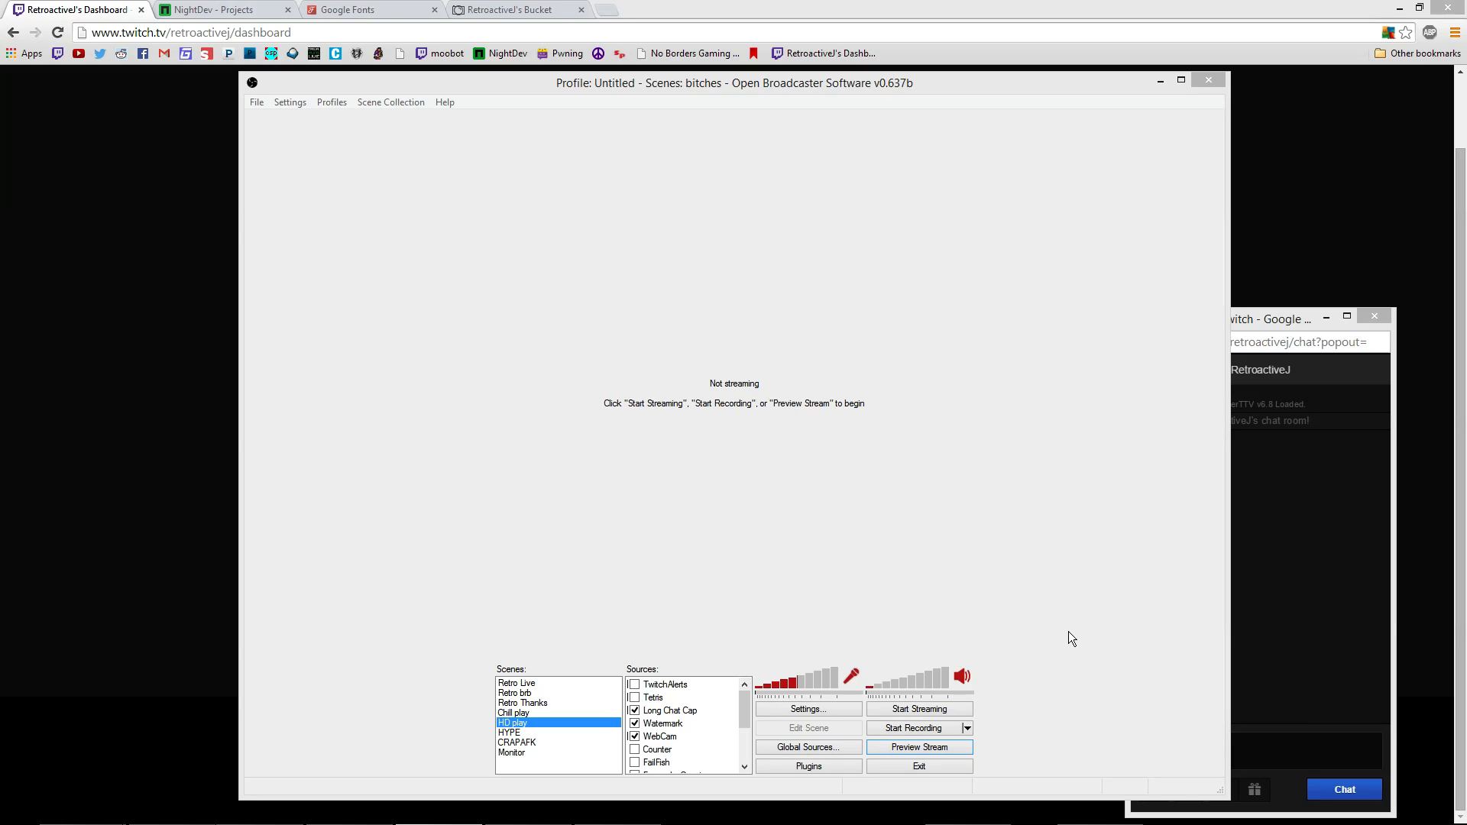
Start the stream preview and turn on Edit Scene, bringing the chat popout forward along the way
left_click(953, 748)
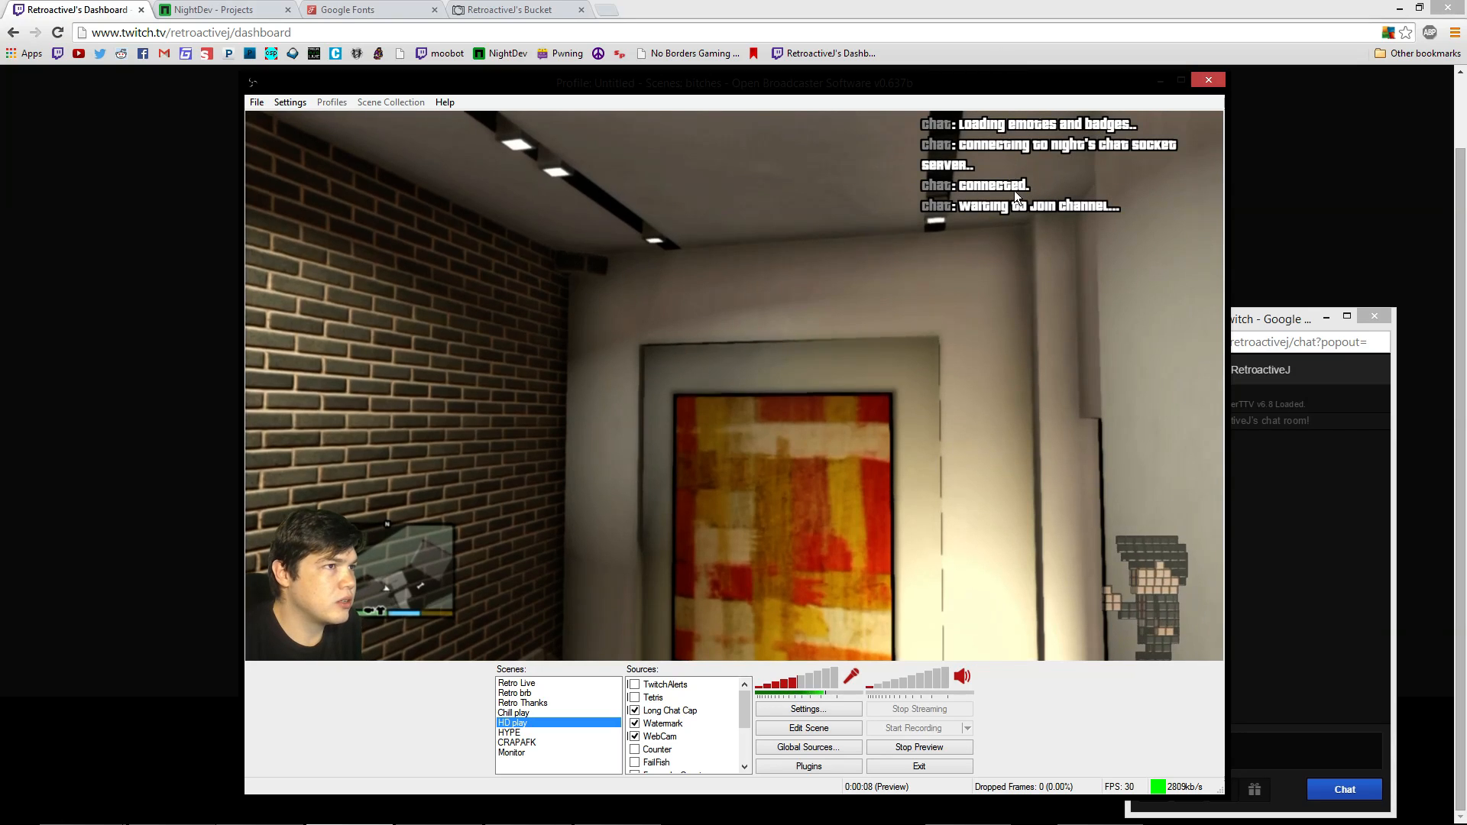
left_click(812, 728)
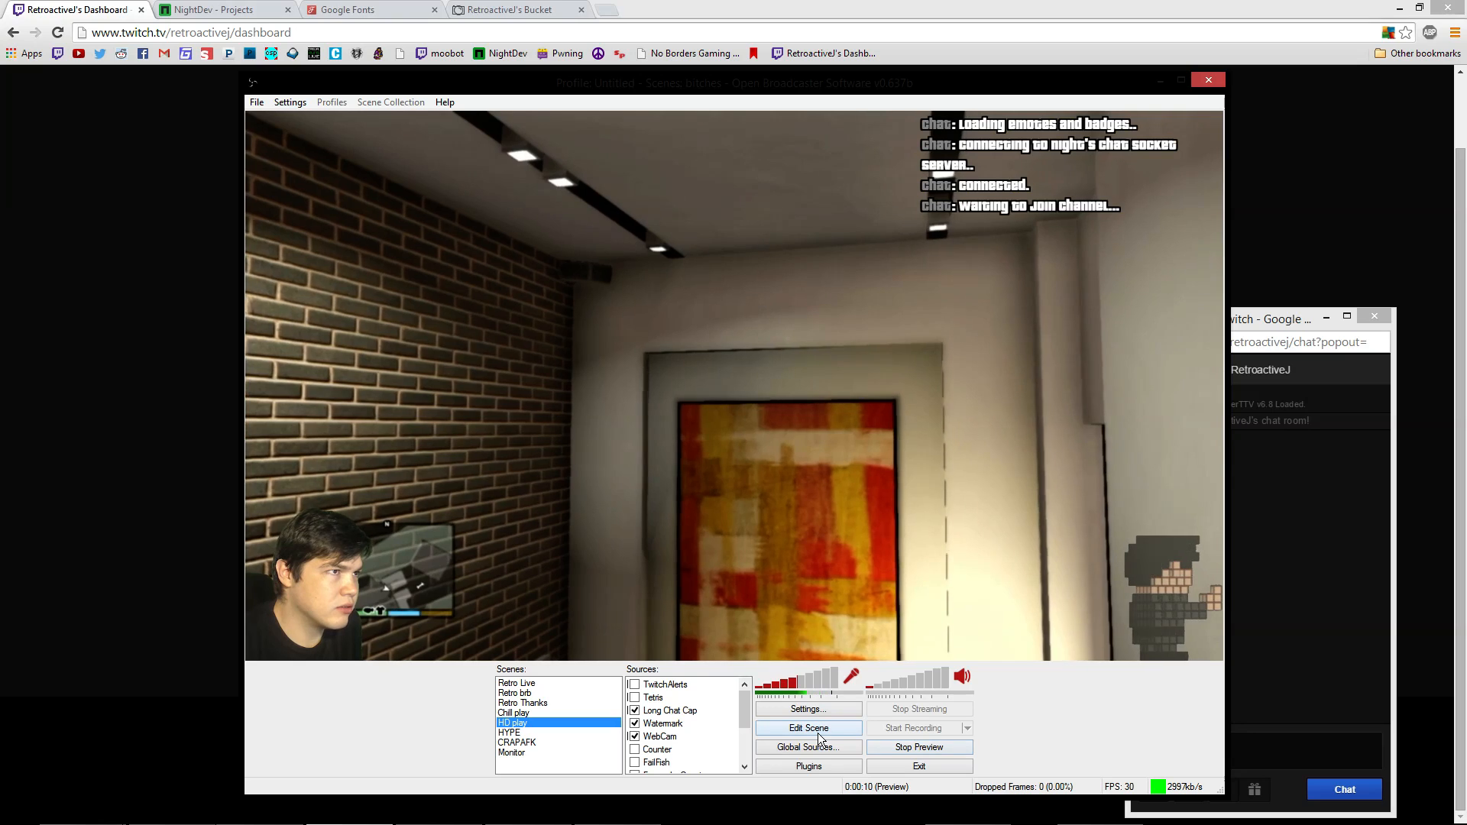
left_click(1293, 742)
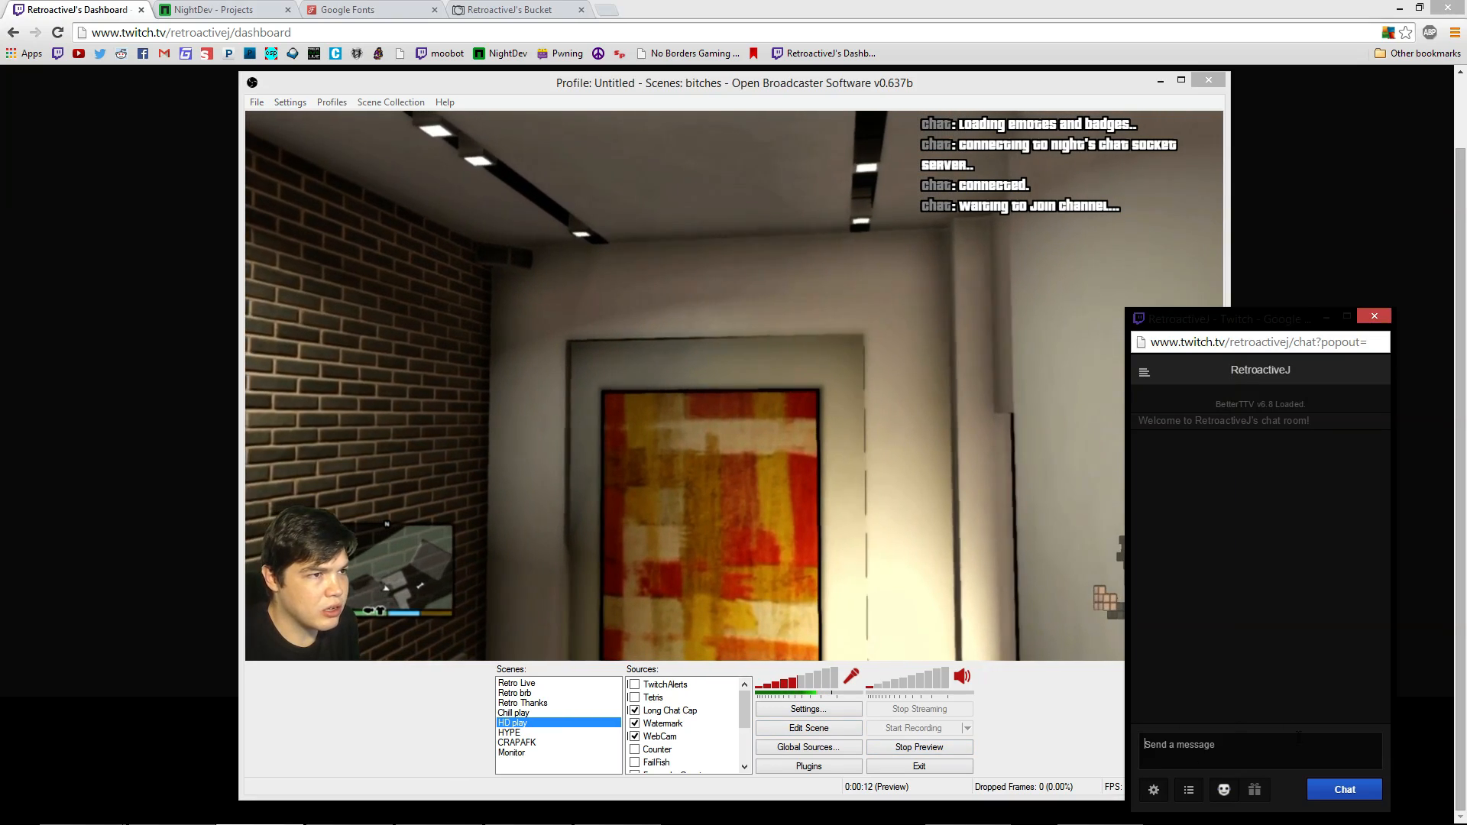
left_click(994, 181)
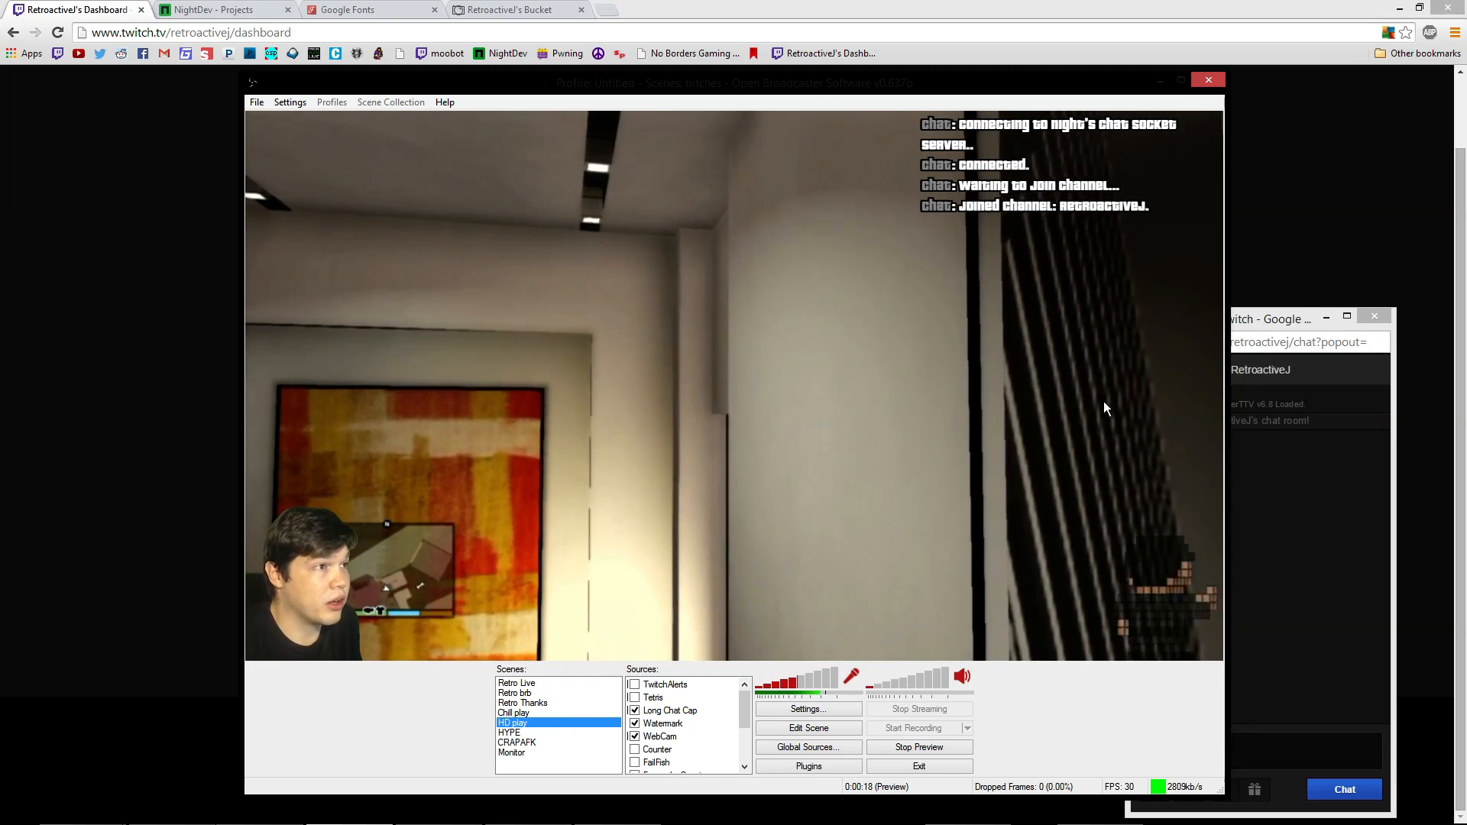
left_click(1308, 616)
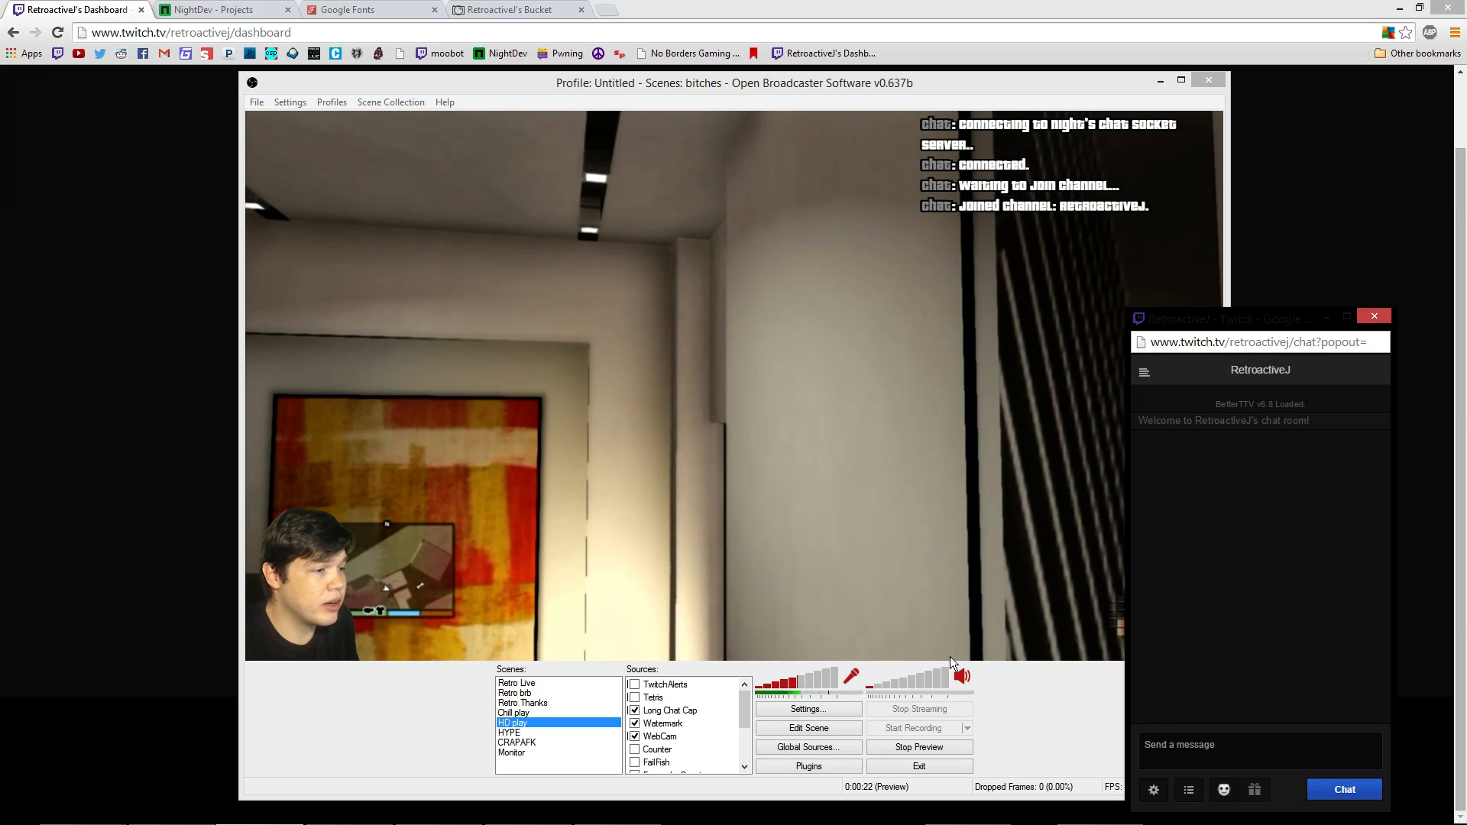
left_click(798, 731)
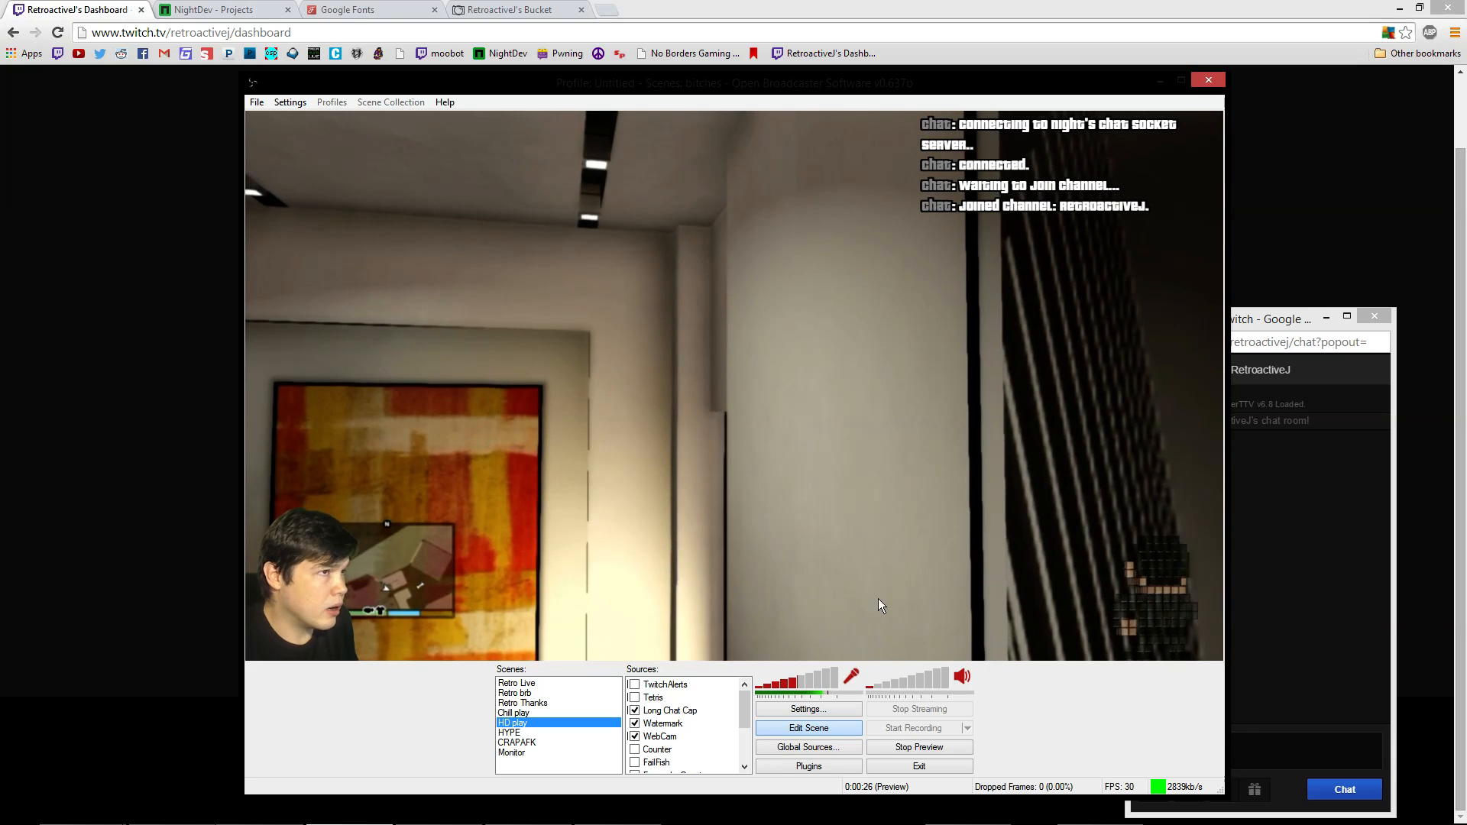
Add a Window Capture source from the preview menu, keeping the name Window Capture 2
right_click(674, 447)
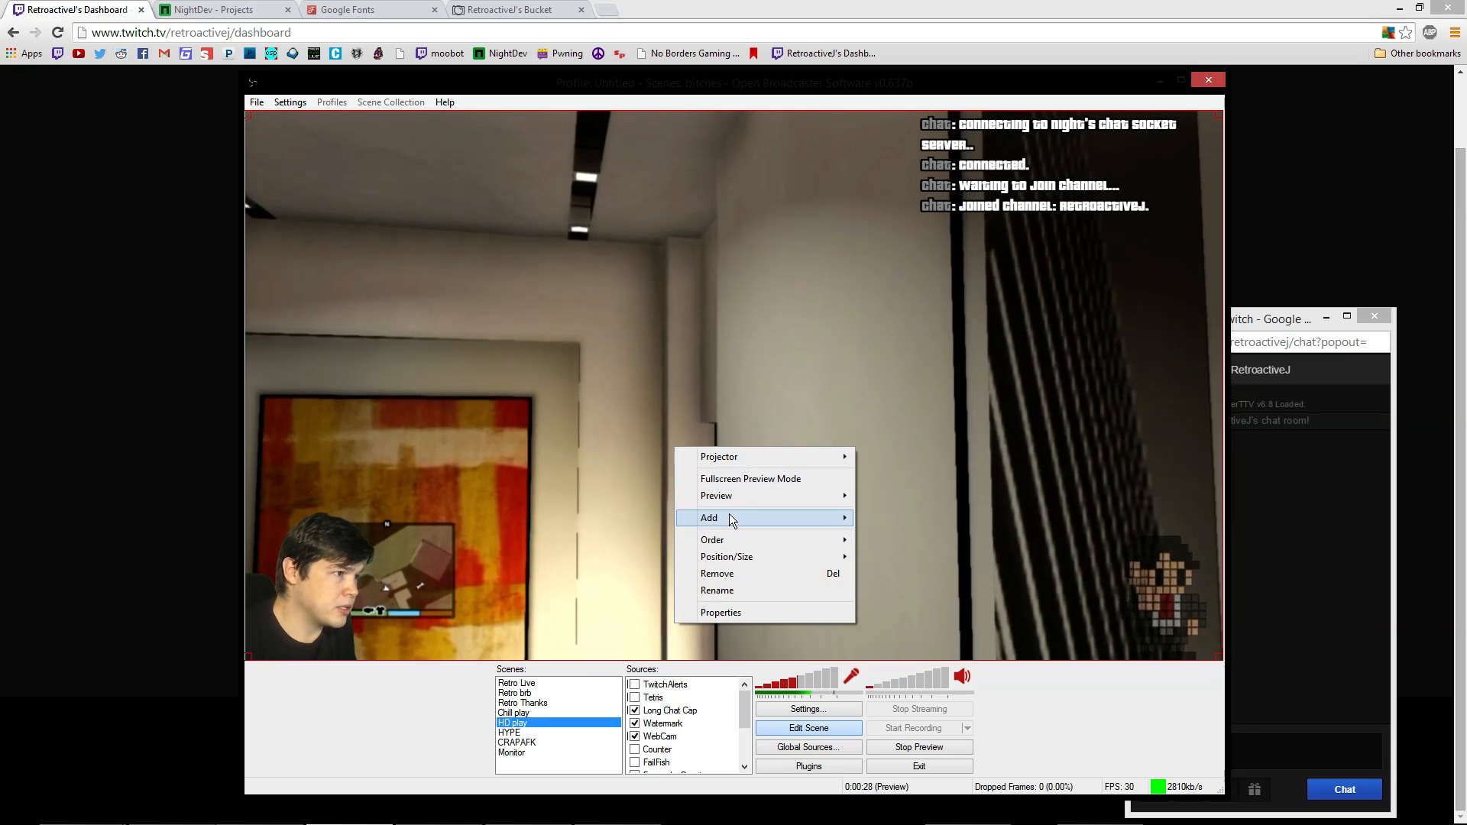
mouse_move(729, 516)
left_click(912, 518)
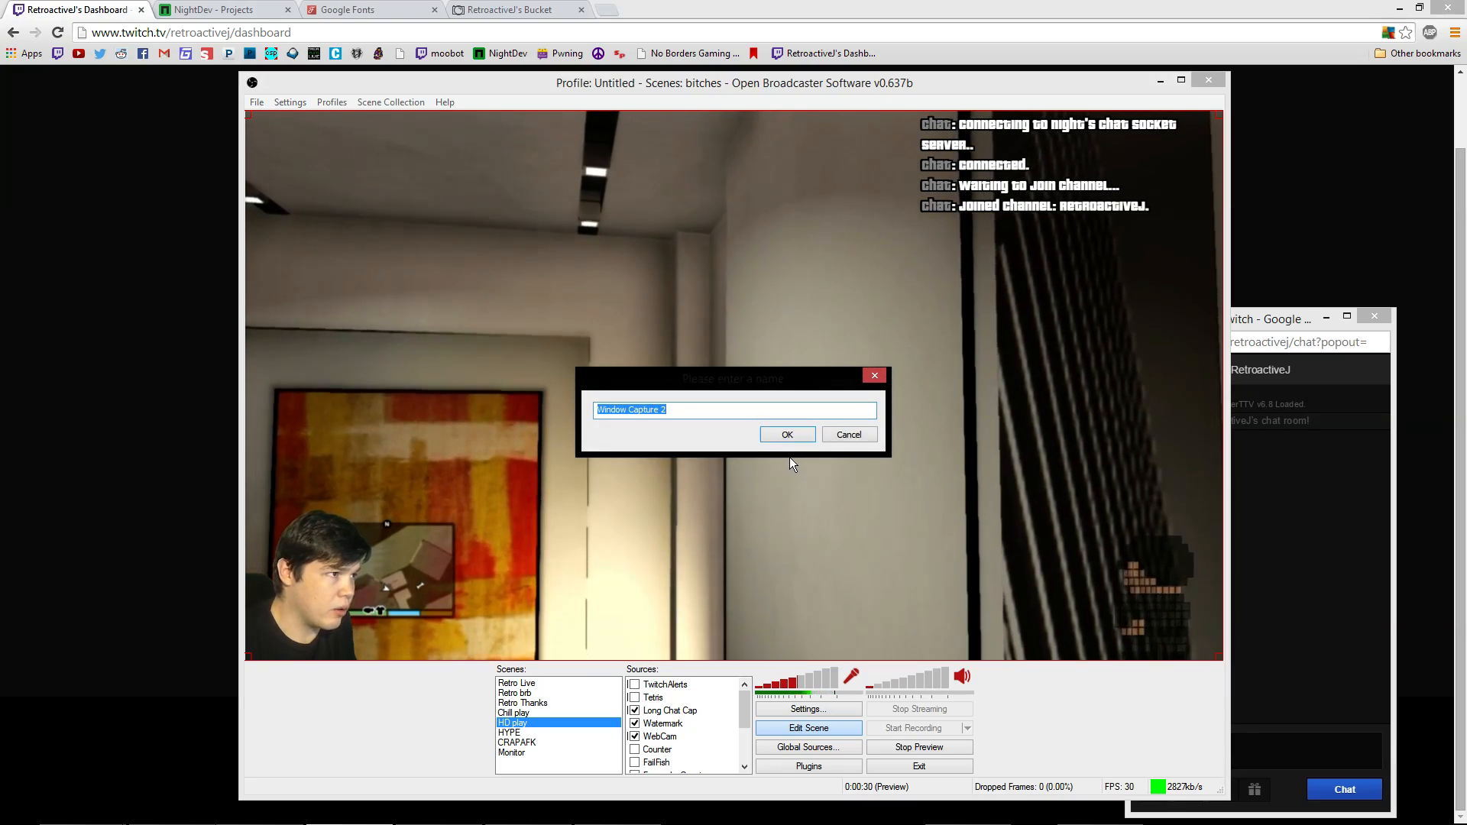
left_click(784, 435)
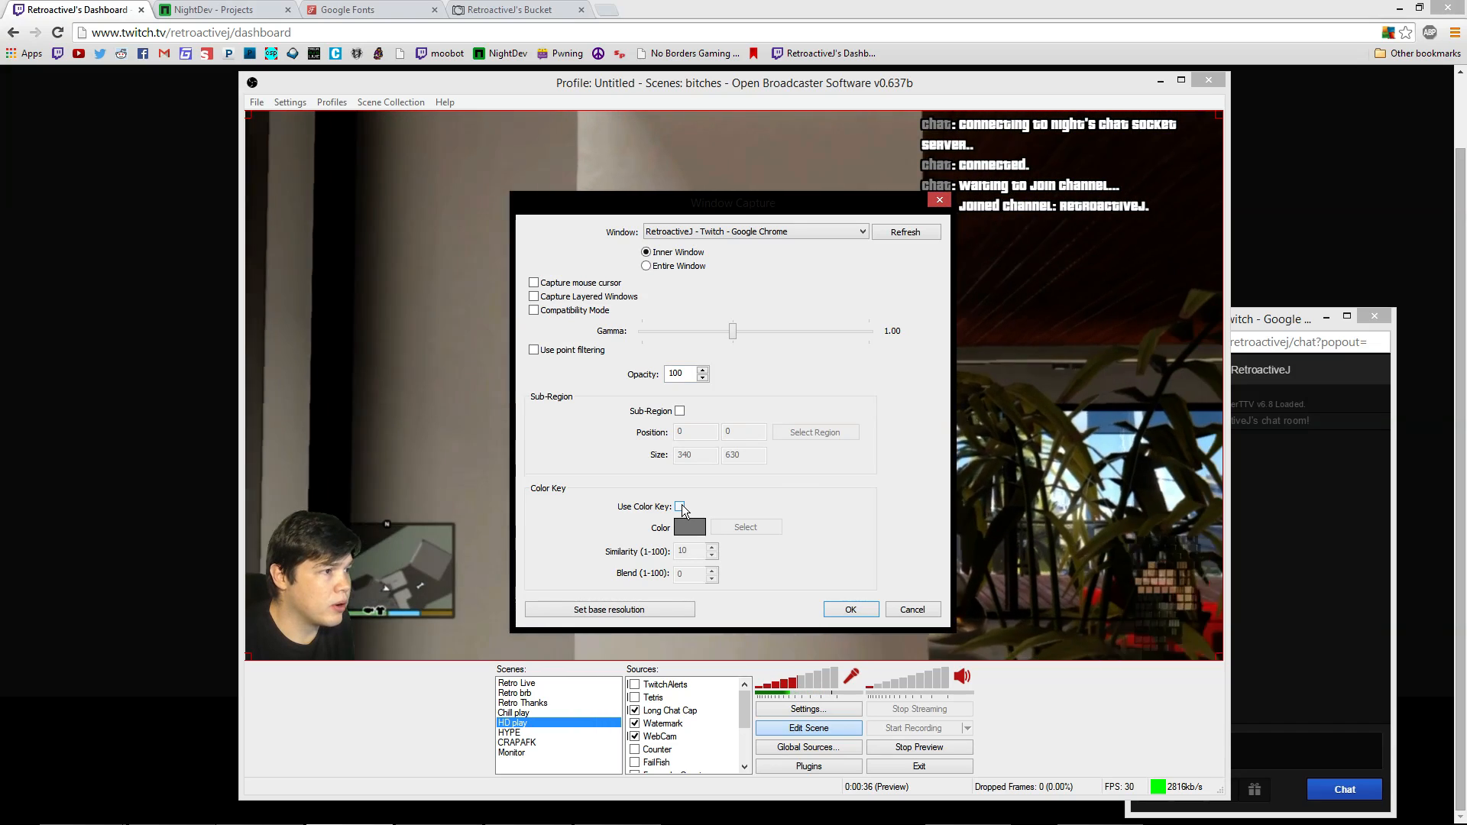
Key out the chat's light grey background with blend 10 and enable Sub-Region
left_click(680, 506)
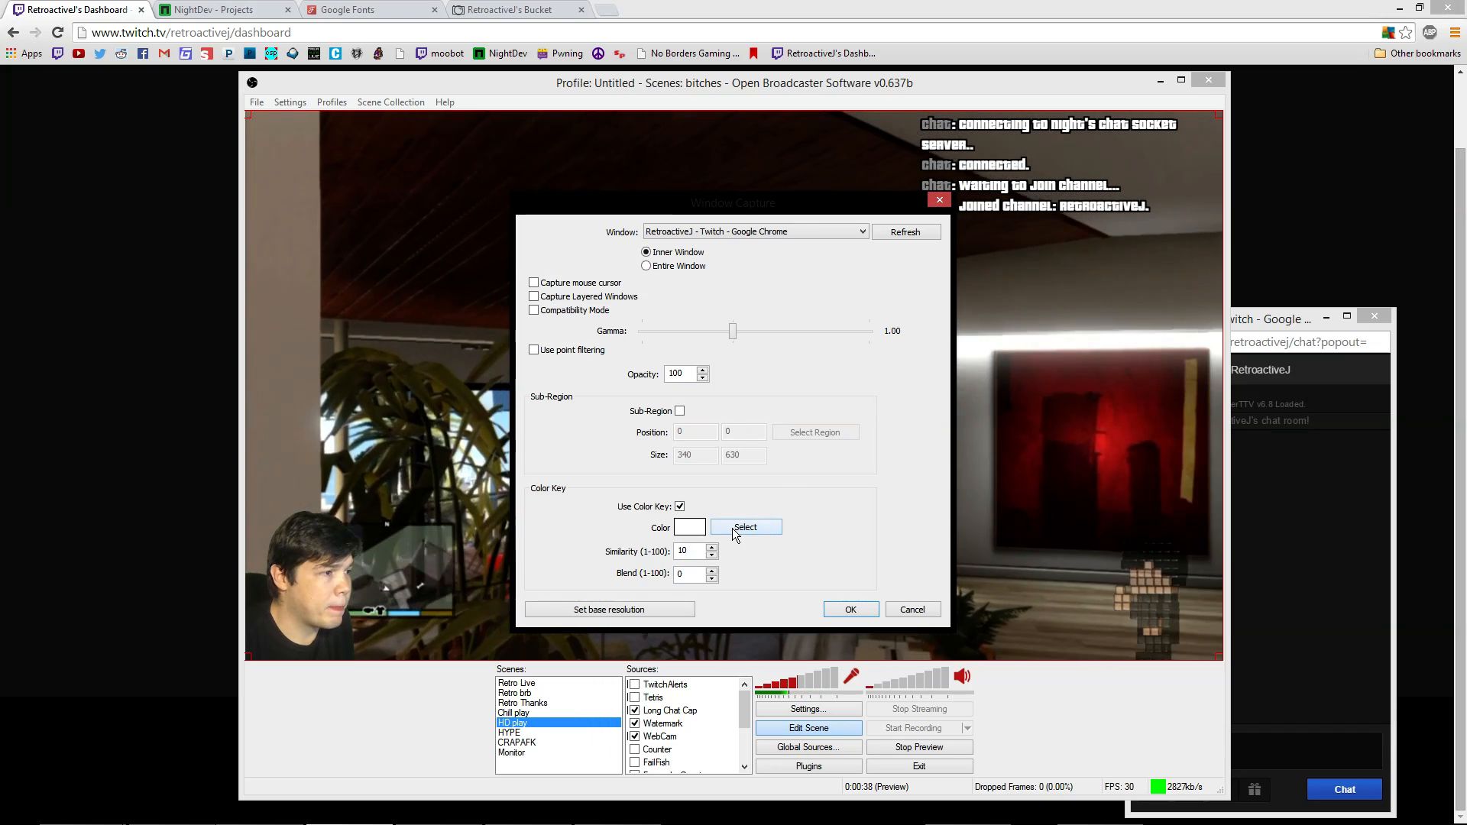
left_click(740, 530)
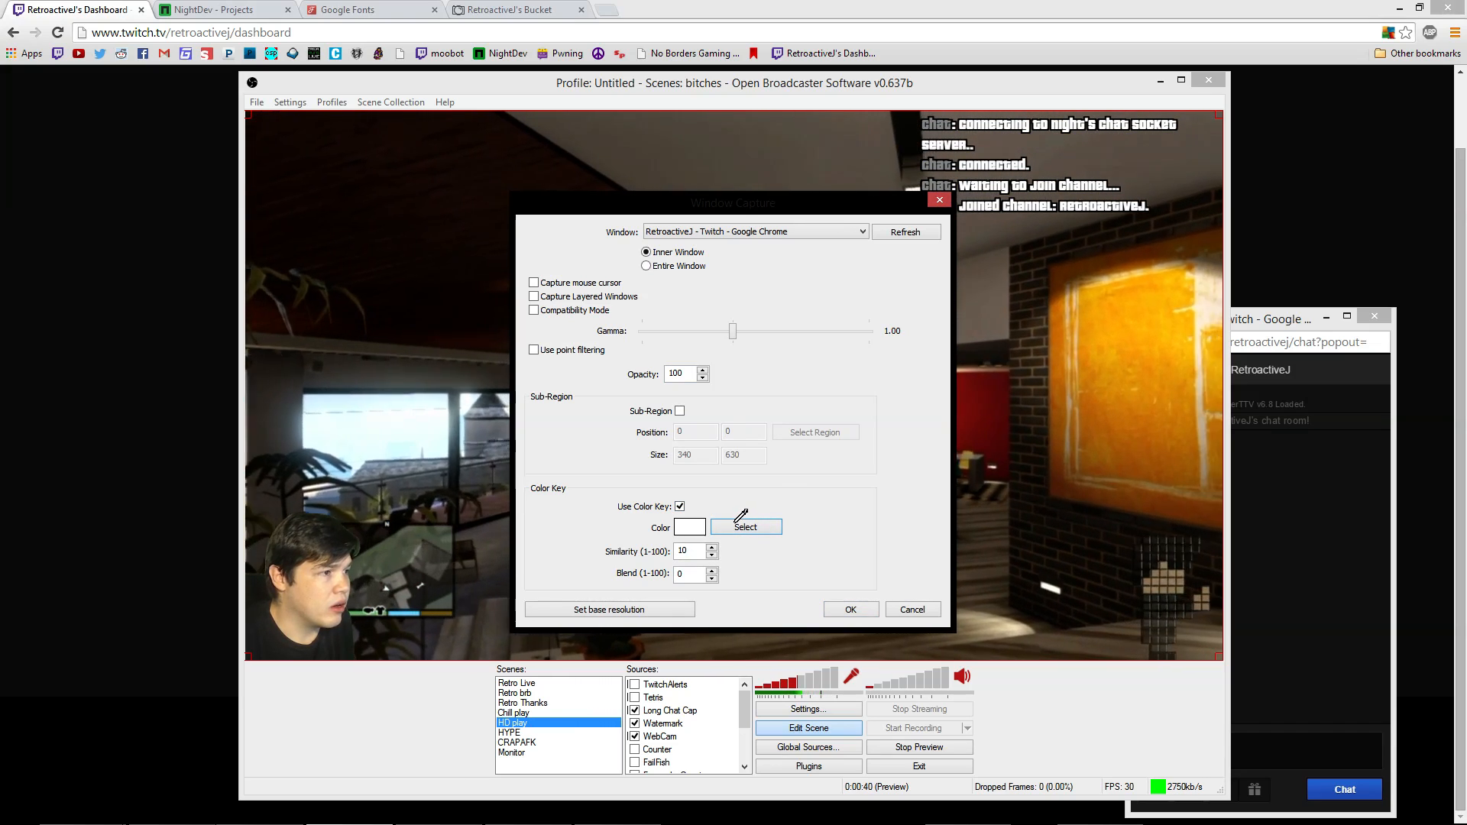
left_click(734, 523)
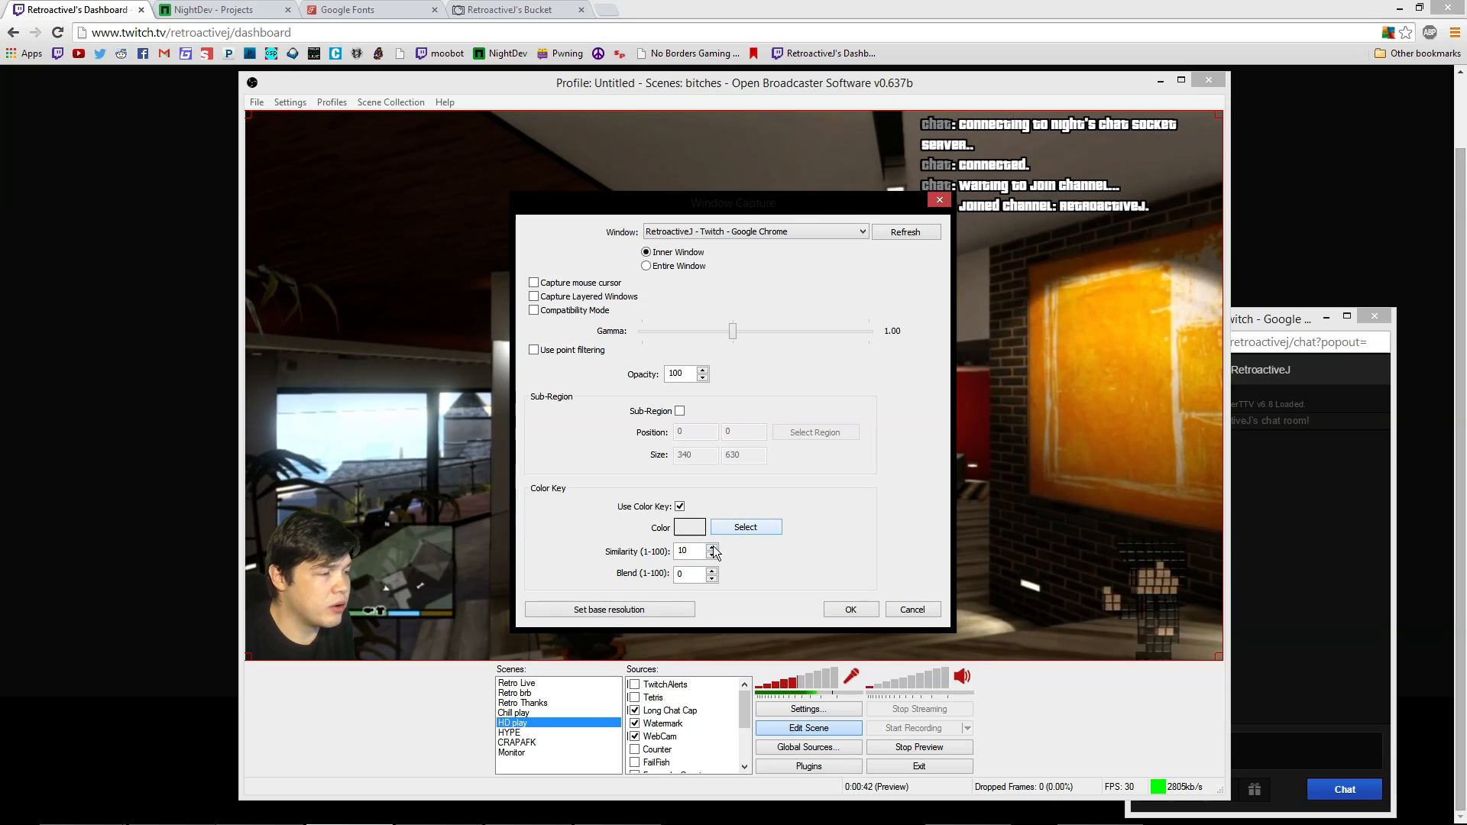
left_click(712, 570)
left_click(712, 570)
left_click(712, 570)
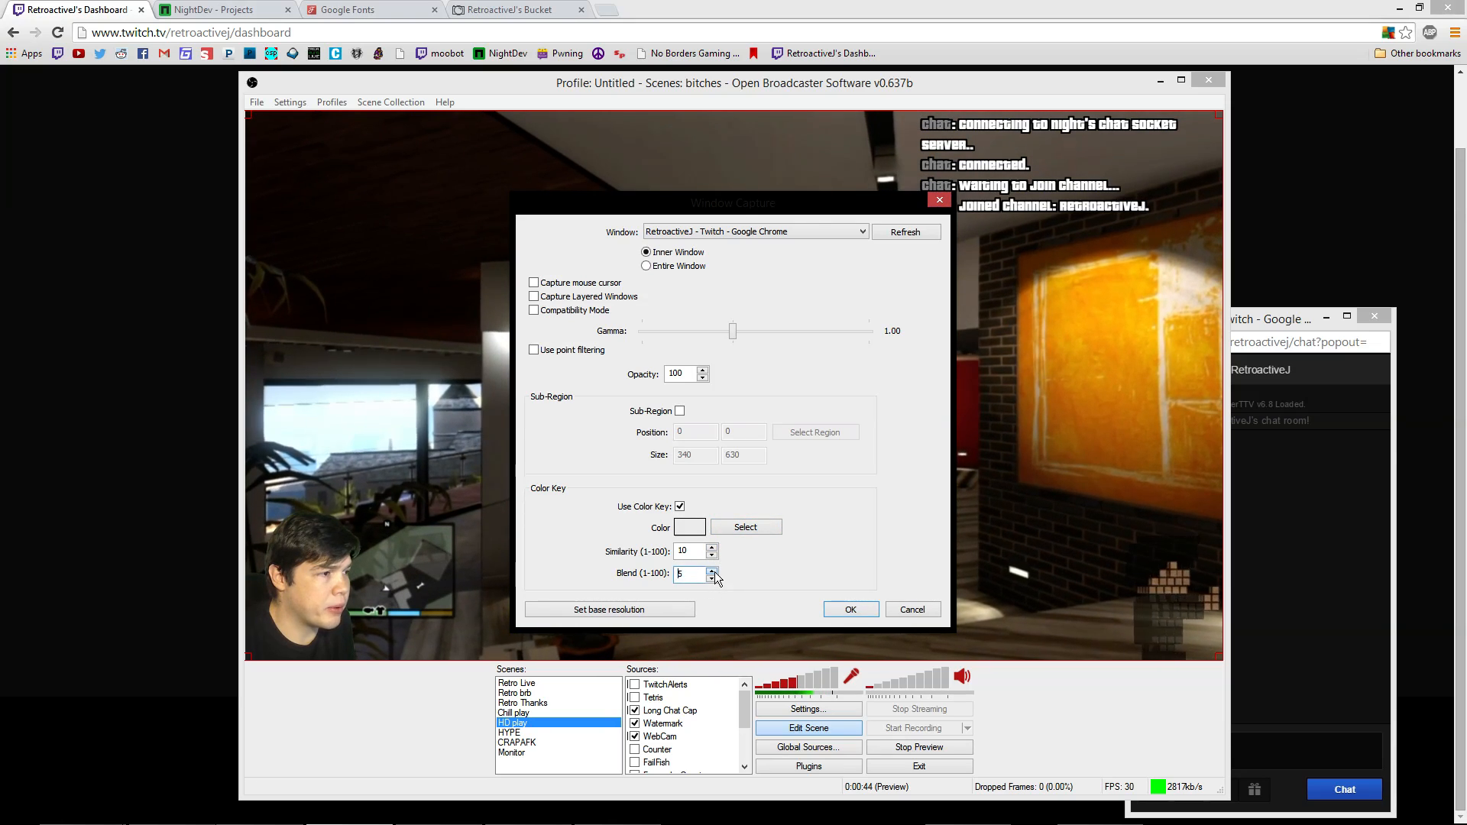
left_click(712, 570)
left_click(712, 571)
left_click(712, 571)
left_click(712, 570)
left_click(712, 570)
left_click(712, 570)
left_click(712, 570)
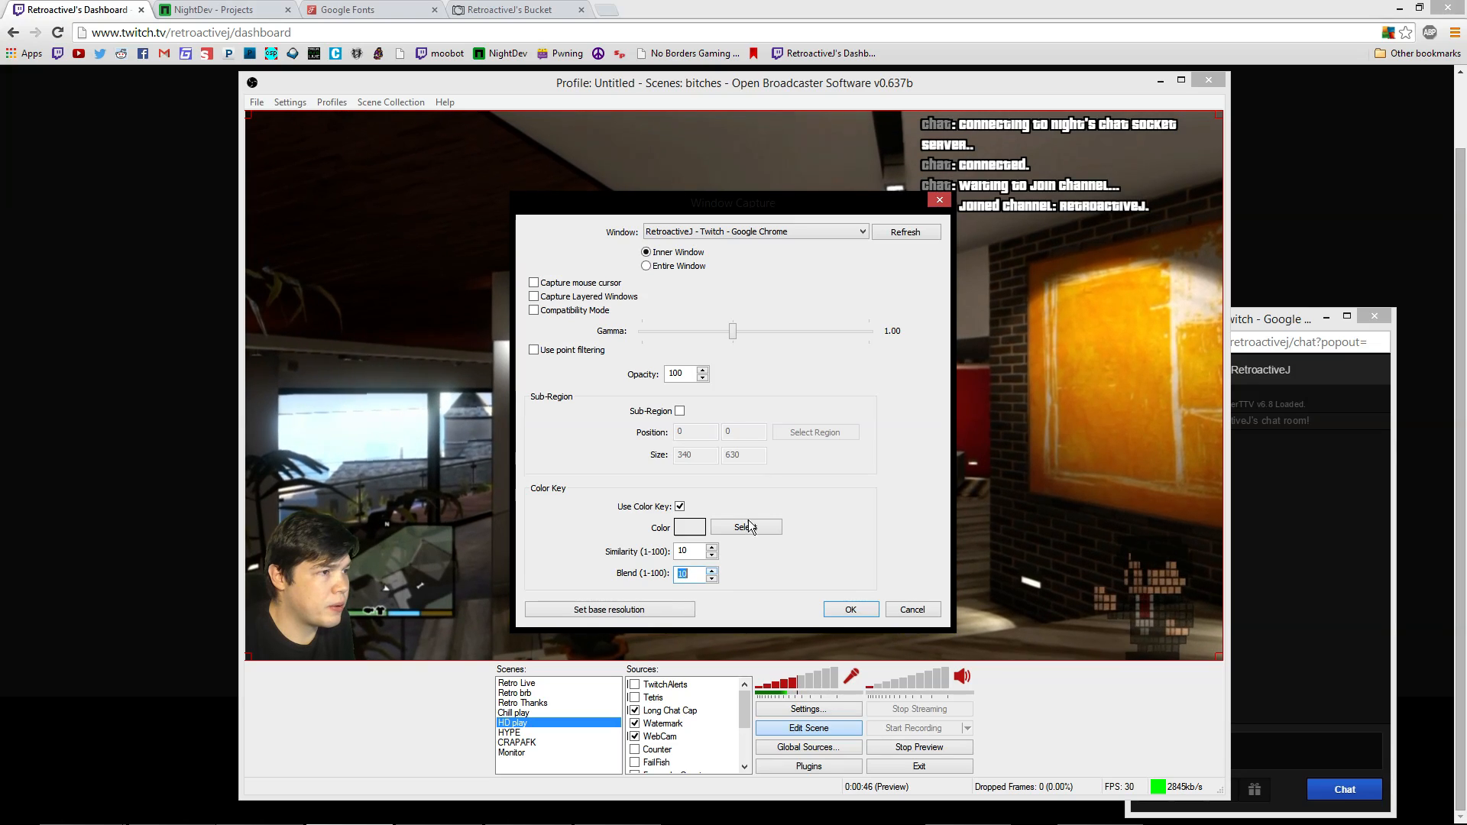
left_click(680, 410)
Crop the capture region to the chat messages (2,30, 338×484) and confirm the capture settings
left_click(788, 430)
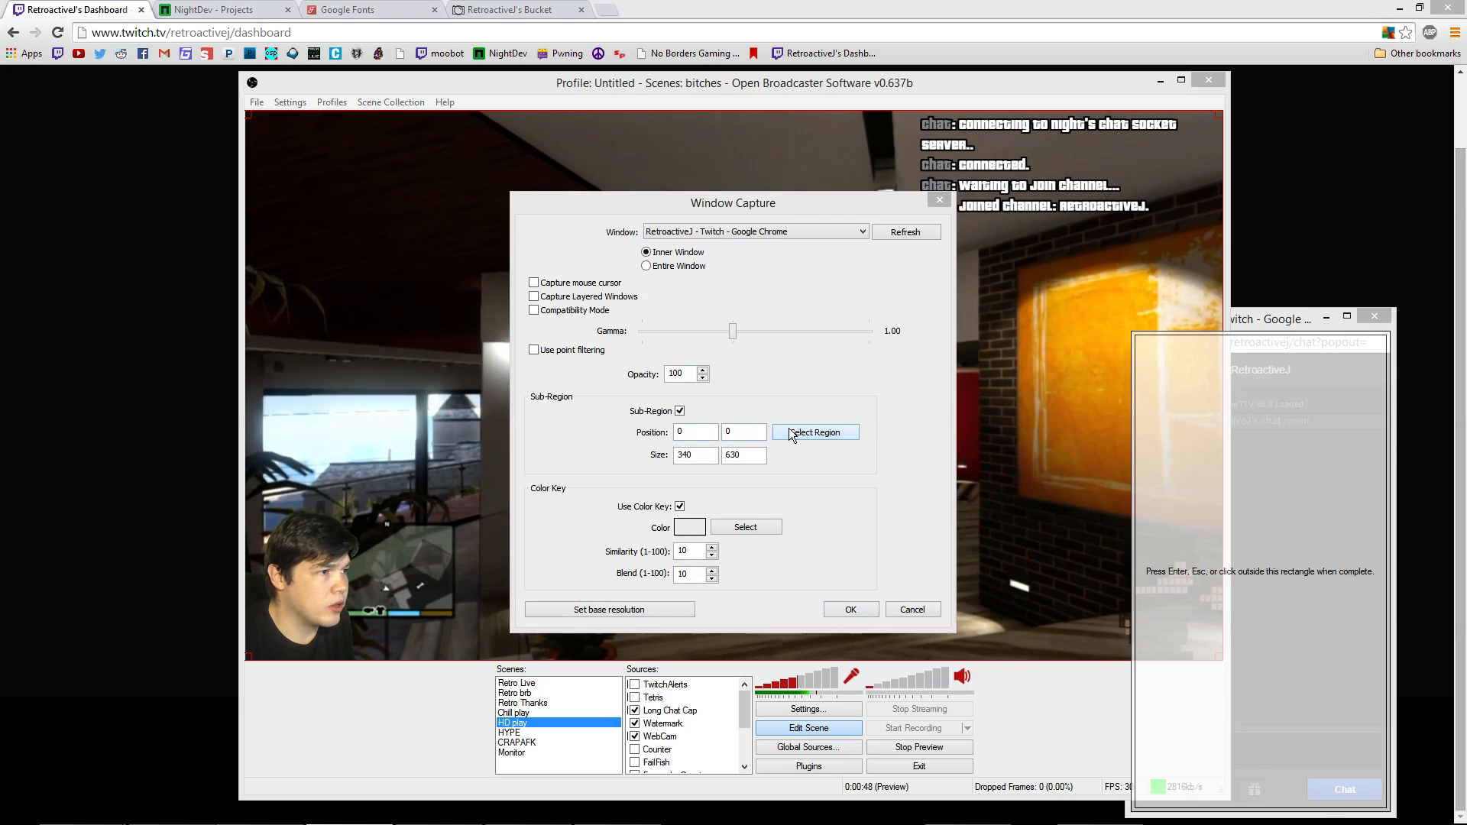
left_click_drag(1133, 526, 1133, 528)
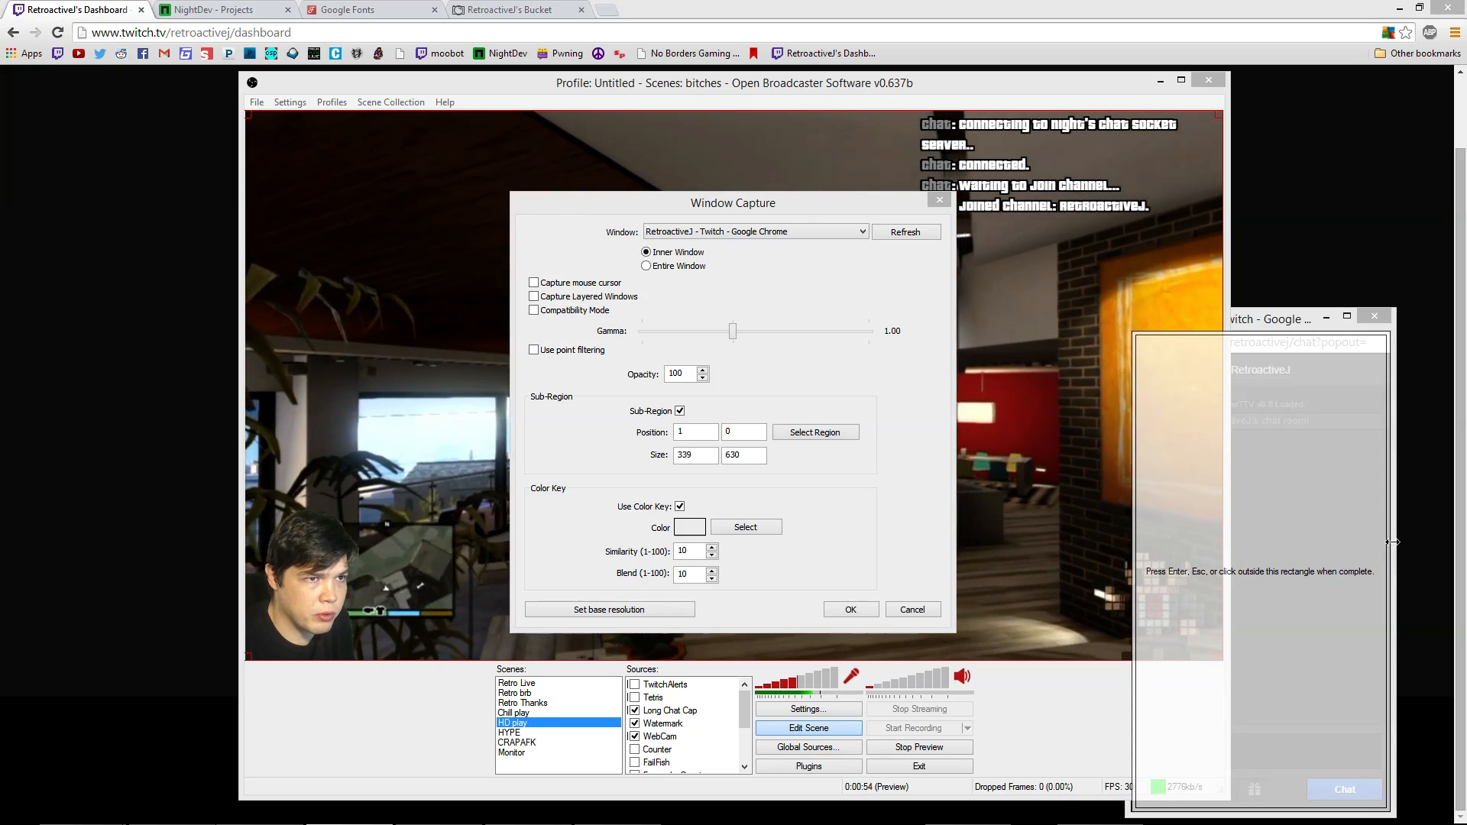
left_click_drag(1391, 542, 1389, 544)
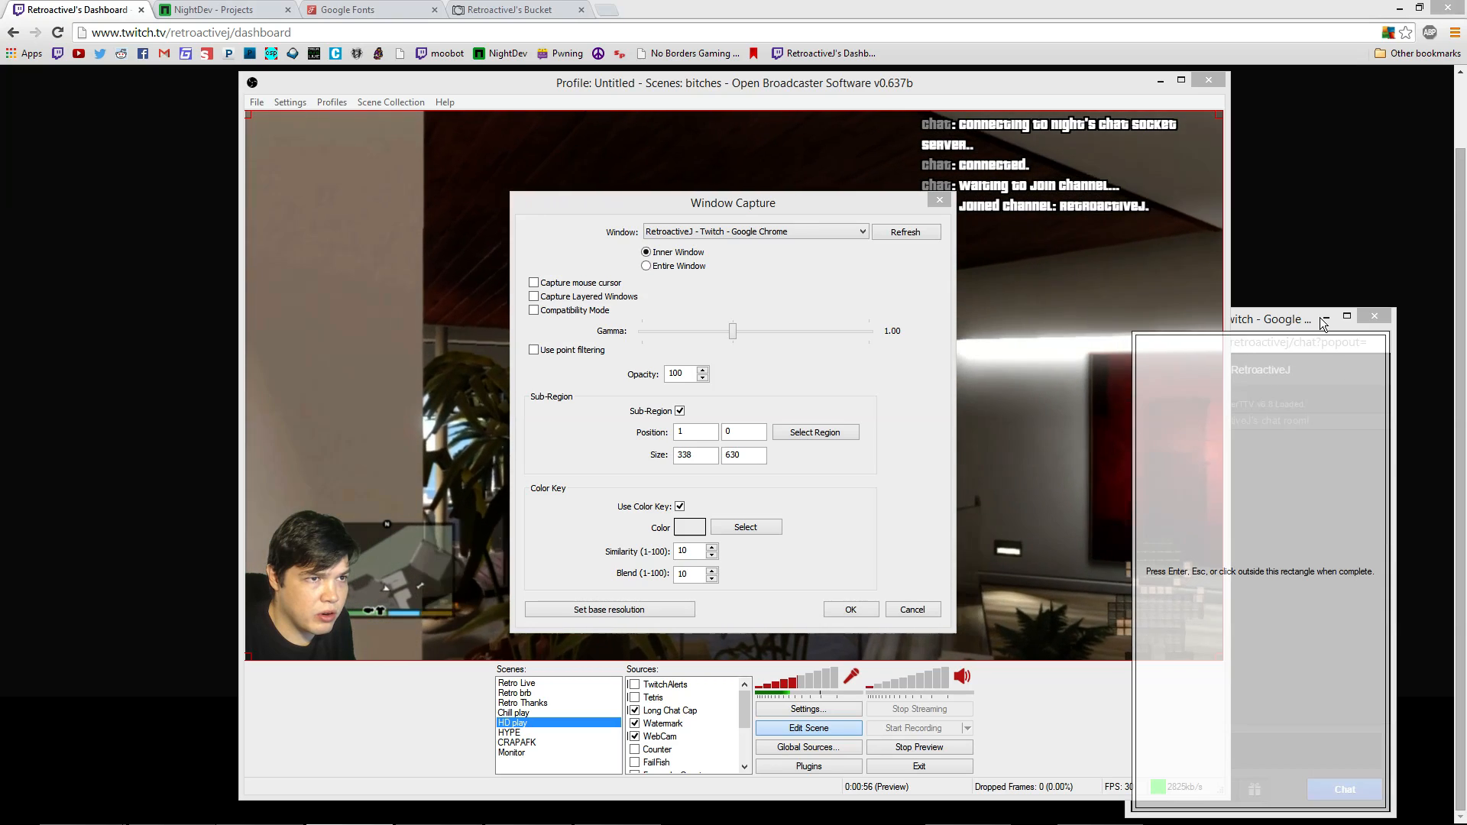
left_click_drag(1322, 334, 1334, 354)
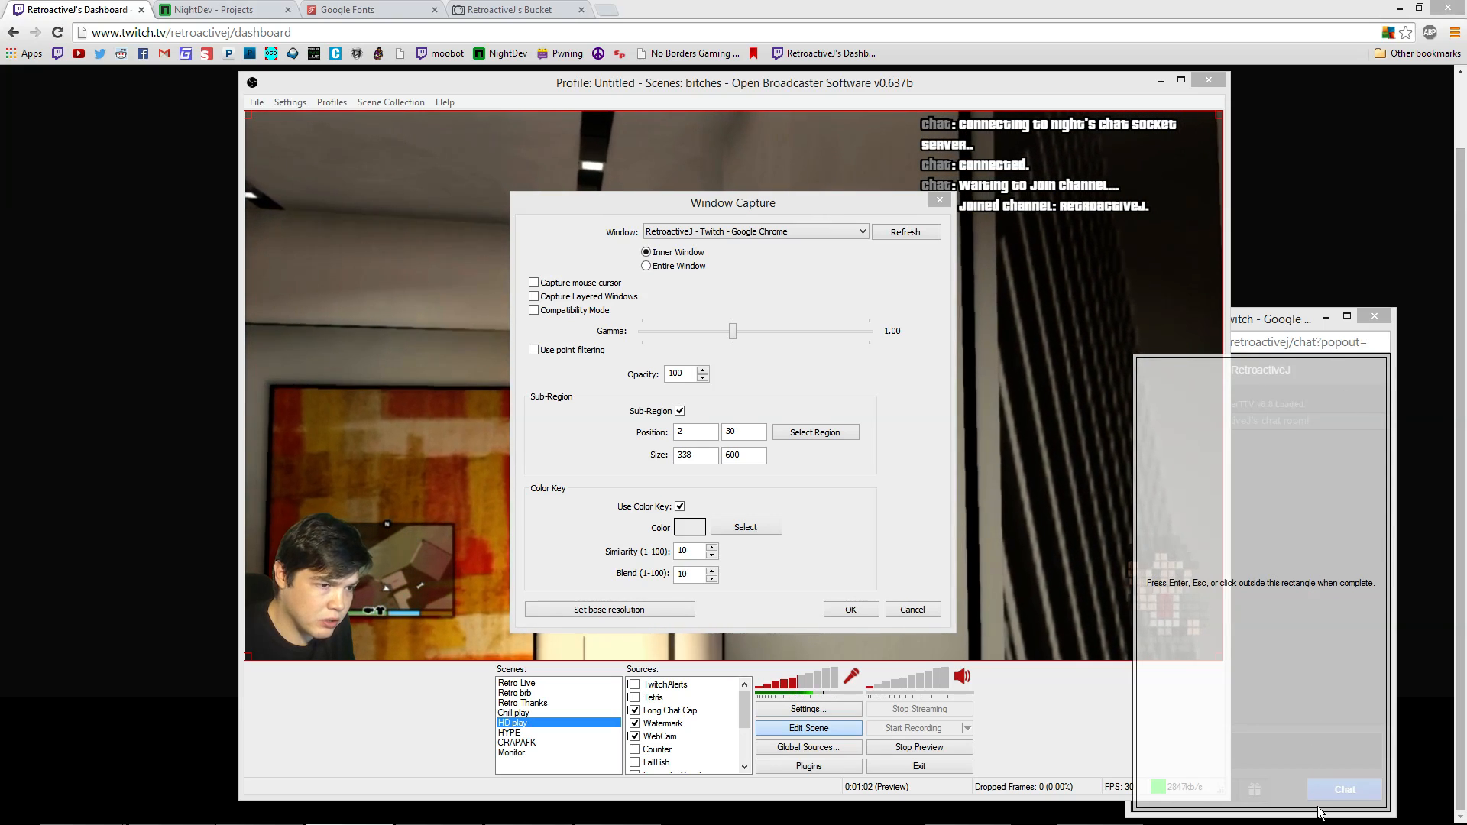
left_click_drag(1318, 808, 1349, 719)
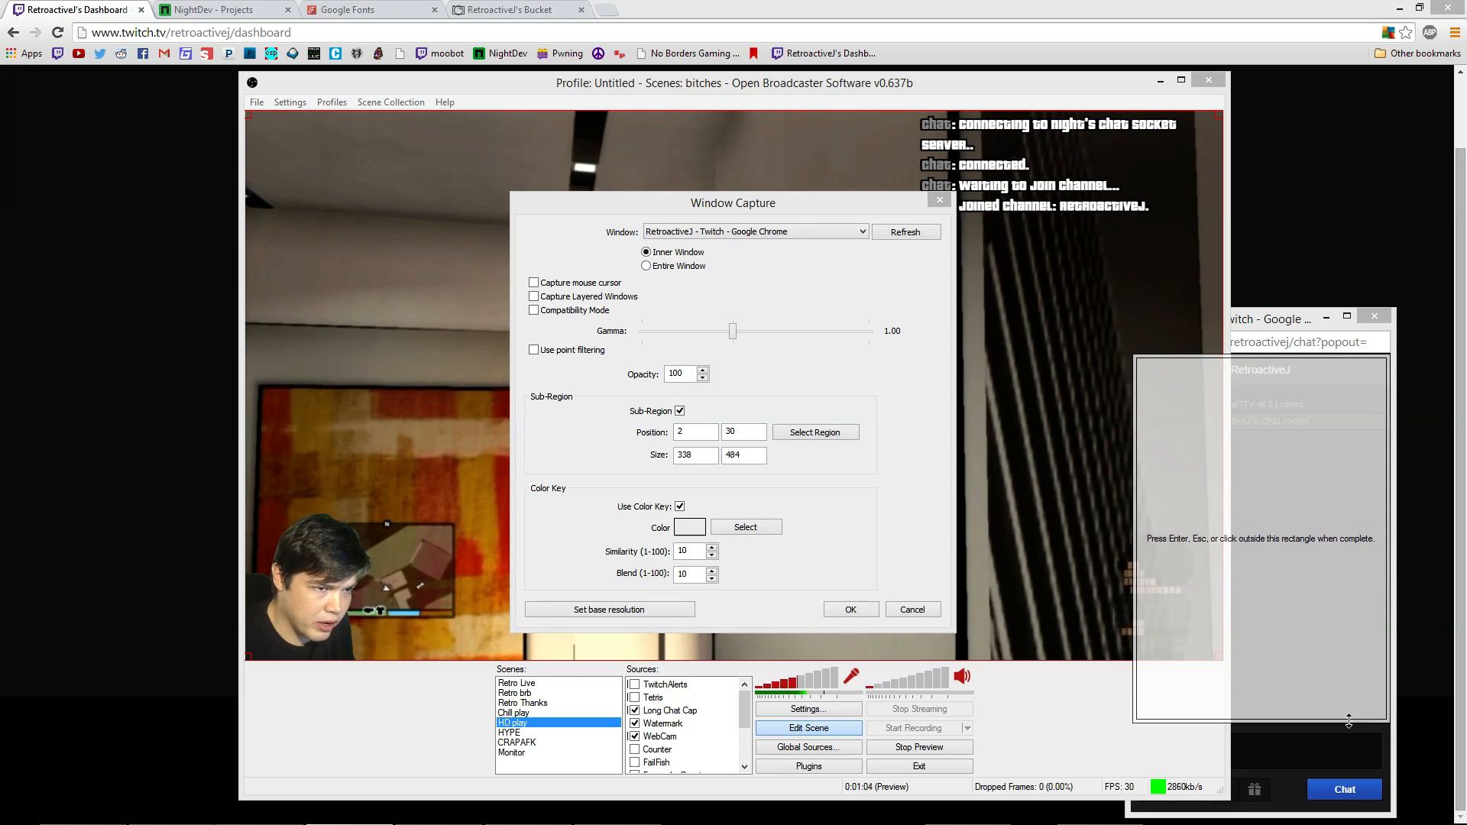
left_click(1345, 727)
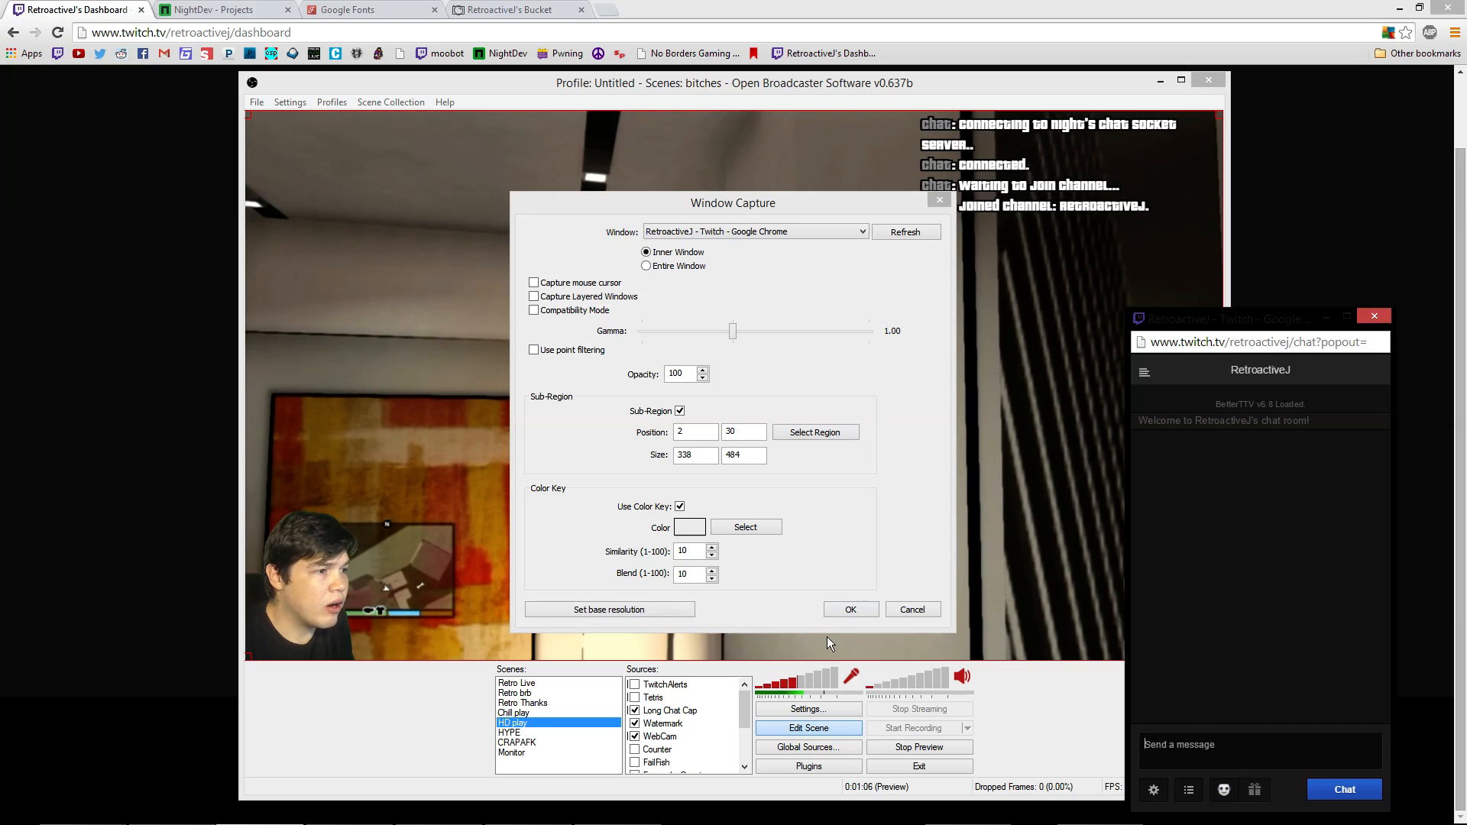
left_click(850, 610)
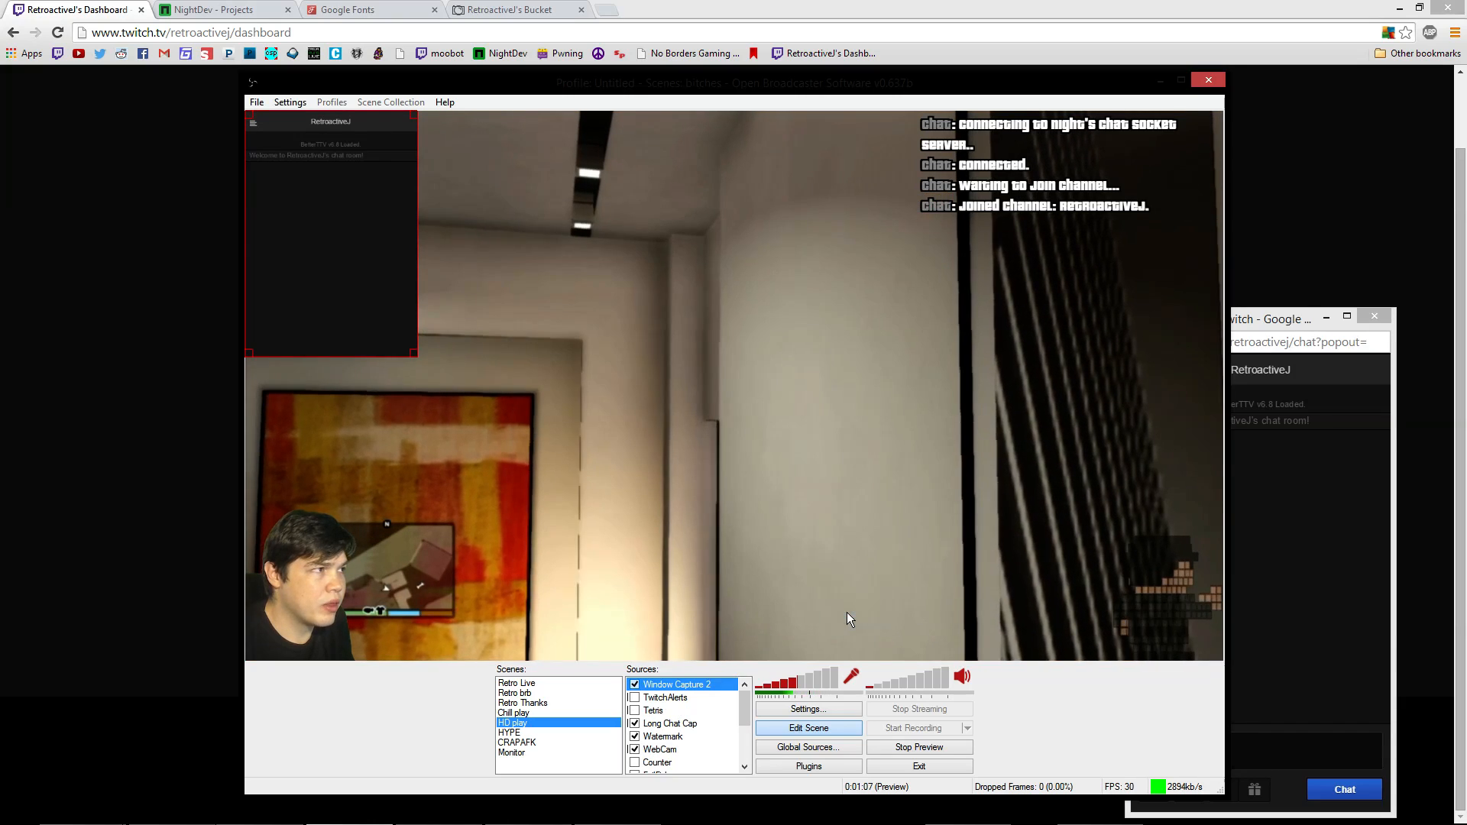
Enable BetterTTV Black Chat (Chroma Key) in the chat popout's settings
left_click(1159, 814)
left_click(1144, 789)
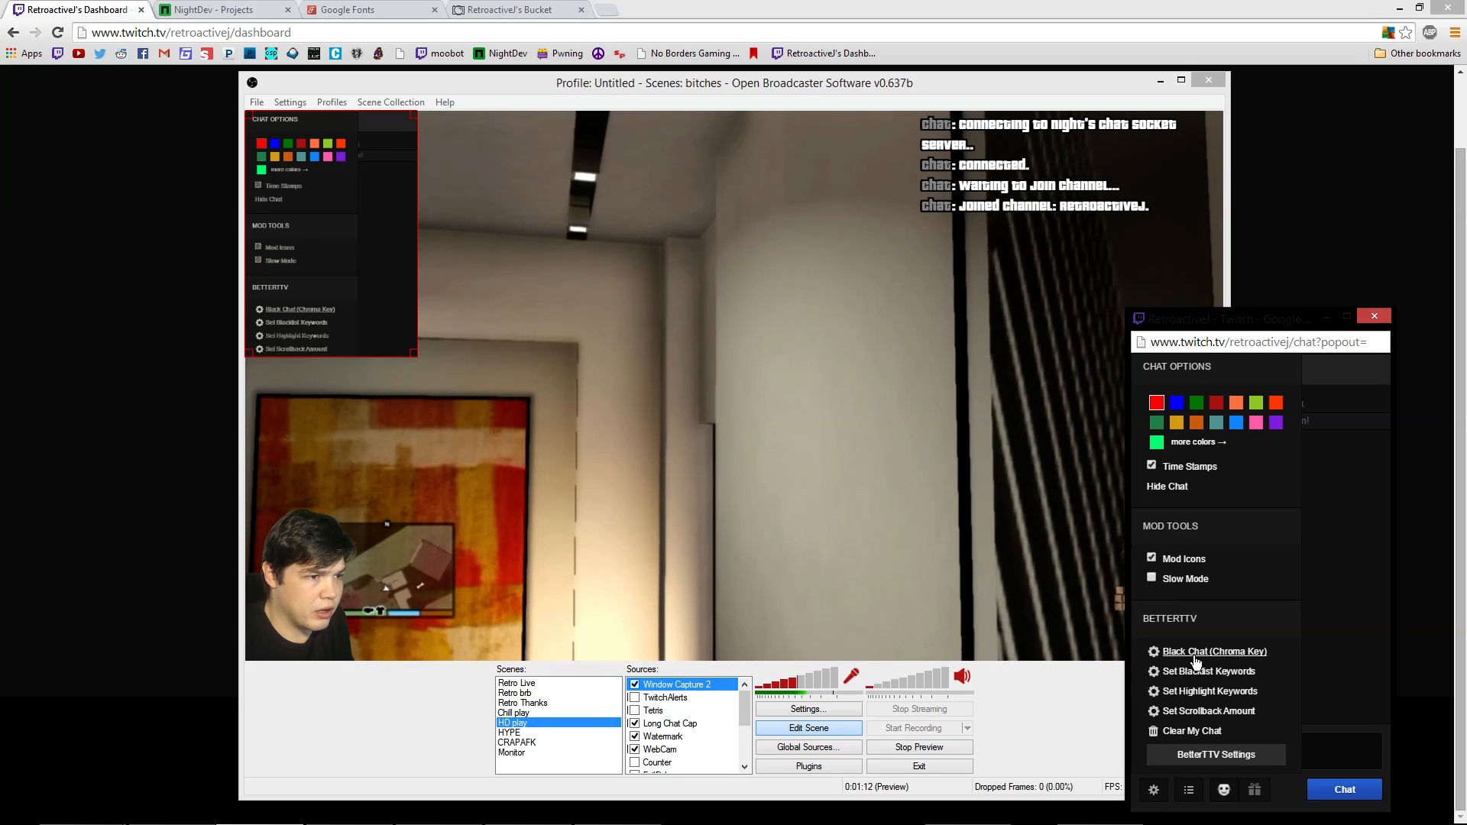
left_click(1147, 790)
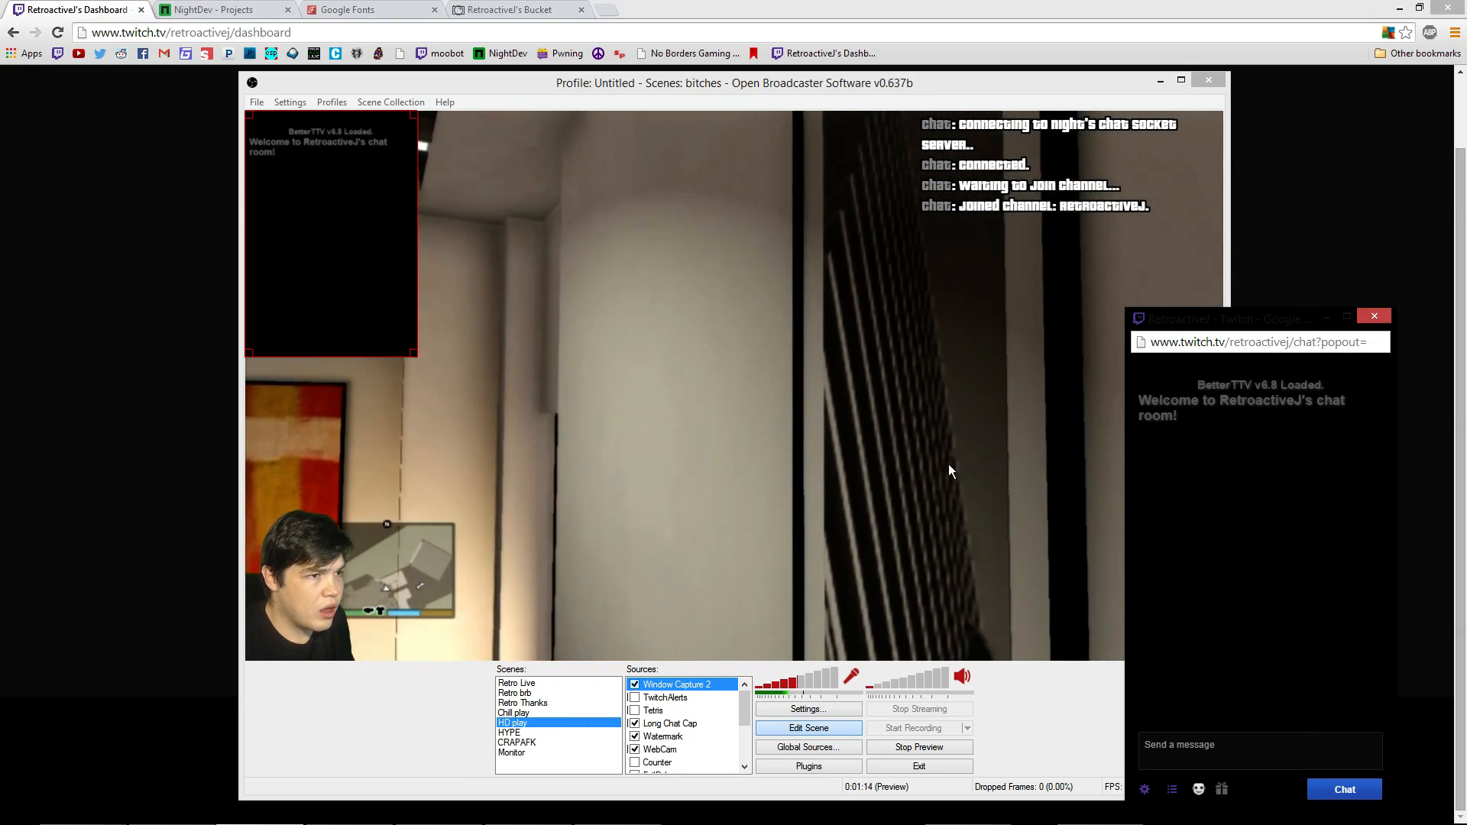
Set the chat capture's color key to the black chat background and apply it
right_click(335, 283)
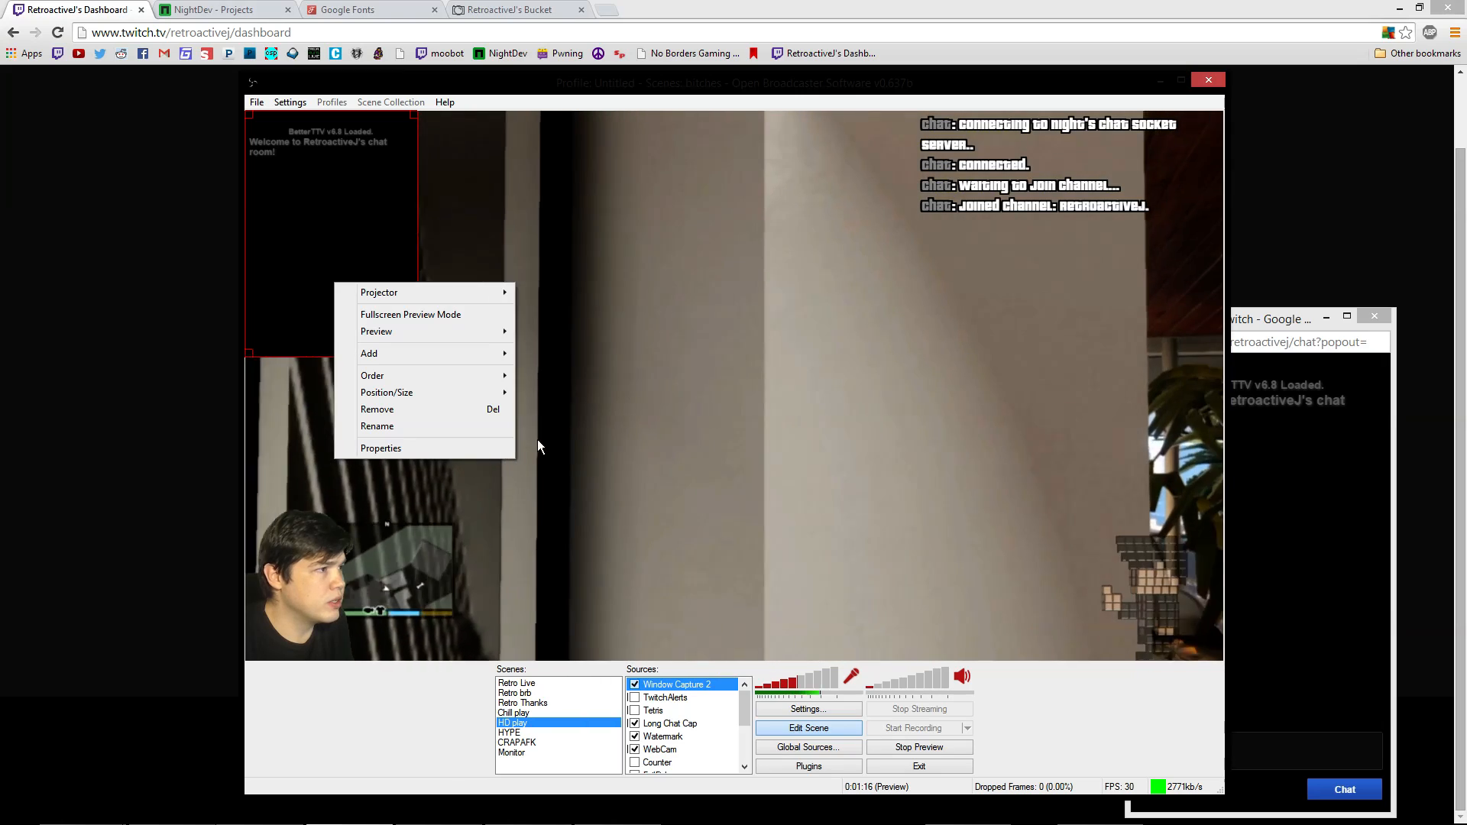
left_click(498, 454)
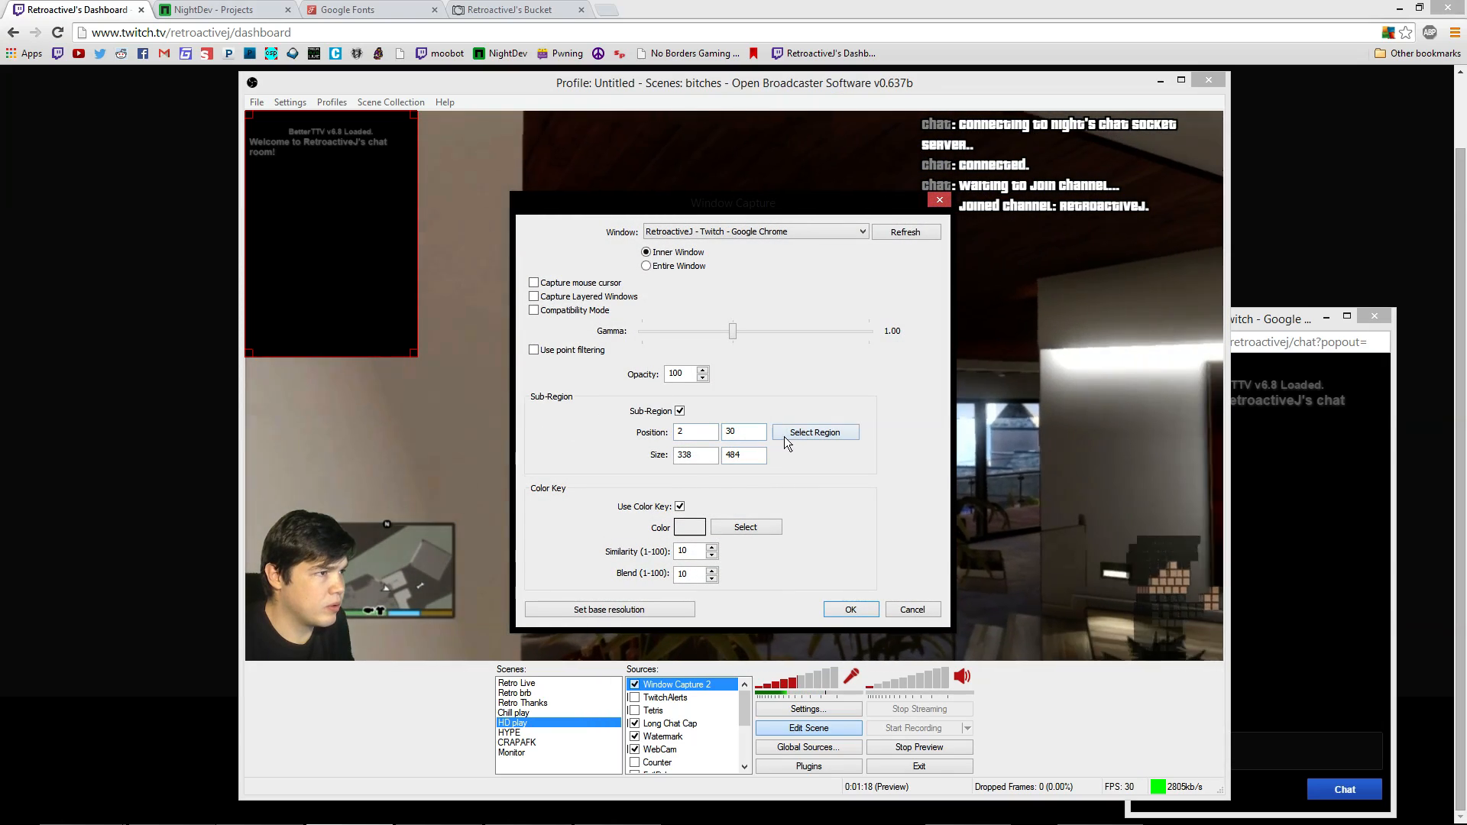
left_click(731, 530)
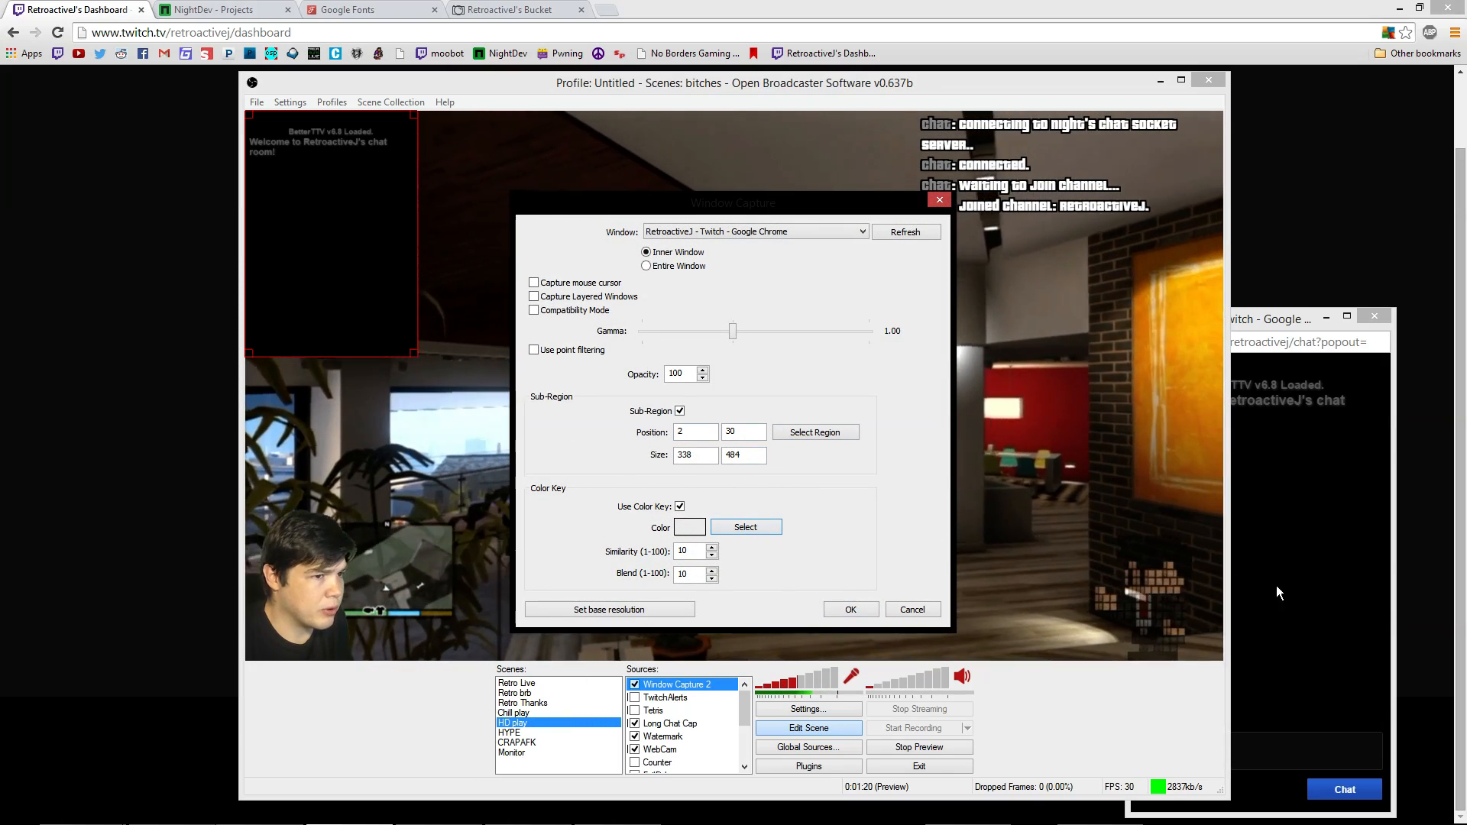
left_click(1268, 583)
left_click(851, 609)
left_click(1286, 756)
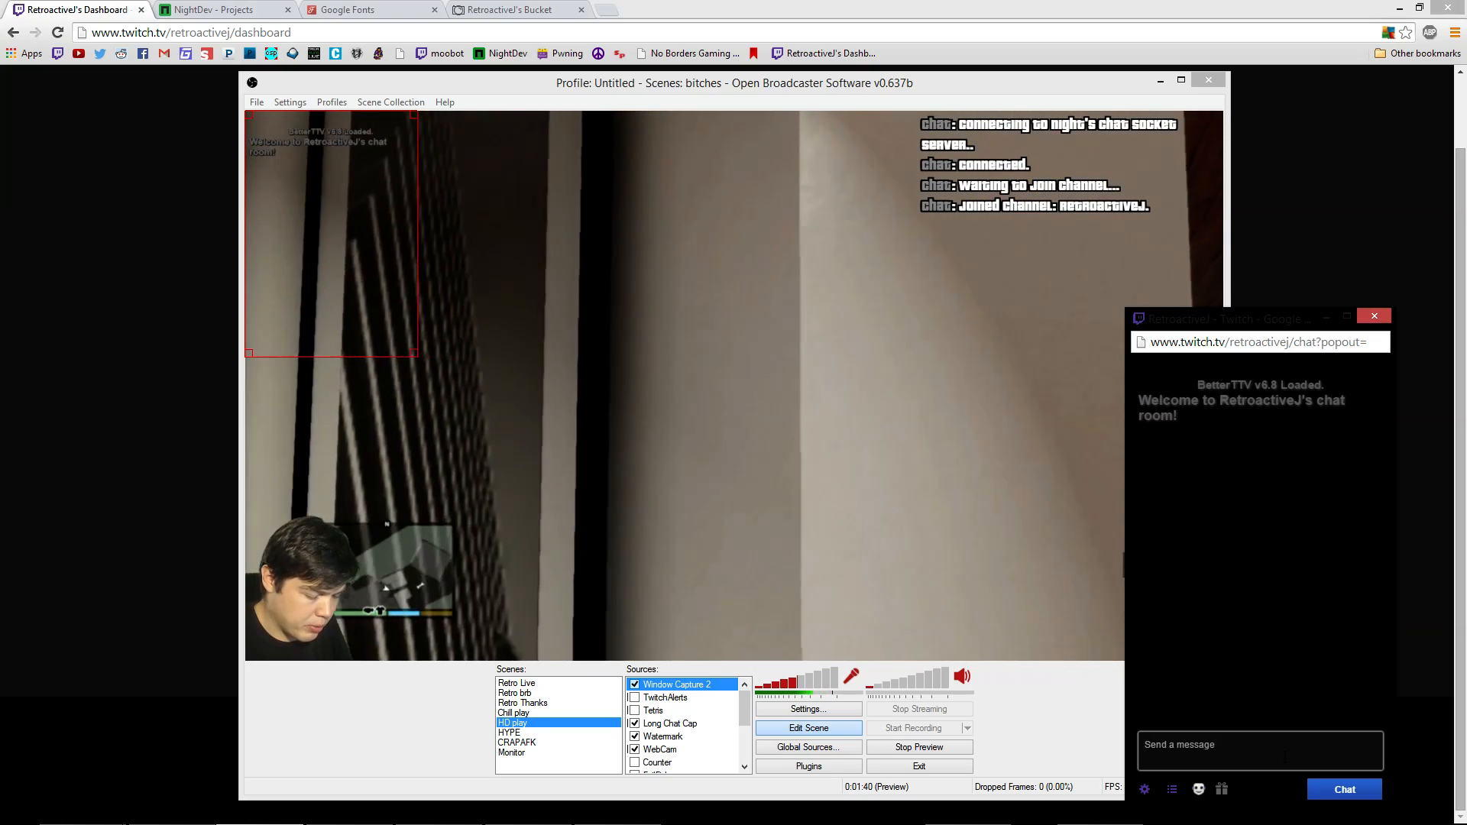
Send the message 'hello' in the Twitch chat popout
type("hello")
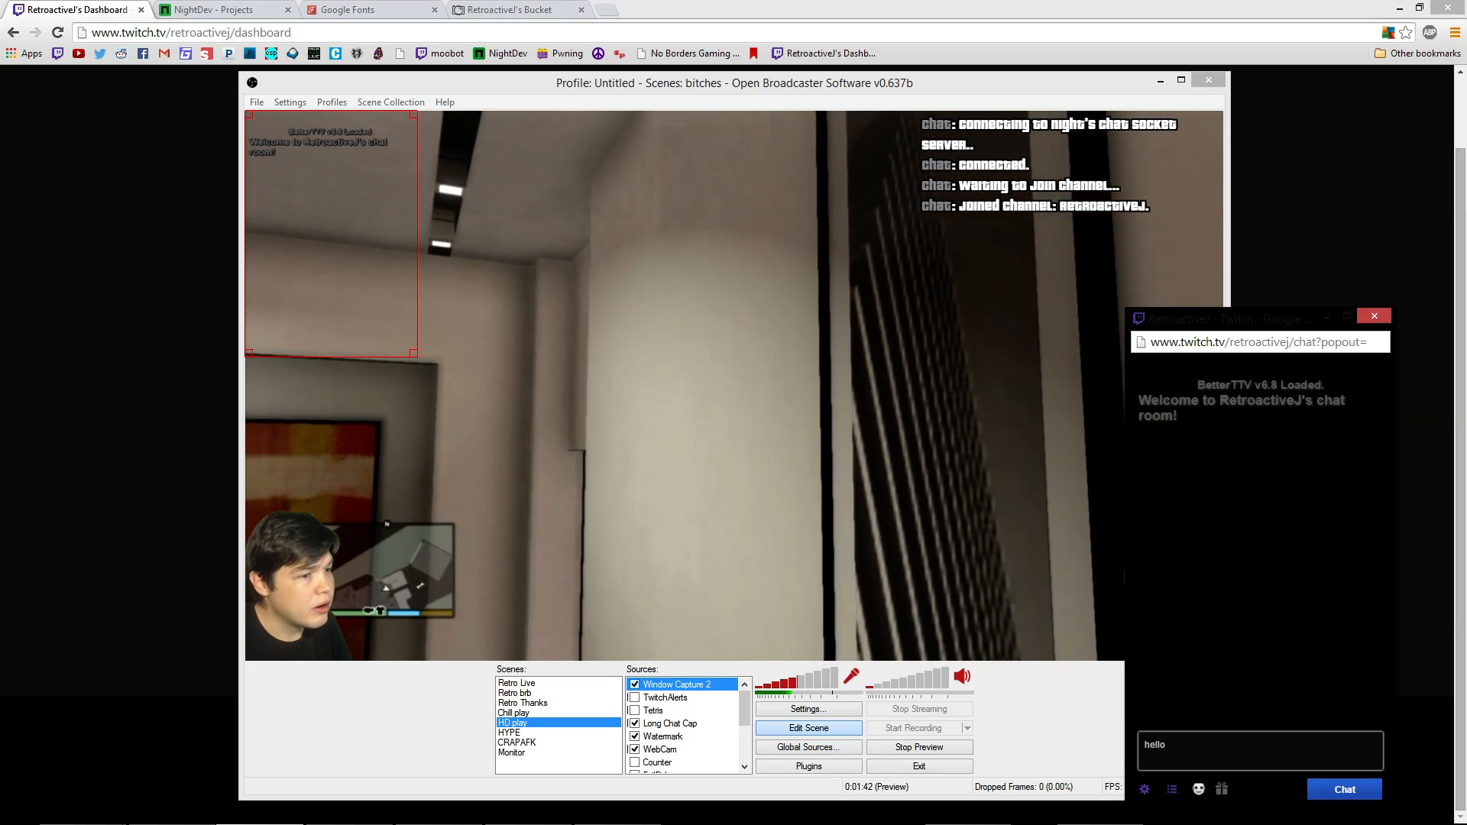
key("Return")
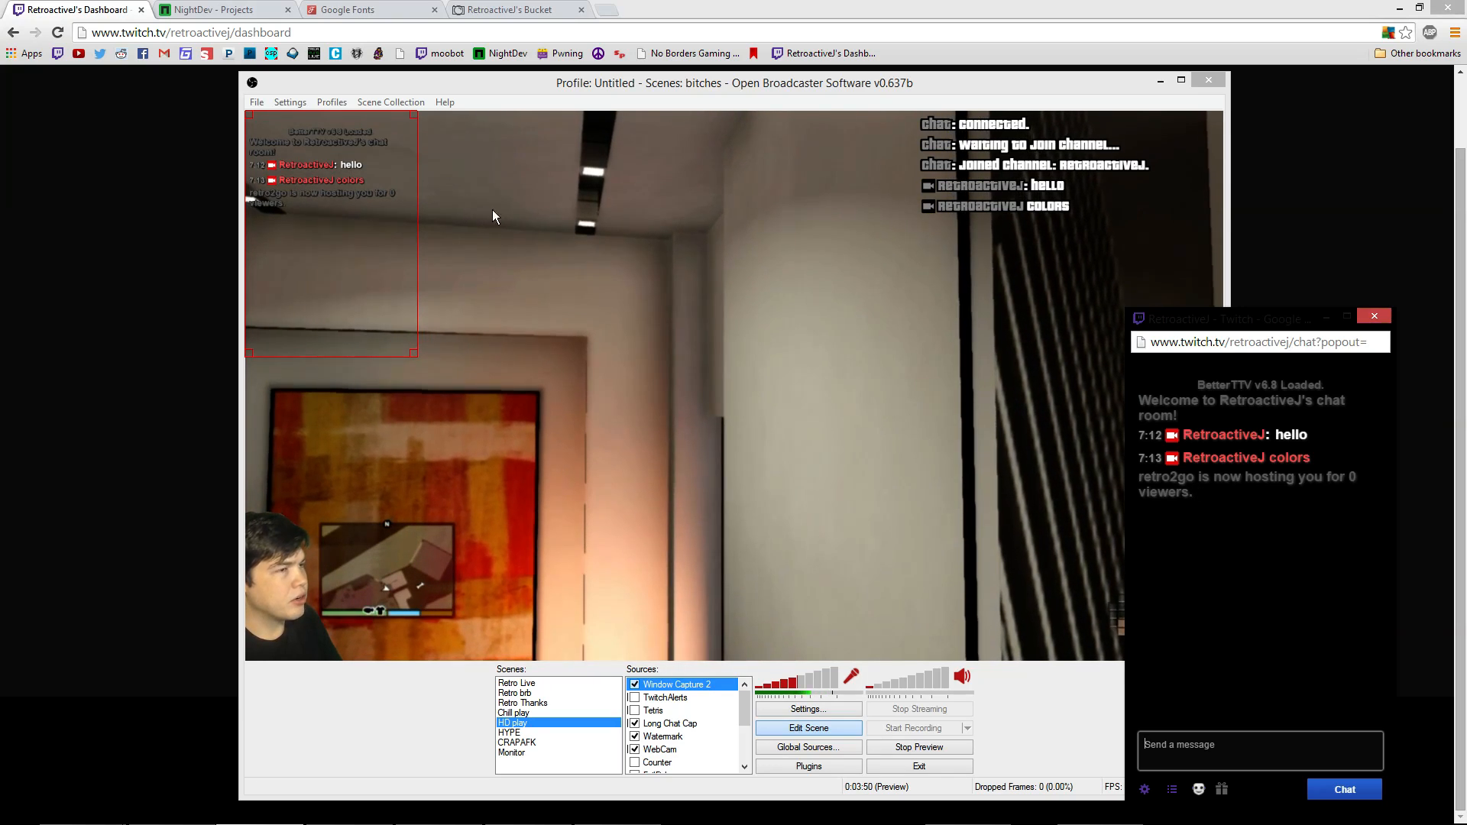
left_click(999, 182)
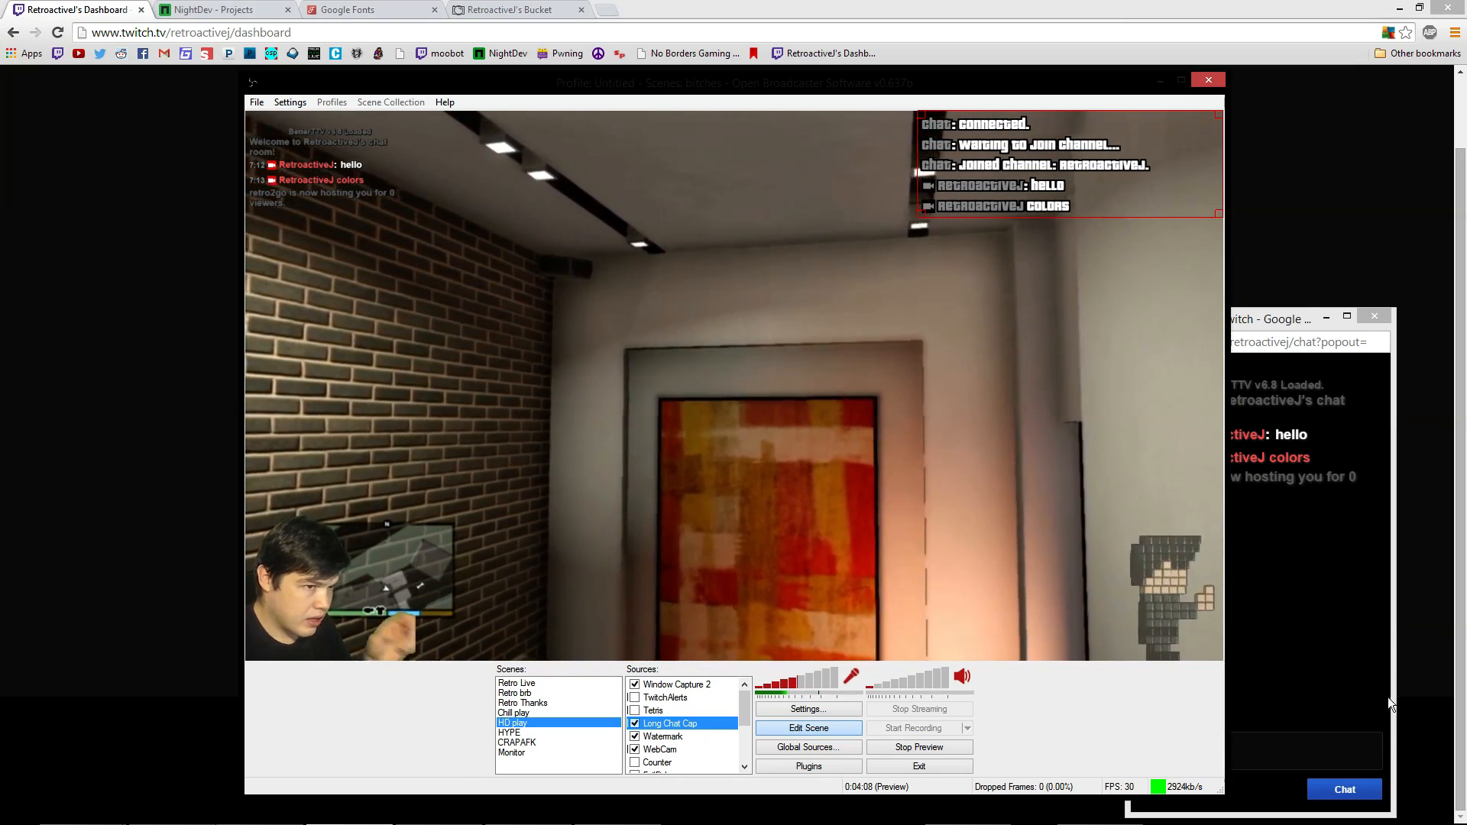
Send the !spoiler command in chat and check the bot's reply on the keyed overlay
left_click(1303, 754)
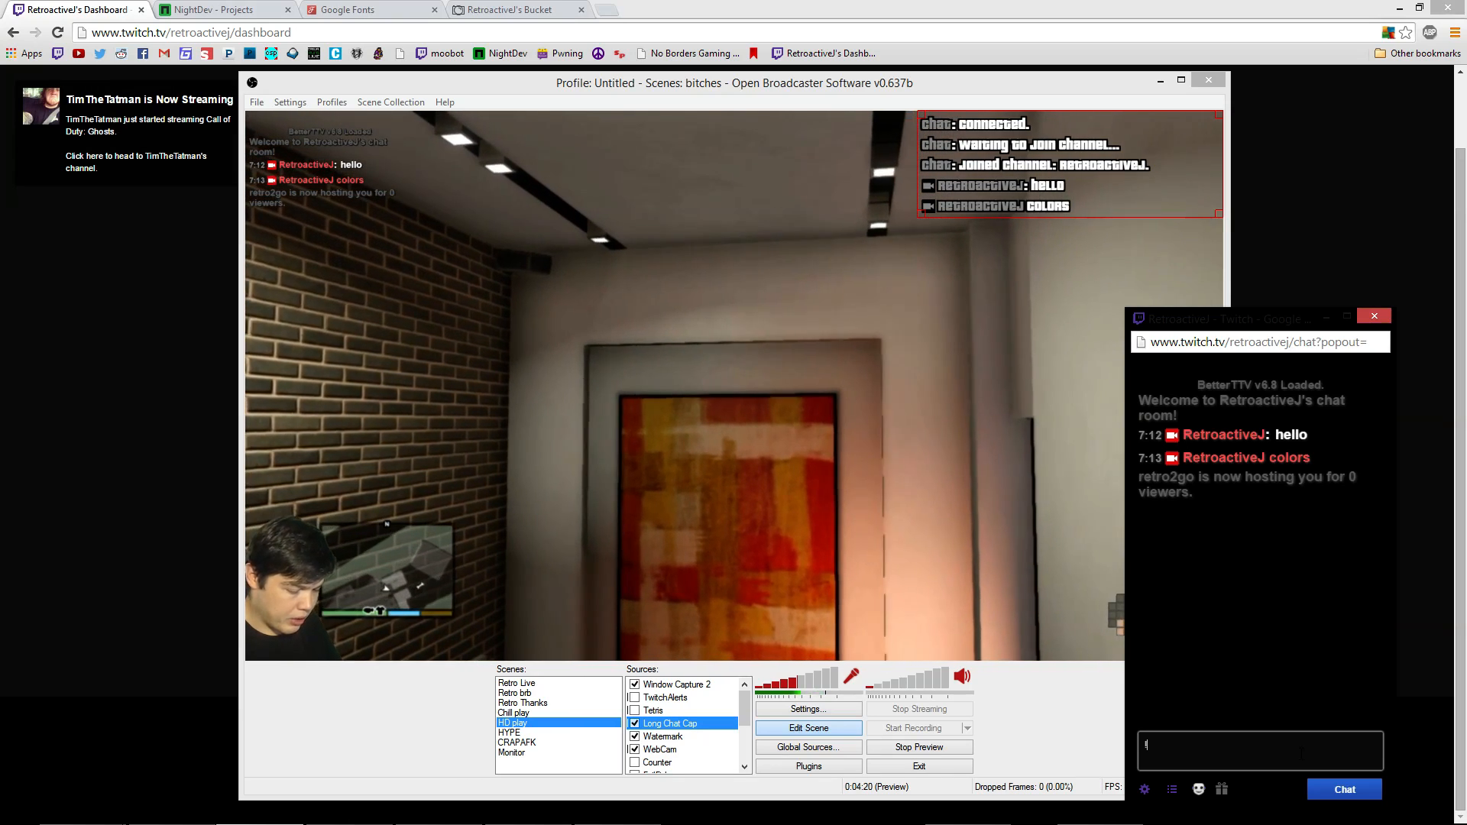
type("Is")
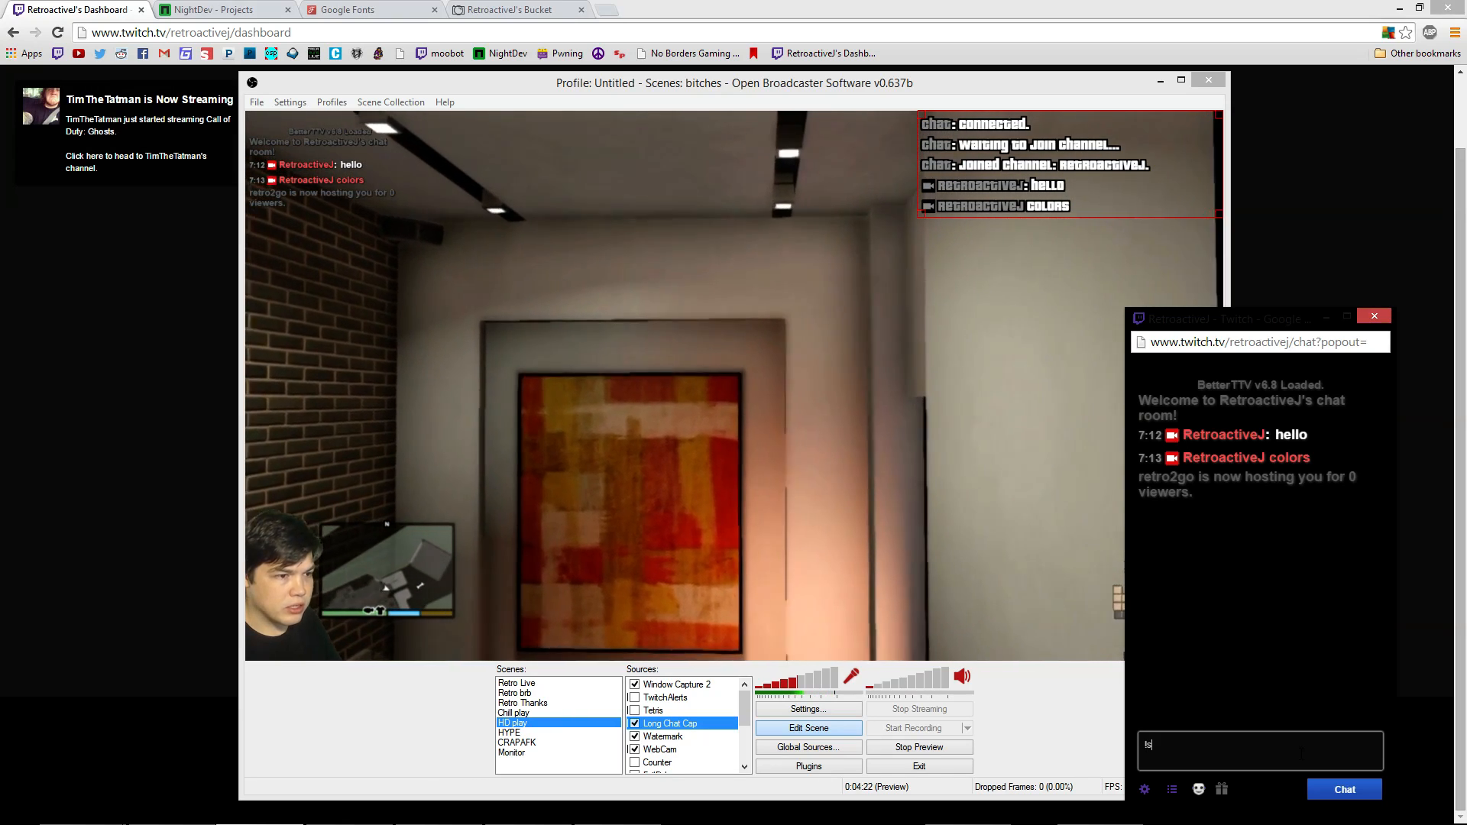
type("po")
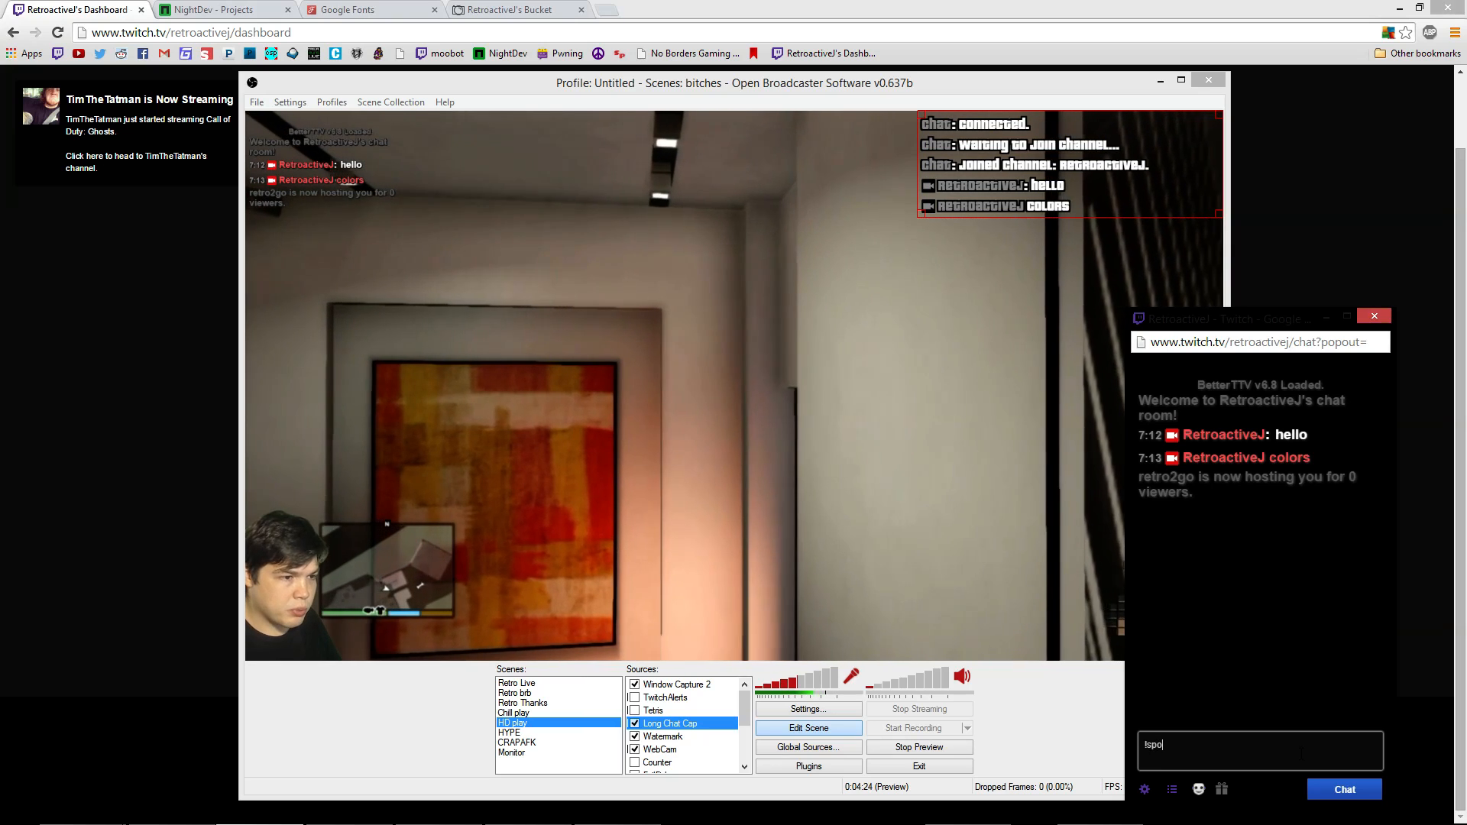
type("iler")
key("Return")
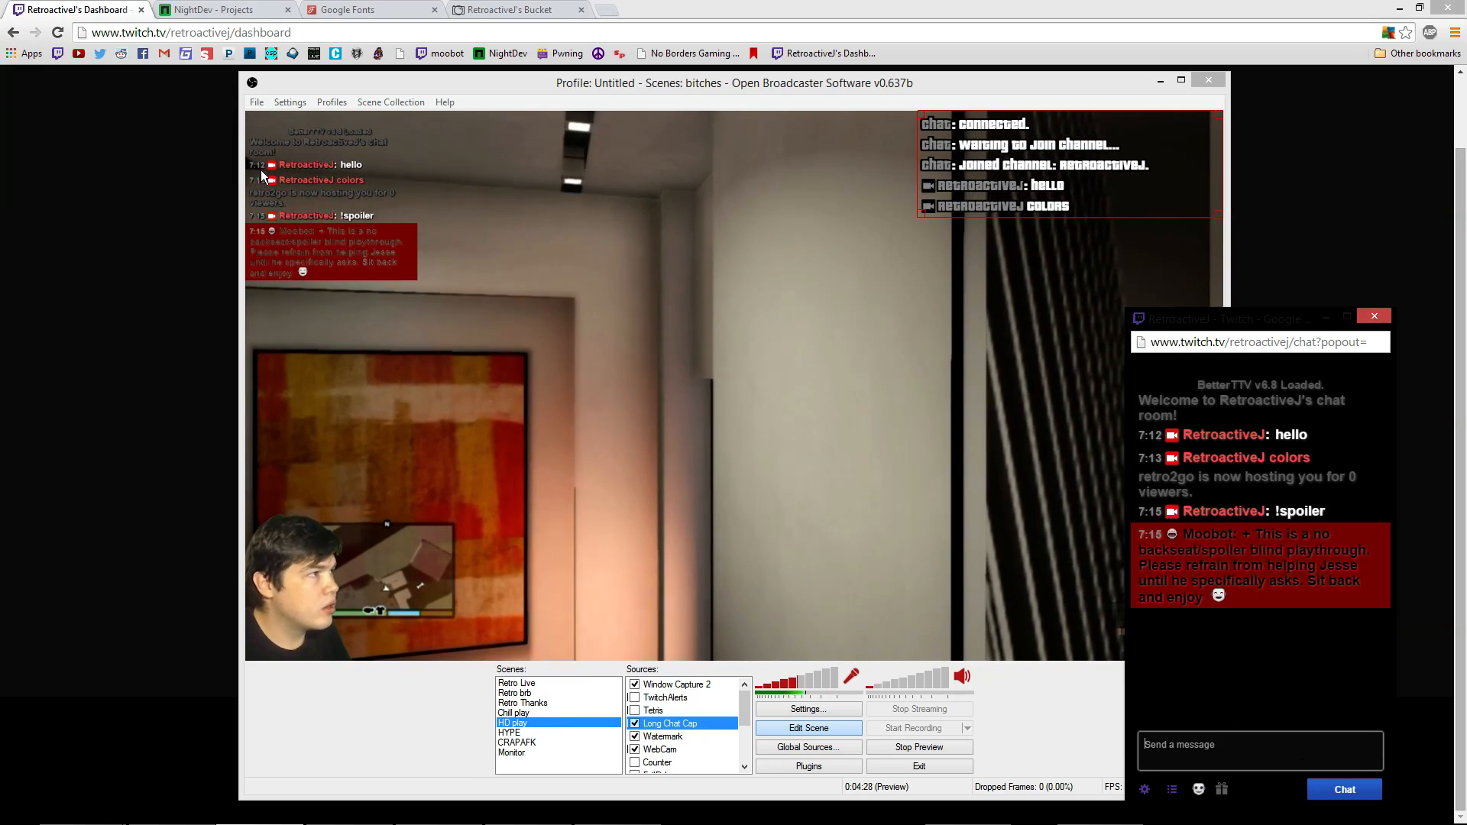
left_click(350, 241)
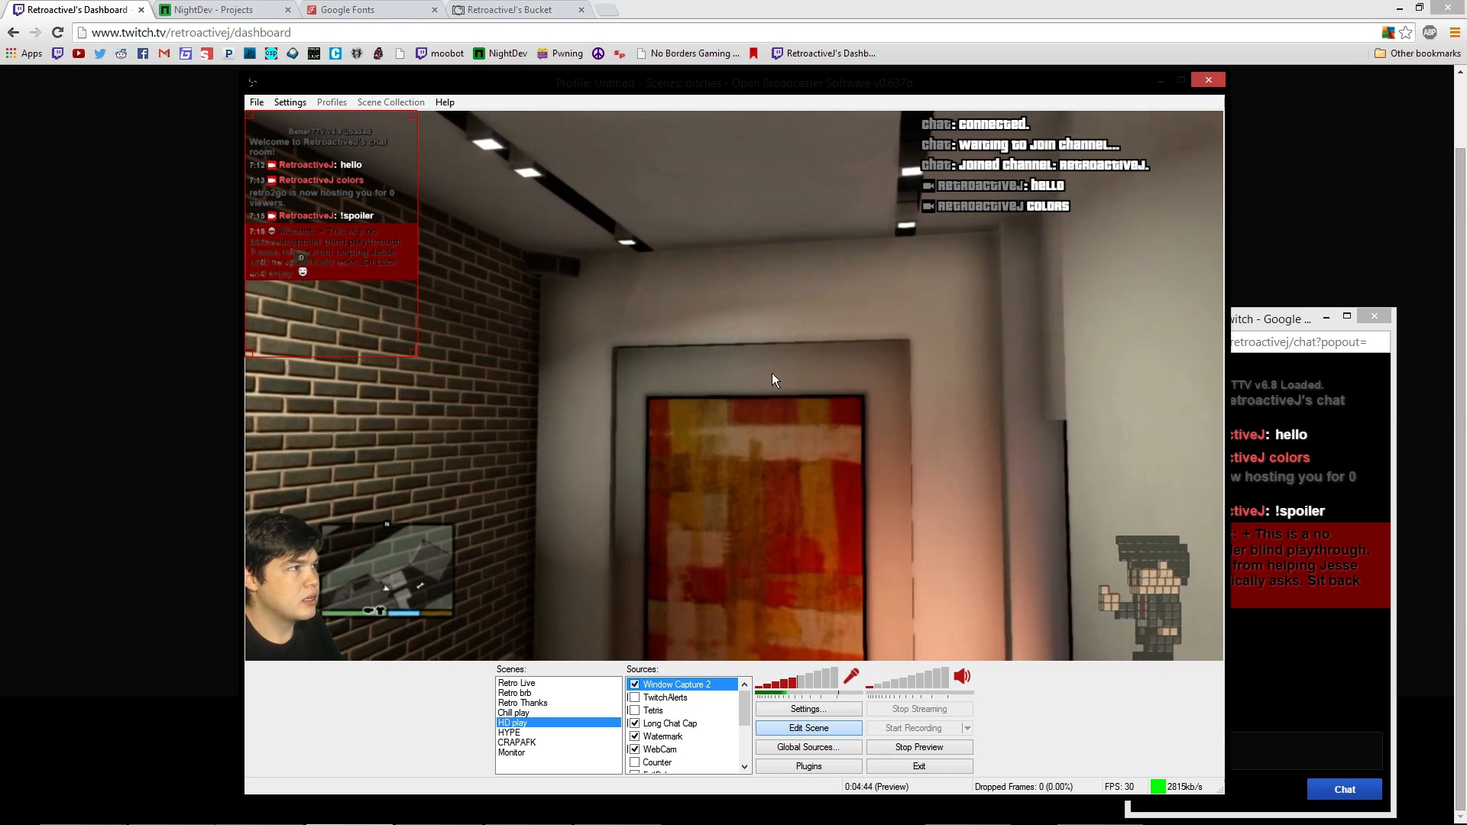
left_click(1315, 497)
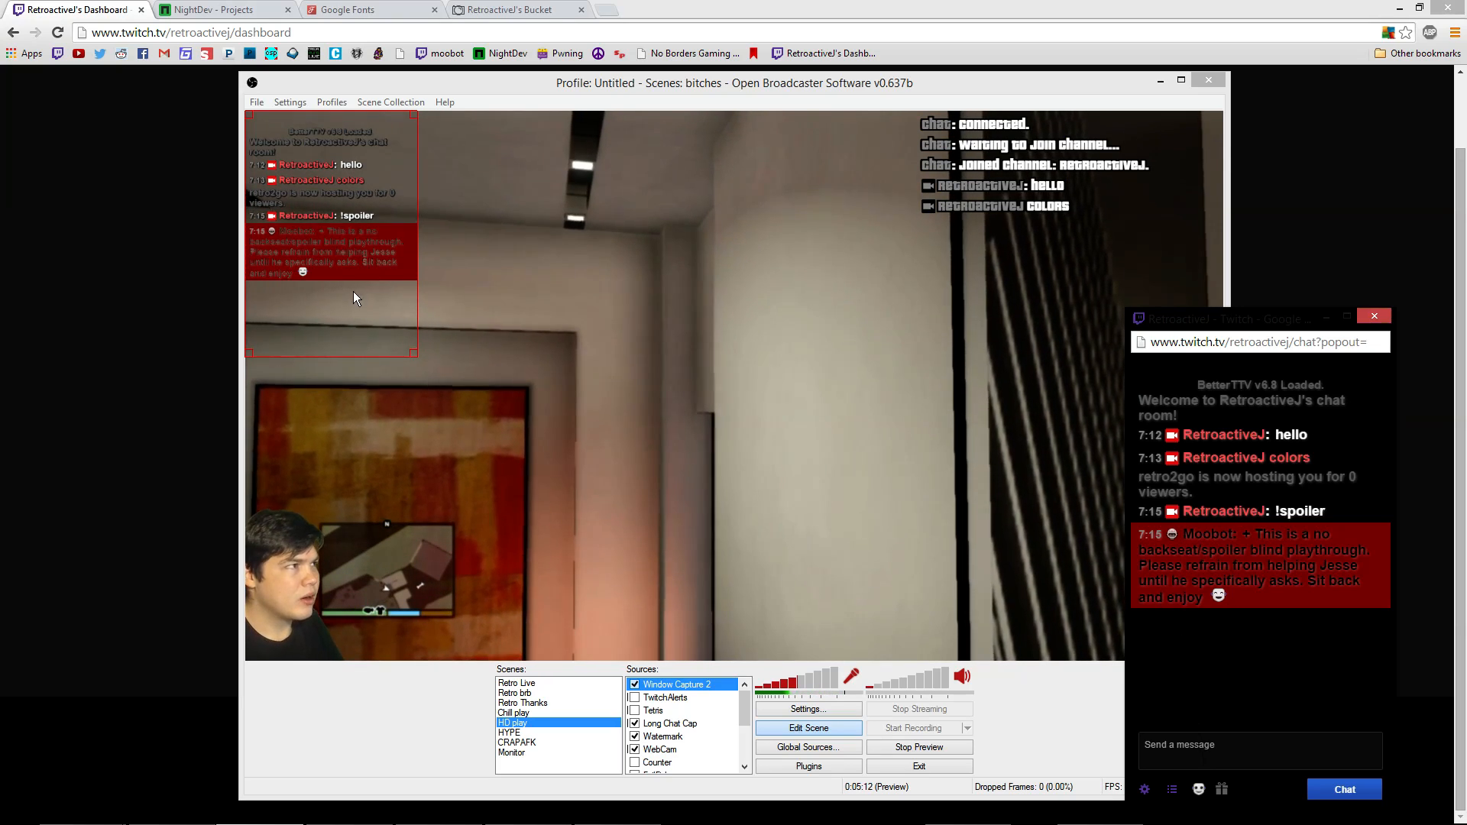
mouse_move(355, 301)
left_mouse_down()
mouse_move(360, 279)
mouse_move(361, 300)
left_mouse_up()
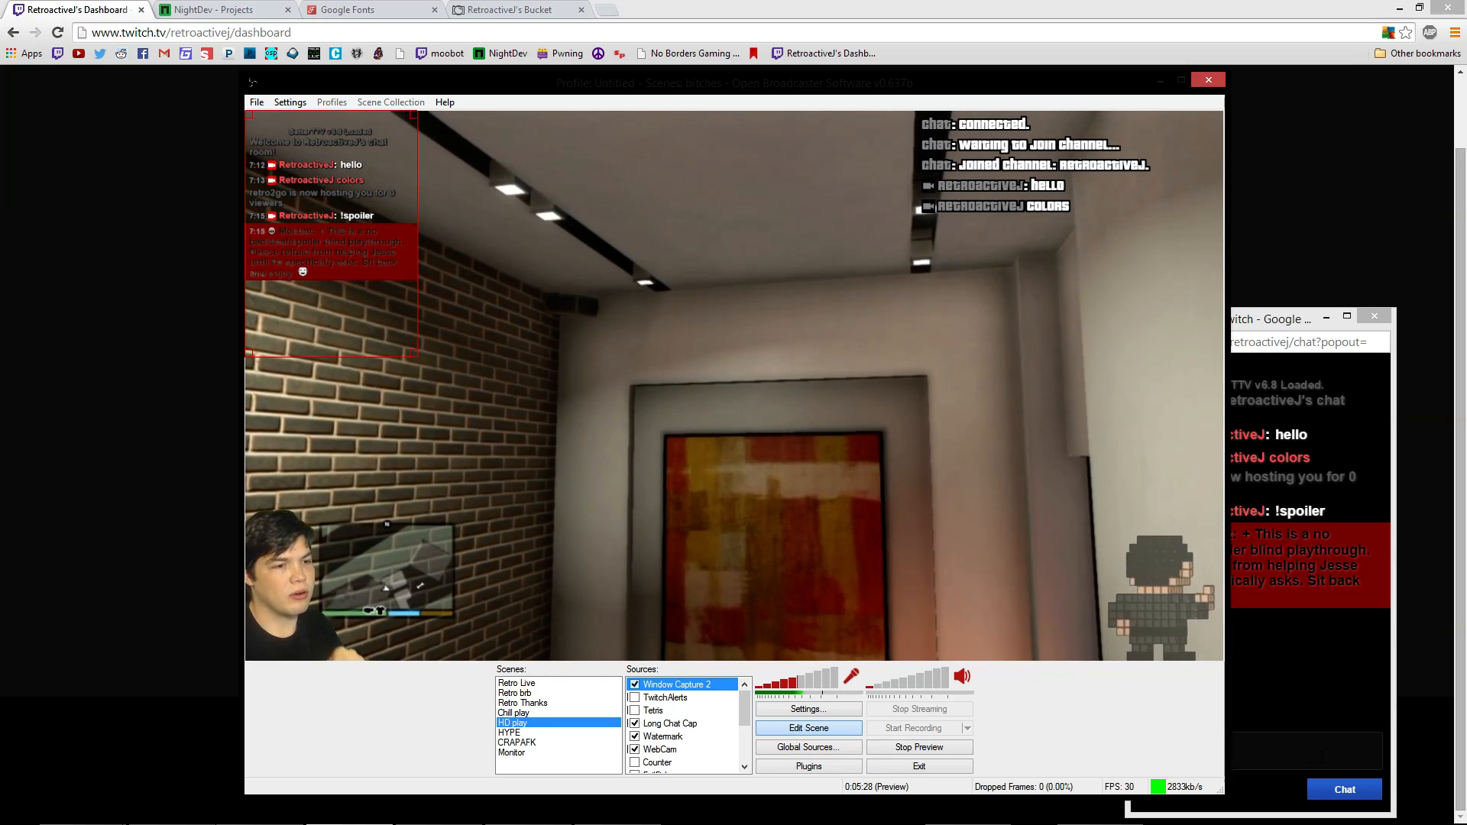
left_click(1396, 642)
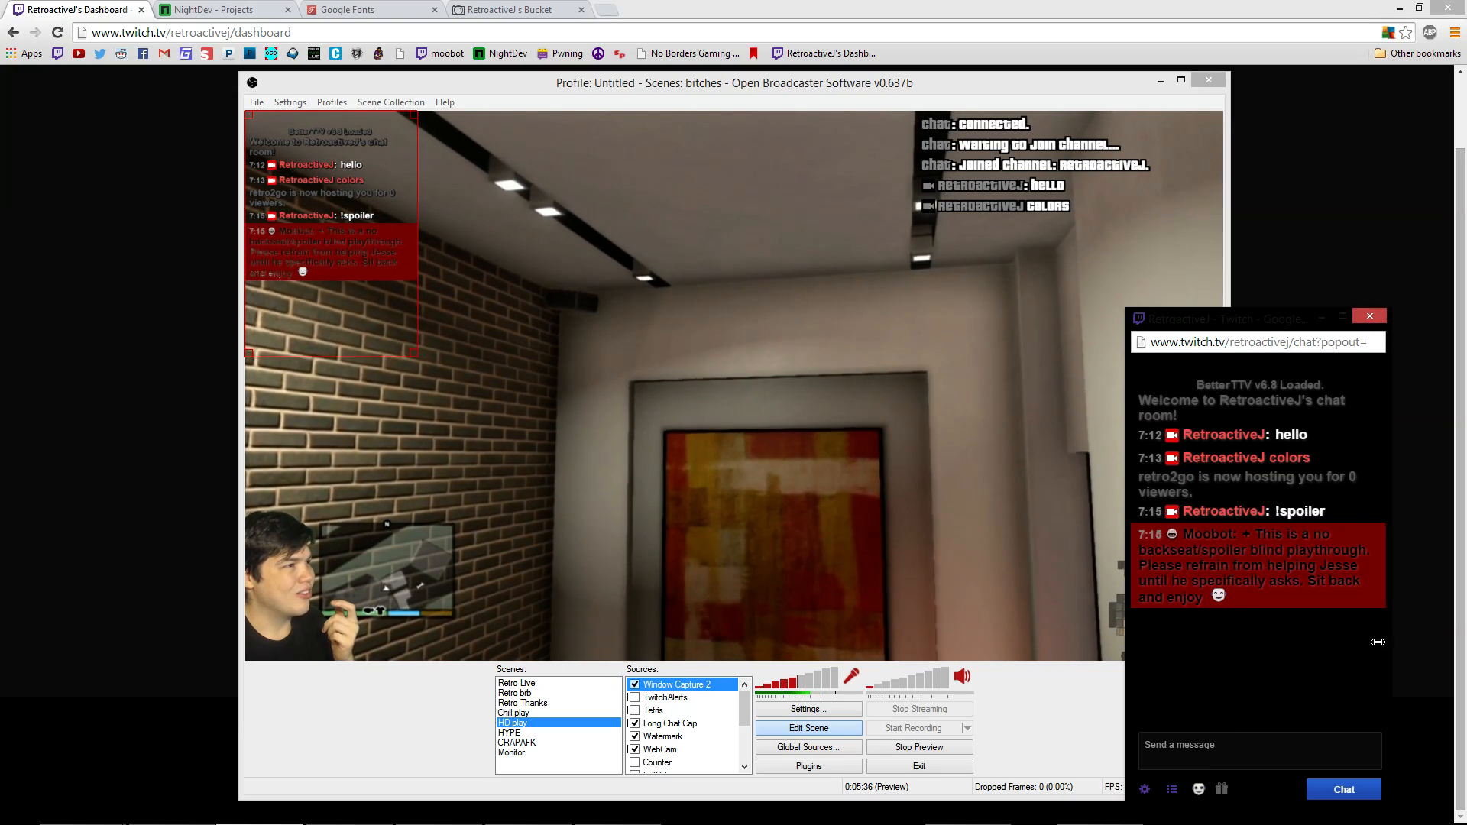
left_click_drag(1385, 642, 1311, 642)
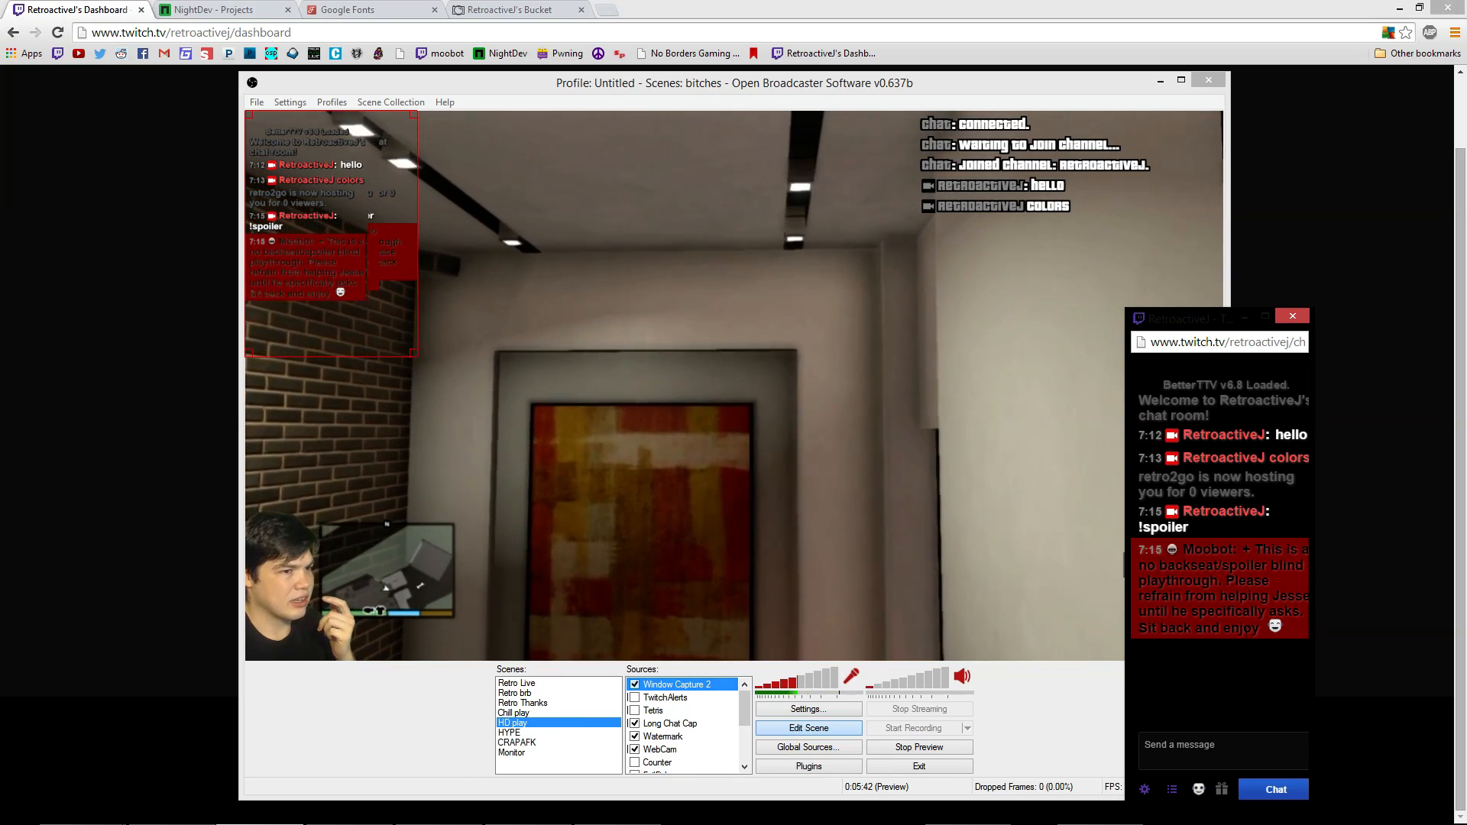
left_click_drag(1310, 649, 1392, 649)
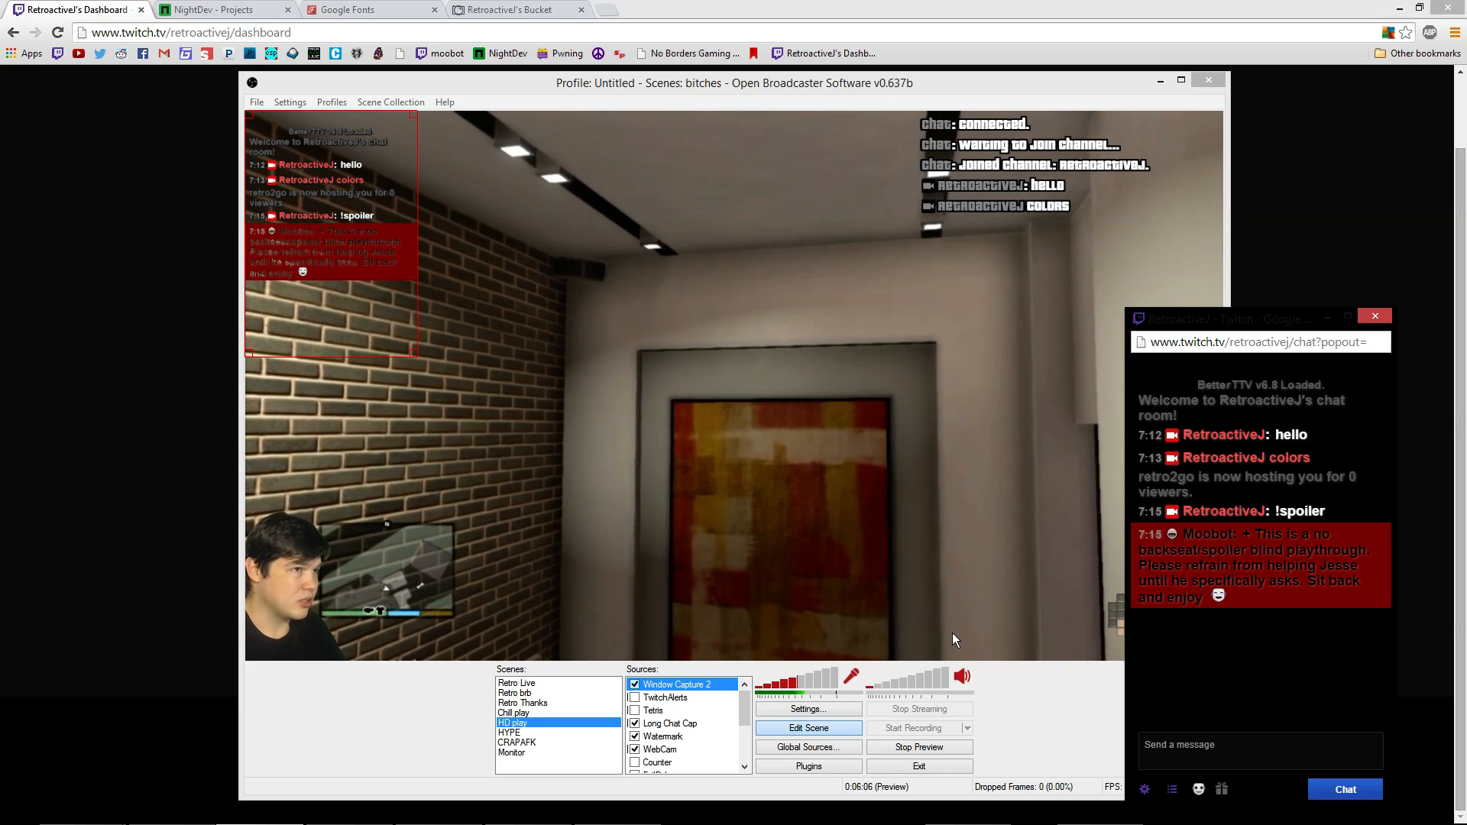
Set the top-right chat overlay's width to 500 and snap it to the preview's right edge
left_click(968, 215)
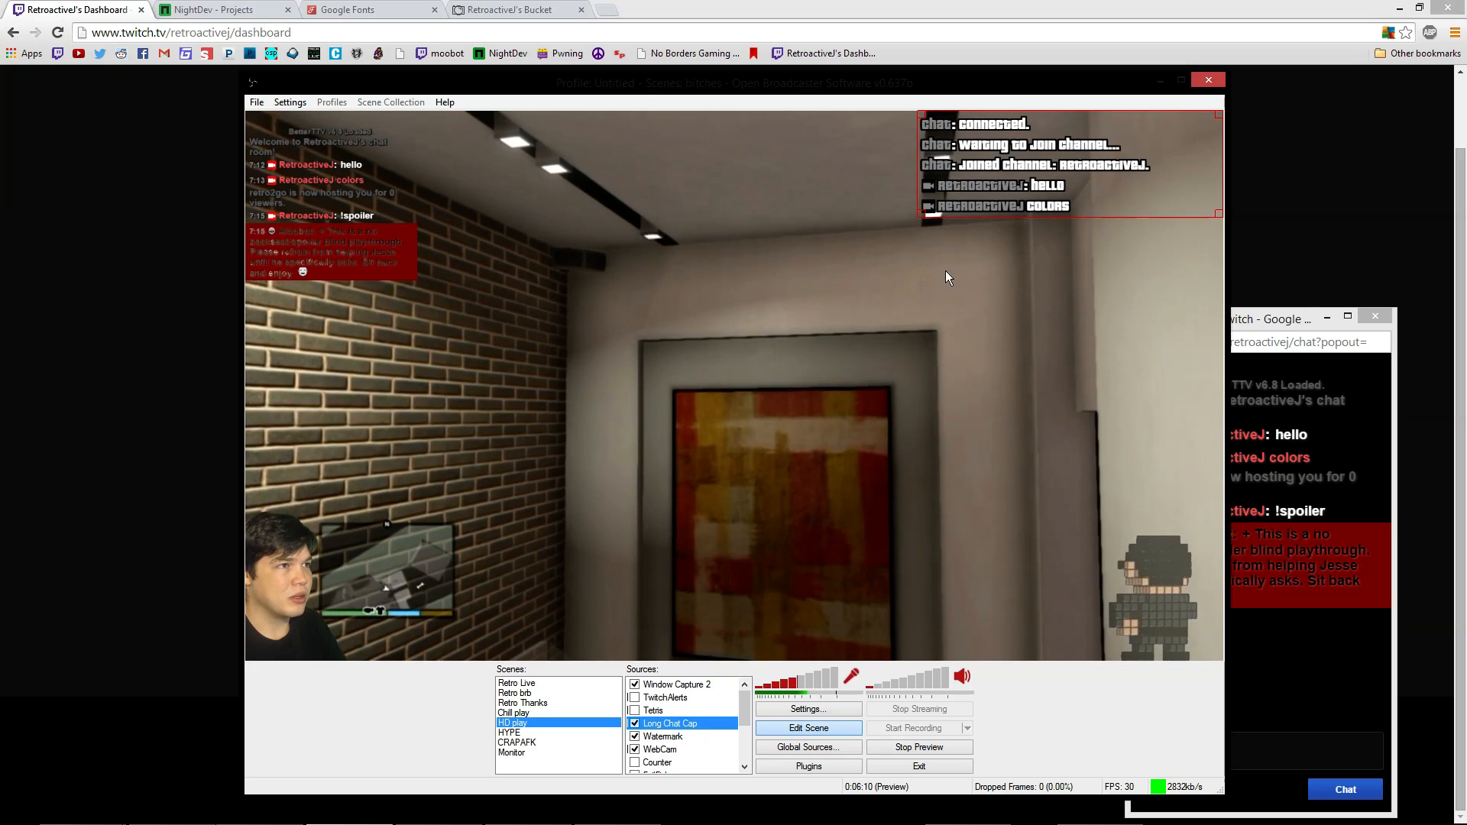
right_click(967, 168)
left_click(1038, 336)
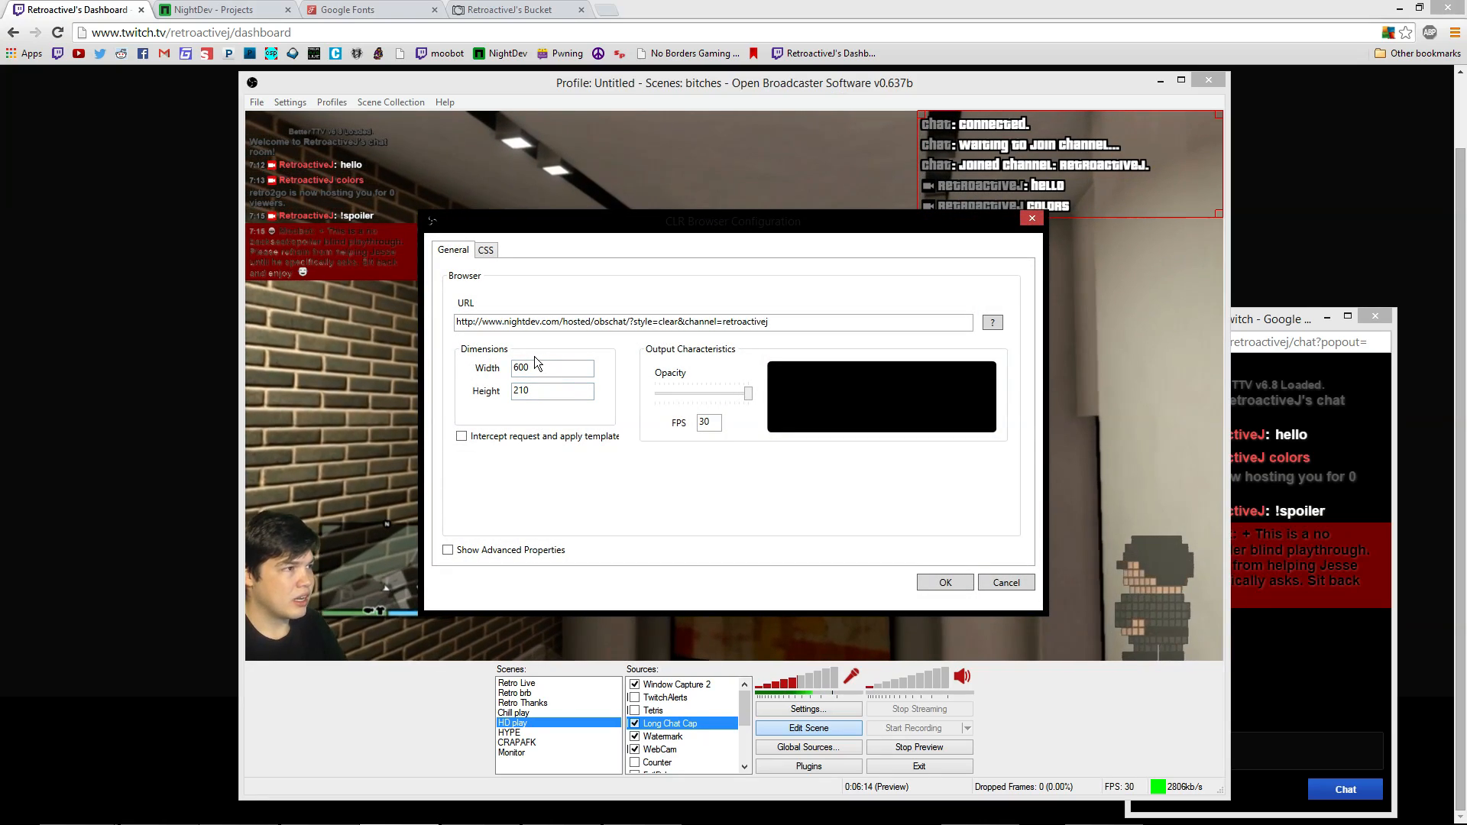
left_click(533, 366)
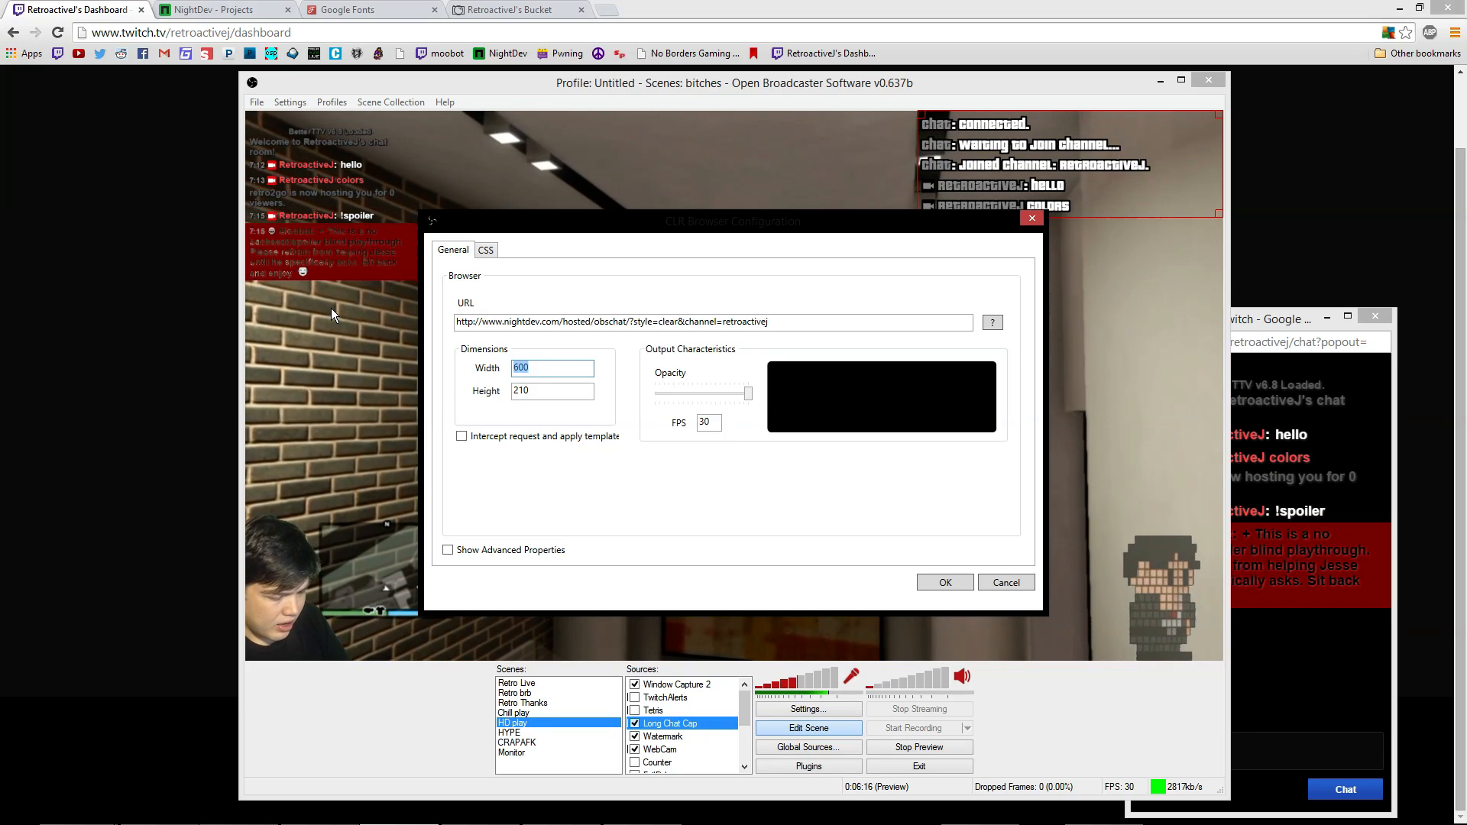
type("500")
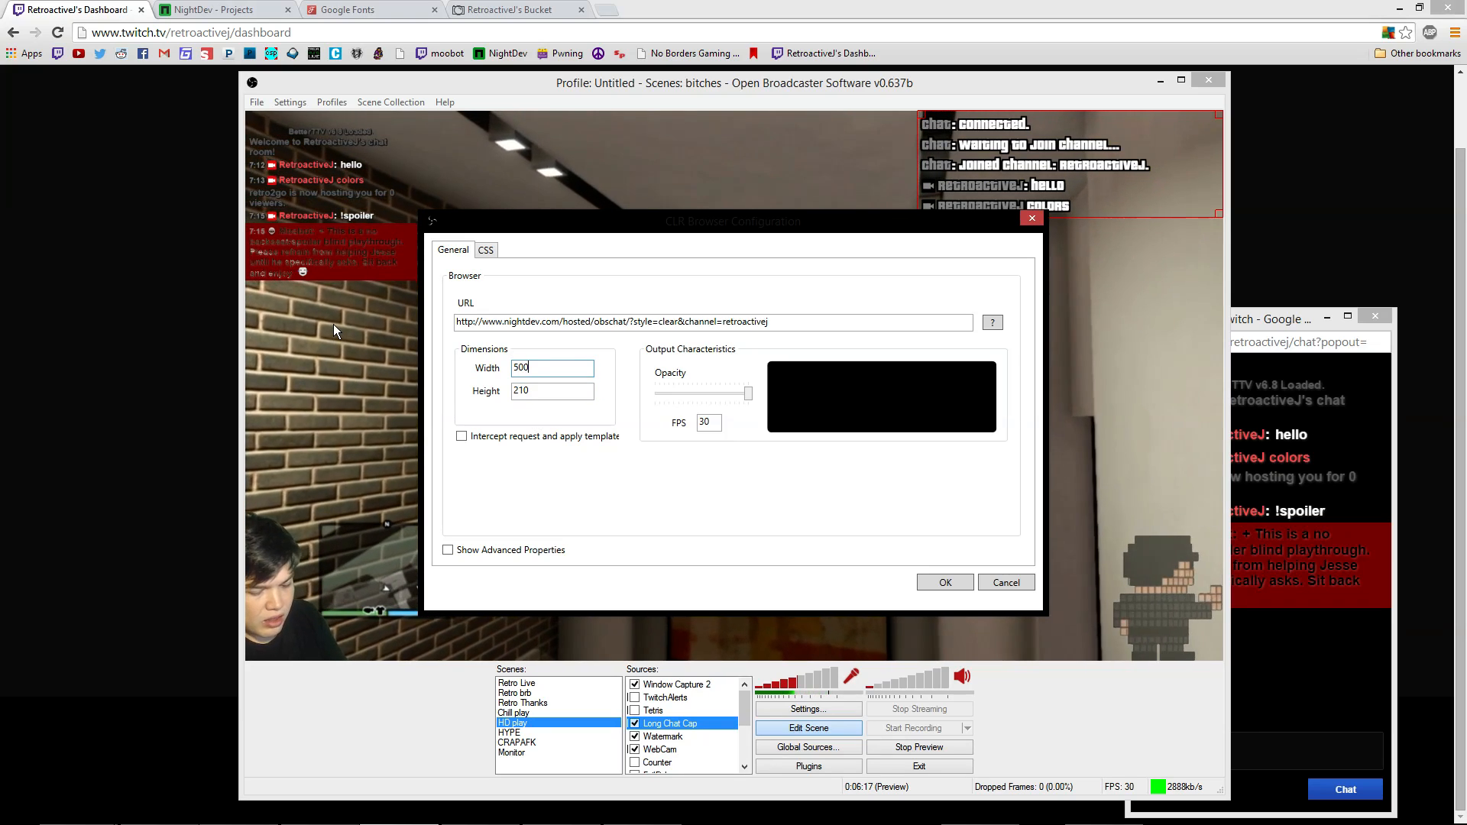
left_click(960, 581)
left_click_drag(1018, 199, 1070, 197)
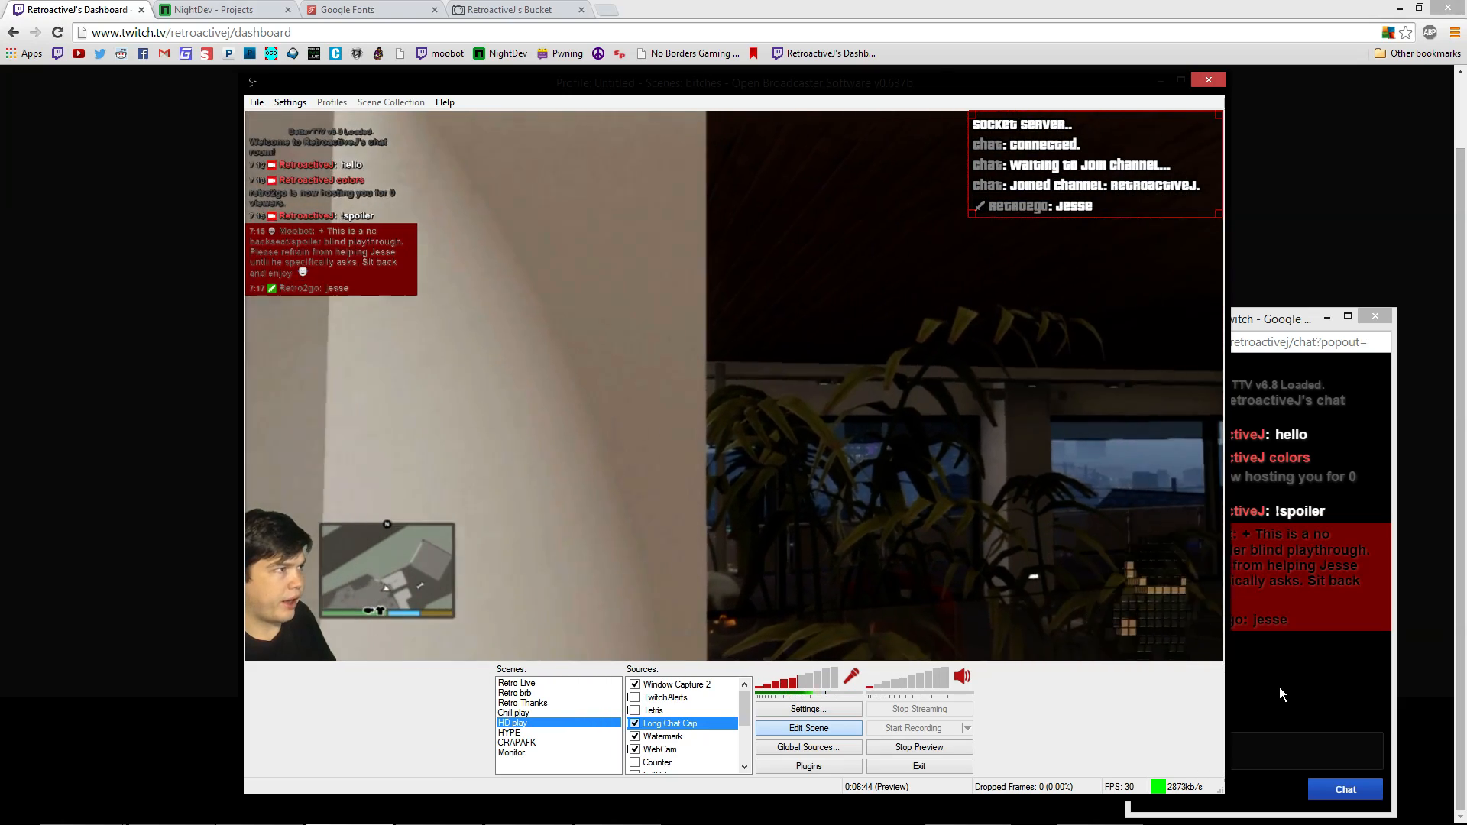
left_click(1279, 686)
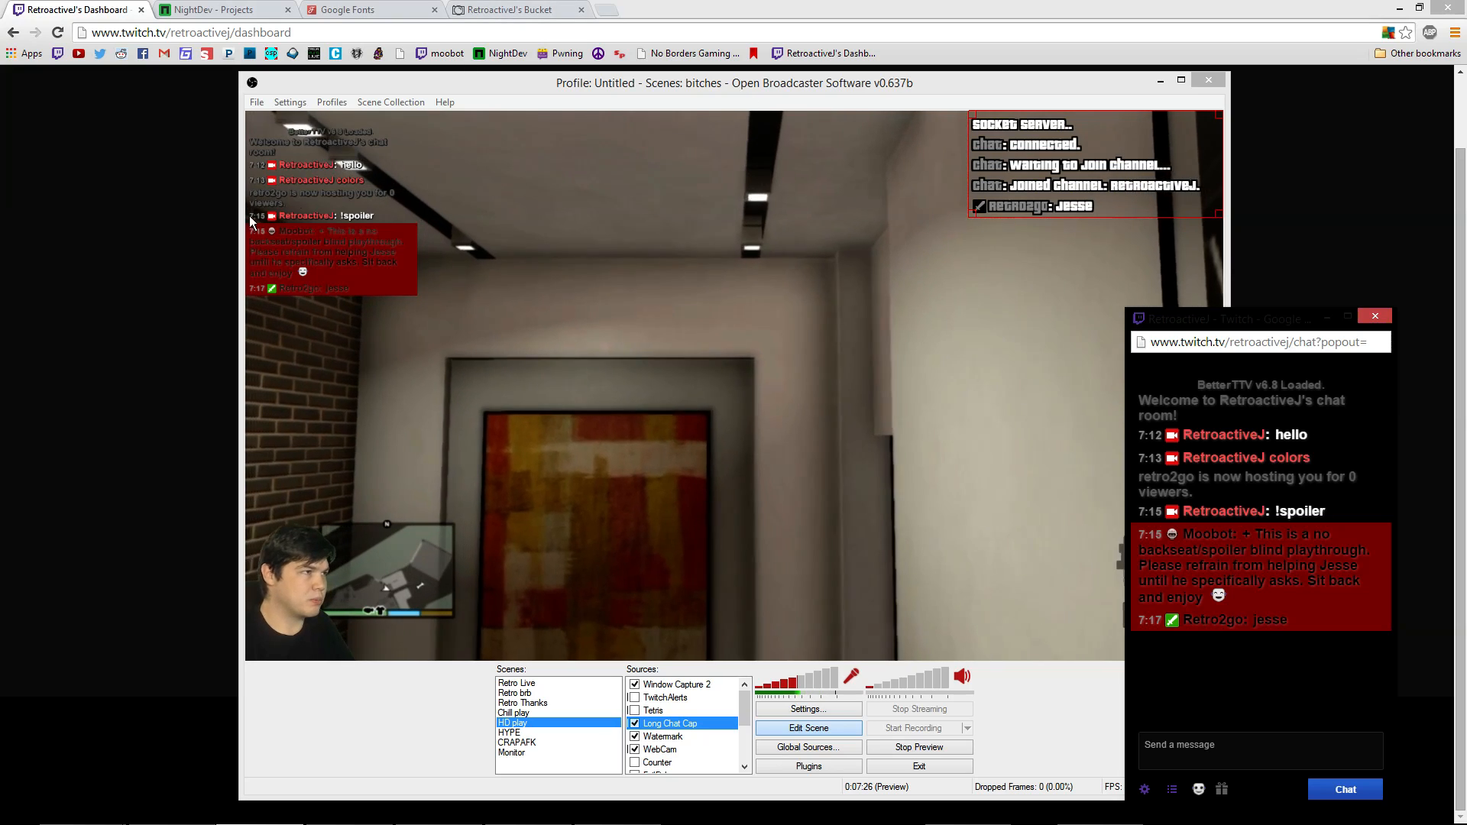
left_click(264, 208)
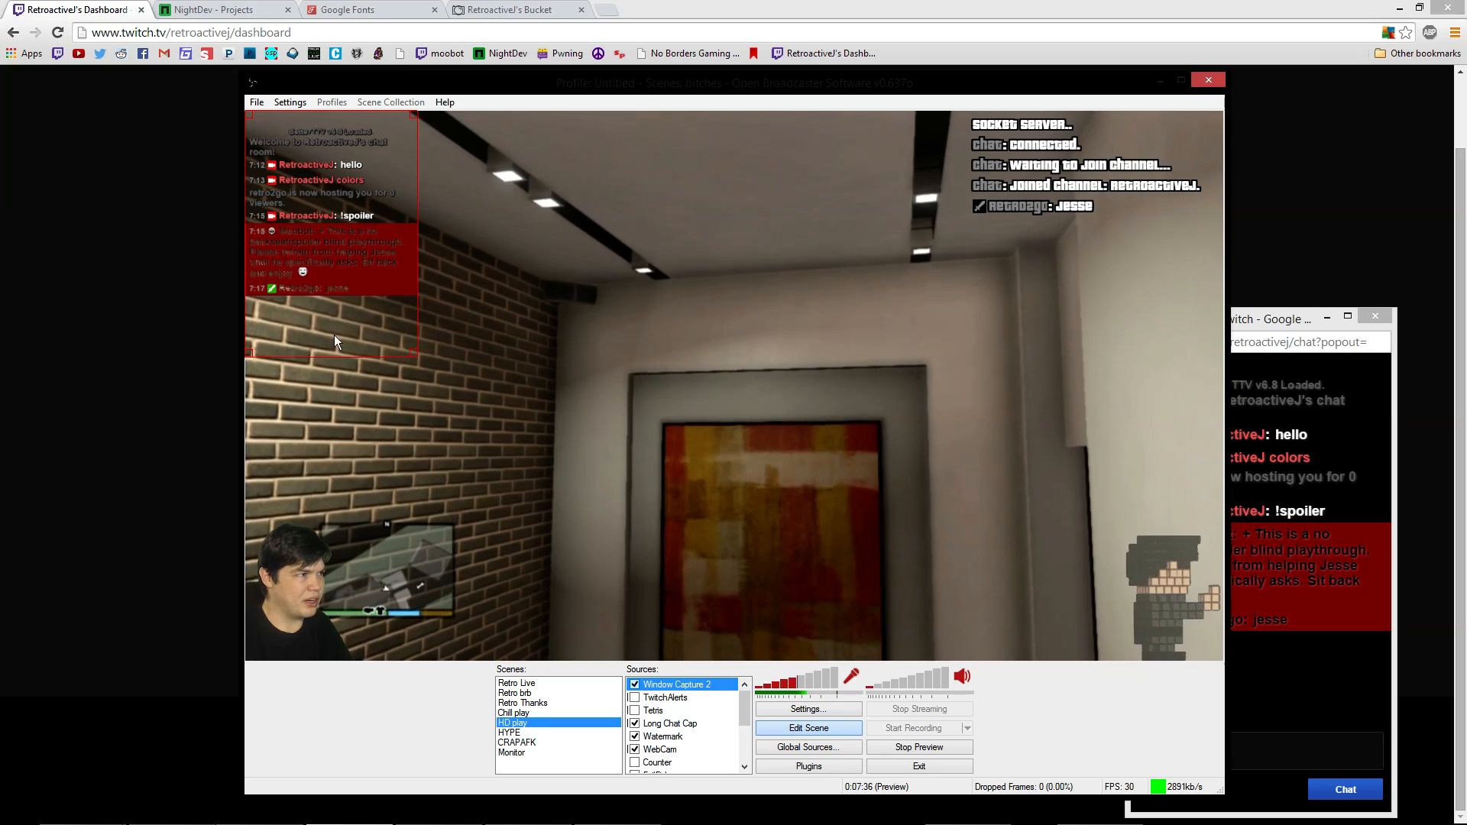
left_click(1310, 742)
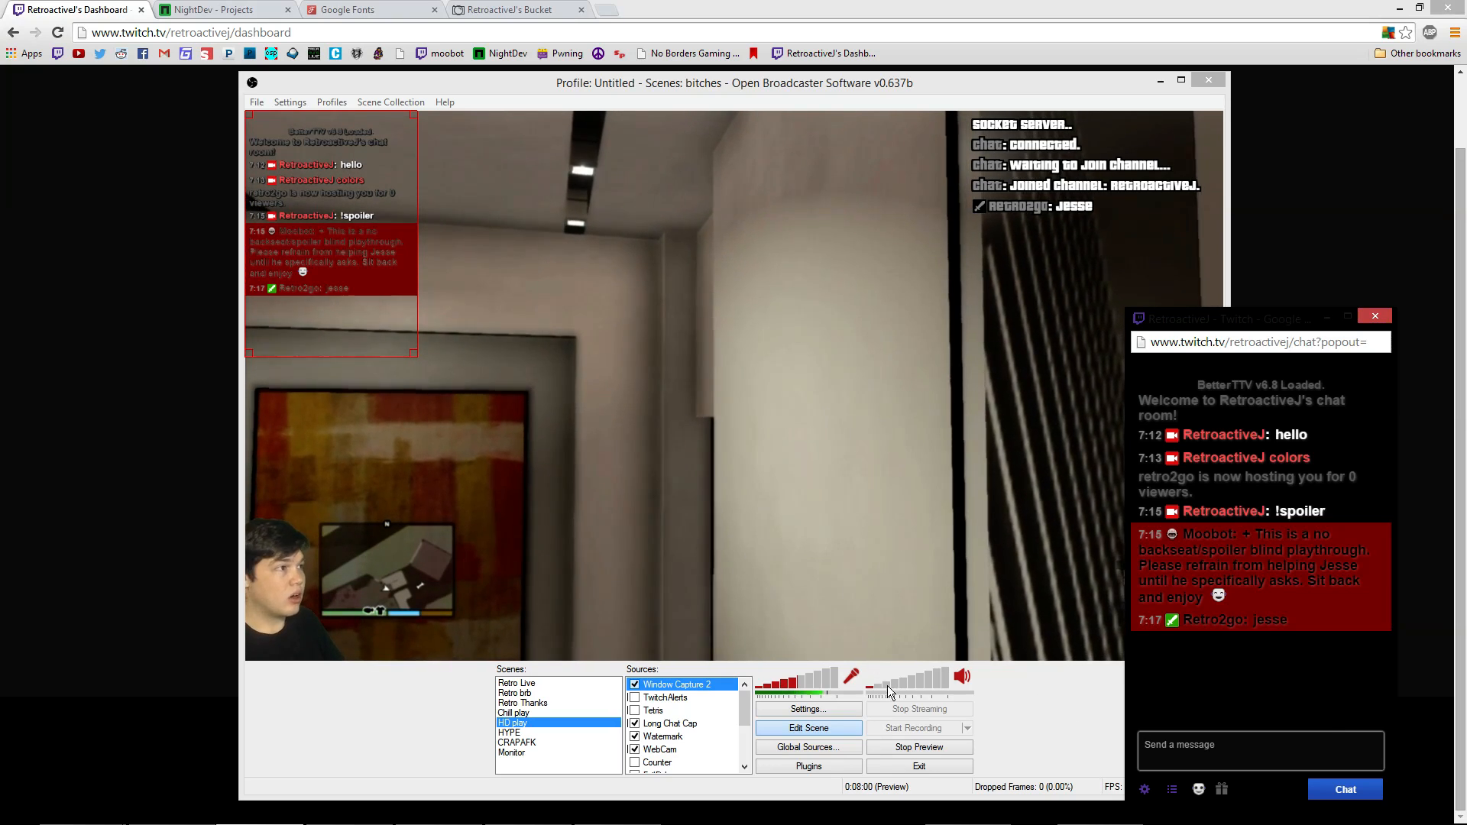
left_click(990, 627)
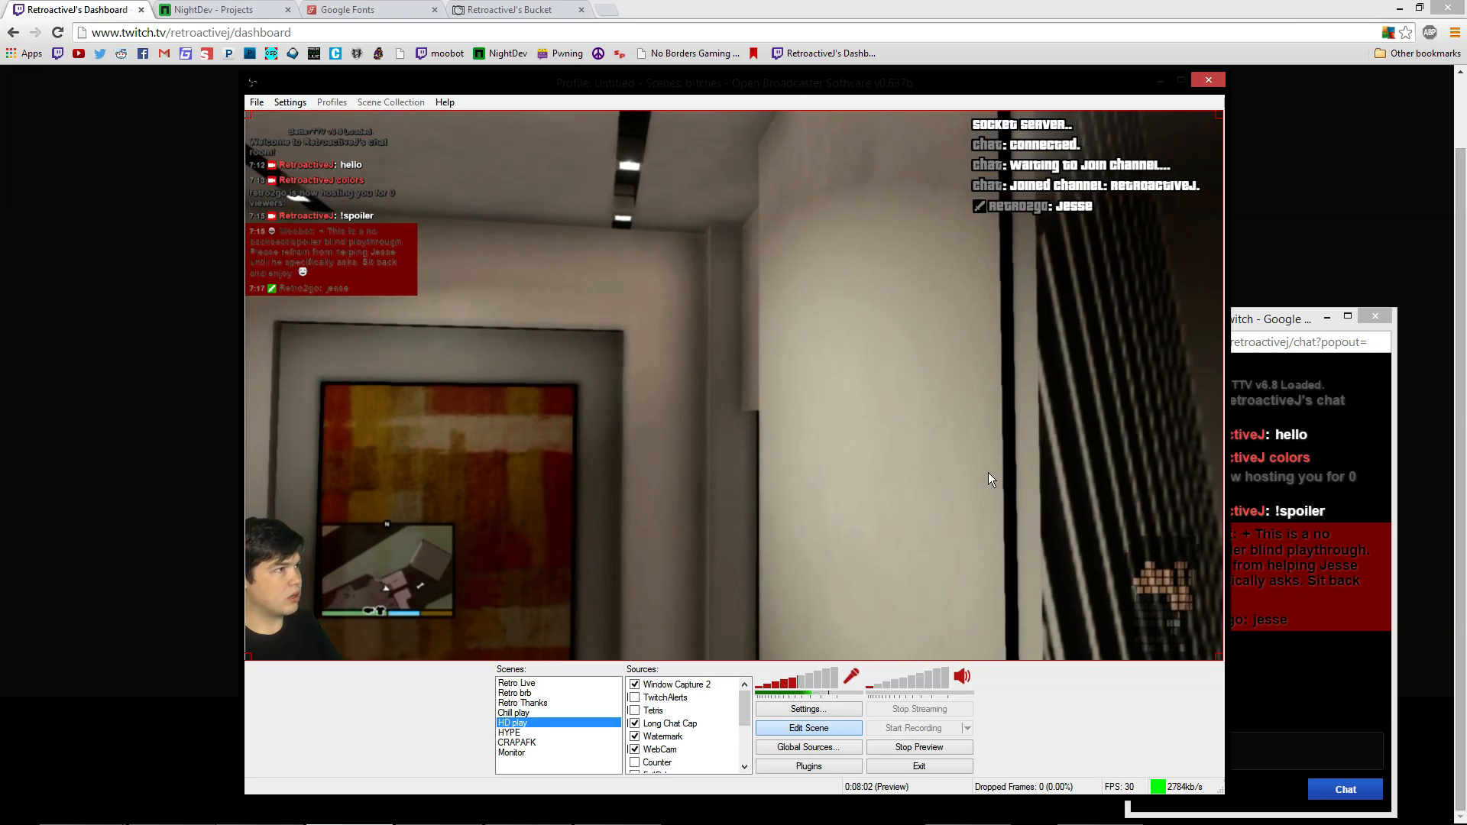
left_click(1085, 139)
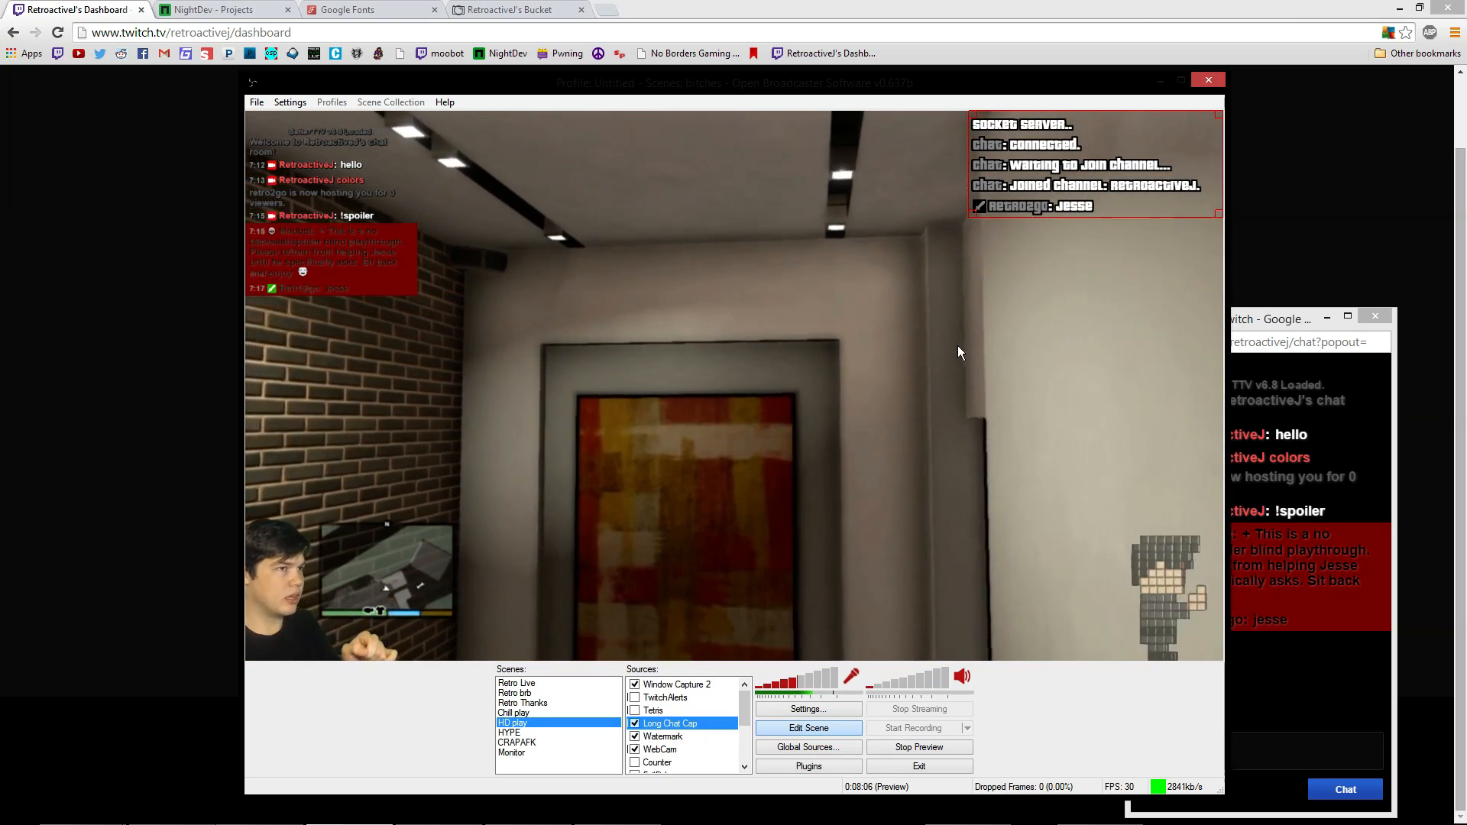
Switch to the Chill play scene with the Up hotkey and select its notepad chat overlay
key("Up")
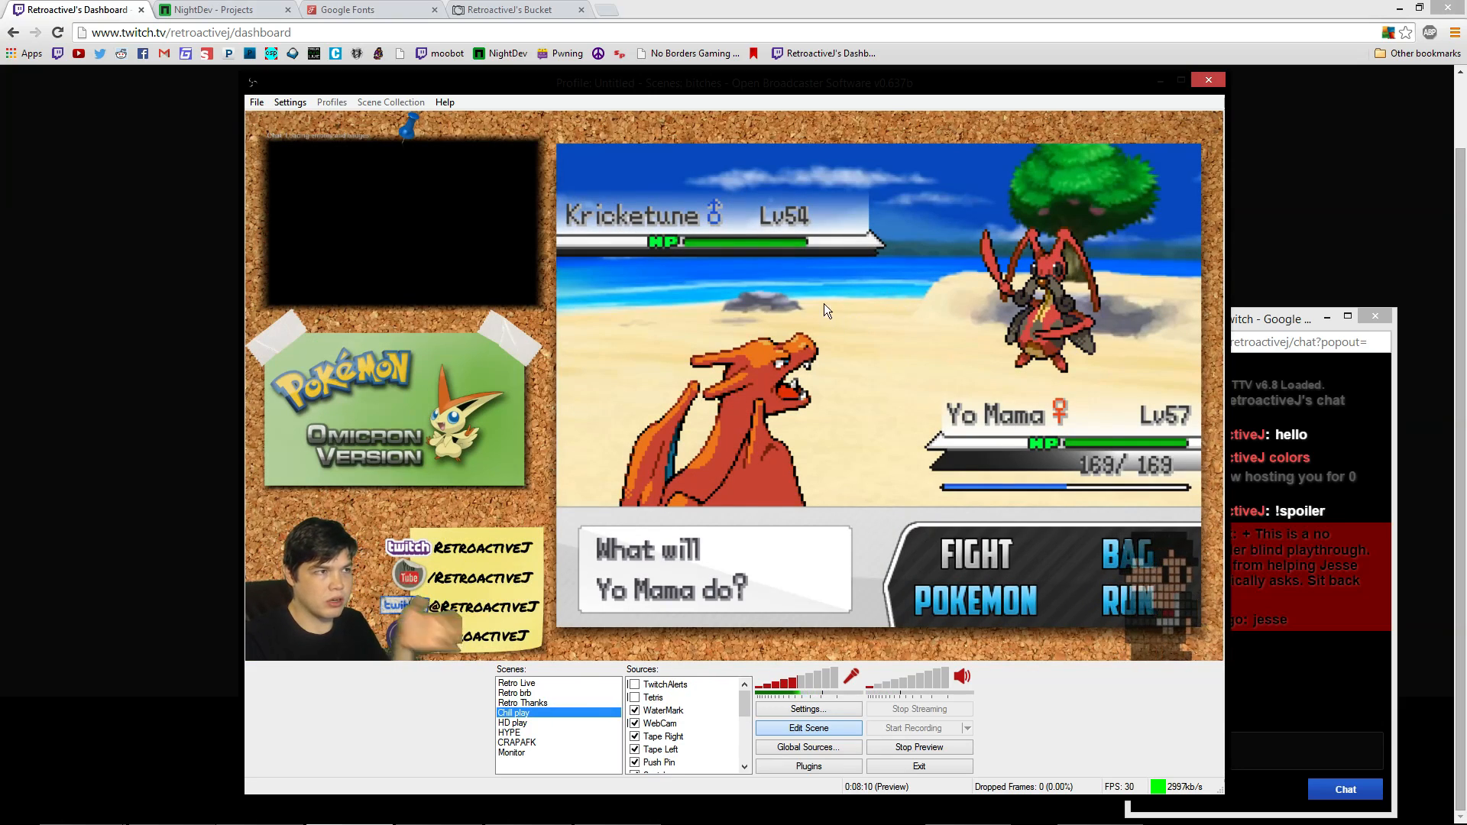
left_click(464, 267)
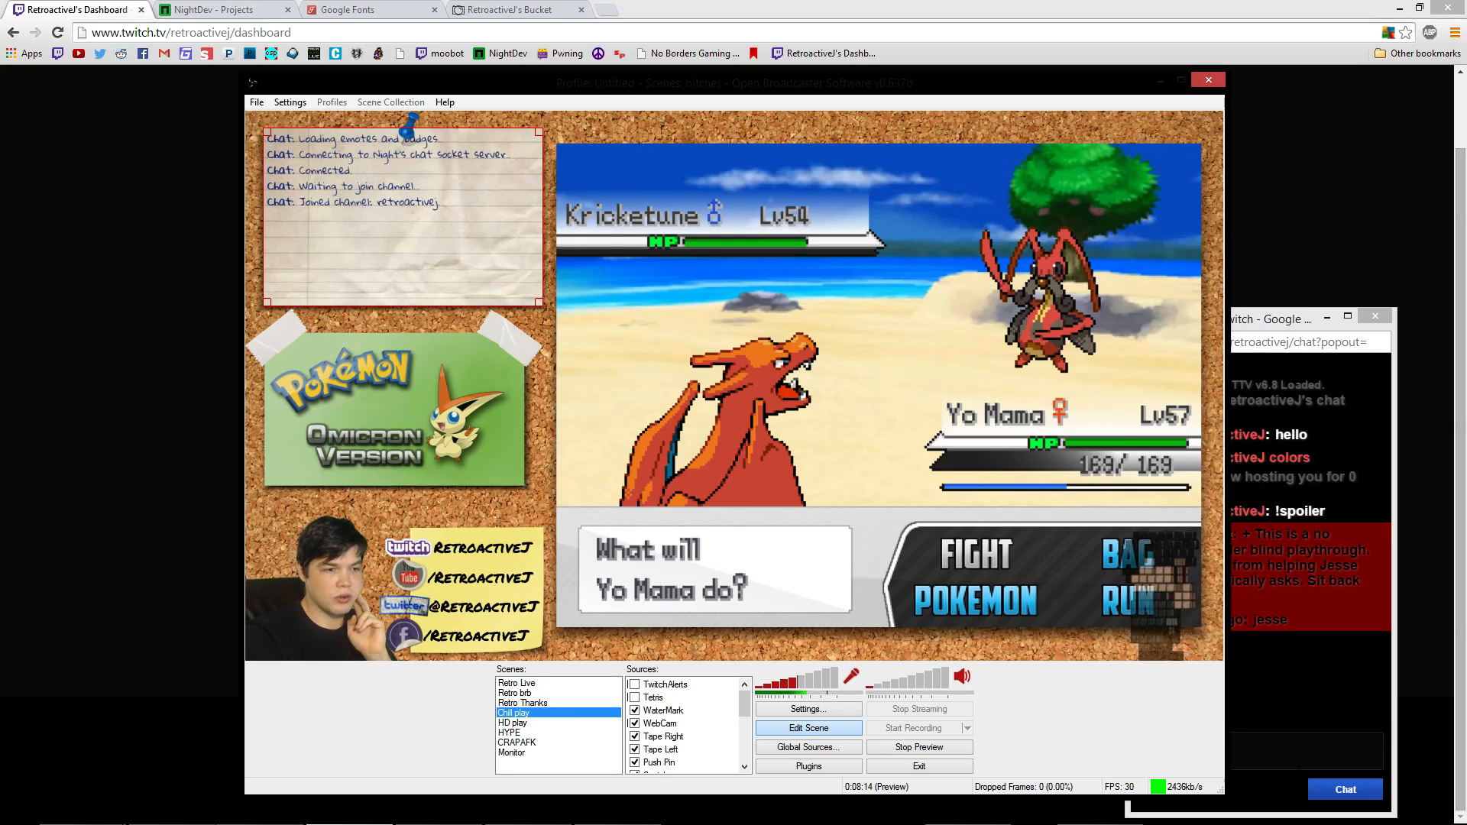
left_click(1302, 764)
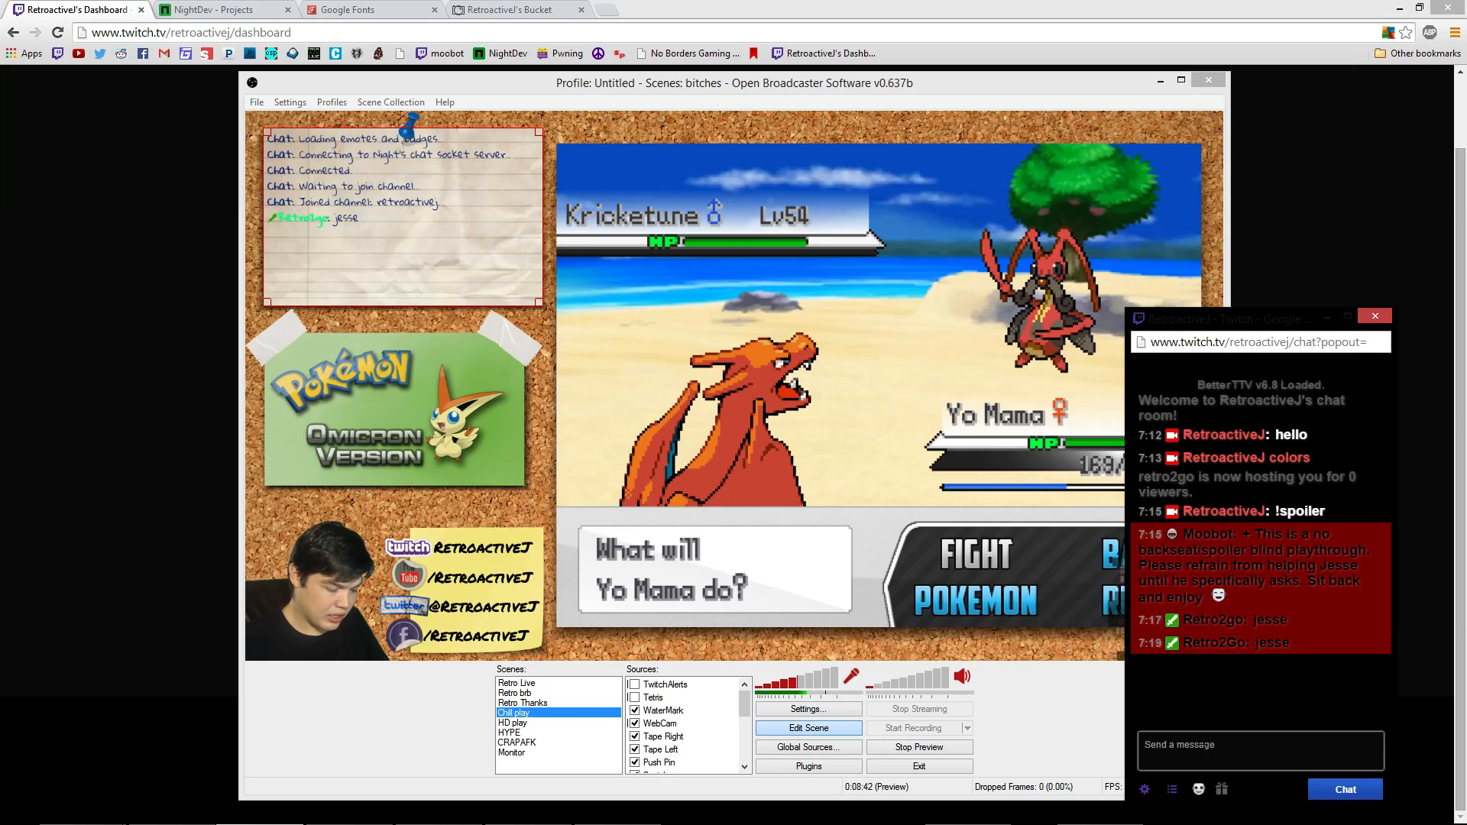
Send the 'hello' test message and nudge the notepad chat overlay slightly on the corkboard
key("Return")
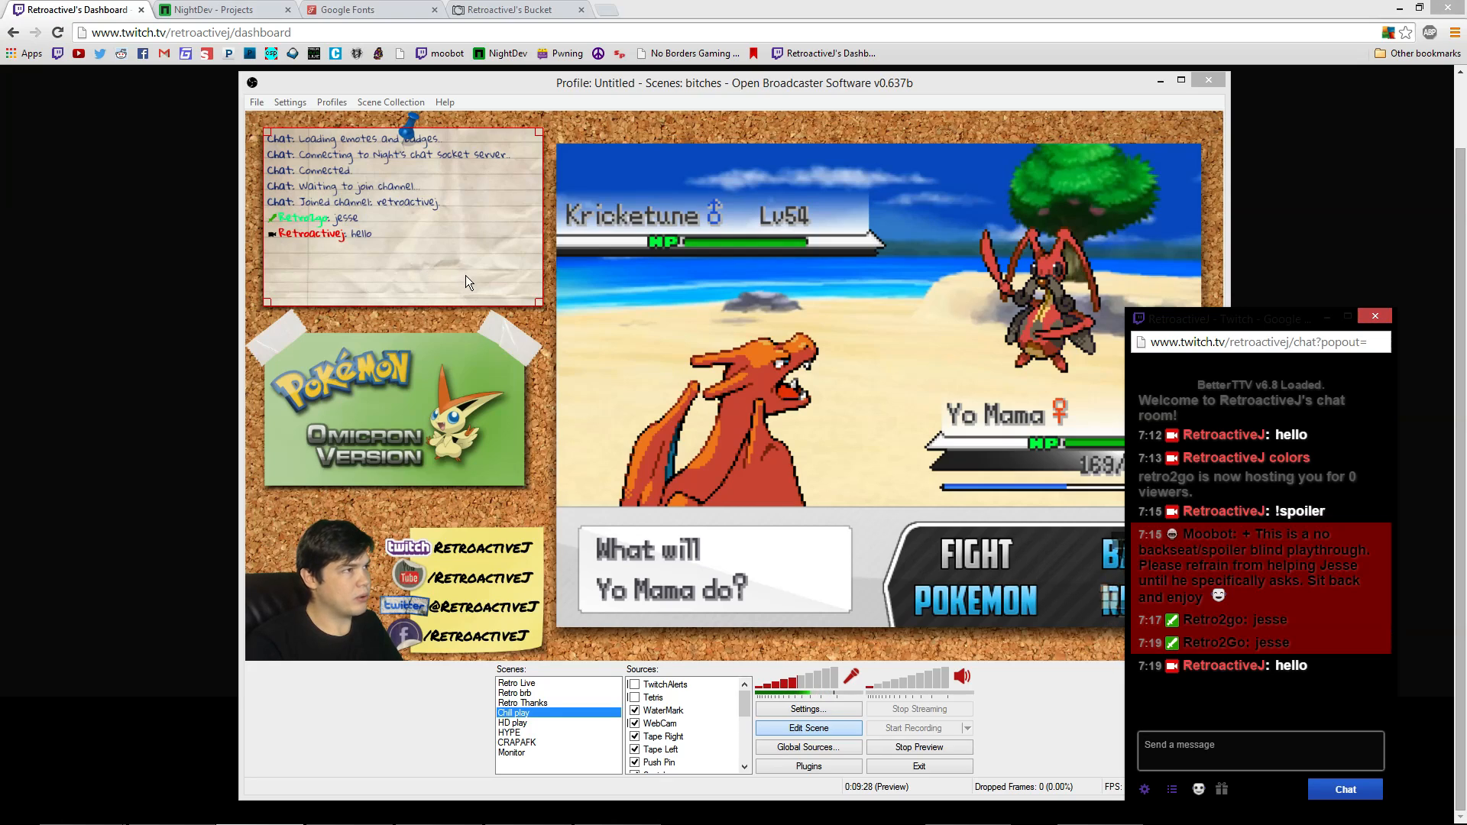
mouse_move(465, 280)
left_mouse_down()
mouse_move(538, 300)
mouse_move(515, 286)
mouse_move(523, 309)
mouse_move(465, 281)
left_mouse_up()
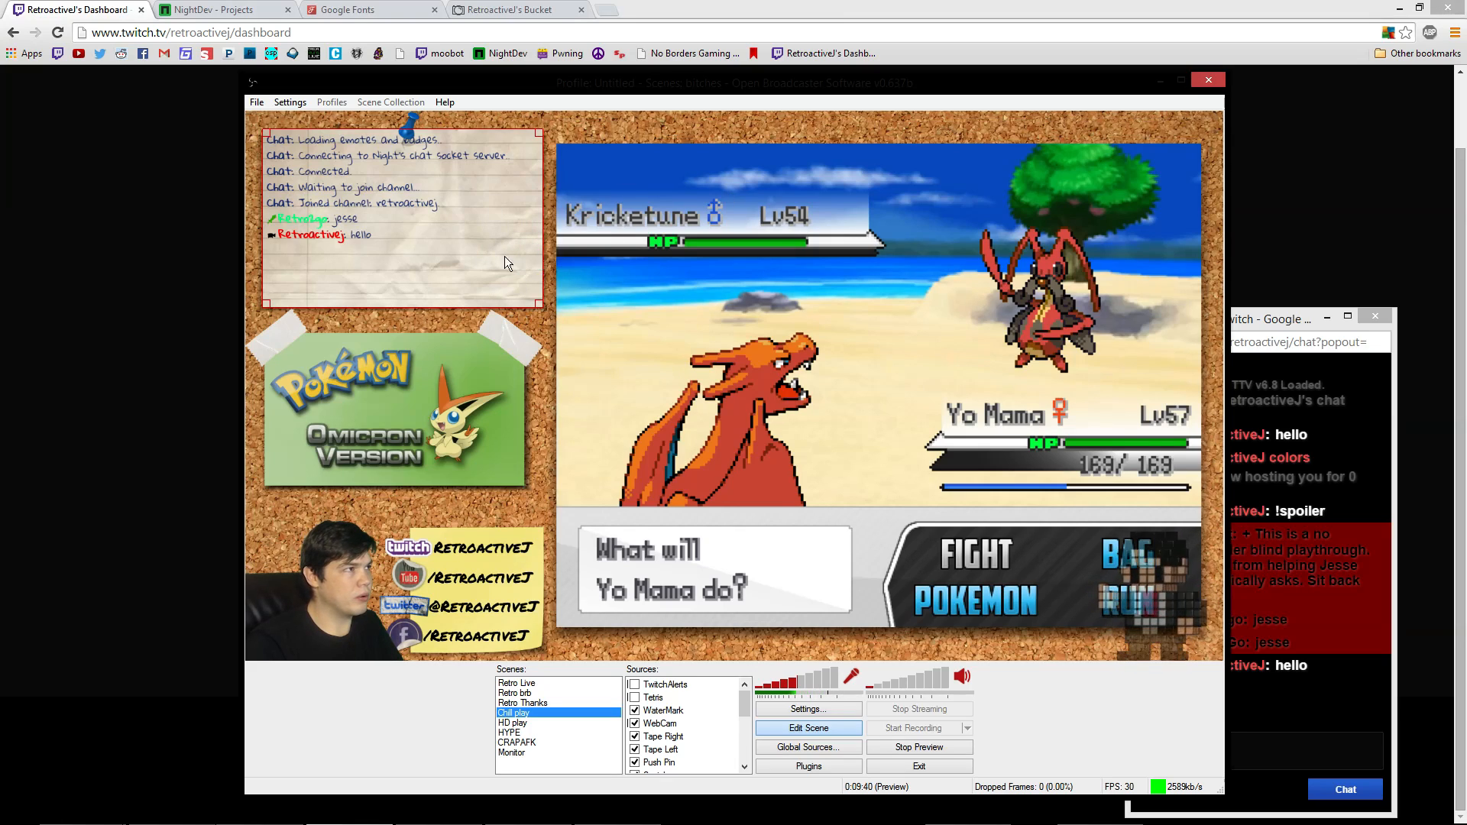
Switch to the HD play scene with the Down hotkey, then select Long Chat Cap and Window Capture 2
key("Down")
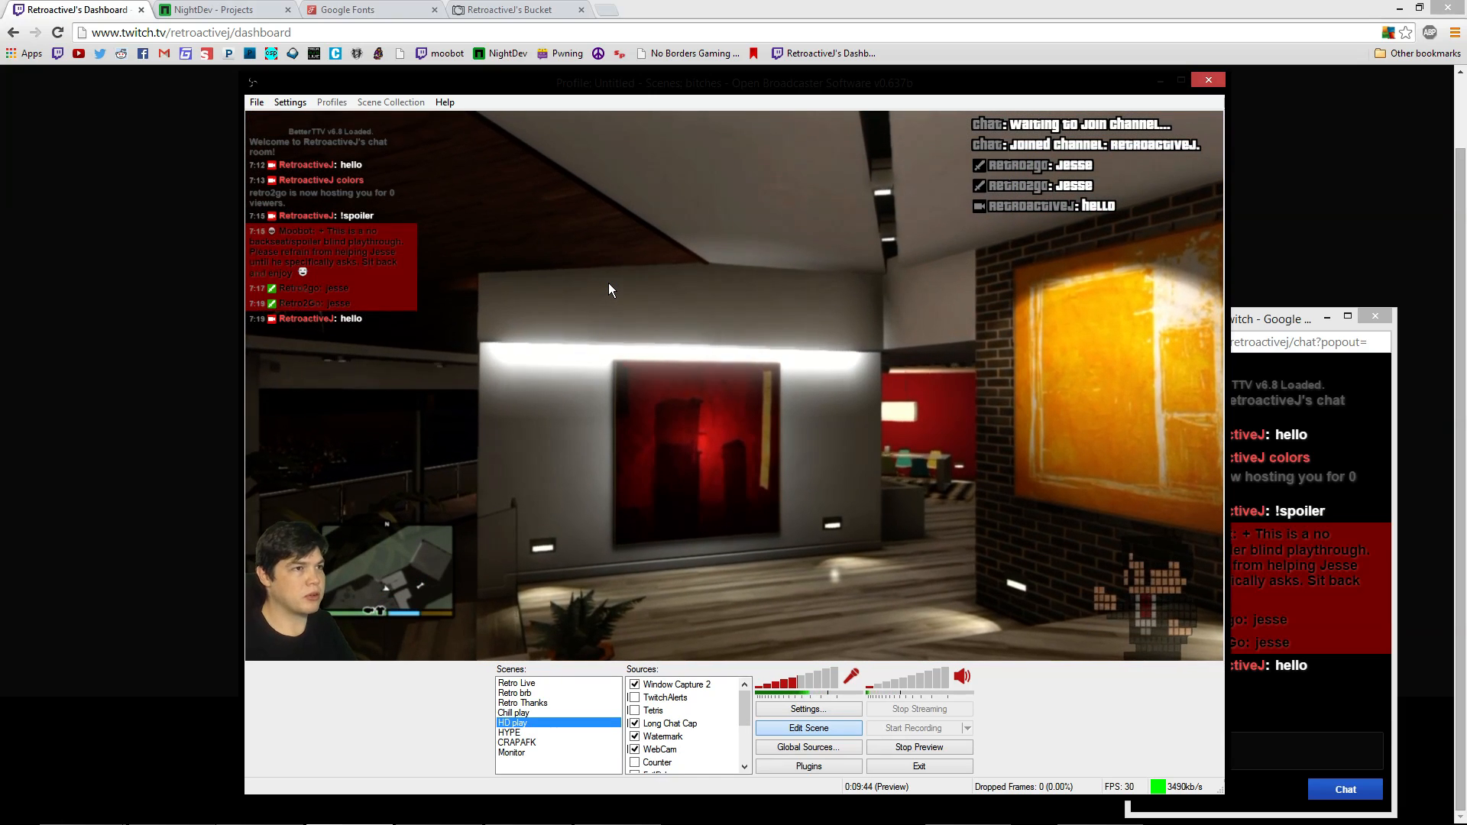
left_click(1076, 201)
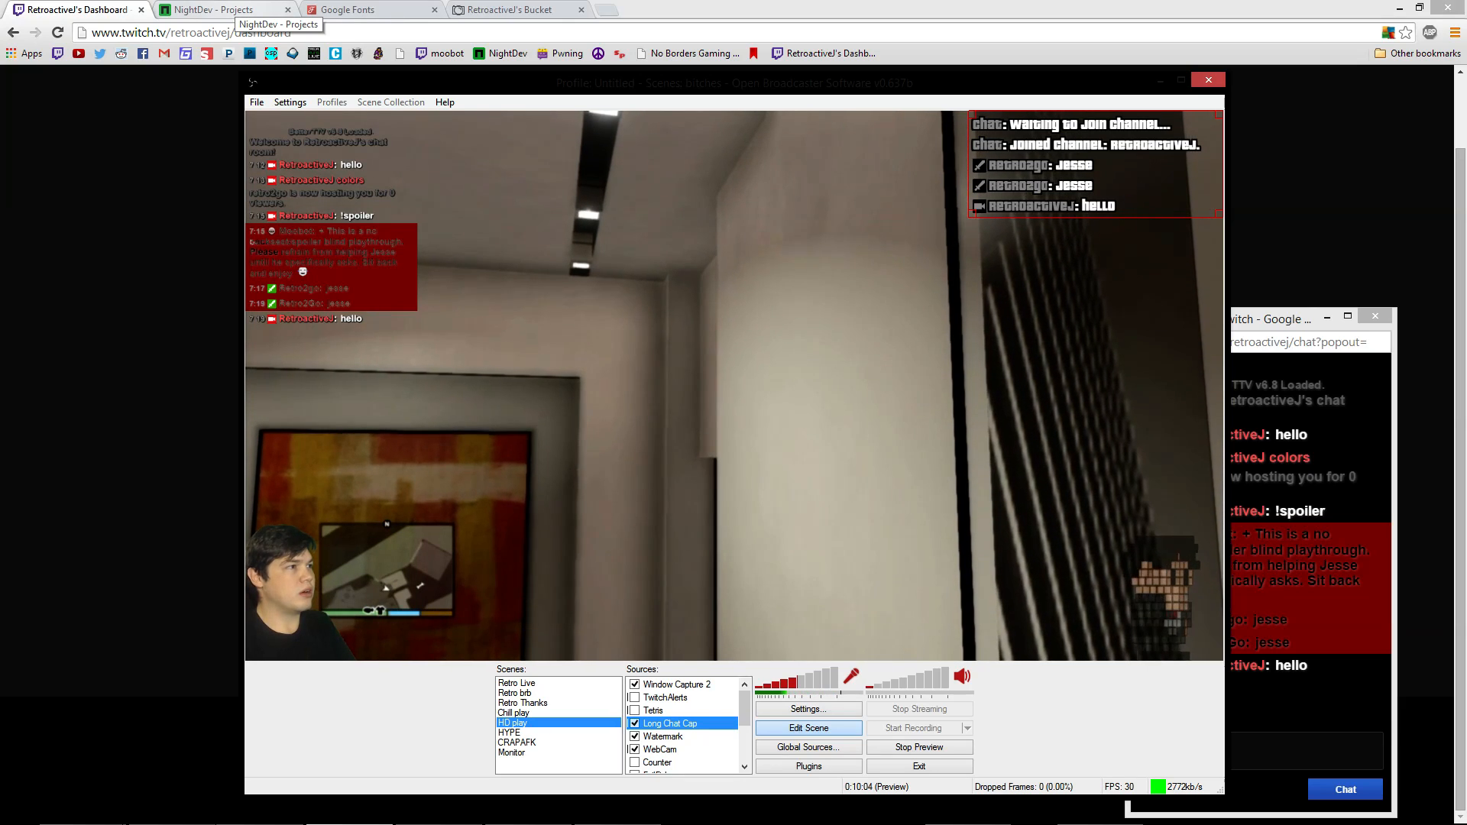
left_click(382, 302)
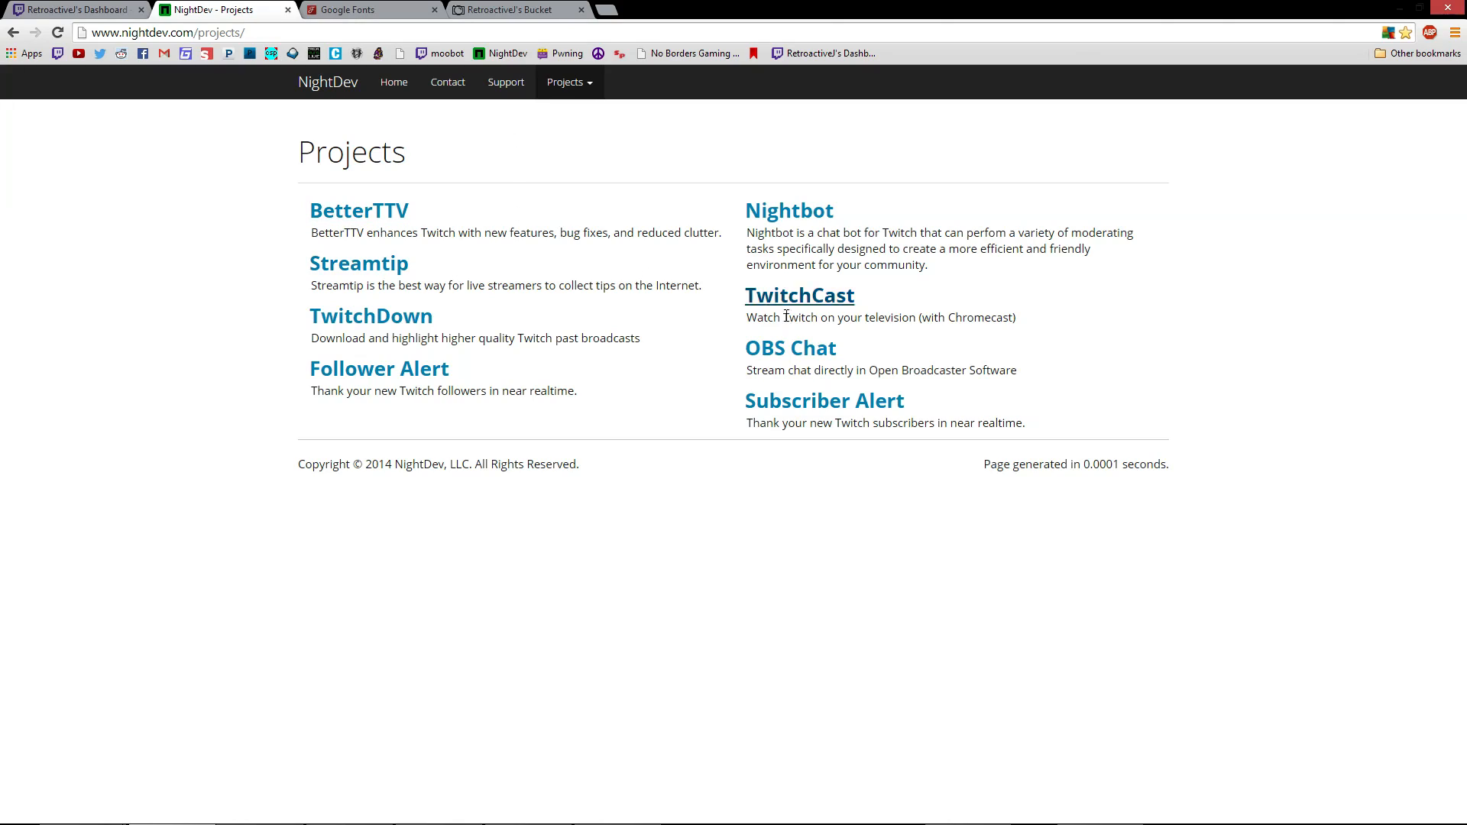
Open the OBS Chat project's installer and start downloading the CLR browser plugin zip
left_click(802, 357)
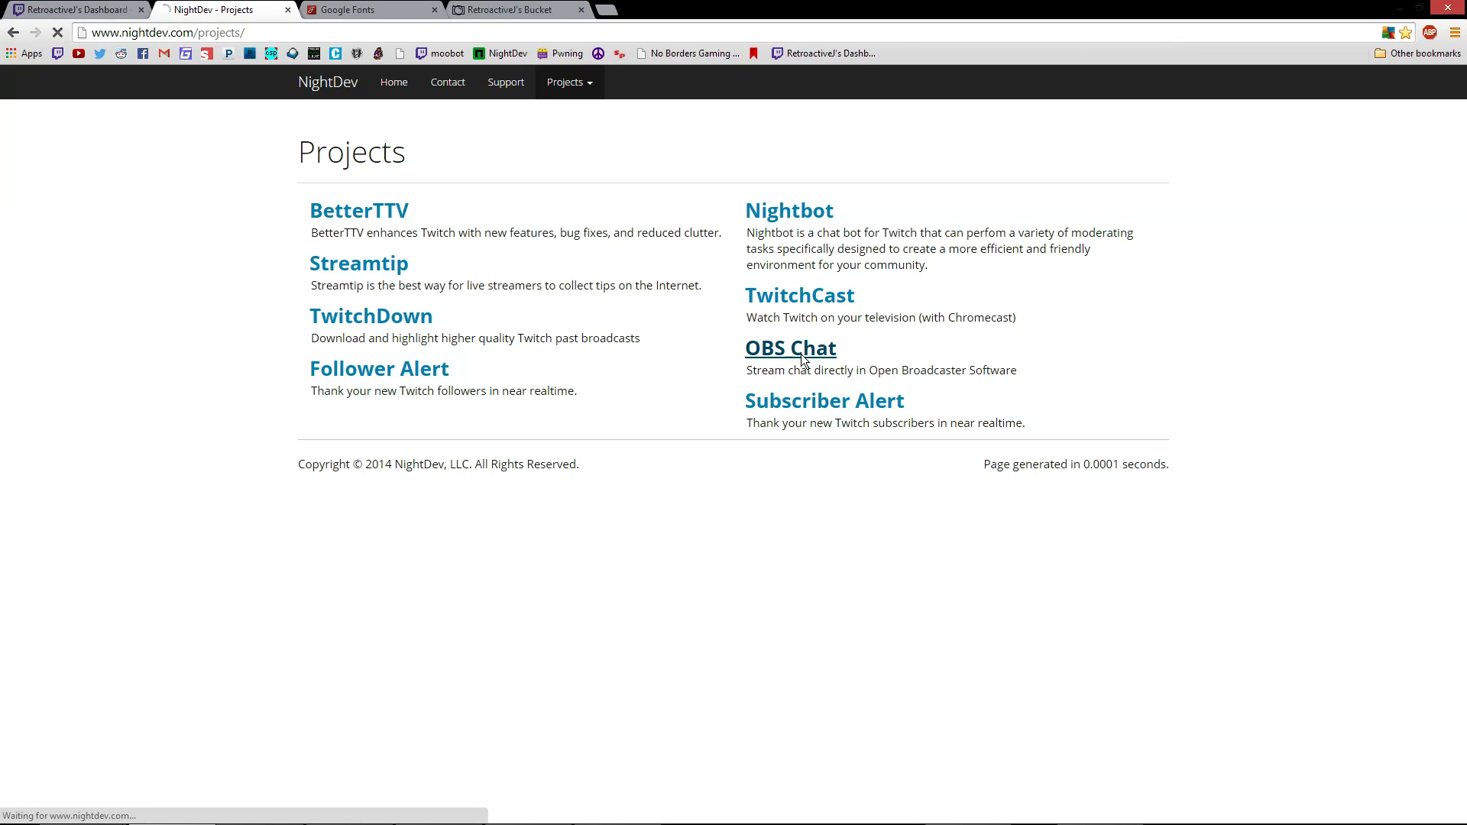
left_click(402, 350)
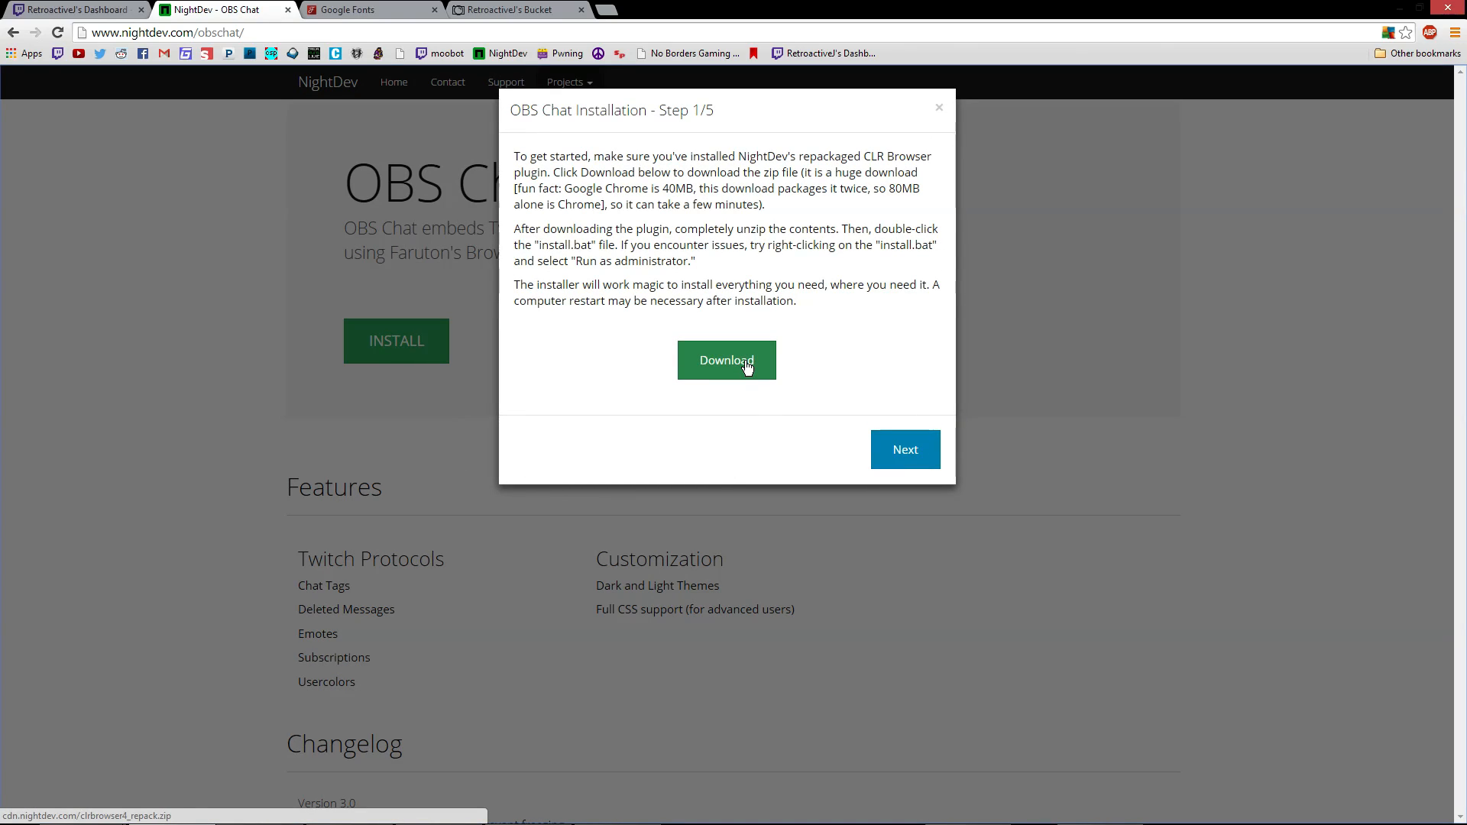
left_click(749, 367)
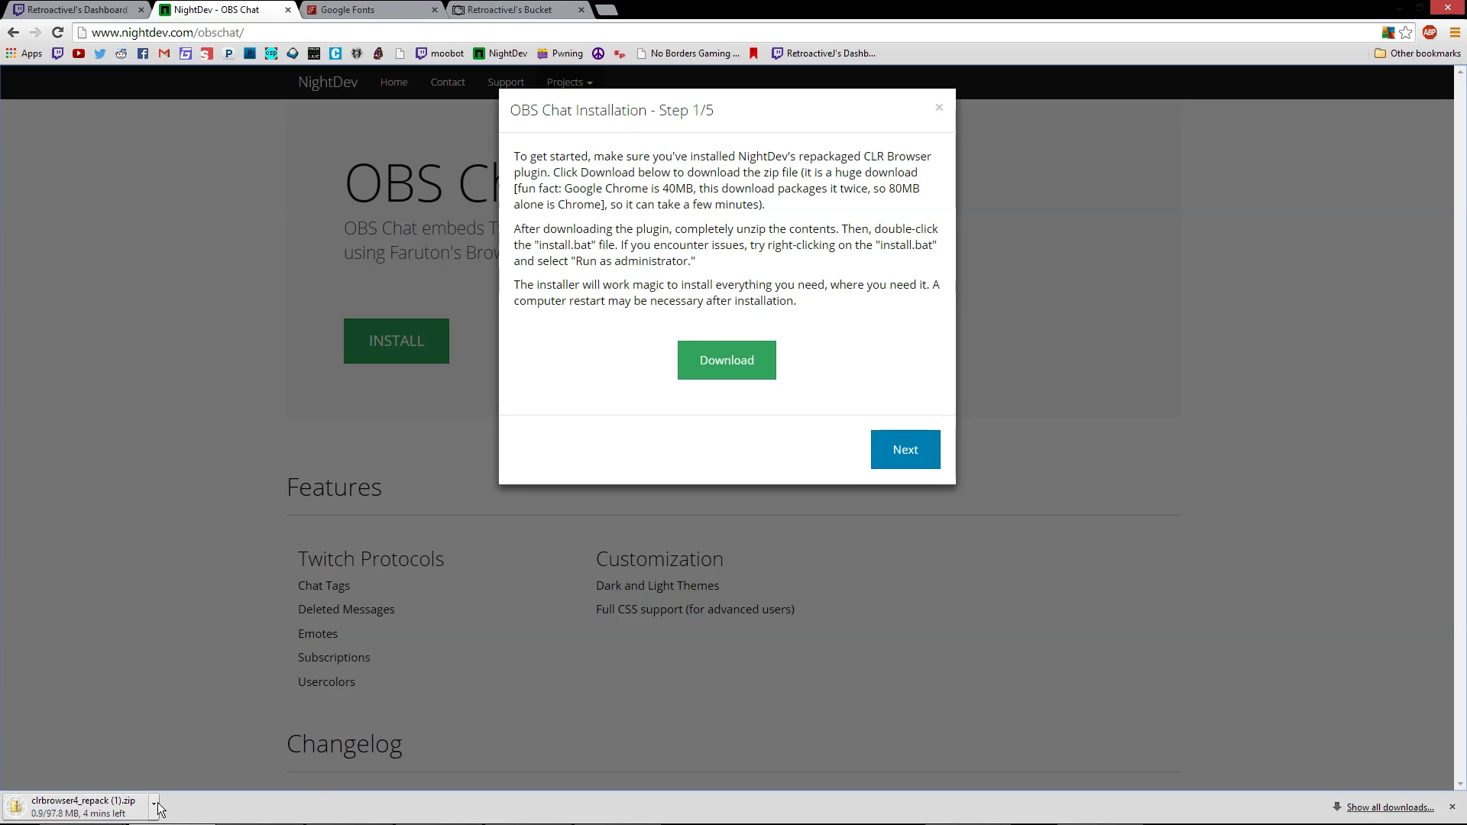
Cancel the plugin download, dismiss the downloads bar, close the installer and go back to Projects
left_click(153, 804)
left_click(203, 783)
left_click(1453, 808)
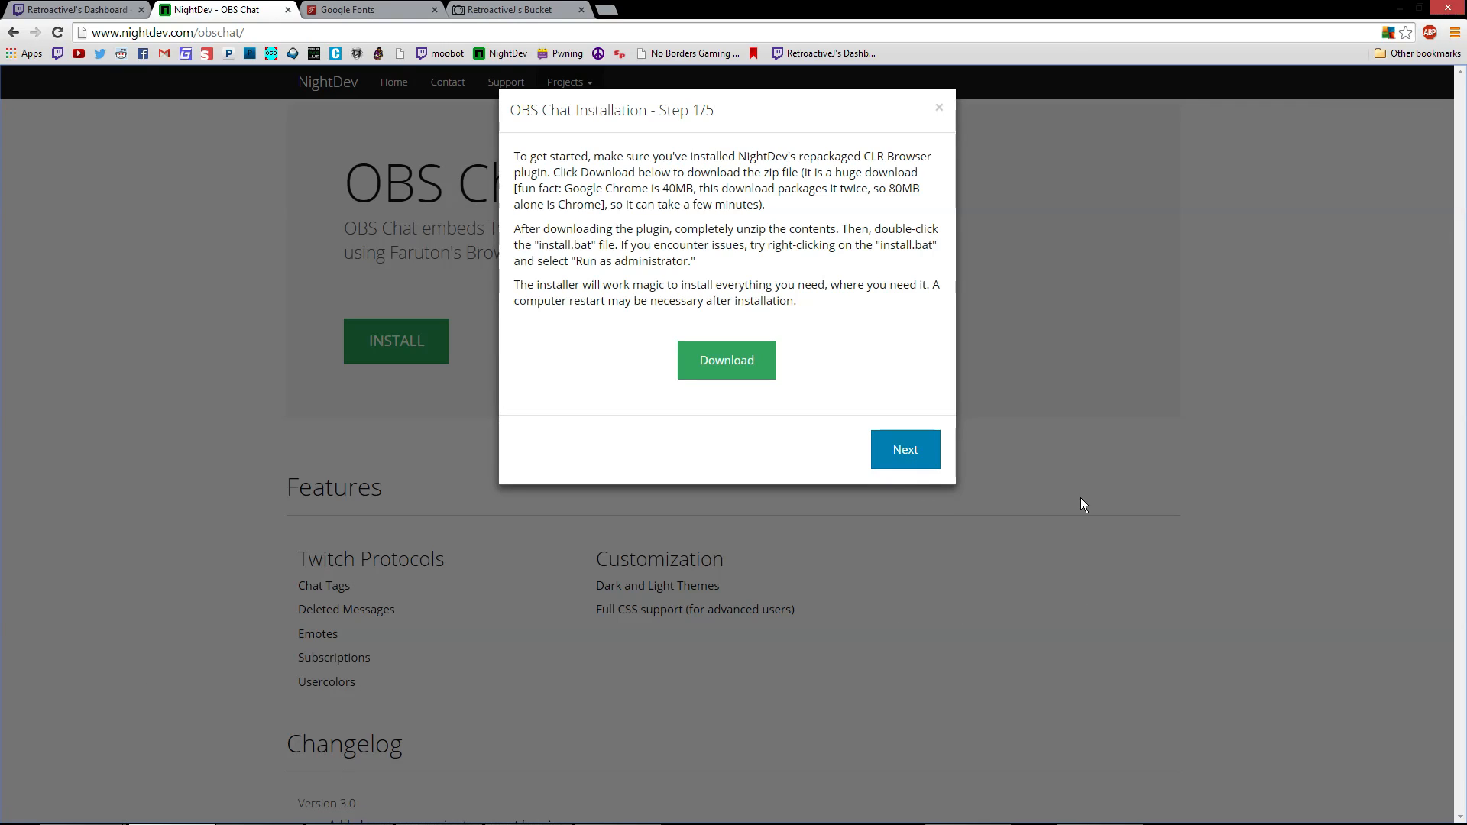
left_click(940, 110)
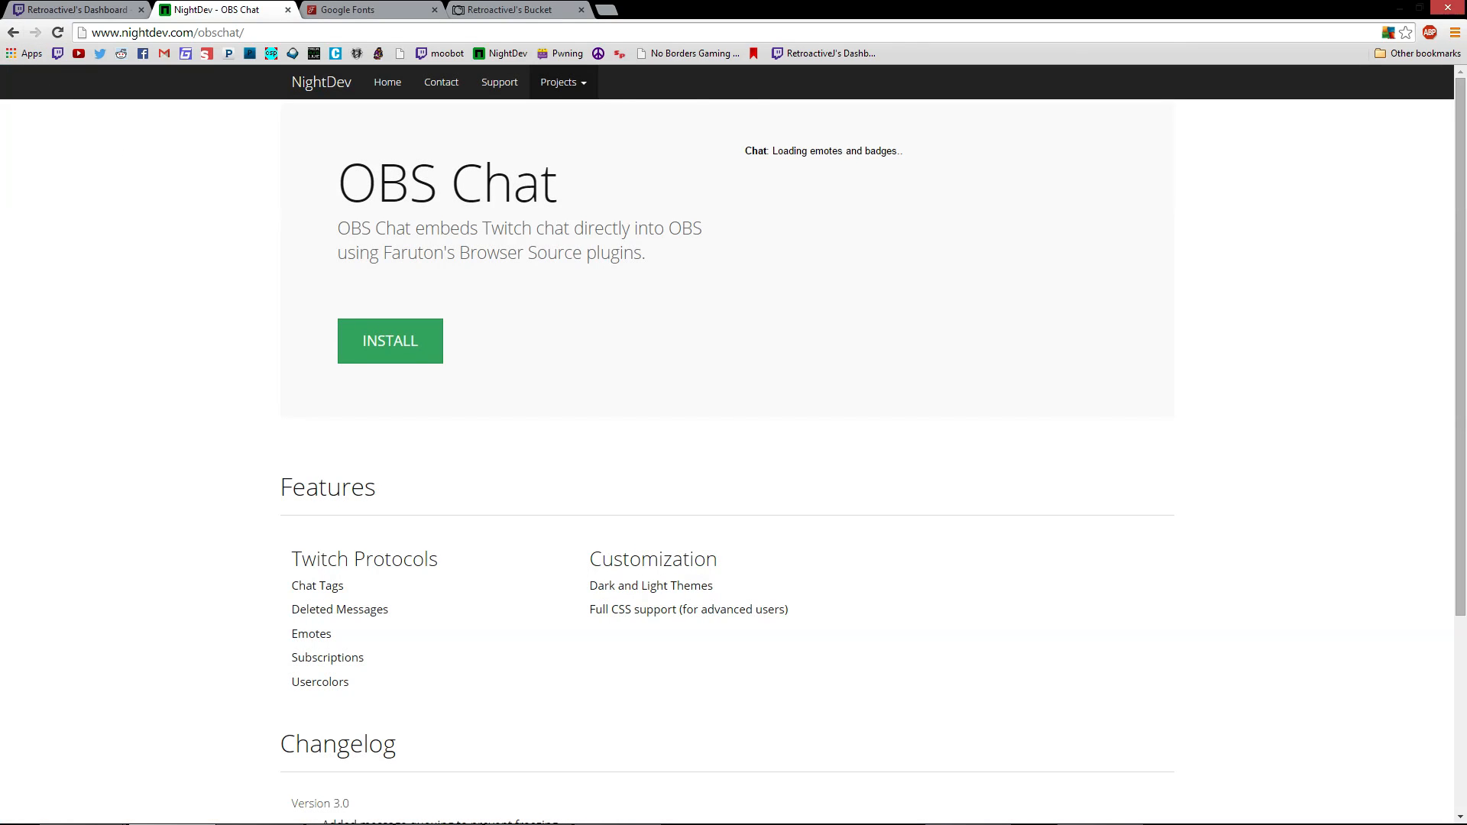
left_click(12, 34)
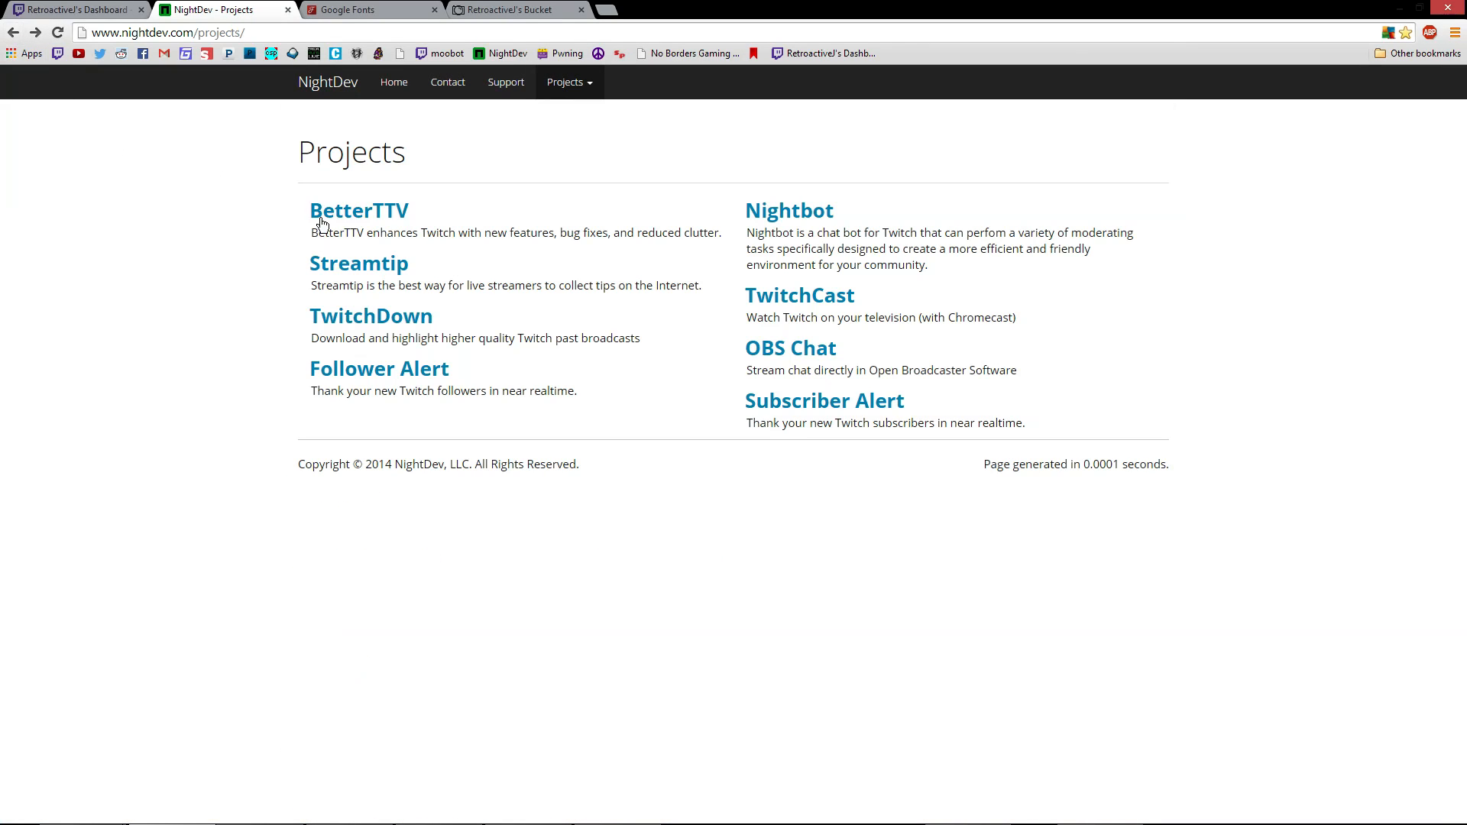
Open the Follower Alert project's OBS installer, then close it
left_click(407, 371)
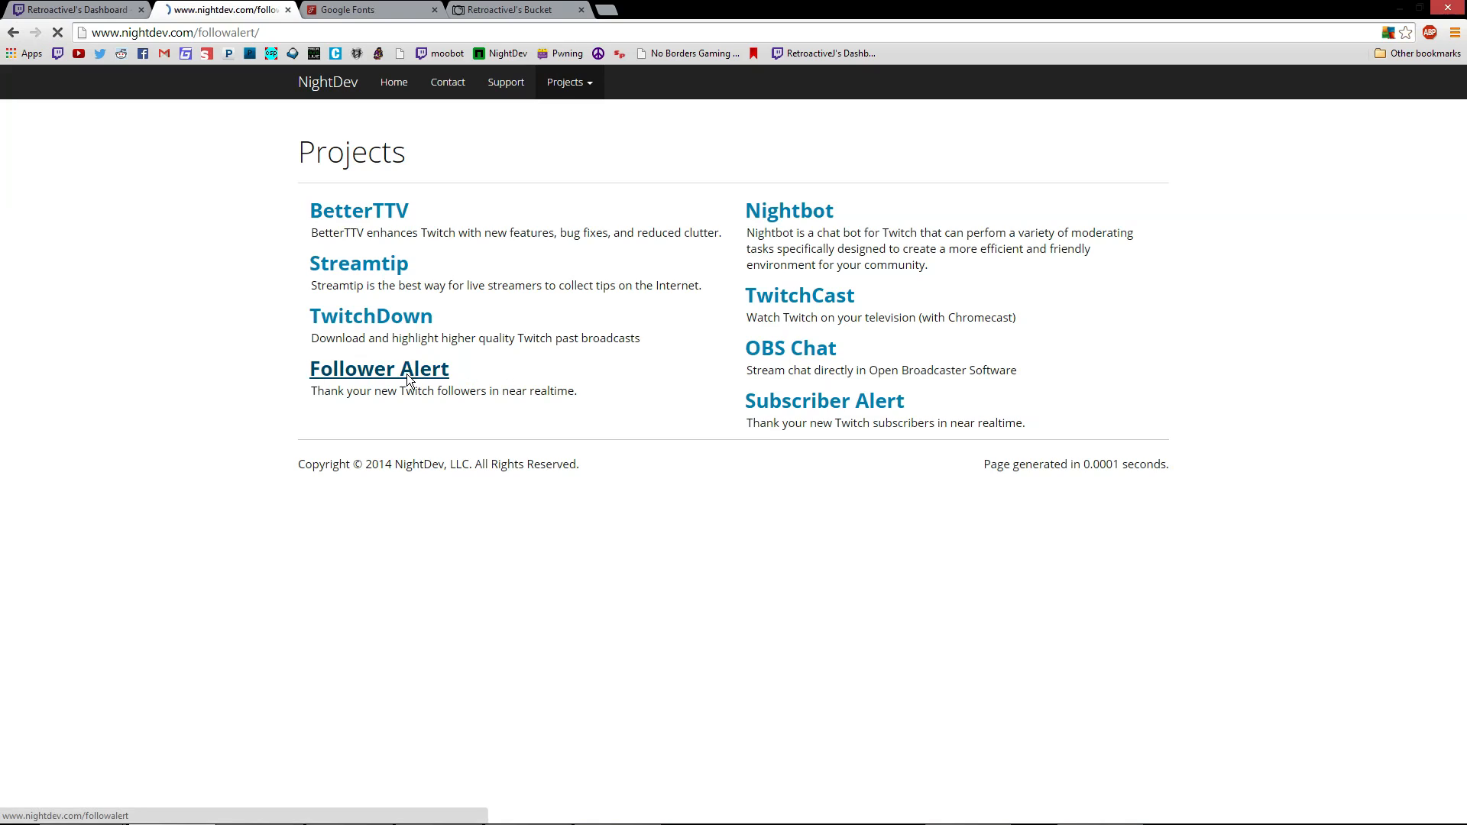
left_click(455, 316)
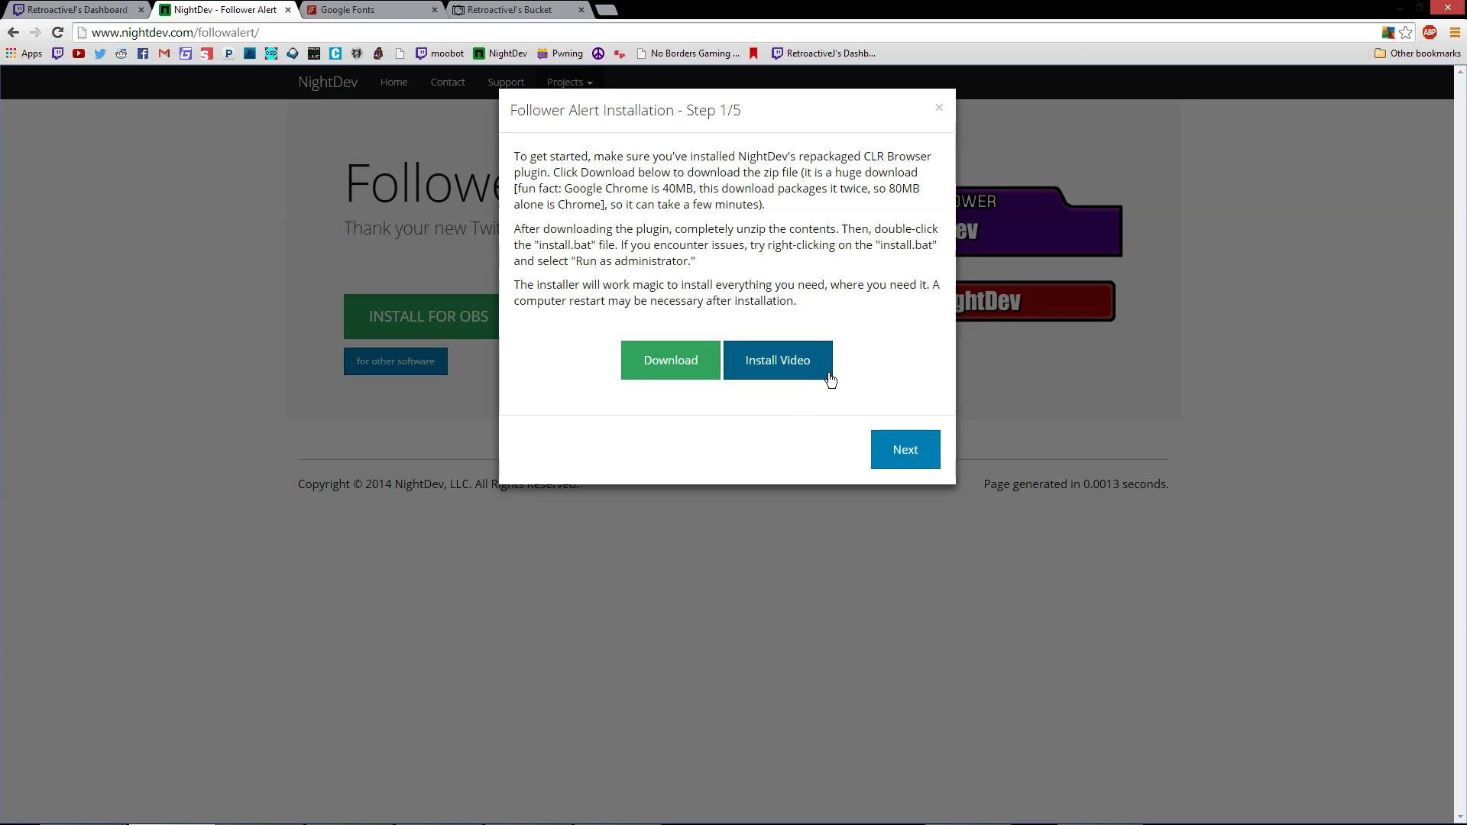
left_click(939, 107)
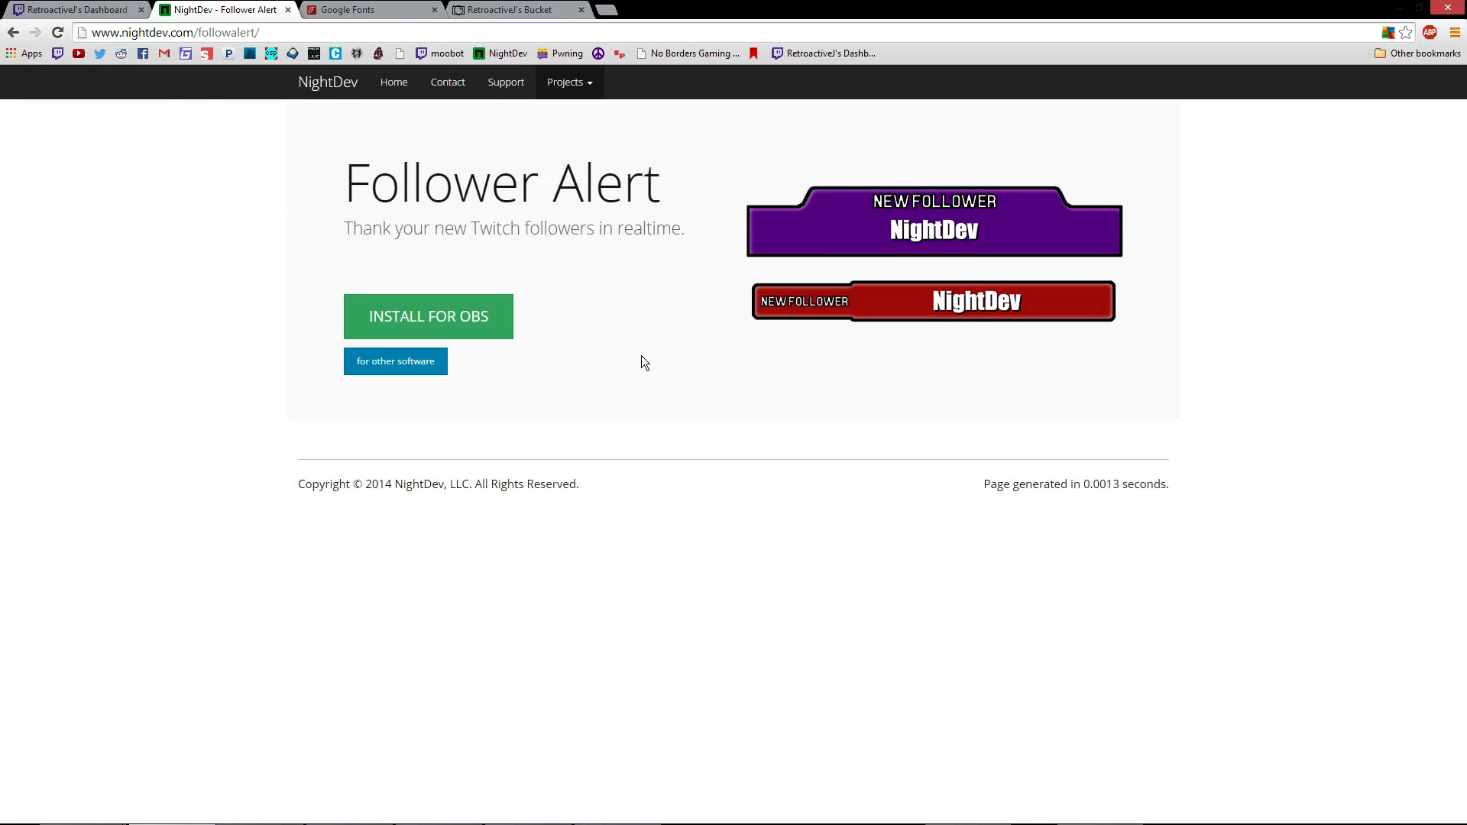
Return to Projects, open OBS Chat and start its installation
left_click(13, 34)
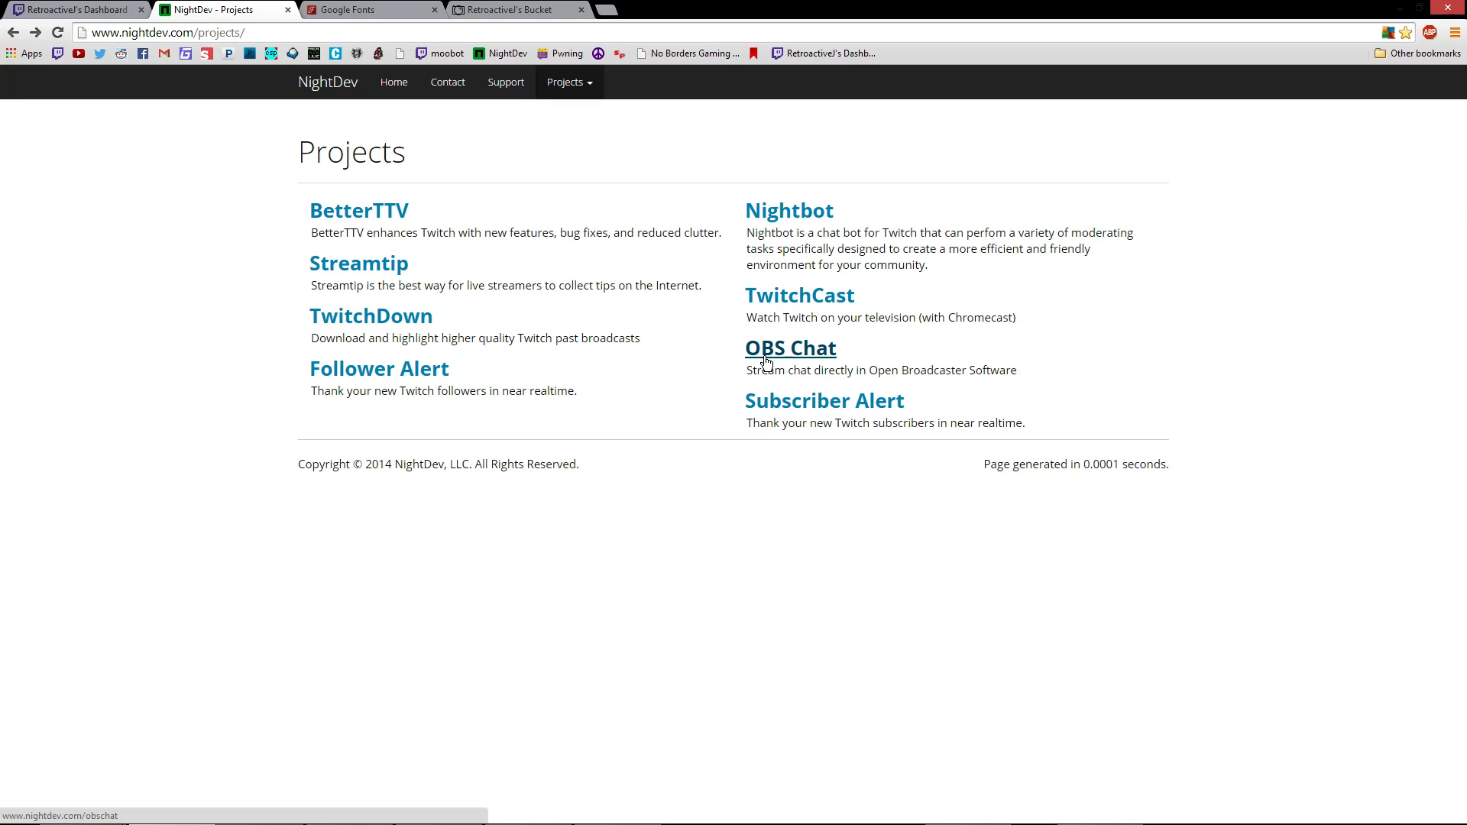
left_click(808, 363)
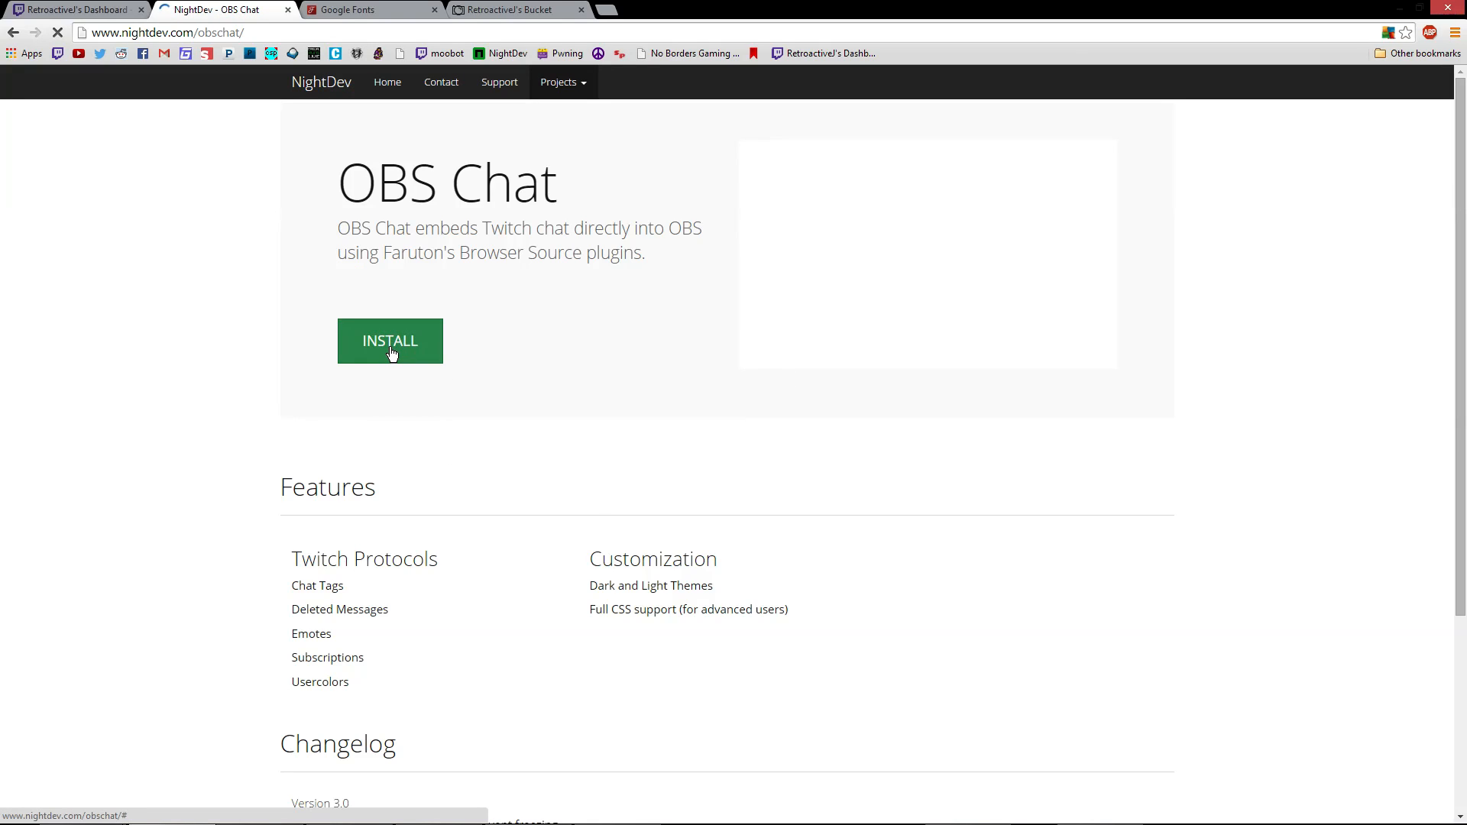
left_click(390, 346)
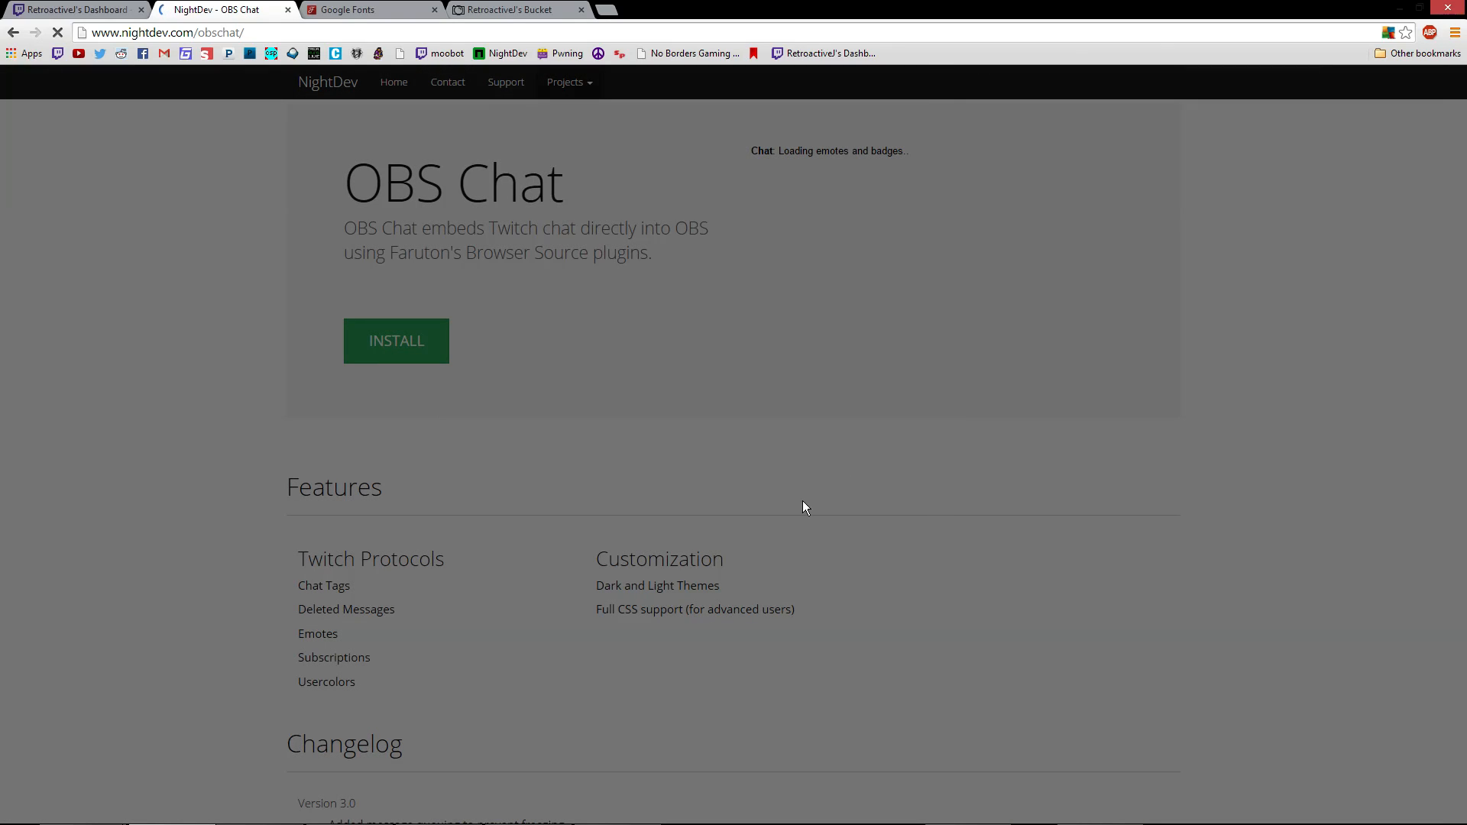
Go past Step 1/5, enter the Twitch username and keep Chat Style as None
left_click(895, 451)
left_click(646, 253)
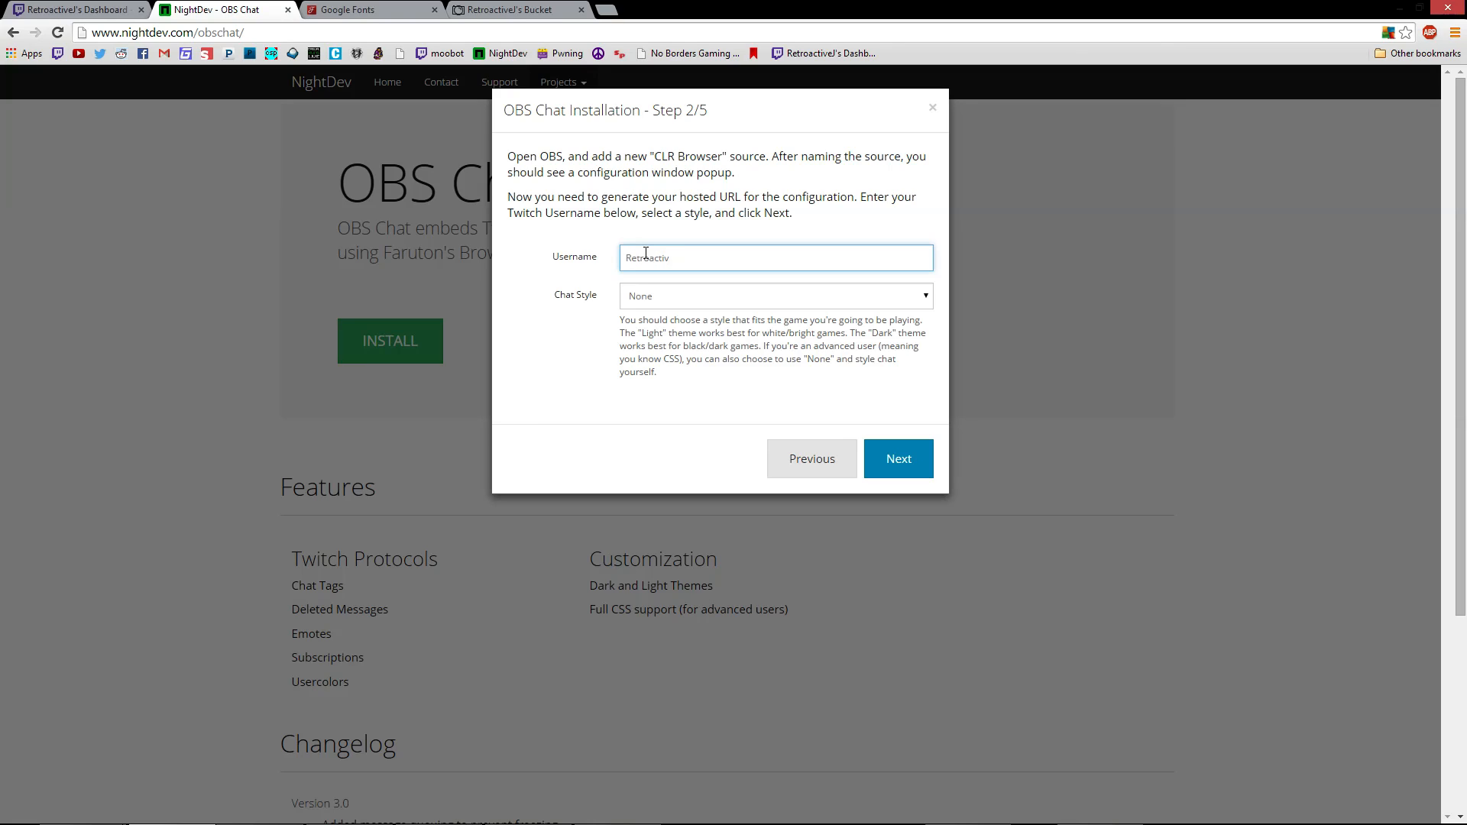
key("Tab")
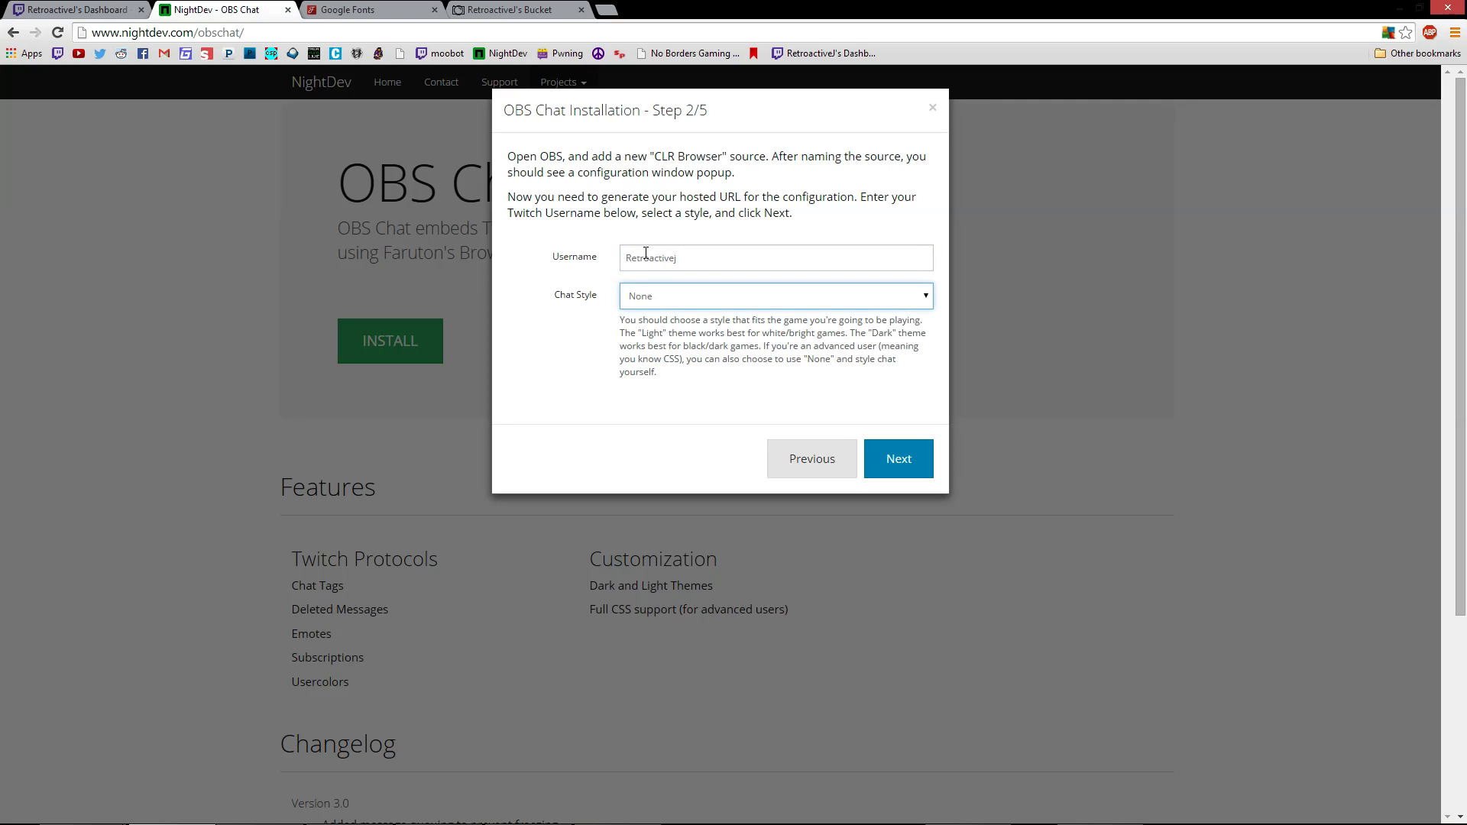
left_click(891, 301)
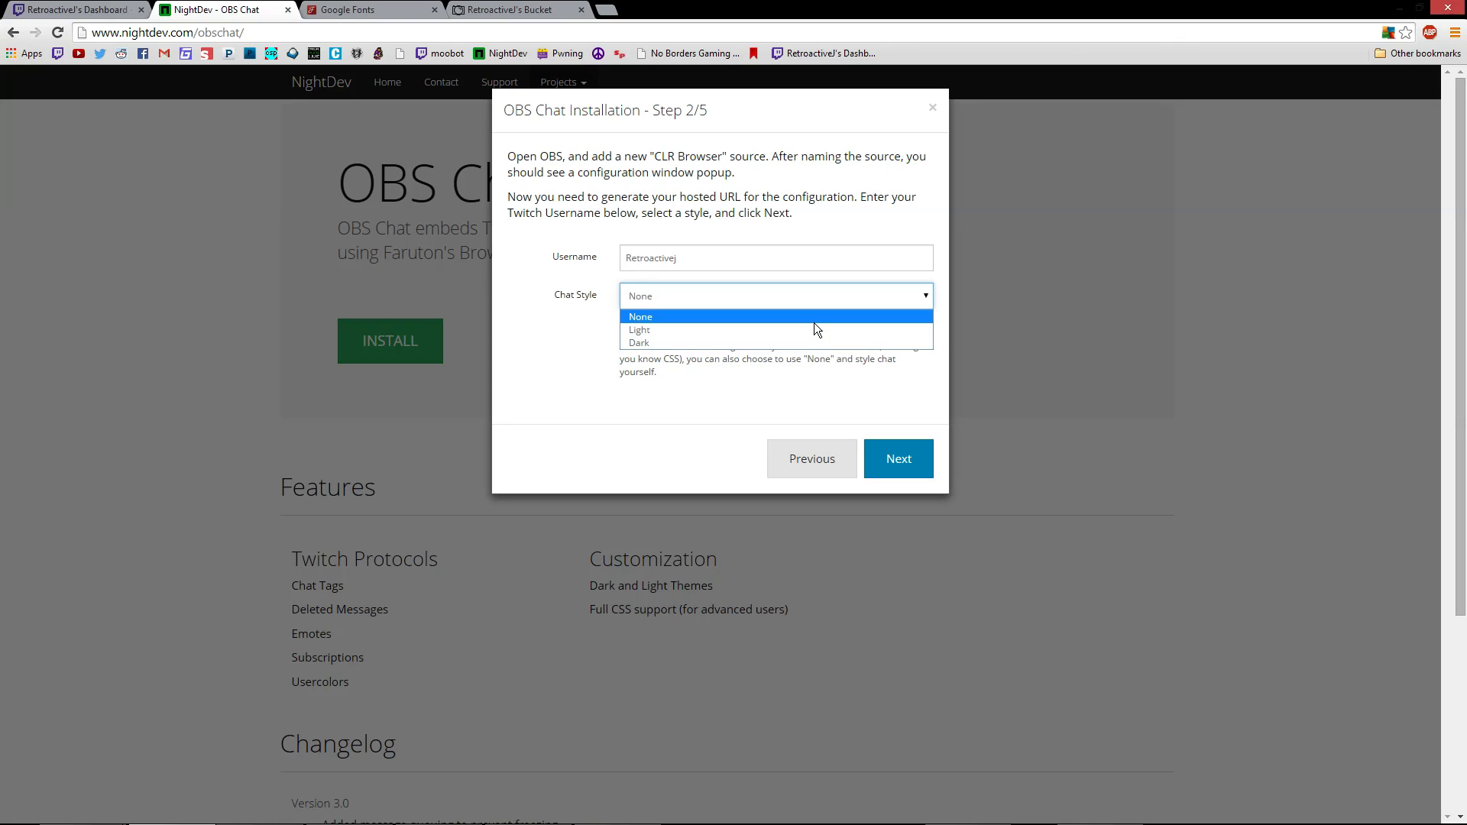
left_click(853, 316)
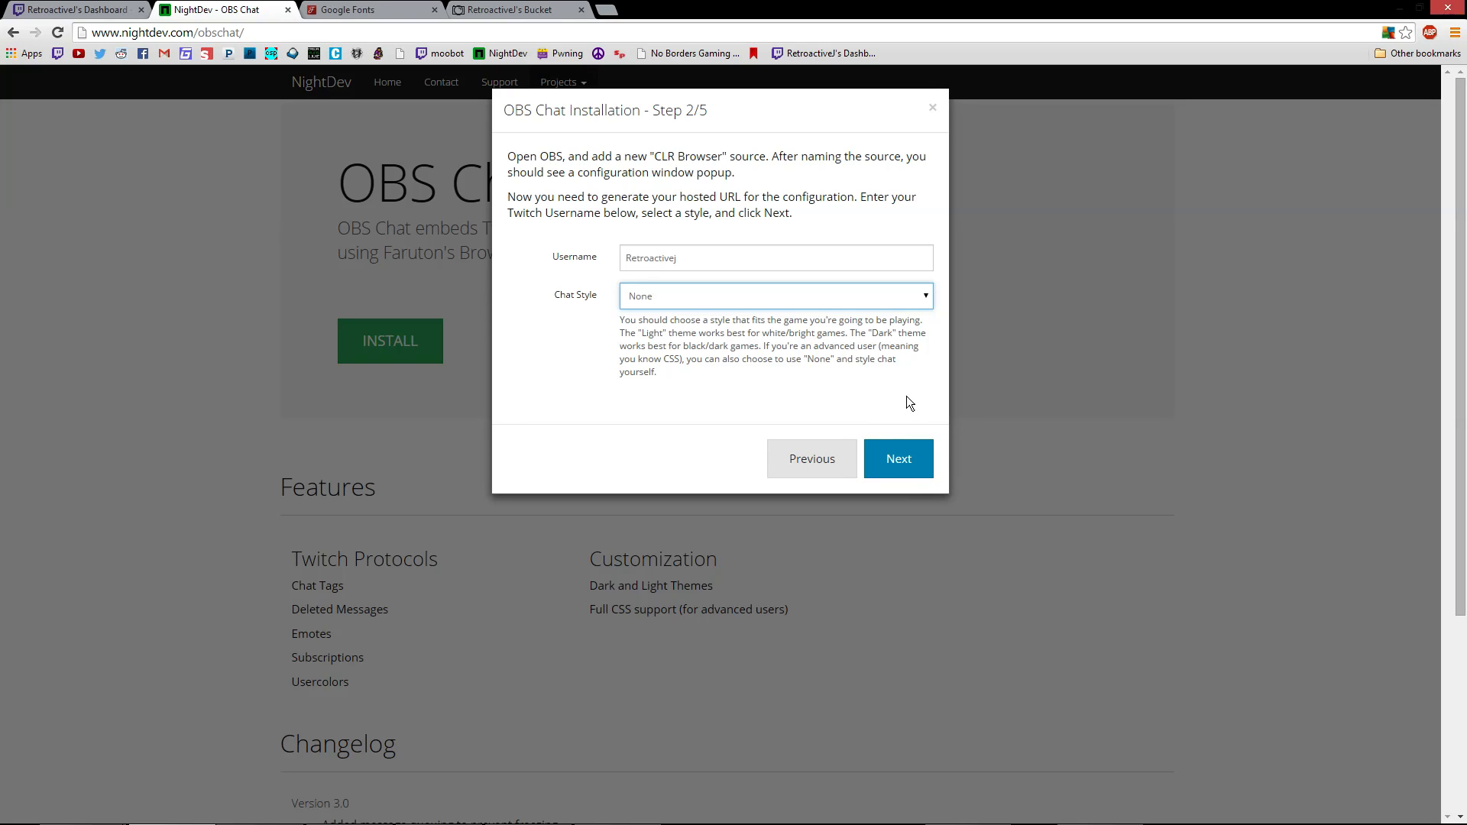
left_click(920, 300)
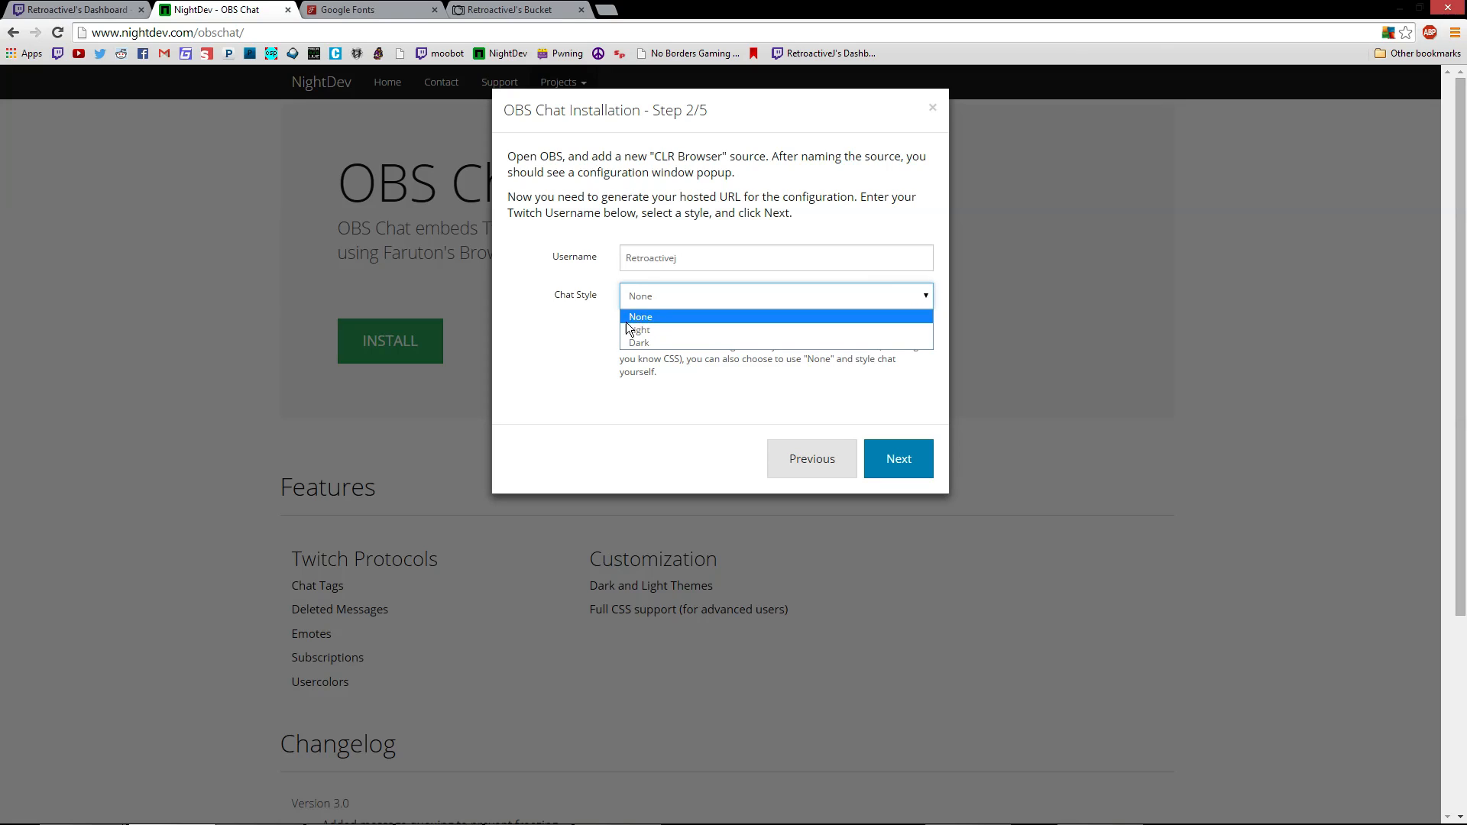
left_click(723, 316)
Advance to Step 3/5 and select the whole hosted chat URL (style=clear)
left_click(896, 460)
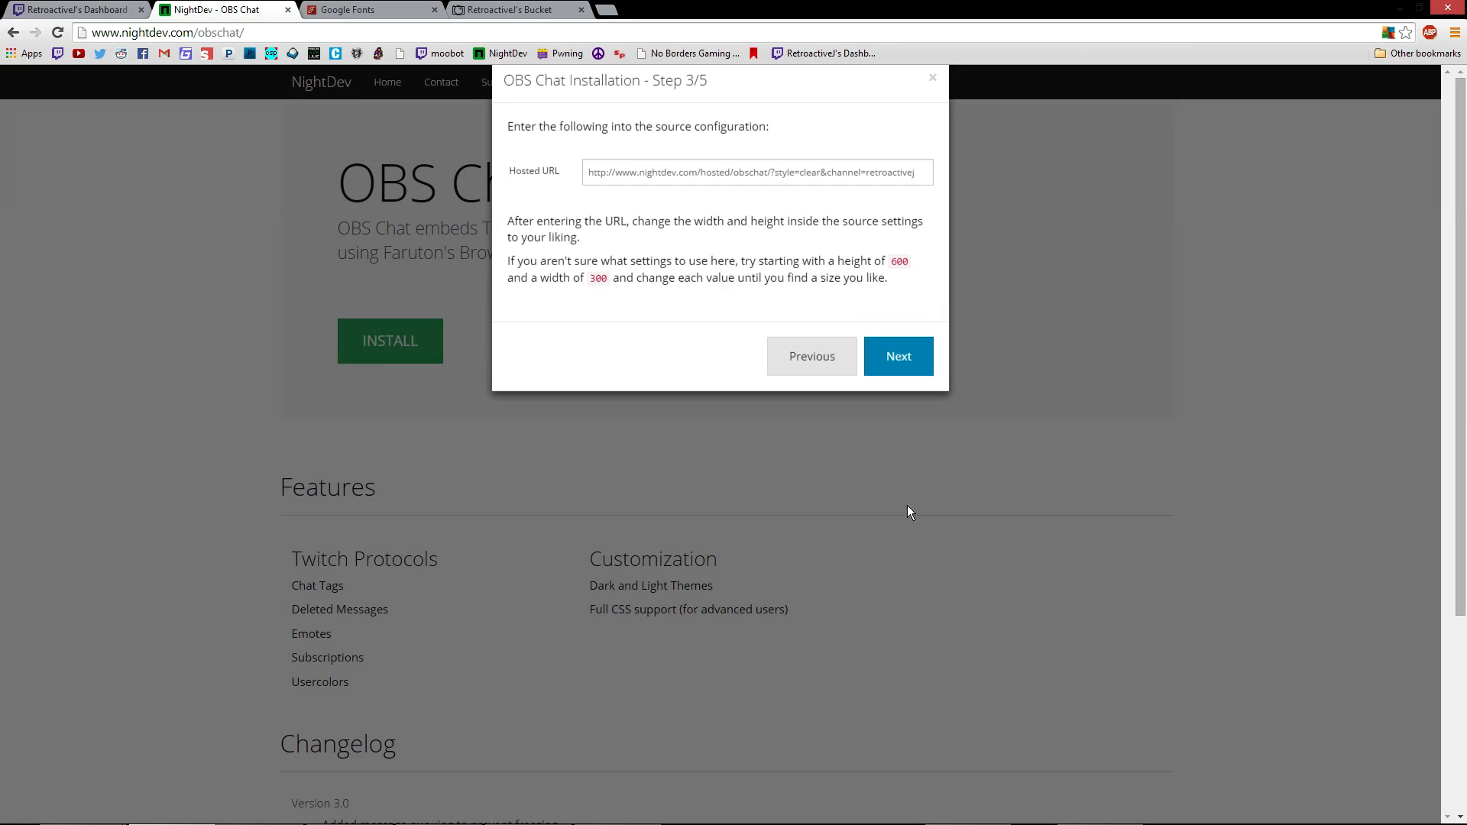
left_click(908, 209)
key("ctrl+c")
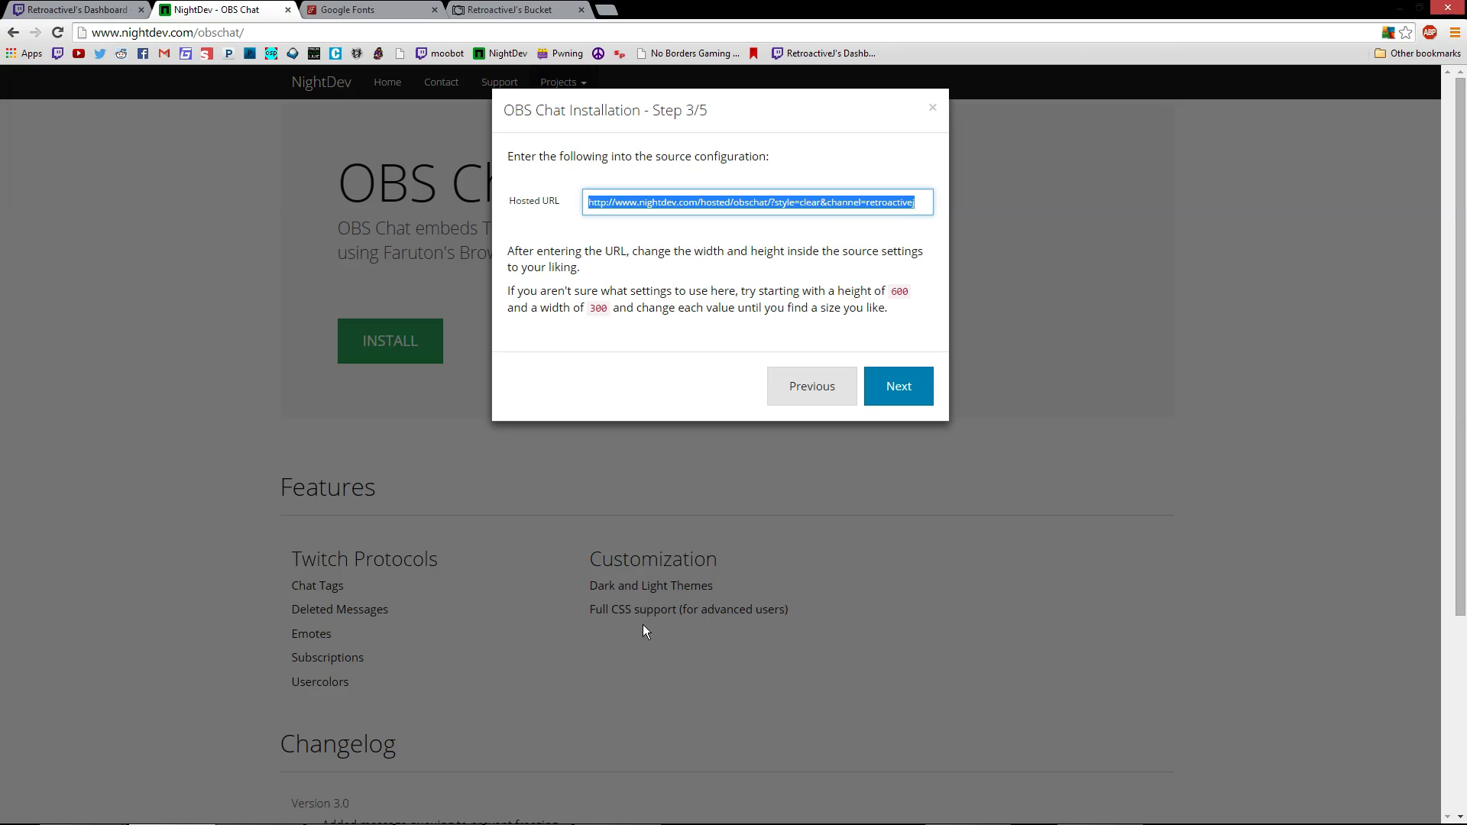
Try adding a CLR Browser source with the default name, then cancel its configuration
left_click(350, 809)
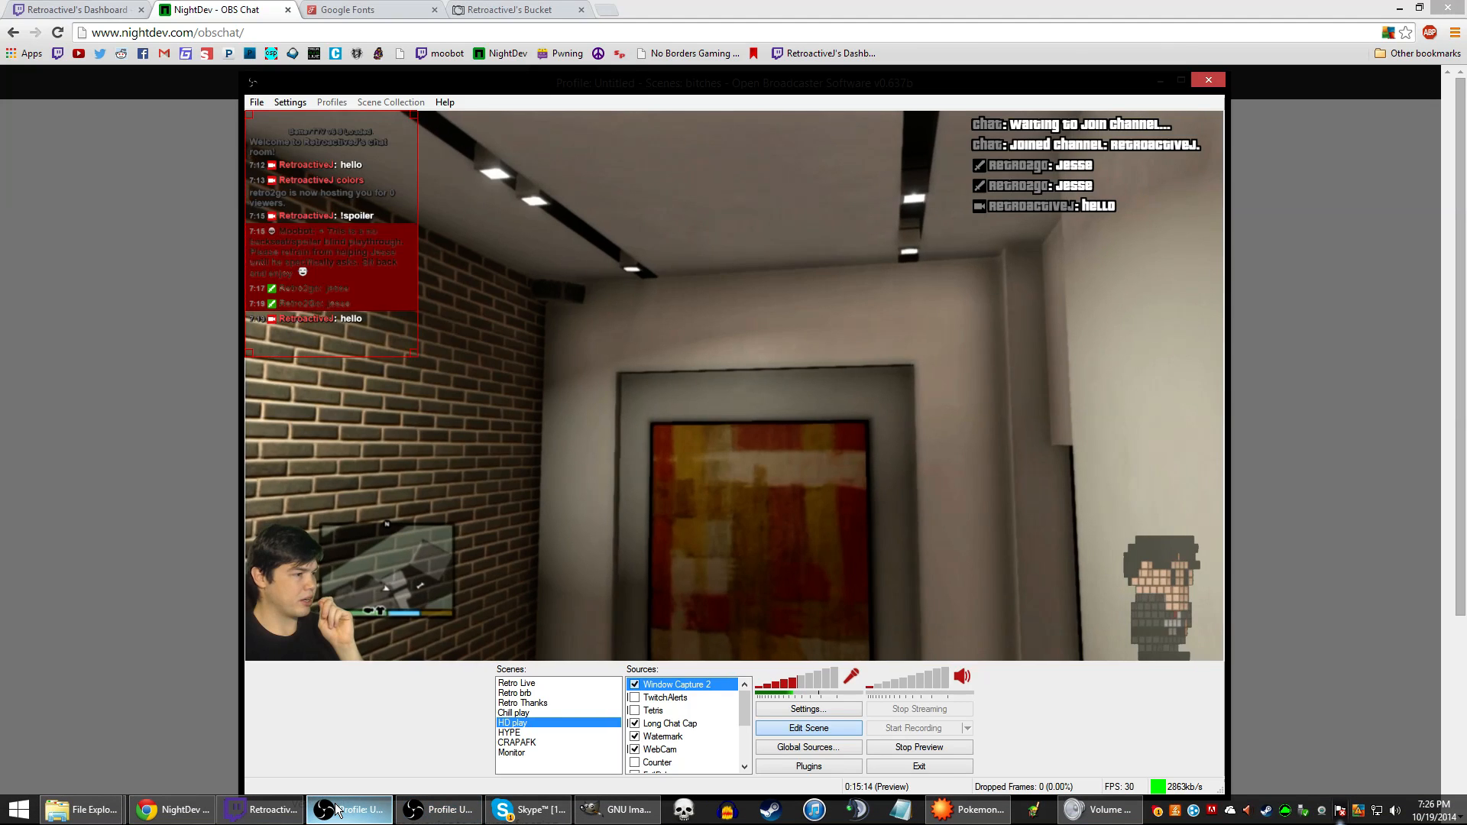
right_click(695, 199)
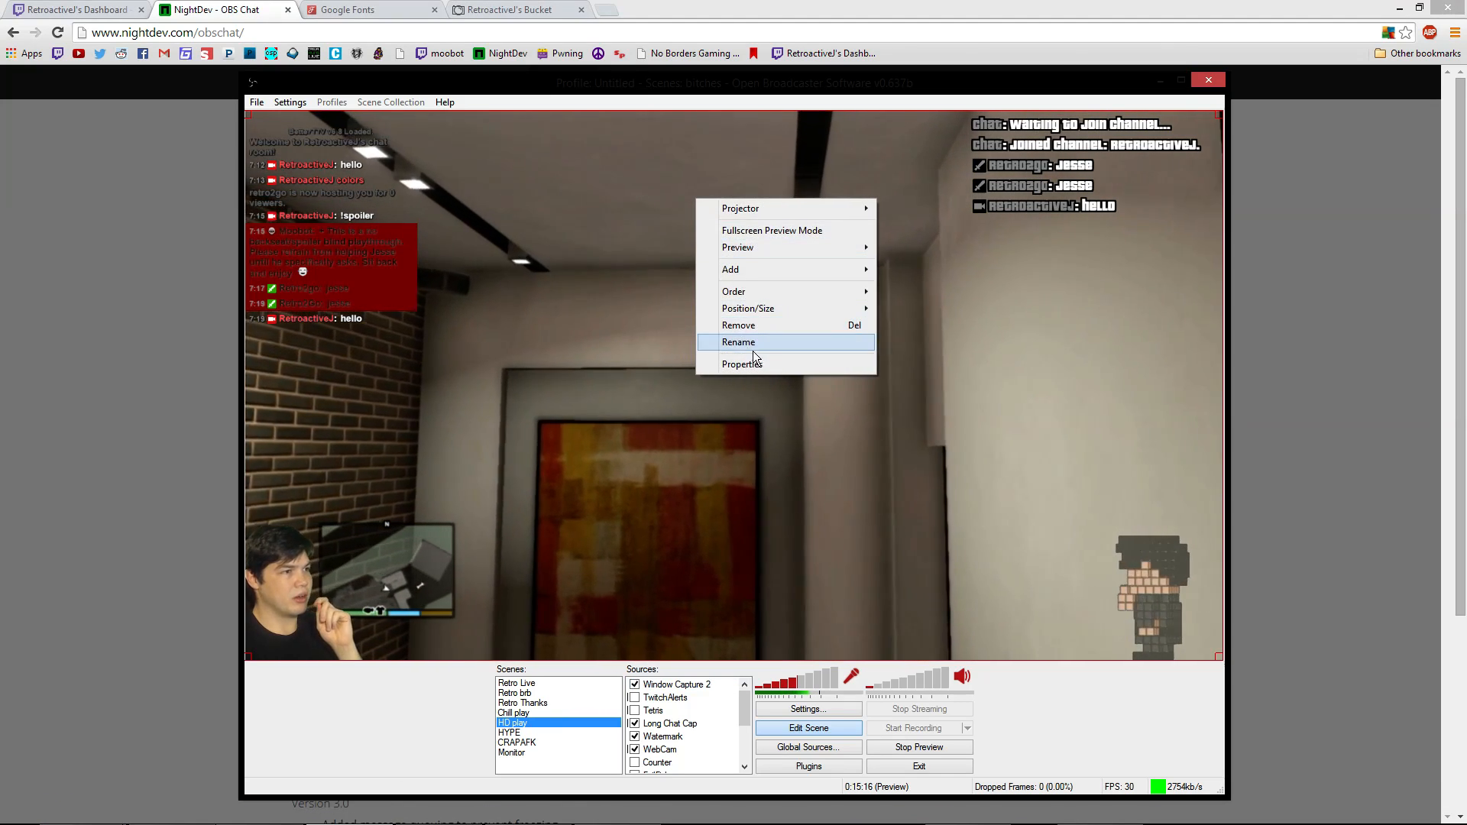
mouse_move(798, 273)
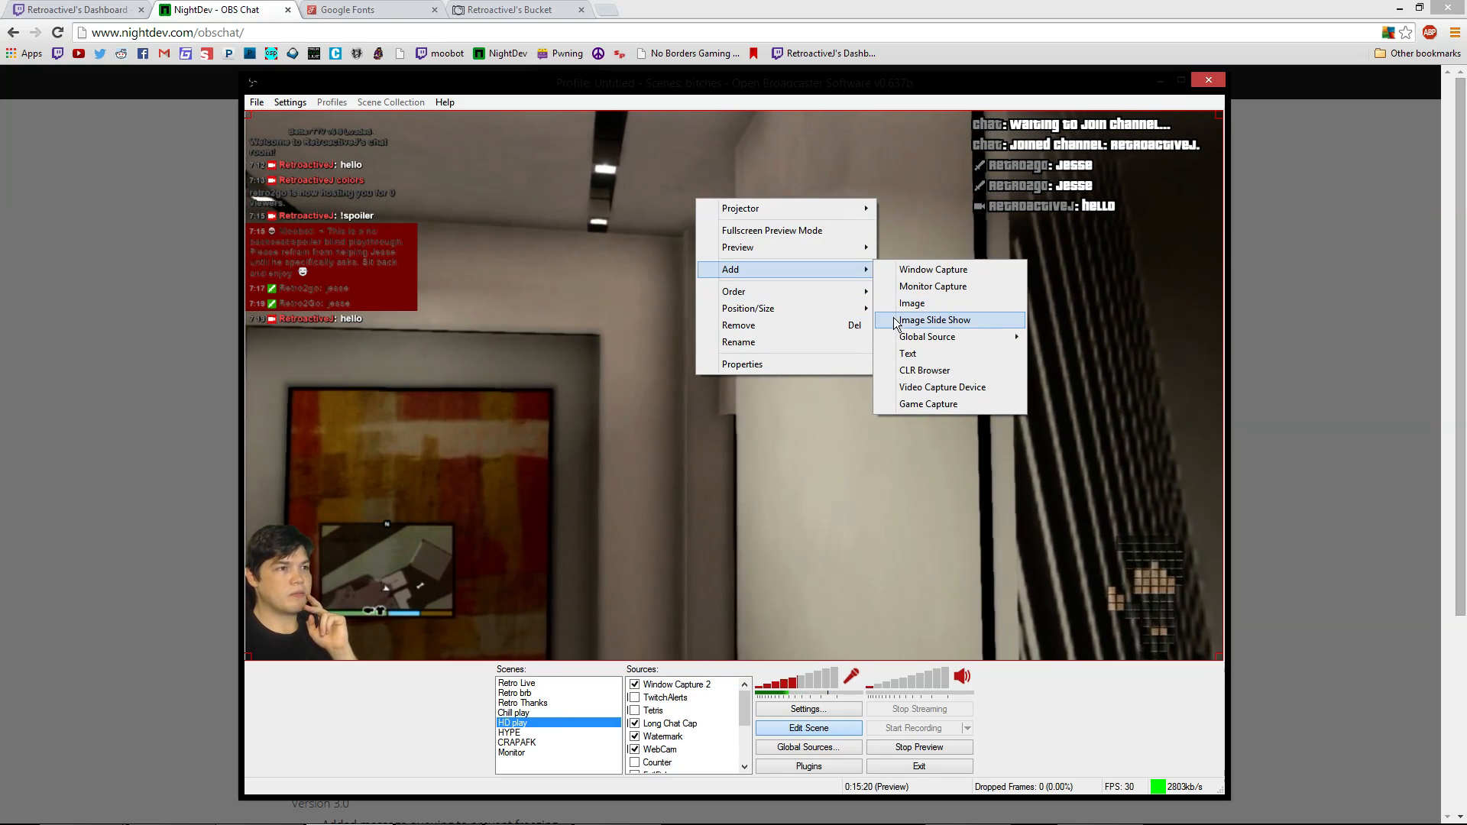
left_click(952, 372)
left_click(795, 437)
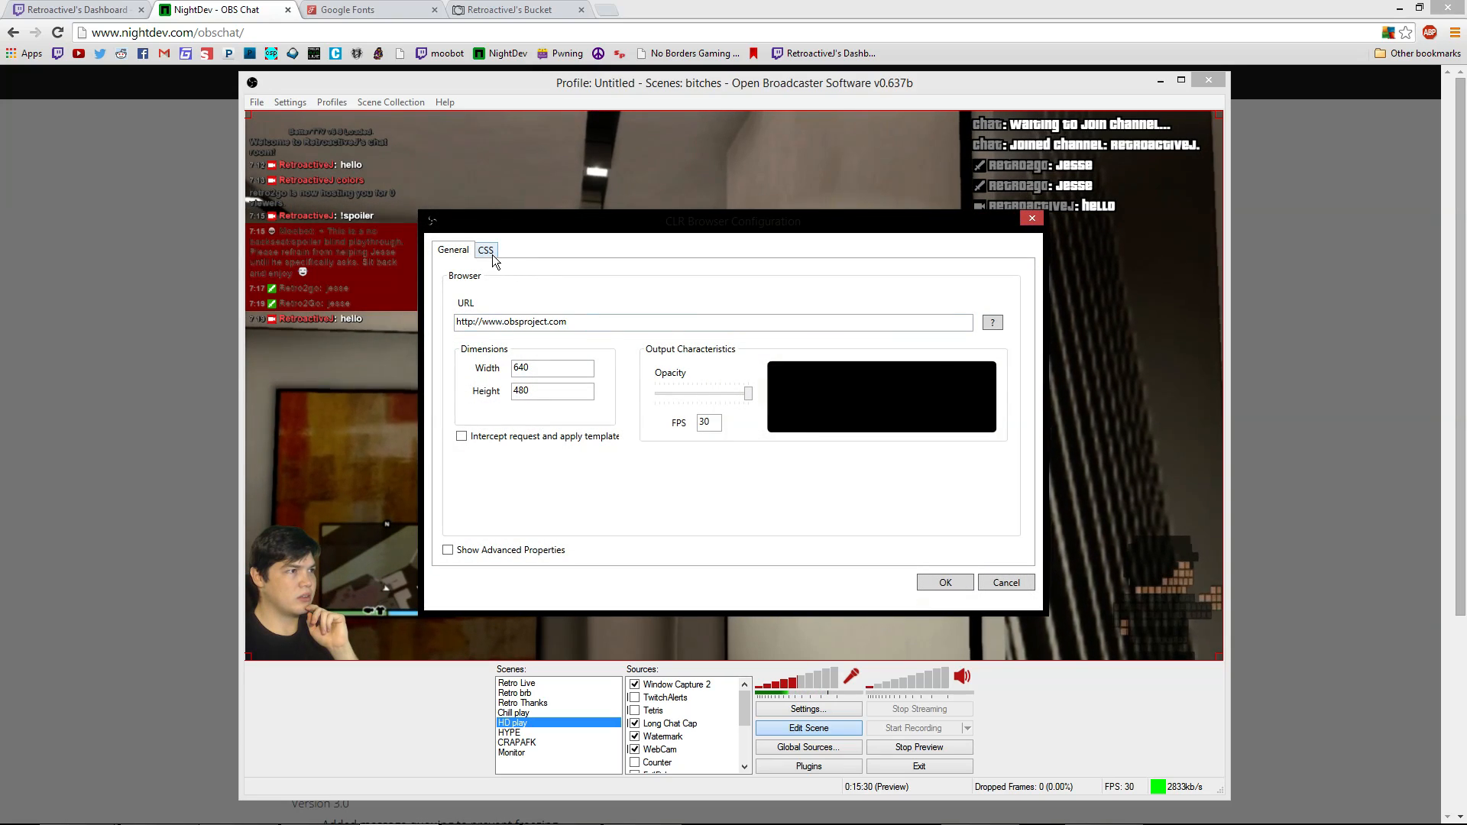
left_click(1011, 584)
Add a CLR Browser source named 'Chat Demo' and set its width to 200
right_click(705, 298)
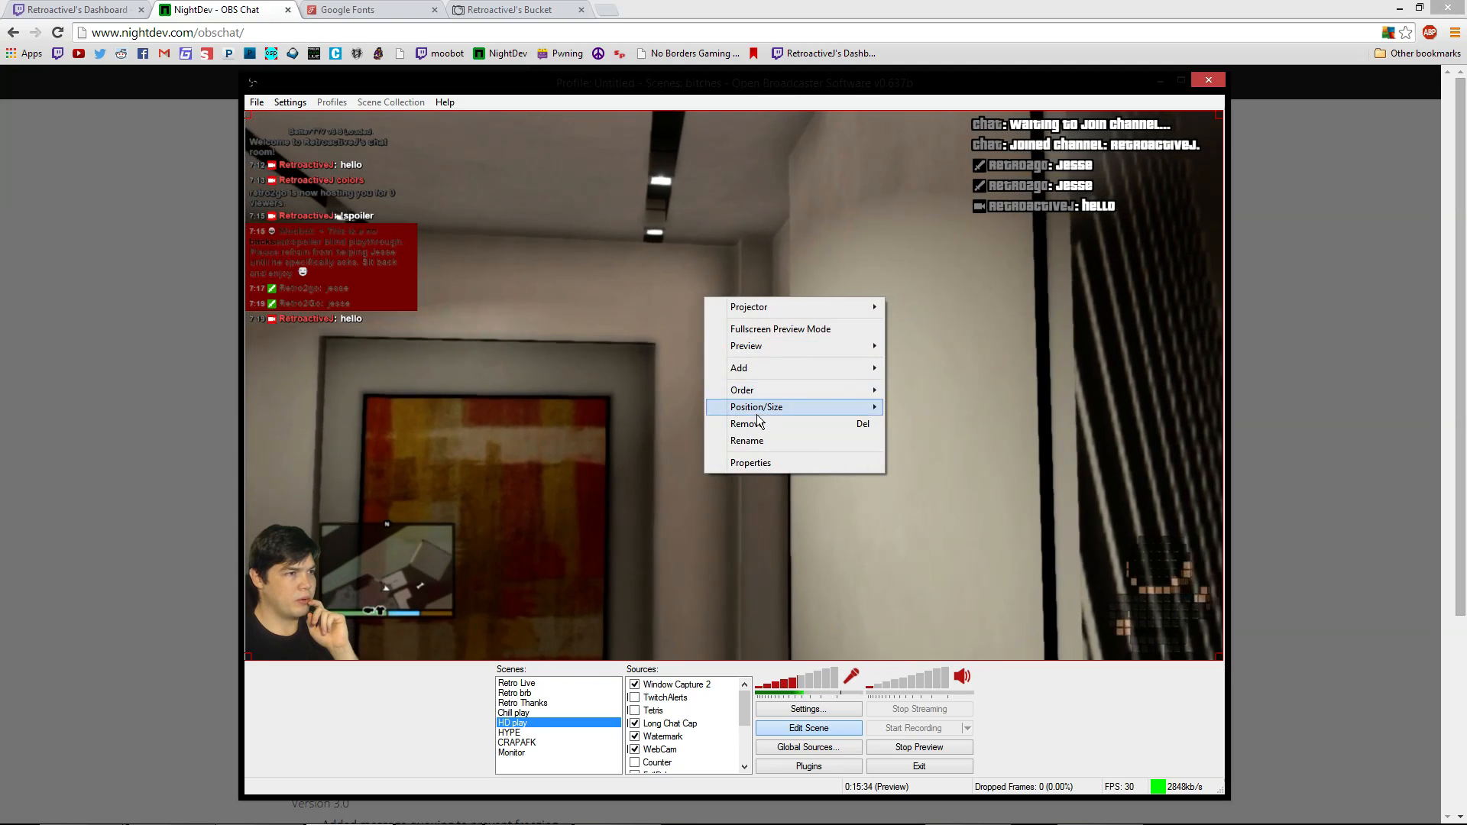
mouse_move(763, 367)
left_click(974, 468)
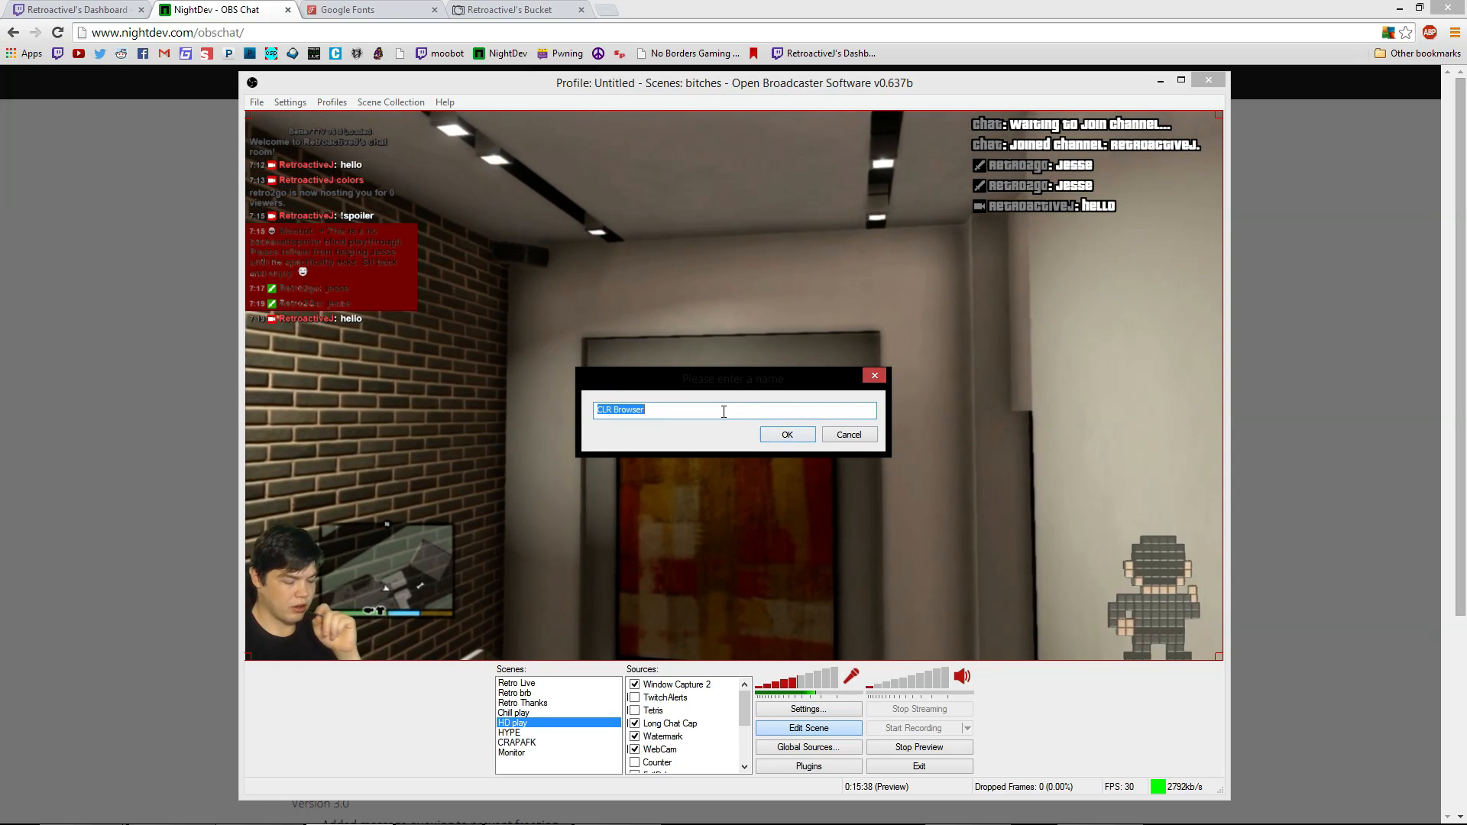
type("C")
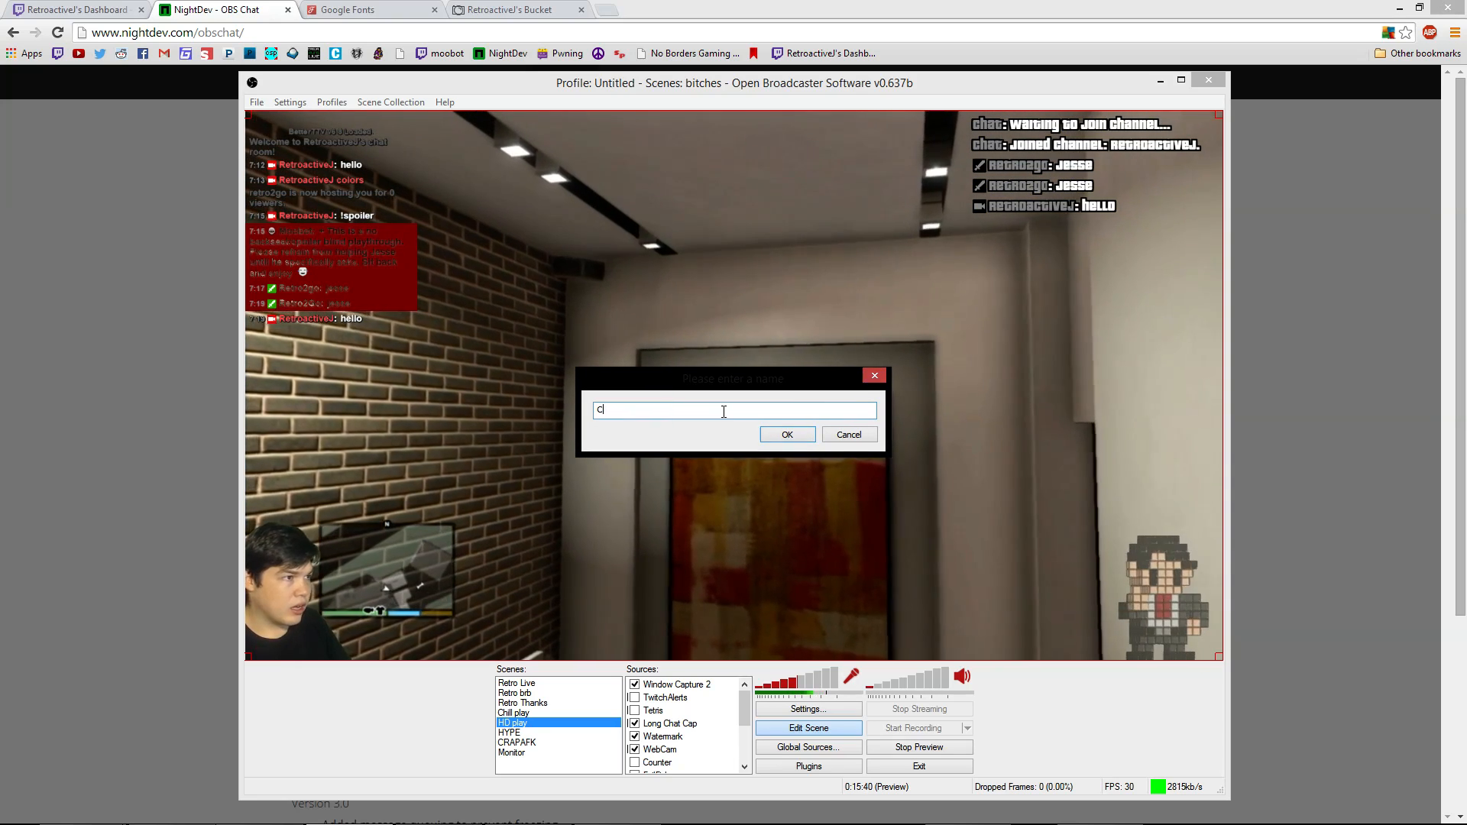
type("hat Demo")
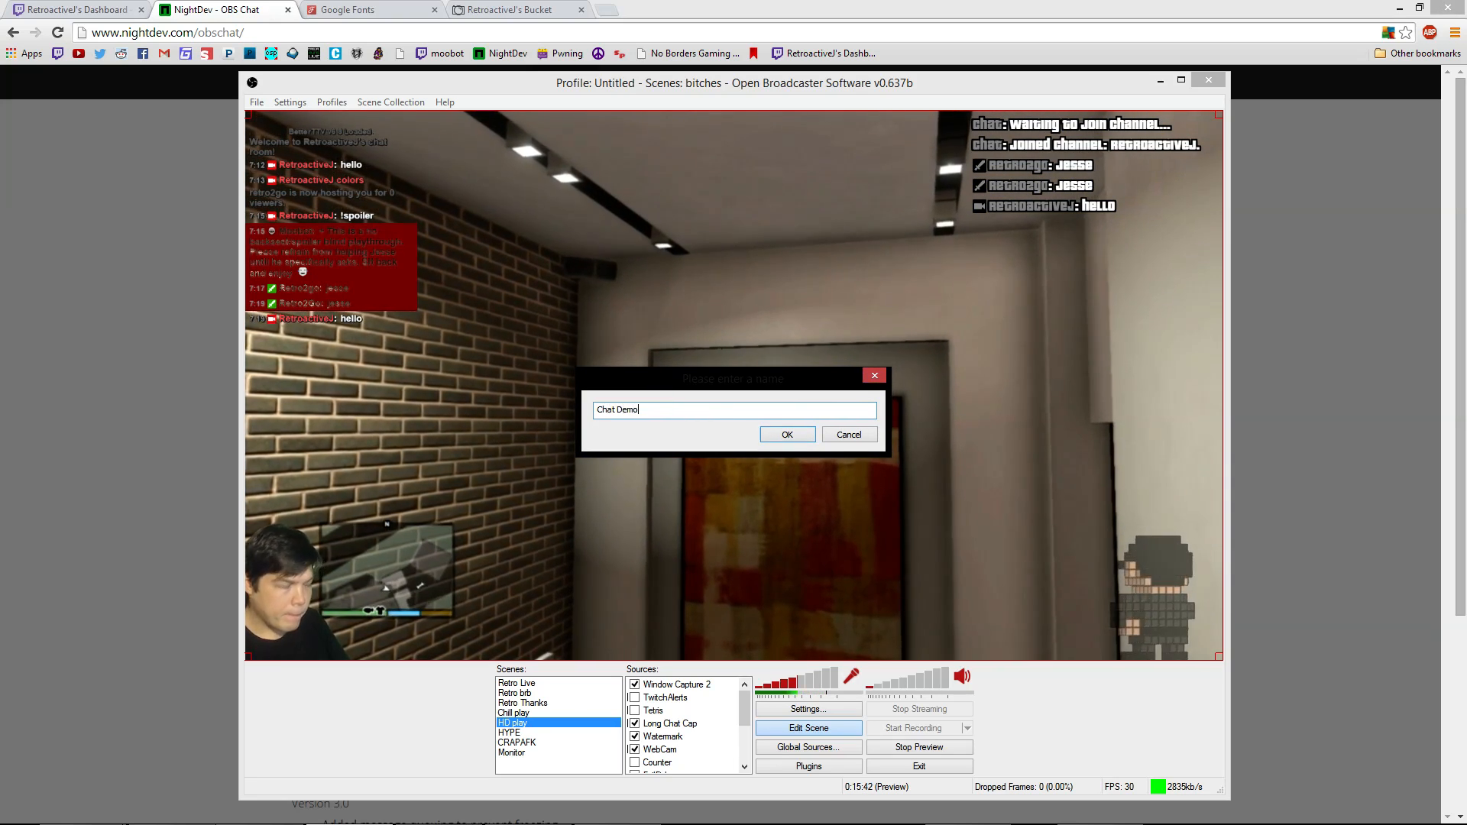
key("Return")
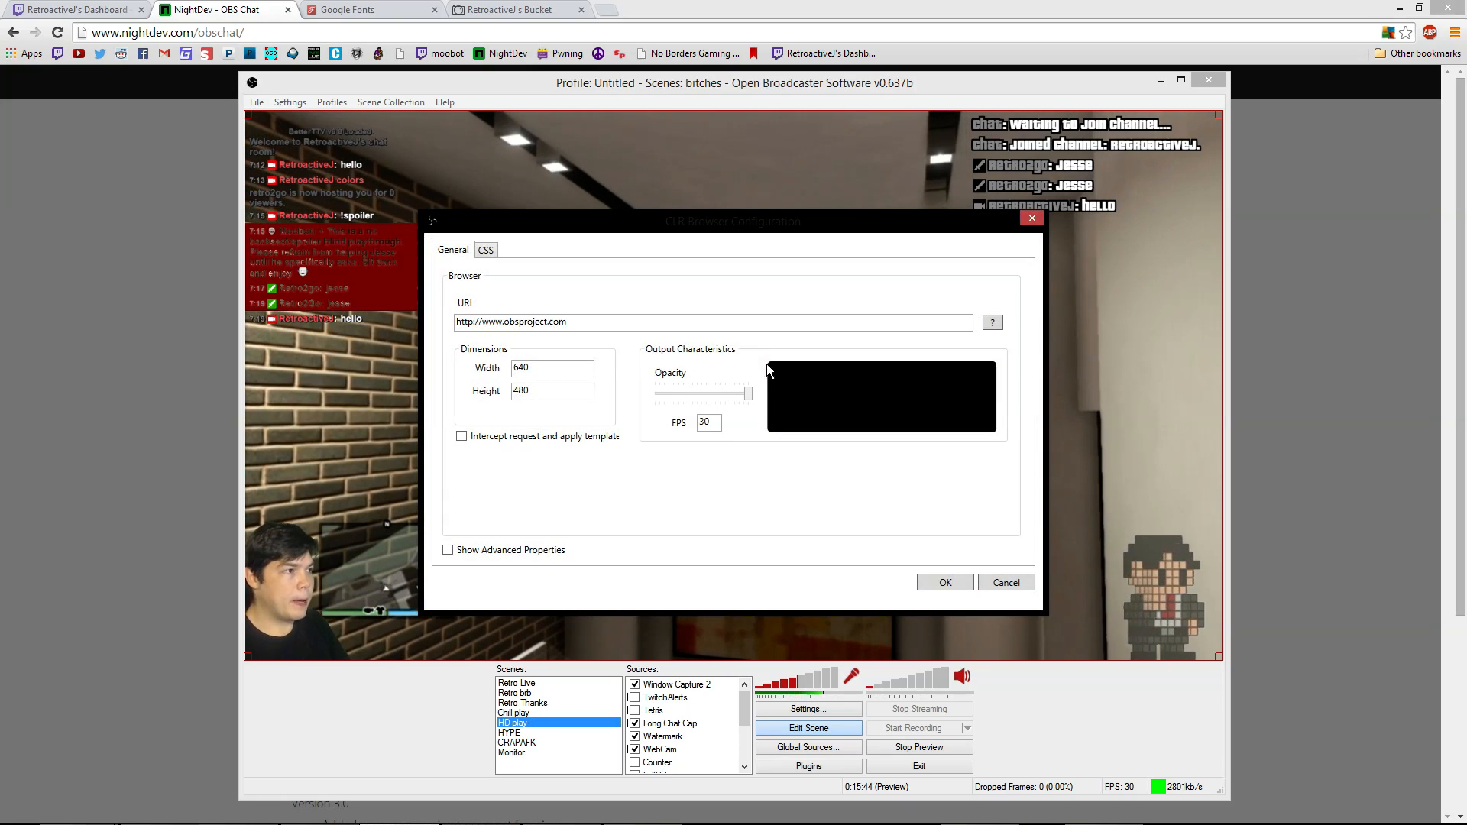
double_click(567, 365)
type("2")
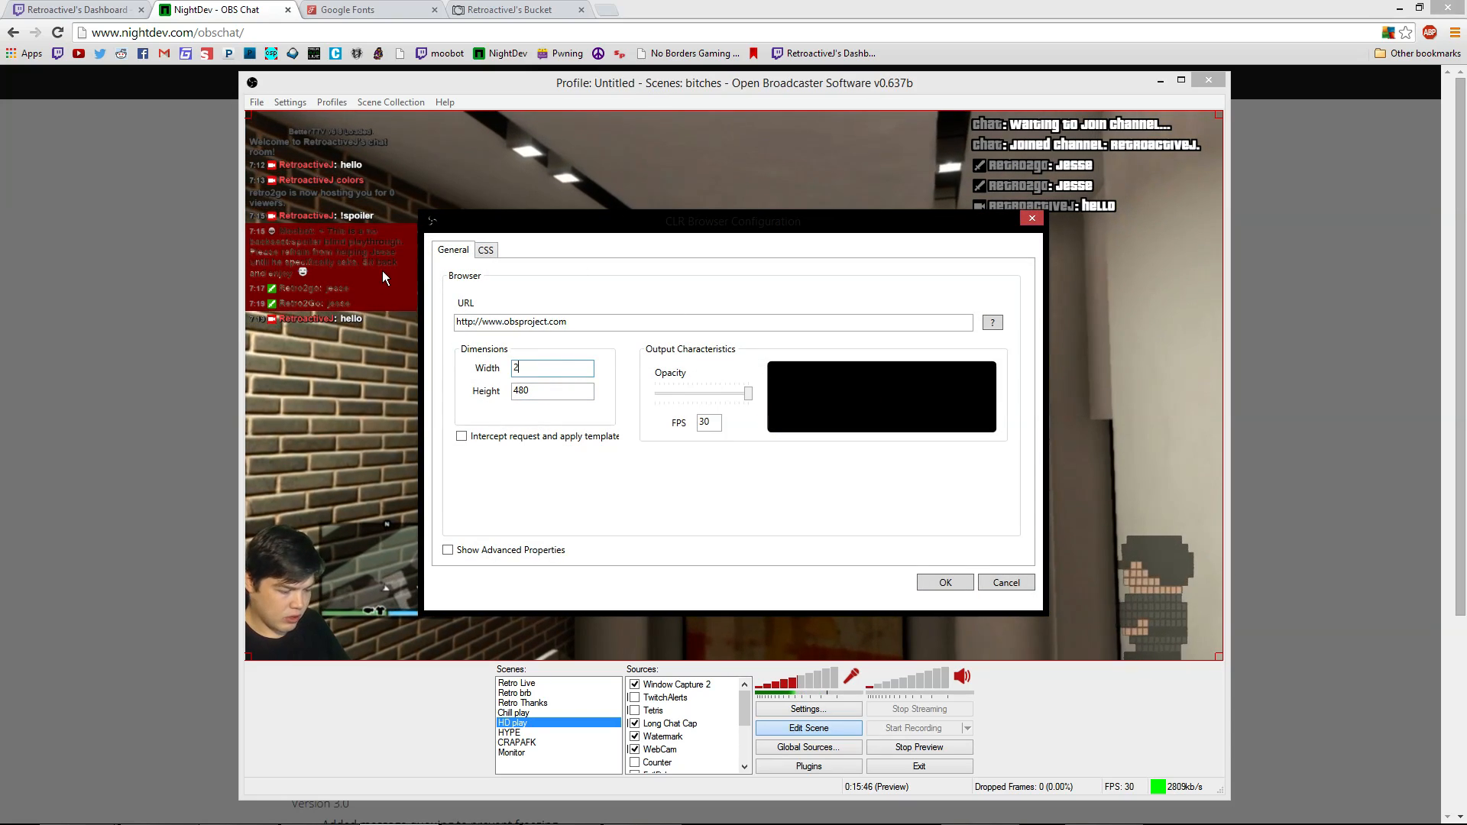
type("00")
Replace the source URL with the NightDev hosted chat URL and delete all default CSS
double_click(552, 393)
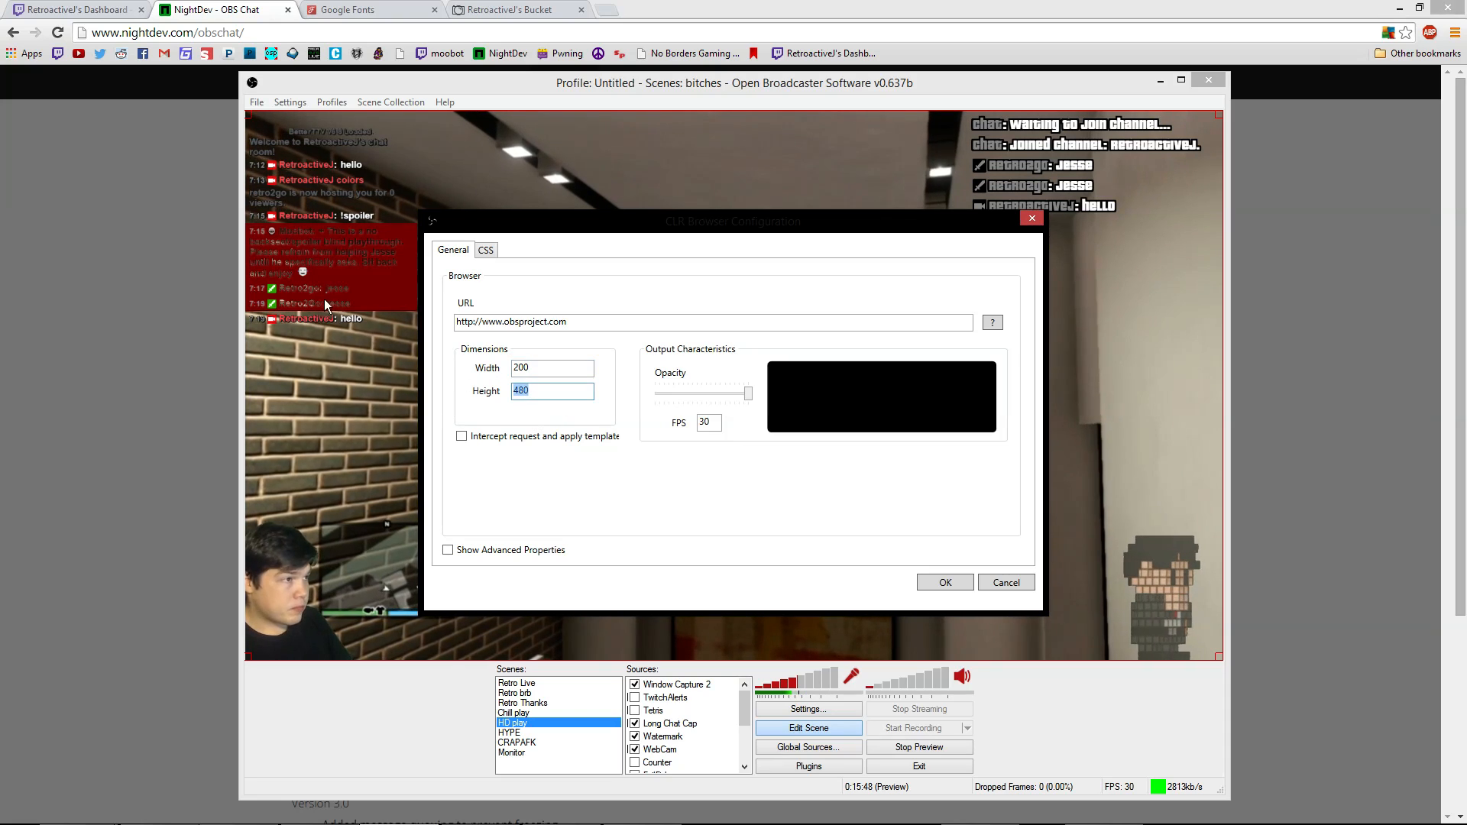
type("200")
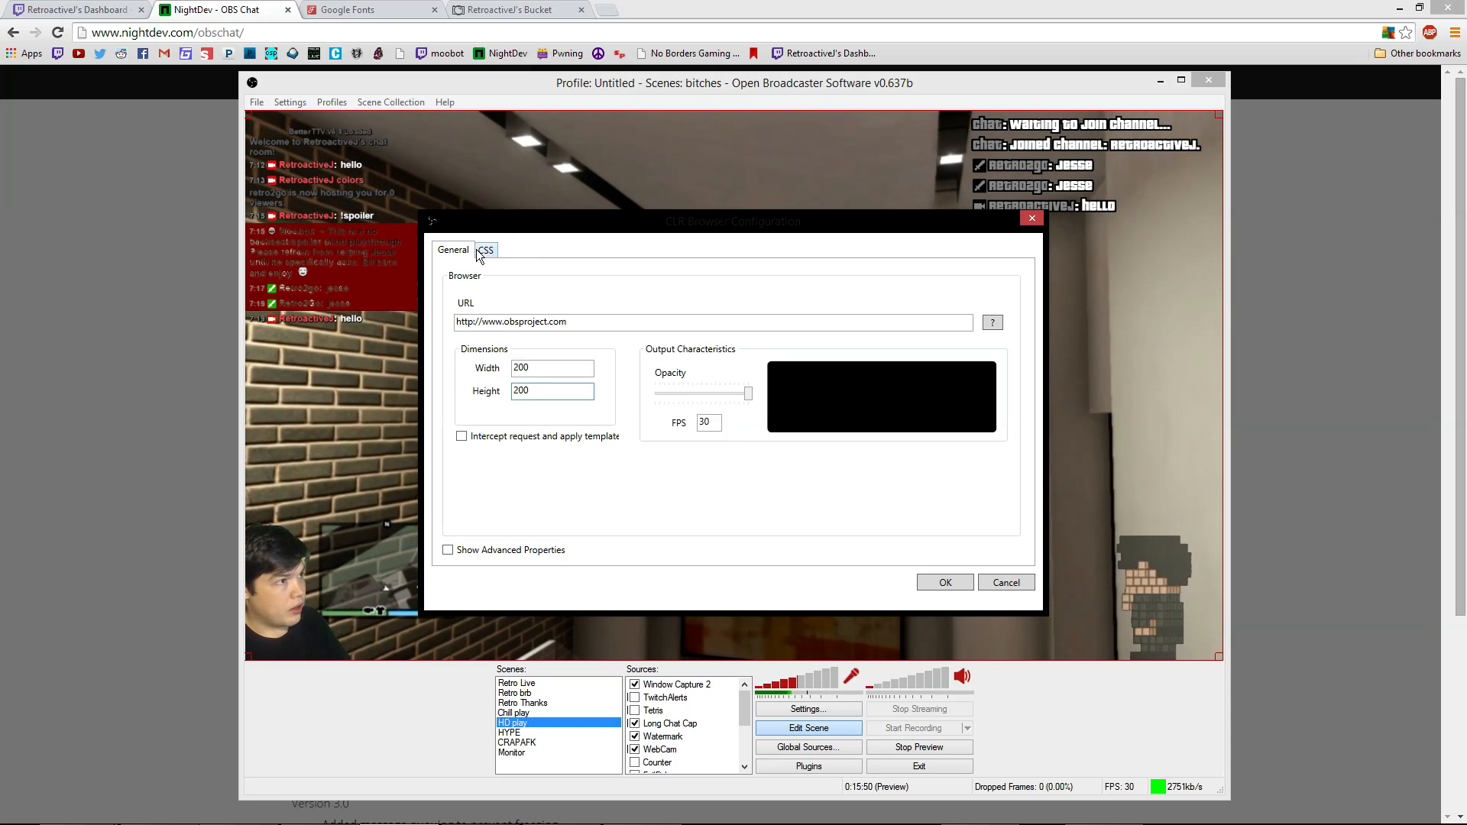
left_click(592, 322)
key("ctrl+a")
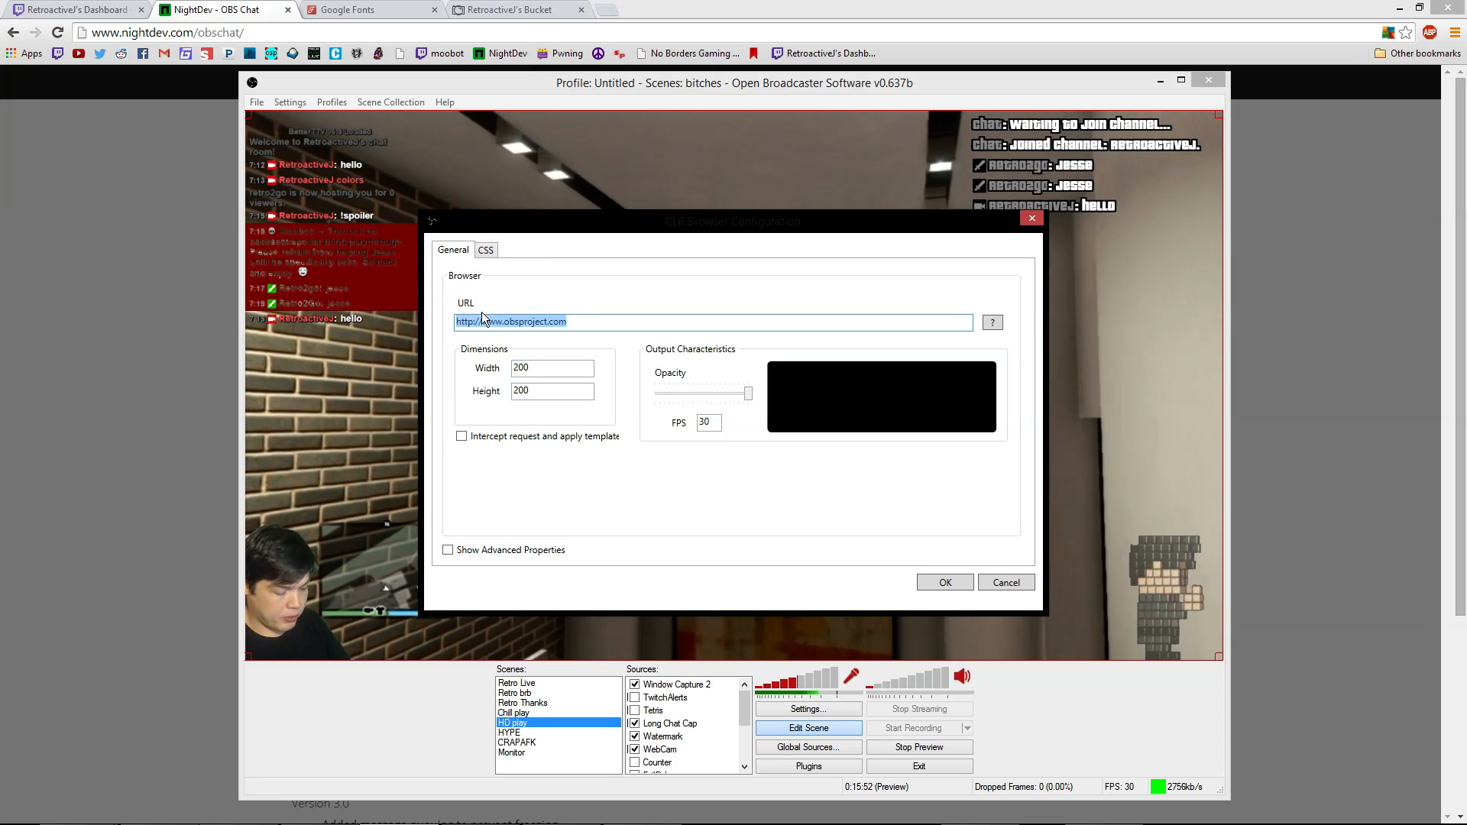
key("ctrl+v")
type("j")
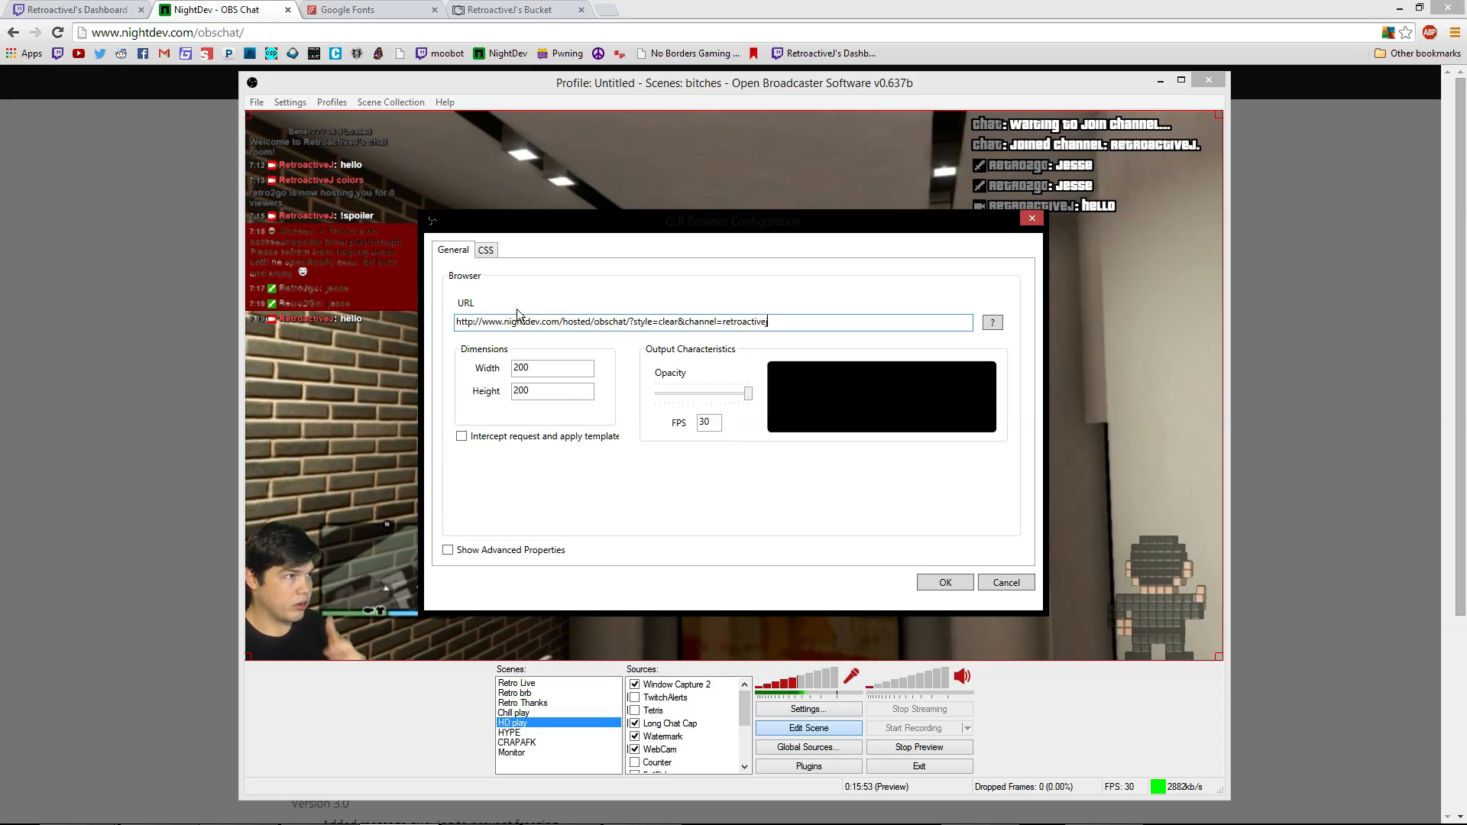
left_click(486, 252)
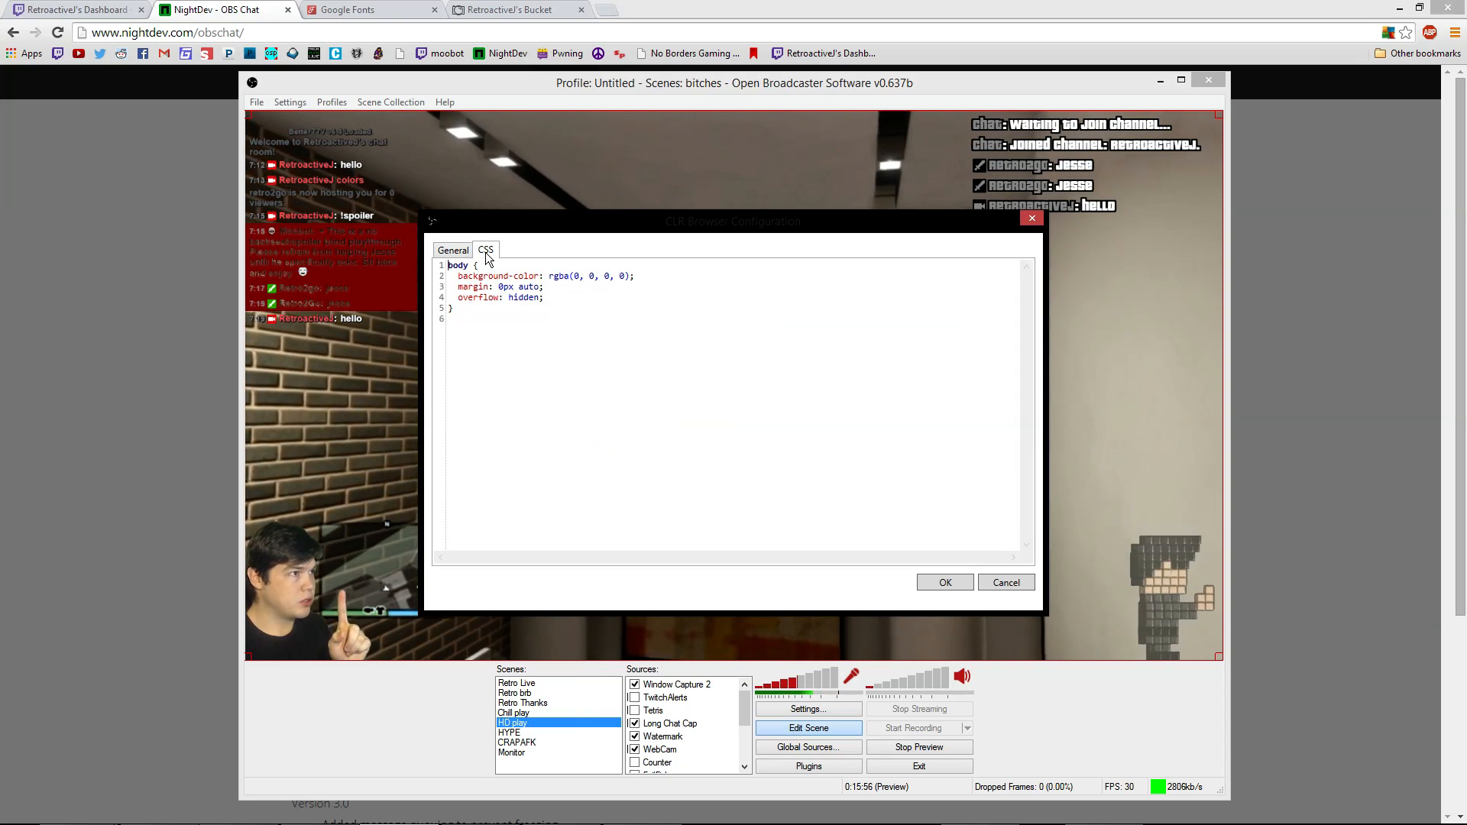
key("ctrl+a")
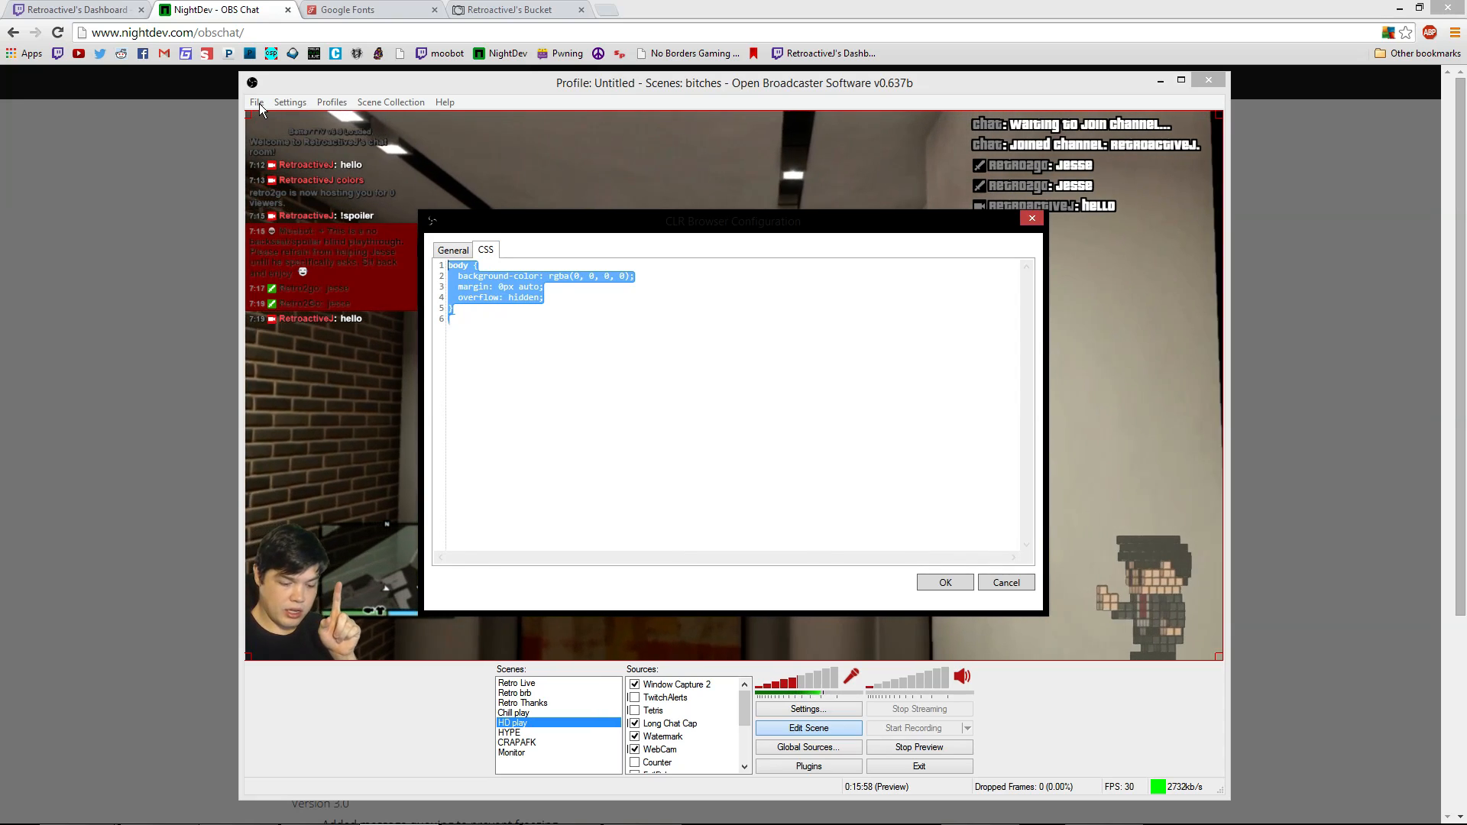
key("BackSpace")
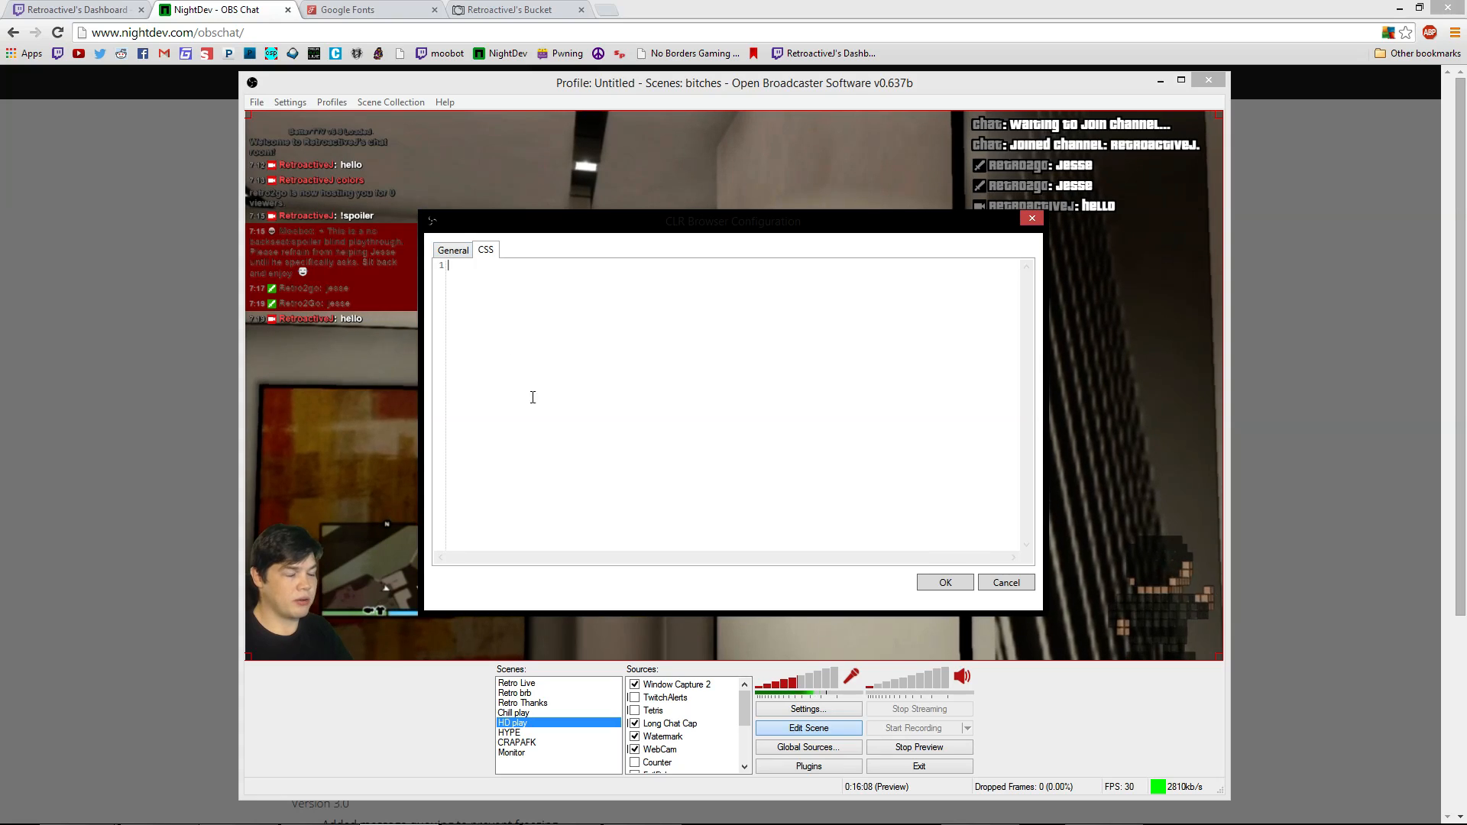
Add Chat Demo, drag it to the preview's top centre, shrink it, and adjust Position/Size
left_click(946, 585)
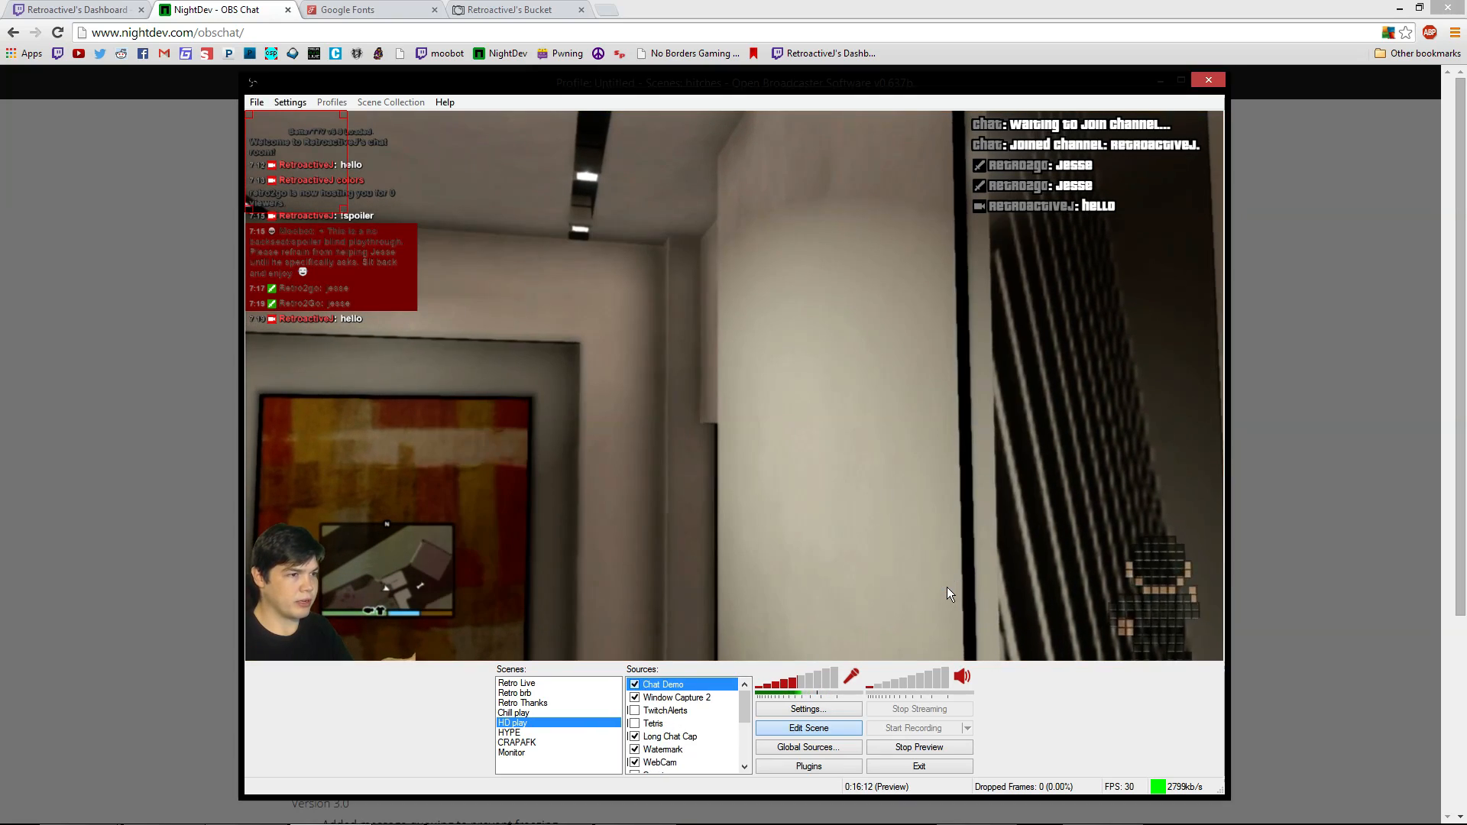
left_click_drag(291, 197, 693, 275)
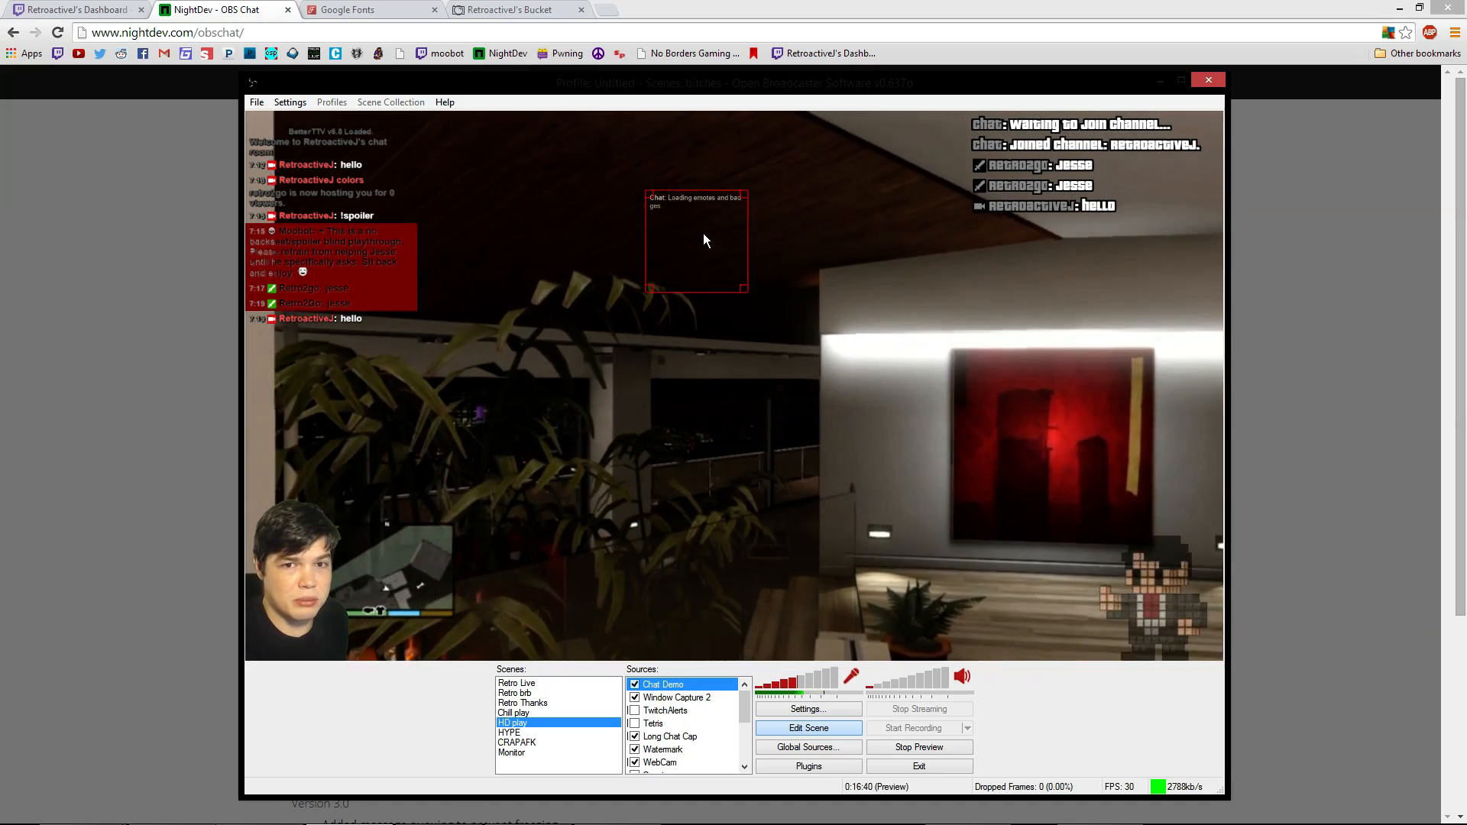
left_click_drag(717, 266, 704, 199)
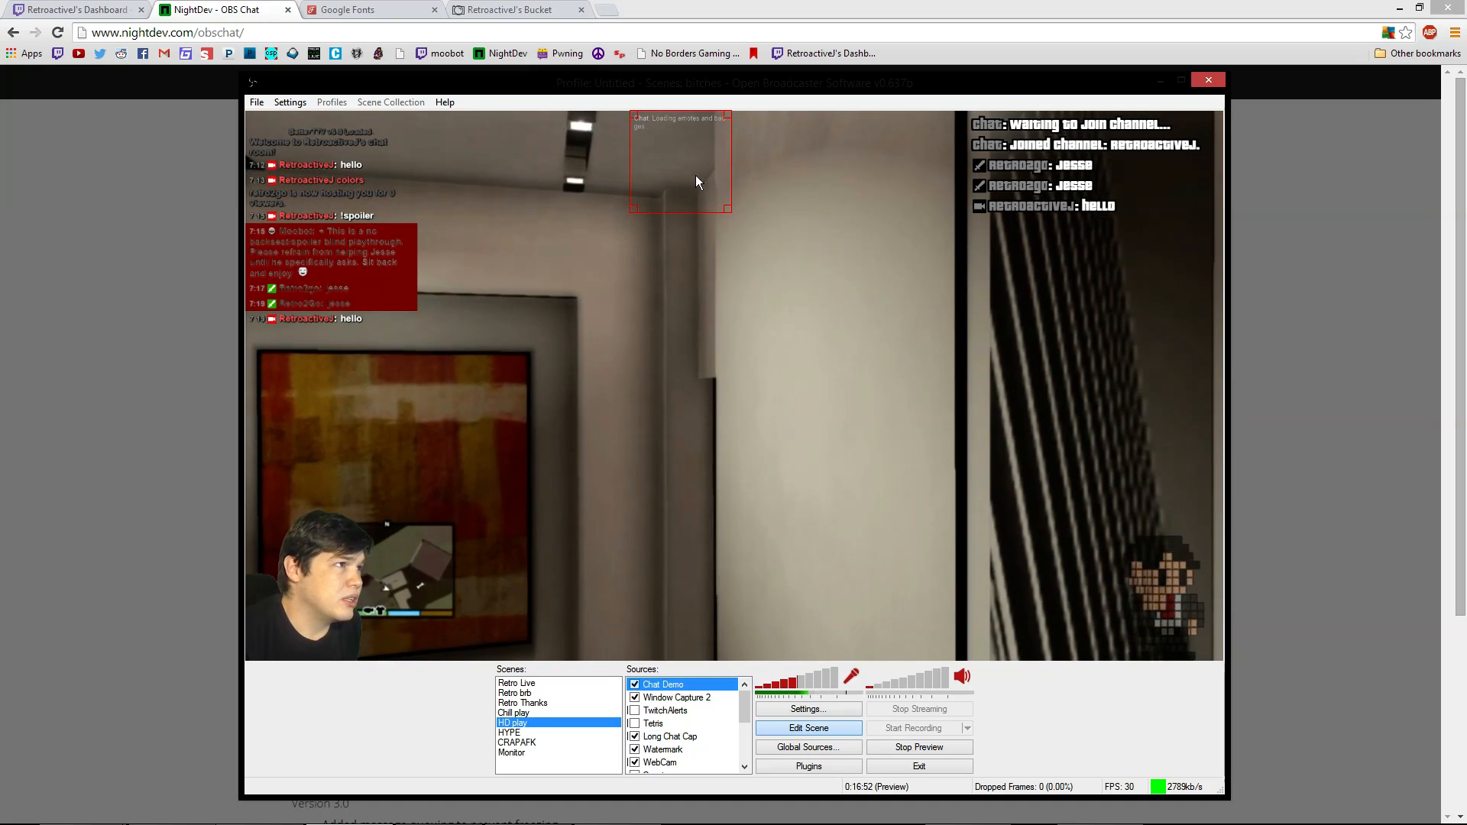
left_click_drag(727, 208, 948, 433)
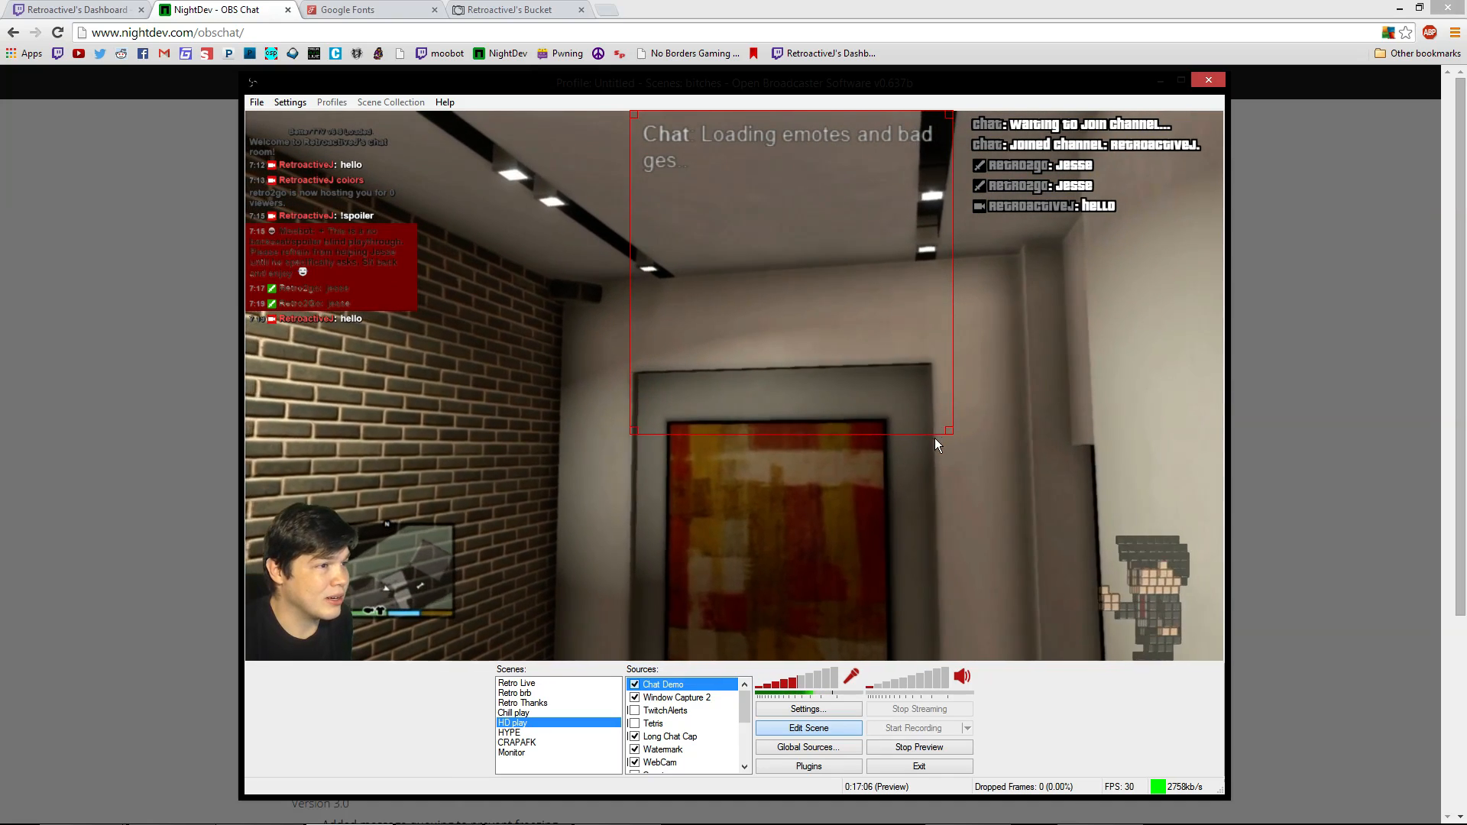
left_click_drag(952, 430, 714, 229)
right_click(663, 169)
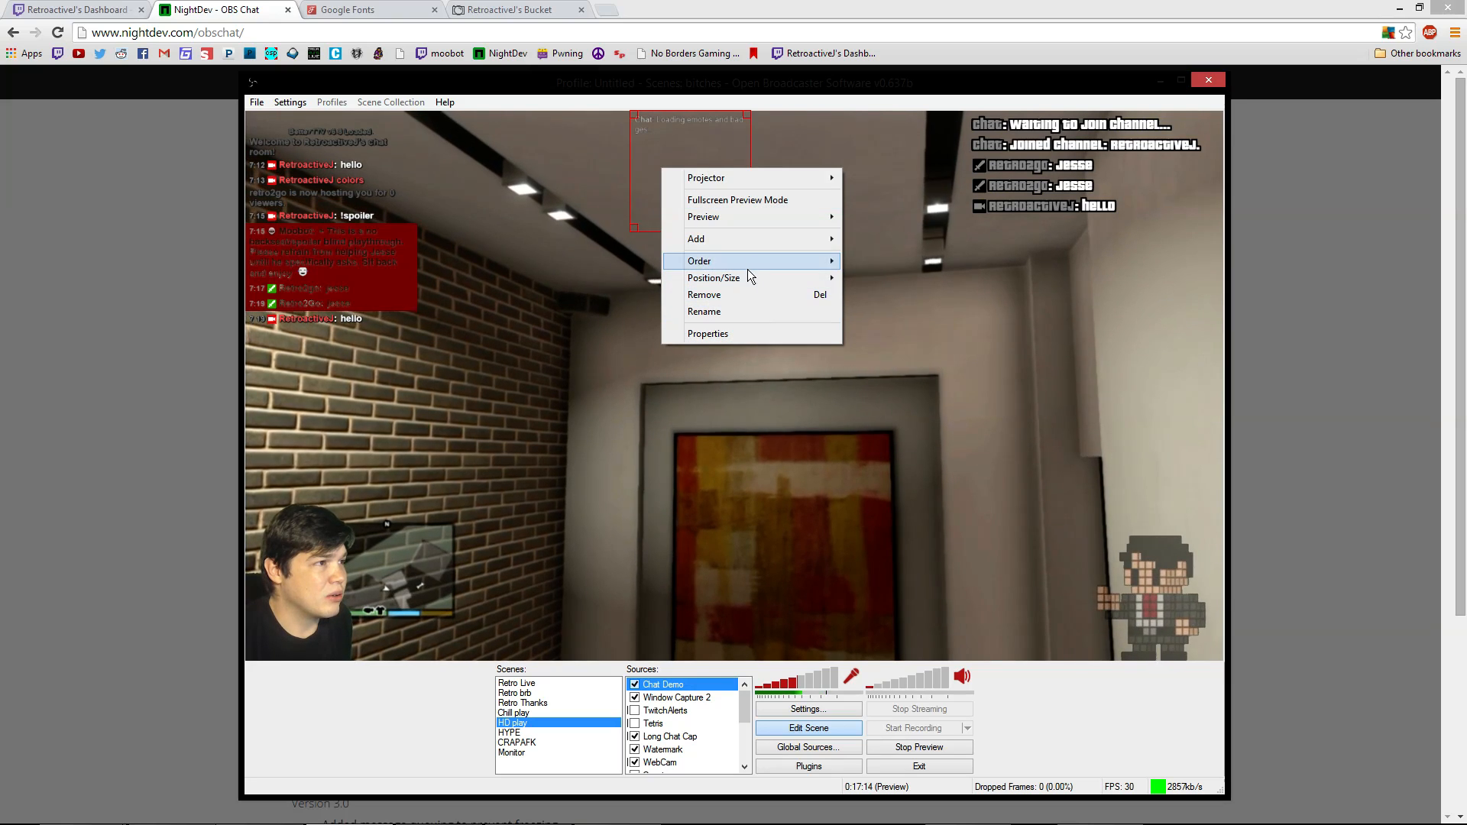
mouse_move(749, 277)
left_click(879, 294)
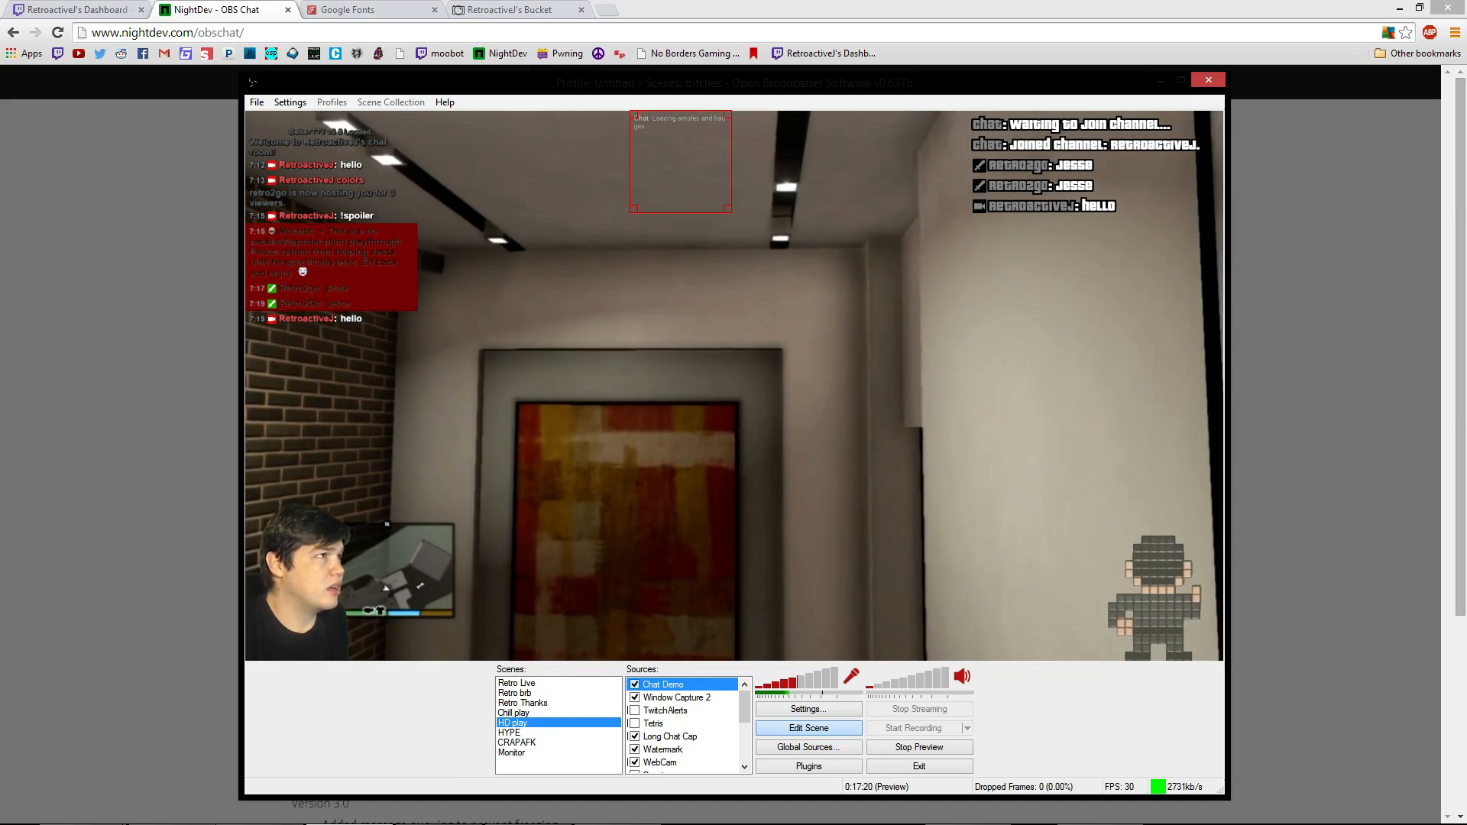
Load the NightDev hosted chat URL in a new Chrome tab and inspect its elements
left_click(612, 12)
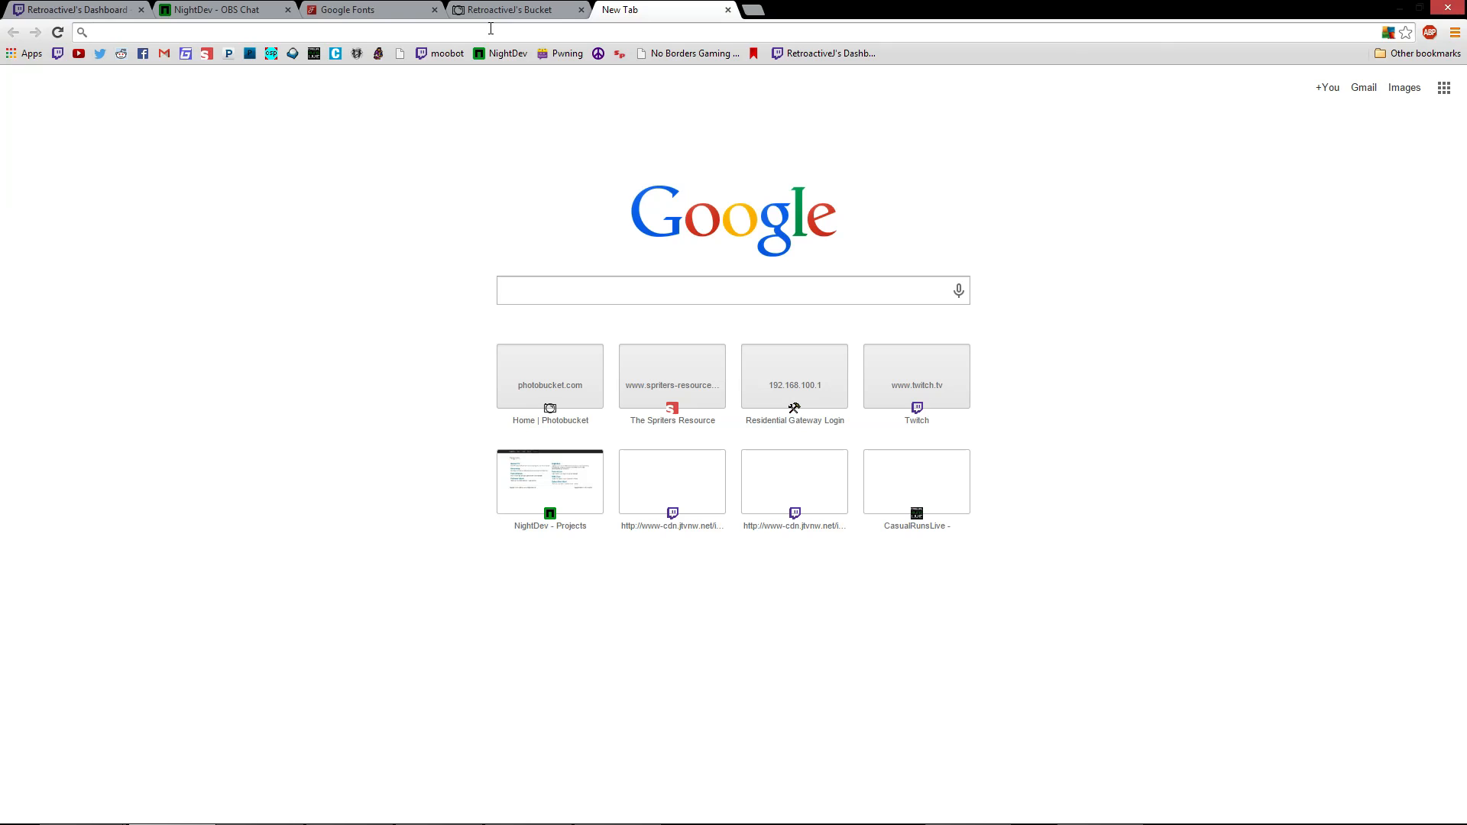
type("http://www.nightdev.com/hosted/obschat/?style=clear&channel=retroactivej")
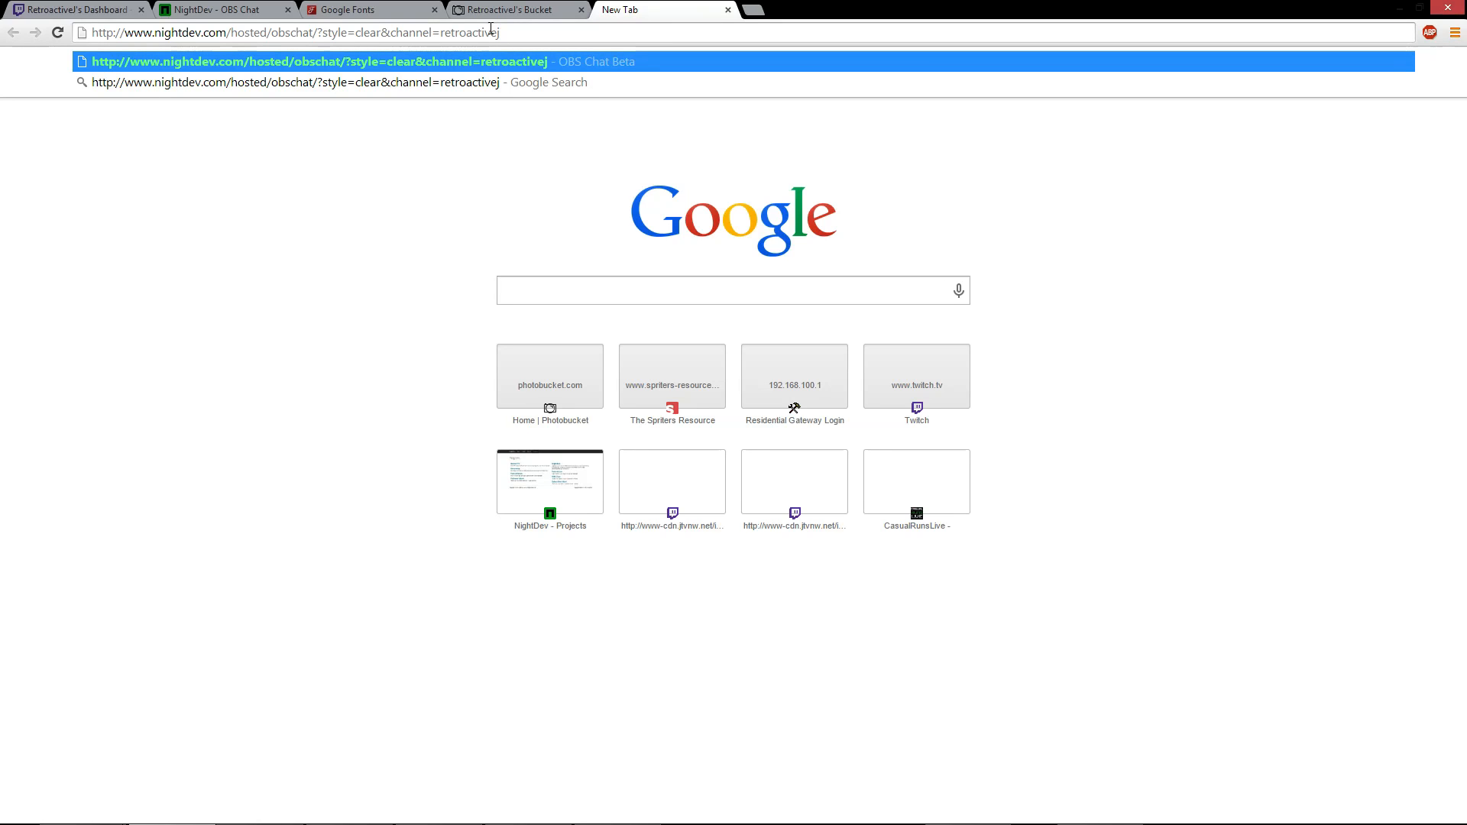
key("Return")
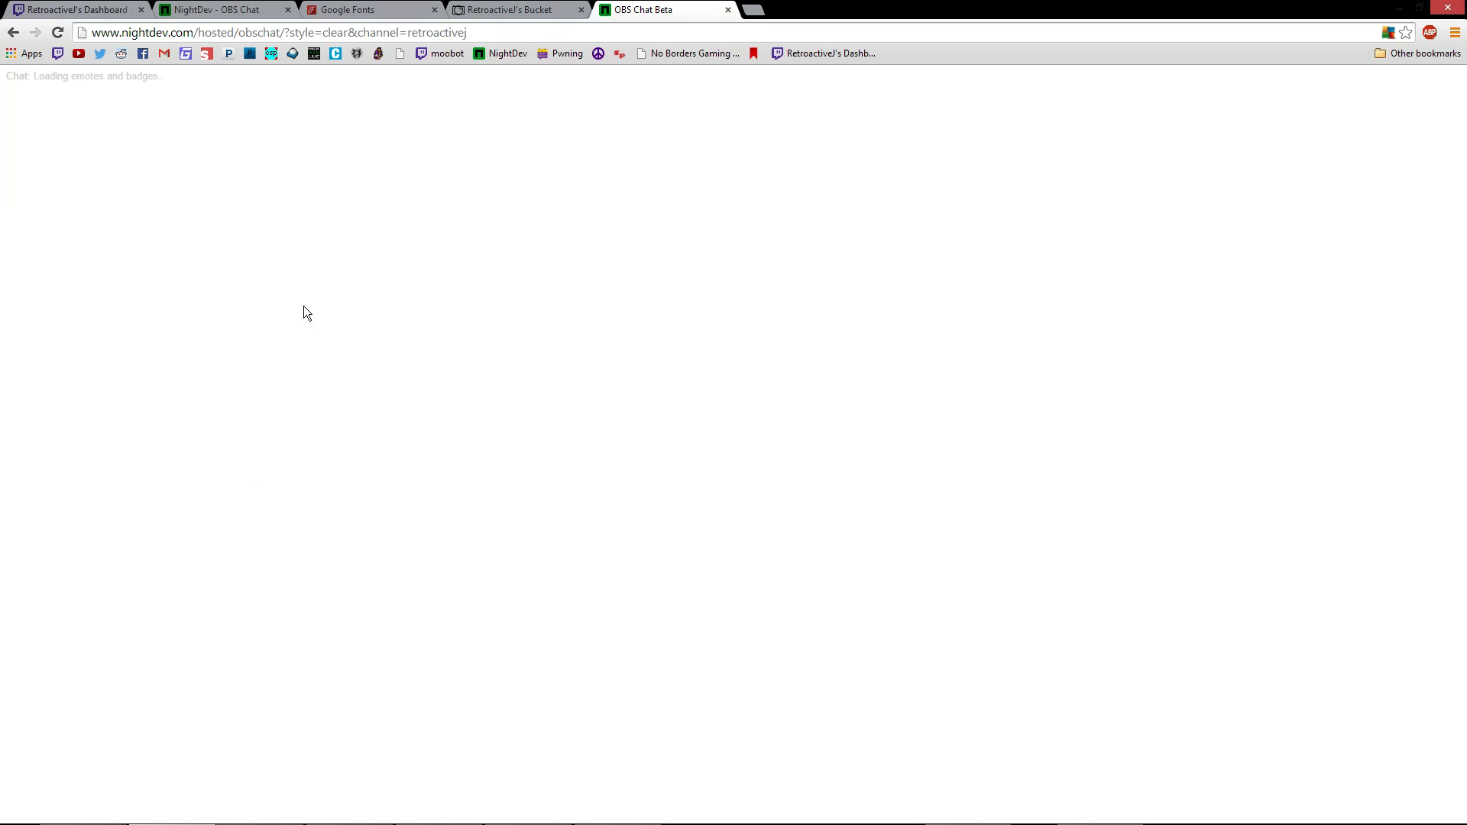
left_click(372, 473)
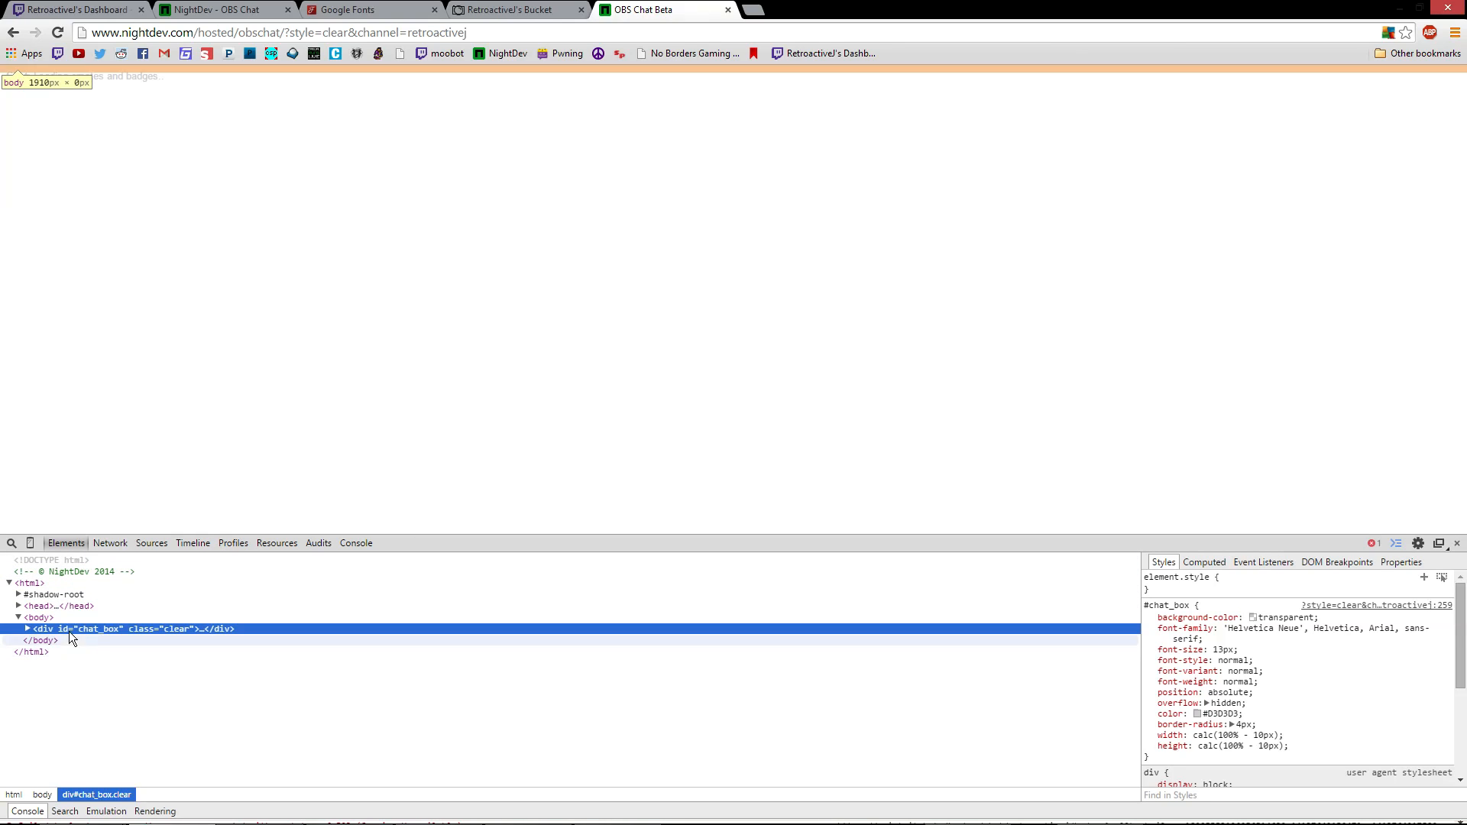
Expand the head and style elements and select the entire embedded stylesheet text
left_click(18, 606)
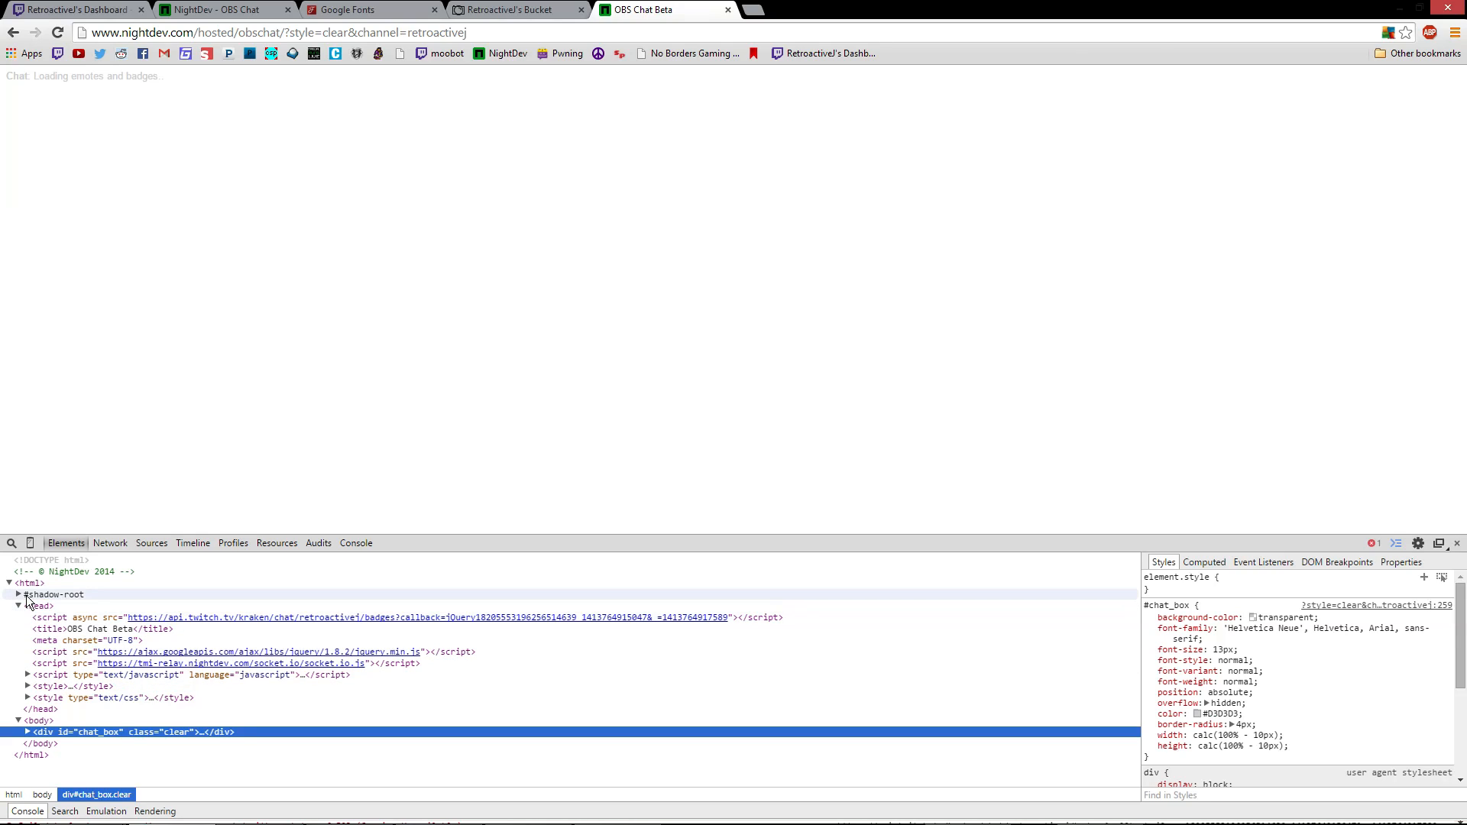
left_click(28, 686)
scroll(76, 645, "down", 3)
scroll(75, 645, "up", 3)
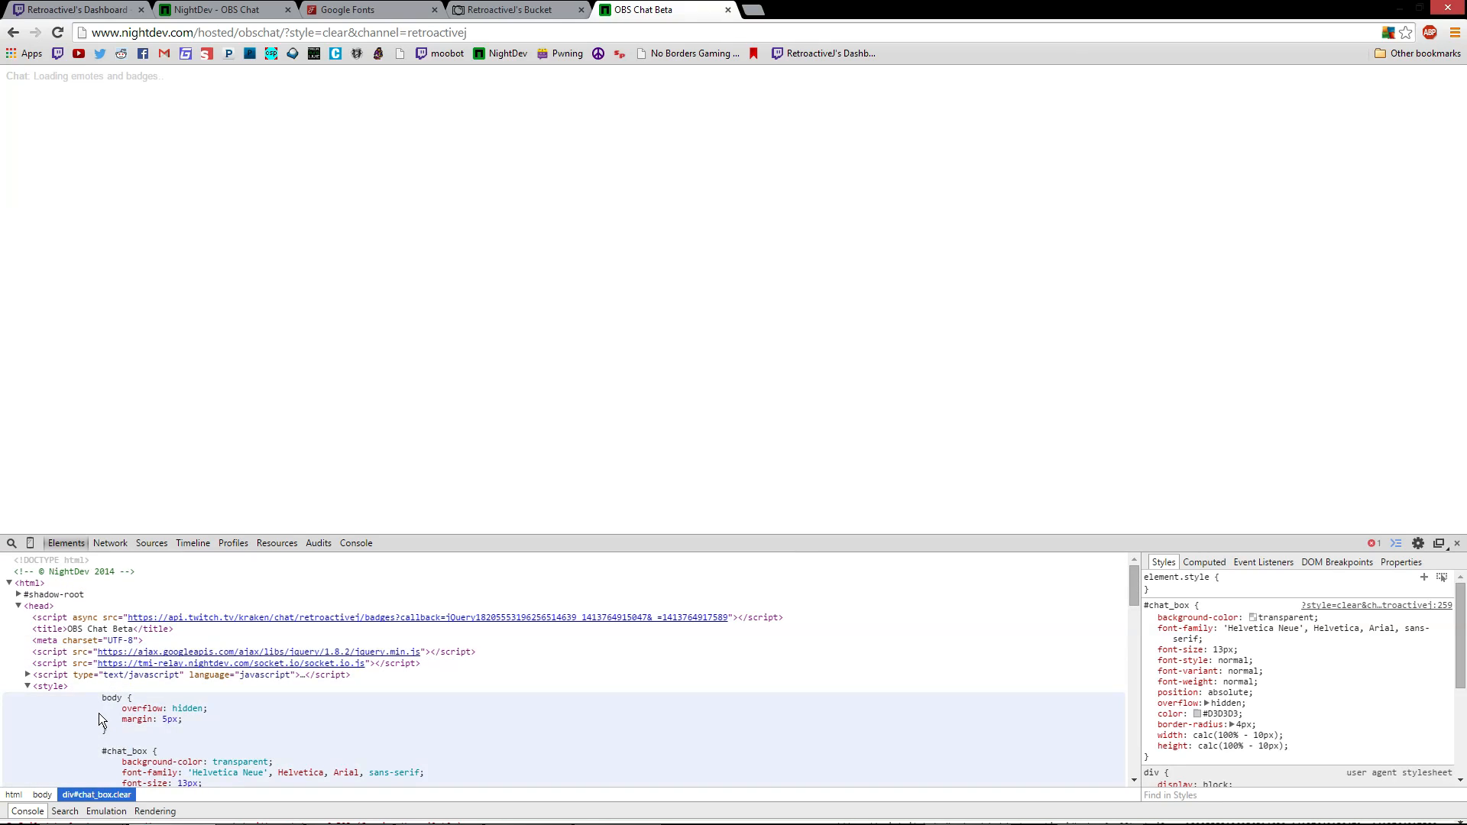
left_click(106, 699)
left_click(104, 701)
left_click(101, 712)
left_click_drag(103, 709, 128, 746)
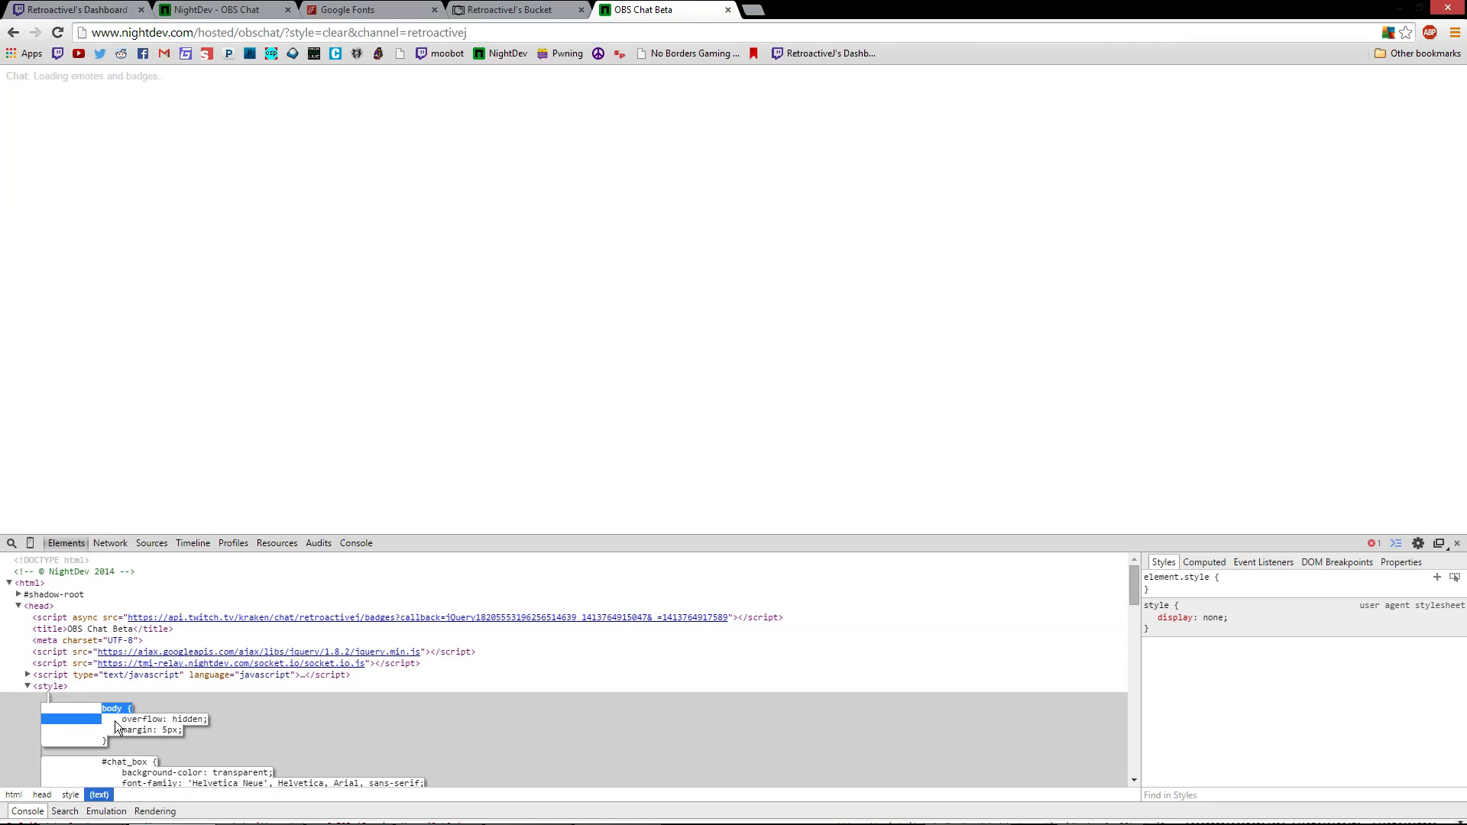
left_click_drag(88, 720, 113, 798)
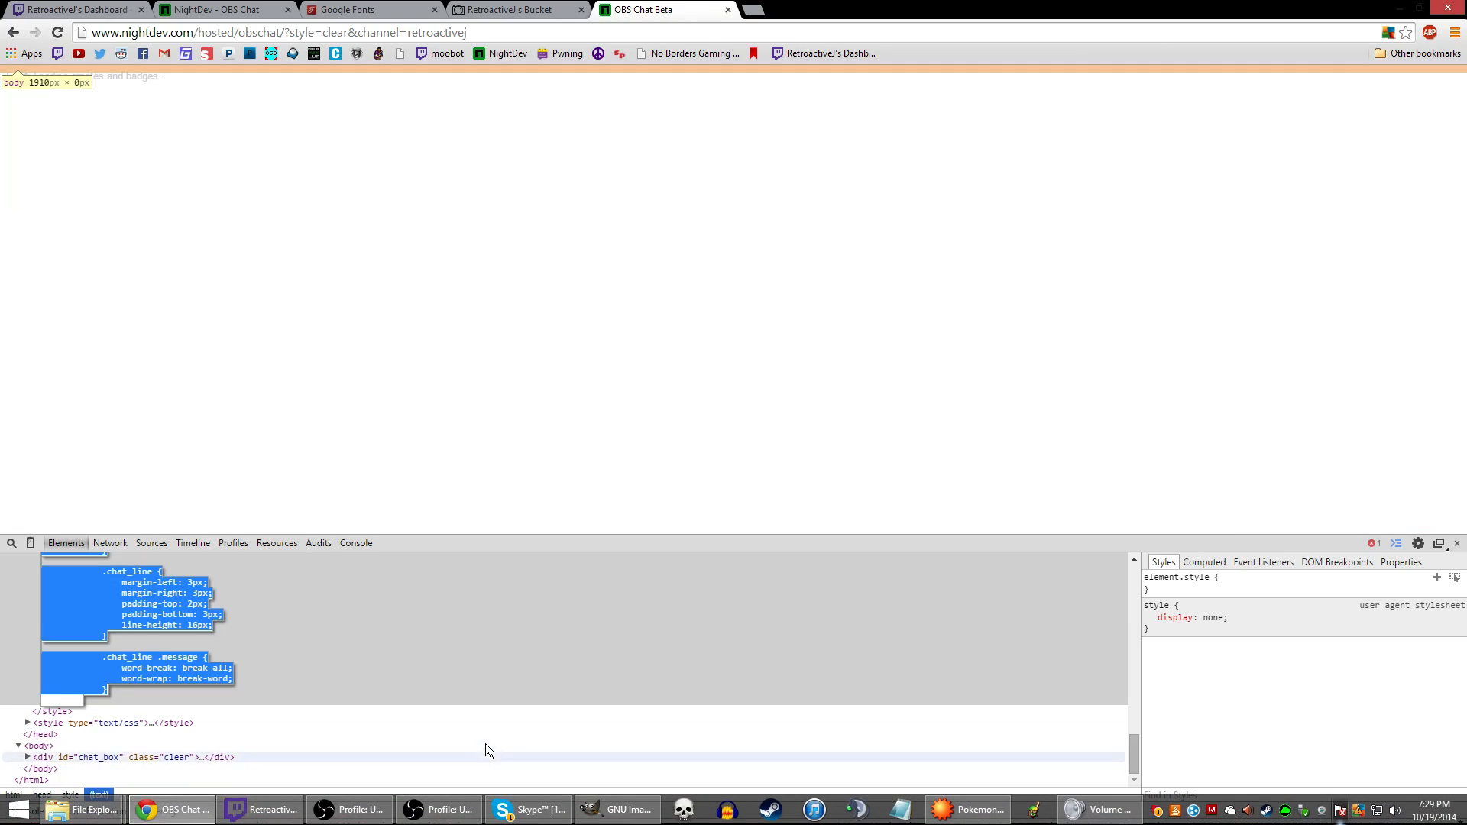
left_click(374, 814)
Paste the NightDev stylesheet into Chat Demo's CSS and select the #chat_box dark and light rules
right_click(705, 164)
left_click(753, 331)
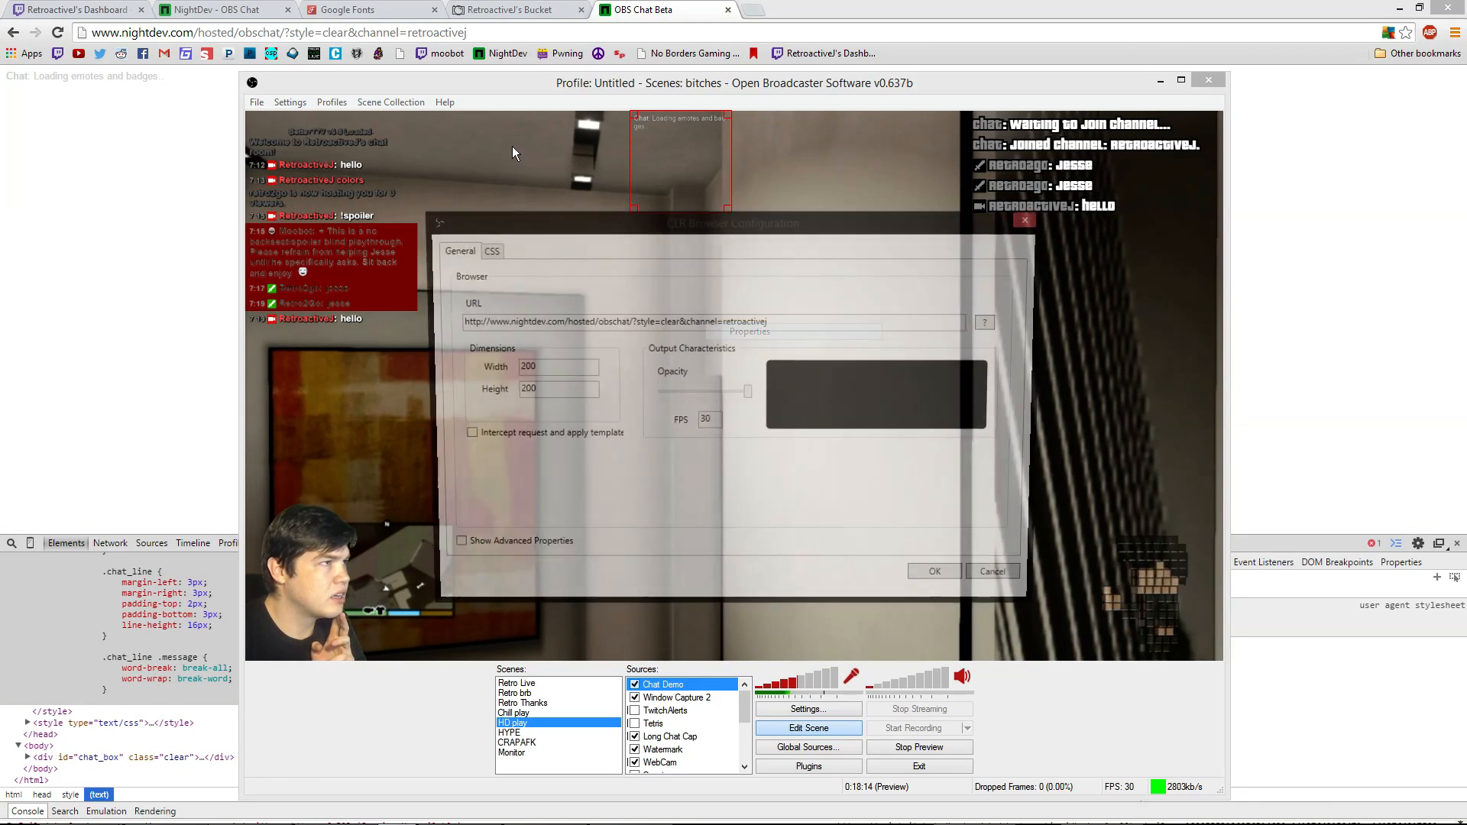
left_click(489, 252)
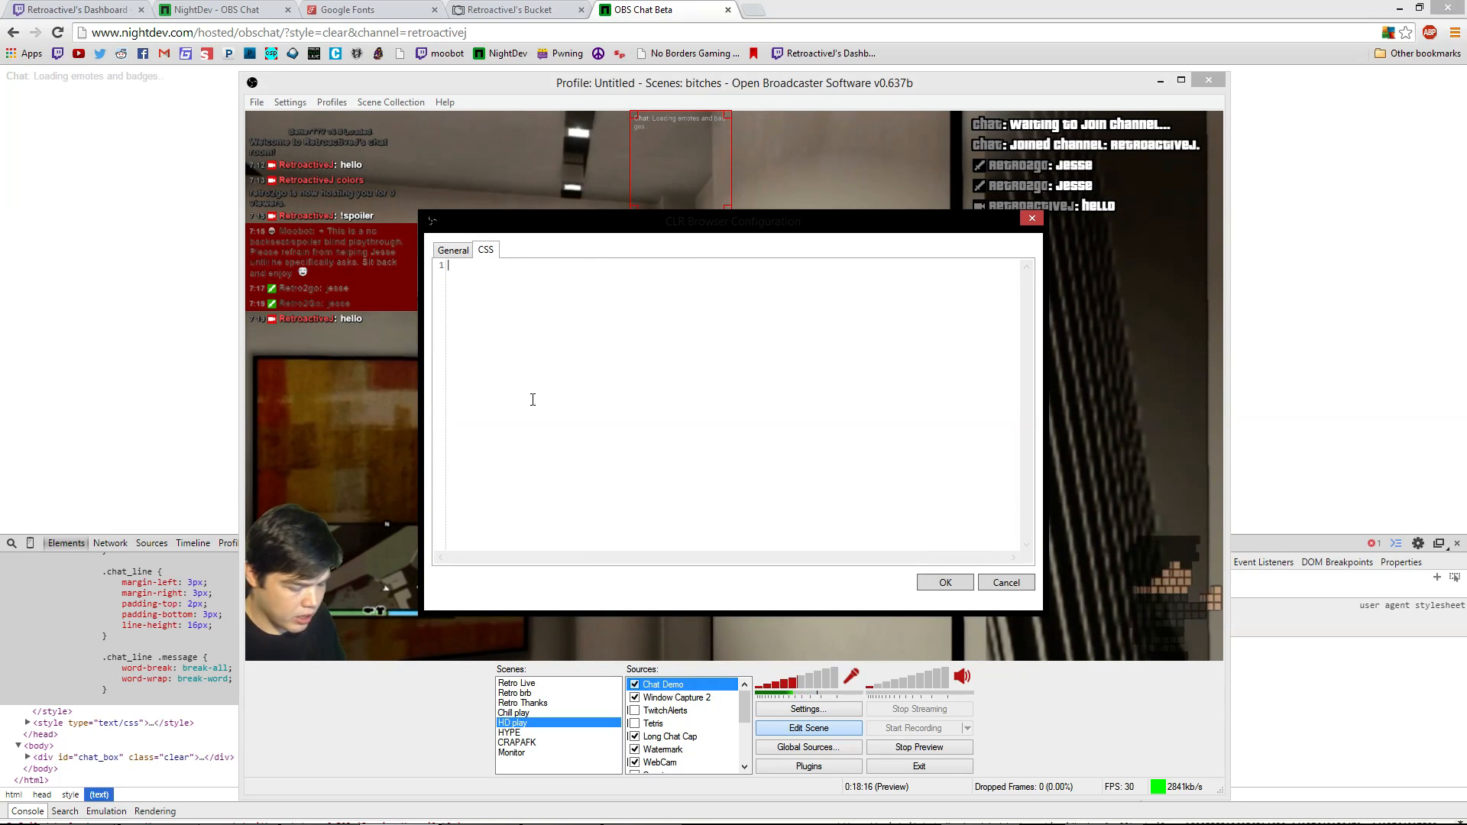
key("ctrl+v")
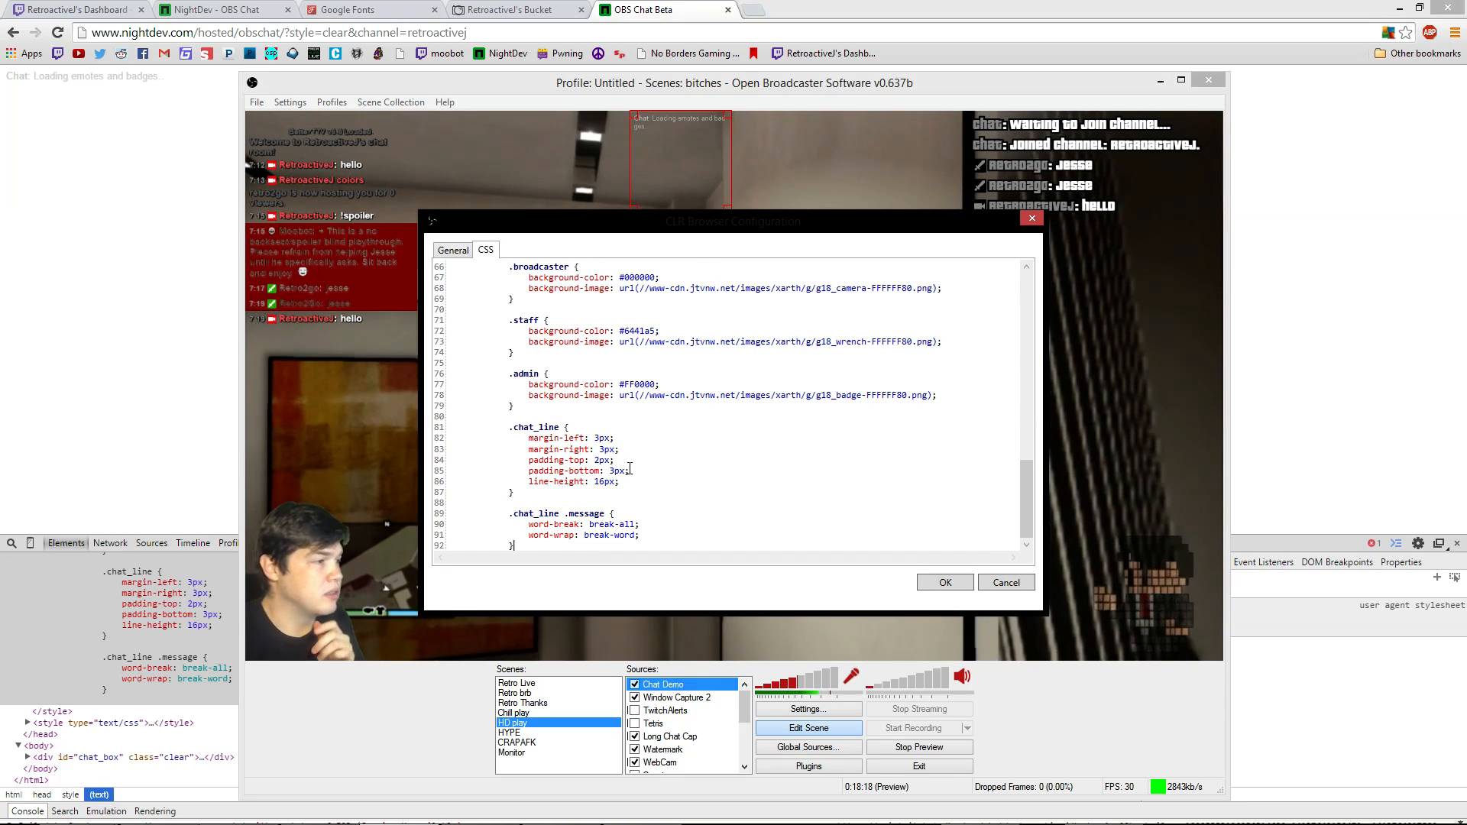
scroll(629, 468, "up", 9)
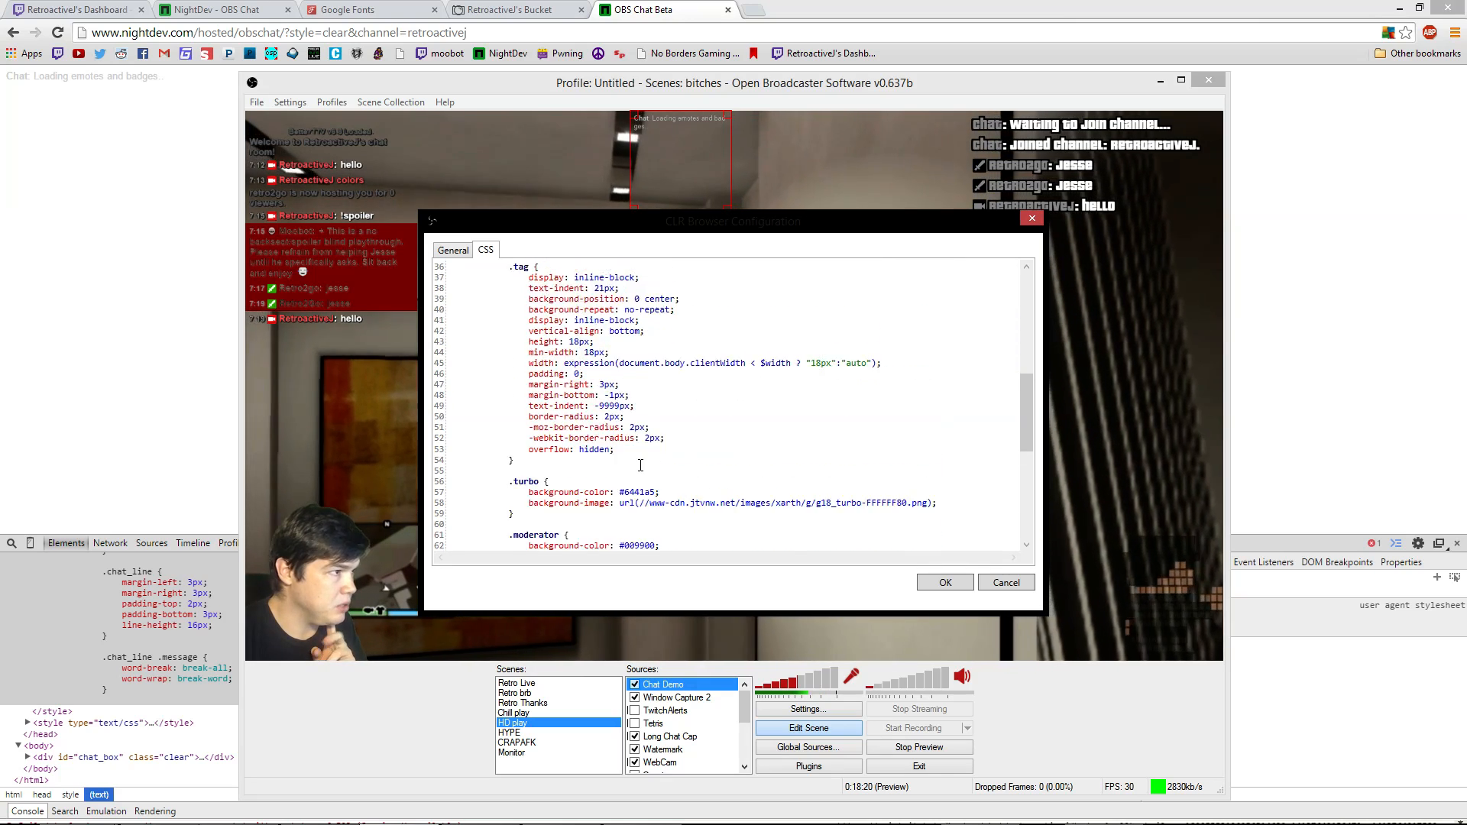
scroll(640, 464, "up", 8)
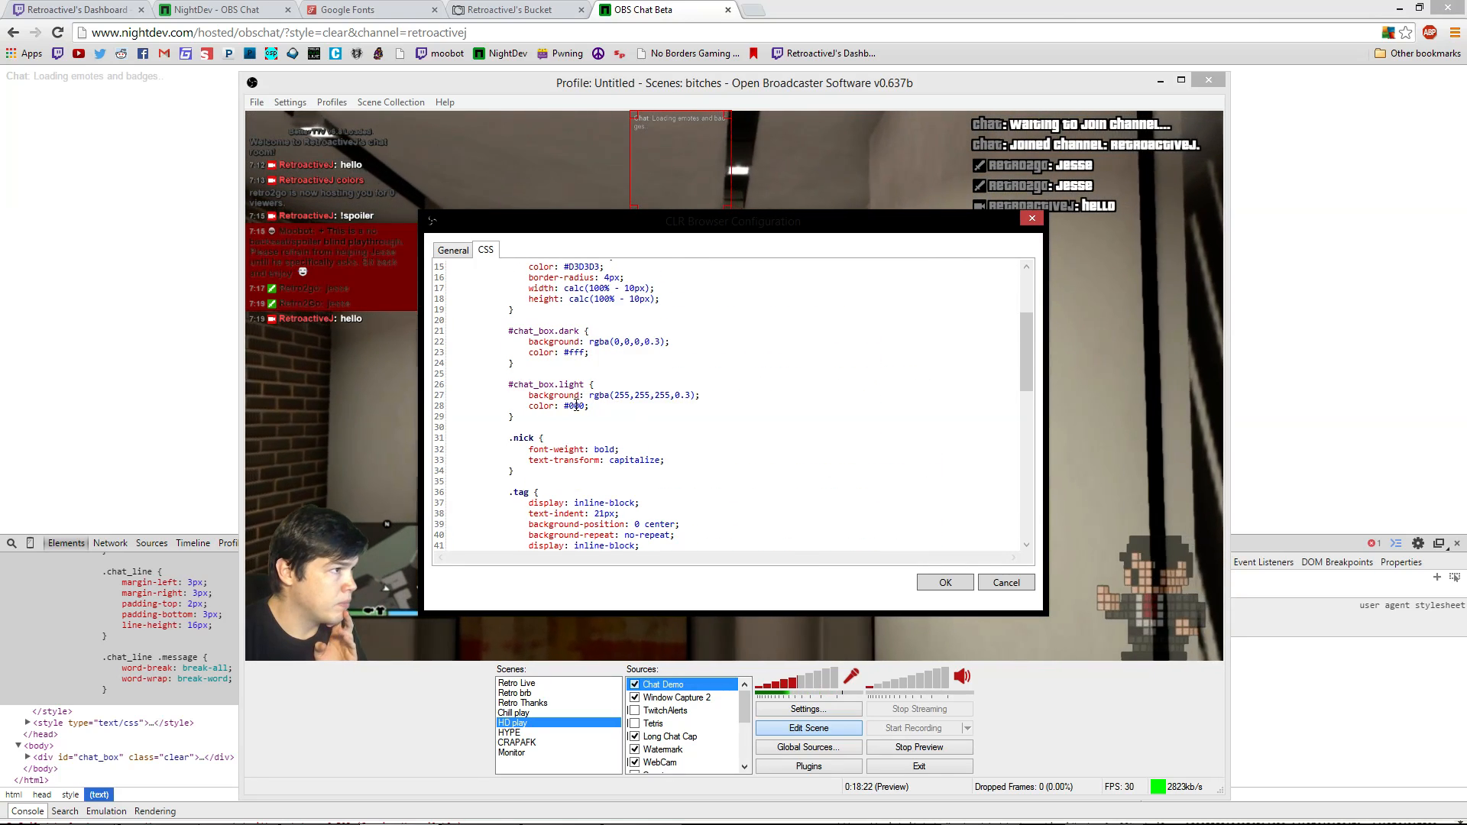
left_click_drag(621, 411, 510, 332)
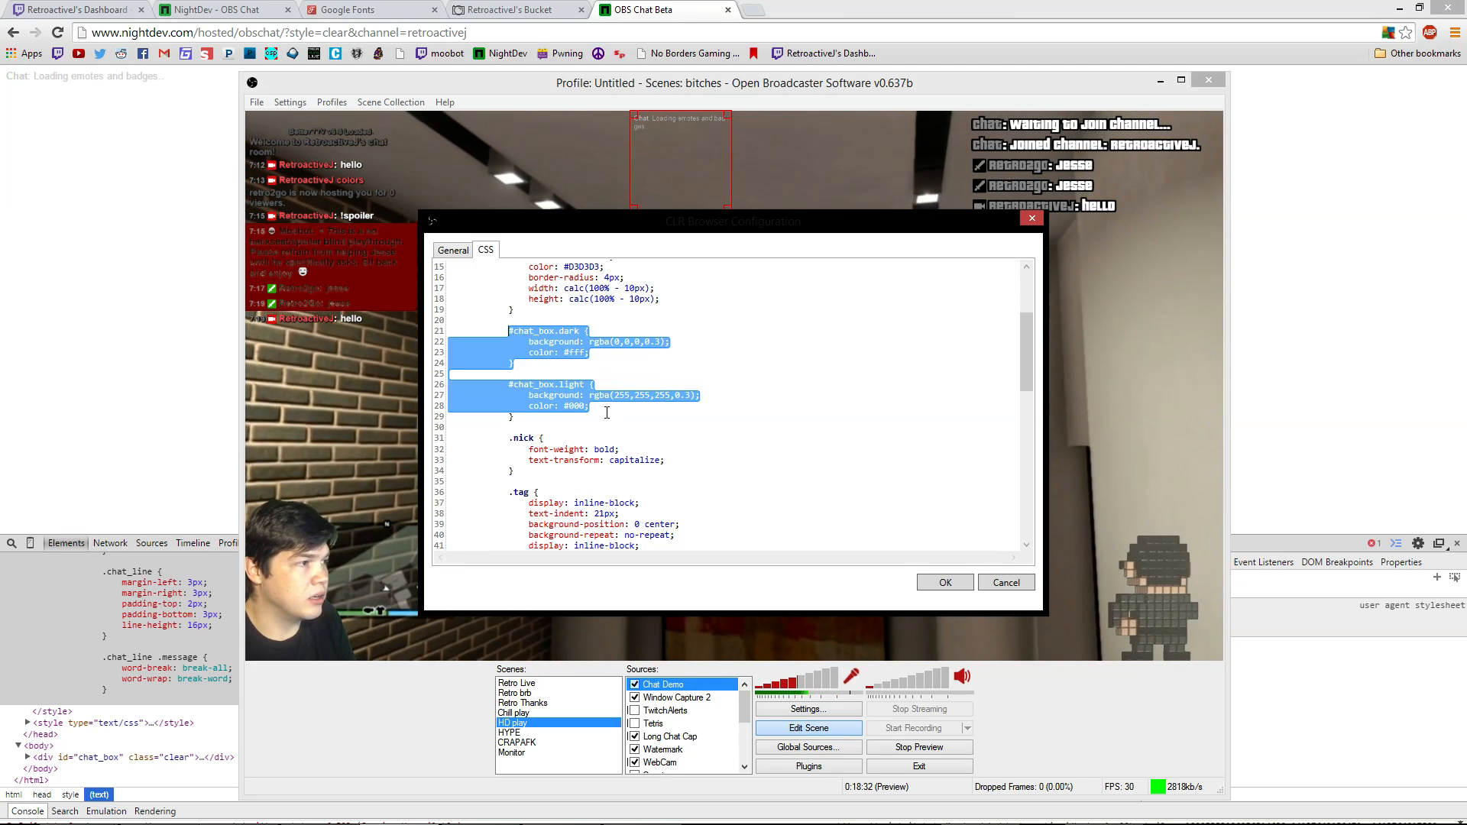
key("BackSpace")
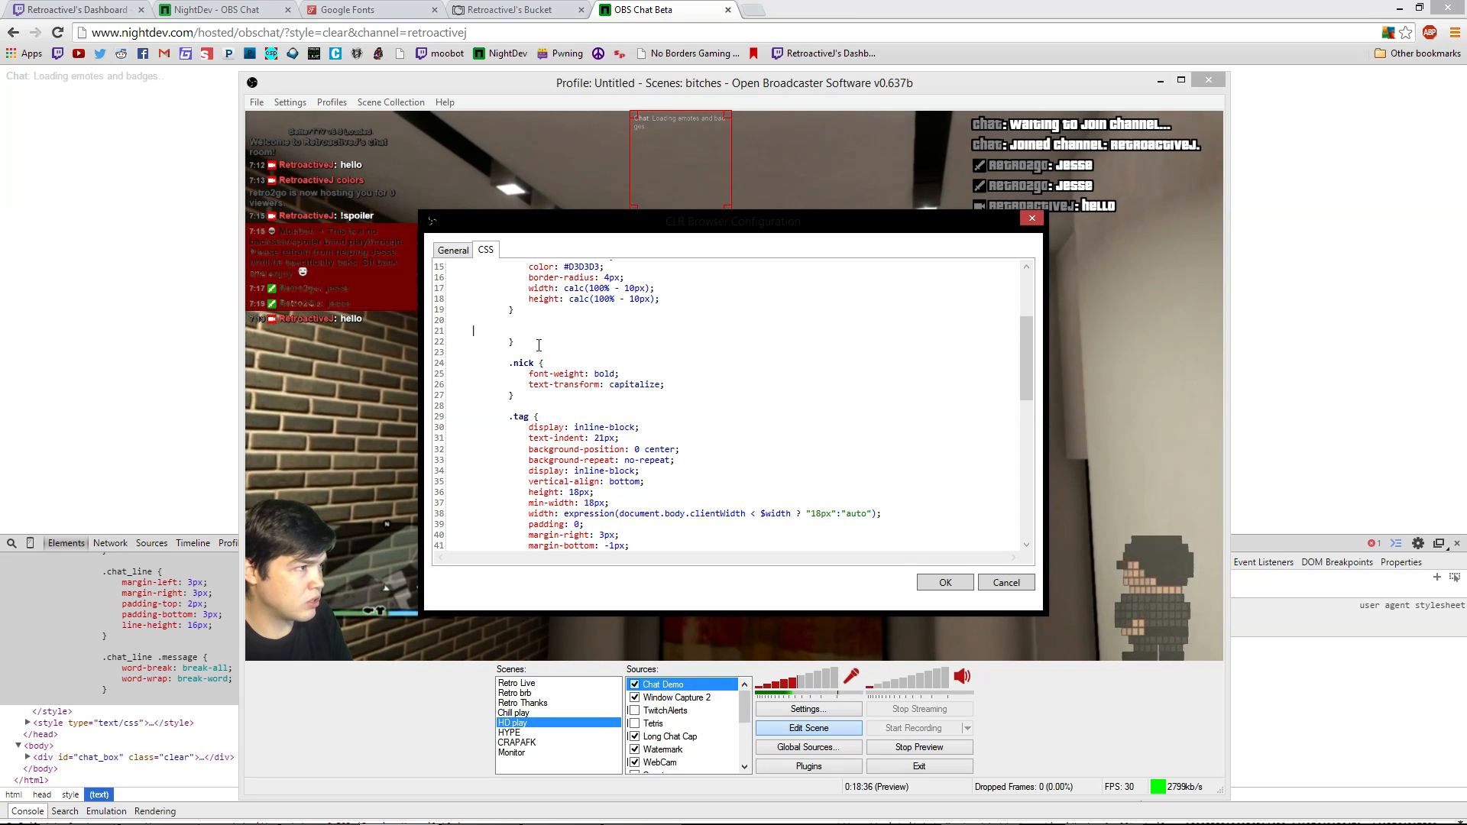
key("BackSpace")
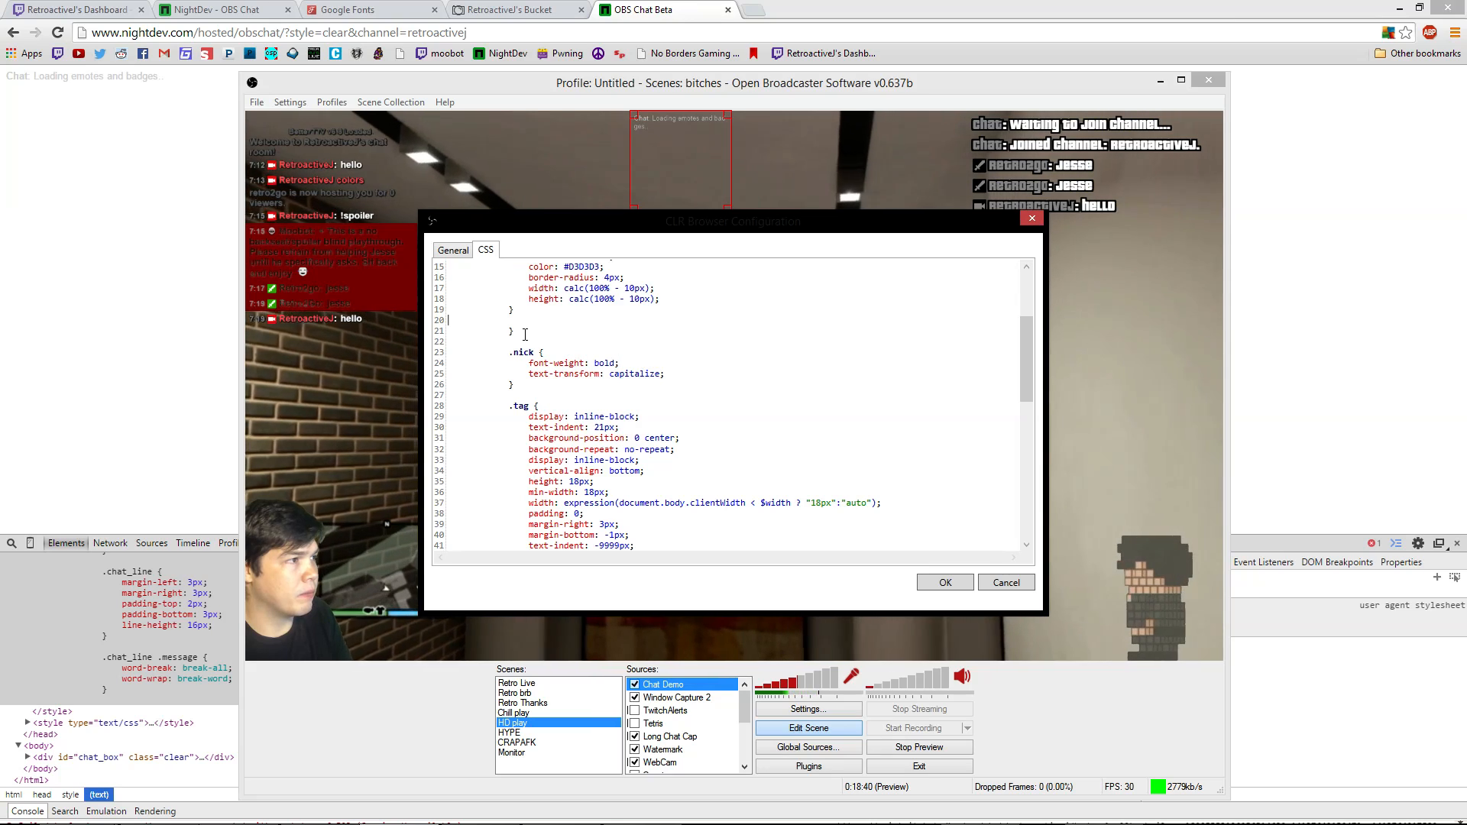
left_click_drag(513, 331, 467, 334)
key("BackSpace")
key("BackSpace")
key("BackSpace")
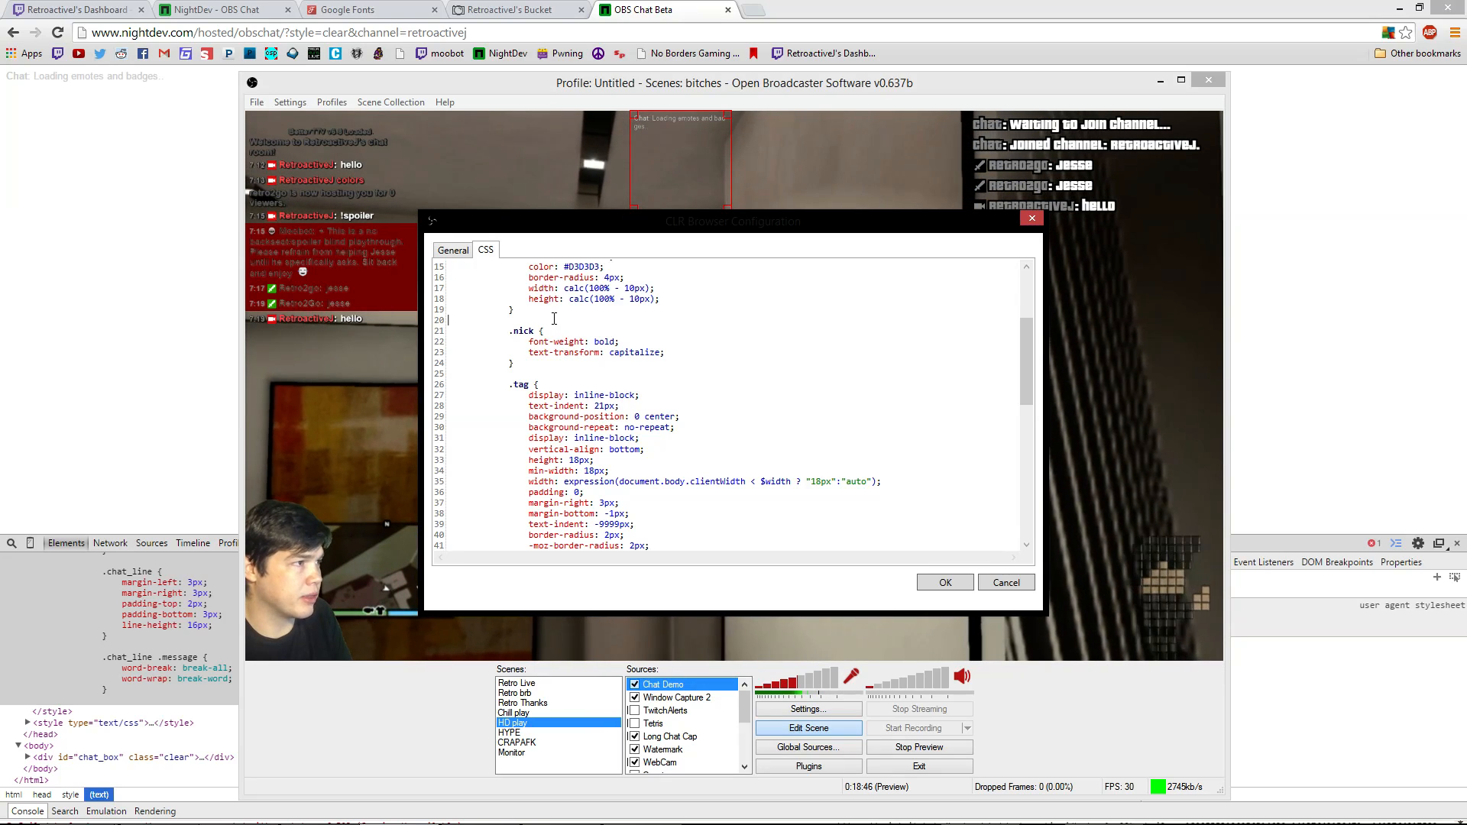
scroll(554, 318, "up", 5)
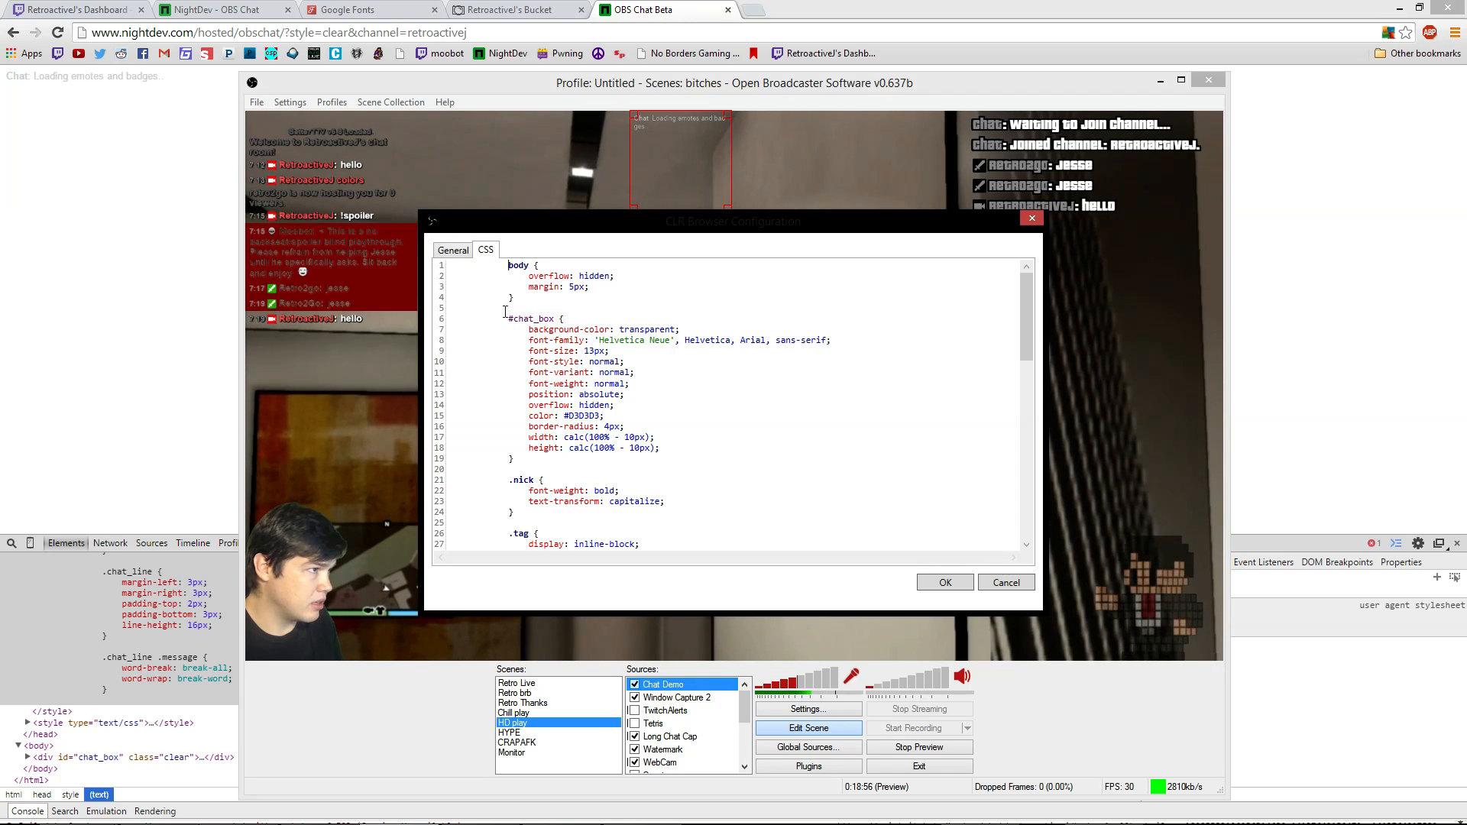
scroll(516, 519, "down", 10)
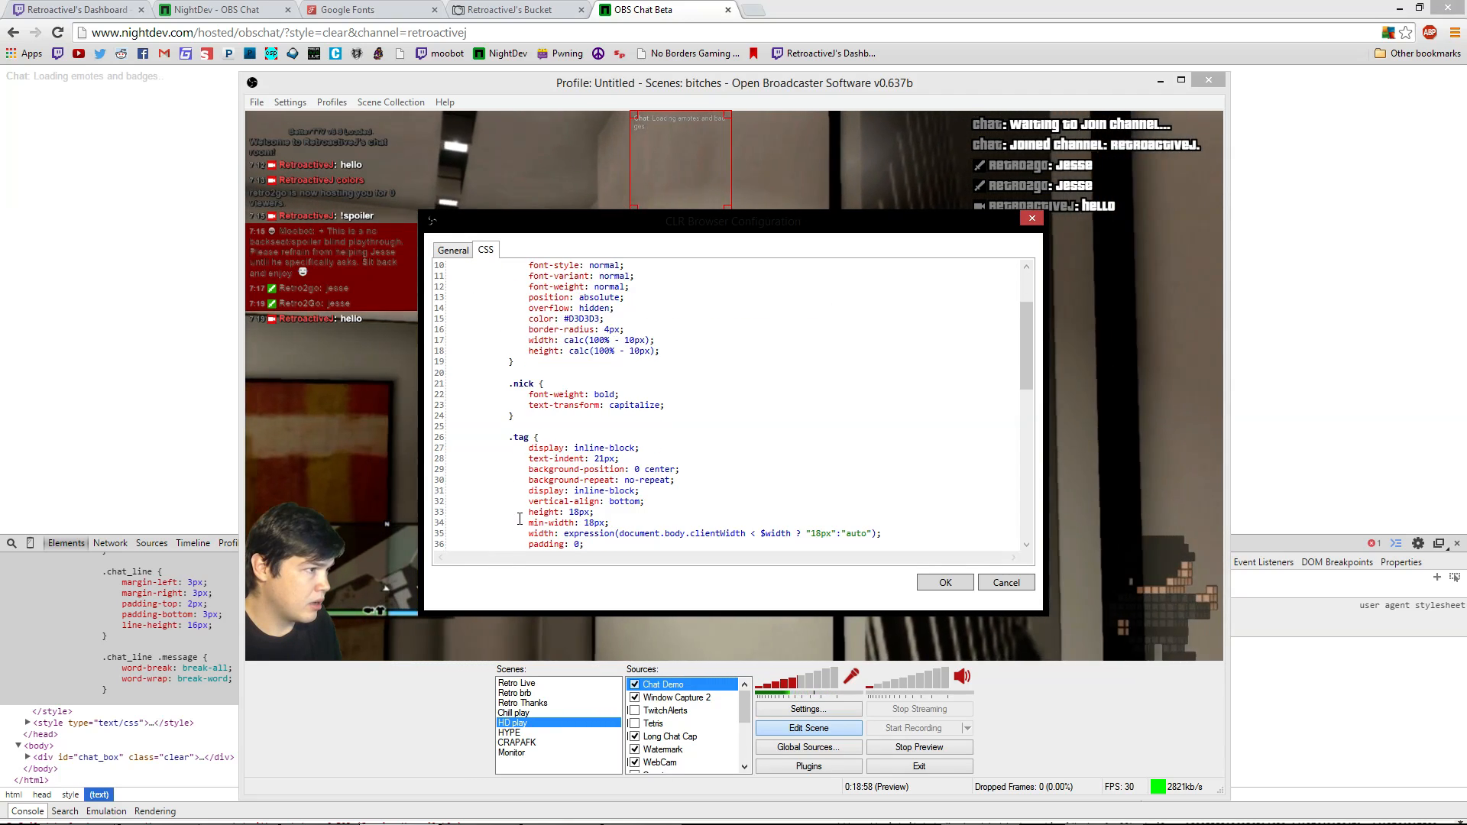
scroll(521, 500, "down", 8)
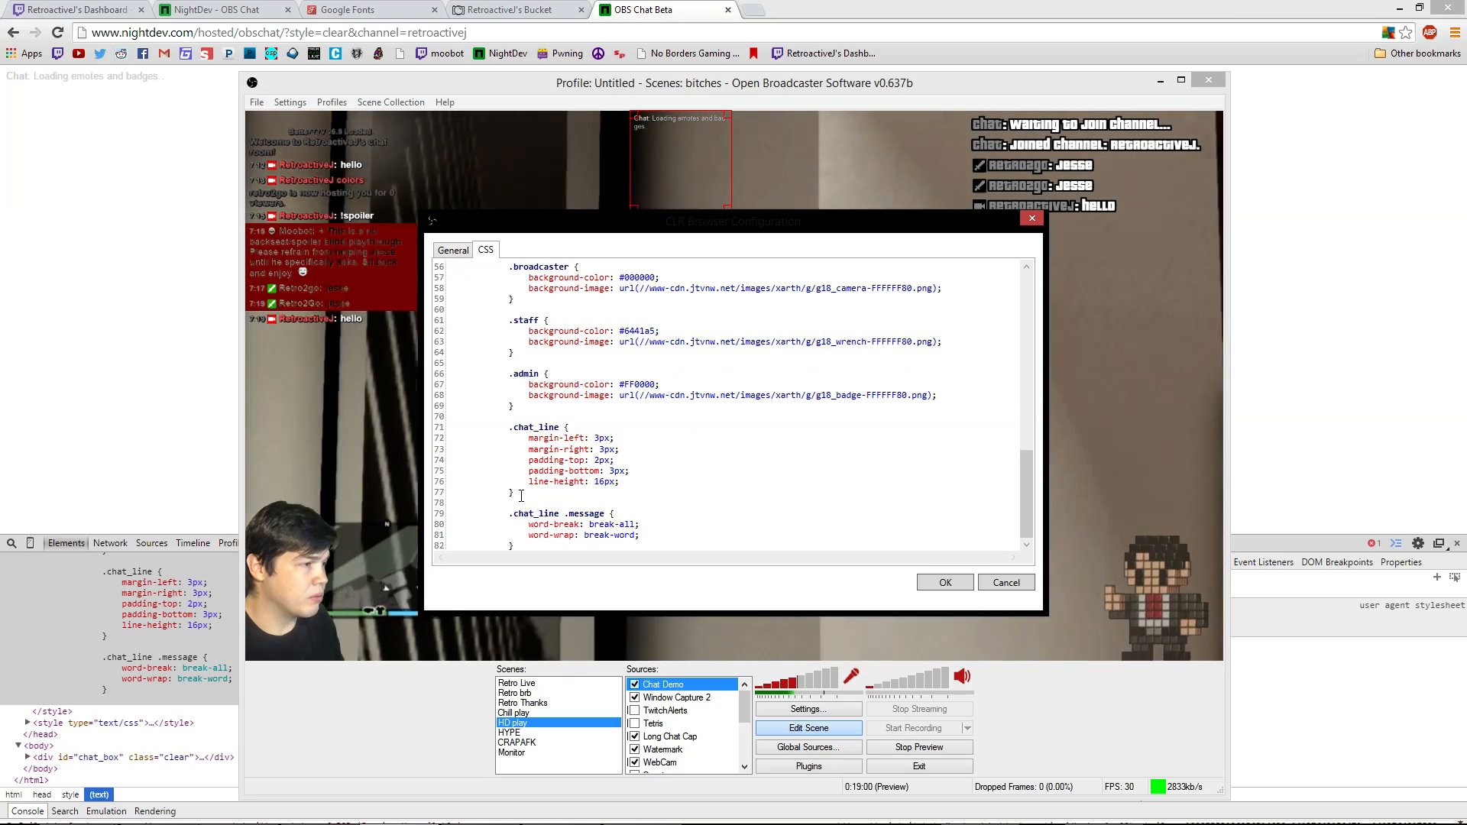
left_click_drag(530, 536, 450, 537)
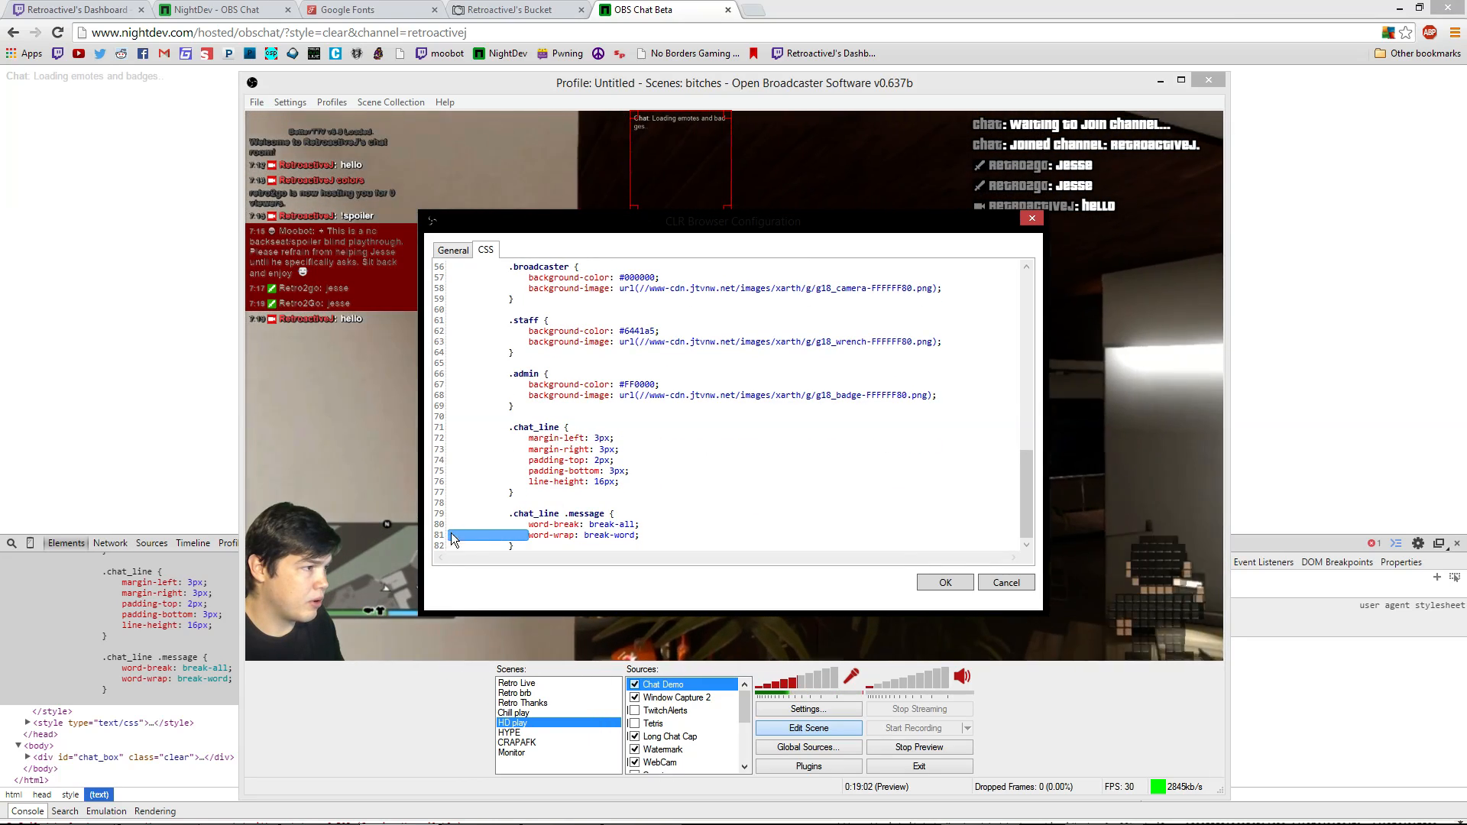
scroll(499, 489, "up", 18)
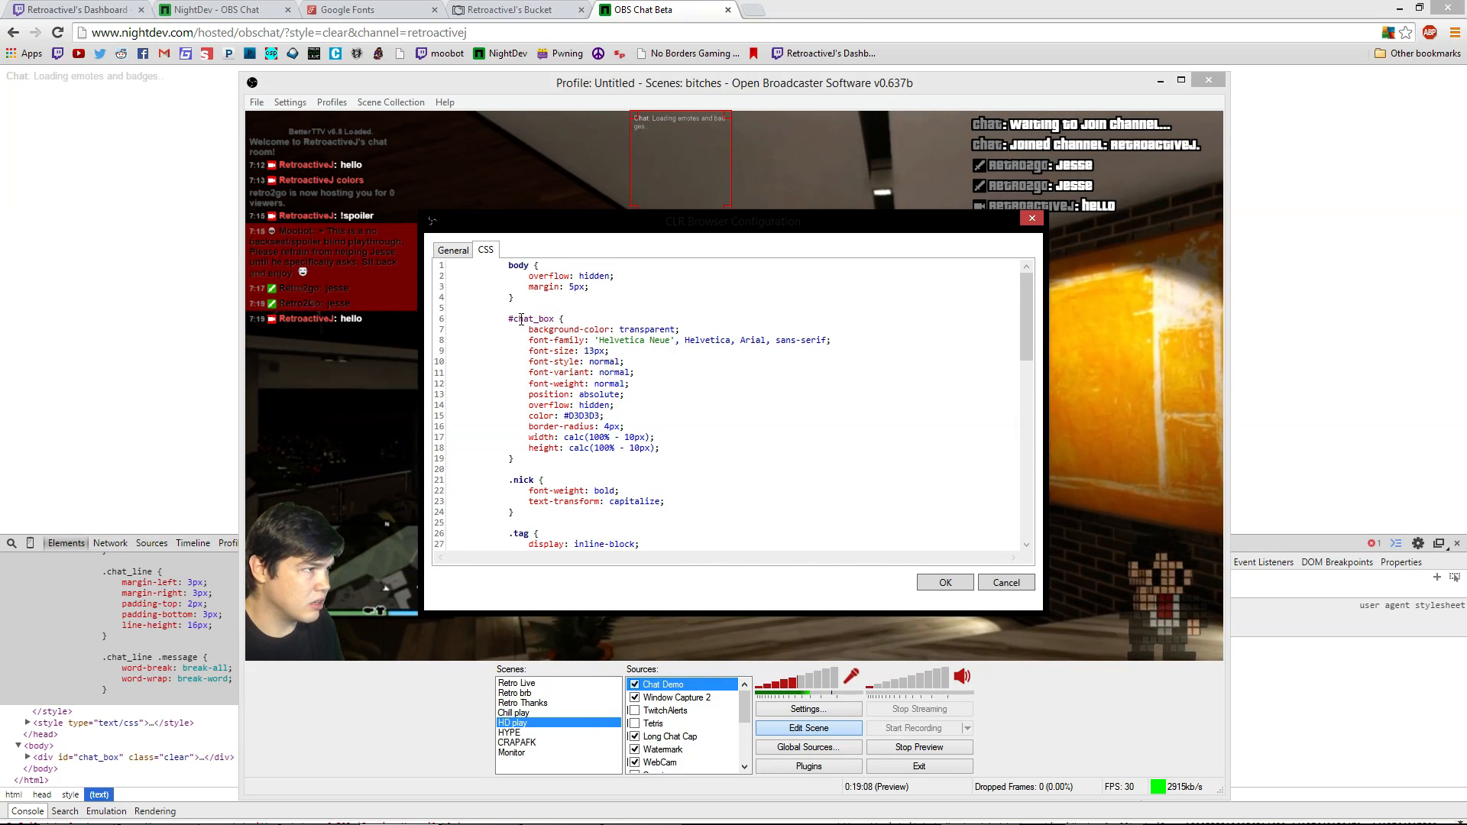
left_click_drag(512, 326, 582, 471)
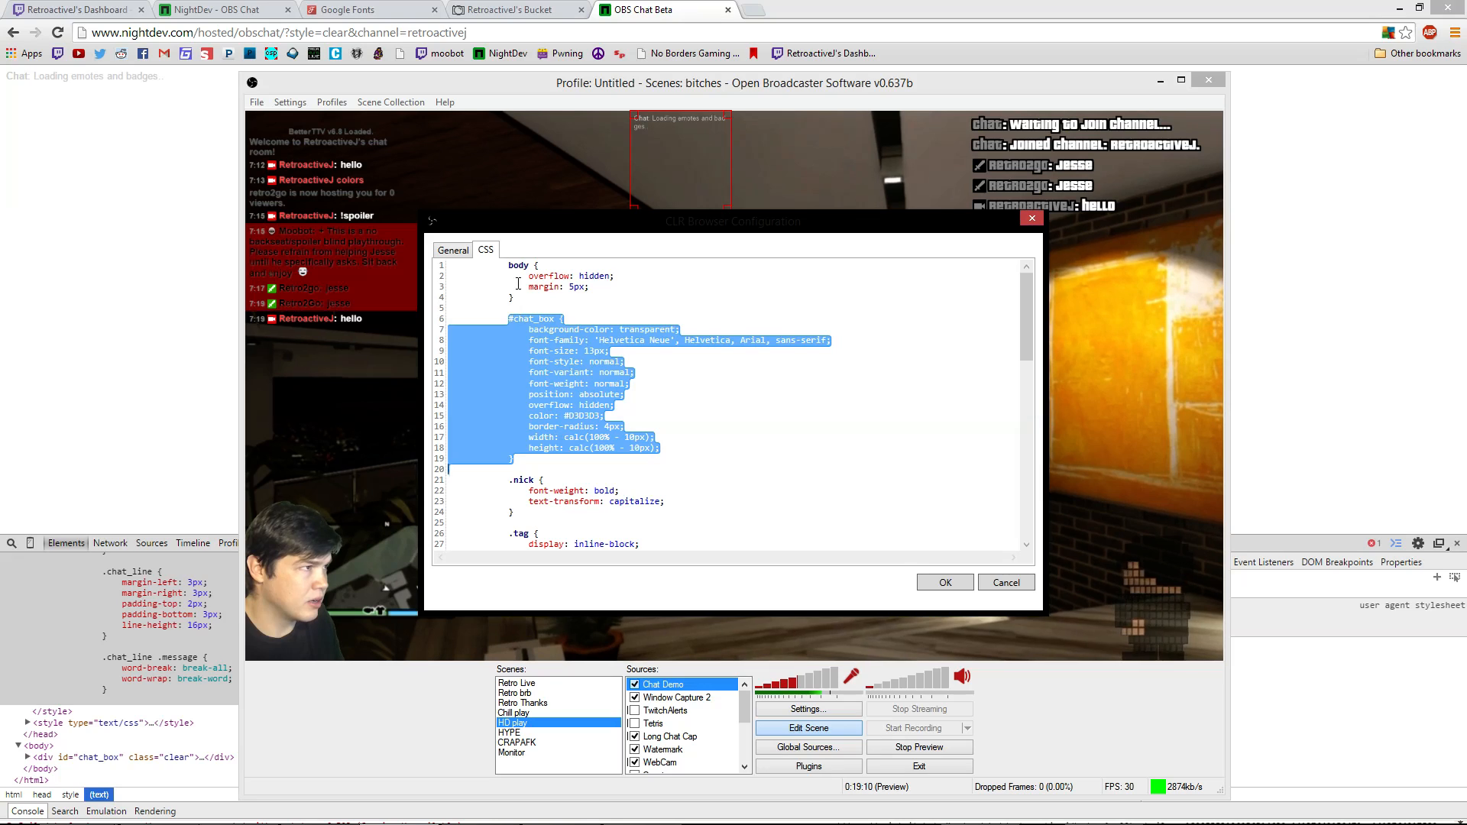
left_click_drag(501, 263, 513, 276)
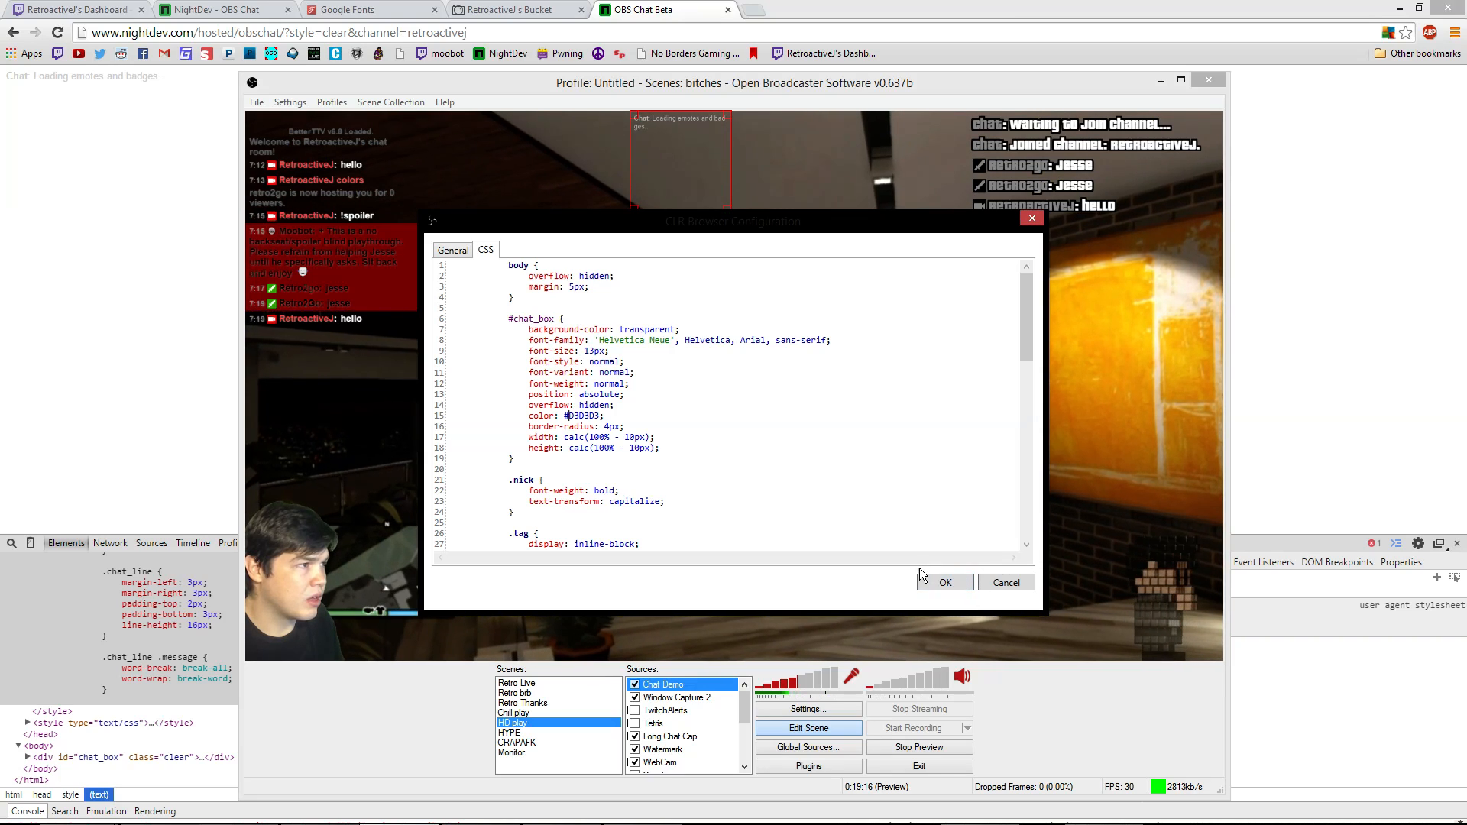
Delete the background-image declarations from the turbo, moderator, broadcaster, staff and admin badge rules
scroll(801, 464, "down", 15)
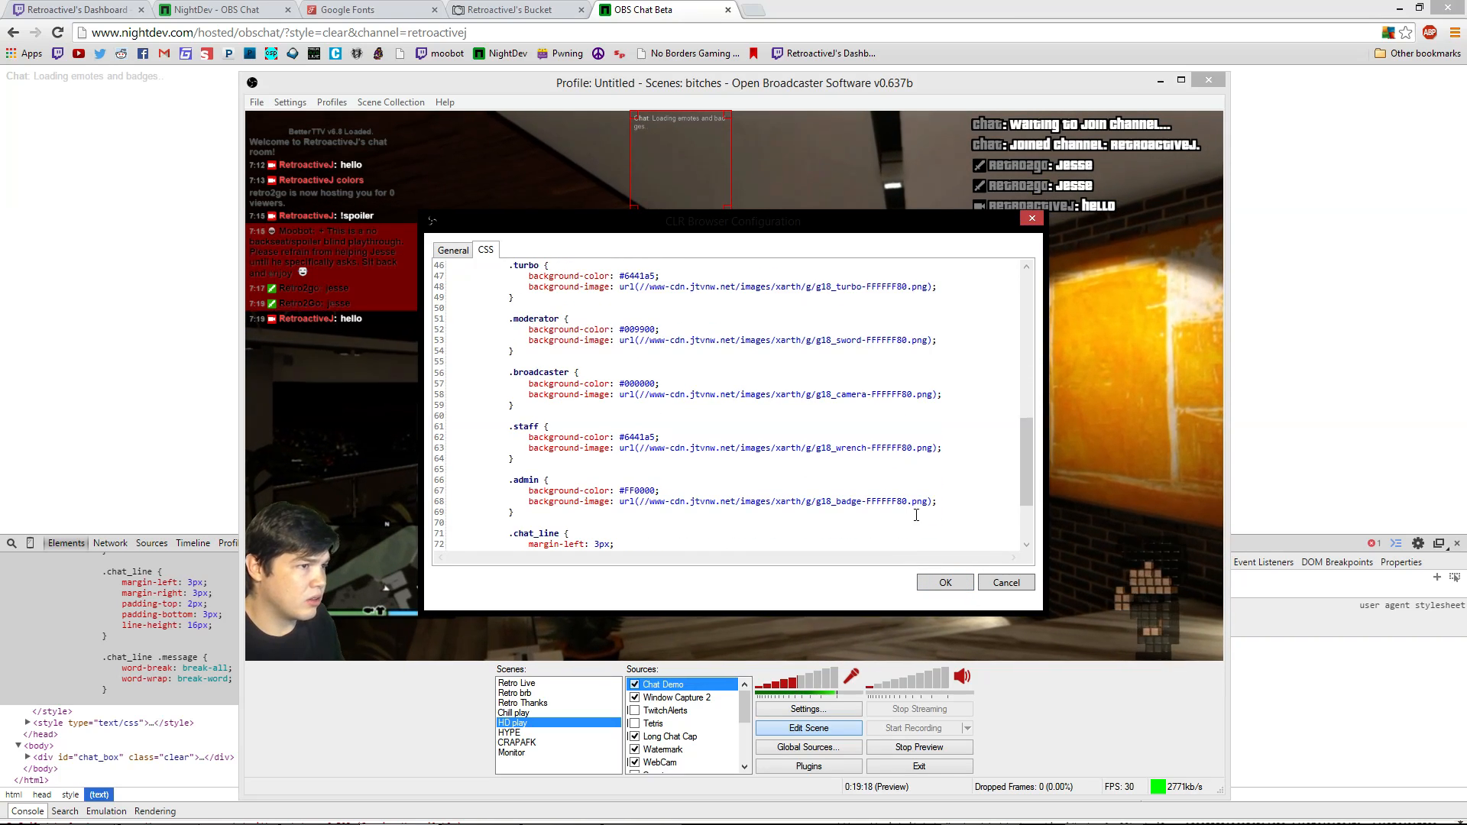
left_click_drag(936, 501, 530, 506)
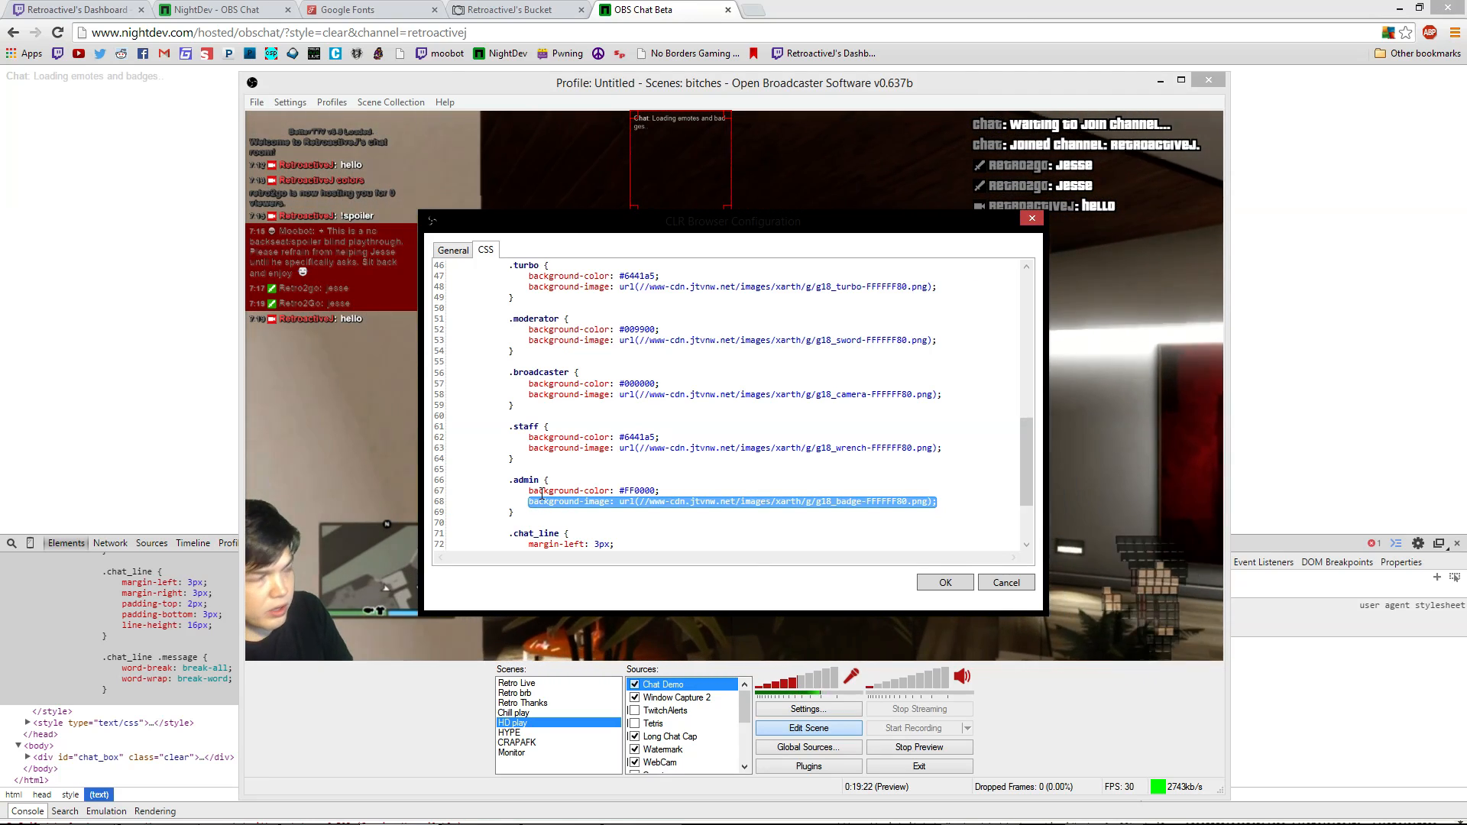
scroll(502, 352, "up", 3)
scroll(502, 352, "up", 1)
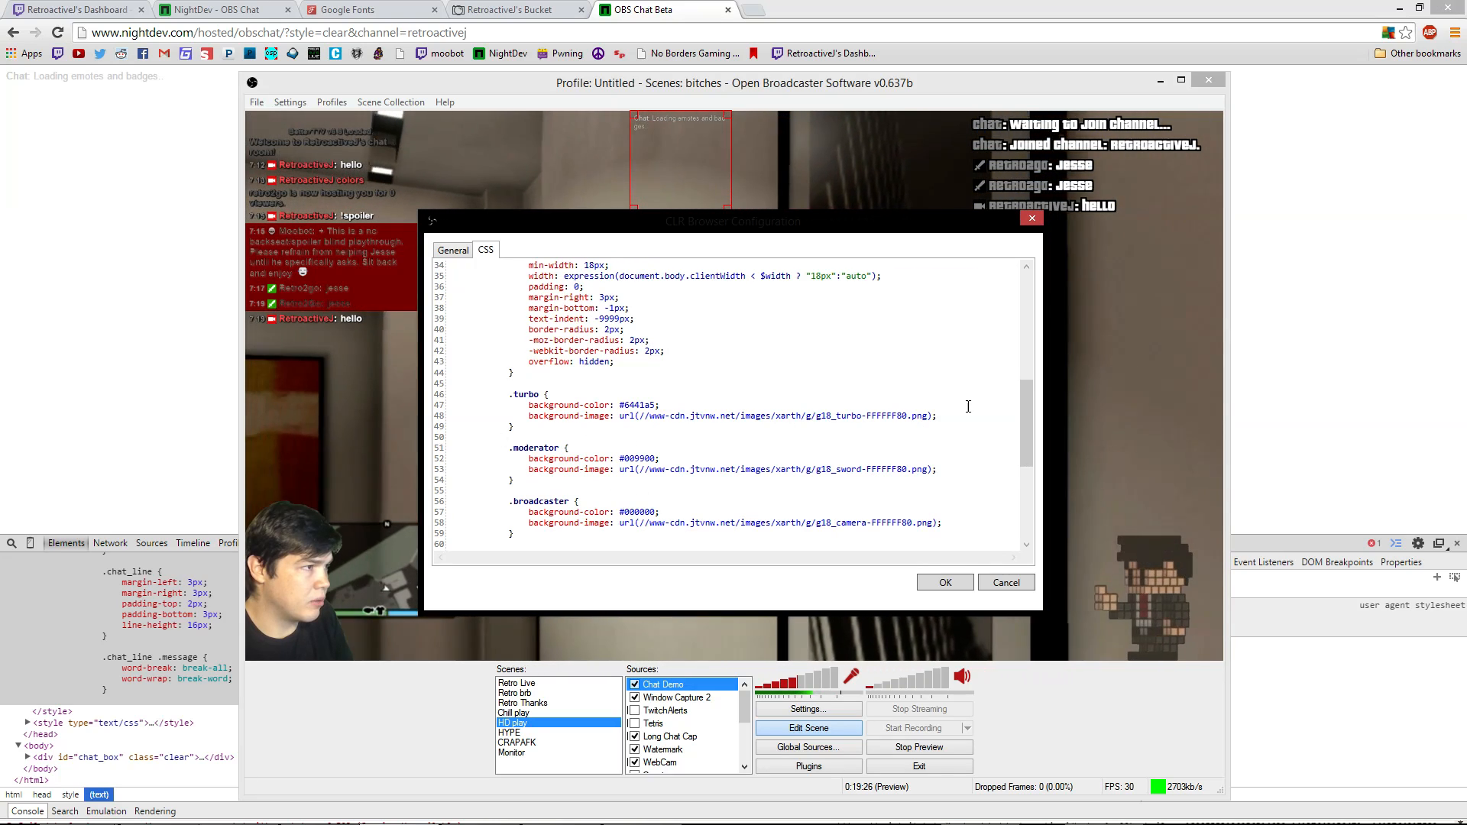
left_click_drag(962, 416, 528, 416)
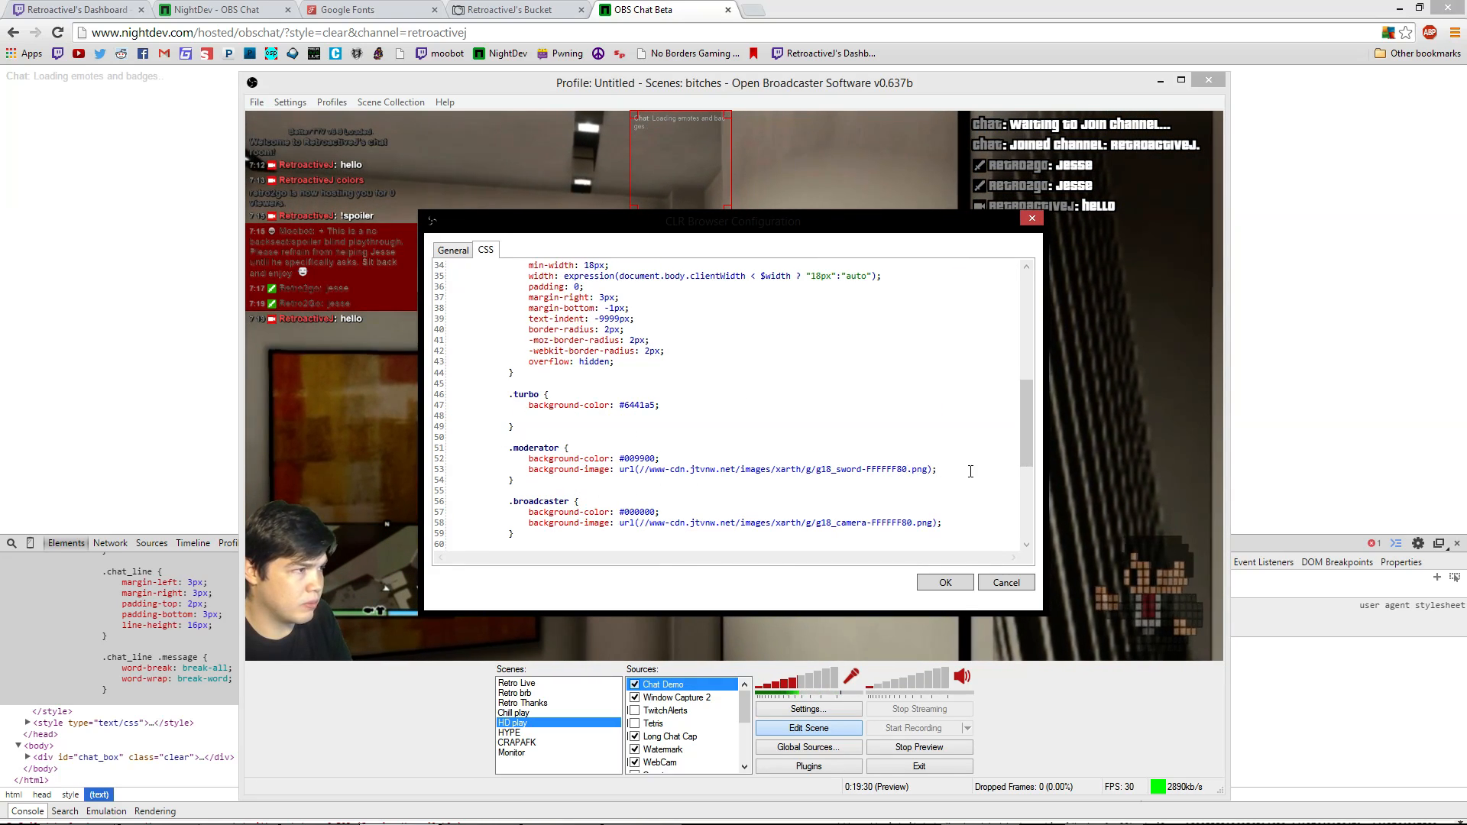
left_click_drag(948, 468, 540, 445)
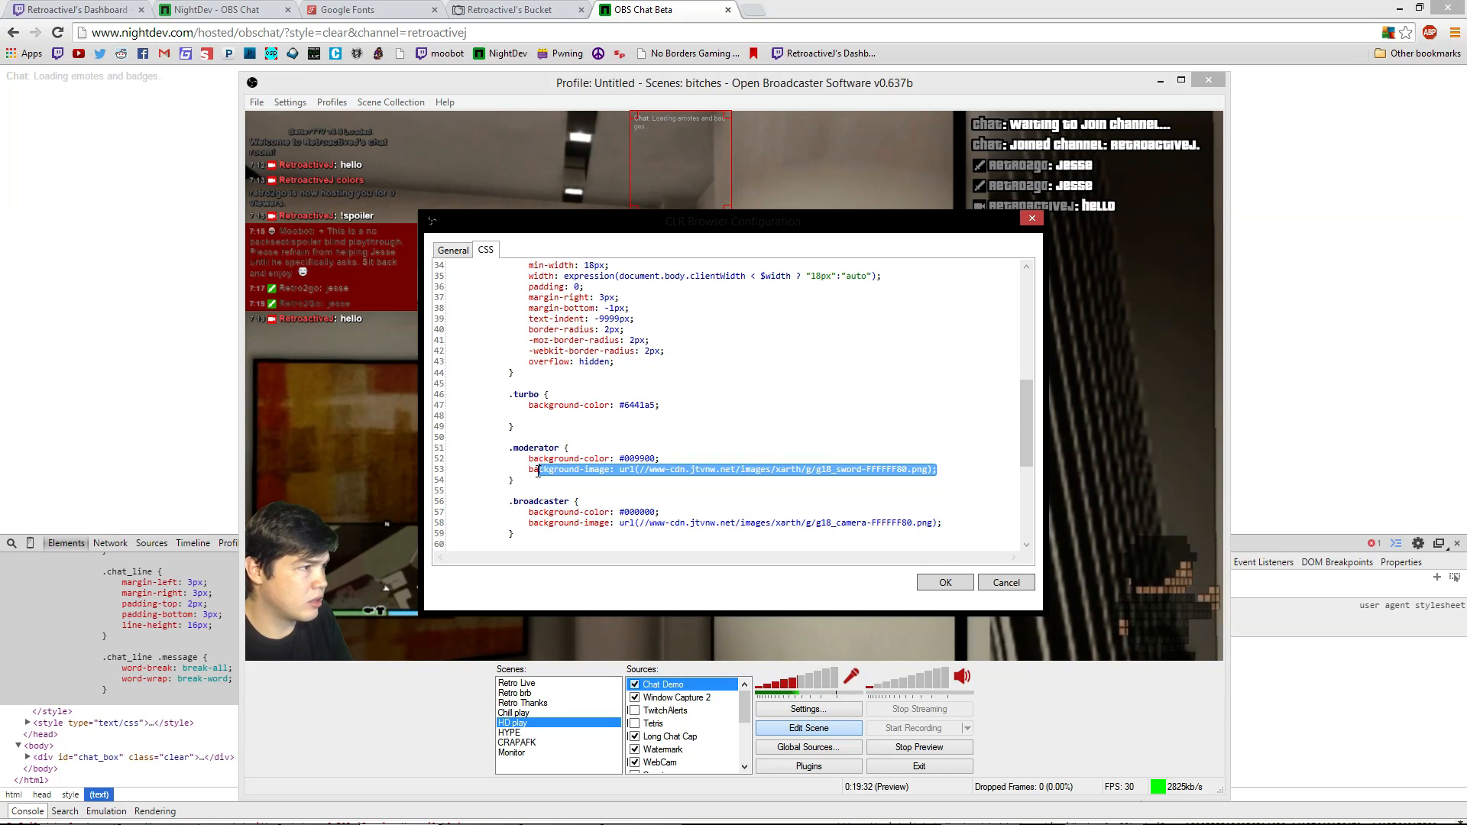
key("BackSpace")
scroll(789, 525, "down", 2)
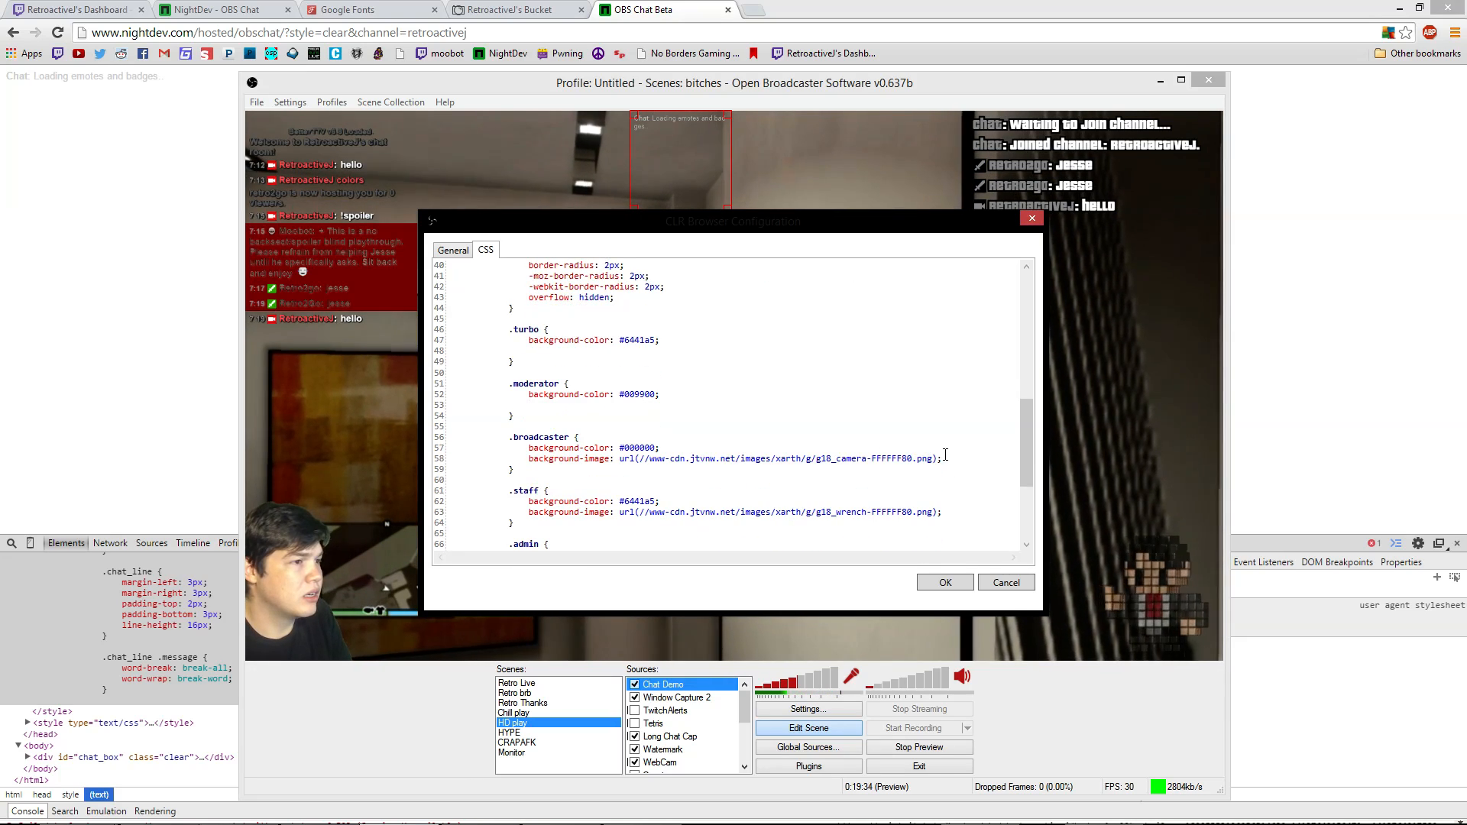
left_click_drag(699, 448, 546, 460)
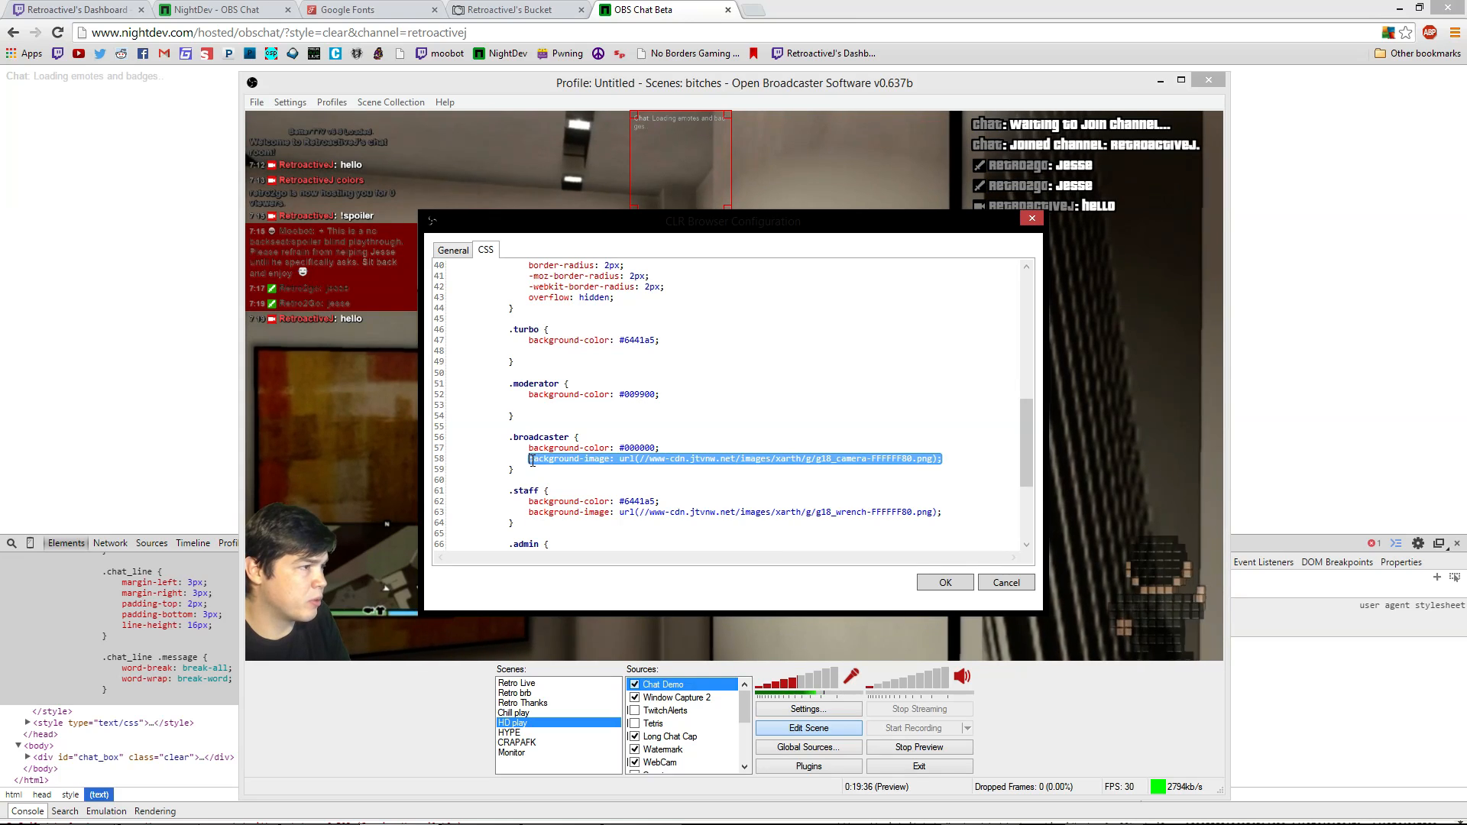
key("BackSpace")
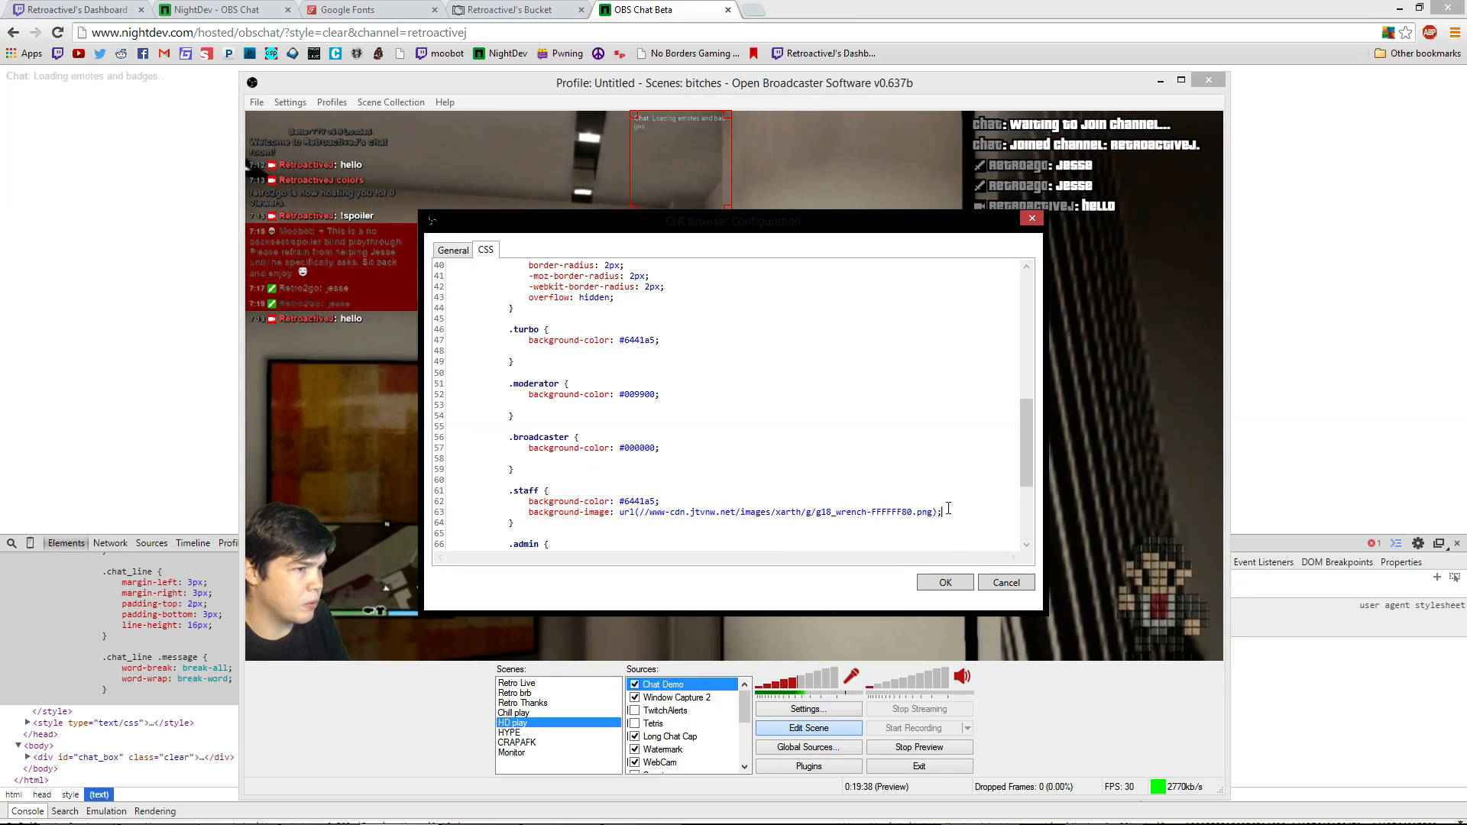
left_click_drag(537, 522, 525, 514)
left_click_drag(533, 512, 529, 513)
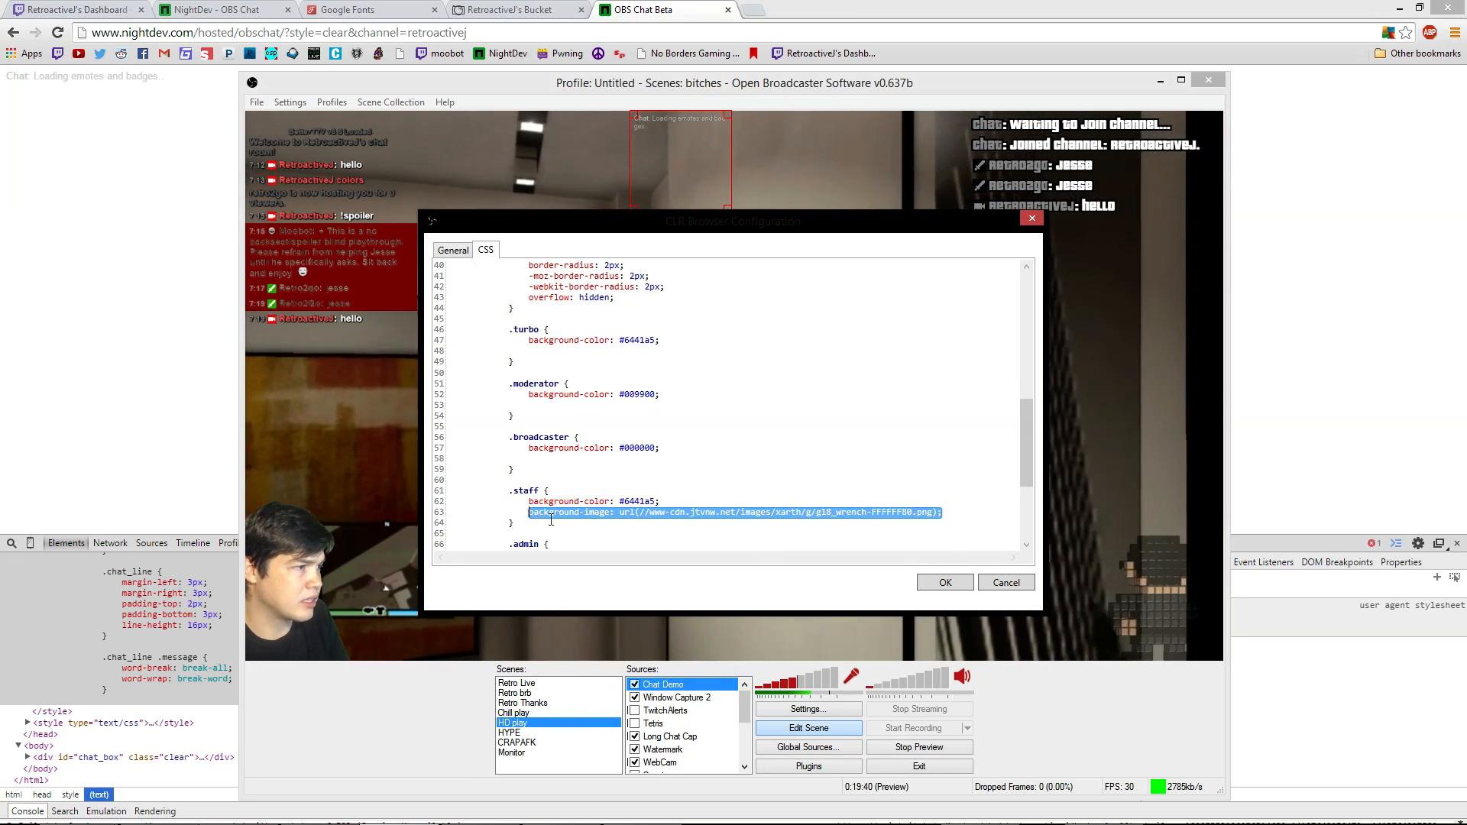
key("BackSpace")
scroll(714, 542, "down", 4)
left_click(943, 437)
left_click_drag(943, 438, 528, 438)
key("BackSpace")
Remove the leftover blank lines from the admin, staff, broadcaster, moderator and turbo rules
scroll(692, 512, "up", 1)
scroll(692, 510, "up", 1)
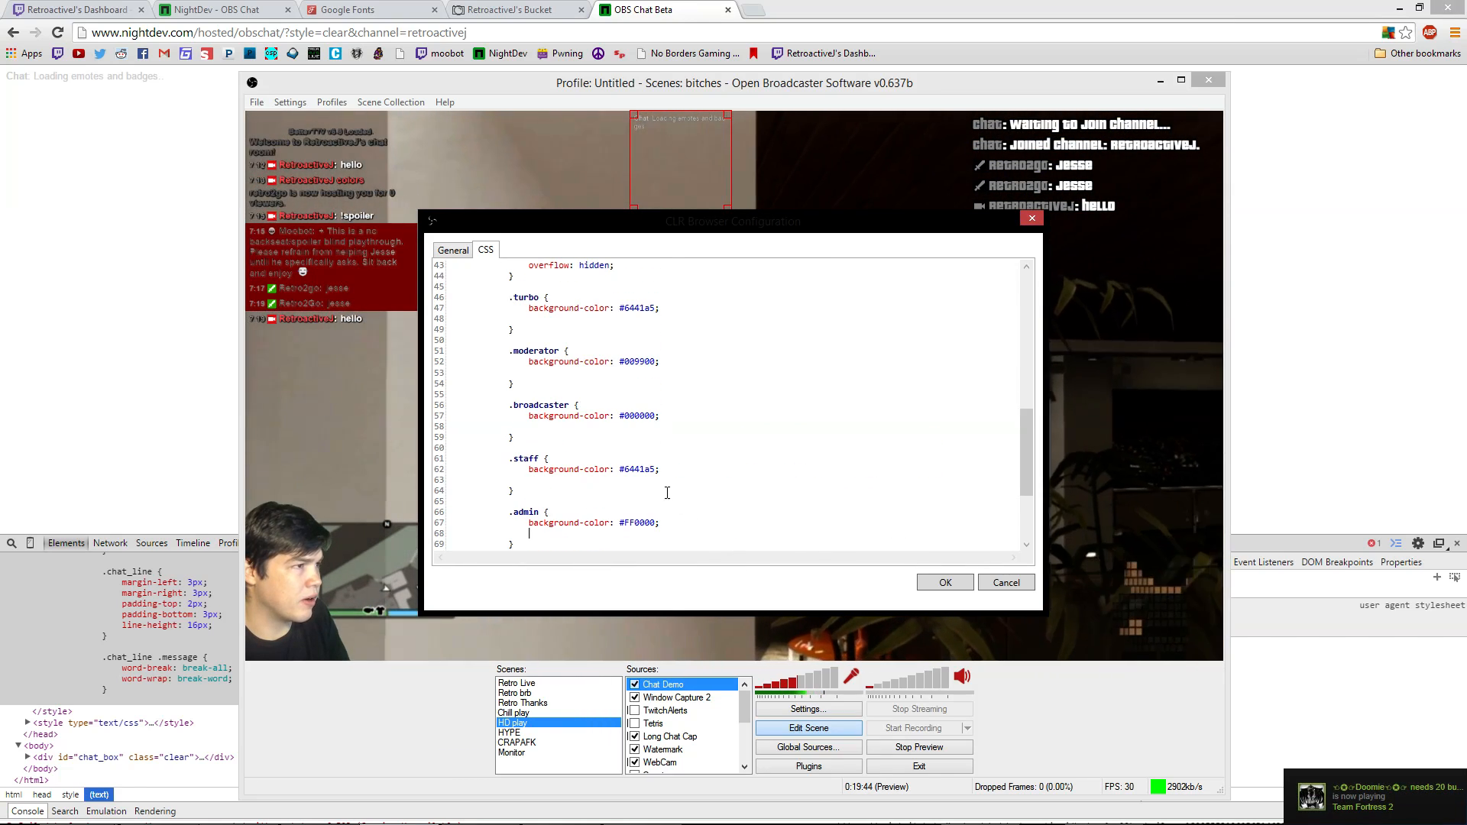
scroll(691, 501, "down", 1)
scroll(690, 496, "down", 2)
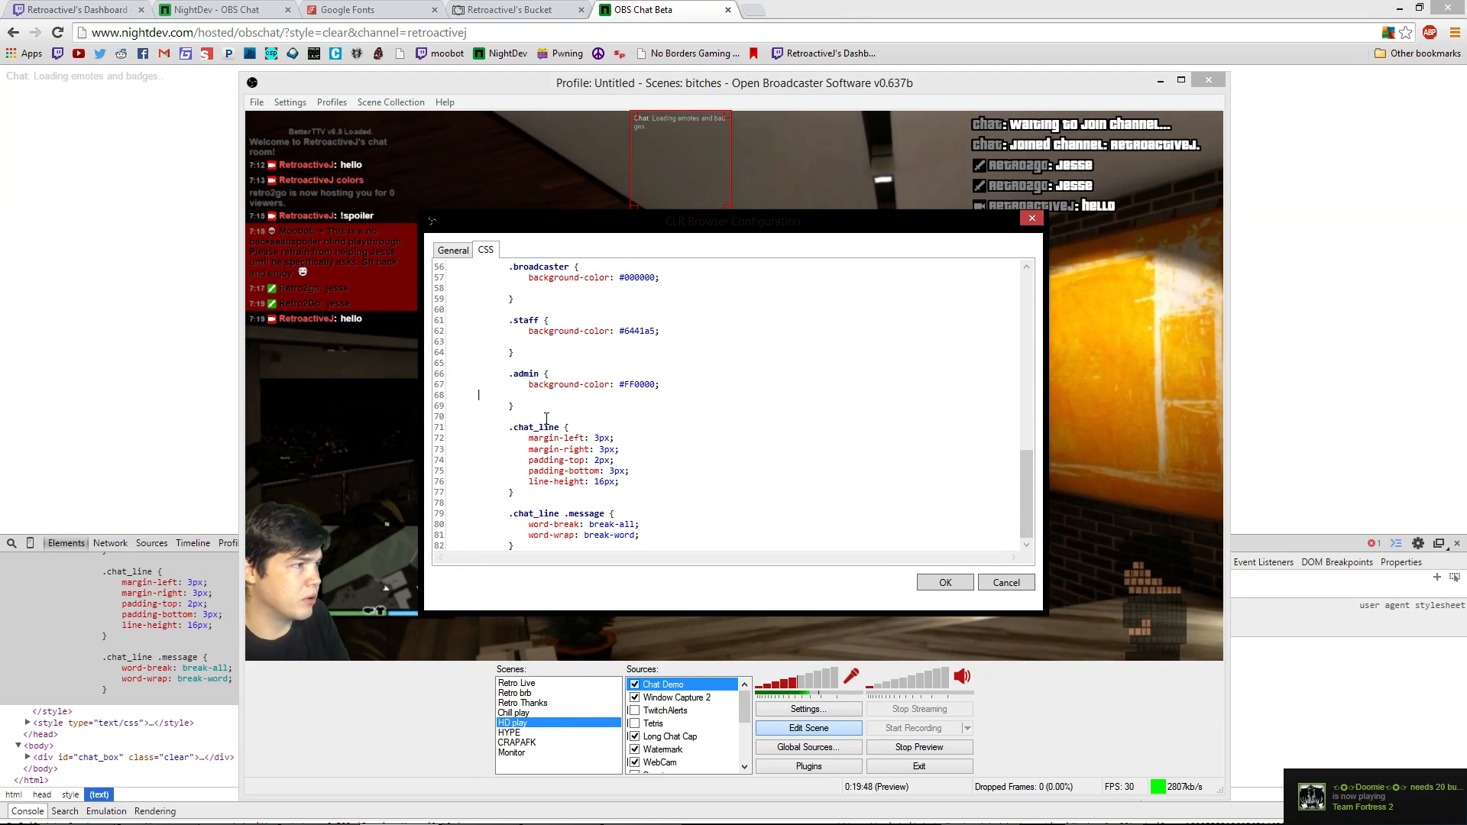
key("BackSpace")
key("BackSpace")
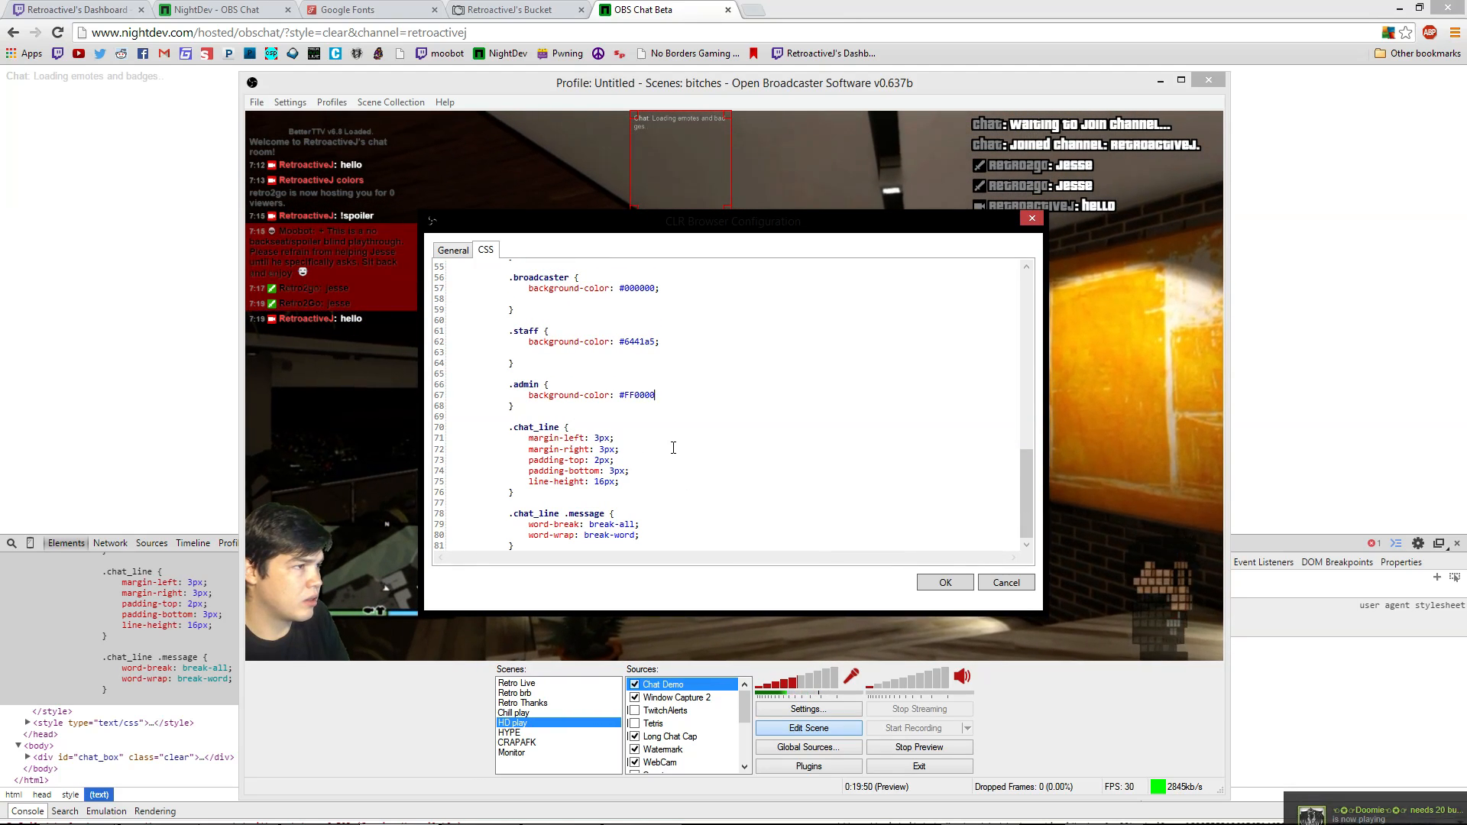
scroll(689, 438, "up", 3)
left_click_drag(530, 448, 440, 450)
key("BackSpace")
key("BackSpace")
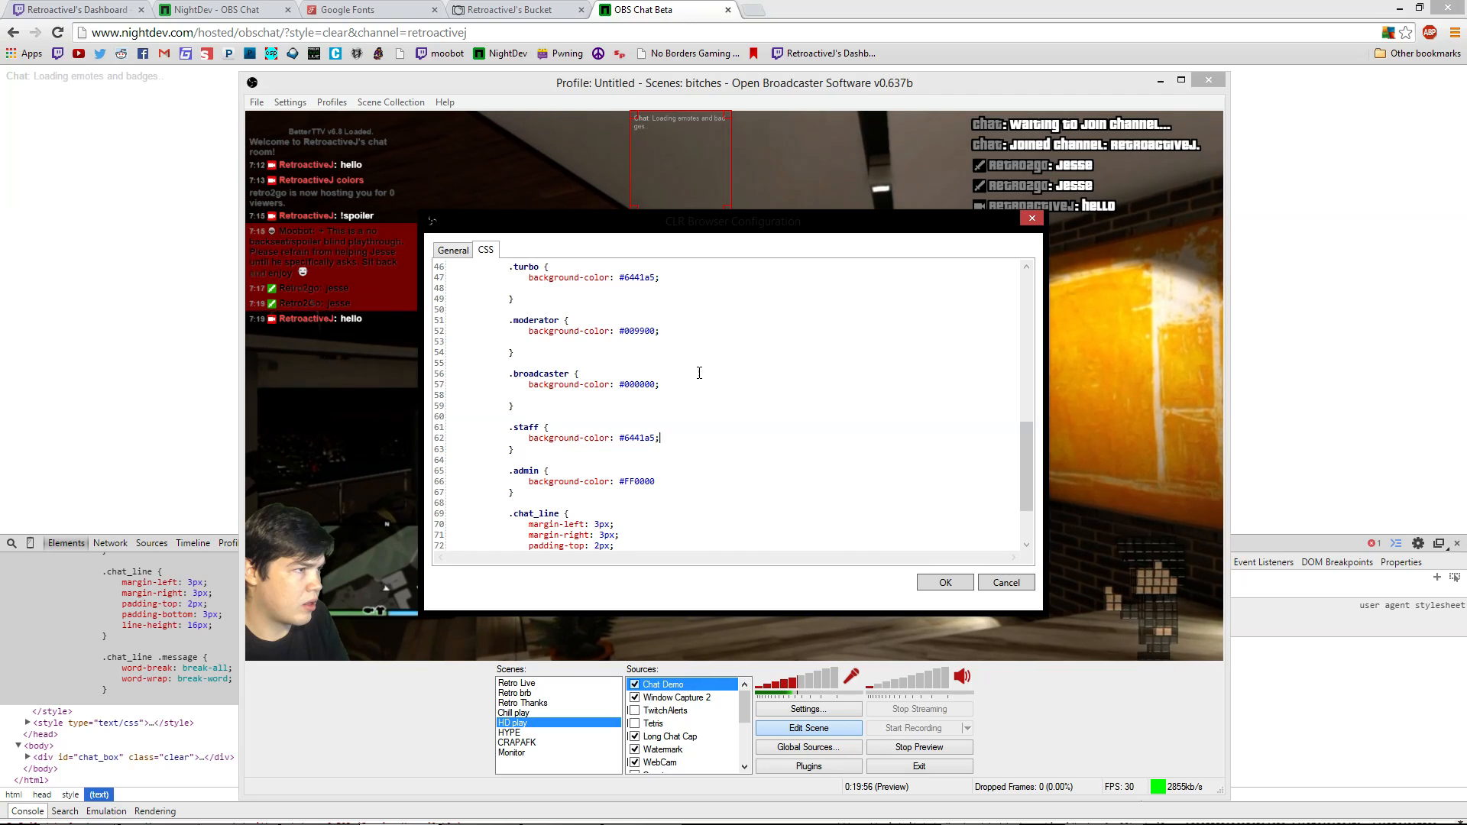
left_click(753, 398)
key("BackSpace")
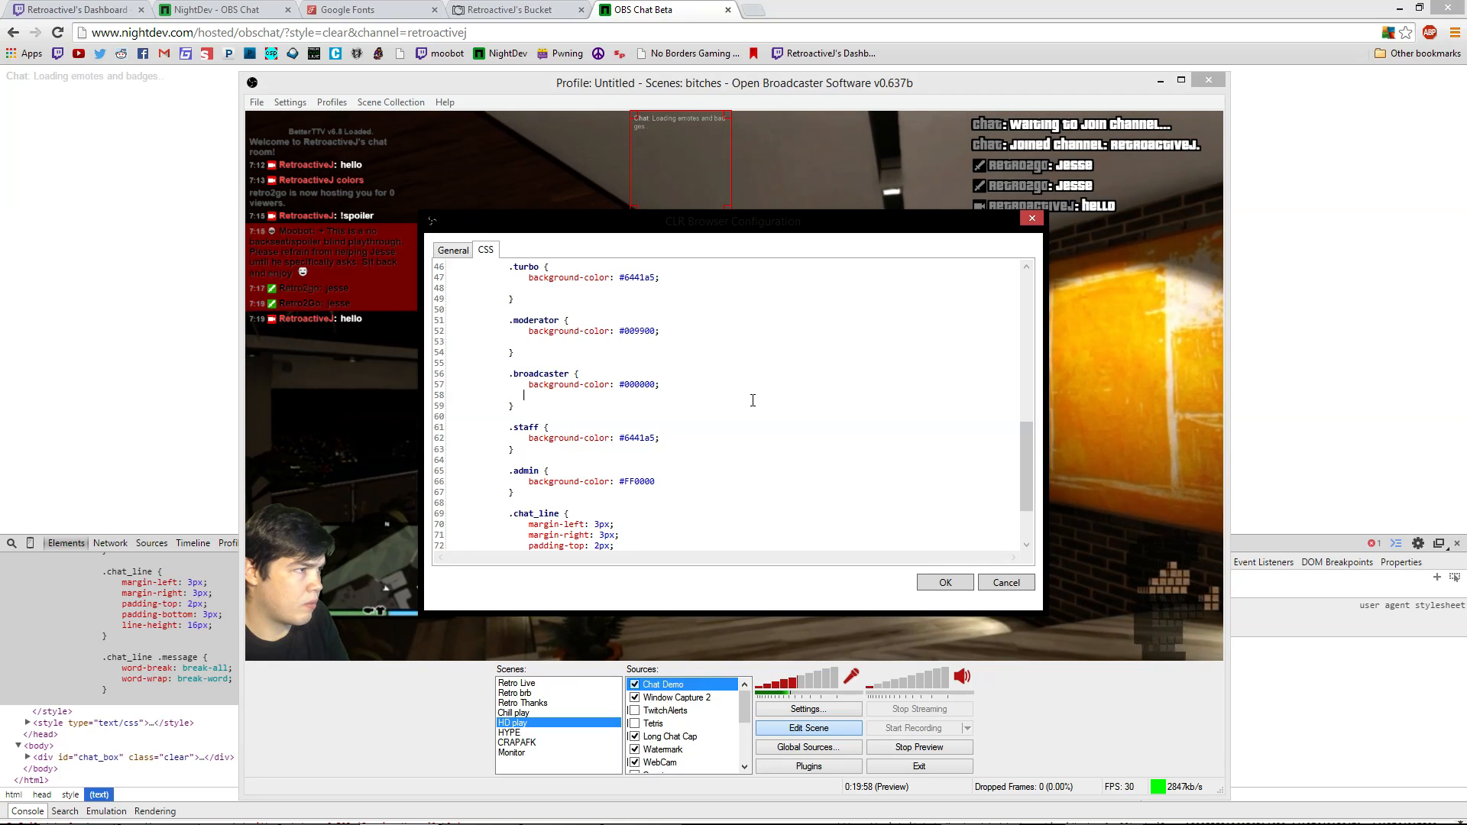
left_click(612, 344)
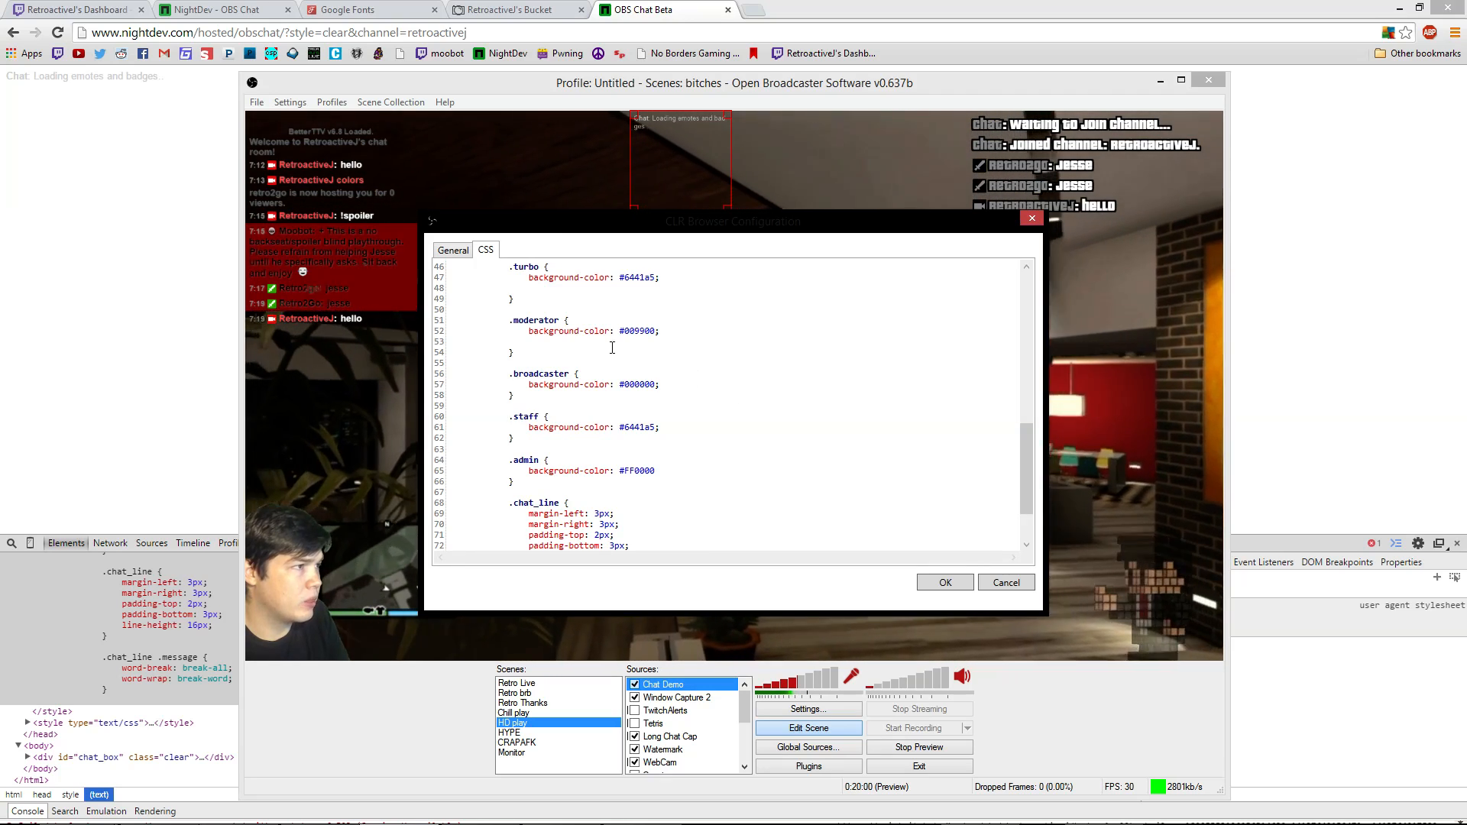
key("BackSpace")
key("BackSpace")
key("BackSpace")
key("BackSpace")
key("BackSpace")
key("BackSpace")
key("BackSpace")
key("BackSpace")
key("BackSpace")
key("BackSpace")
key("BackSpace")
key("BackSpace")
key("BackSpace")
key("BackSpace")
key("BackSpace")
key("BackSpace")
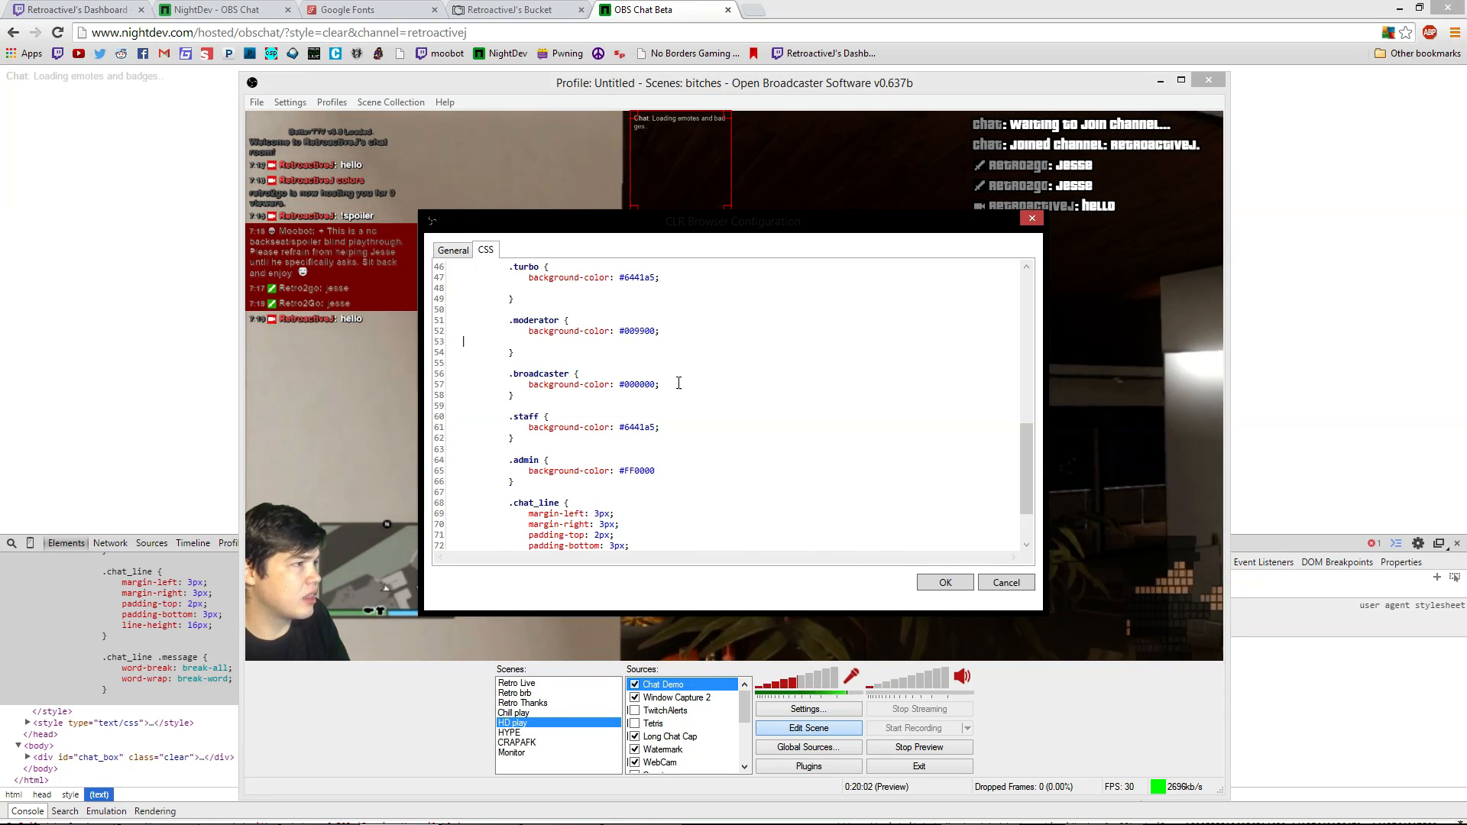
left_click(672, 287)
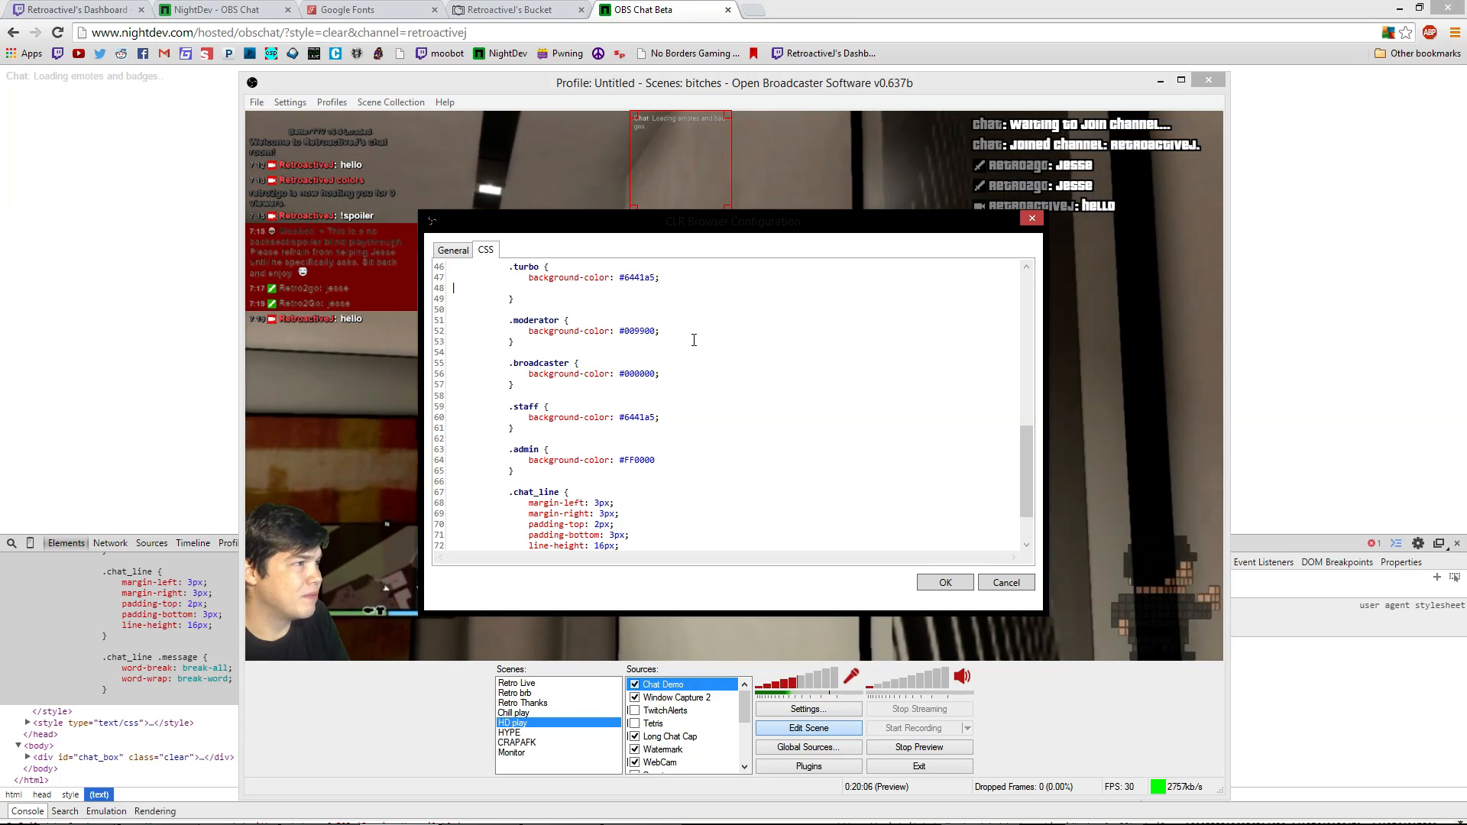
key("BackSpace")
Close the Chat Demo configuration dialog without applying the CSS changes
scroll(694, 341, "down", 1)
scroll(694, 341, "down", 1)
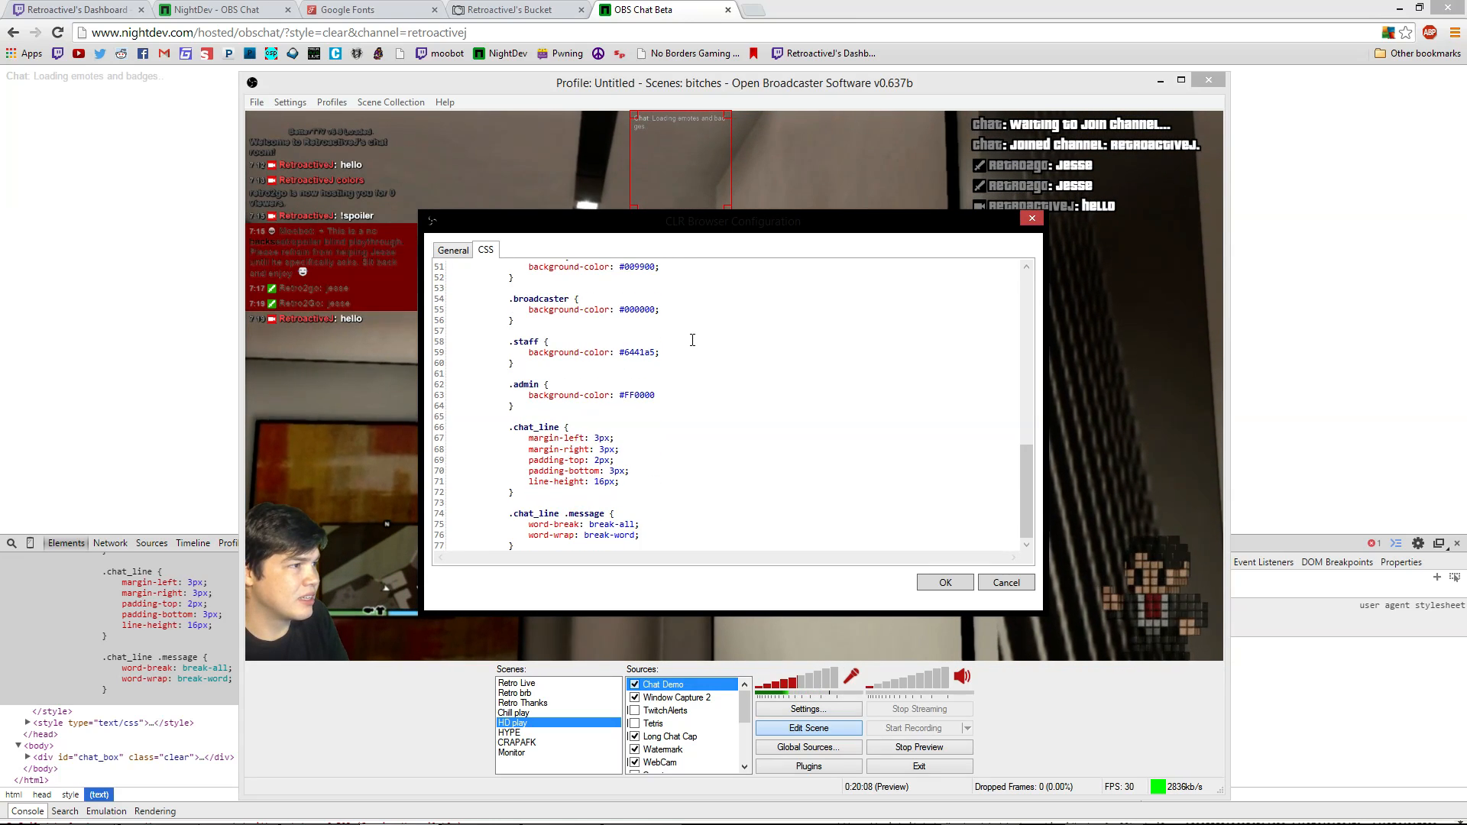
scroll(583, 452, "up", 2)
scroll(587, 450, "down", 2)
scroll(587, 451, "up", 17)
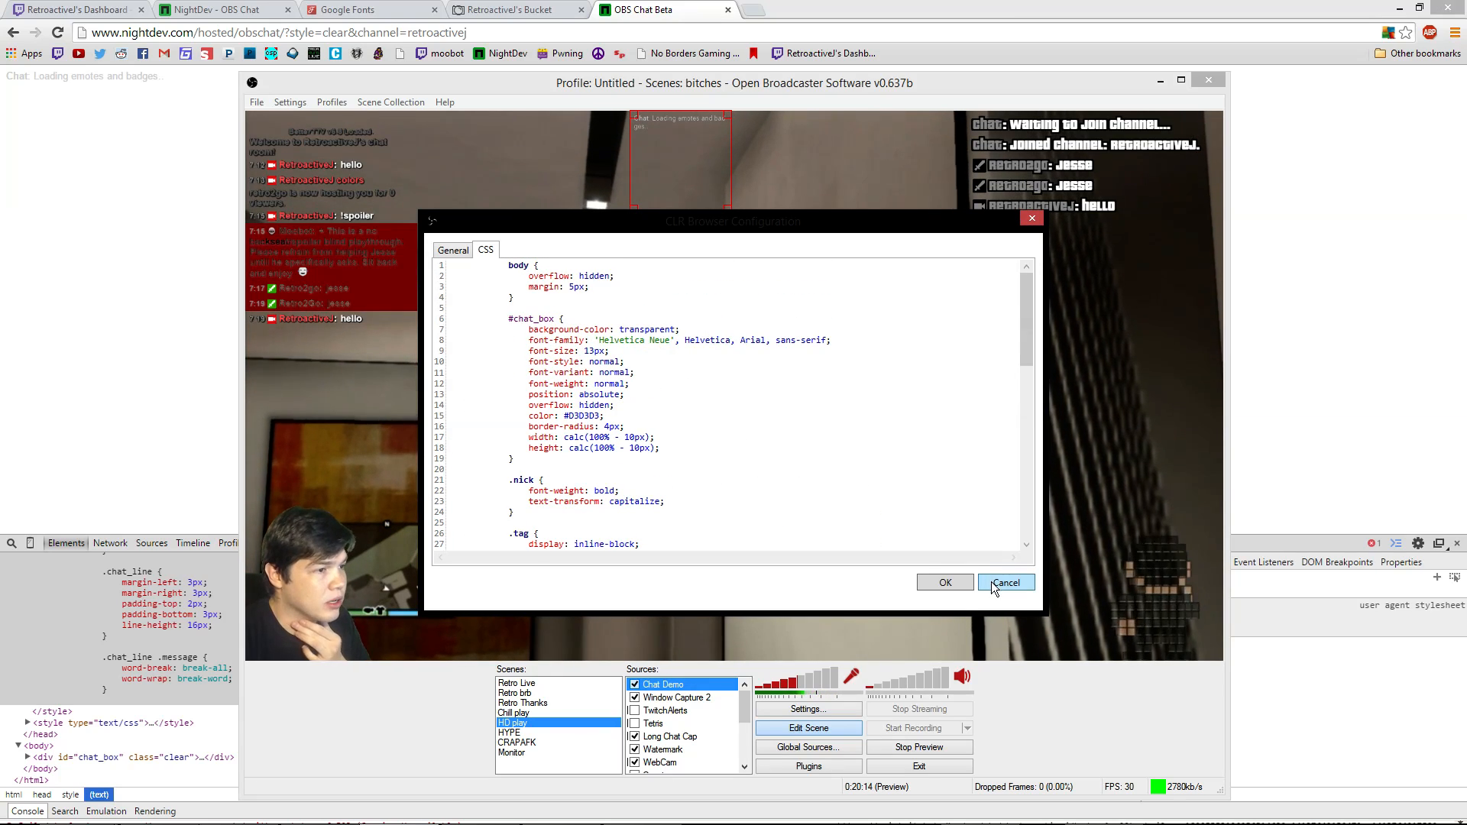
left_click(945, 584)
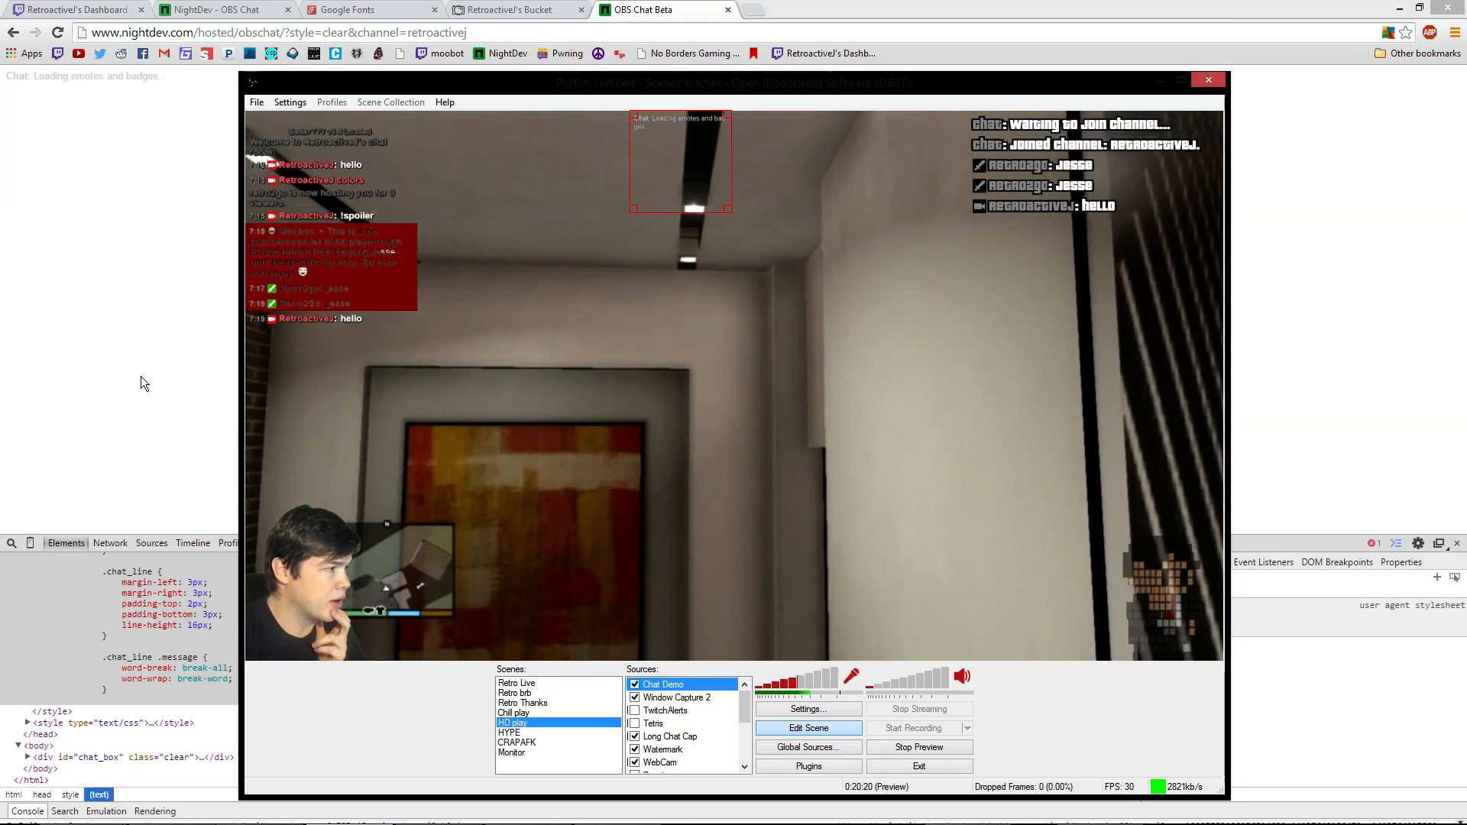
Switch back to the OBS Chat Beta tab in Chrome and reload it
left_click(113, 406)
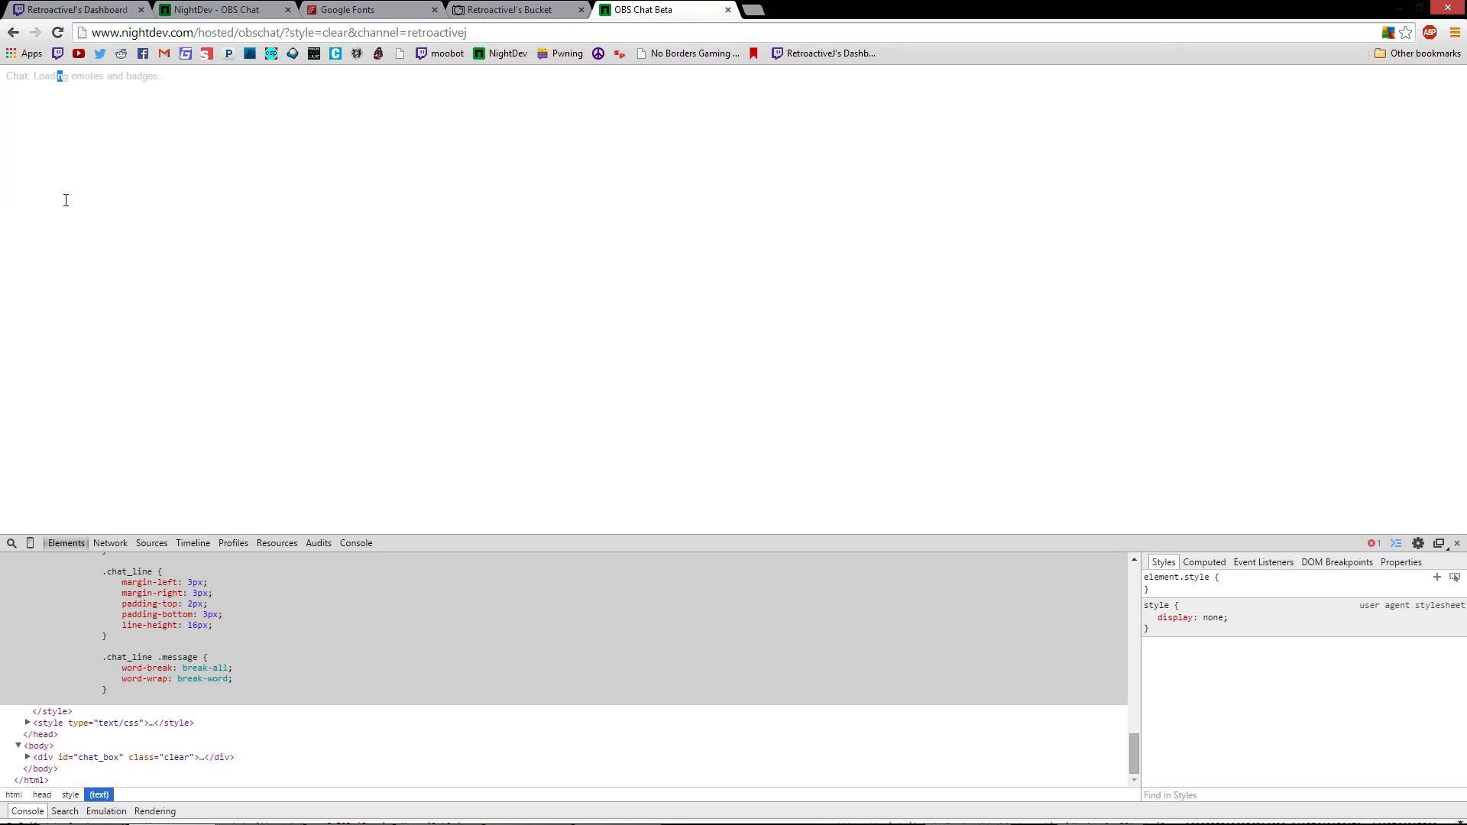
left_click_drag(66, 200, 204, 192)
left_click(66, 38)
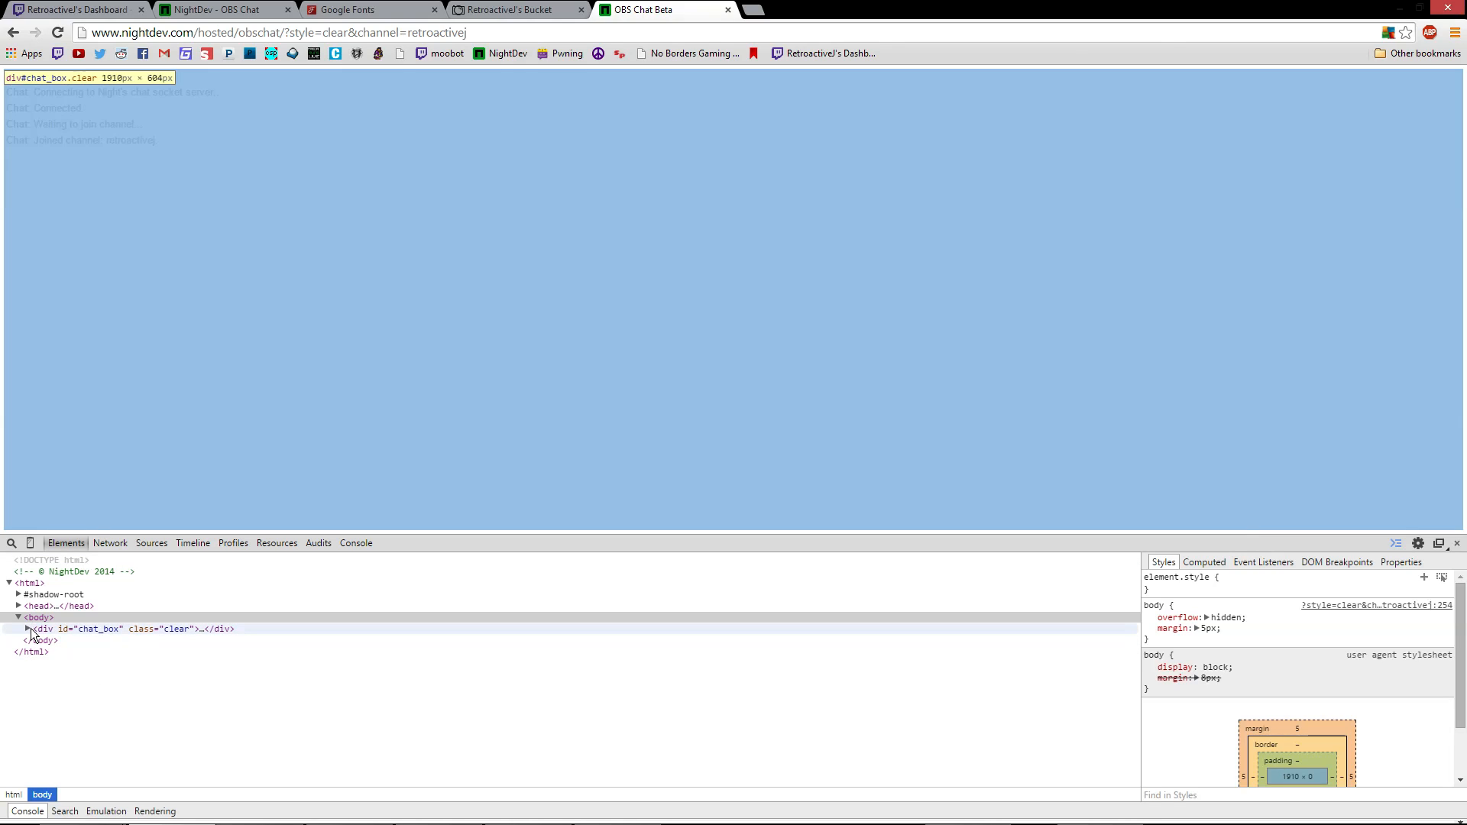
Expand div#chat_box to list its five chat_line elements and bring up the Twitch popout chat
left_click(29, 629)
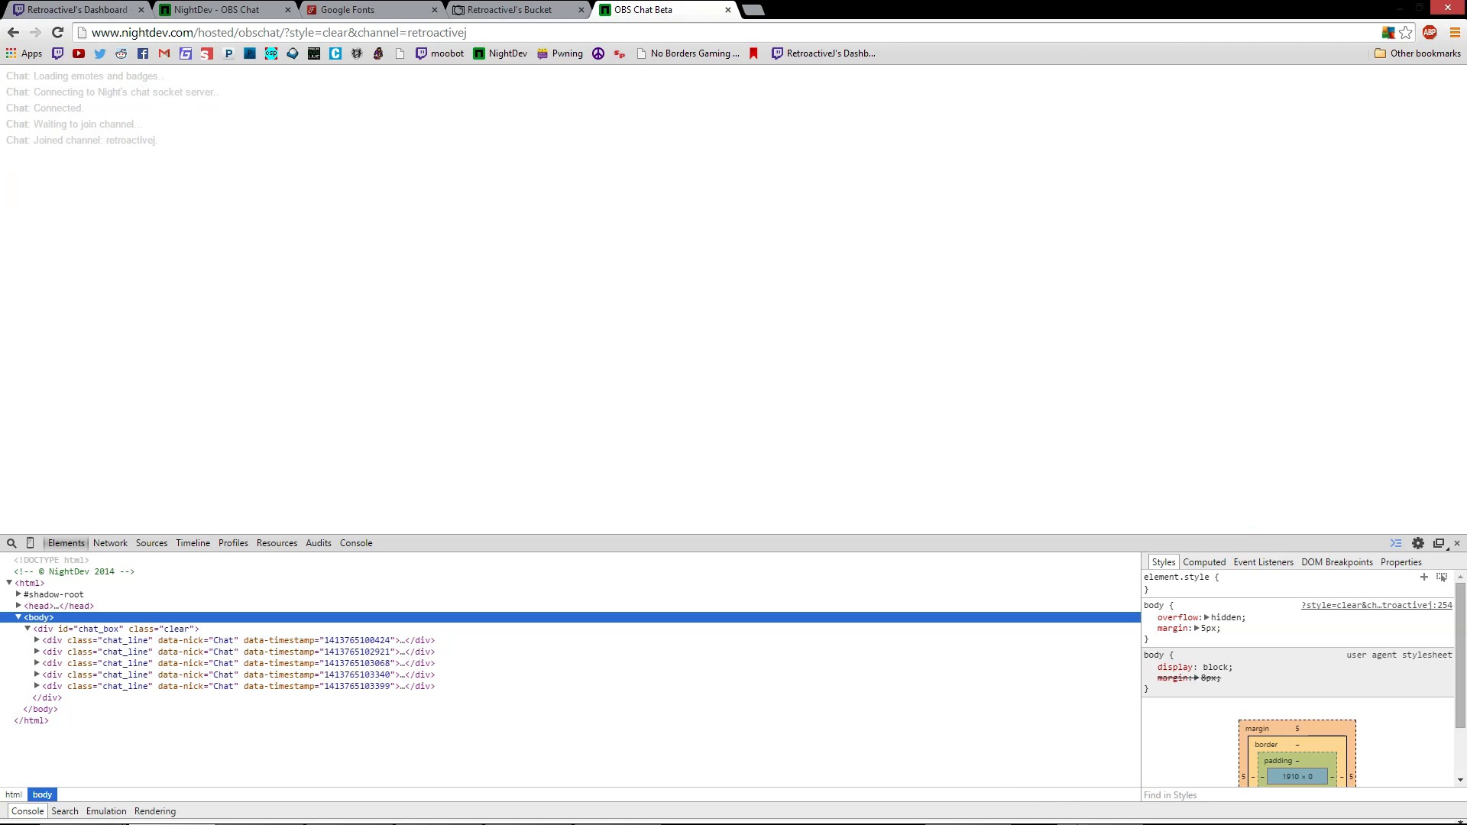
mouse_move(1195, 818)
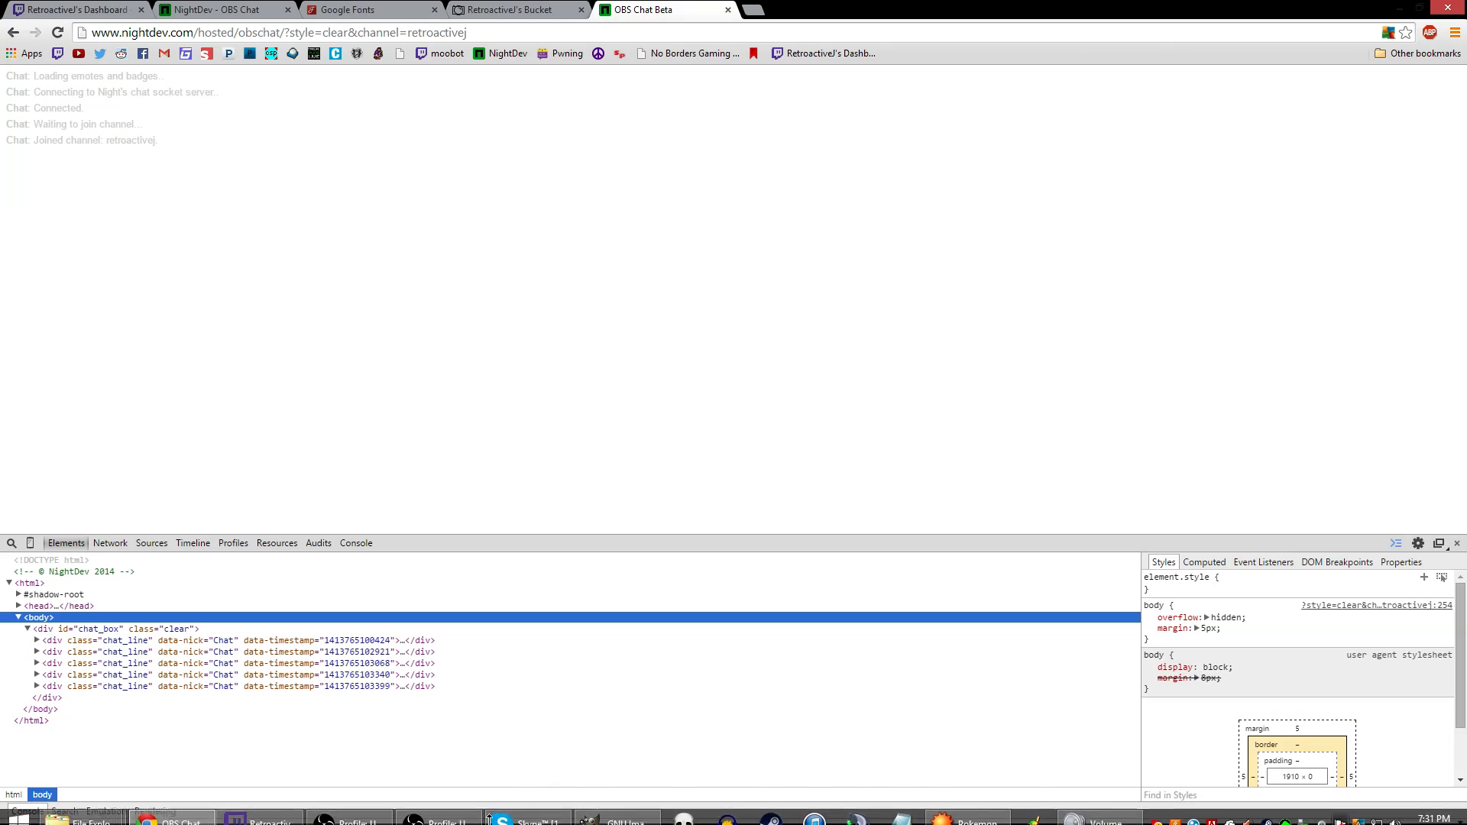
left_click(260, 820)
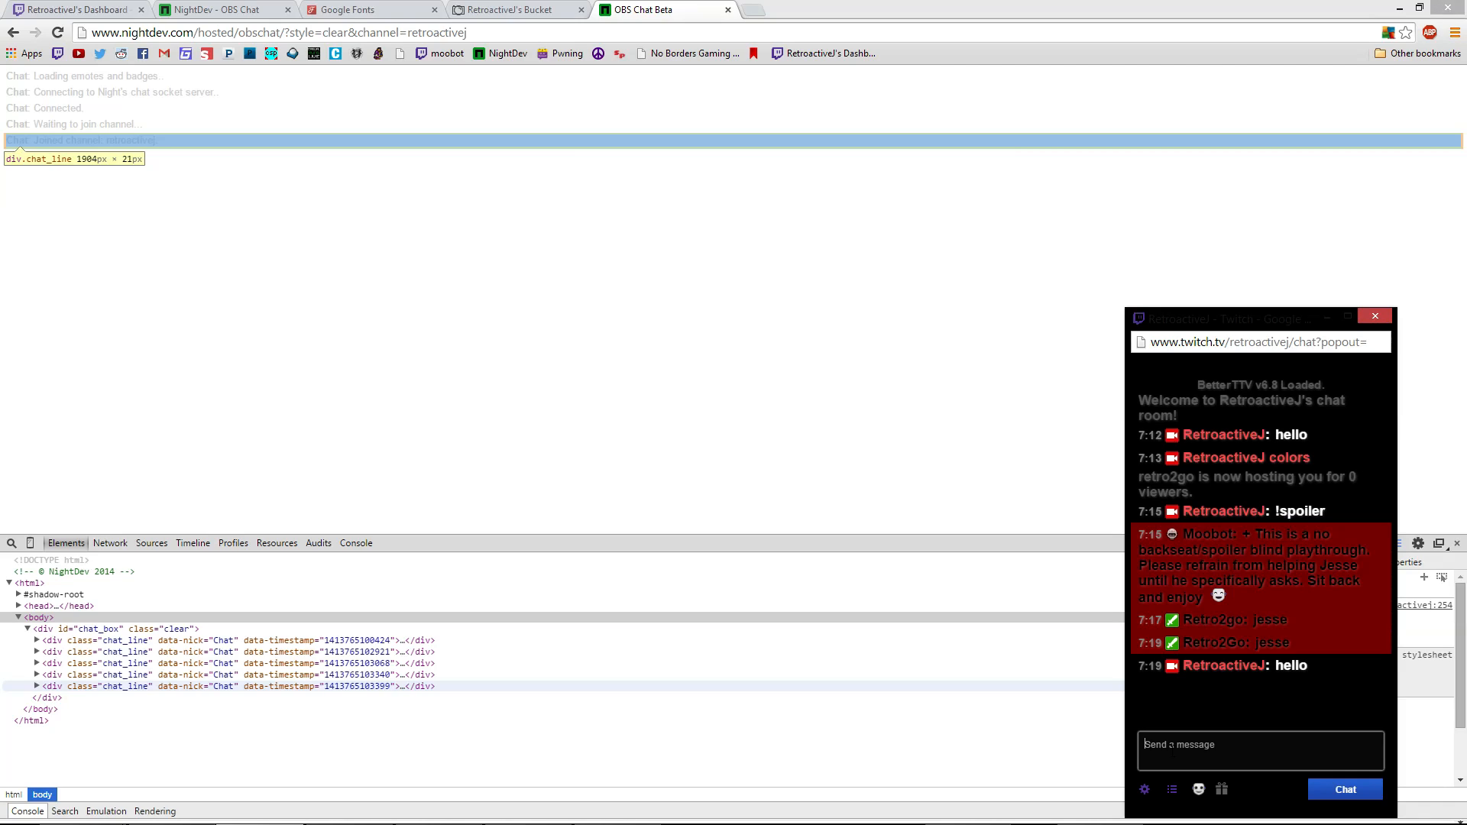
Send the test message 'jkgkj' to chat and inspect its new chat line in DevTools
type("jkgkj")
key("Return")
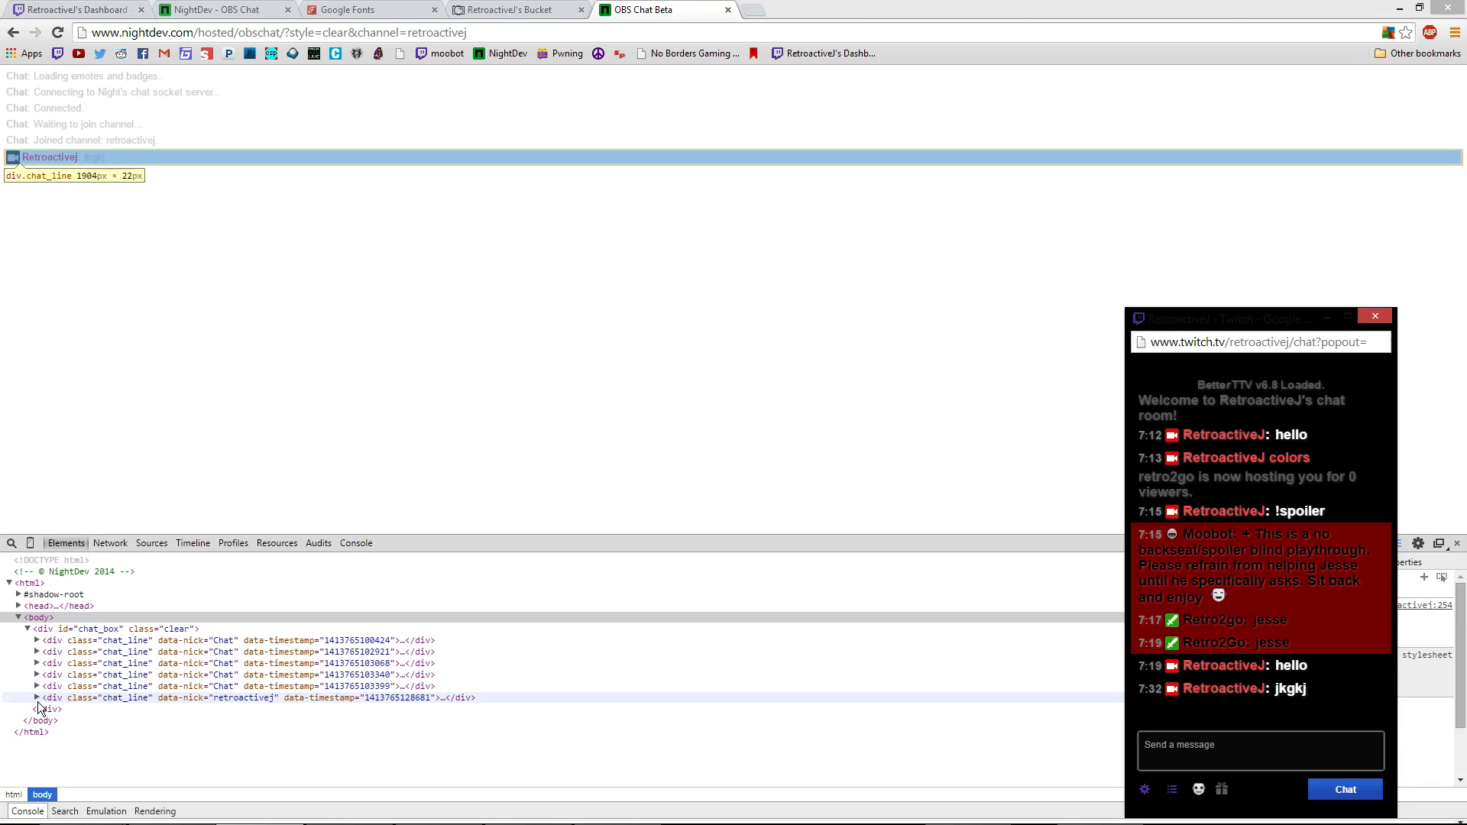
left_click(37, 699)
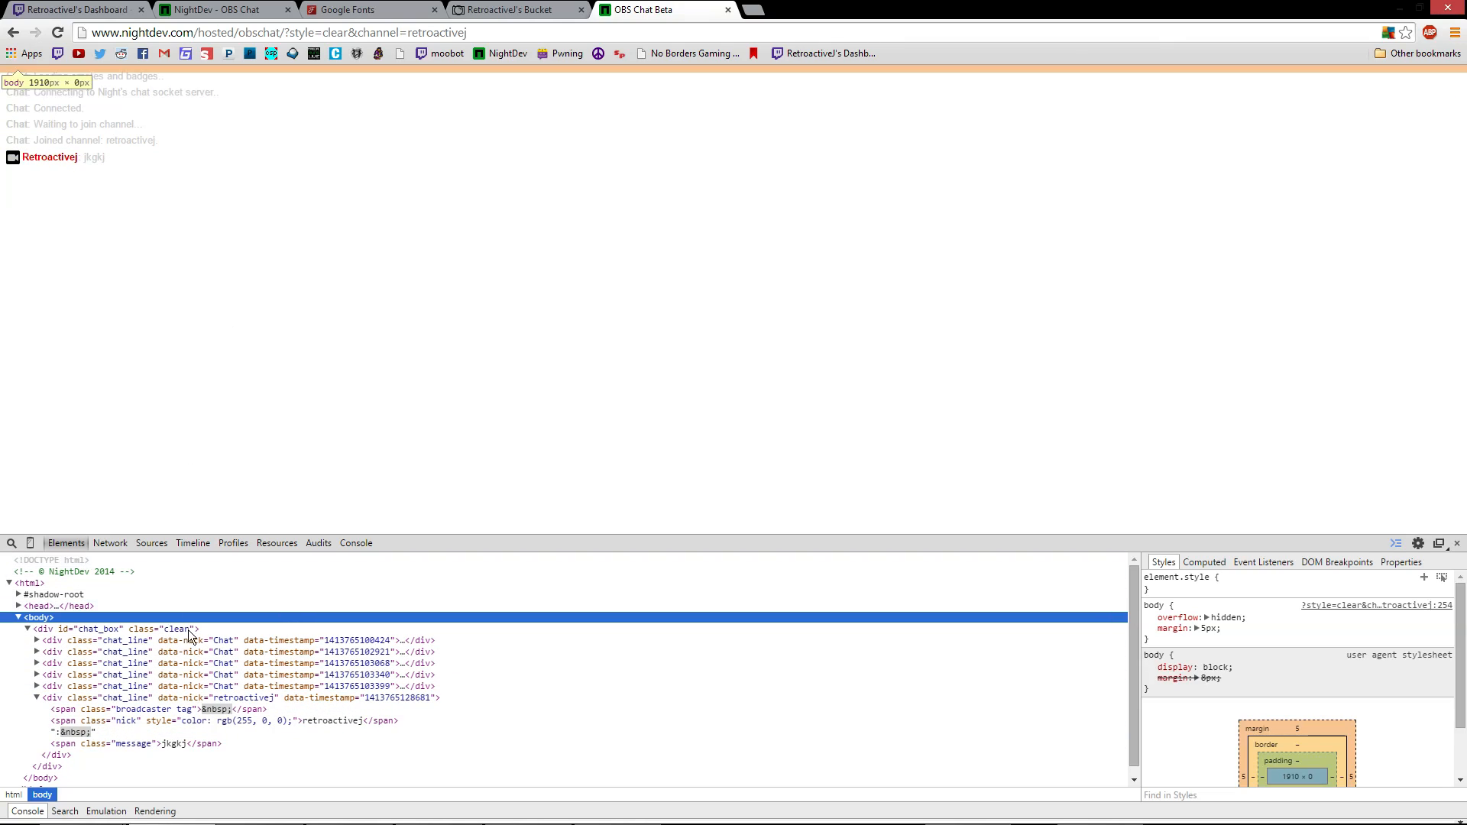
scroll(98, 692, "down", 1)
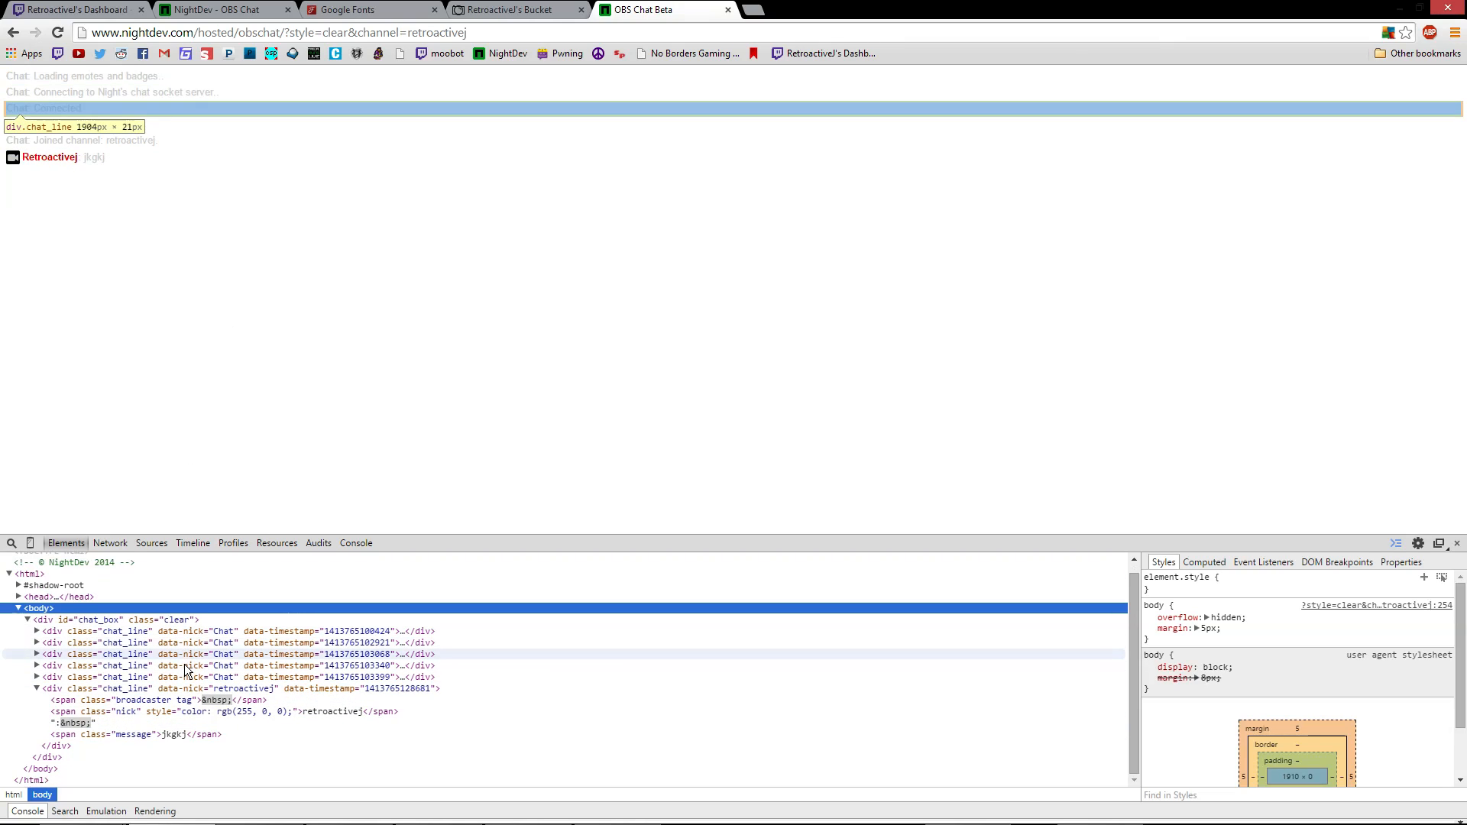
left_click(151, 690)
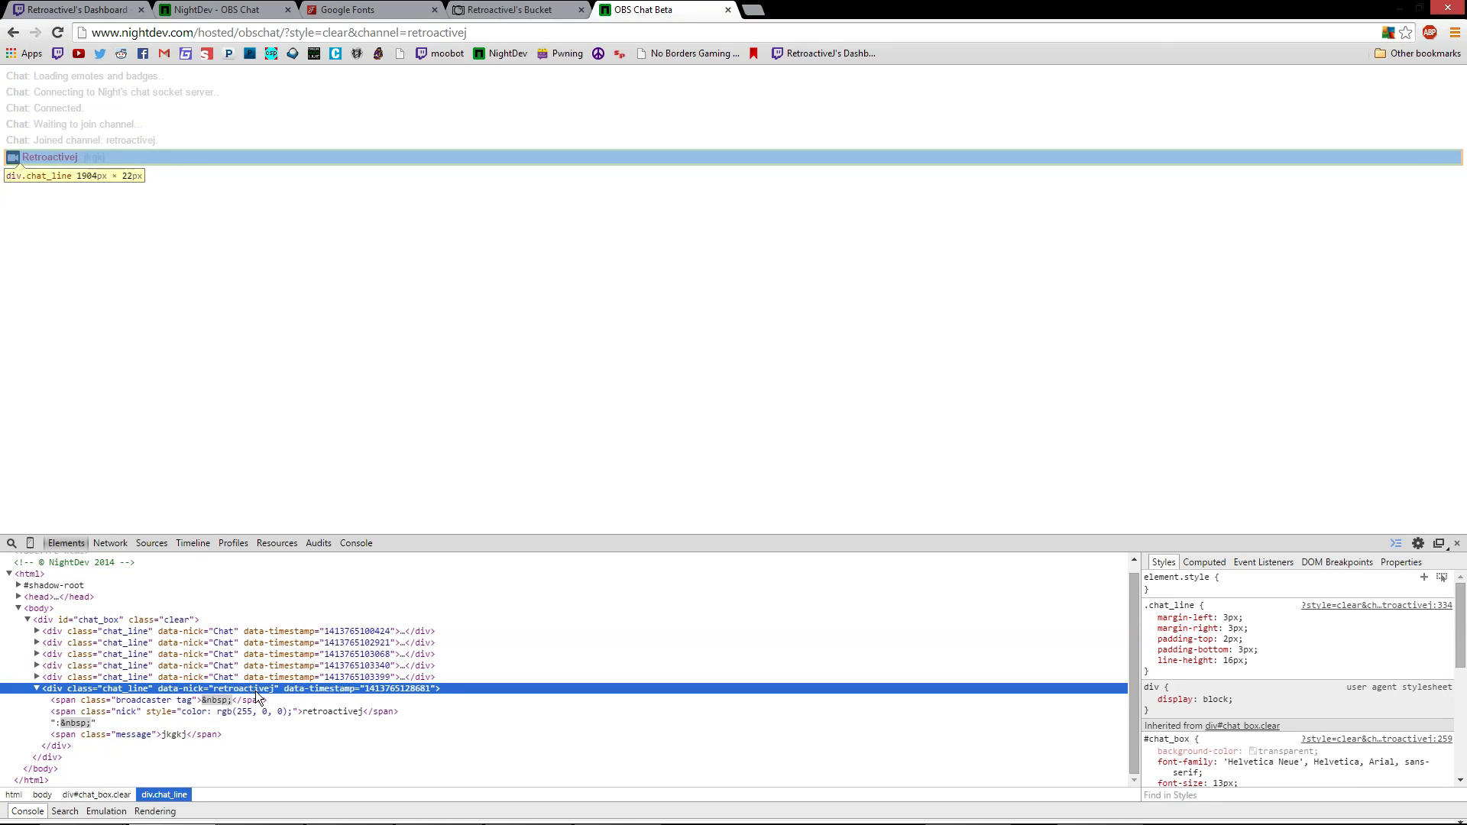
left_click(36, 688)
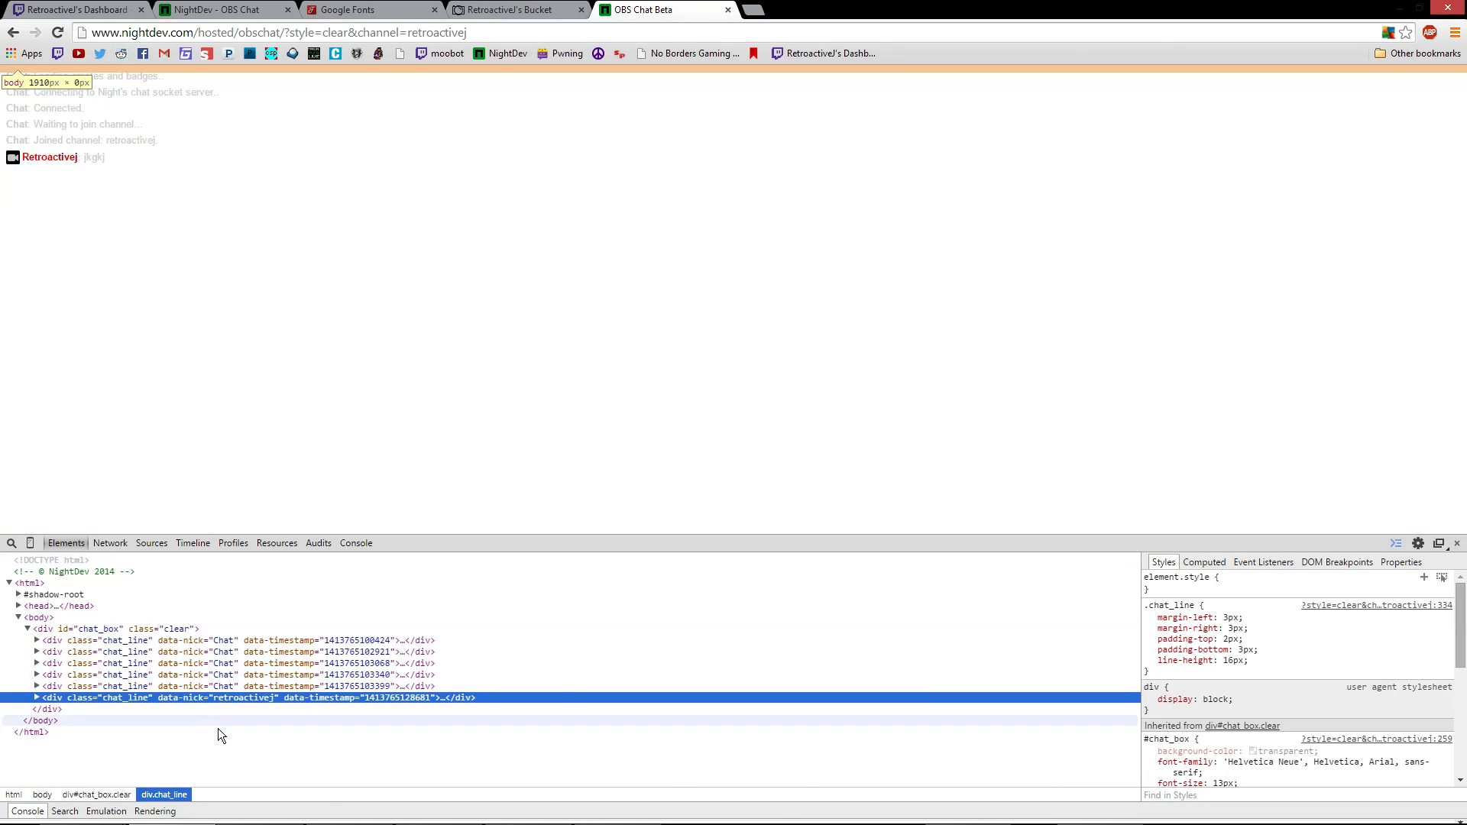
Post the '/me colors' action message from the restored Twitch chat popout
left_click(283, 812)
left_click_drag(1294, 321, 1340, 286)
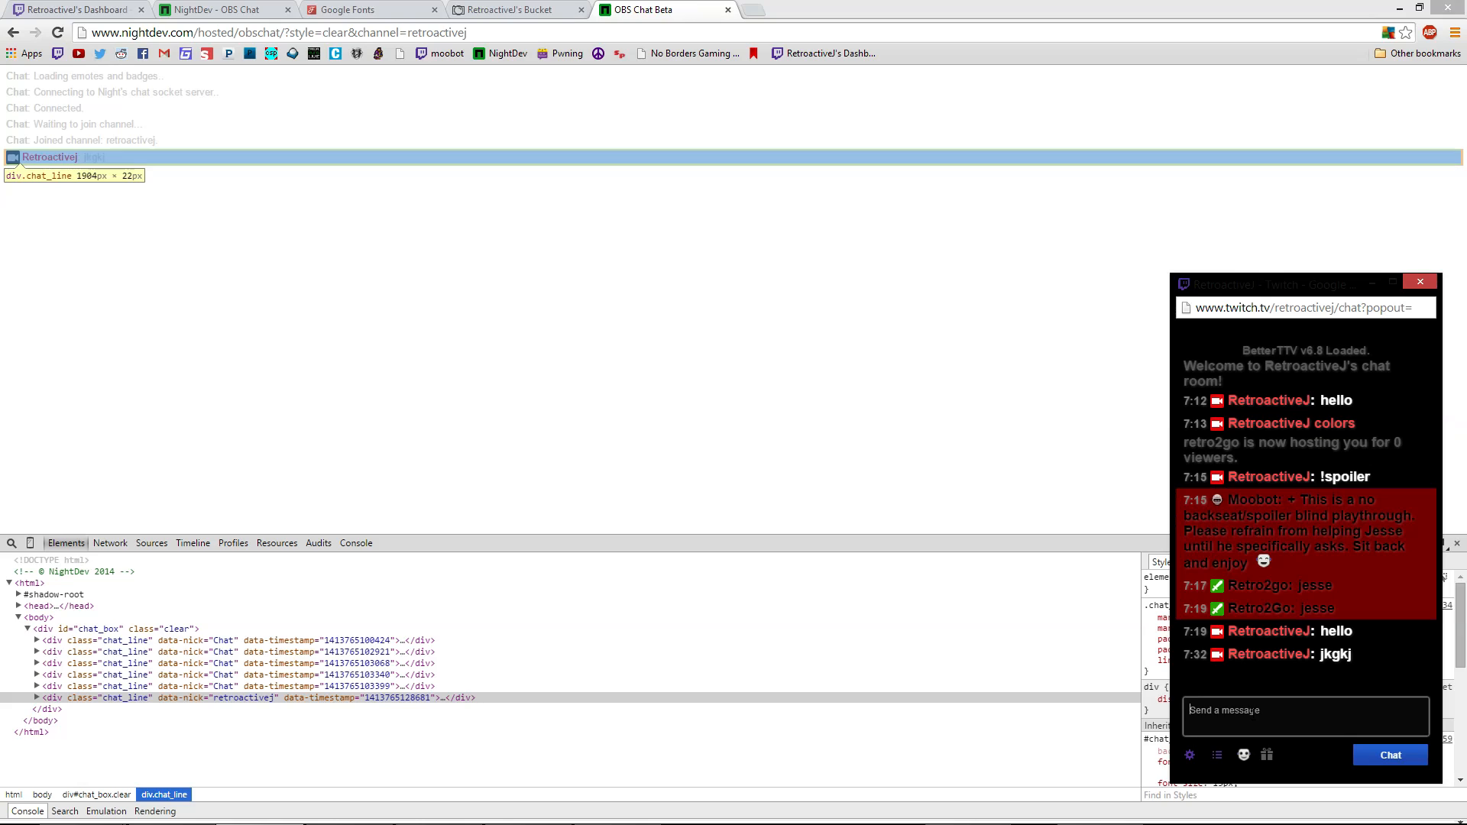
left_click(1254, 711)
type("/me colors")
key("Return")
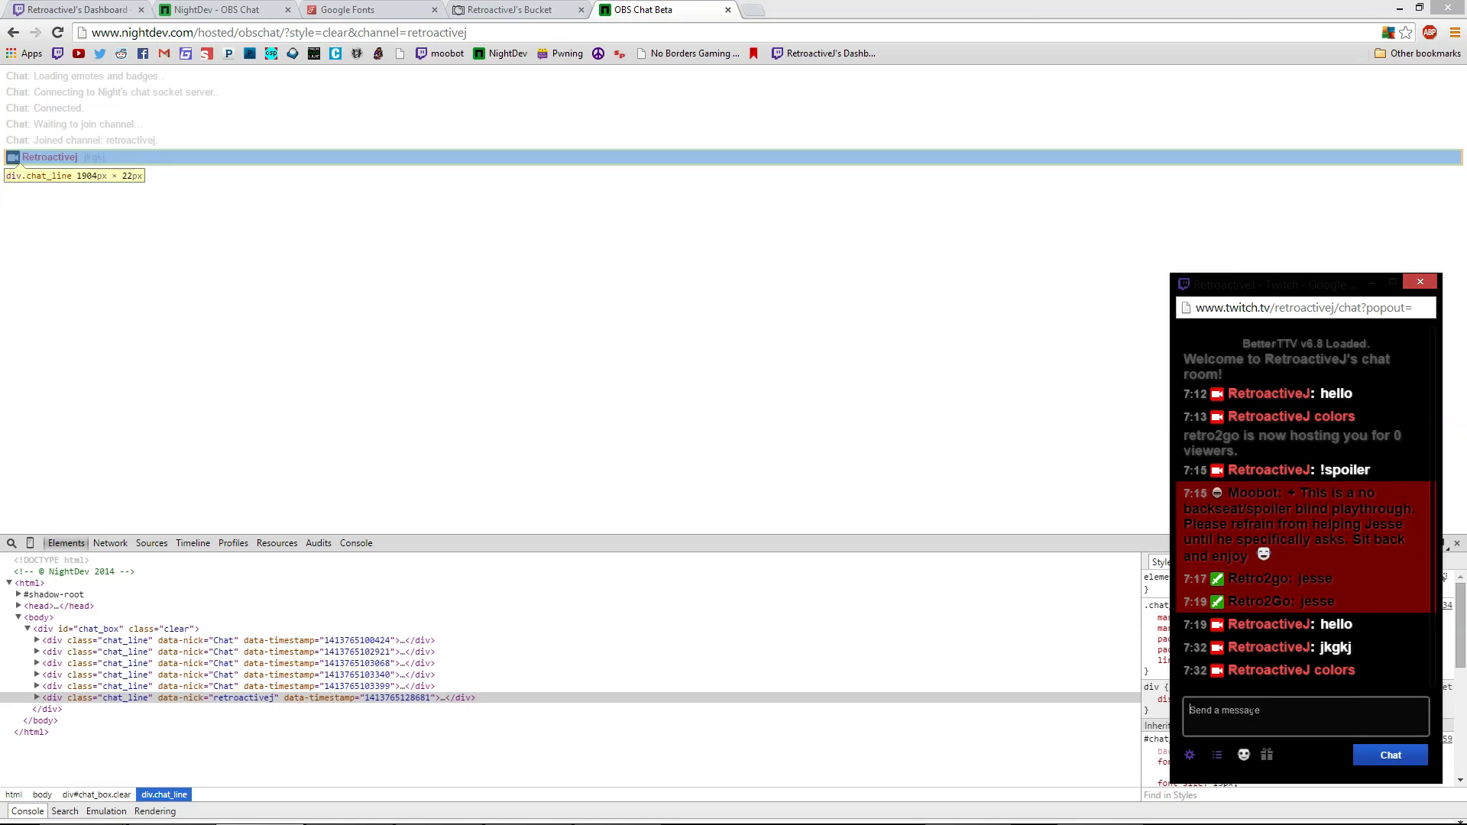
left_click(297, 168)
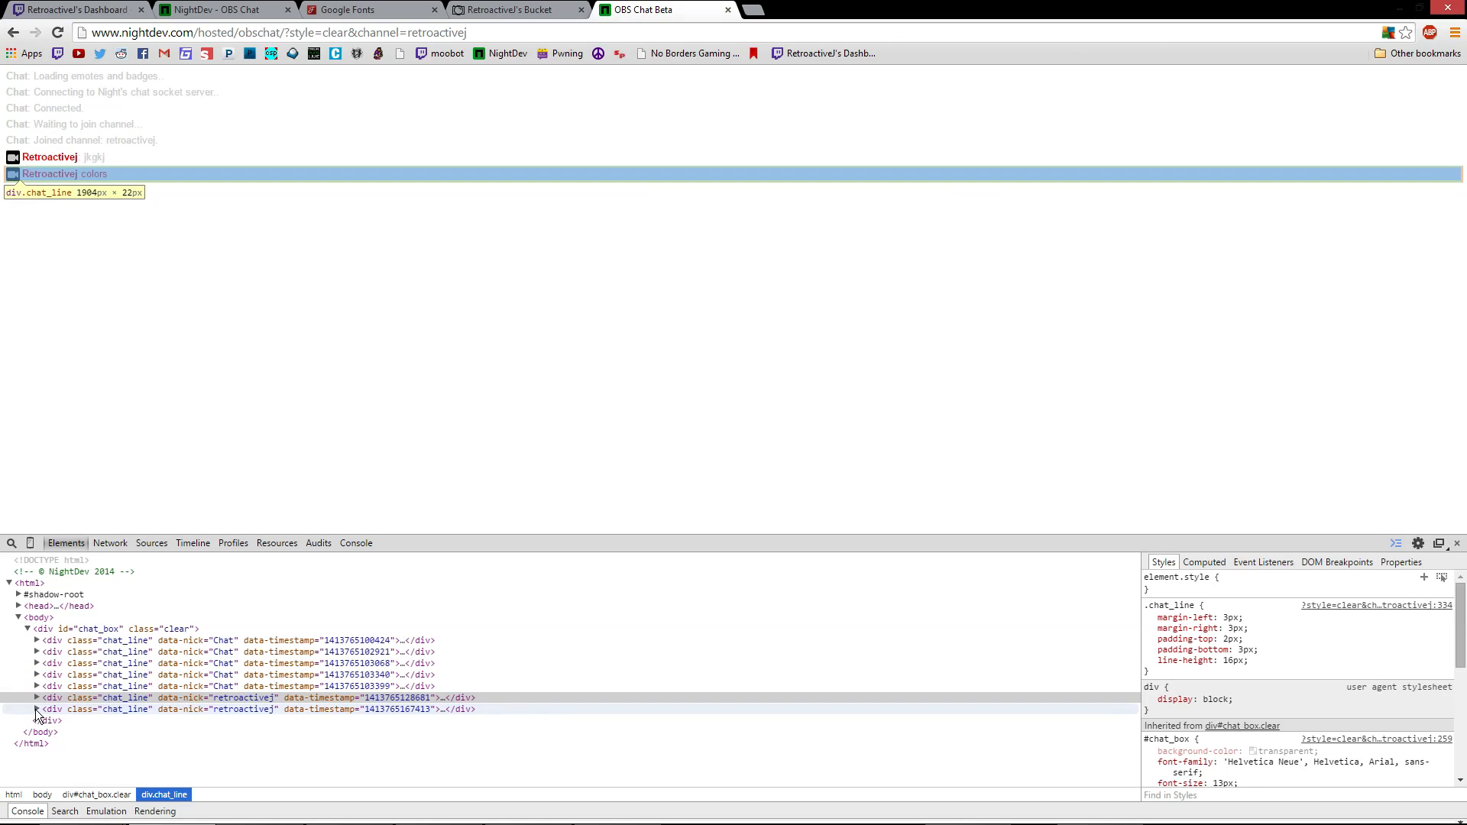
Expand the new colors chat_line div and inspect its broadcaster badge, nick and message spans
left_click(98, 708)
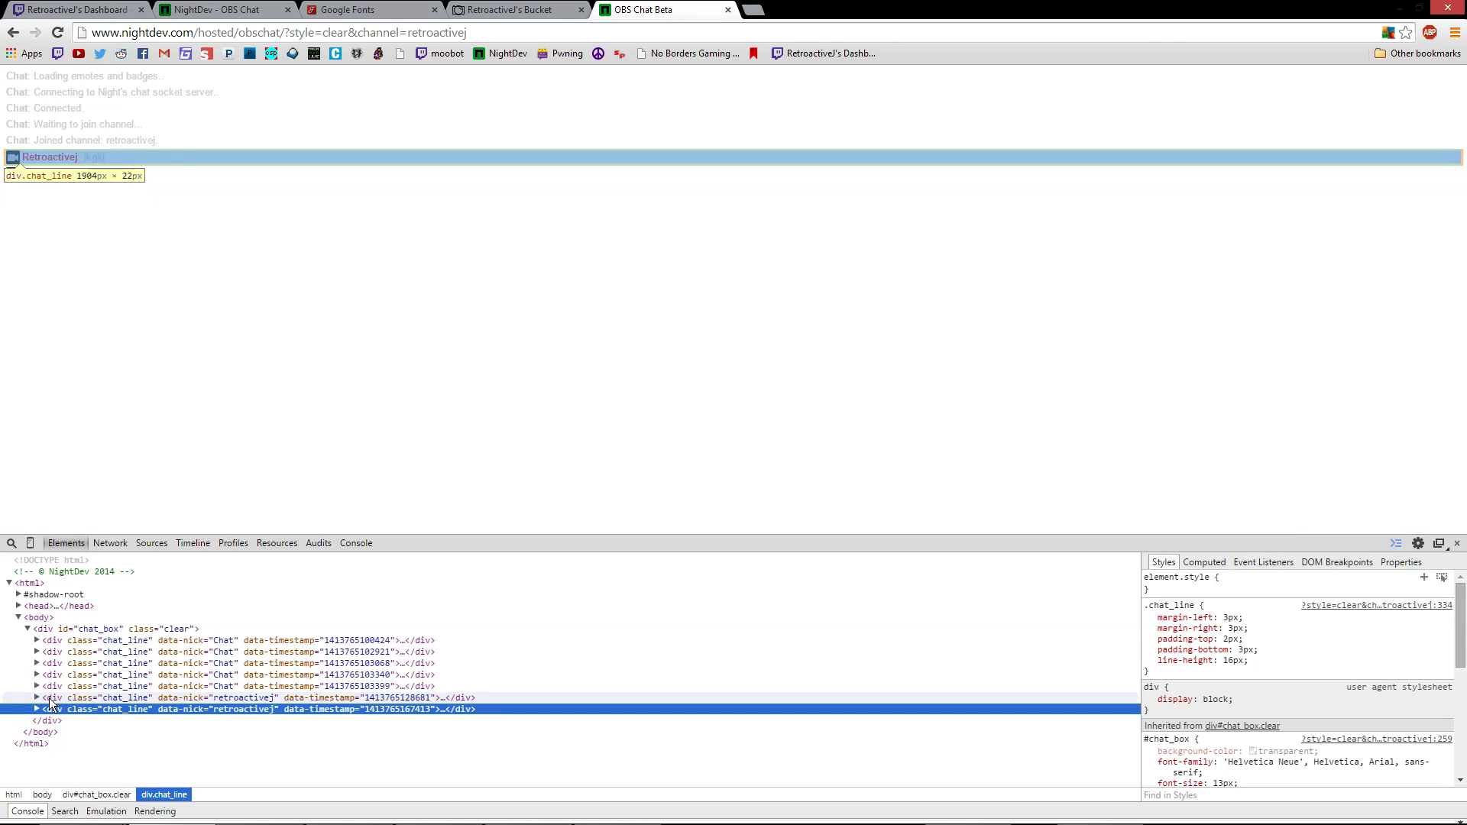
left_click(36, 710)
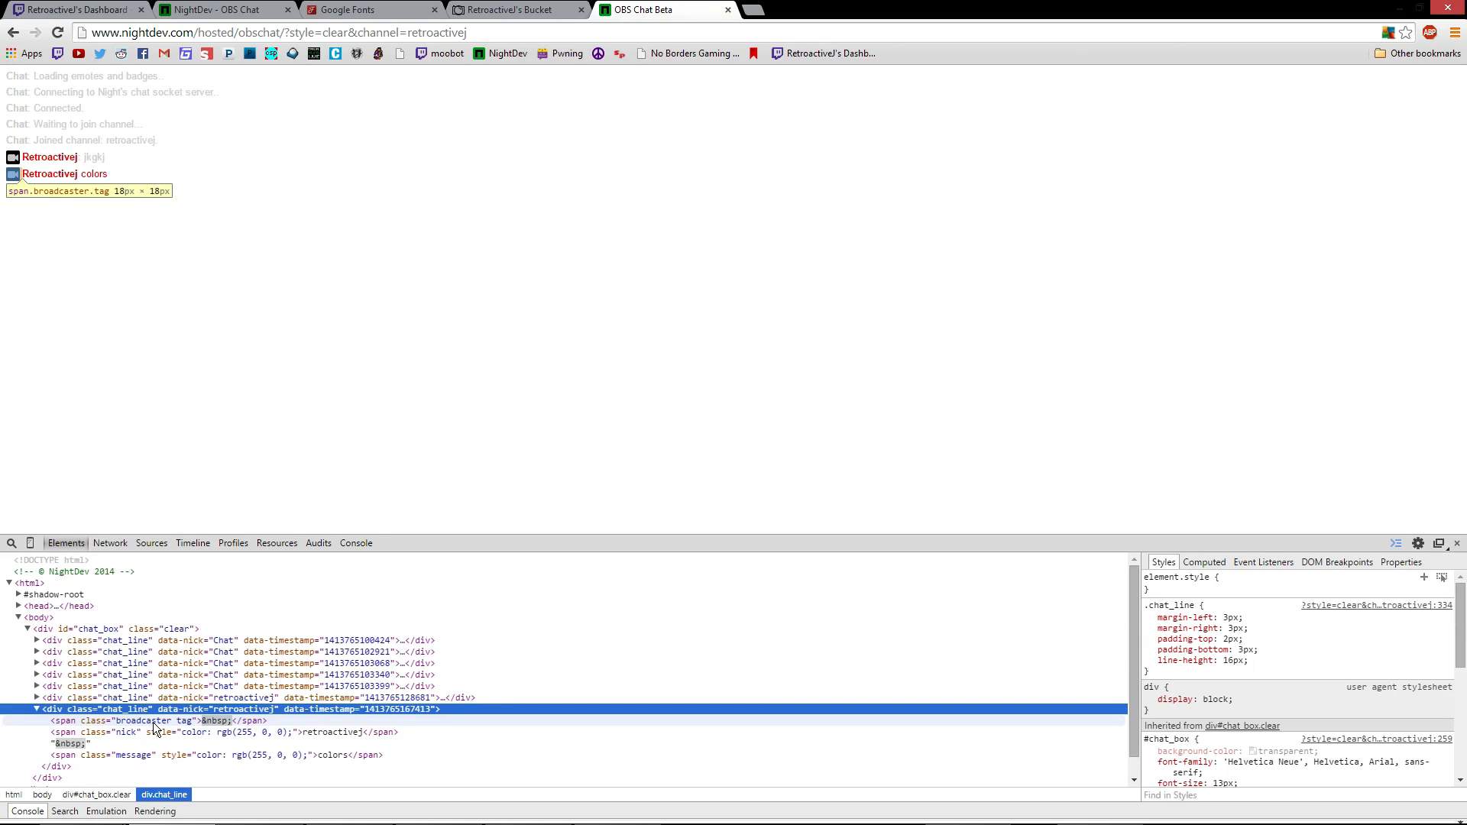
left_click(153, 722)
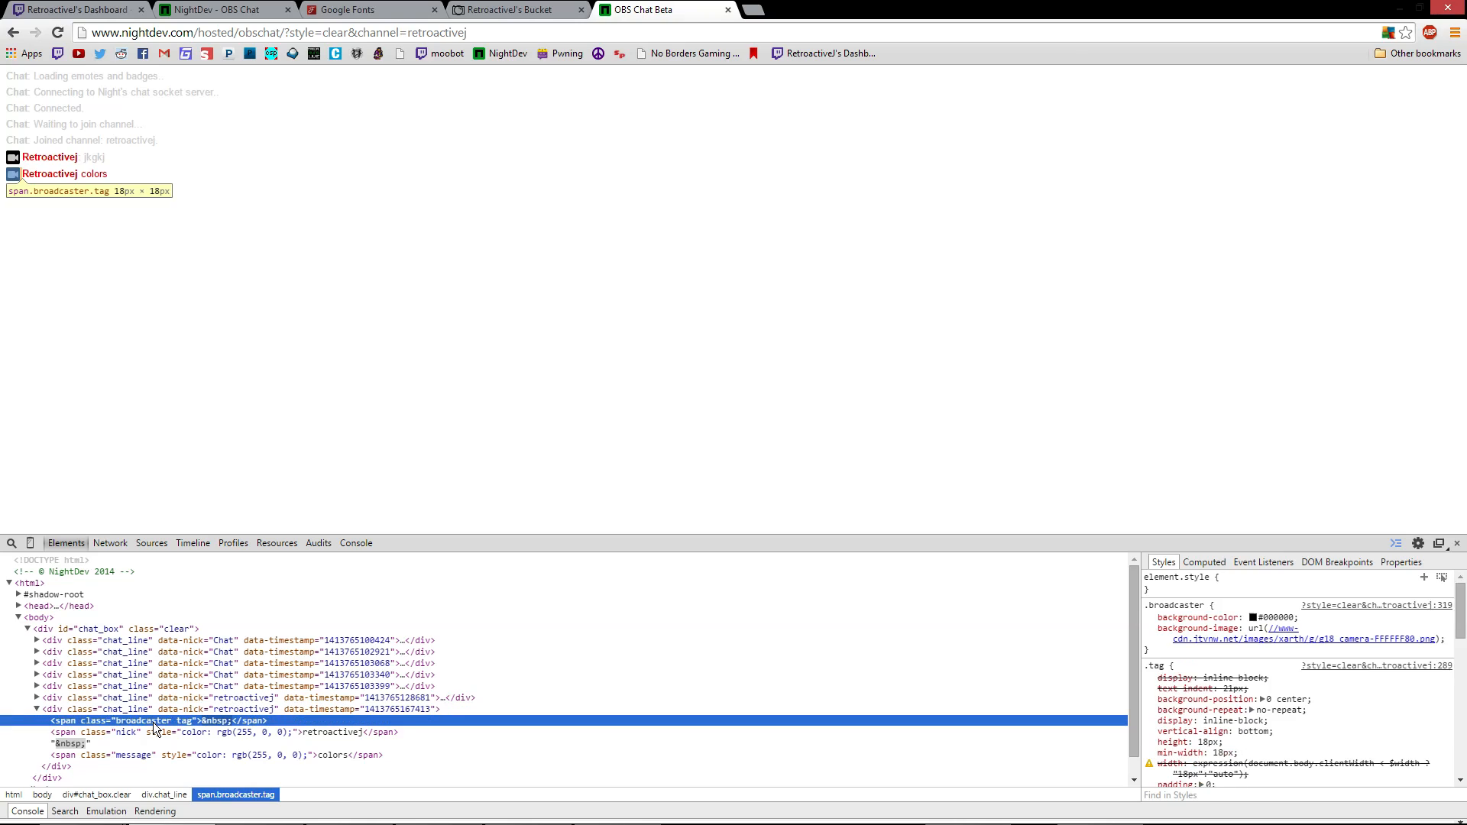
left_click(117, 731)
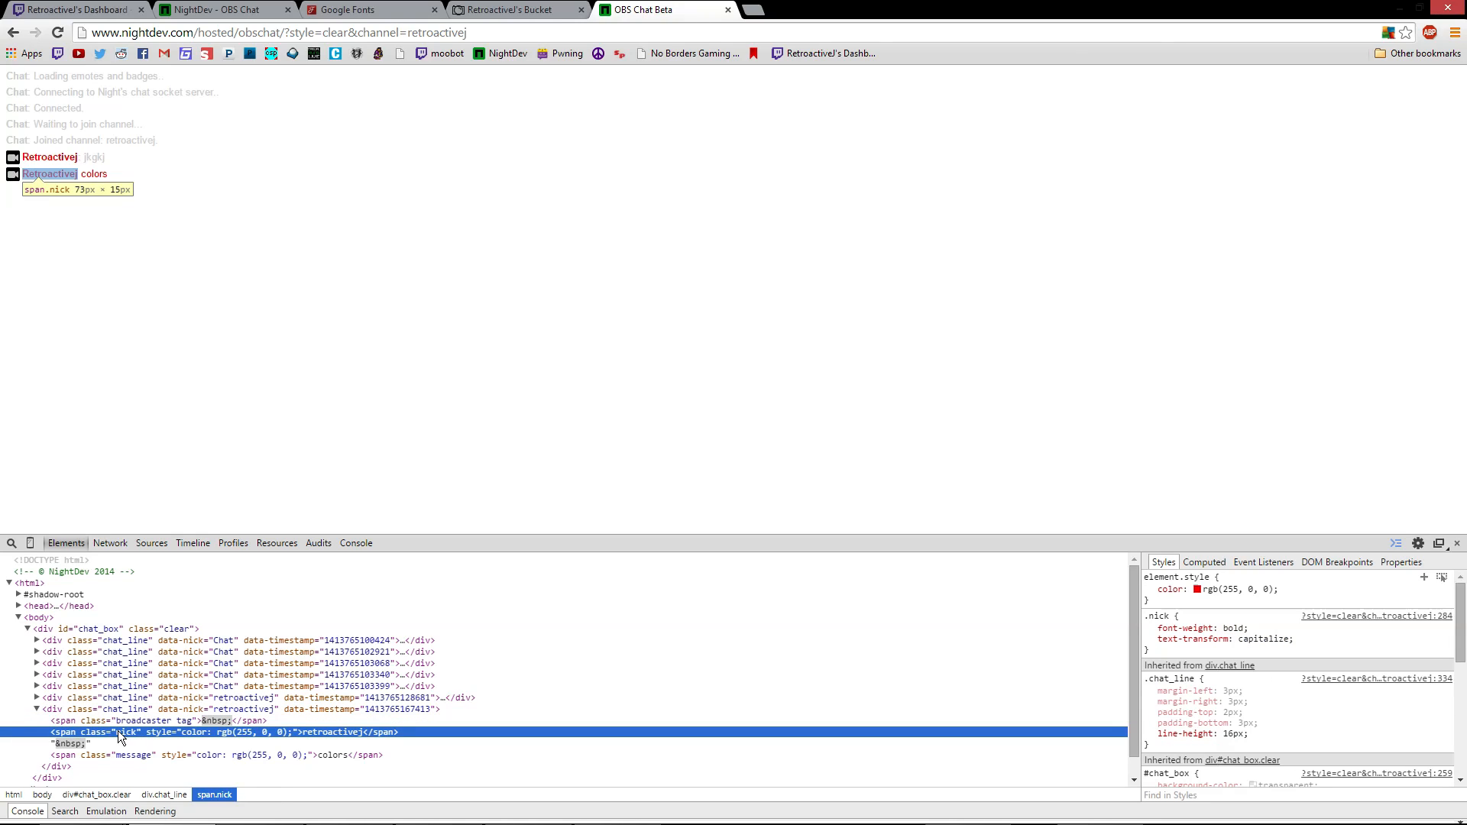
left_click(128, 755)
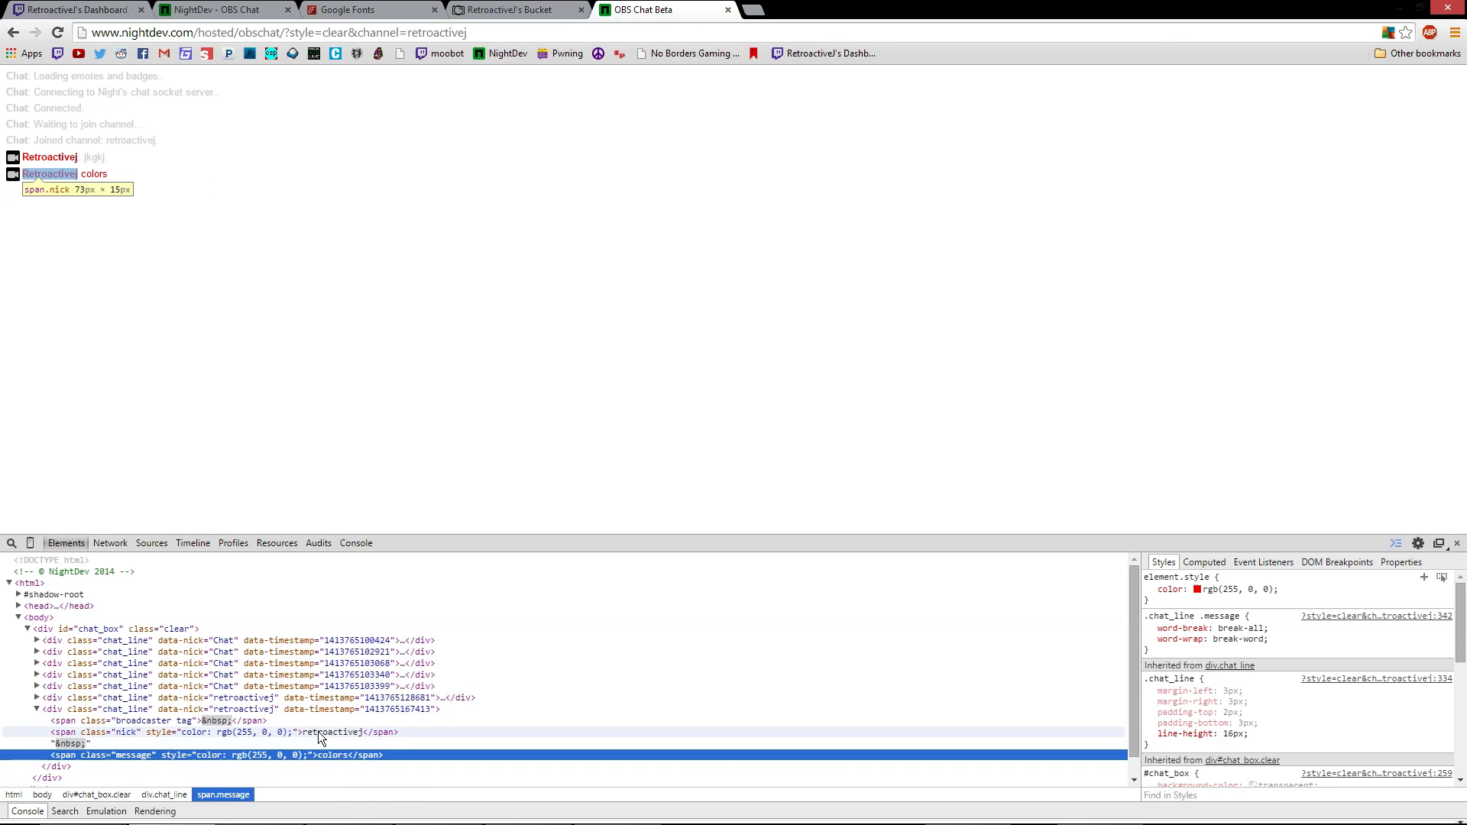
left_click(196, 732)
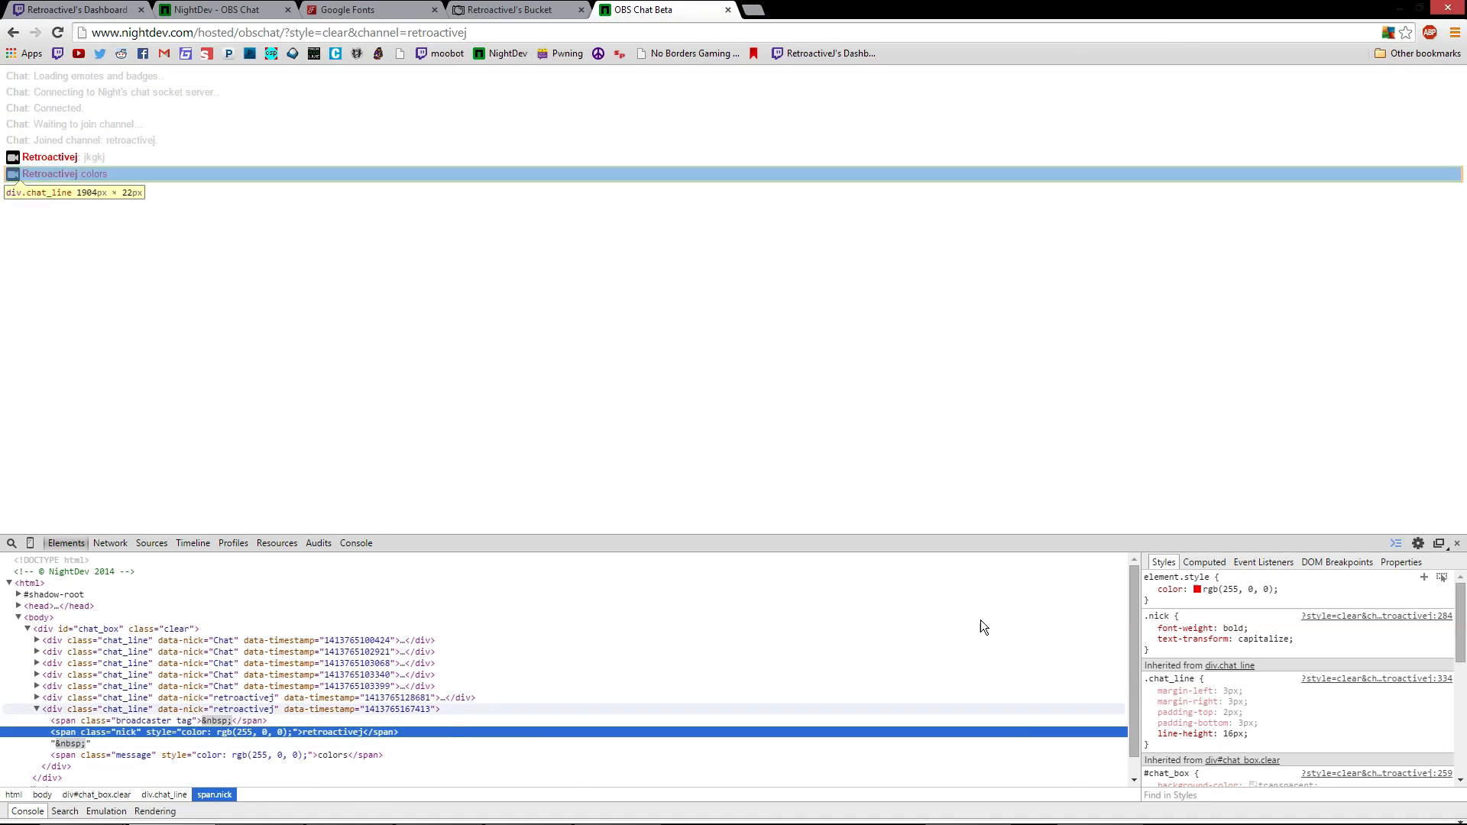
left_click(1296, 709)
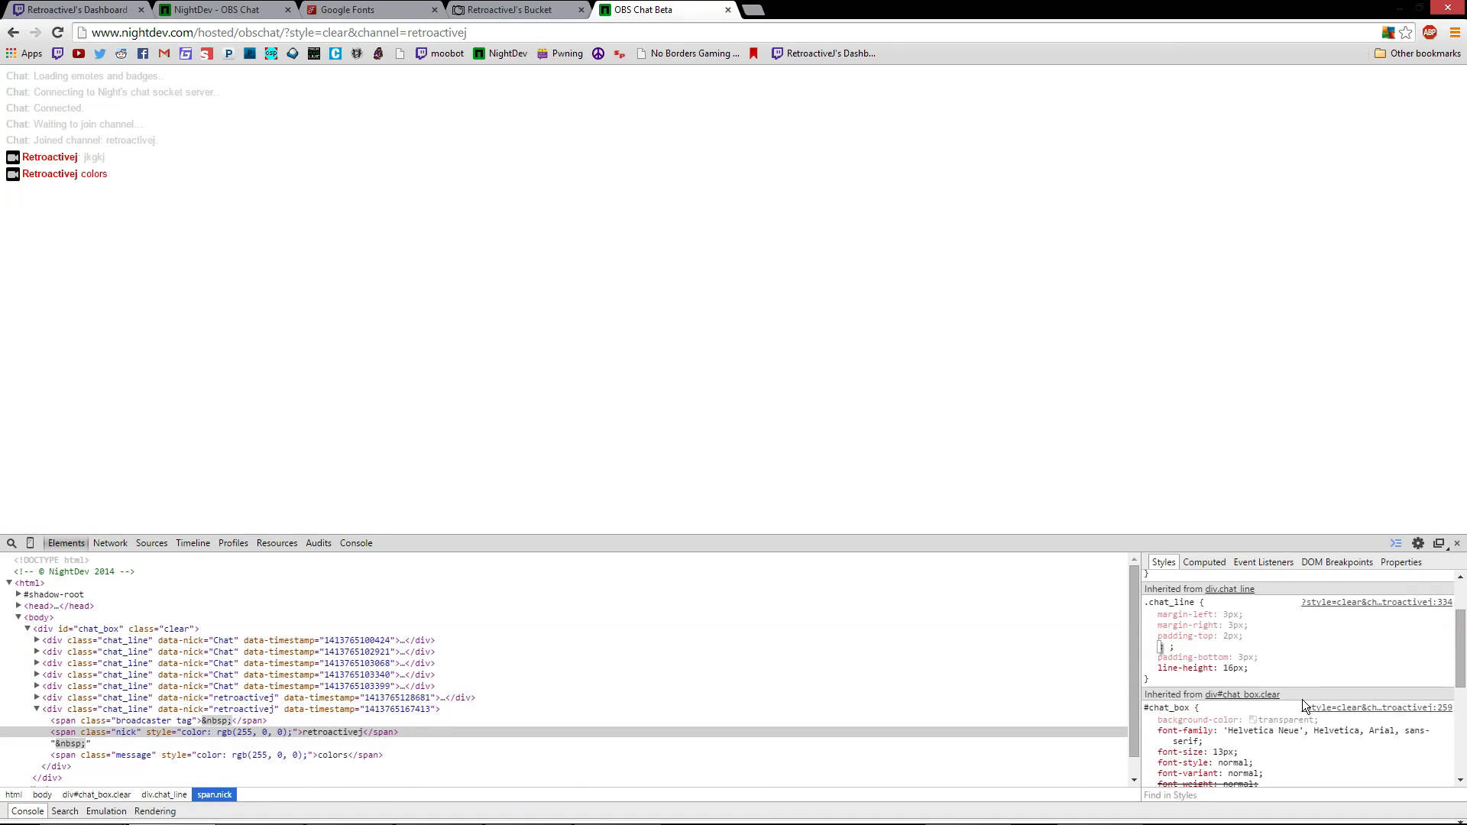
Change the #chat_box font-size from 13px to 30px
scroll(1304, 694, "down", 1)
scroll(1300, 640, "down", 1)
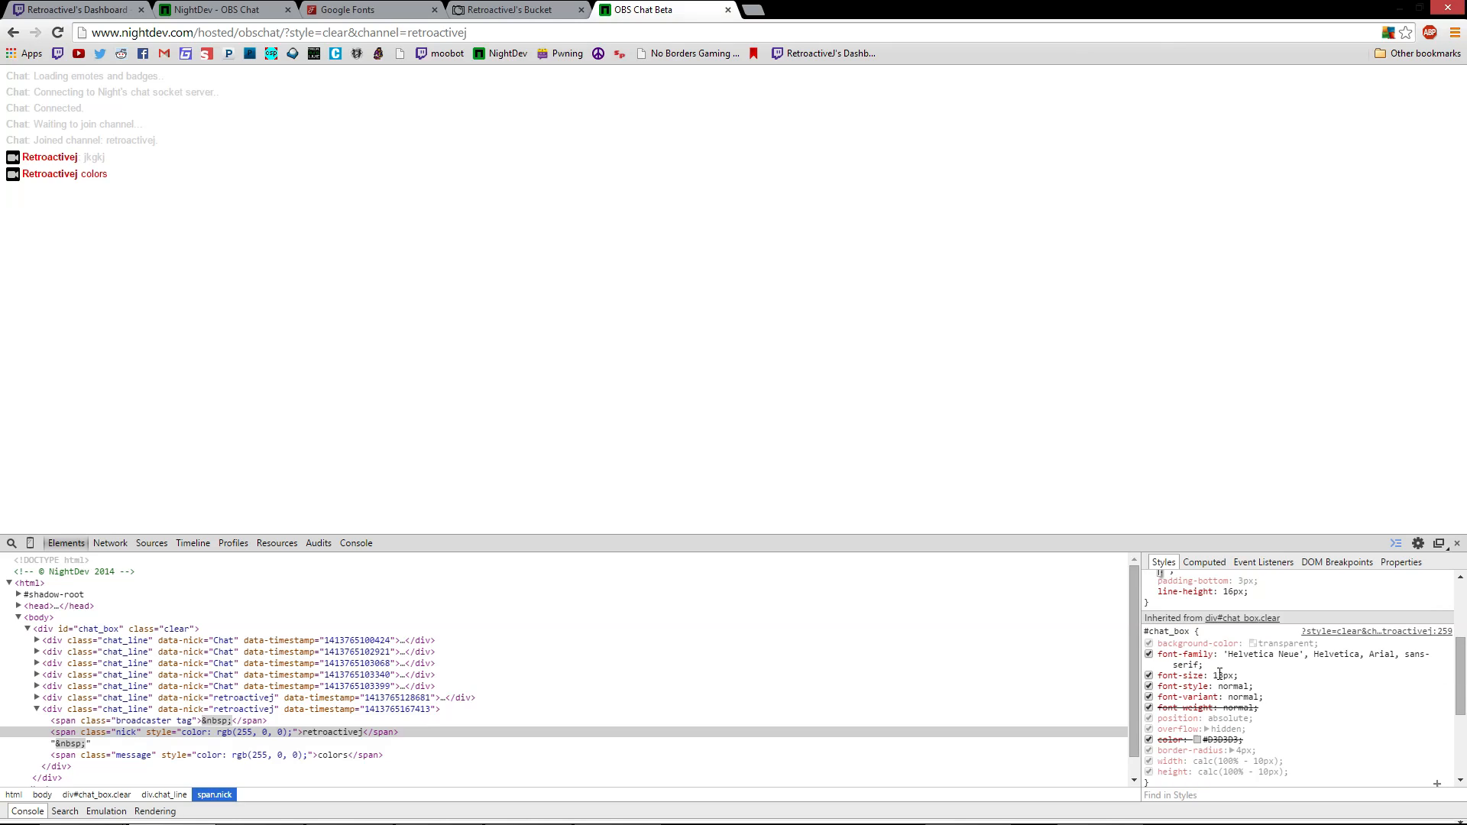
scroll(1226, 677, "down", 1)
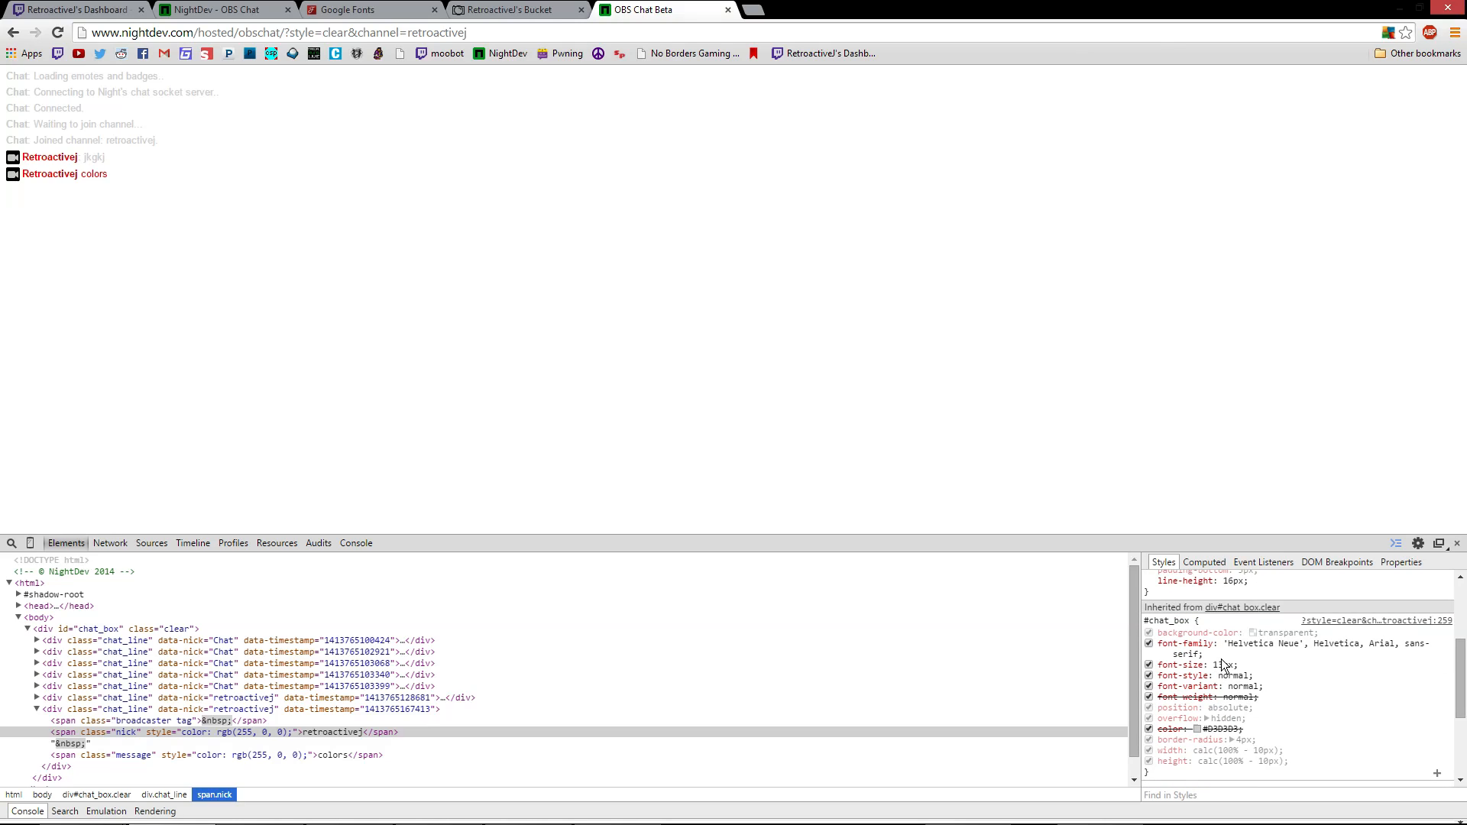
left_click(1223, 666)
right_click(868, 304)
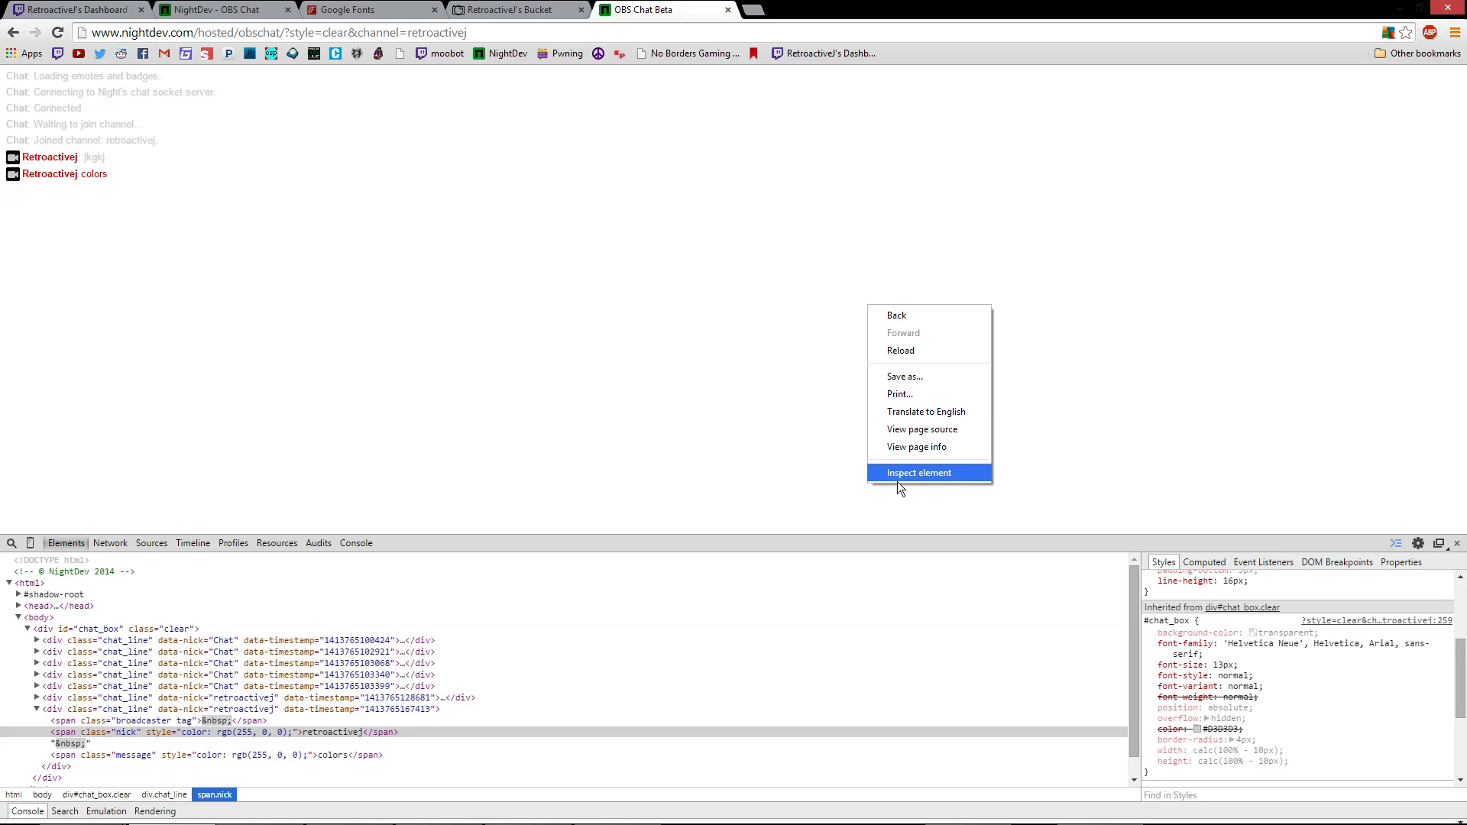
left_click(723, 472)
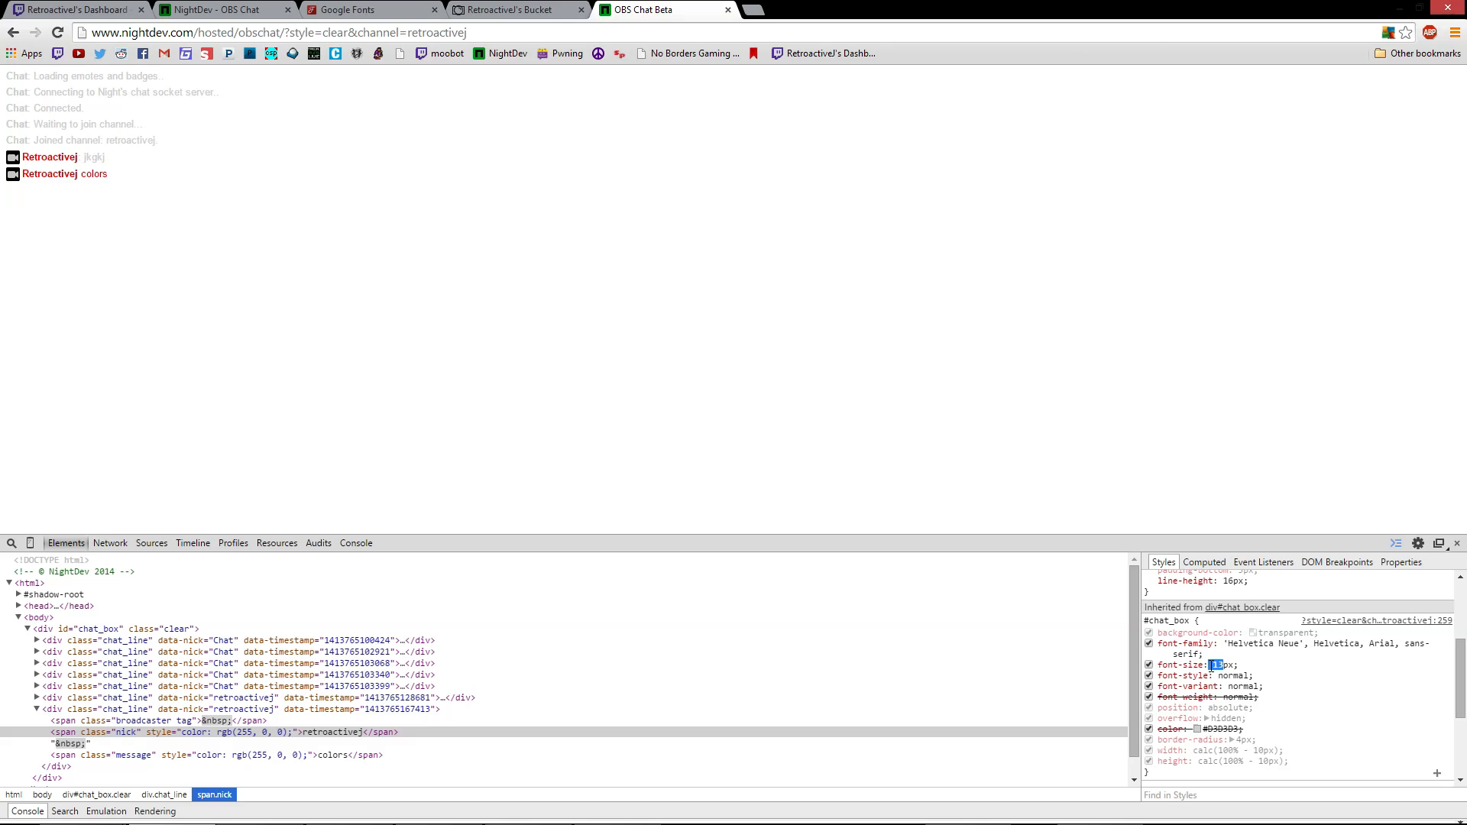
left_click_drag(1225, 665, 1218, 671)
left_click(1219, 664)
left_click_drag(1224, 665, 1204, 666)
type("30")
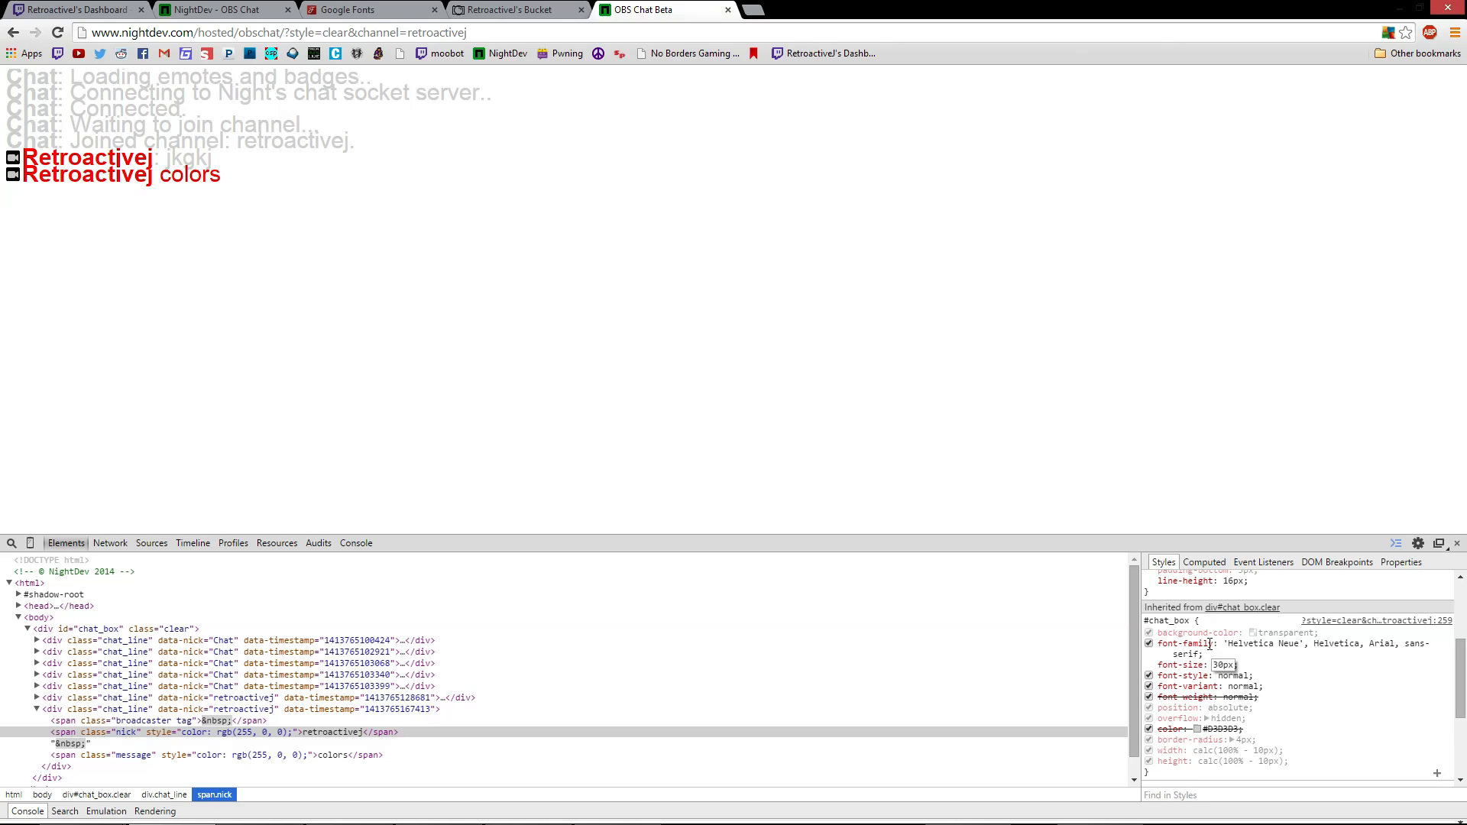
key("Tab")
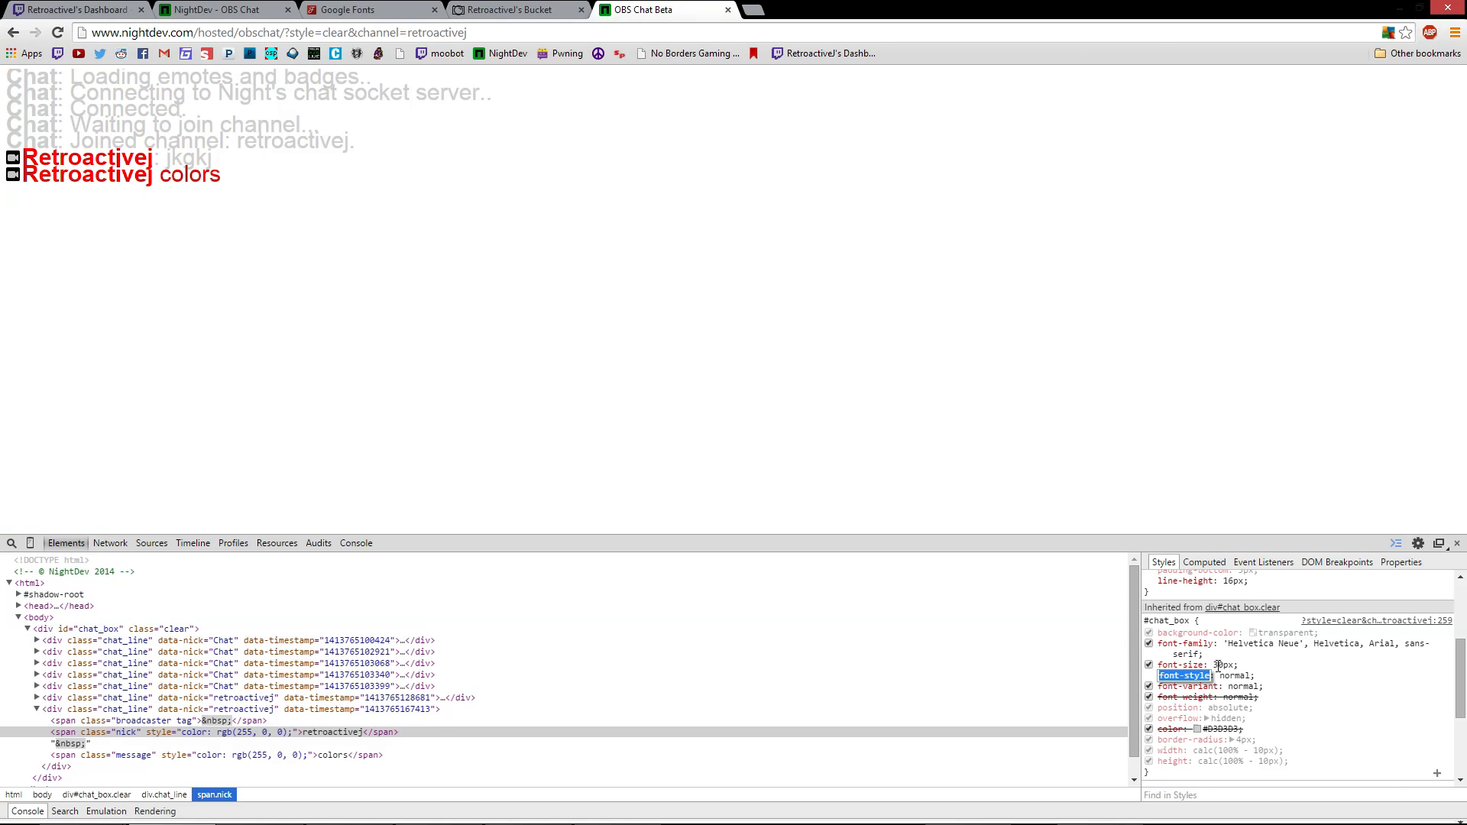
key("Escape")
Change the .chat_line line-height from 16px to 30px
scroll(1287, 677, "up", 3)
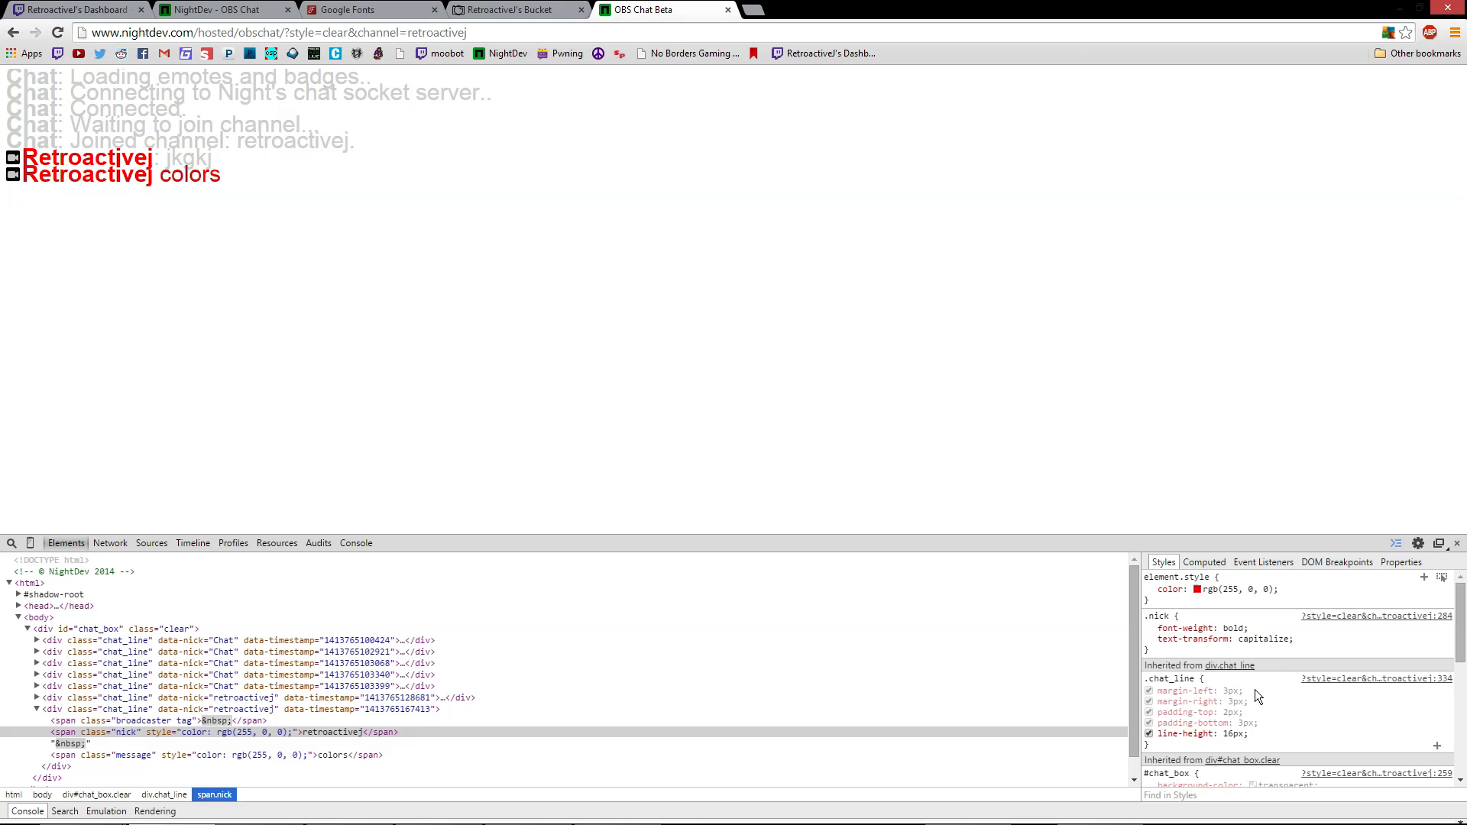
left_click(1229, 734)
left_click_drag(1234, 736, 1224, 736)
type("35")
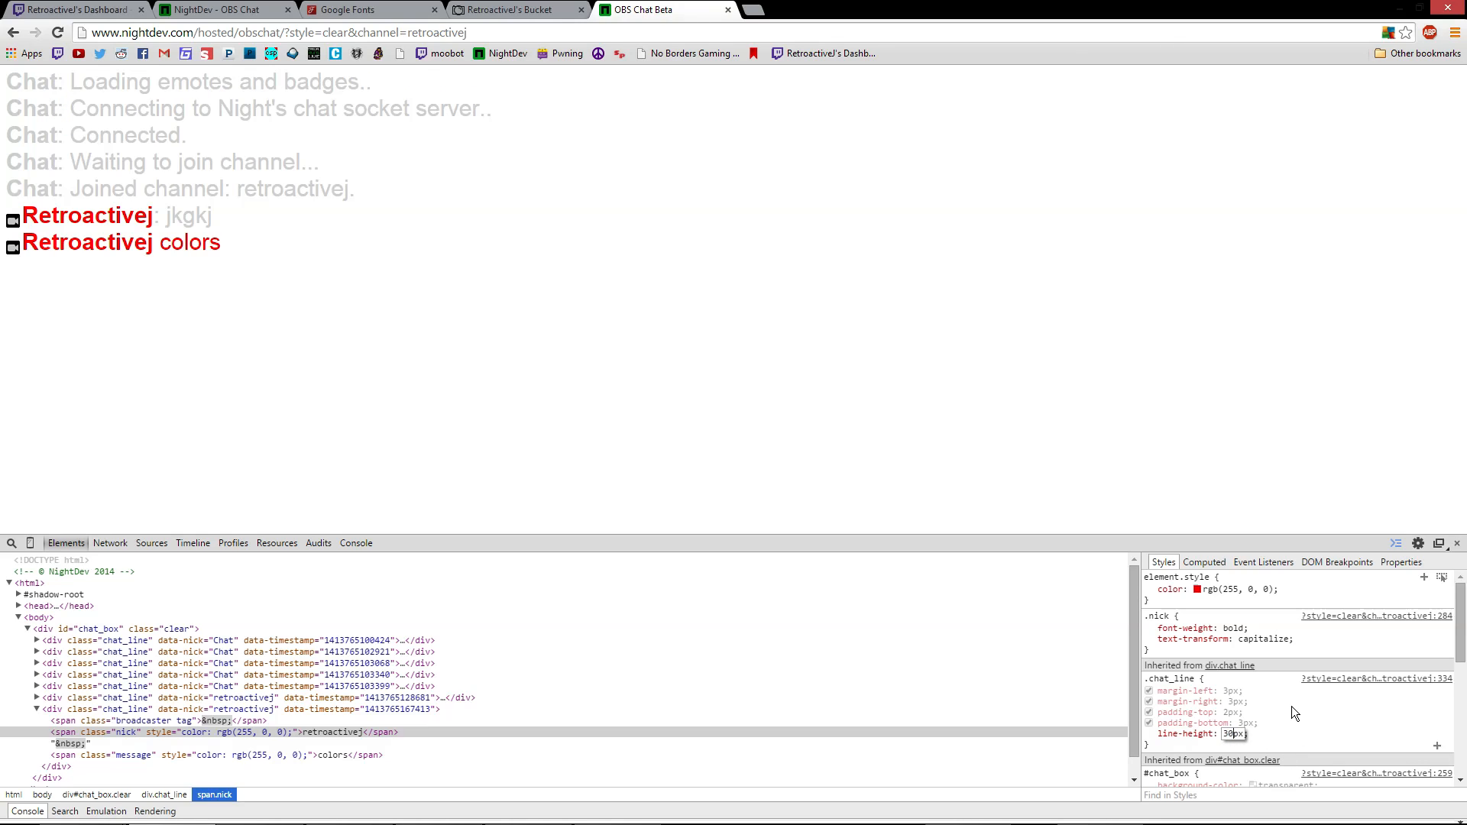
key("Return")
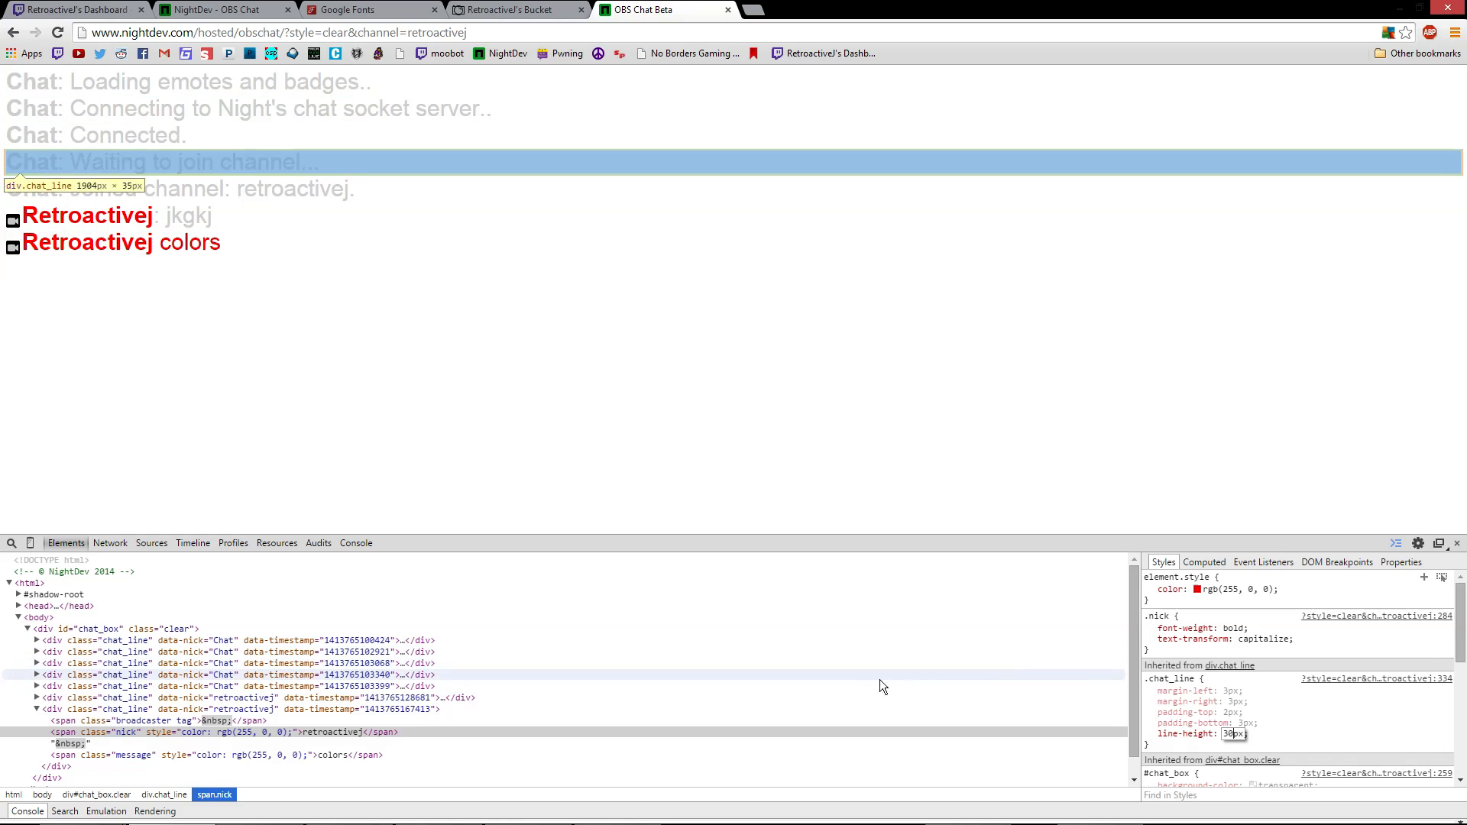
left_click(1277, 737)
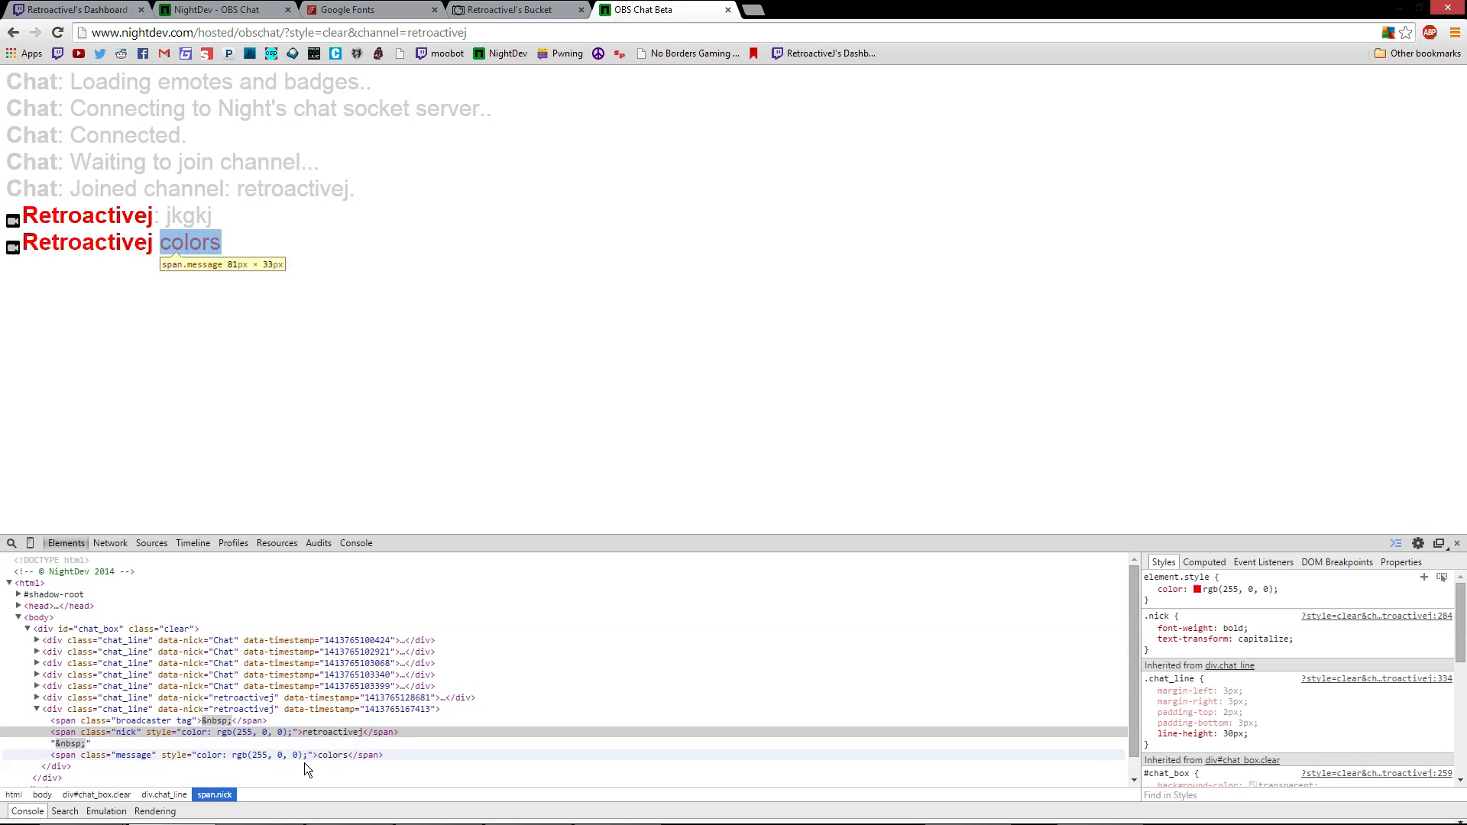
Select span.broadcaster.tag and review its .broadcaster and .tag rules, including vertical-align: bottom
left_click(153, 719)
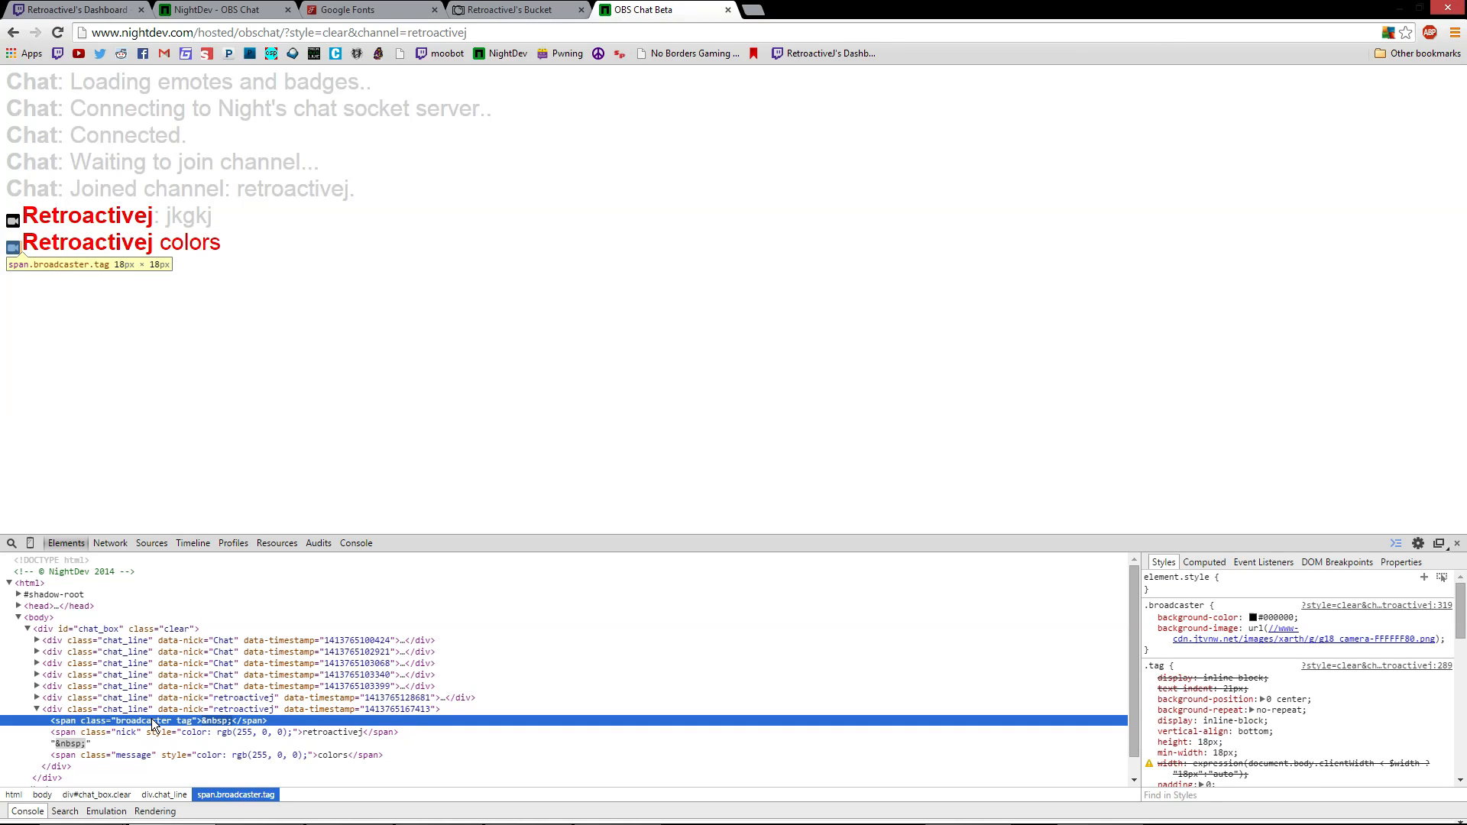
right_click(498, 342)
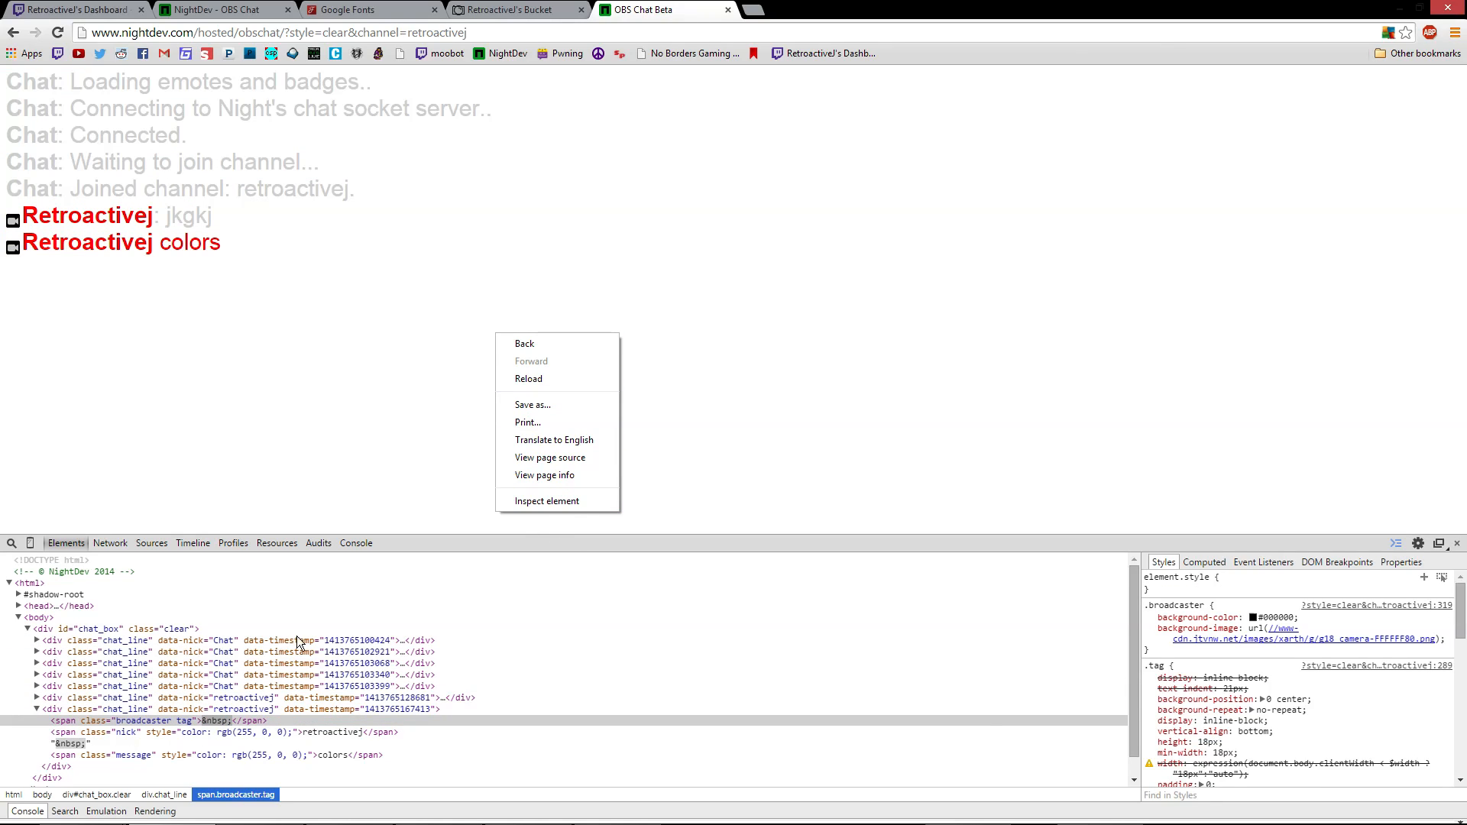
left_click(145, 720)
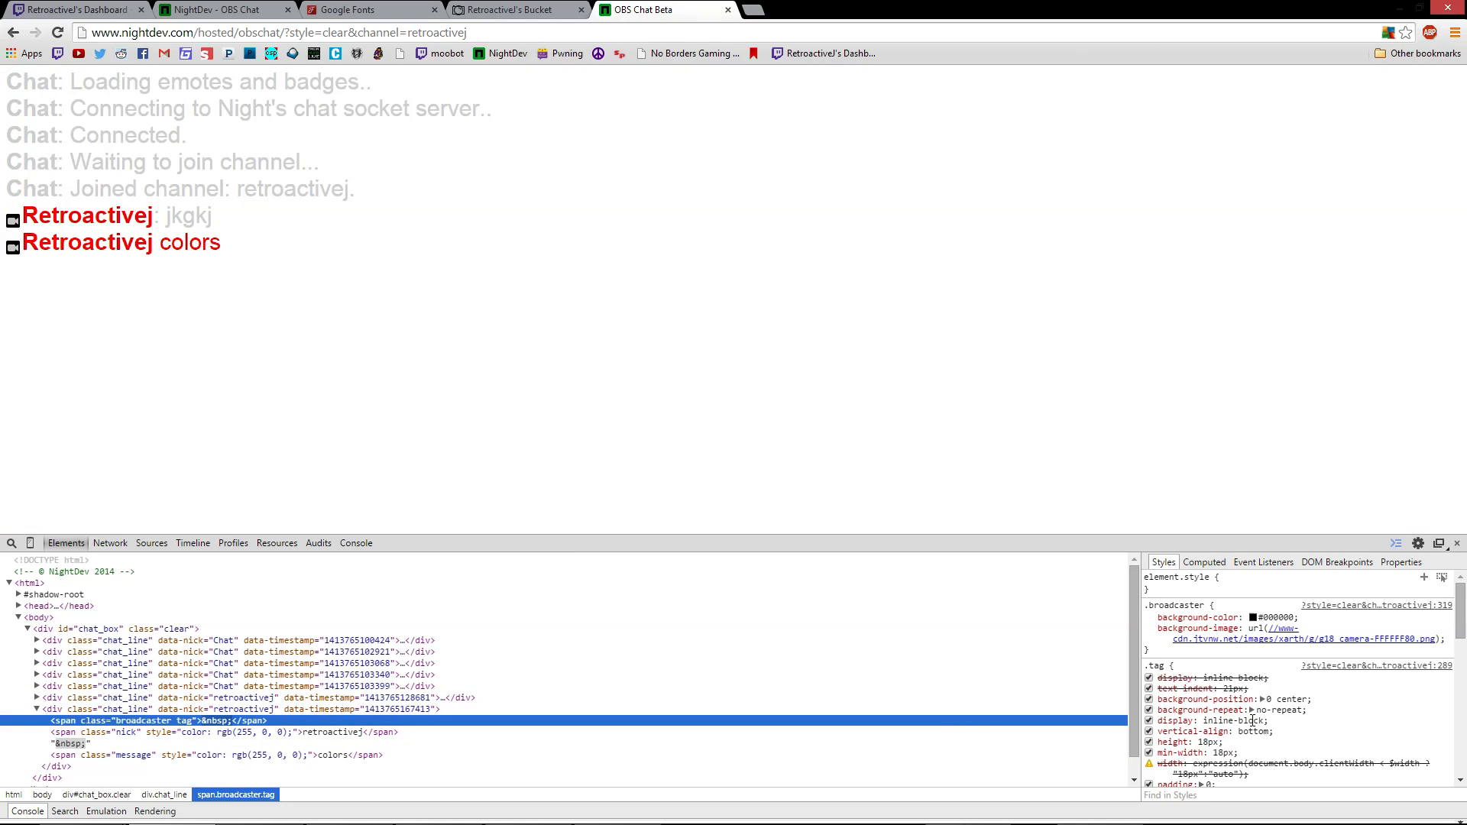
scroll(1255, 714, "down", 1)
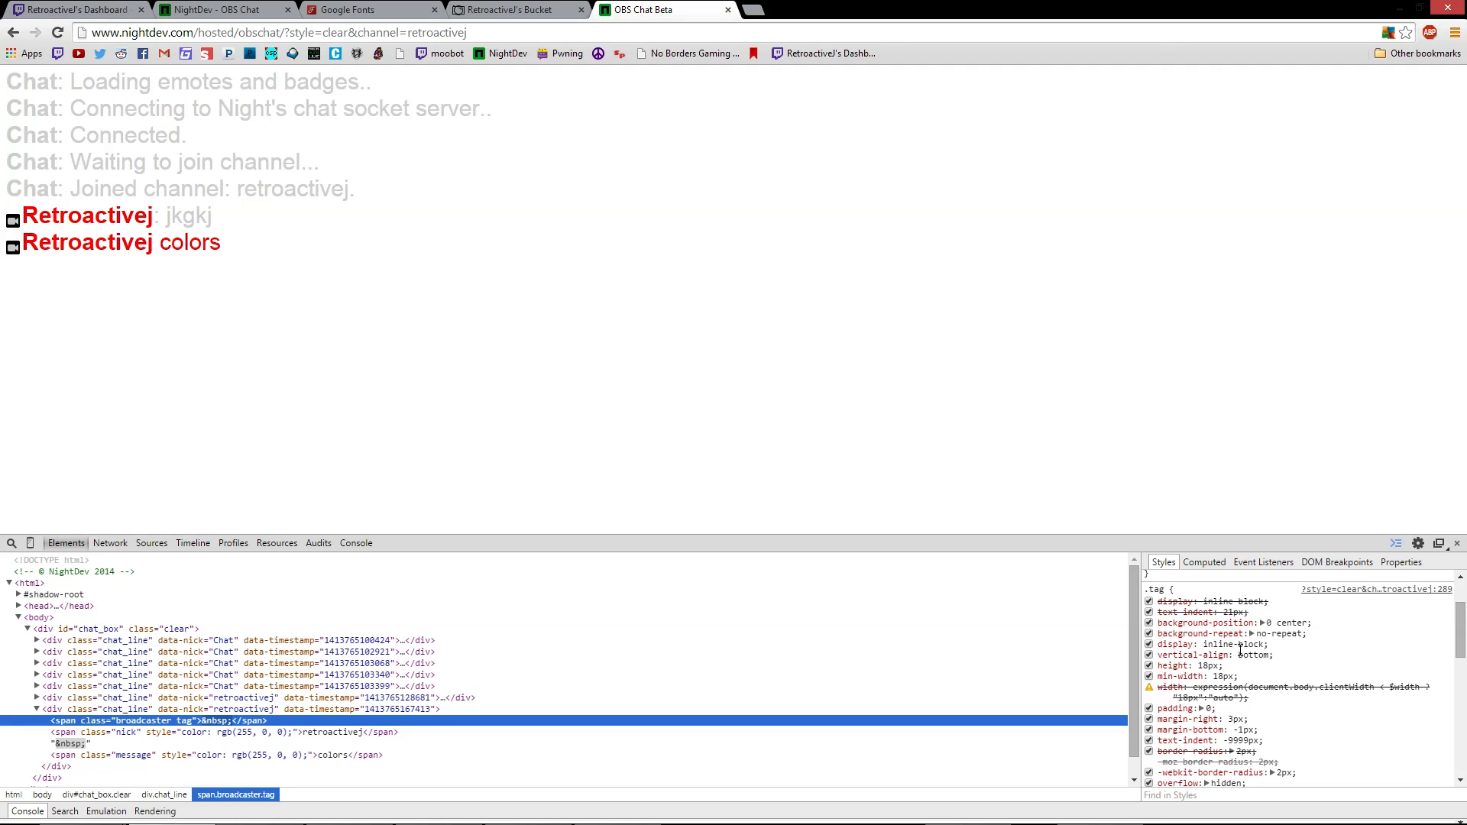
scroll(1233, 644, "up", 2)
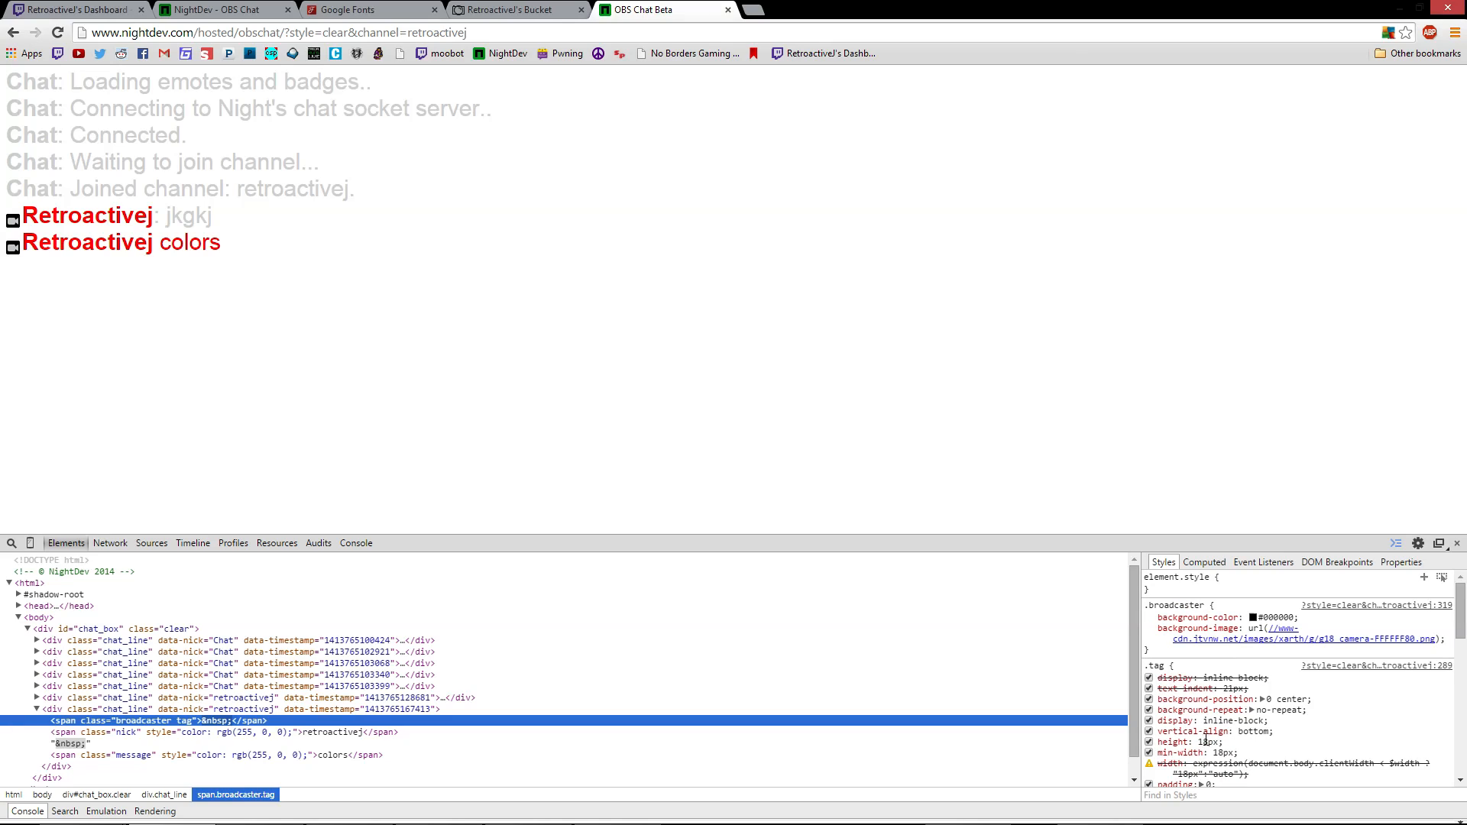
left_click_drag(1269, 731, 1240, 732)
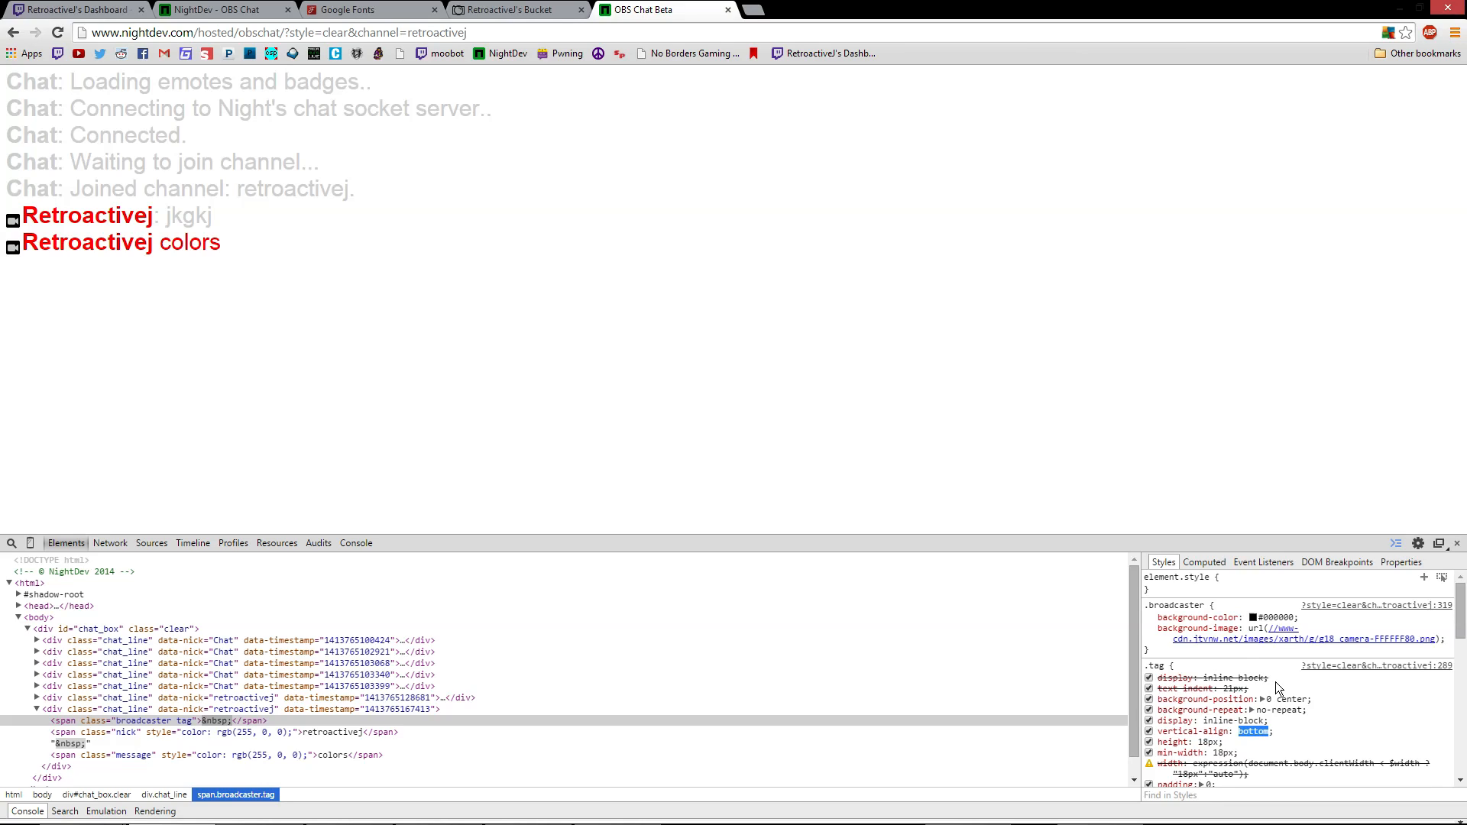
triple_click(1253, 732)
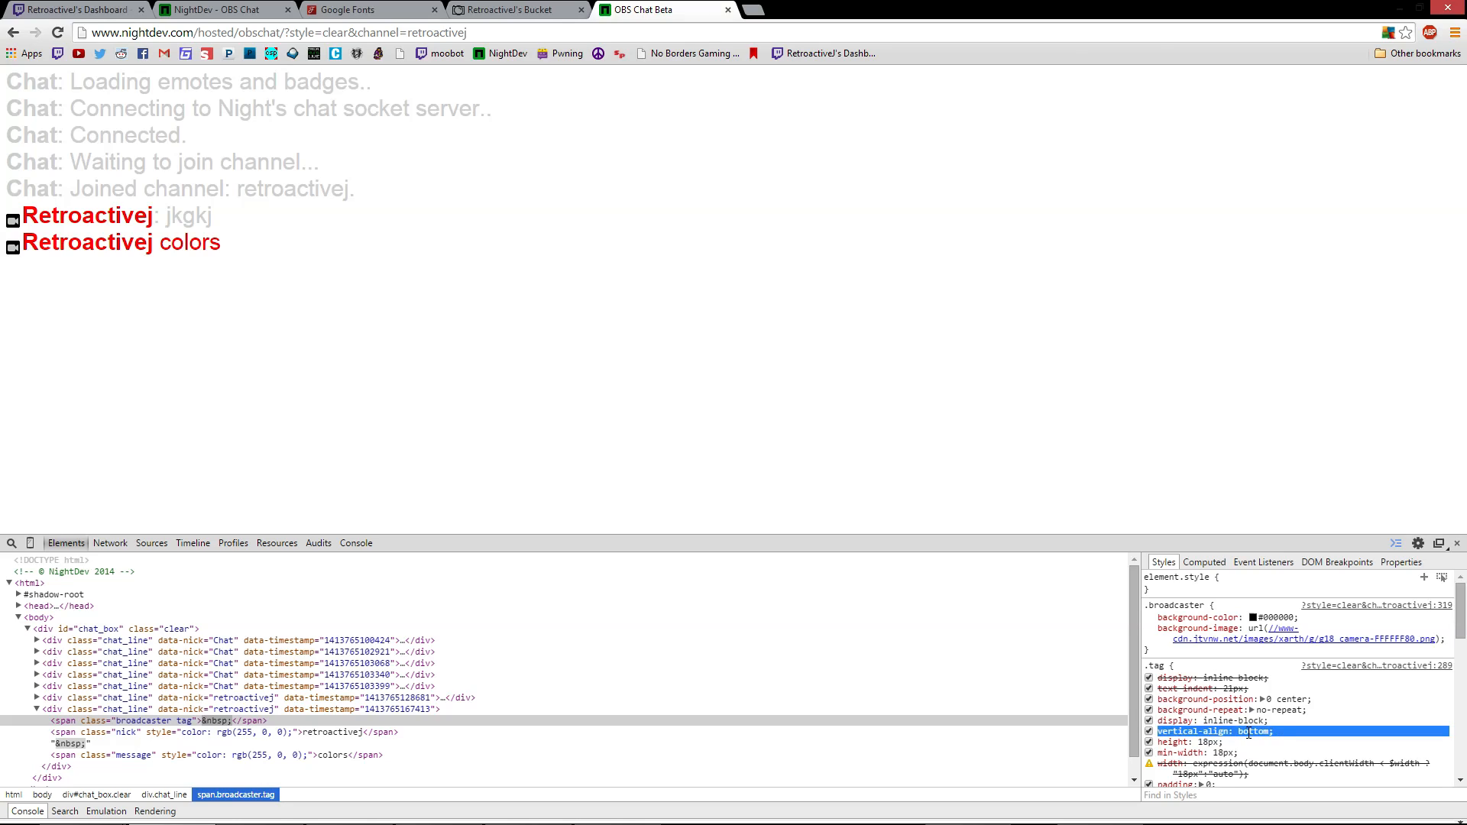
key("shift+Tab")
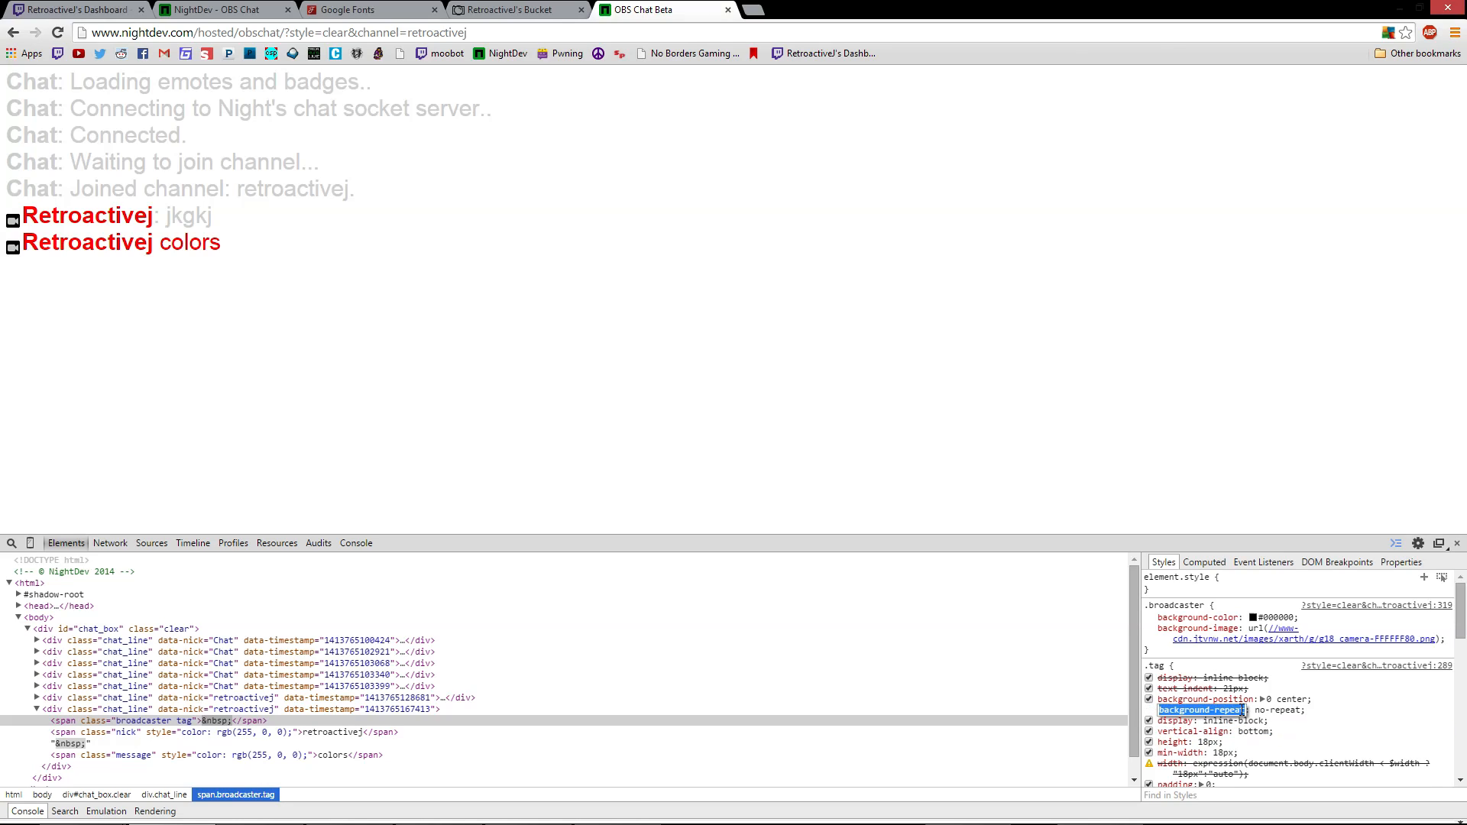
left_click(1251, 733)
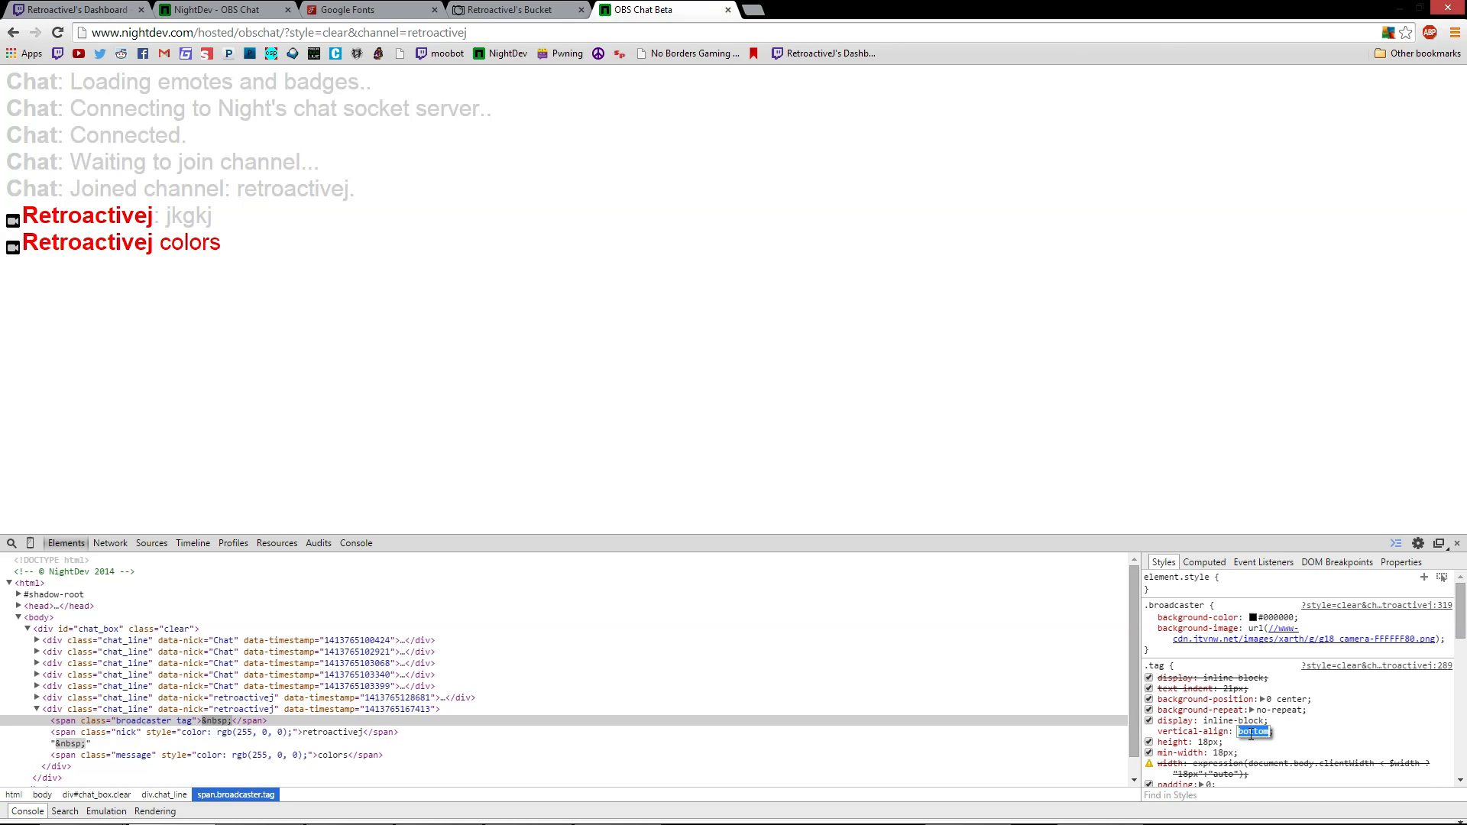
type("top")
key("Tab")
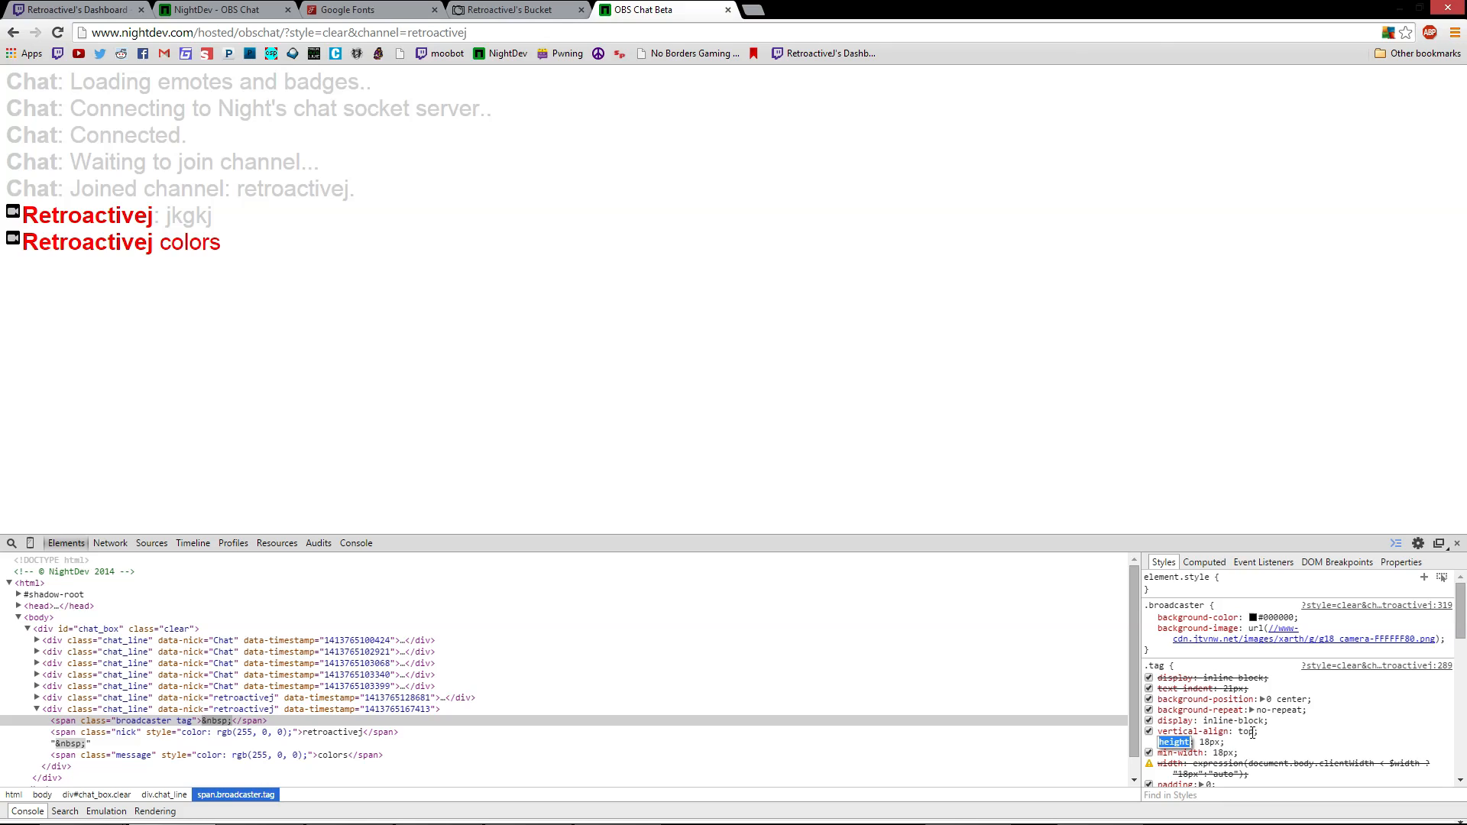
left_click(1248, 733)
type("mi")
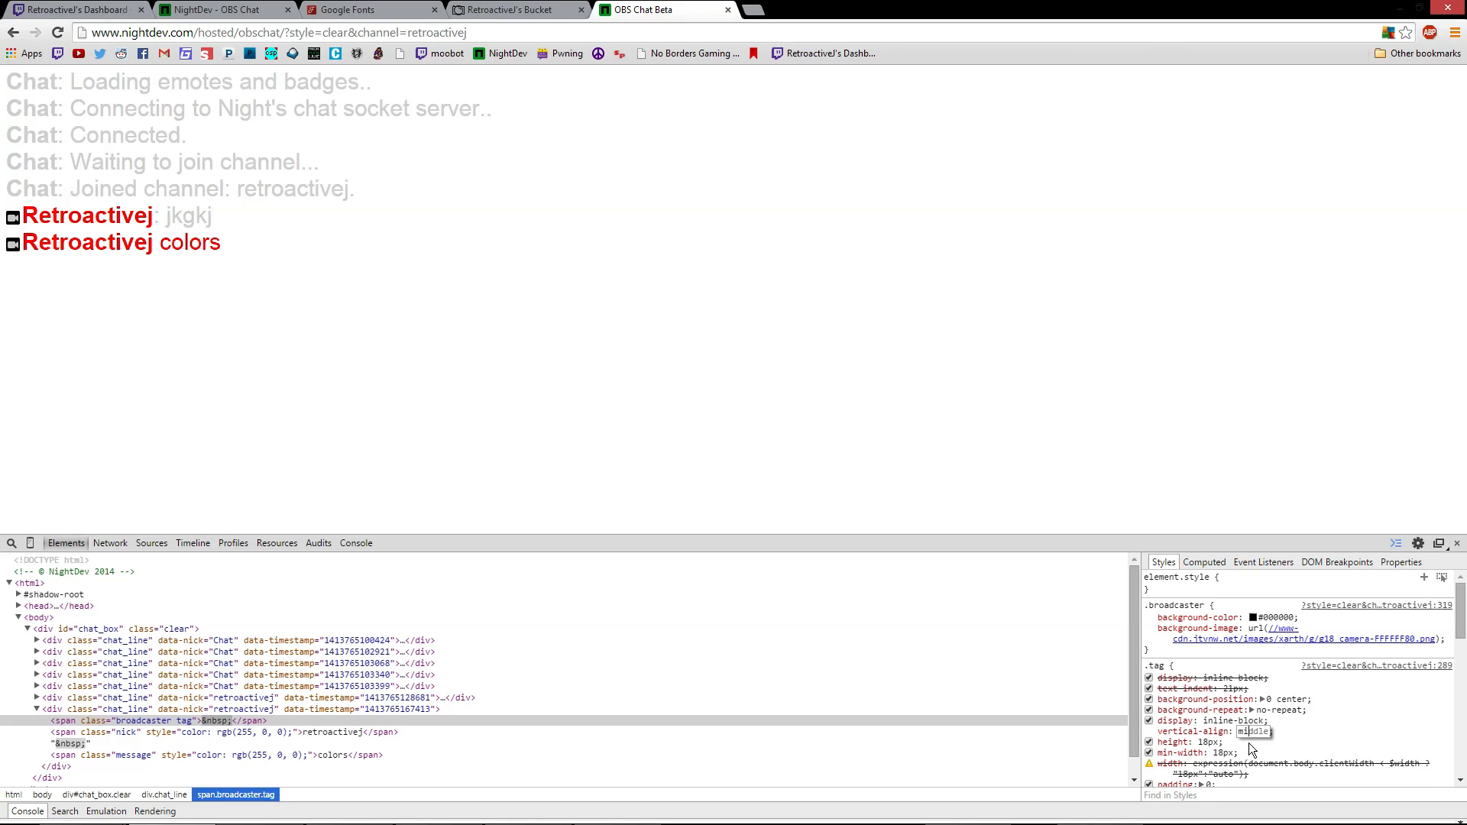
type("dd")
key("Tab")
left_click(1251, 732)
type("bottom")
key("Tab")
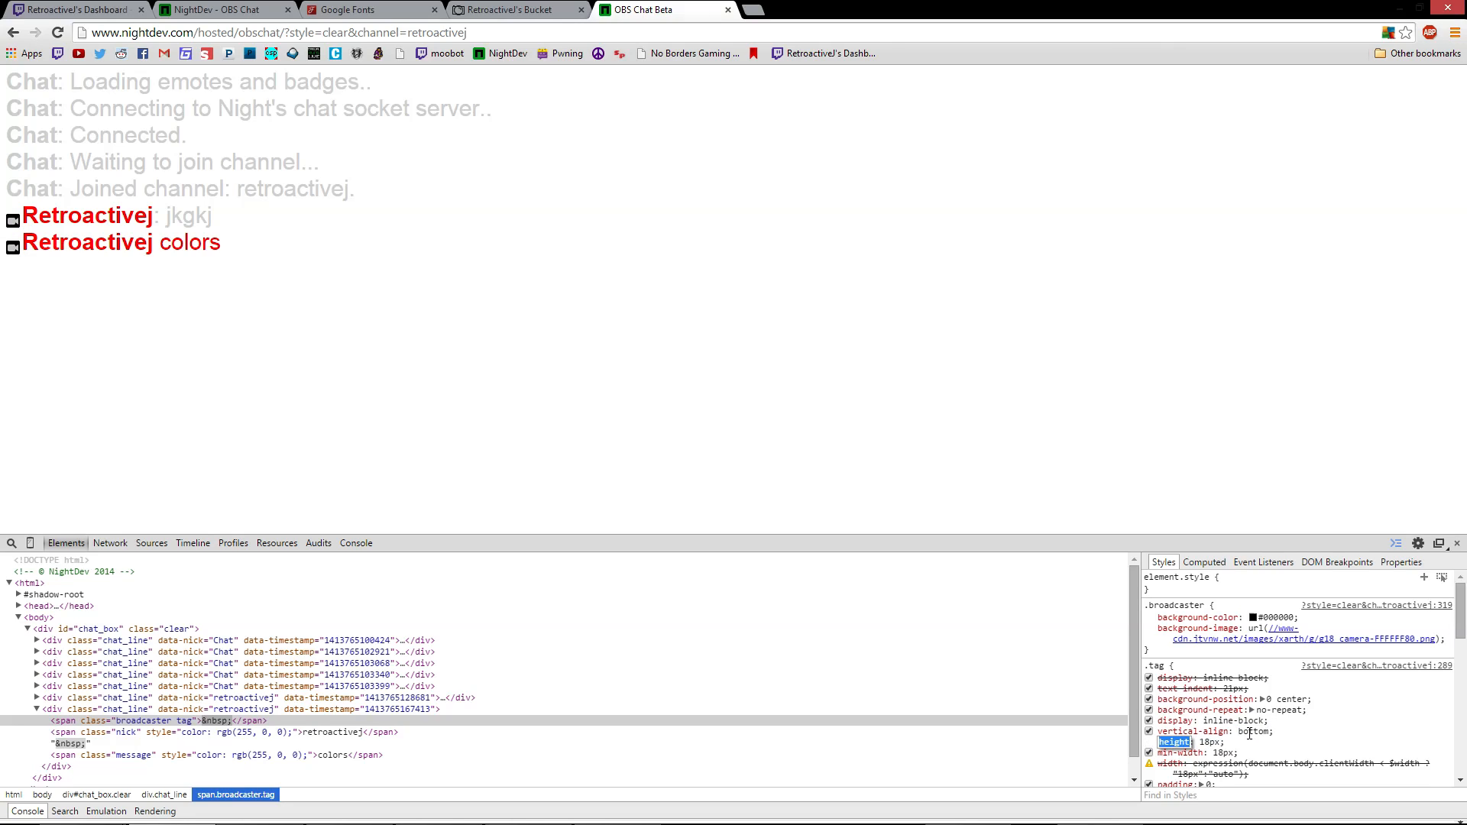
Change the .tag margin-bottom from -1px to 5px
left_click(1291, 741)
scroll(1291, 740, "down", 3)
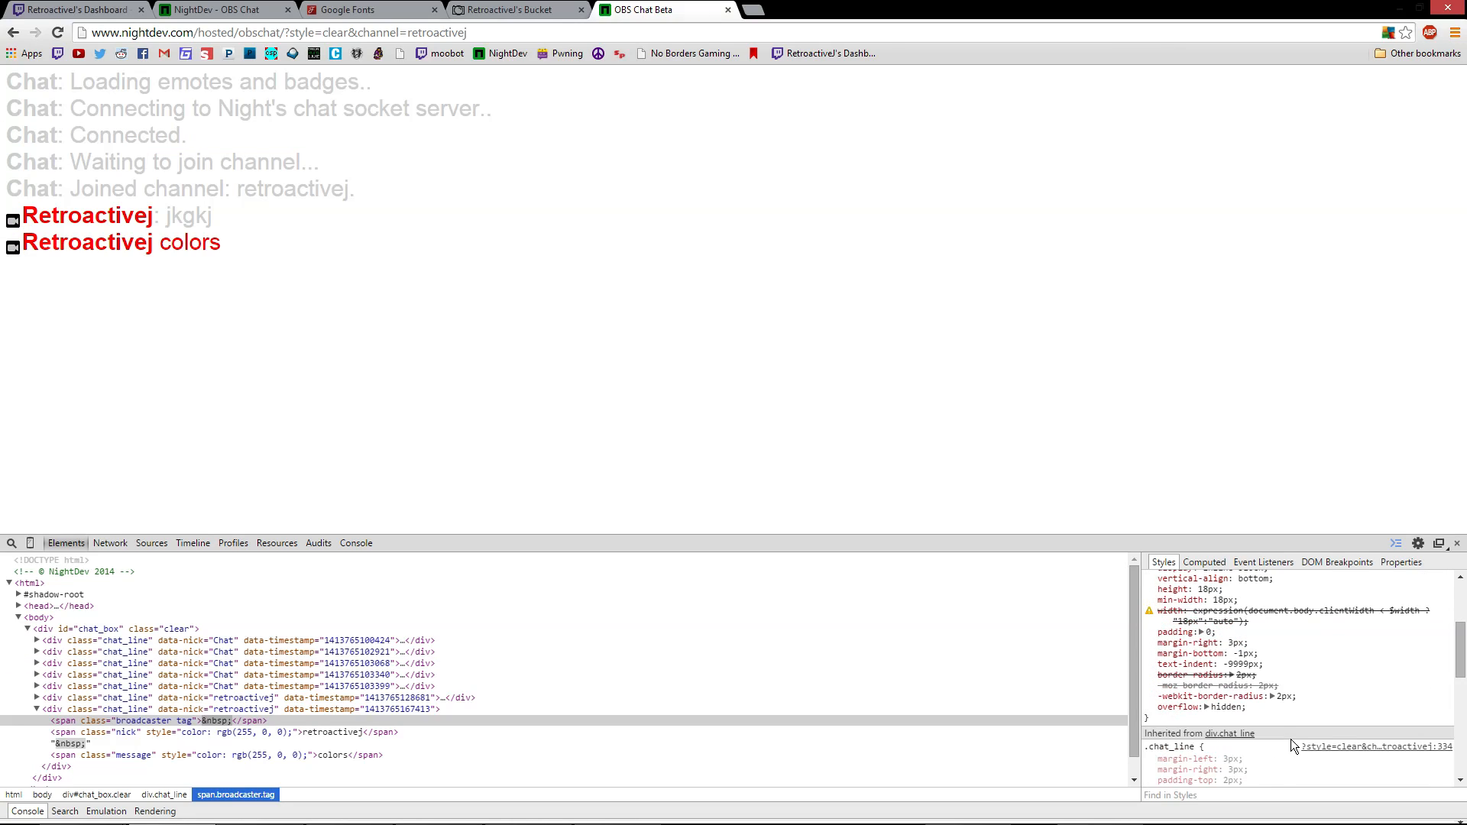
left_click(1240, 654)
double_click(1244, 654)
scroll(1258, 669, "up", 1)
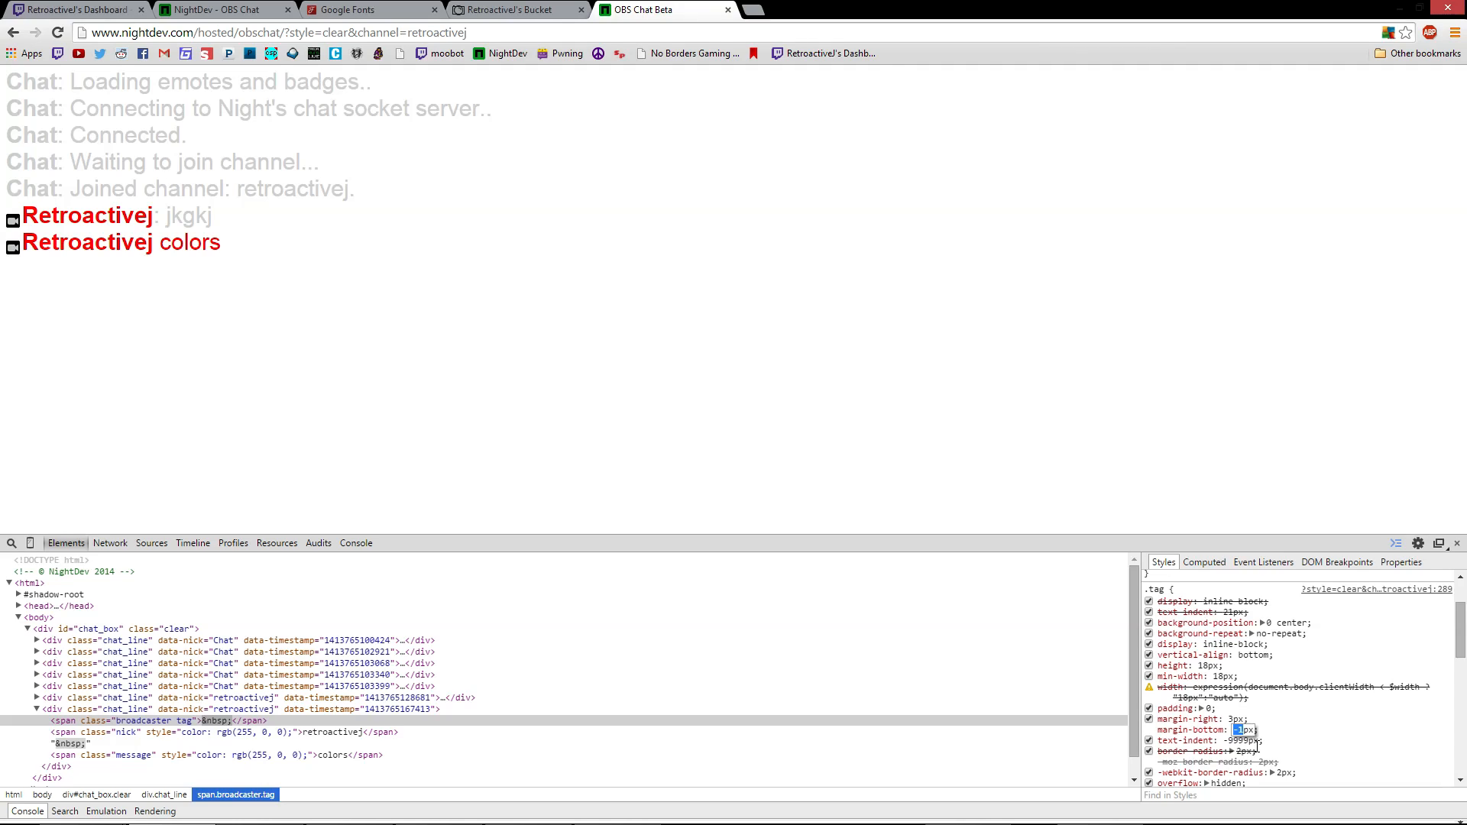
type("5")
key("Tab")
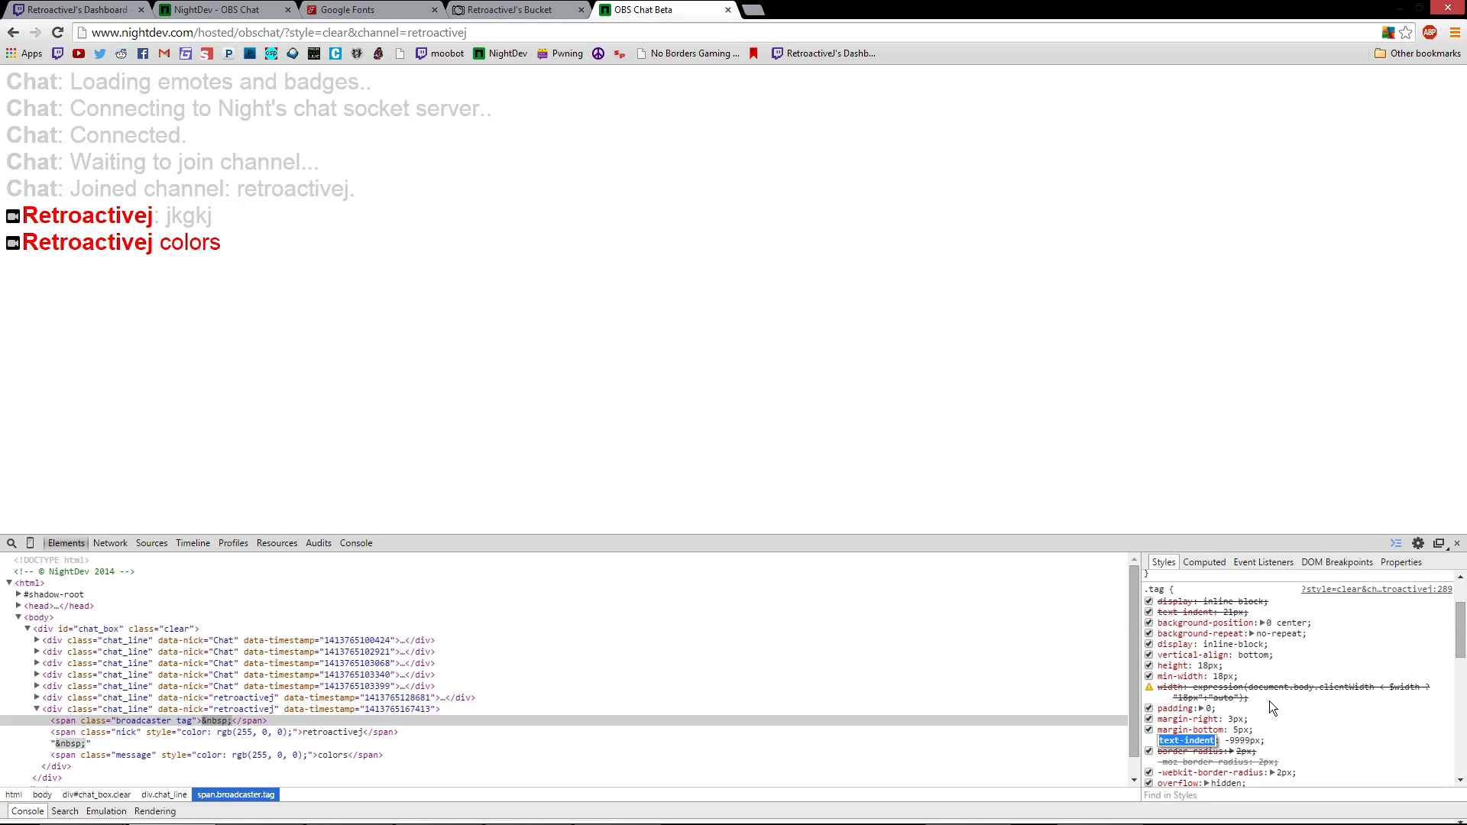
Switch to the Photobucket image bucket tab
key("Escape")
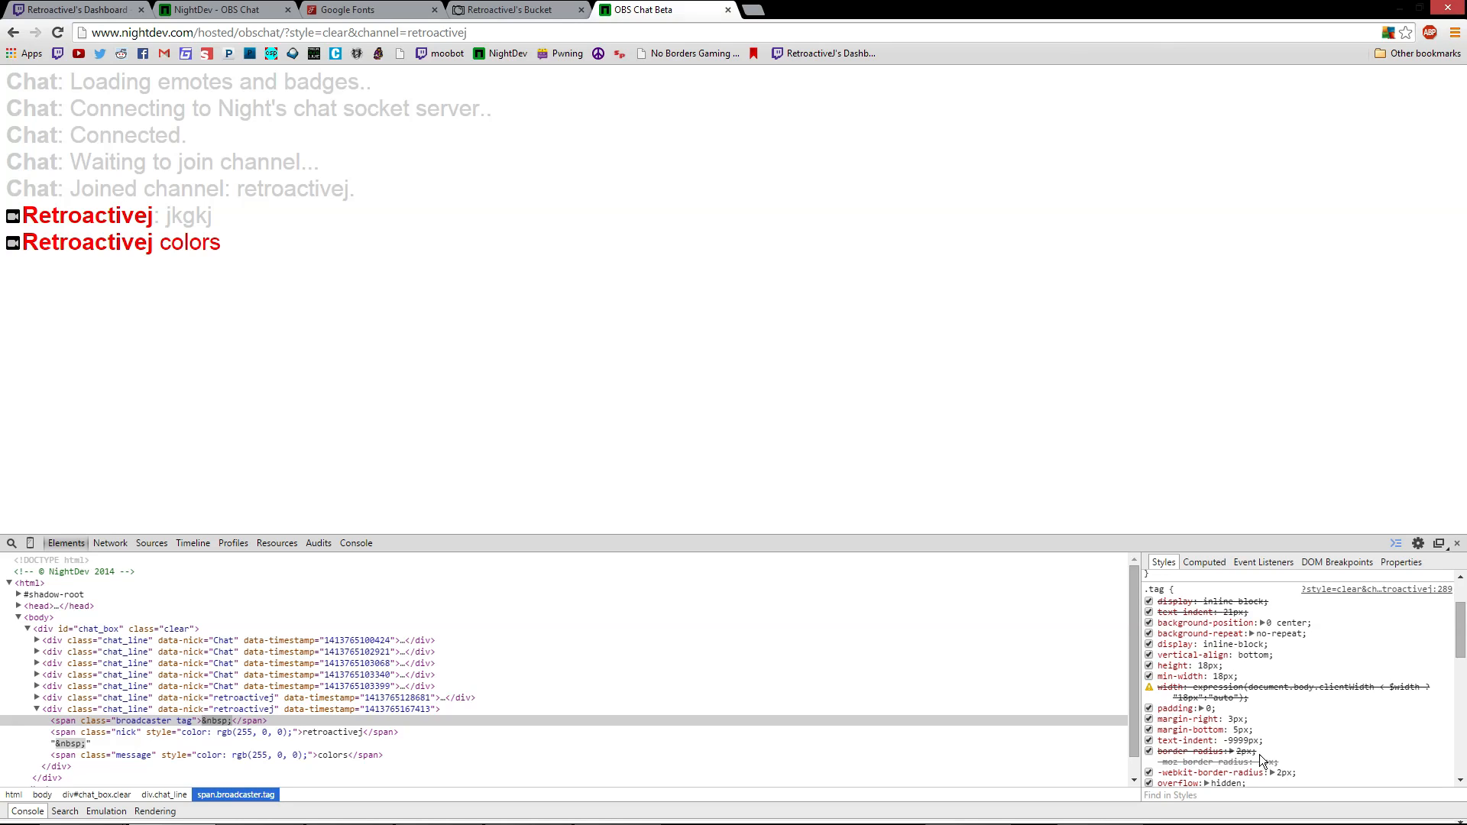
scroll(1269, 755, "up", 2)
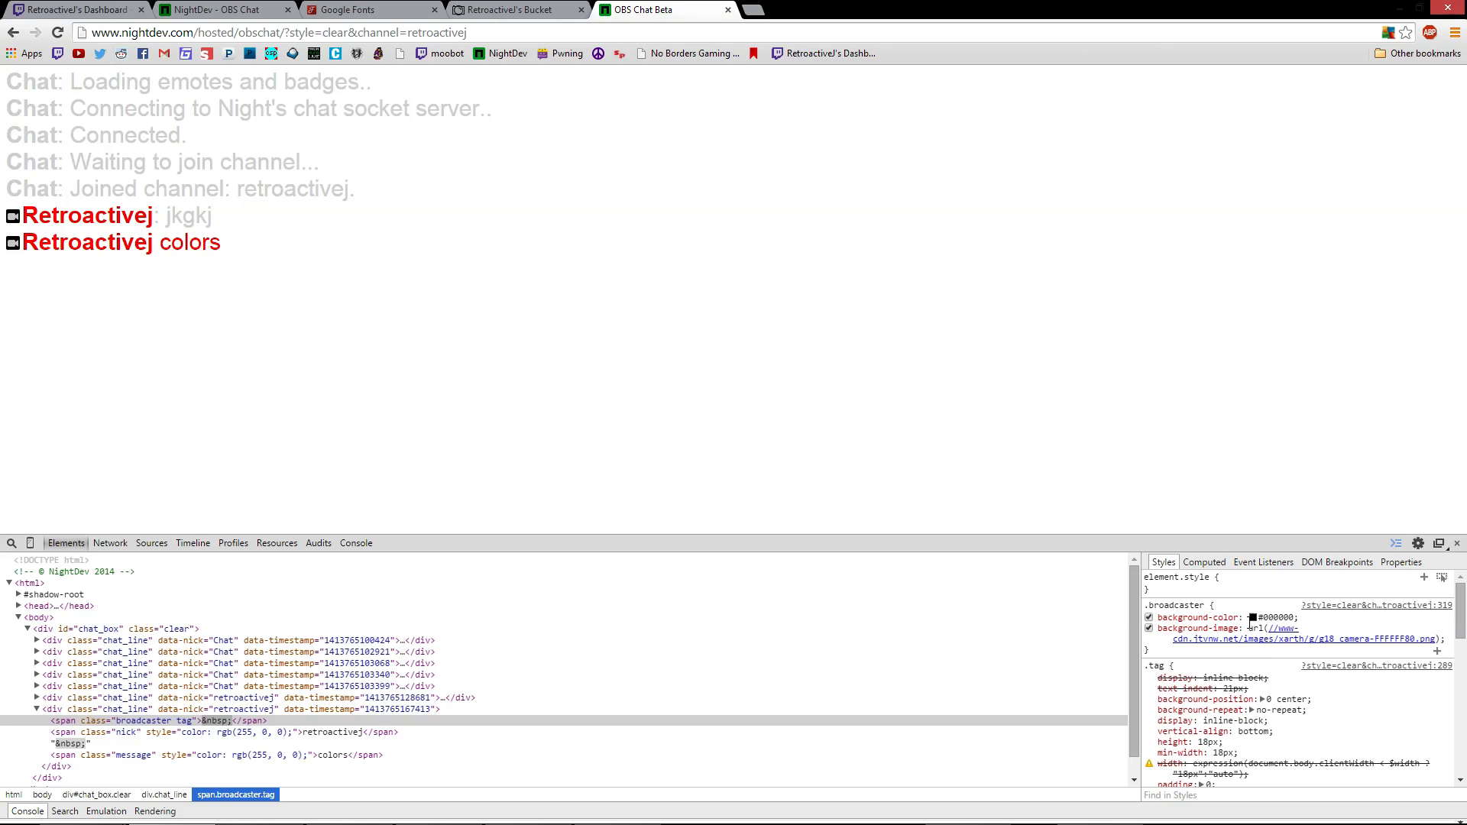
left_click(520, 13)
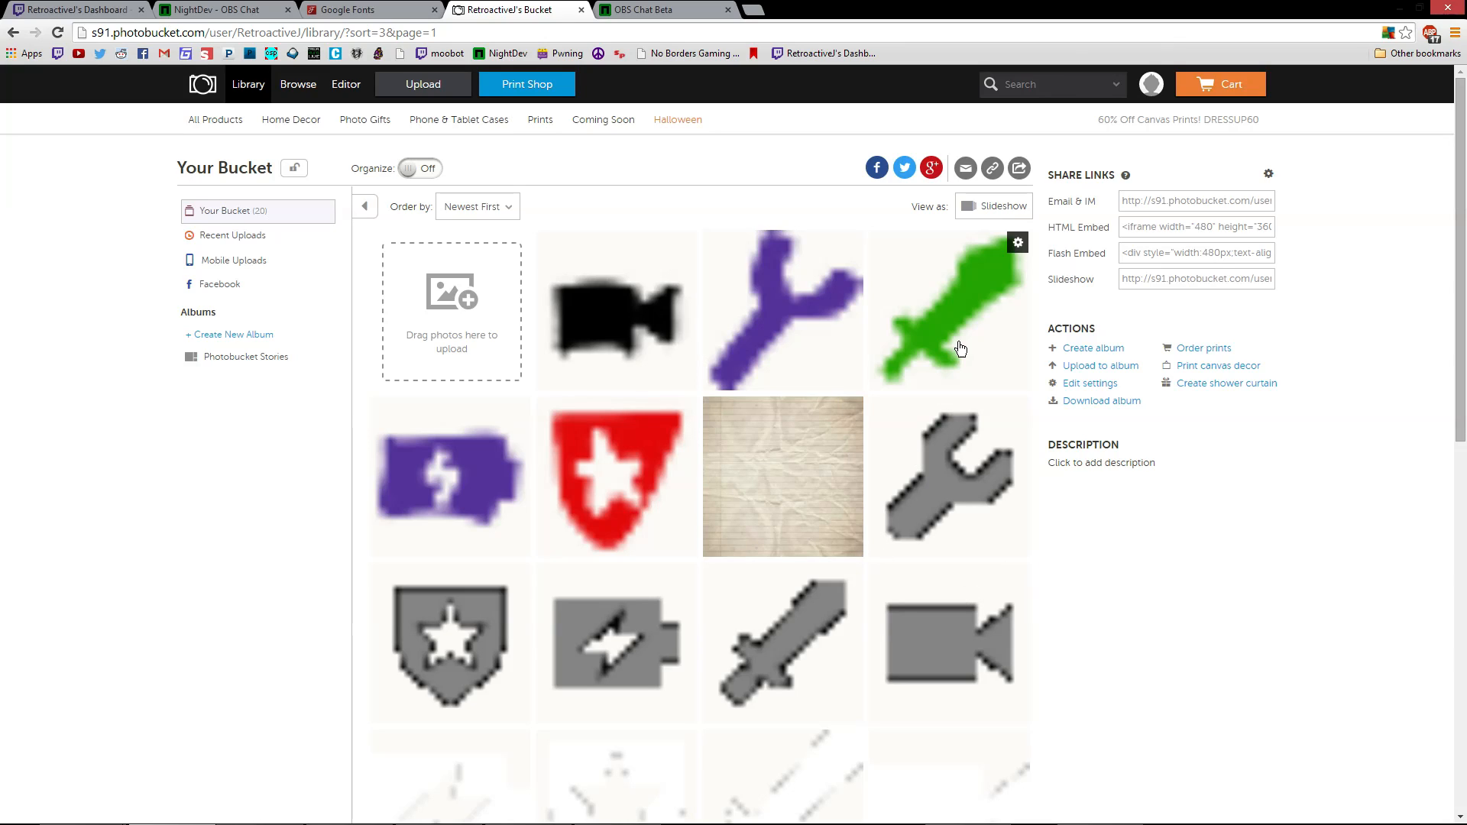
Copy the black camera image's direct link and return to the OBS Chat Beta tab
left_click(607, 344)
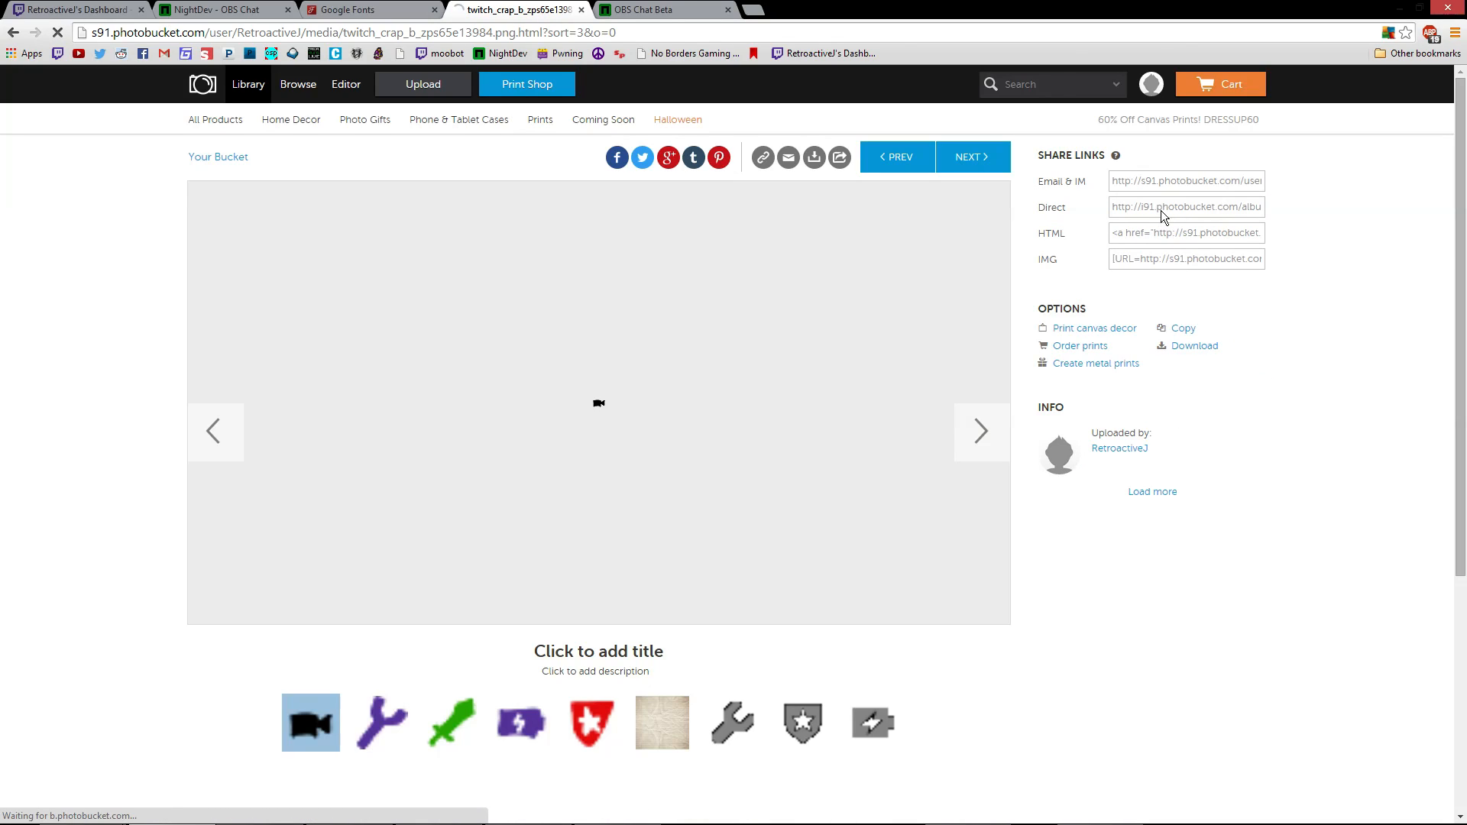
left_click(1156, 211)
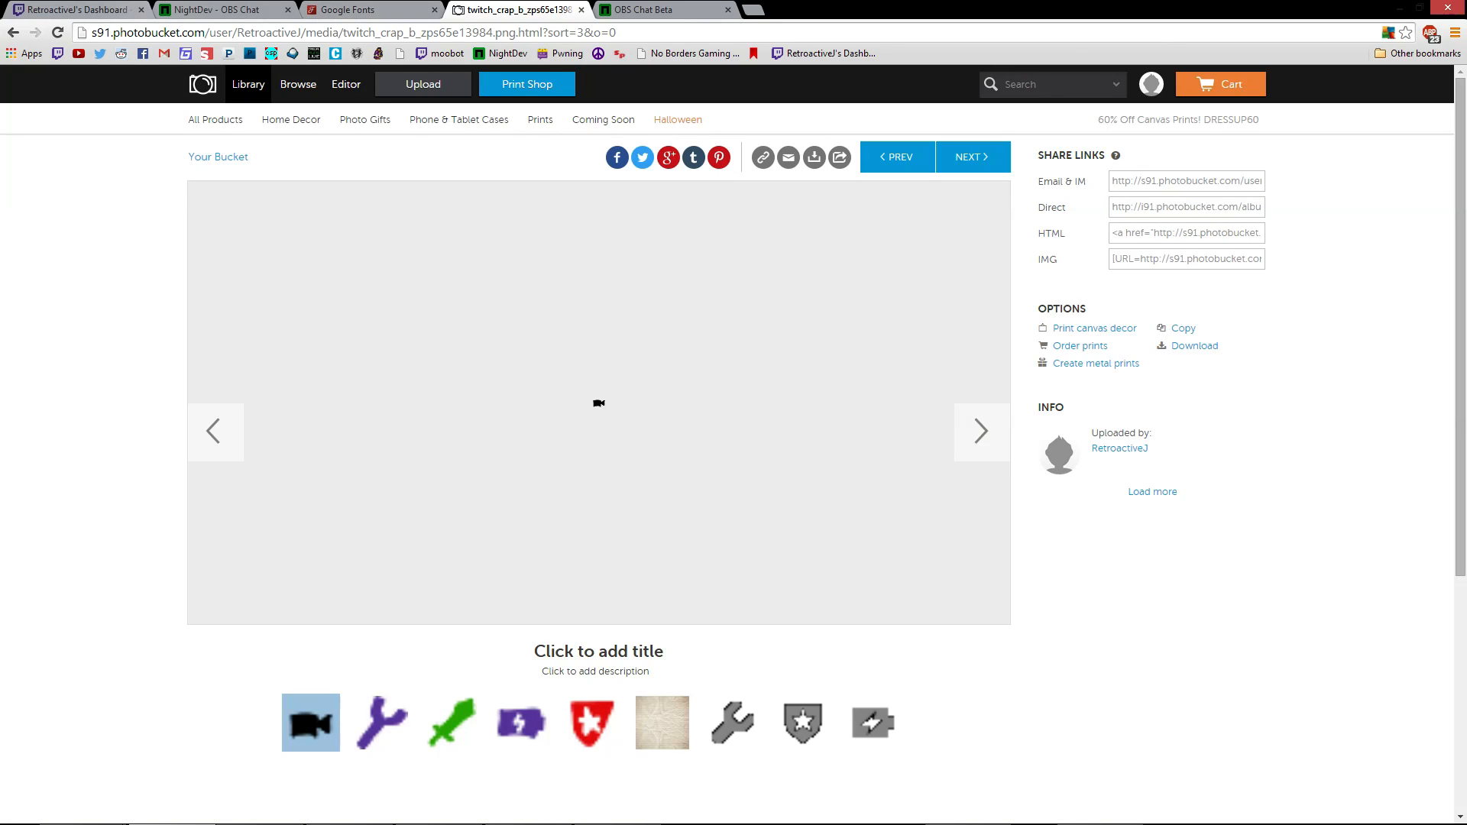
left_click(218, 9)
left_click(84, 10)
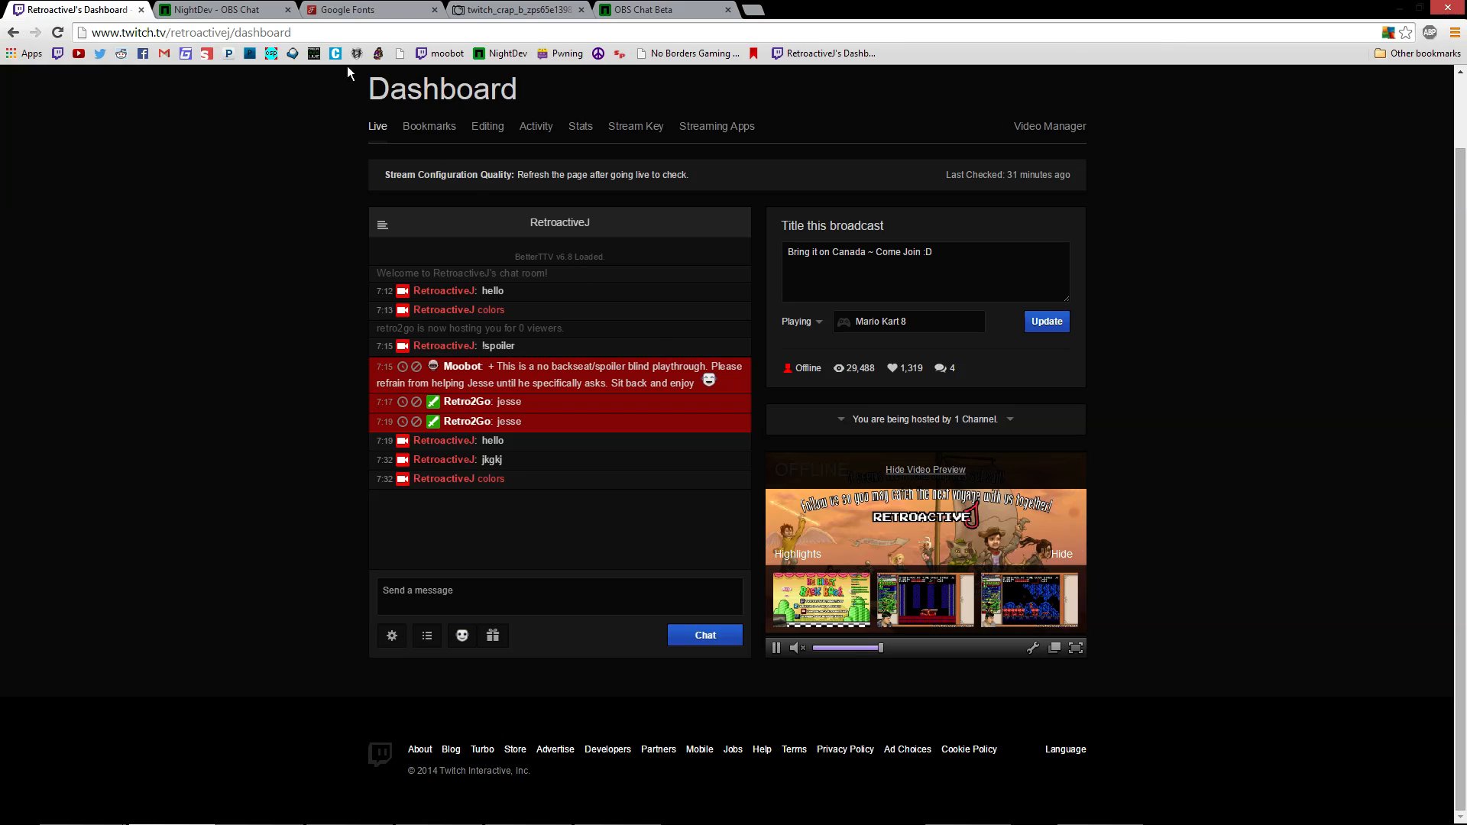
left_click(665, 9)
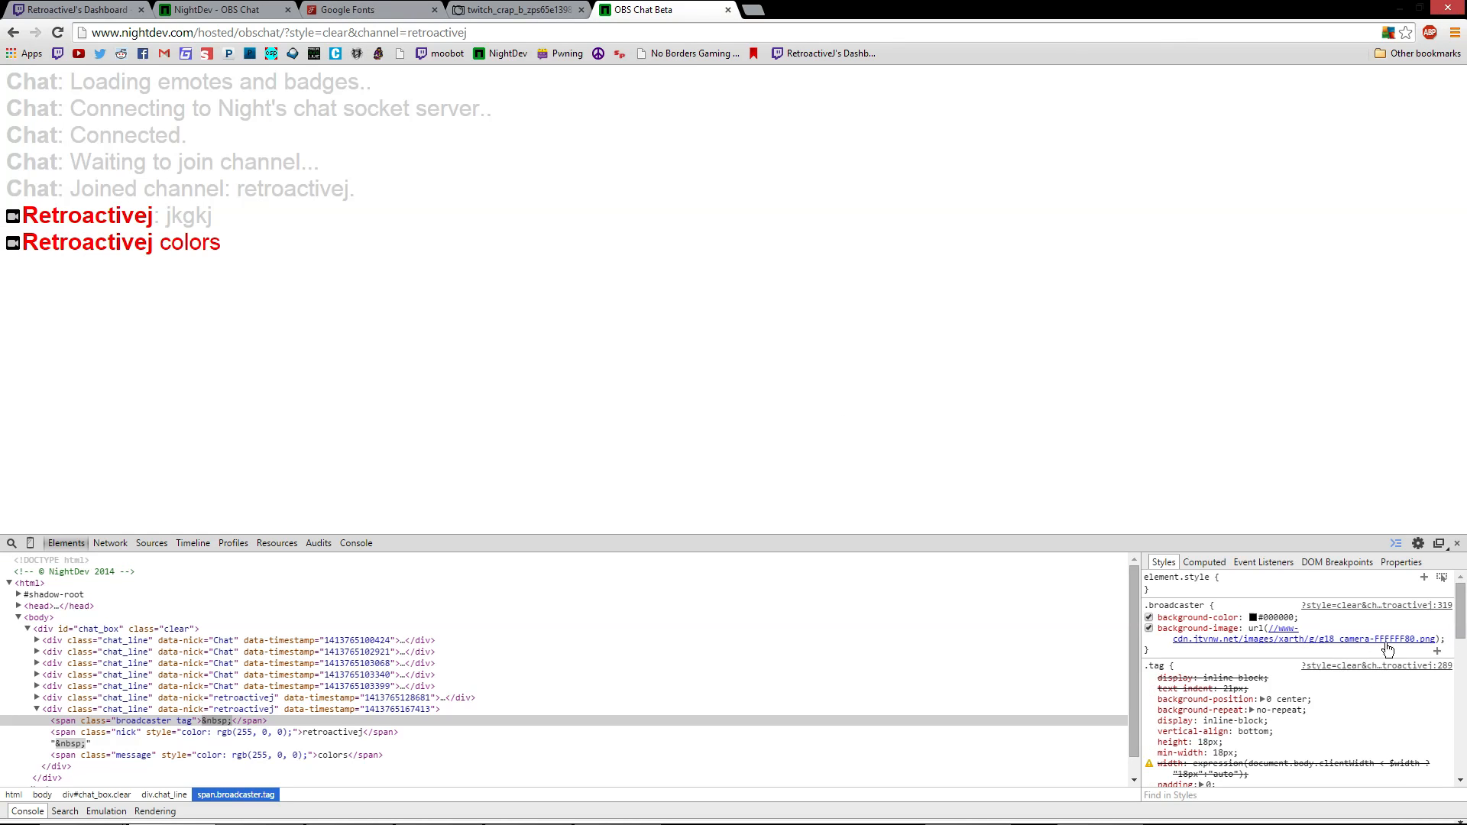
Paste the Photobucket camera URL into the .broadcaster background-image url()
left_click(1255, 628)
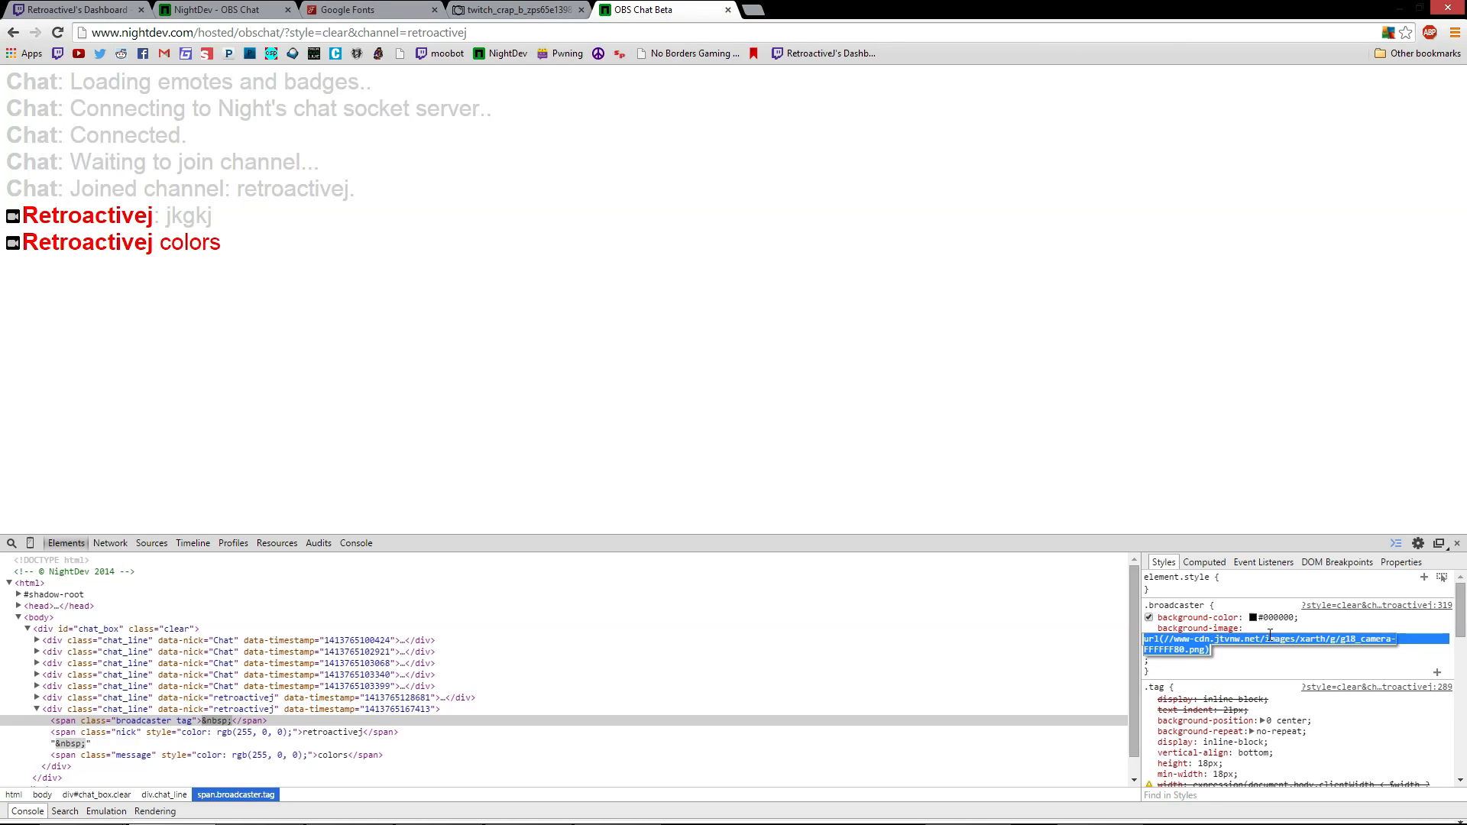
left_click(1250, 641)
left_click_drag(1162, 639, 1206, 652)
key("ctrl+v")
key("Return")
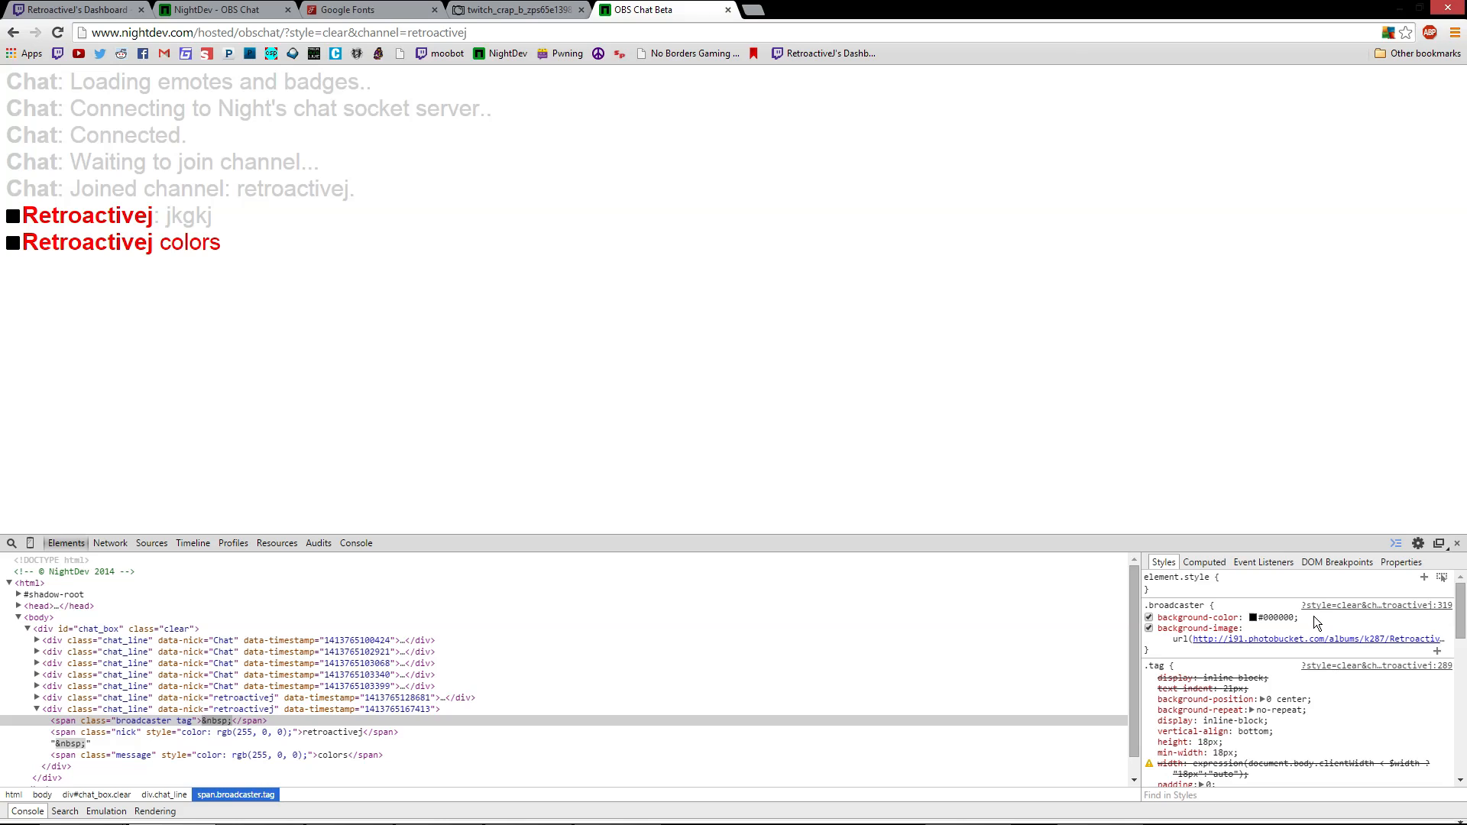
Change the .broadcaster background-color from #000000 to transparent
left_click(1254, 618)
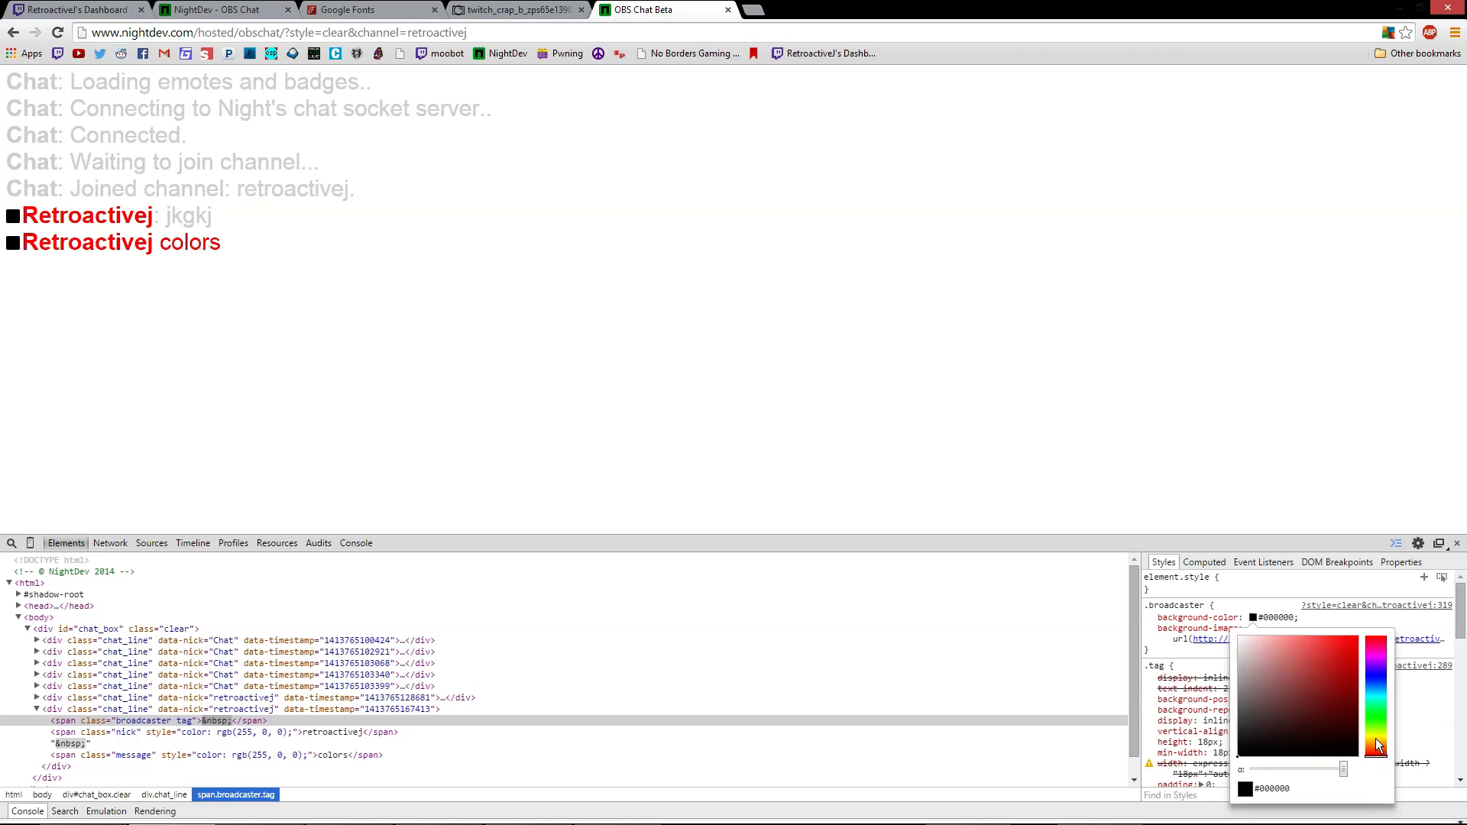
double_click(1389, 624)
left_click(1275, 620)
left_click(1281, 619)
left_click(1330, 626)
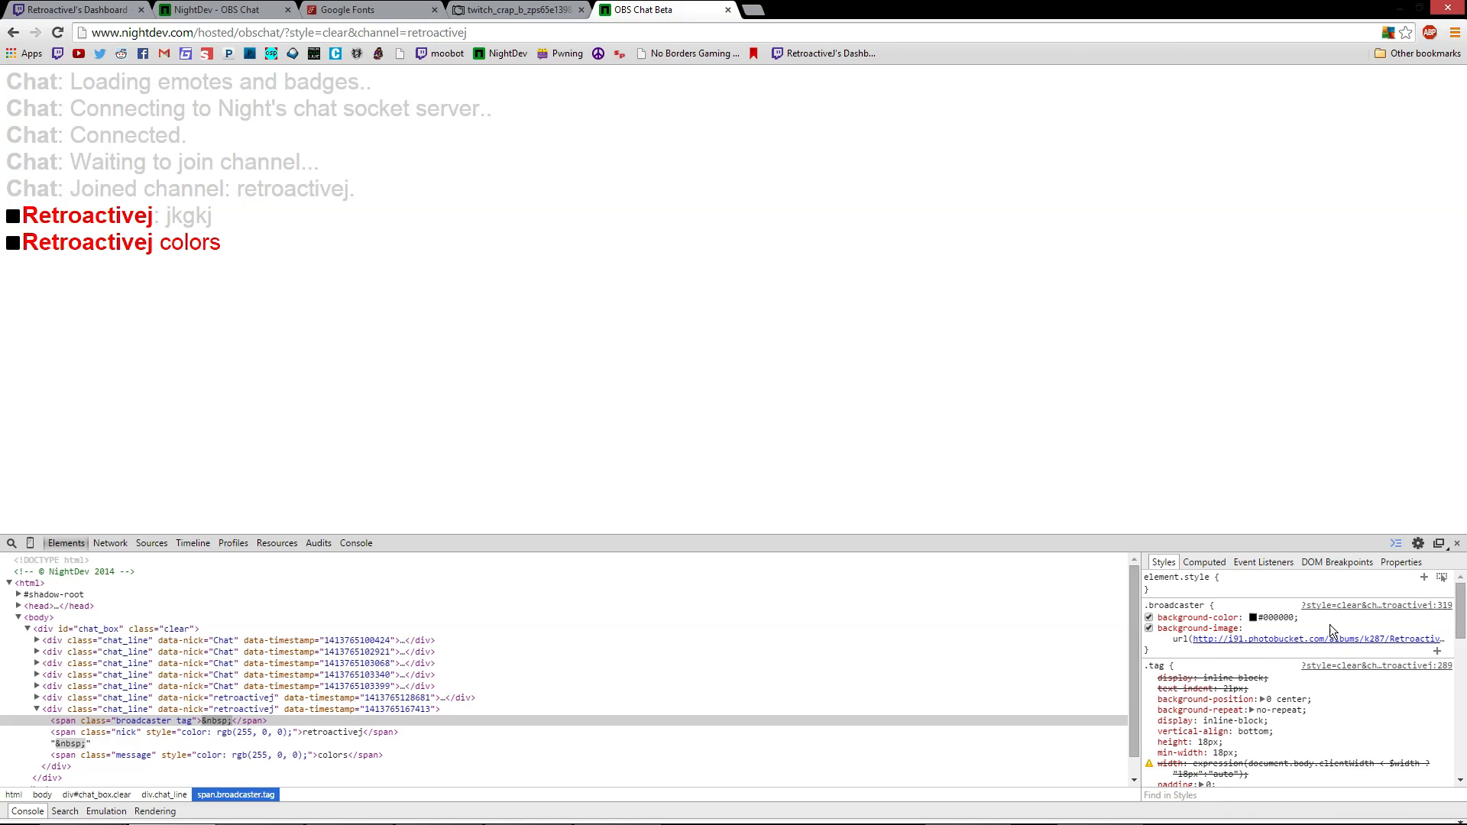
left_click(1254, 617)
left_click(1300, 676)
mouse_move(1298, 672)
left_mouse_down()
mouse_move(1339, 722)
mouse_move(1263, 666)
mouse_move(1315, 672)
mouse_move(1344, 657)
mouse_move(1330, 684)
mouse_move(1244, 659)
mouse_move(1284, 714)
mouse_move(1242, 692)
mouse_move(1286, 726)
mouse_move(1255, 650)
mouse_move(1291, 692)
mouse_move(1288, 711)
mouse_move(1309, 715)
left_mouse_up()
left_click_drag(1384, 762, 1374, 673)
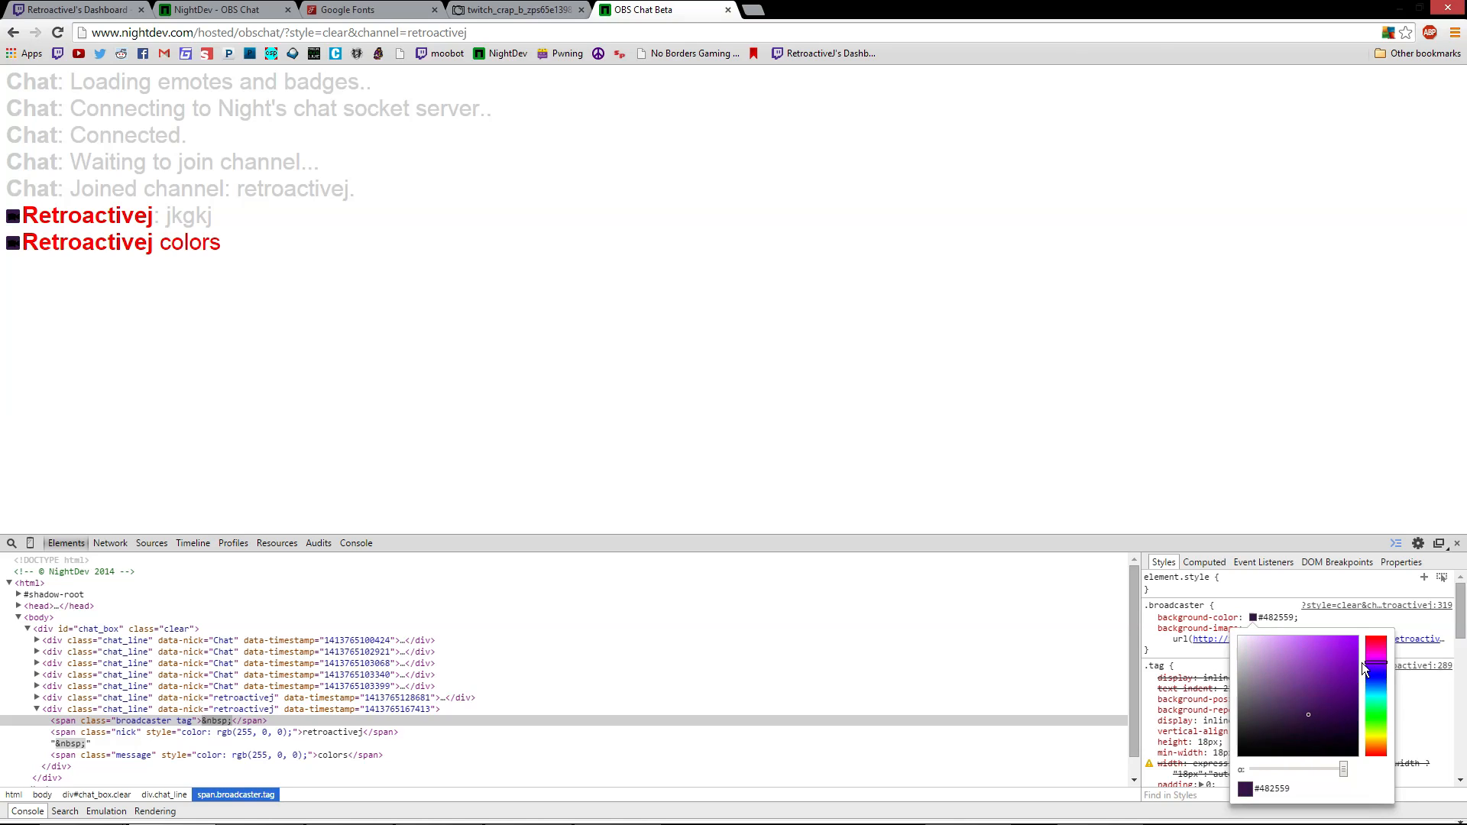
left_click(1397, 618)
left_click(1271, 617)
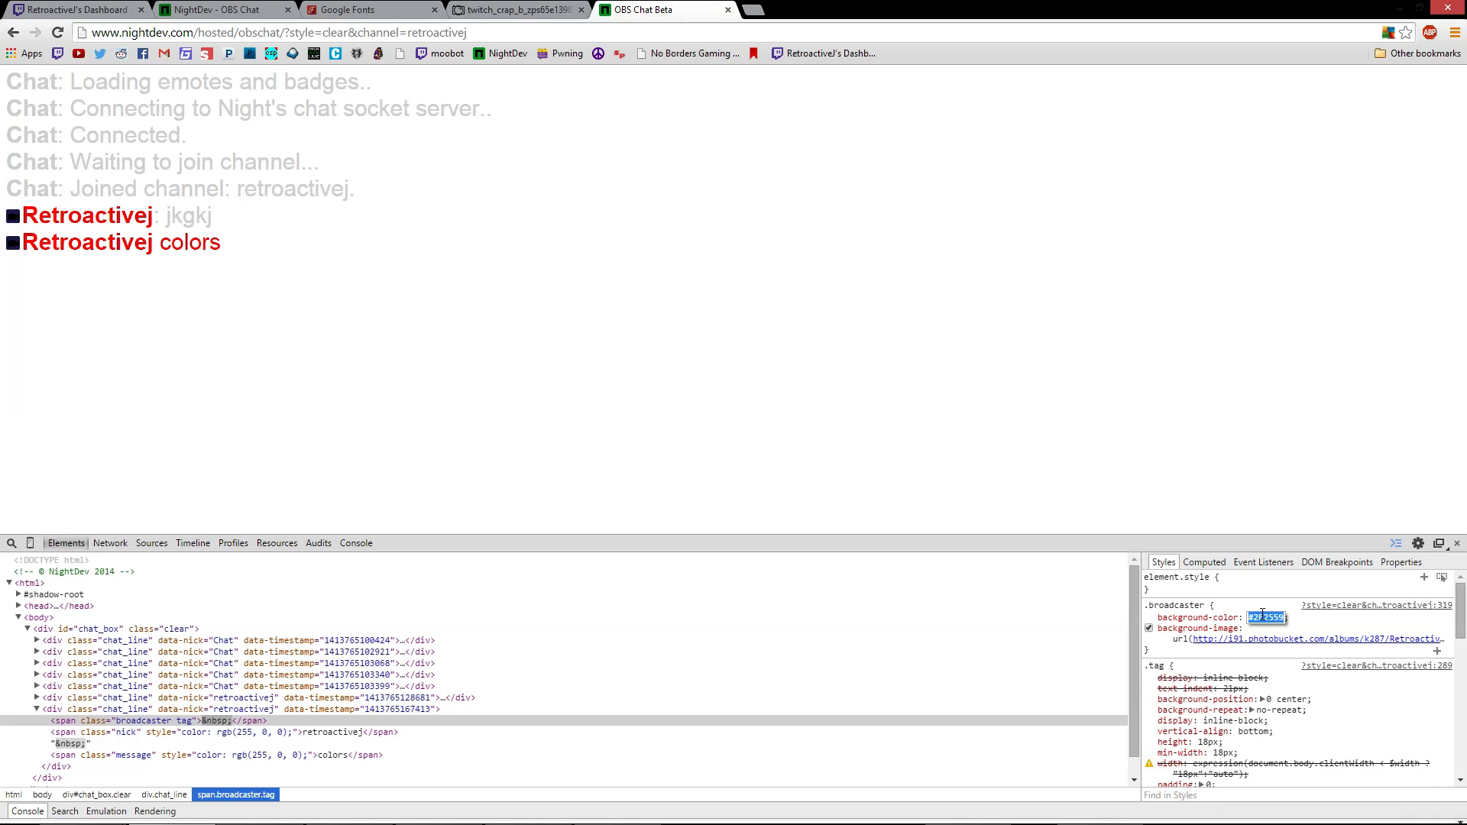
type("transparent;")
key("Tab")
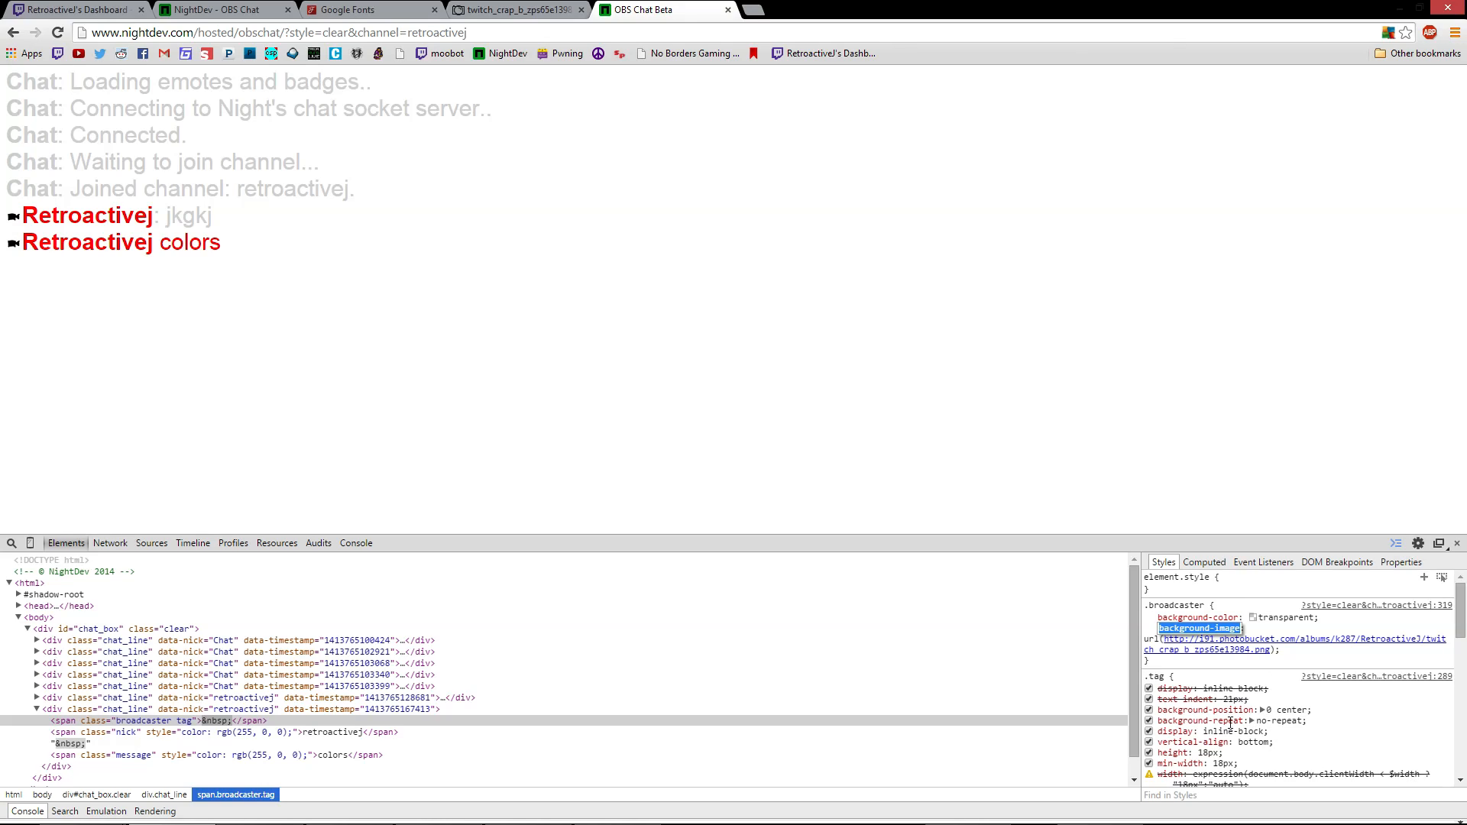
Select the span.nick node to show the username's .nick style rules
scroll(1261, 703, "down", 2)
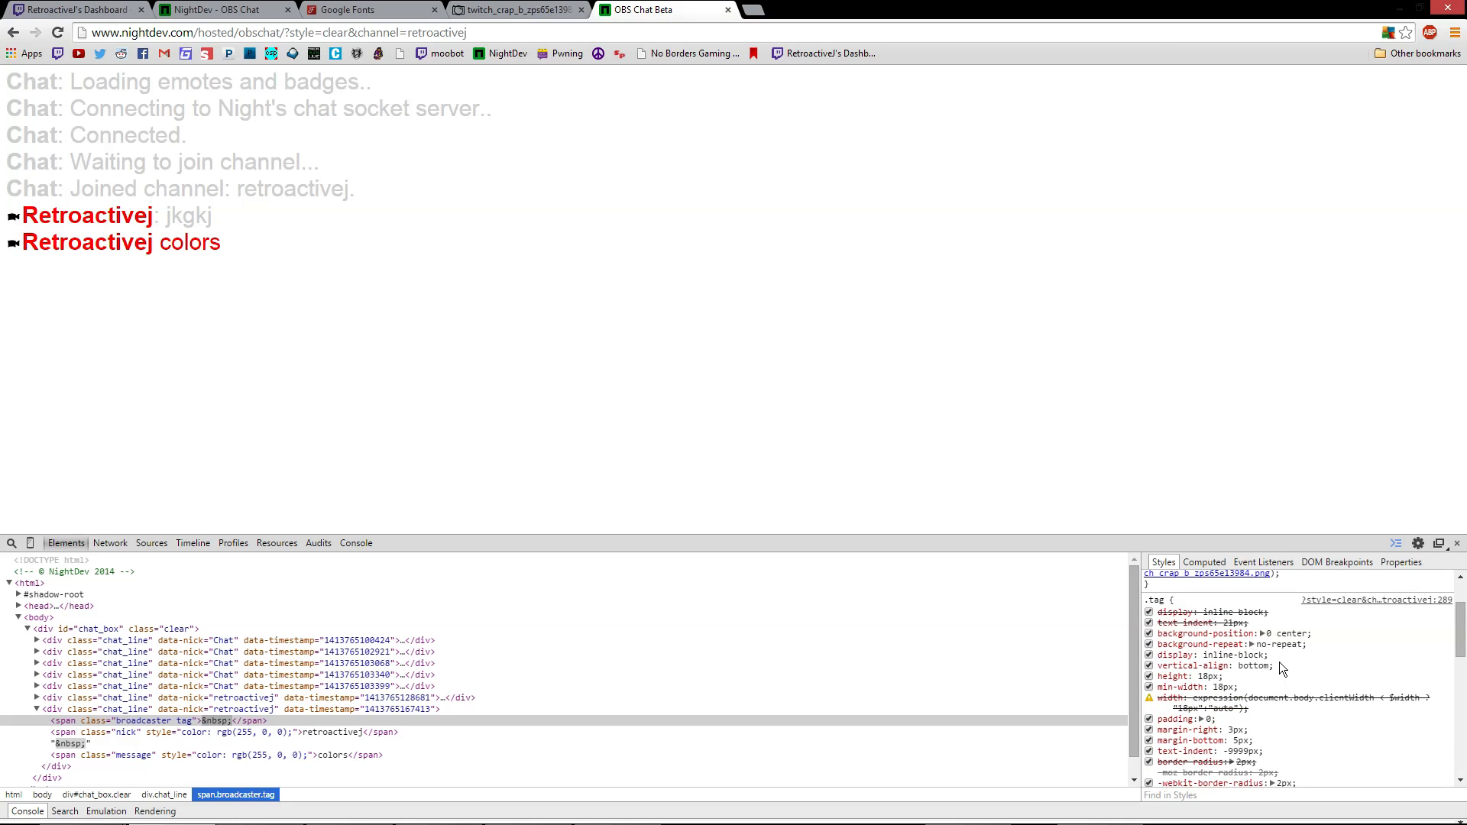
scroll(1241, 687, "down", 2)
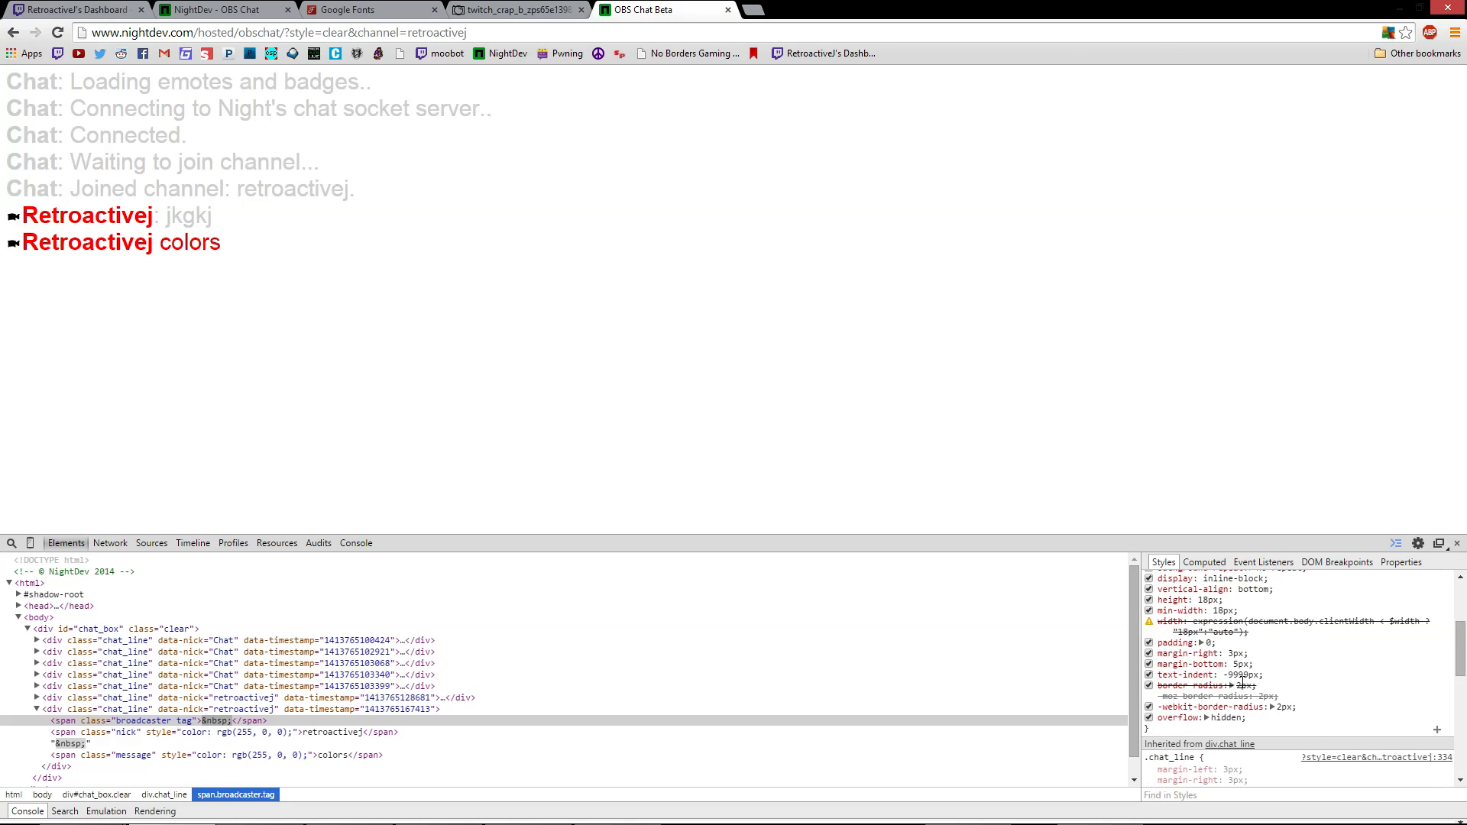
scroll(1293, 723, "down", 4)
scroll(1292, 720, "up", 6)
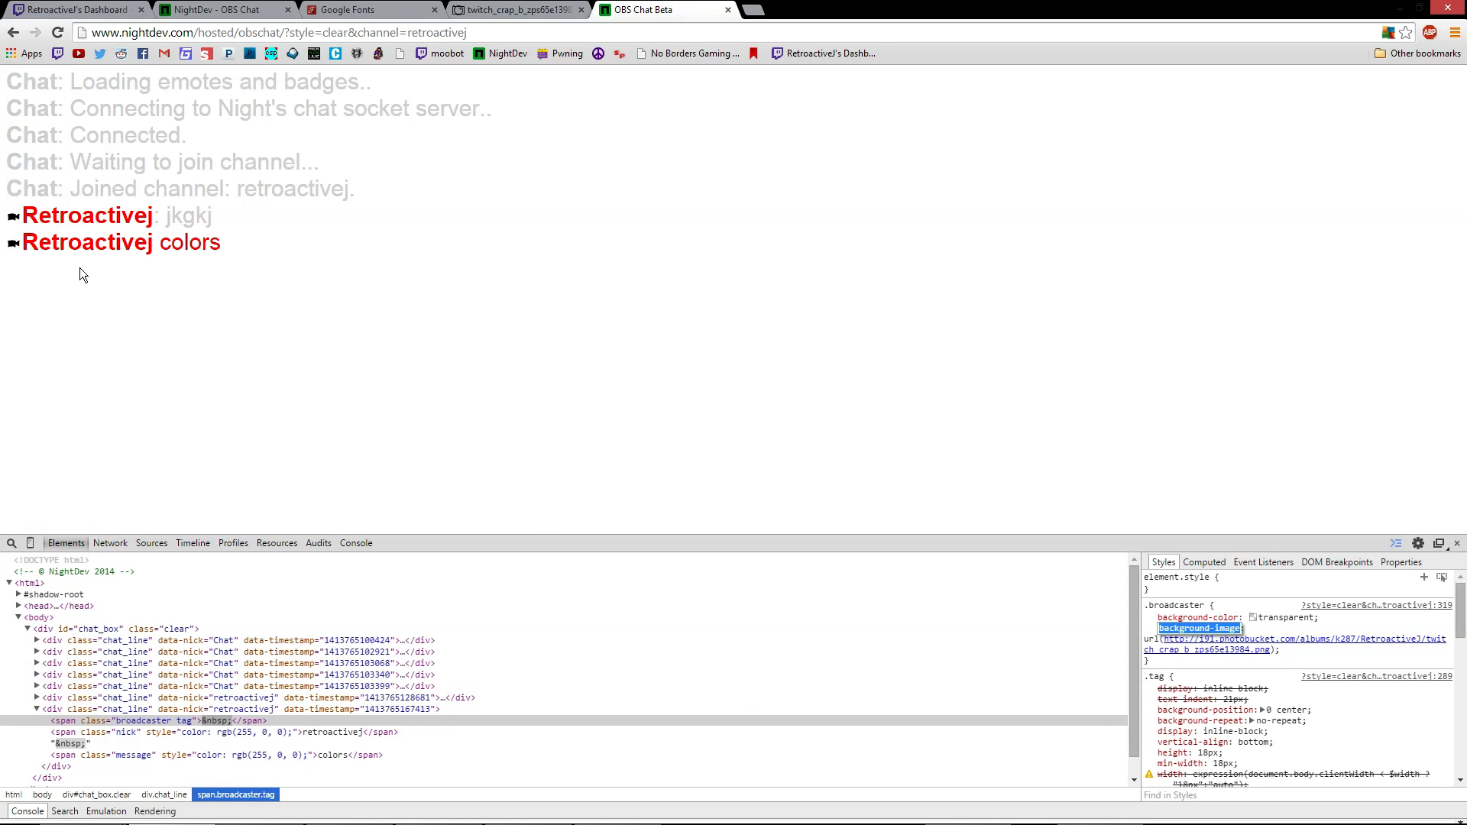
left_click(202, 734)
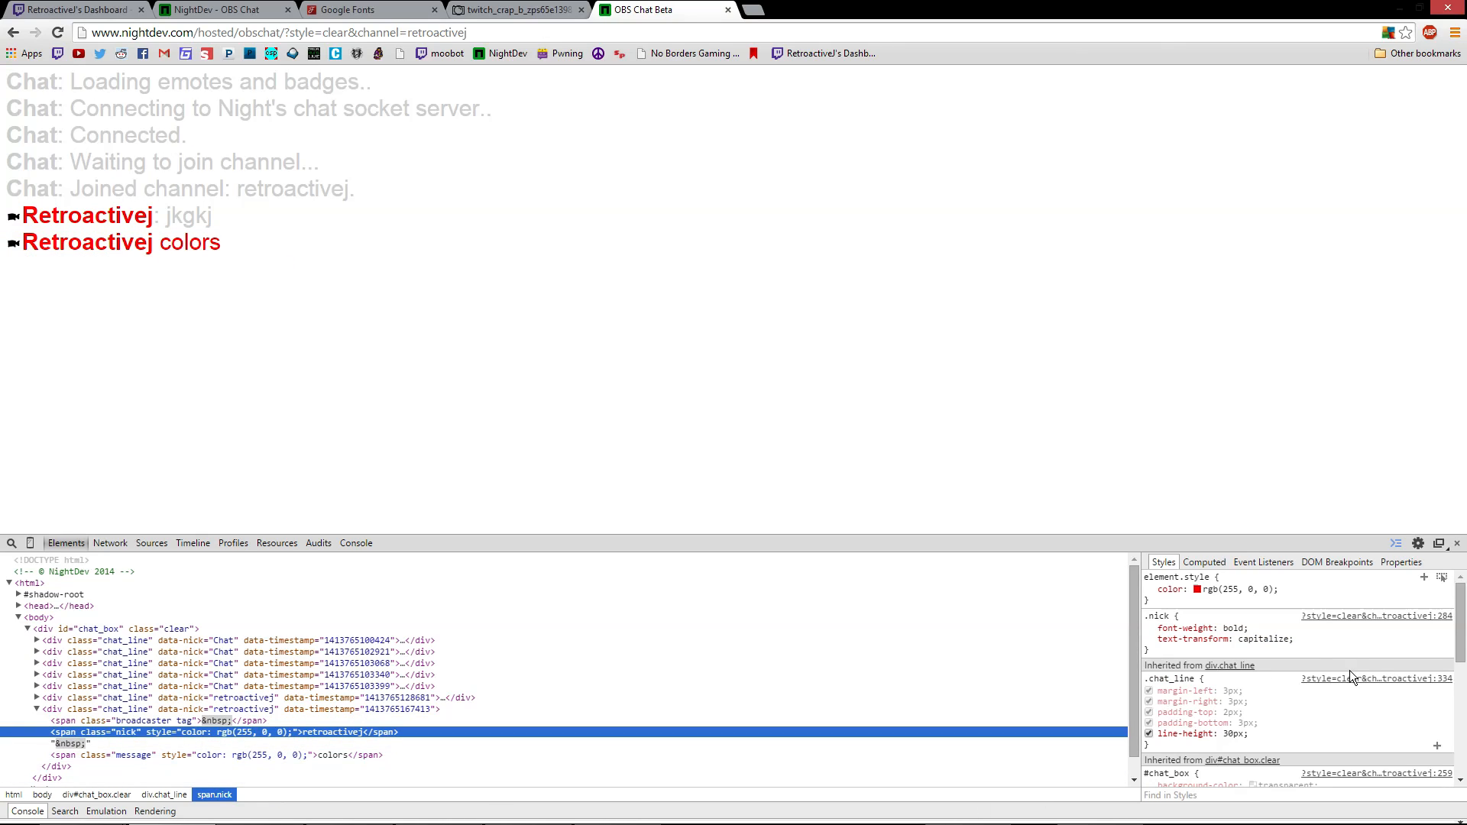
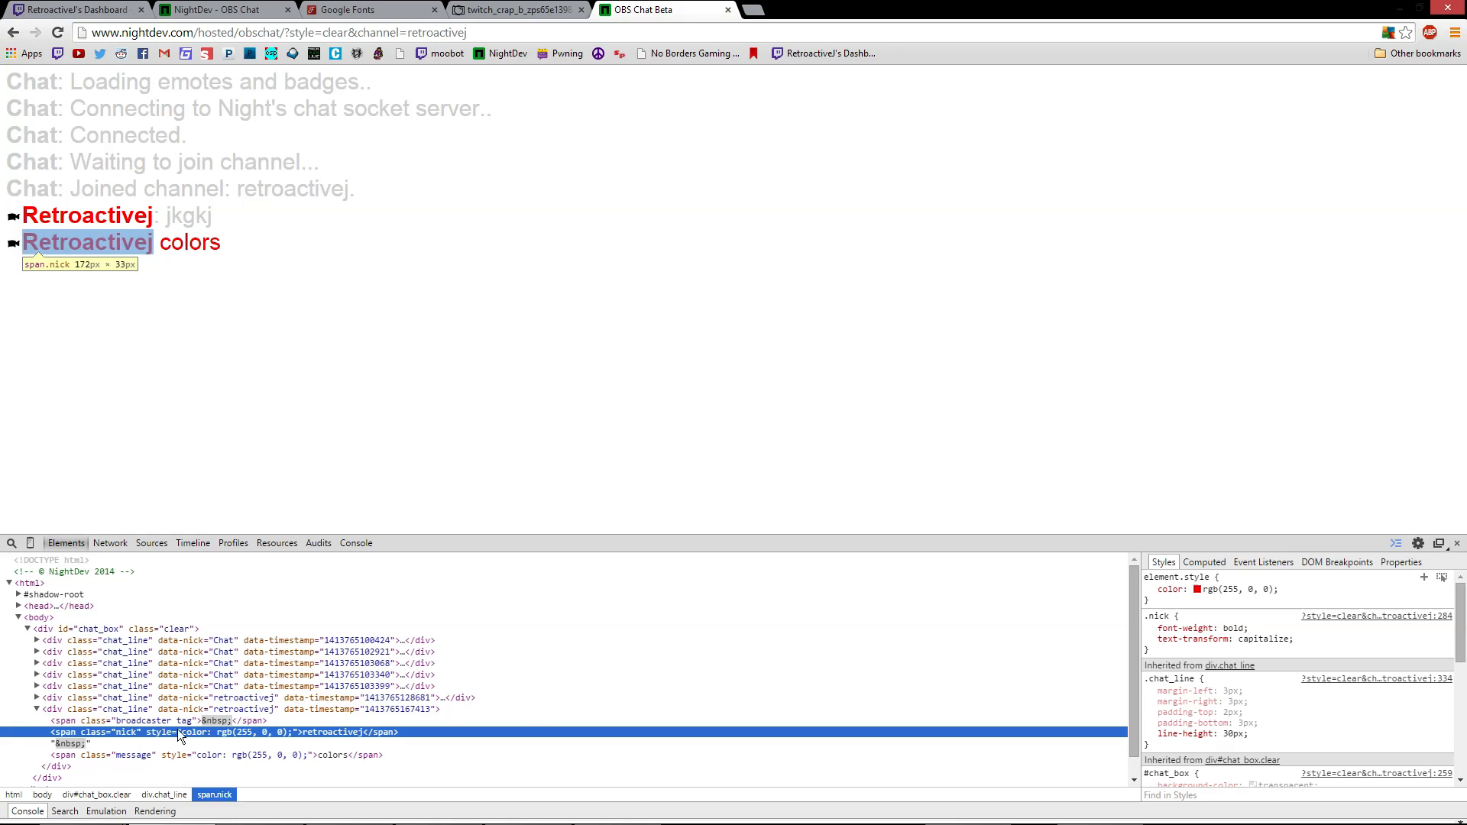
Add a new span.nick style rule setting the nickname color to lightgray
scroll(1299, 699, "down", 10)
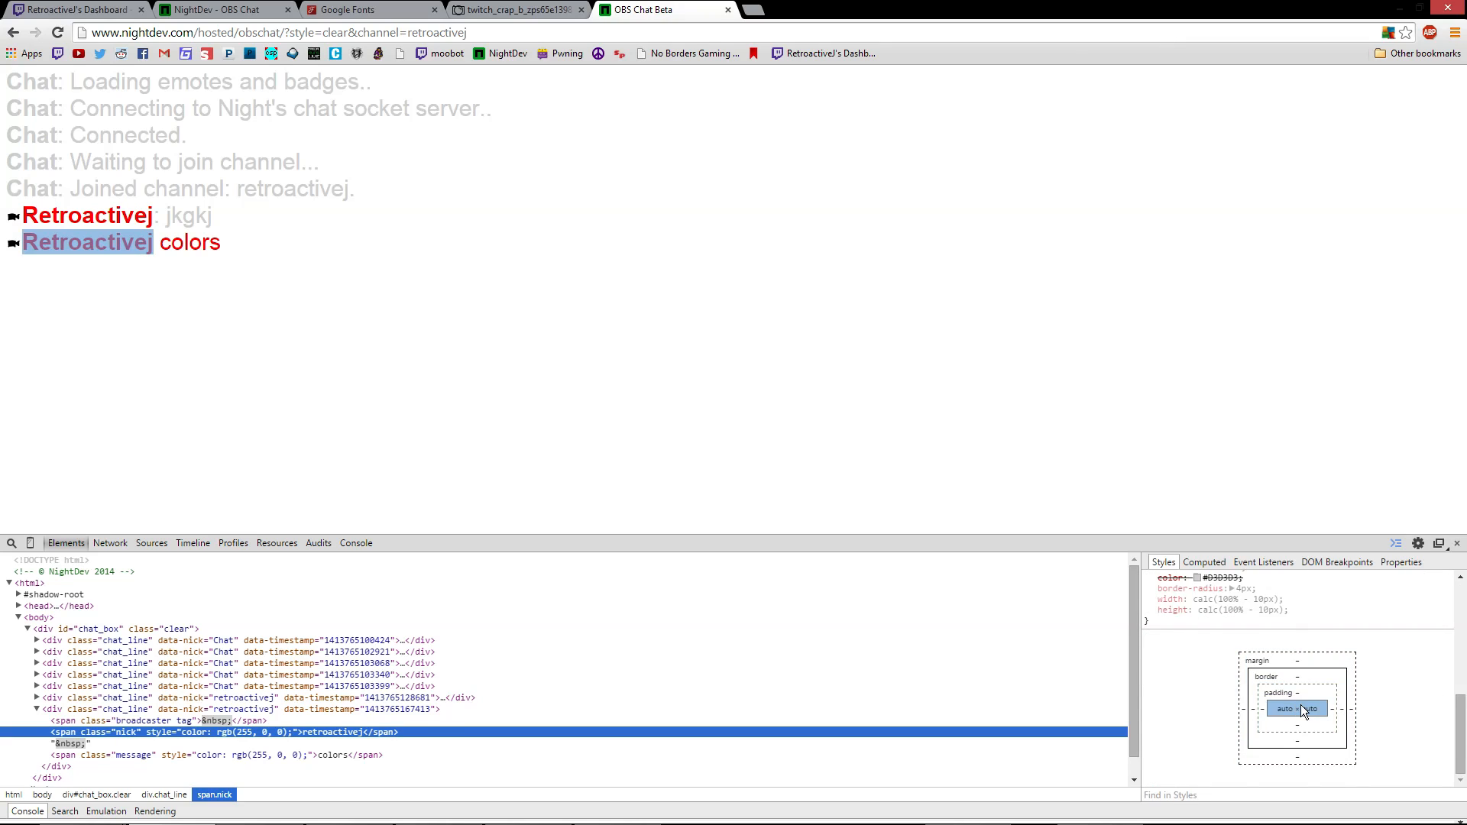
scroll(1301, 704, "up", 10)
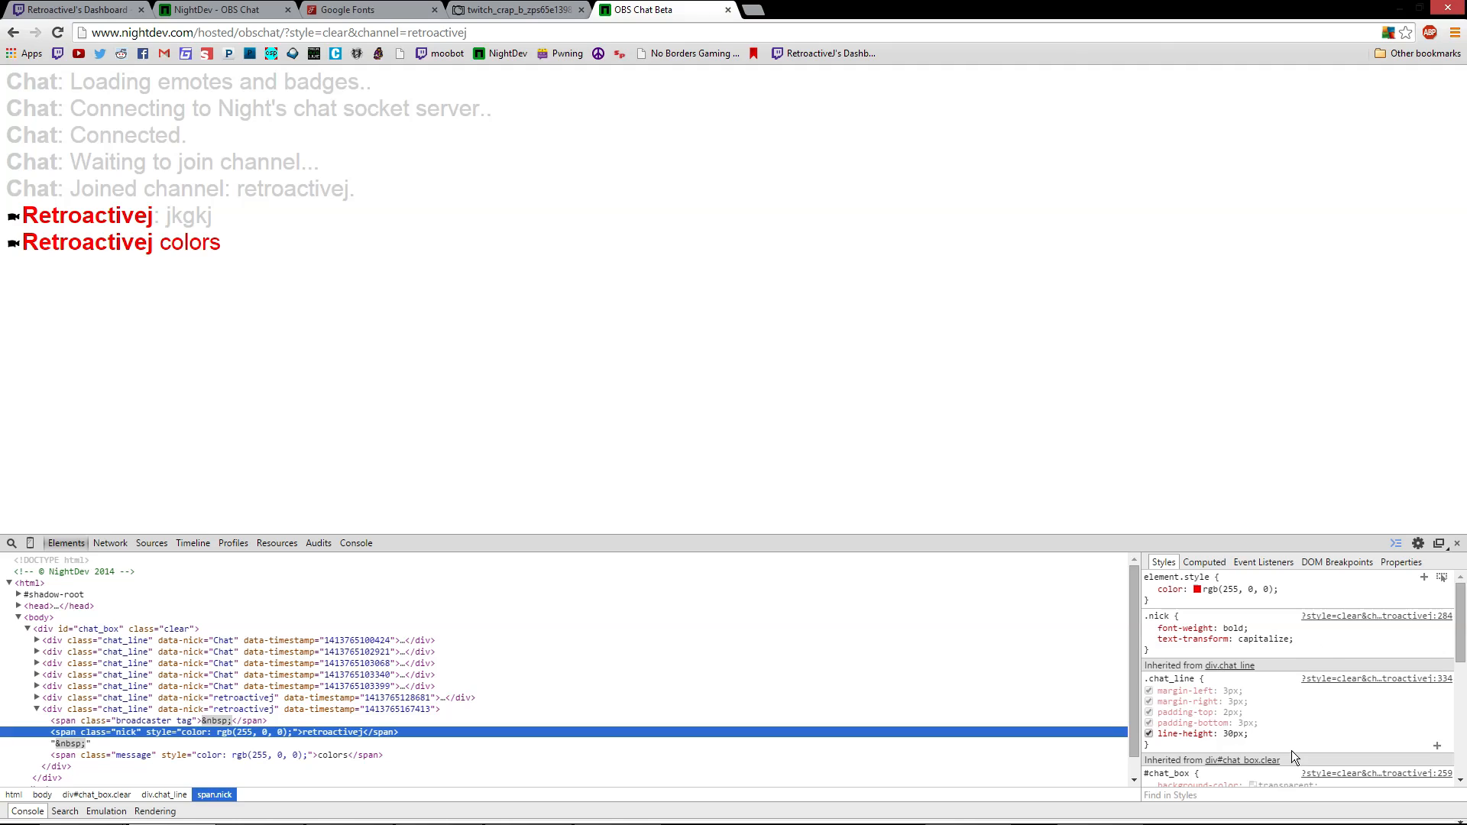
left_click(1424, 576)
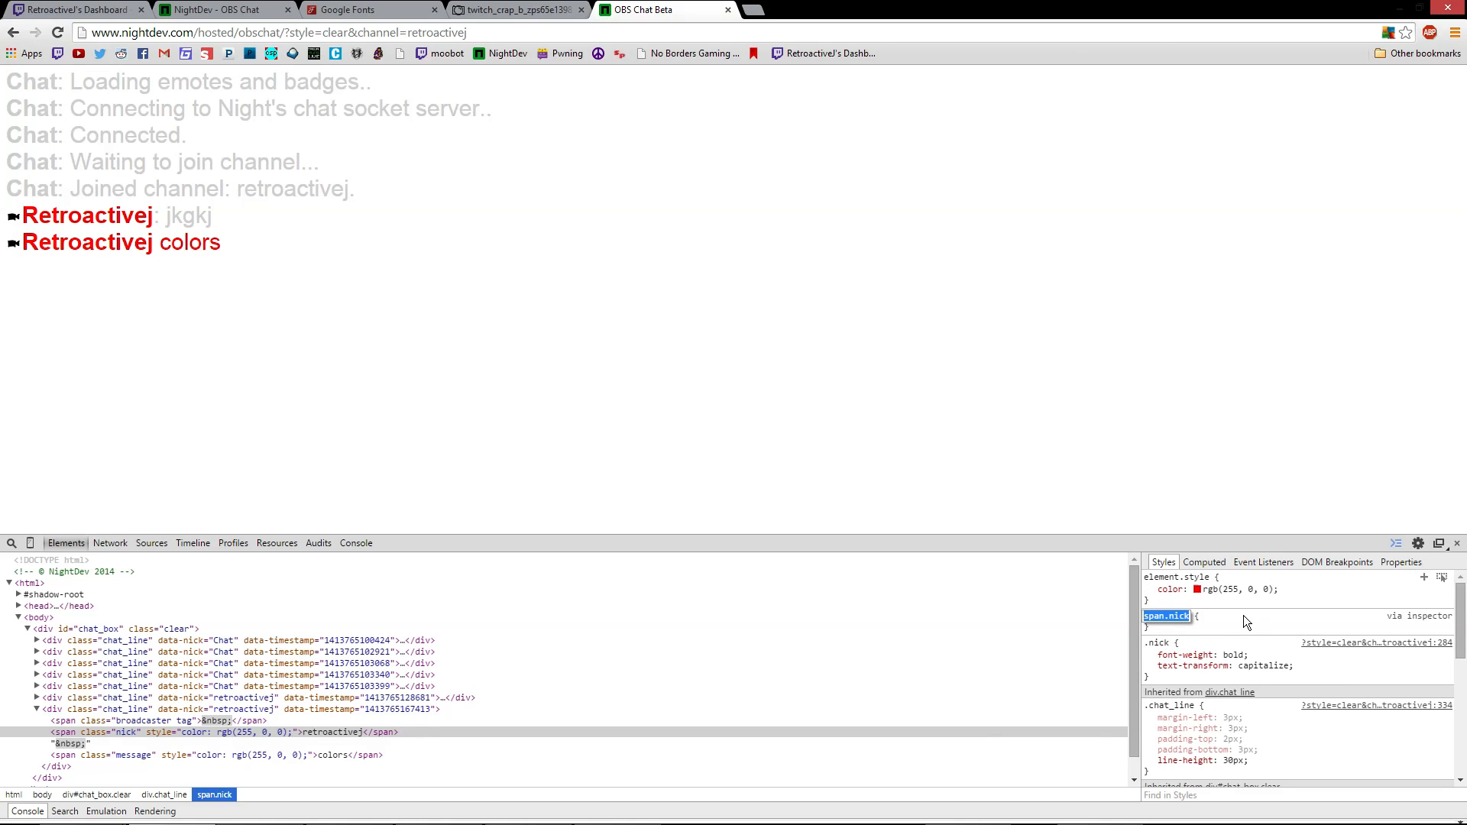
key("Return")
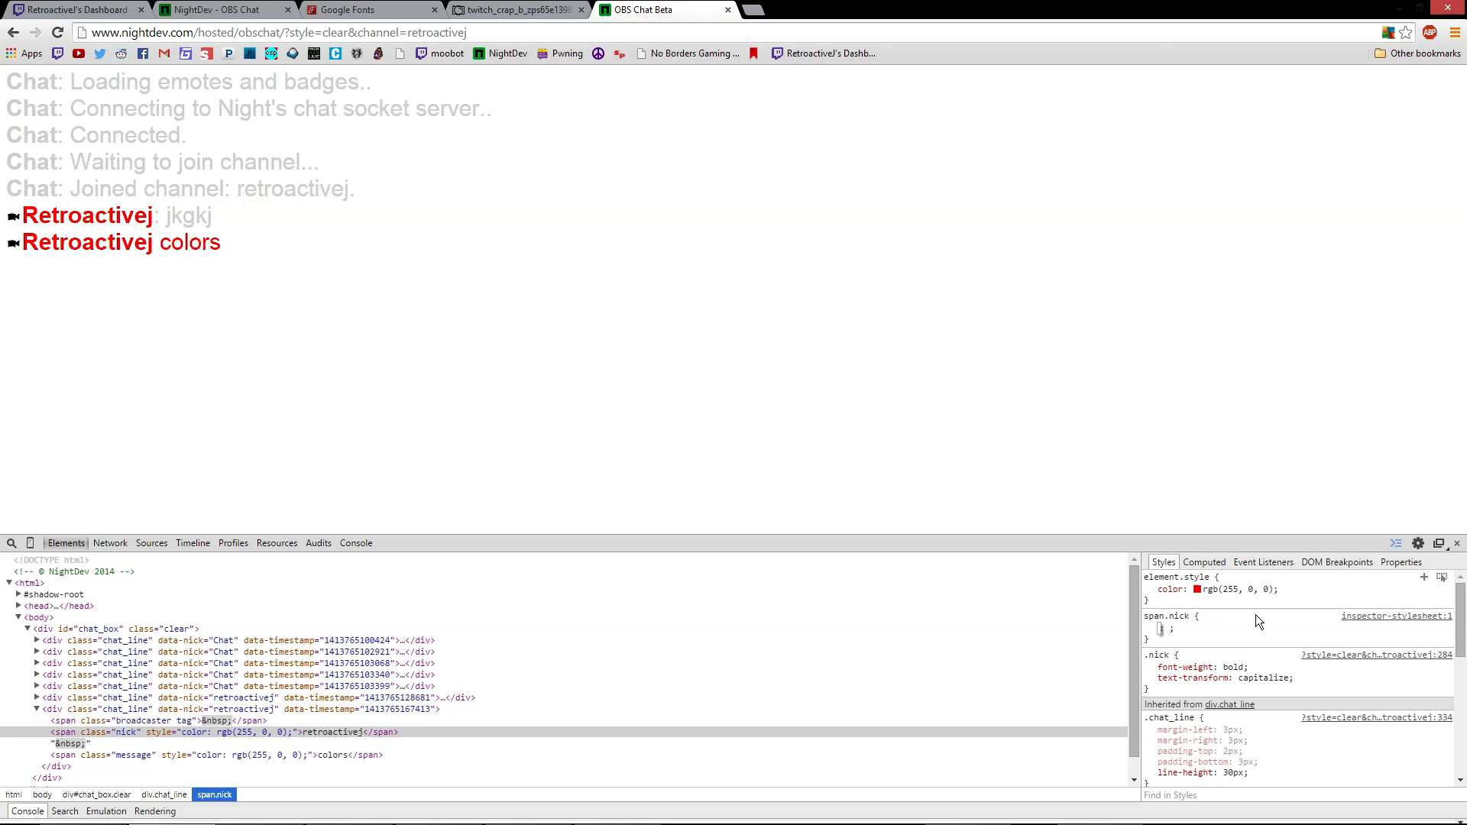
type("colo")
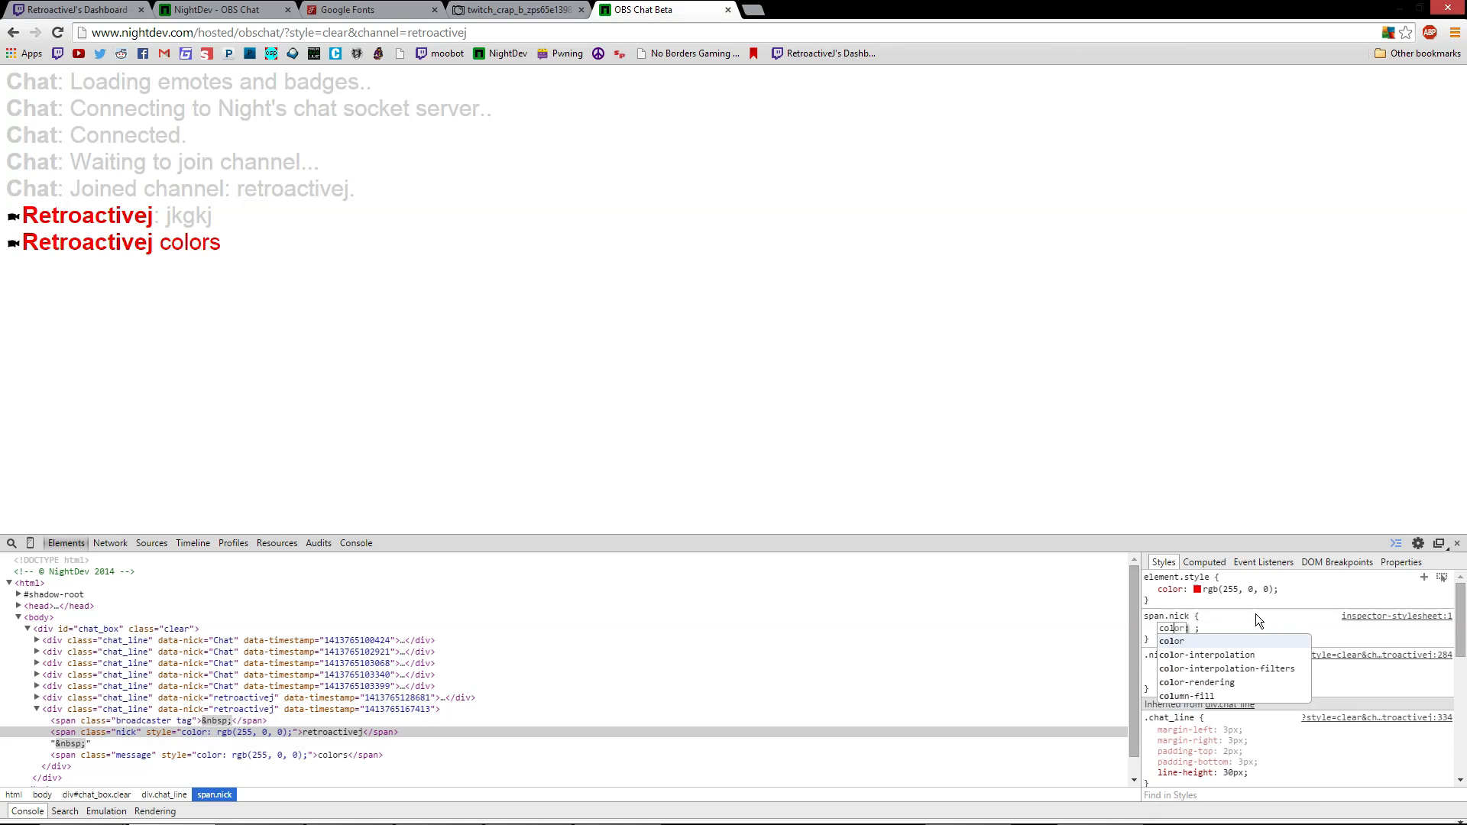
type("r")
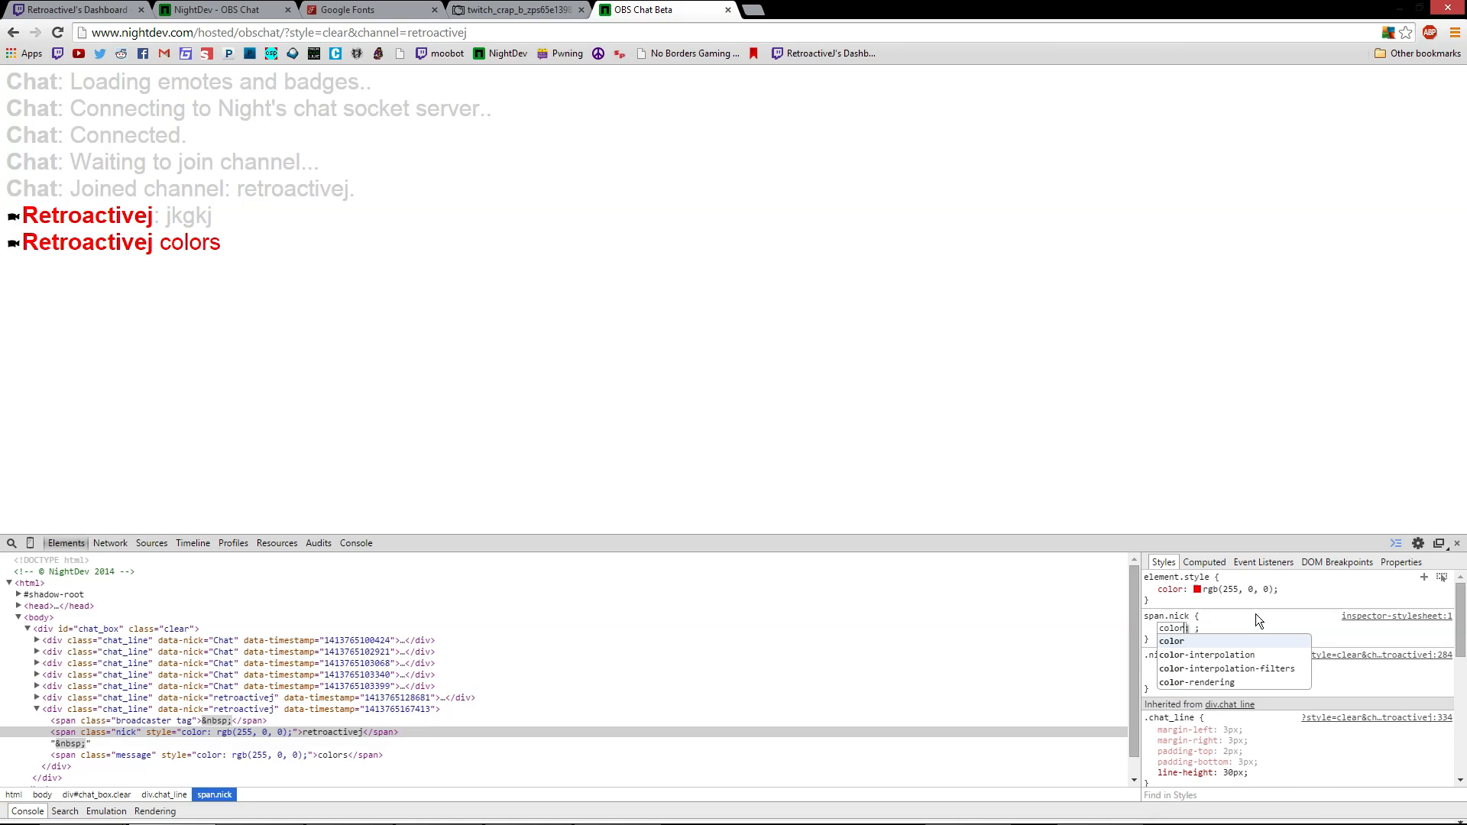
key("Tab")
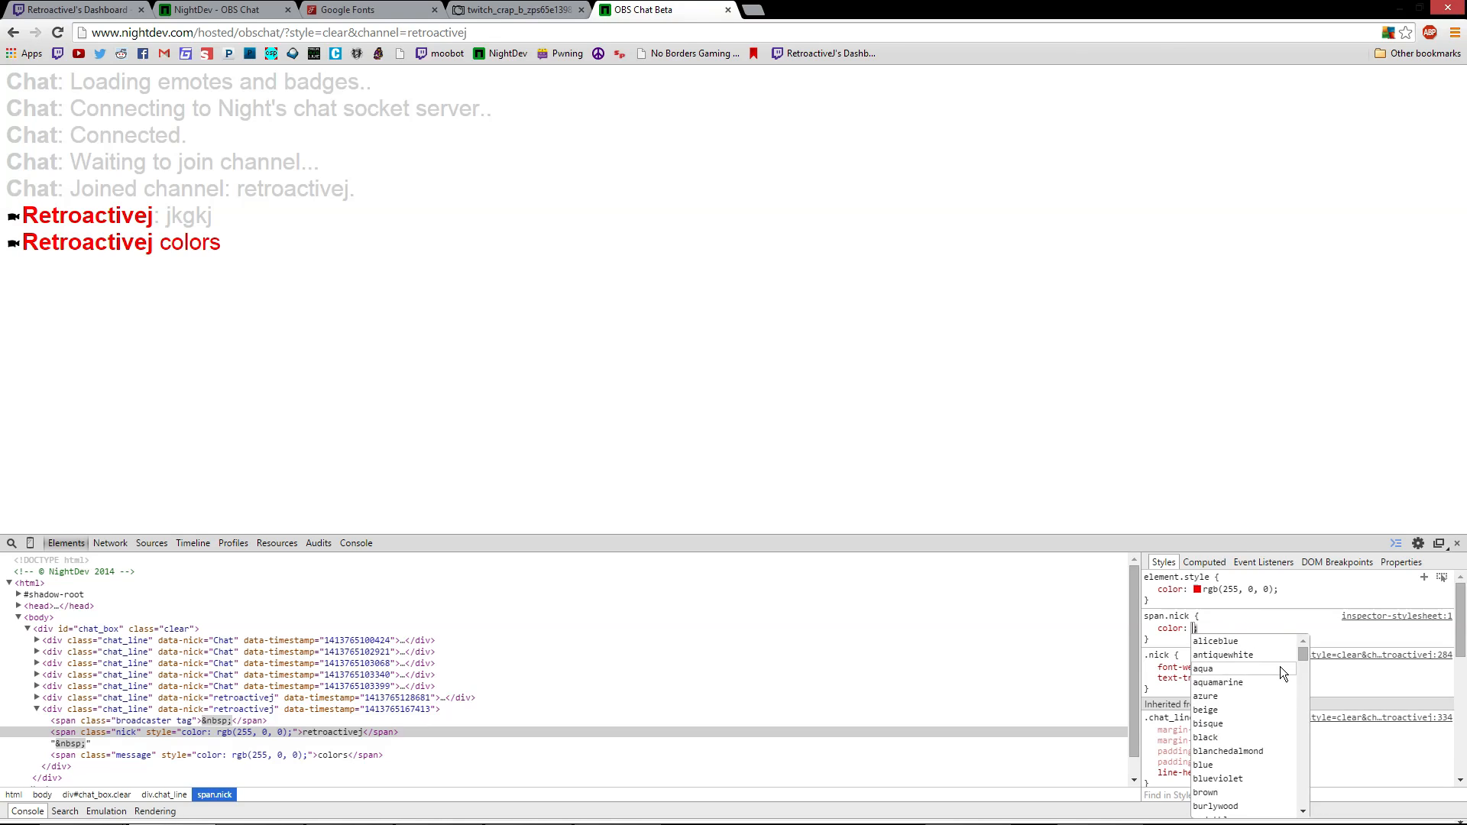
left_click_drag(1304, 655, 1232, 632)
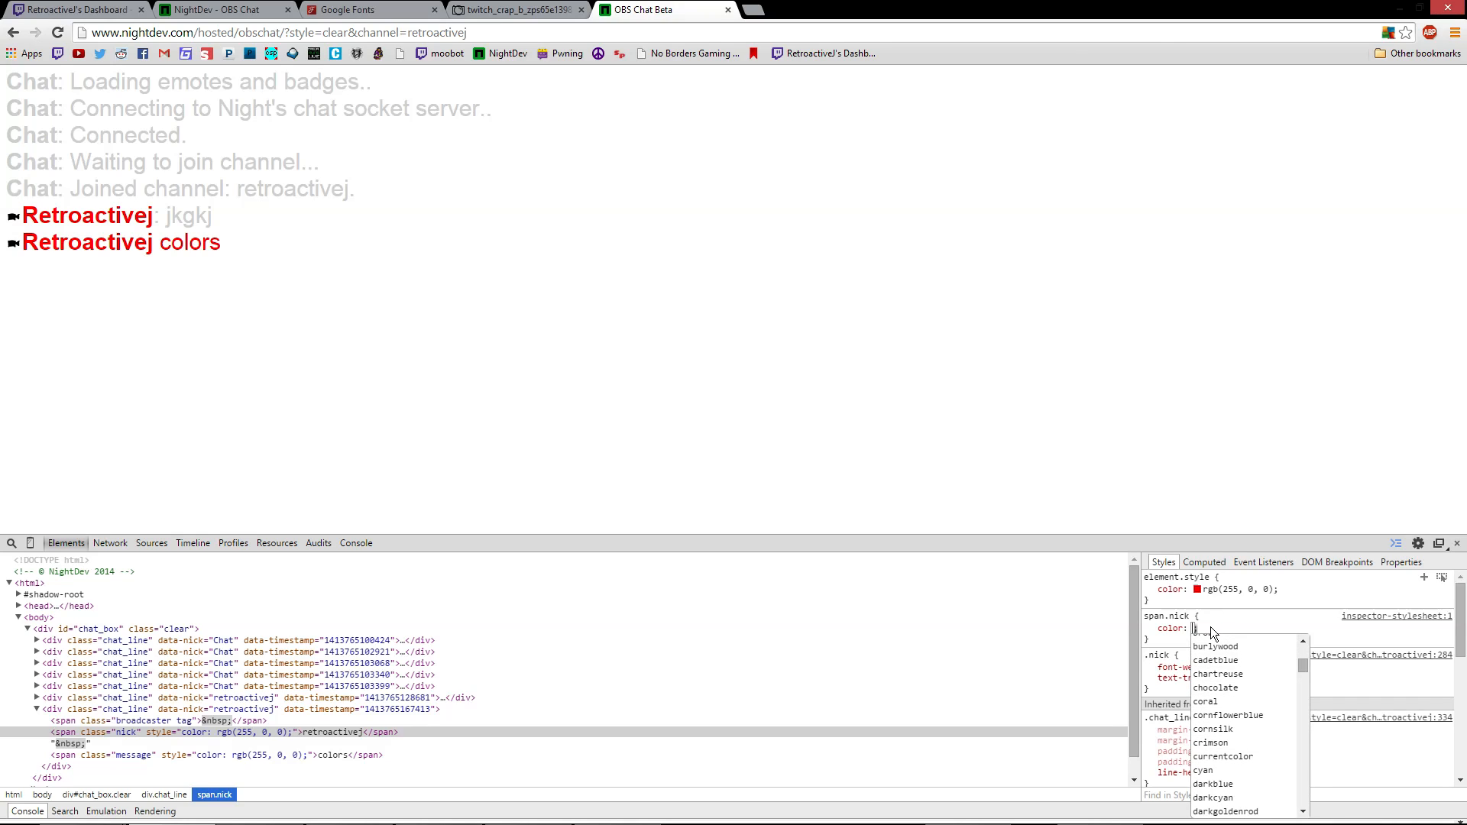
scroll(1305, 672, "down", 2)
left_click_drag(1305, 671, 1306, 679)
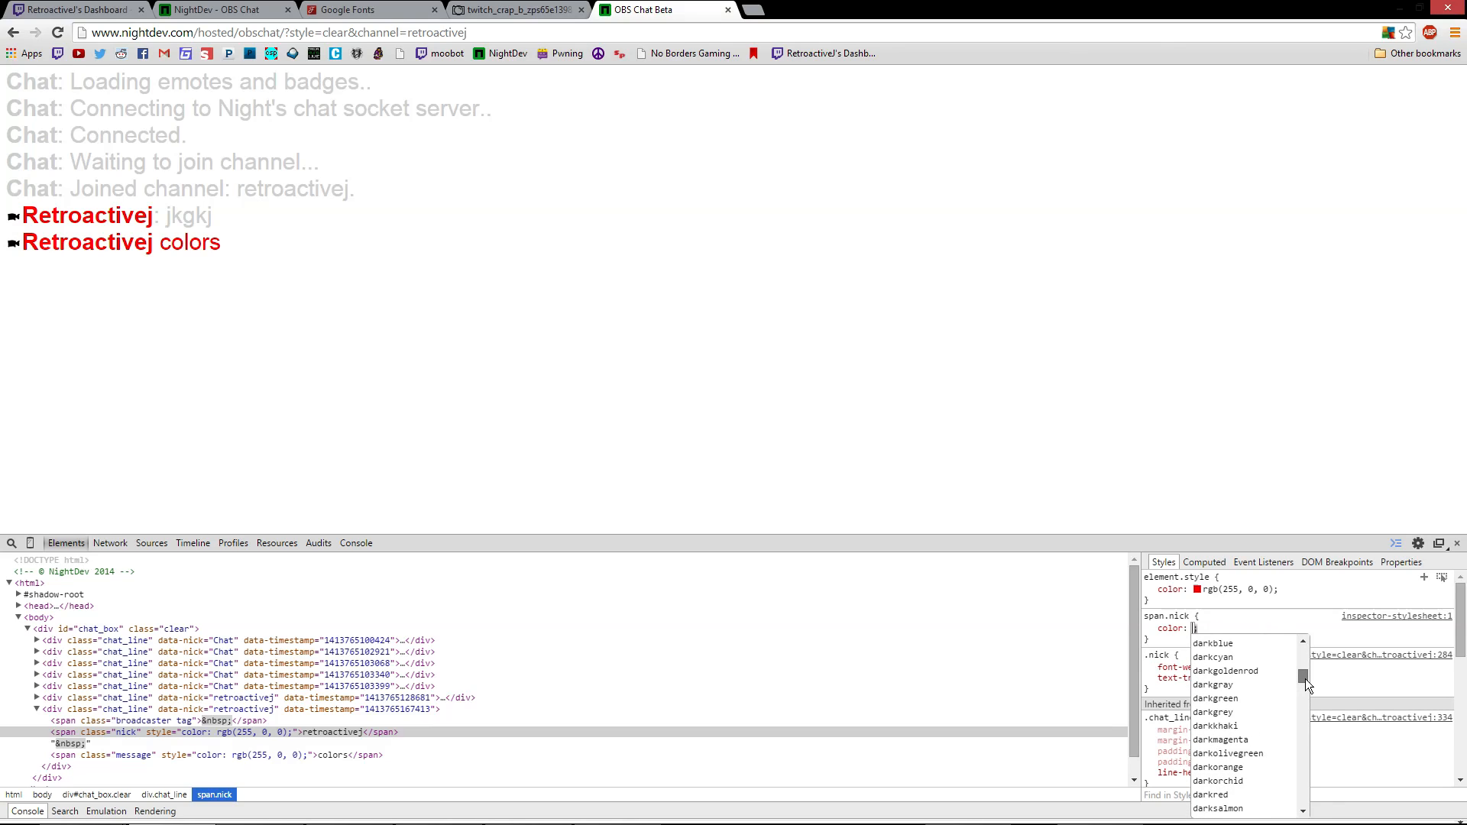
left_click_drag(1306, 679, 1298, 724)
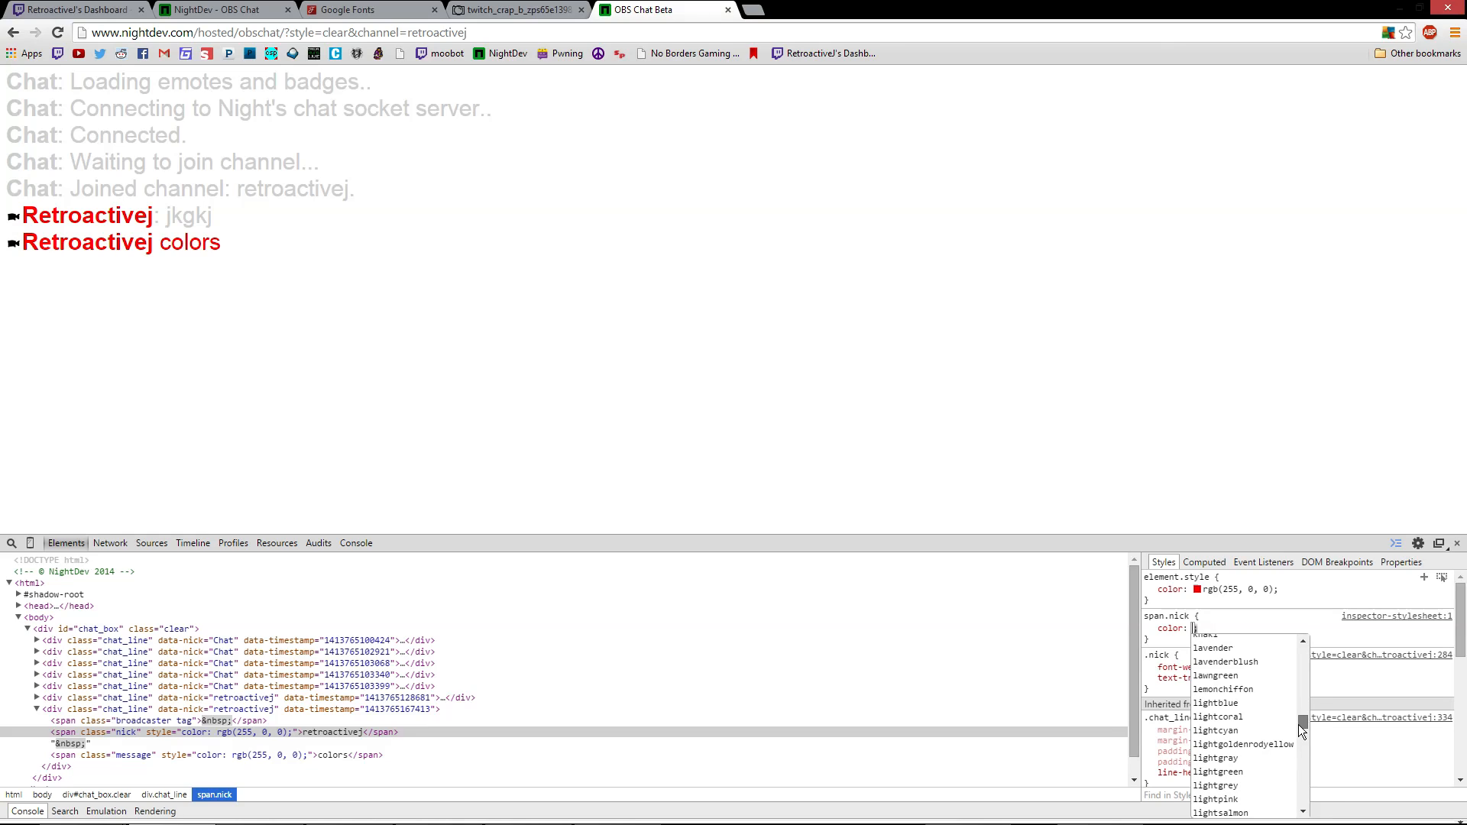
left_click(1249, 761)
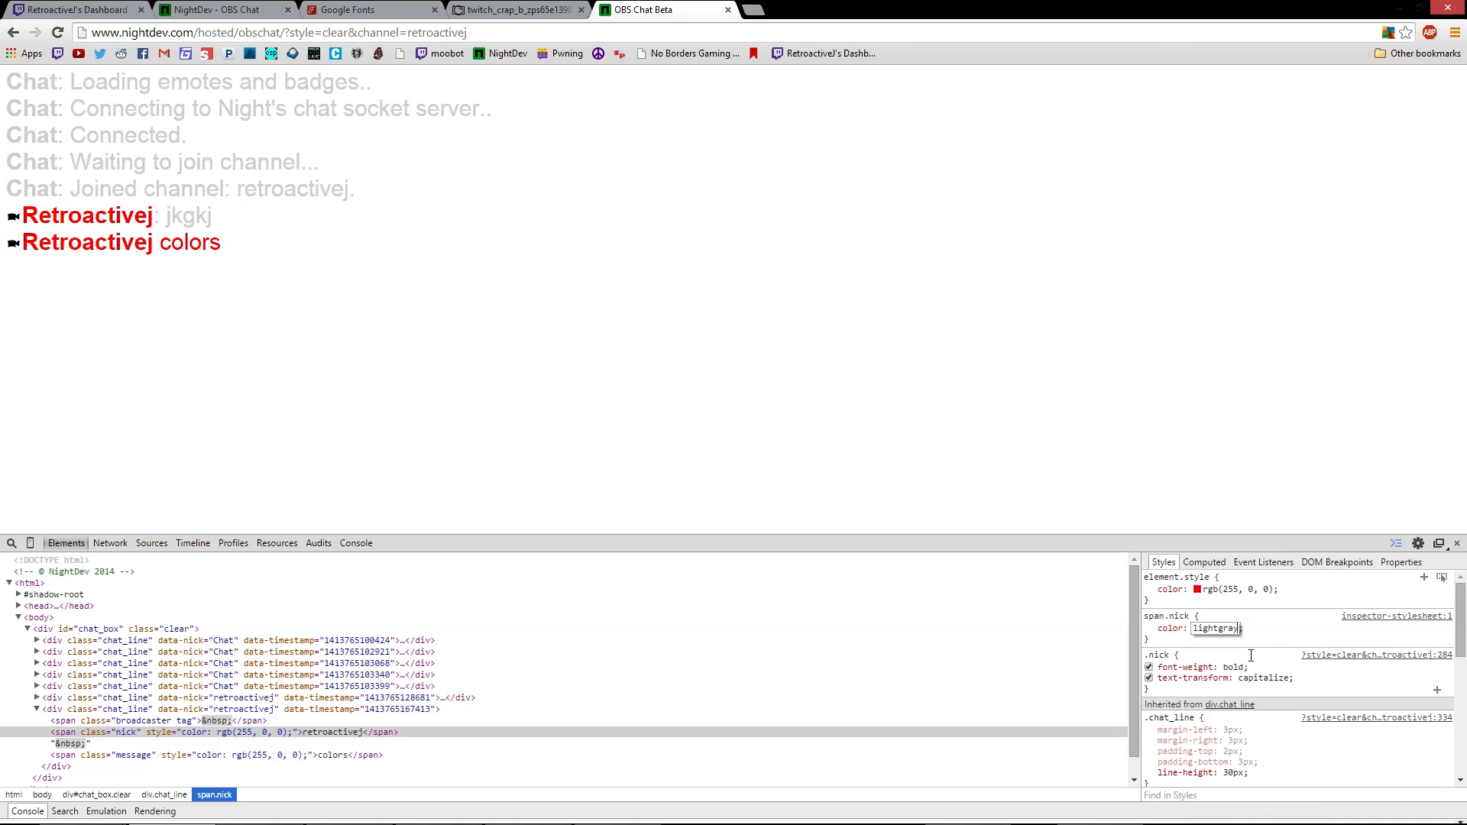
left_click(1280, 636)
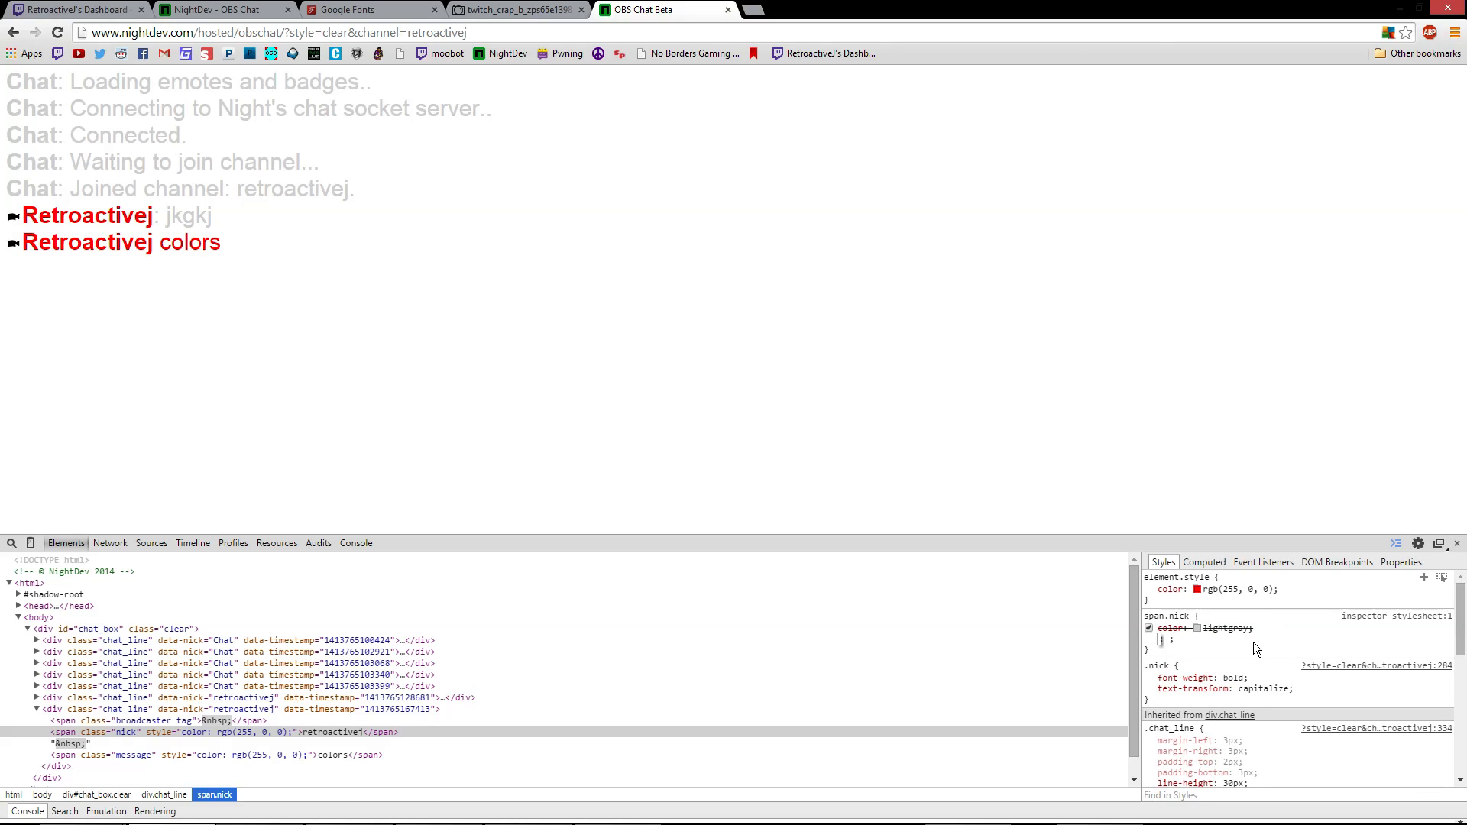
key("Escape")
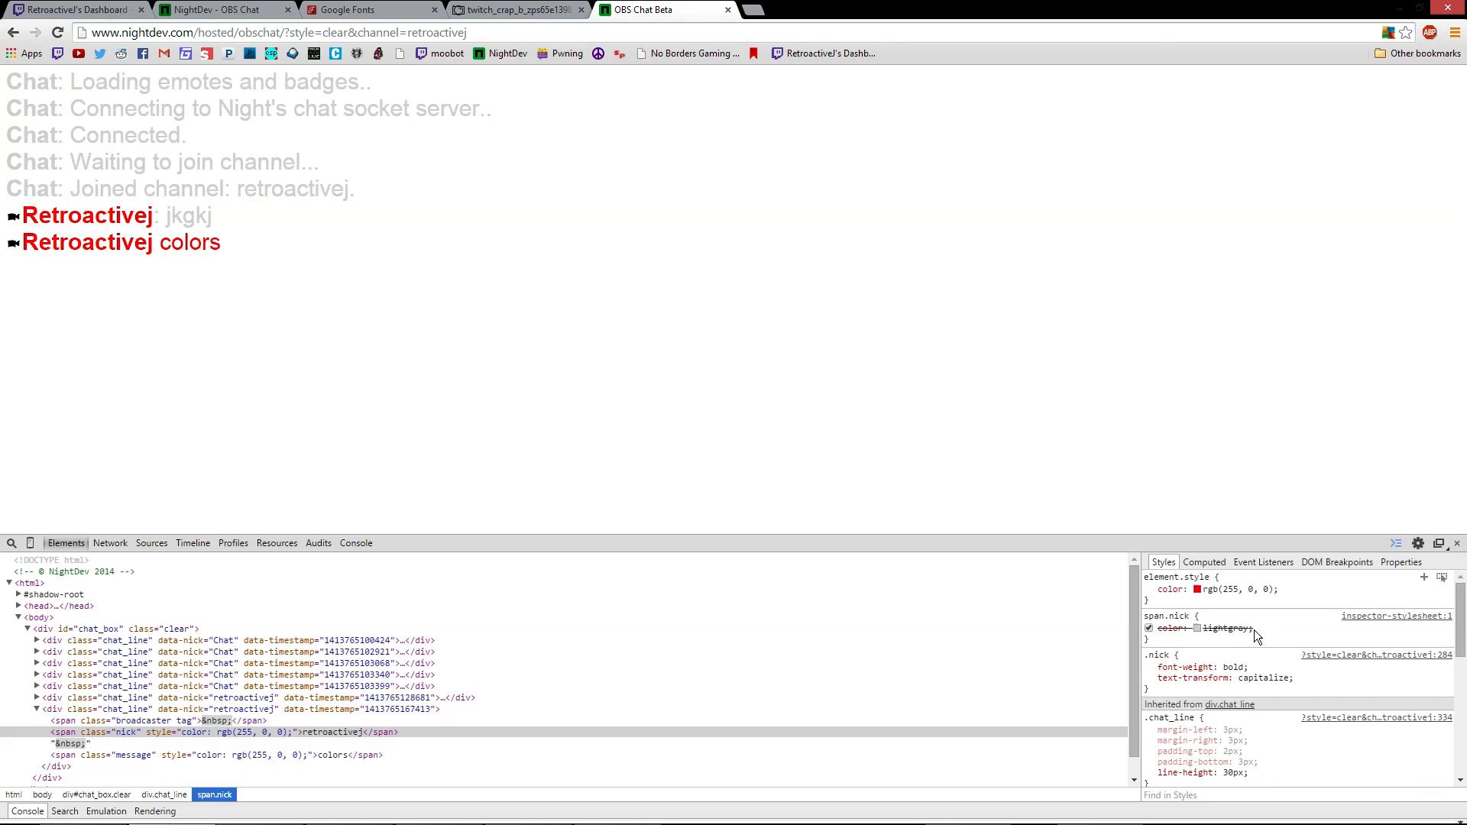
Make the nickname color !important and change lightgray to gray
left_click(1245, 630)
left_click(1239, 629)
type("impo")
type("tant")
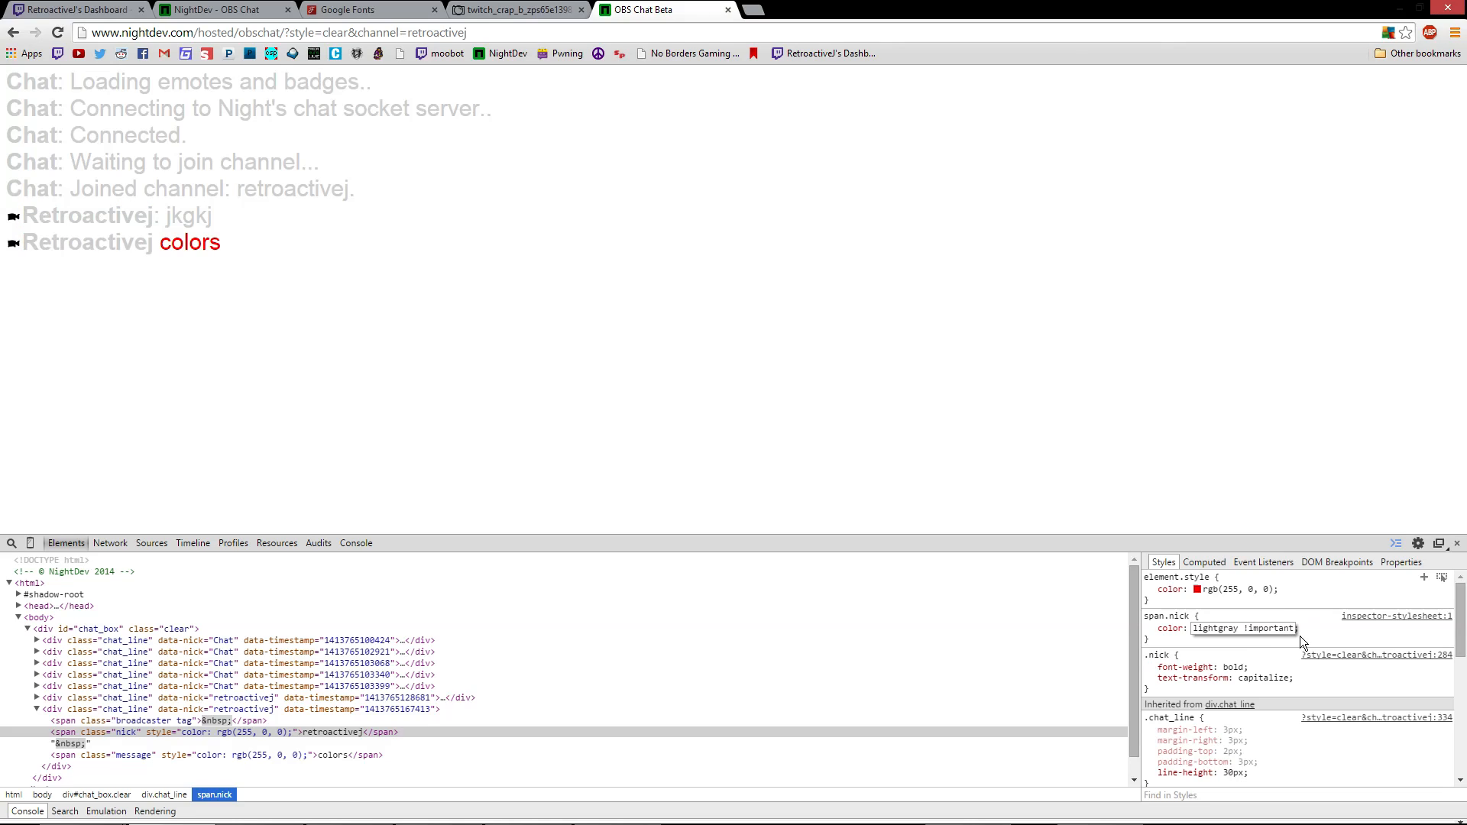
key("Return")
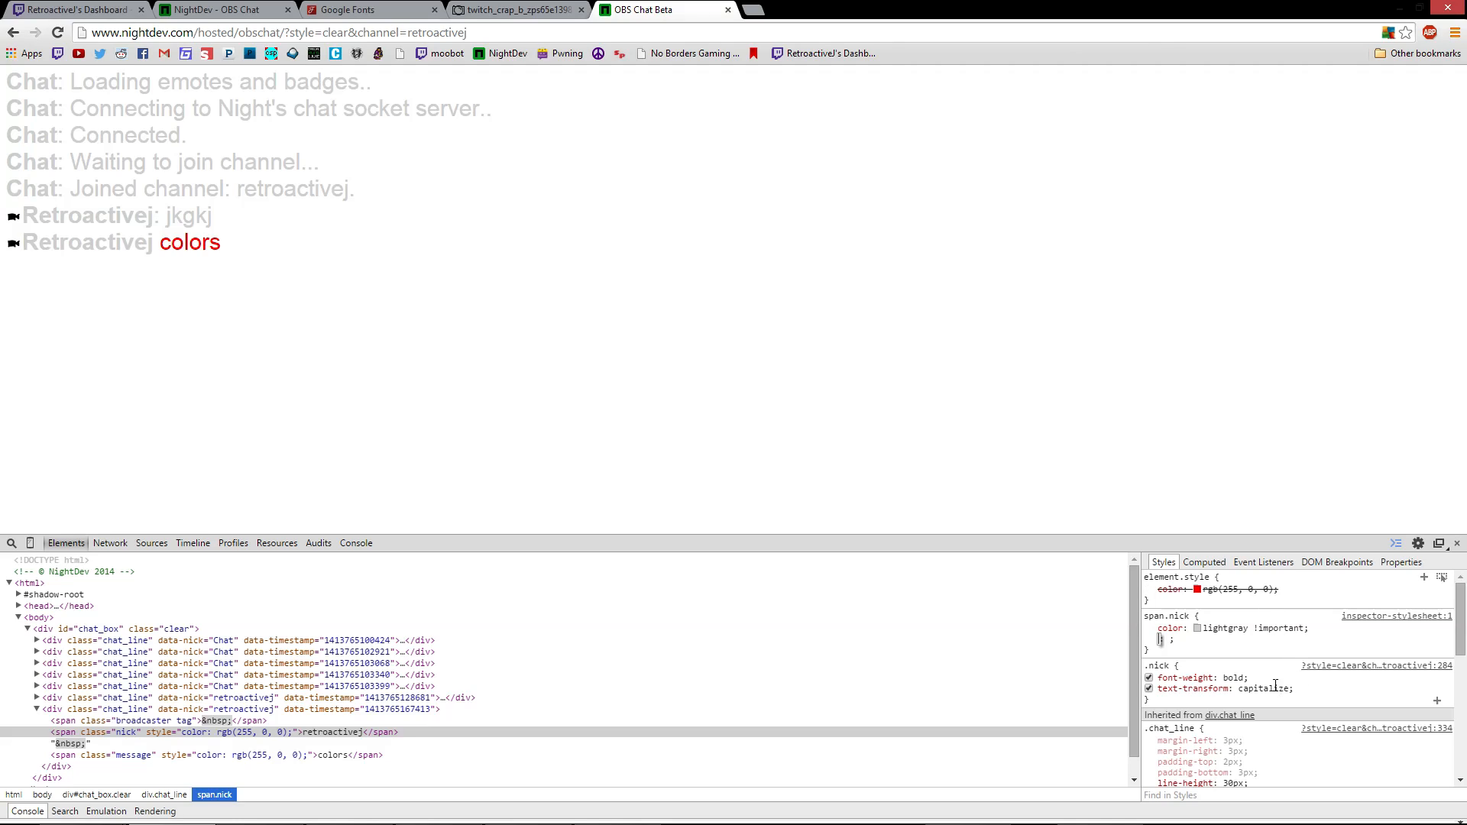
left_click(1215, 629)
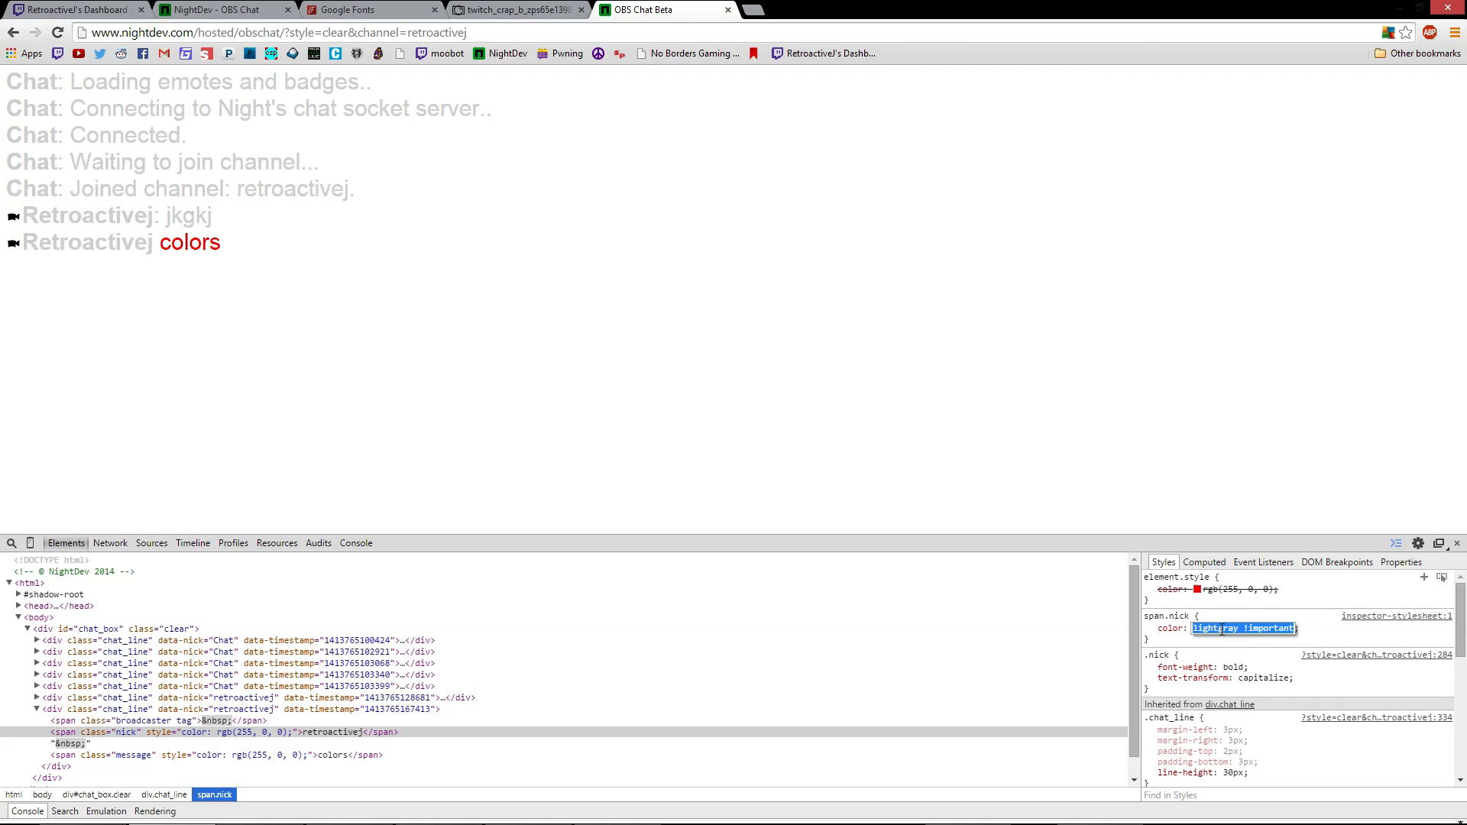
left_click(1223, 630)
left_click_drag(1239, 630, 1193, 630)
key("BackSpace")
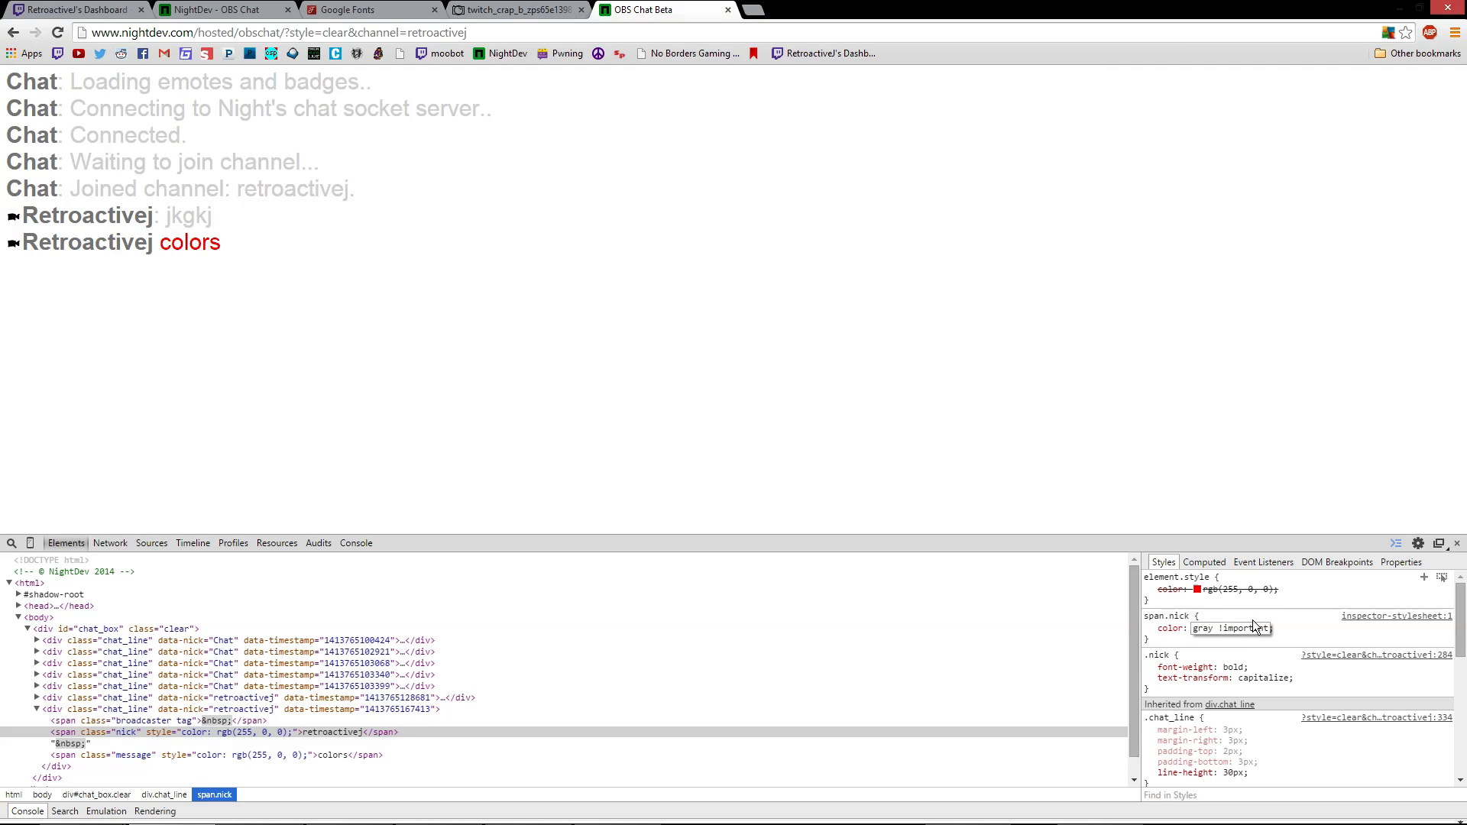
key("Return")
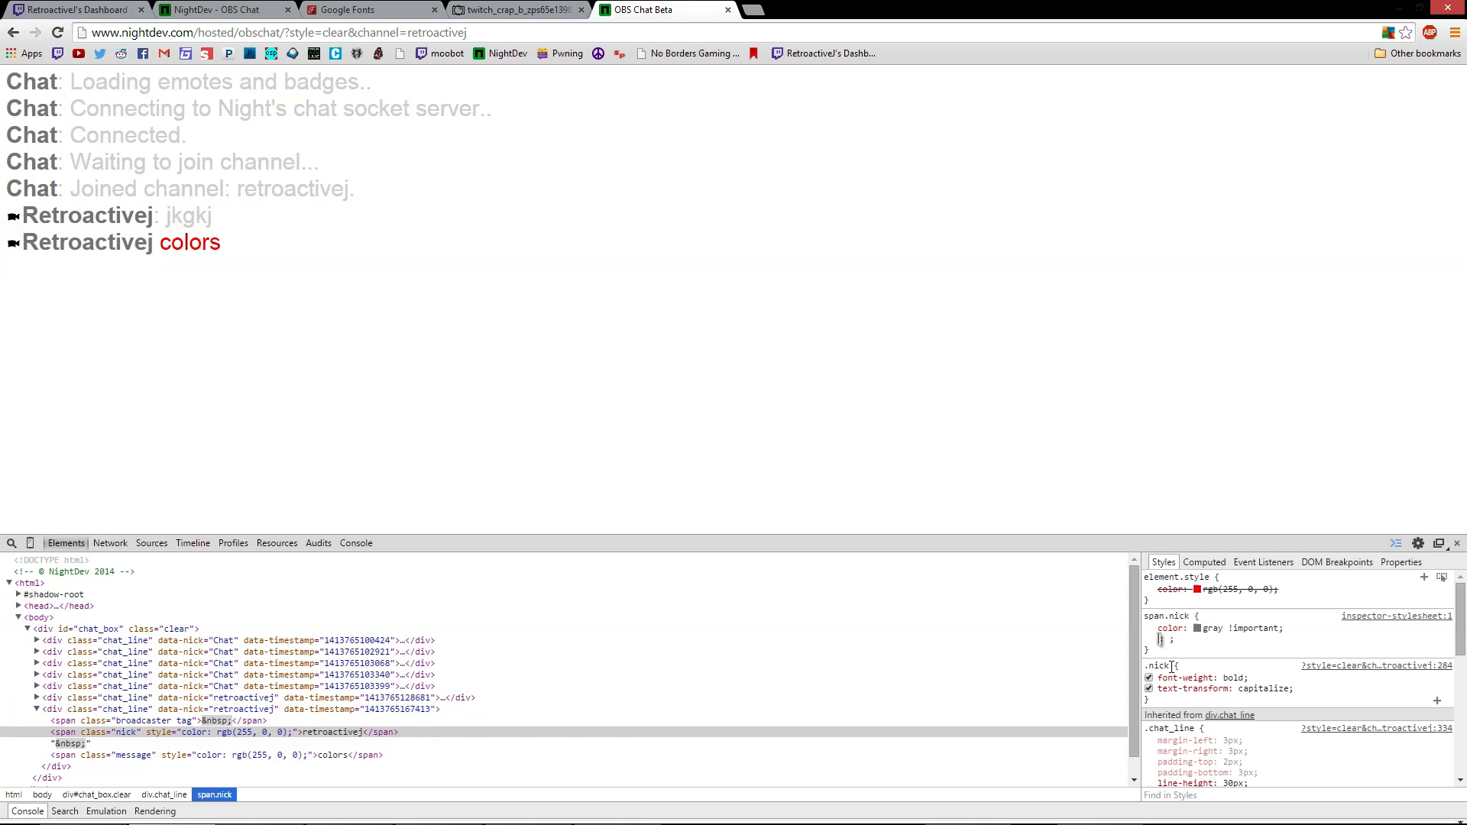
Change the #chat_box color value from #D3D3D3 to #ffffff
scroll(1212, 657, "down", 6)
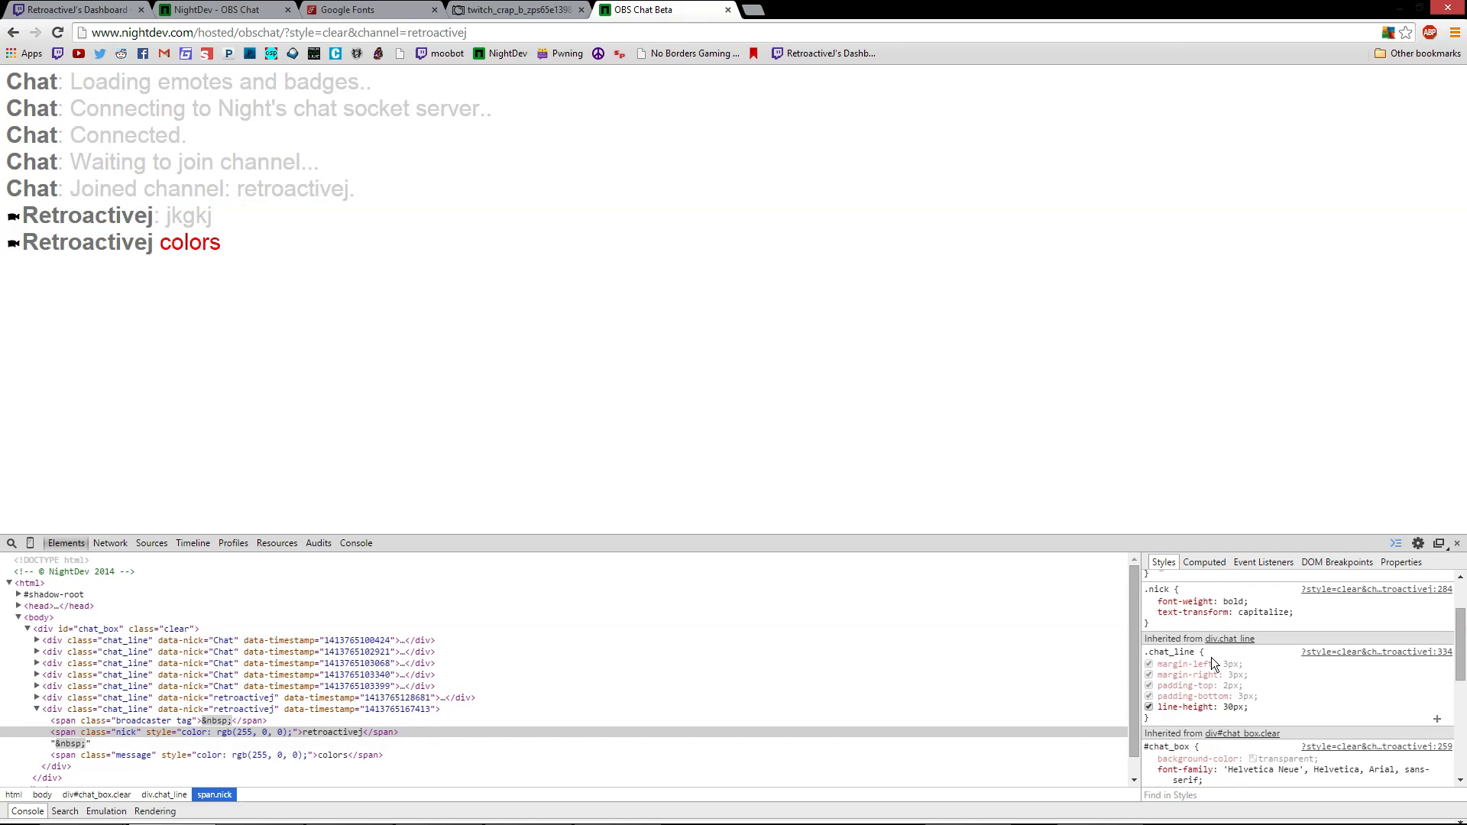
scroll(1215, 658, "up", 2)
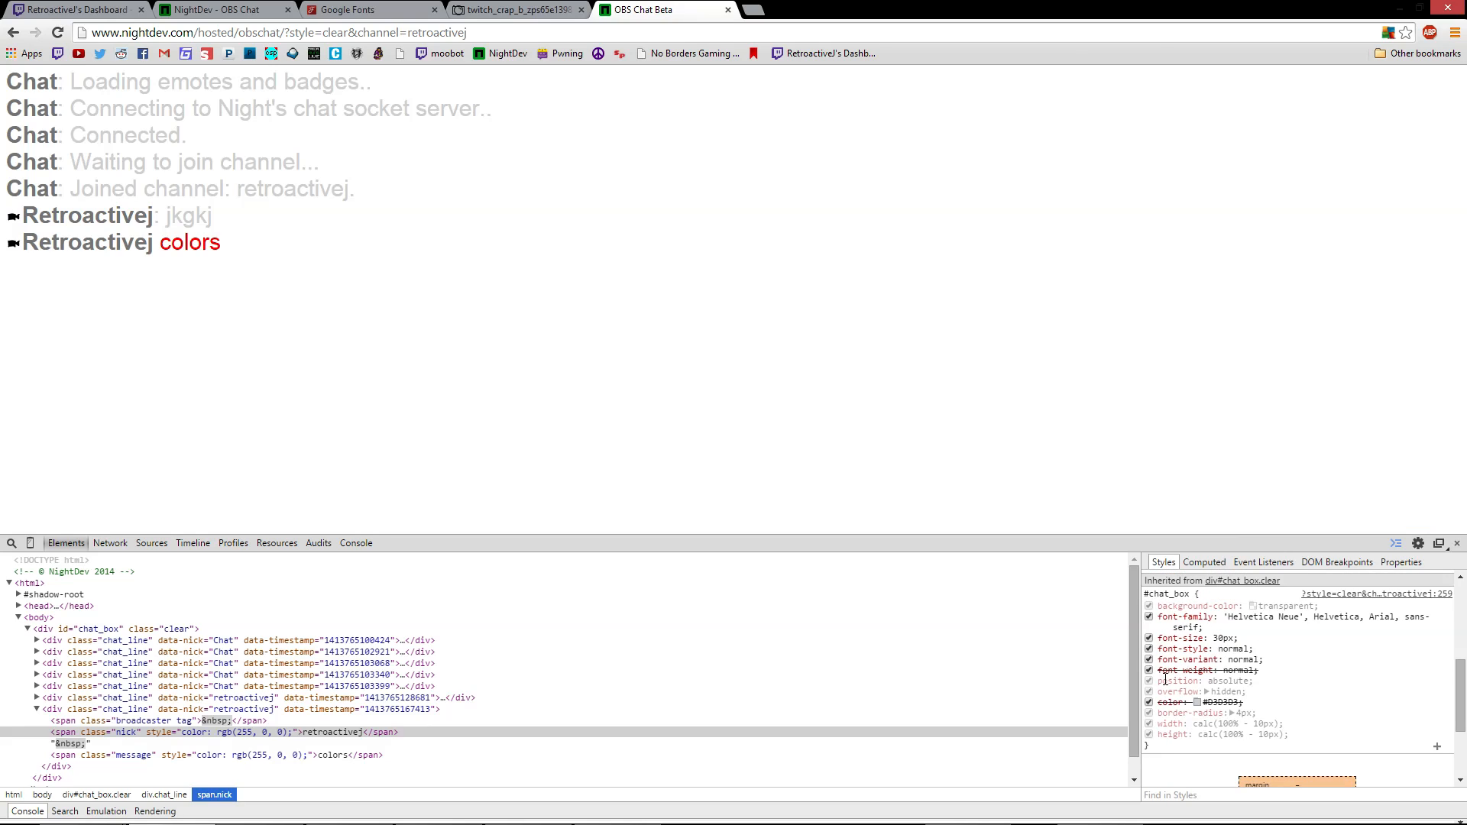
scroll(1232, 642, "up", 2)
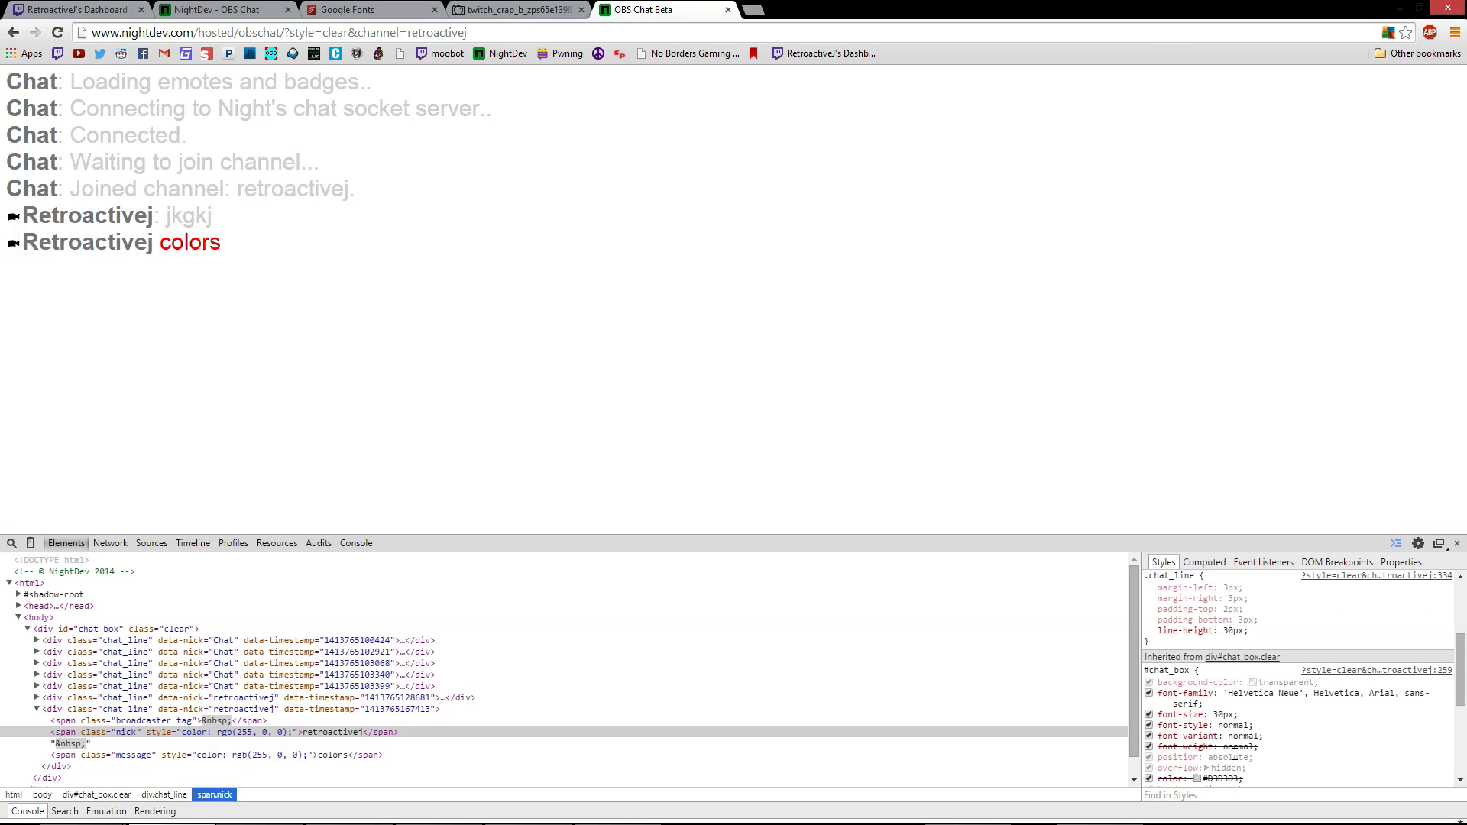
scroll(1236, 751, "down", 2)
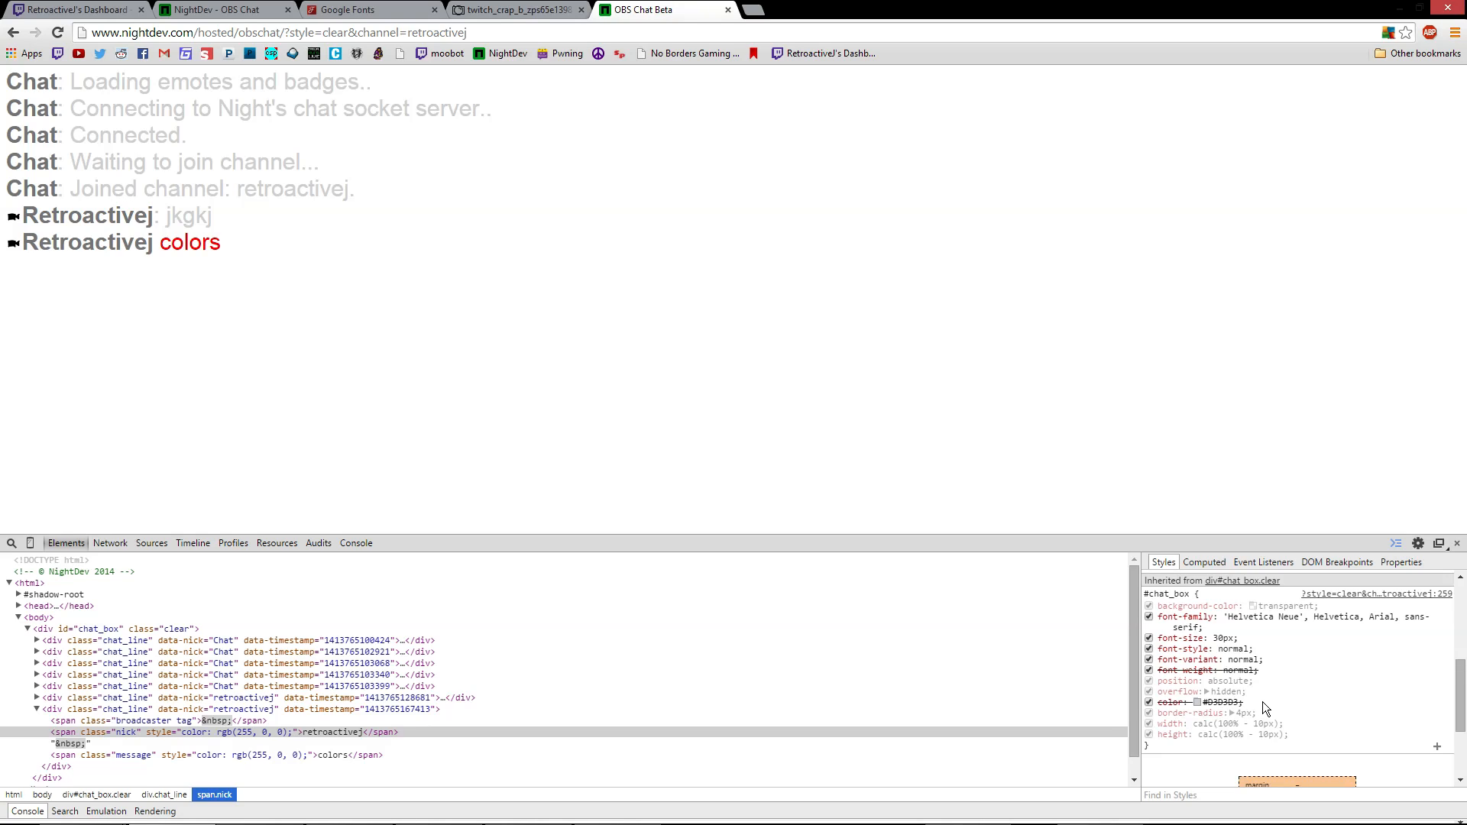
scroll(1226, 702, "up", 2)
scroll(1299, 711, "down", 2)
scroll(1309, 713, "up", 2)
scroll(1302, 709, "down", 2)
scroll(1229, 702, "down", 1)
left_click(1227, 691)
left_click(1228, 692)
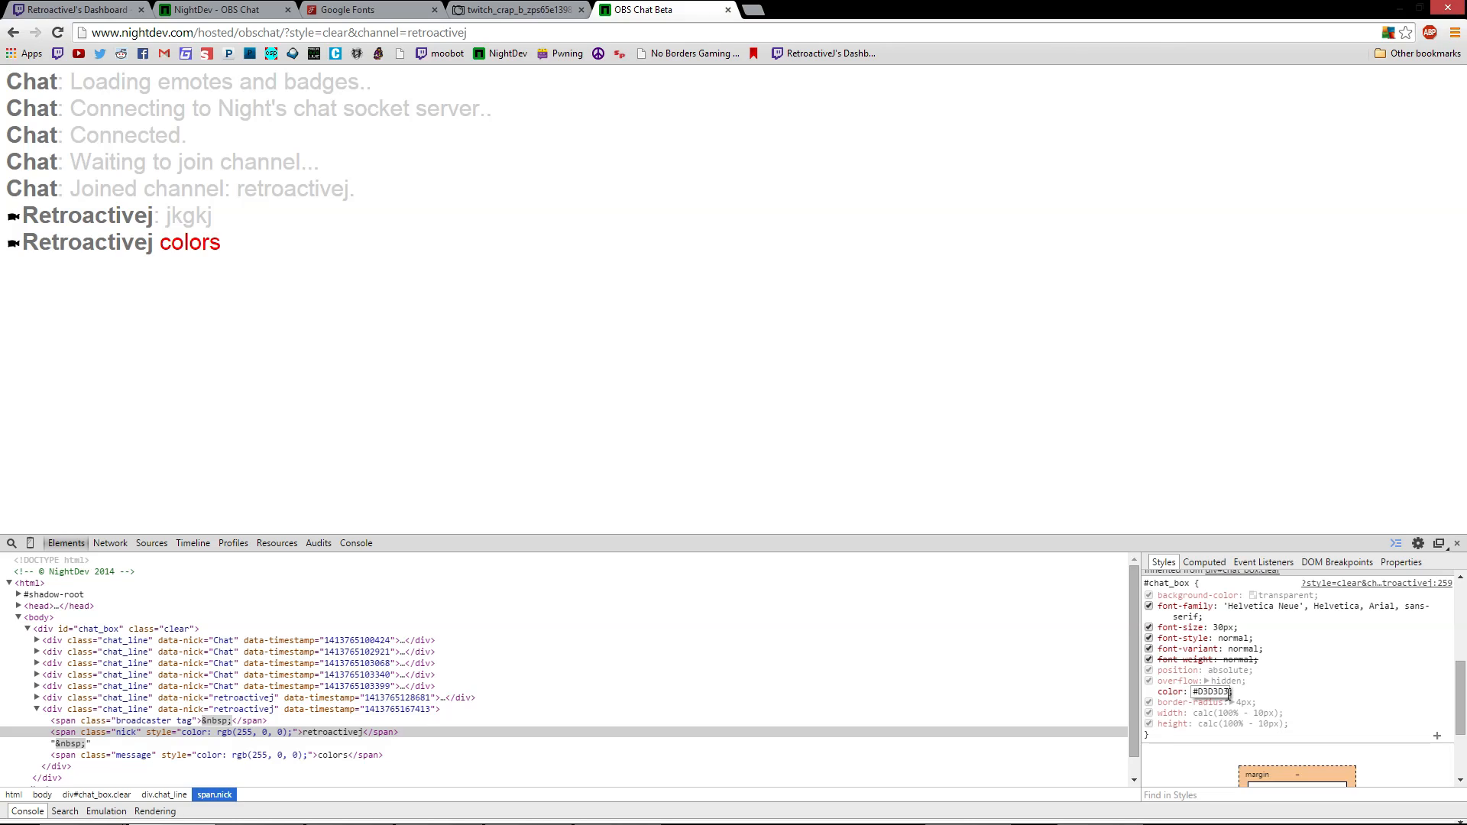
left_click(1231, 694)
left_click(1223, 694)
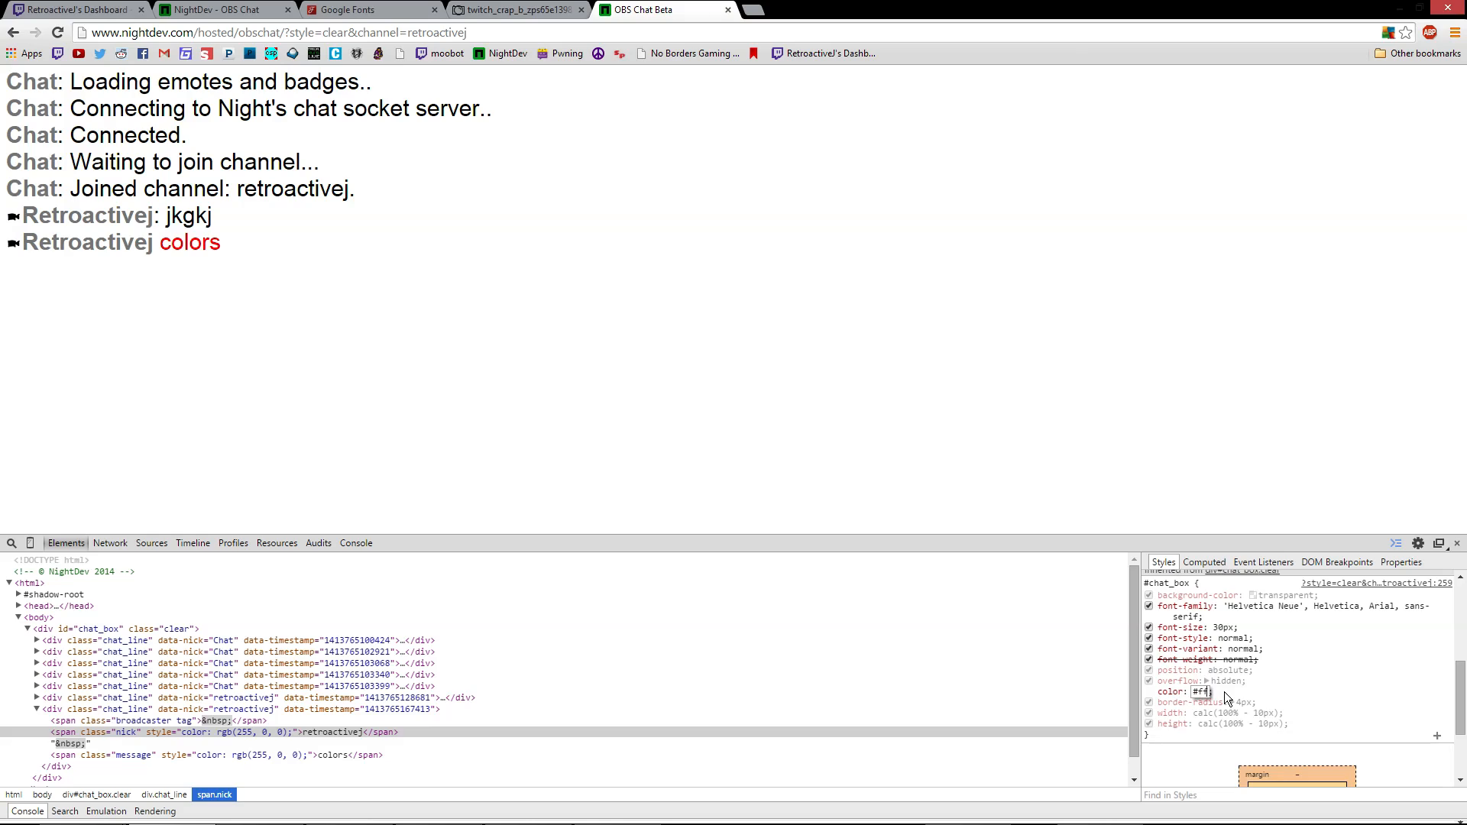
type("f")
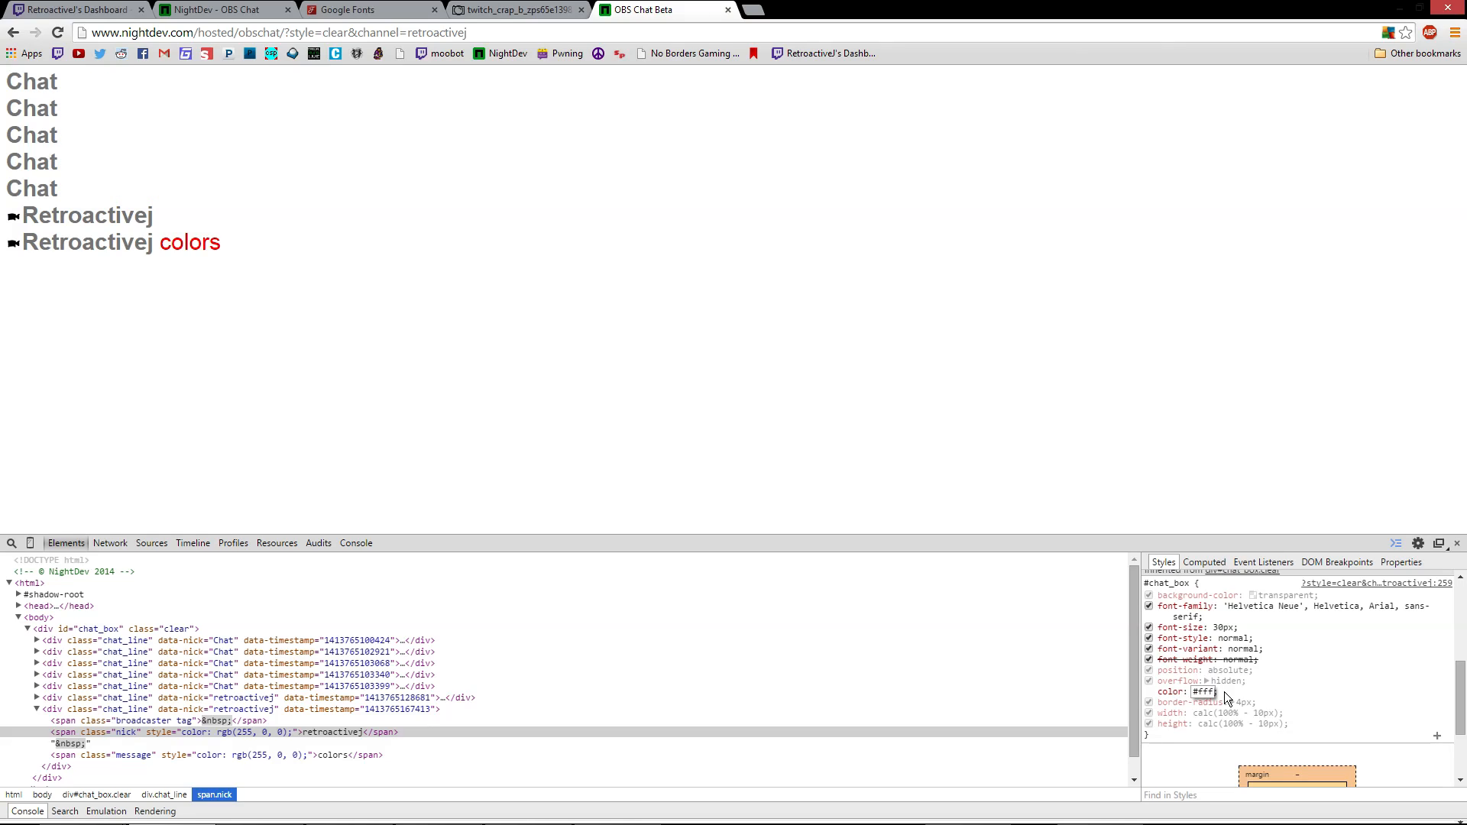
type("ffff")
key("Return")
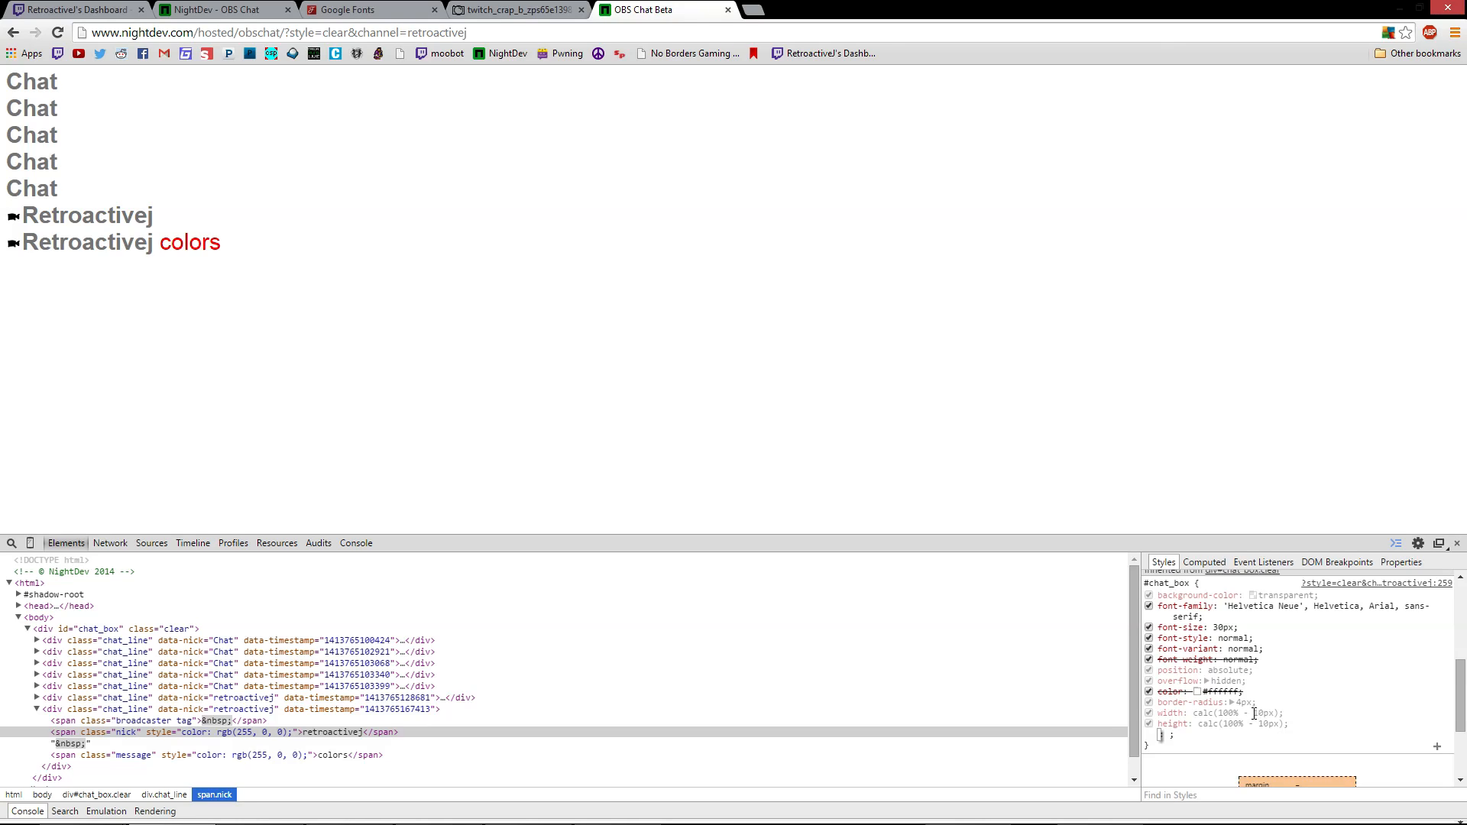
scroll(1250, 709, "down", 2)
scroll(1250, 709, "up", 5)
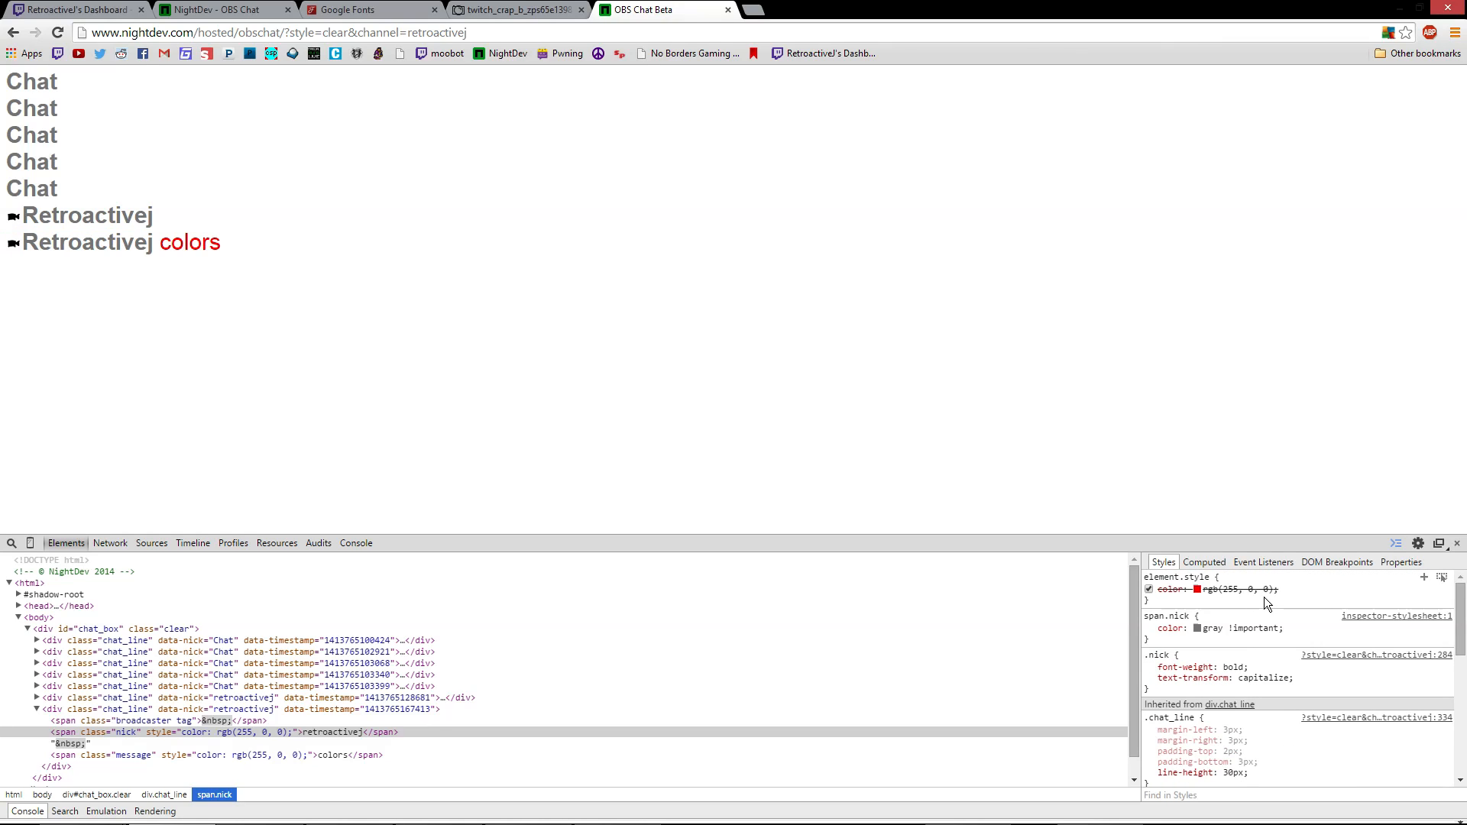
scroll(1297, 699, "down", 4)
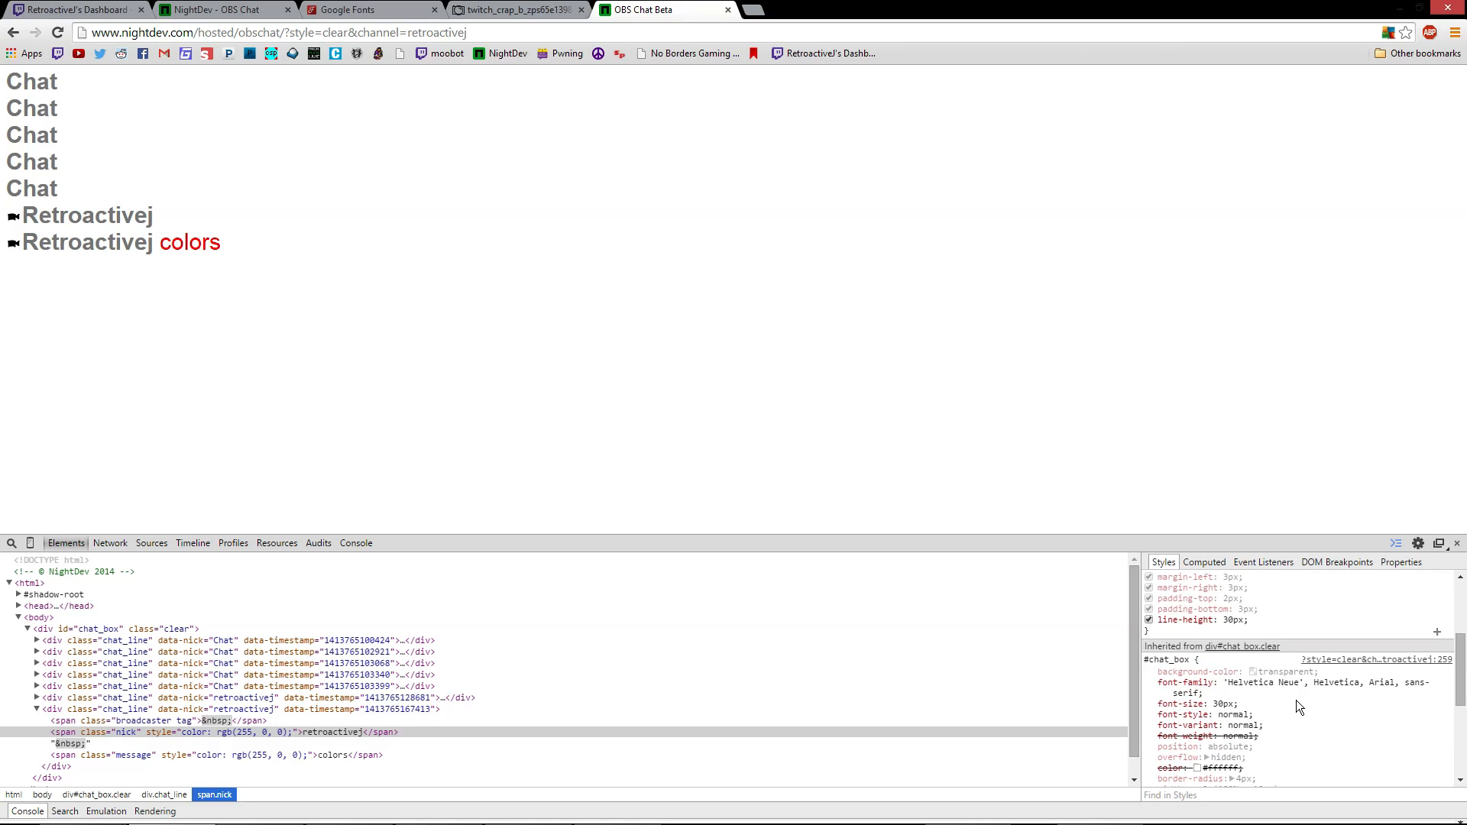
scroll(1263, 712, "up", 4)
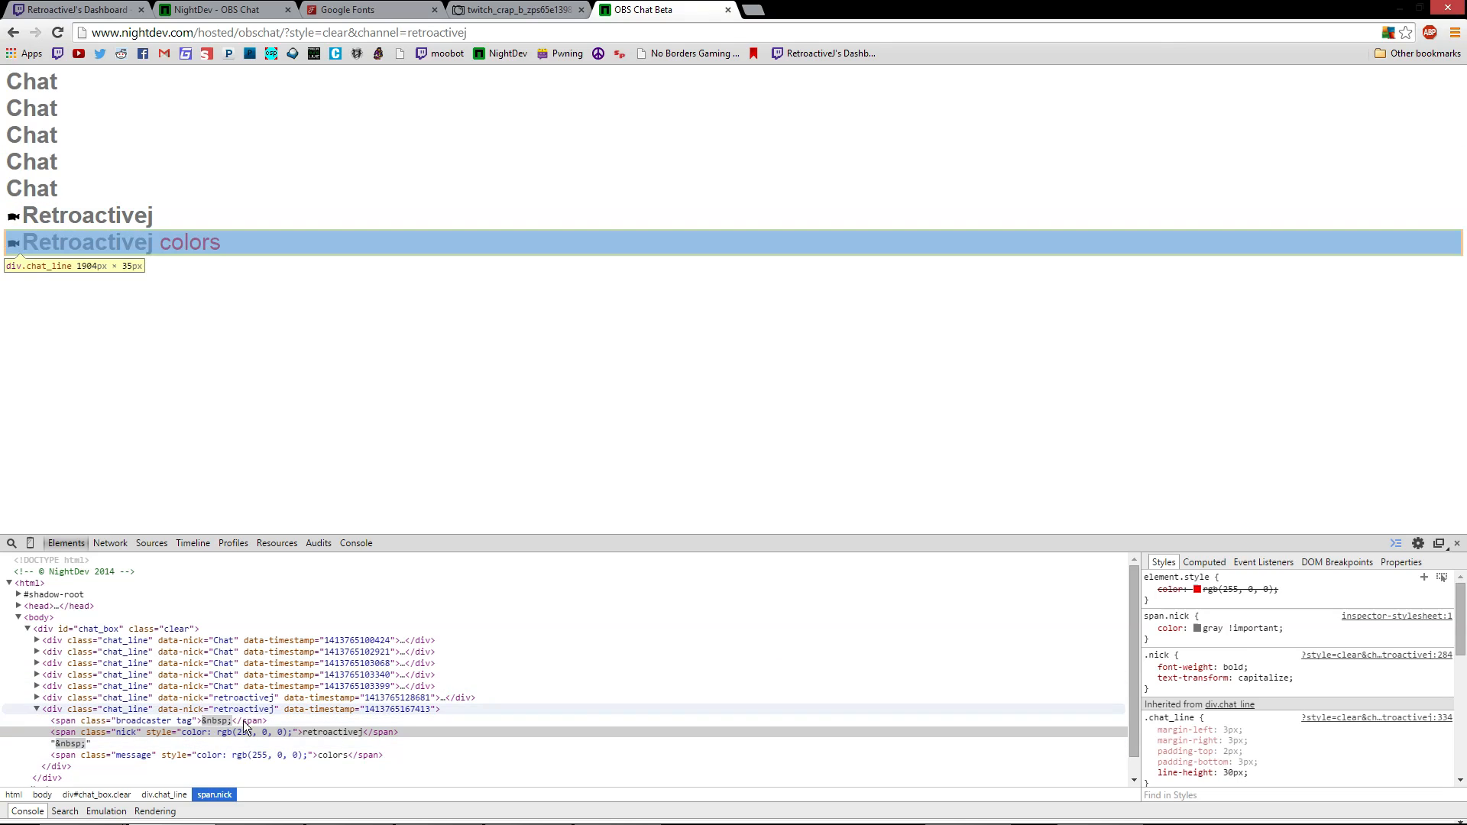
Inspect the span.message element and highlight the chat text to reveal hidden lines
left_click(212, 753)
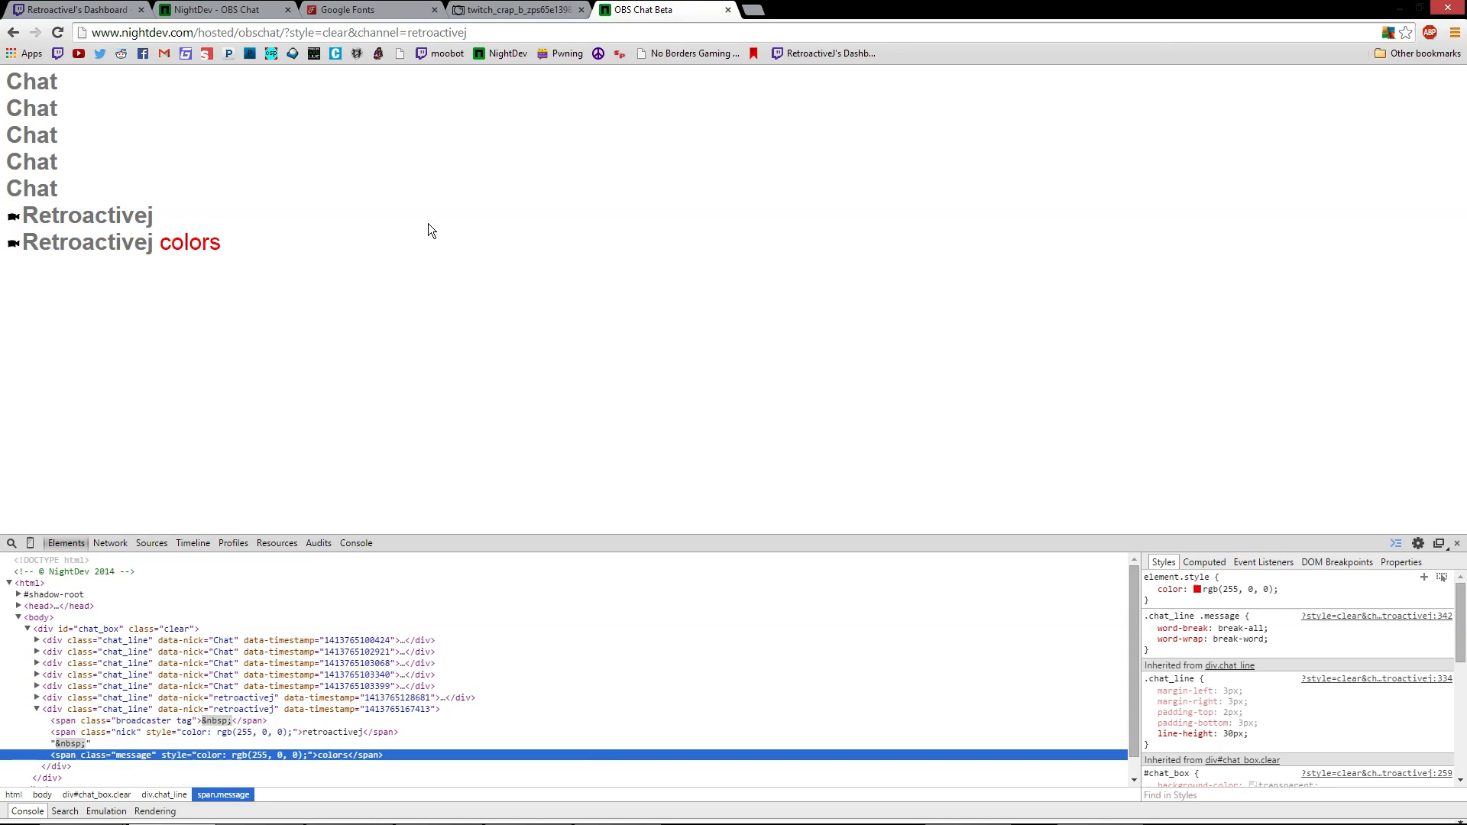
left_click_drag(104, 161, 448, 298)
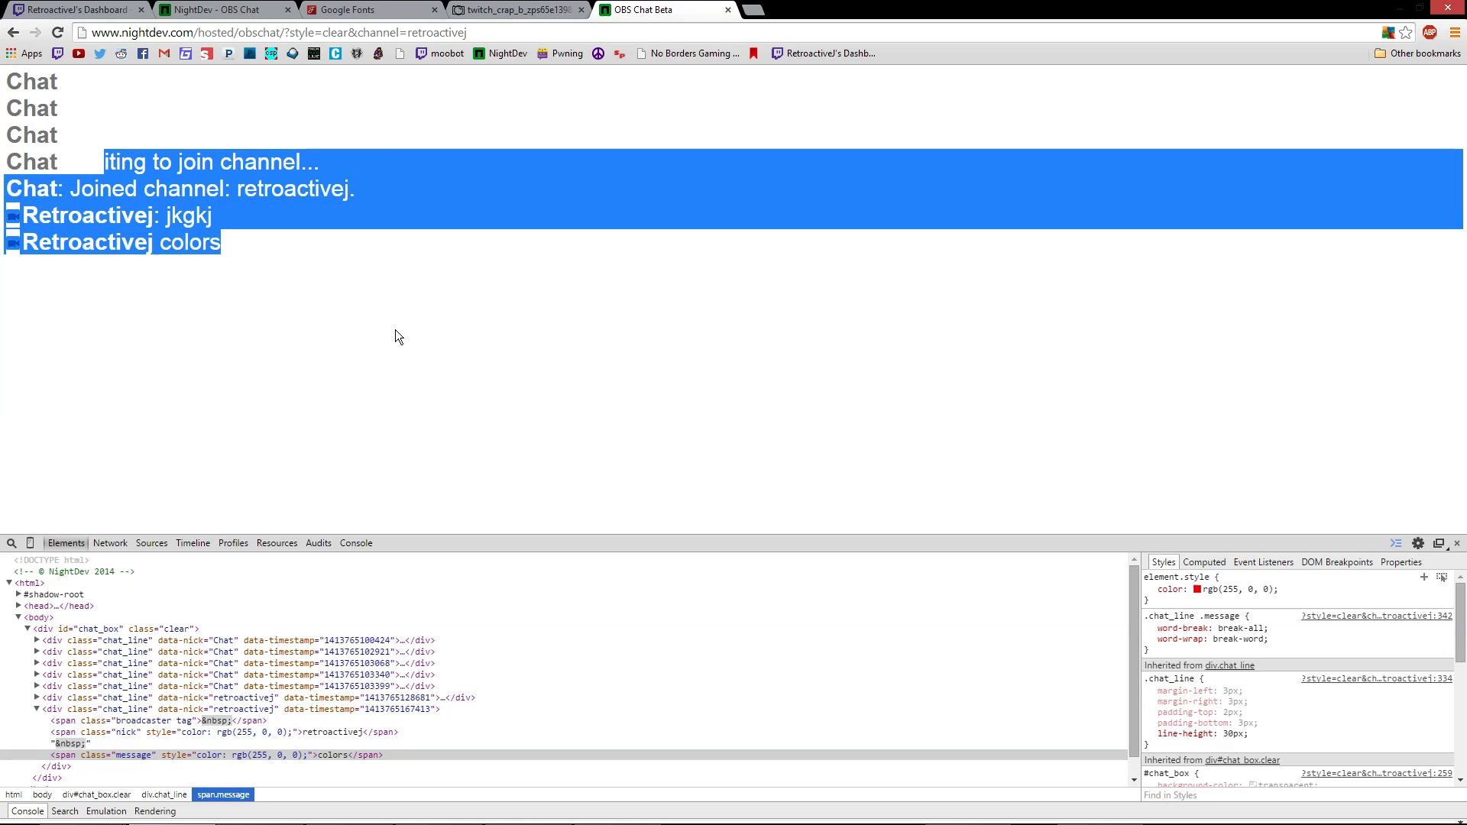
left_click(97, 116)
left_click_drag(65, 130, 382, 312)
left_click(453, 389)
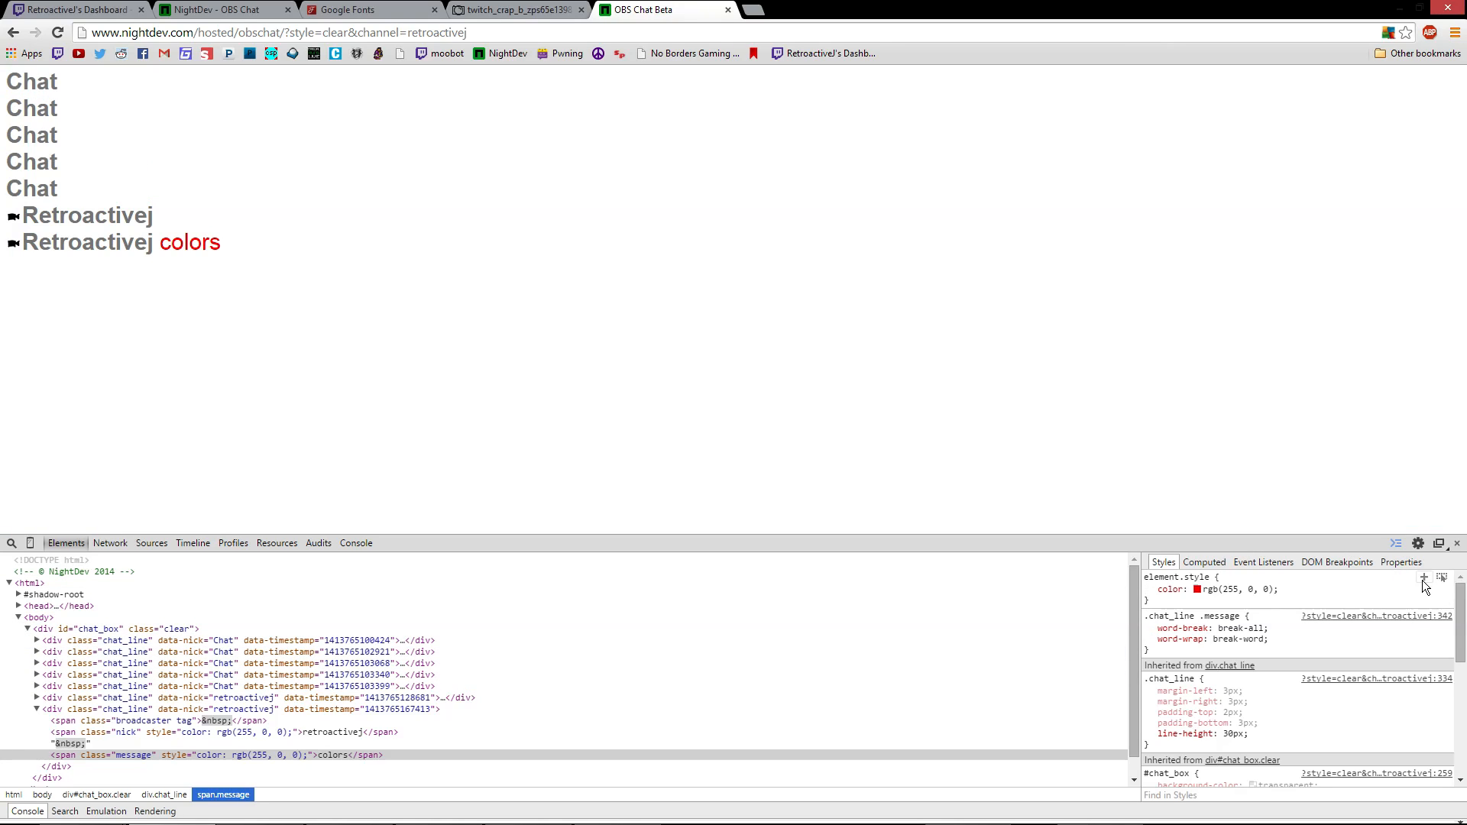
Add a span.message rule with color: #ffffff !important
left_click(1423, 581)
key("Return")
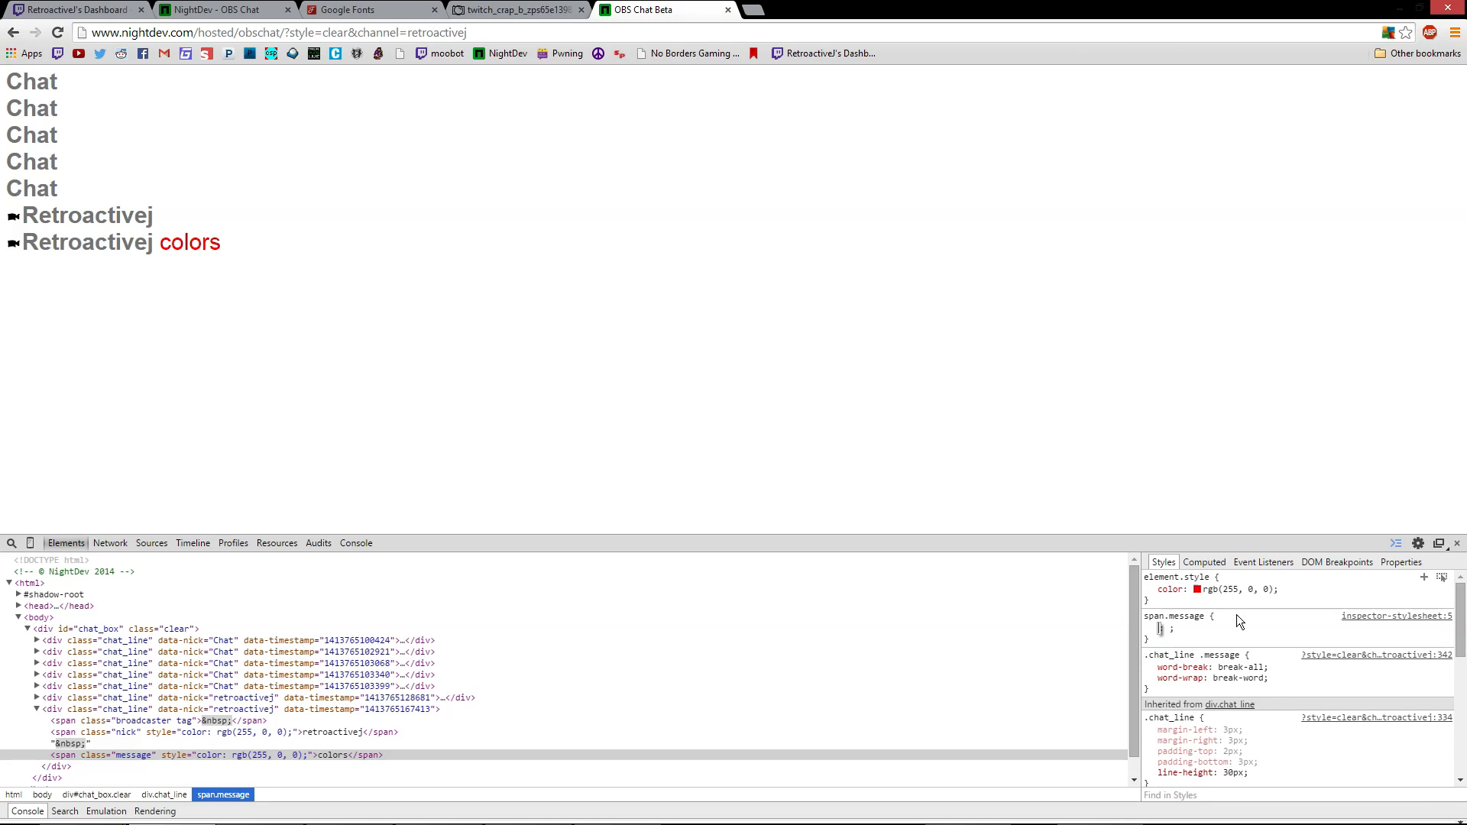
type("color")
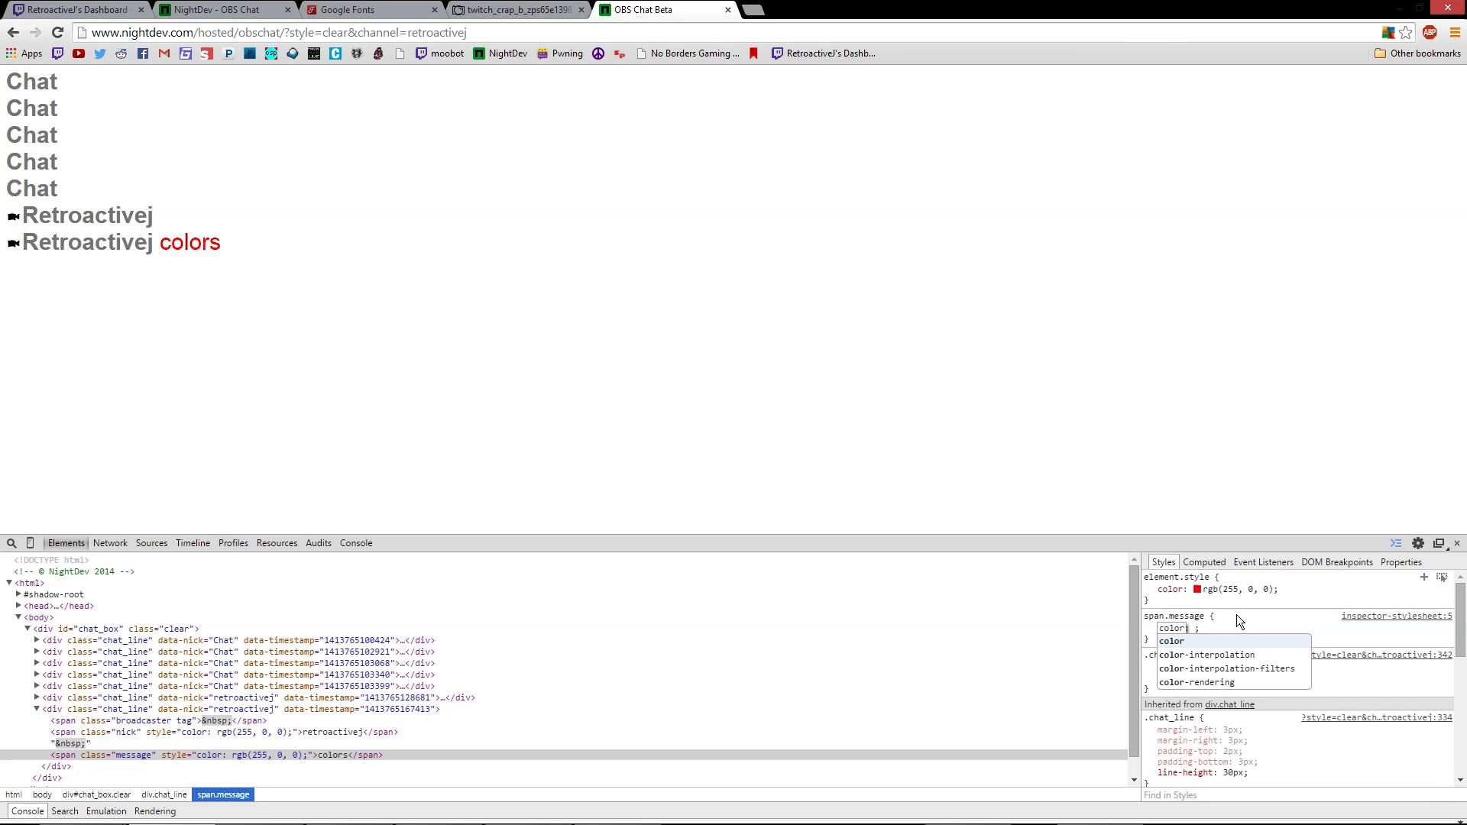
type(":")
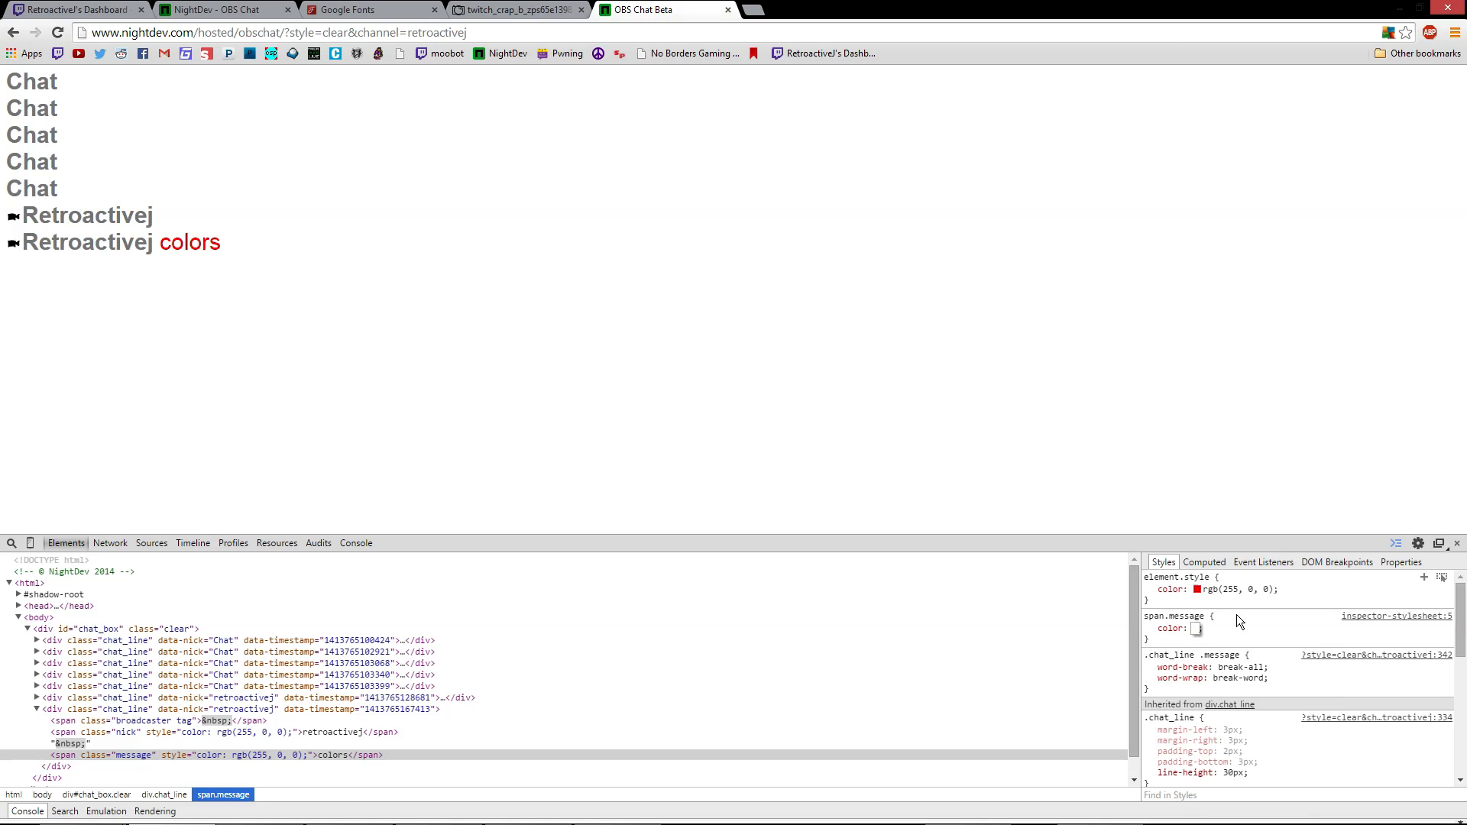
key("BackSpace")
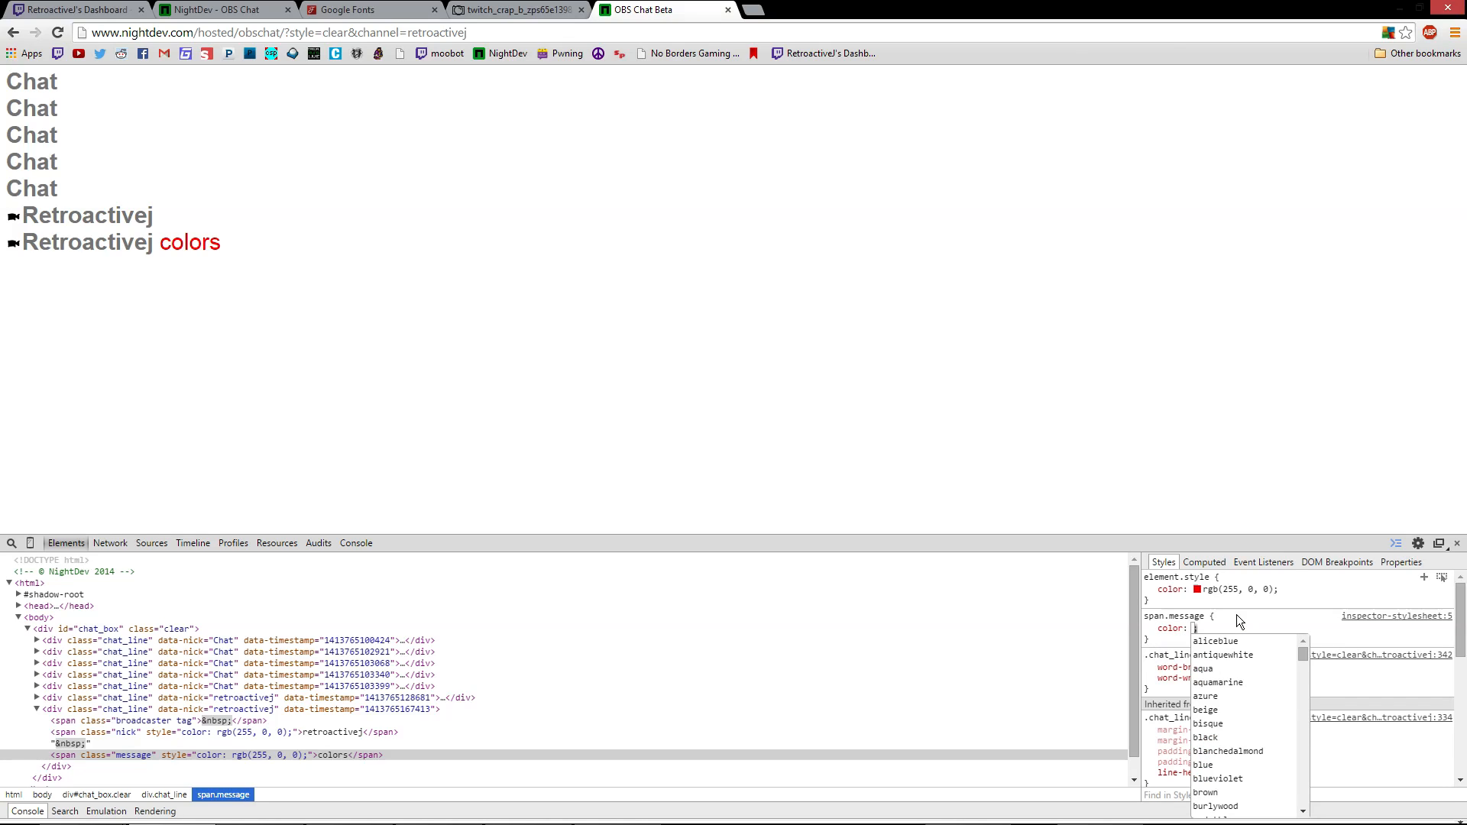
type("#ffffff")
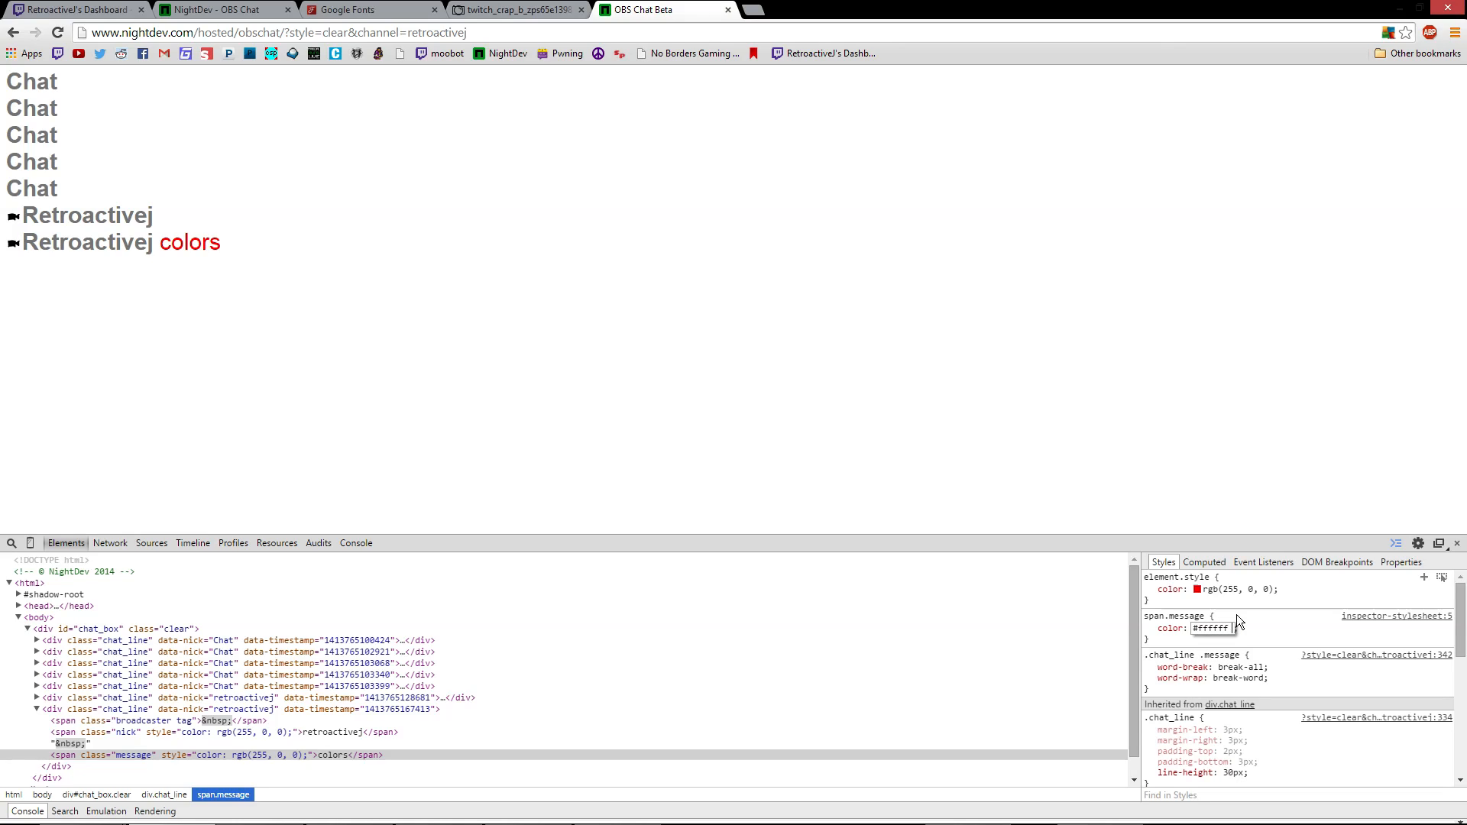
type("!important")
key("Return")
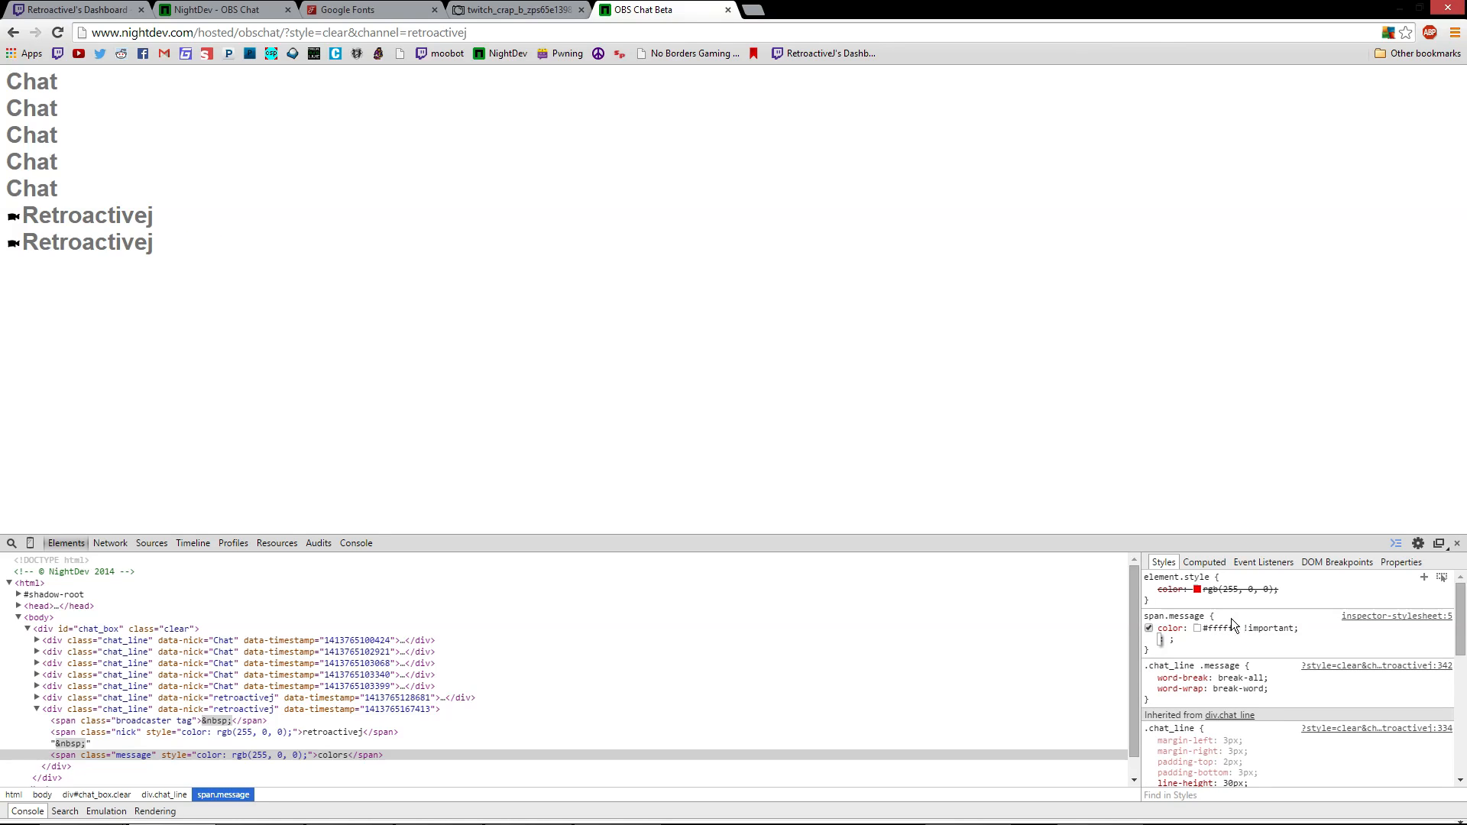
Highlight the chat text to confirm the messages now render white
left_click(662, 356)
key("ctrl+a")
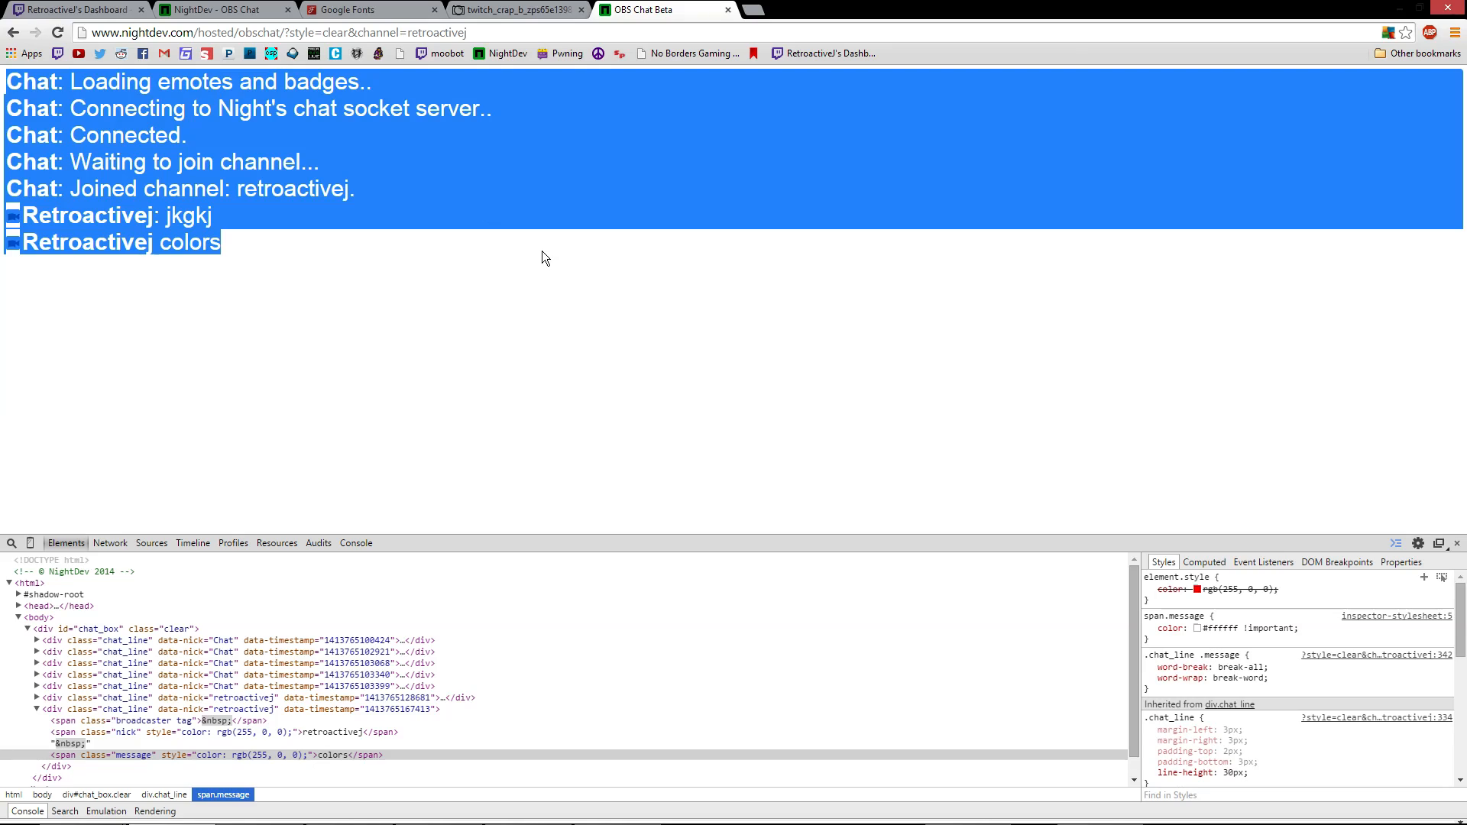
left_click(519, 368)
left_click_drag(182, 275, 114, 73)
left_click(347, 342)
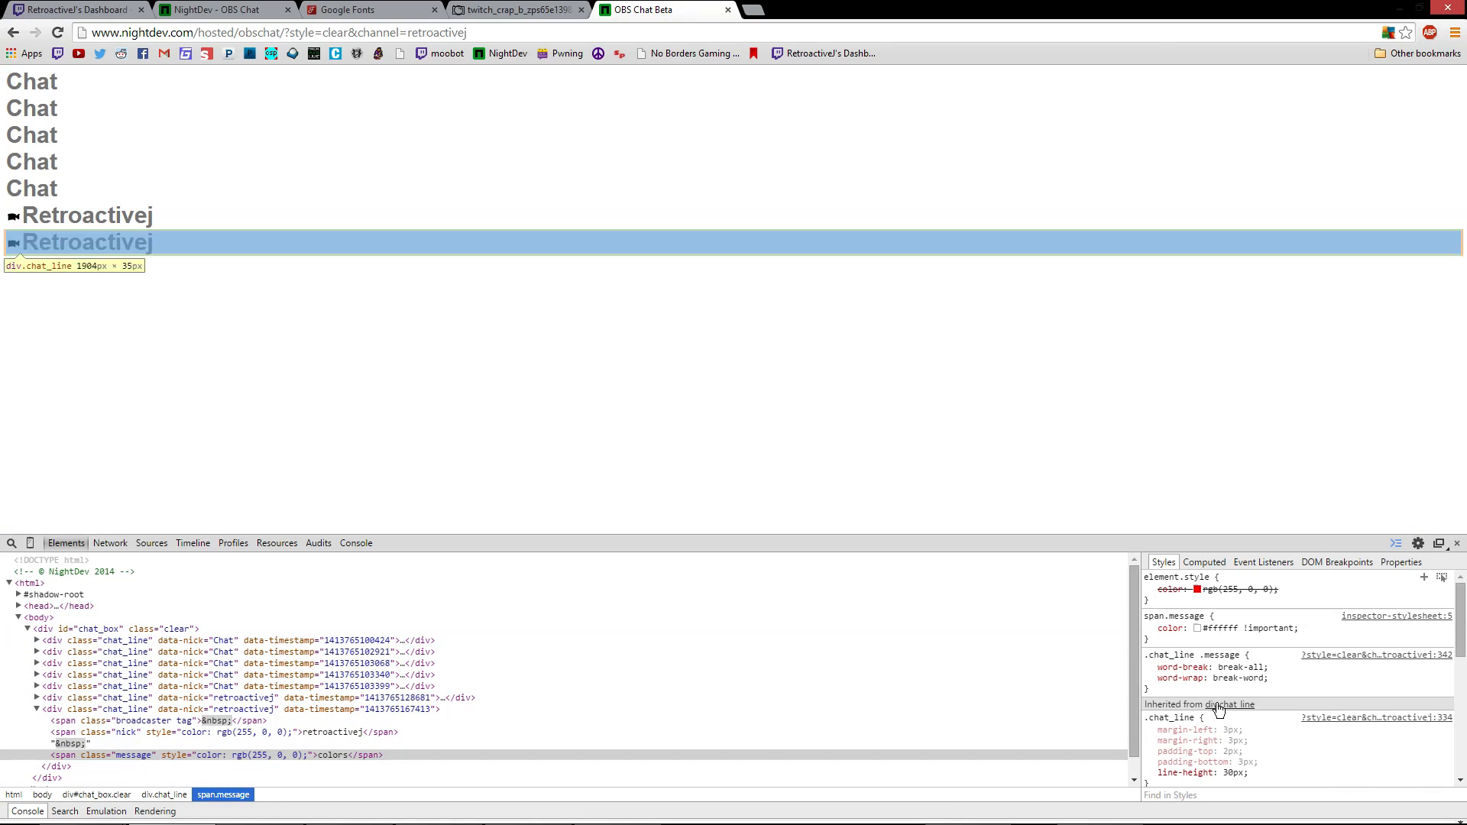
Inspect a div.chat_line node and copy its #chat_box rule with 30px font and #ffffff color
left_click_drag(1162, 640, 1152, 620)
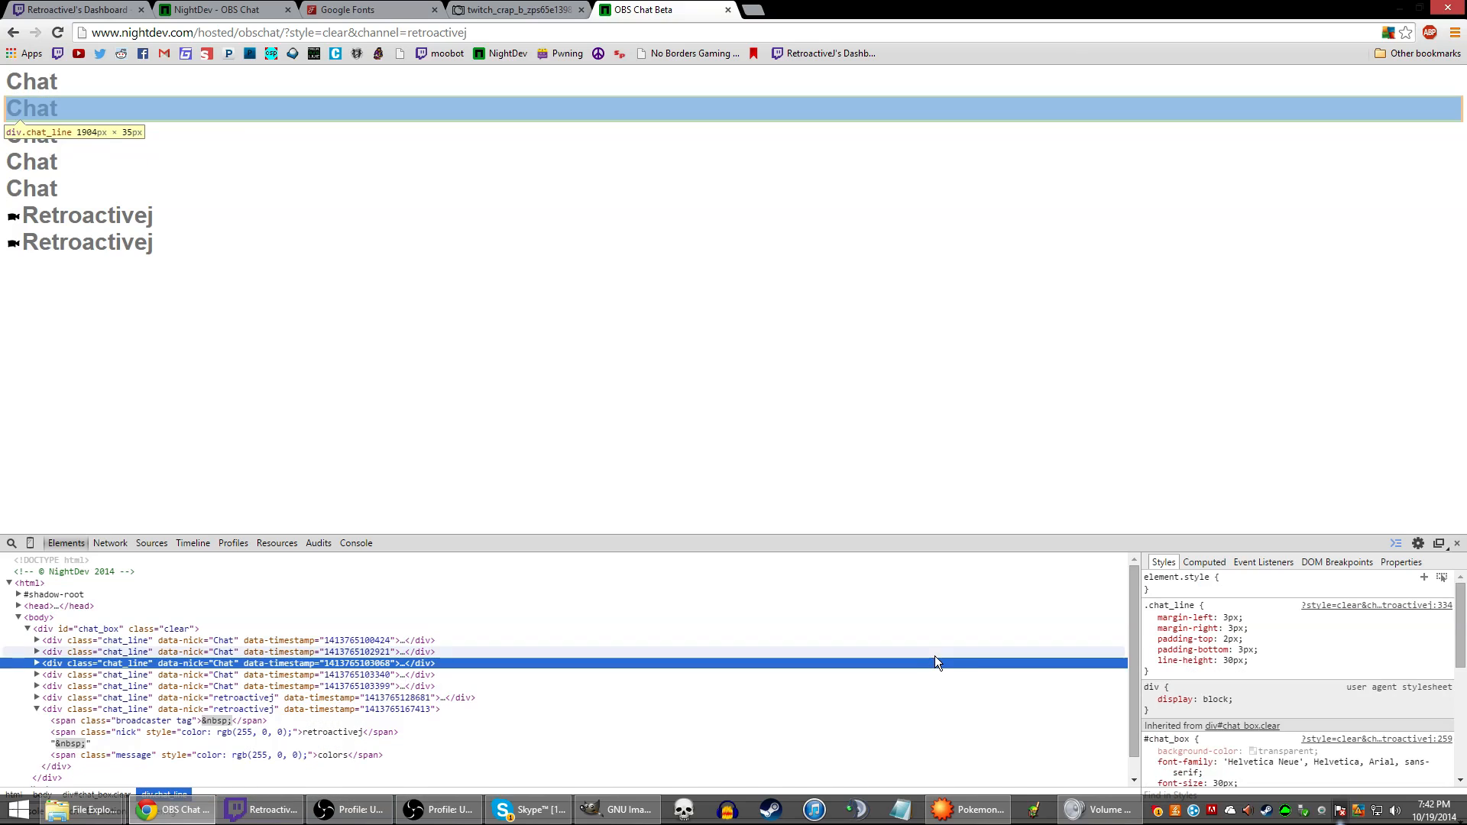
left_click(993, 663)
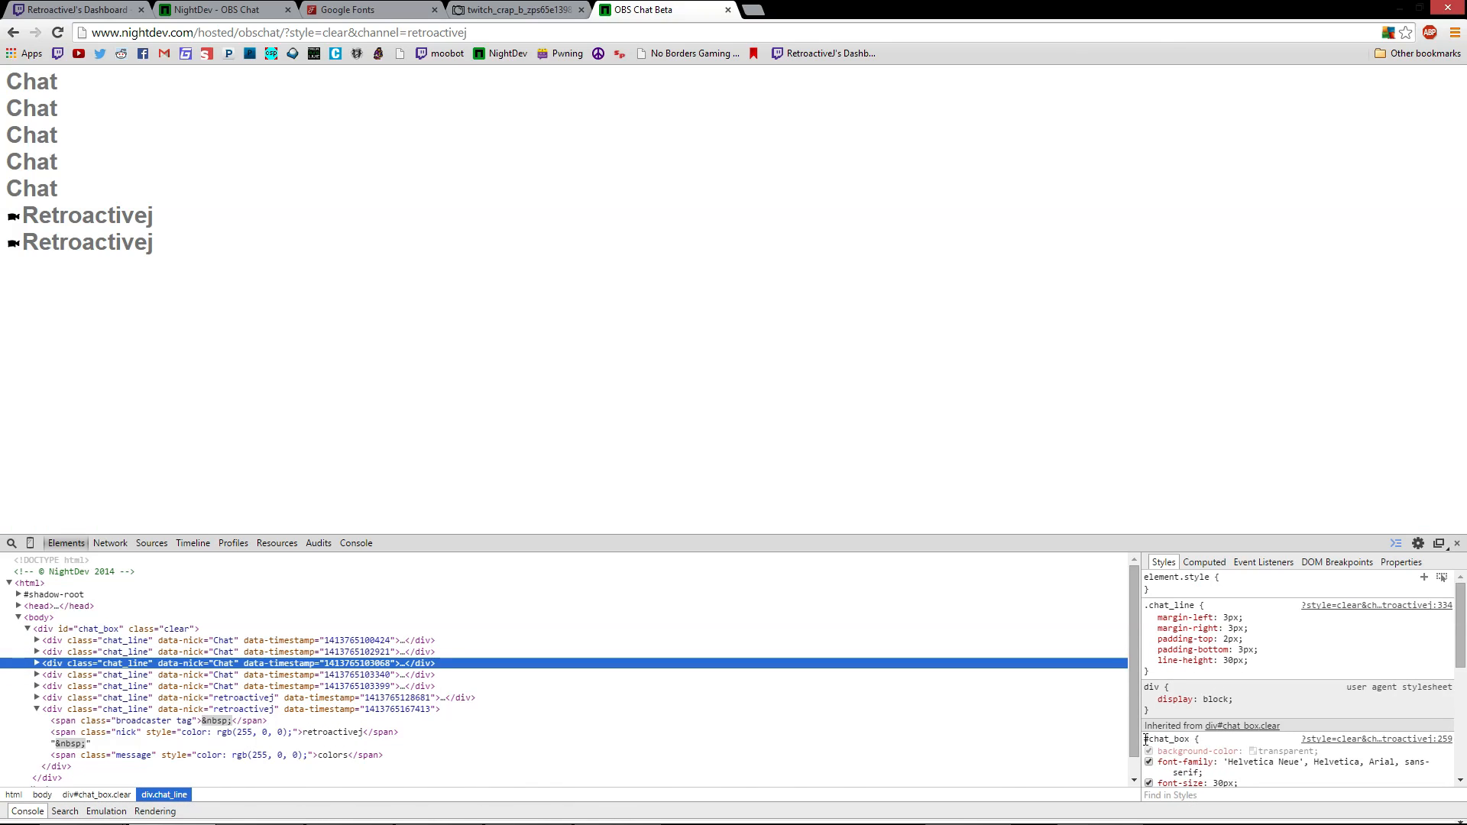
scroll(1145, 740, "down", 1)
left_click_drag(1145, 662, 1163, 621)
key("ctrl+c")
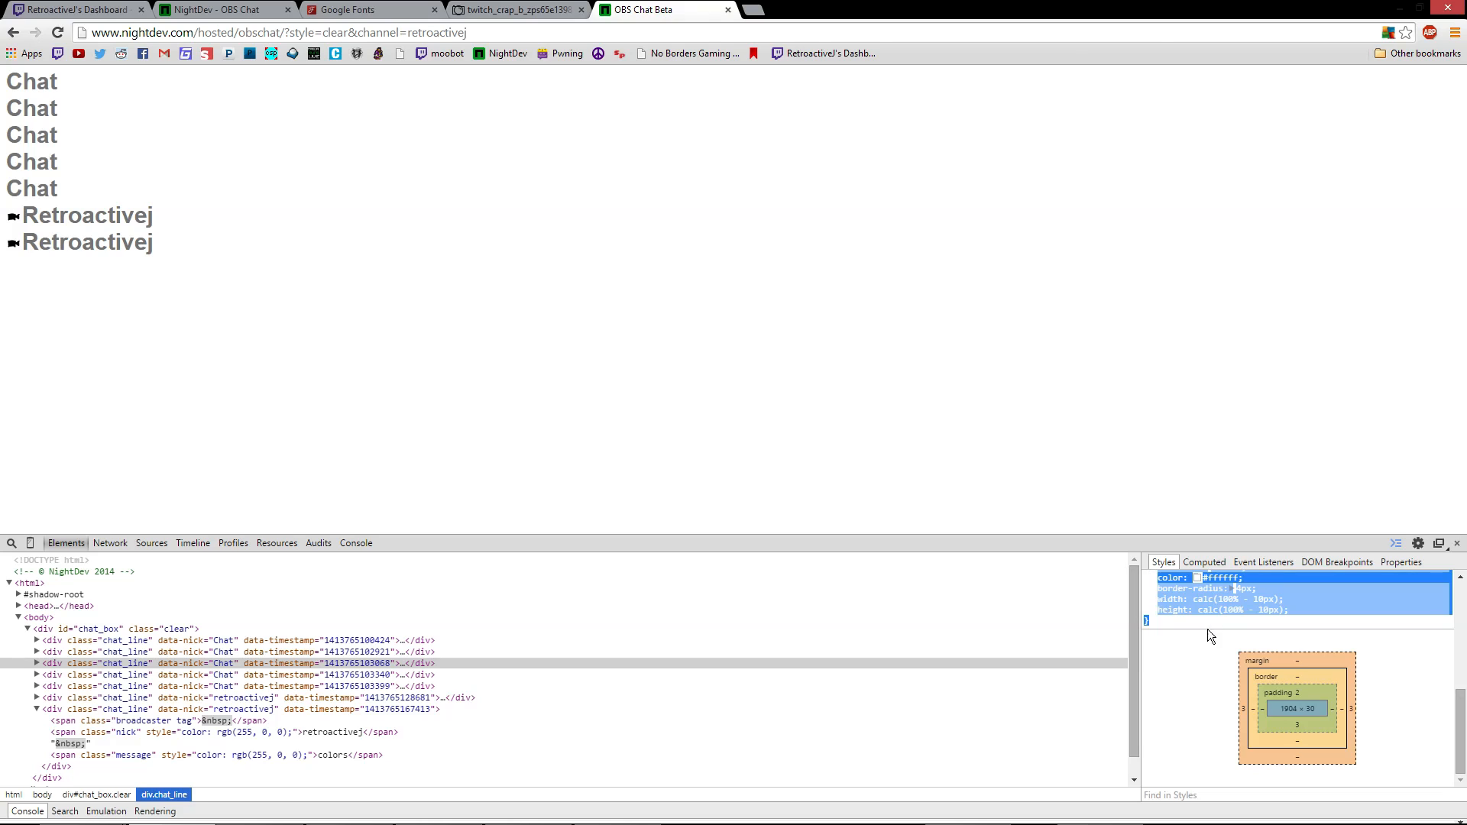
scroll(1254, 634, "up", 3)
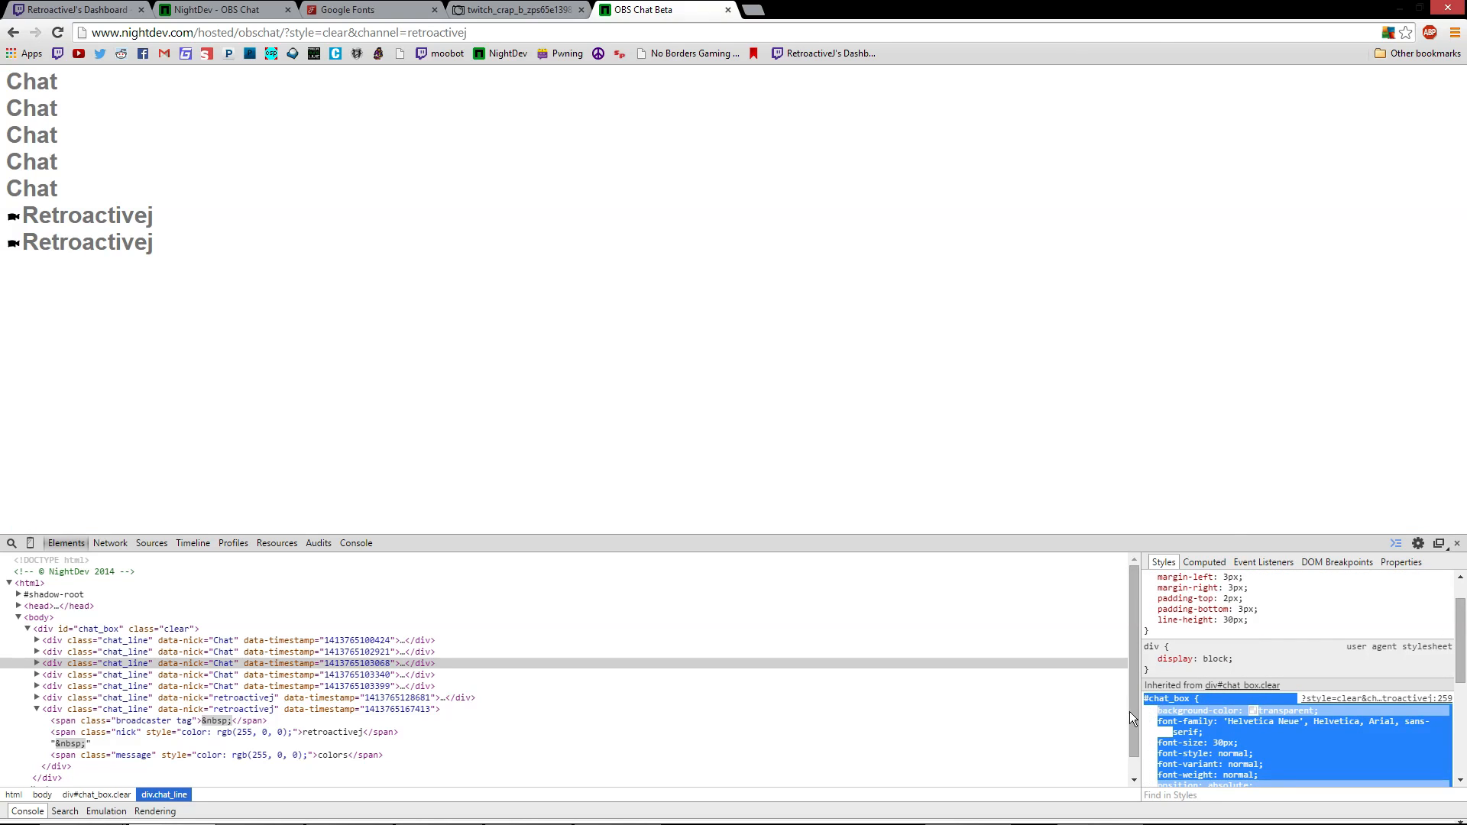
scroll(1197, 690, "down", 1)
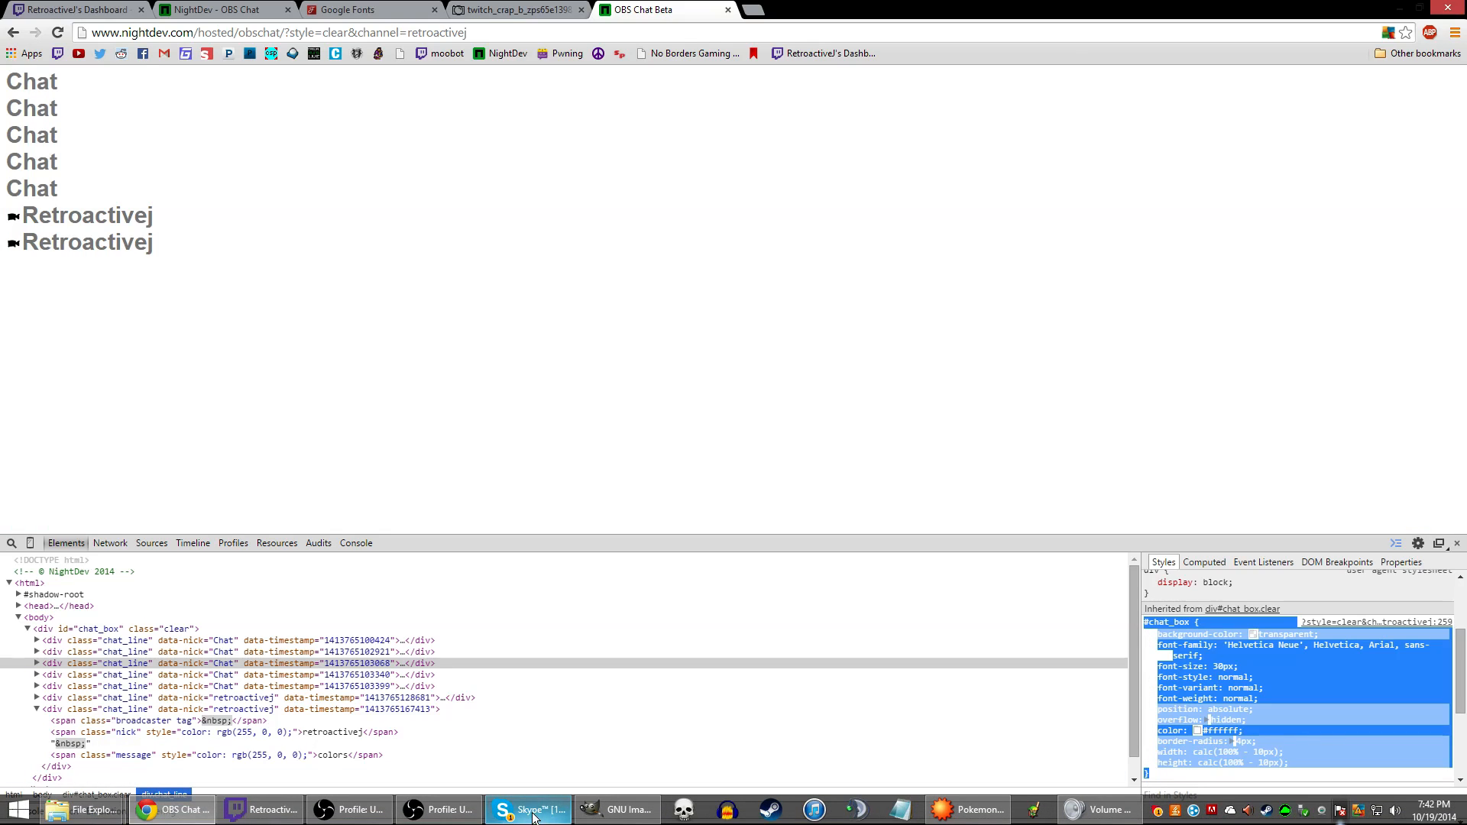
Paste the copied #chat_box rule over the old one in the chat source's CSS
left_click(349, 809)
right_click(703, 153)
left_click(749, 316)
left_click(485, 250)
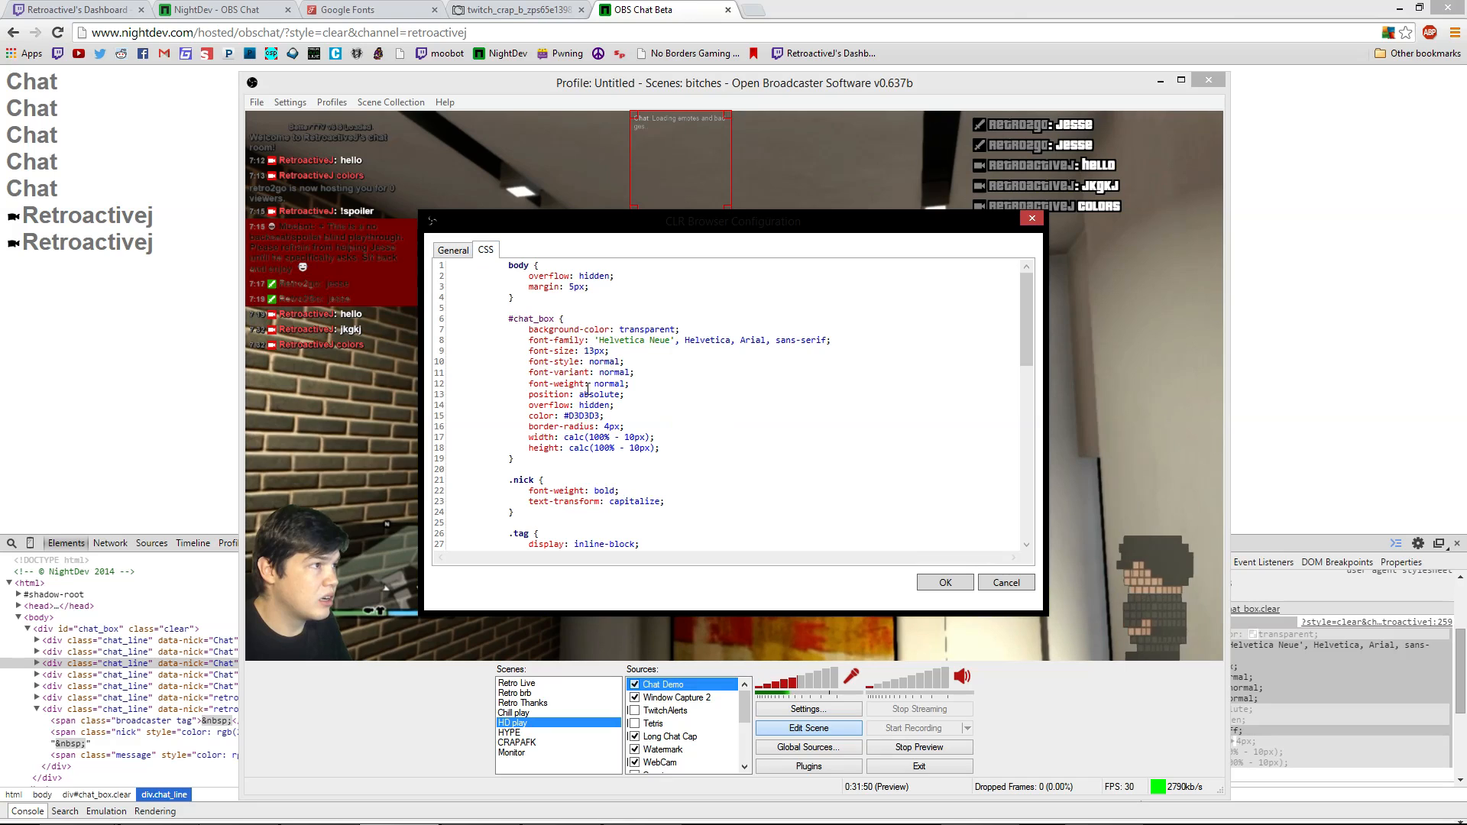
left_click_drag(508, 319, 680, 448)
key("ctrl+v")
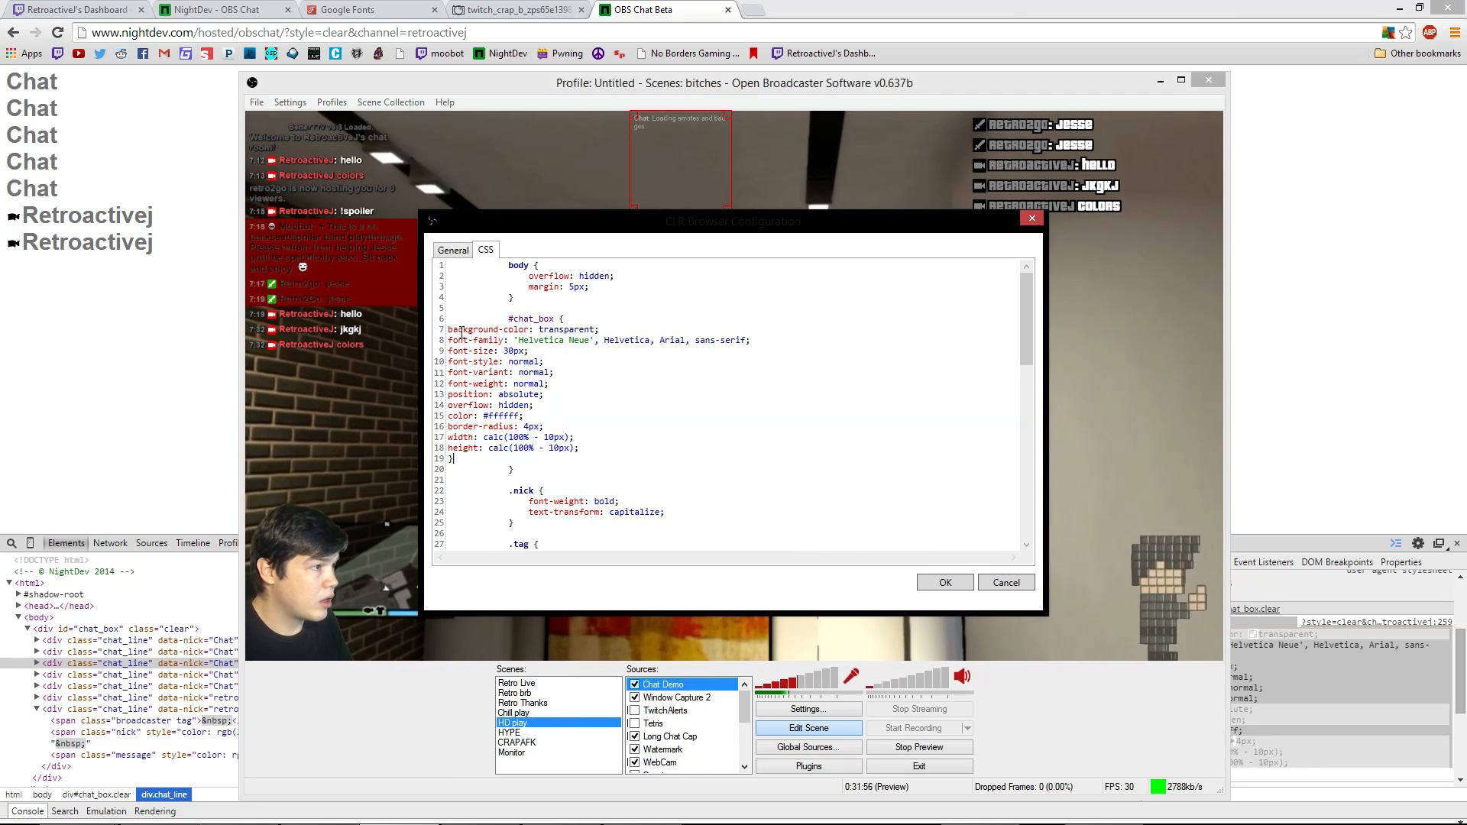
Delete the leftover closing brace and the empty line before .nick
left_click_drag(518, 472, 449, 471)
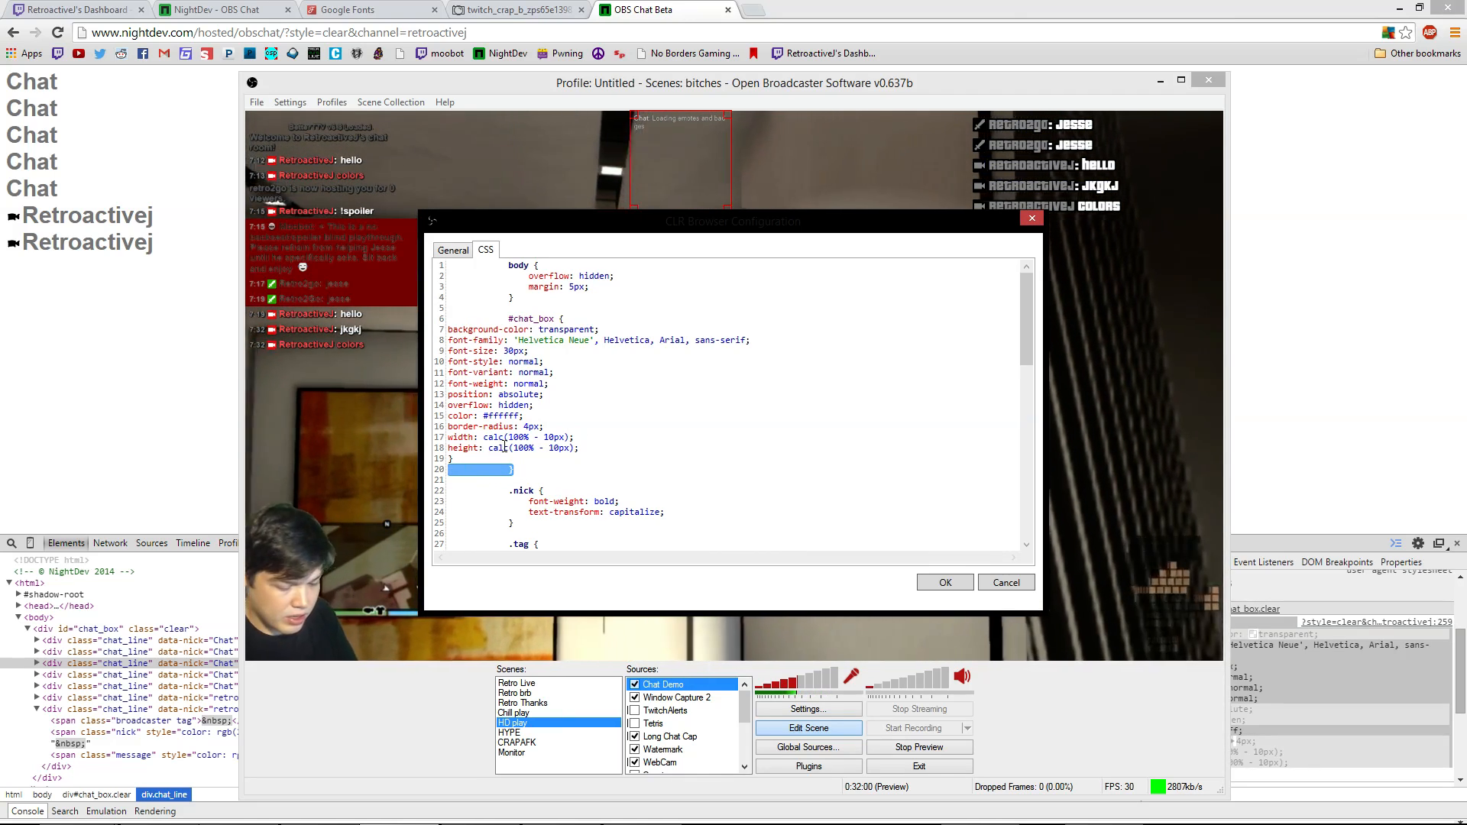
key("BackSpace")
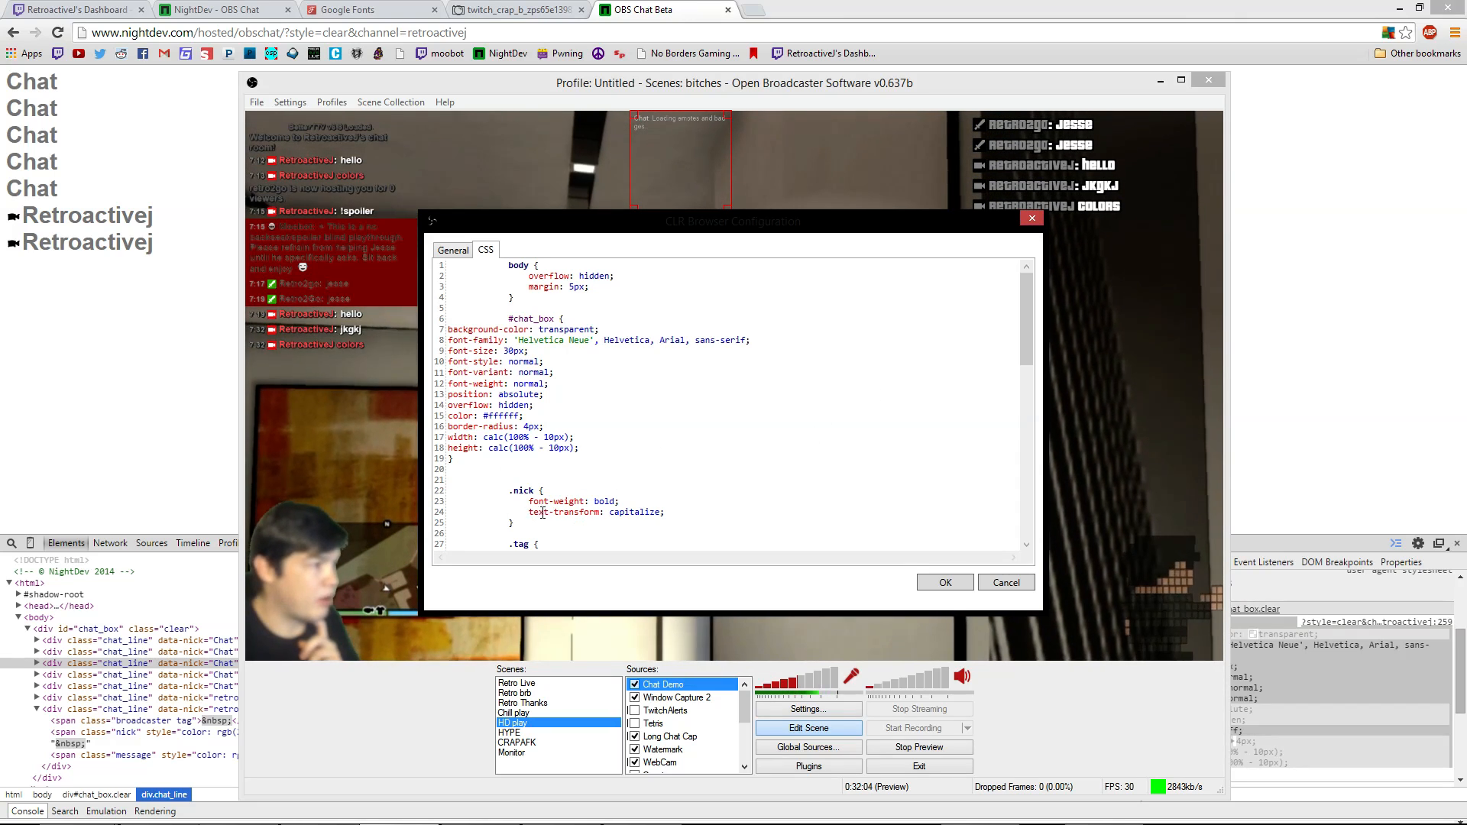
key("Delete")
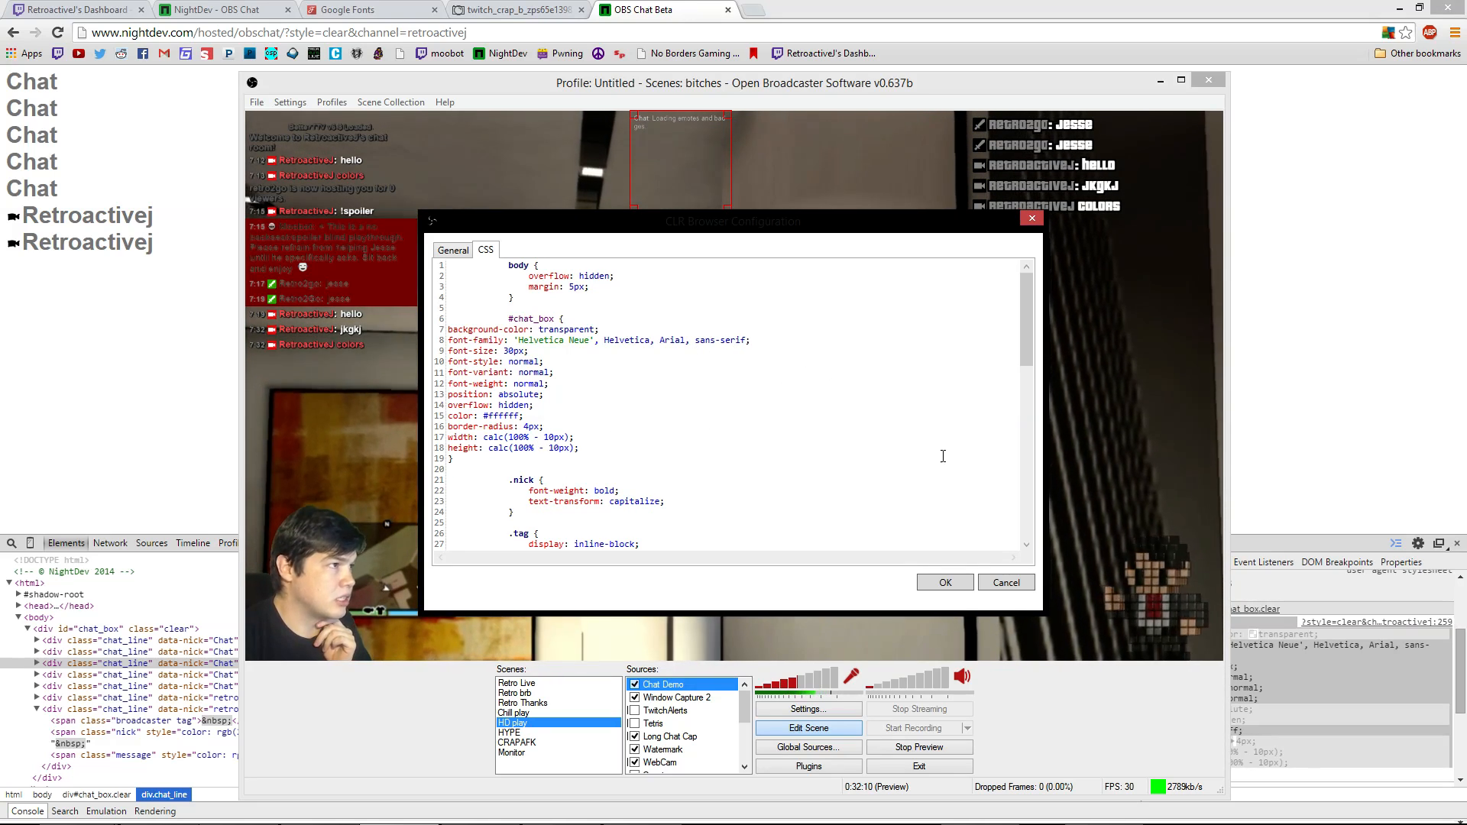
scroll(645, 513, "down", 1)
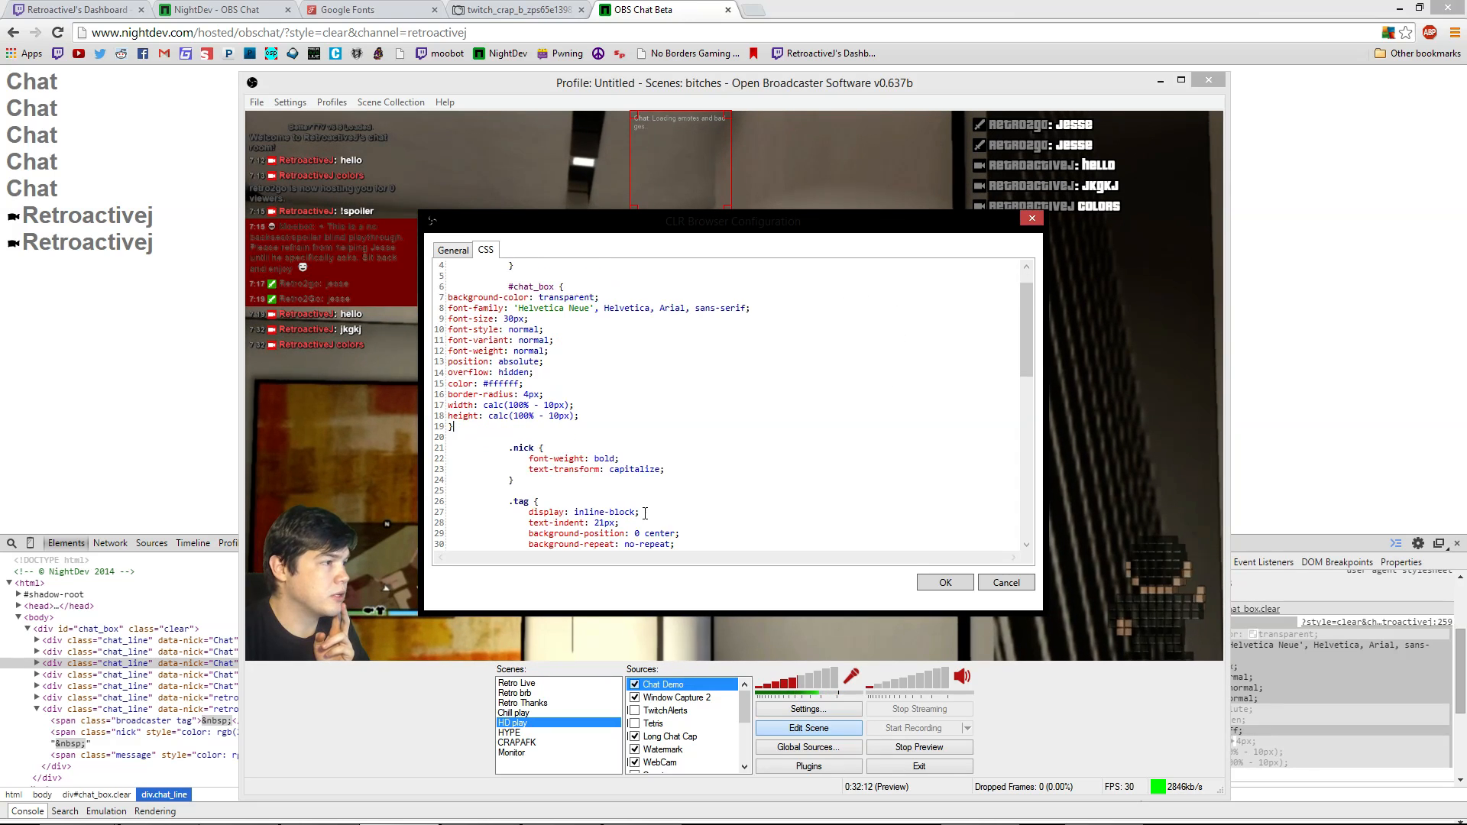
scroll(645, 514, "down", 1)
scroll(615, 391, "down", 3)
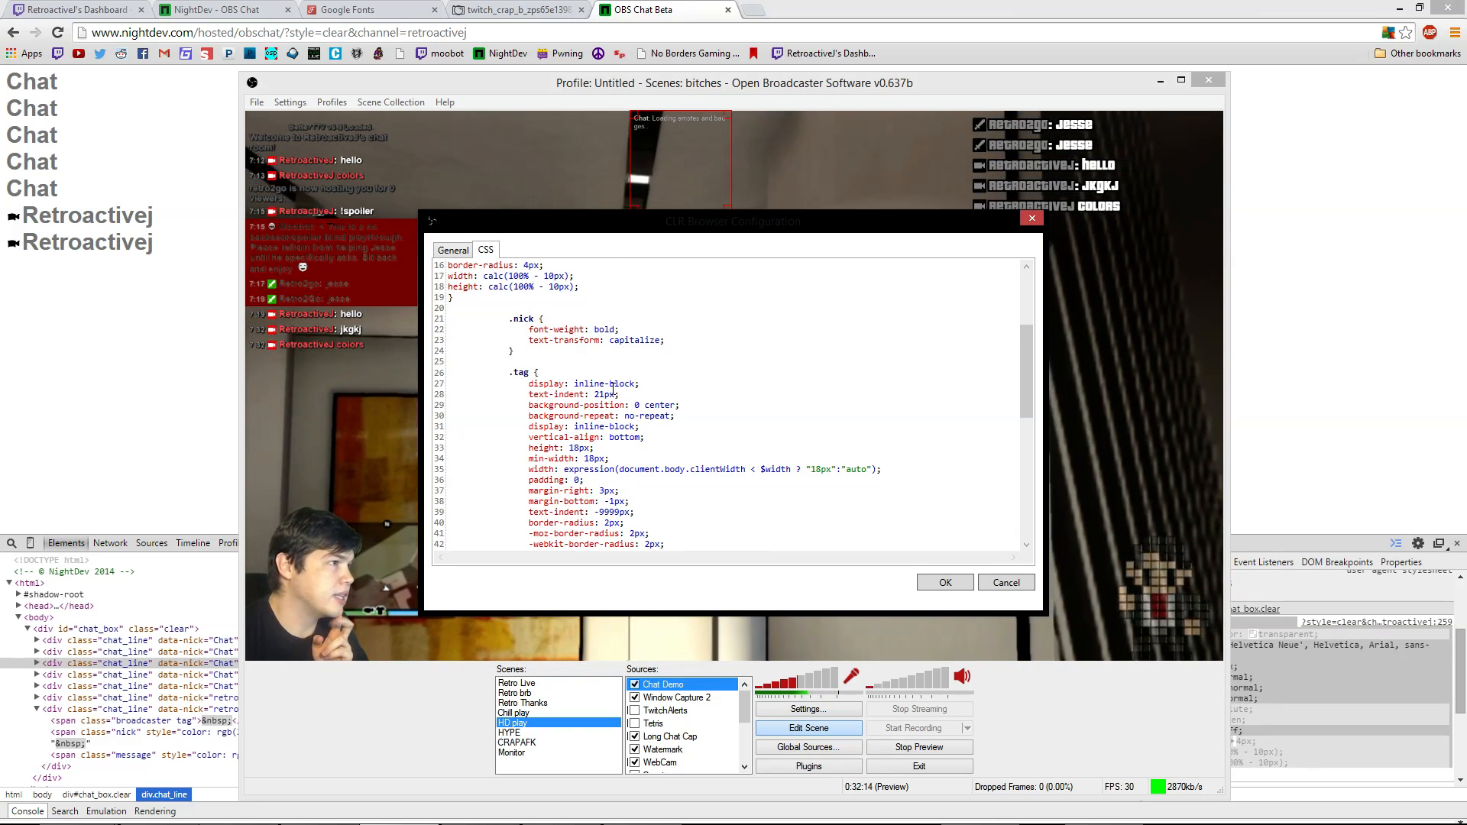
scroll(614, 391, "down", 2)
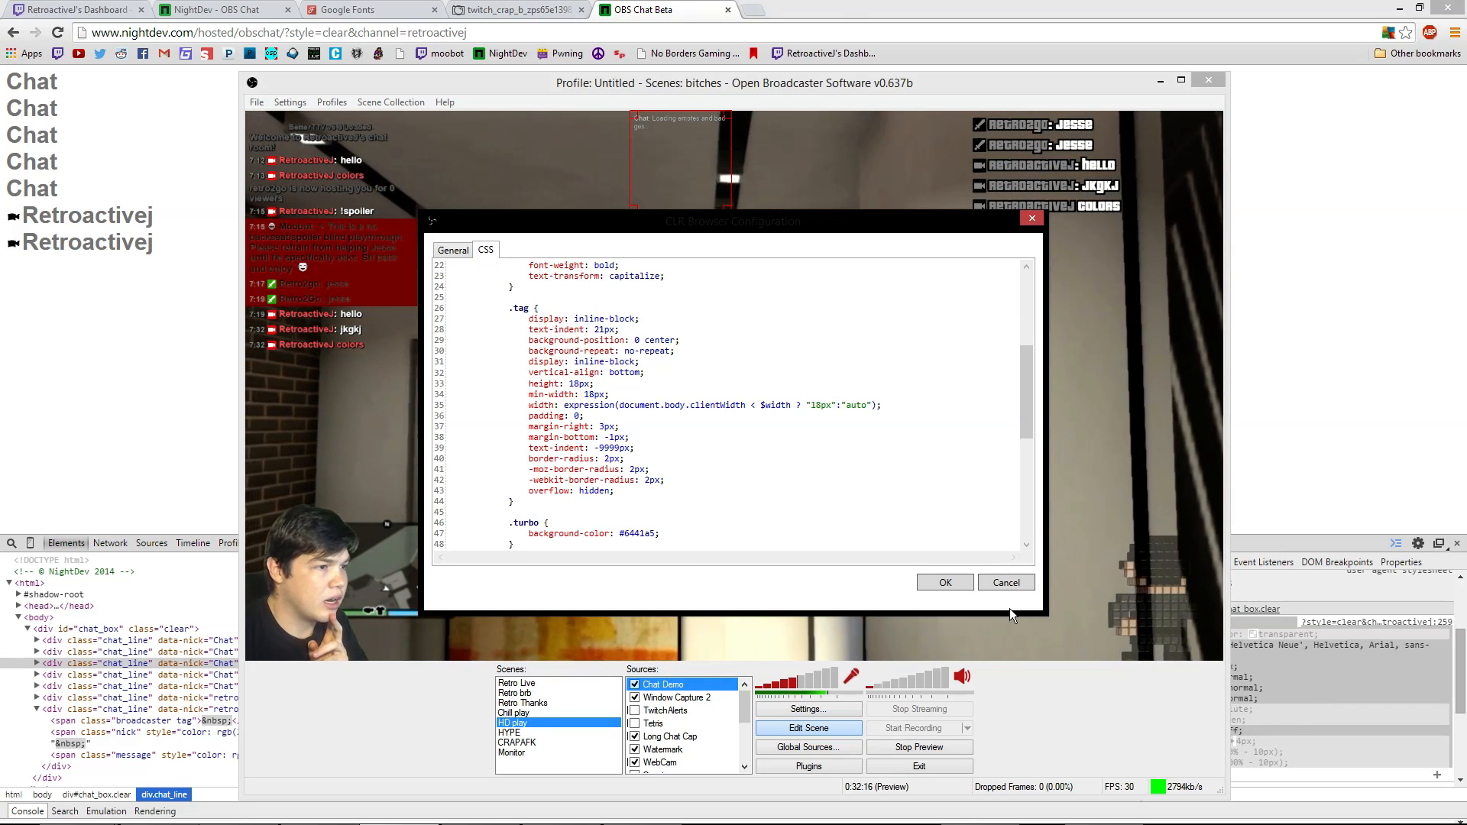
In Chrome, inspect the broadcaster badge and select its edited .tag rule
left_click(1361, 371)
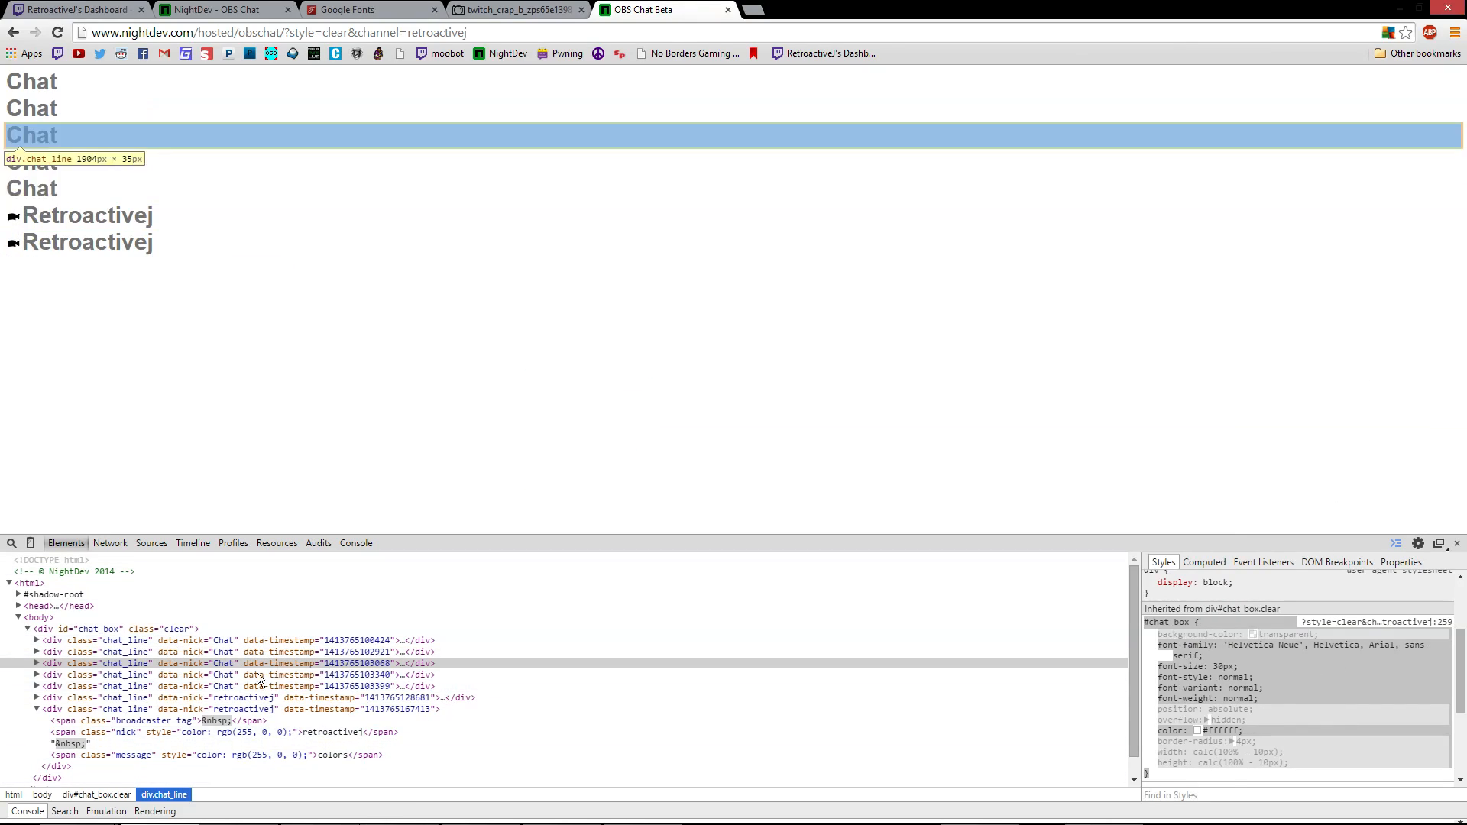
left_click(176, 722)
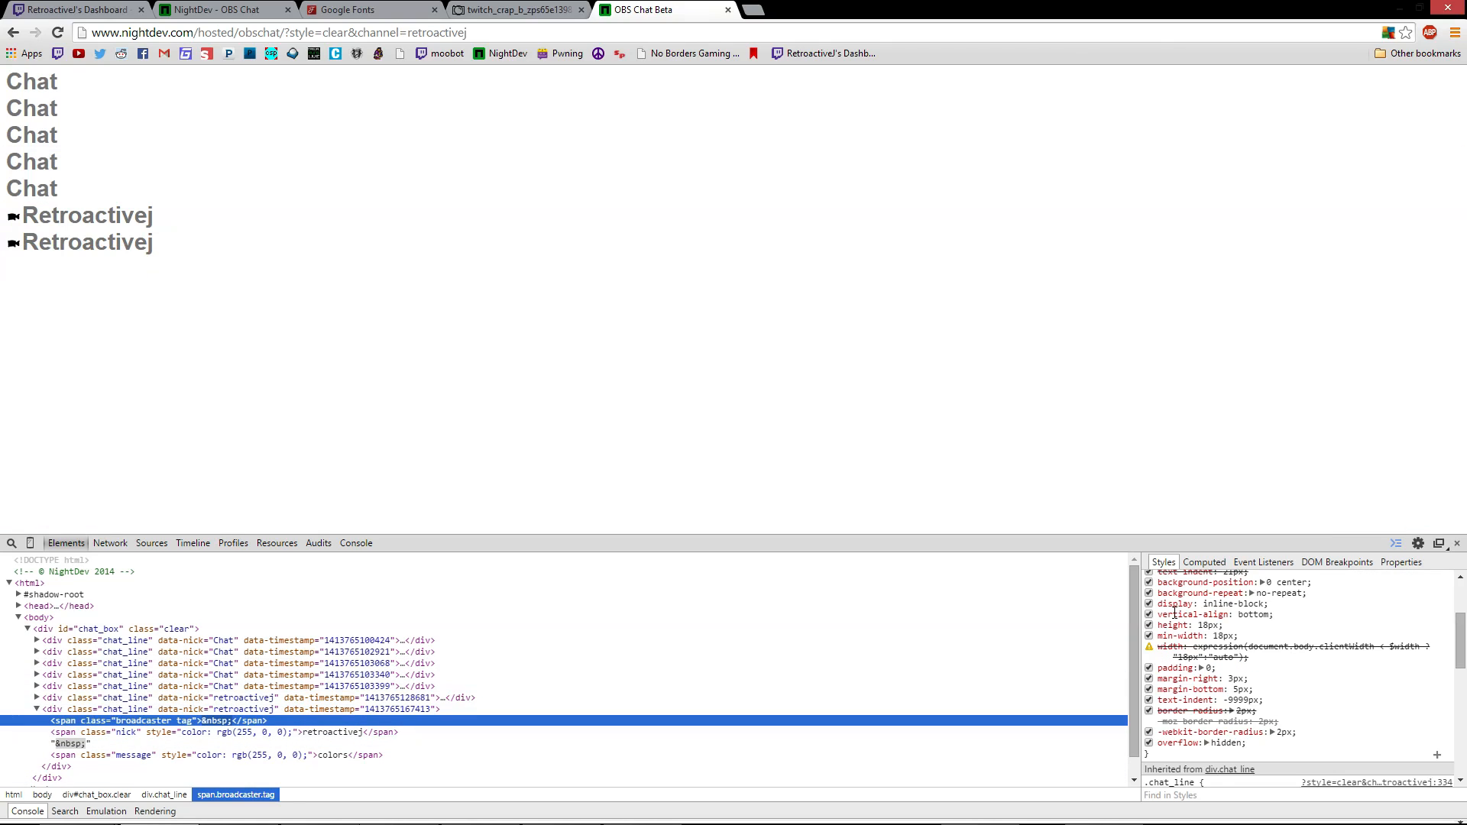
scroll(1252, 690, "up", 2)
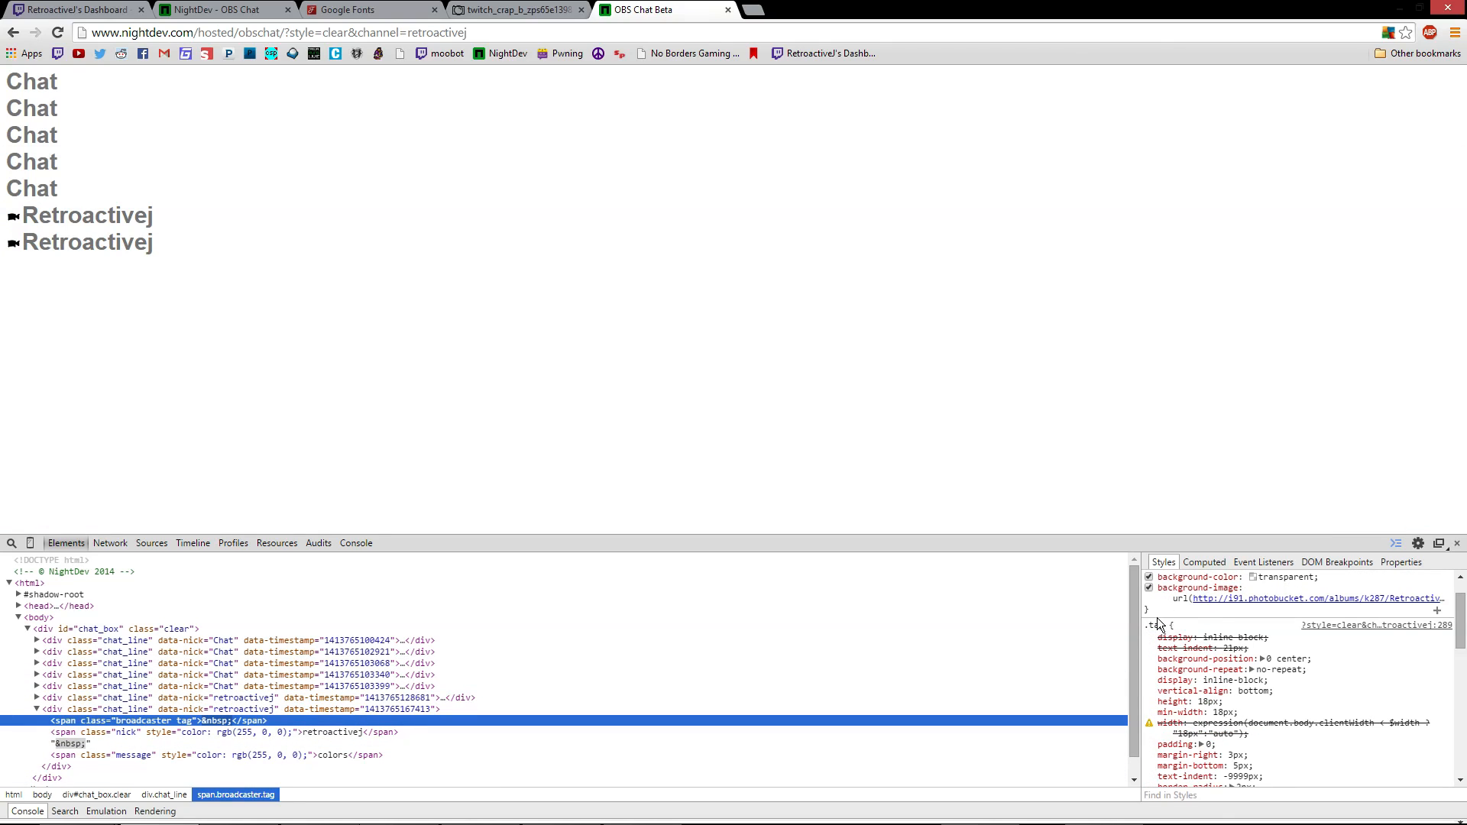
mouse_move(1146, 631)
left_mouse_down()
mouse_move(1166, 780)
mouse_move(1167, 702)
mouse_move(1146, 644)
left_mouse_up()
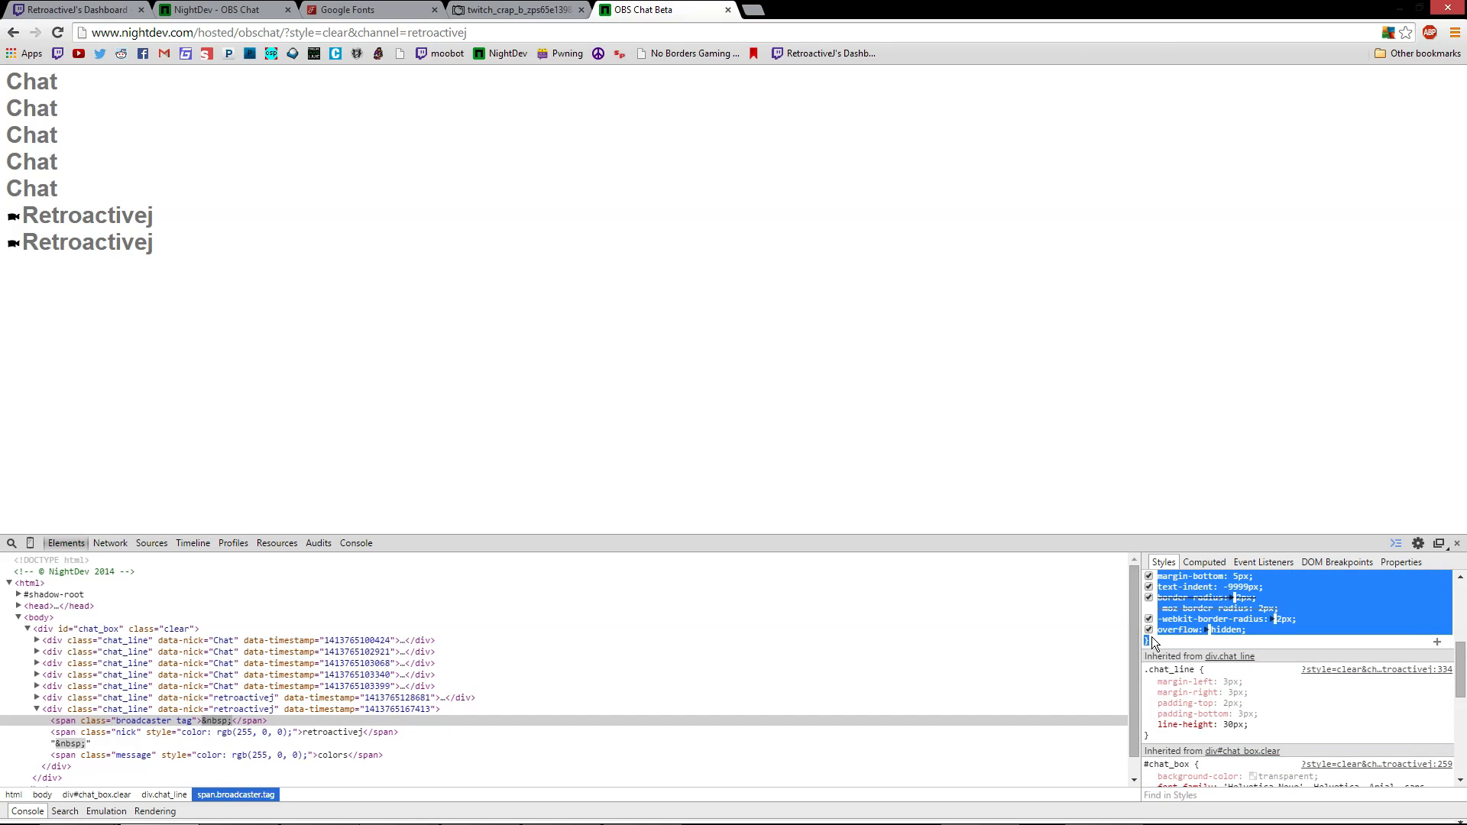
Paste the edited .tag rule over the old .tag block in the overlay CSS
mouse_move(663, 822)
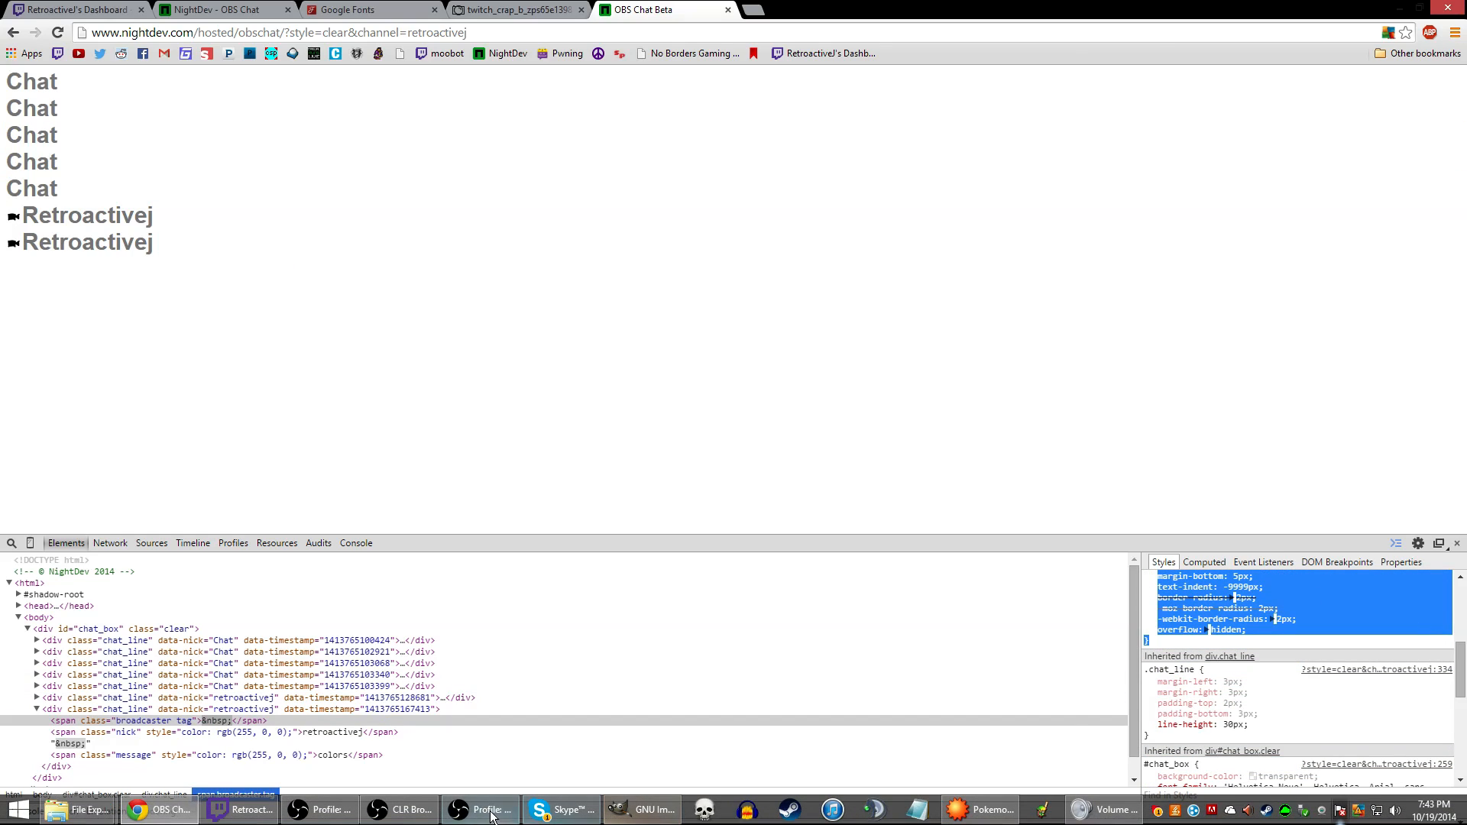
left_click(430, 815)
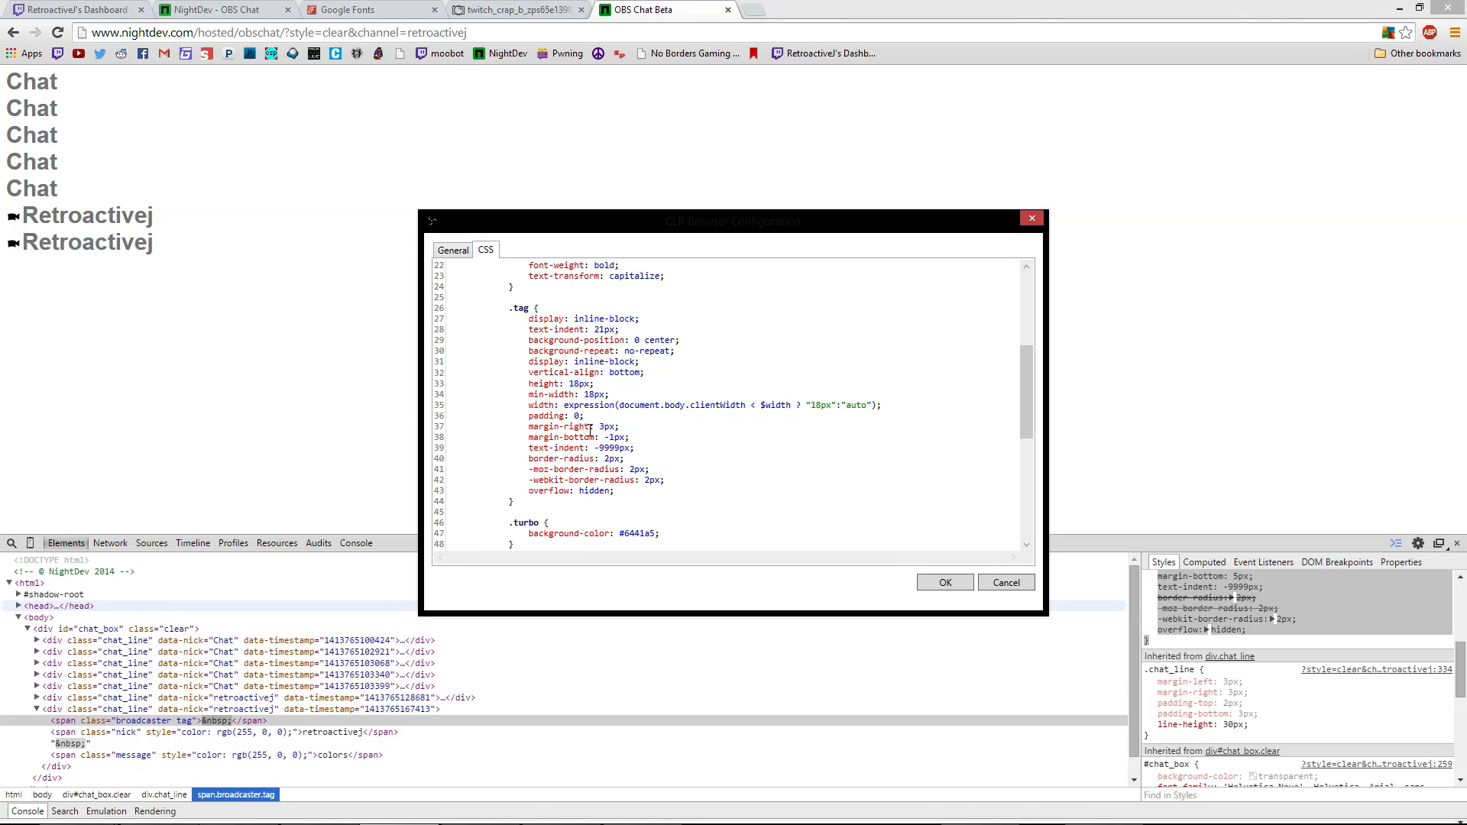
scroll(538, 409, "up", 2)
left_click_drag(509, 371, 515, 447)
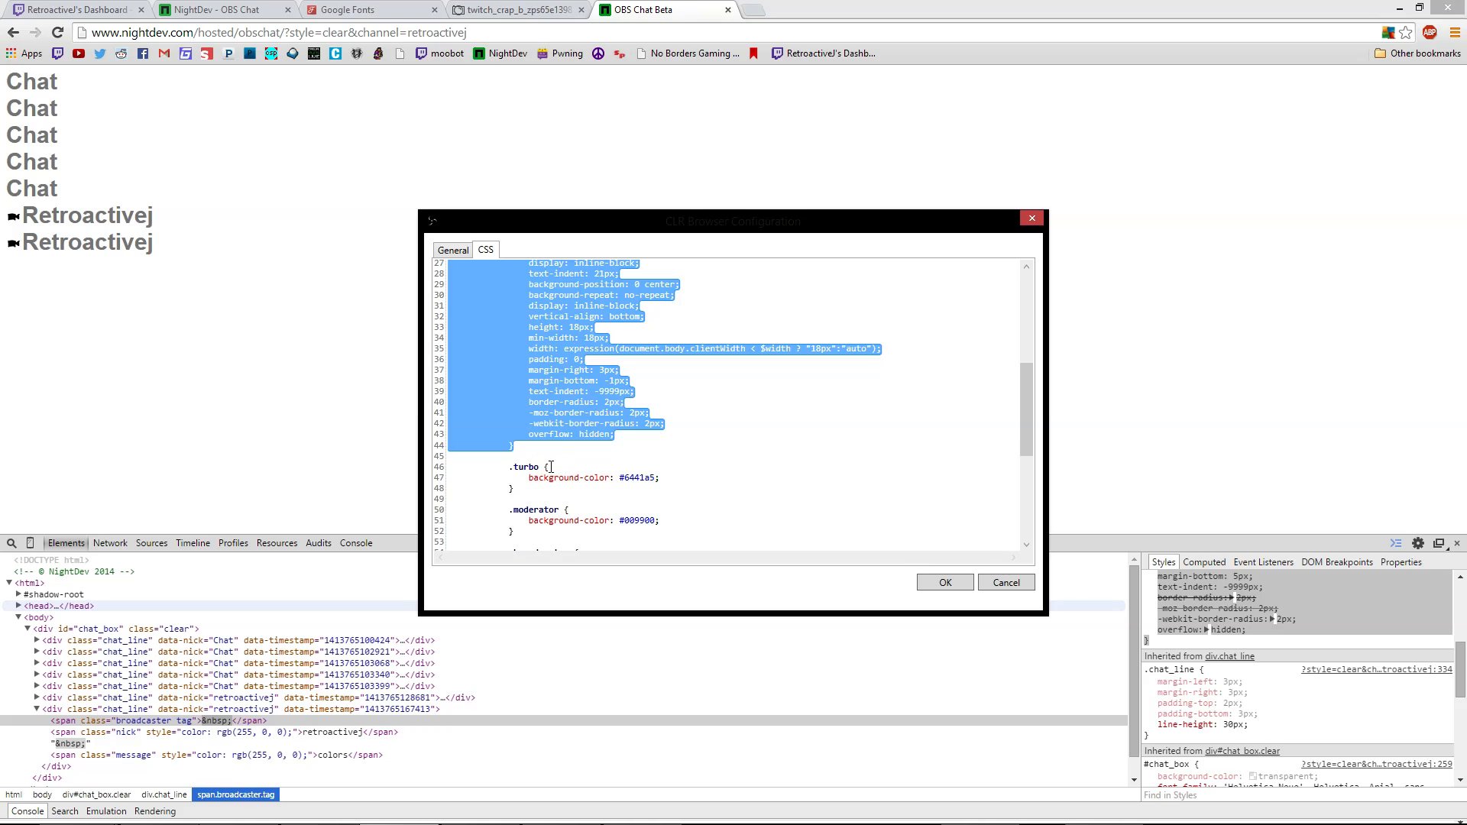
type(".tag { display: inline-block; text-indent: 21px; background-position: 0 center; background-repeat: no-repeat; display: inline-block; vertical-align: bottom; height: 18px; min-width: 18px; width: expression(document.body.clientWidth < $width ? \"18px\":\"auto\"); padding: 0; margin-right: 3px; margin-bottom: 5px; text-indent: -9999px; border-radius: 2px; -moz-border-radius: 2px; -webkit-border-radius: 2px; overflow: hidden; }")
scroll(611, 445, "up", 6)
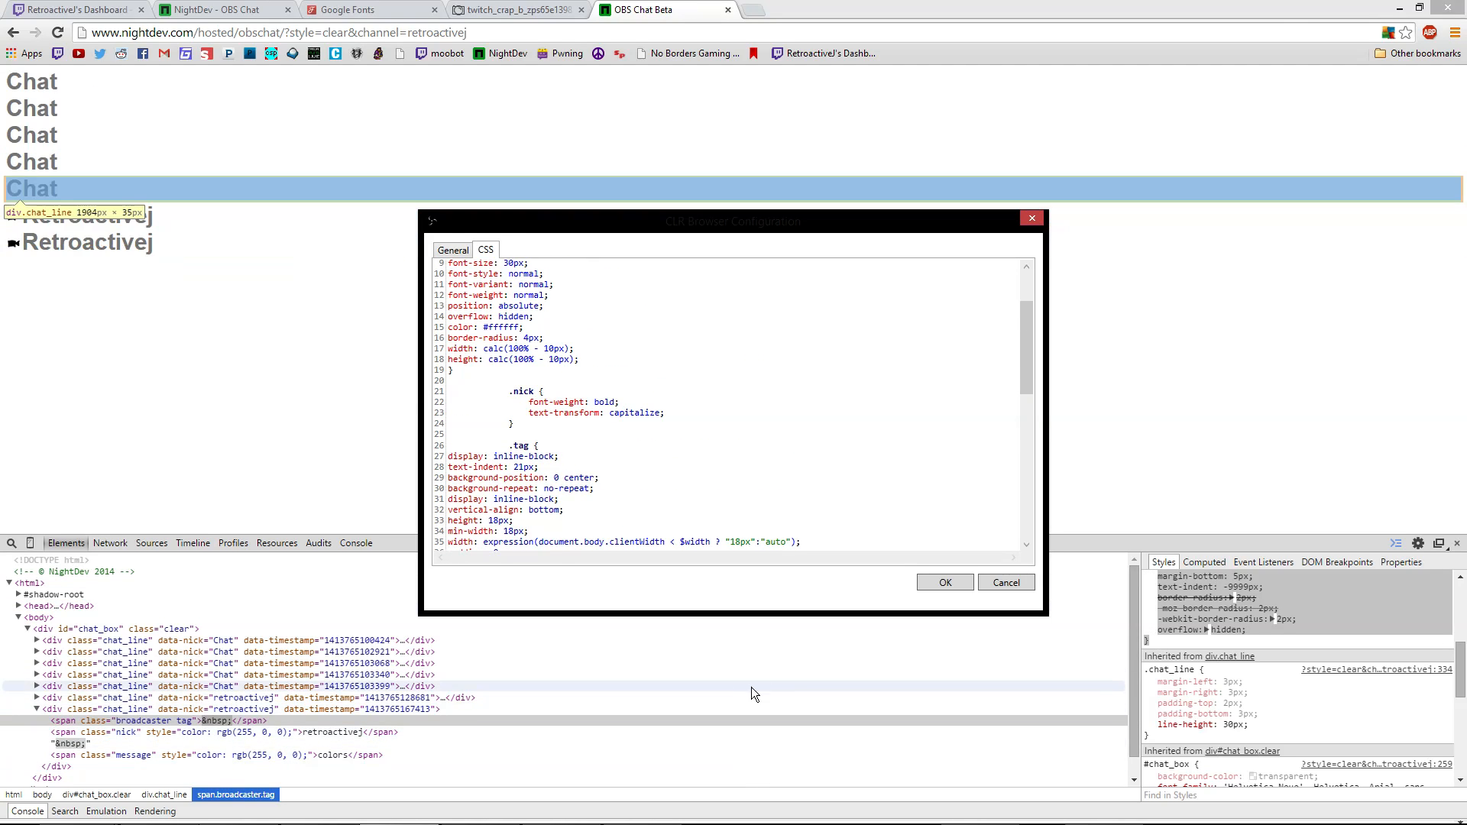
scroll(573, 452, "up", 1)
scroll(588, 428, "up", 2)
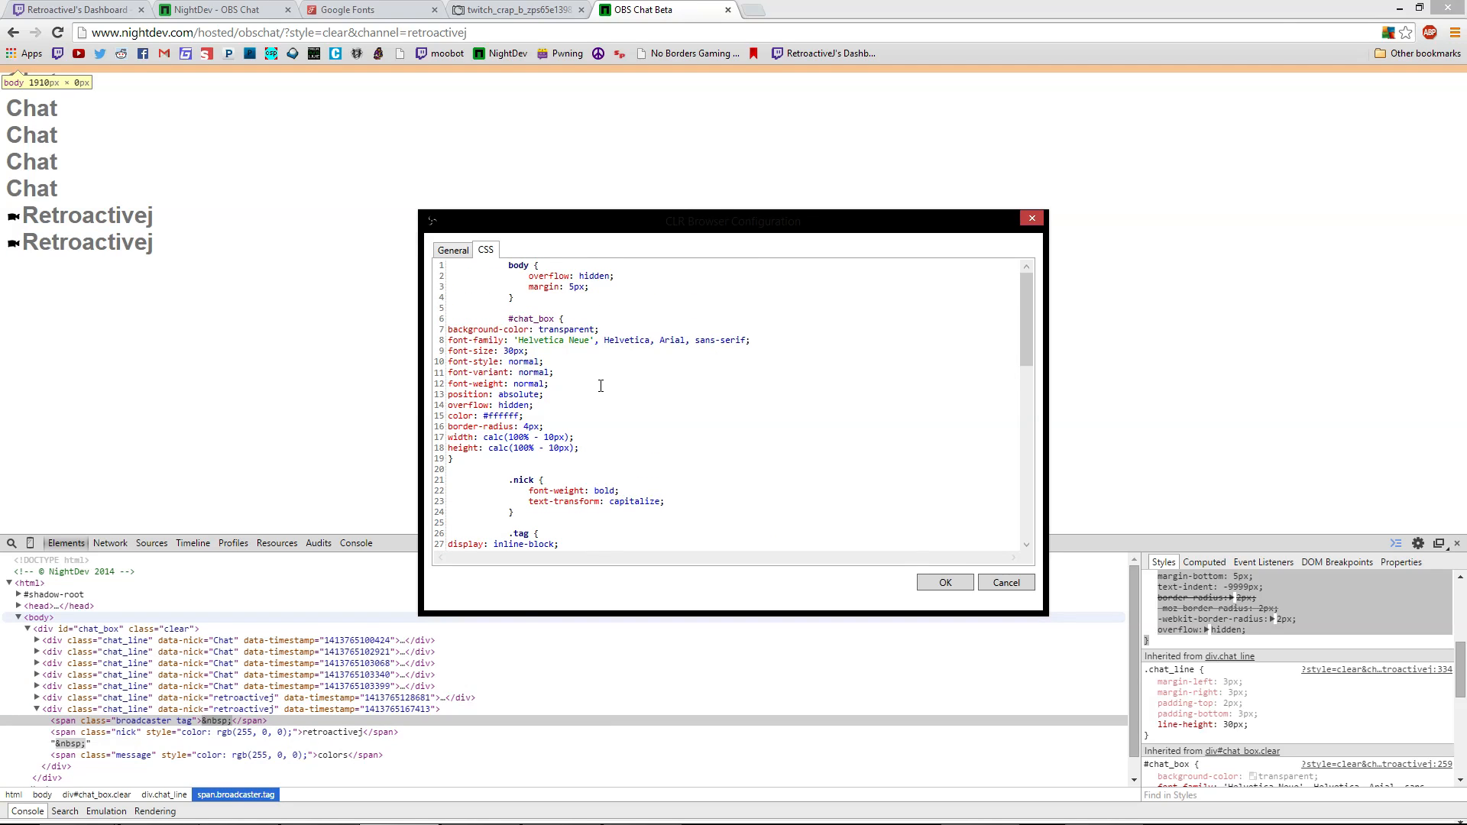
scroll(545, 292, "down", 11)
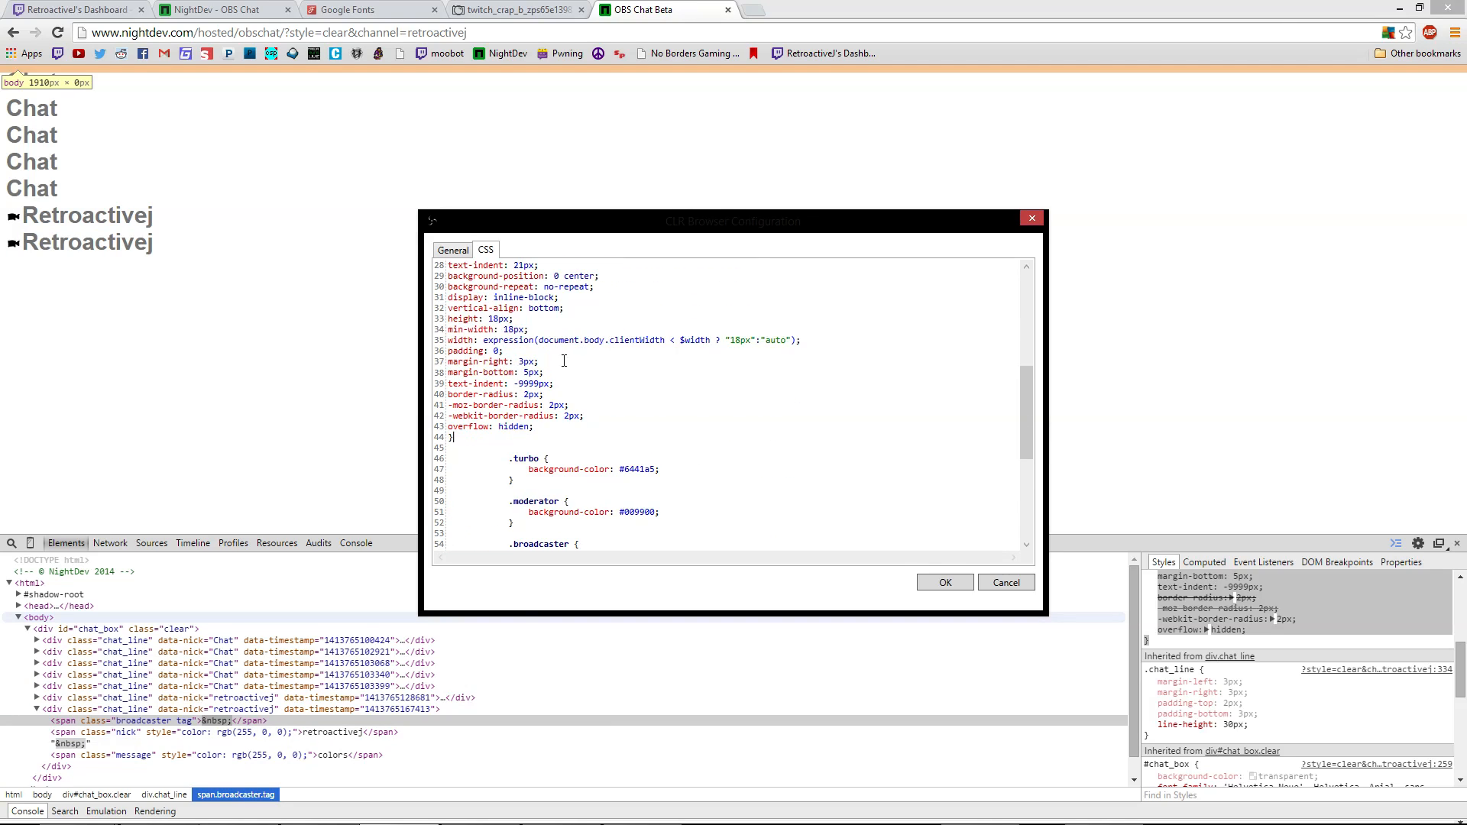
scroll(611, 443, "down", 5)
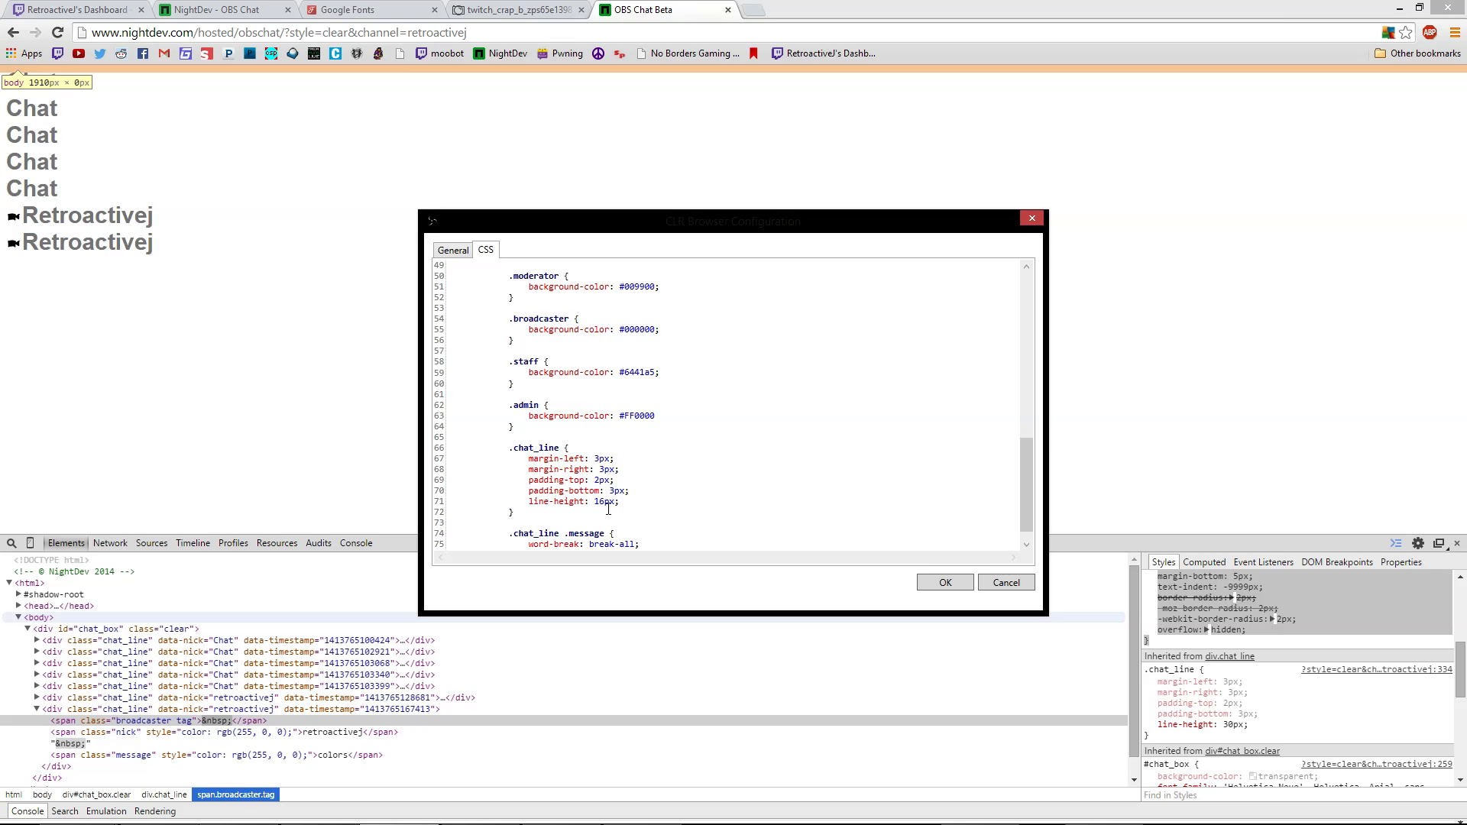
left_click(877, 690)
left_click(426, 722)
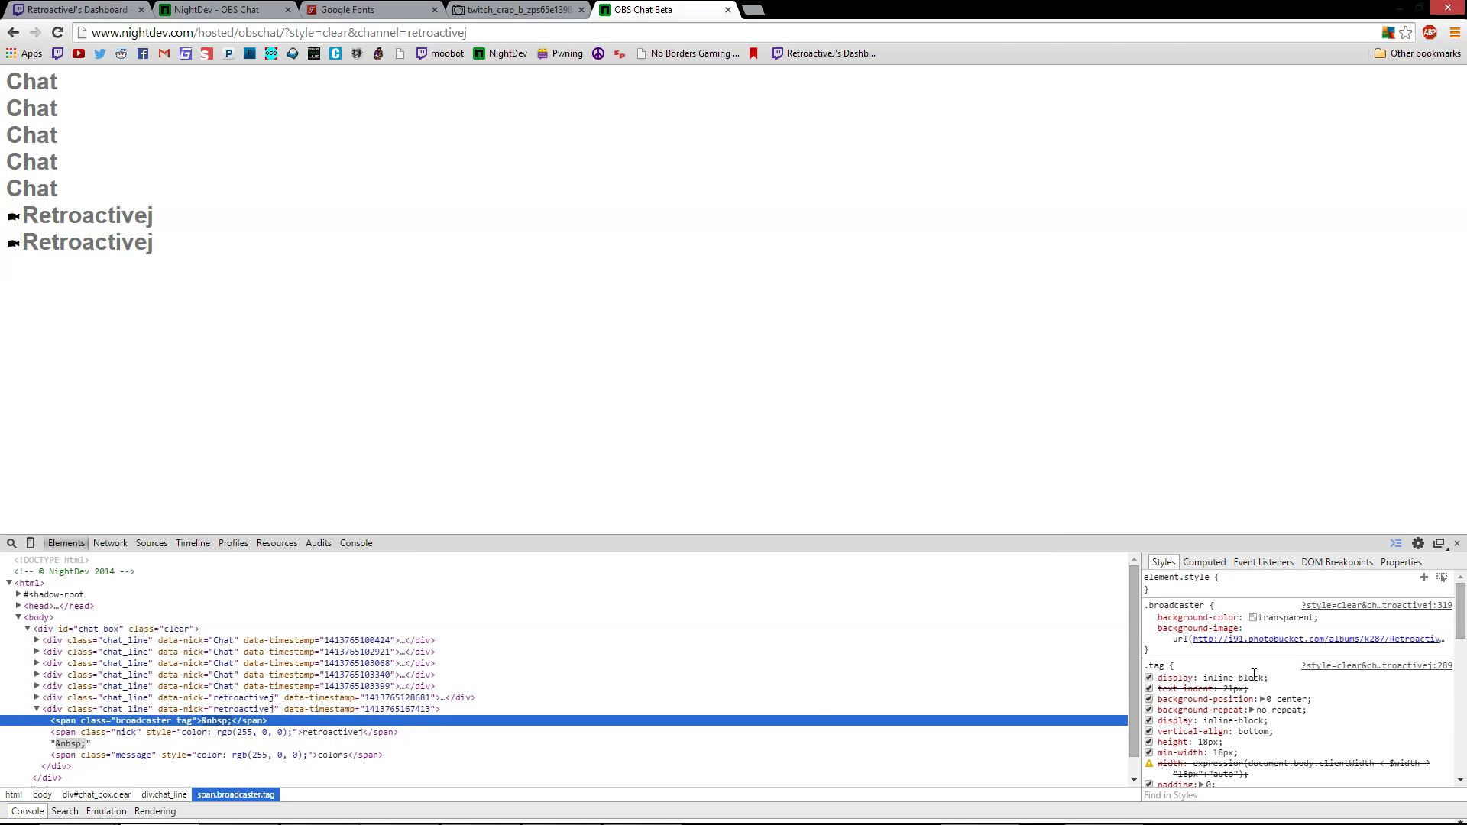
Replace the overlay's .broadcaster rule with the transparent, Photobucket-image version from DevTools
left_click_drag(1151, 649, 1147, 605)
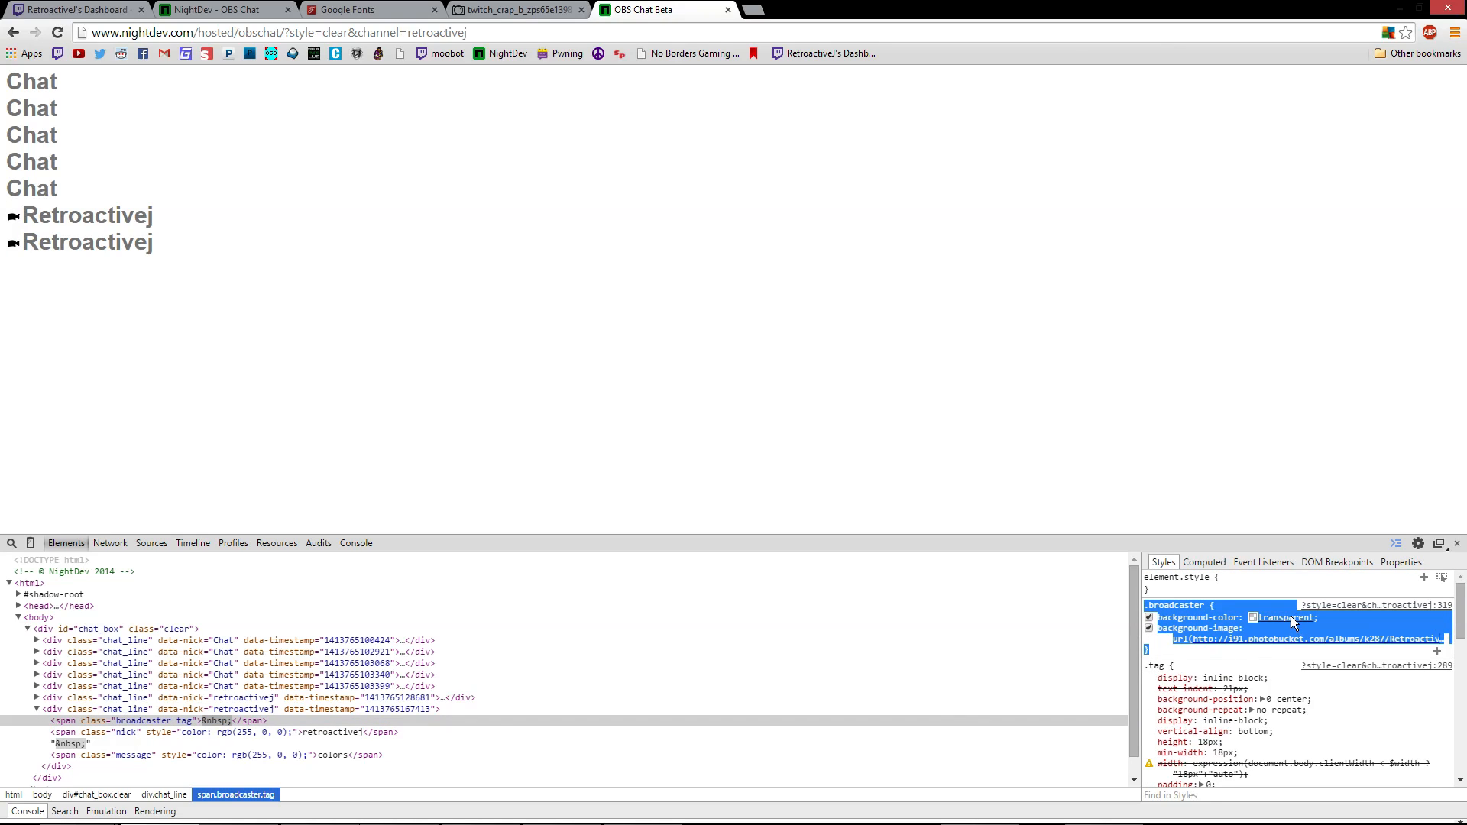
mouse_move(701, 818)
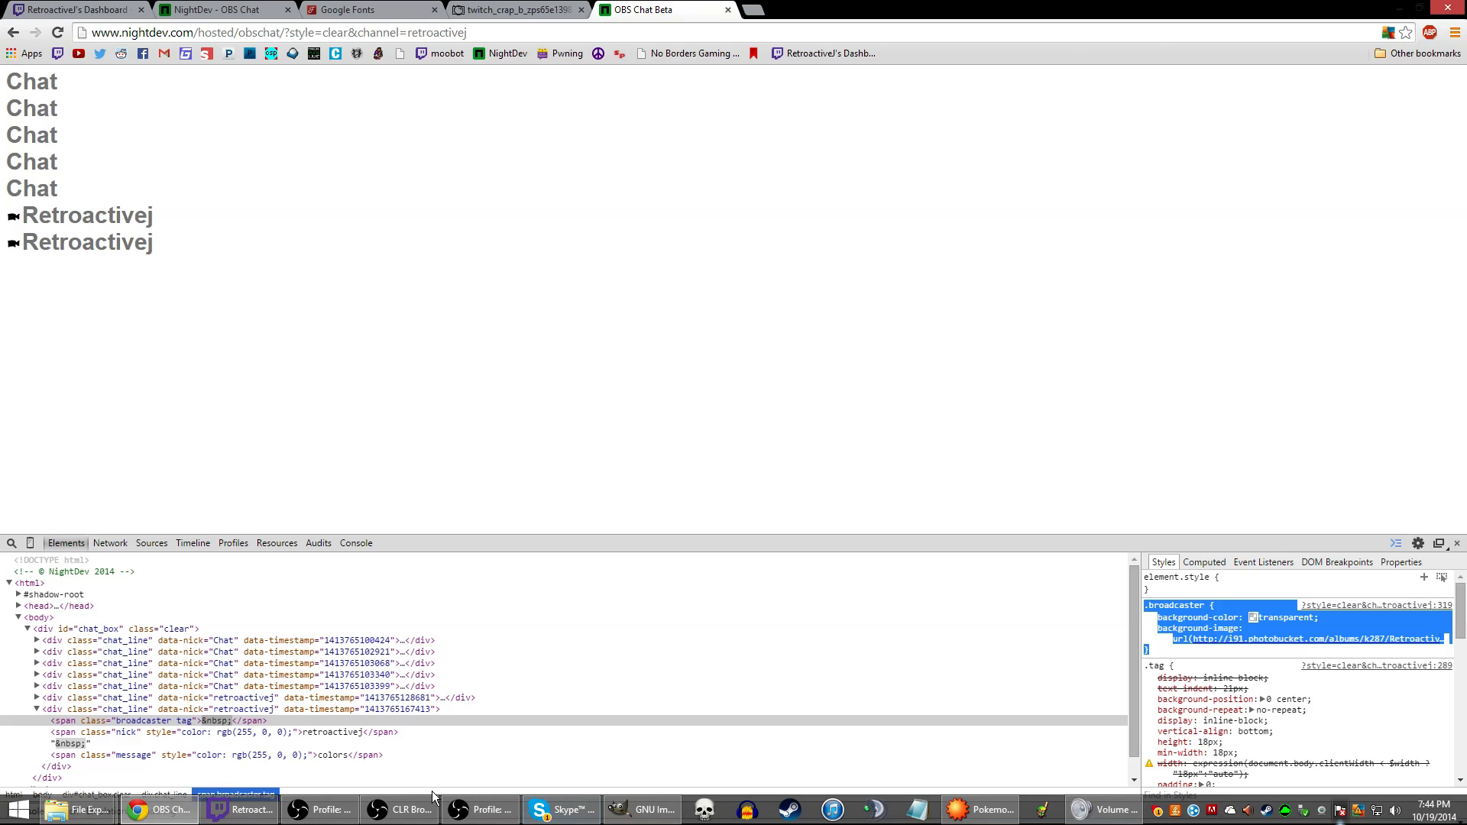
left_click(401, 815)
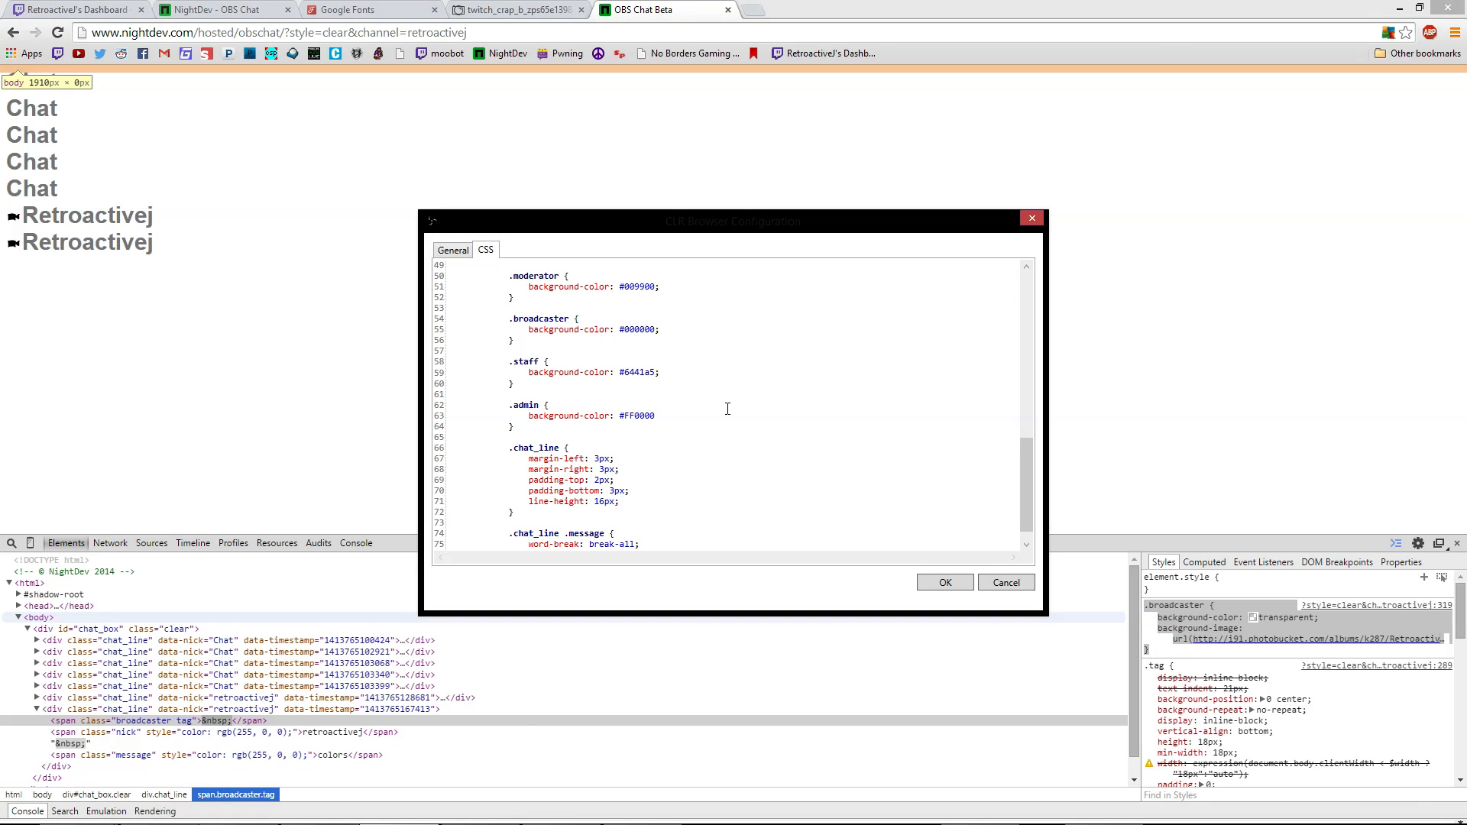
scroll(726, 407, "down", 1)
scroll(590, 449, "up", 3)
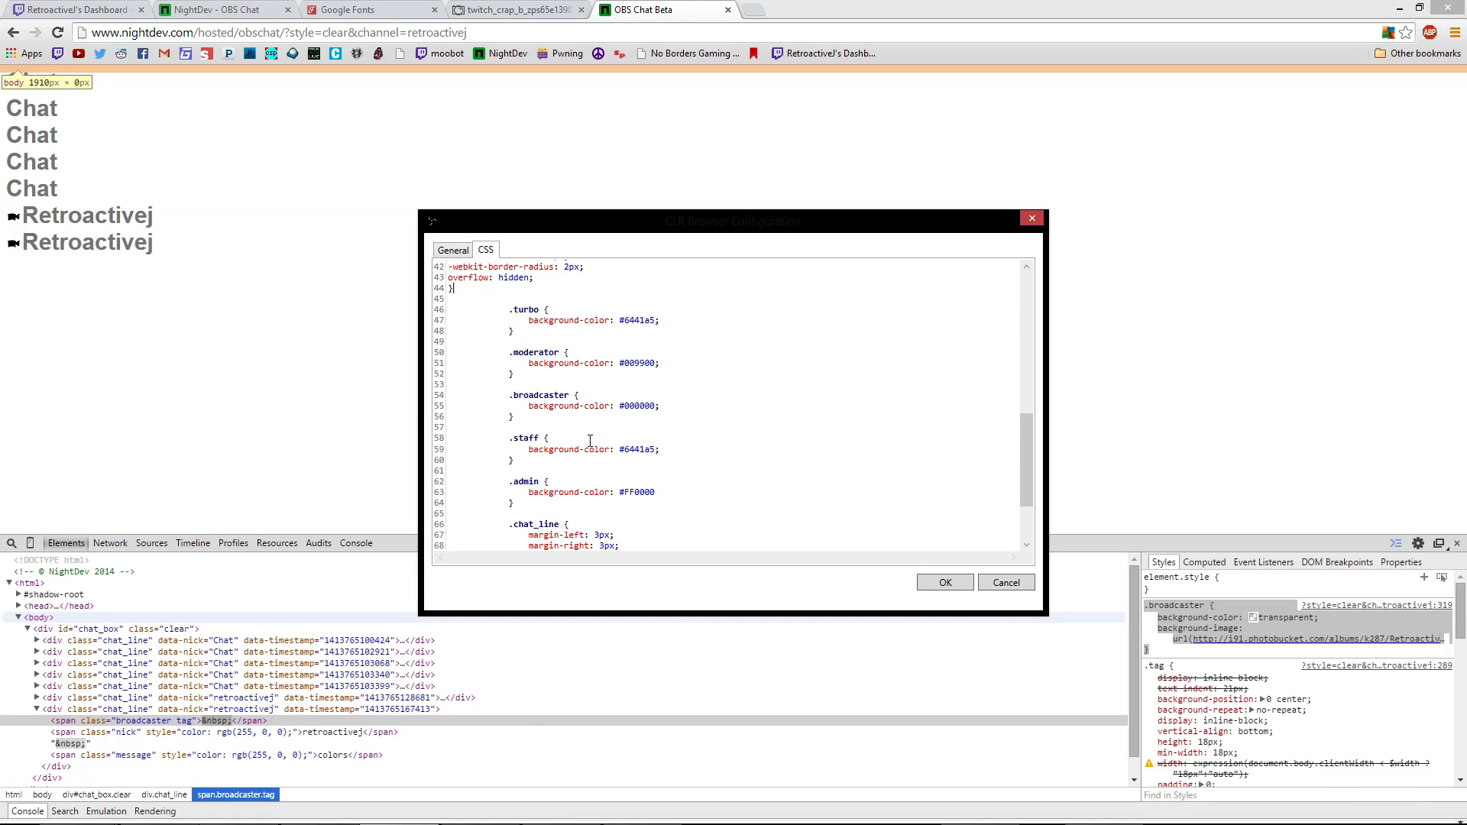
left_click_drag(518, 420, 513, 395)
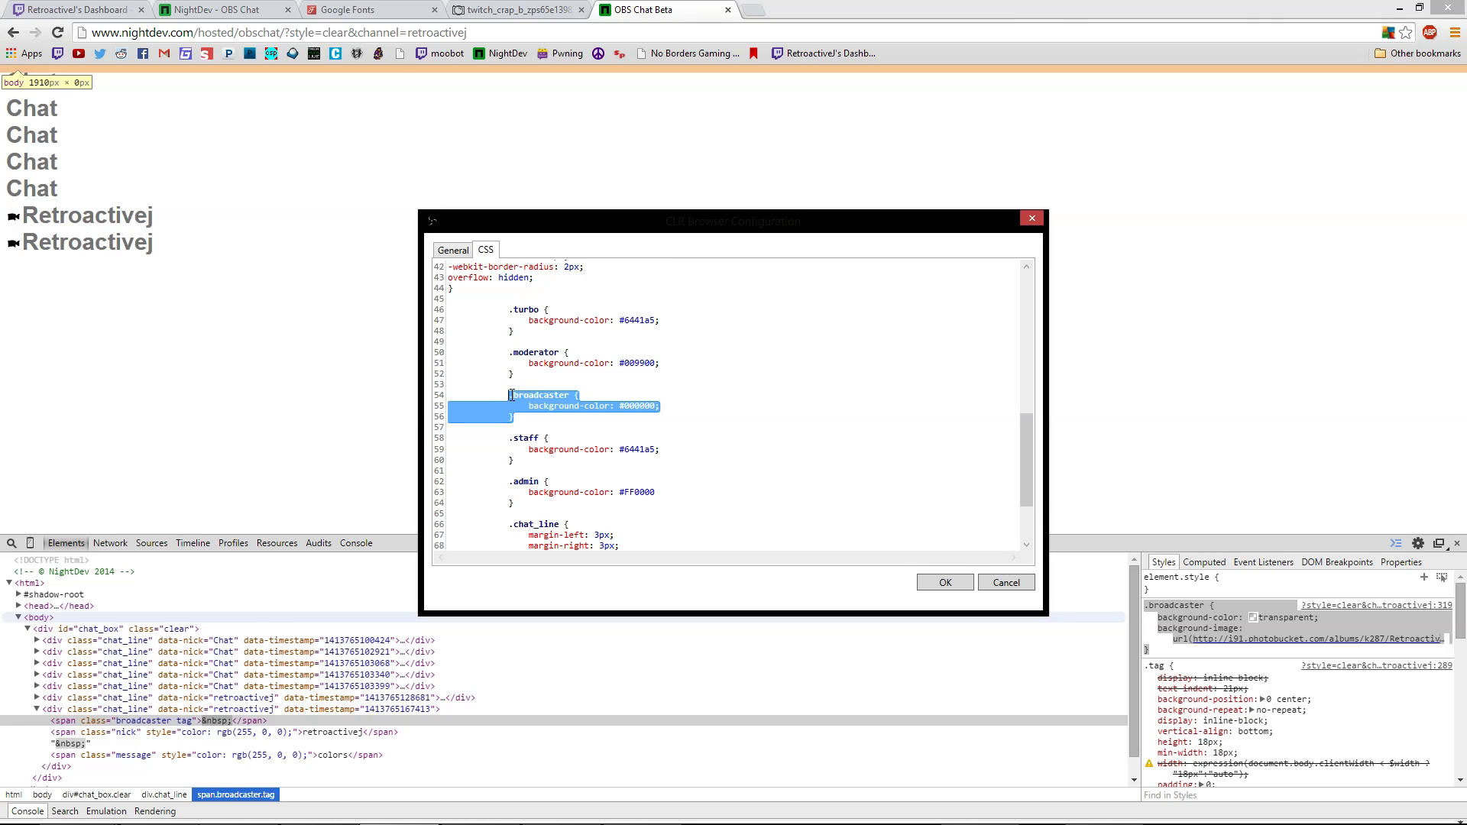
type(".broadcaster { background-color: transparent; background-image: url(http://i91.photobucket.com/albums/k287/RetroactiveJ/twitch_crap_b_zps65e13984.png); }")
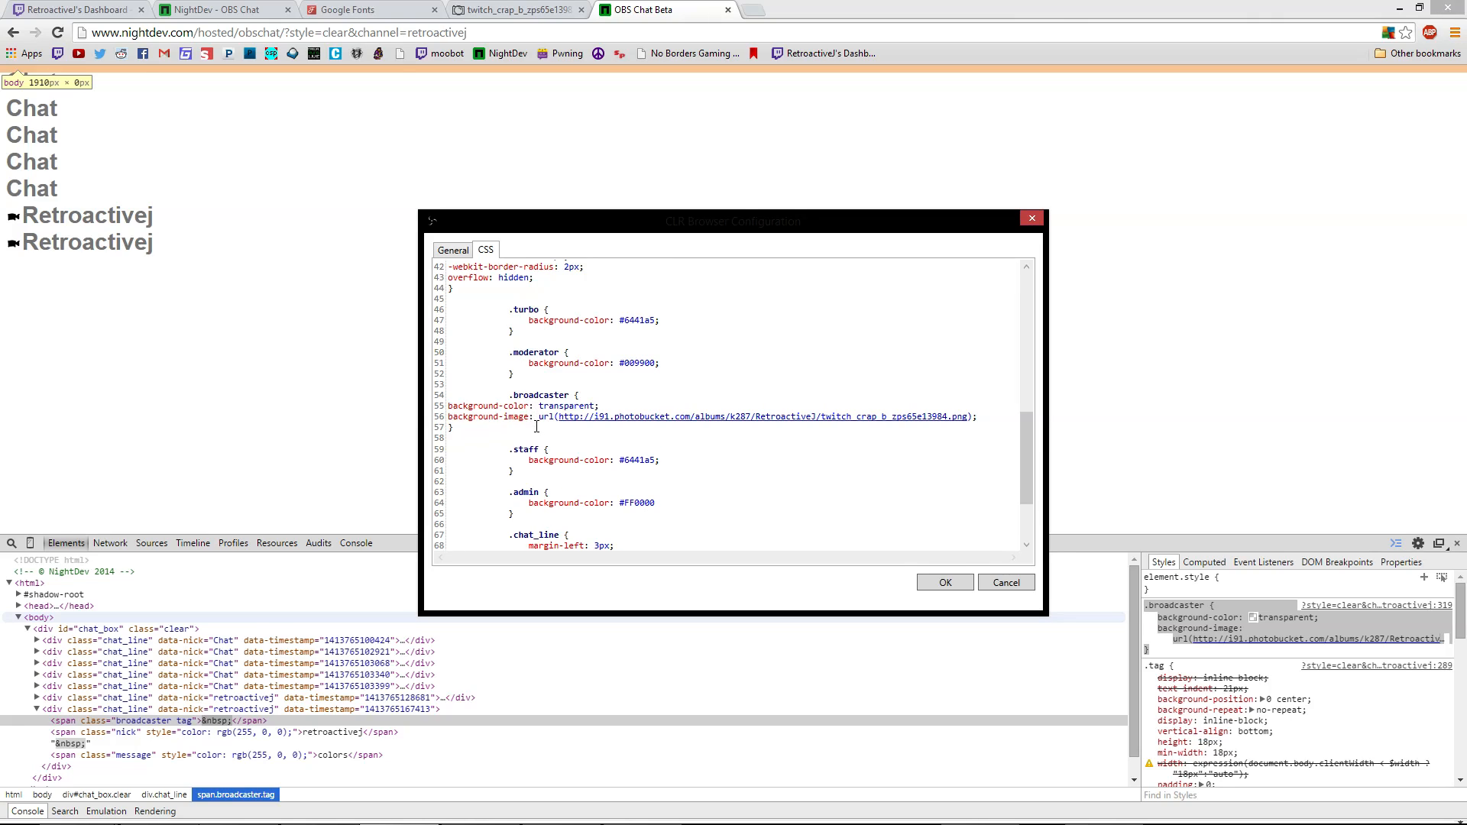
scroll(485, 384, "up", 4)
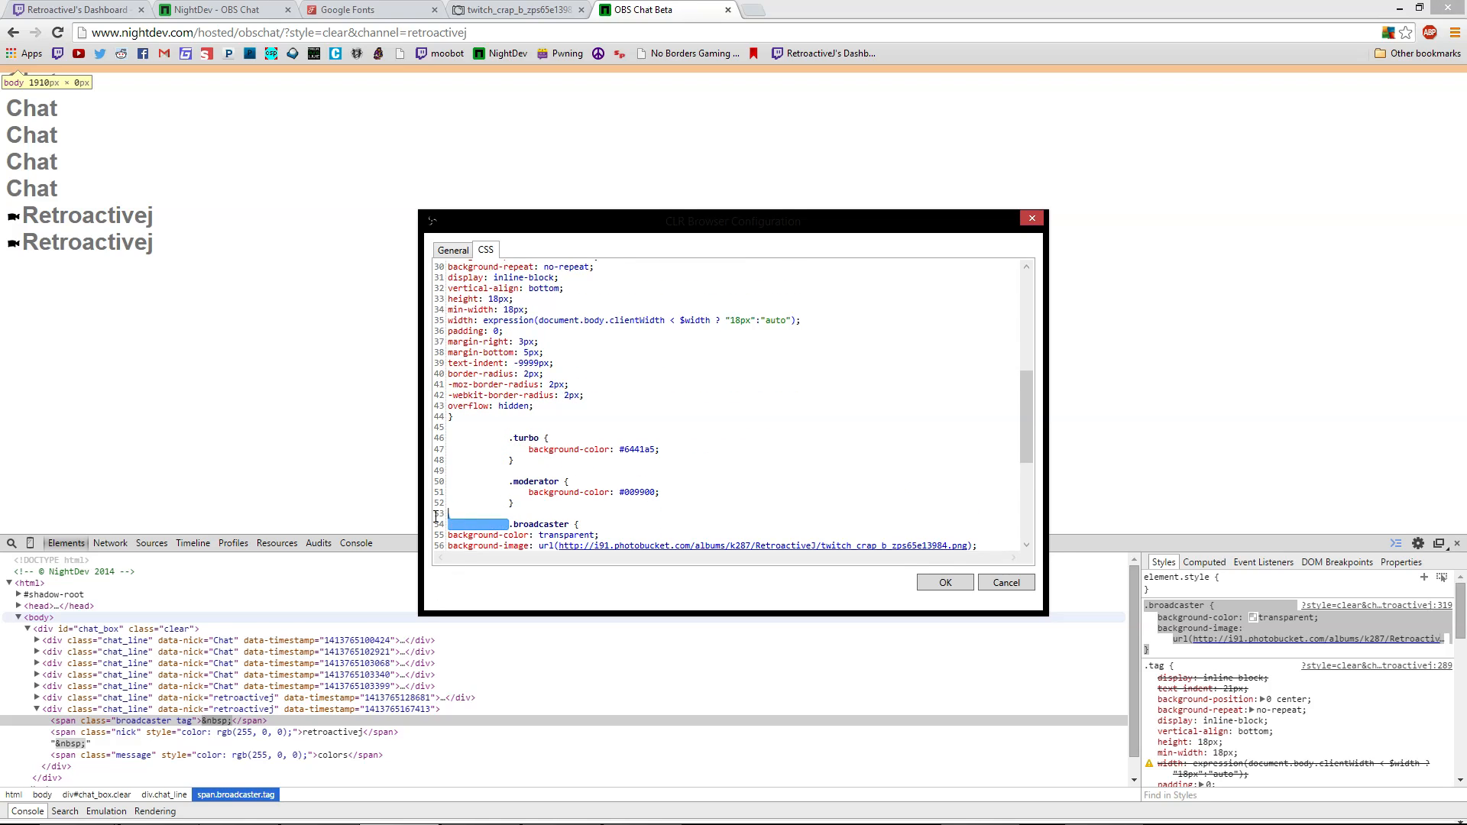
scroll(570, 507, "down", 3)
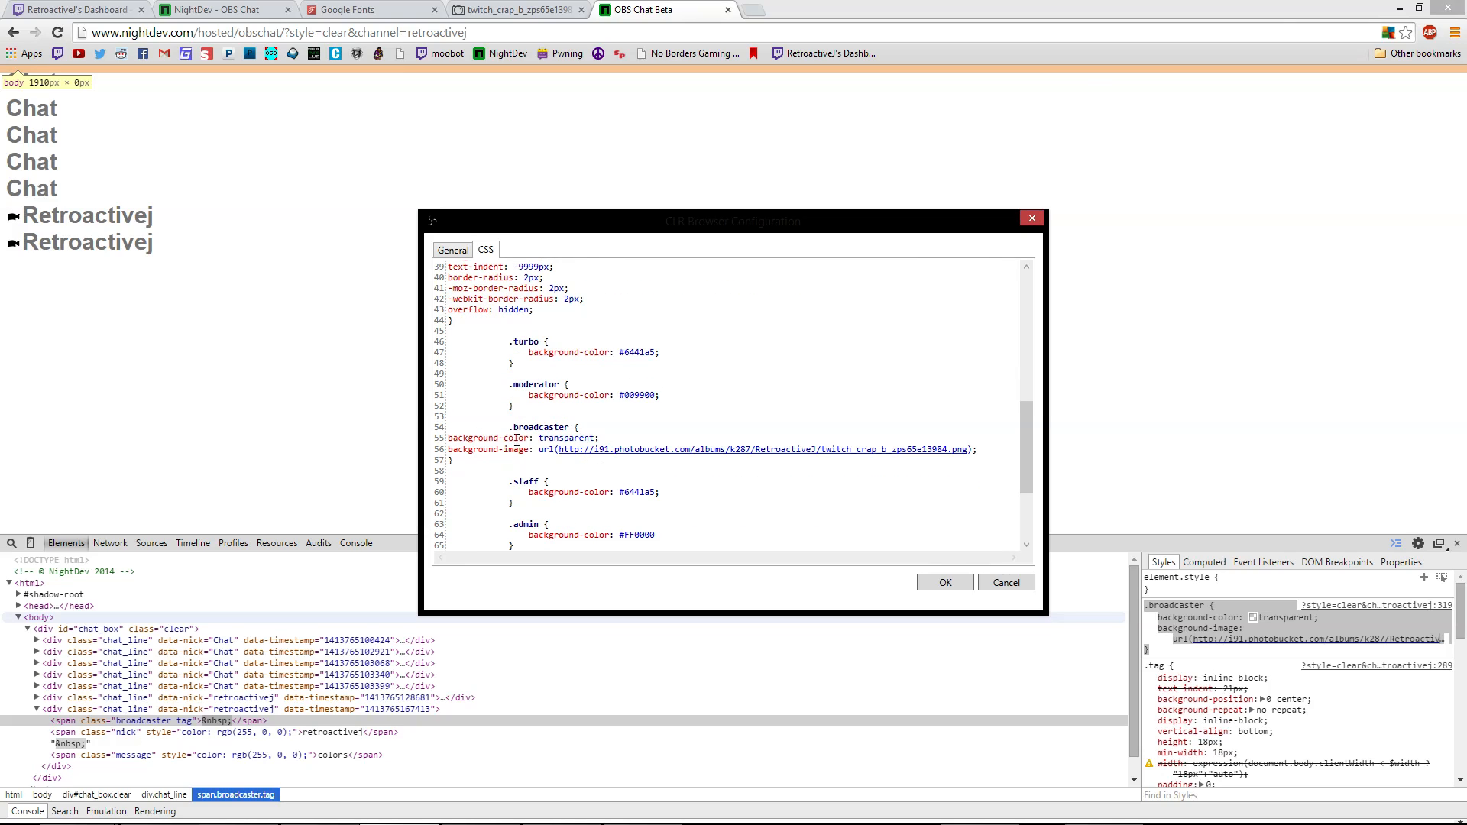
scroll(694, 522, "down", 4)
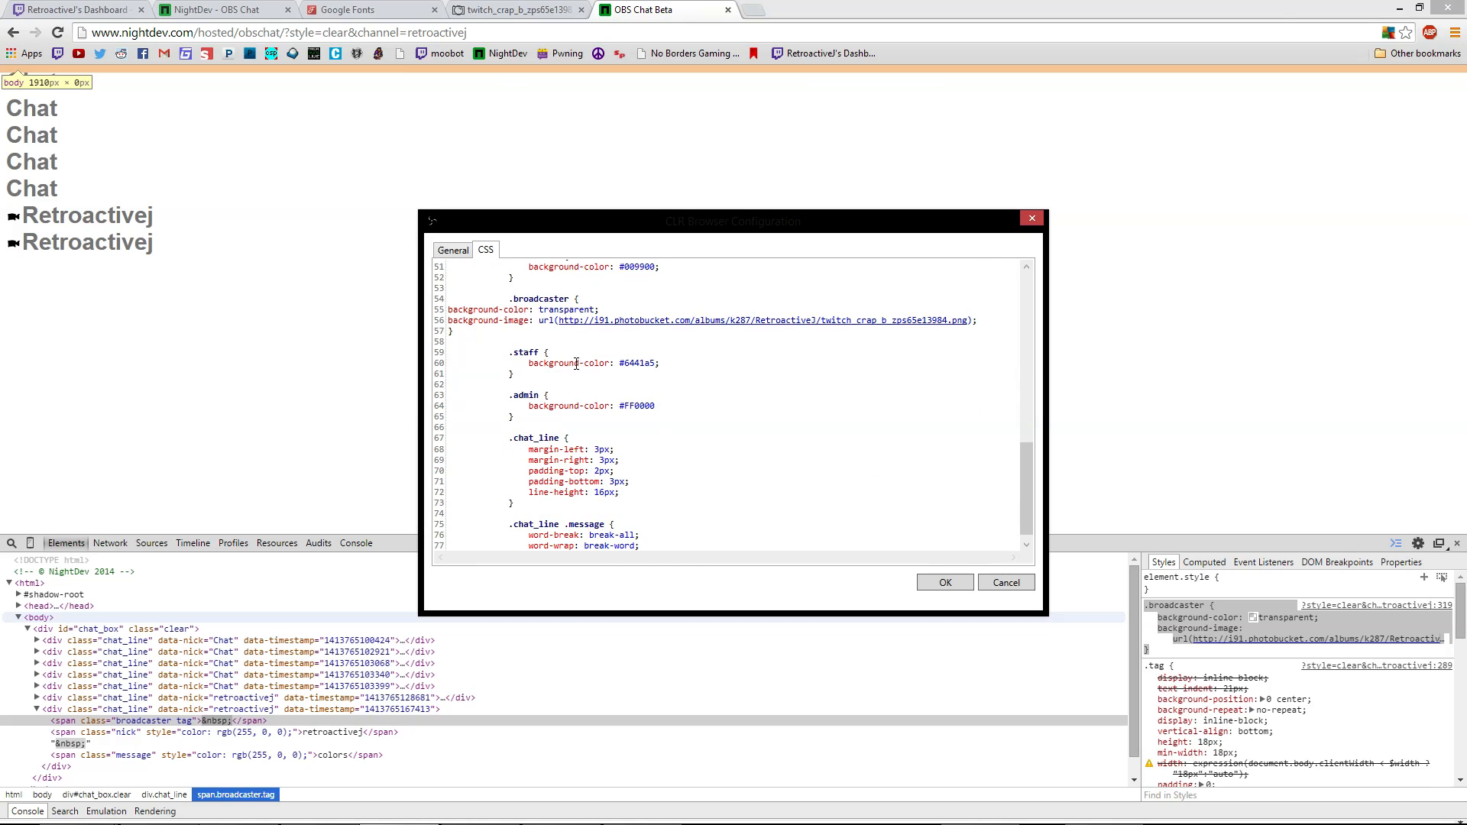
scroll(585, 496, "down", 1)
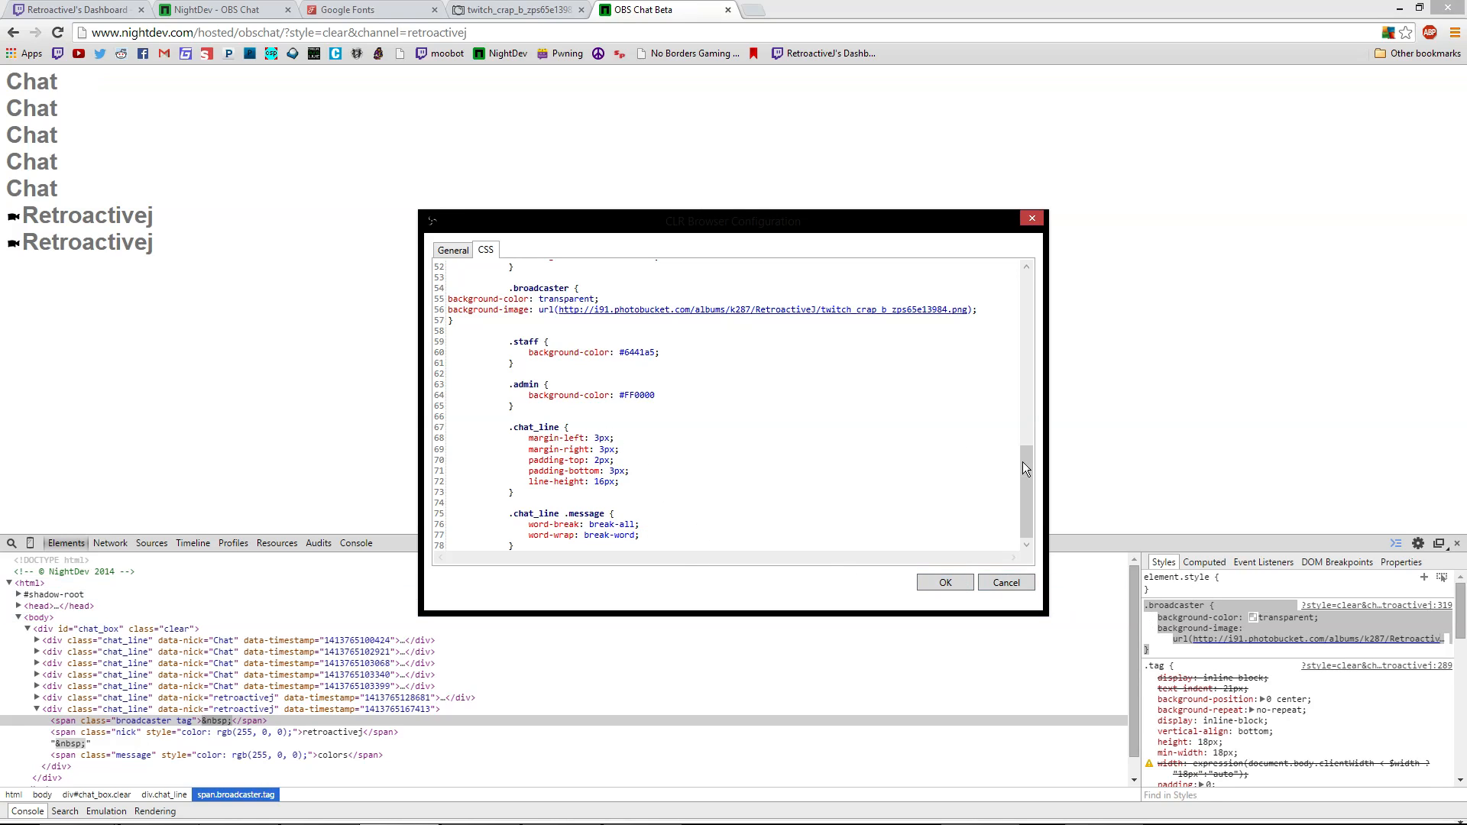
scroll(861, 414, "up", 9)
scroll(910, 415, "up", 8)
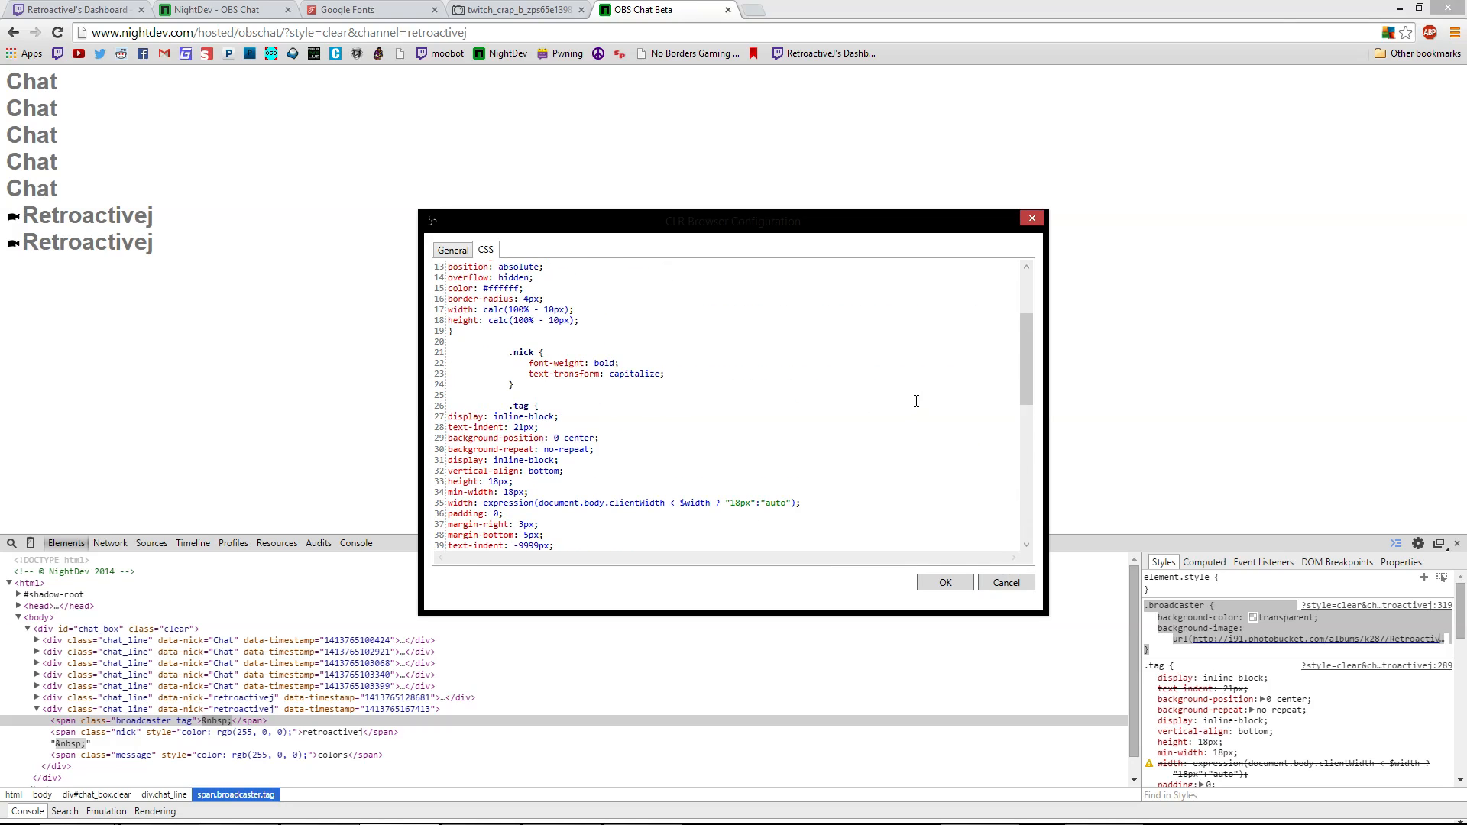
Edit the badge's width and display values in the DevTools Styles pane
left_click(1243, 767)
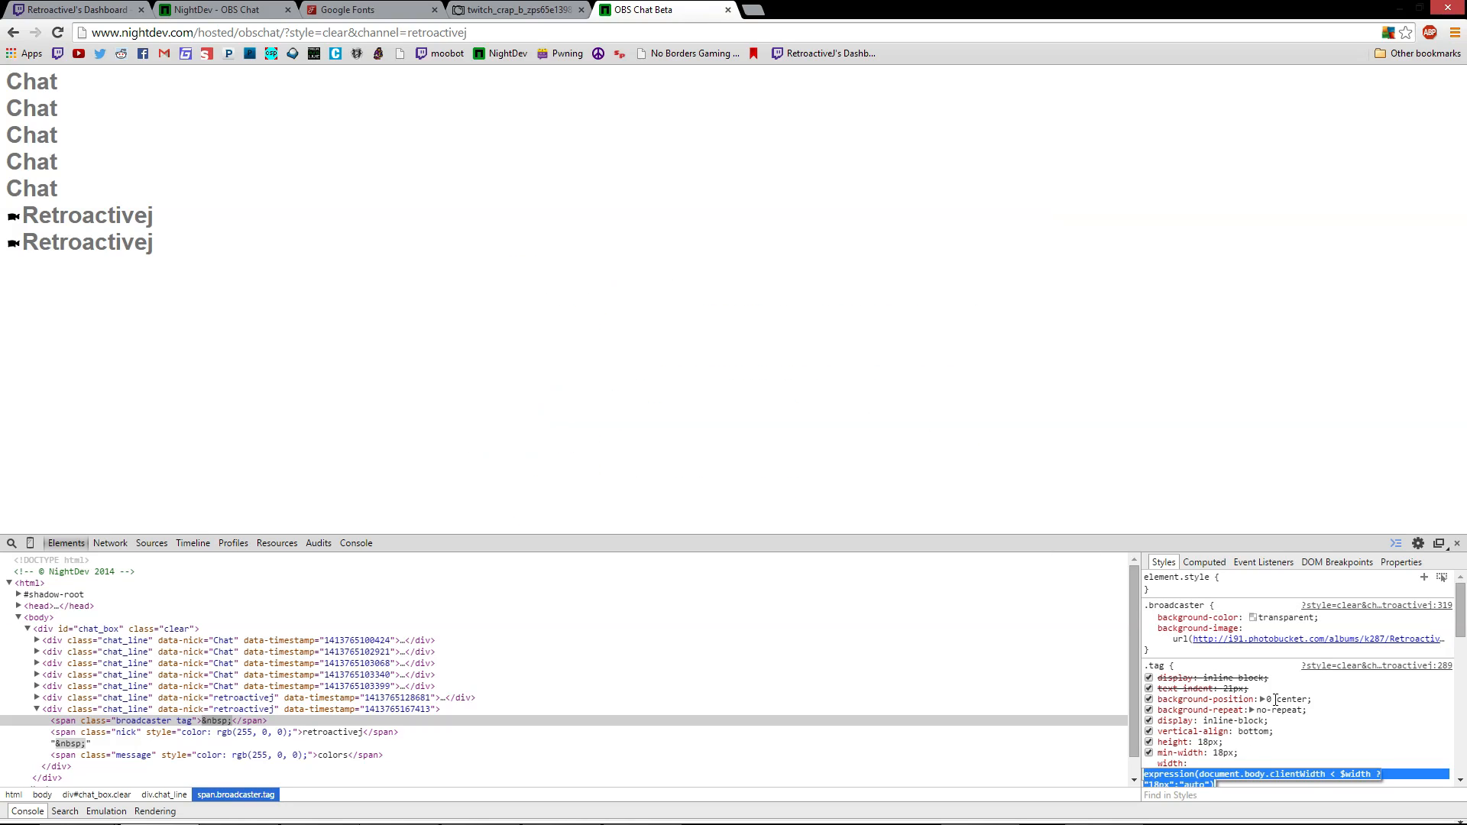
left_click(1250, 721)
left_click(1256, 589)
scroll(1255, 590, "down", 6)
scroll(1236, 594, "up", 6)
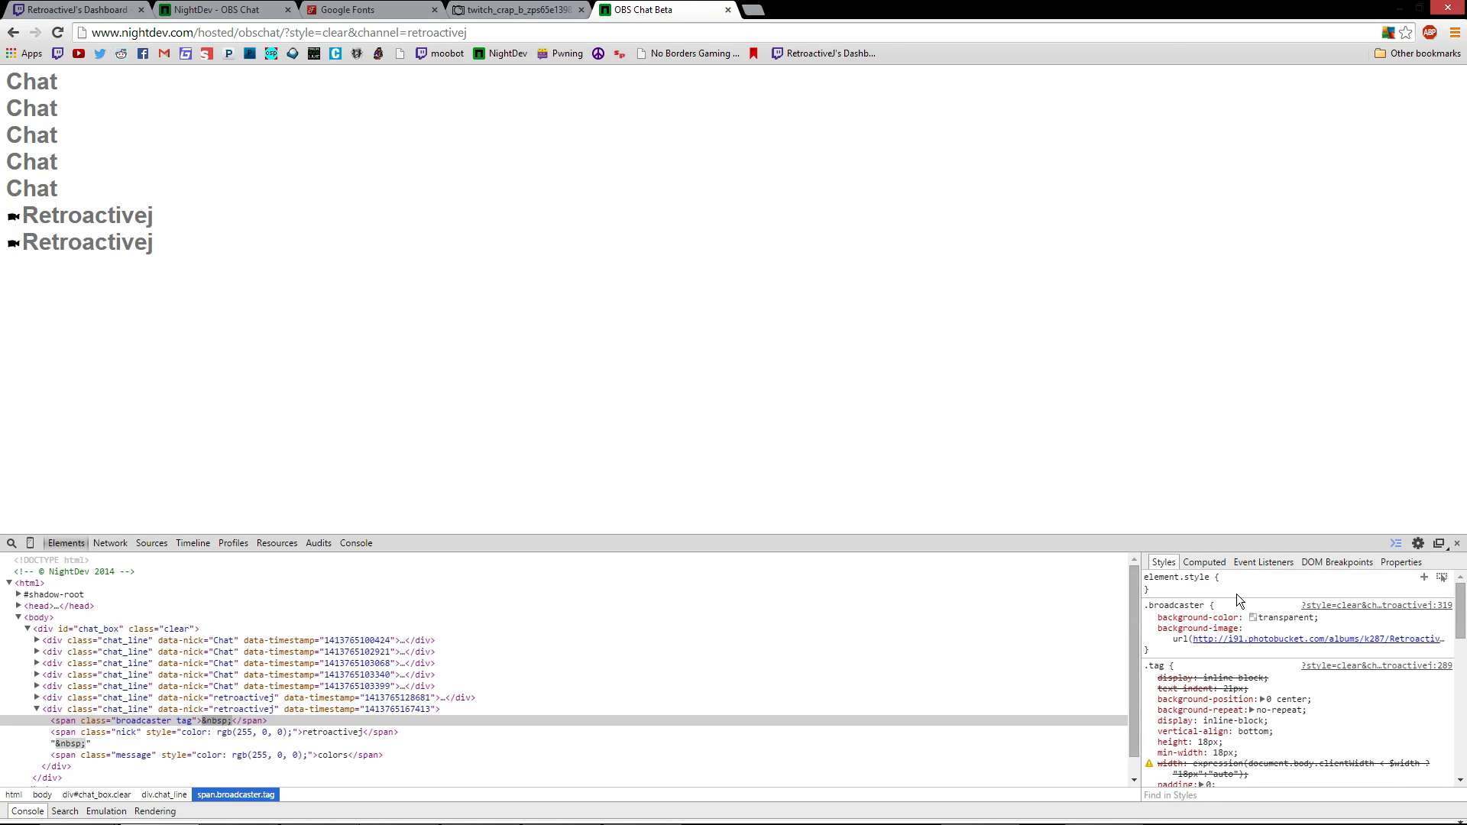
scroll(1222, 692, "down", 2)
scroll(1221, 692, "down", 4)
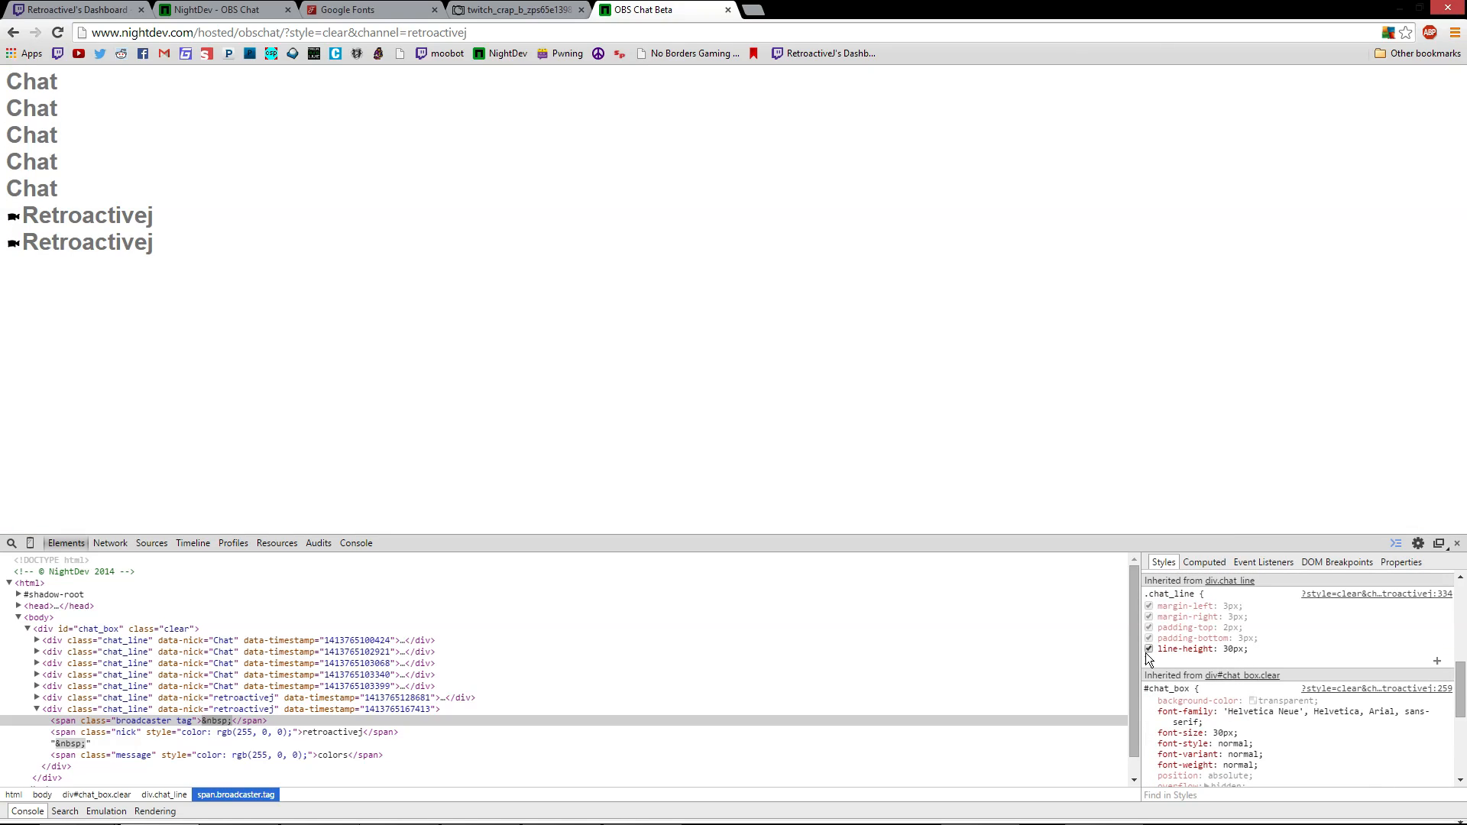
Paste the copied .chat_line rule with 30px line-height over the old one in OBS
left_click_drag(1154, 659, 1145, 589)
key("ctrl+c")
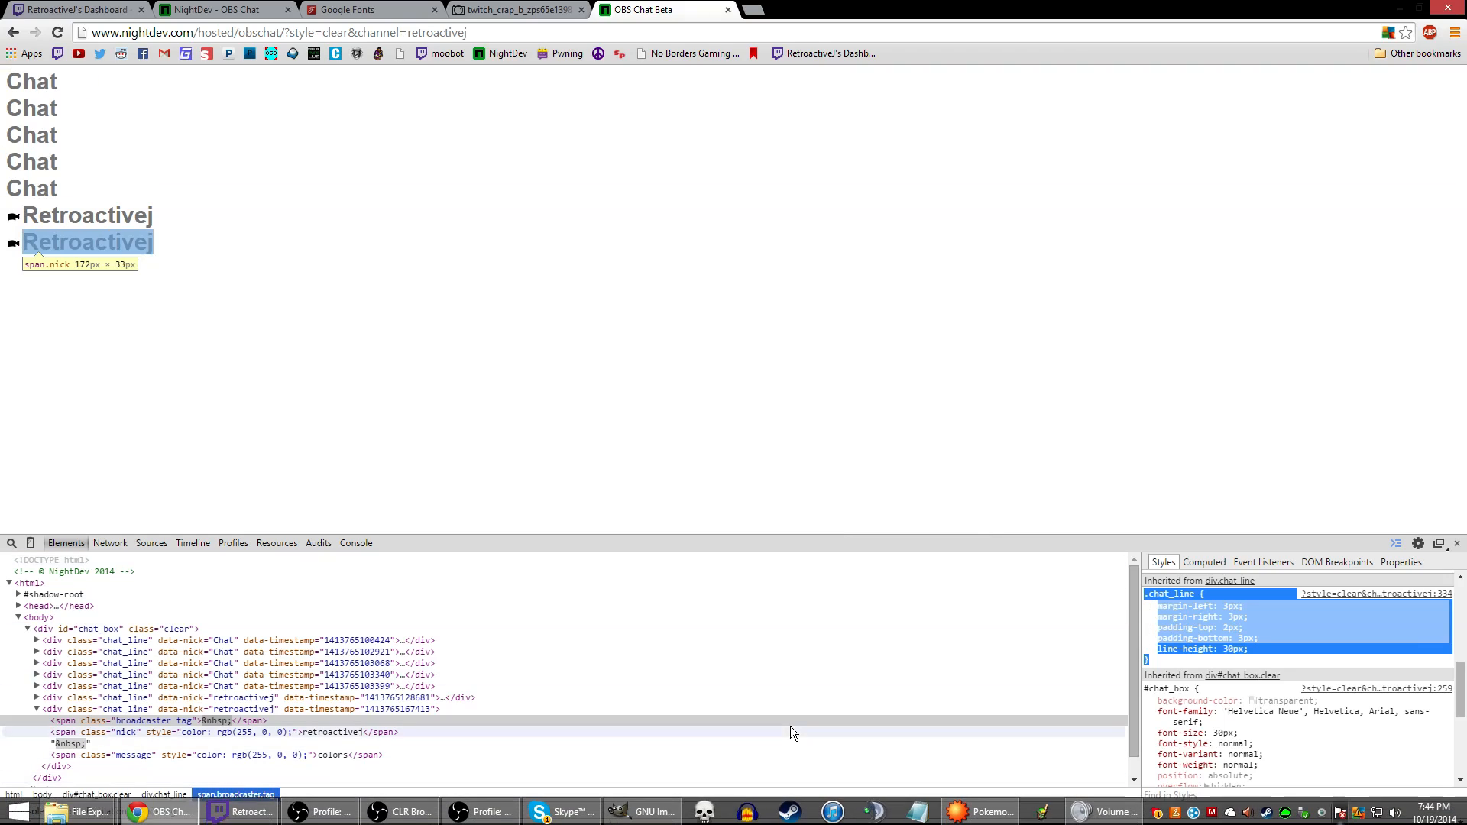
mouse_move(644, 814)
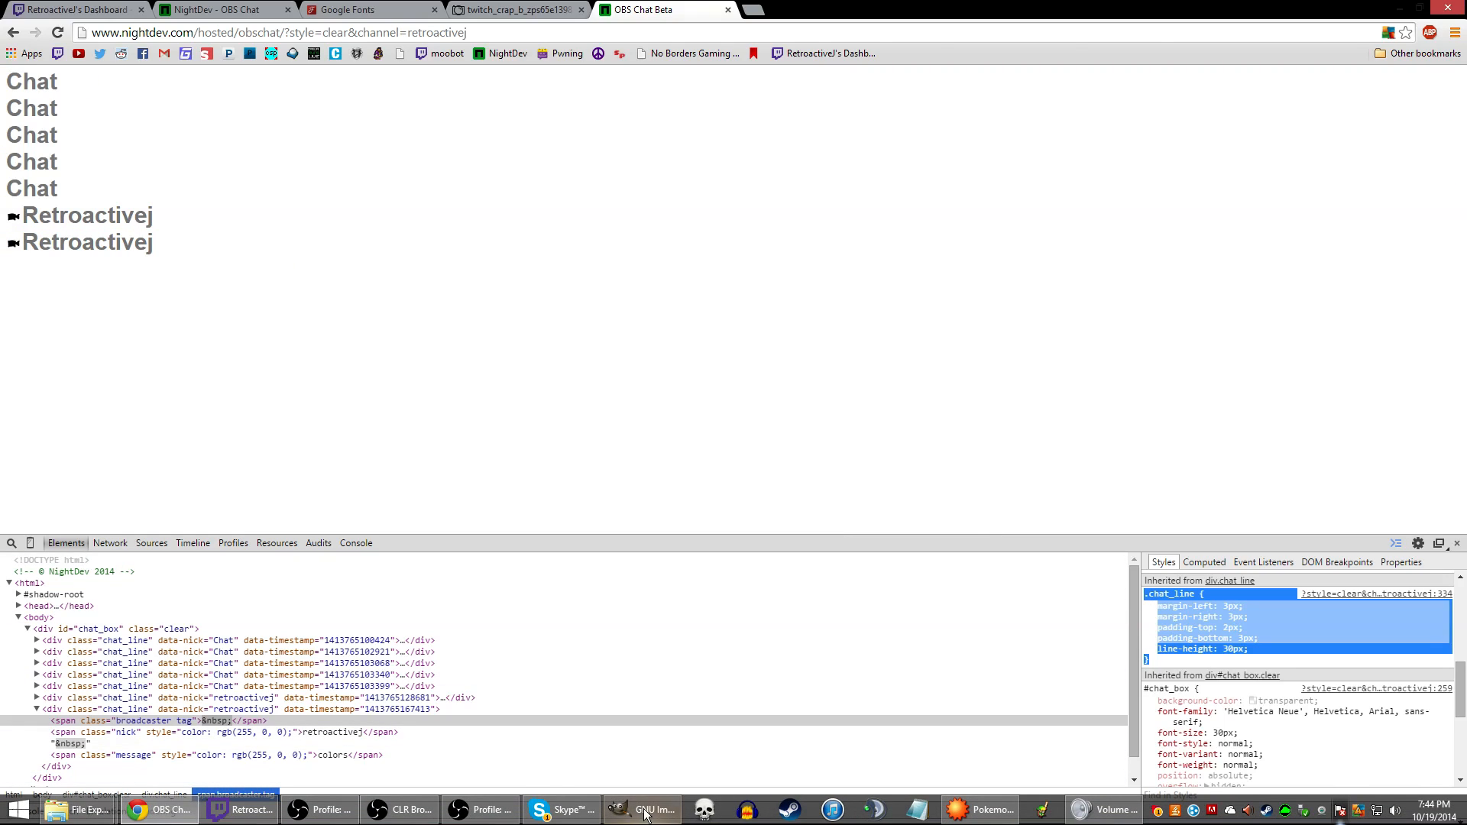
left_click(401, 819)
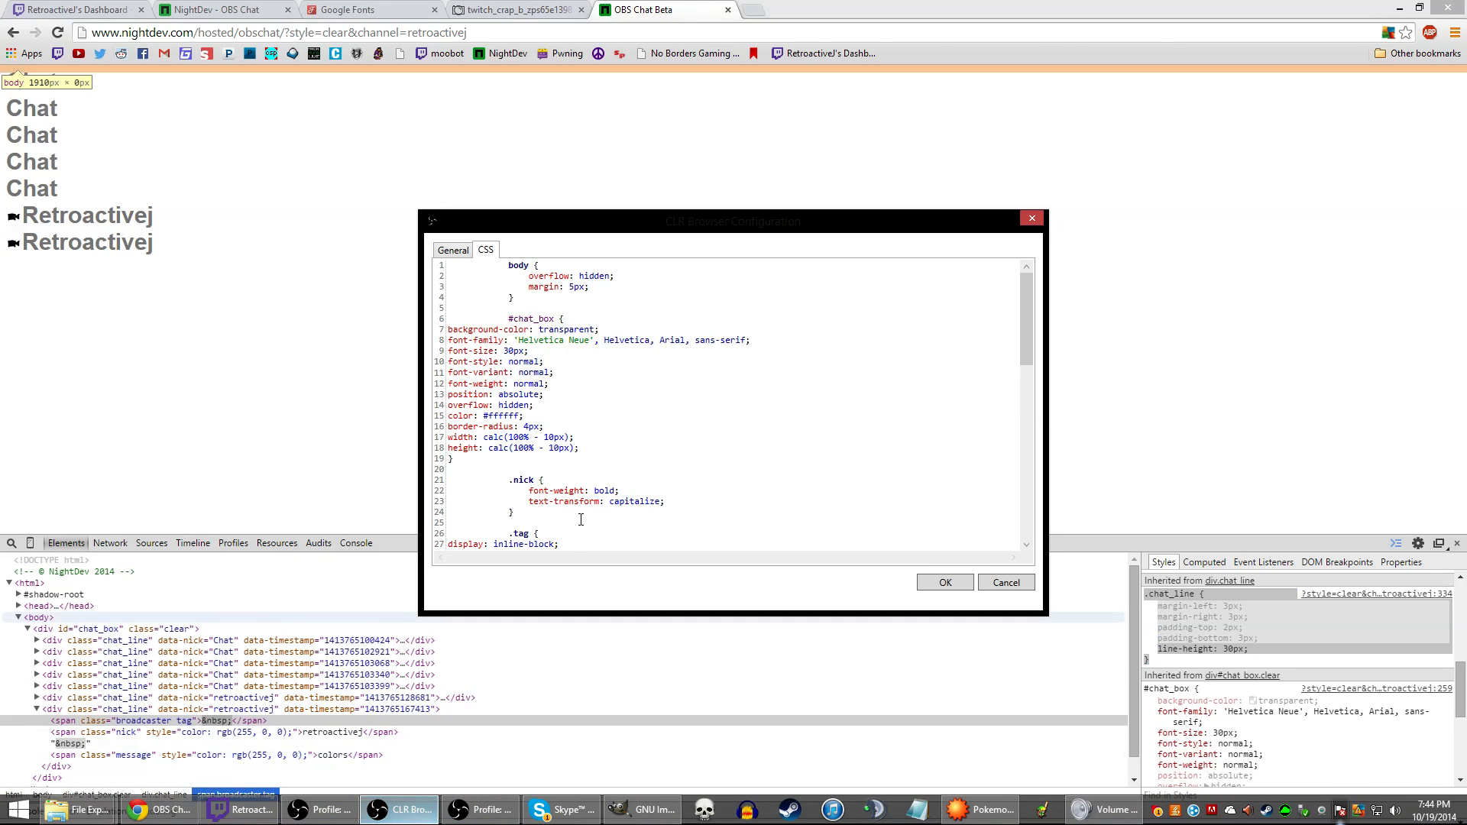
scroll(550, 527, "down", 8)
scroll(539, 518, "down", 7)
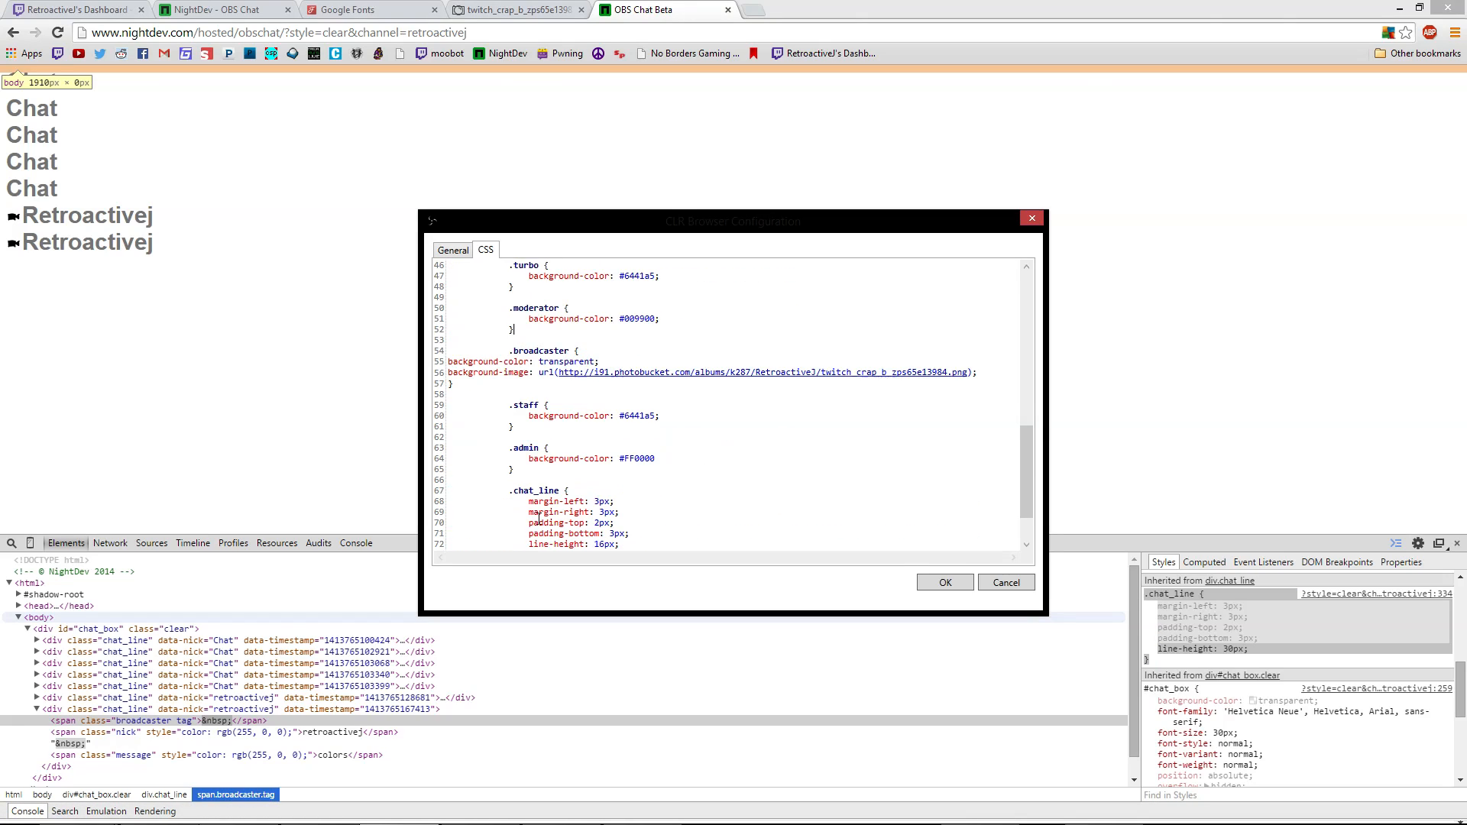
left_click_drag(523, 490, 510, 427)
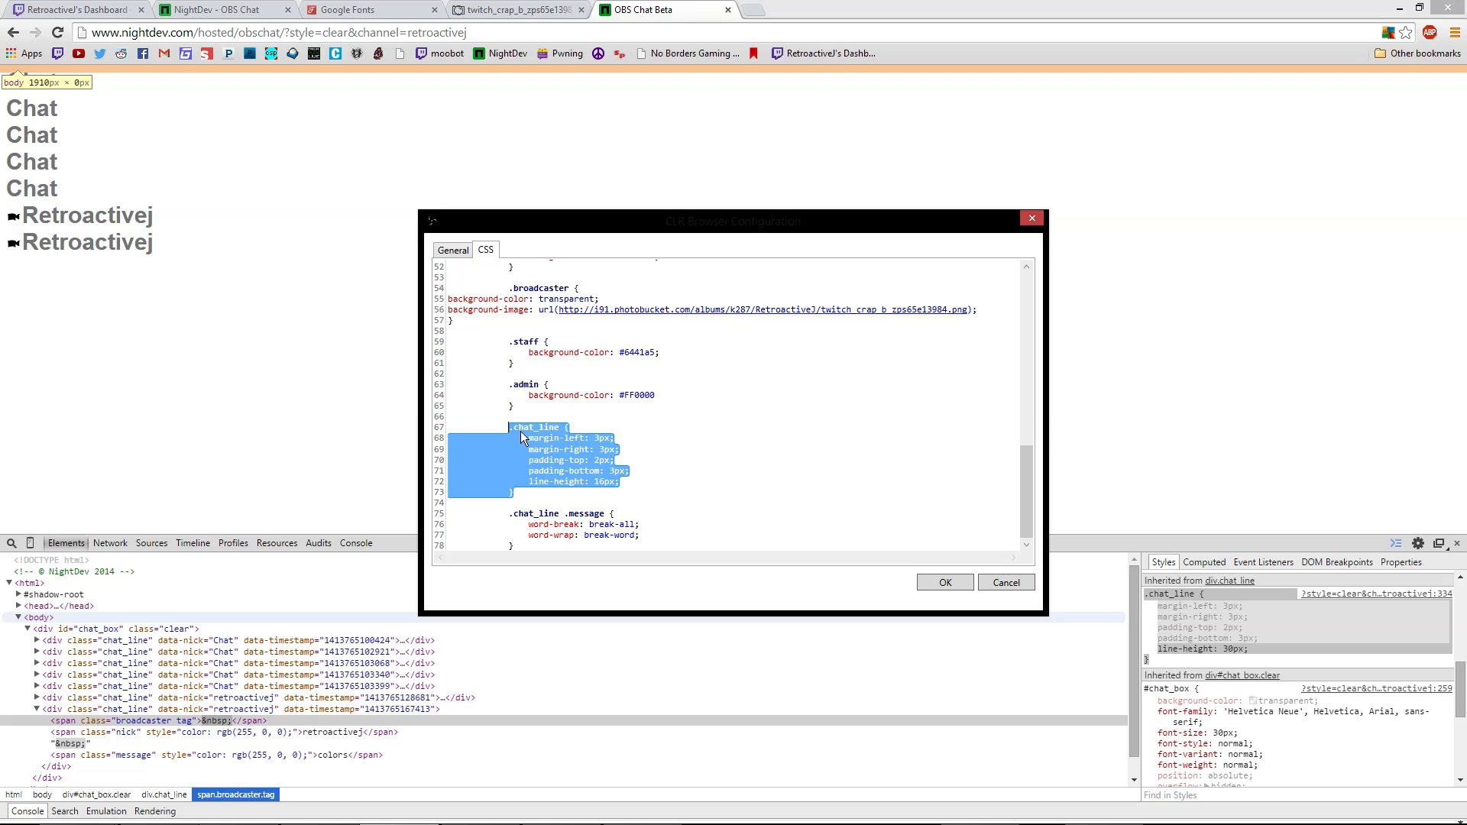
key("ctrl+v")
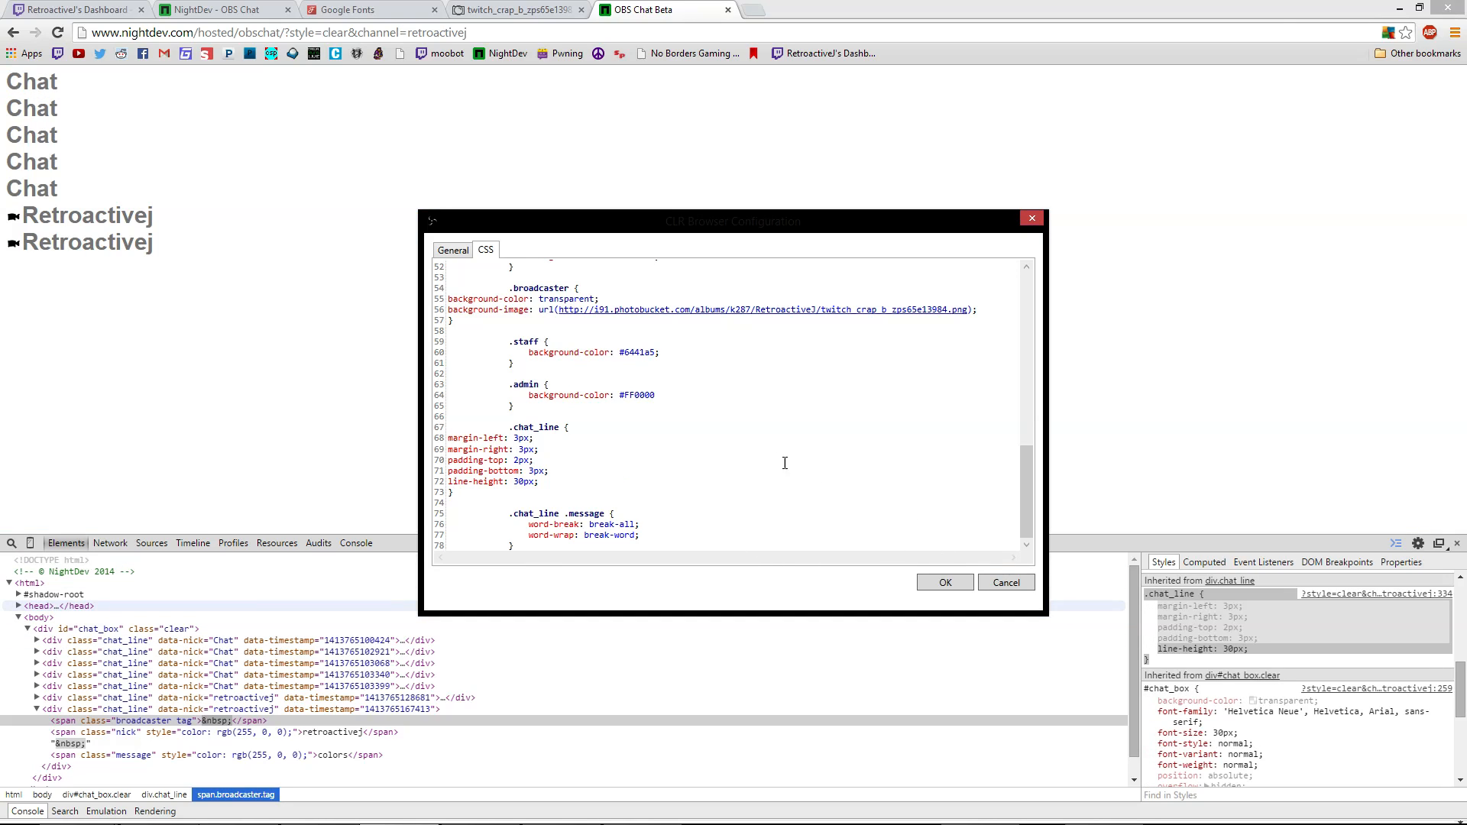
scroll(793, 467, "up", 4)
scroll(765, 436, "down", 2)
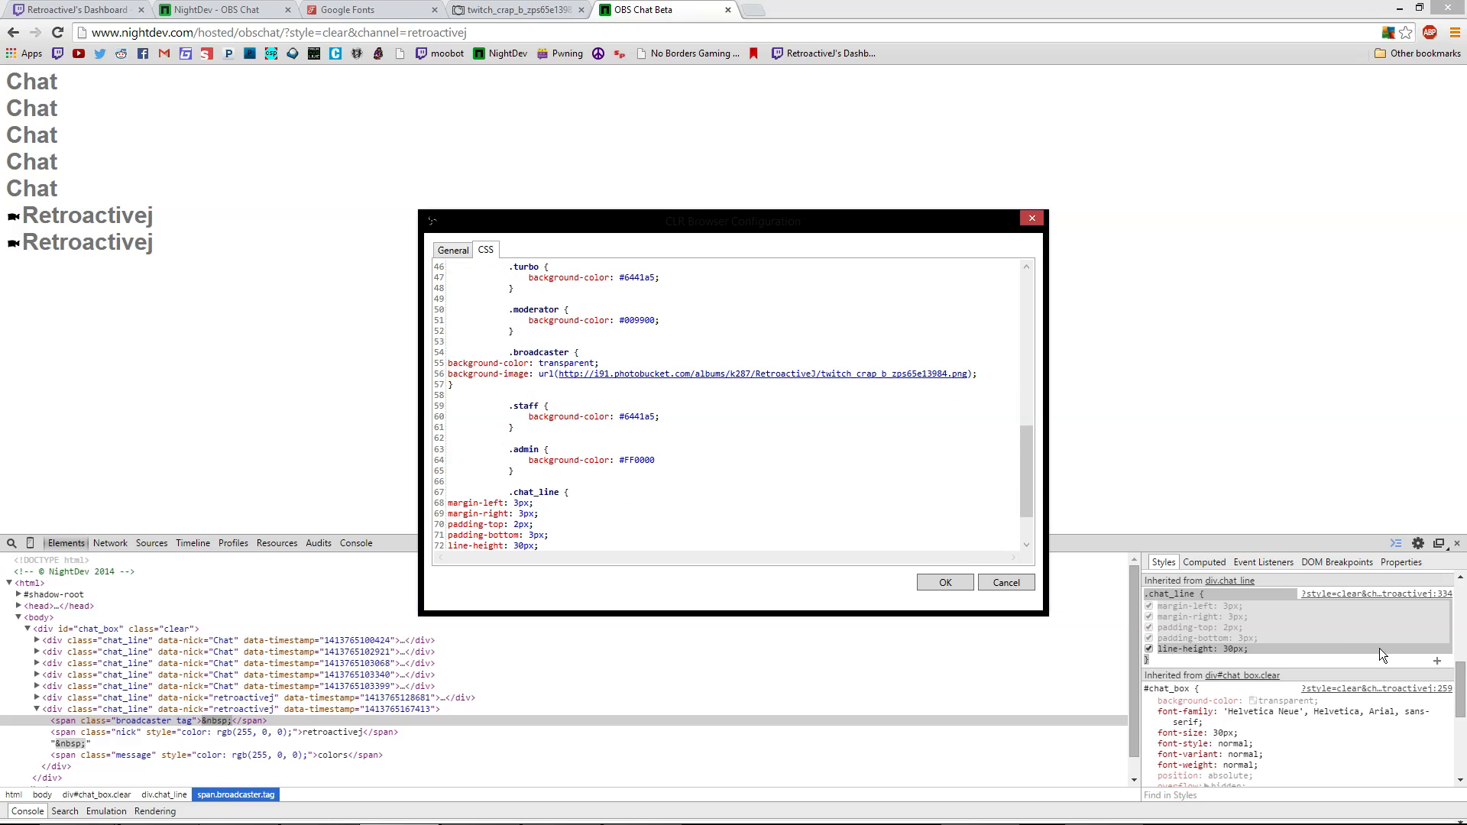
left_click(1291, 745)
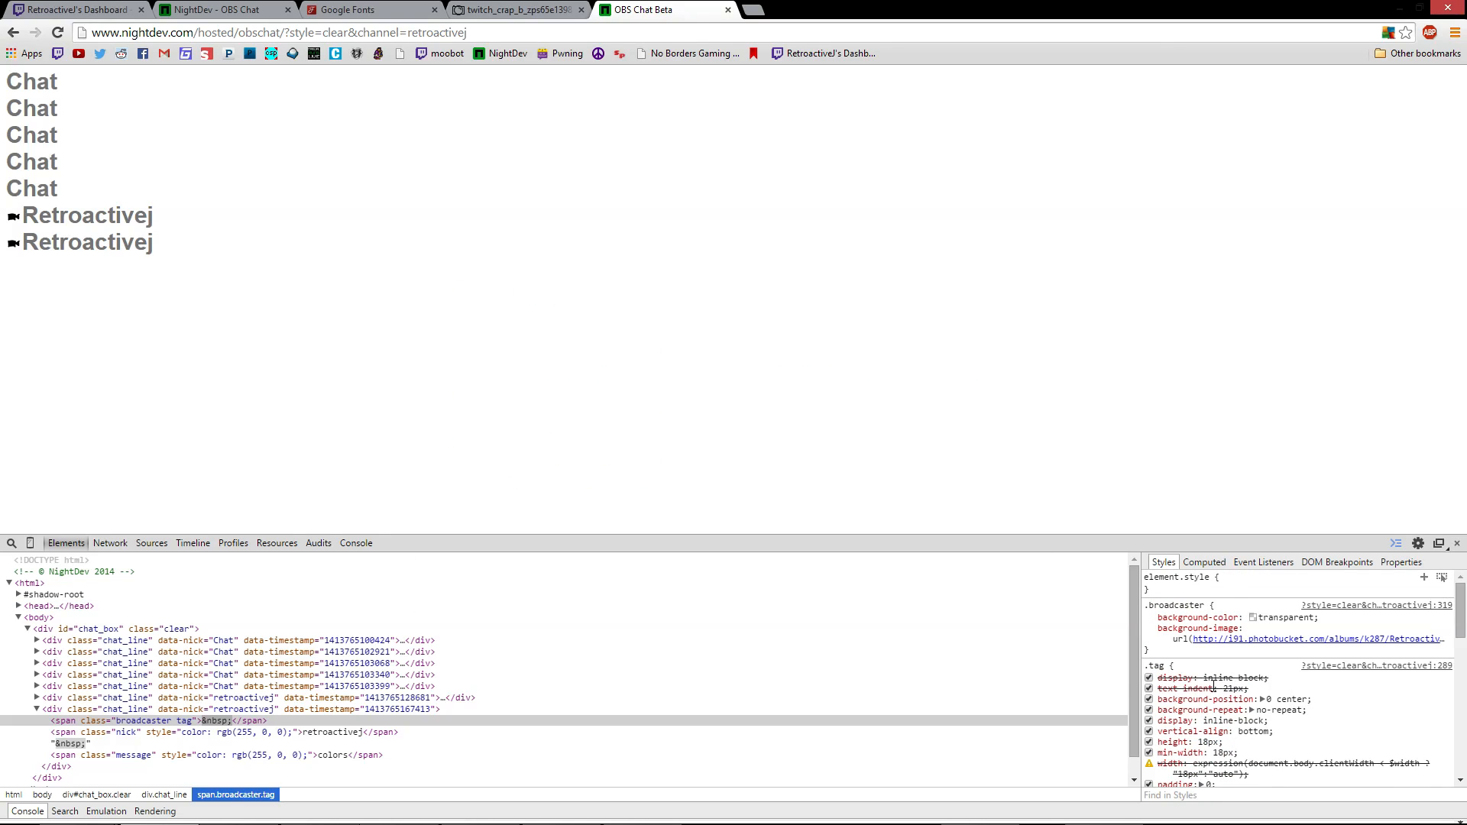
Copy the span.nick color: gray !important rule and return to the CLR Browser CSS settings
left_click(215, 736)
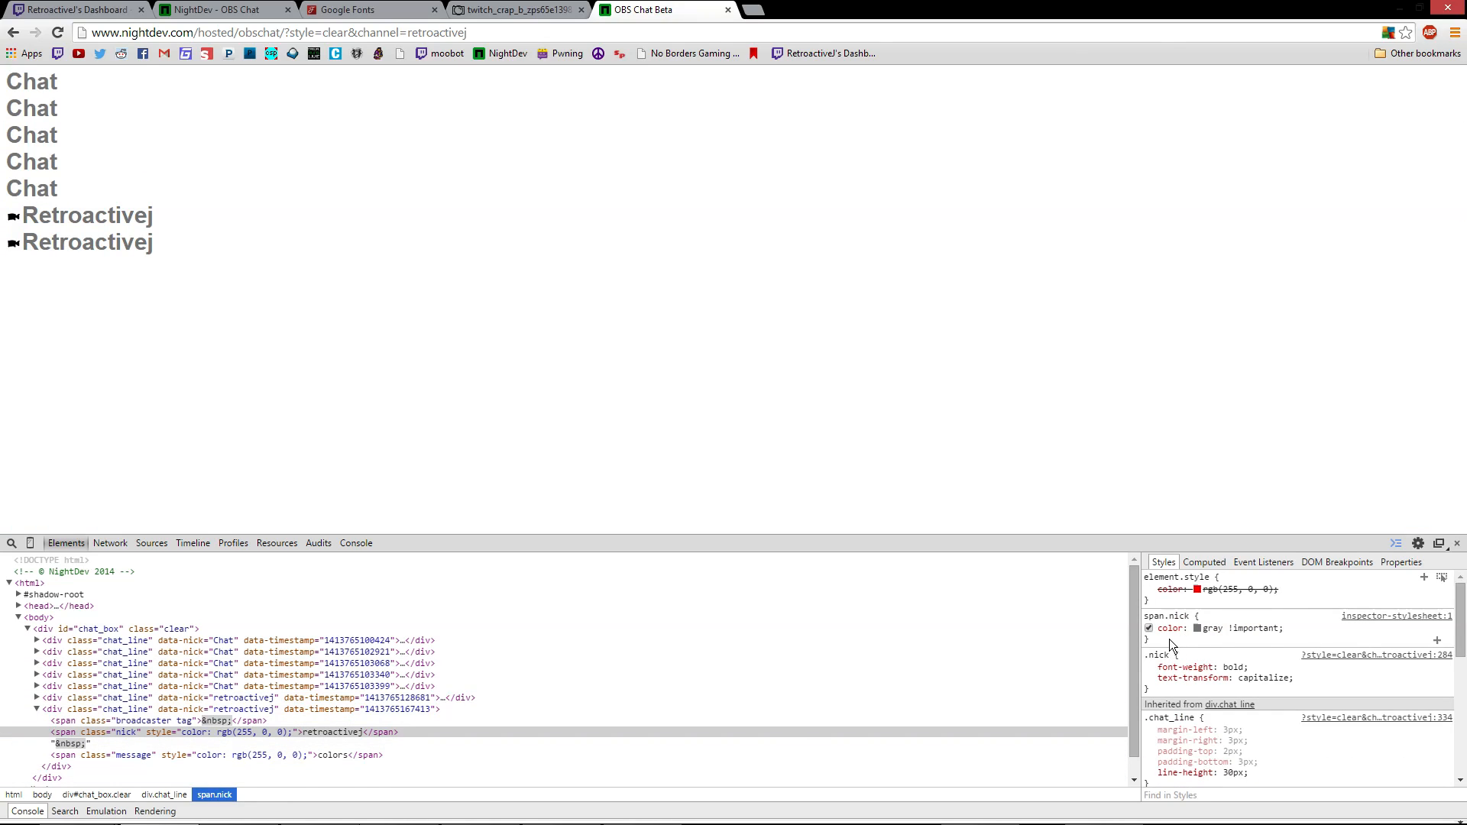
left_click_drag(1171, 643, 1148, 615)
key("ctrl+c")
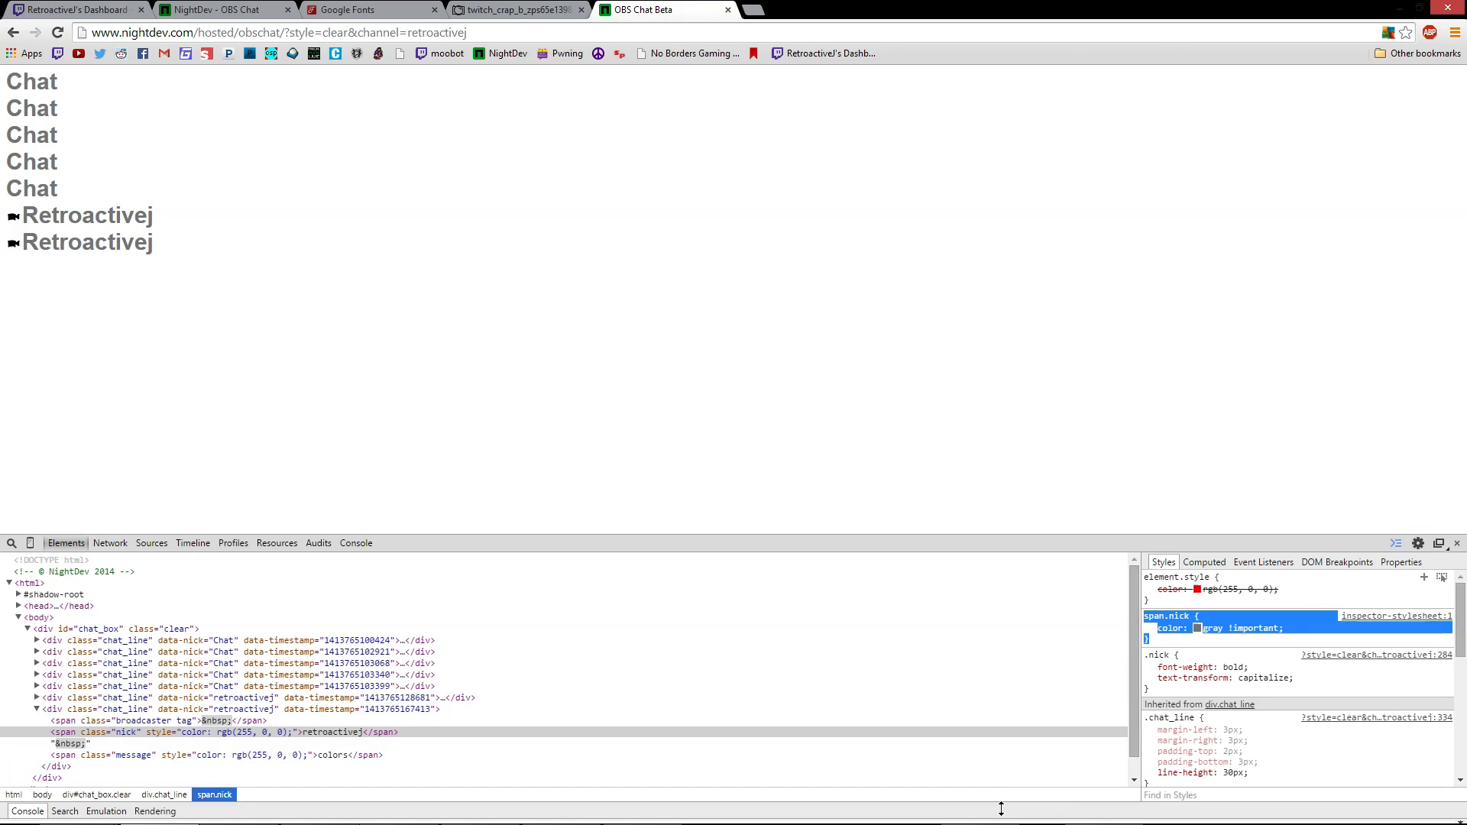
left_click(400, 810)
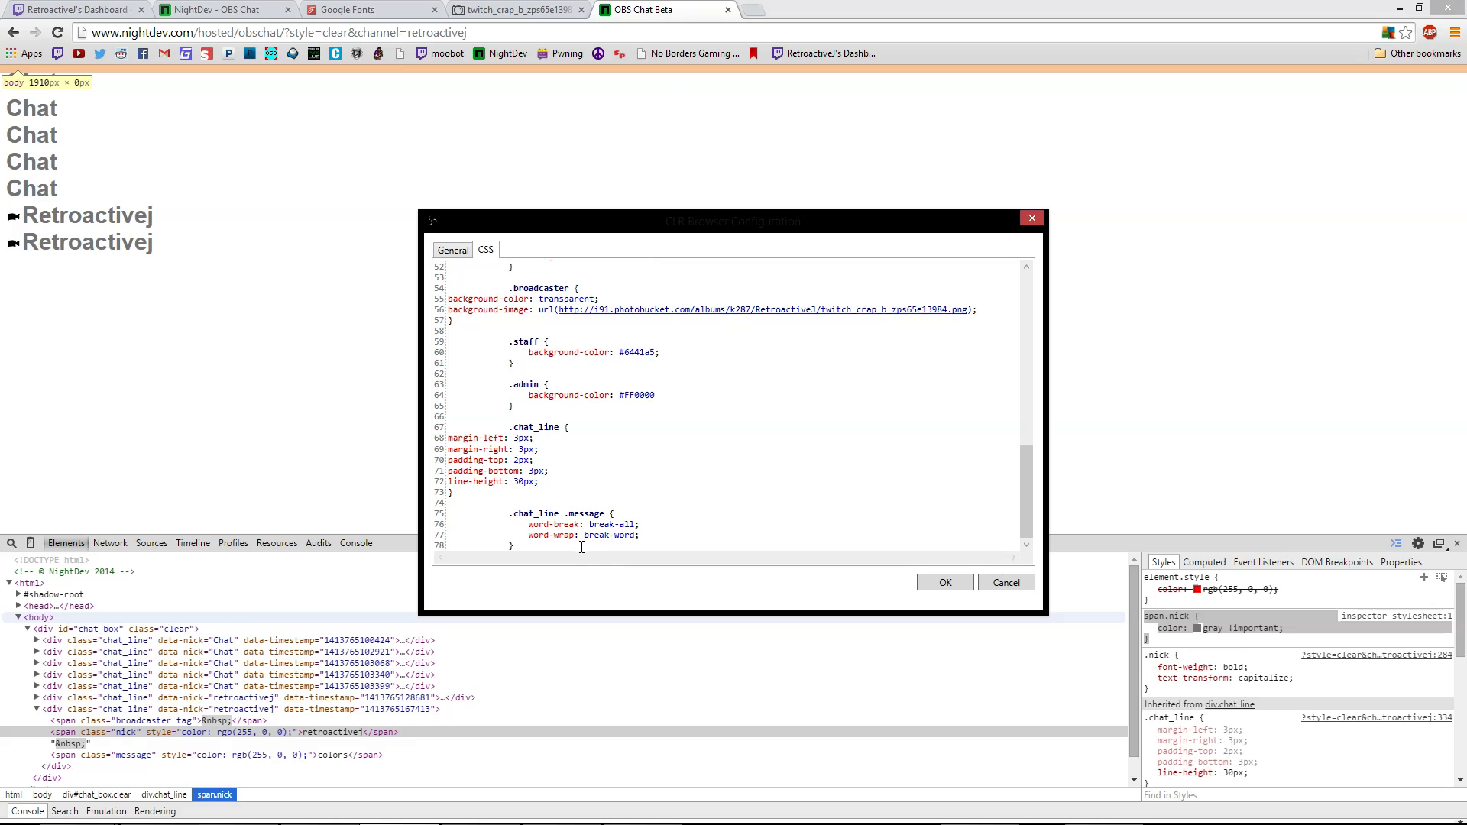
Paste the span.nick {color: gray !important;} rule, then copy the span.message rule from DevTools
key("Return")
key("Return")
key("ctrl+v")
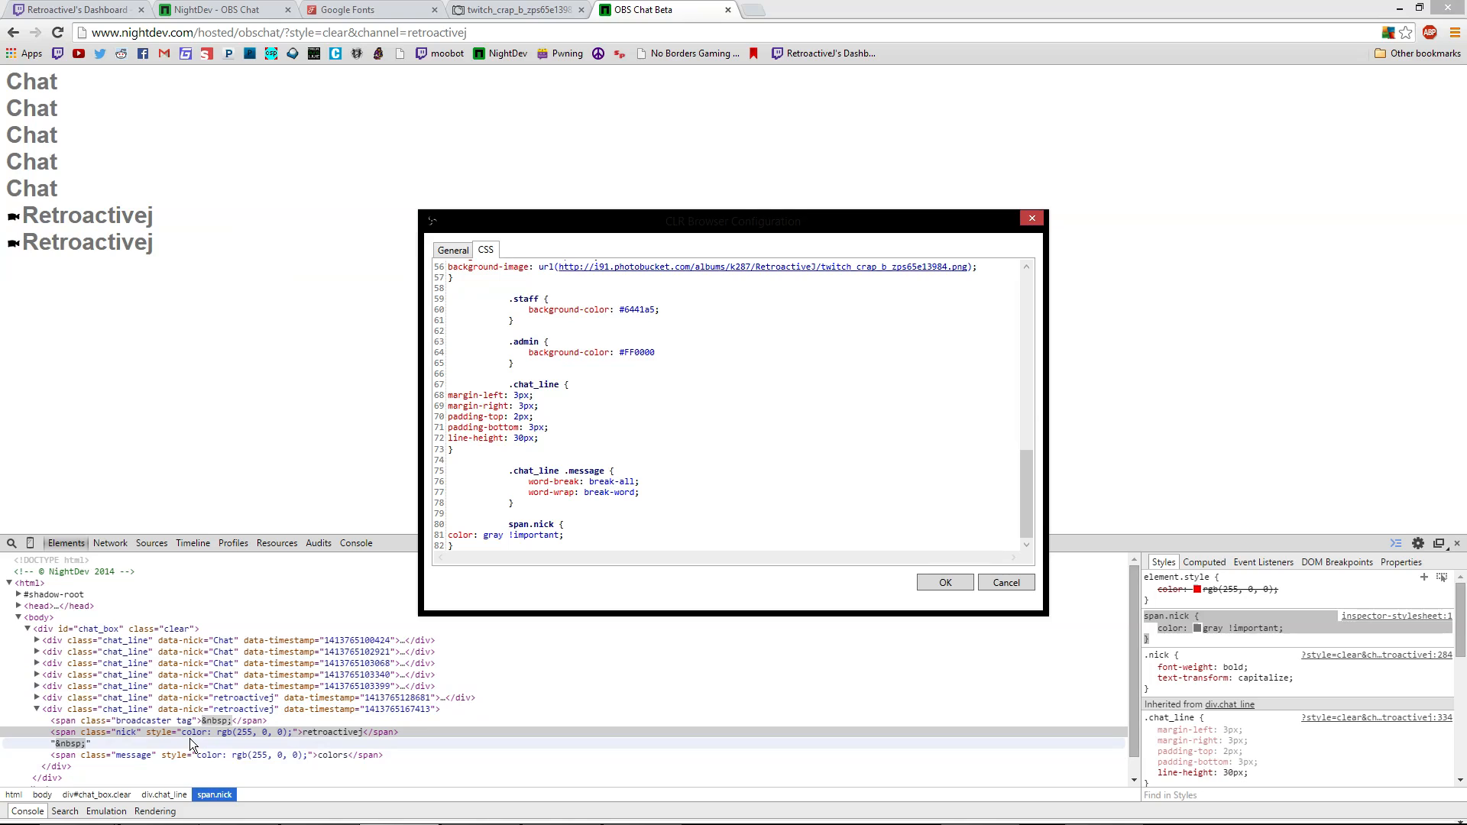
left_click(221, 757)
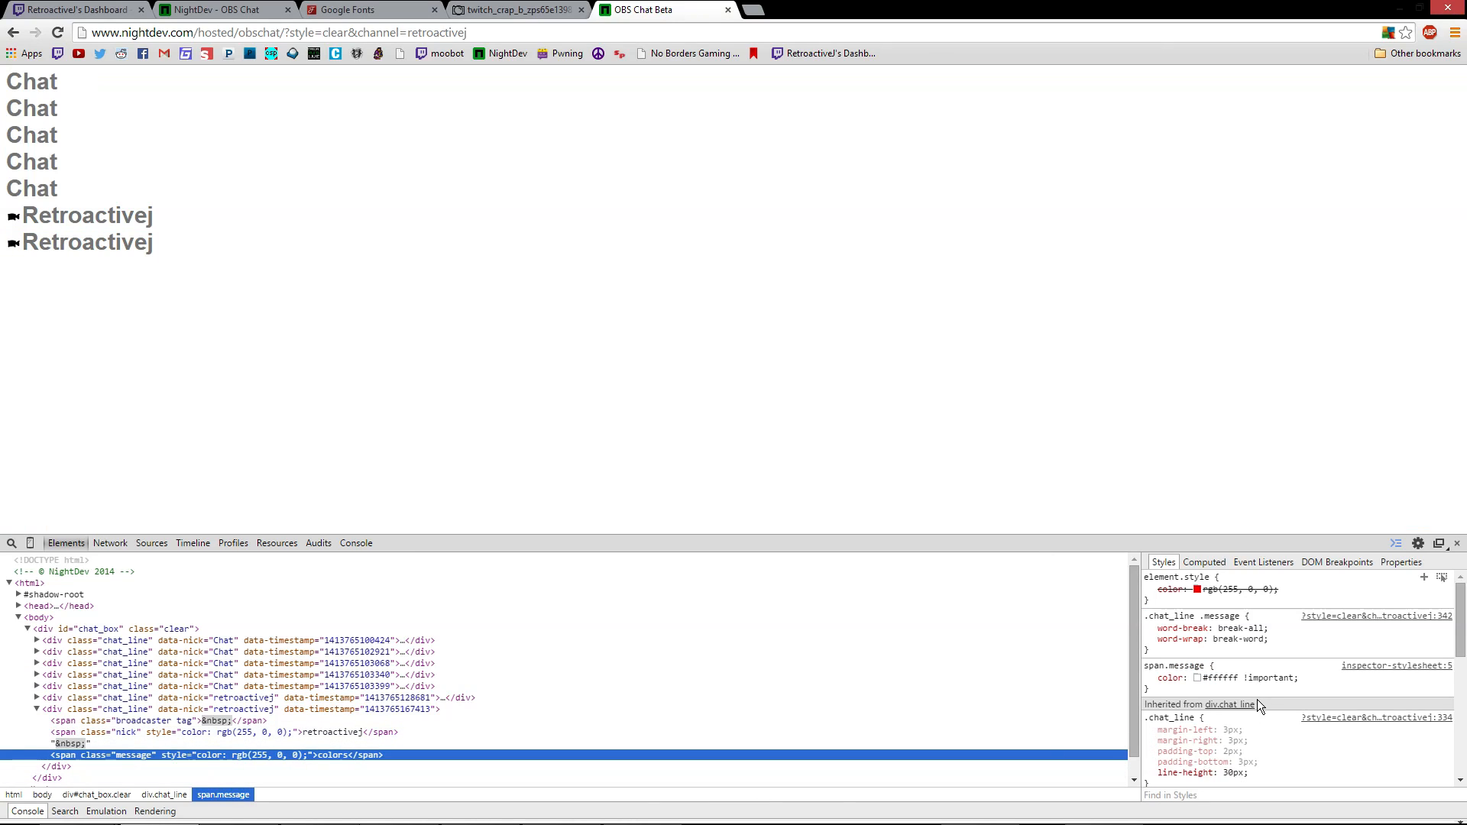
left_click_drag(1146, 665, 1153, 687)
key("ctrl+c")
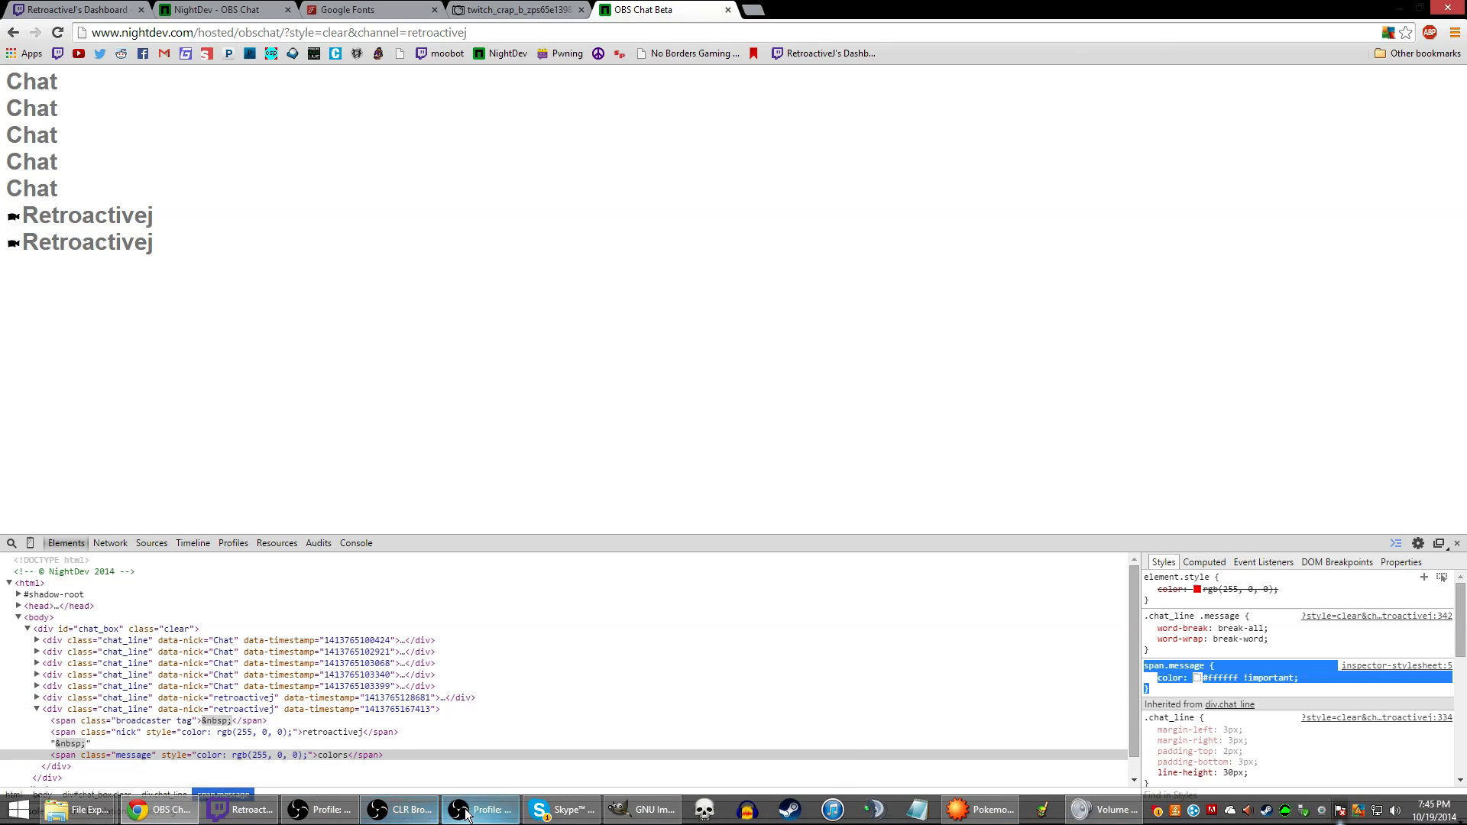
Append span.message {color: #ffffff !important;} to the CSS and apply it with OK
left_click(419, 812)
left_click(522, 551)
key("Return")
key("Return")
key("ctrl+v")
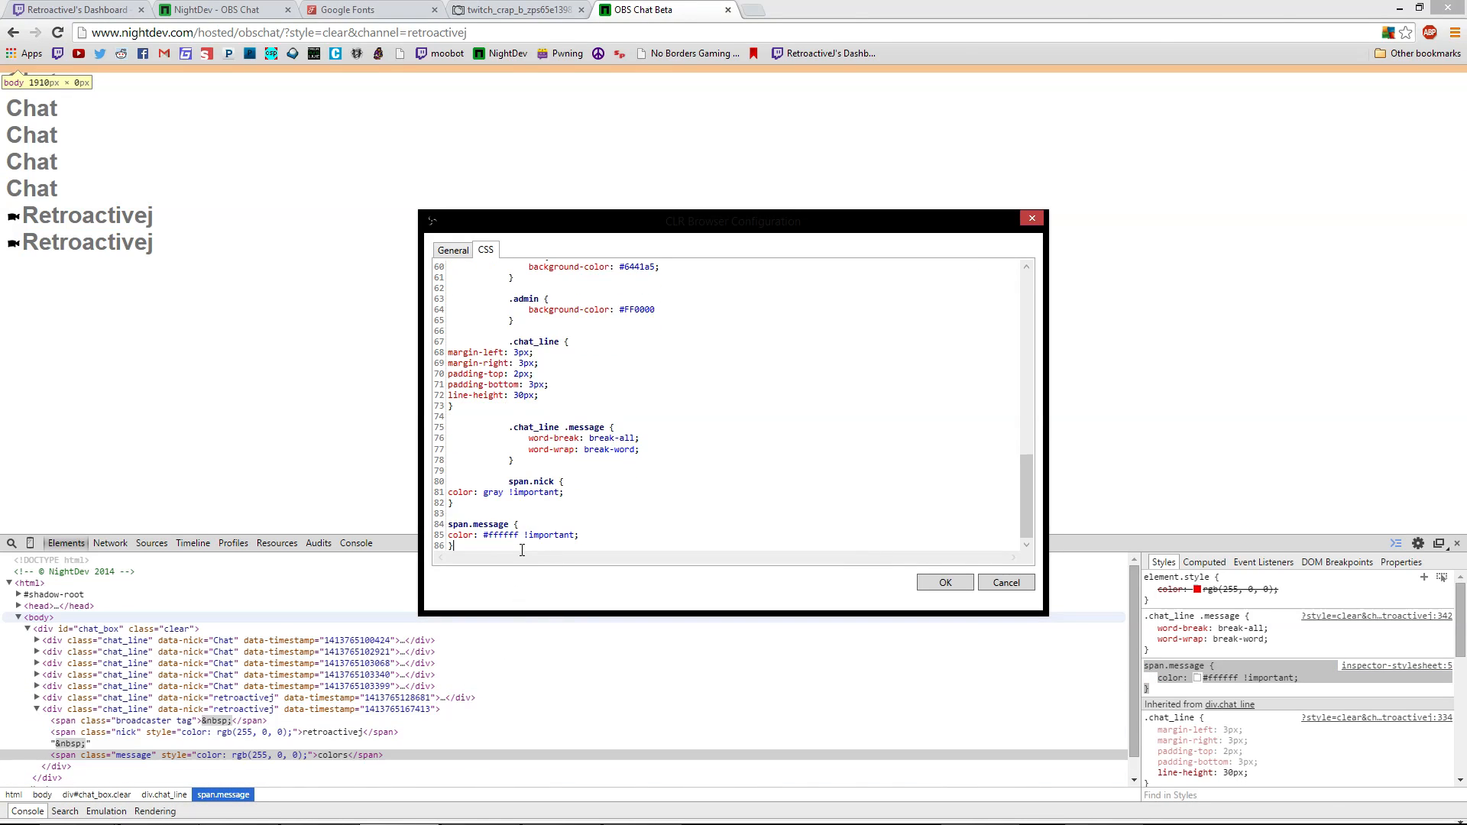
left_click(945, 583)
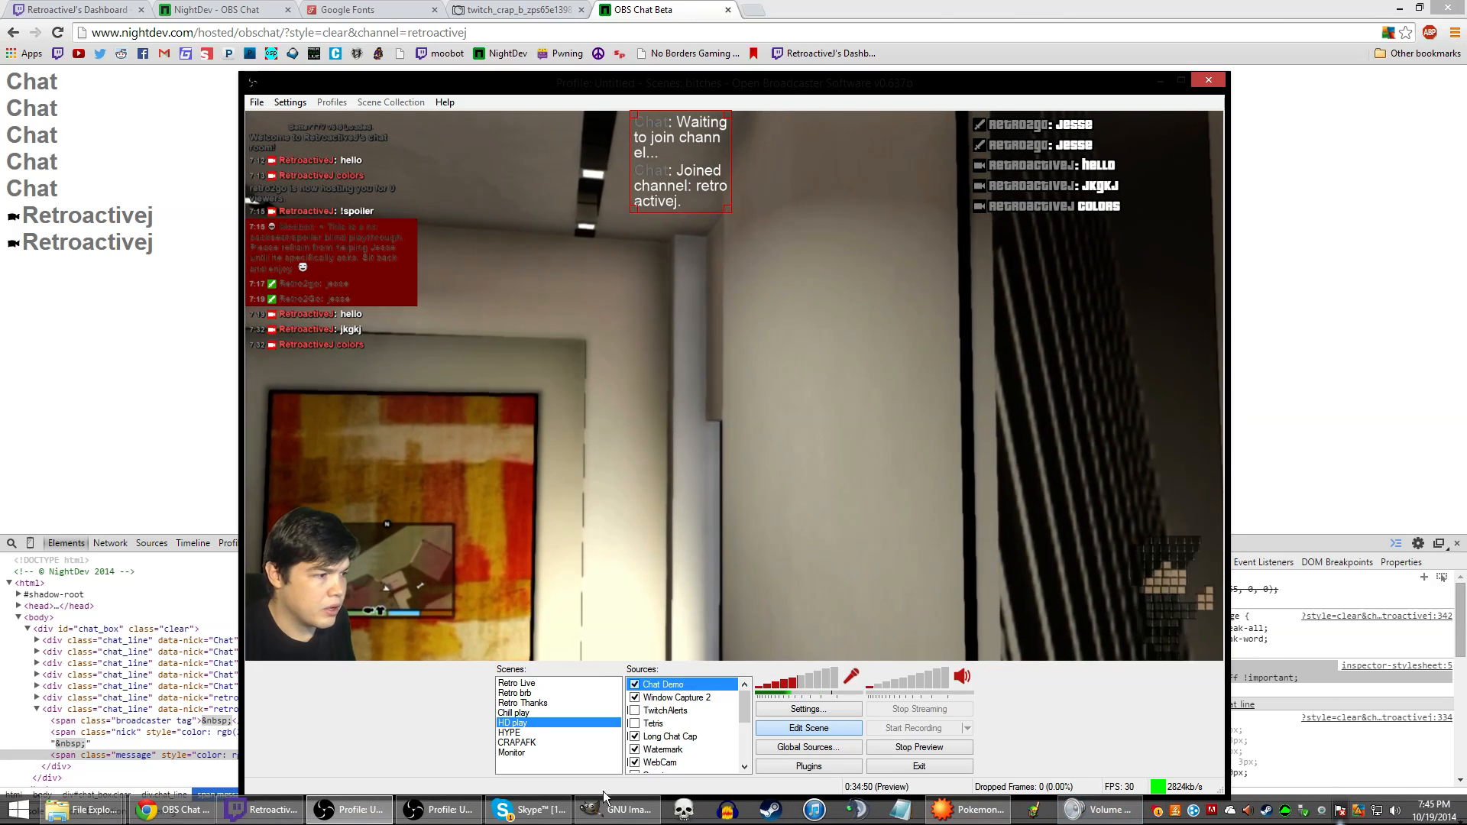
Send 'How are we doing today ladies and gentlemen?' in the Twitch popout chat
mouse_move(459, 810)
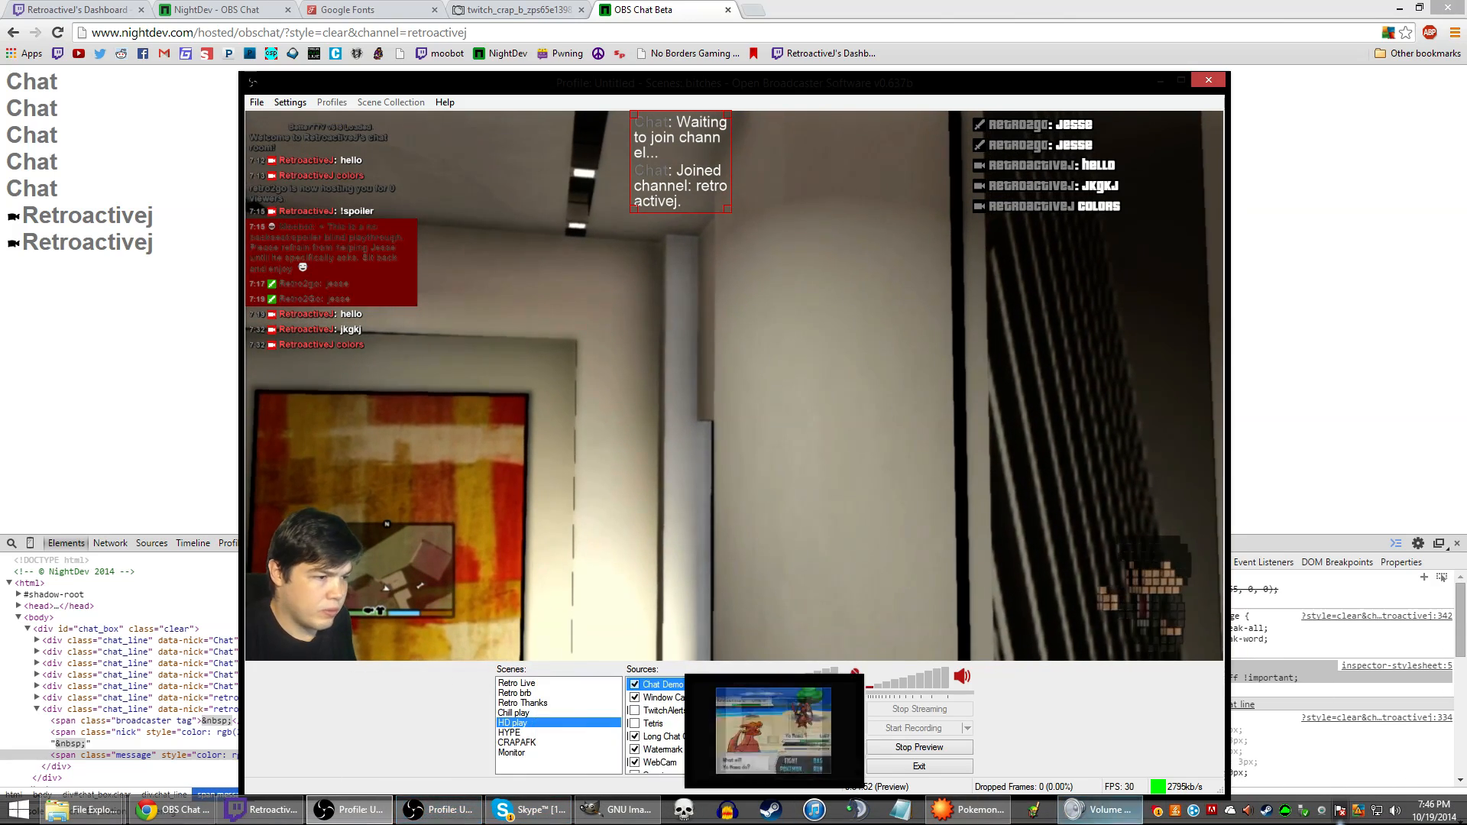
left_click(272, 815)
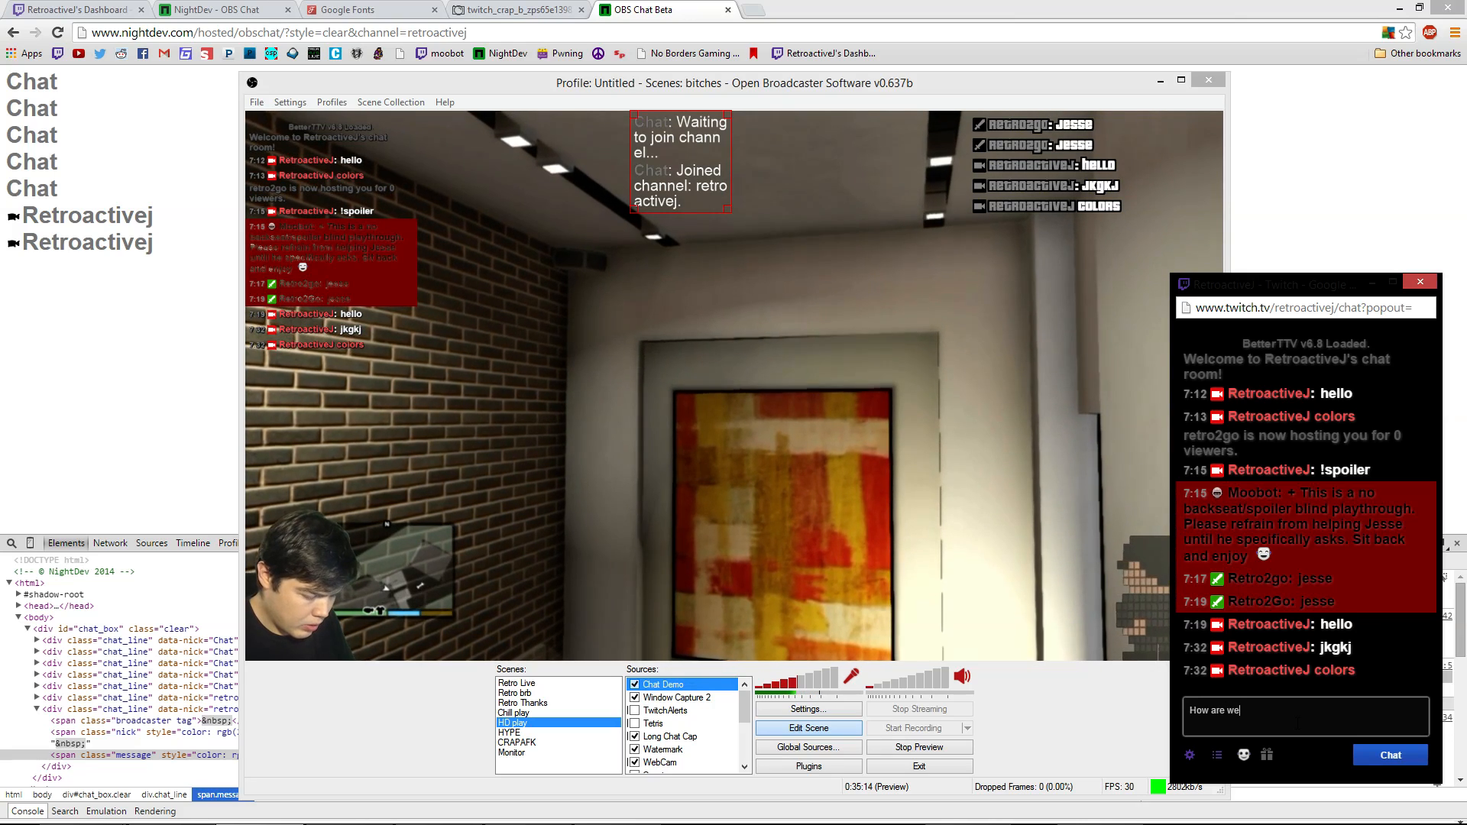
type("doing ")
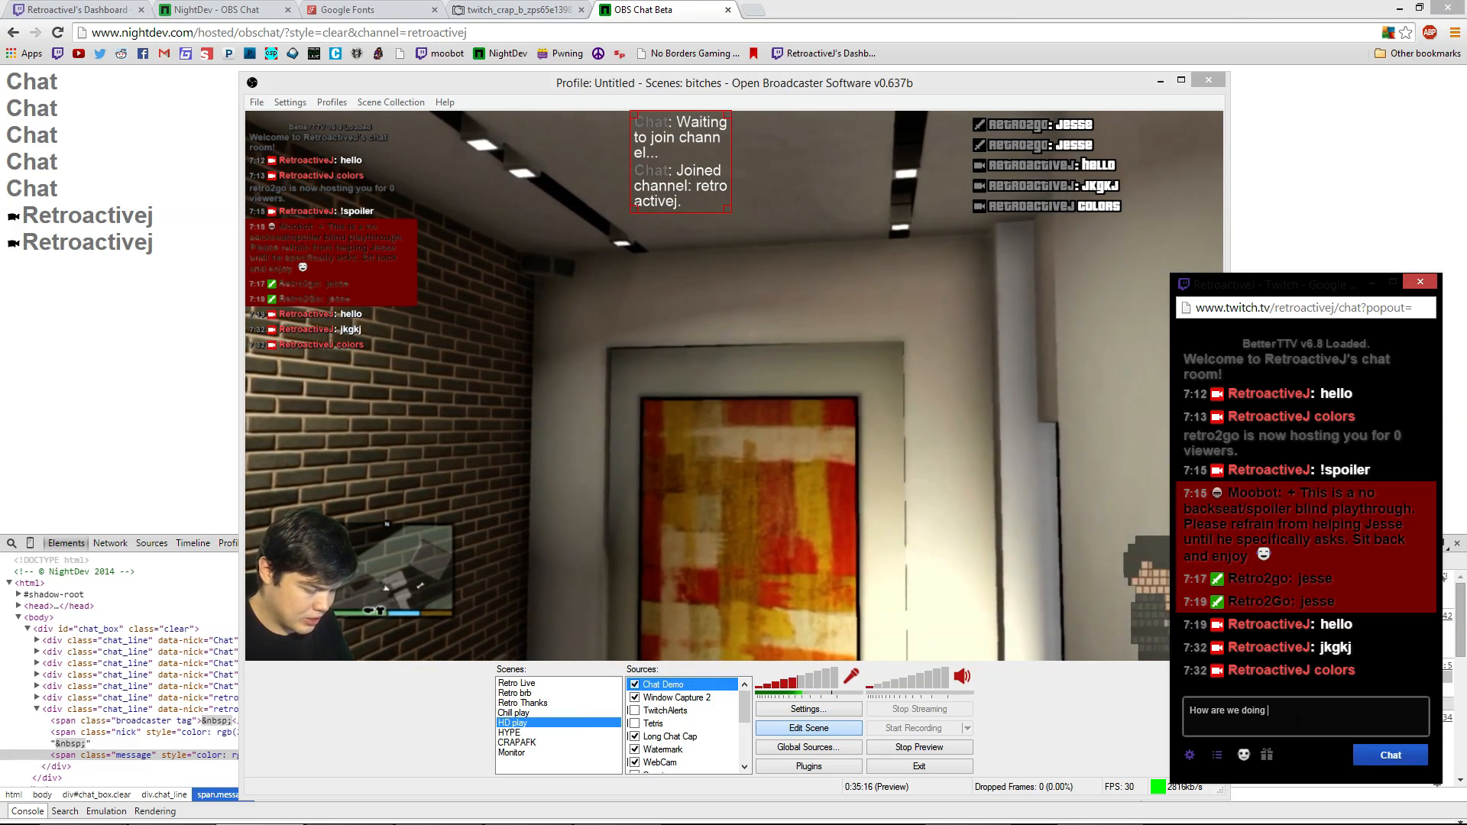
type("today lad")
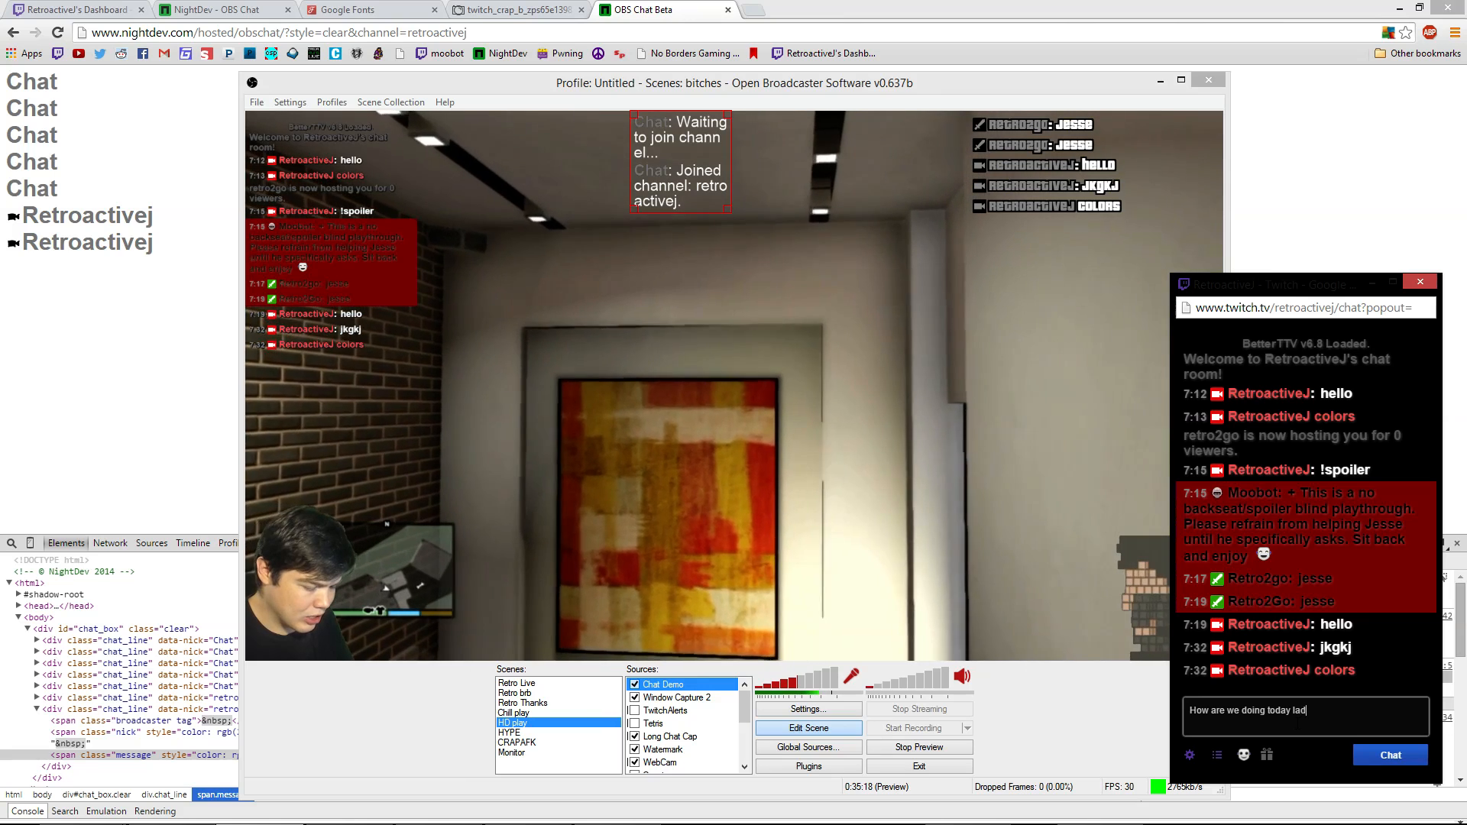
type("ies")
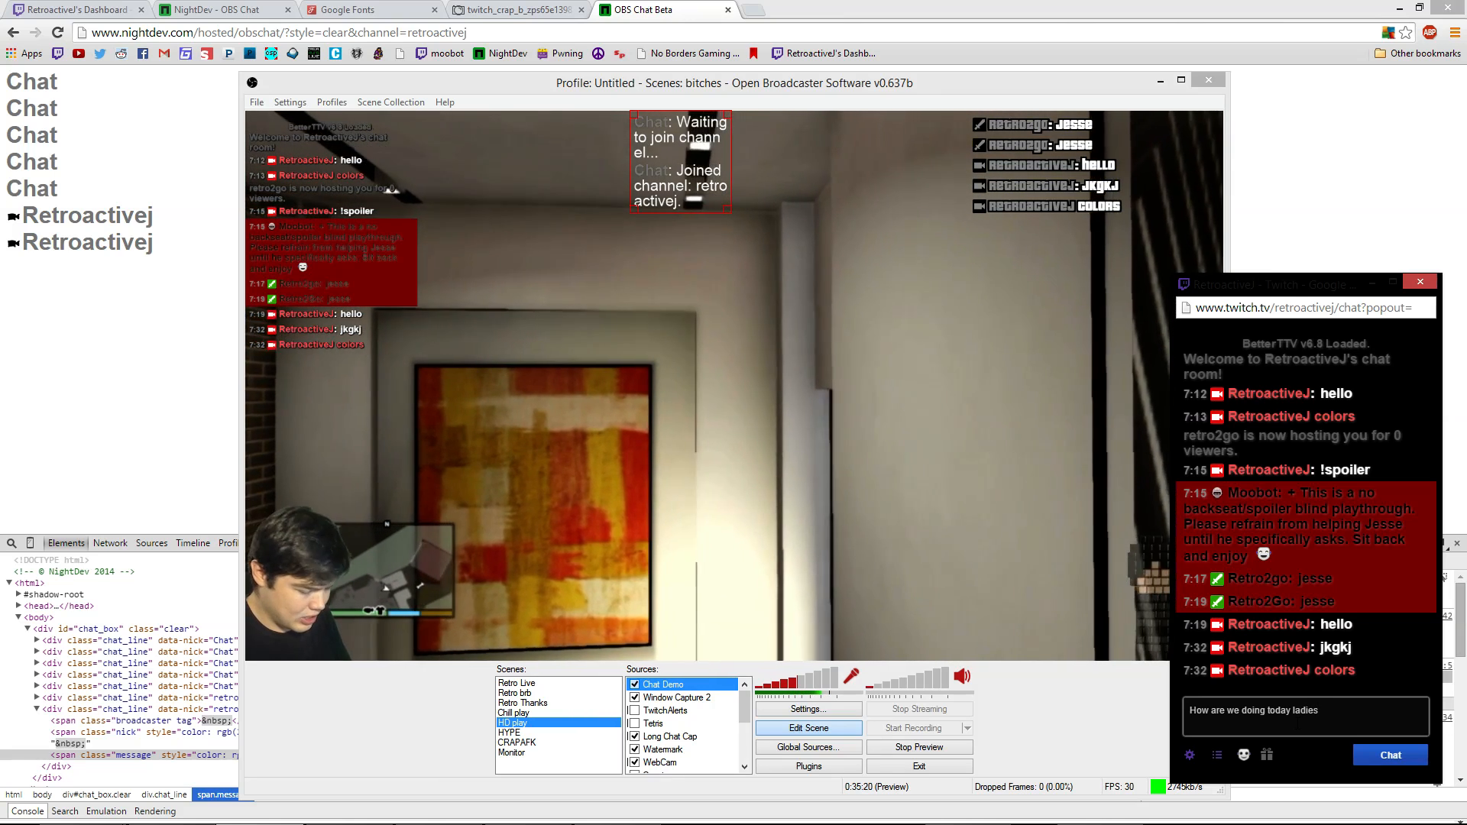
type(" and ge")
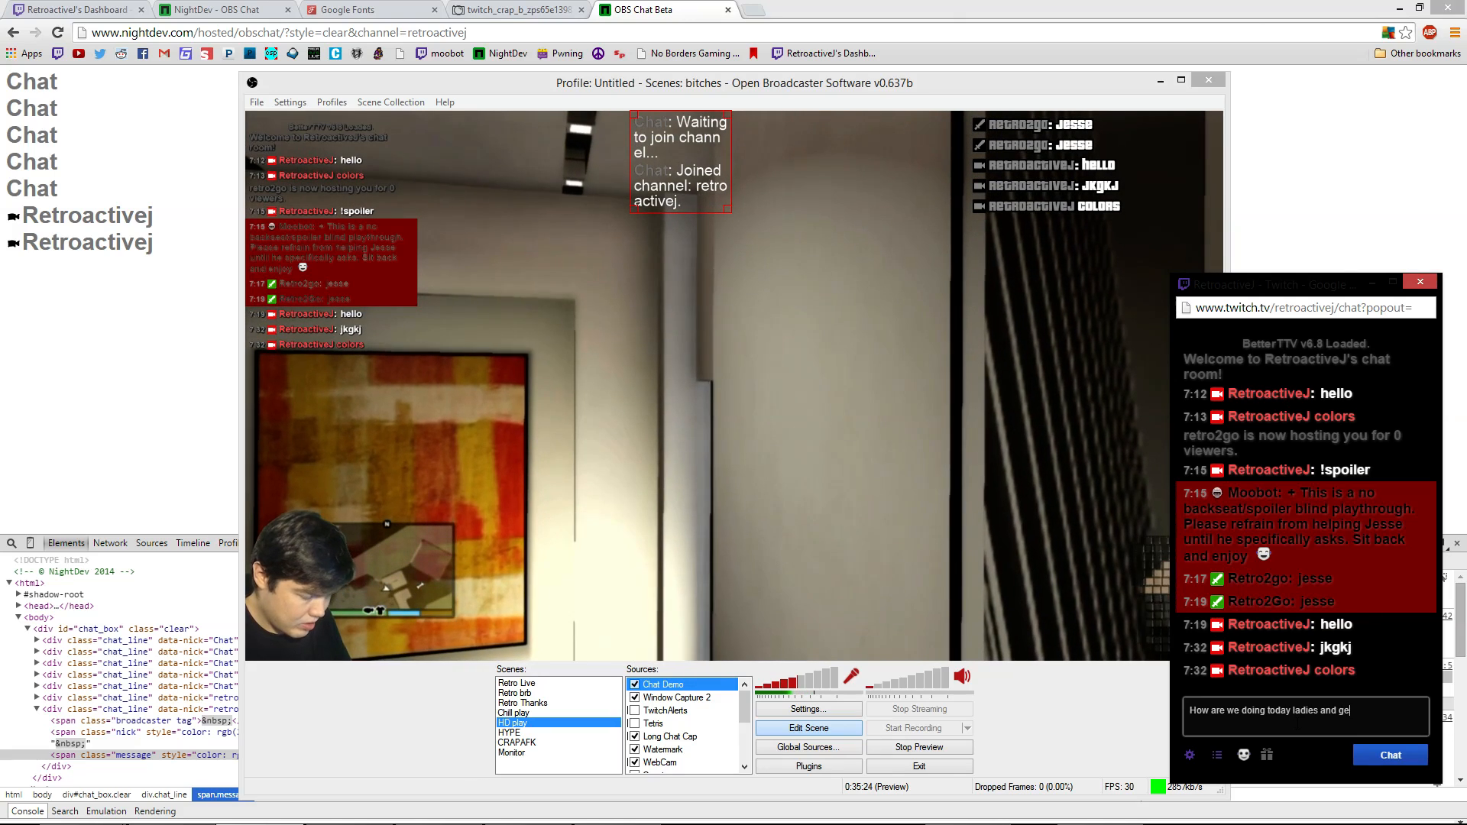
type("ntlemen?")
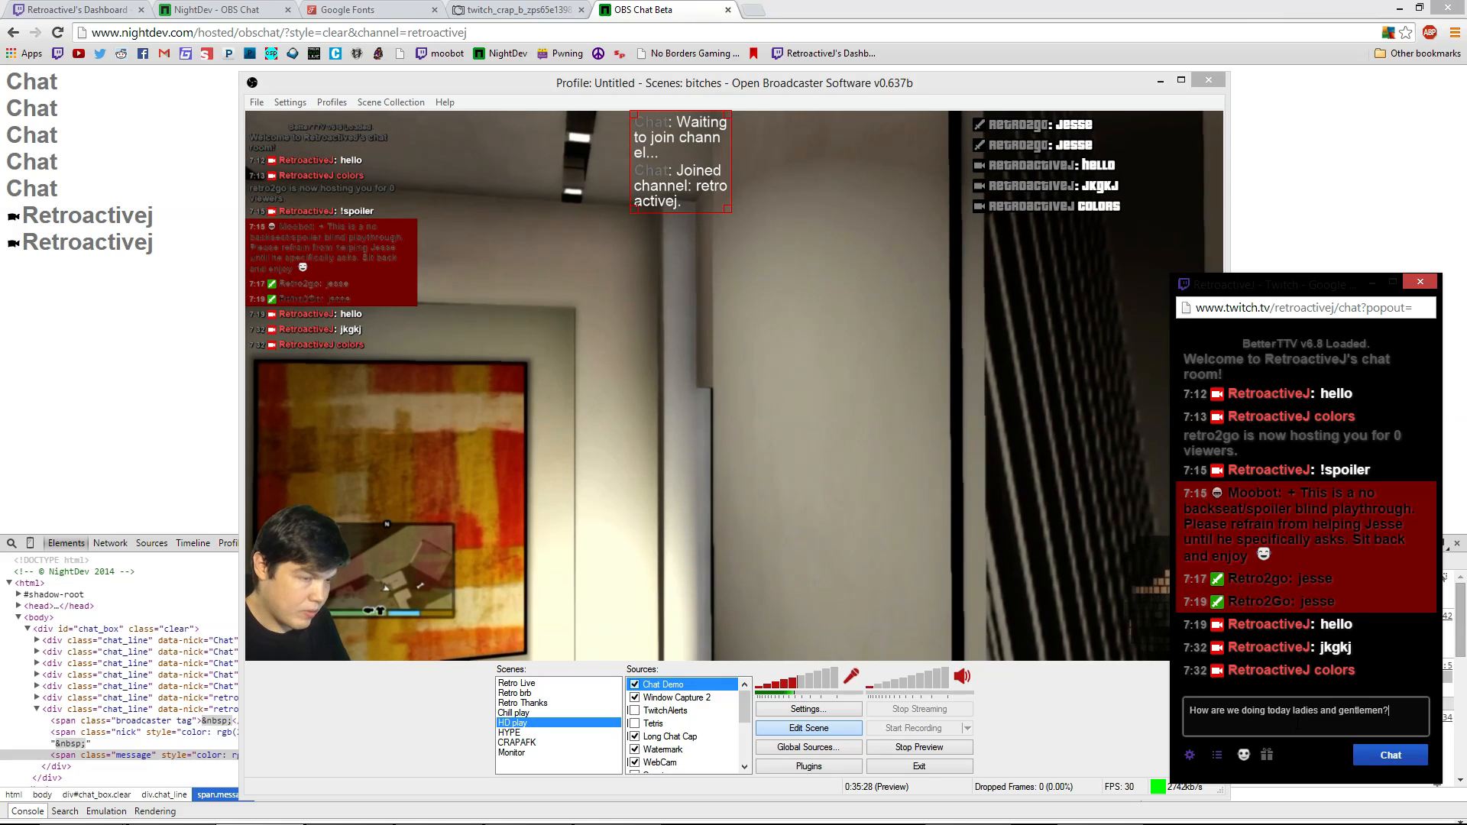
key("Return")
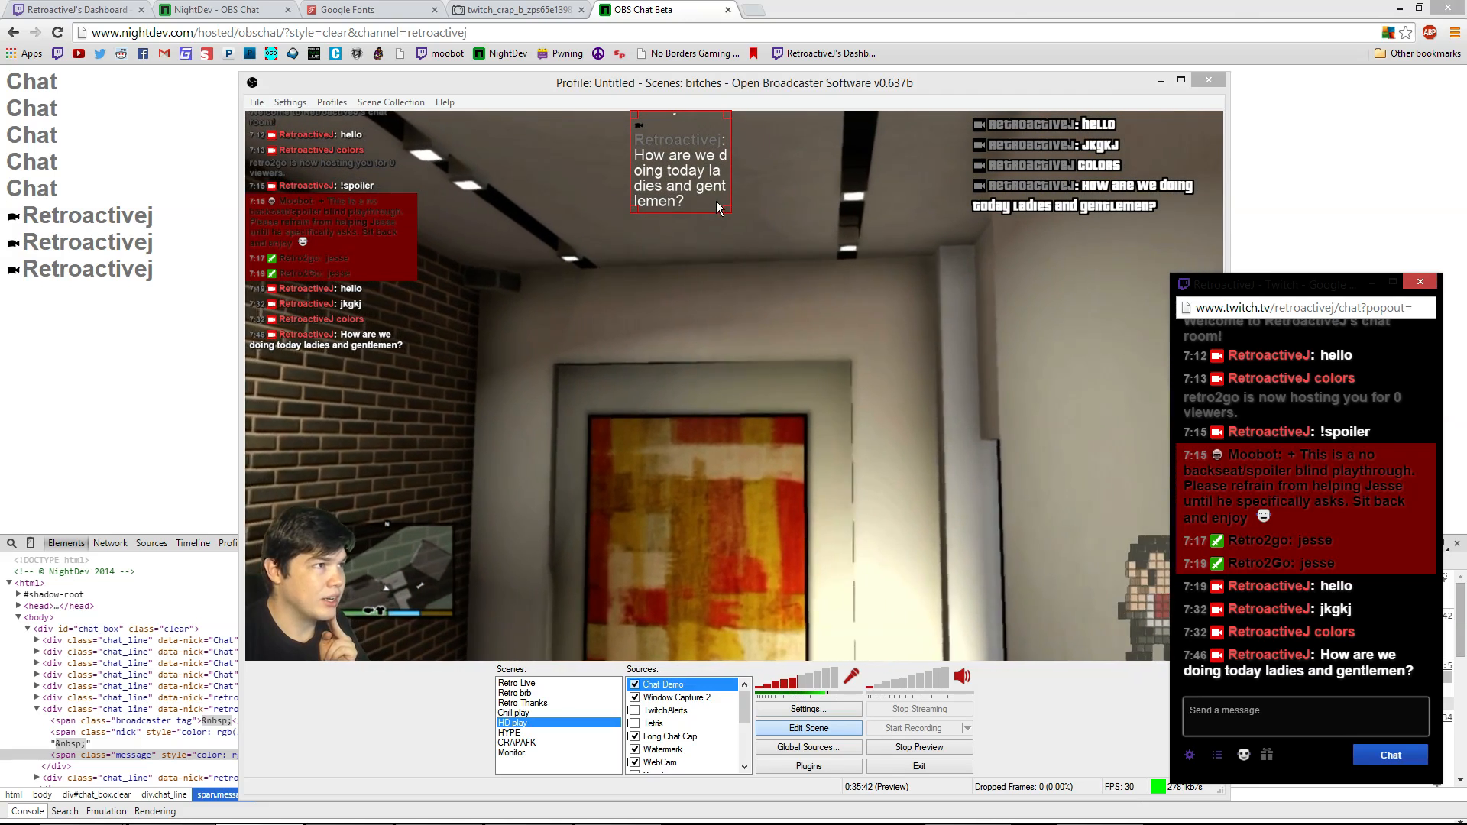
Select the Long Chat Cap, Window Capture 2 and Chat Demo overlays to compare the message
left_click(1143, 204)
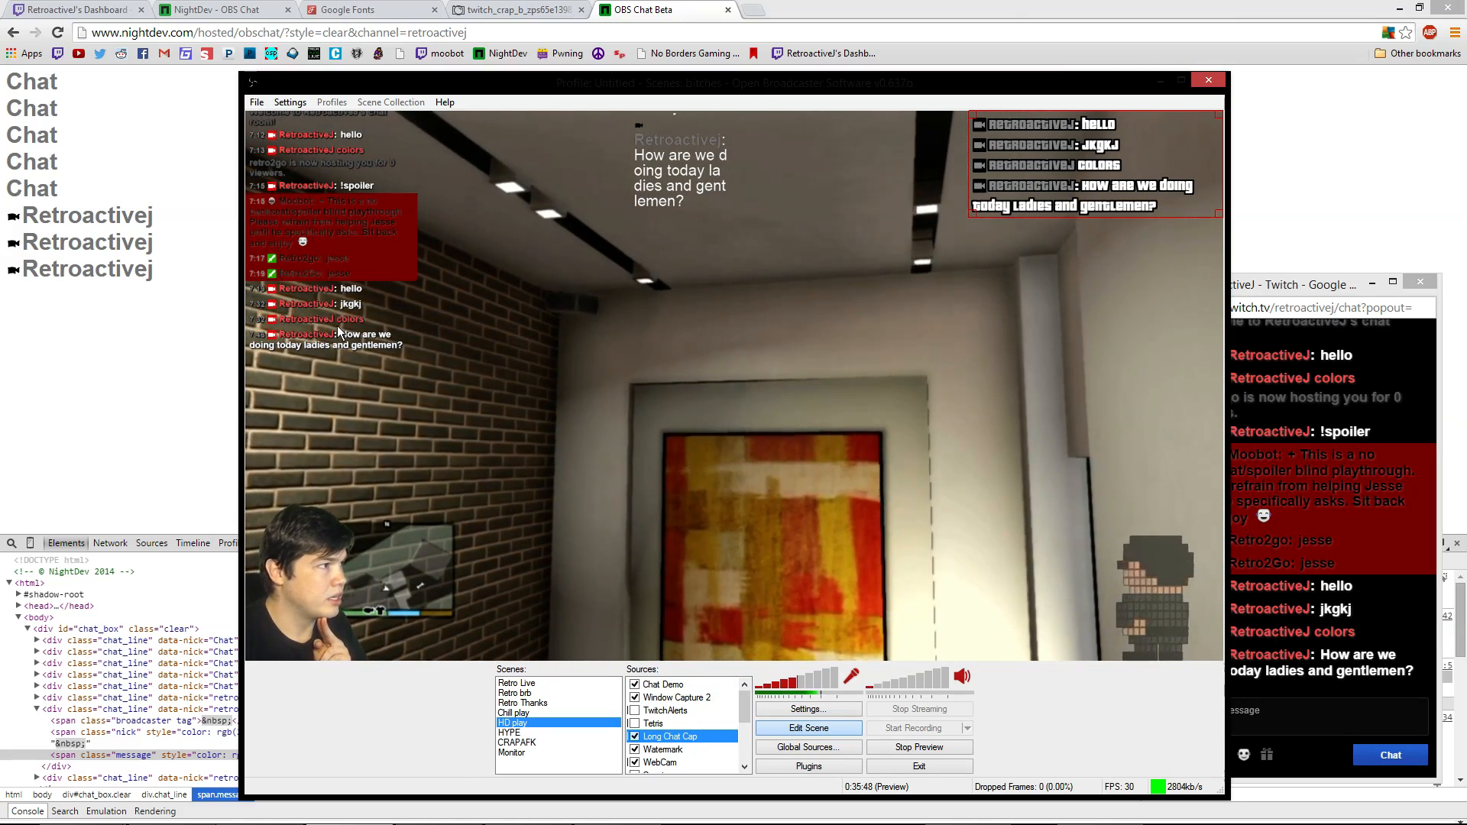
left_click(384, 263)
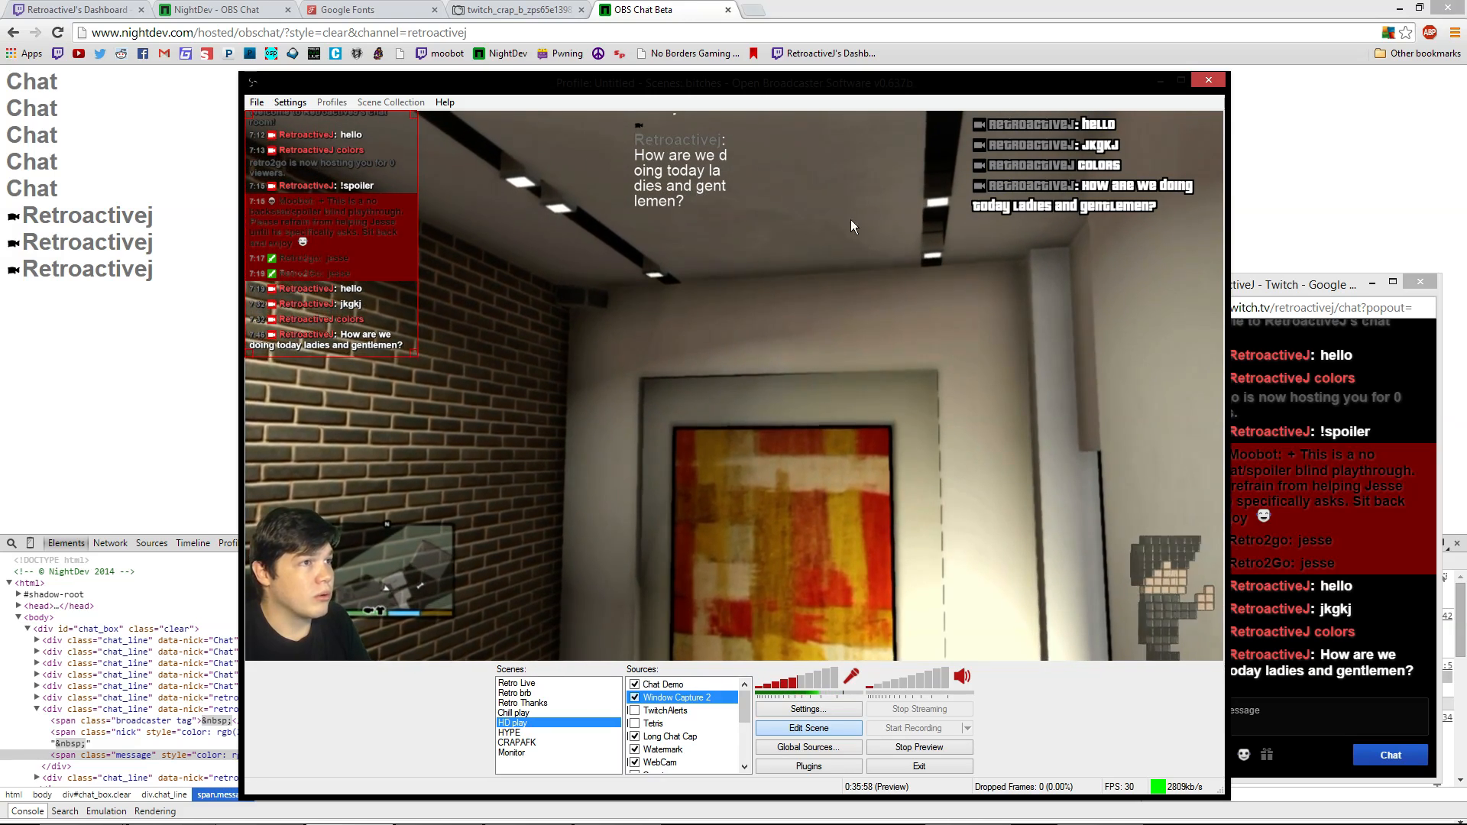
left_click(647, 138)
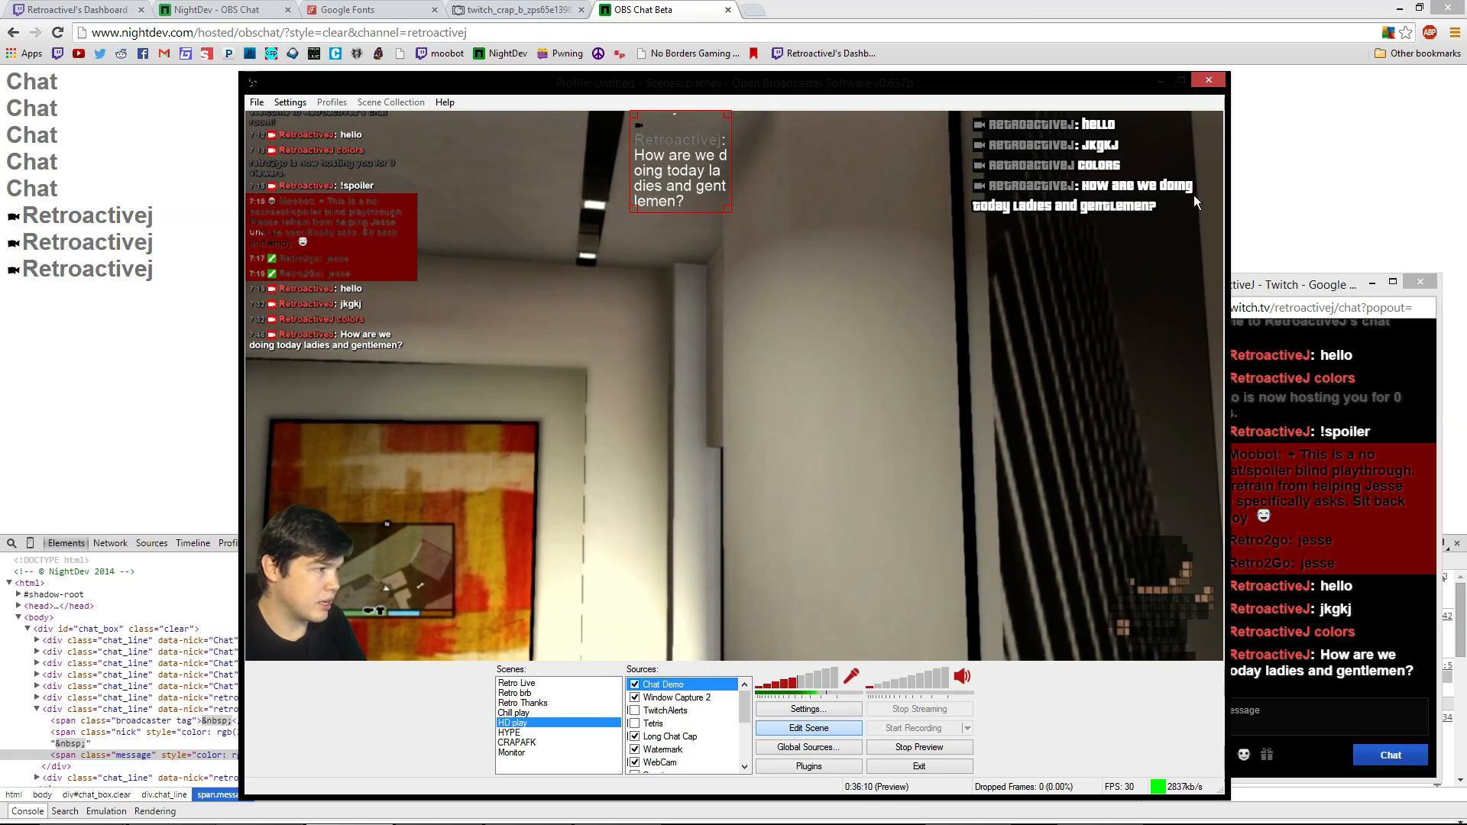
Inspect the span.broadcaster.tag badge element's styles on the DevTools chat page
left_click(254, 687)
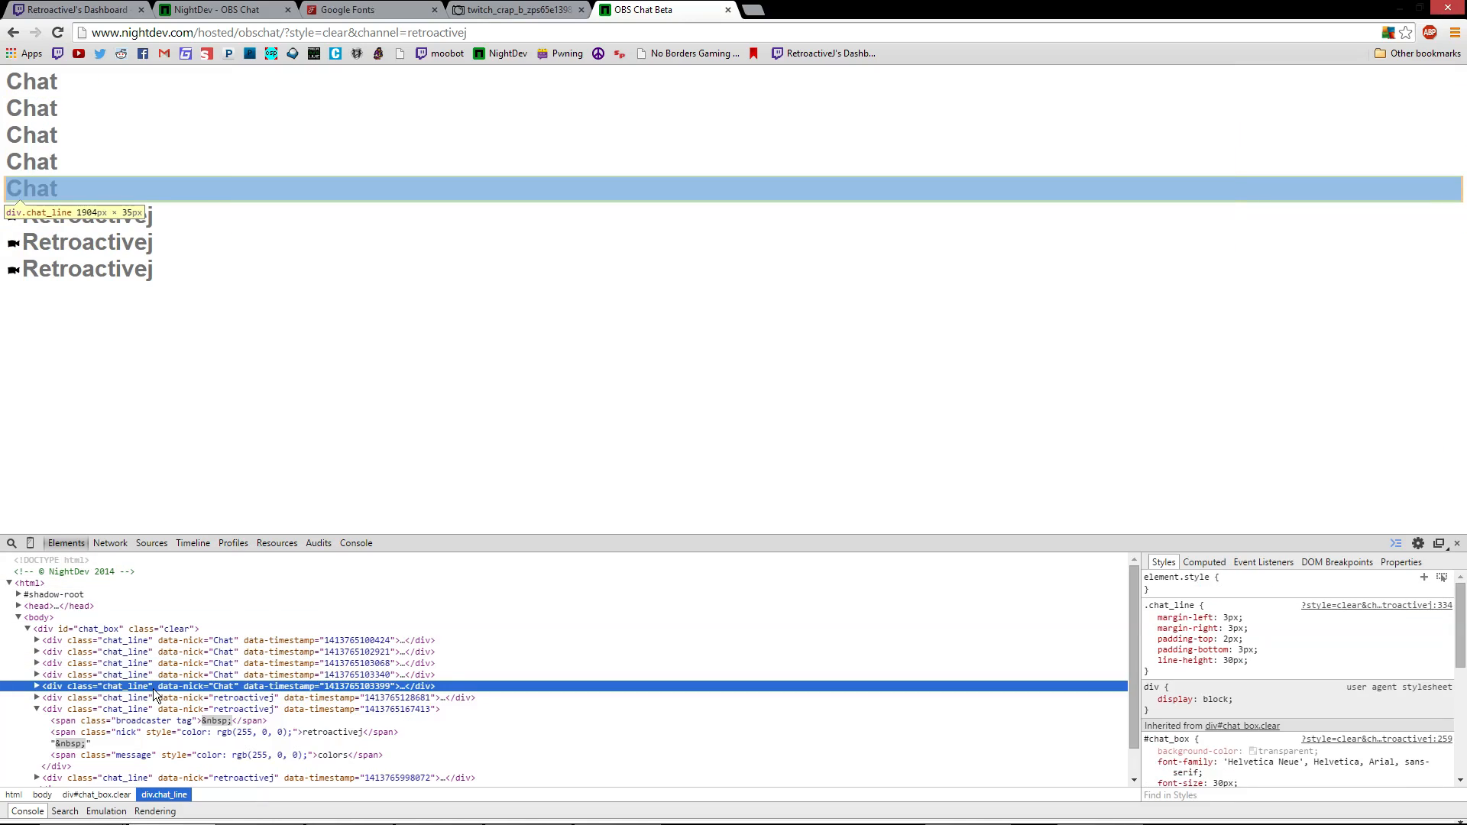
scroll(1310, 635, "down", 5)
scroll(1310, 635, "up", 5)
scroll(1299, 634, "down", 5)
scroll(1258, 656, "up", 5)
left_click(159, 722)
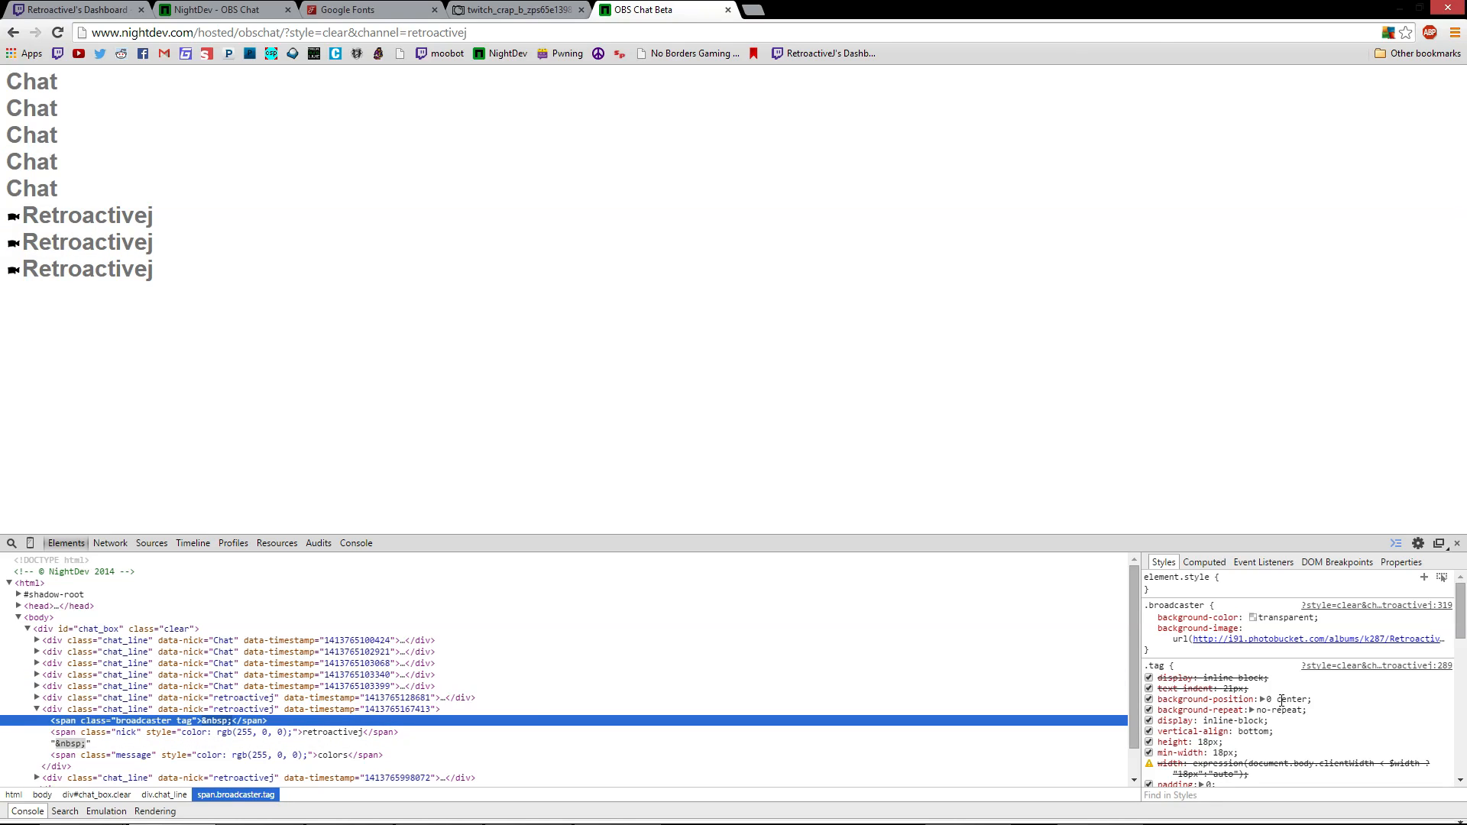
scroll(1276, 701, "down", 2)
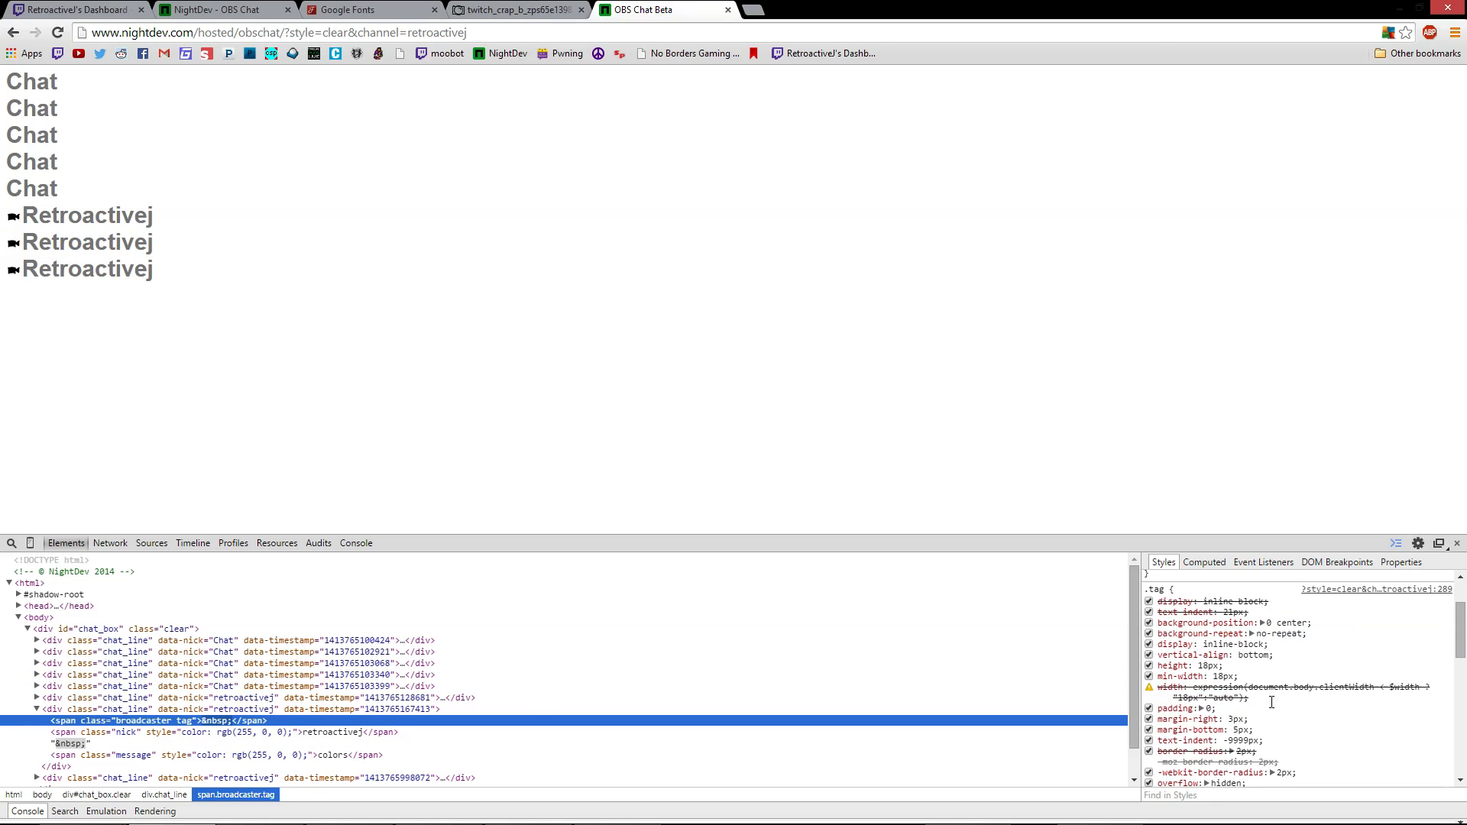
Set the .tag badge min-width to 20px and height to 20px
left_click(1204, 665)
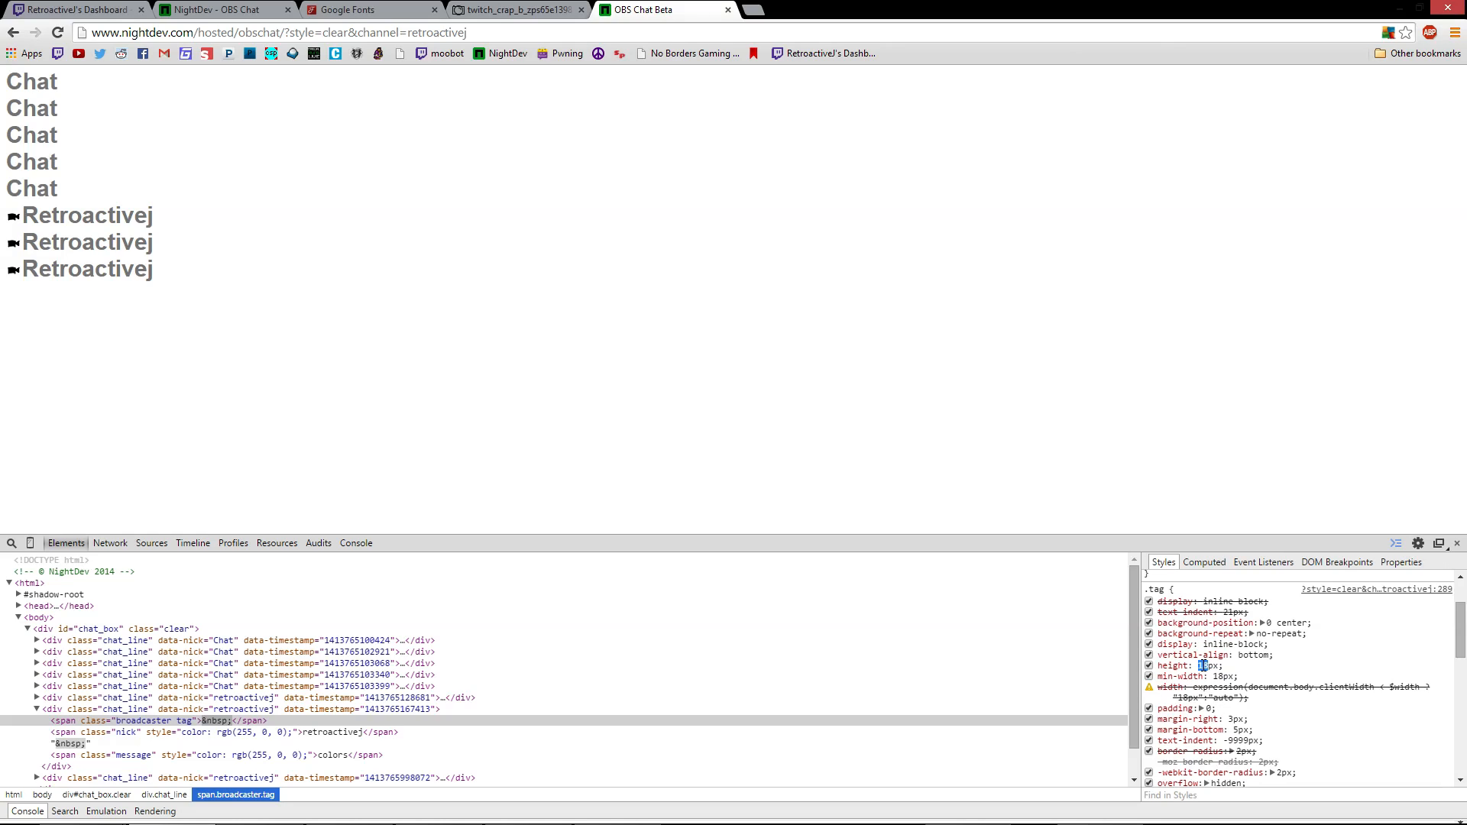
triple_click(1206, 666)
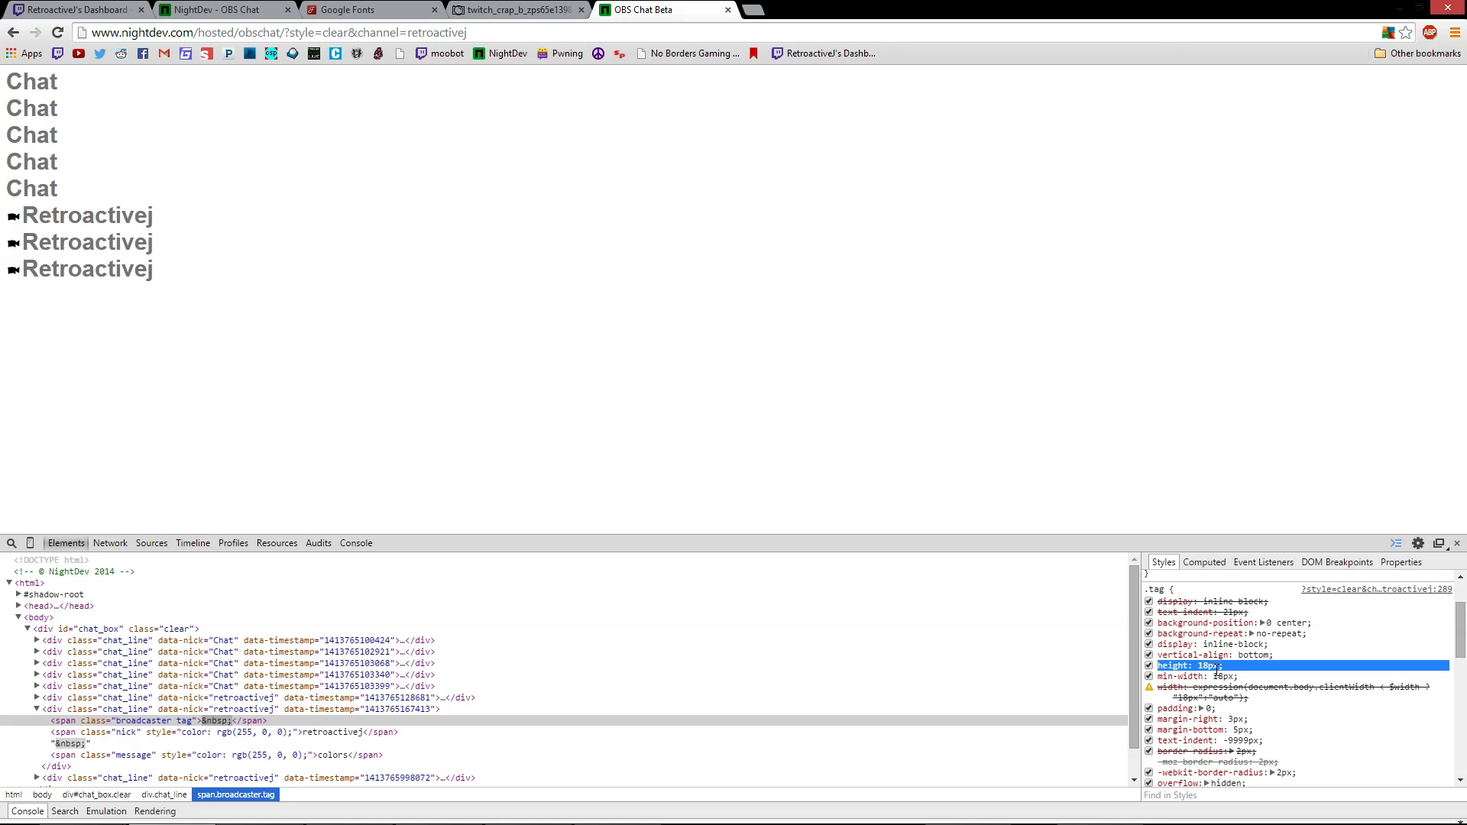
left_click(1236, 698)
left_click(1220, 678)
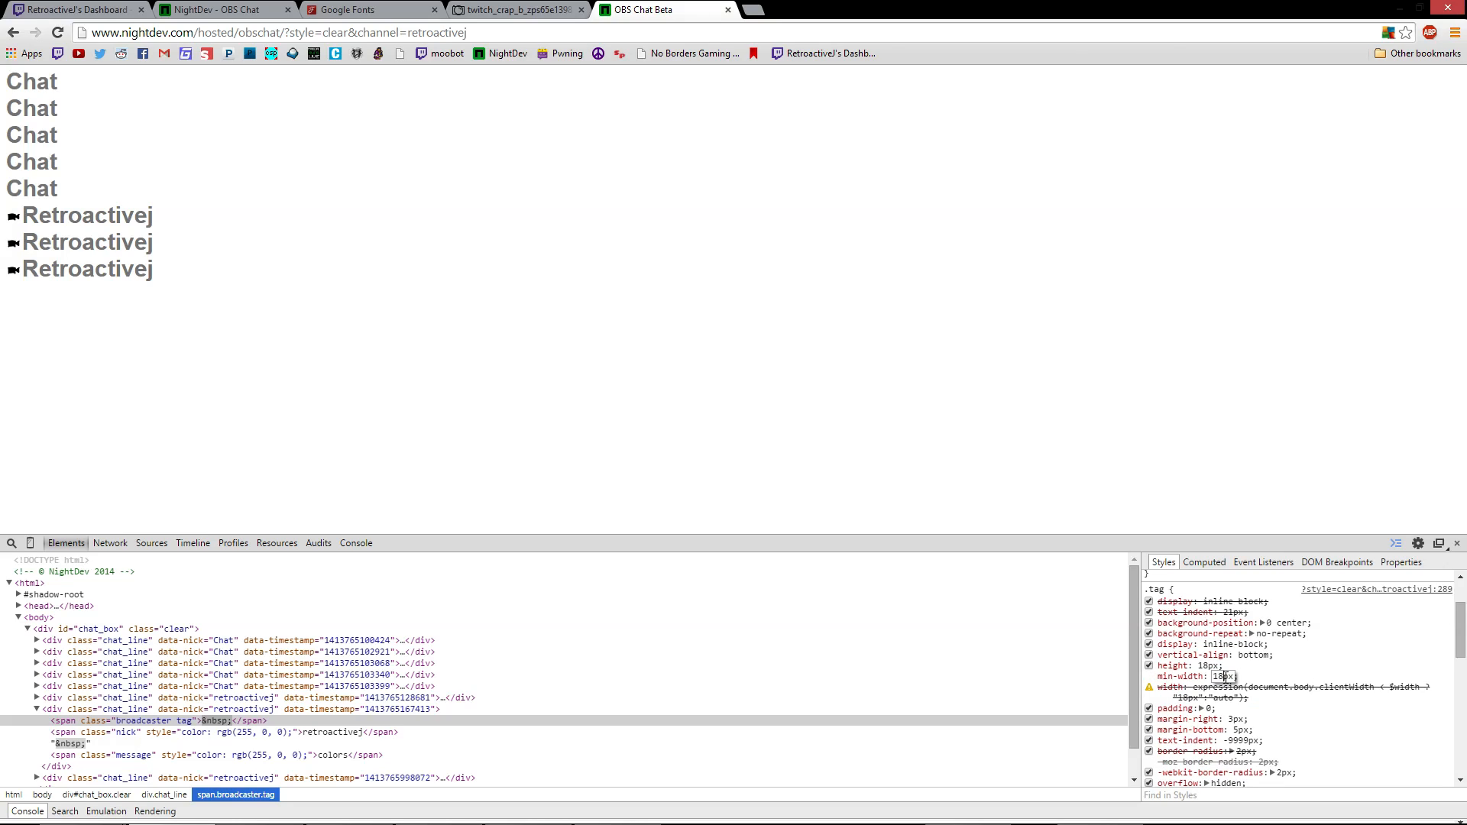
type("2")
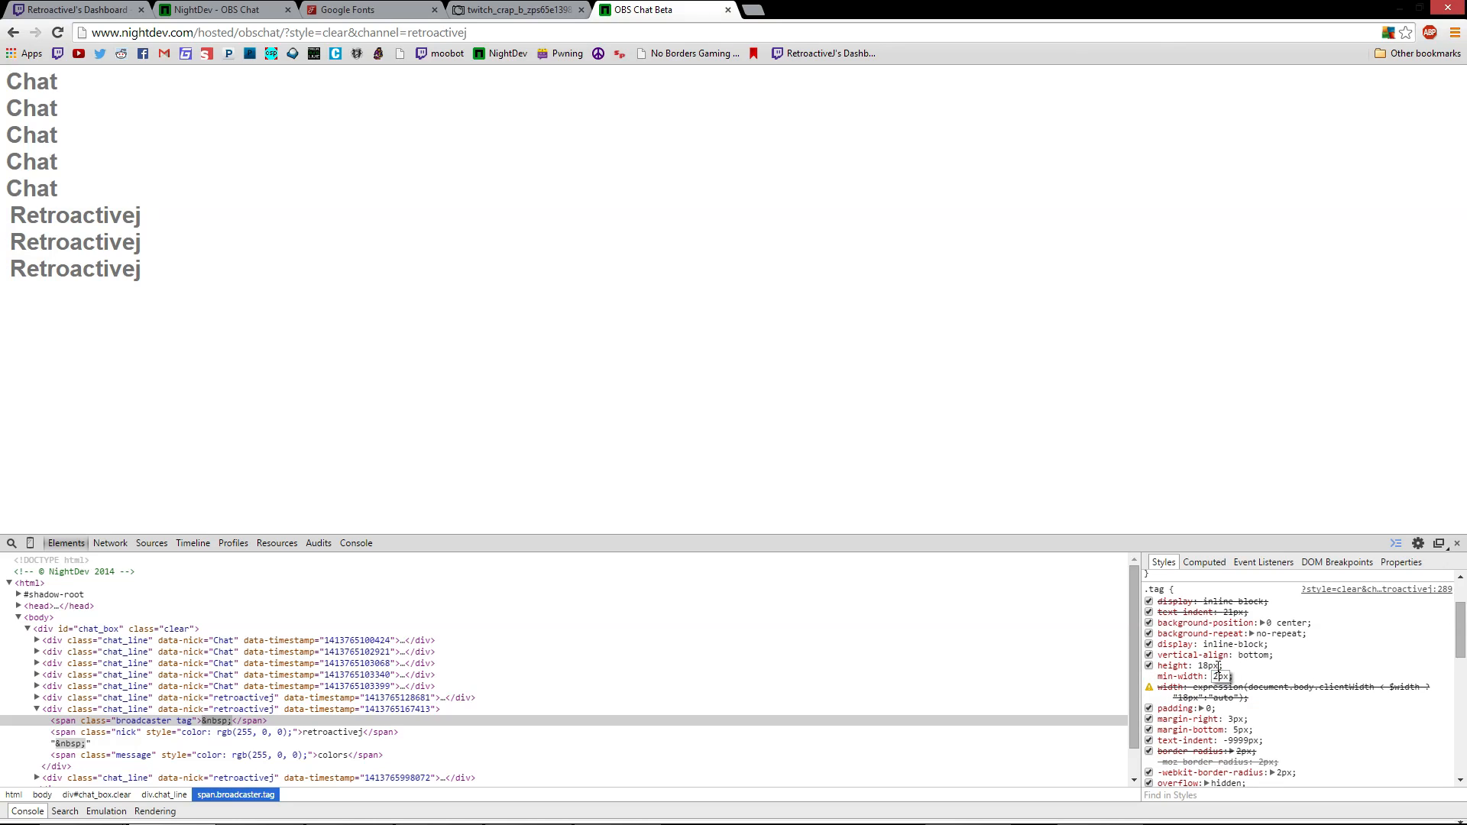
type("0")
key("Tab")
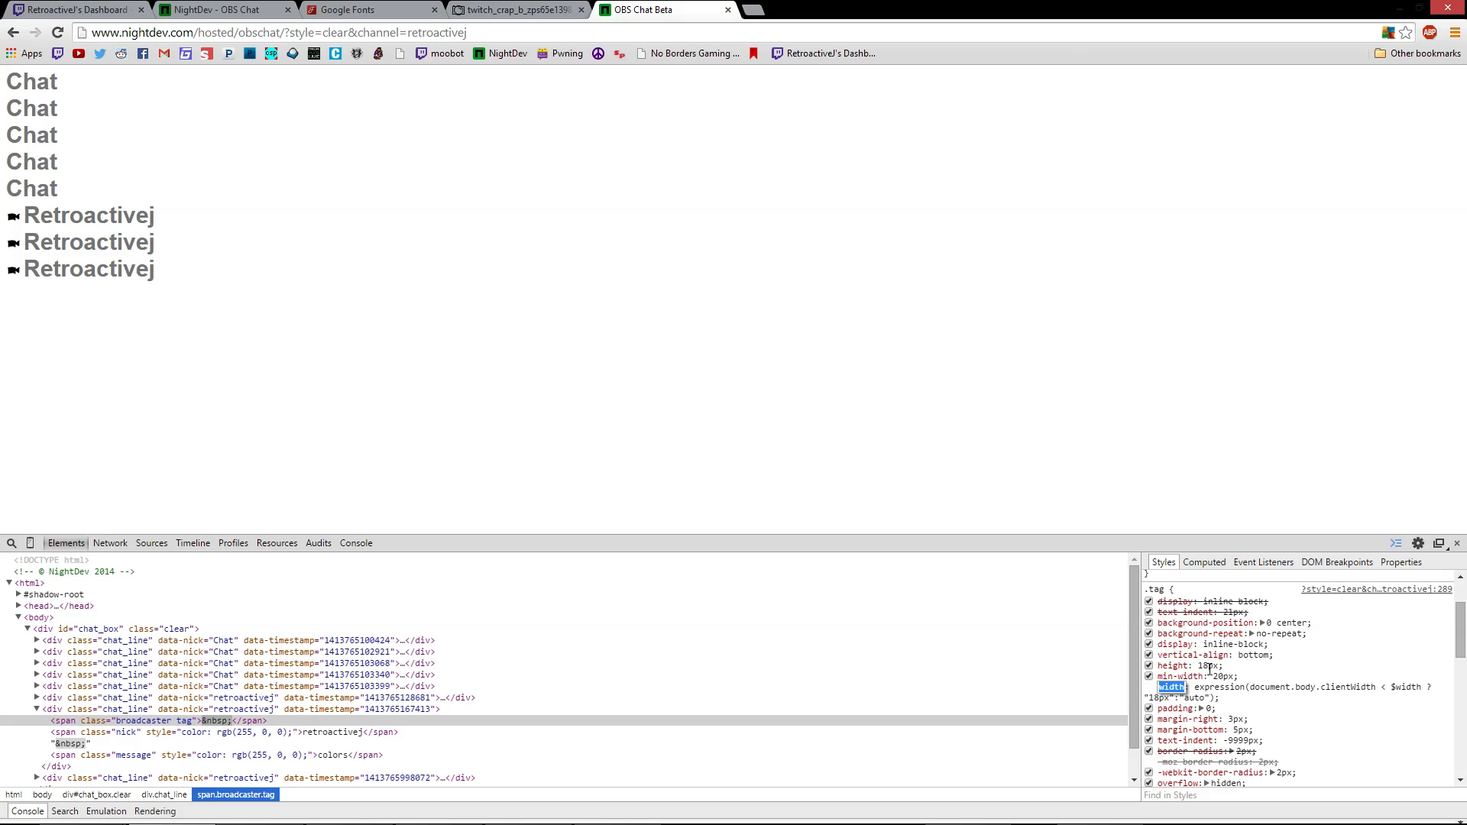
left_click(1205, 667)
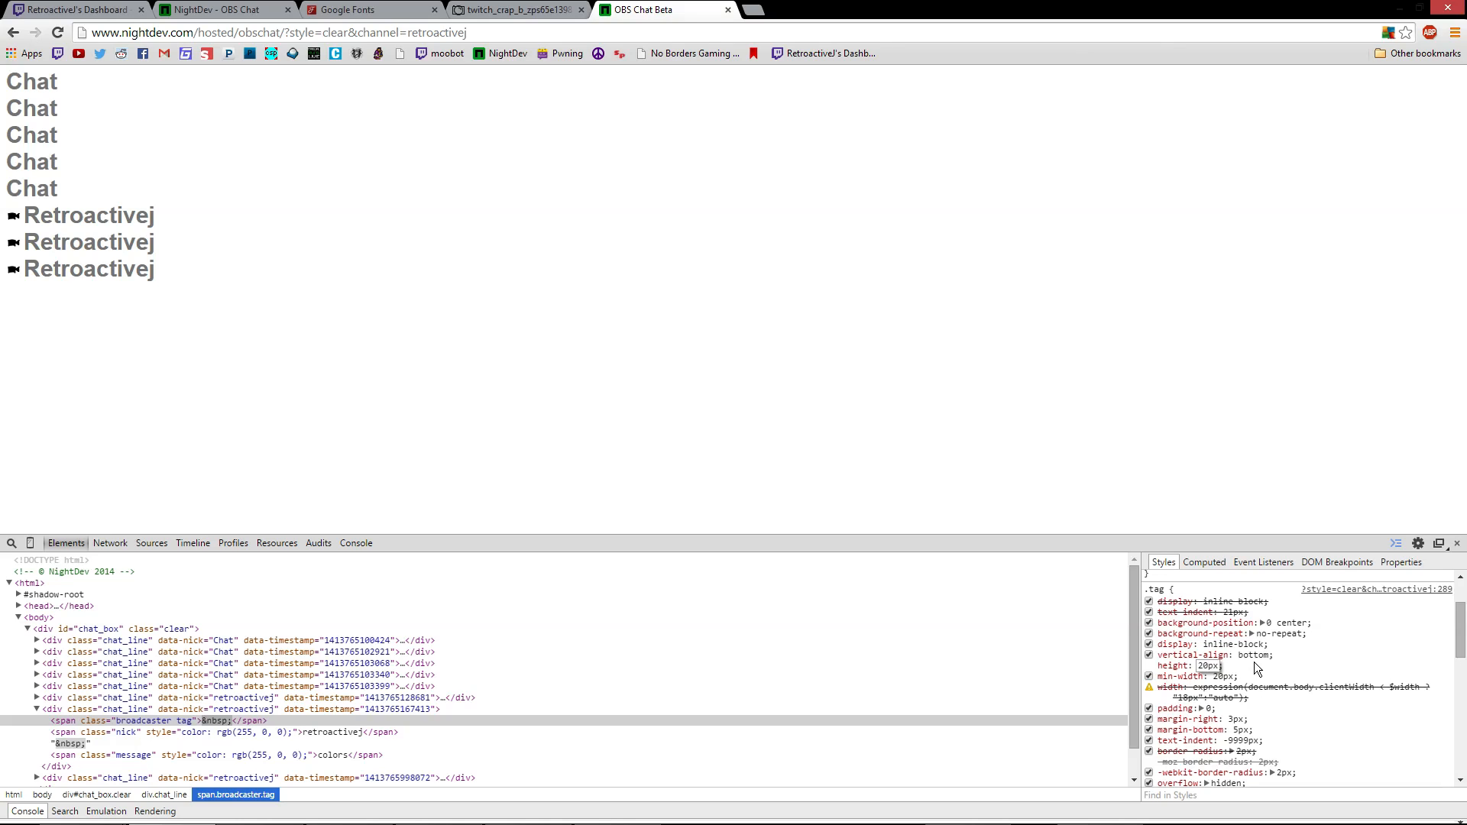
type("20px")
key("Tab")
left_click(1232, 676)
scroll(1331, 750, "down", 3)
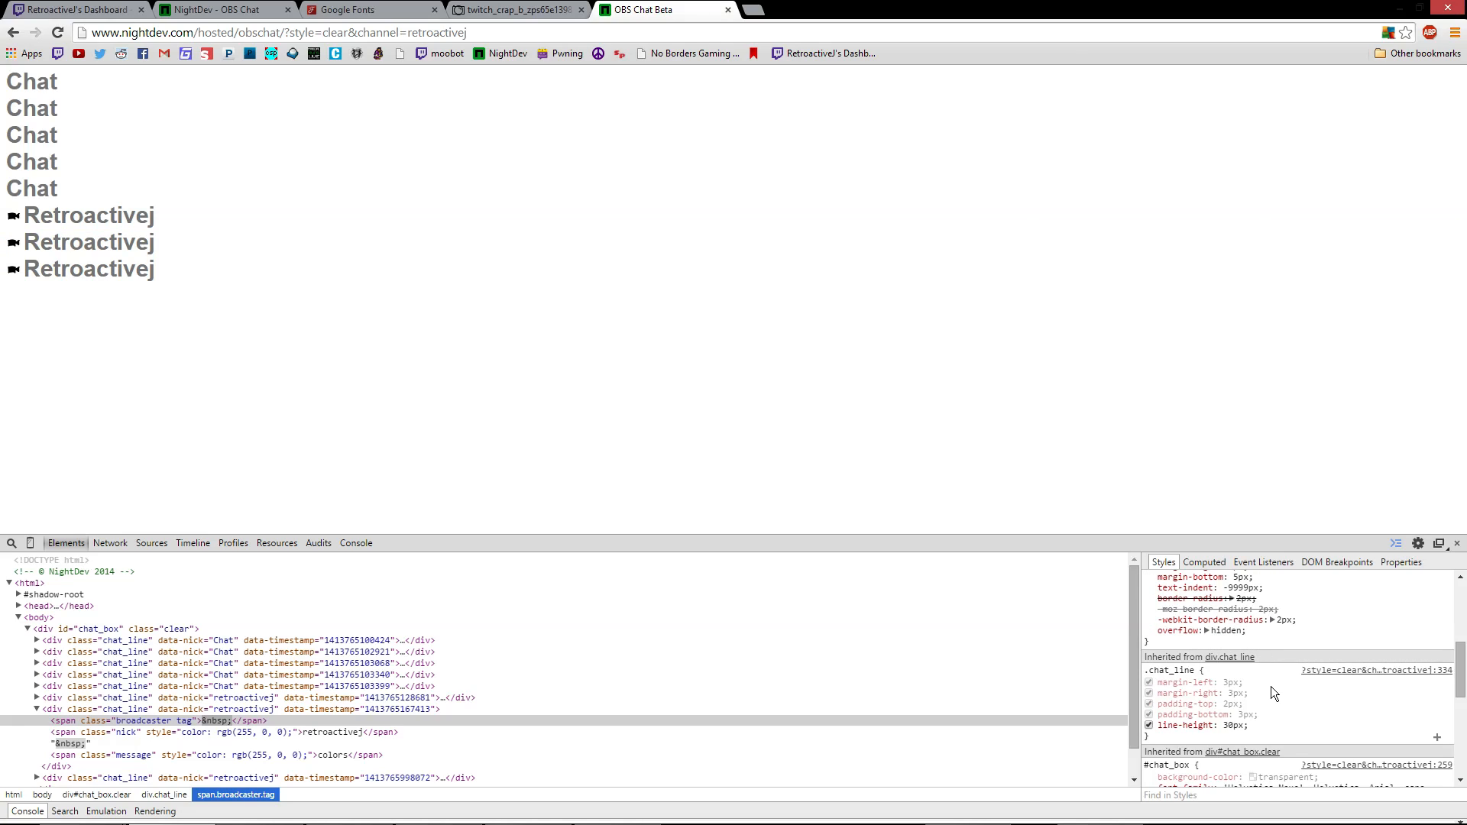
Set .chat_line padding-top and padding-bottom to 0px and select the whole rule for copying
left_click(1247, 714)
type("0")
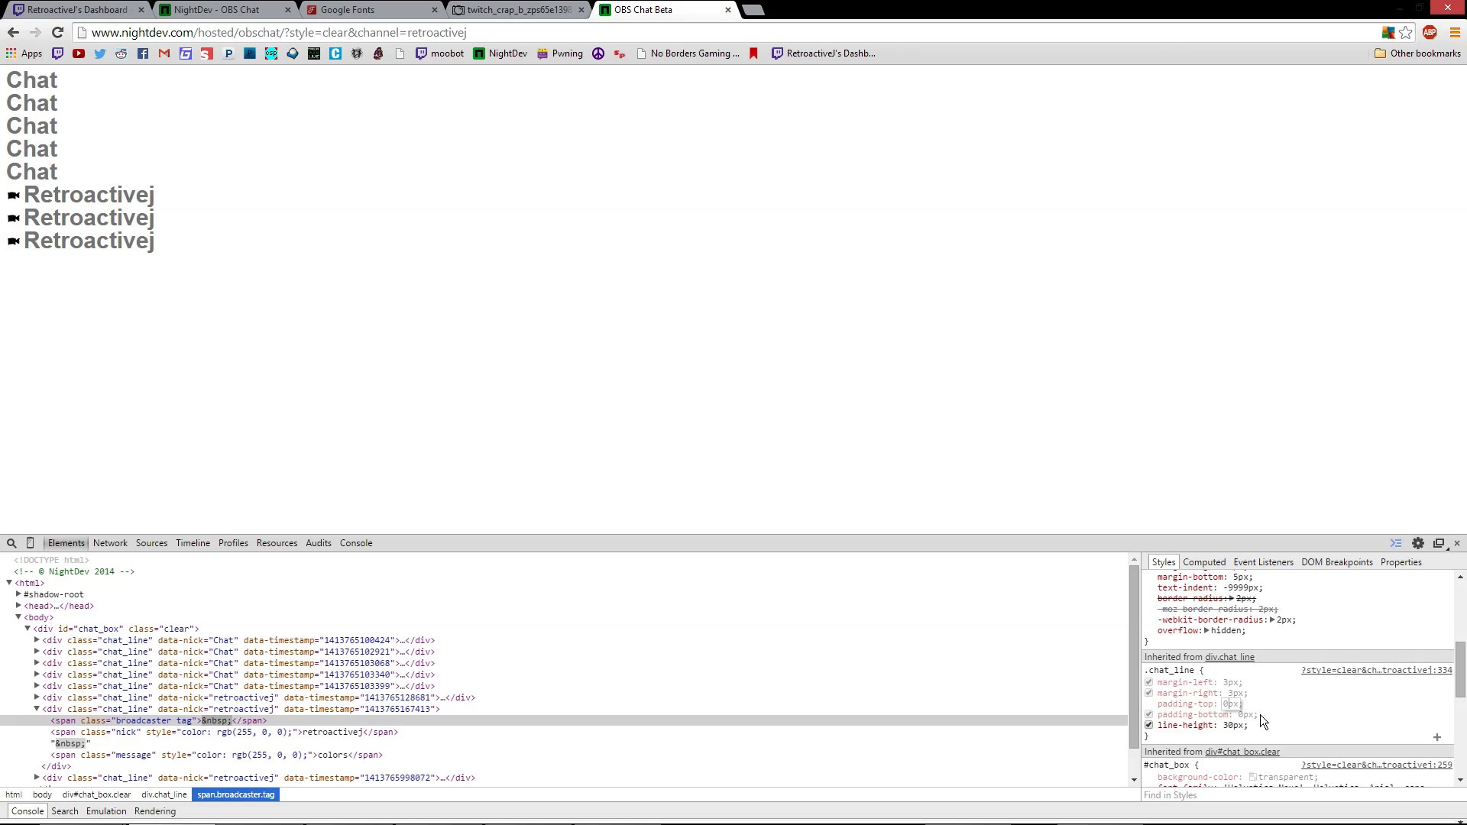
left_click(1250, 724)
left_click(1158, 737)
left_click(1160, 746)
left_click_drag(1153, 736, 1146, 672)
key("ctrl+c")
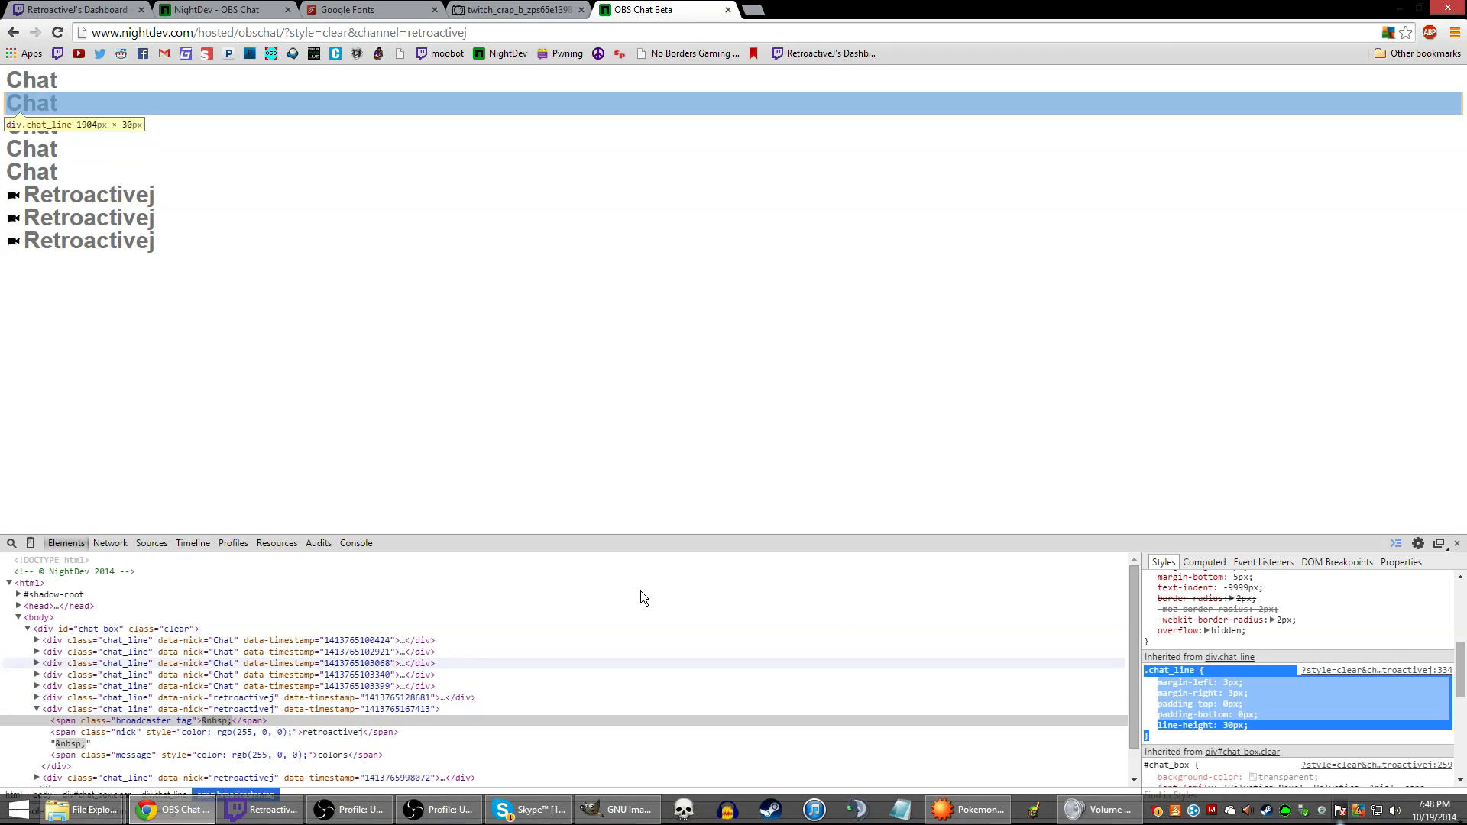
Set the chat browser source's Width to 500 in its Properties
left_click(427, 817)
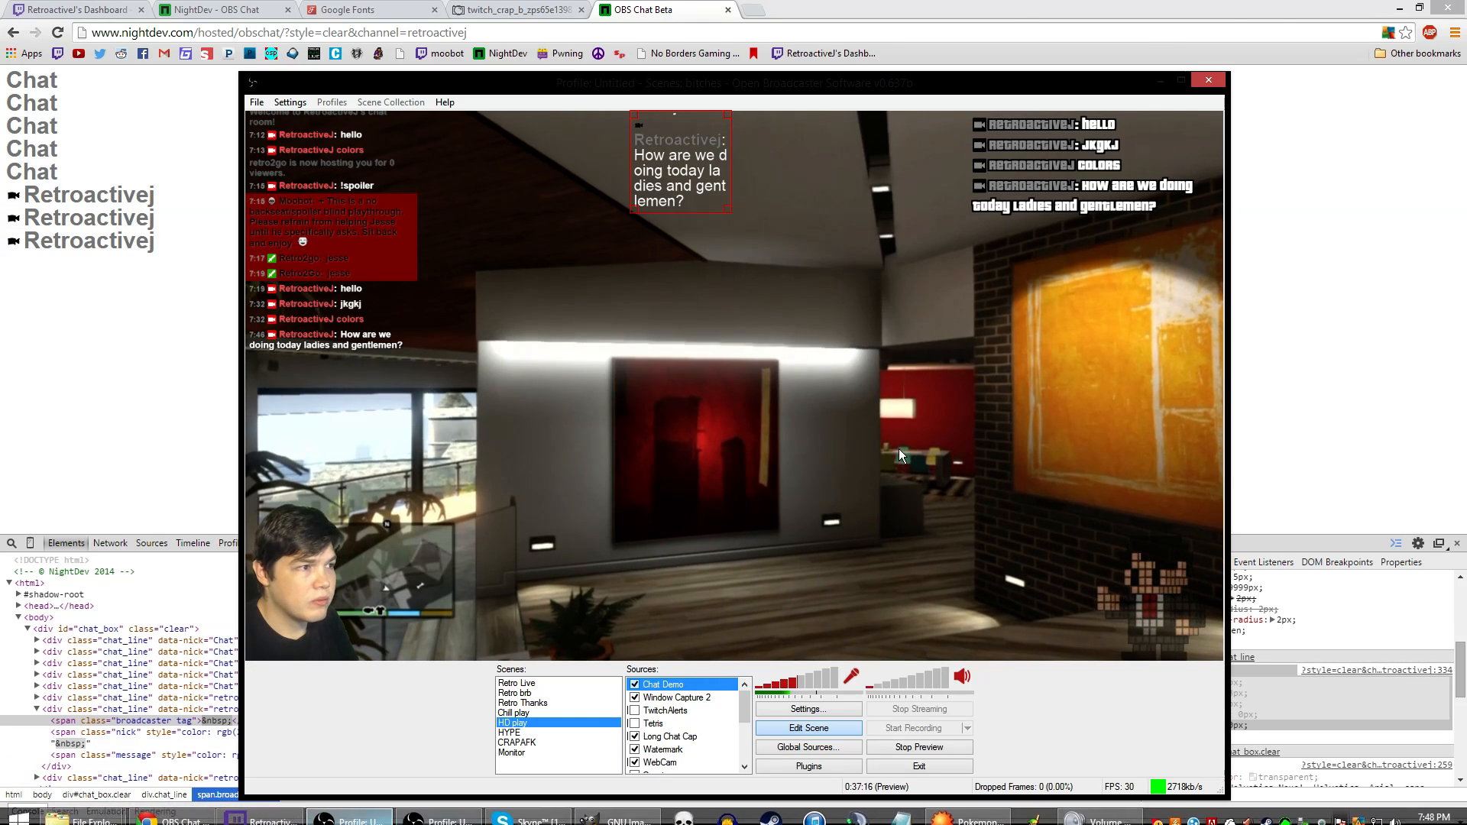
right_click(703, 182)
left_click(745, 341)
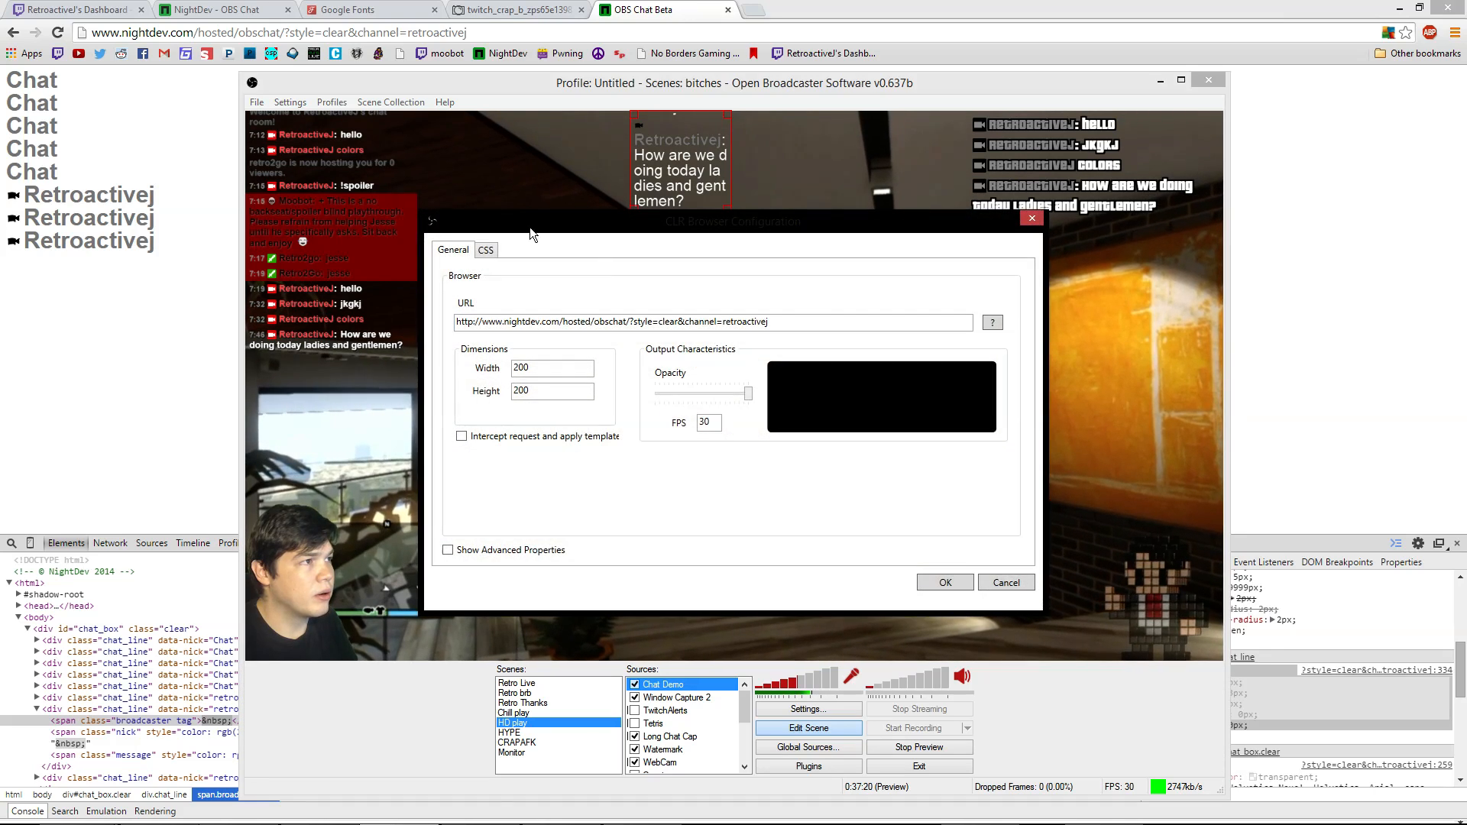
double_click(527, 367)
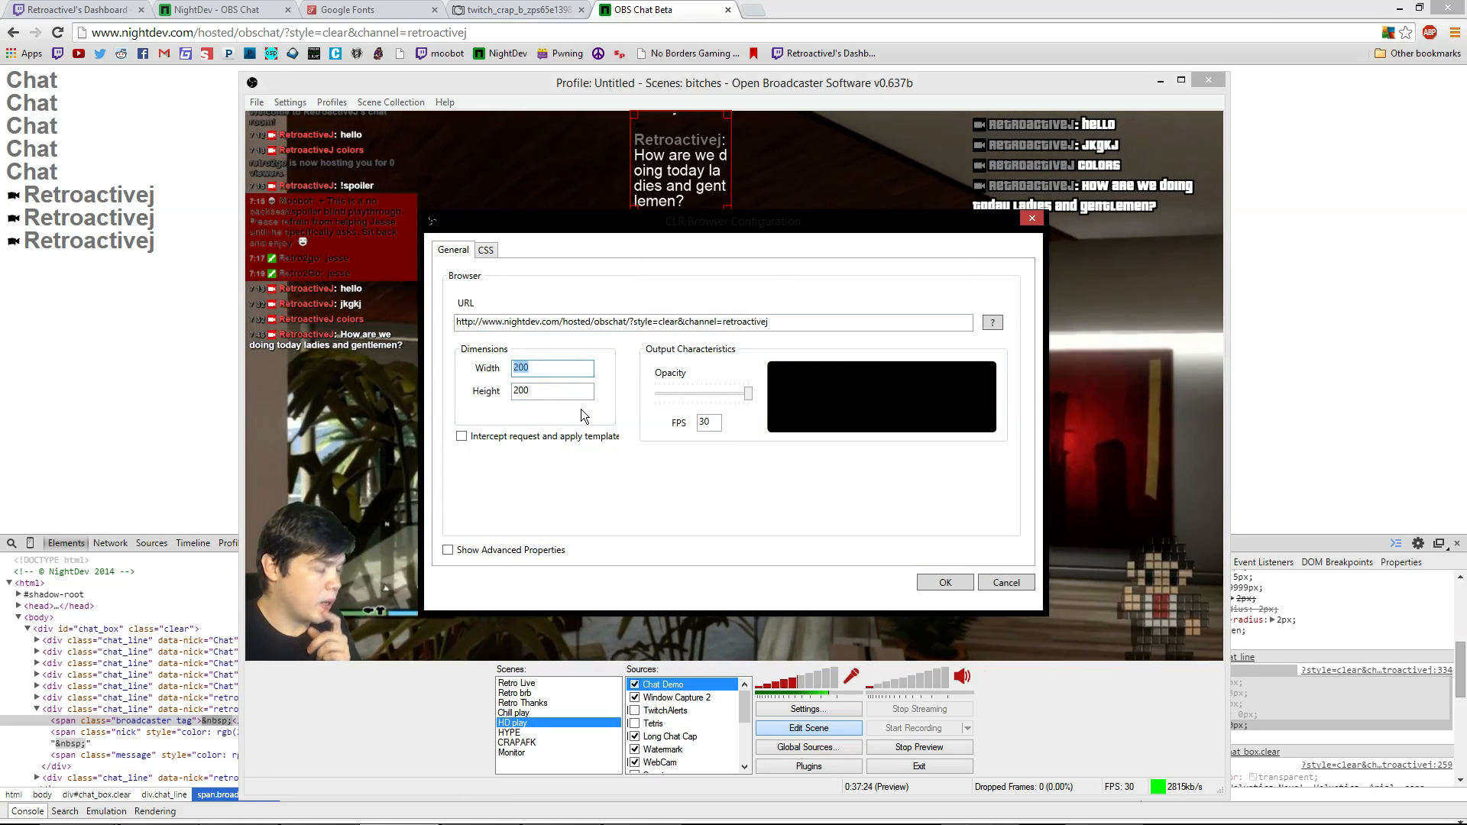
type("500")
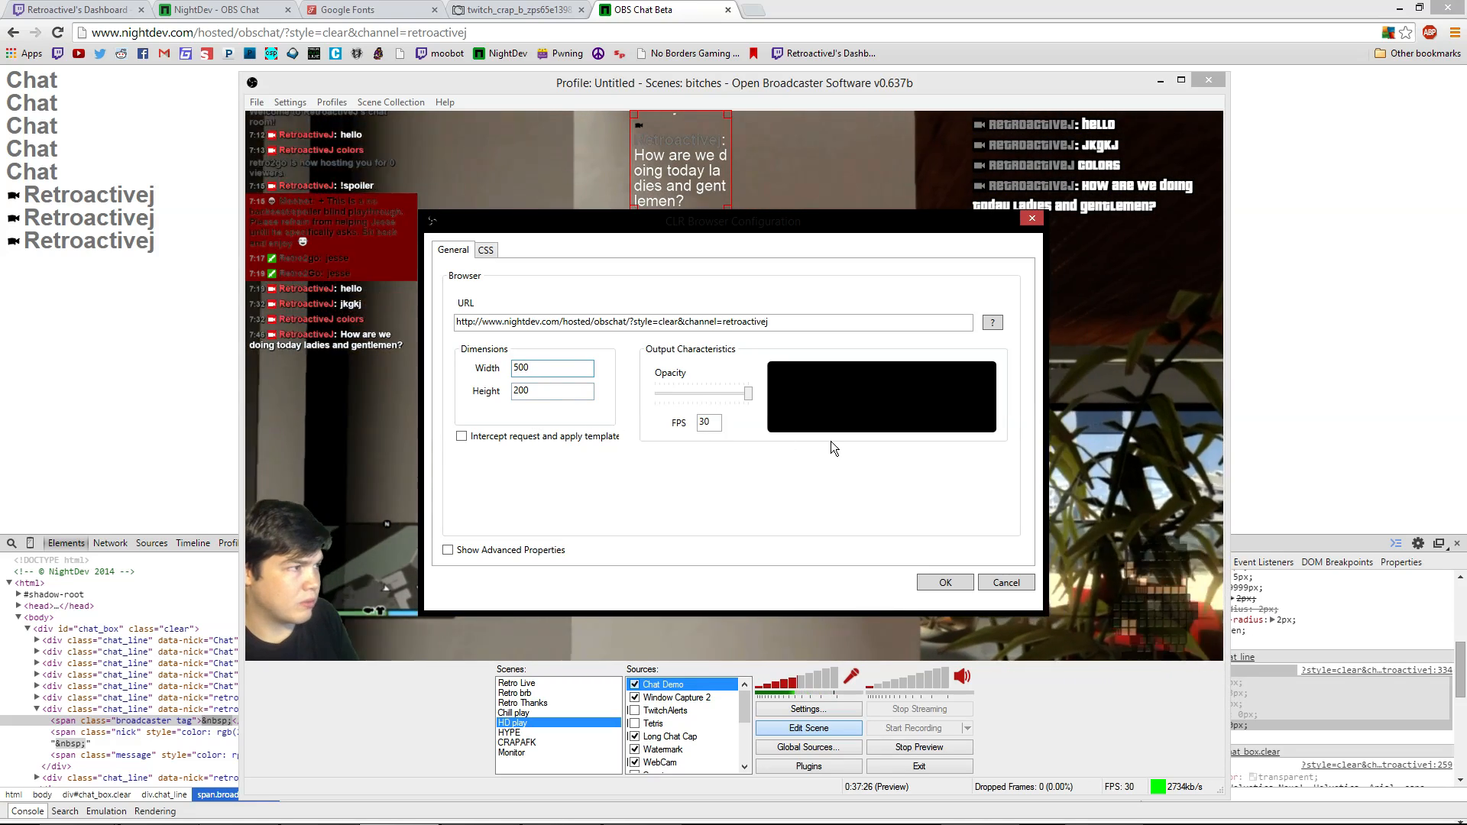
Replace the old .chat_line rule in the custom CSS with the zero-padding version
left_click(486, 249)
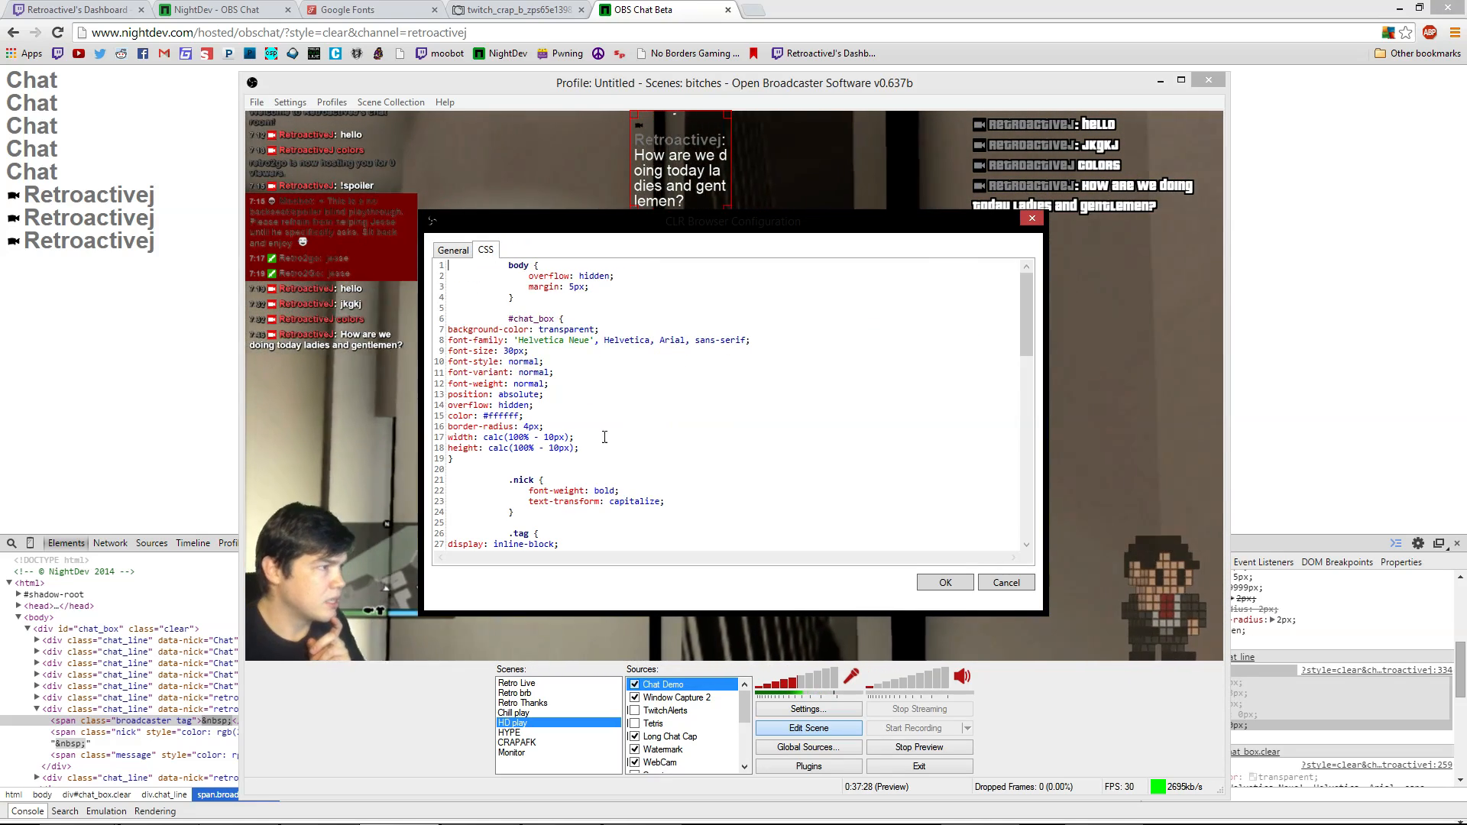
scroll(572, 396, "down", 1)
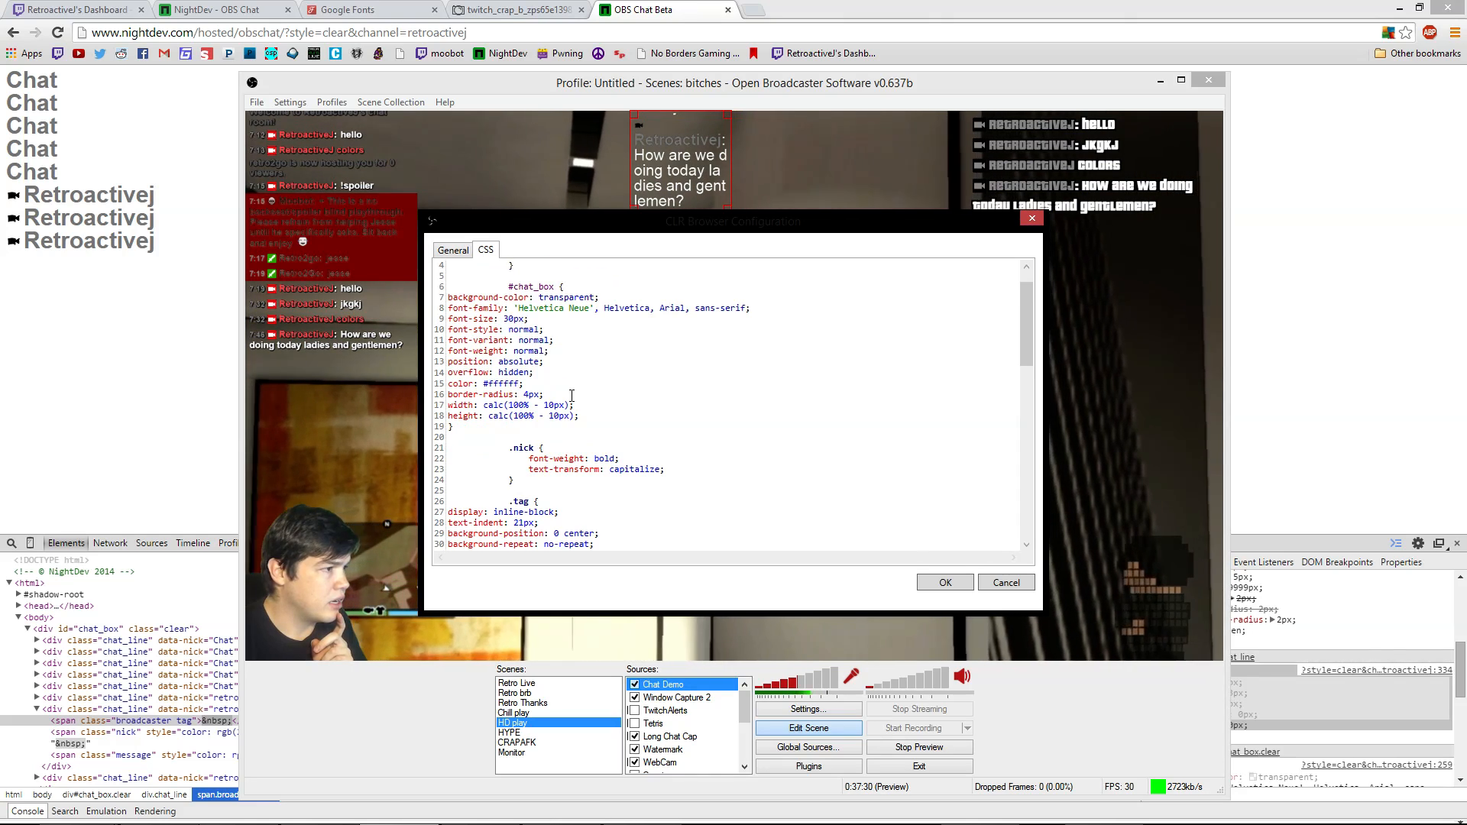
scroll(719, 438, "down", 17)
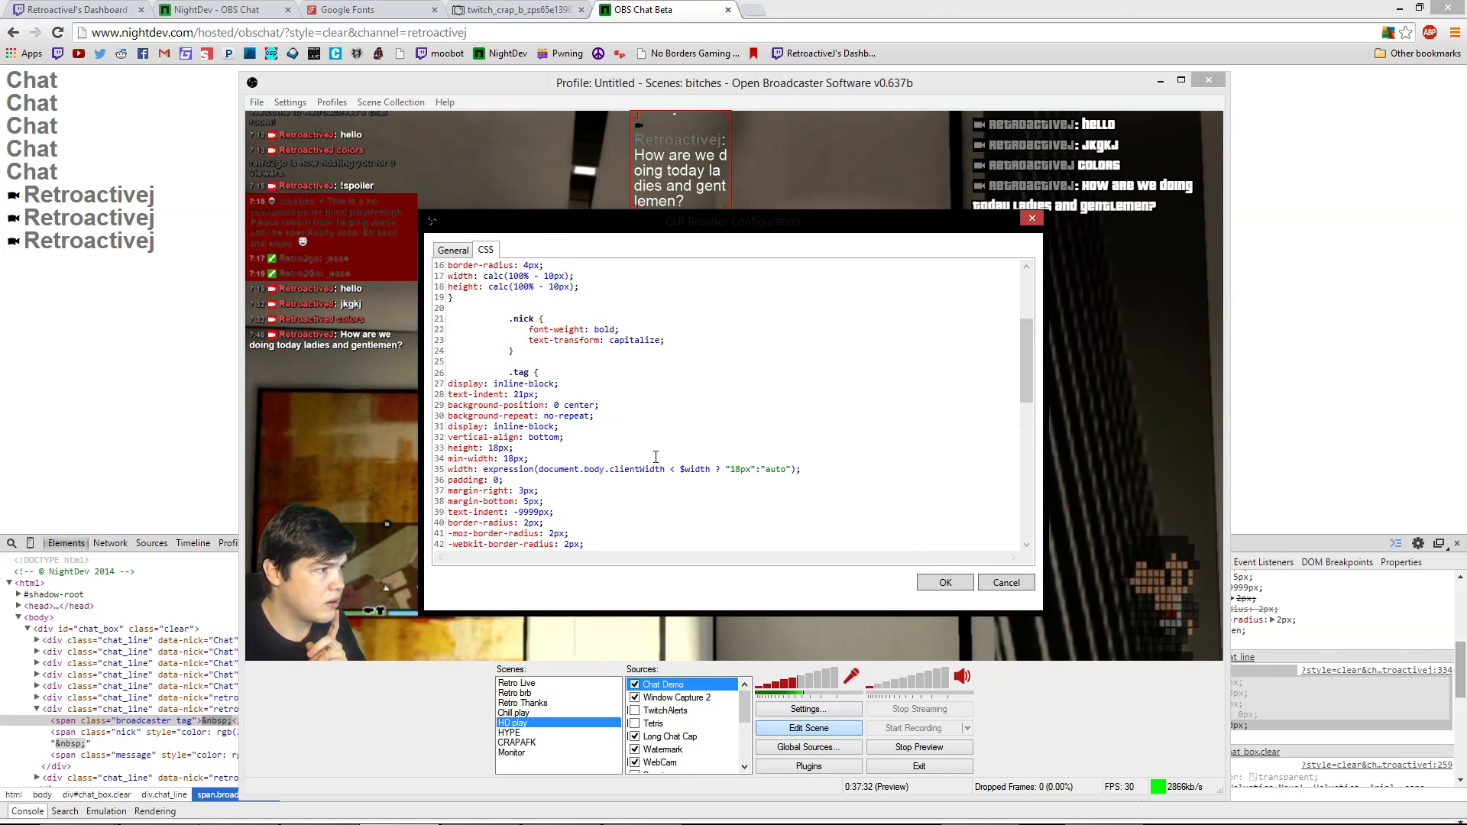
scroll(665, 440, "down", 2)
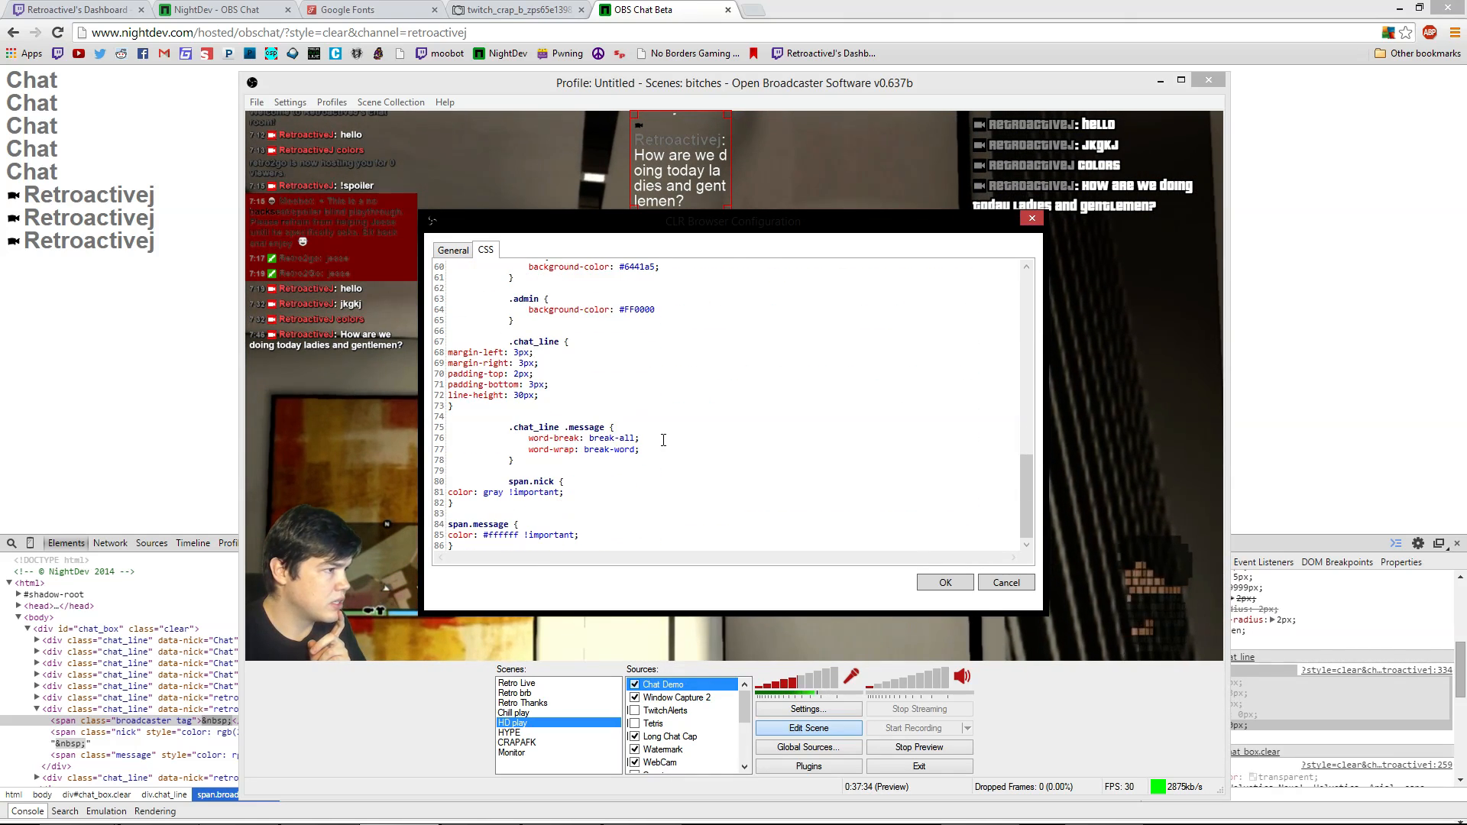
scroll(634, 458, "up", 1)
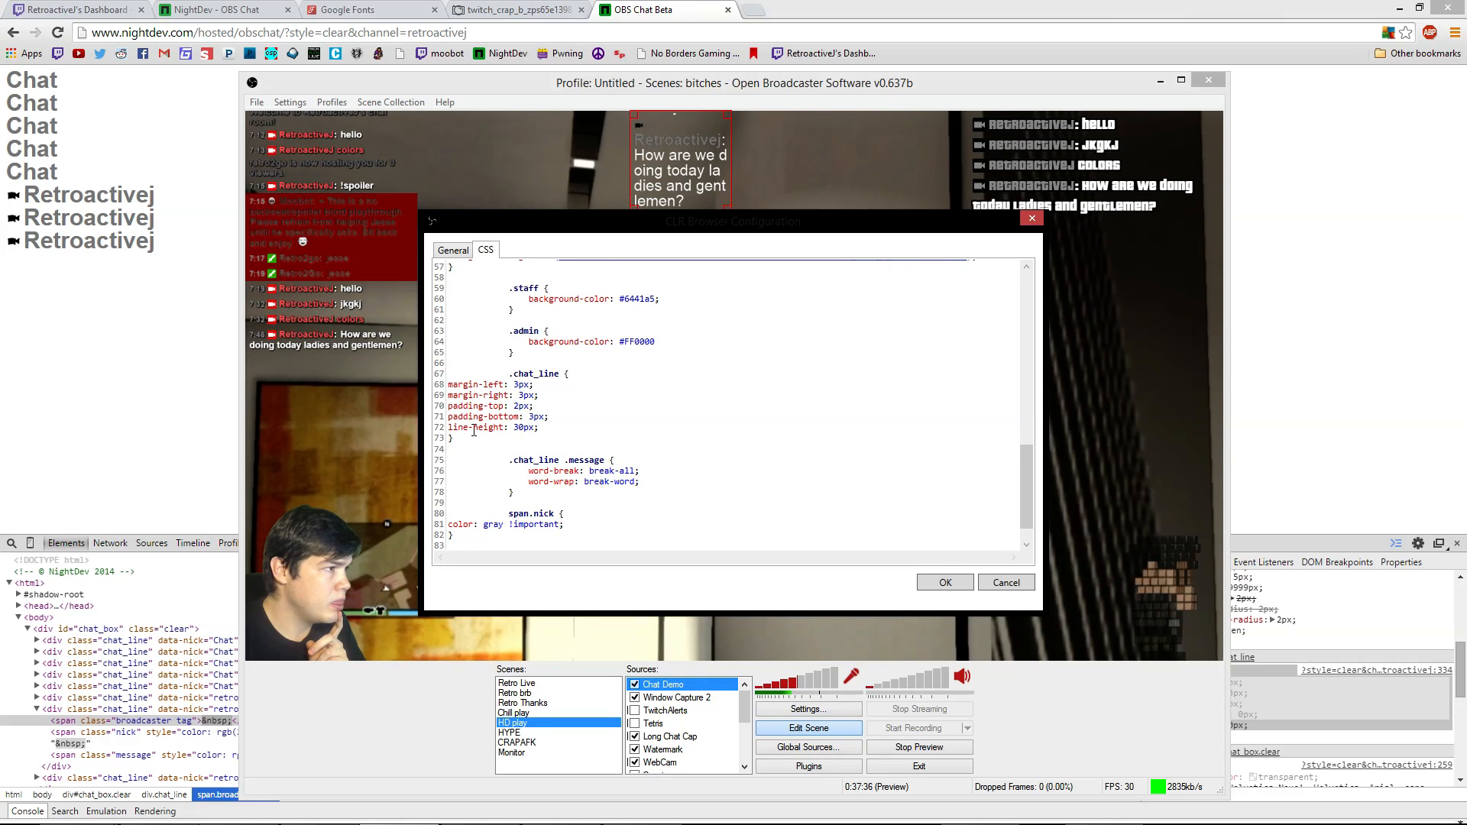
left_click_drag(452, 441, 509, 374)
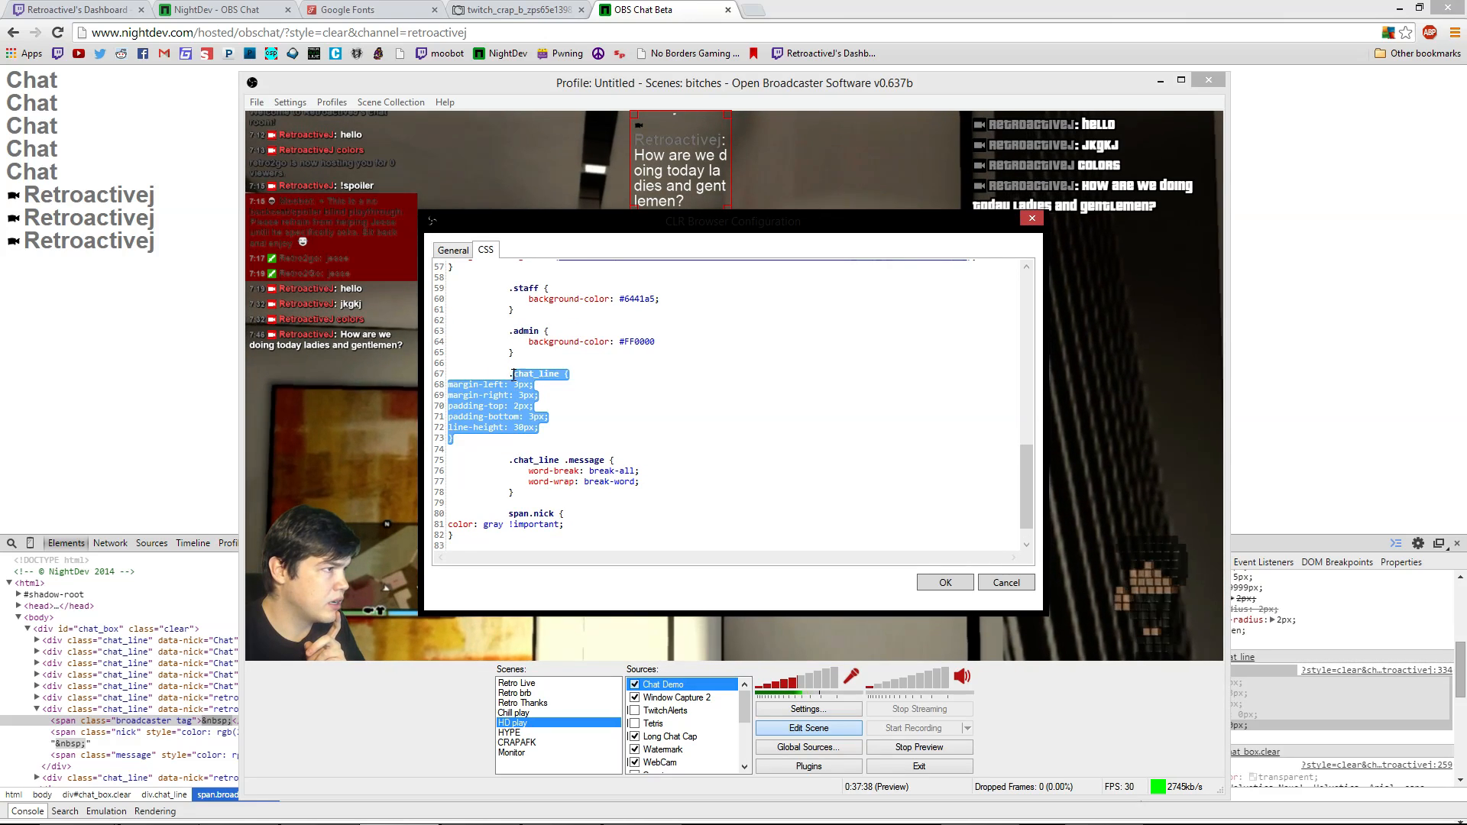
key("ctrl+v")
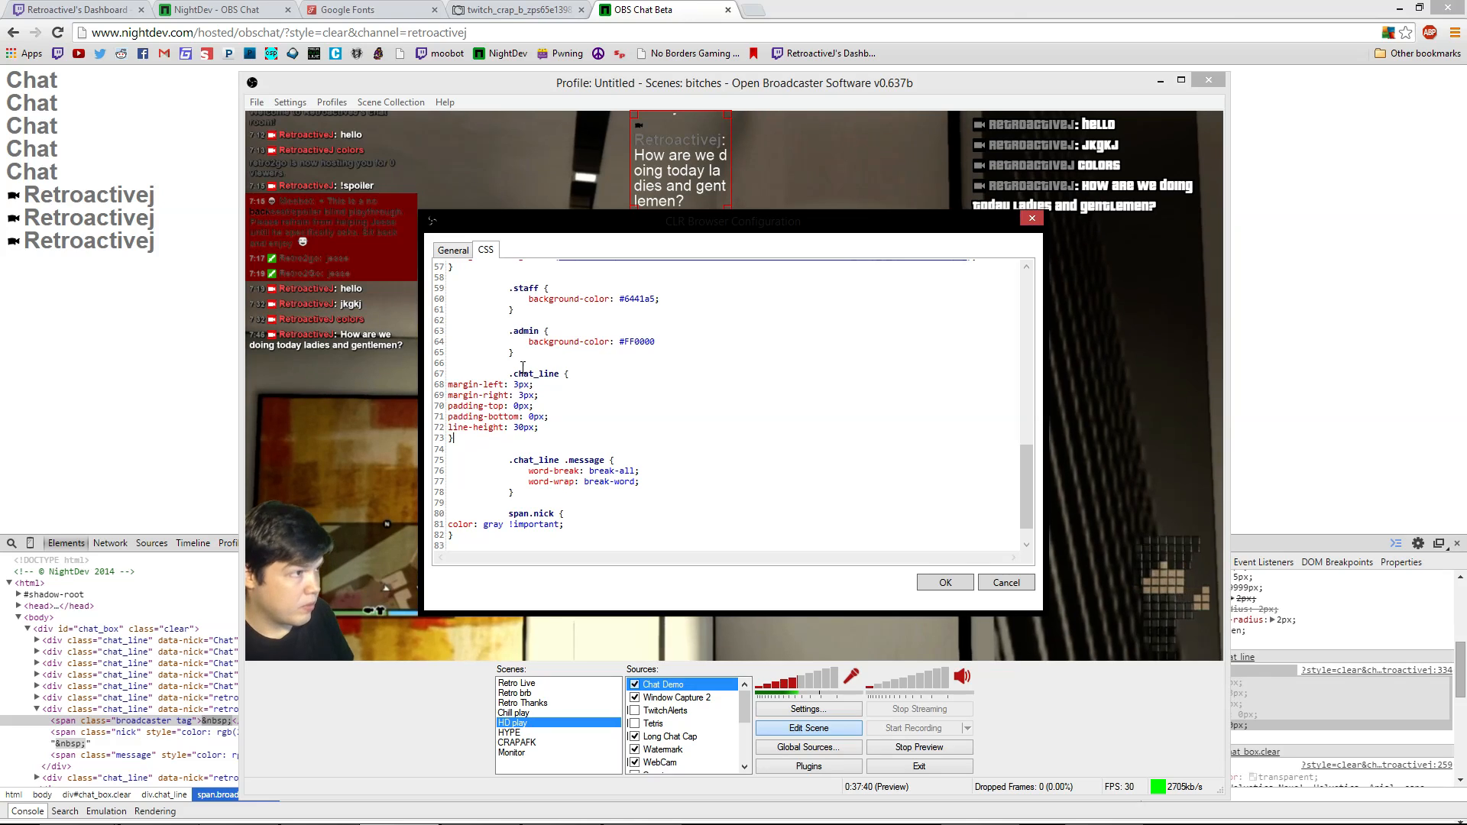
Change the chat source's Height from 200 to 160
left_click(453, 251)
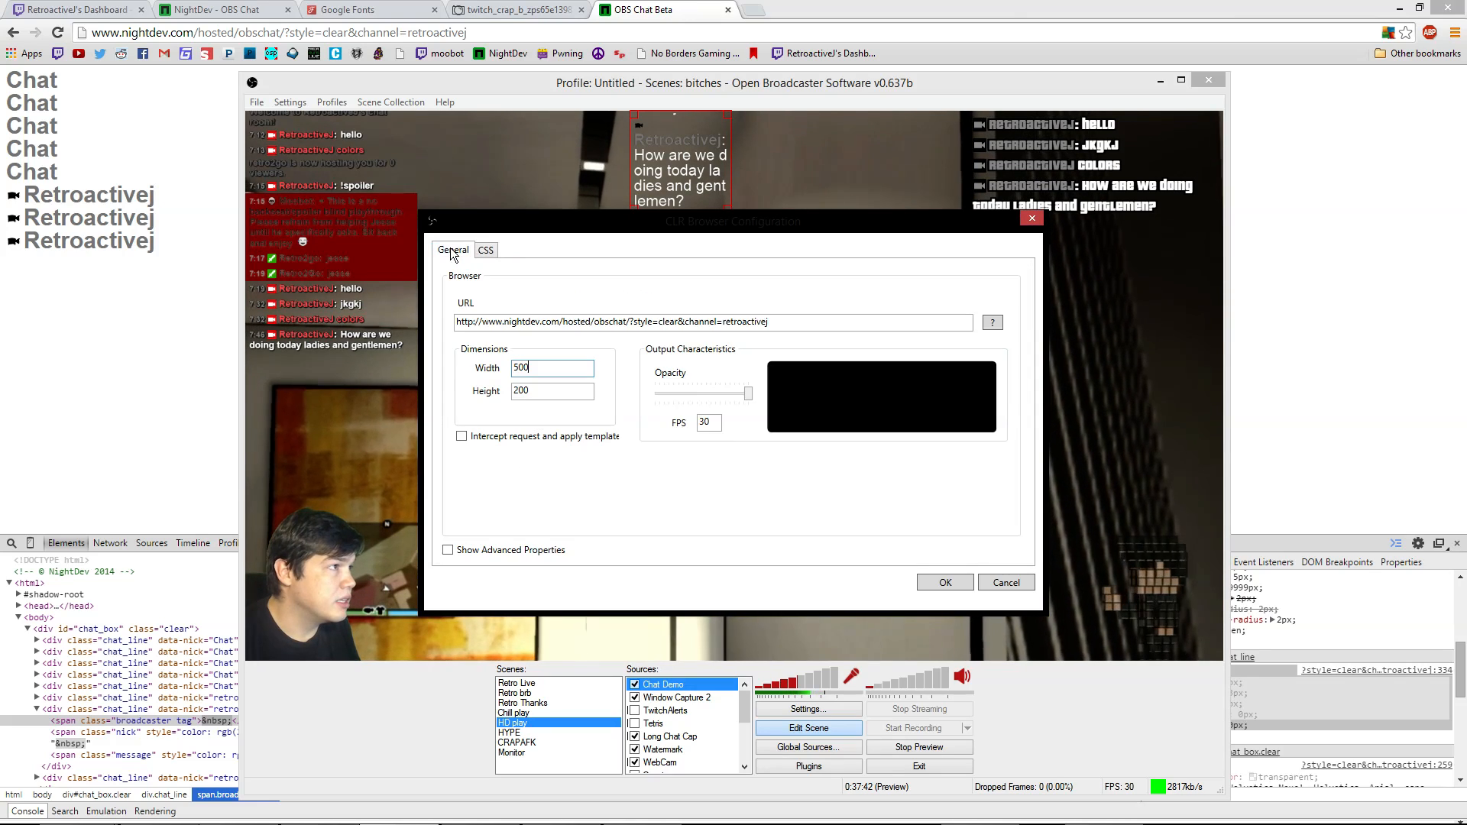
double_click(534, 393)
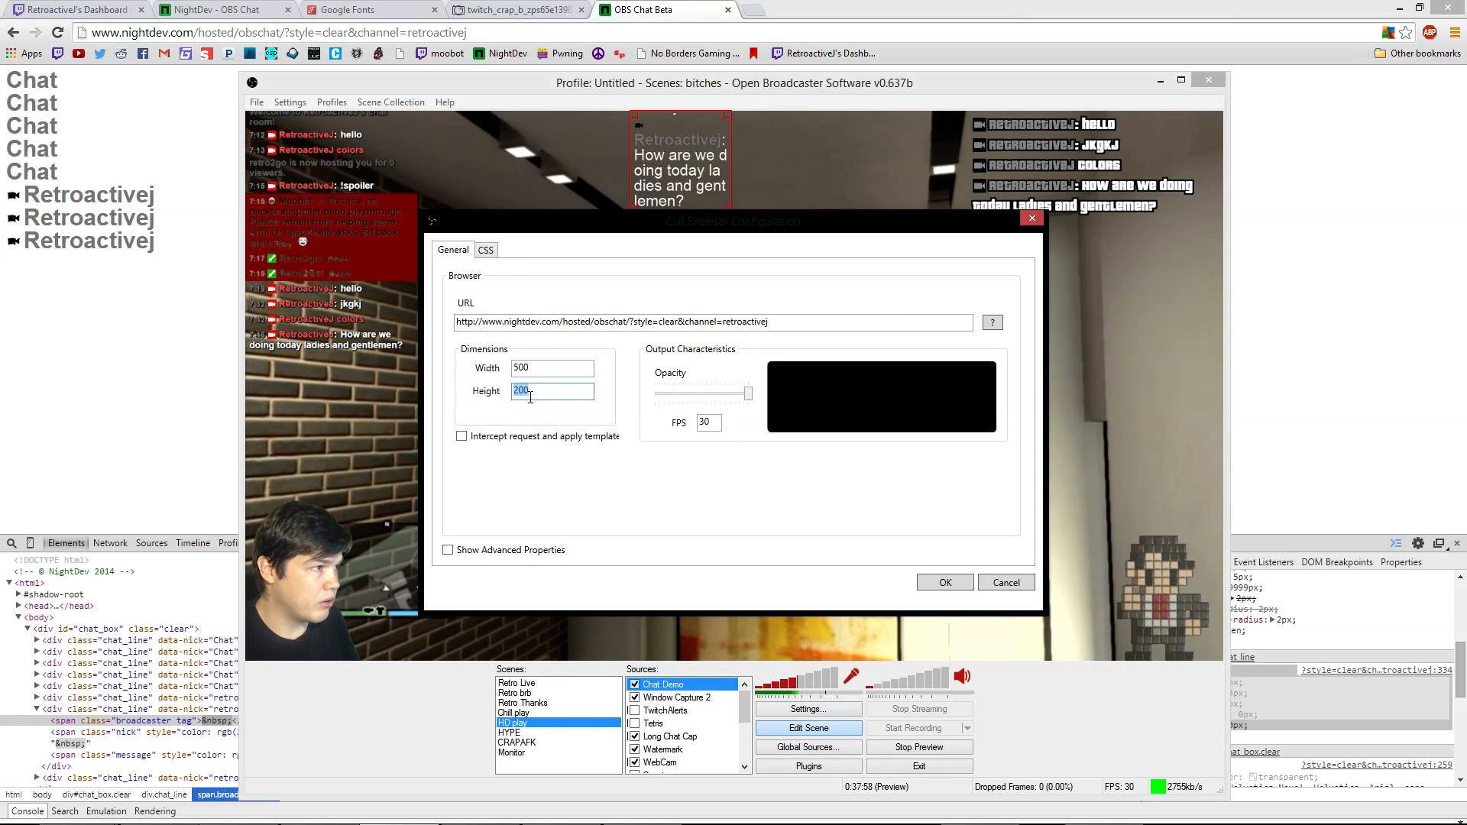
type("150")
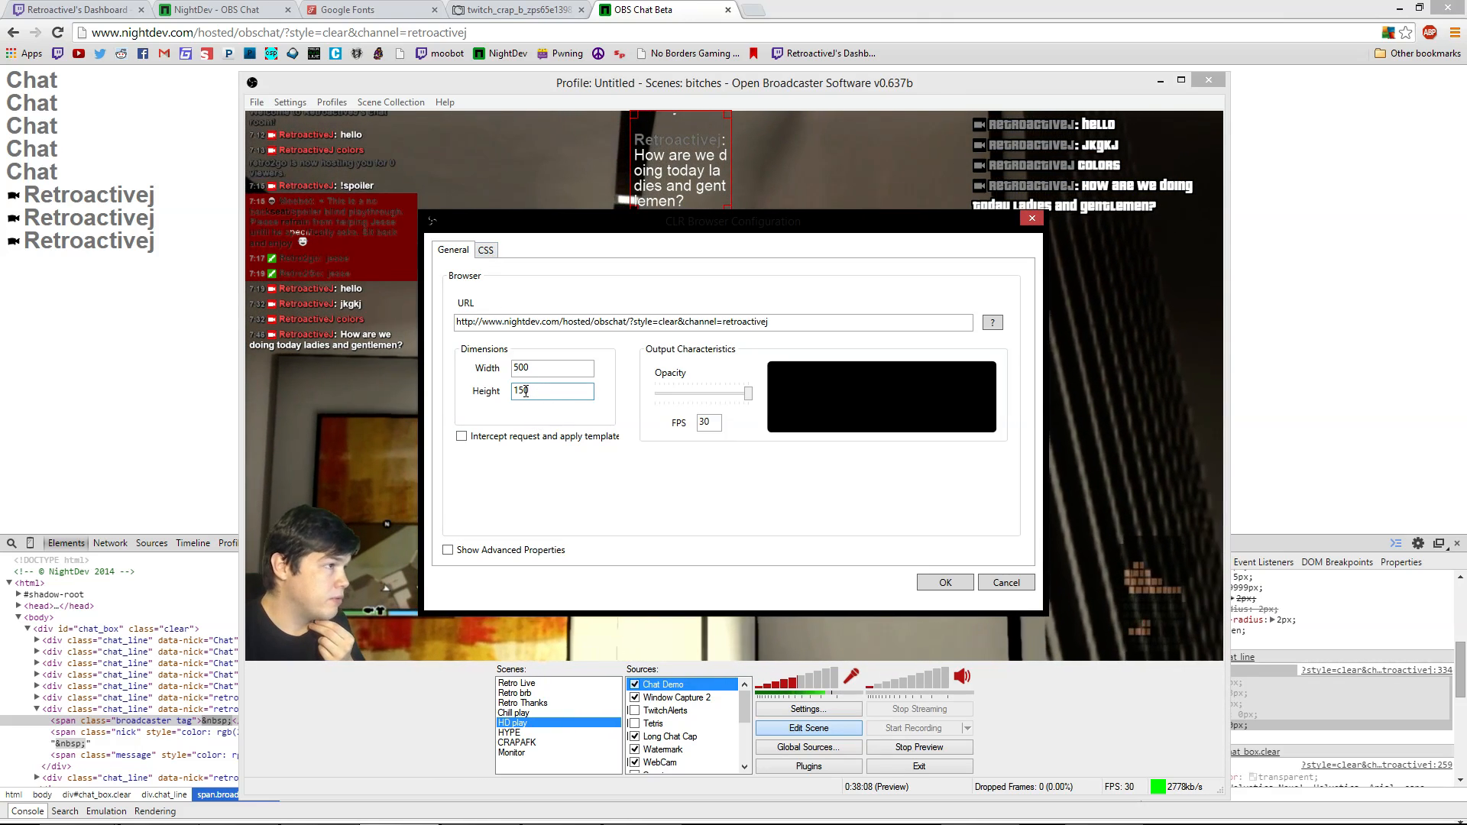
type("6")
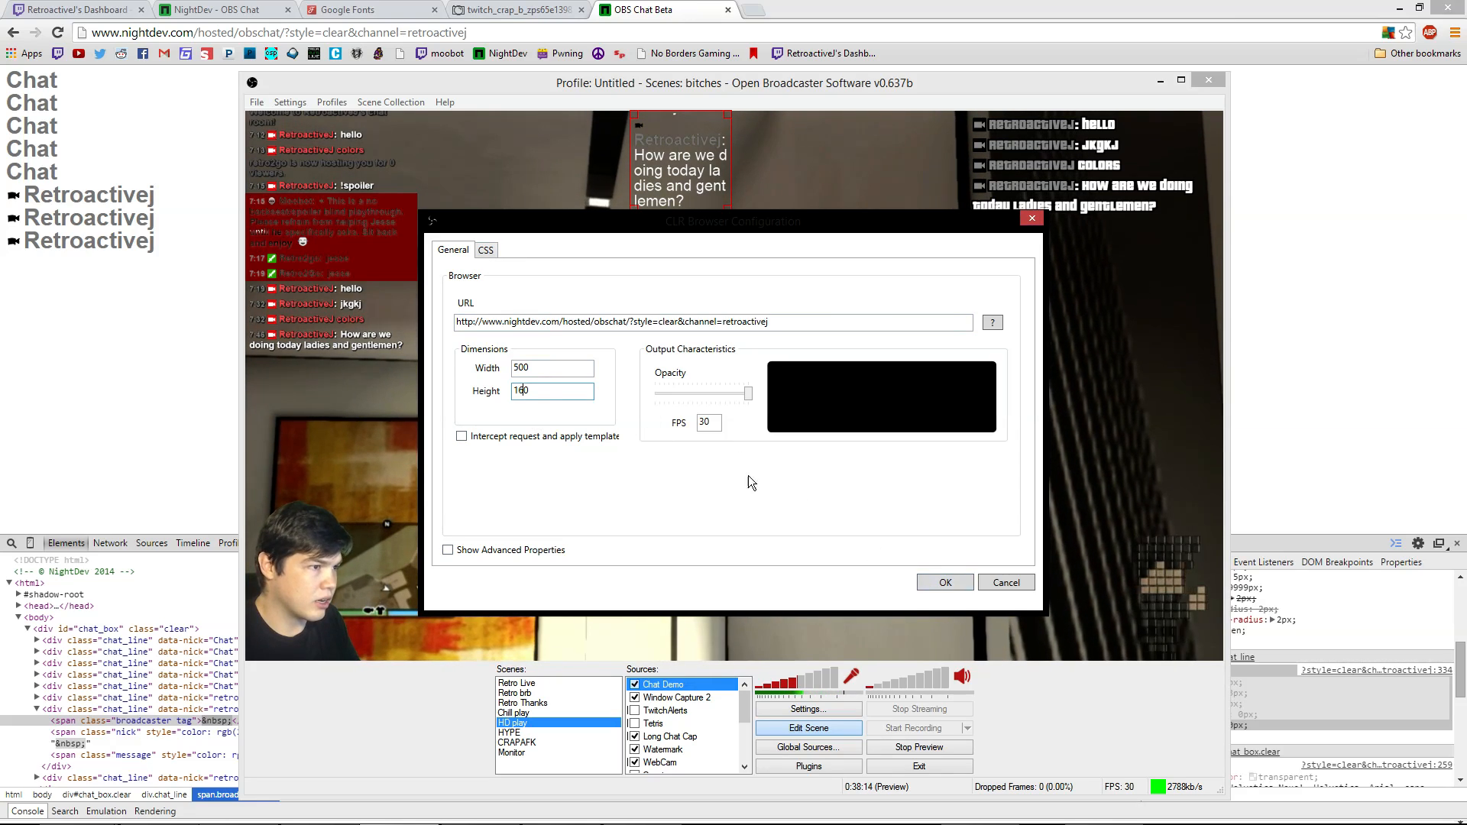
Review the custom CSS tab, then return to Chrome DevTools
left_click(485, 251)
scroll(672, 298, "up", 10)
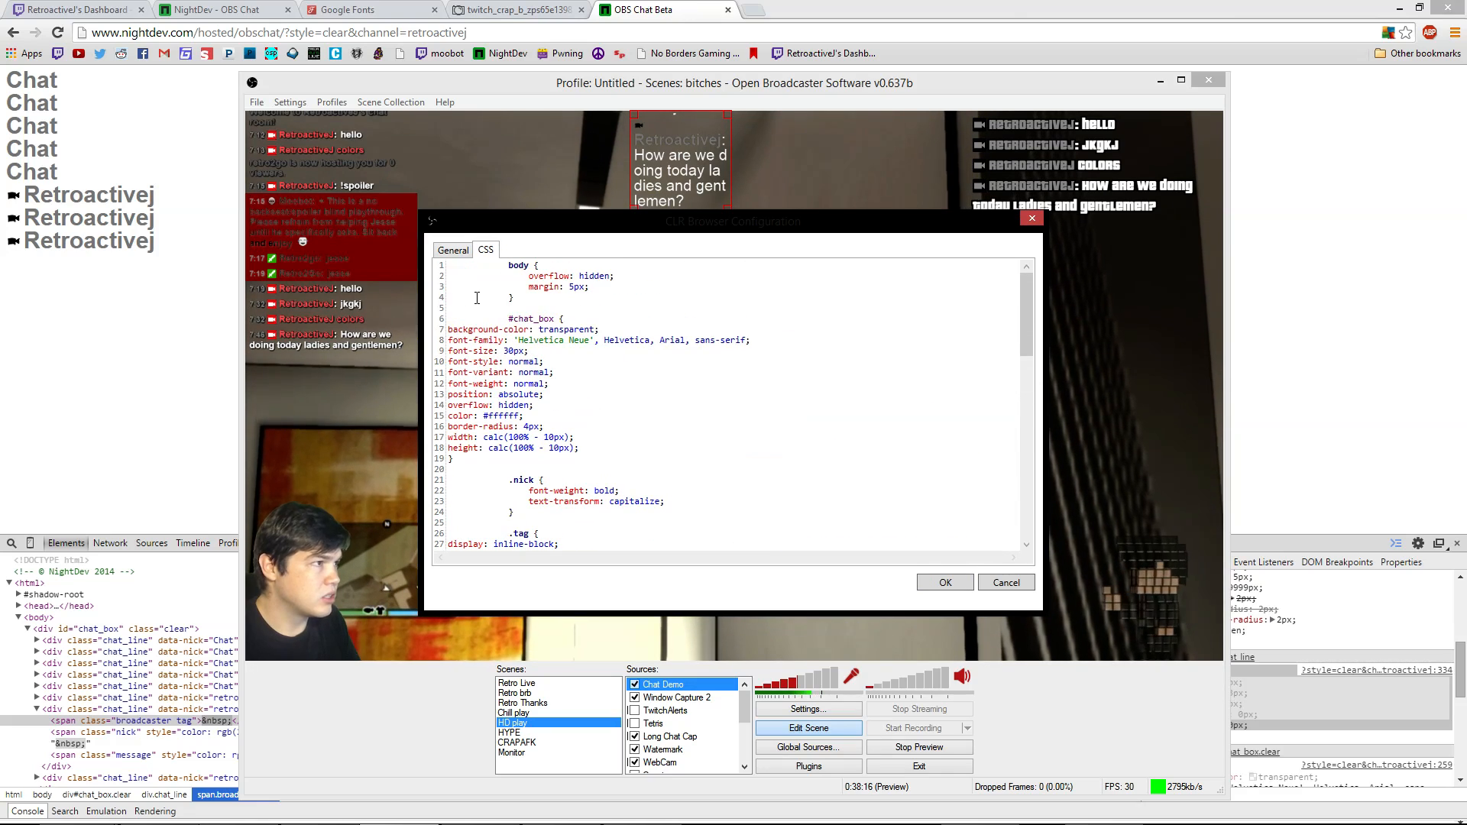
left_click(453, 250)
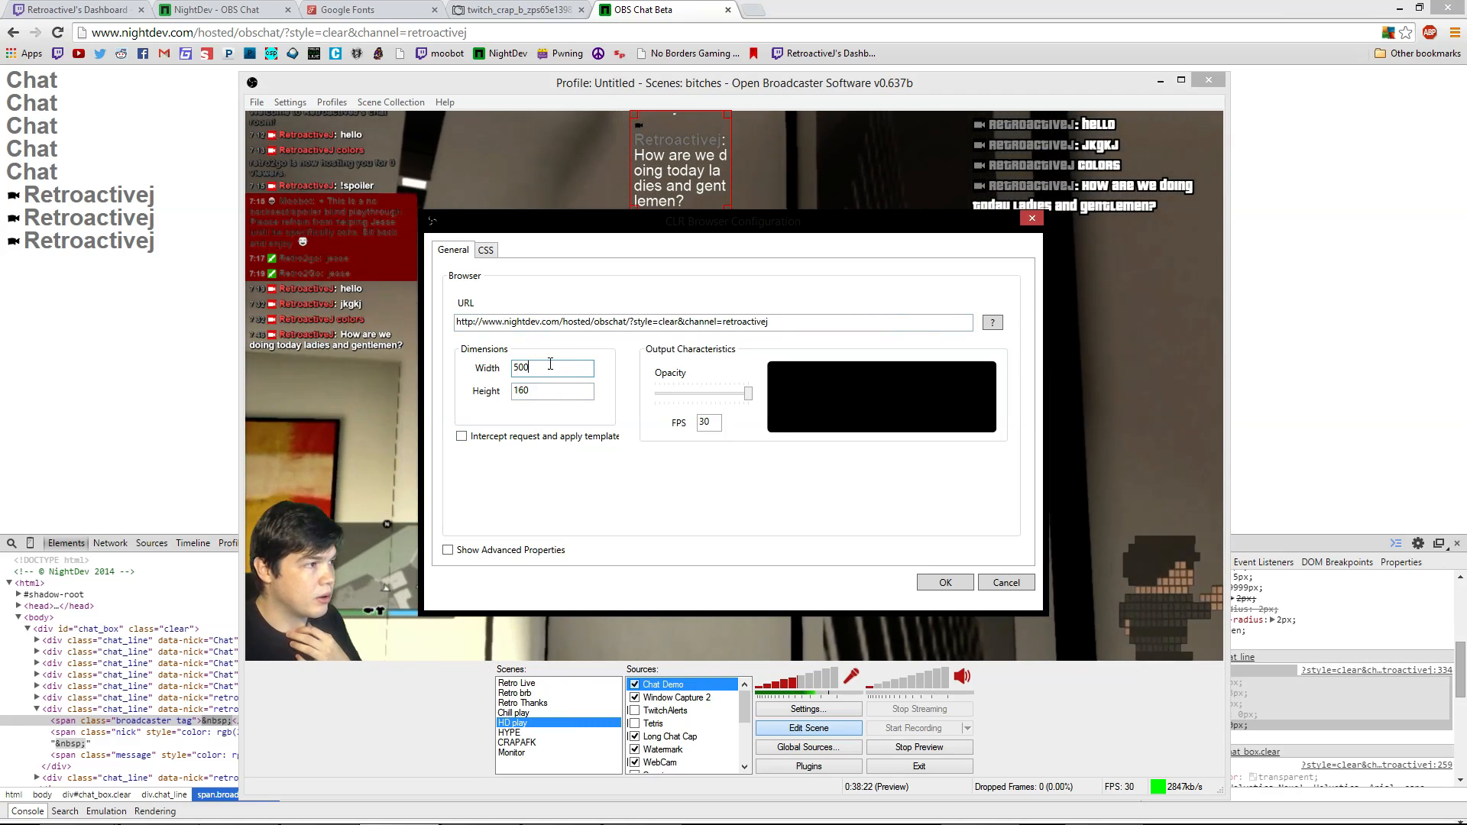
left_click(486, 251)
scroll(765, 459, "down", 10)
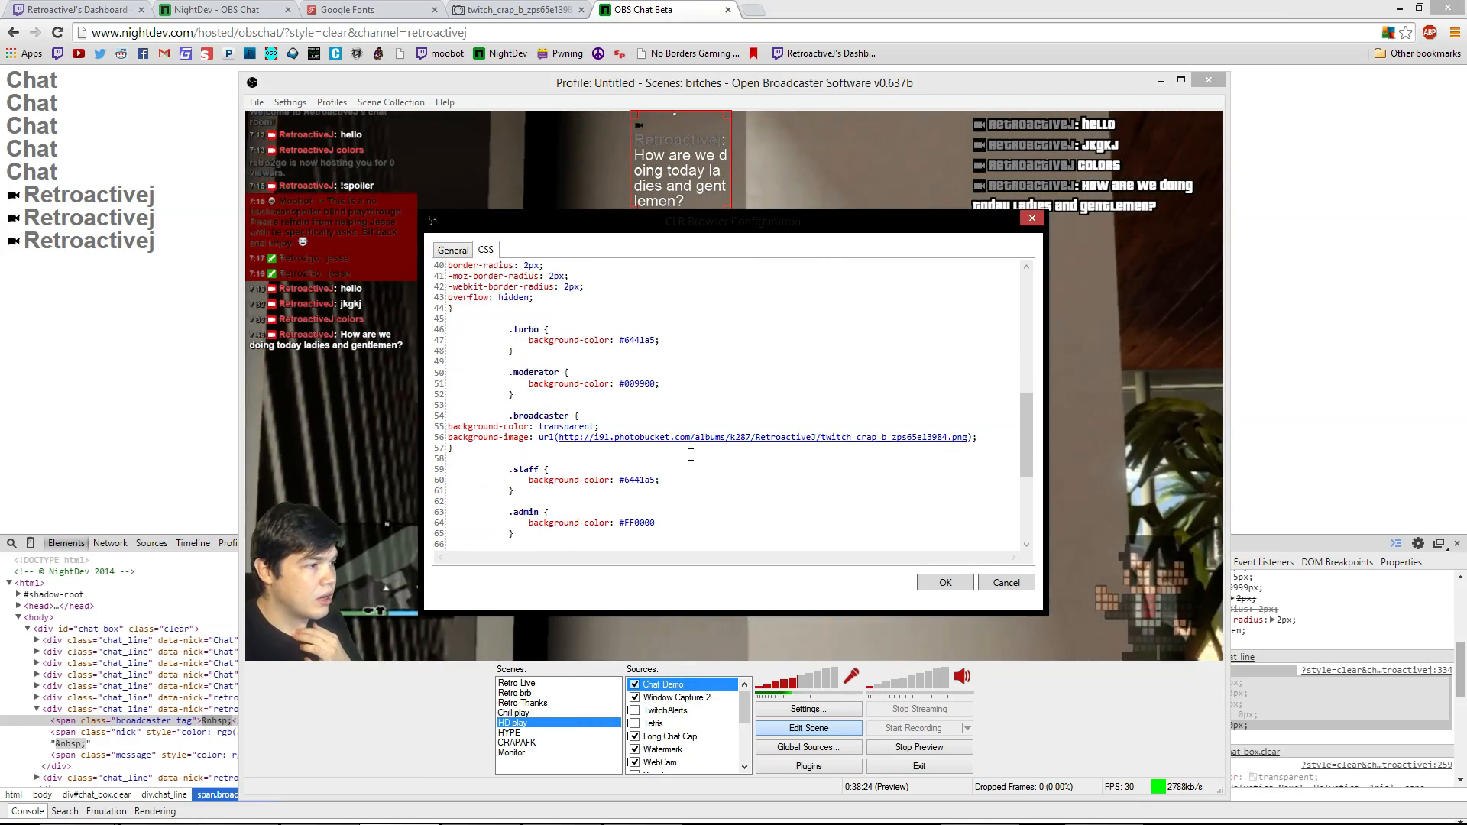
scroll(790, 491, "down", 6)
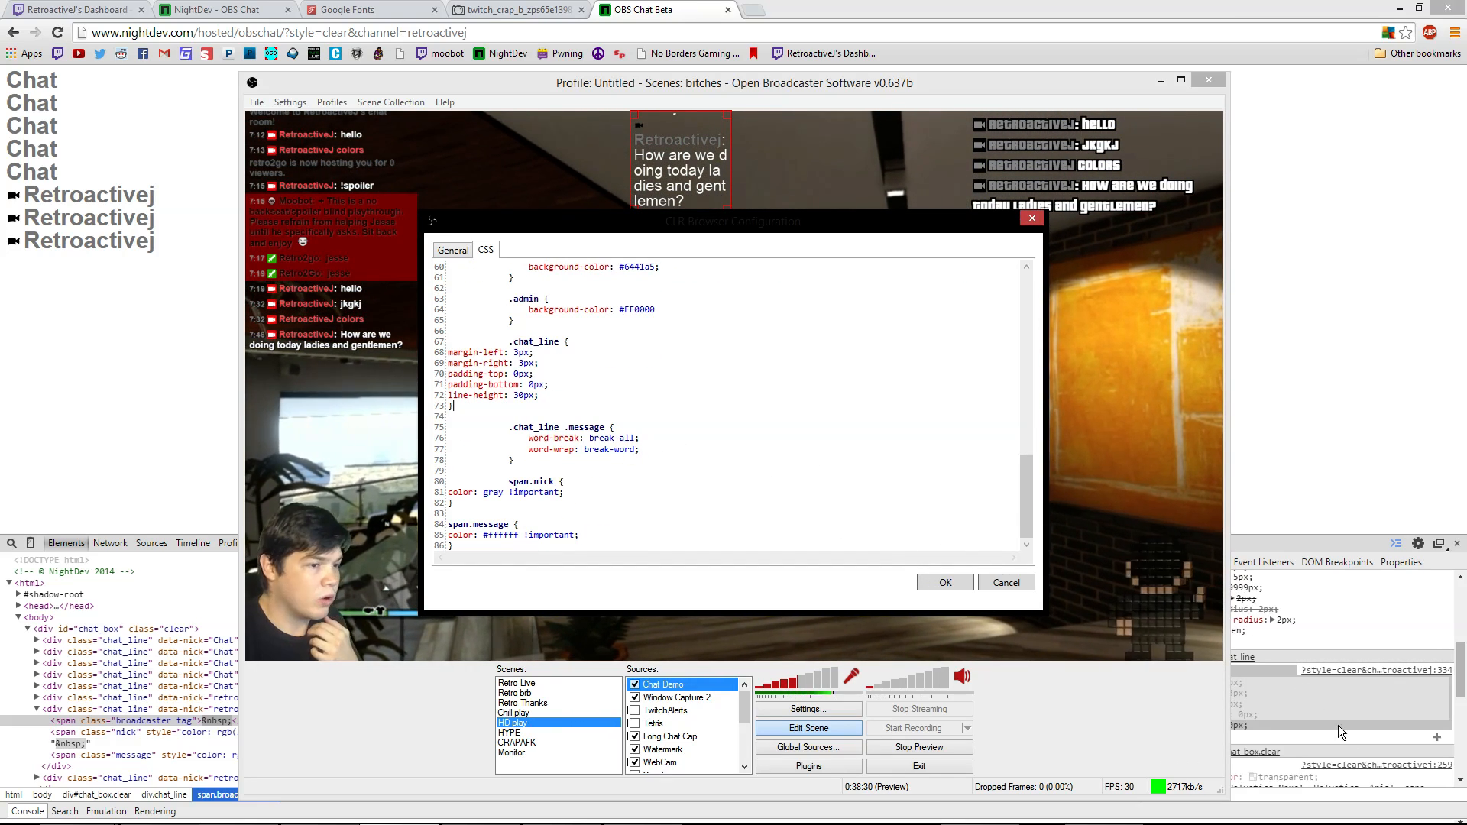
left_click(1302, 615)
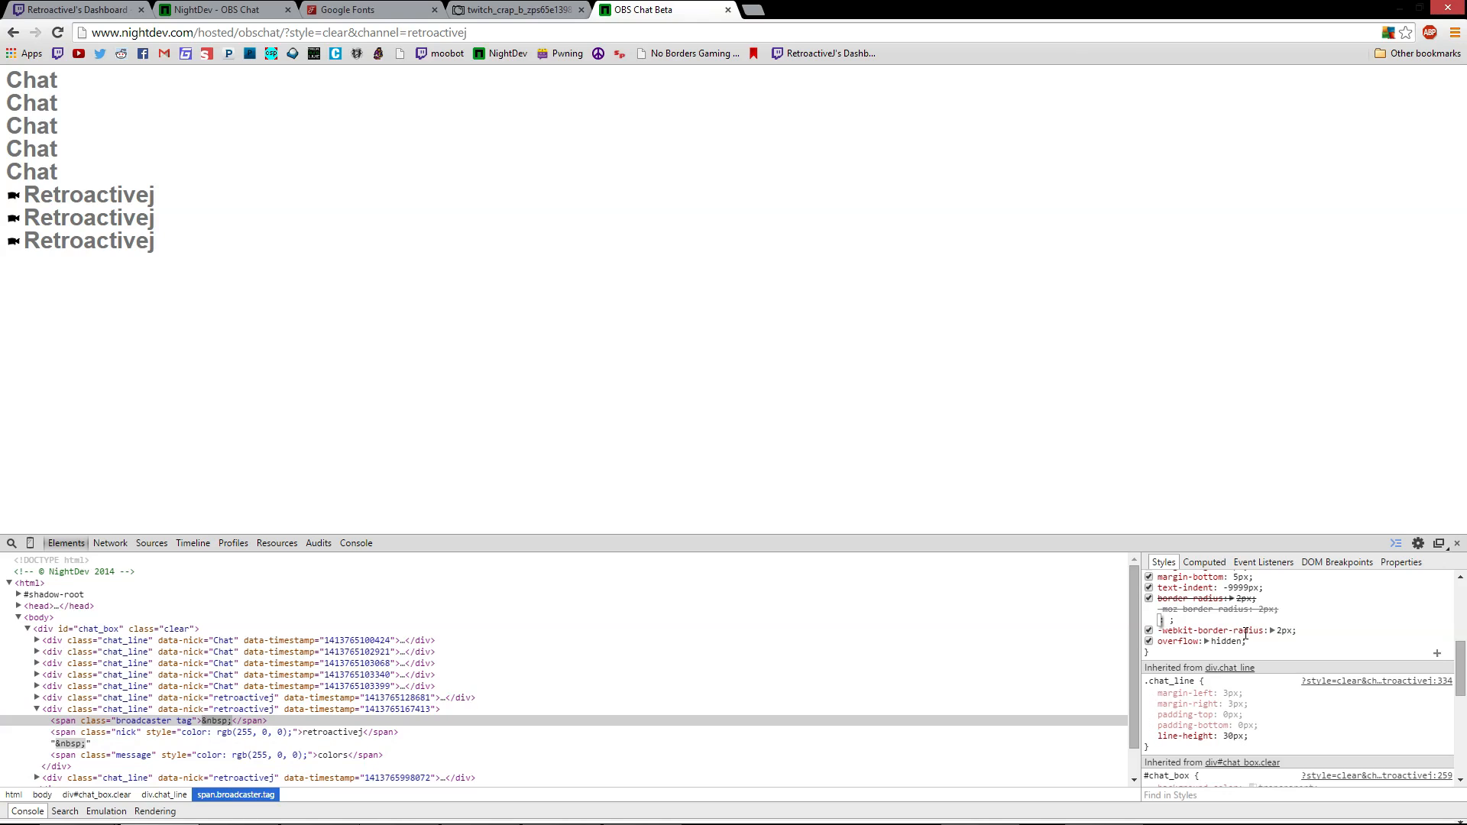
Drag-select the whole .tag badge rule, then return to the CLR Browser CSS settings
scroll(1213, 621, "up", 4)
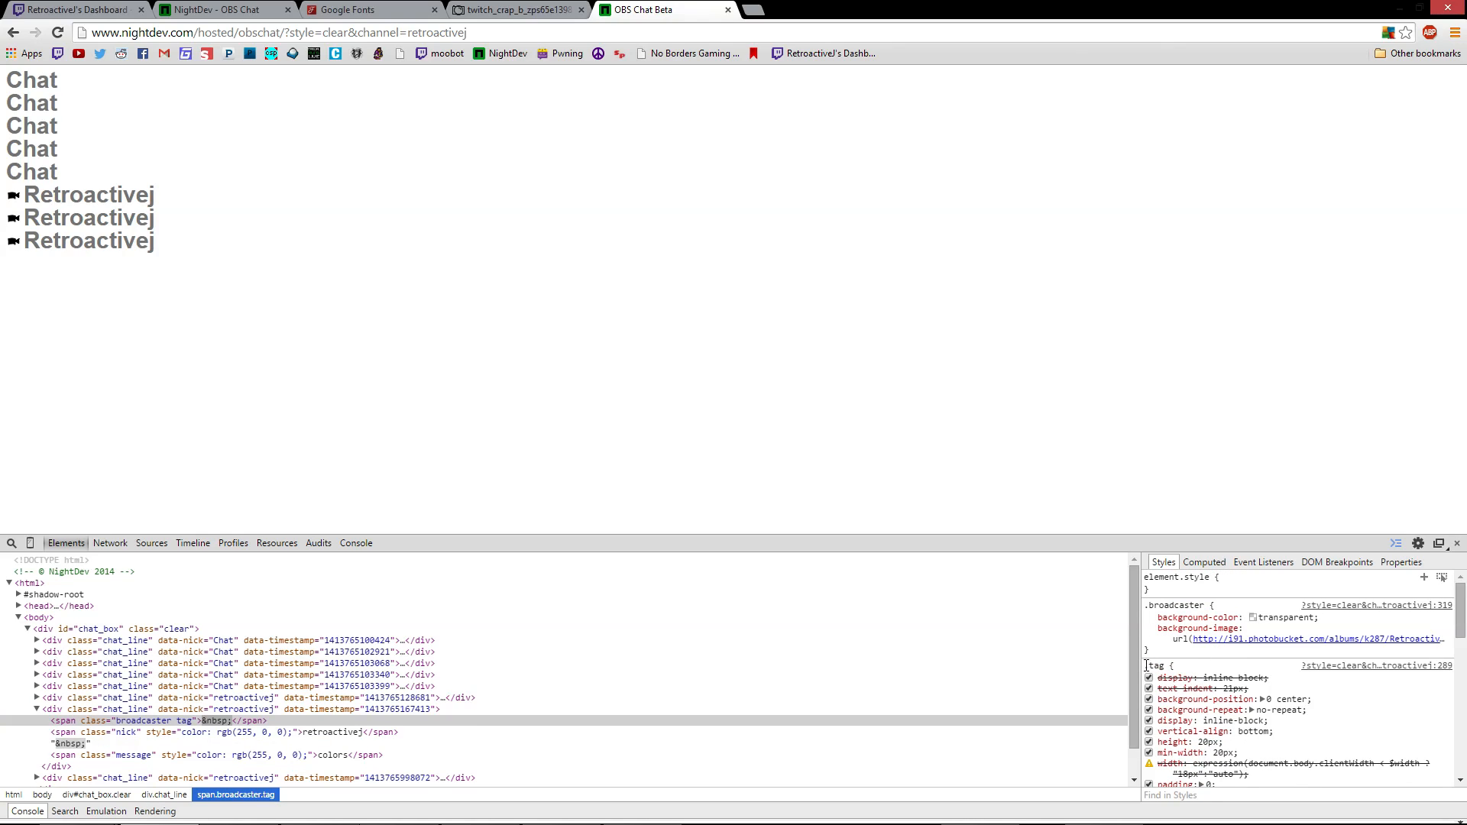
scroll(1189, 671, "down", 2)
scroll(1158, 629, "up", 2)
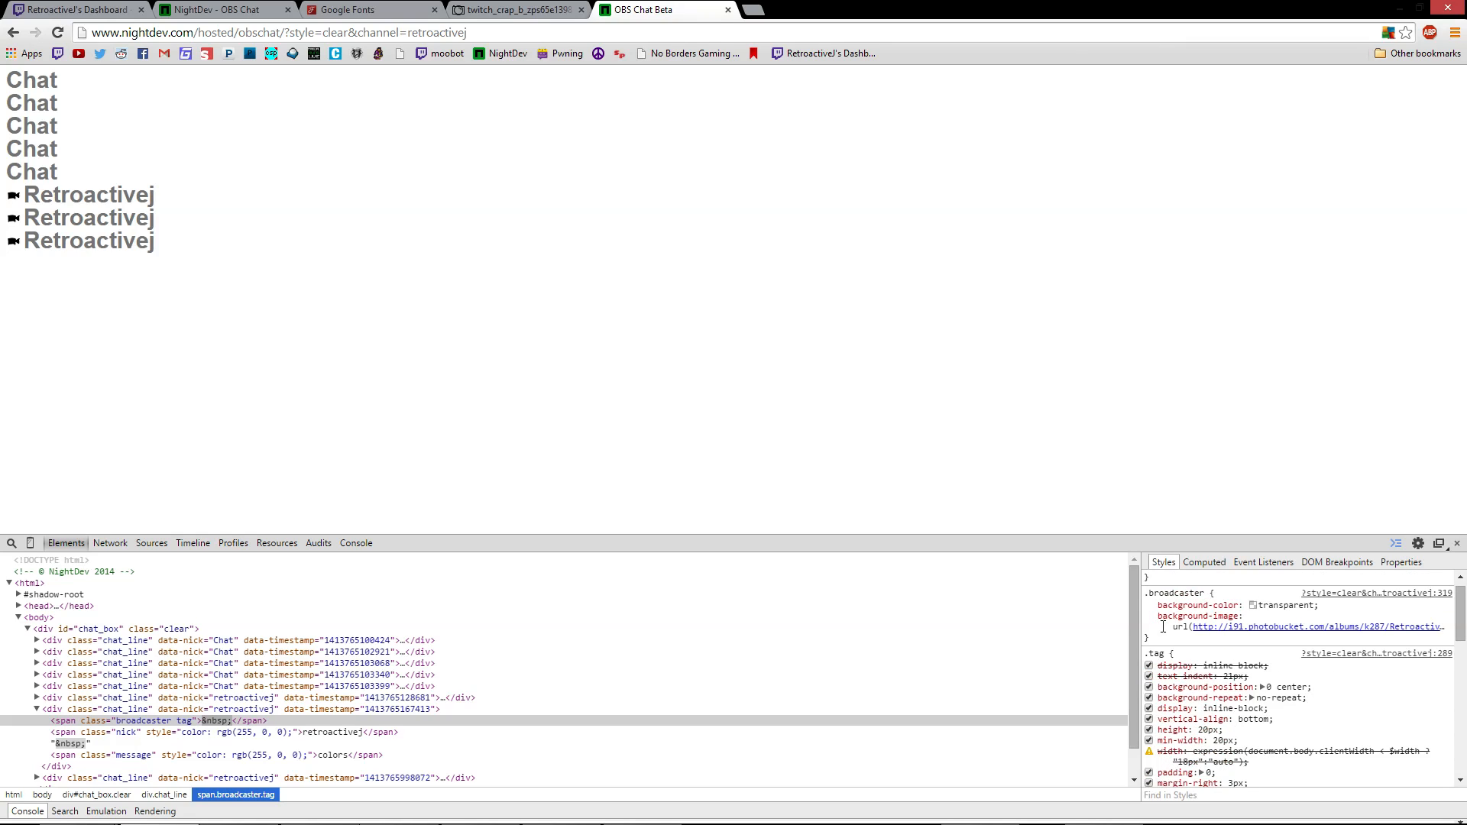
left_click(1198, 699)
scroll(1291, 746, "down", 3)
scroll(1255, 694, "up", 1)
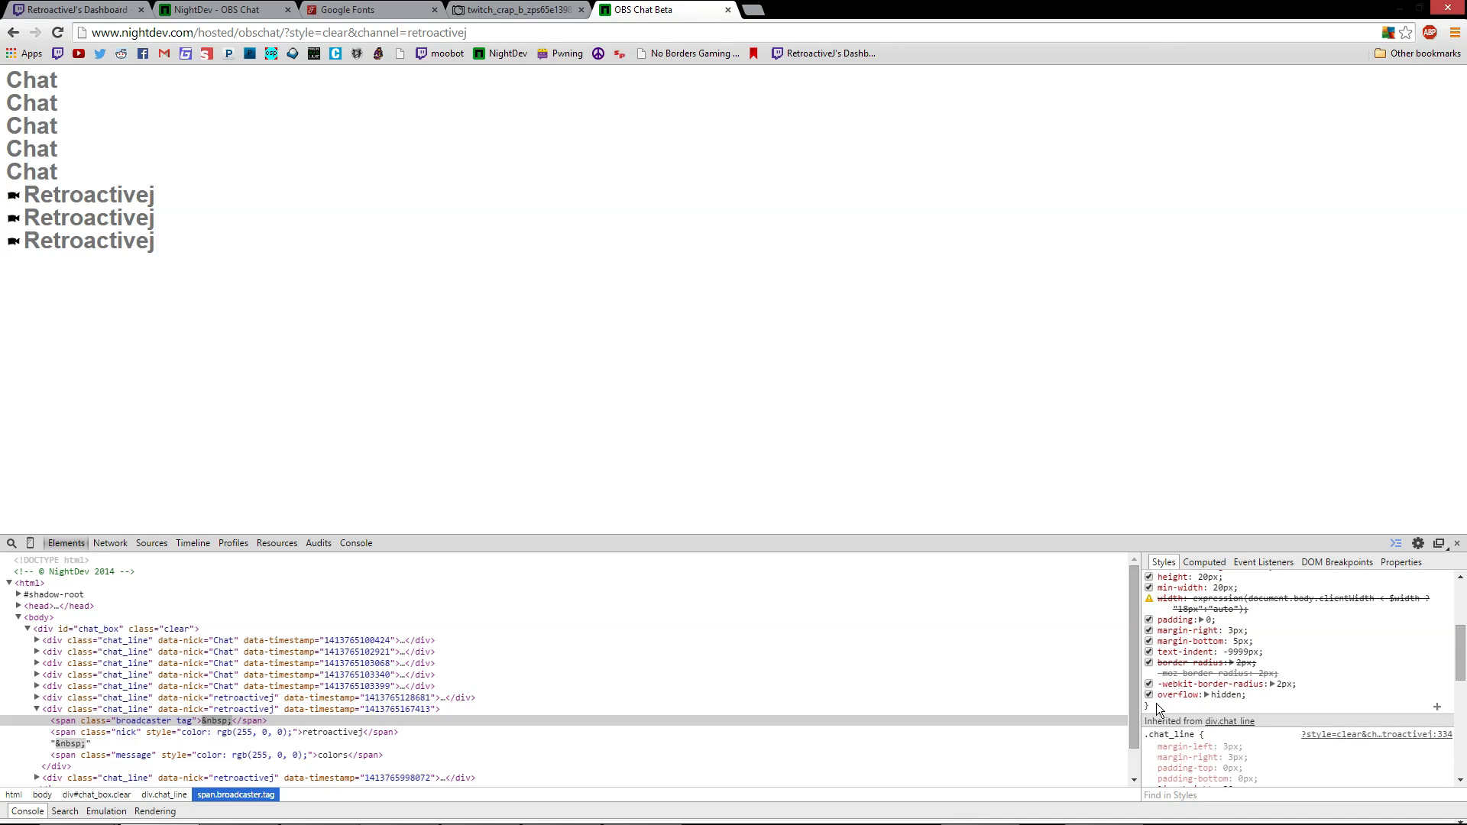
left_click_drag(1152, 711, 1147, 590)
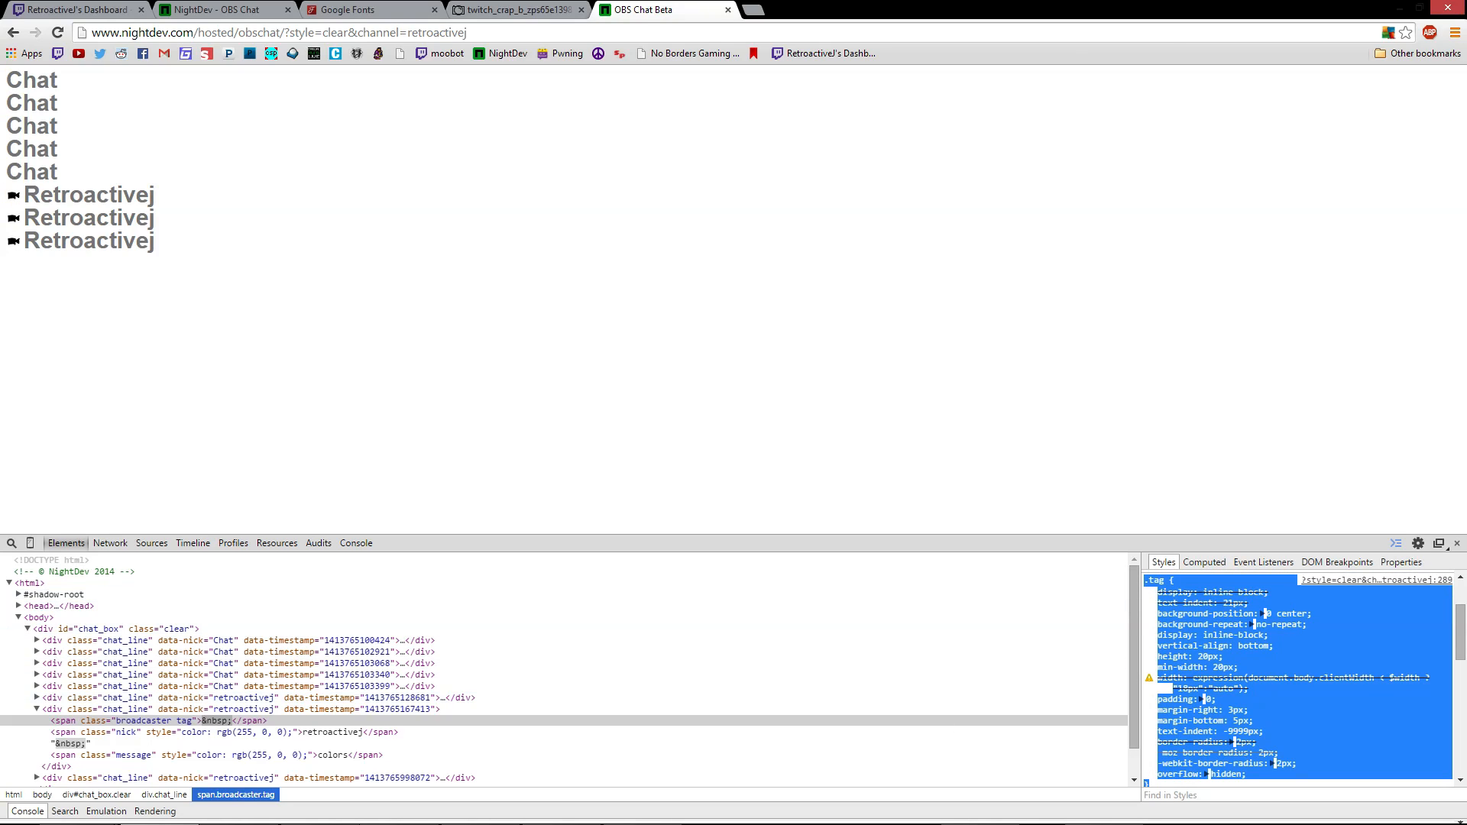
mouse_move(786, 821)
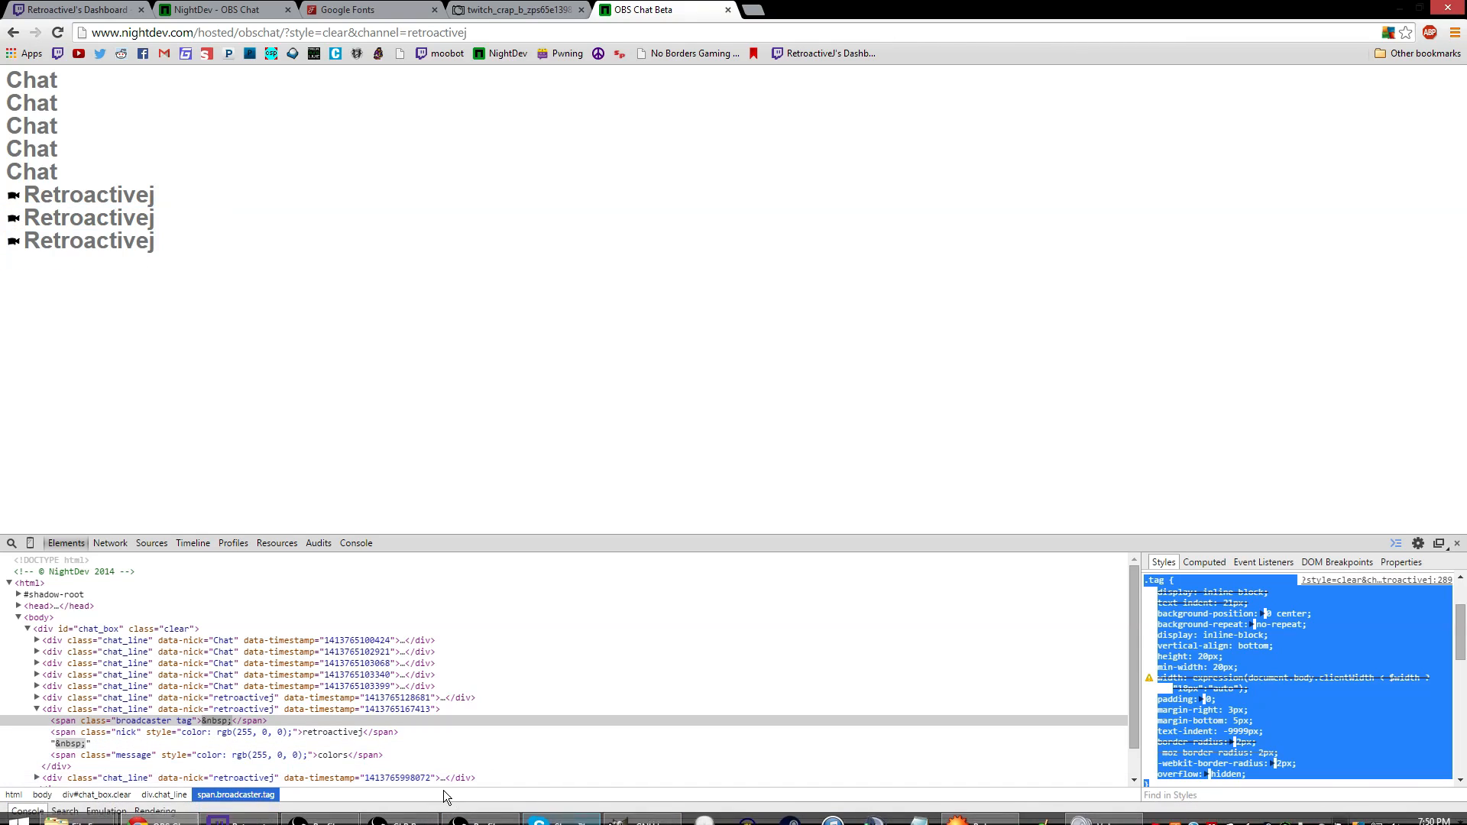
left_click(402, 820)
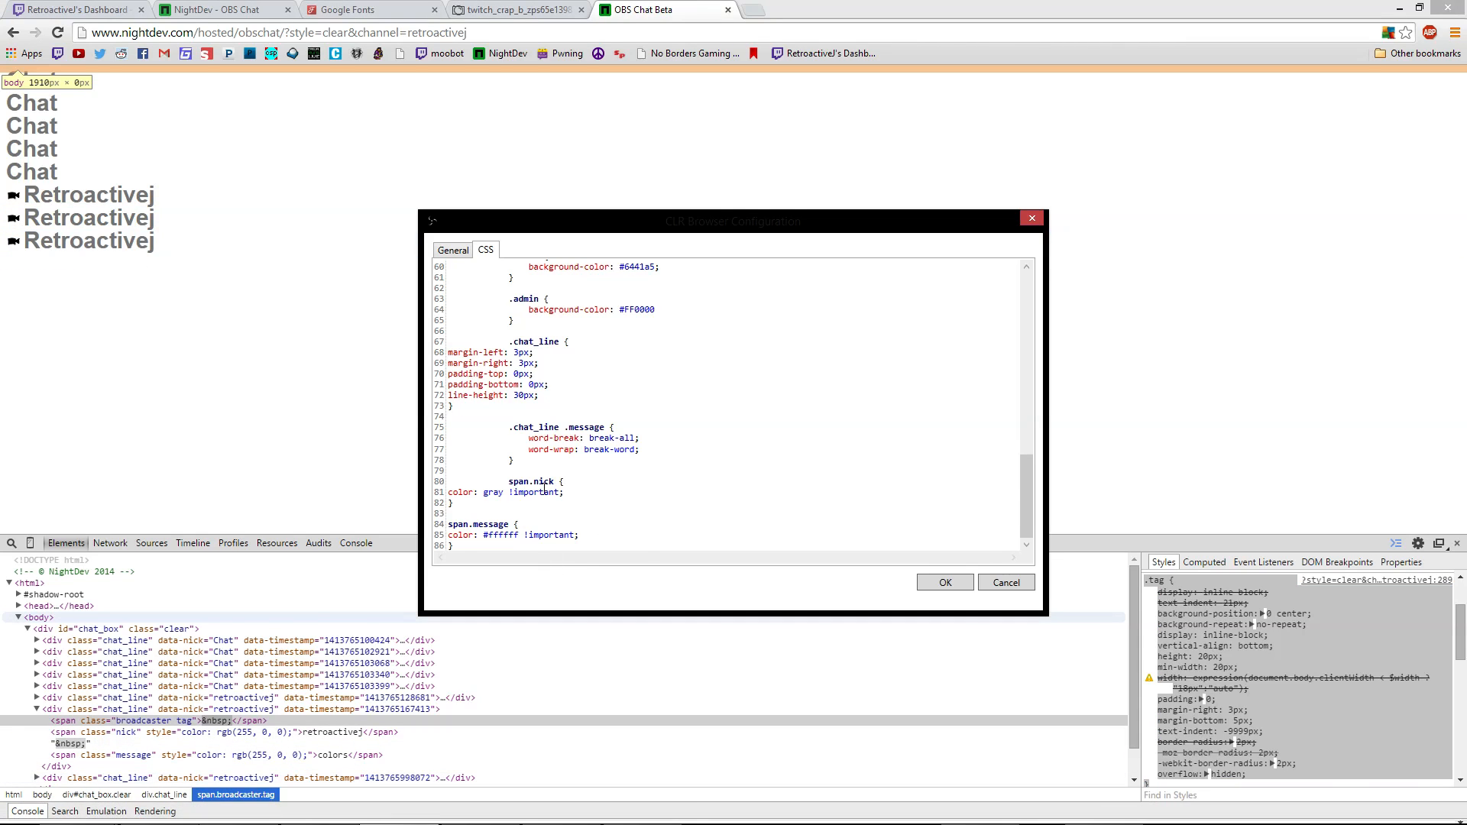
scroll(542, 503, "up", 15)
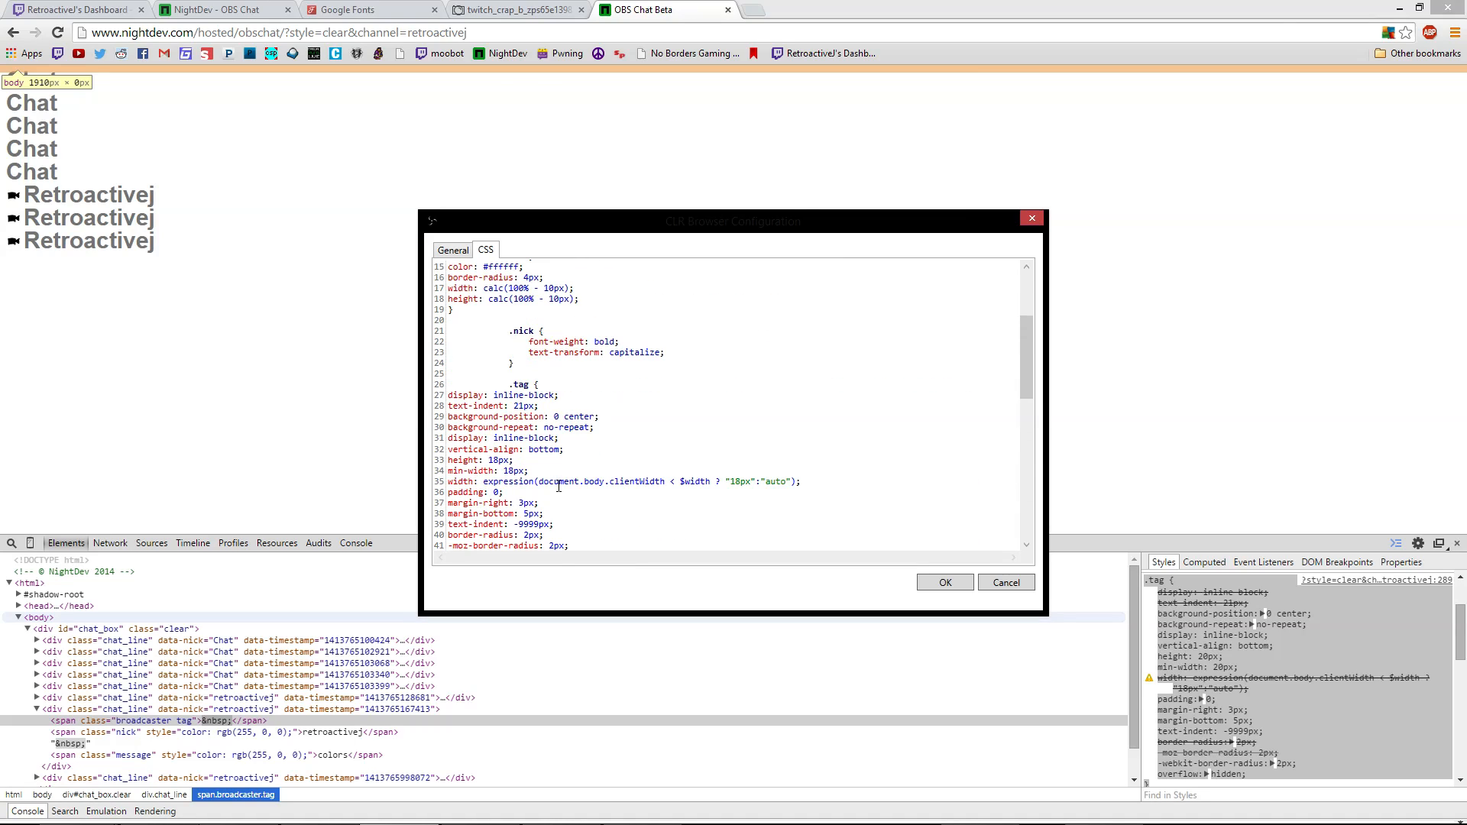
left_click_drag(508, 390, 457, 326)
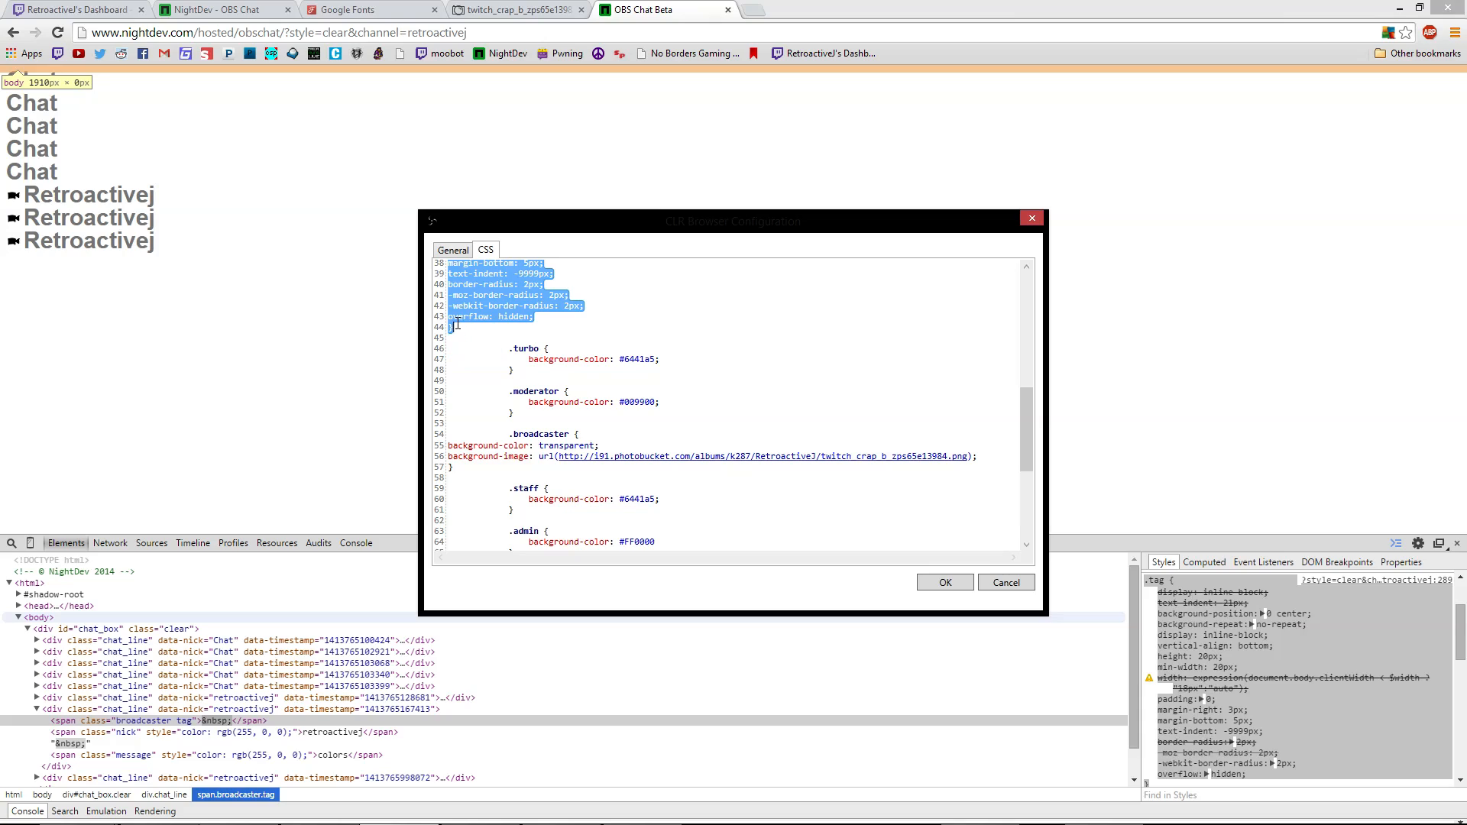
left_click(465, 323)
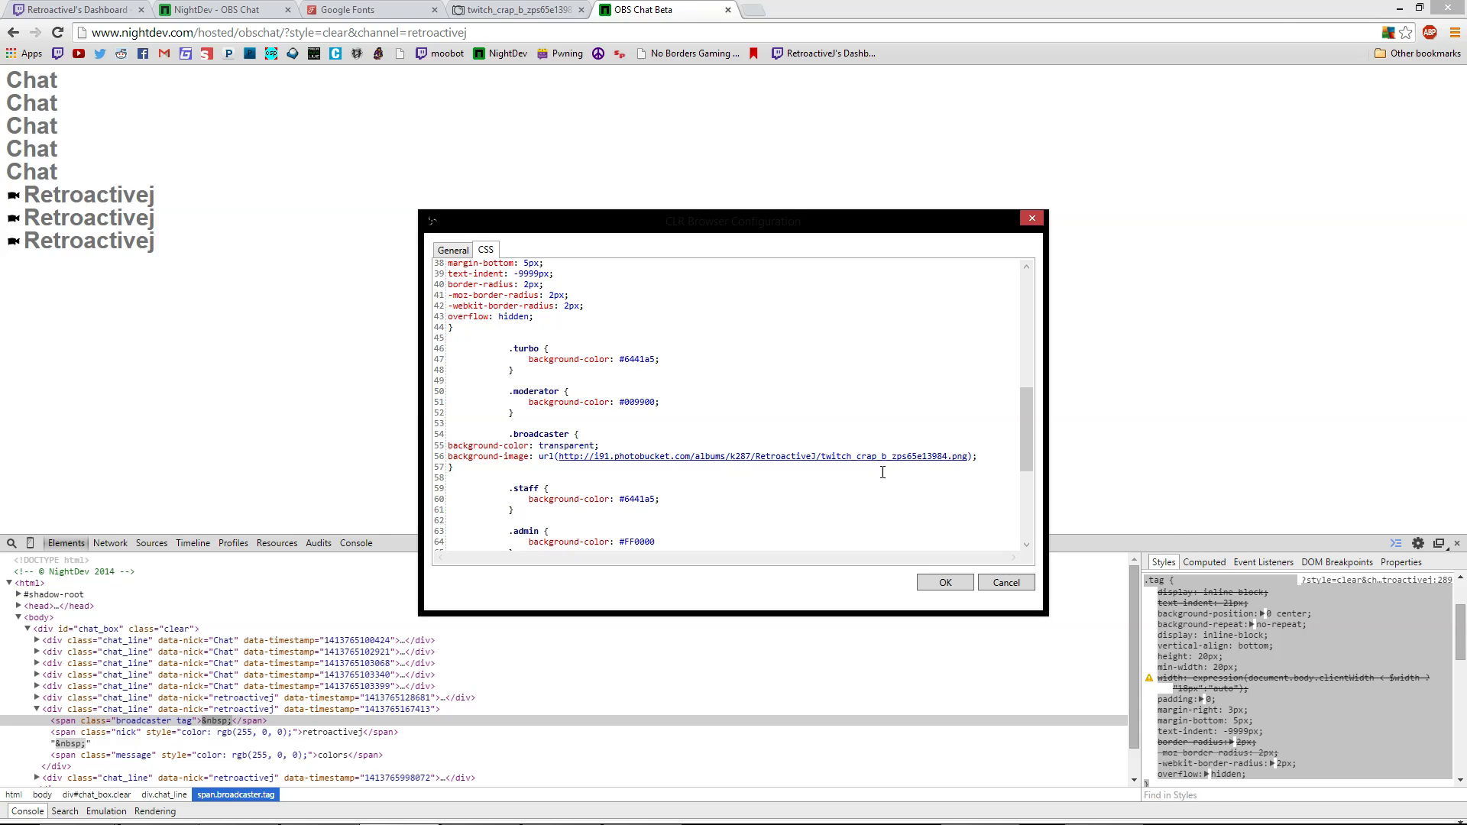
scroll(644, 368, "up", 7)
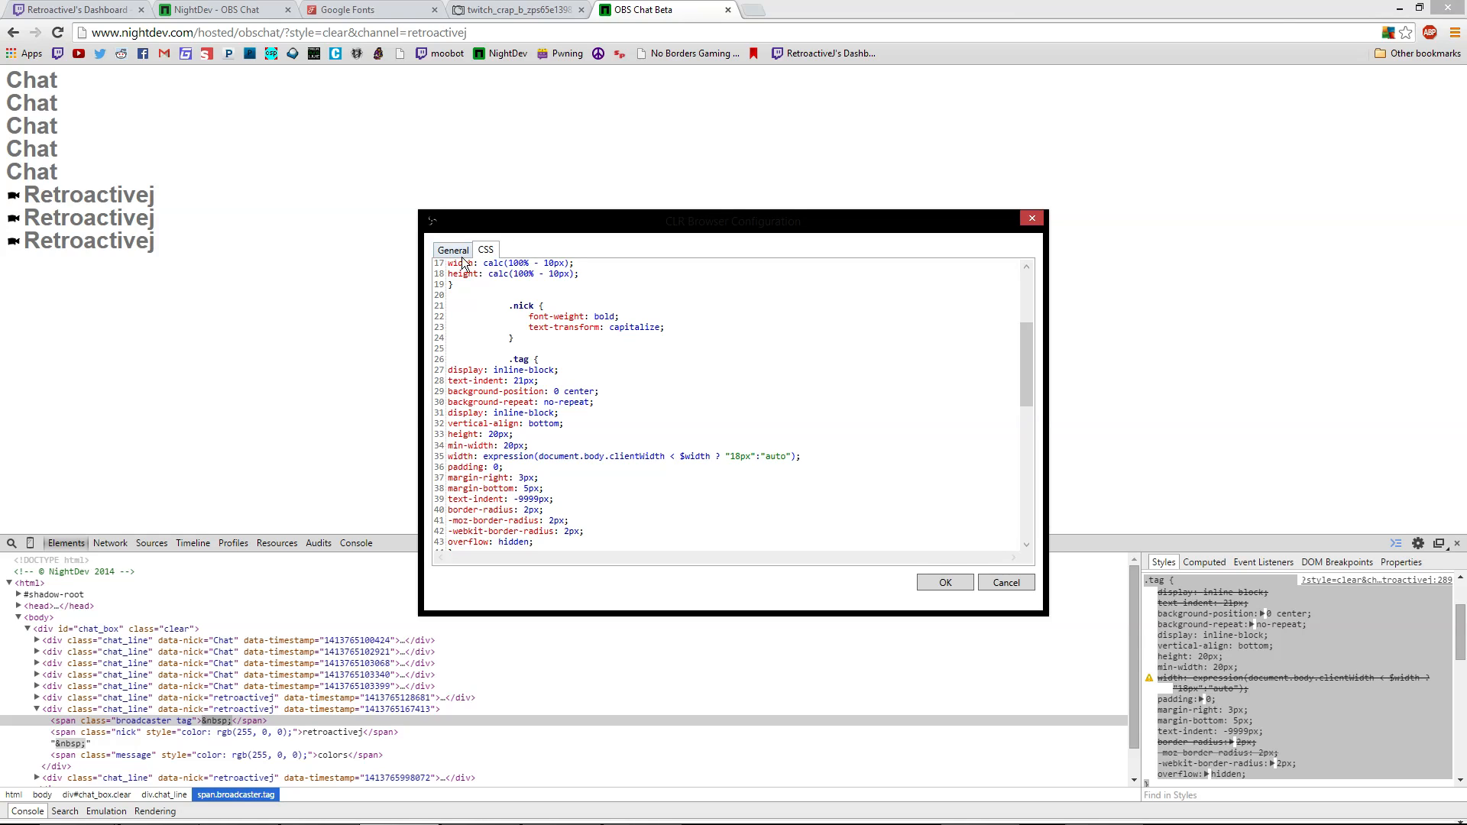
scroll(545, 408, "up", 5)
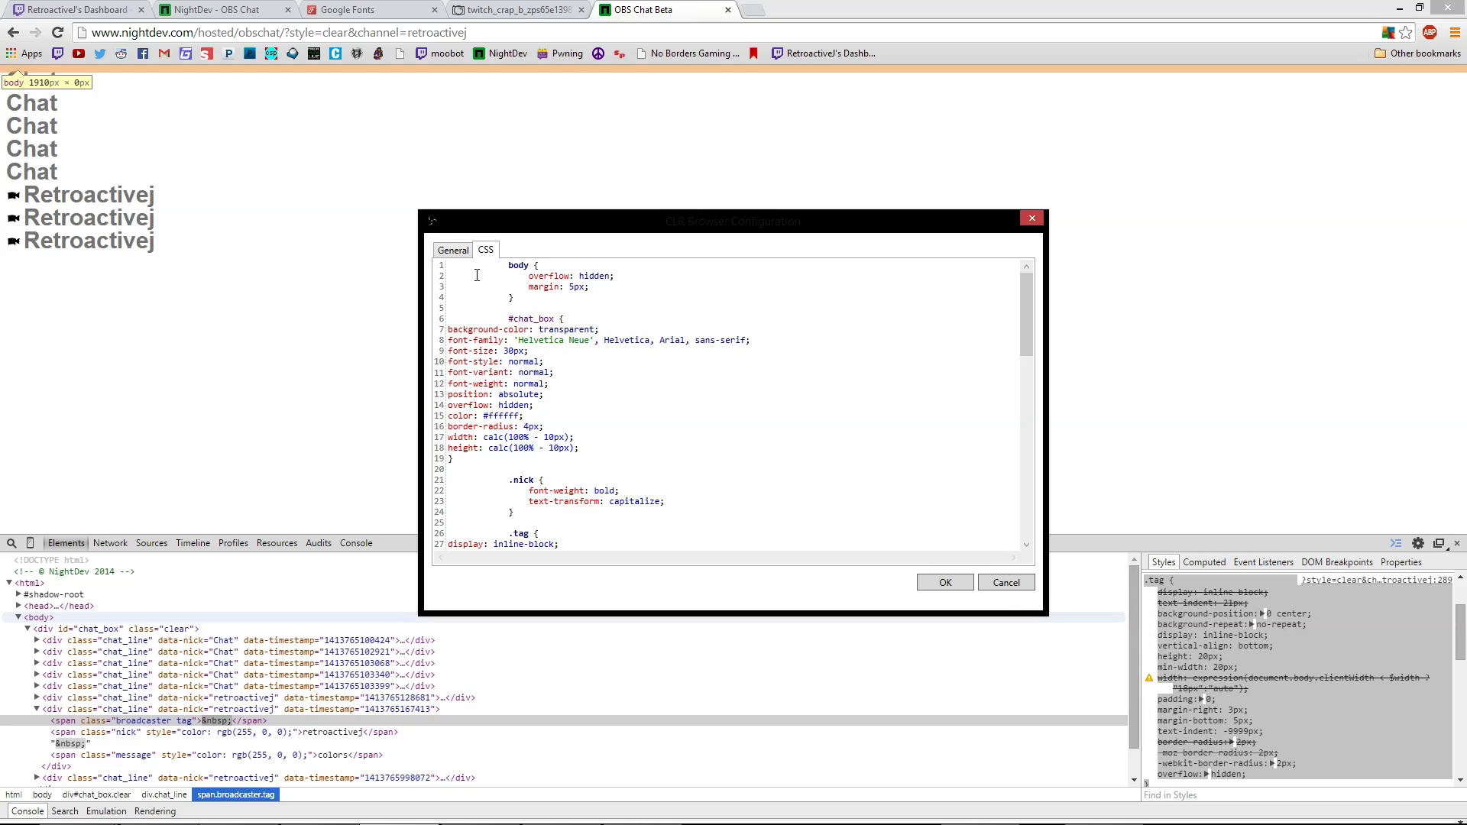
scroll(656, 467, "down", 3)
scroll(564, 417, "up", 3)
scroll(537, 408, "down", 19)
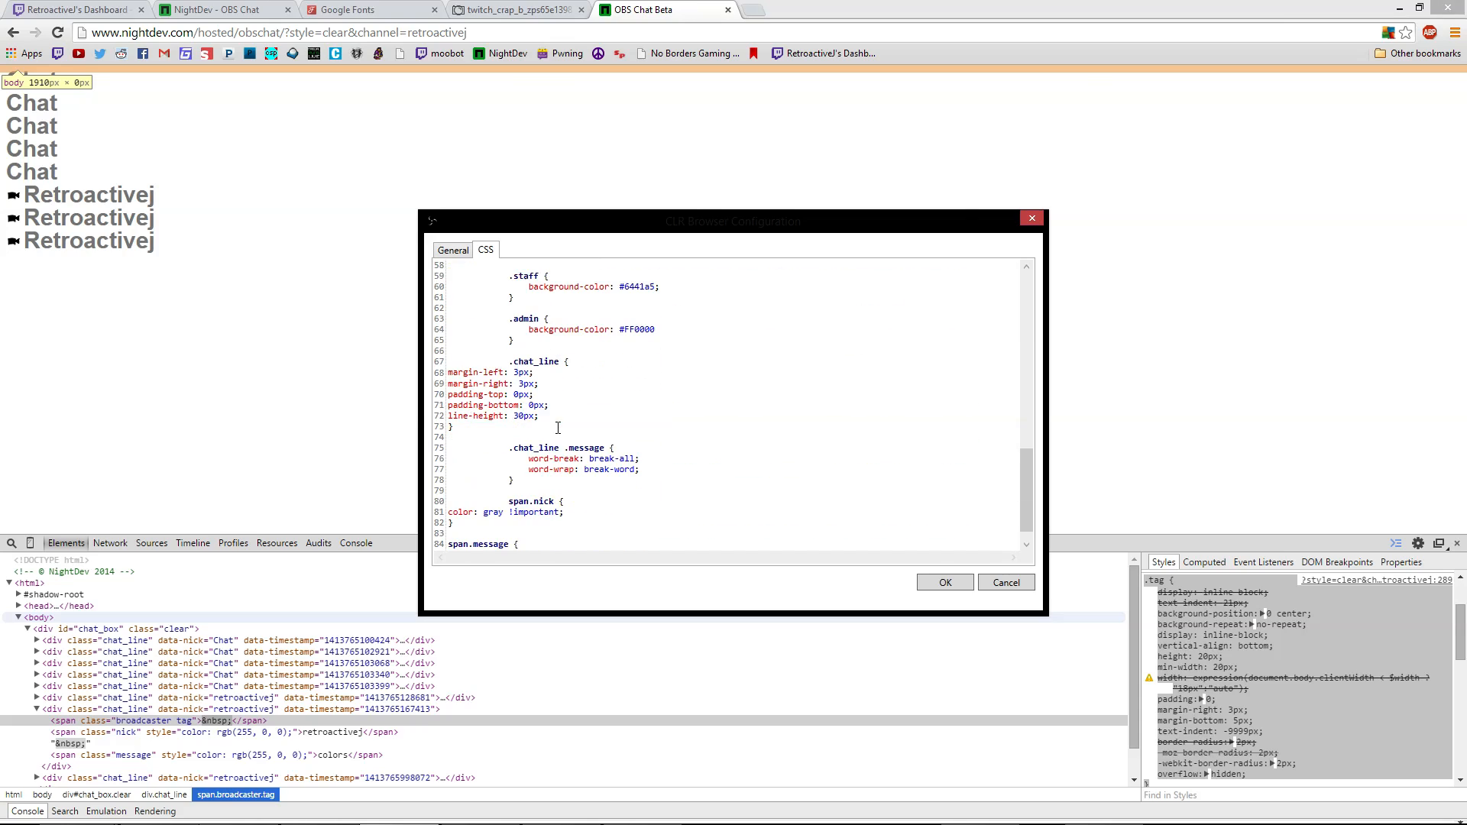
scroll(558, 428, "down", 1)
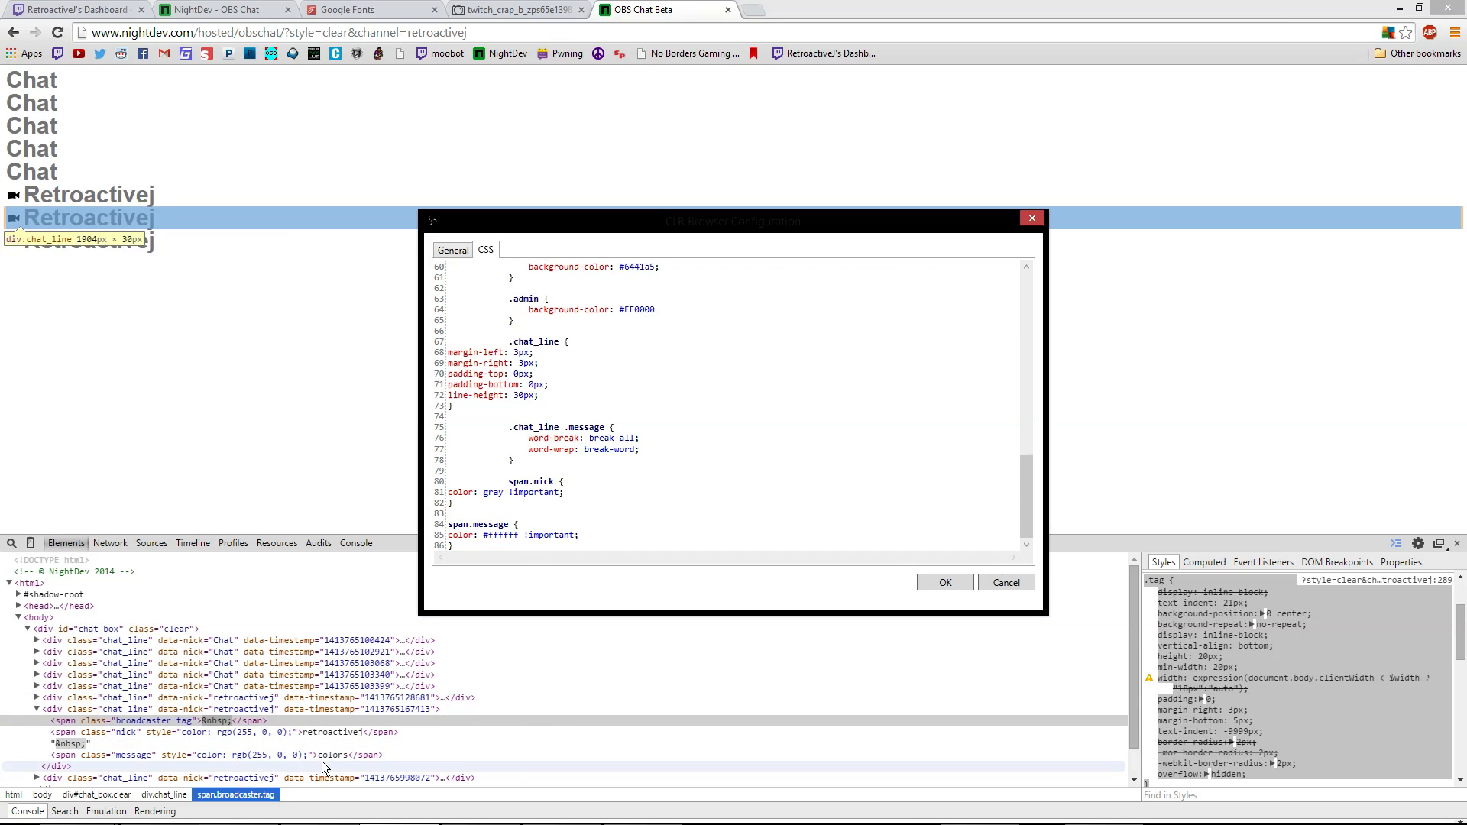
Inspect the last chat line and its nickname element in the Elements panel
left_click(244, 774)
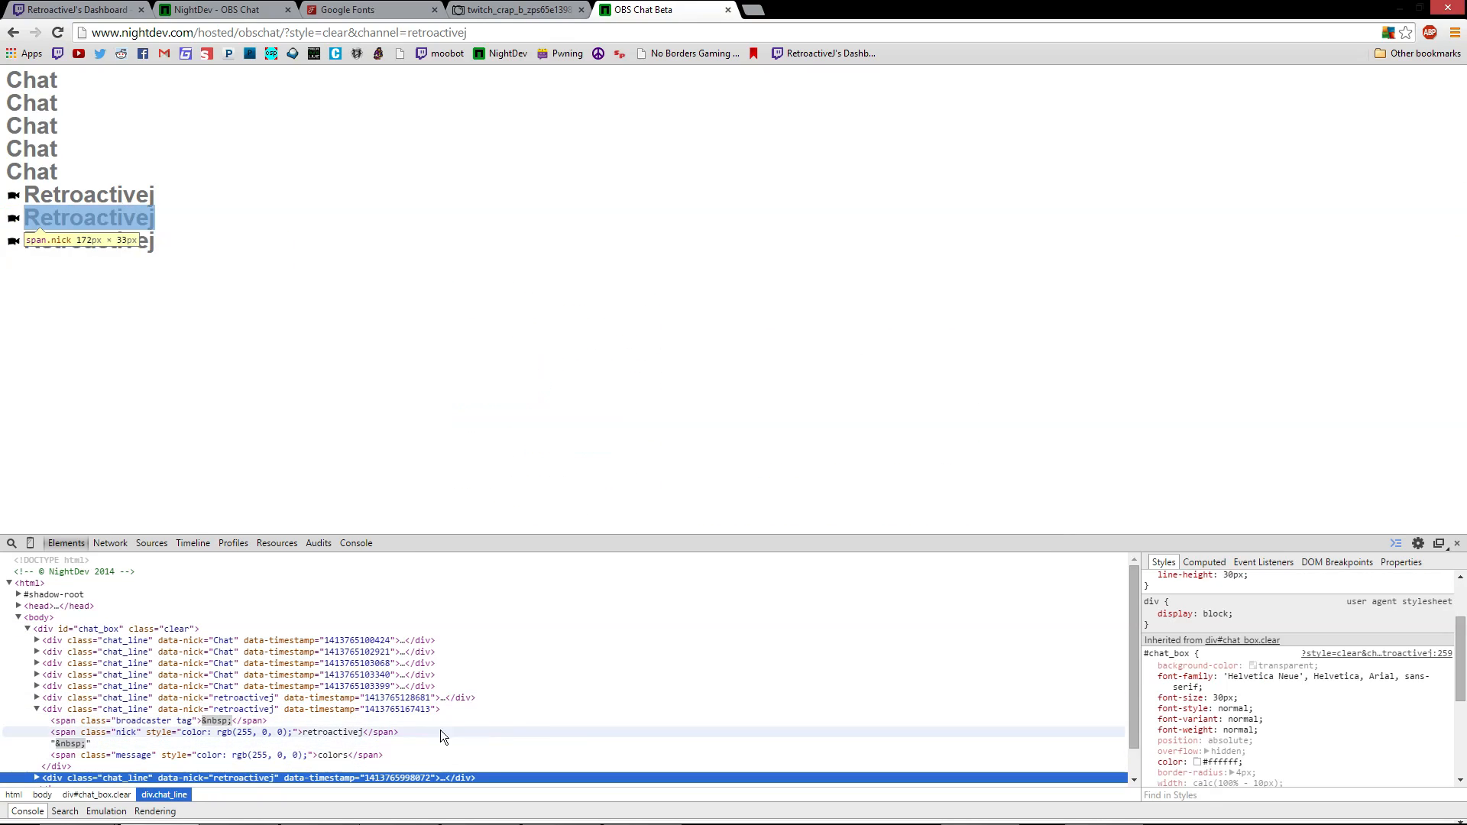
scroll(1307, 650, "down", 5)
scroll(1291, 653, "up", 10)
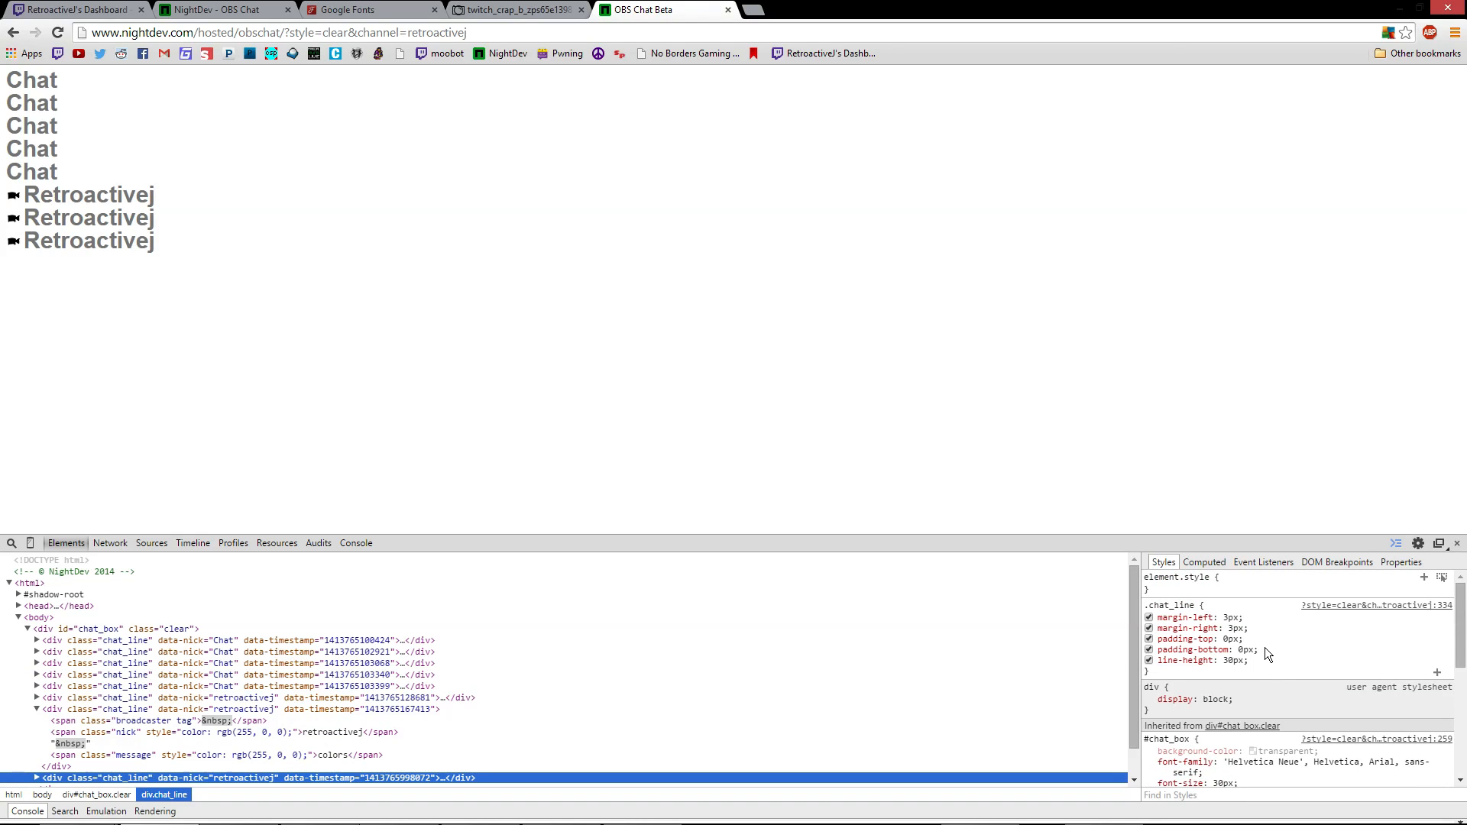
scroll(1264, 648, "down", 5)
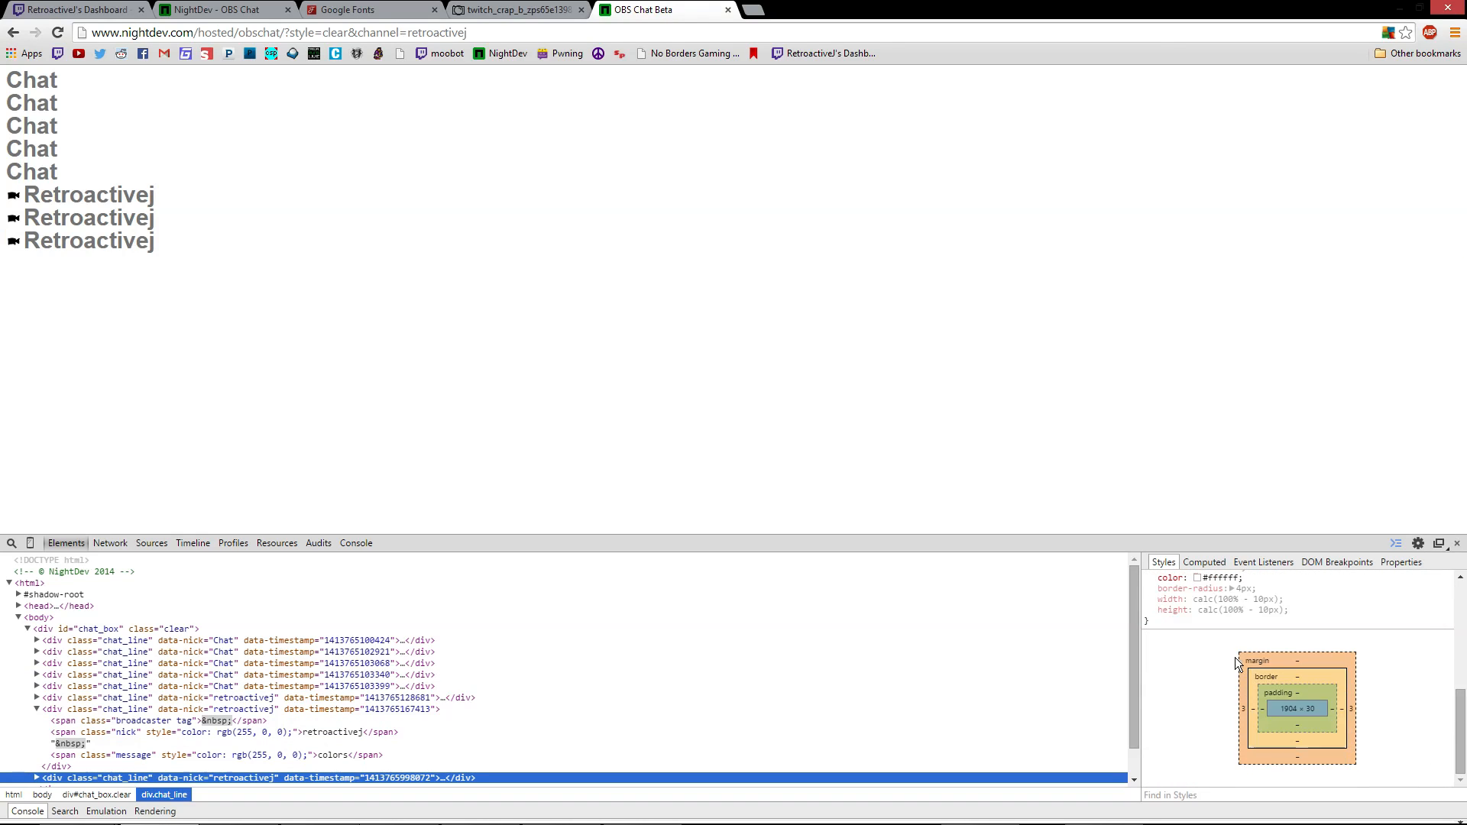
scroll(1238, 661, "up", 4)
scroll(1234, 661, "down", 2)
scroll(183, 756, "down", 2)
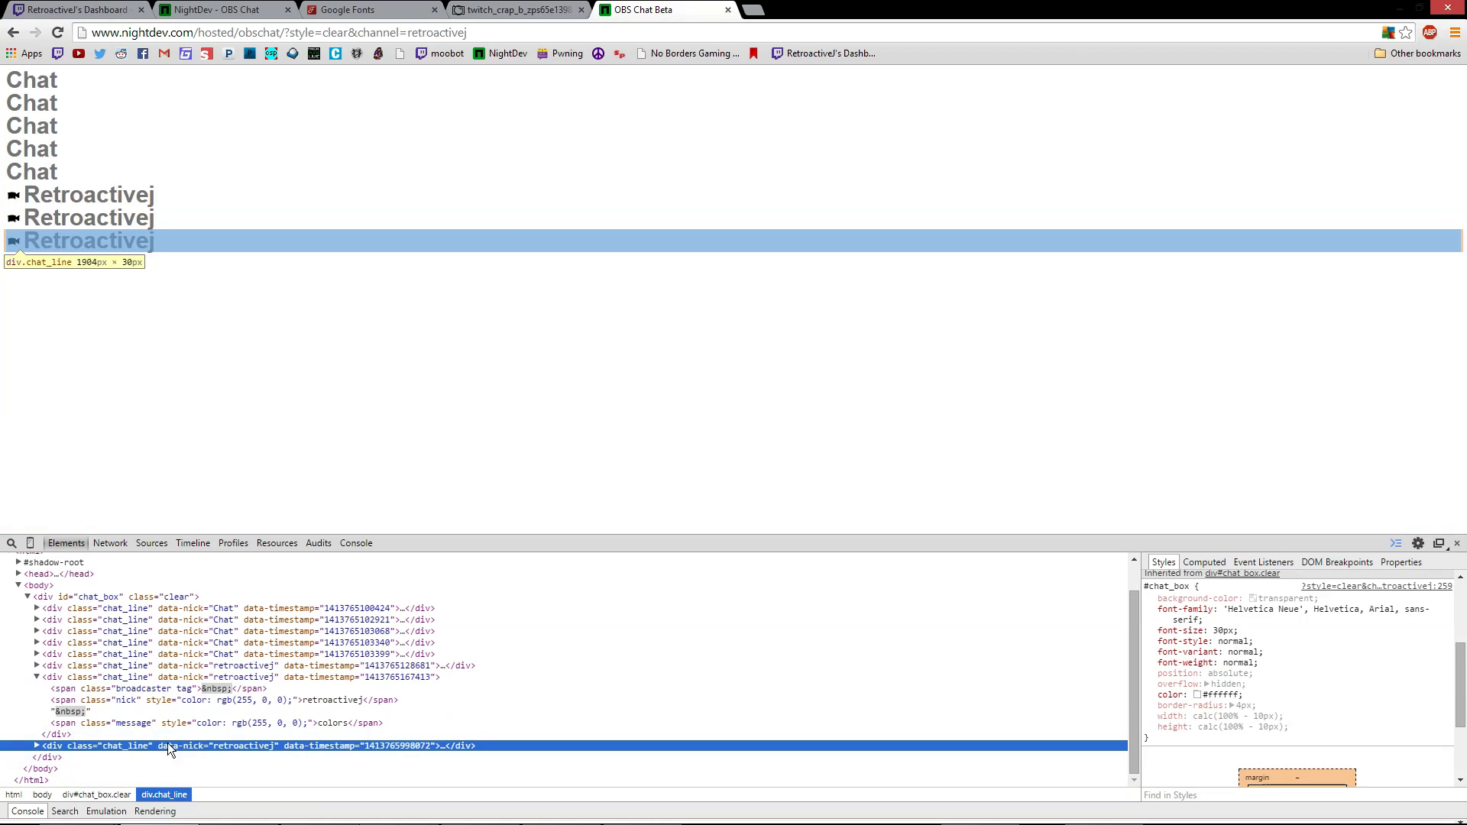
left_click(324, 698)
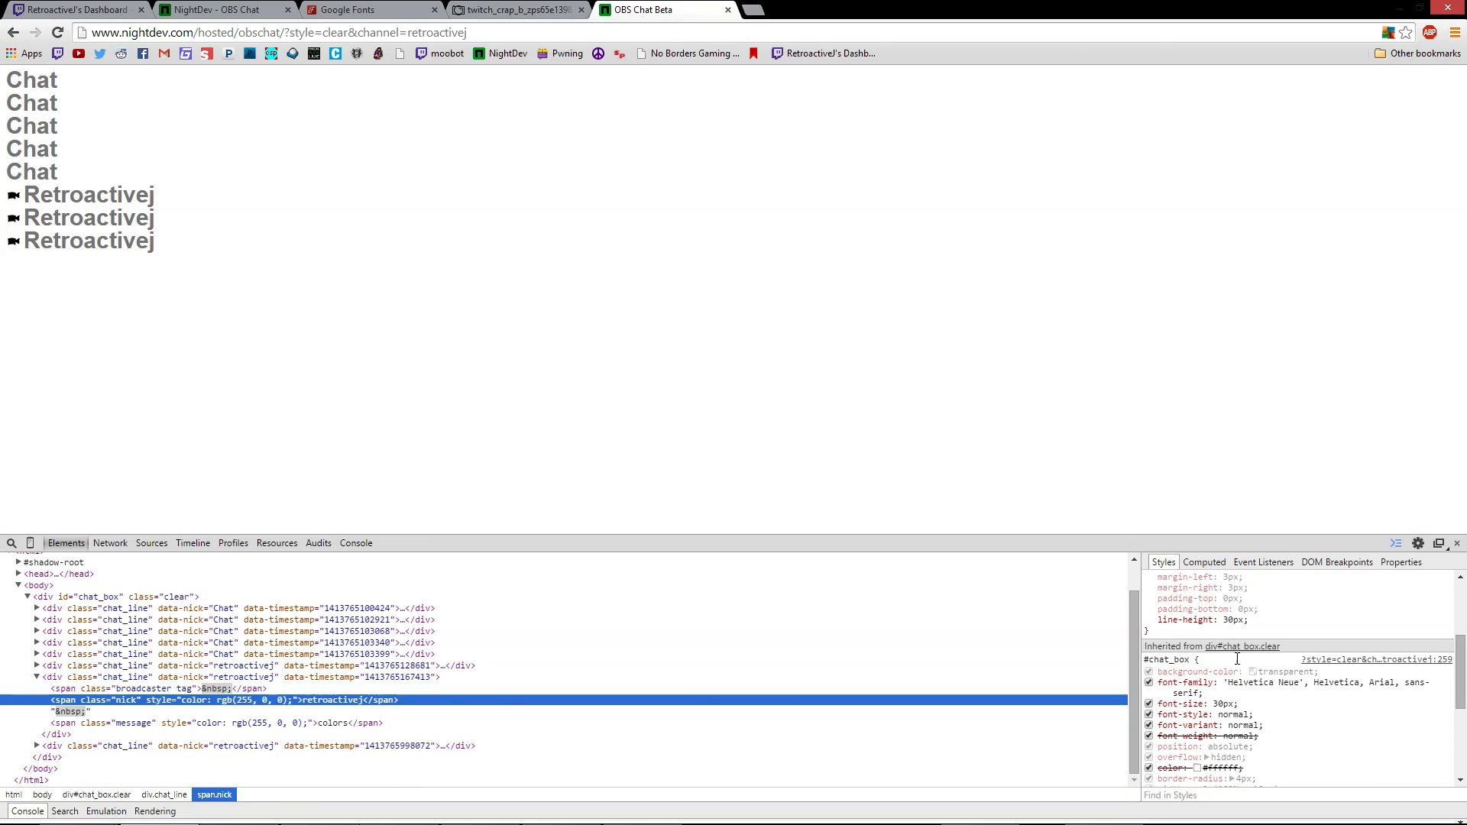
scroll(1254, 688, "down", 5)
scroll(1284, 688, "up", 6)
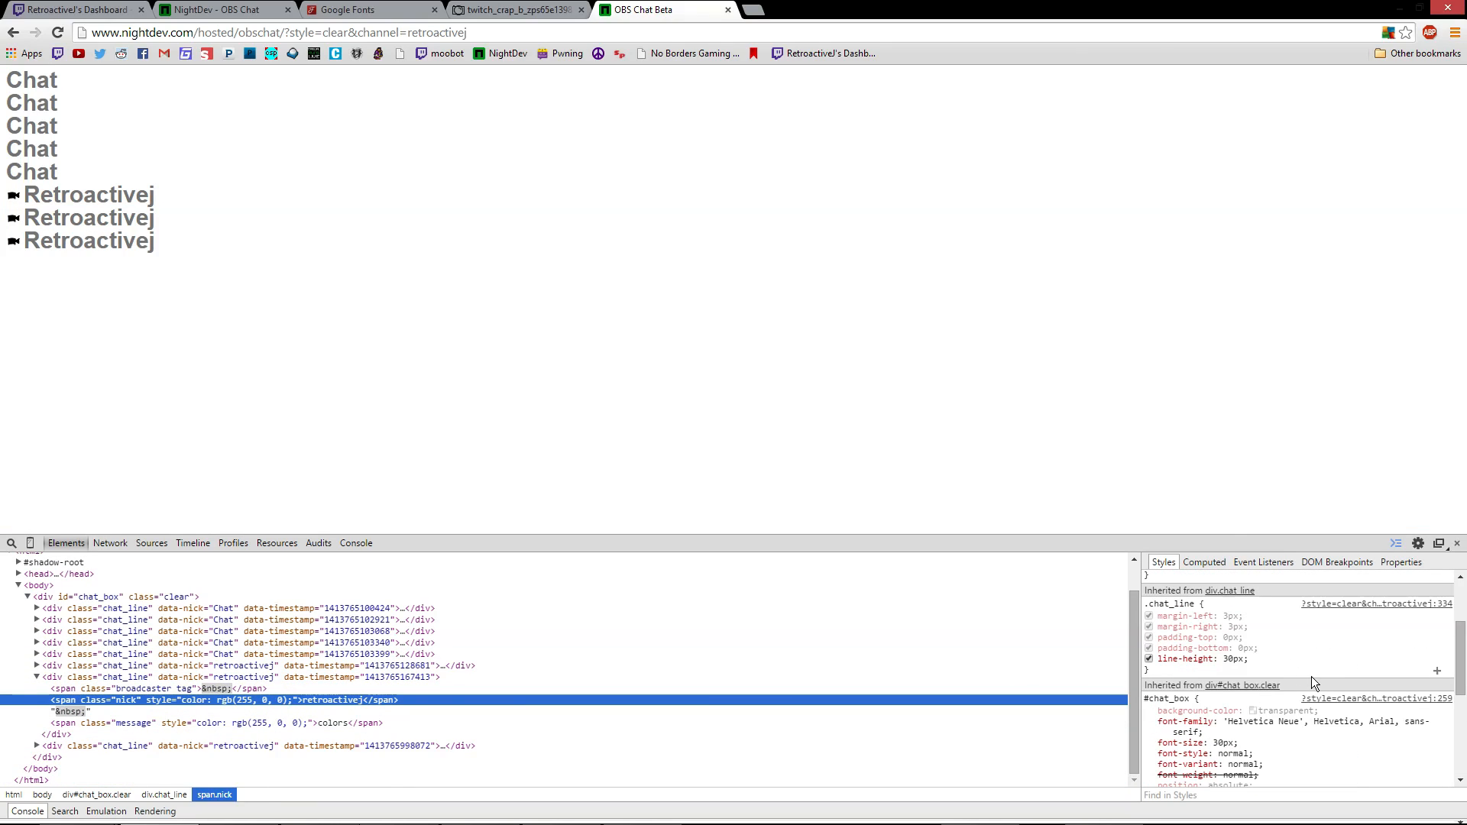
scroll(1310, 640, "up", 3)
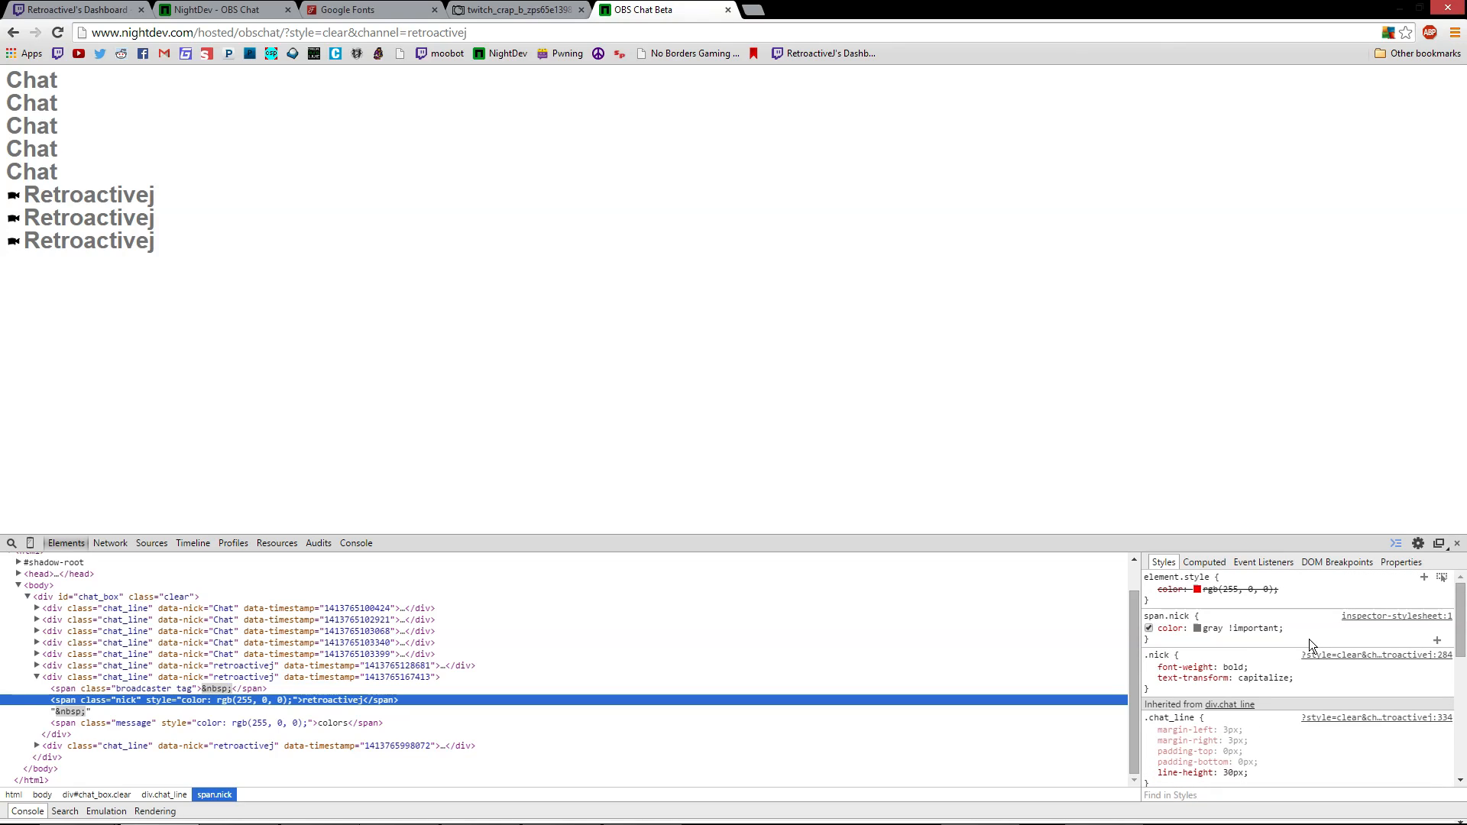
scroll(1309, 639, "down", 2)
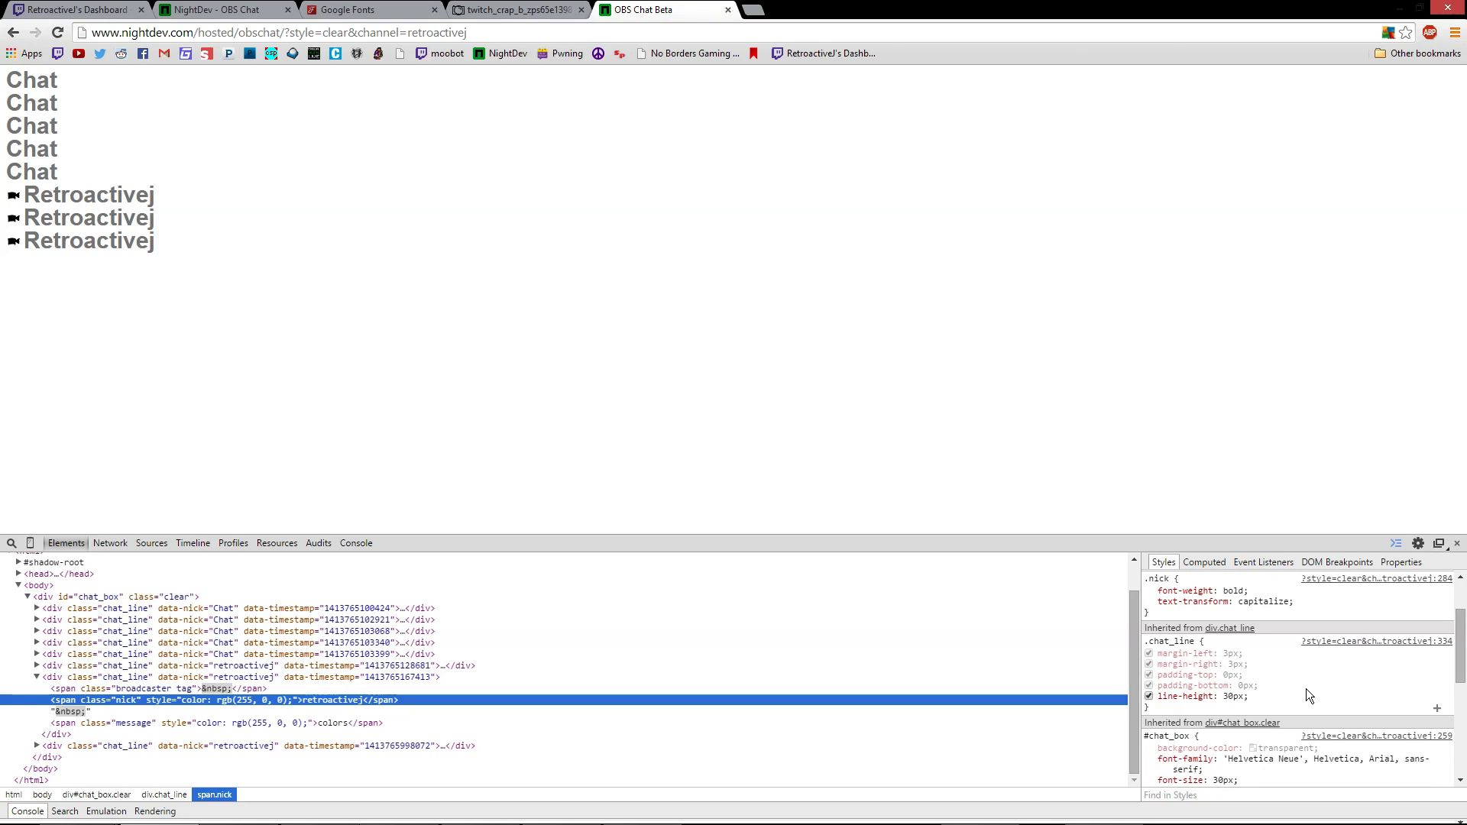
Try uppercase for the nick's text-transform, then restore capitalize and keep font-weight bold
left_click(1281, 602)
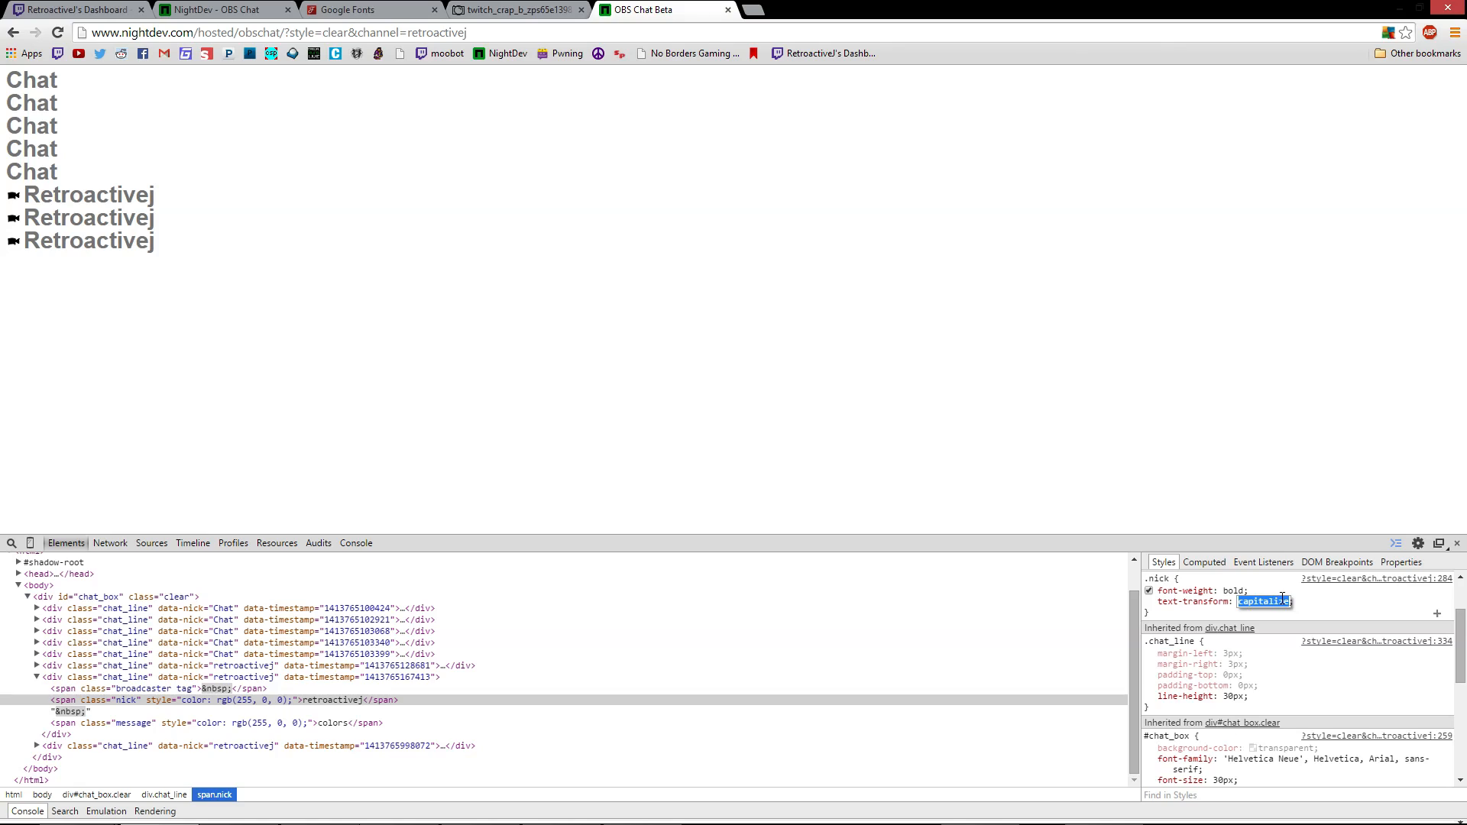
key("BackSpace")
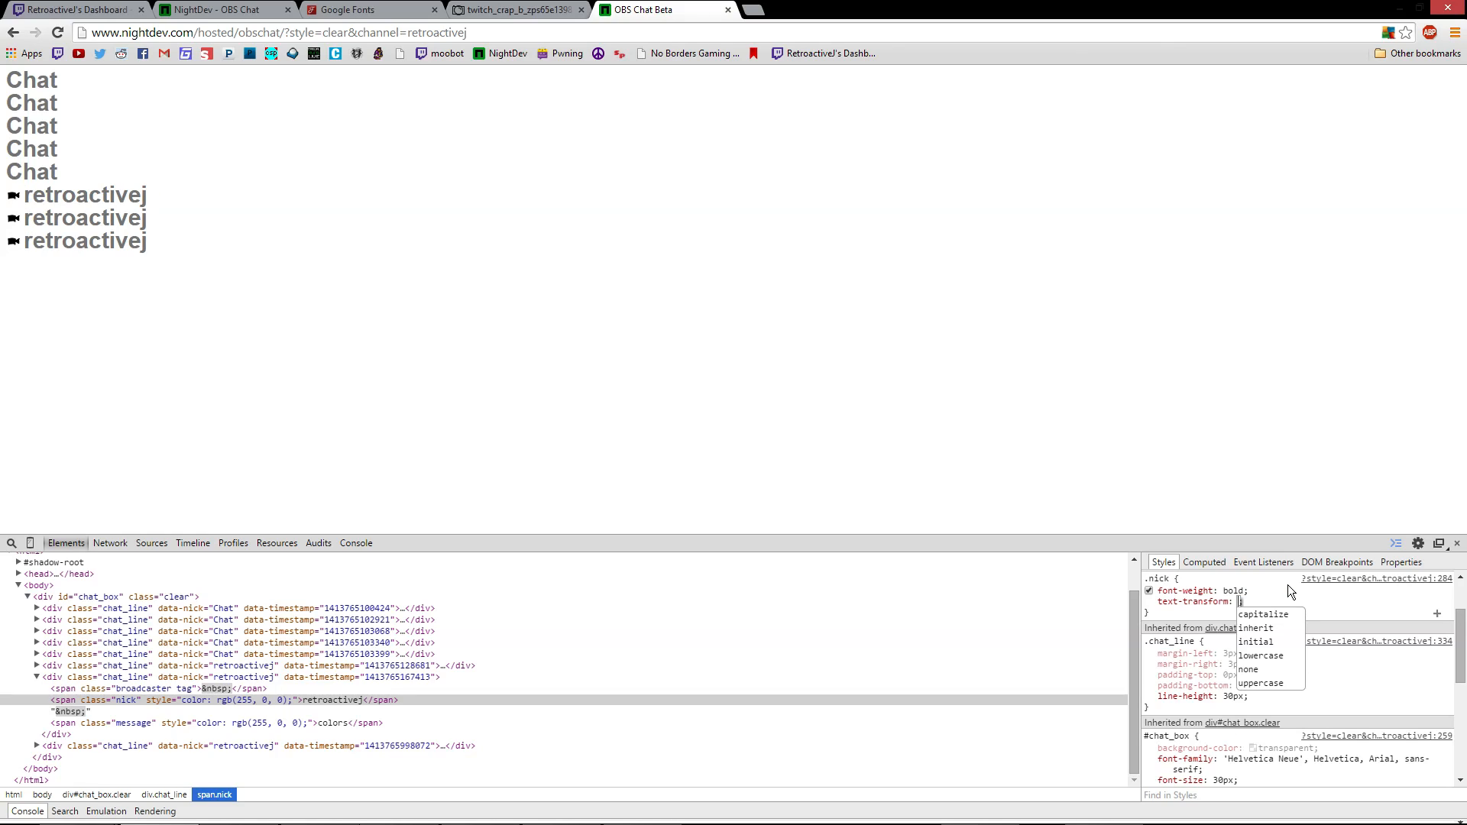
left_click(1298, 615)
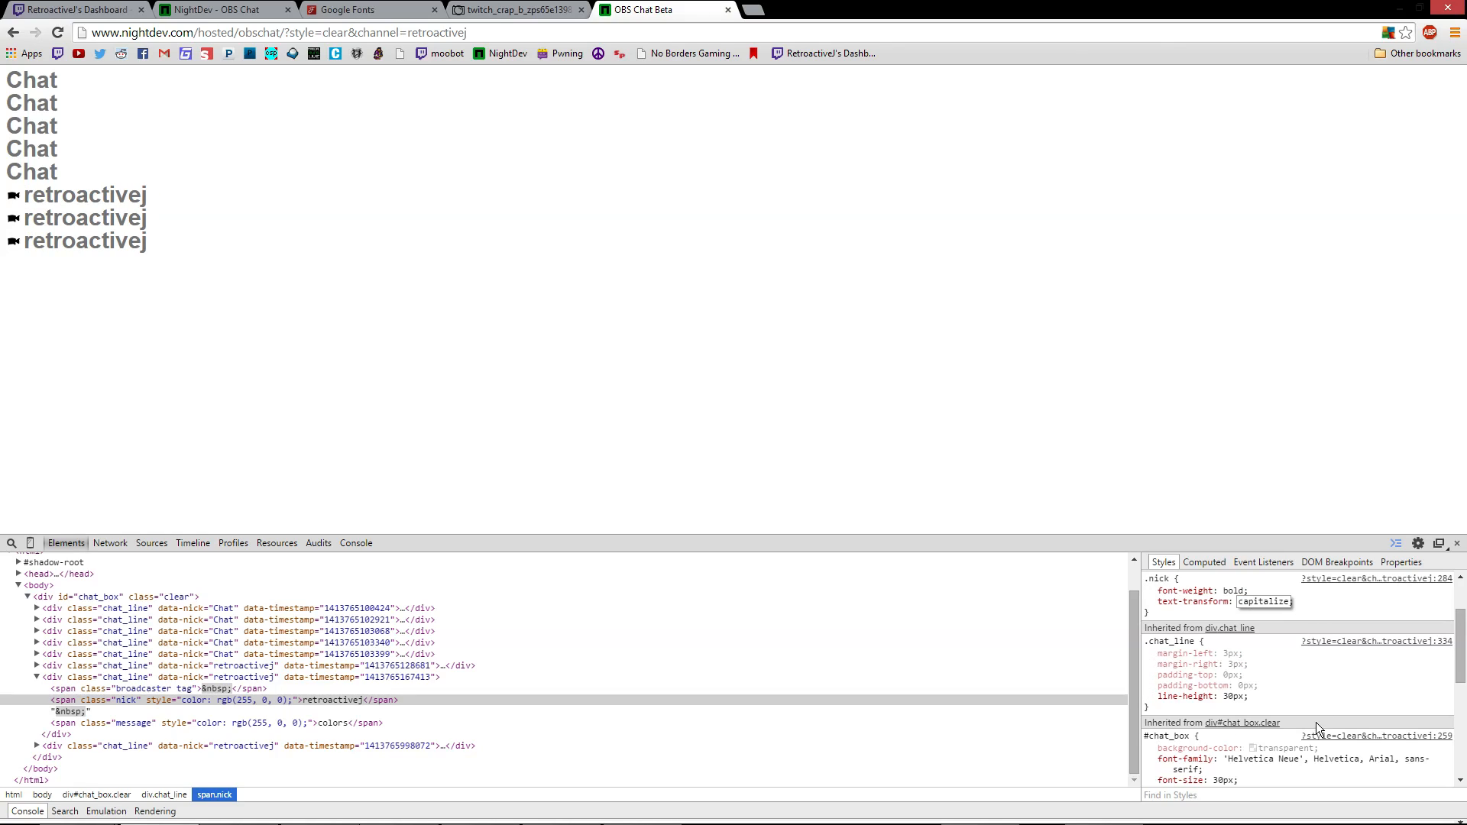
key("Return")
left_click(1269, 603)
left_click(1290, 603)
left_click(1292, 598)
left_click(1253, 601)
type("u")
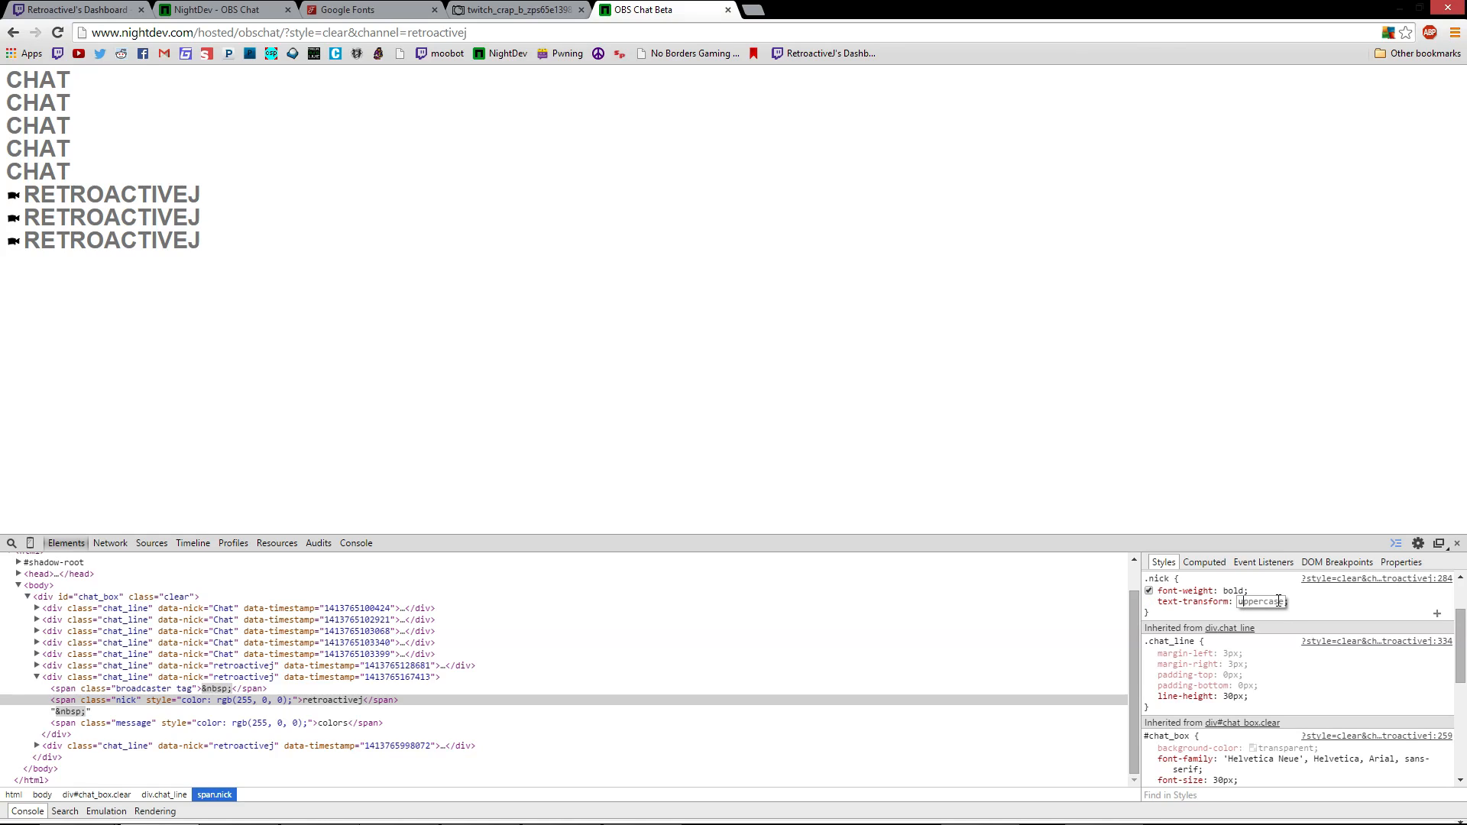
key("Return")
left_click(1273, 603)
type("c")
key("Return")
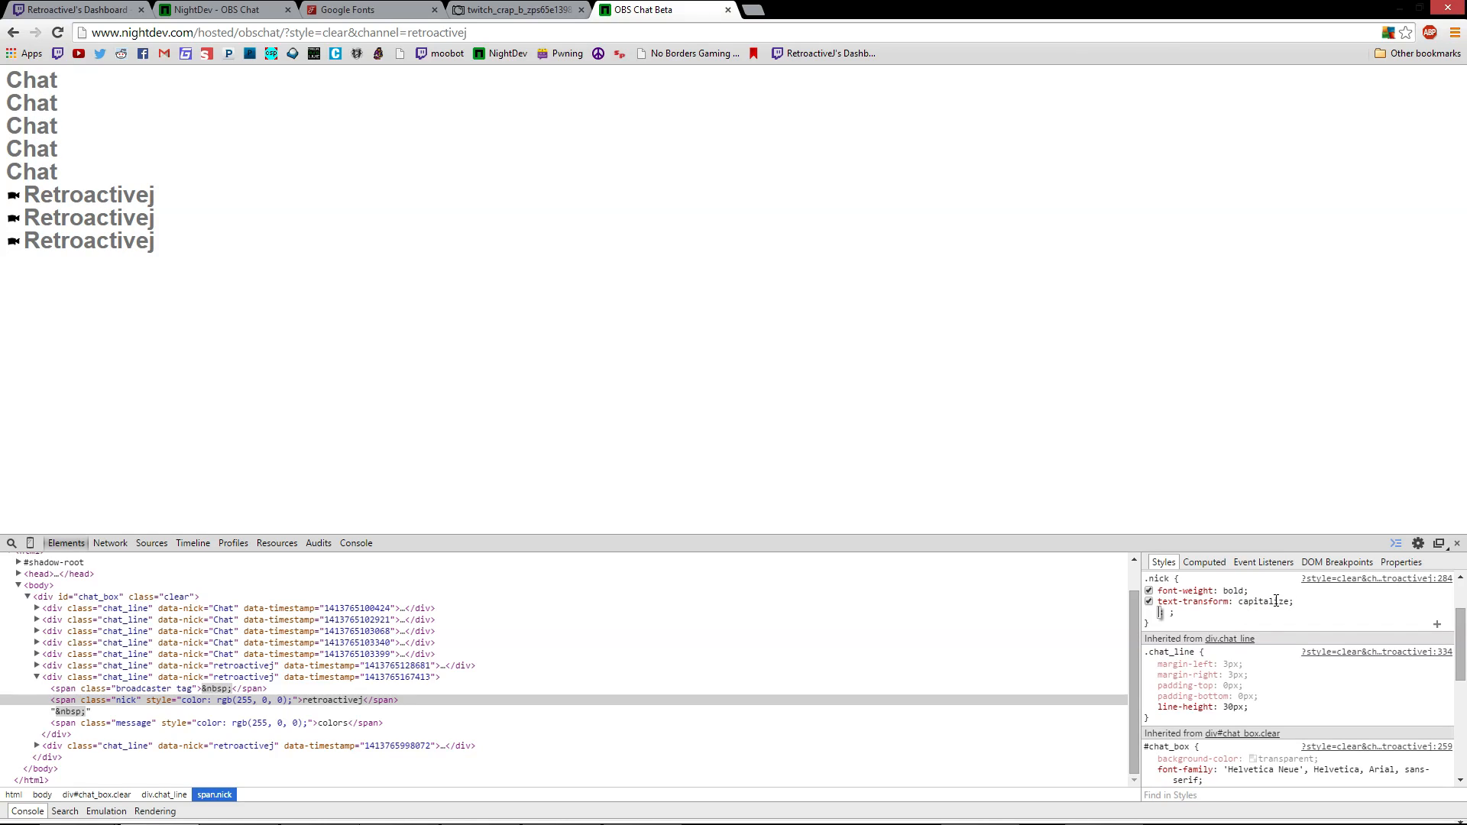
left_click(1234, 592)
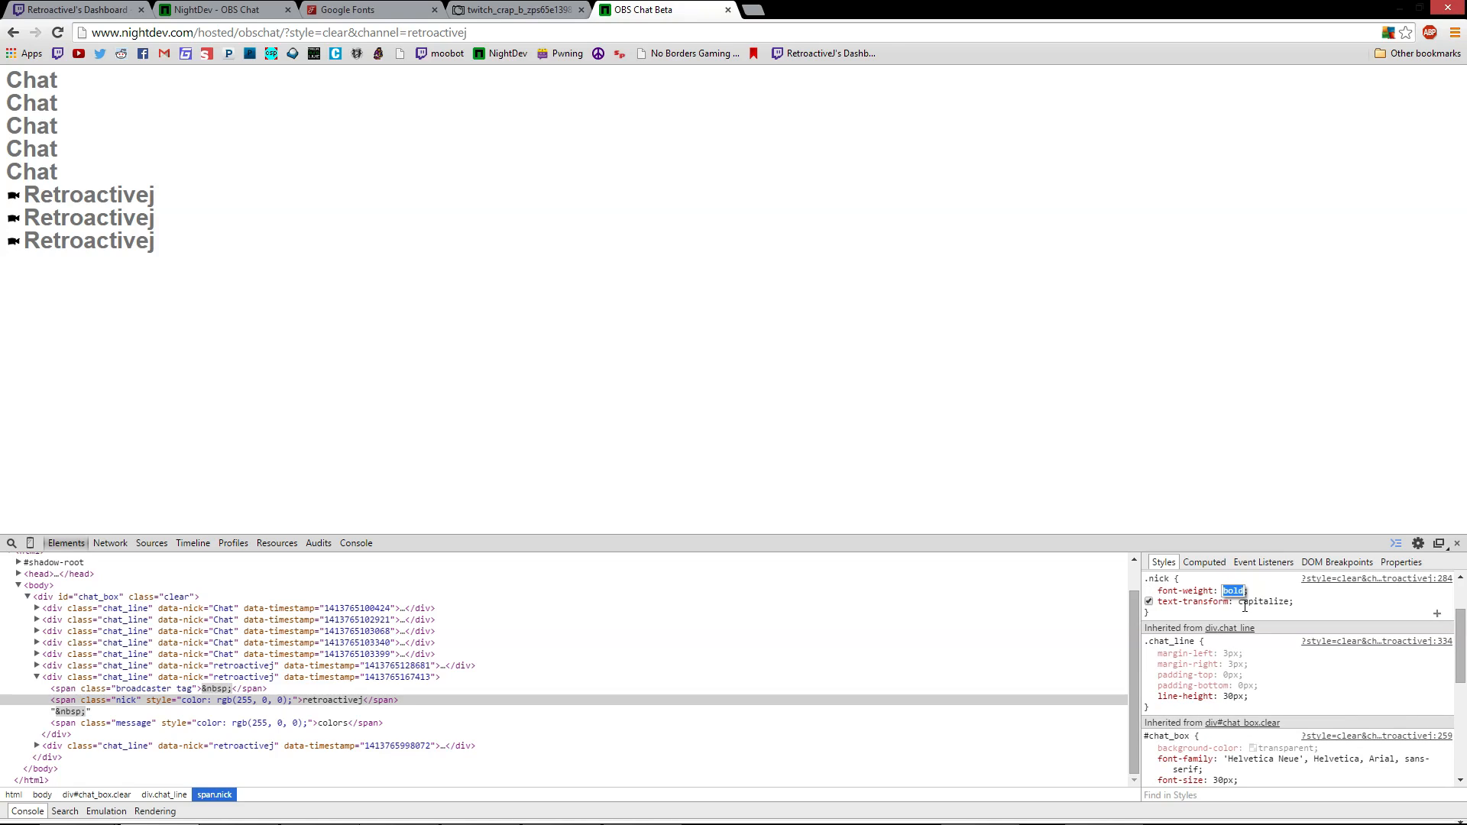
left_click(1281, 593)
Change the .chat_line .message word-break from break-all to normal and select the rule
scroll(1308, 688, "down", 2)
scroll(1308, 688, "up", 4)
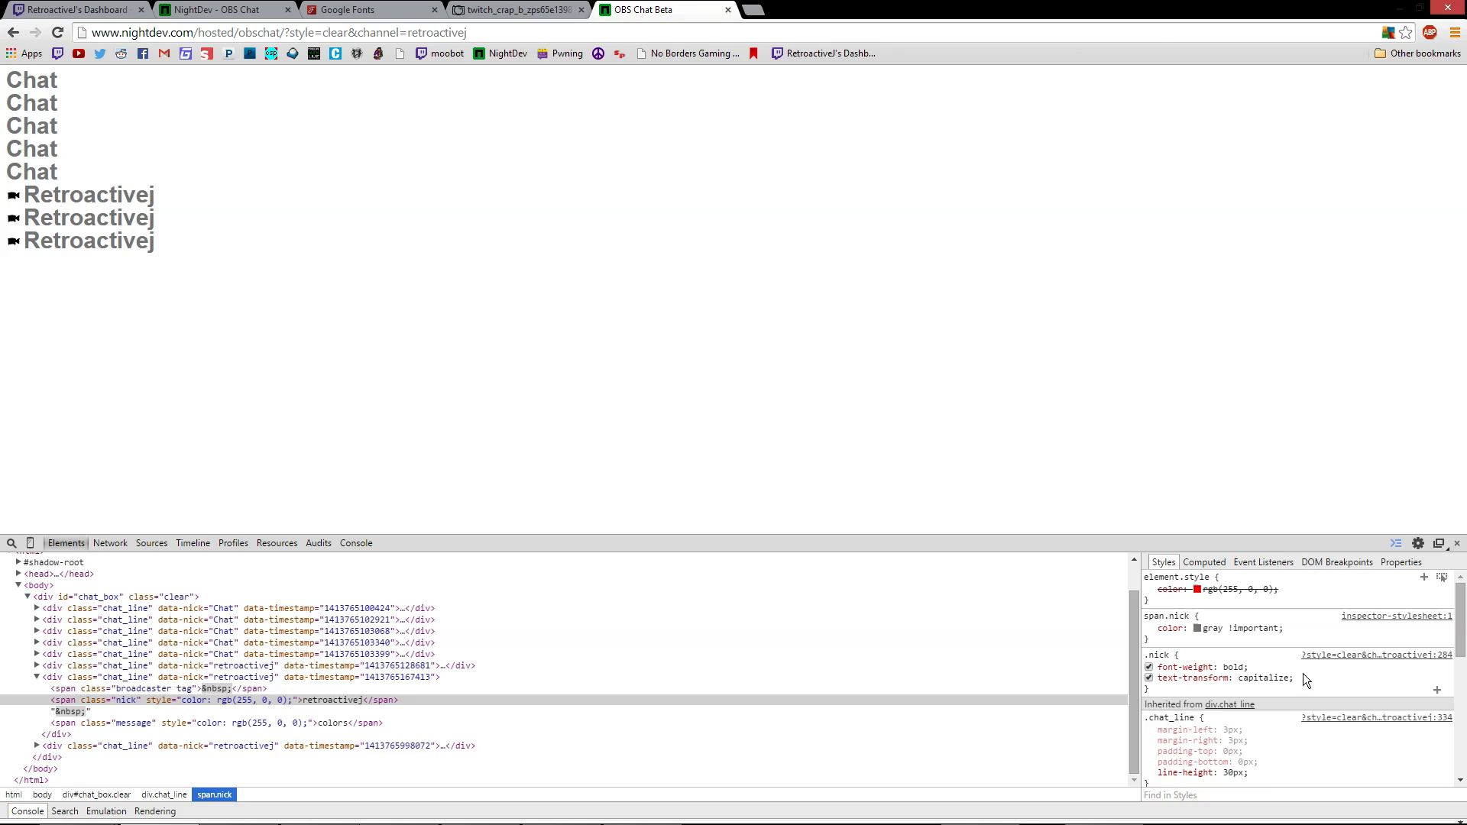
scroll(1259, 681, "down", 4)
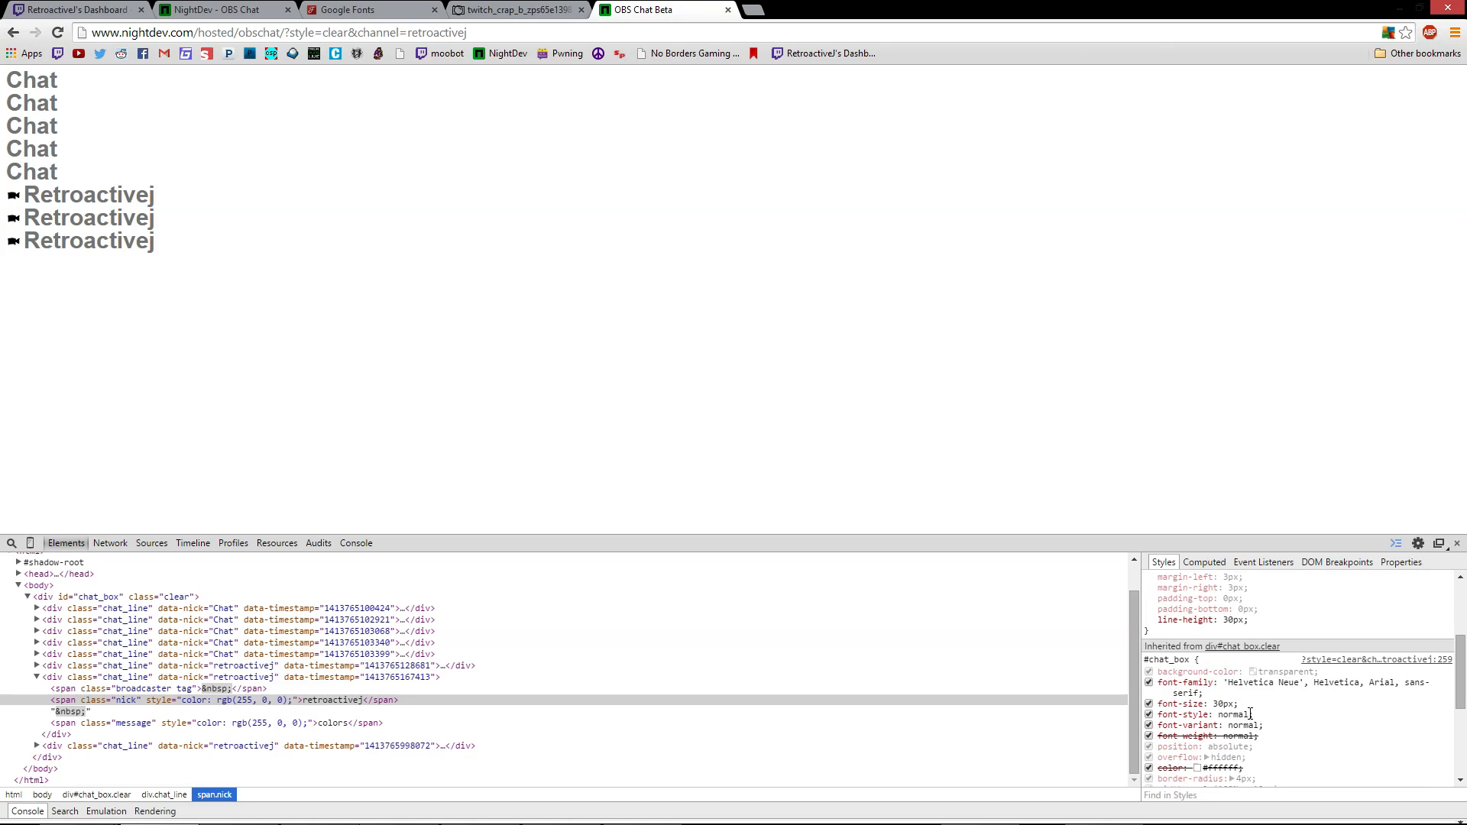
scroll(1259, 721, "down", 2)
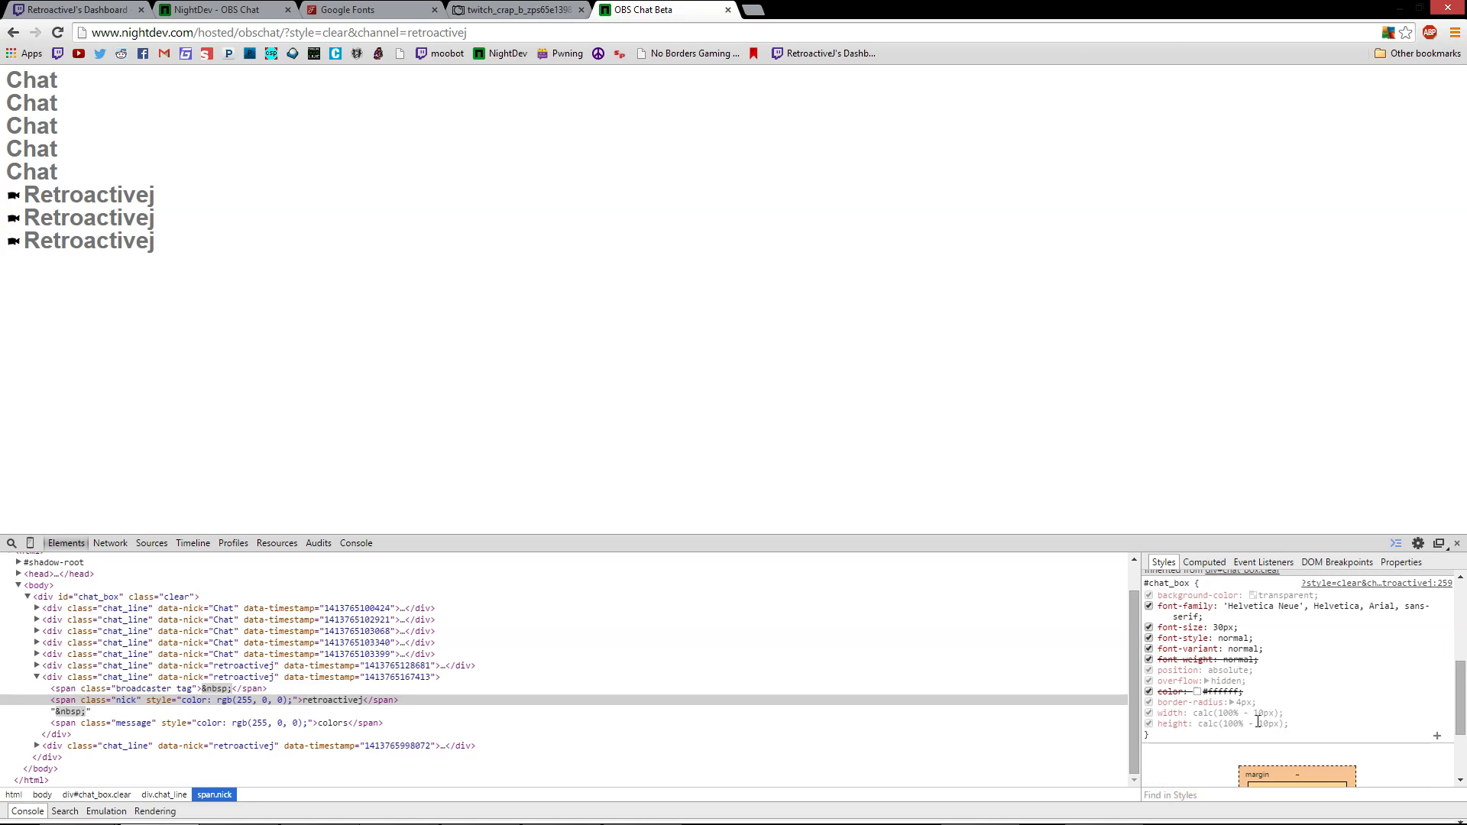
scroll(1219, 649, "down", 3)
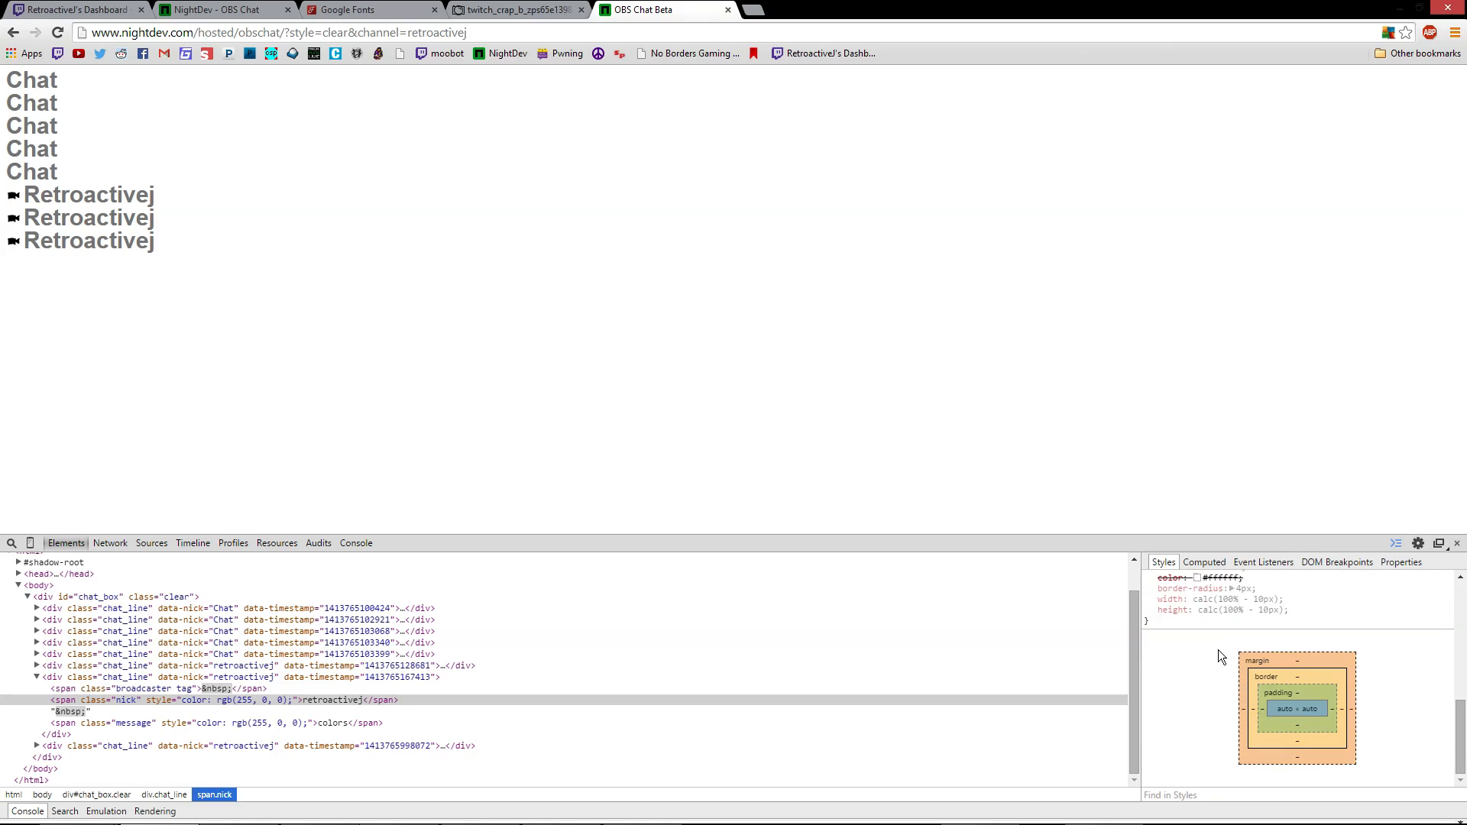
scroll(1222, 644, "up", 8)
scroll(1235, 644, "up", 1)
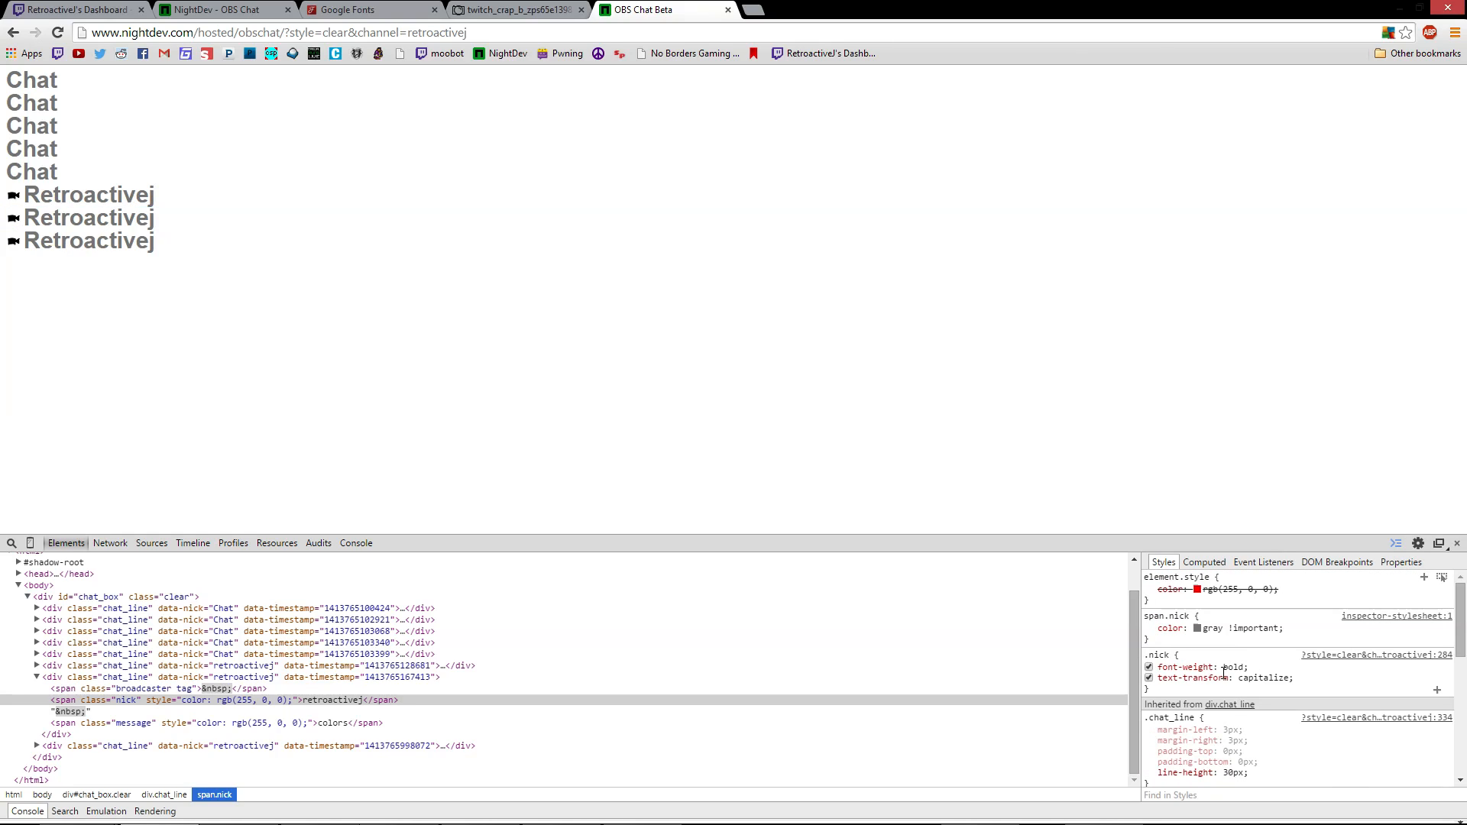
left_click(181, 723)
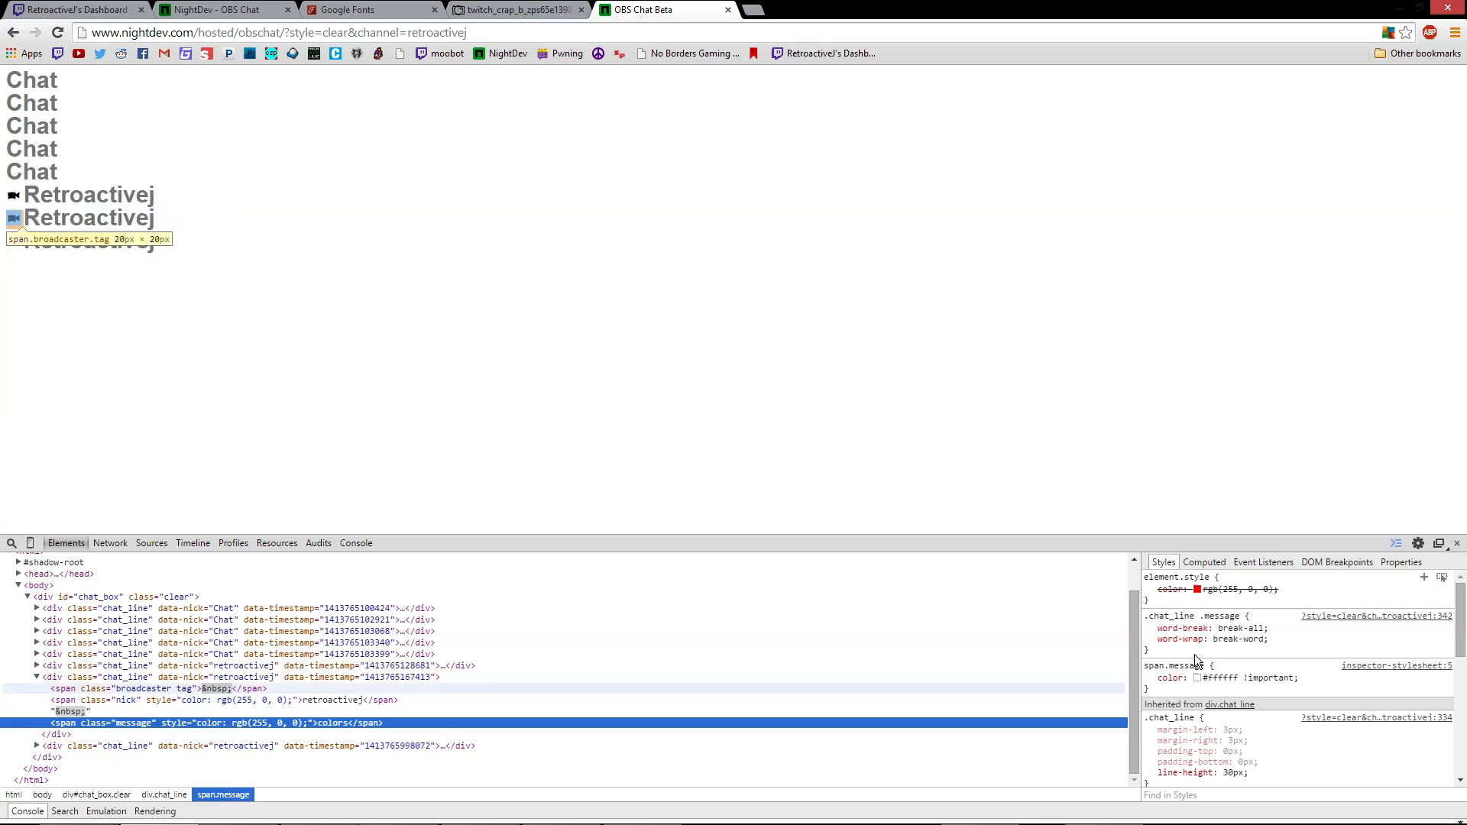
left_click(1242, 628)
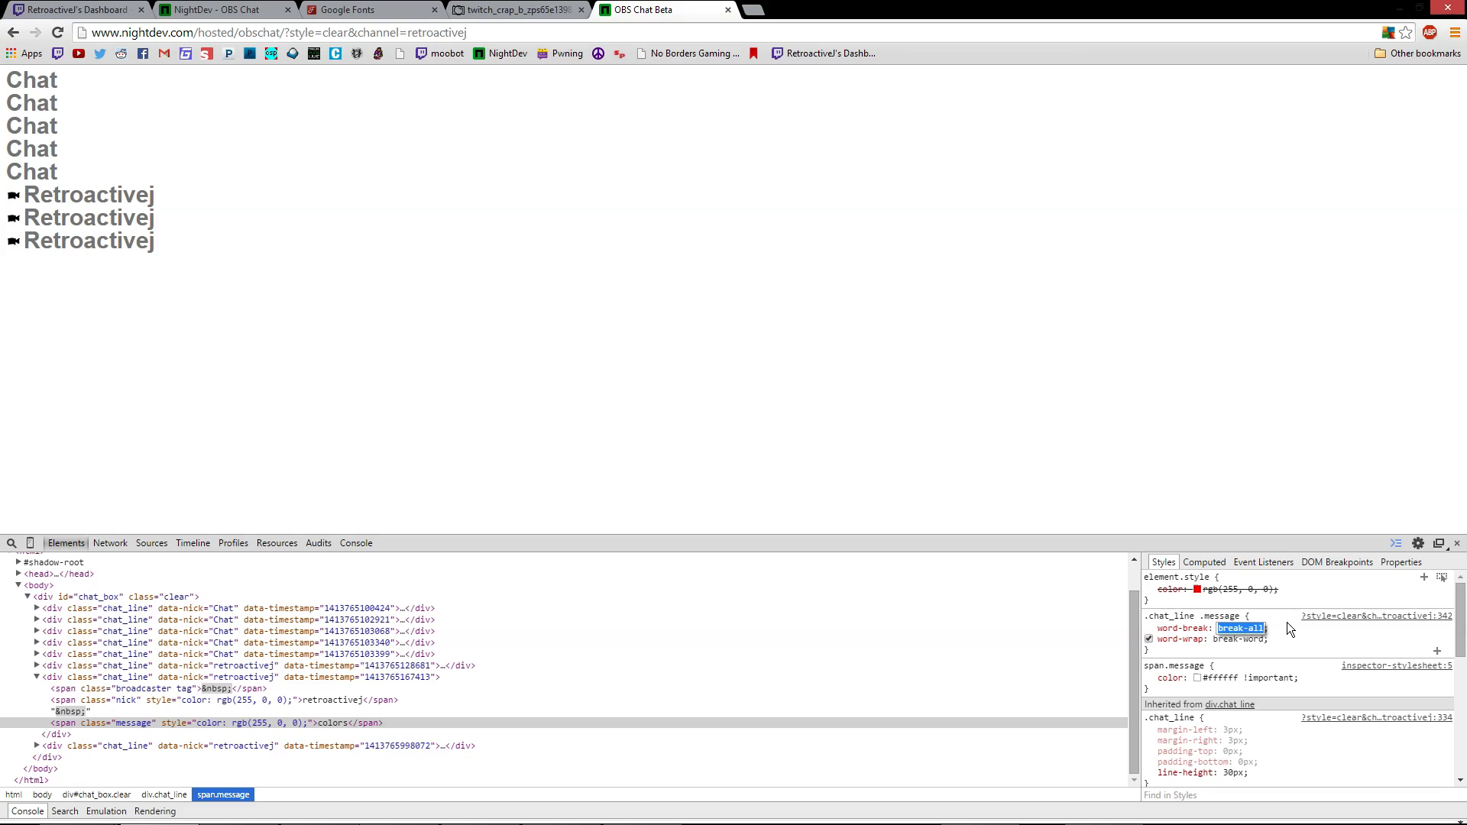
key("BackSpace")
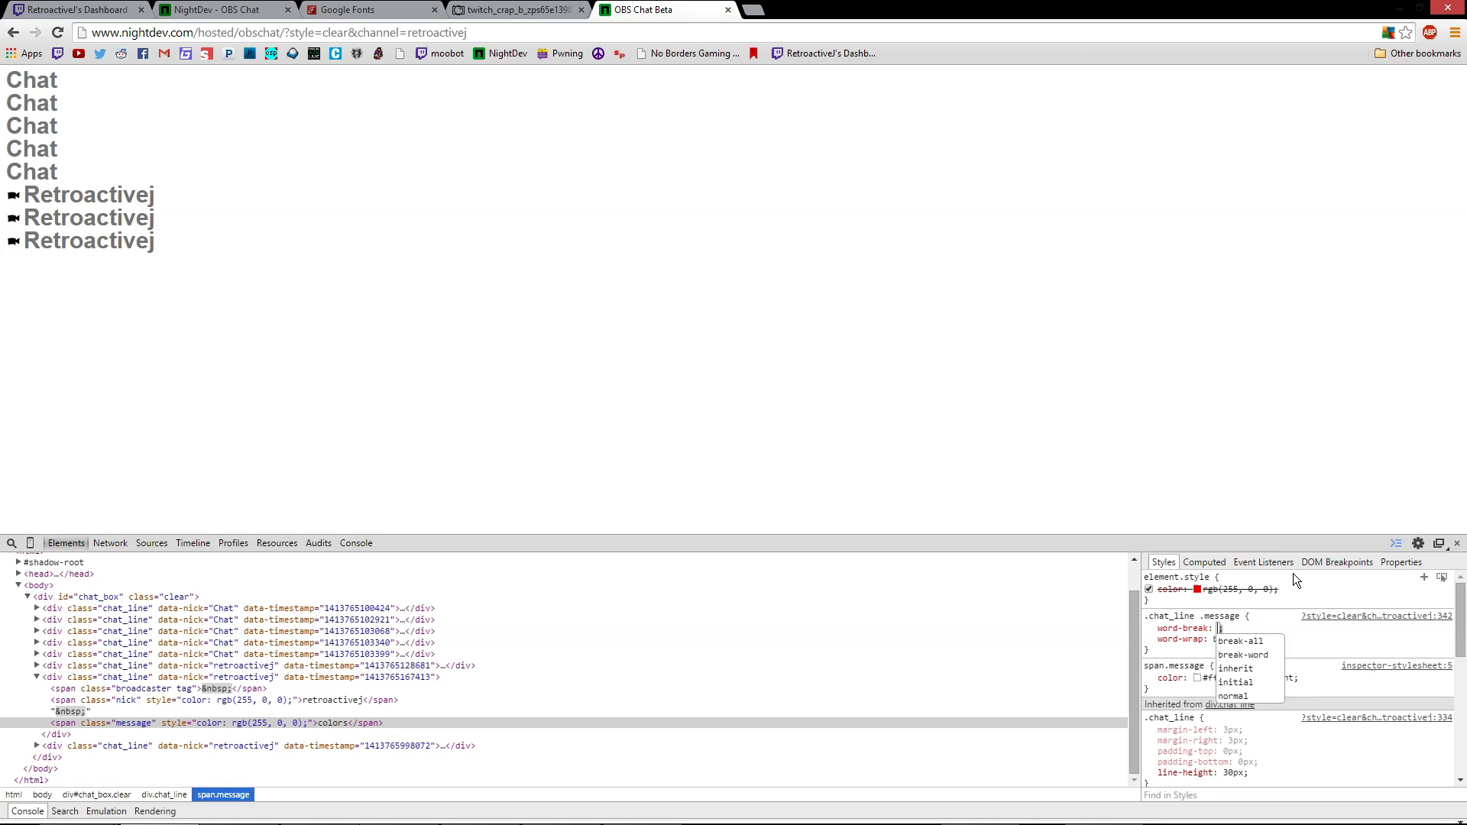
left_click(1258, 694)
left_click(1159, 652)
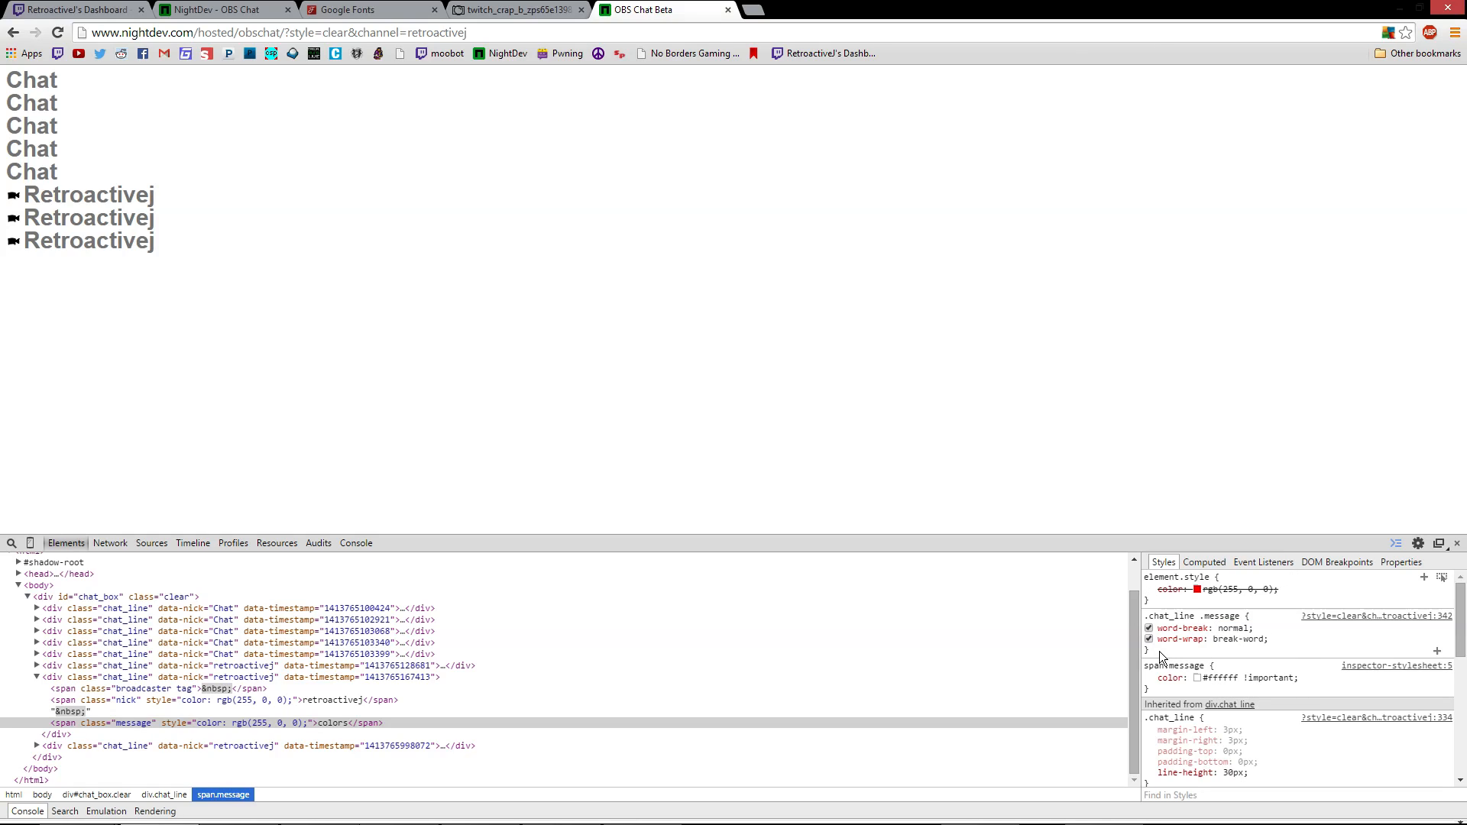
left_click_drag(1147, 616, 1169, 654)
key("ctrl+c")
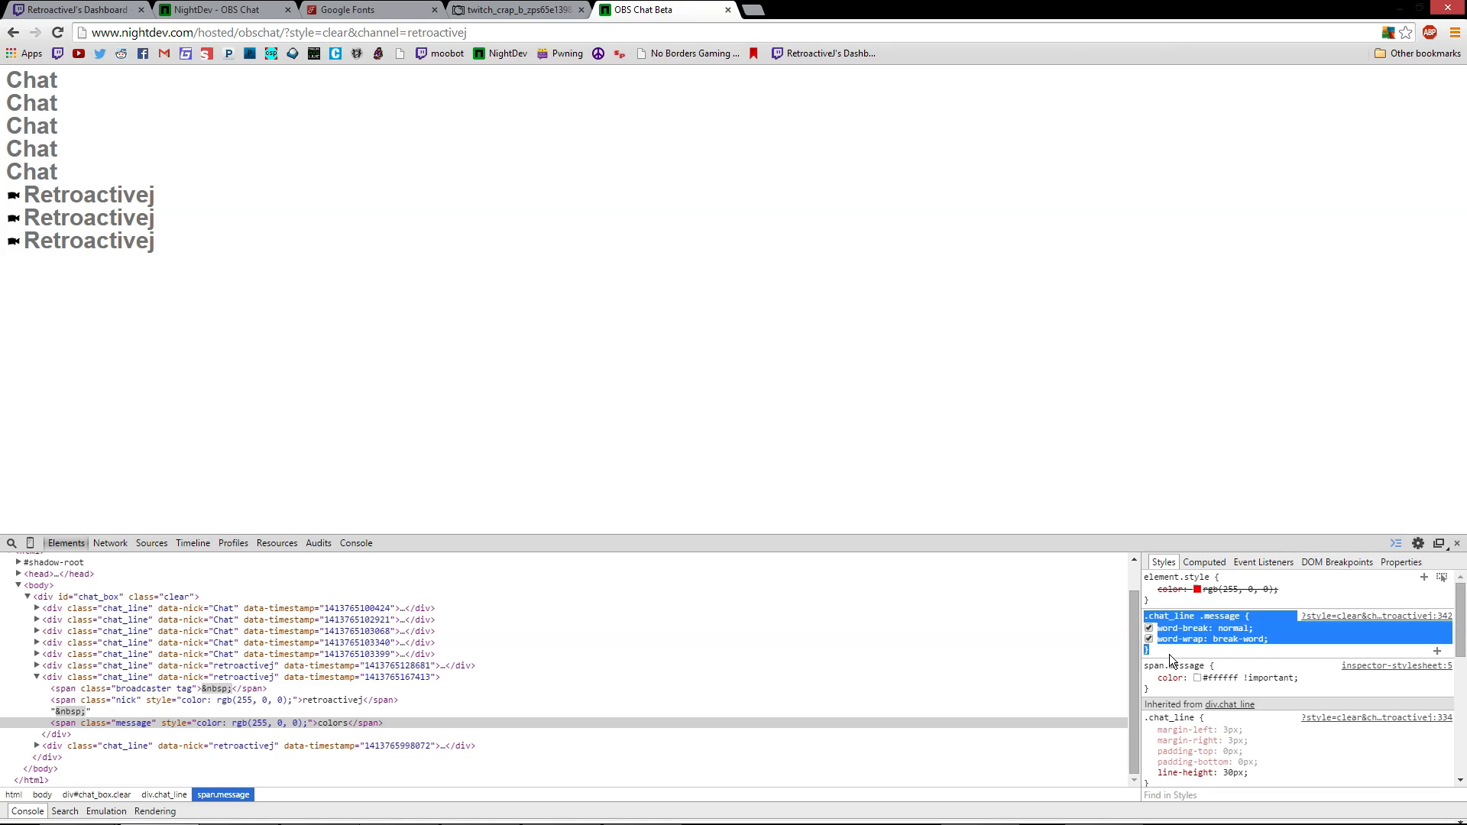
Paste the word-break: normal .chat_line .message rule over lines 75–78 and apply with OK
mouse_move(669, 811)
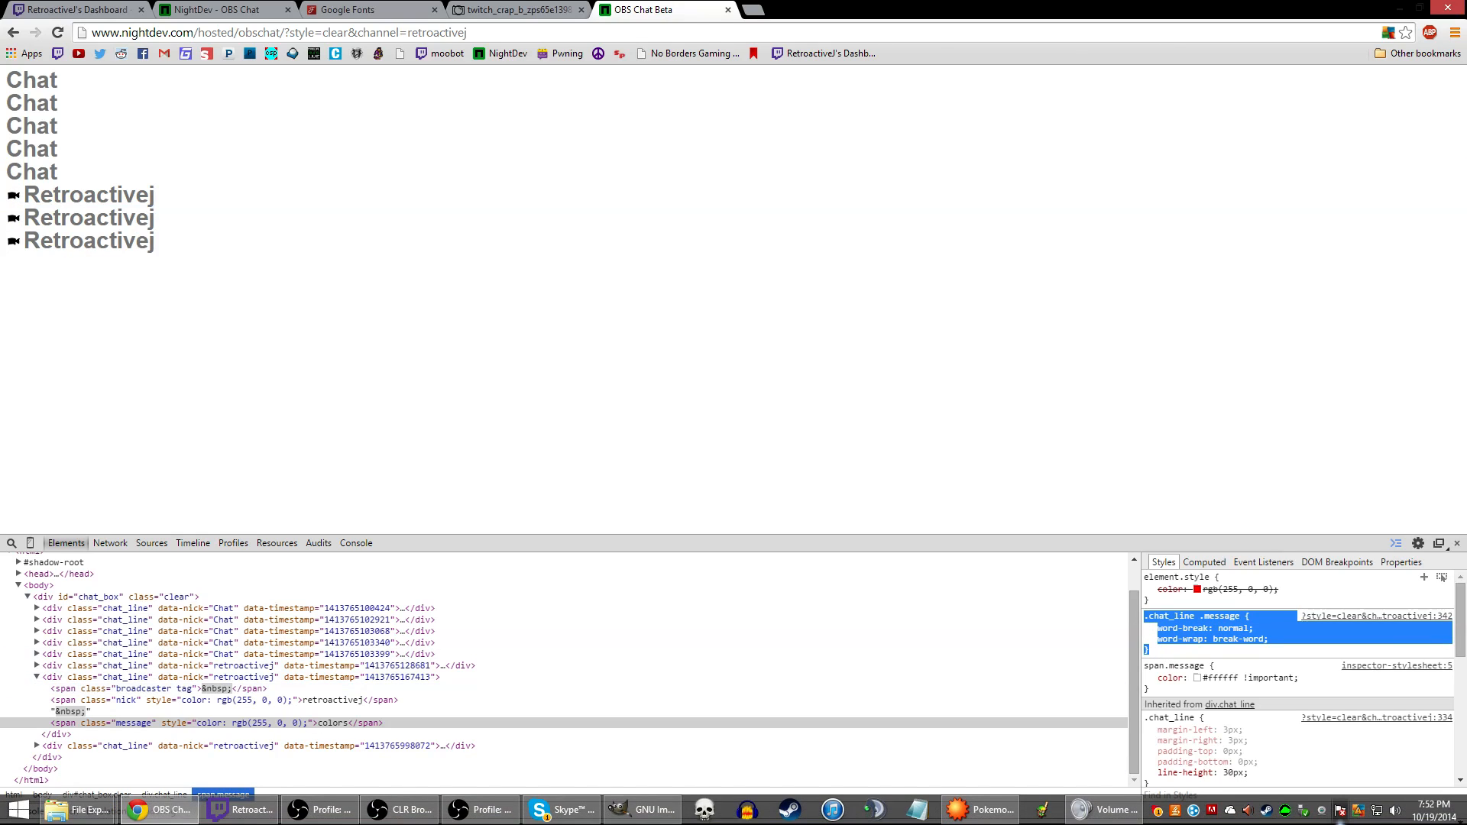
left_click(445, 817)
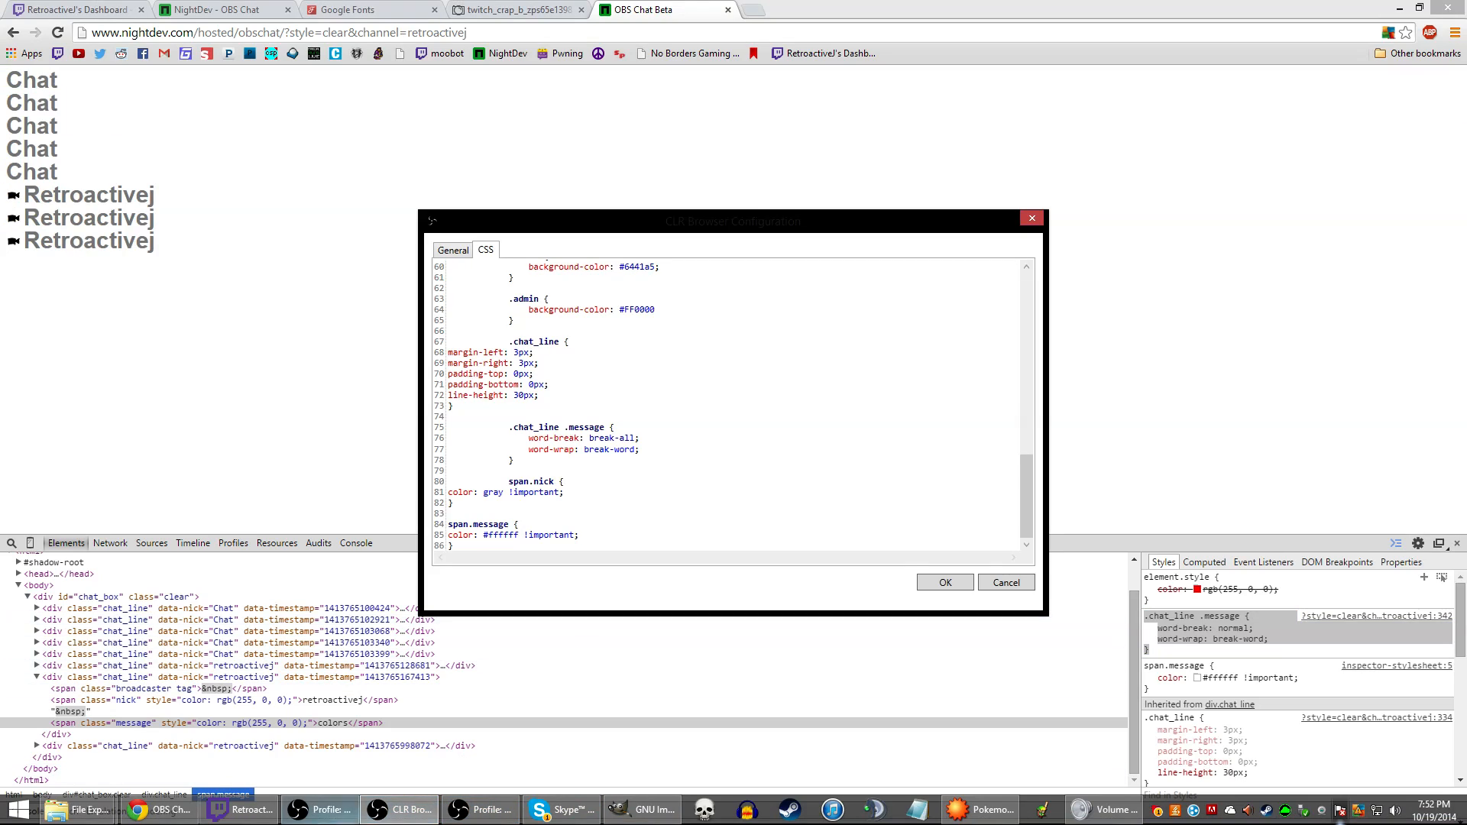
left_click(453, 251)
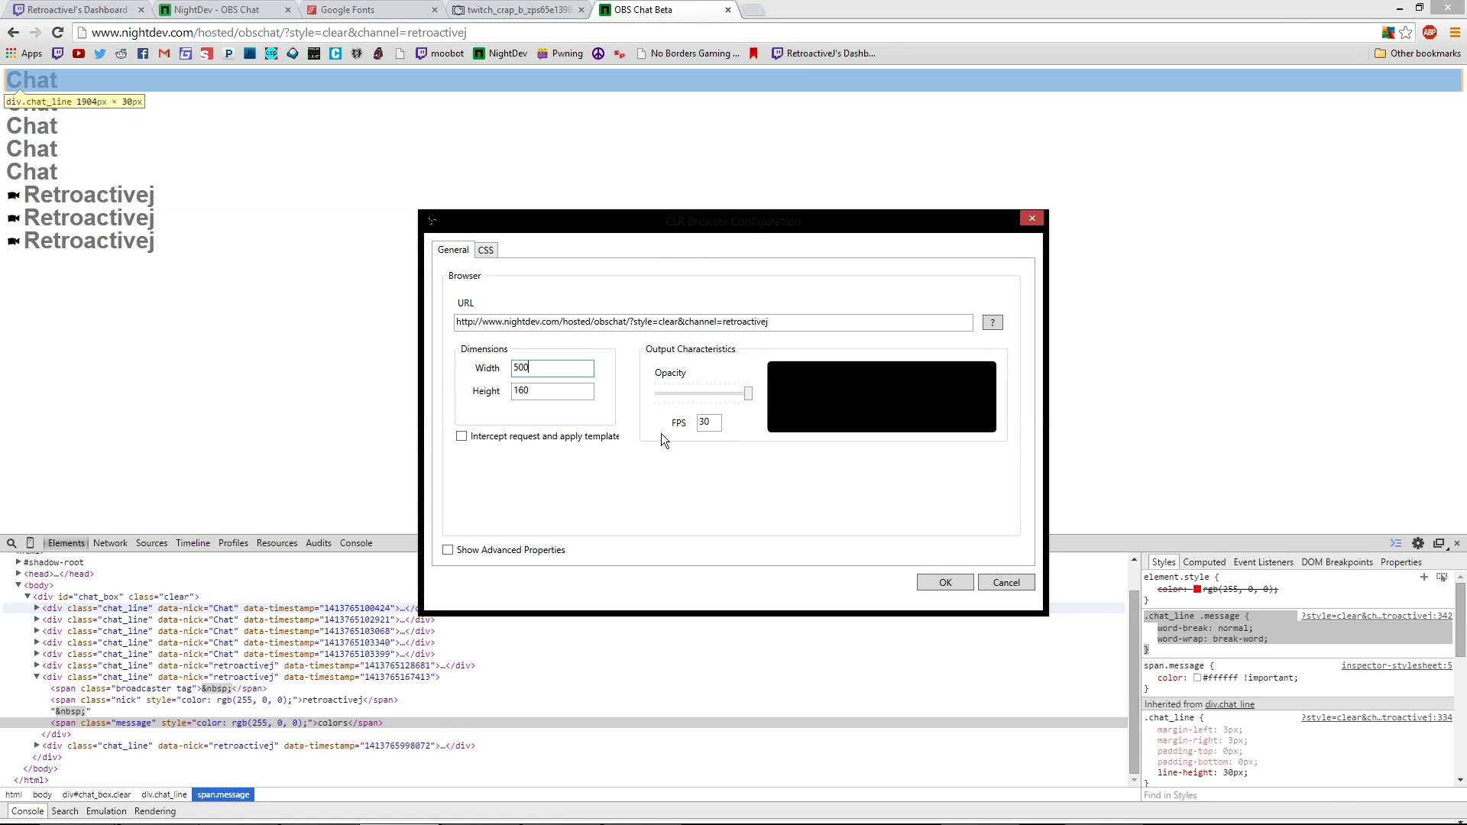
left_click(482, 251)
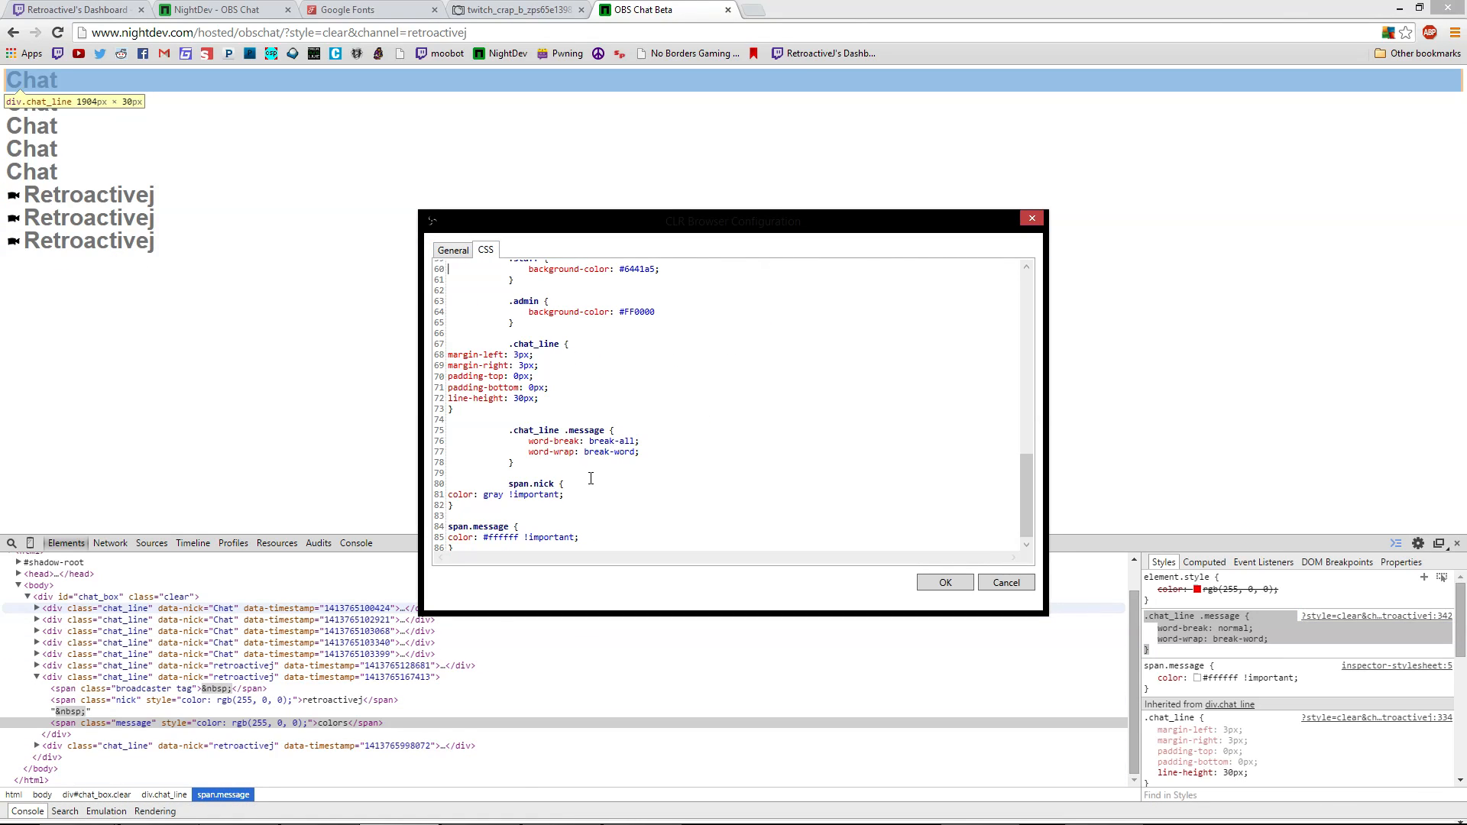
scroll(551, 450, "down", 1)
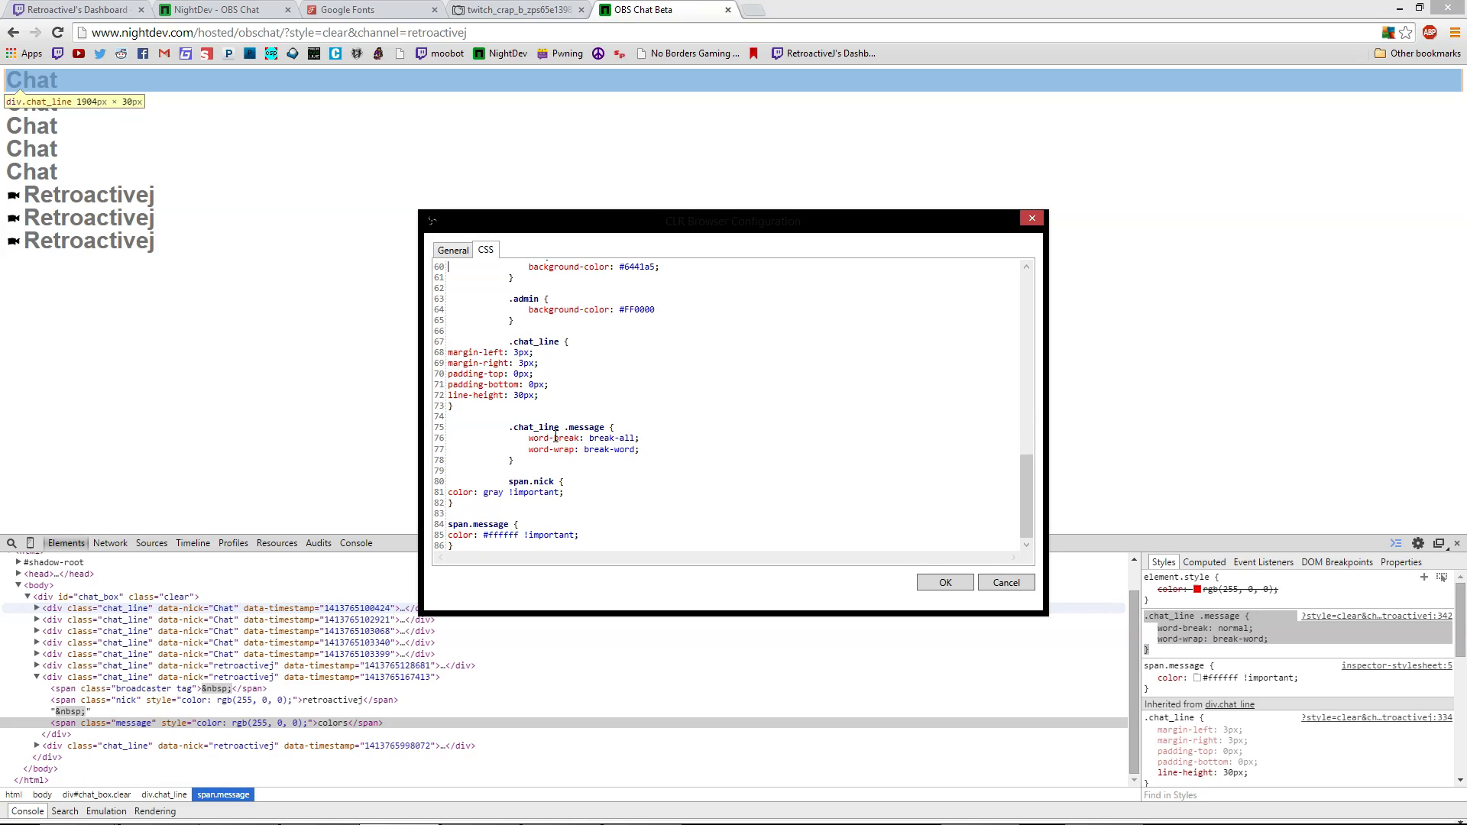
left_click_drag(518, 464, 510, 427)
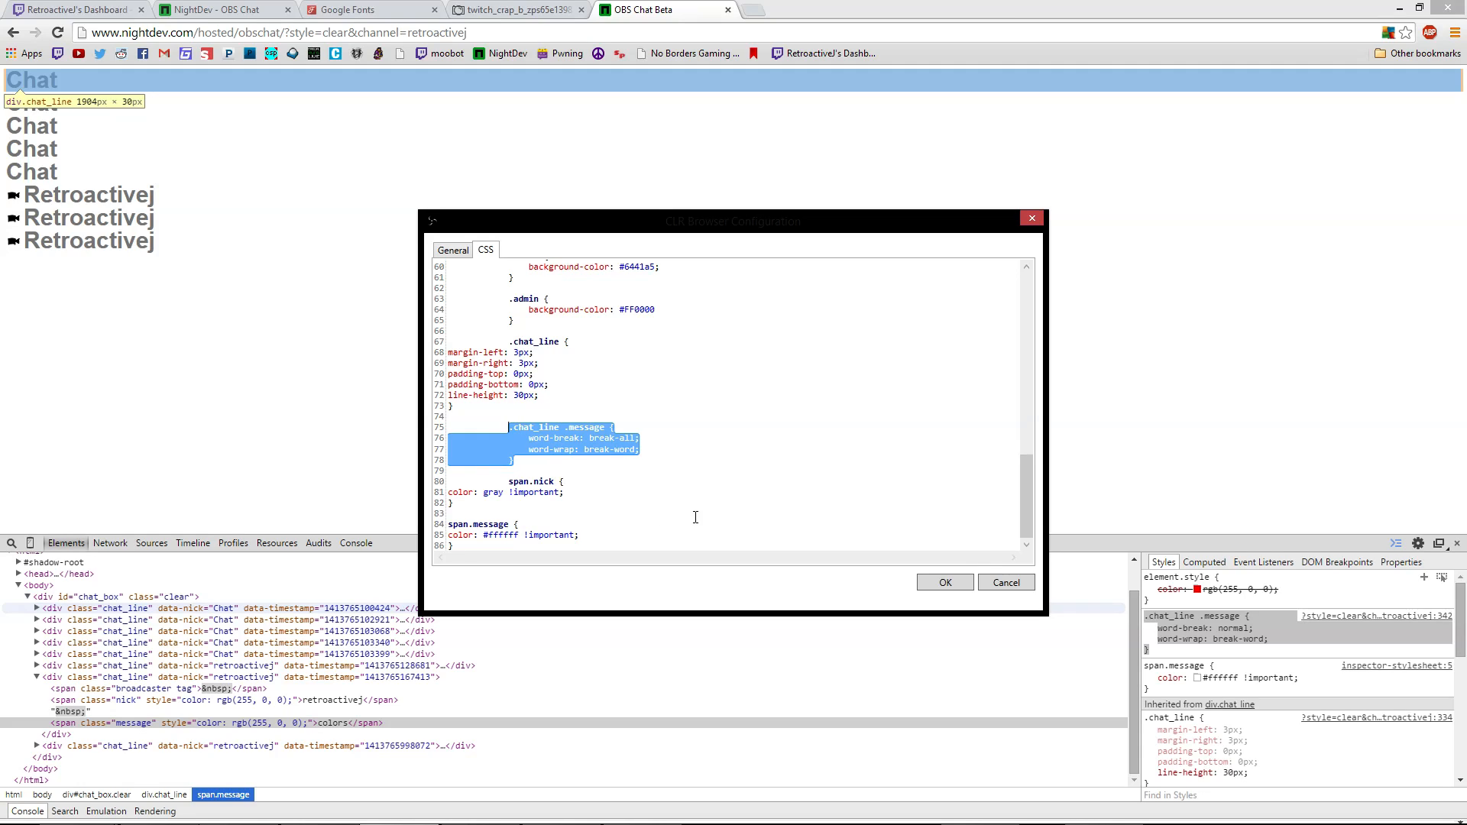
key("ctrl+v")
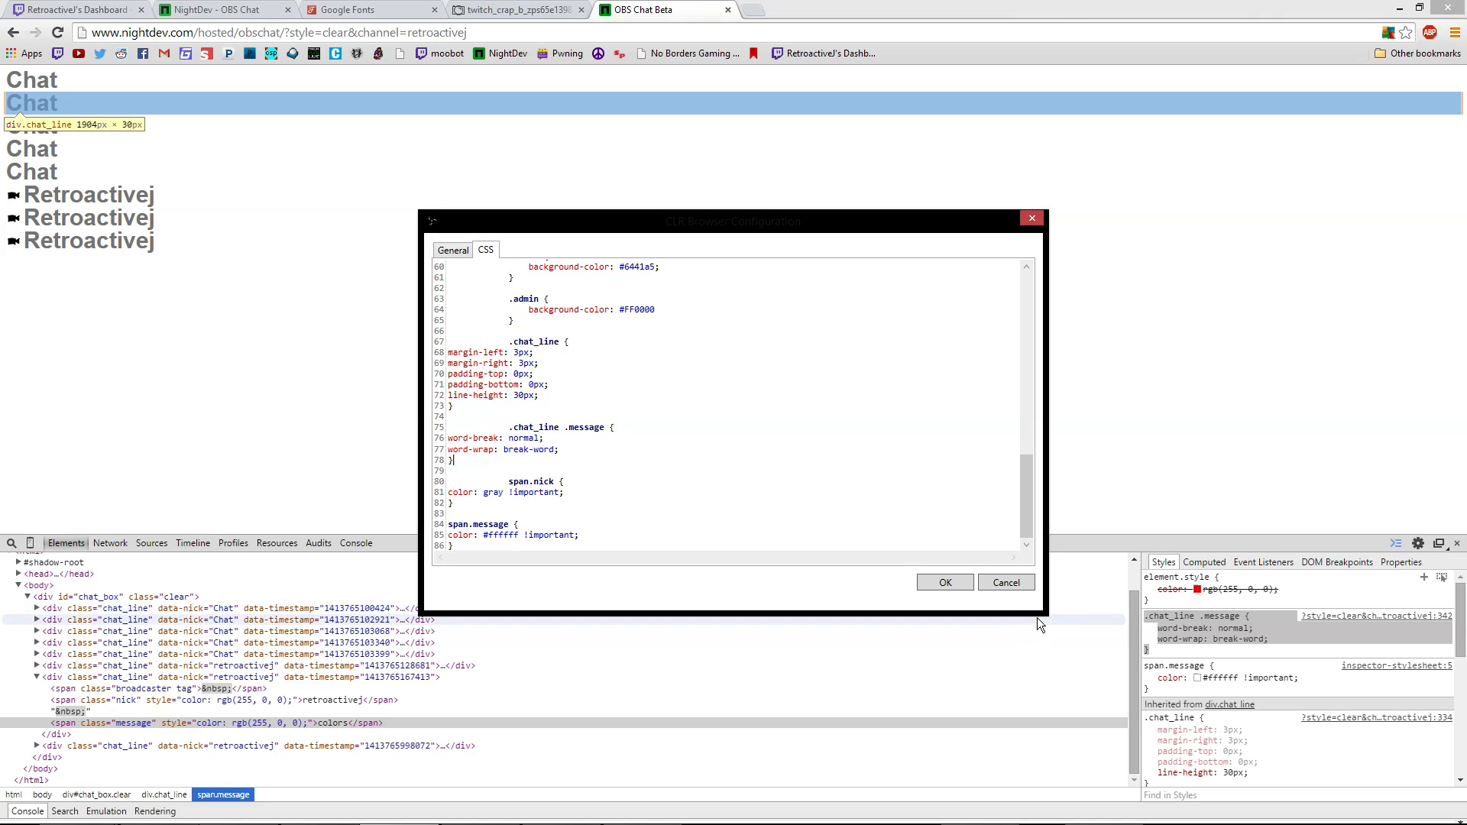
left_click(453, 251)
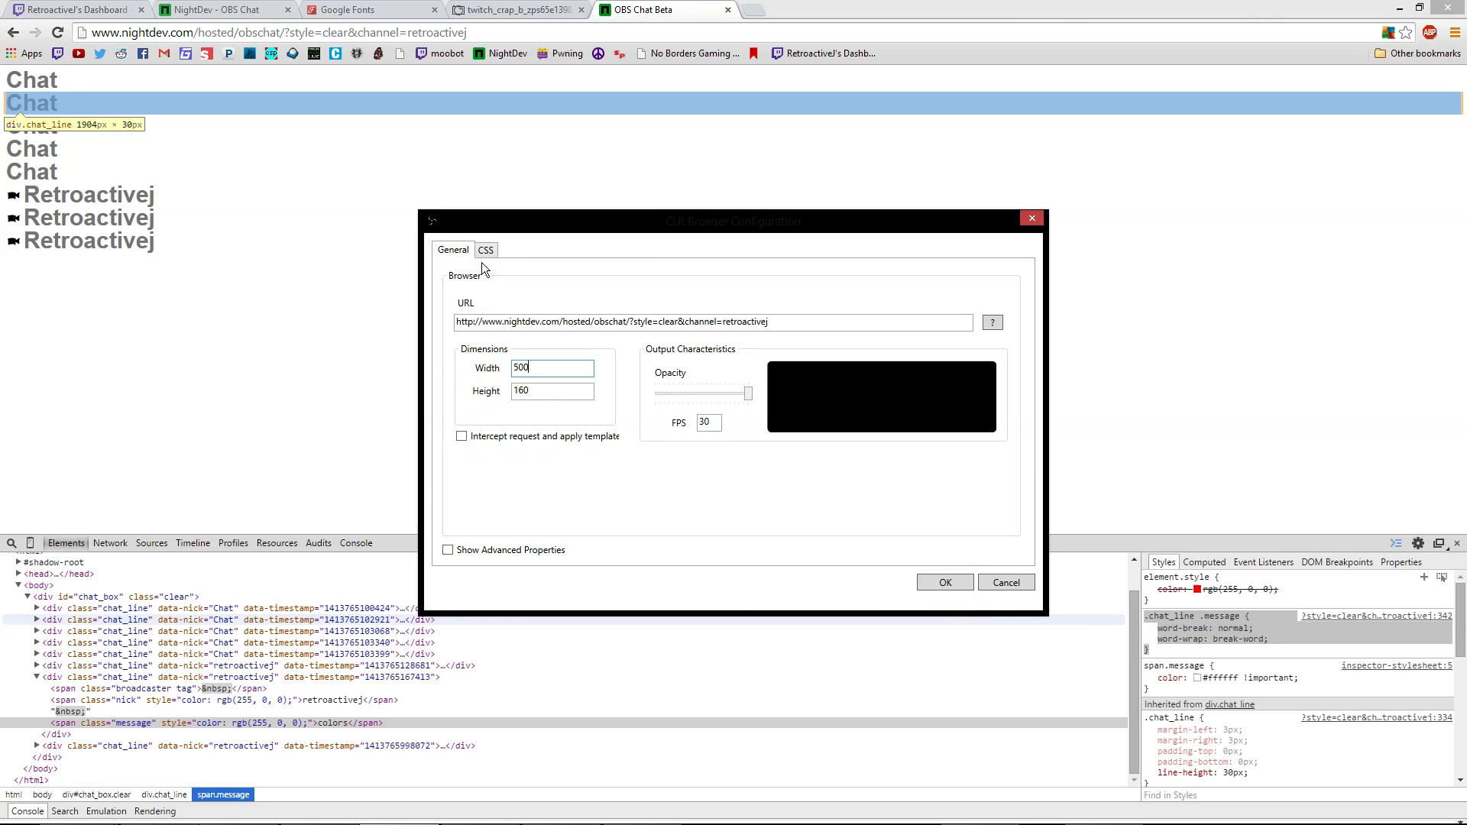
left_click(947, 583)
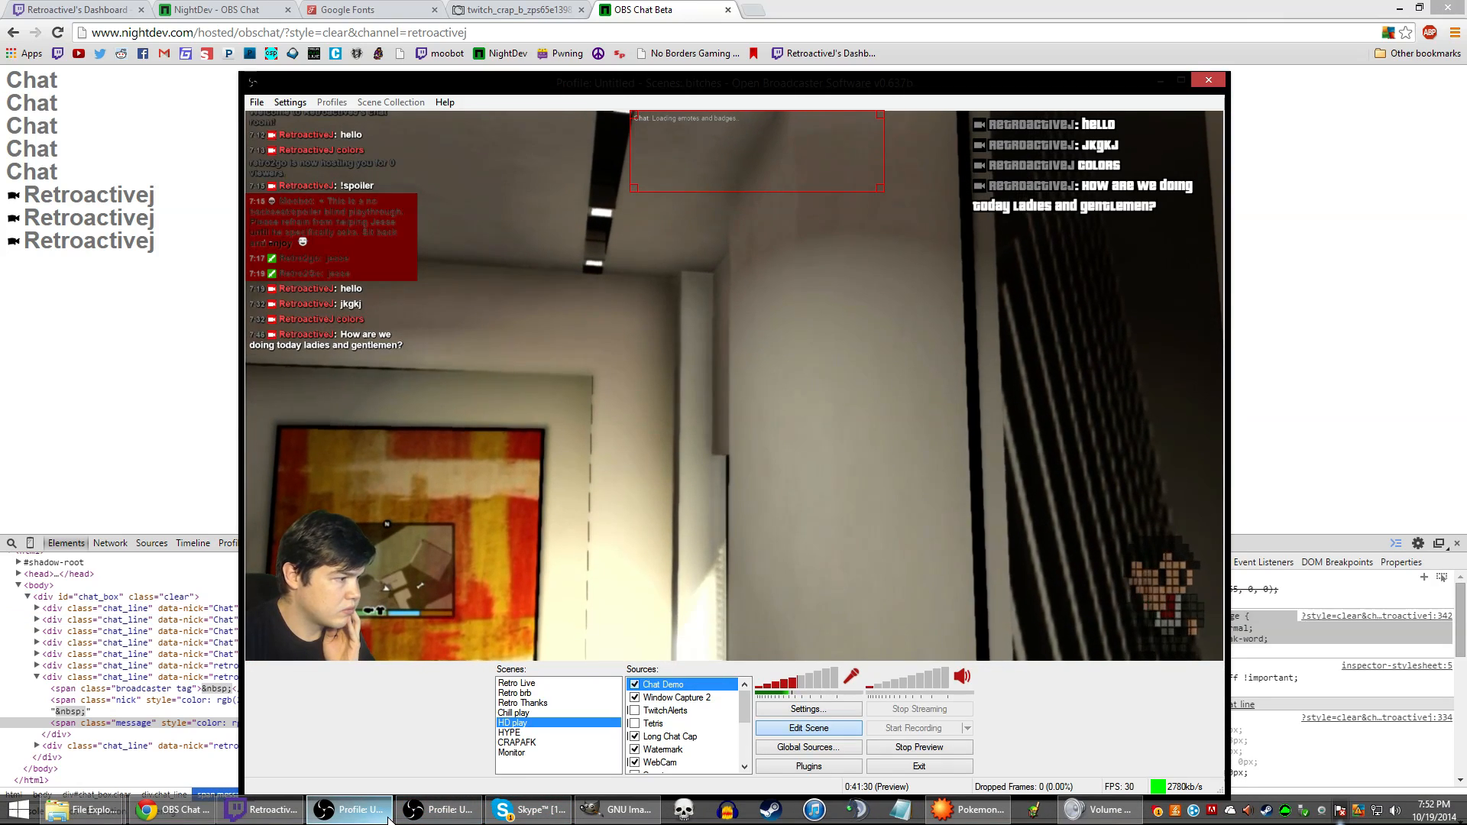
Send the test chat message 'gsjdhgf' and drag the chat overlay to the preview's bottom
left_click(379, 816)
left_click(380, 816)
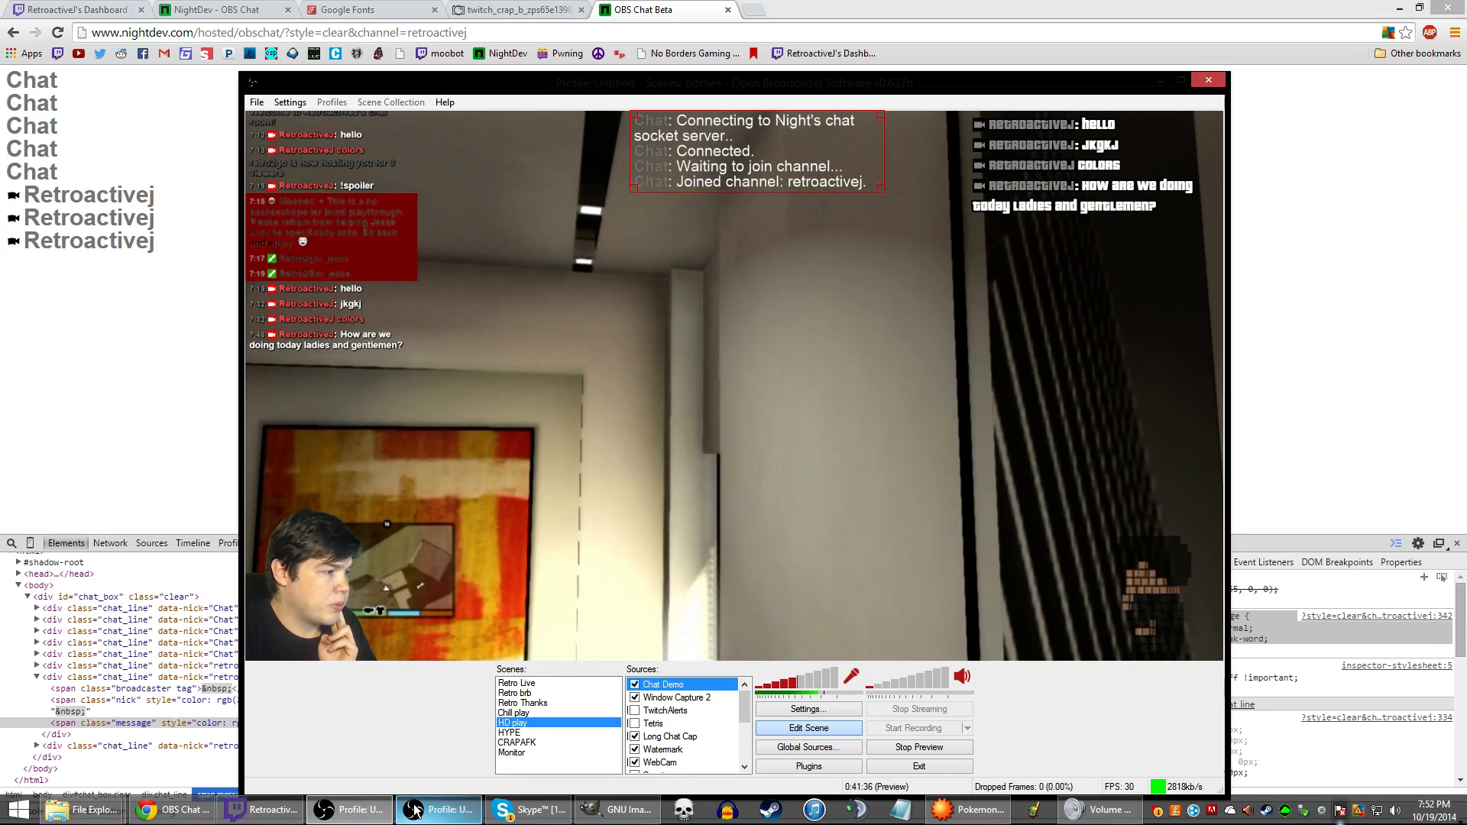
left_click(260, 812)
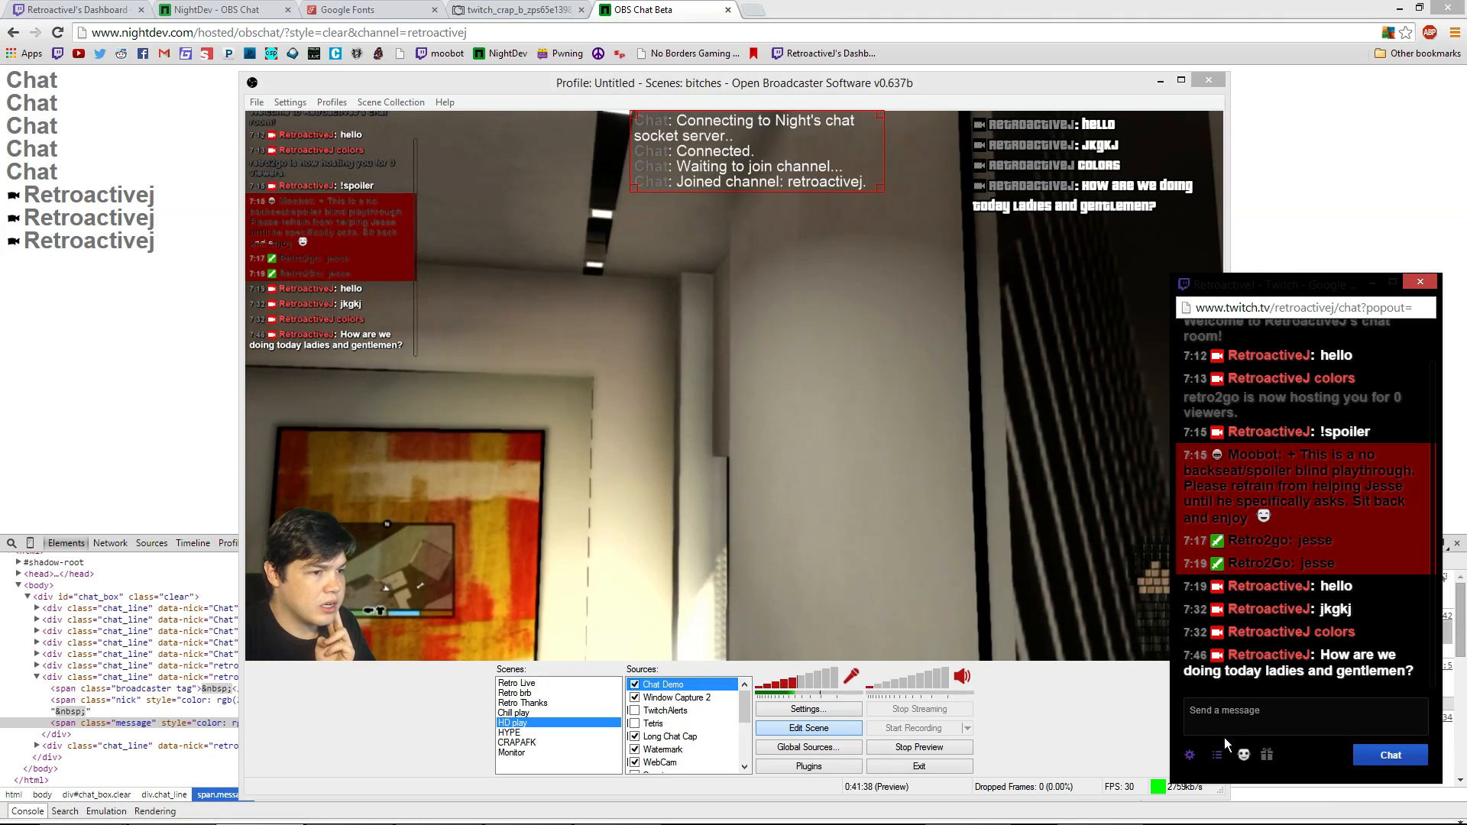
type("gsjdhgf")
key("Return")
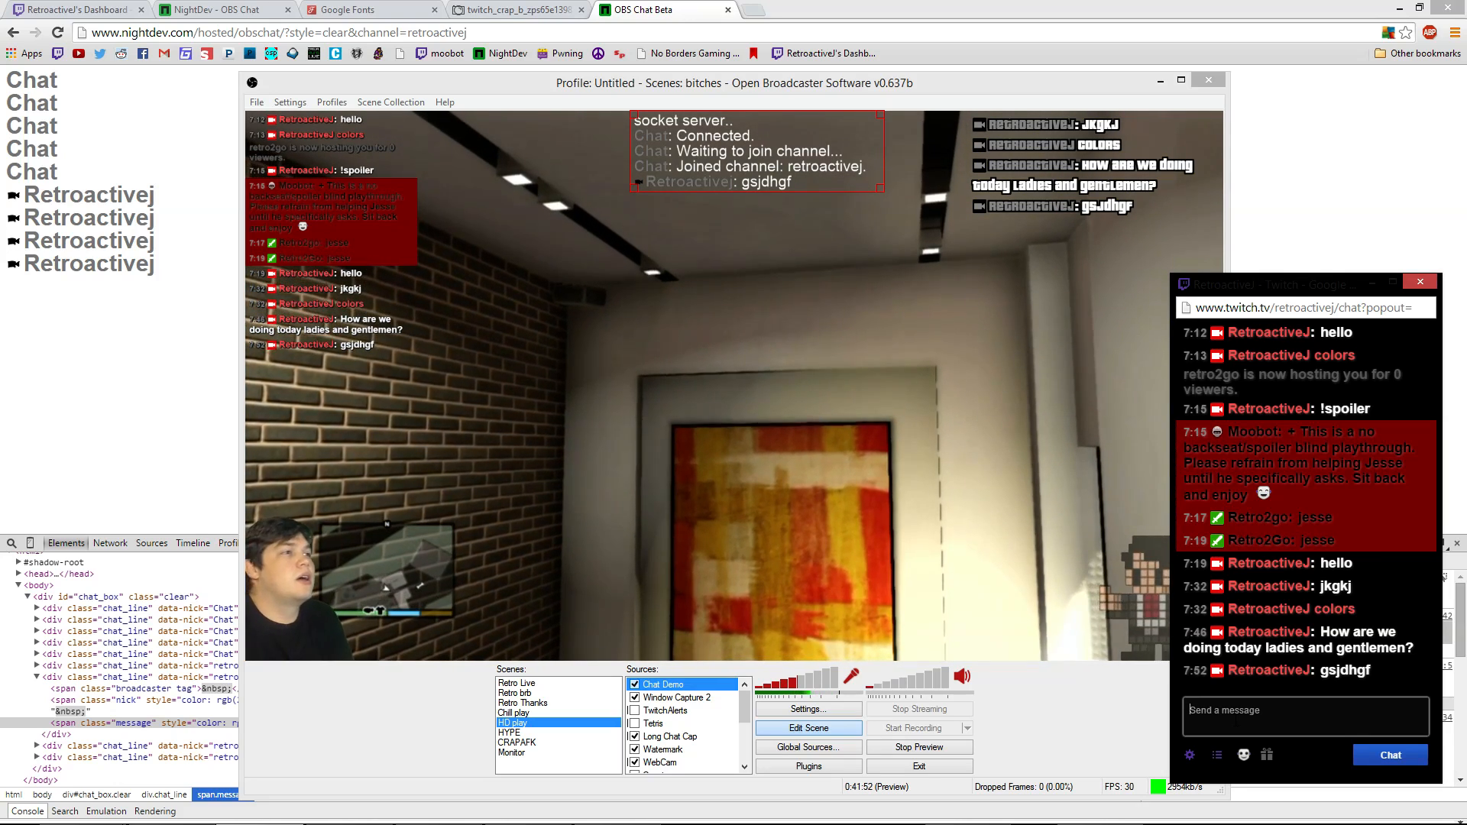
left_click_drag(798, 169, 796, 620)
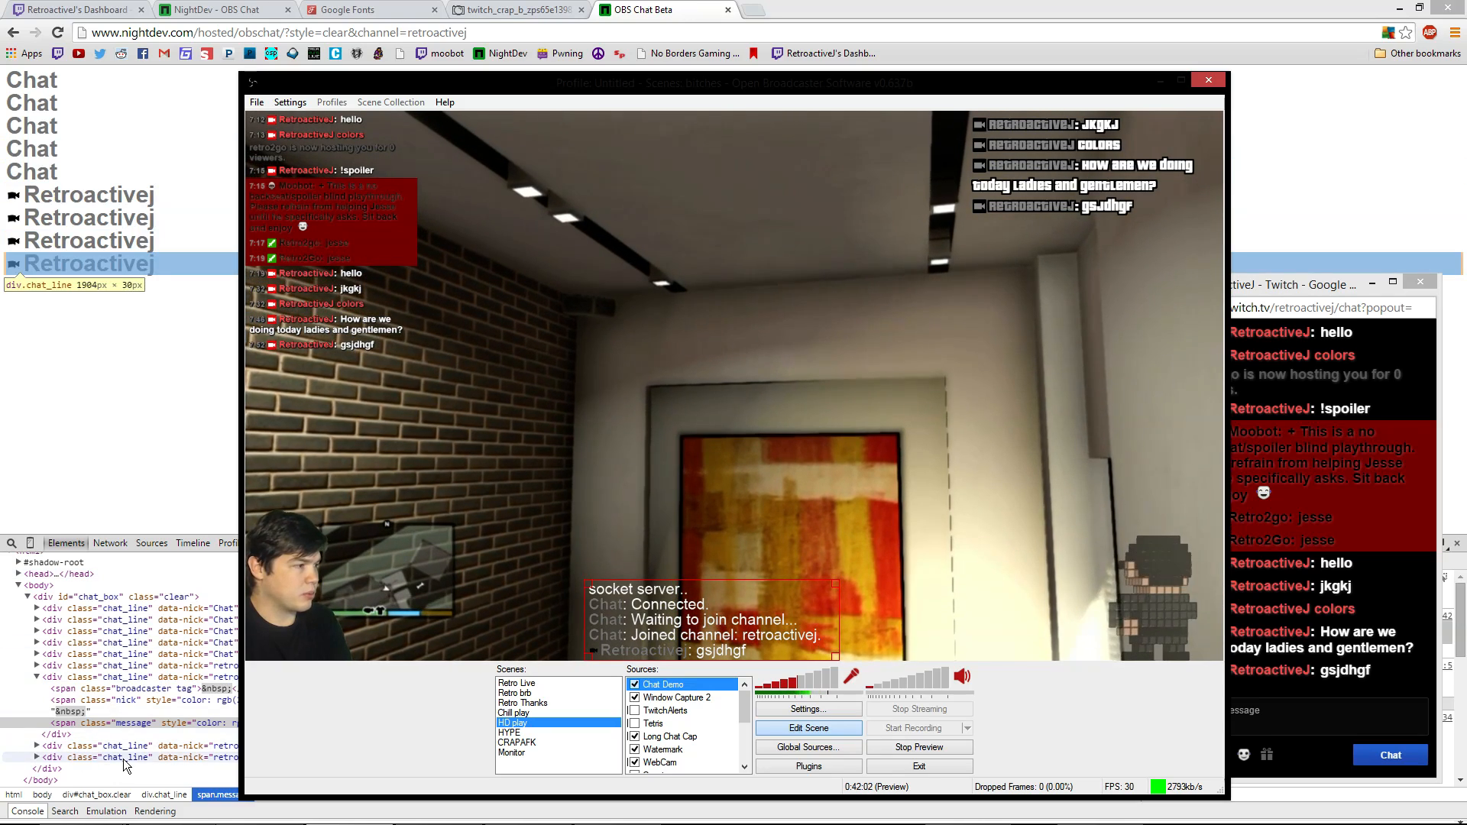
left_click(169, 735)
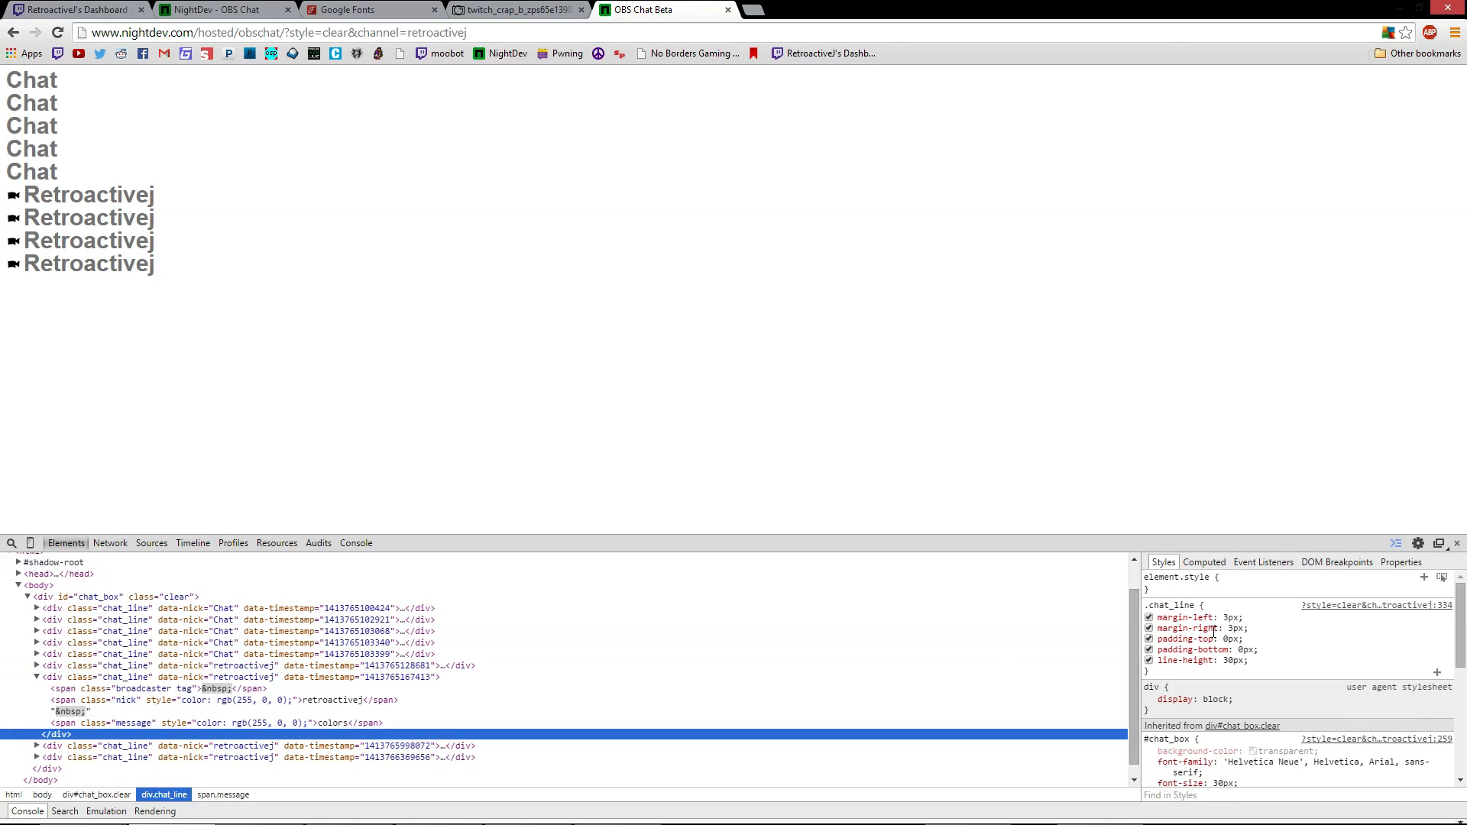
Add a text-align: center declaration to the chat box style rule in the Styles pane
scroll(1268, 766, "down", 5)
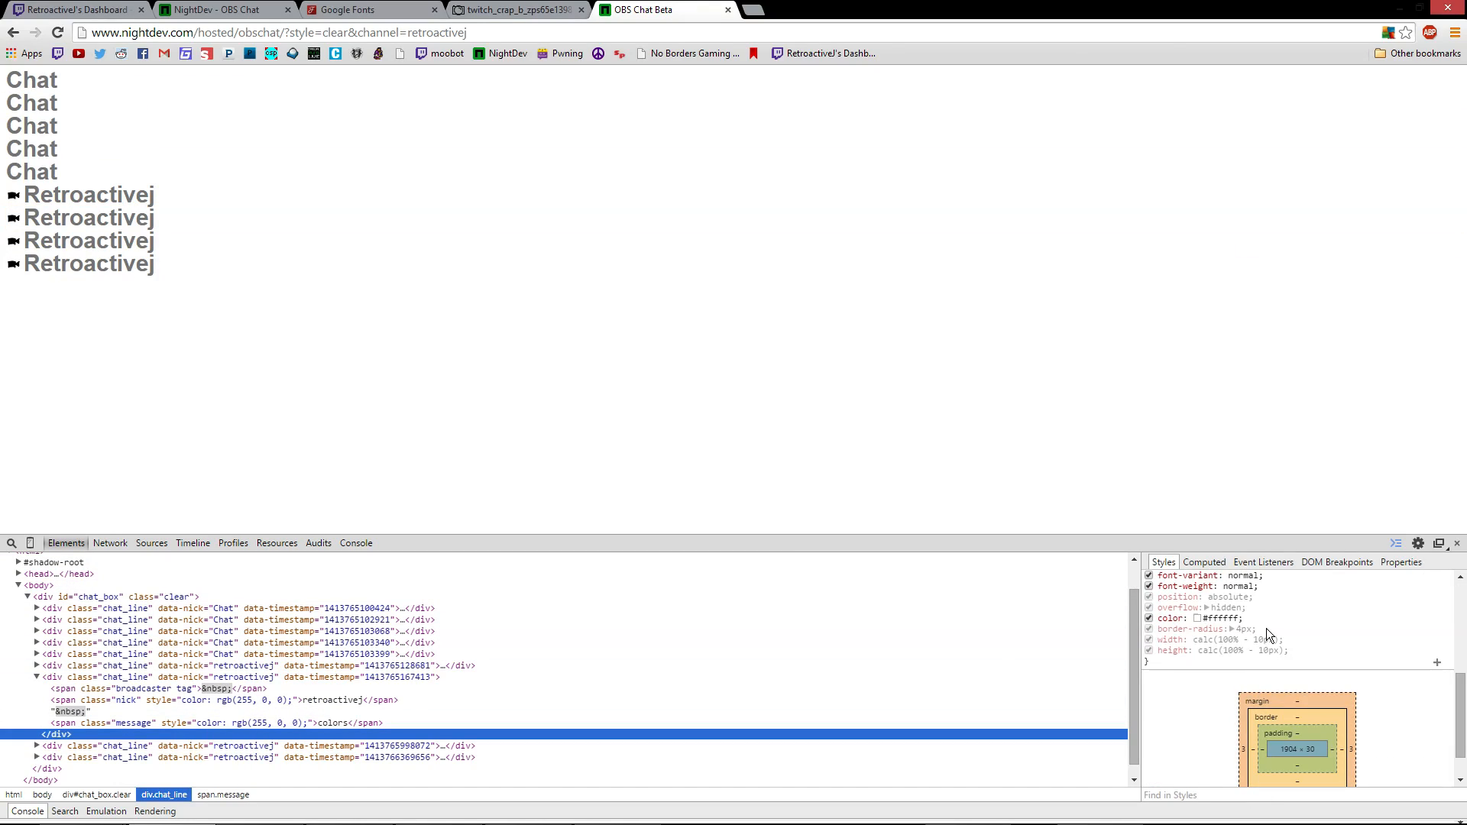
left_click(1323, 651)
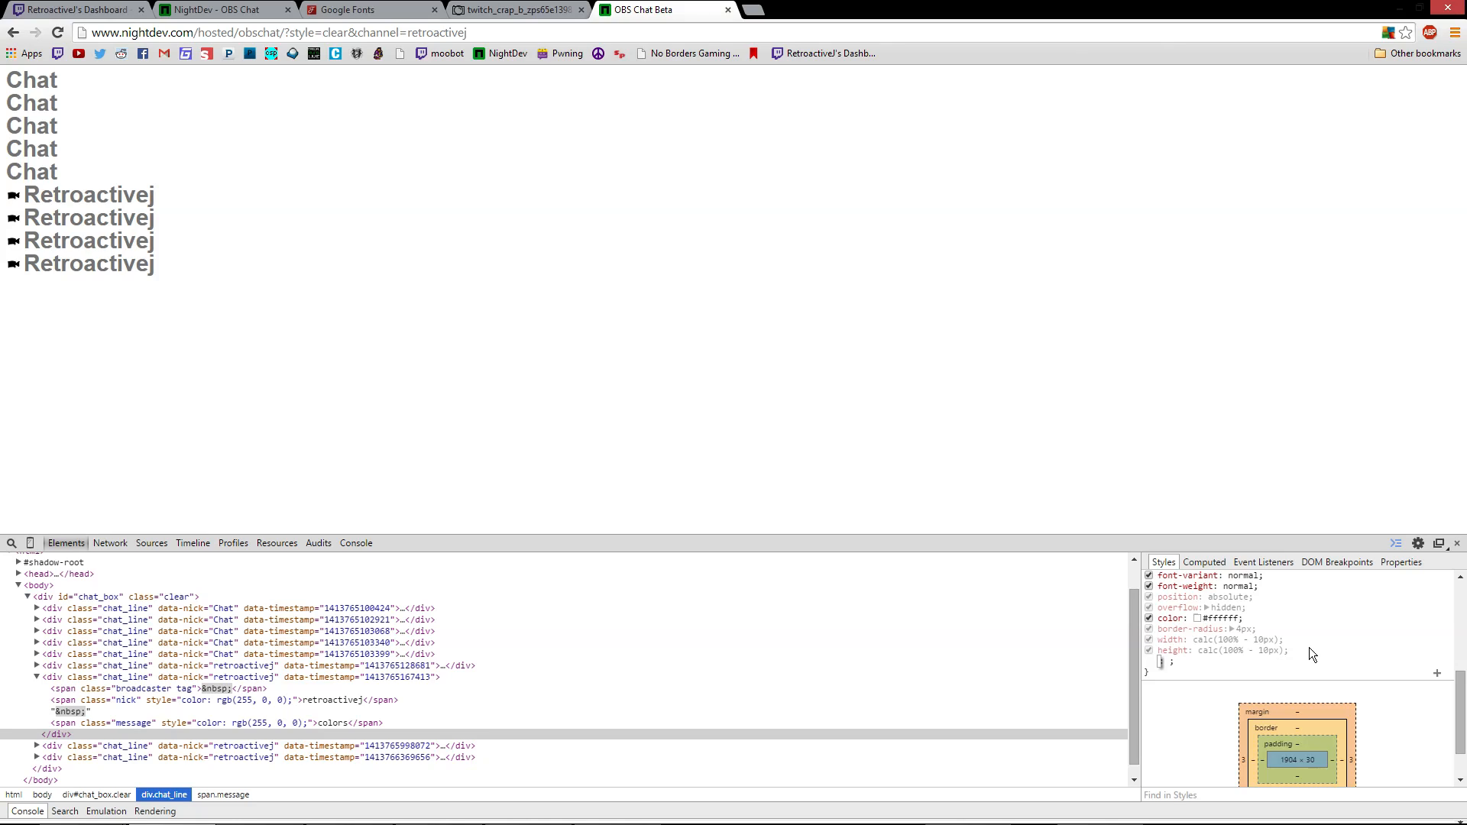
type("tex")
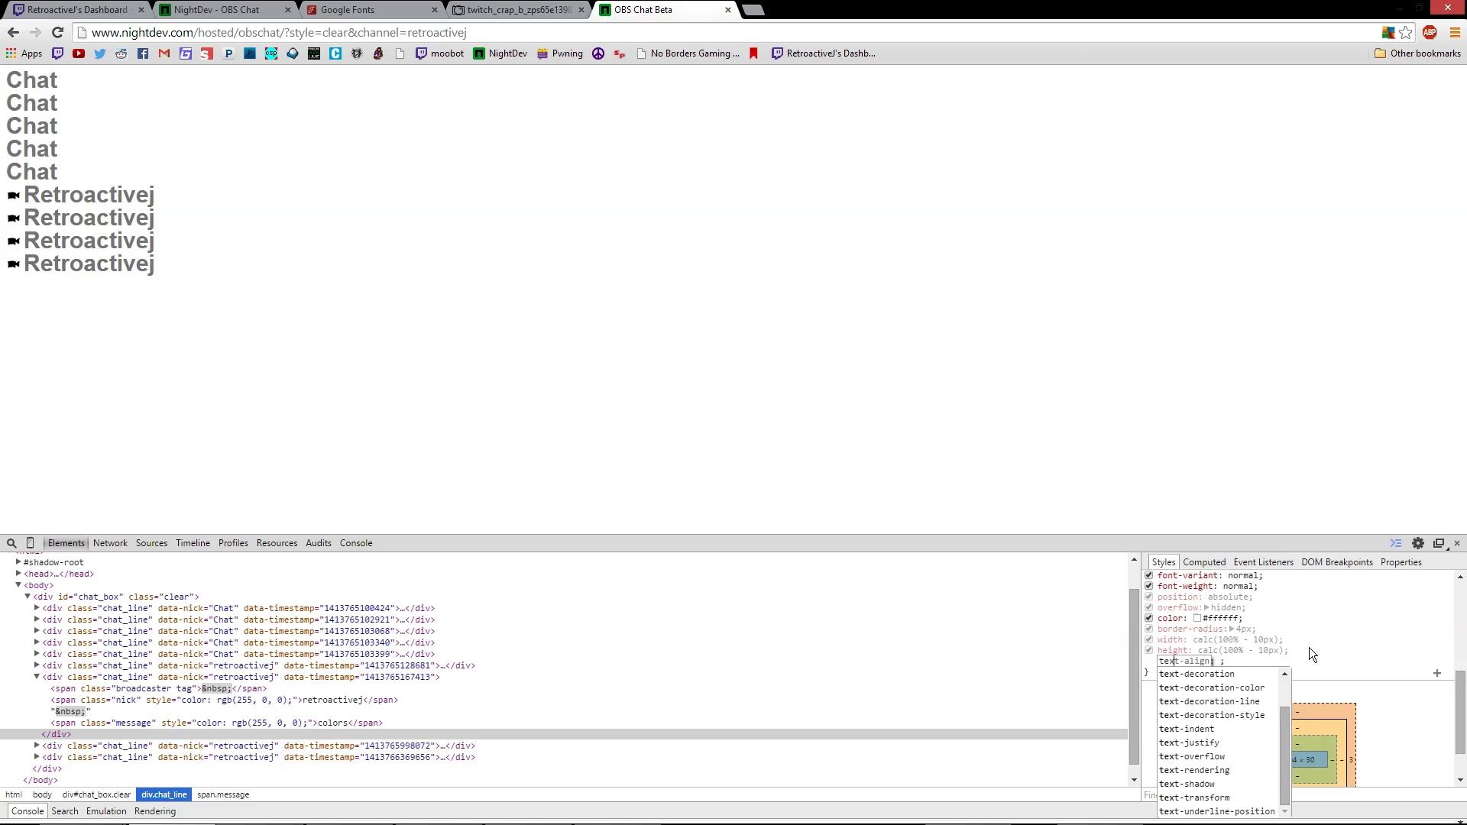
type("t")
left_click_drag(1287, 732, 1274, 649)
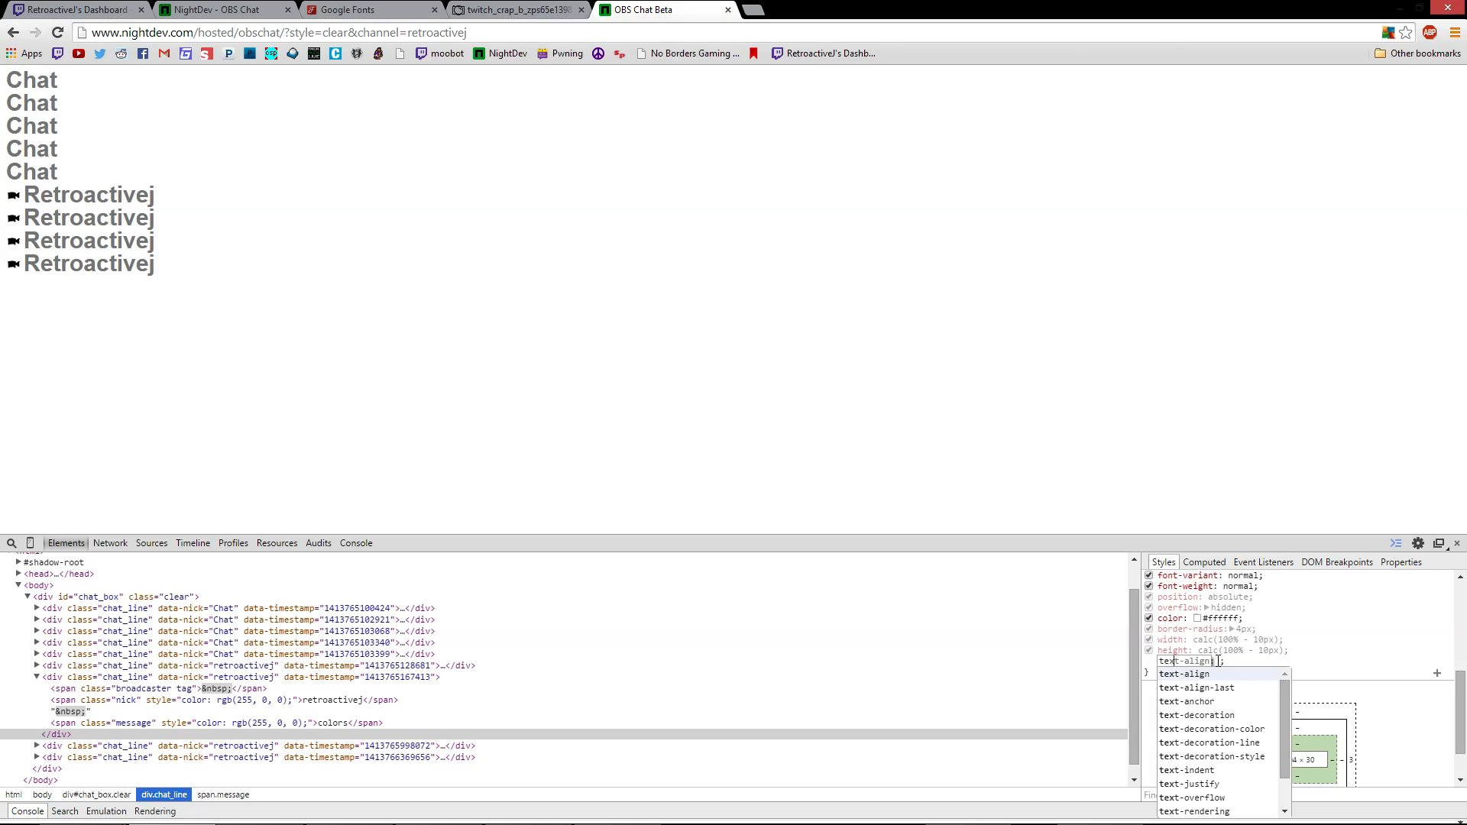
key("BackSpace")
key("BackSpace")
key("BackSpace")
key("BackSpace")
type("background")
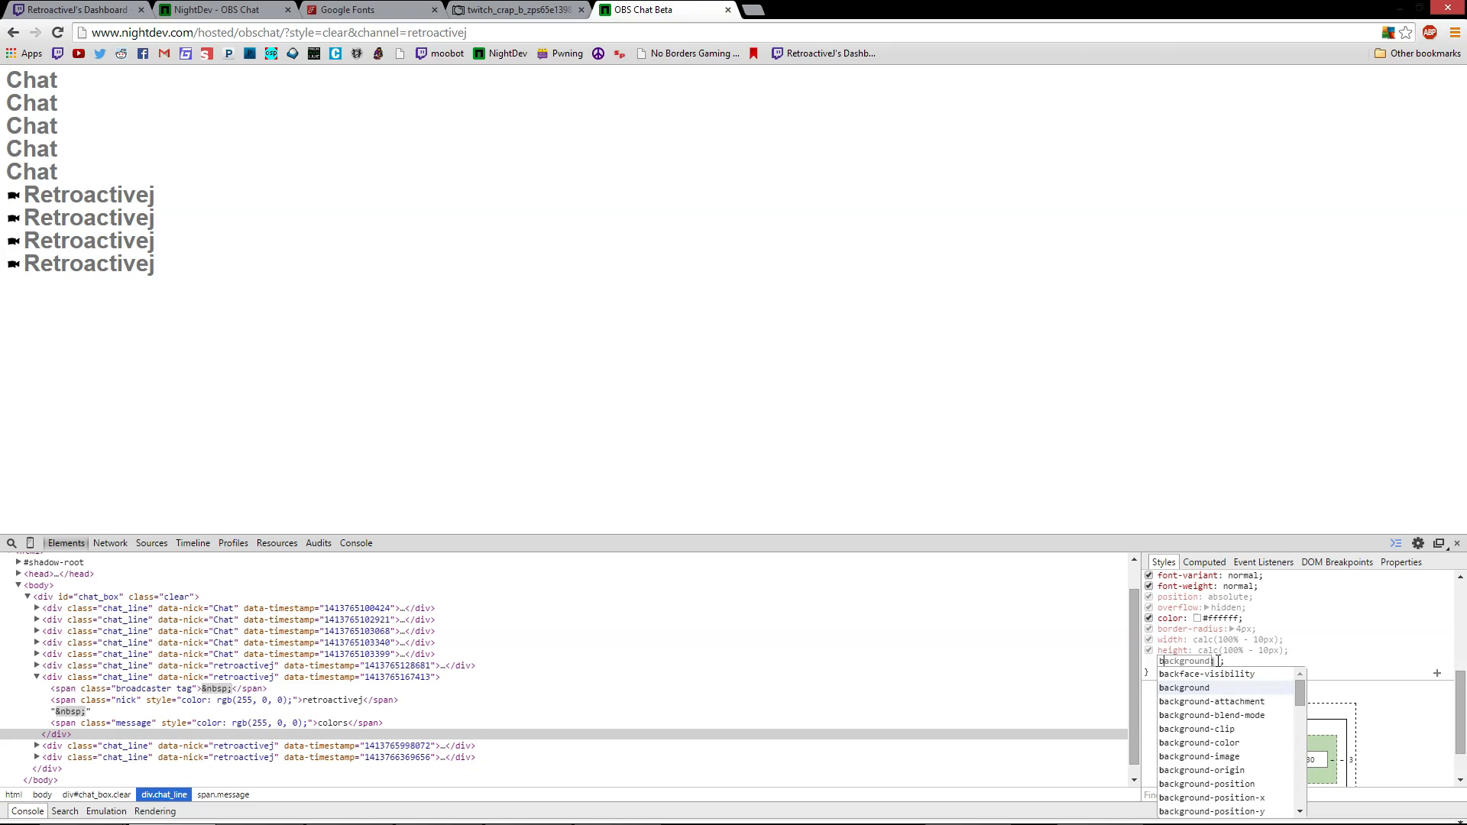
mouse_move(1301, 692)
left_mouse_down()
mouse_move(1312, 797)
mouse_move(1302, 684)
left_mouse_up()
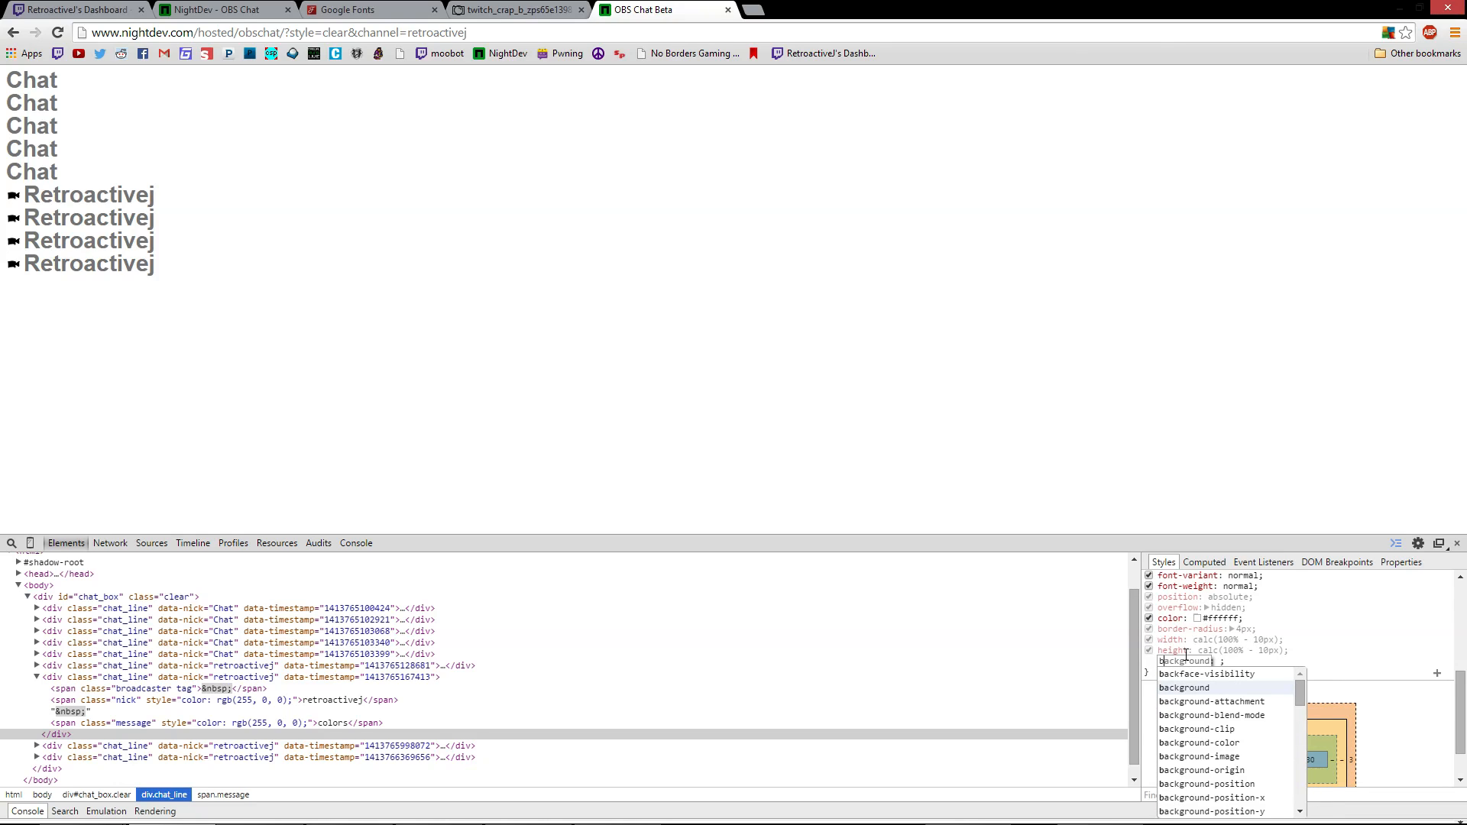
key("BackSpace")
type("a")
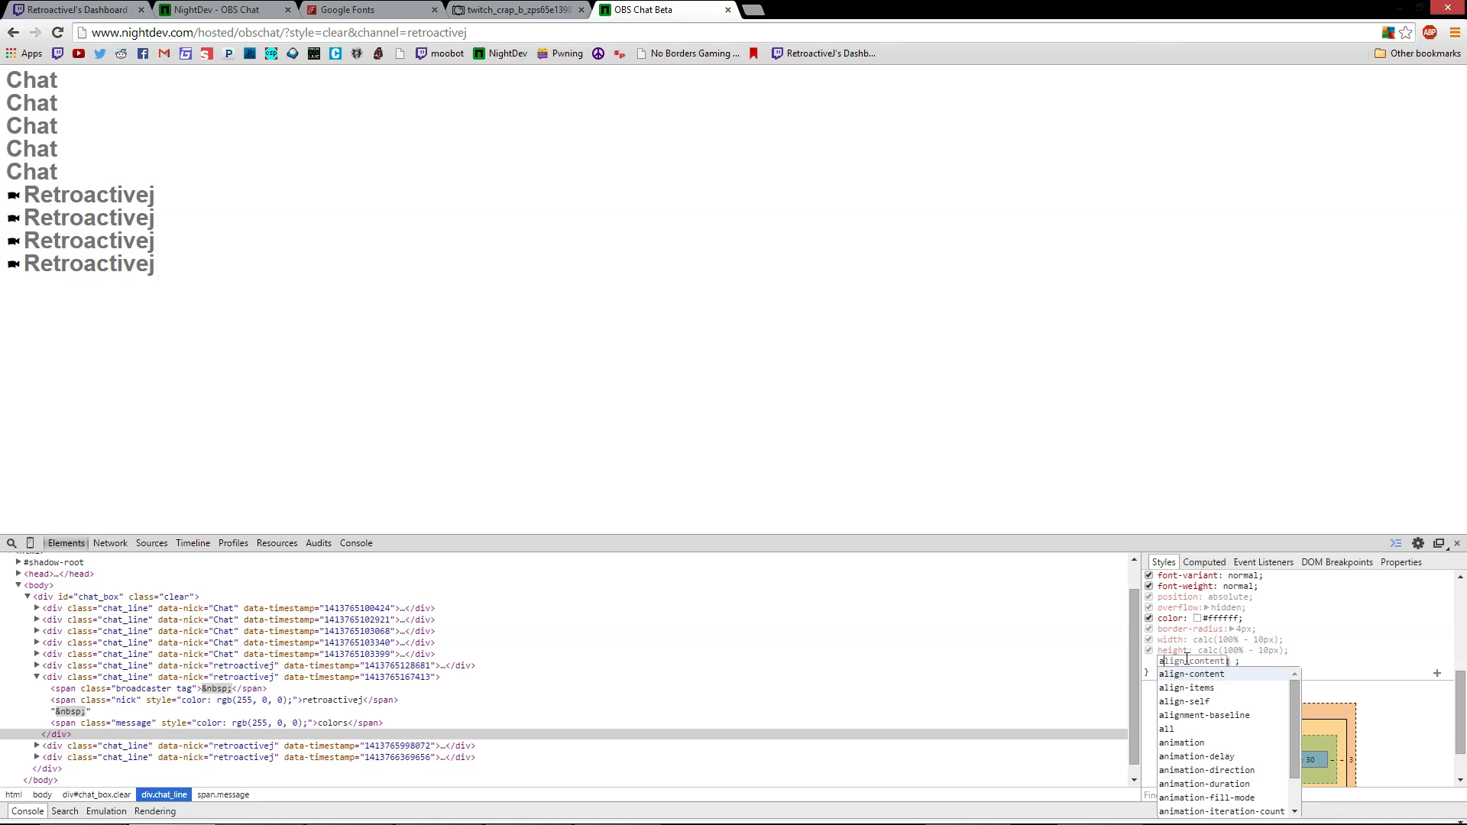
key("BackSpace")
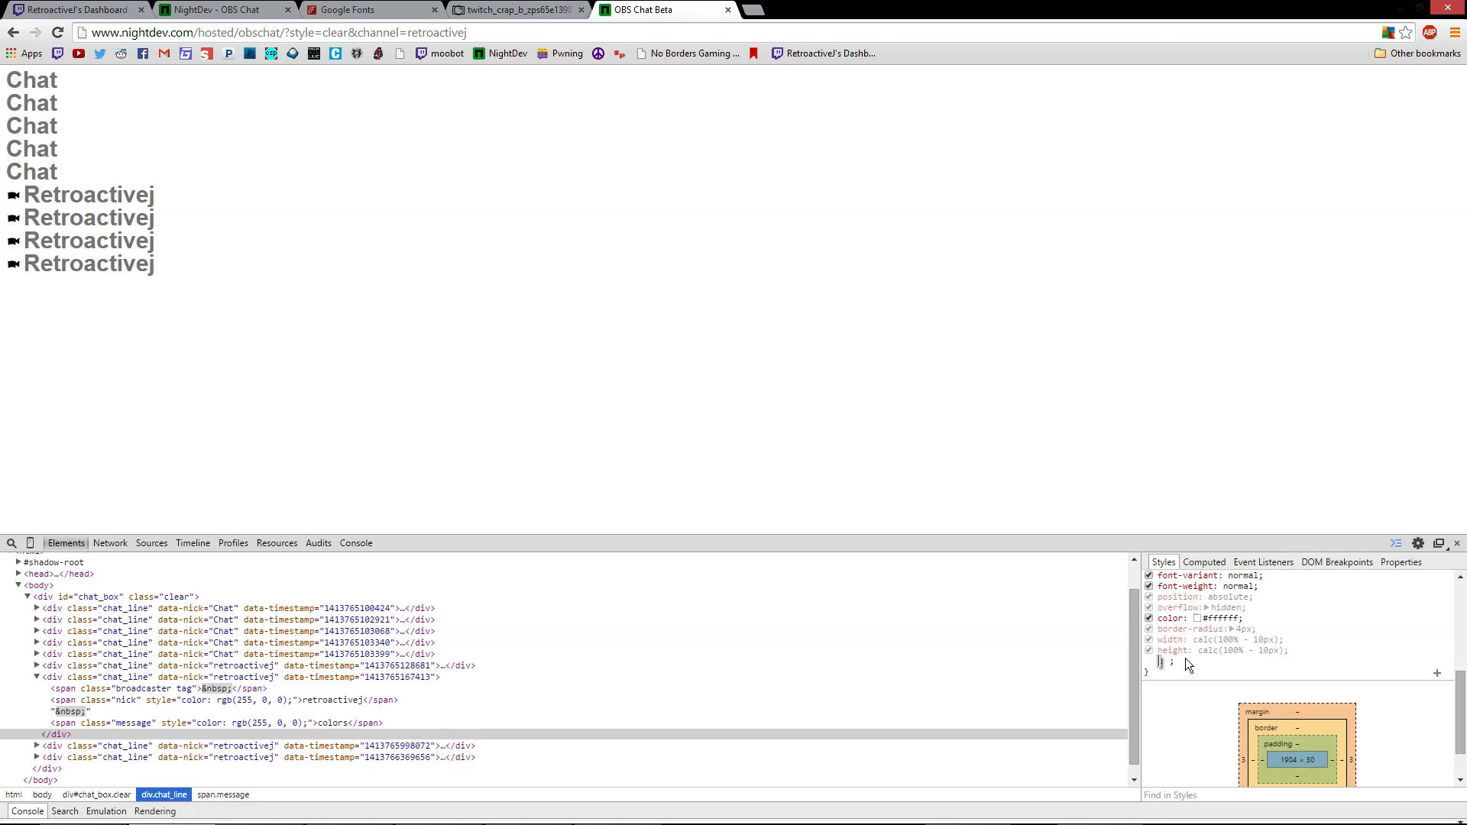
type("te")
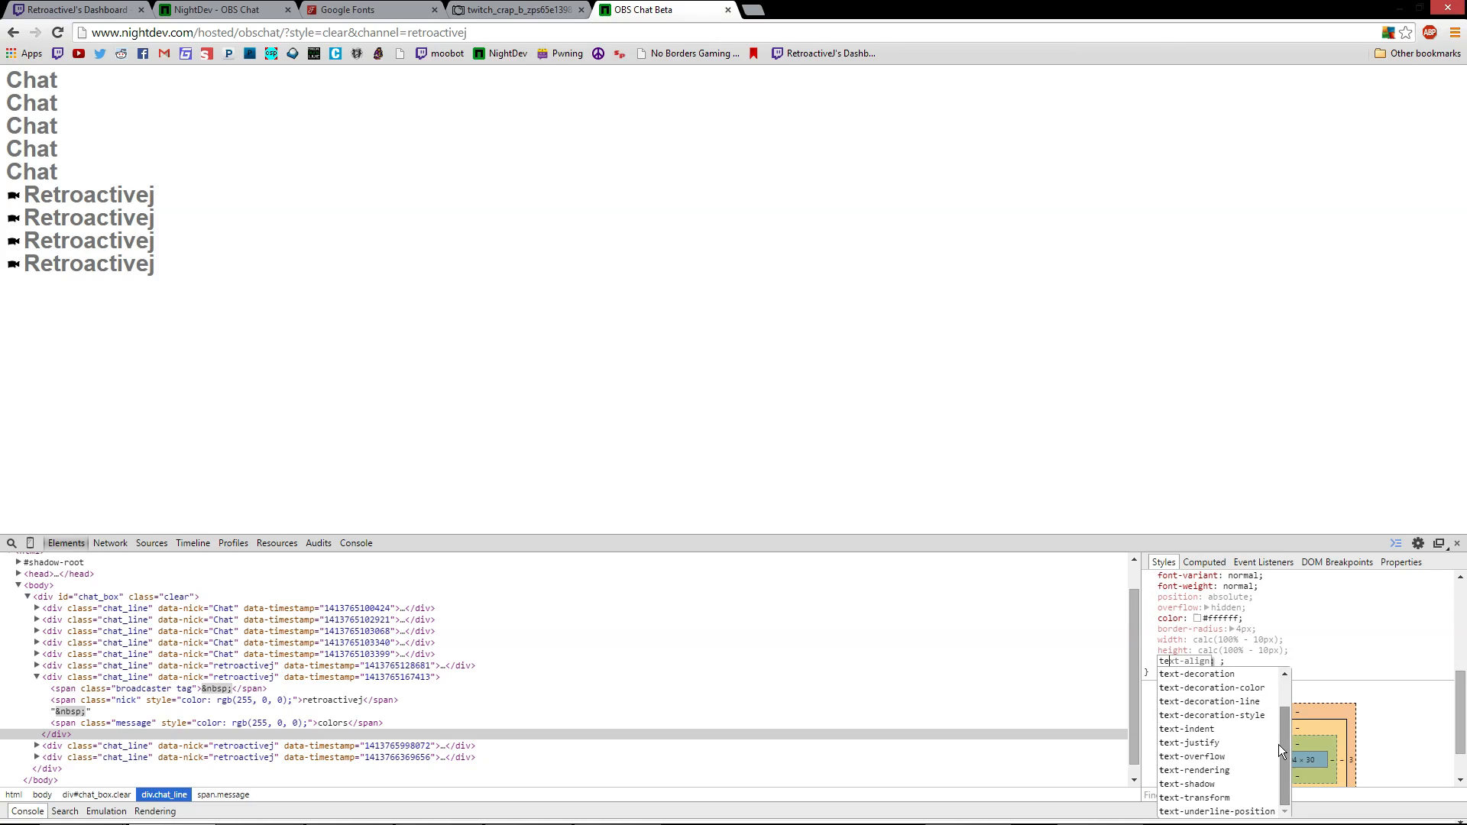
key("Tab")
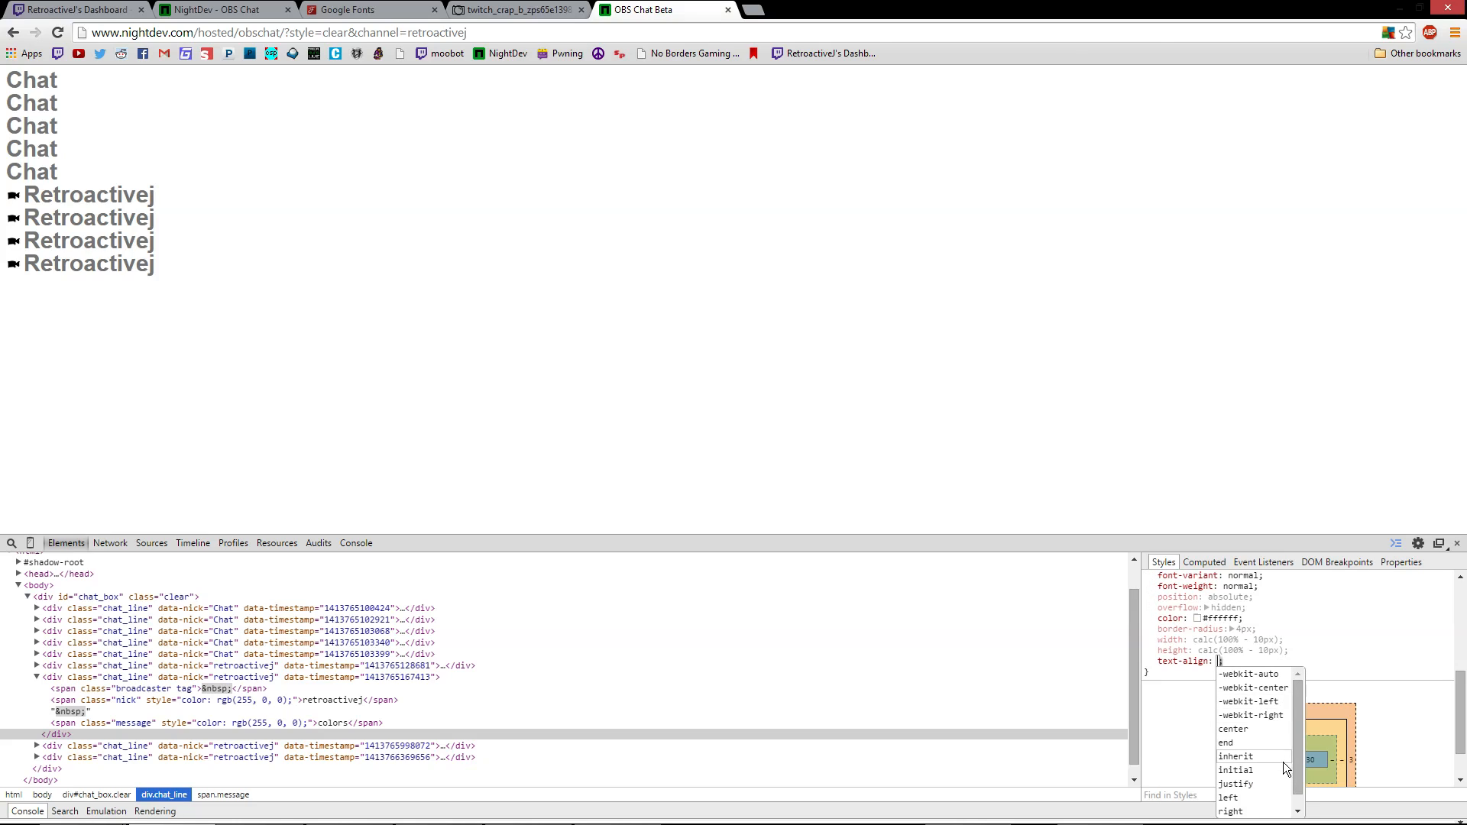
left_click(1232, 729)
Change the chat box rule's text-align value from center to right
key("Return")
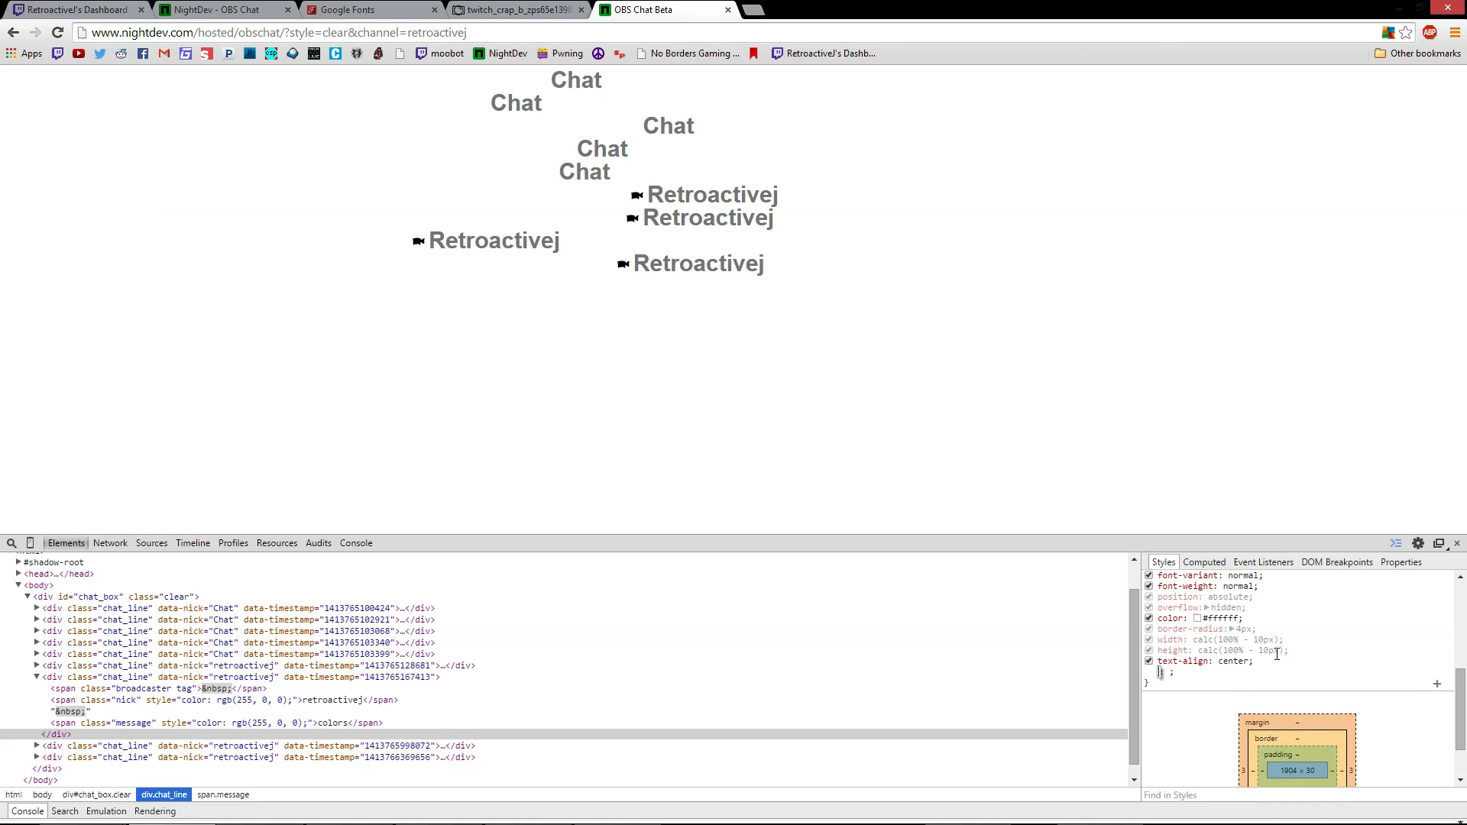
left_click_drag(952, 458, 230, 42)
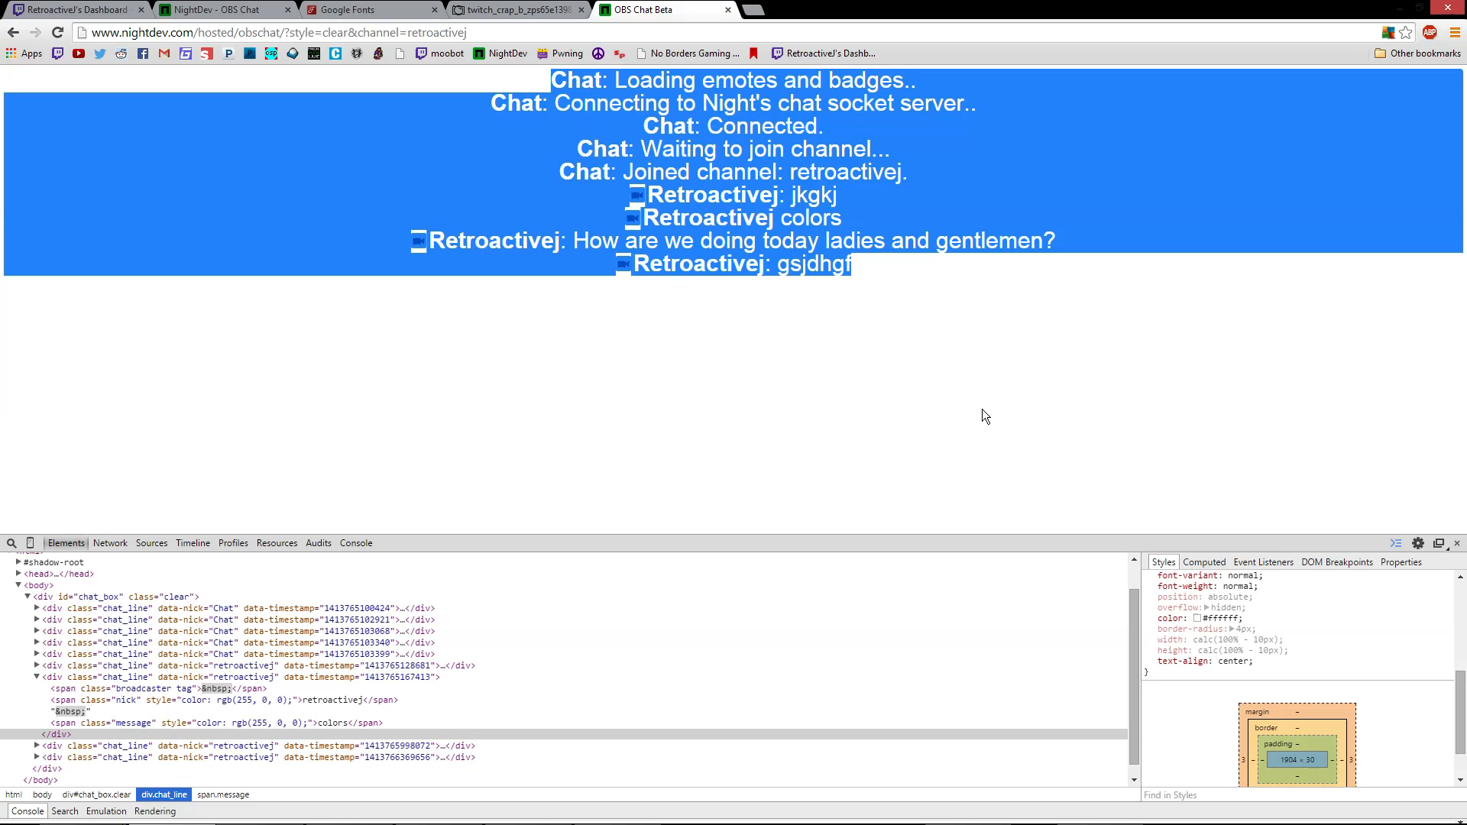
left_click(1244, 662)
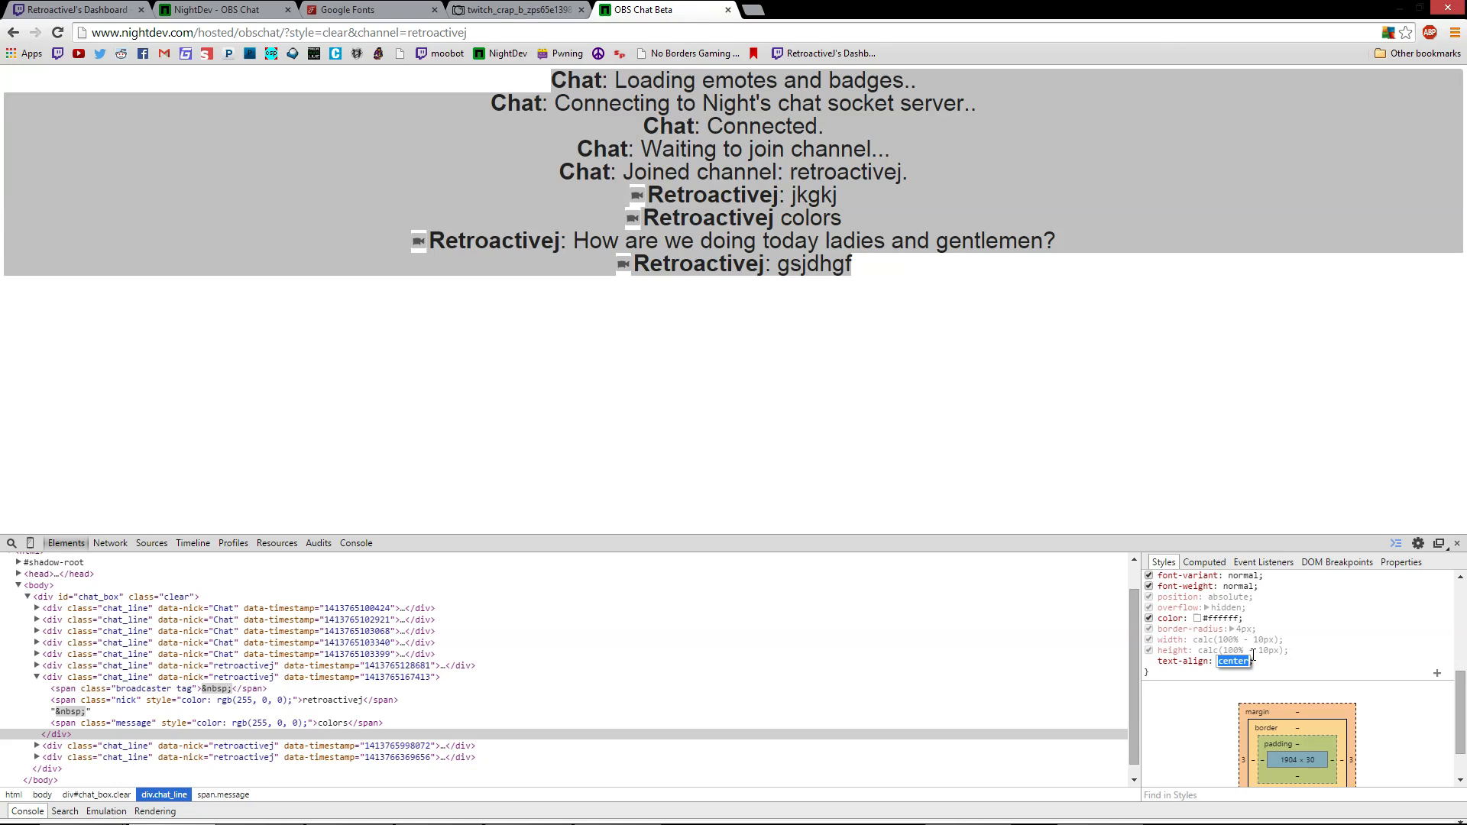
type("right")
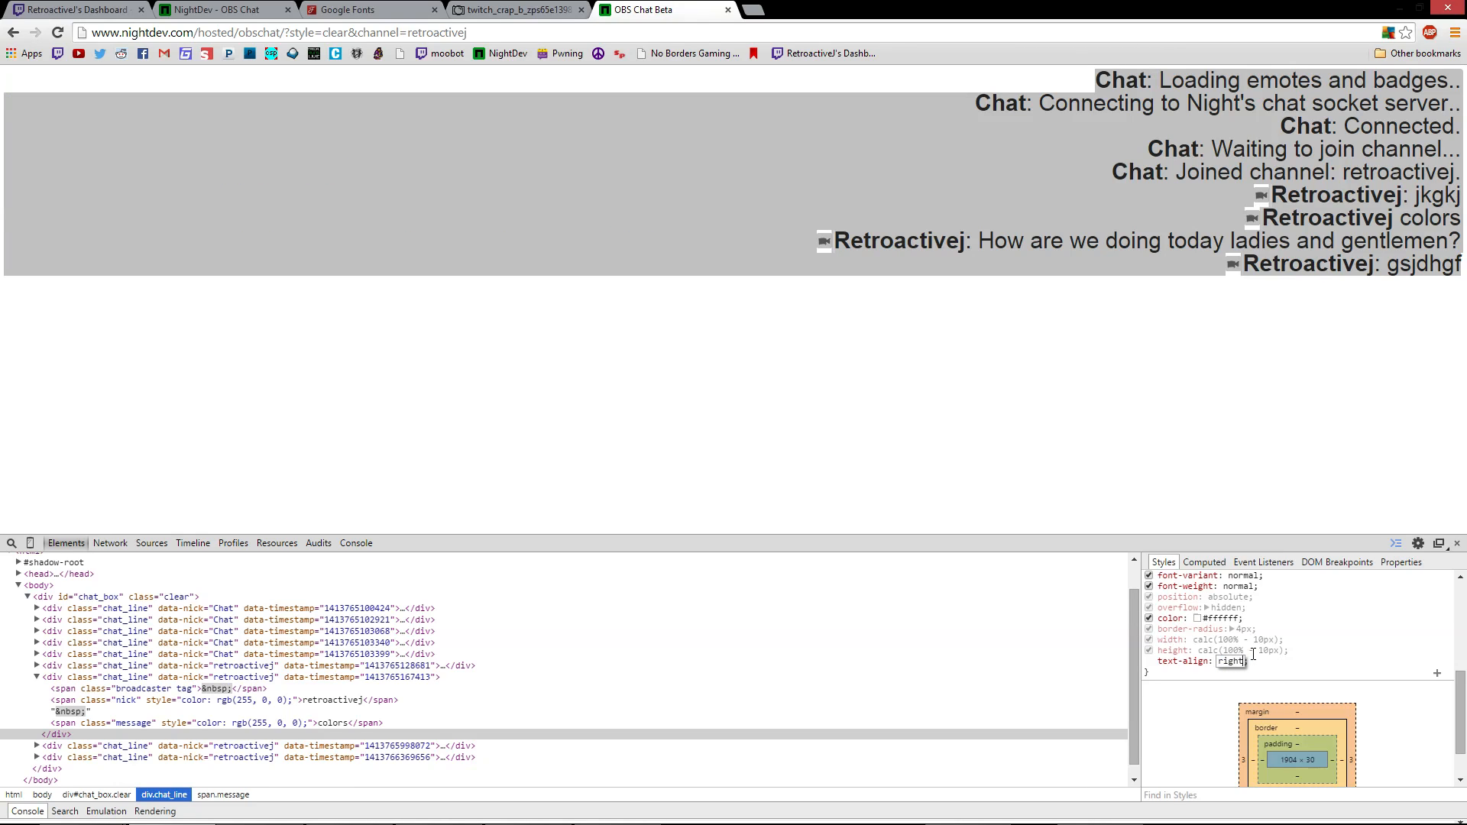
key("Return")
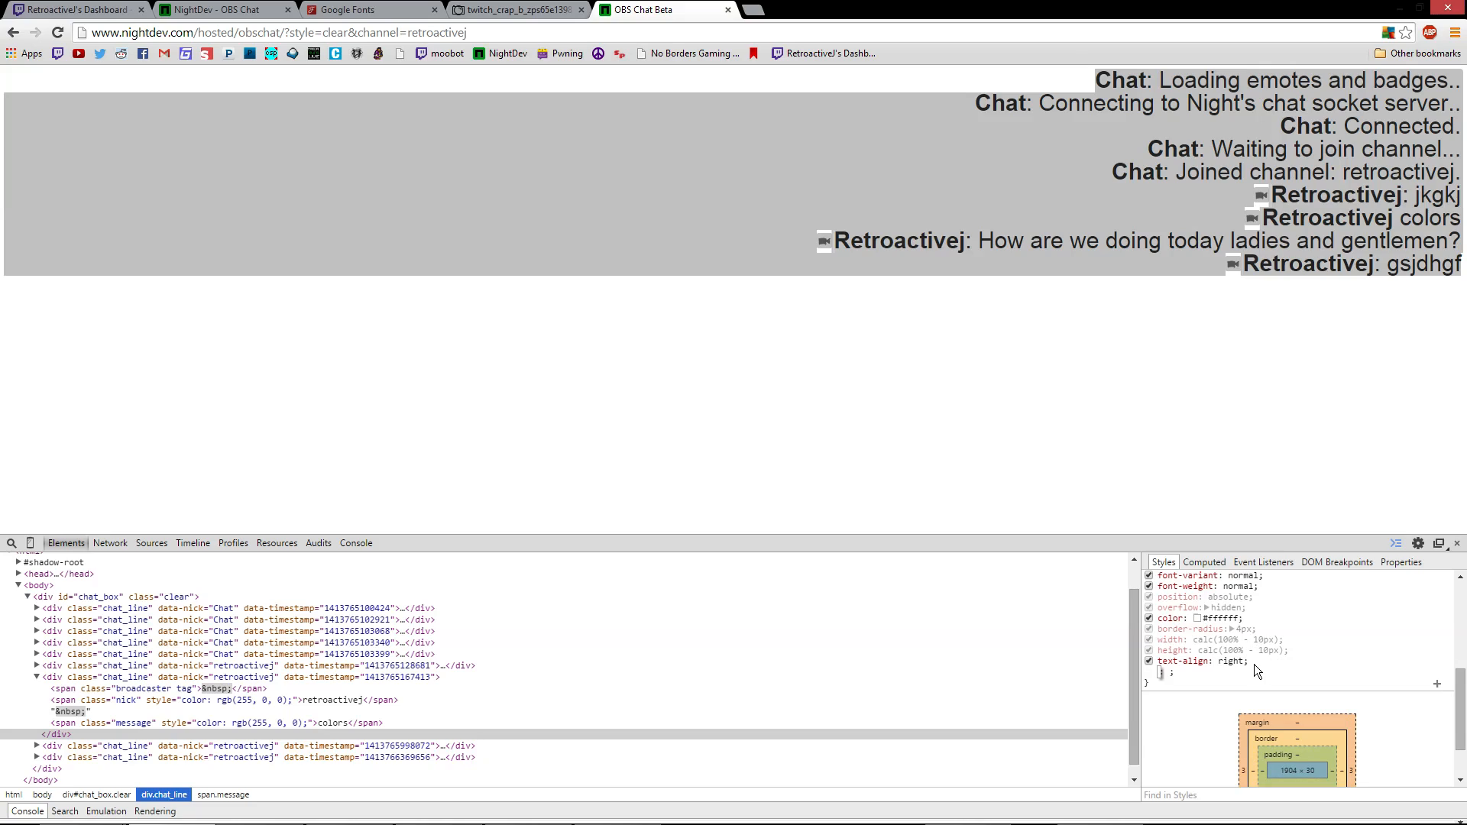
Close the empty property line and select the text-align: right declaration to copy it
left_click(1253, 663)
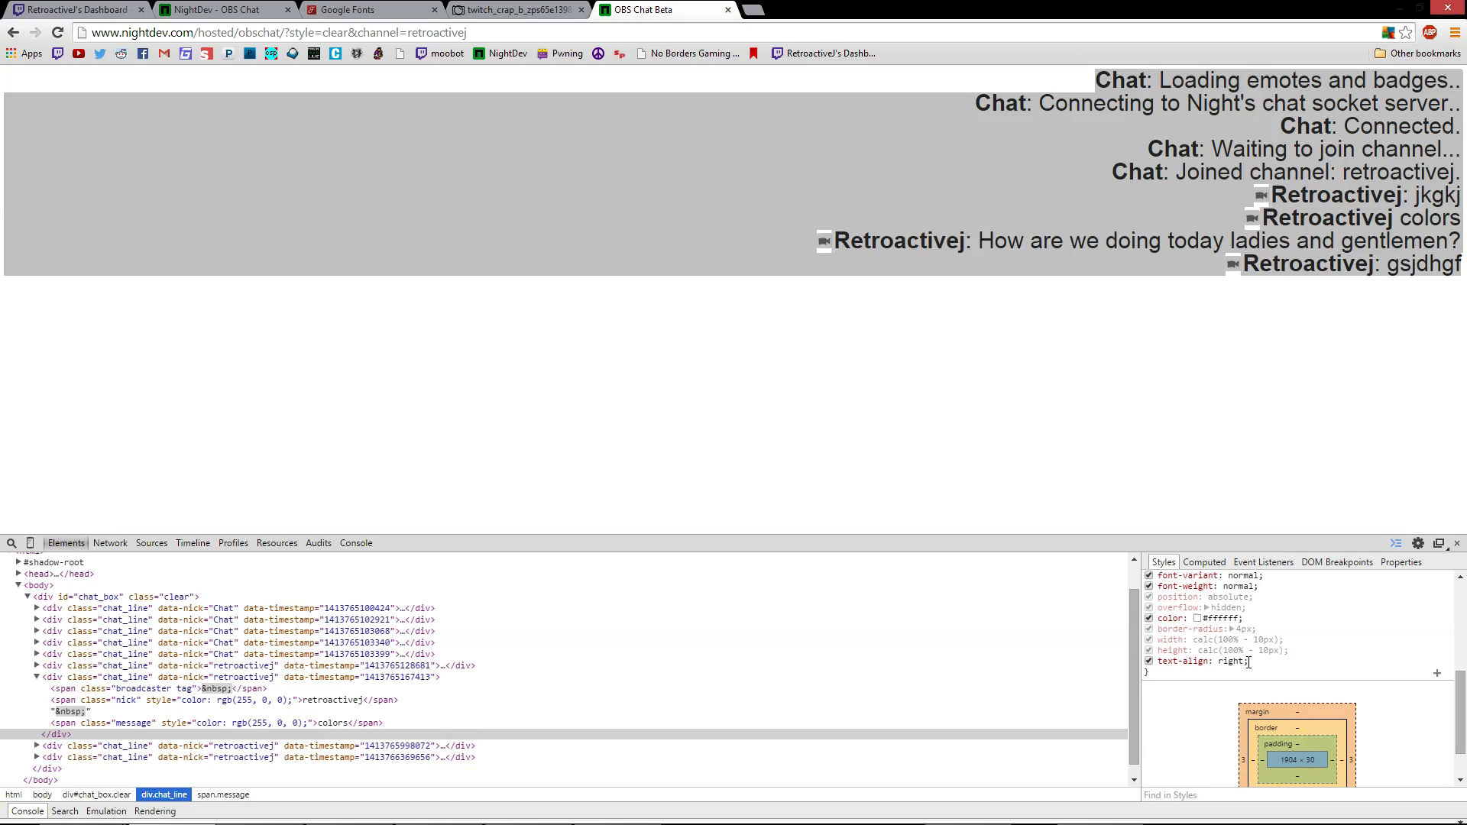
left_click_drag(1249, 663, 1158, 661)
scroll(1190, 661, "up", 3)
scroll(1191, 661, "down", 3)
mouse_move(489, 818)
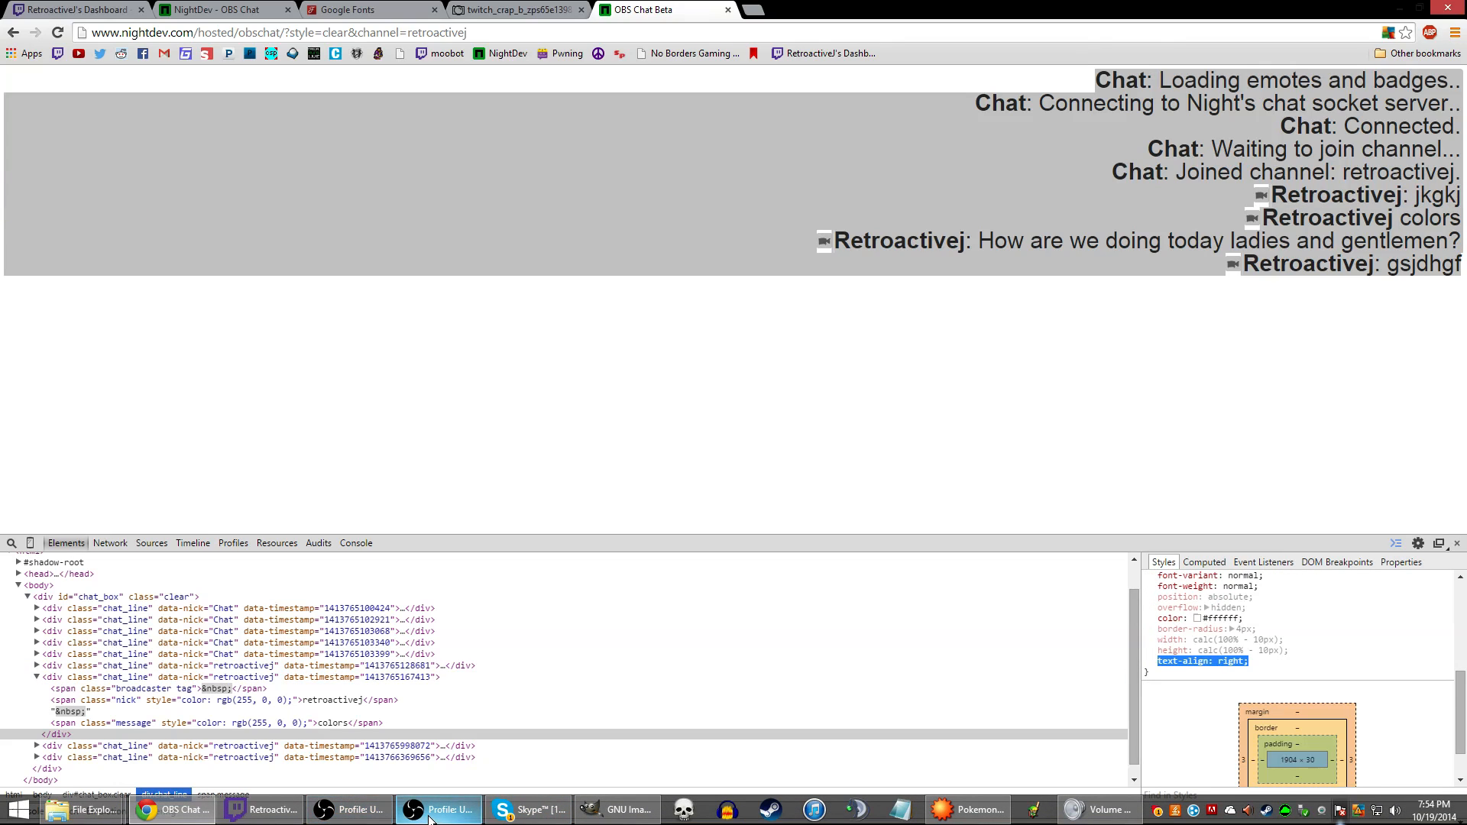
Open the custom CSS of the Chat Demo source's properties in OBS
left_click(399, 809)
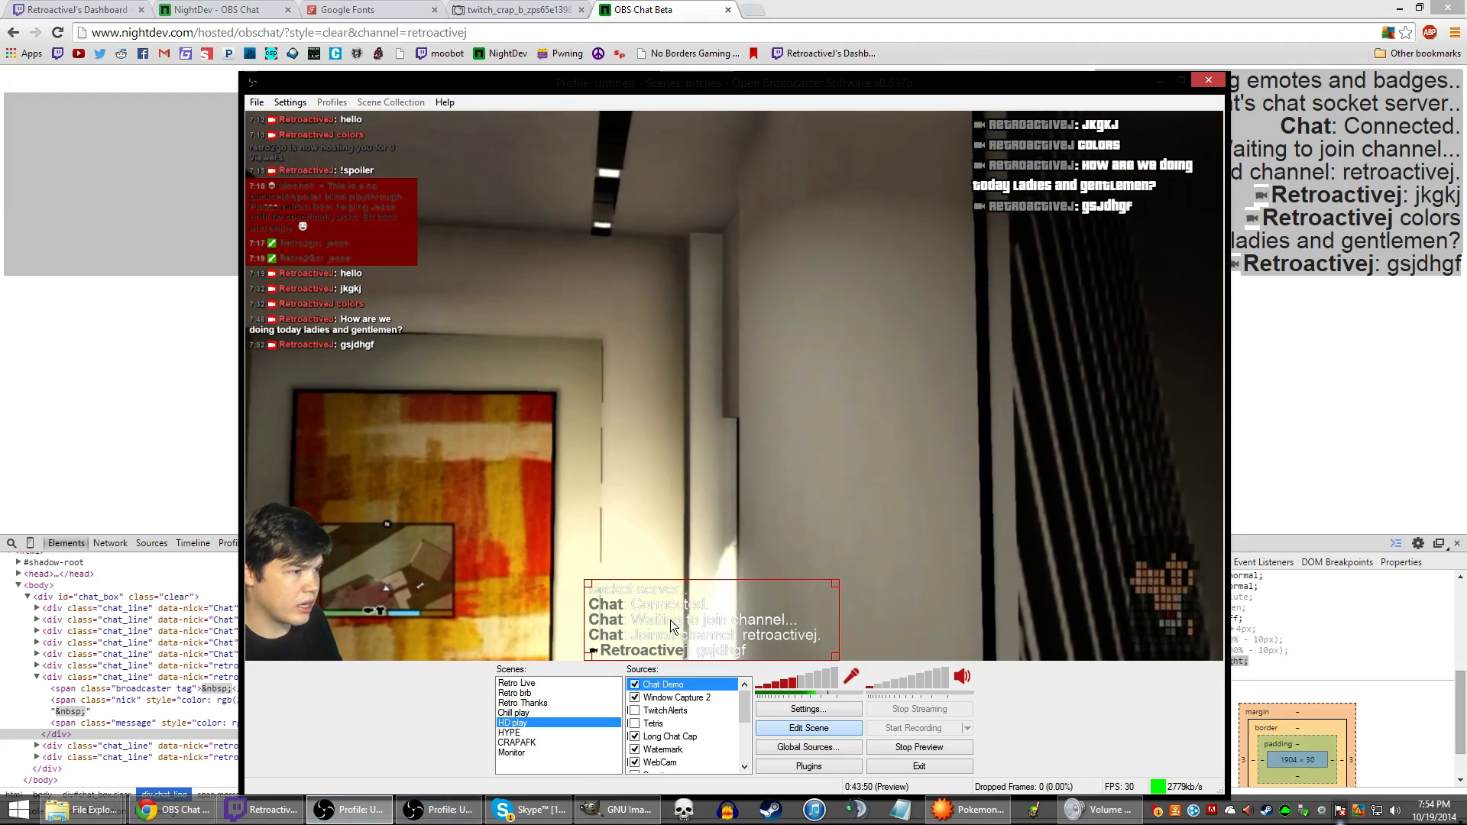
right_click(671, 684)
left_click(722, 803)
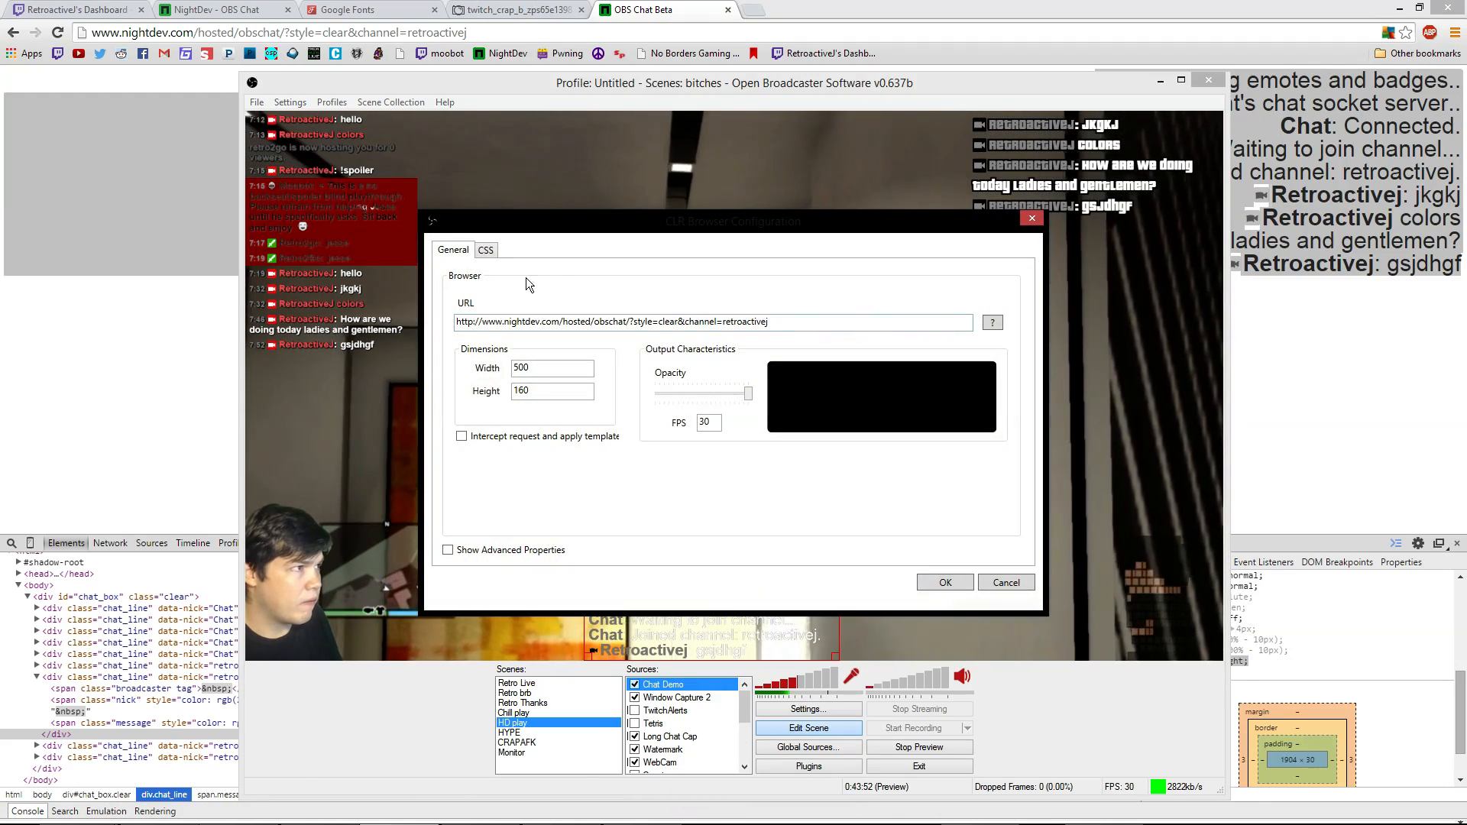
left_click(486, 251)
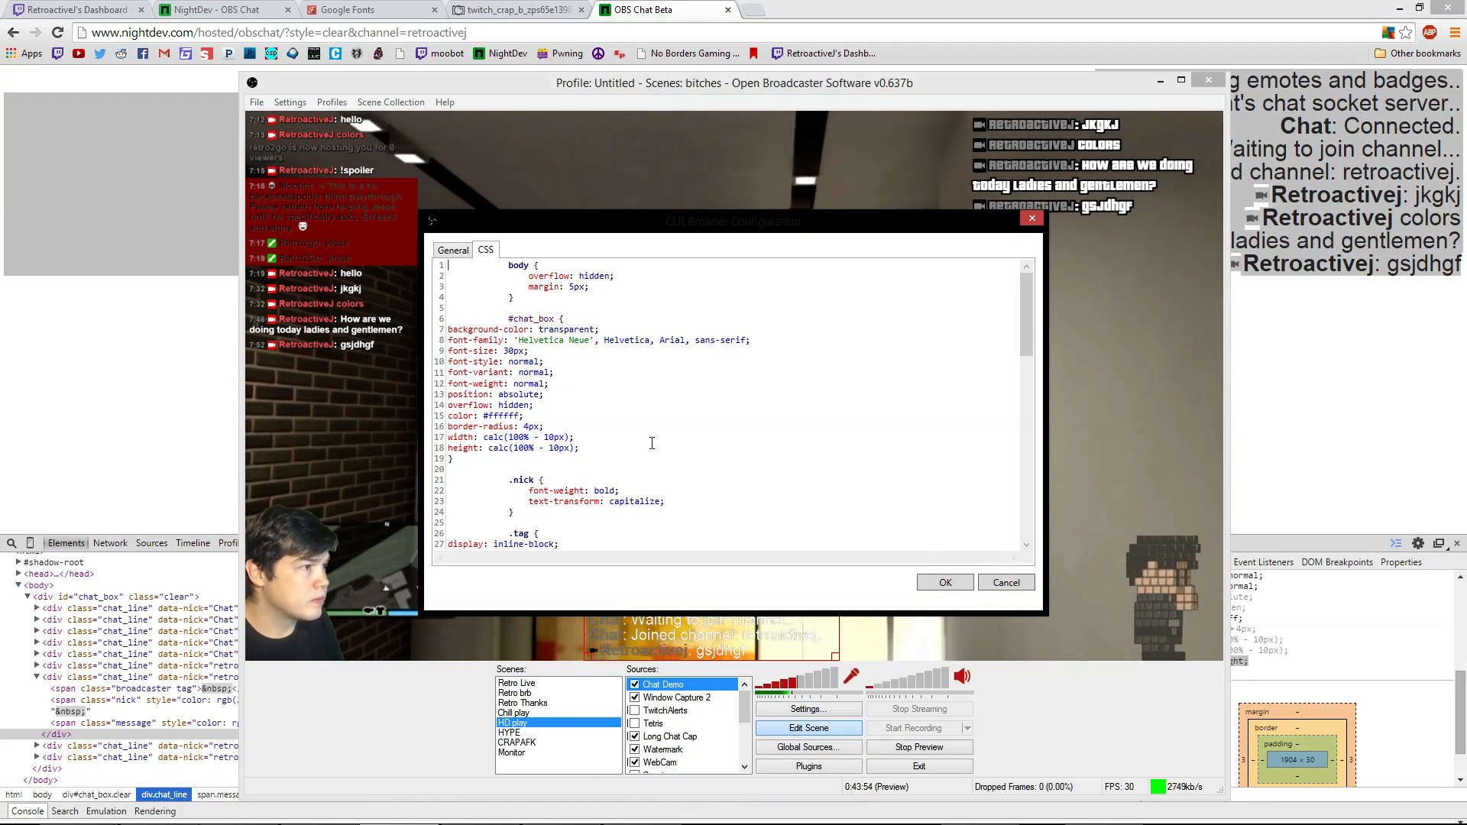
scroll(696, 416, "down", 2)
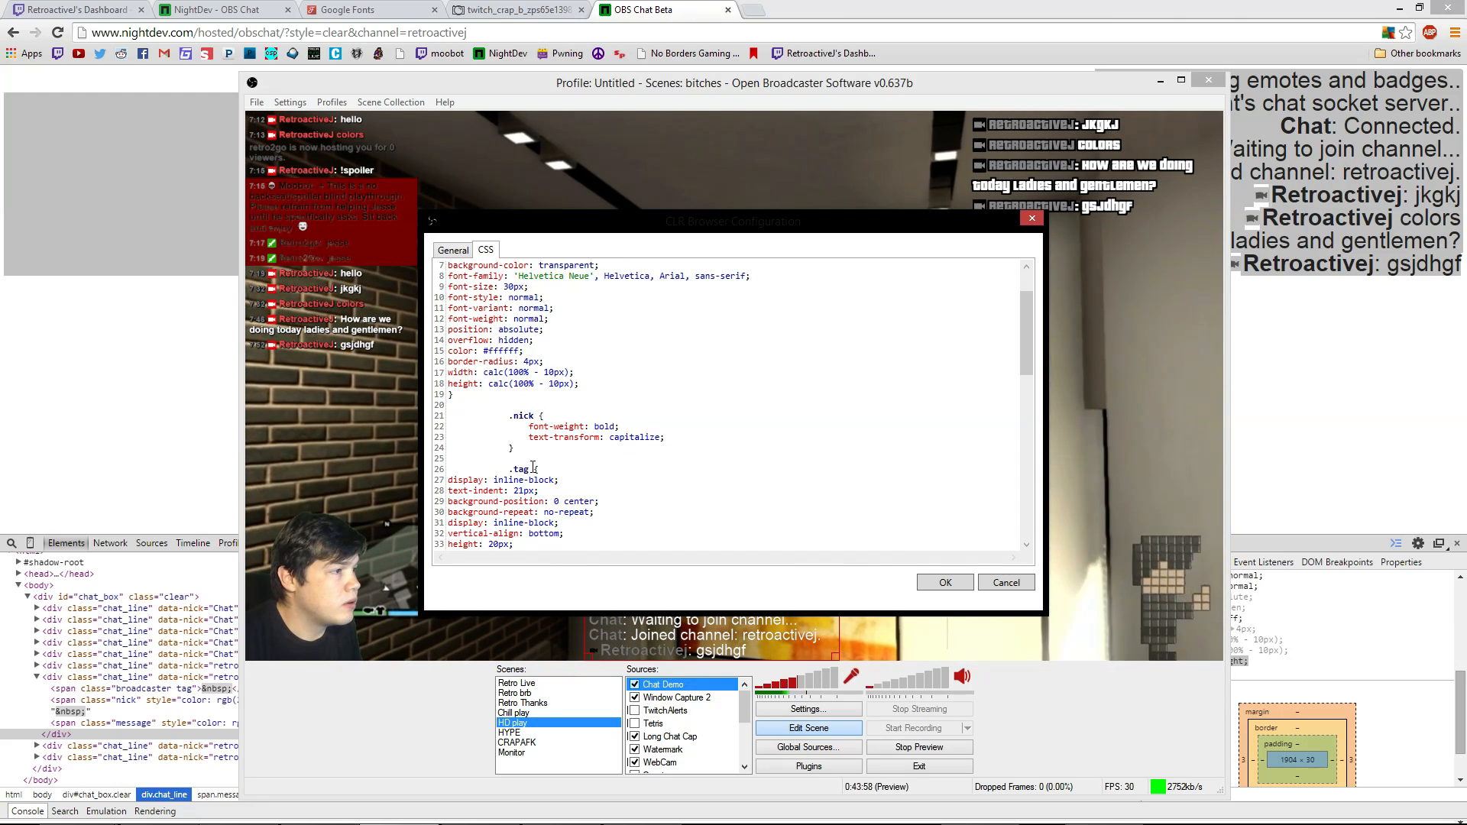
scroll(545, 445, "up", 1)
scroll(544, 444, "up", 1)
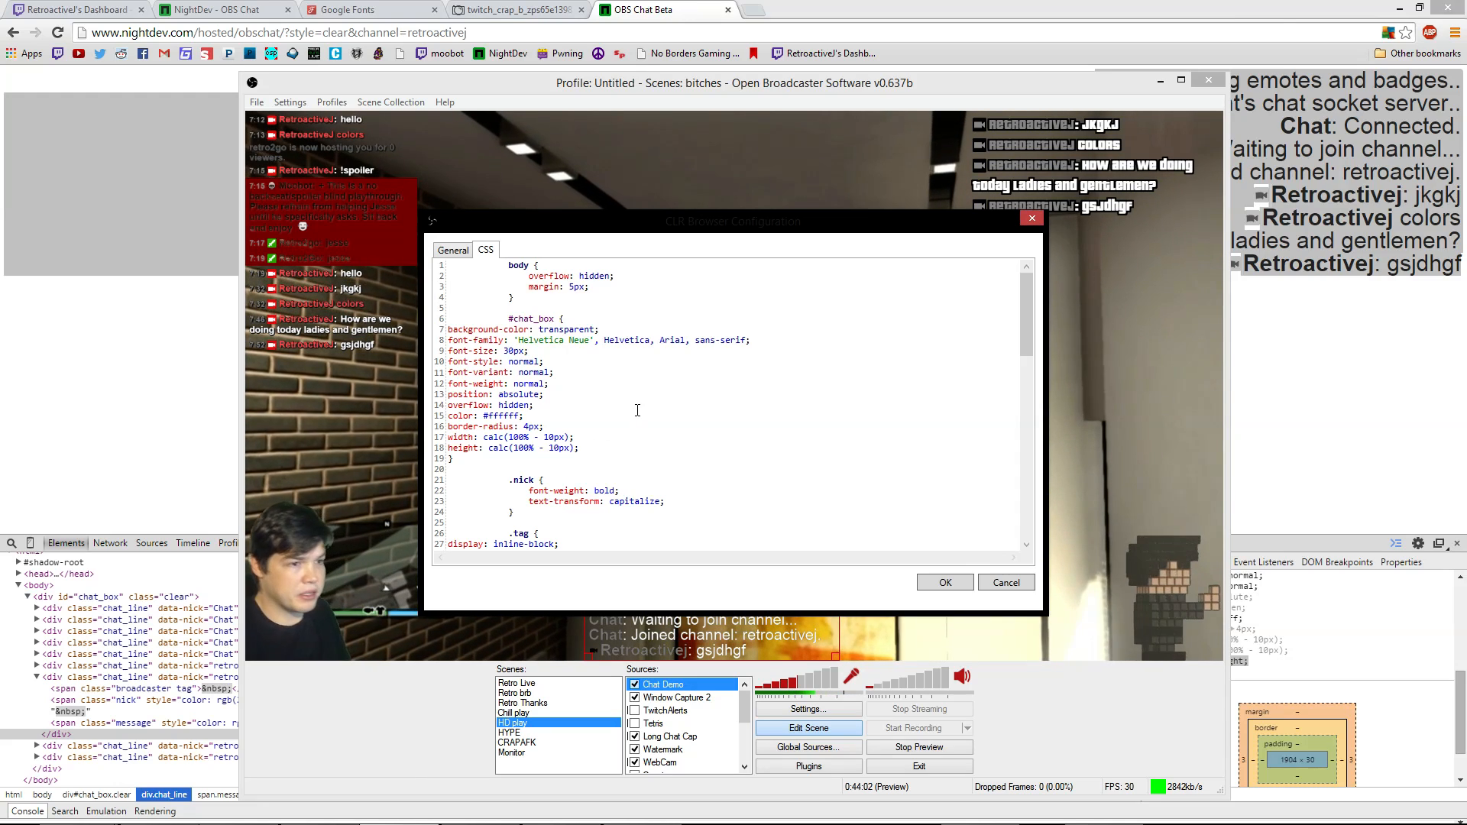
Add 'text-align: right;' to the #chat_box rule, apply it, and move the overlay right
left_click(798, 446)
key("Return")
type("text-align: right;")
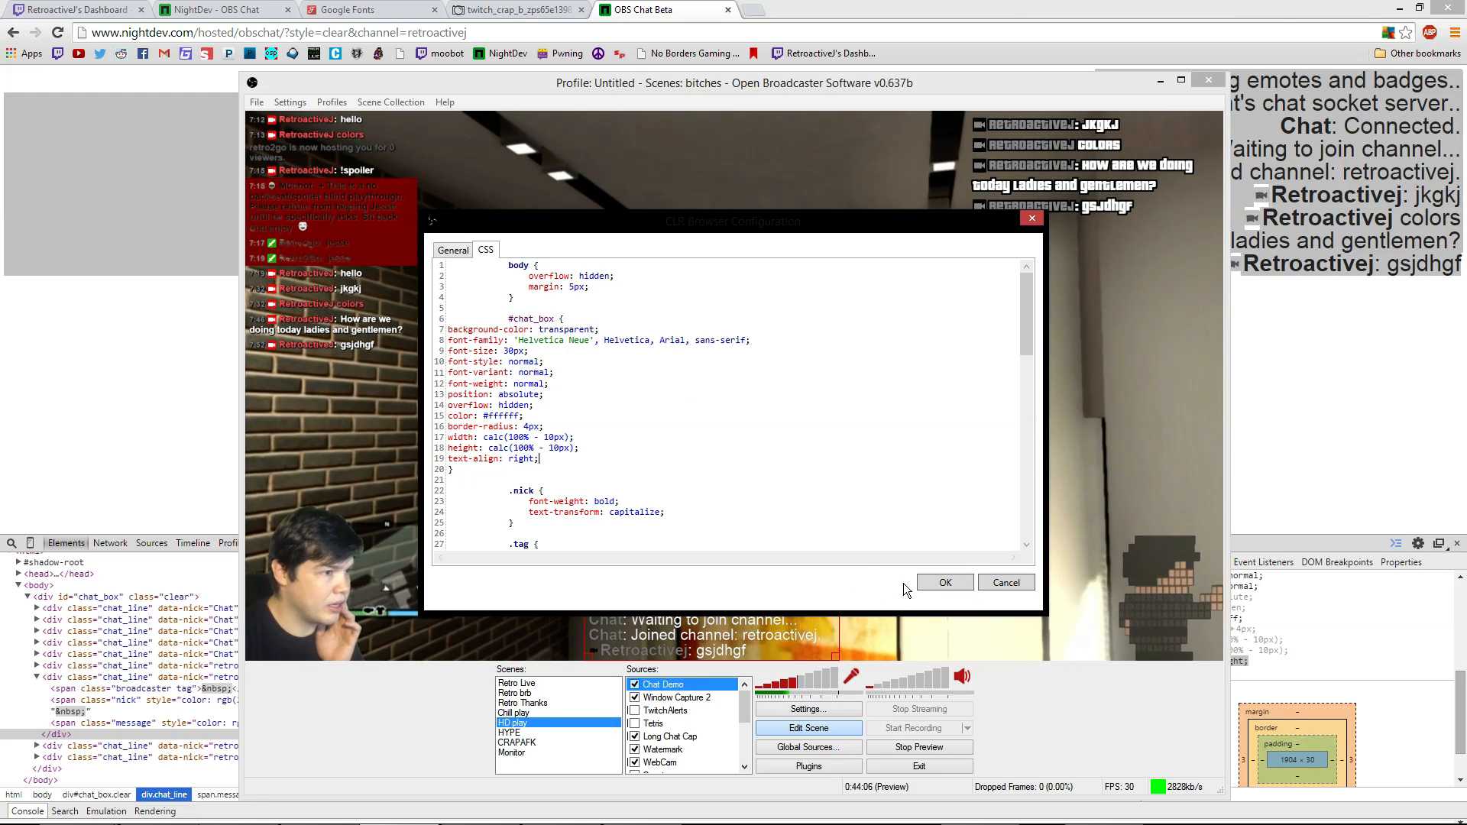
left_click(946, 584)
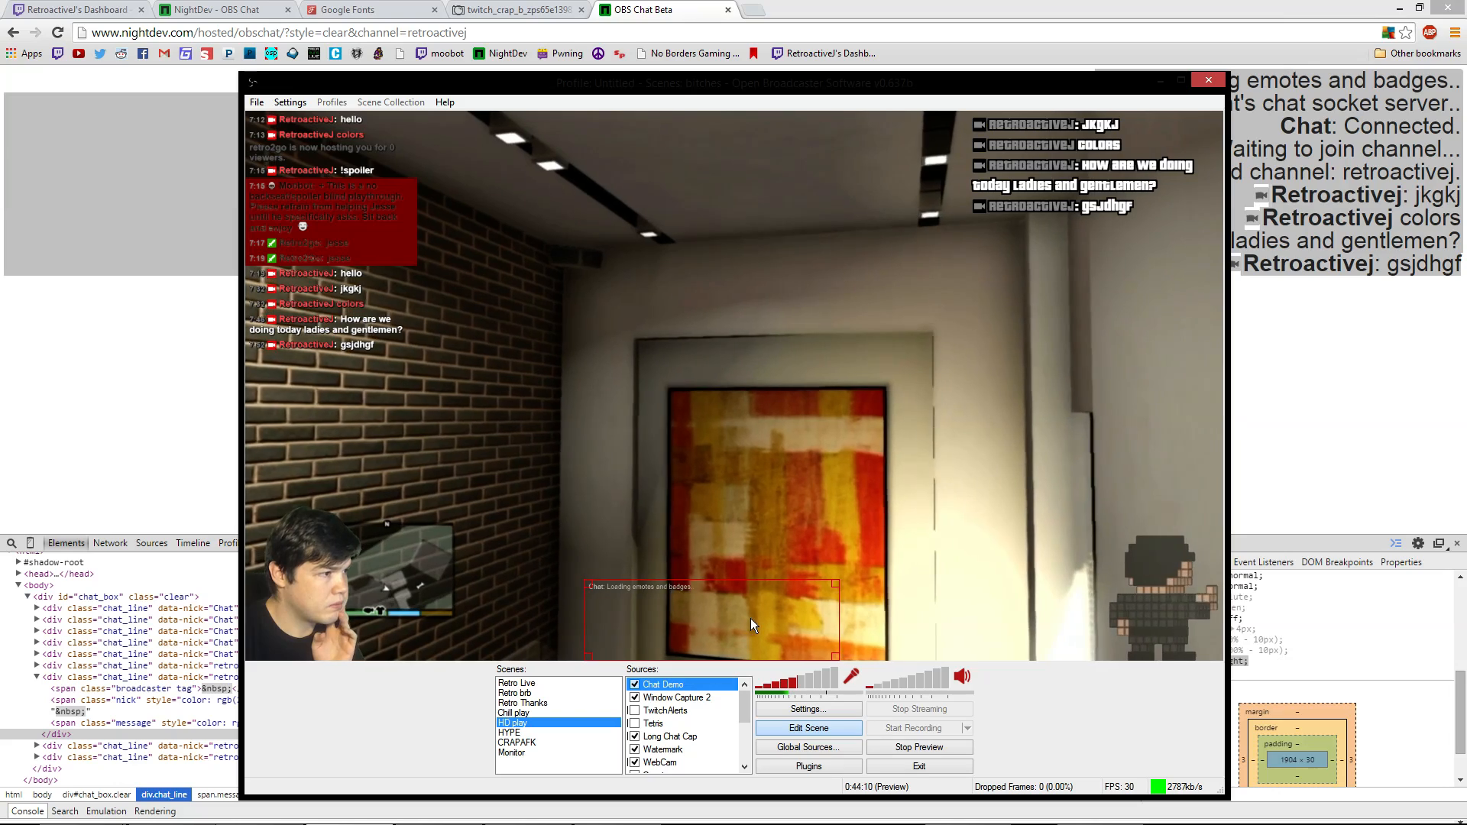
left_click_drag(750, 617, 1155, 263)
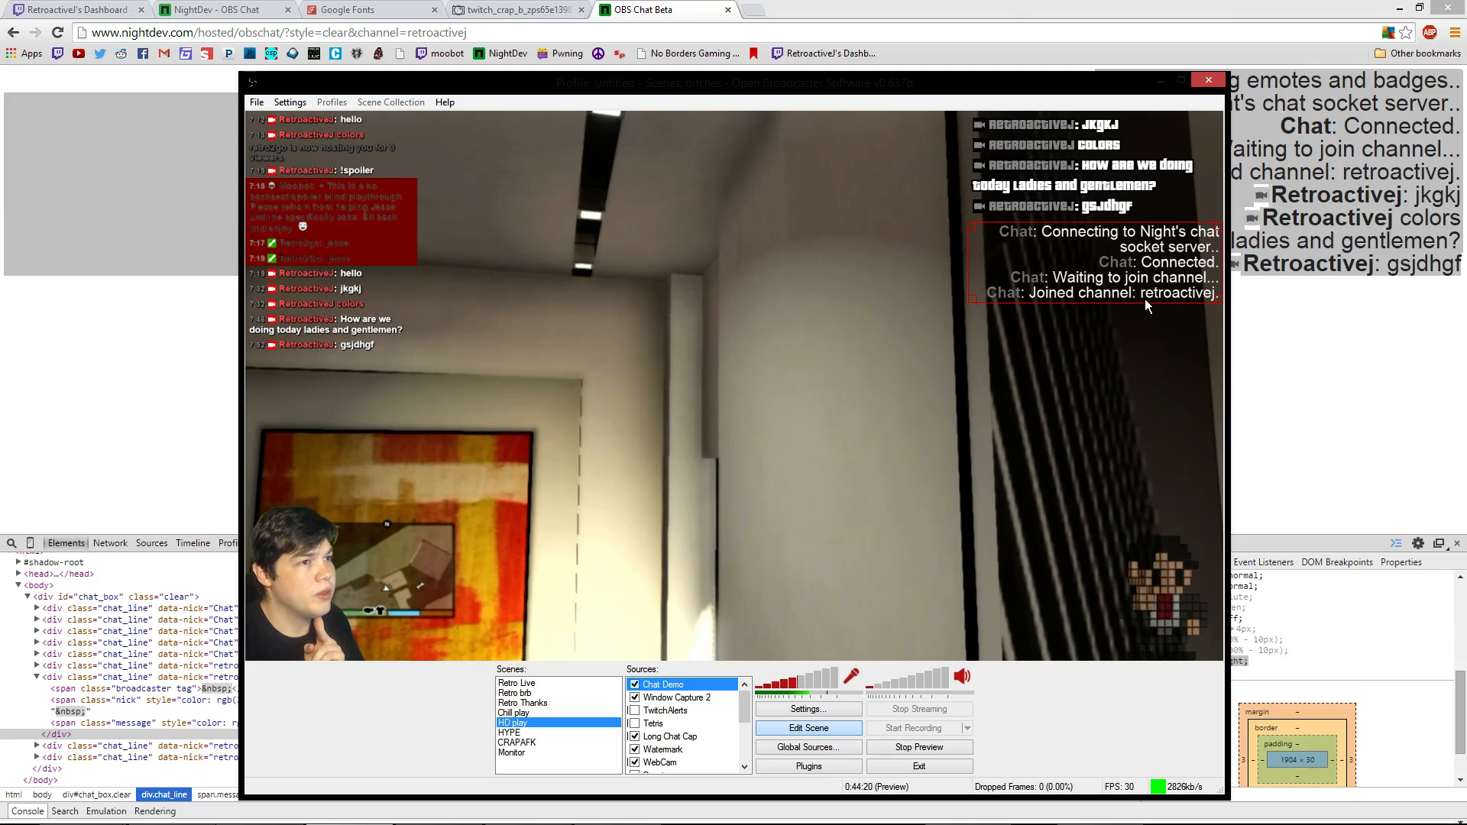
Reopen the Chat Demo source's custom CSS in its properties
right_click(1138, 278)
left_click(1181, 441)
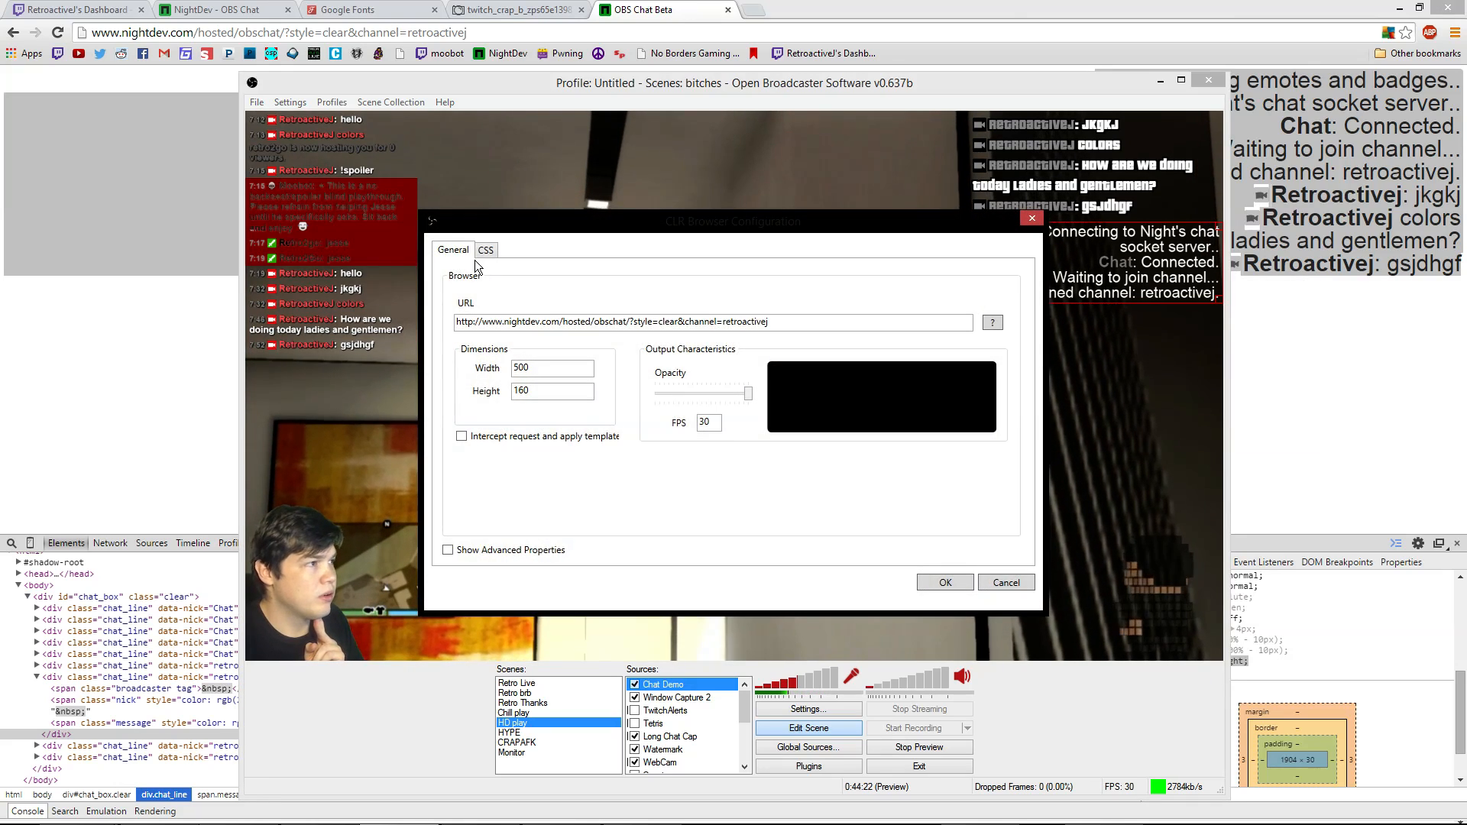
left_click(486, 250)
scroll(583, 405, "down", 9)
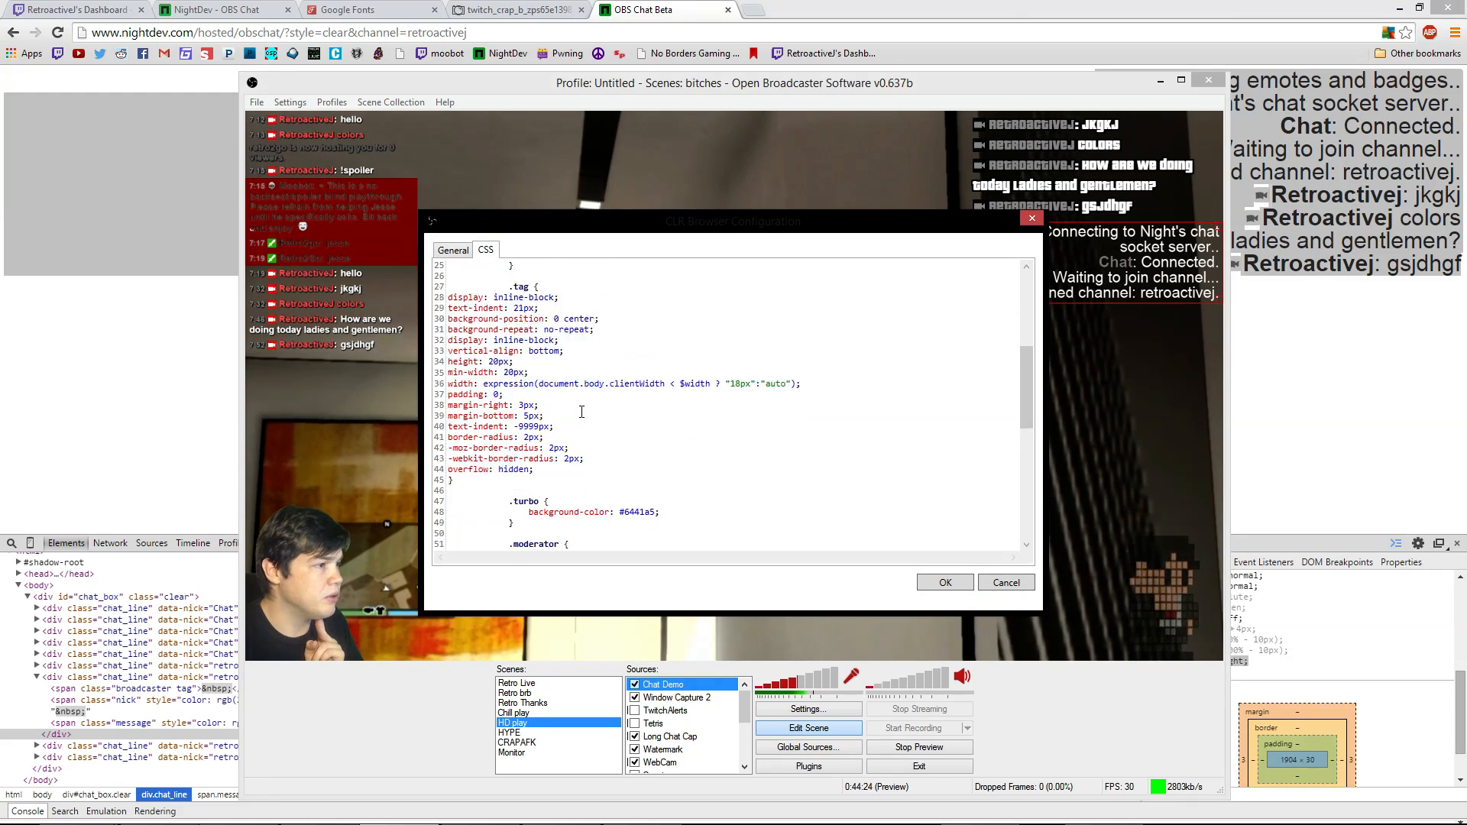
scroll(634, 421, "up", 4)
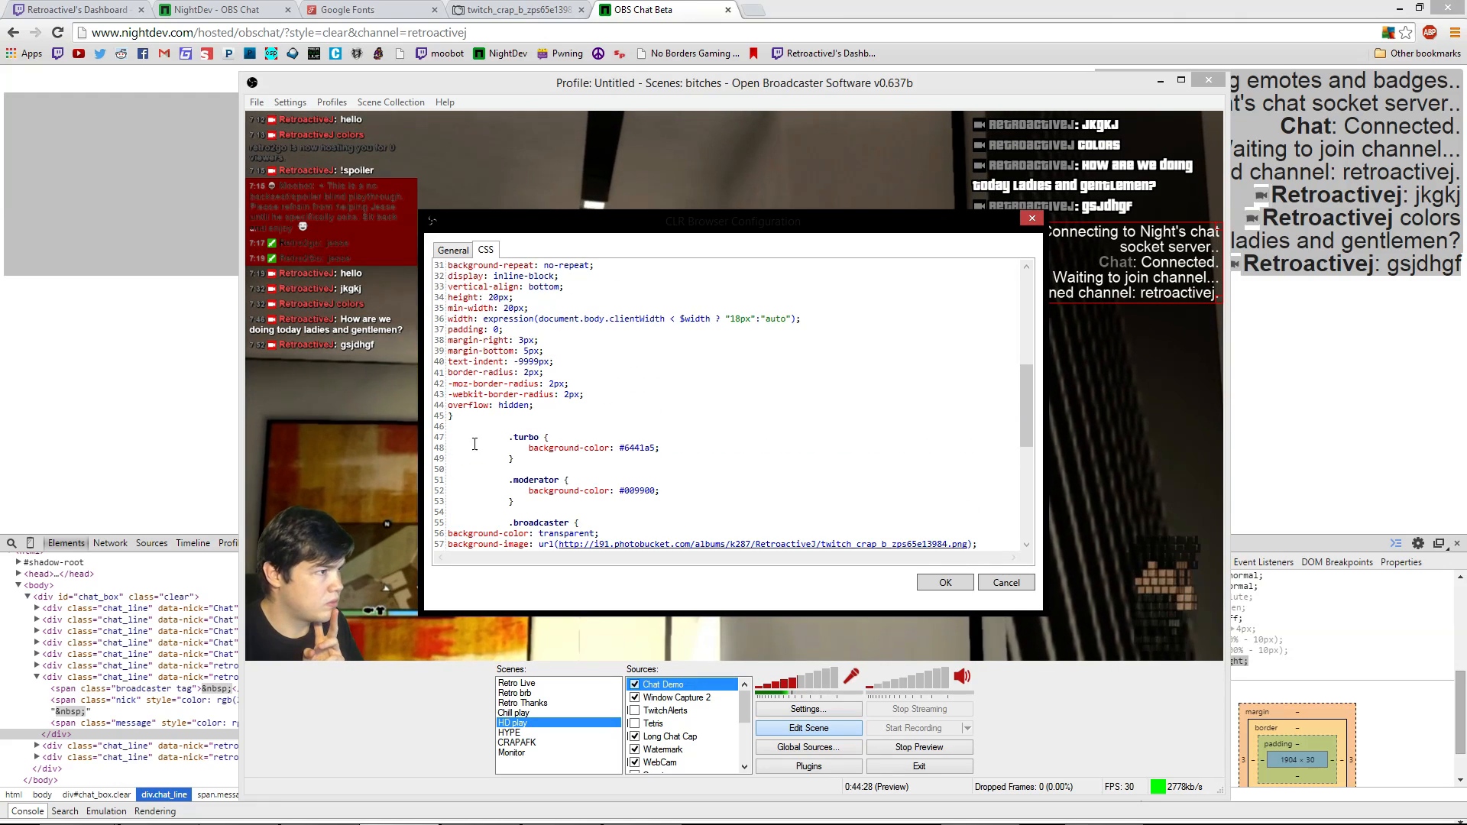
scroll(525, 373, "down", 9)
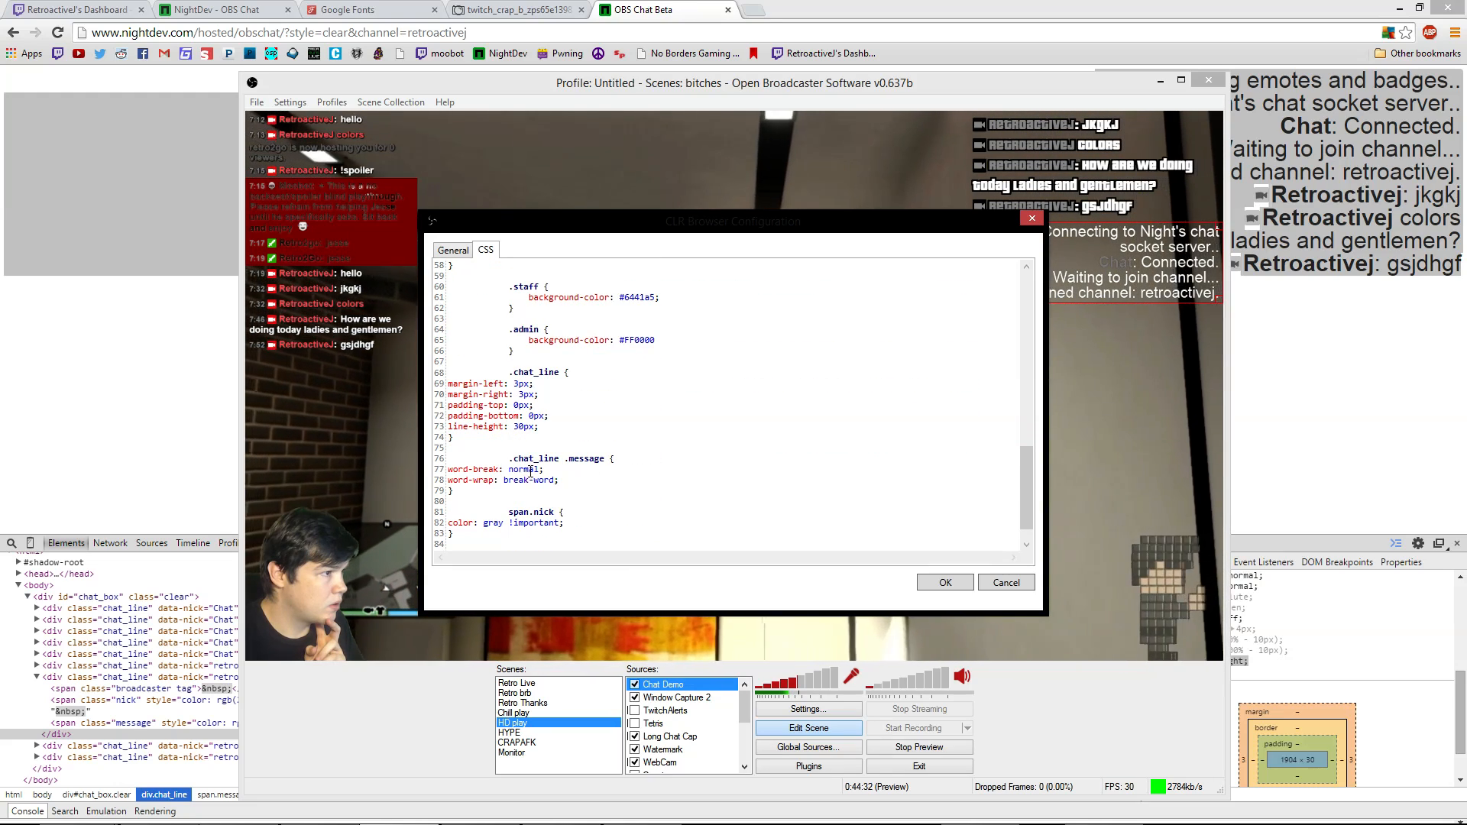
scroll(581, 444, "up", 10)
scroll(581, 443, "up", 7)
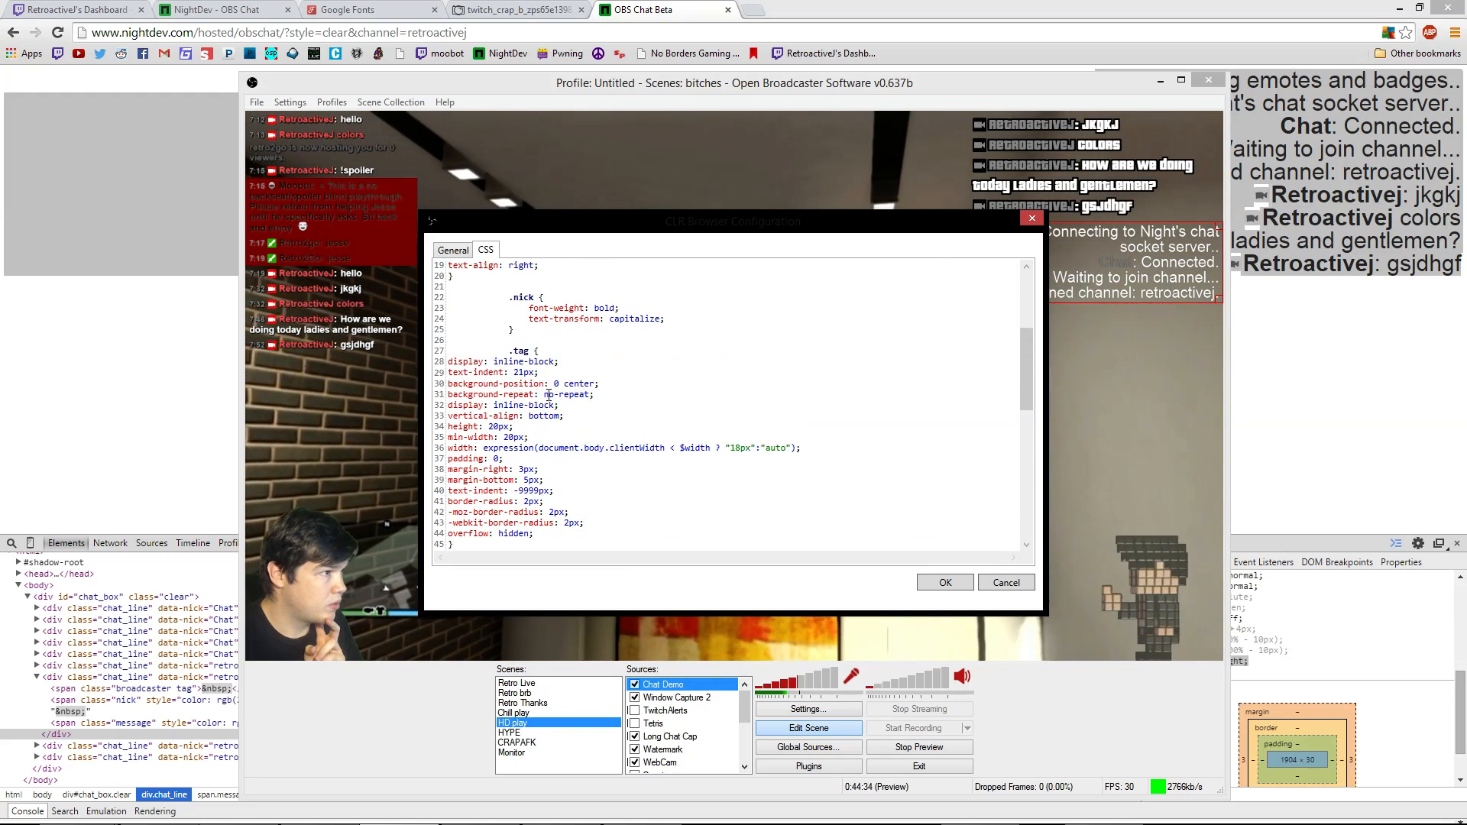
scroll(570, 464, "up", 2)
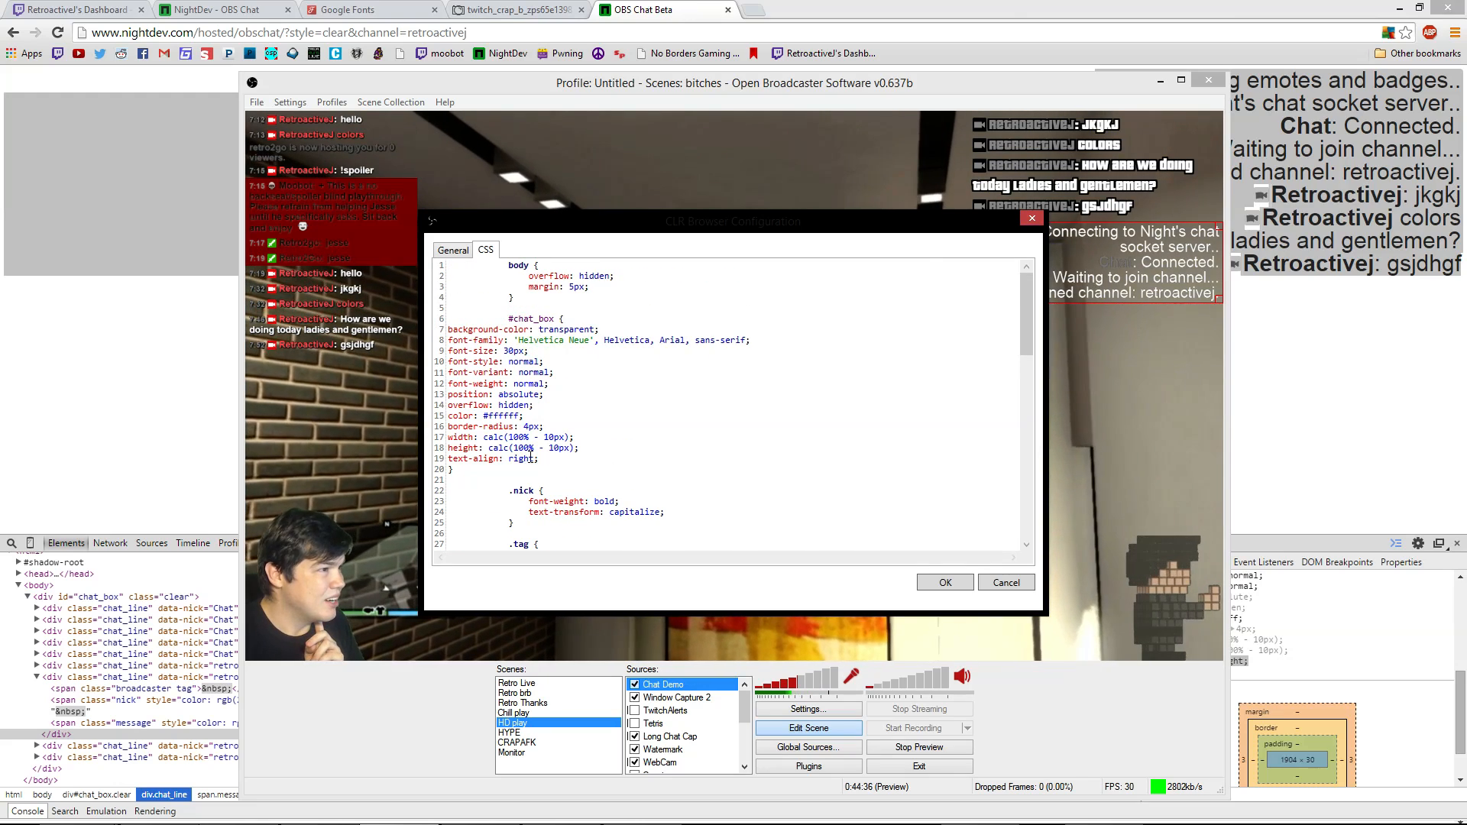
Change text-align to center, apply it, and move the overlay to the bottom-centre
left_click_drag(534, 460, 514, 461)
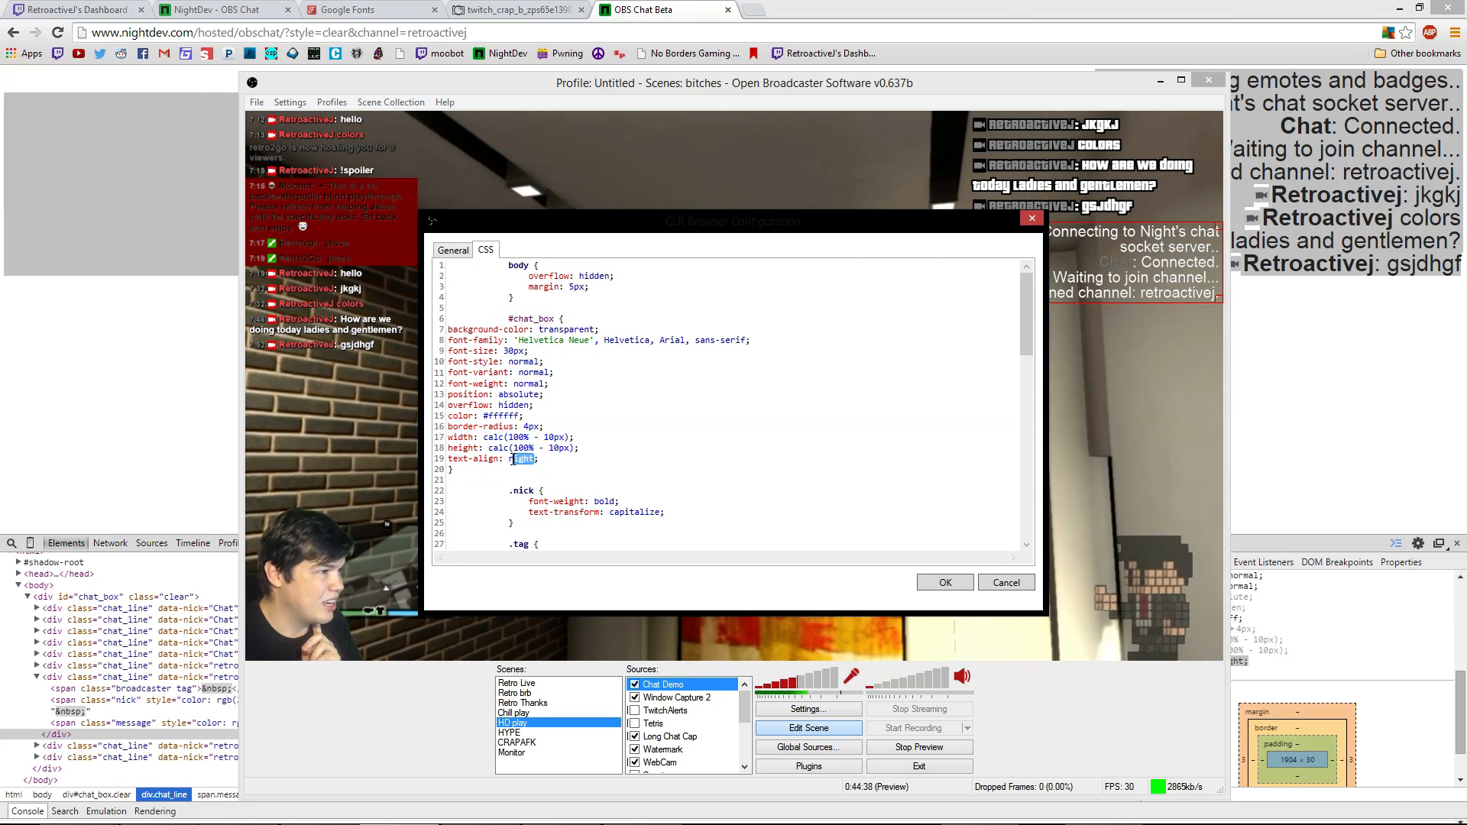
type("c")
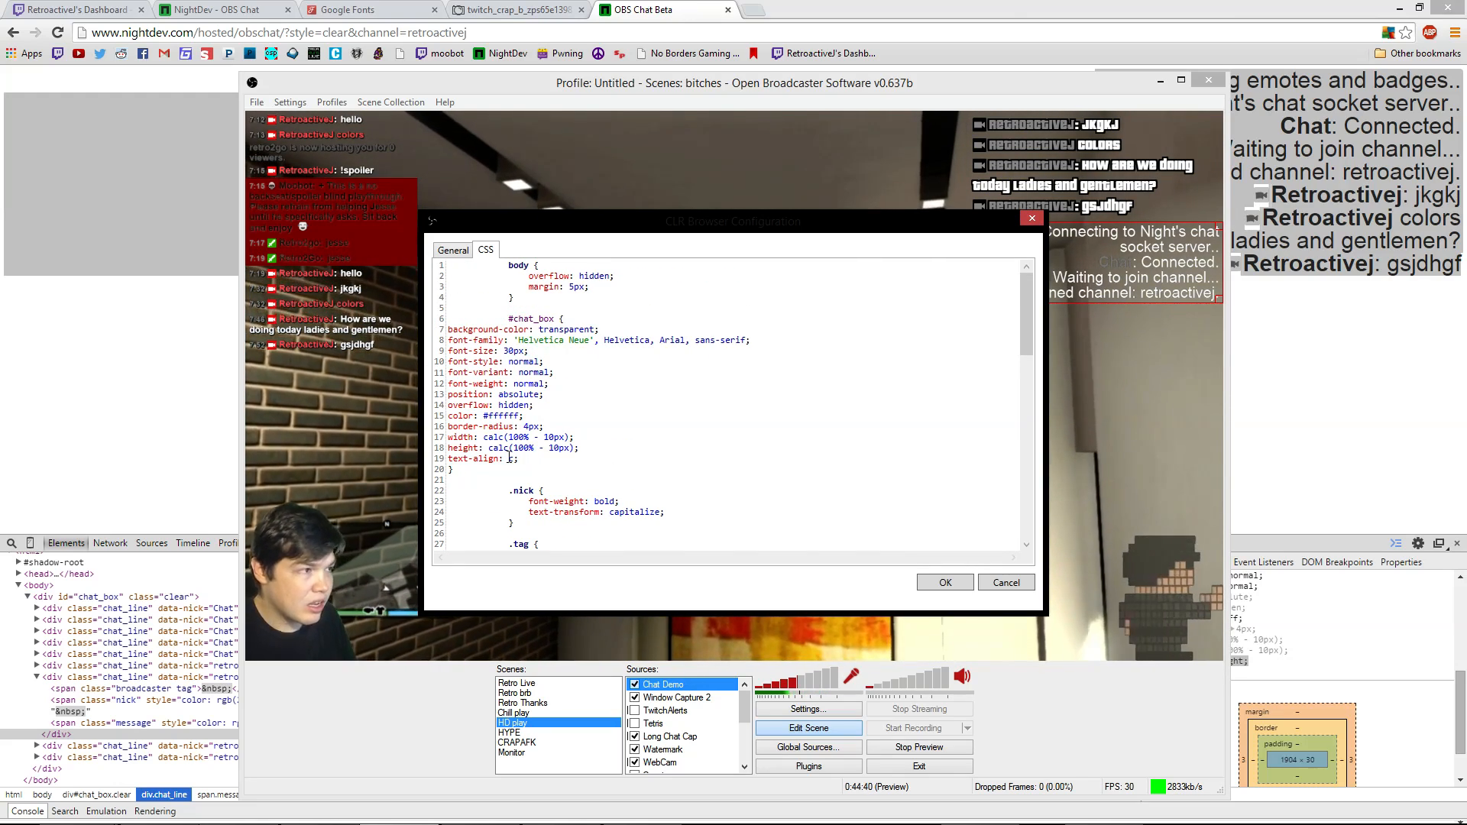
type("enter")
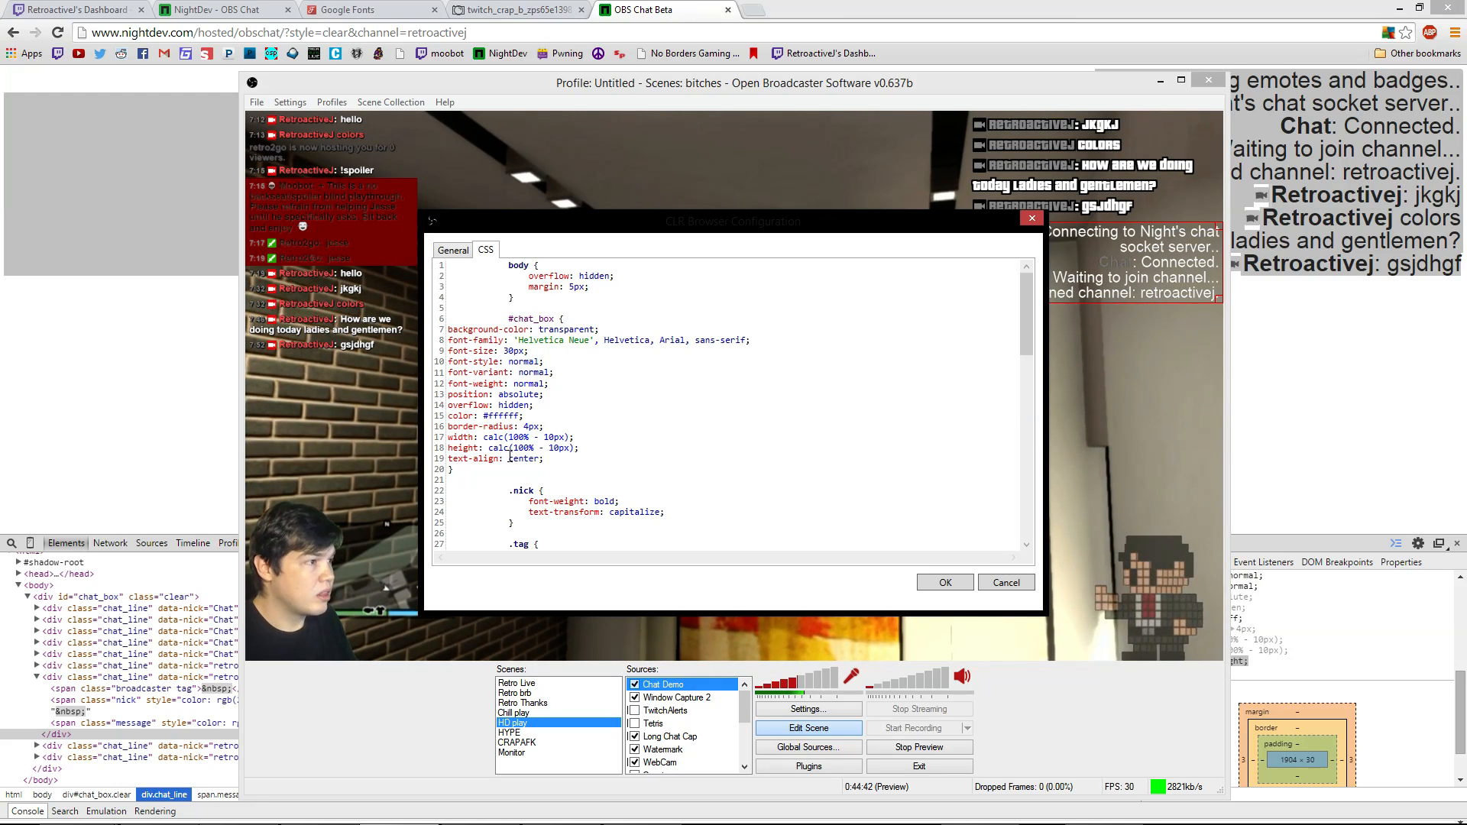
left_click(945, 583)
left_click_drag(1124, 261, 736, 604)
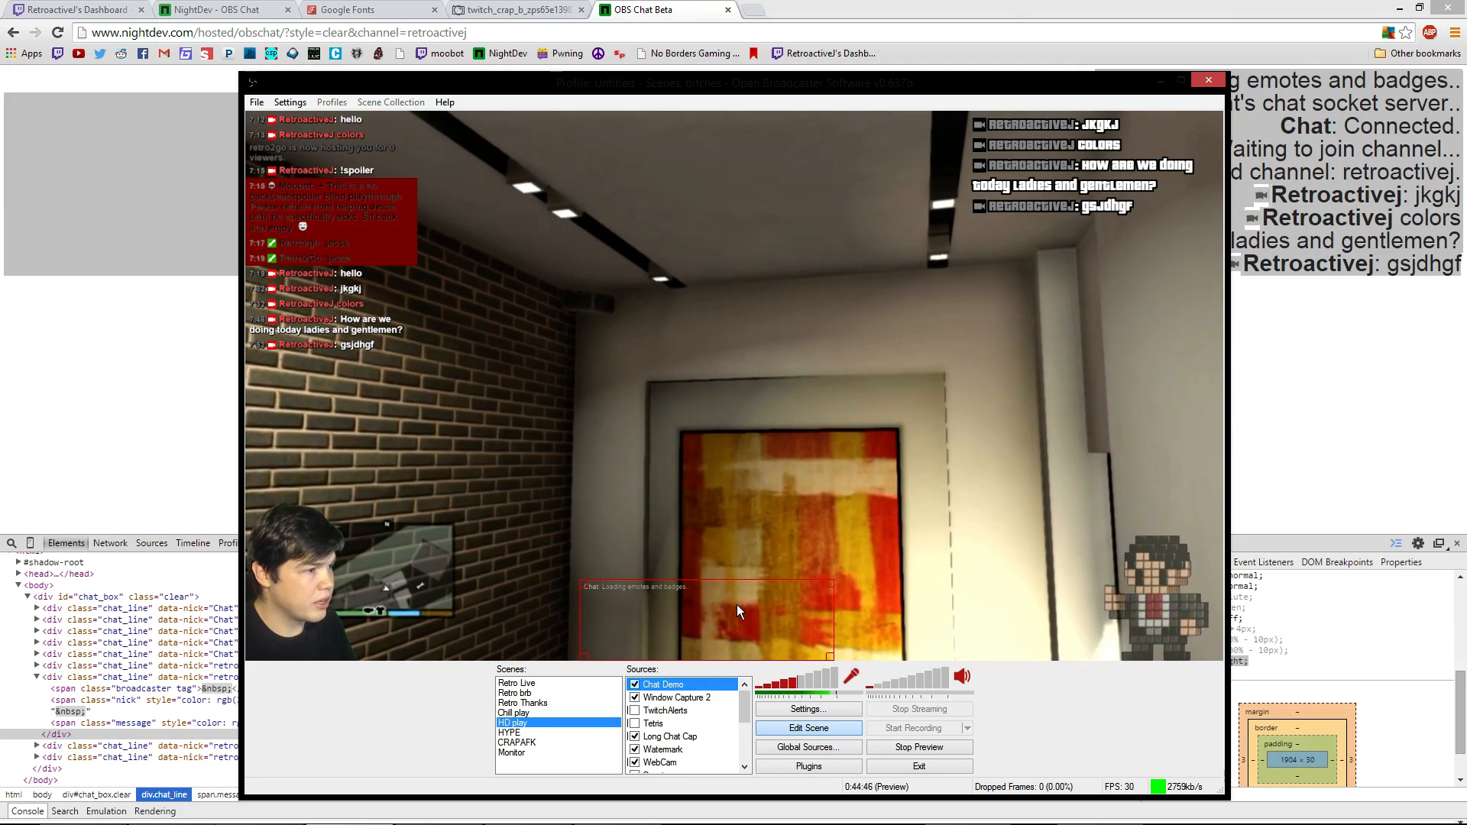
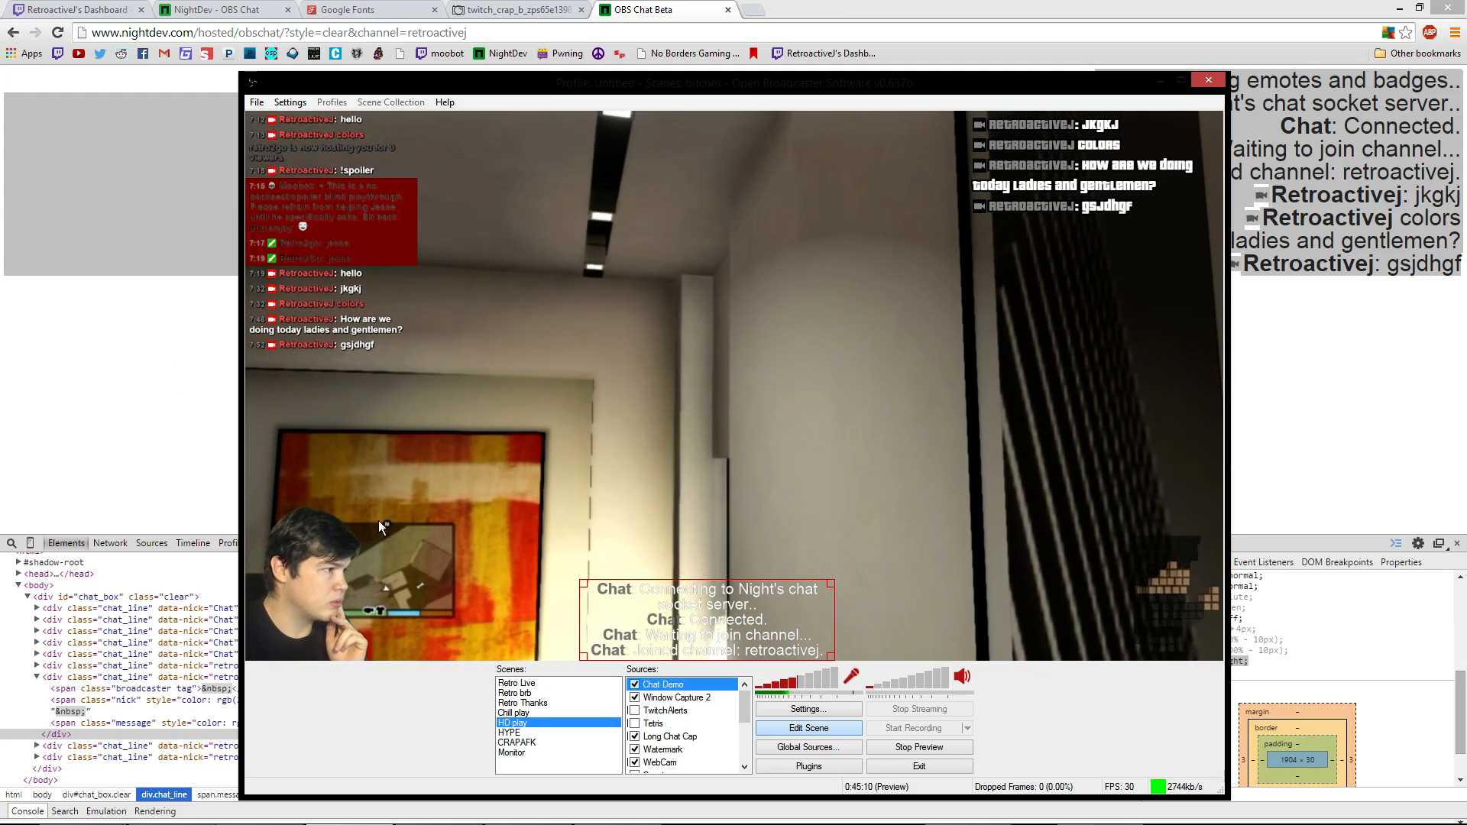
Bring the browser forward and move from the Photobucket tab to the Google Fonts catalogue
left_click(146, 428)
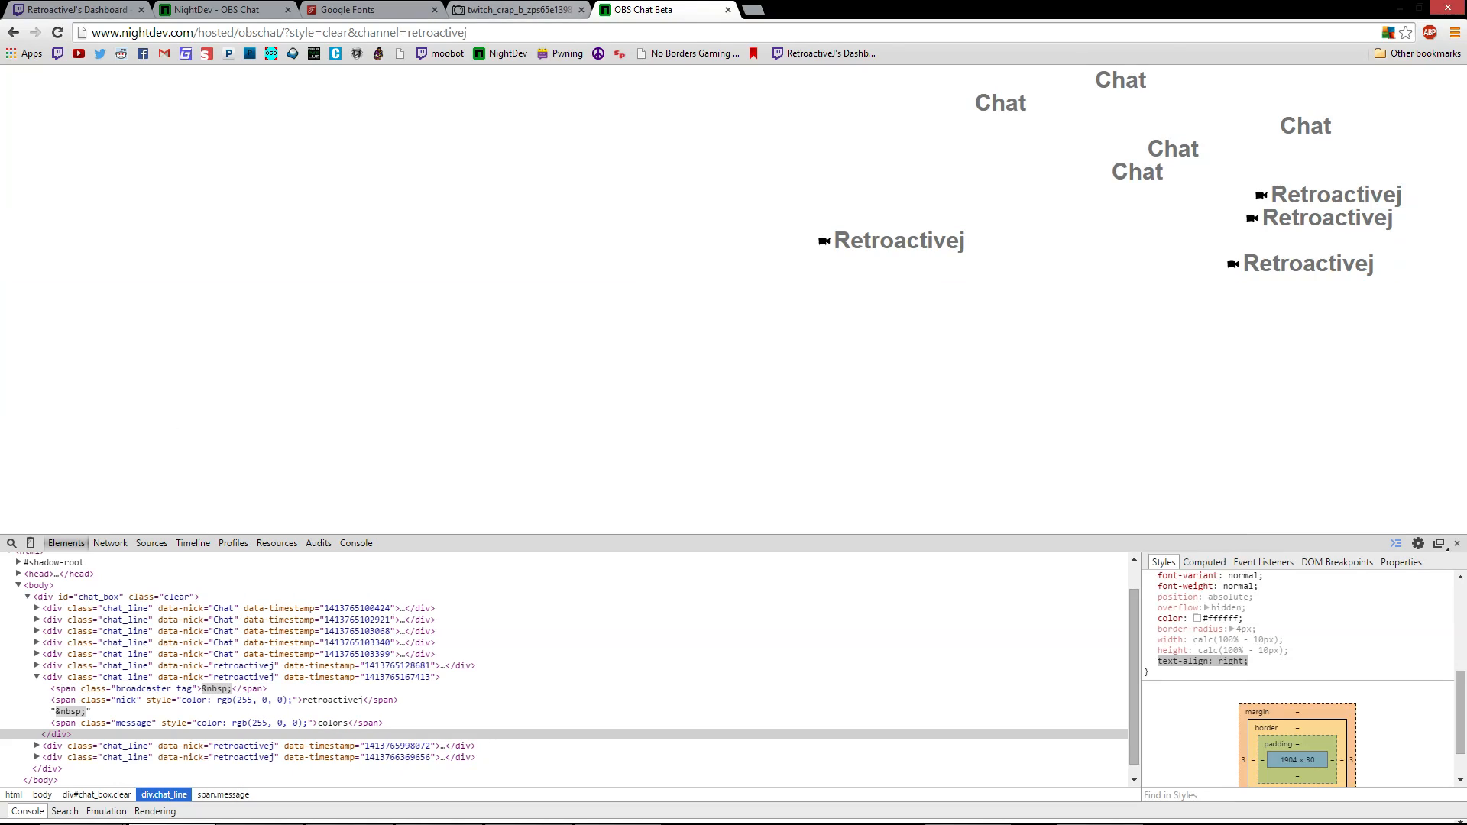
left_click(484, 10)
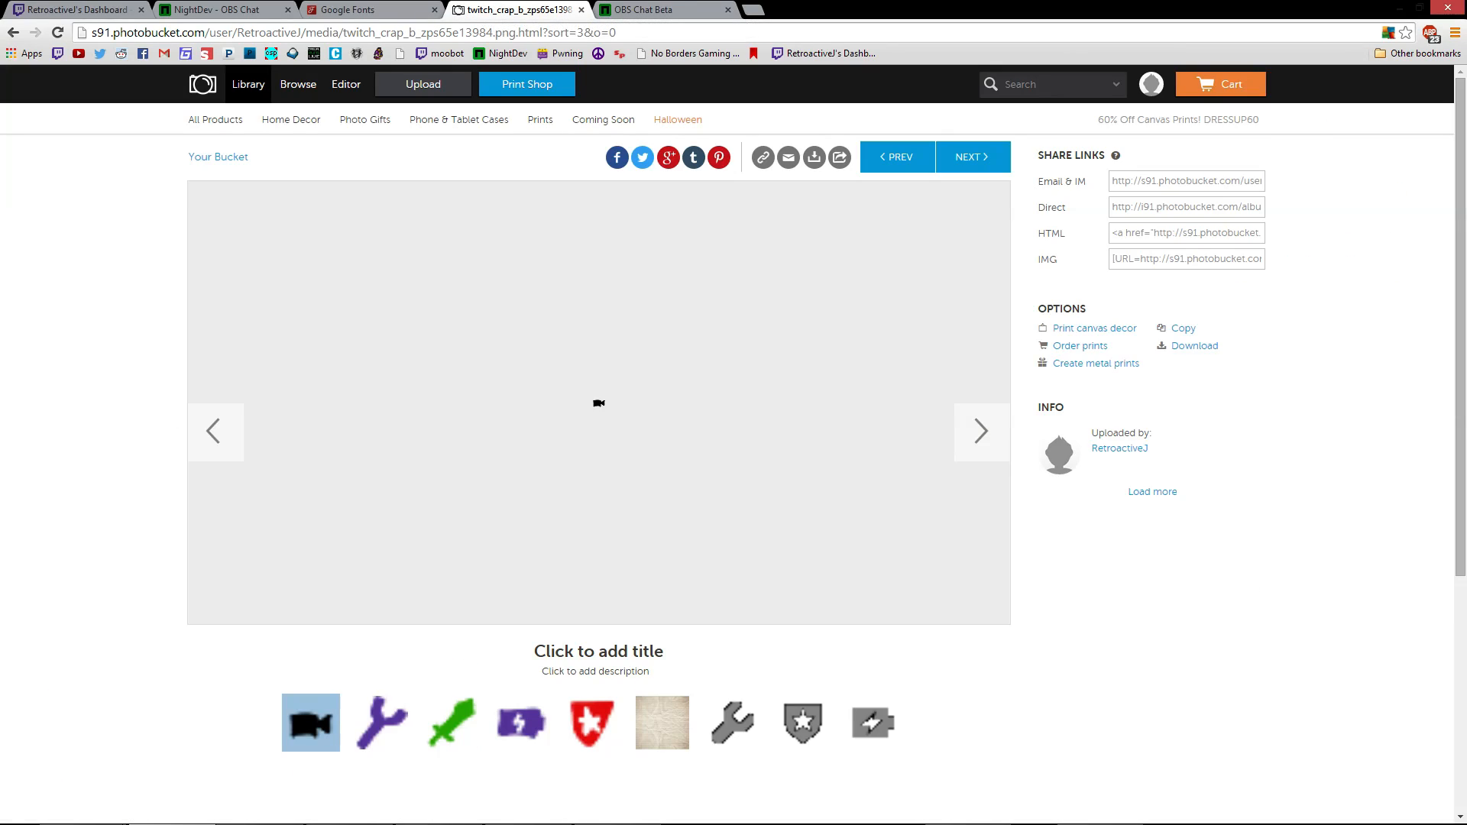
left_click(359, 10)
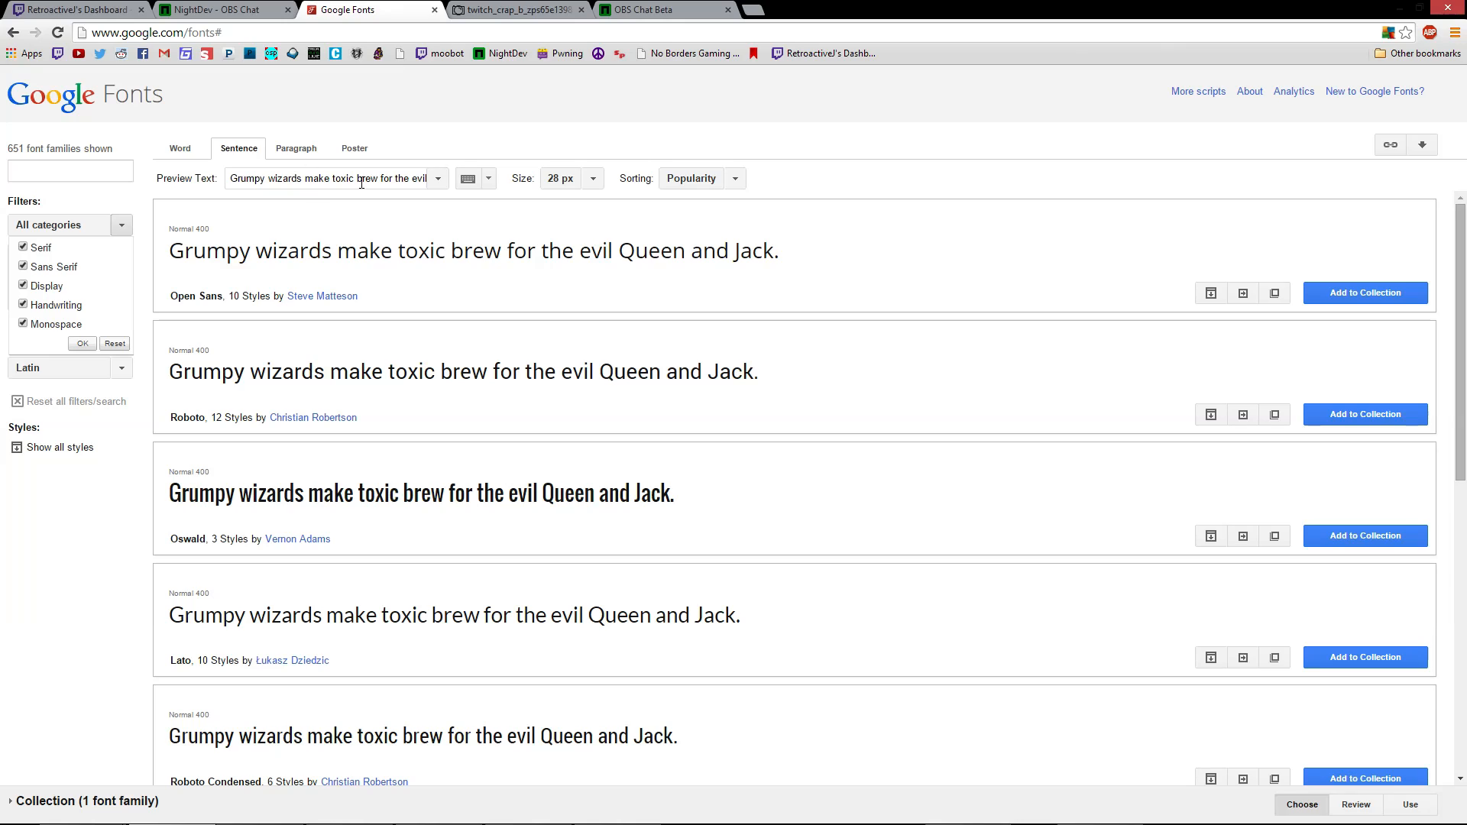
left_click(358, 180)
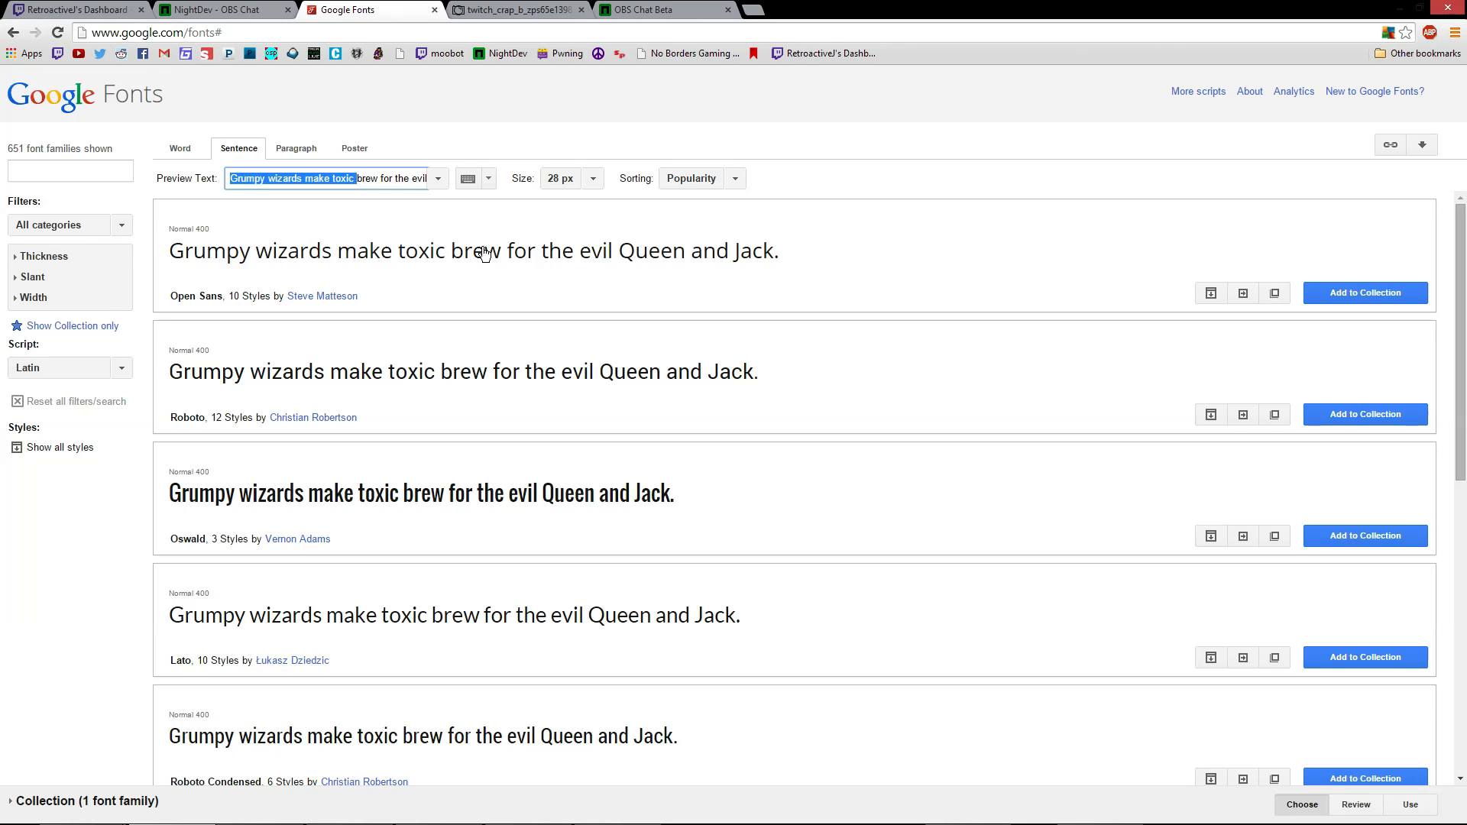
left_click(882, 158)
scroll(659, 209, "down", 6)
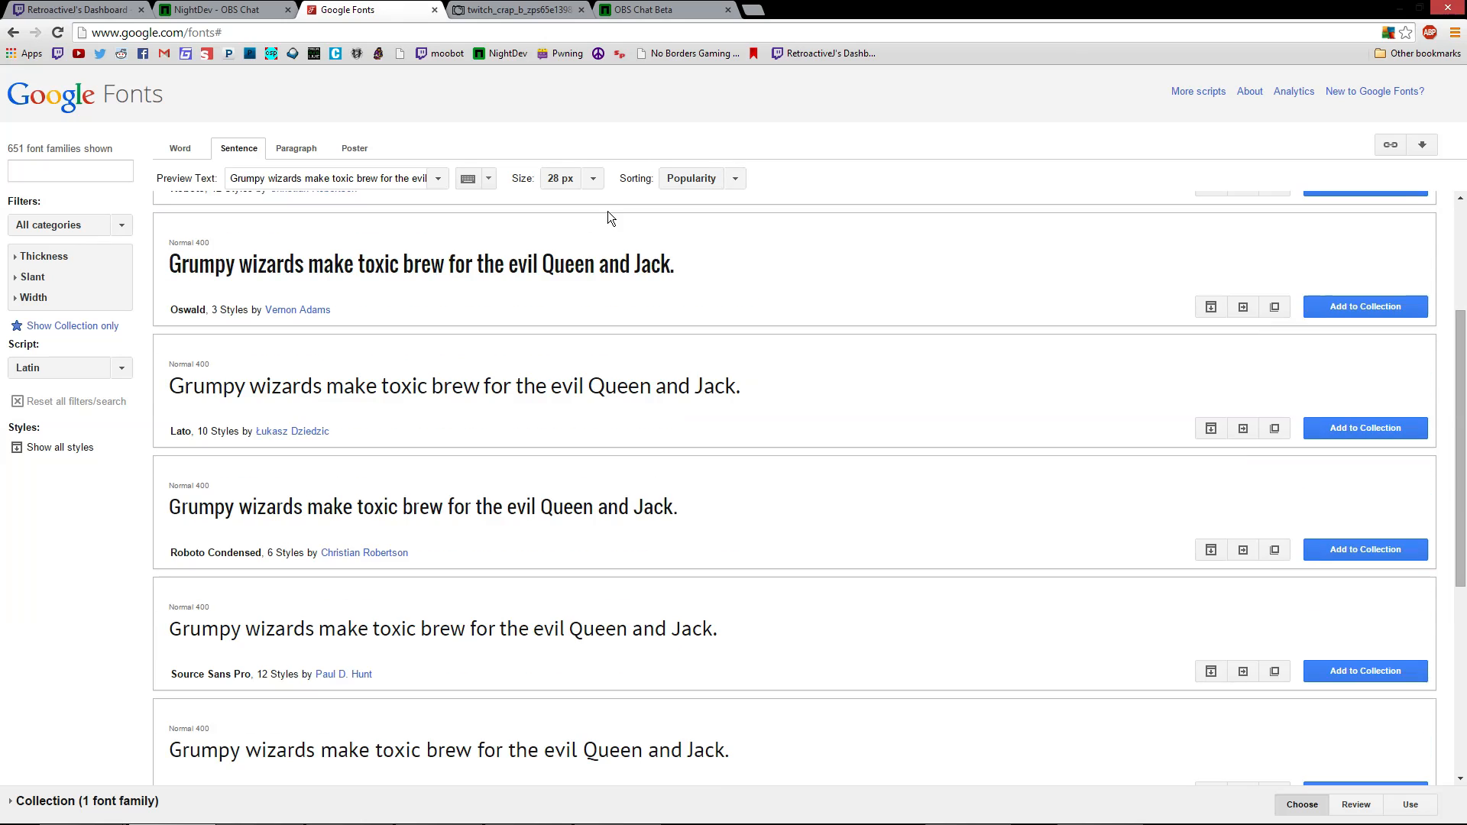
scroll(576, 235, "up", 4)
scroll(577, 235, "up", 2)
scroll(570, 390, "down", 15)
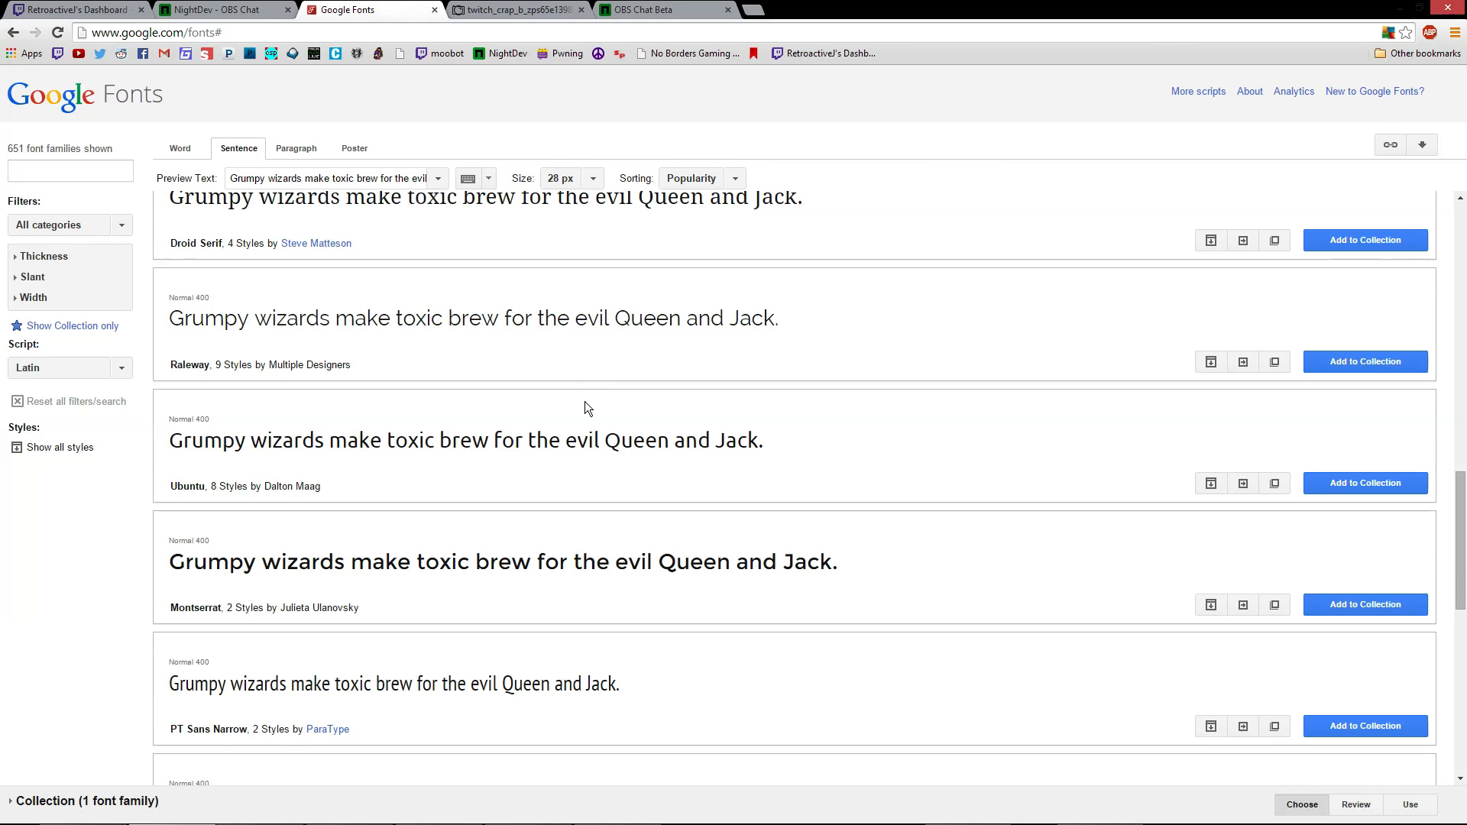
scroll(585, 413, "down", 14)
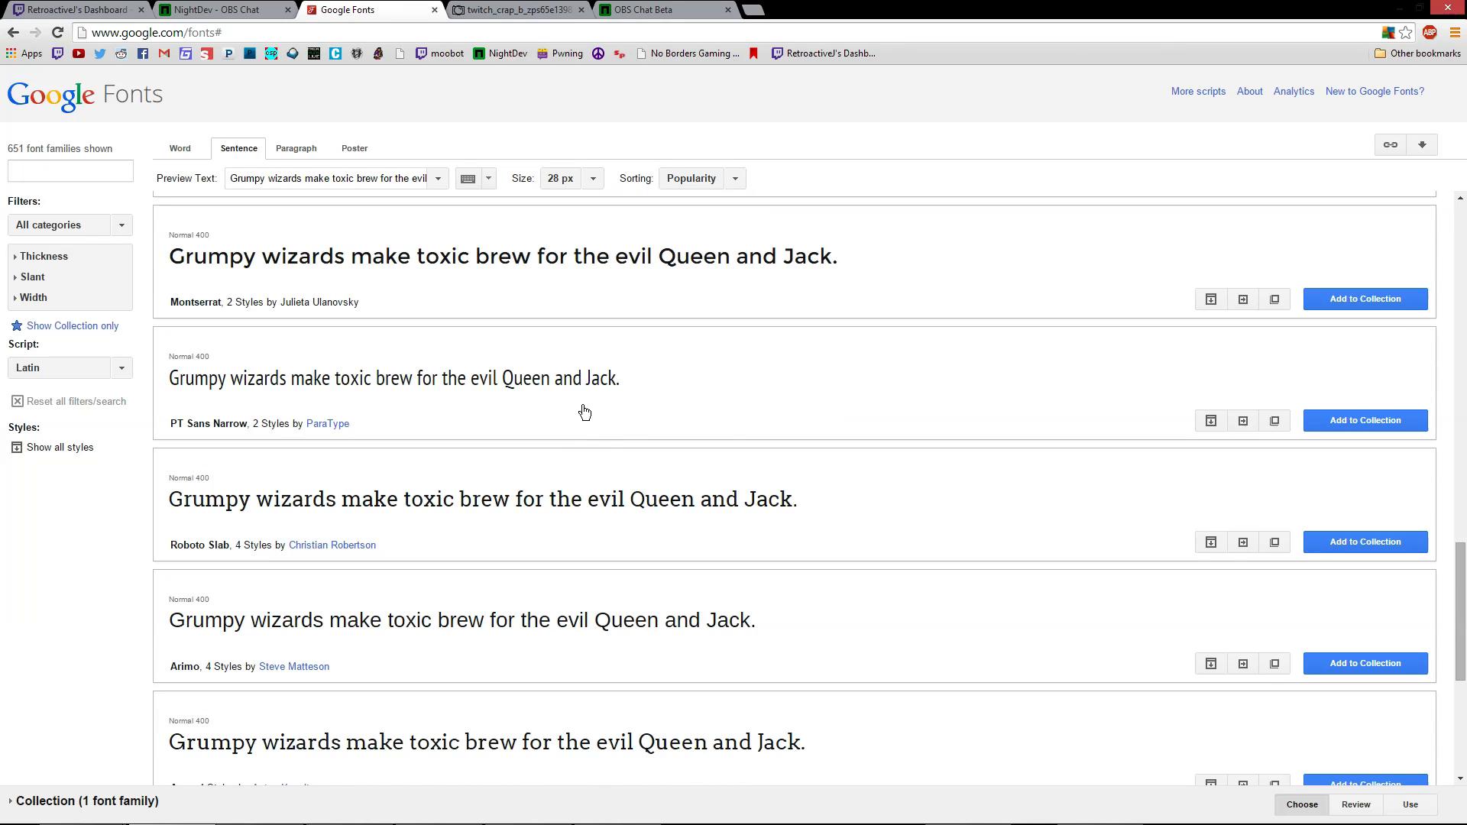
scroll(753, 516, "down", 6)
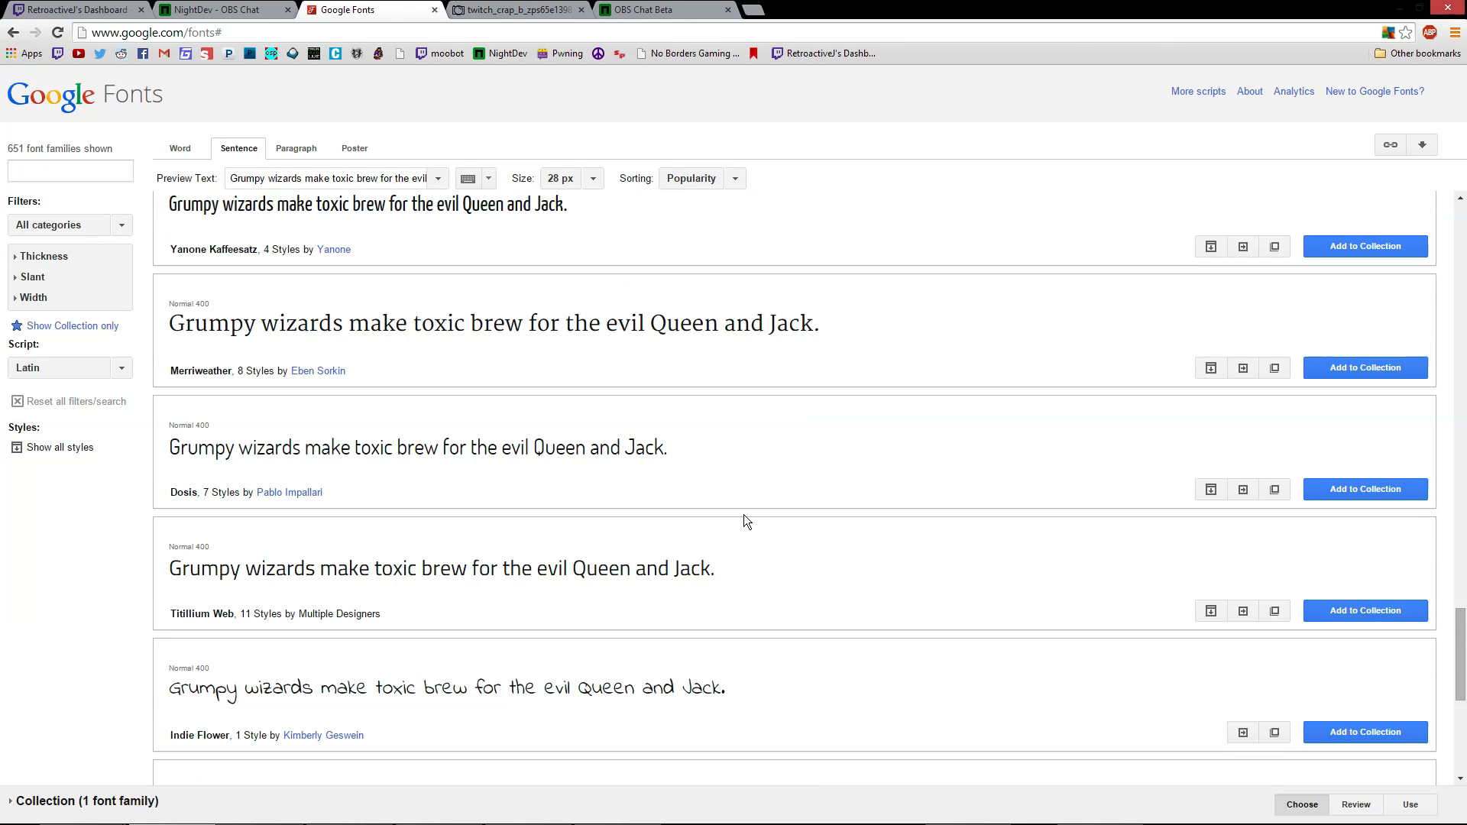
scroll(715, 661, "down", 20)
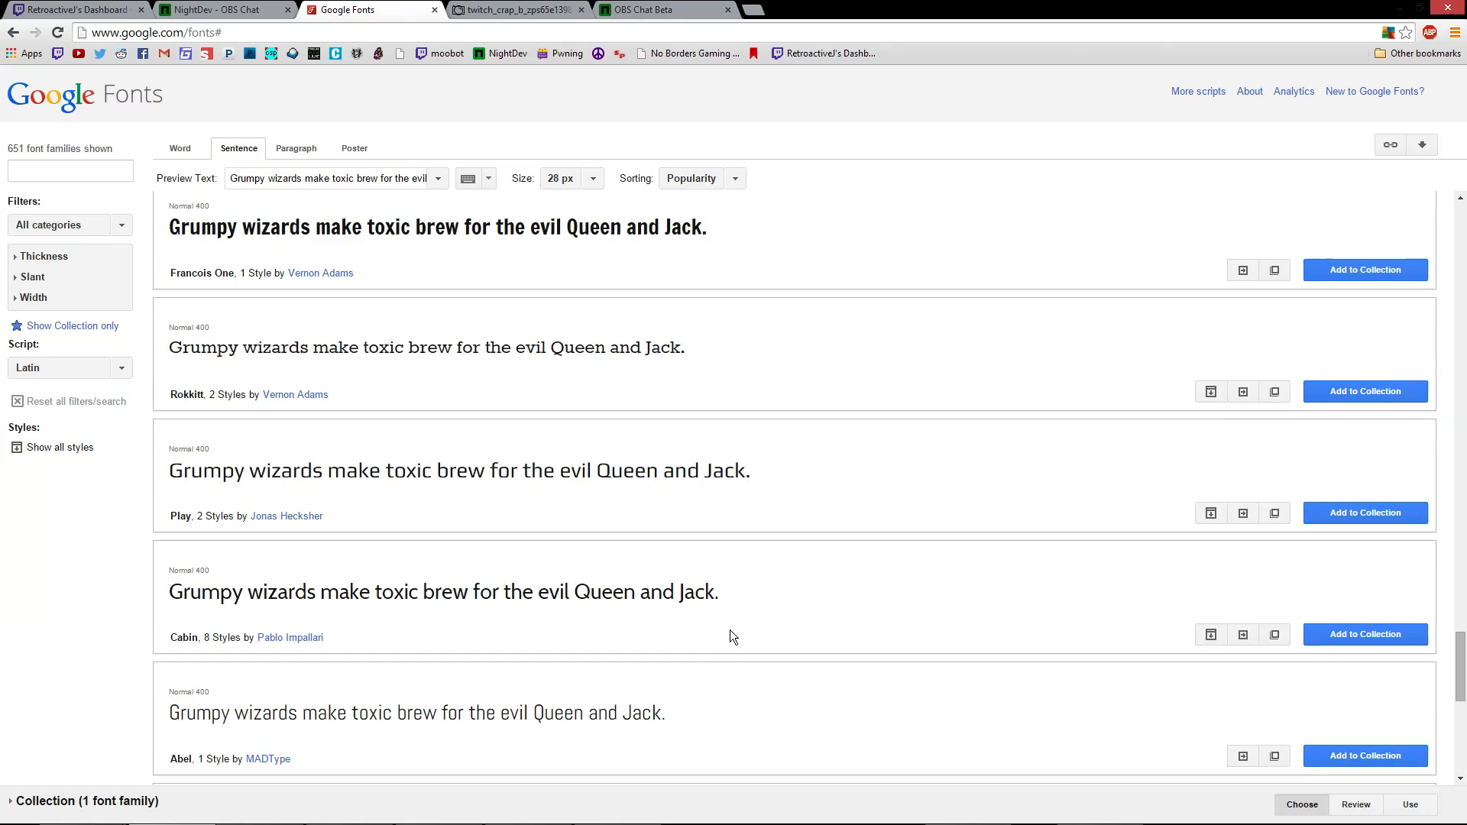
scroll(733, 636, "down", 20)
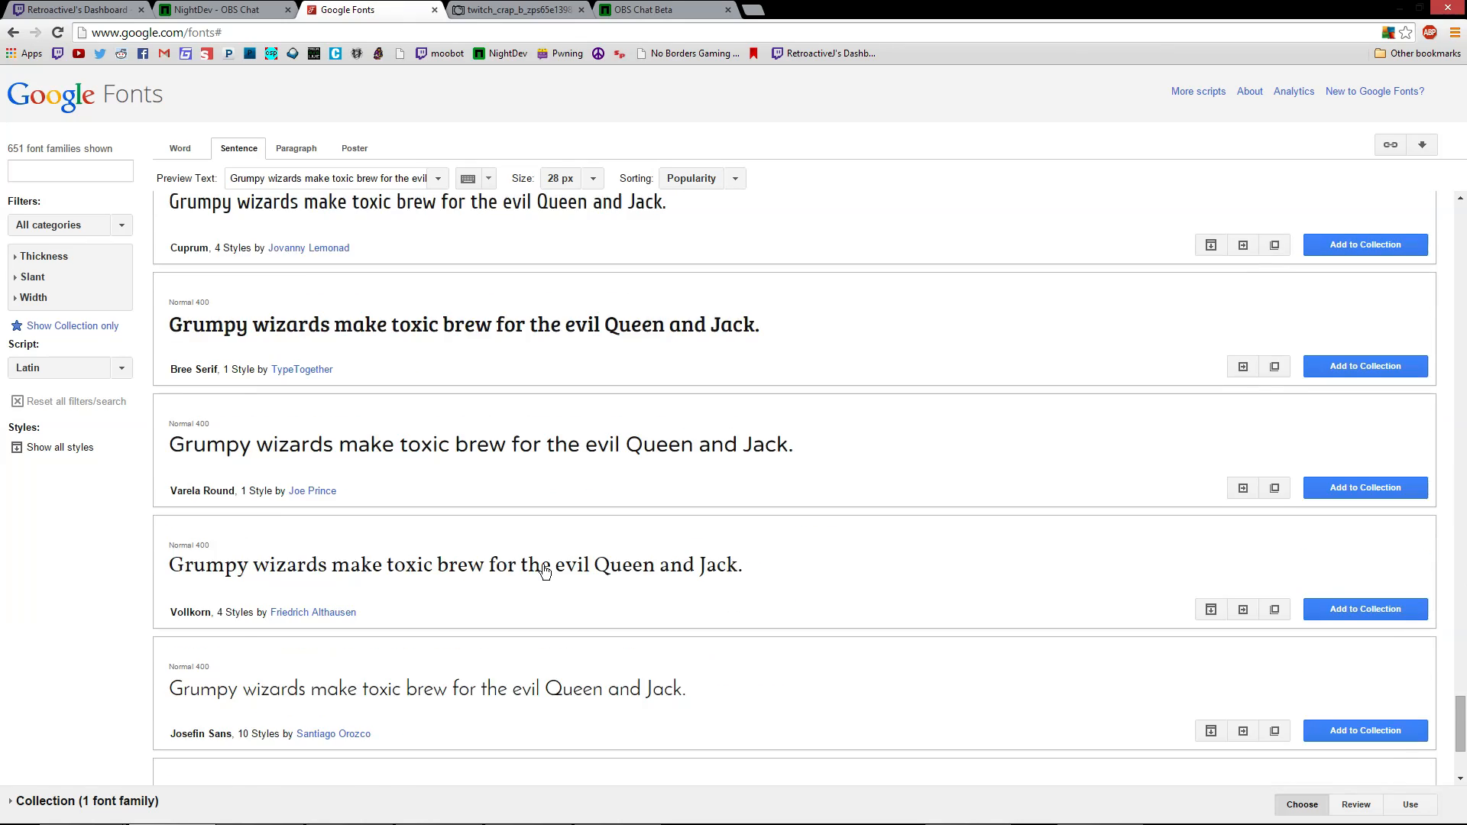
scroll(671, 511, "down", 15)
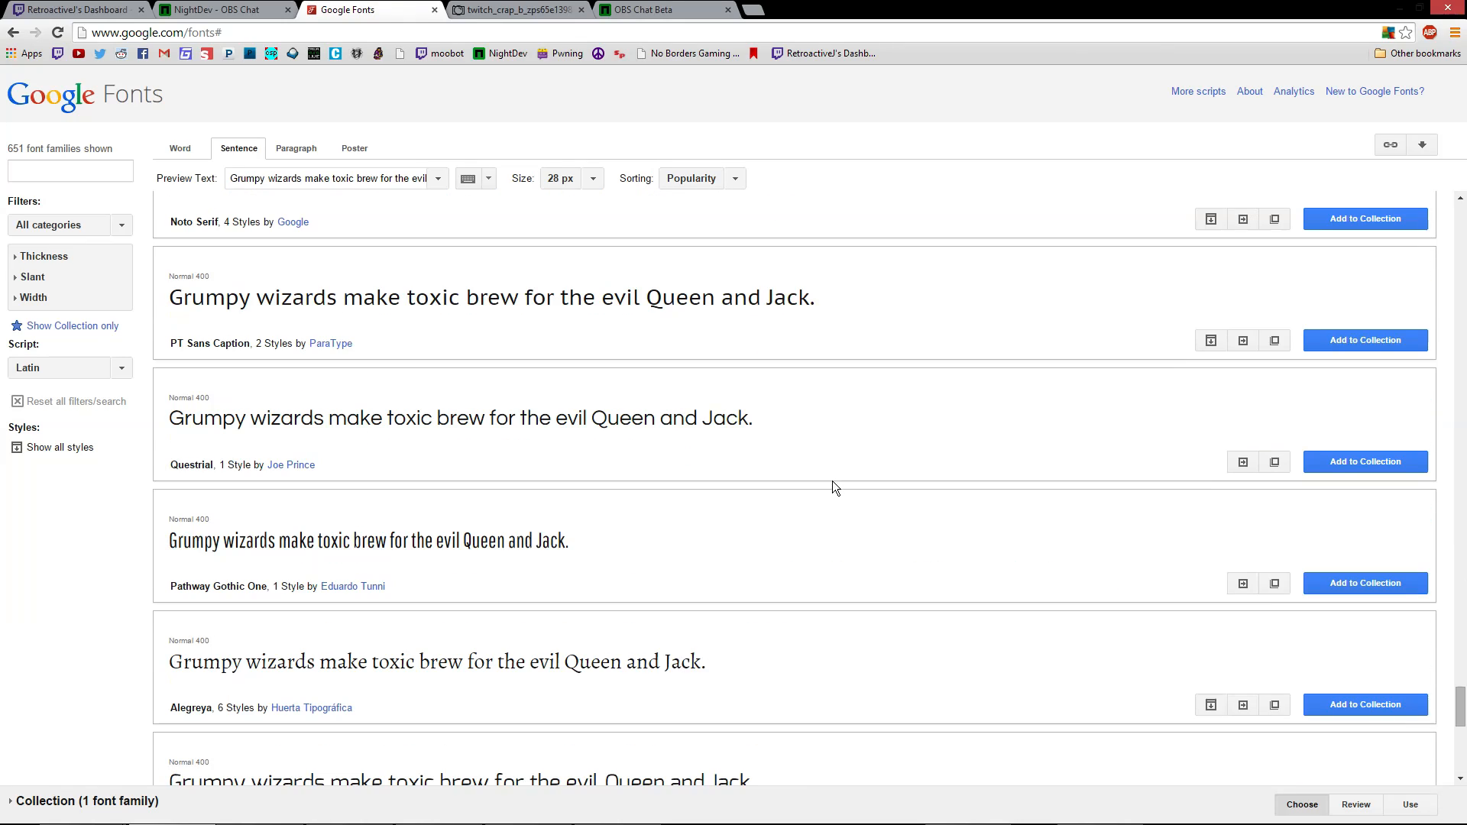
scroll(863, 498, "down", 10)
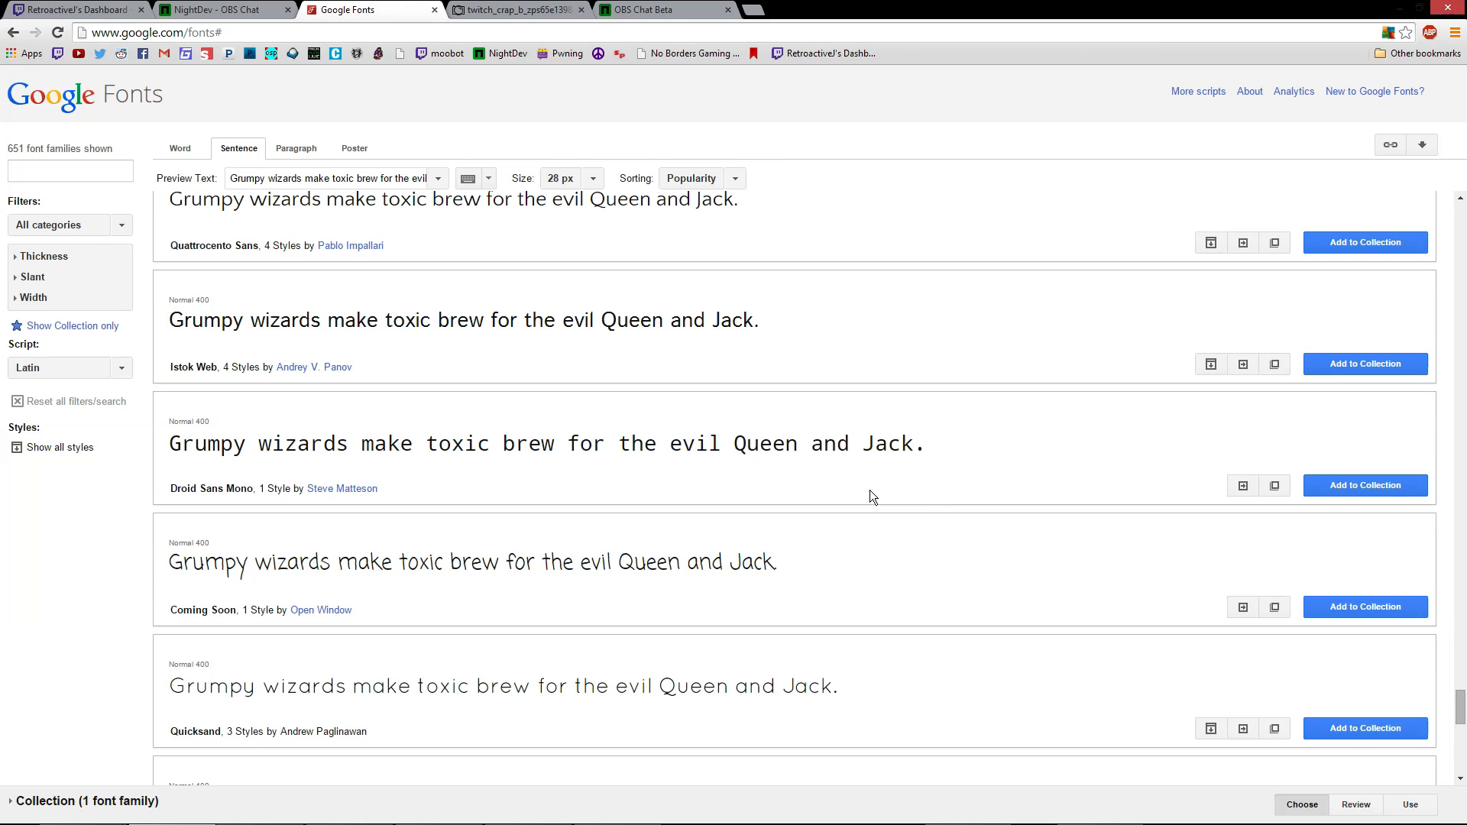
scroll(900, 507, "down", 15)
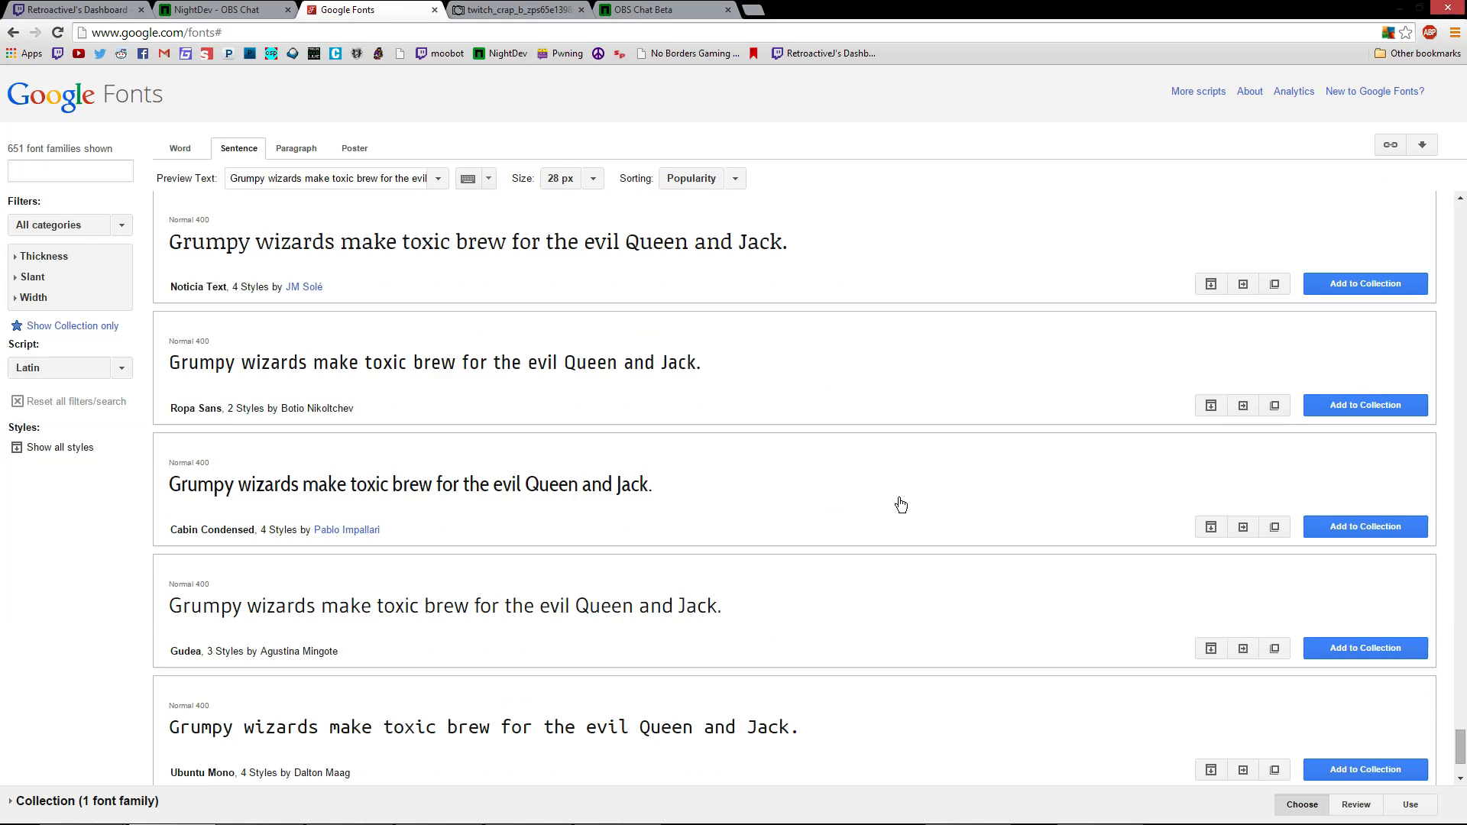
scroll(863, 492, "down", 6)
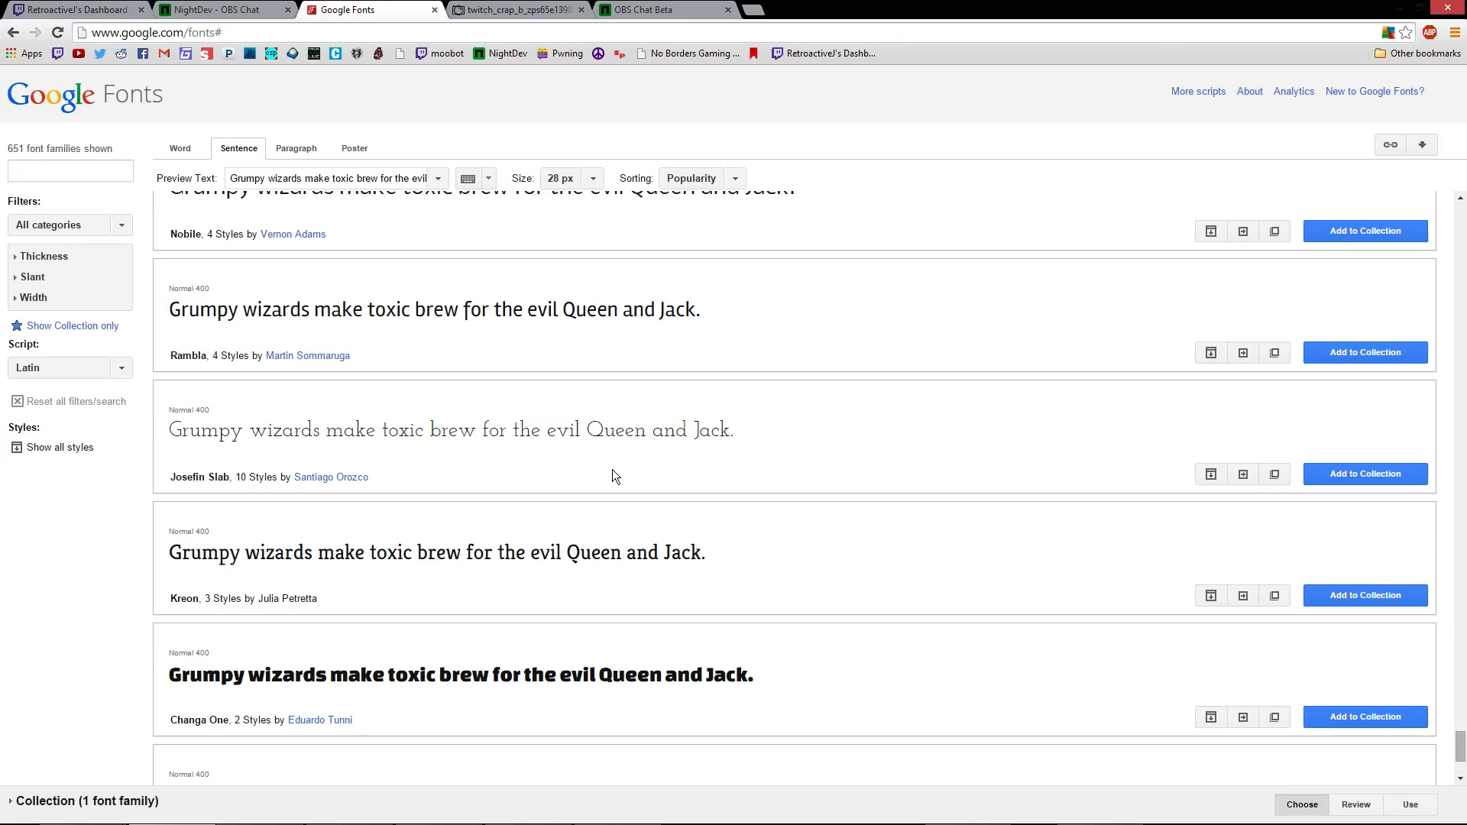
scroll(616, 476, "down", 10)
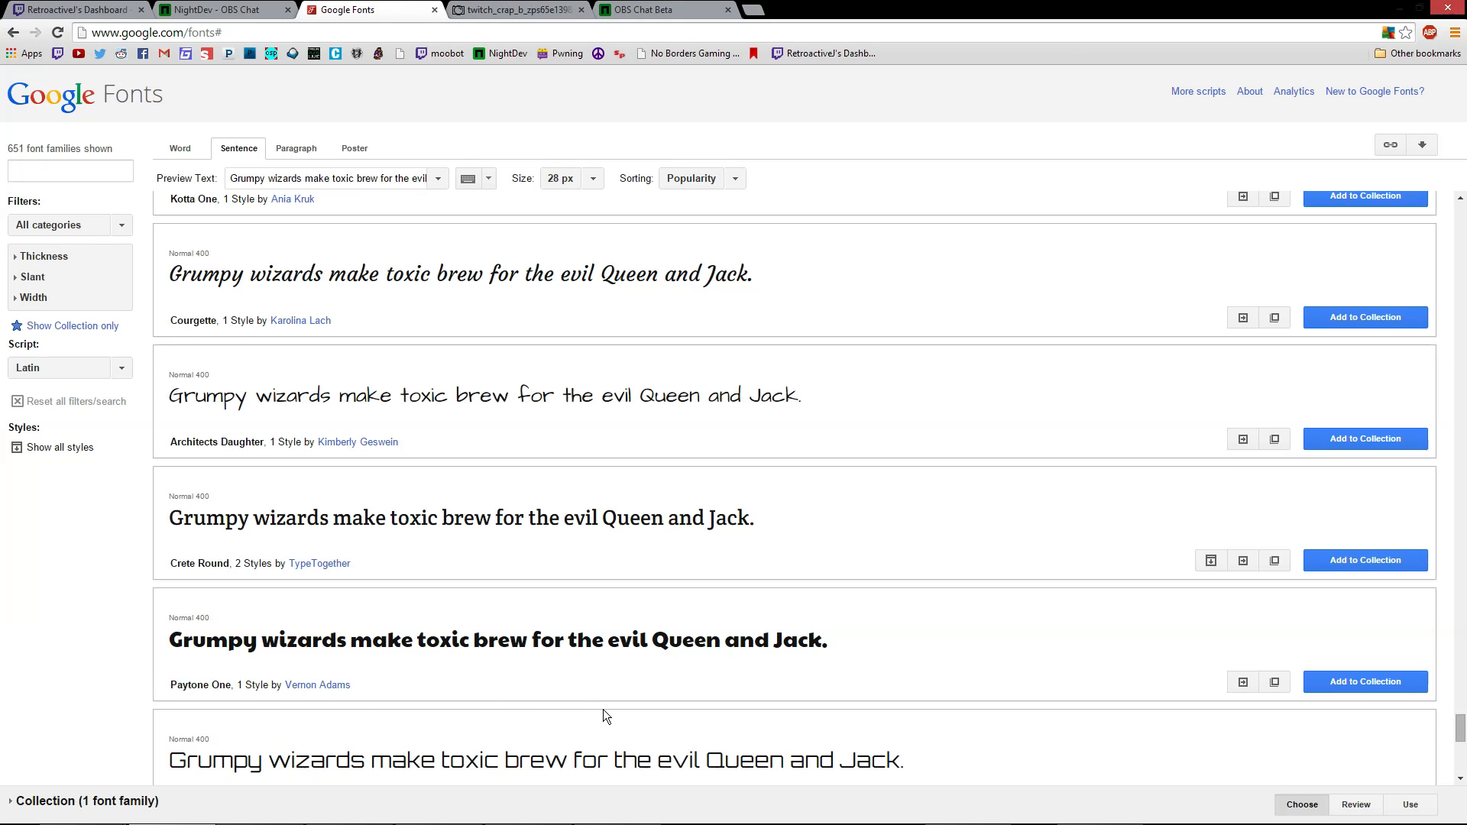
scroll(591, 713, "down", 2)
scroll(672, 752, "down", 2)
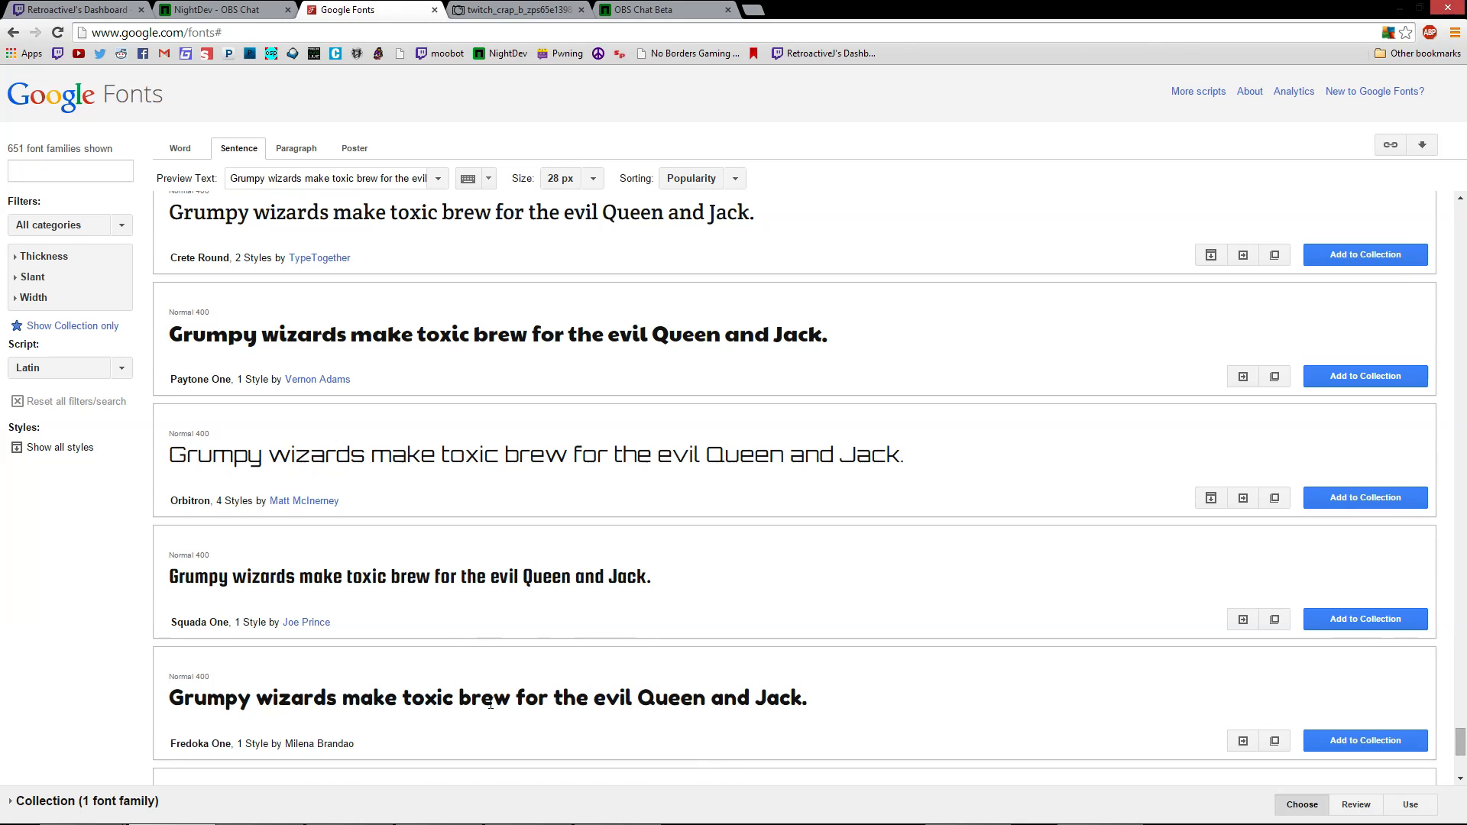
scroll(687, 753, "down", 4)
scroll(659, 603, "down", 6)
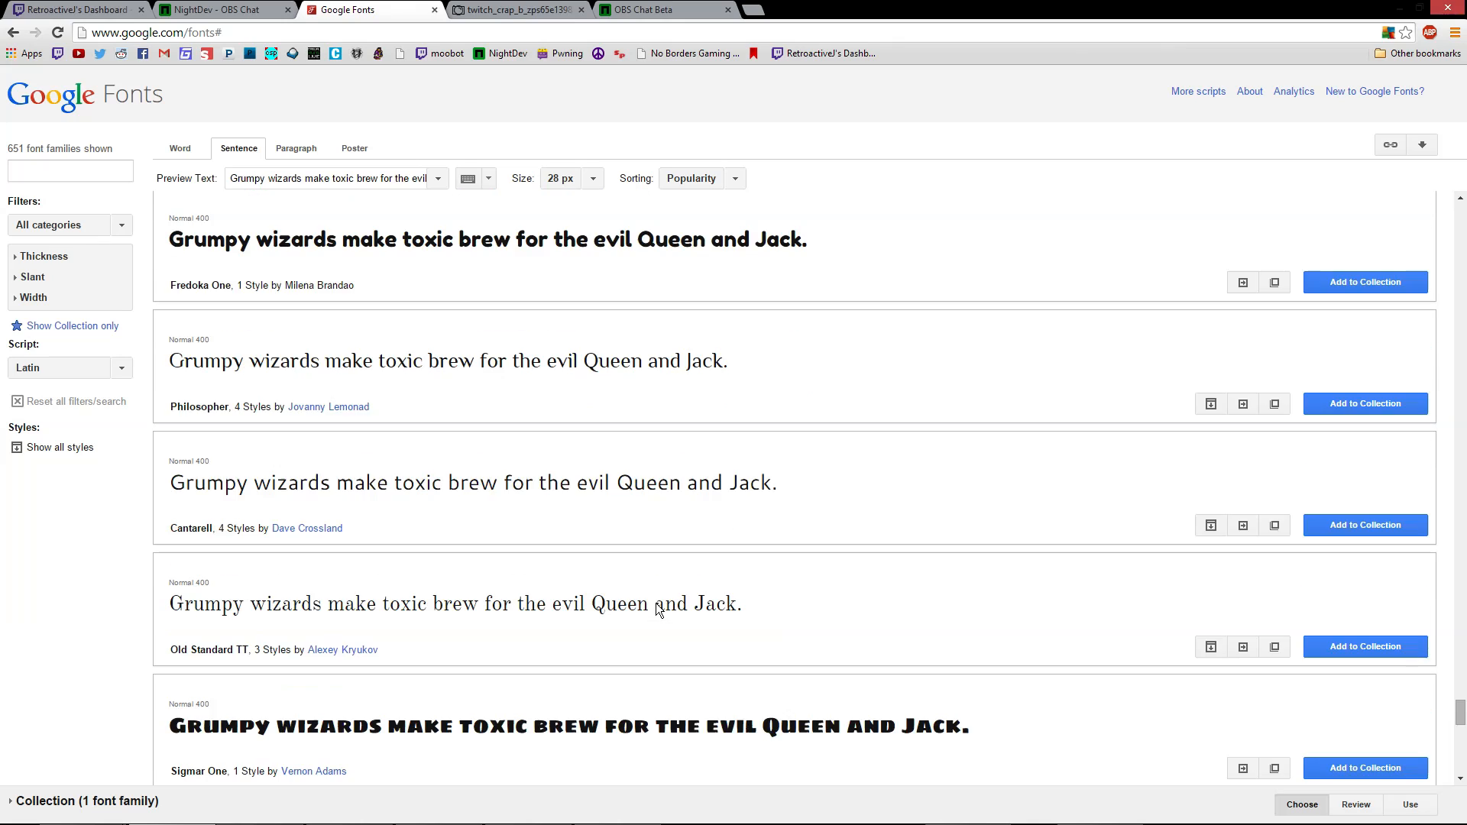
scroll(1127, 512, "down", 5)
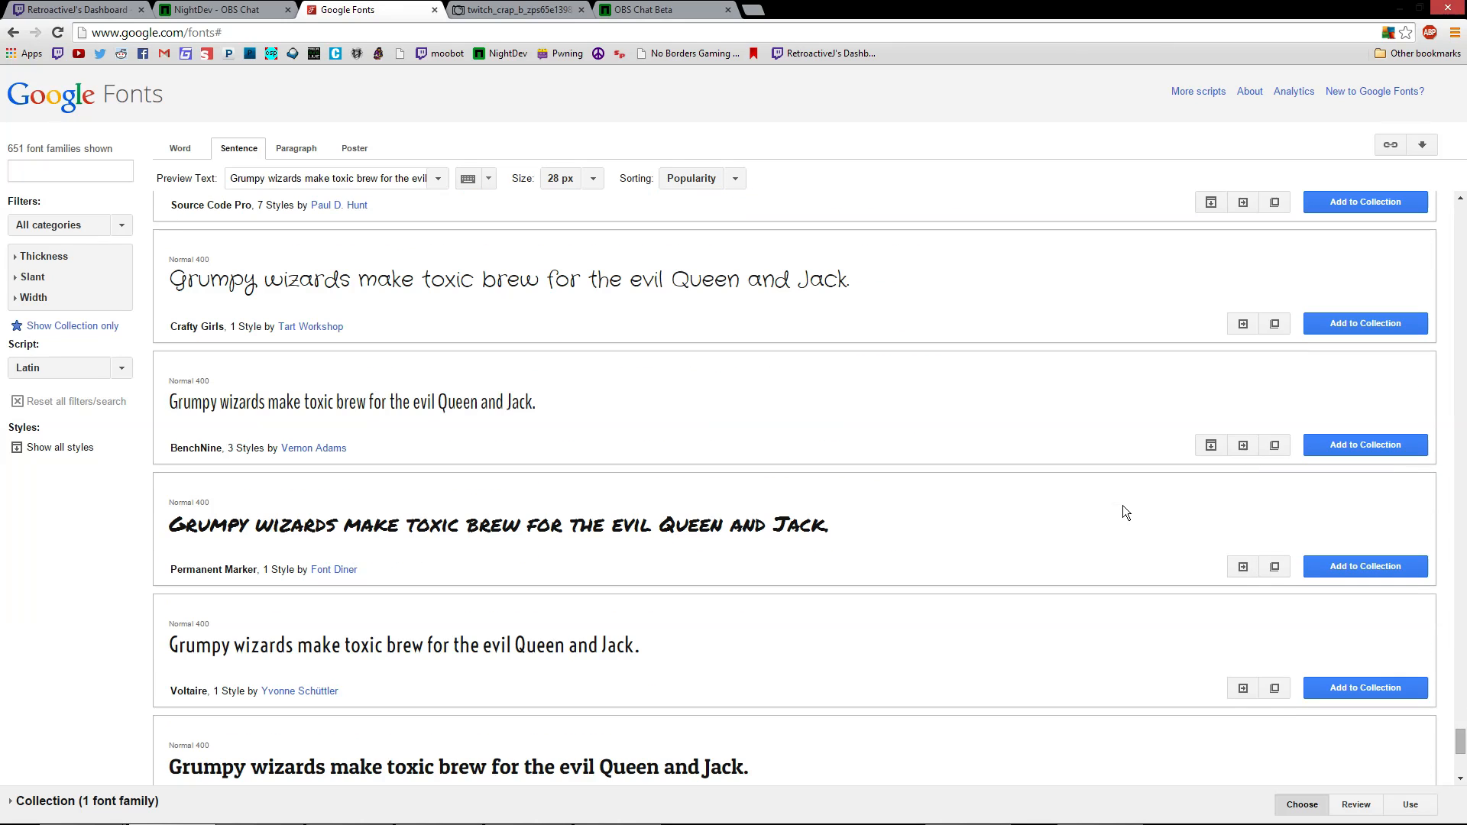
scroll(856, 493, "down", 2)
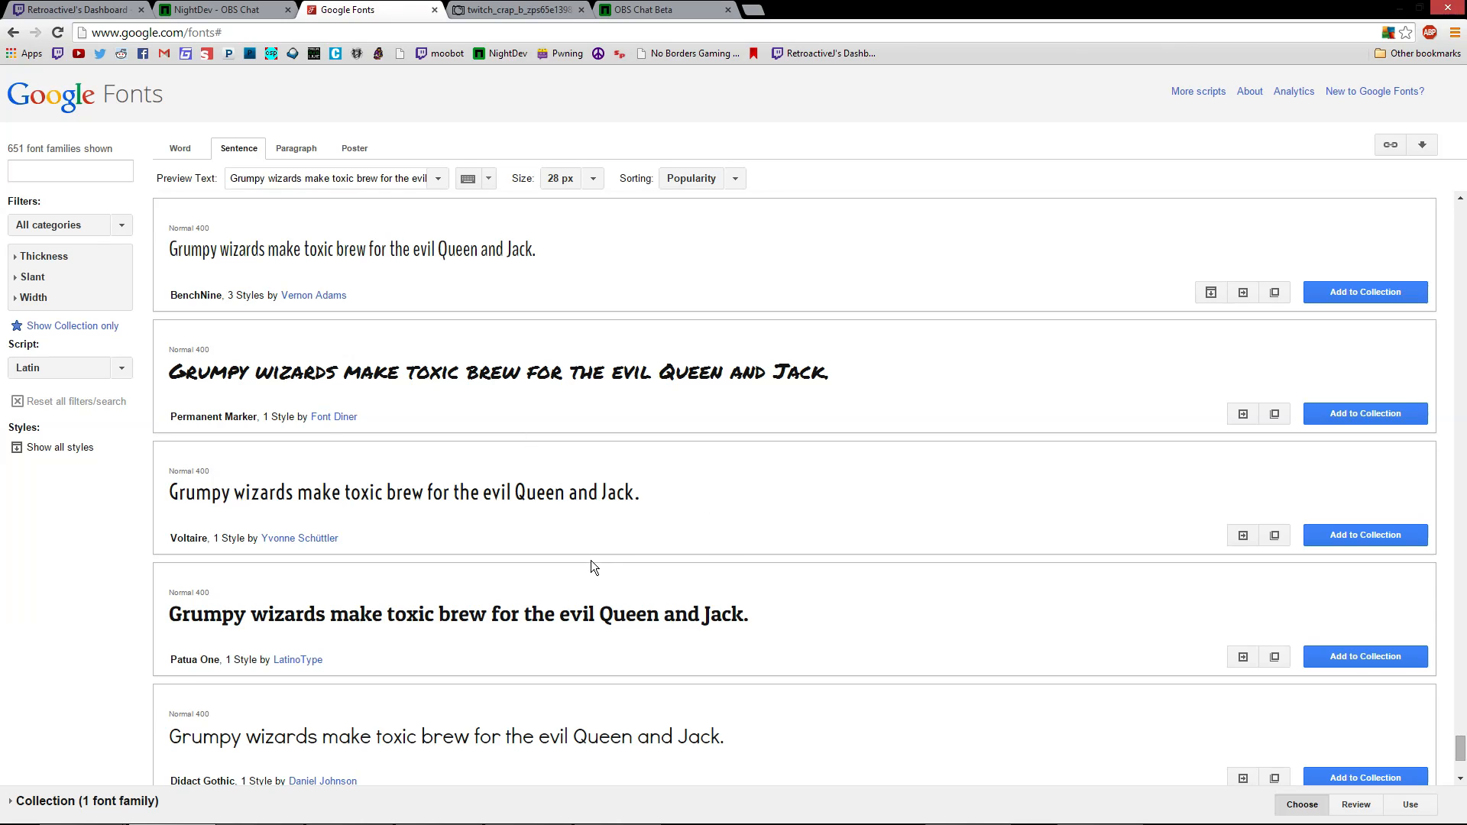
scroll(593, 569, "down", 1)
scroll(727, 406, "down", 2)
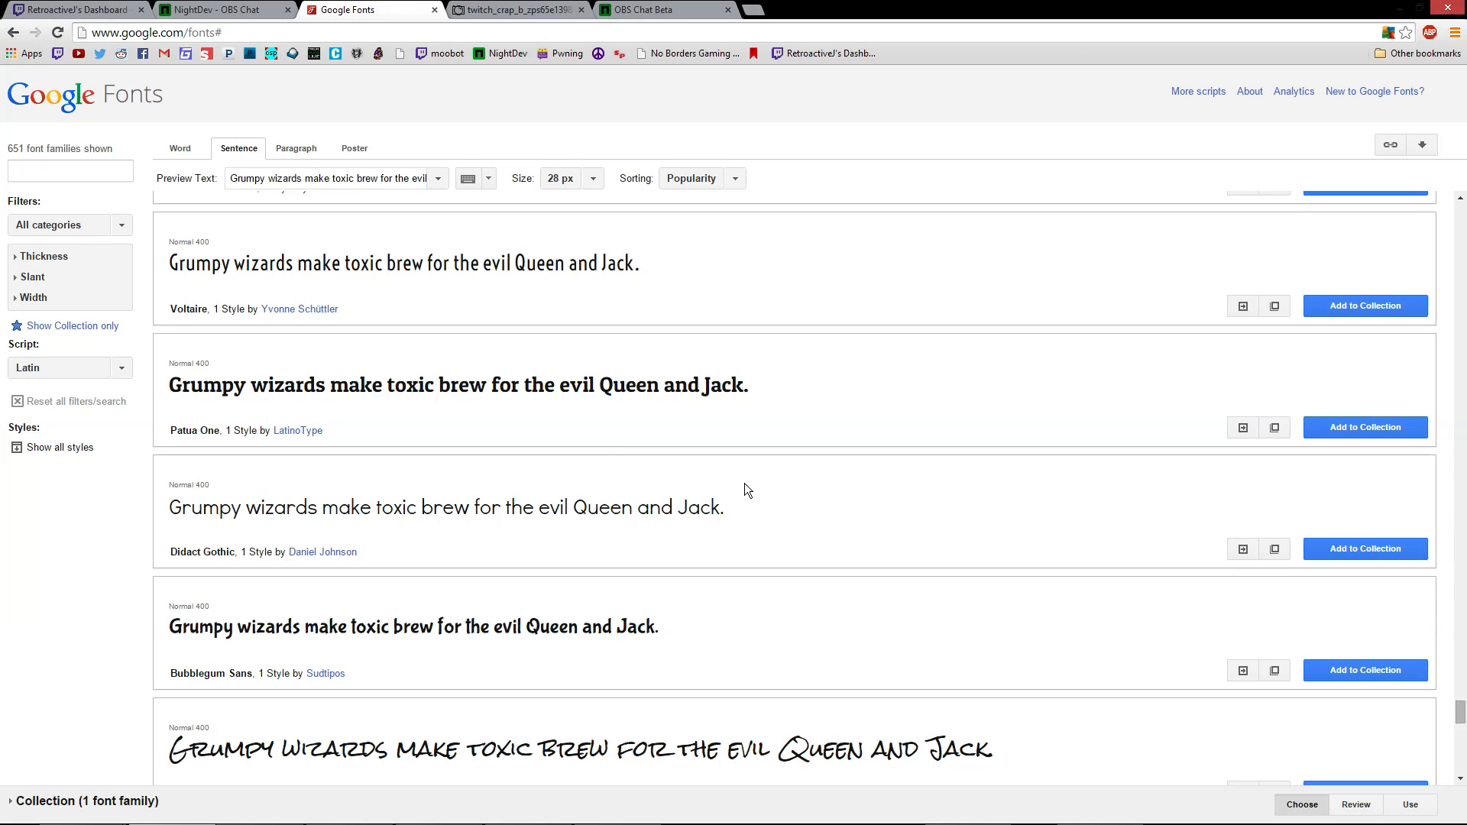
scroll(747, 490, "up", 12)
Filter the Google Fonts catalogue to Display fonts only, excluding Serif, Sans Serif and Monospace
left_click(61, 225)
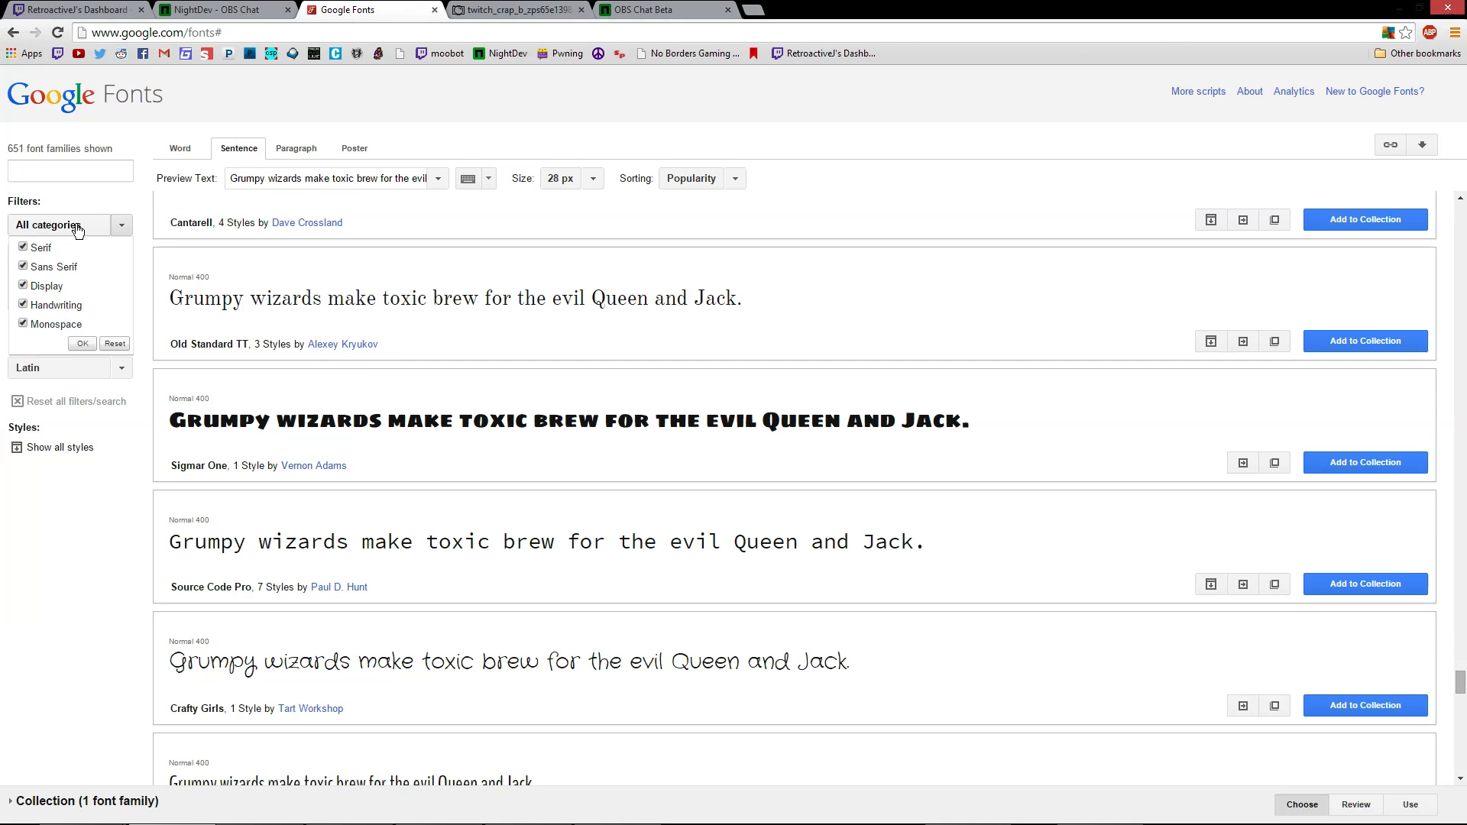
left_click(55, 251)
left_click(52, 268)
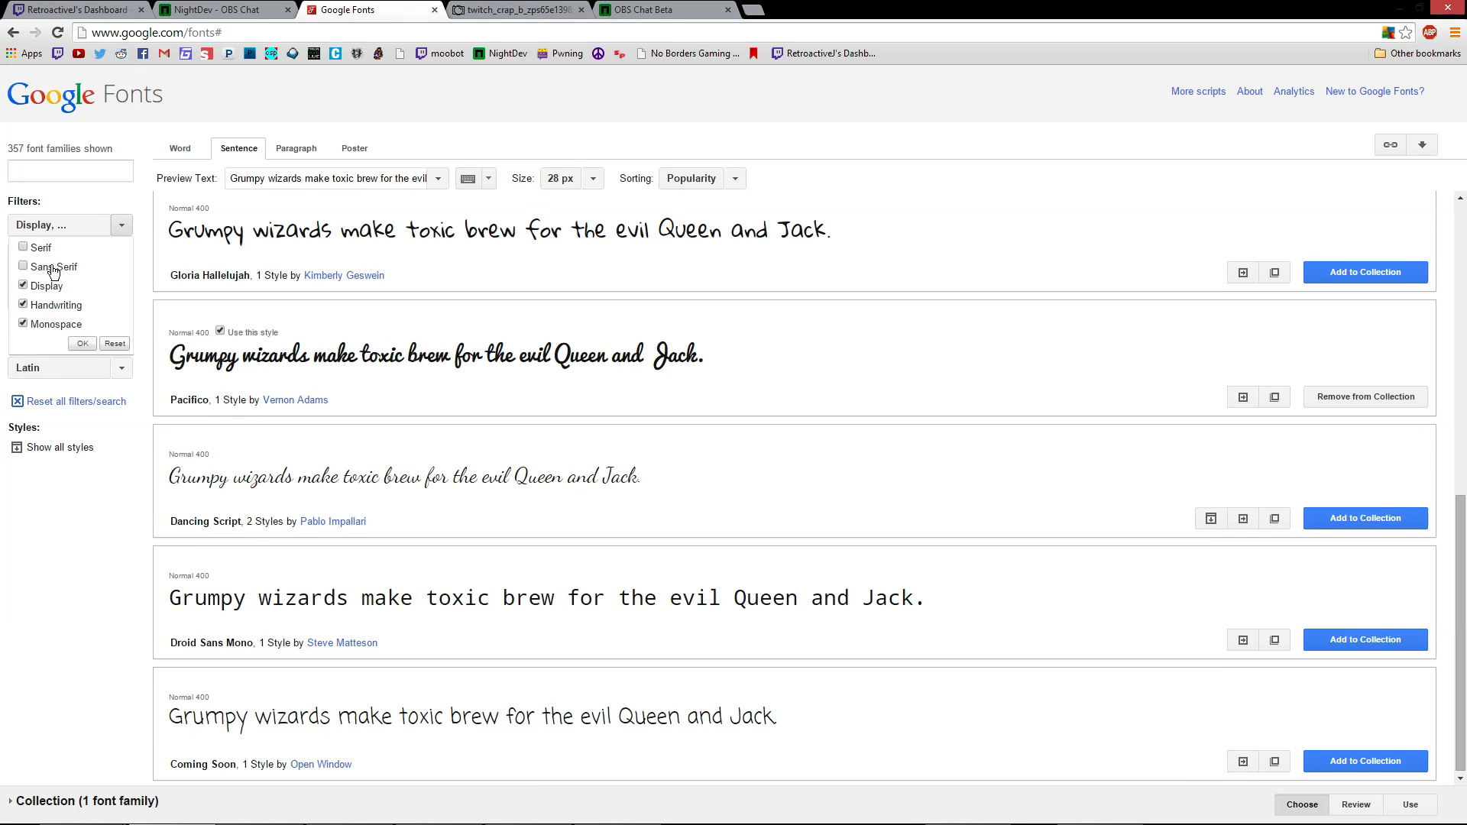
left_click(55, 294)
left_click(53, 289)
left_click(720, 366)
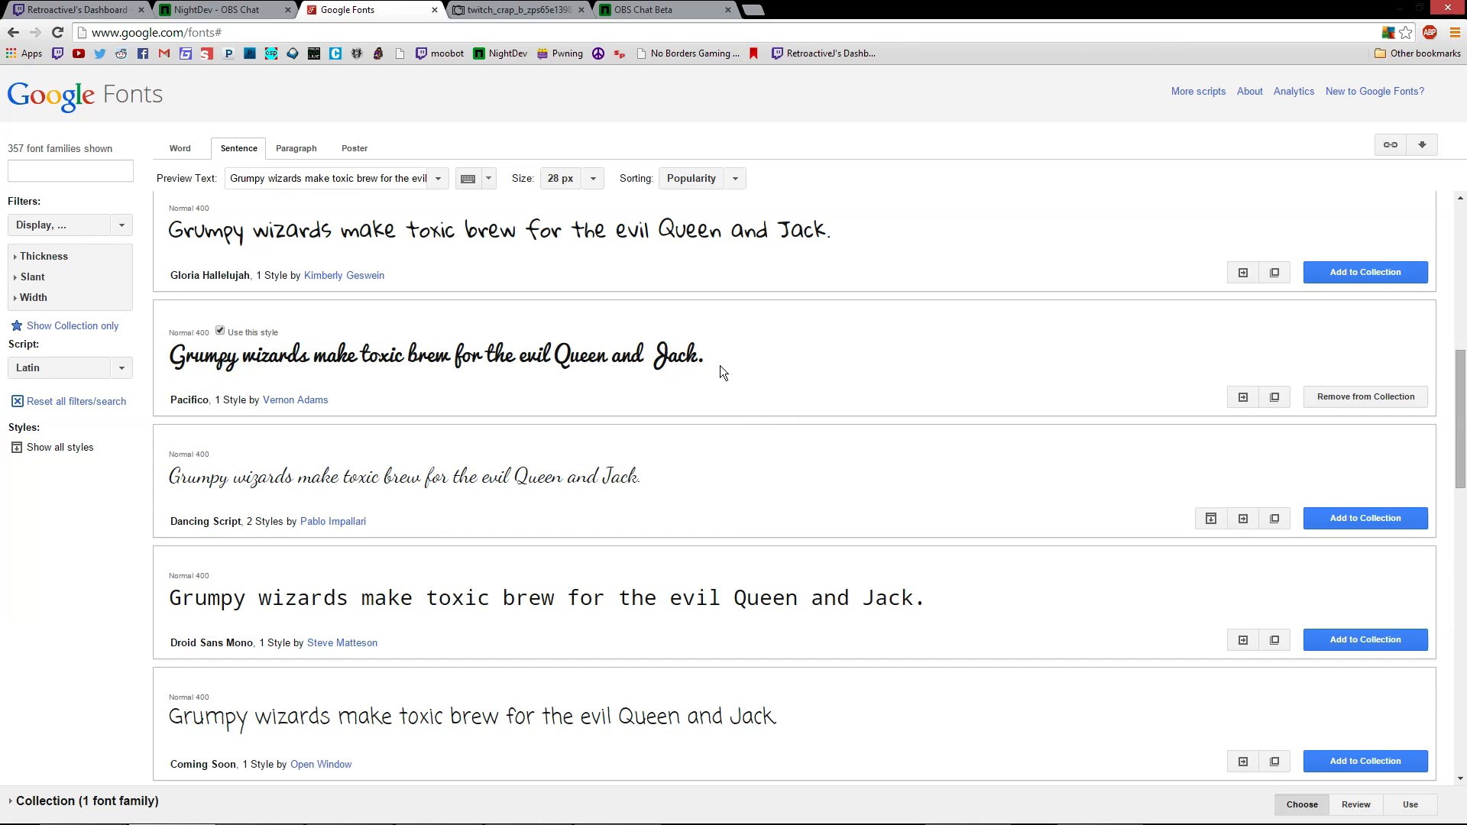
scroll(733, 389, "down", 1)
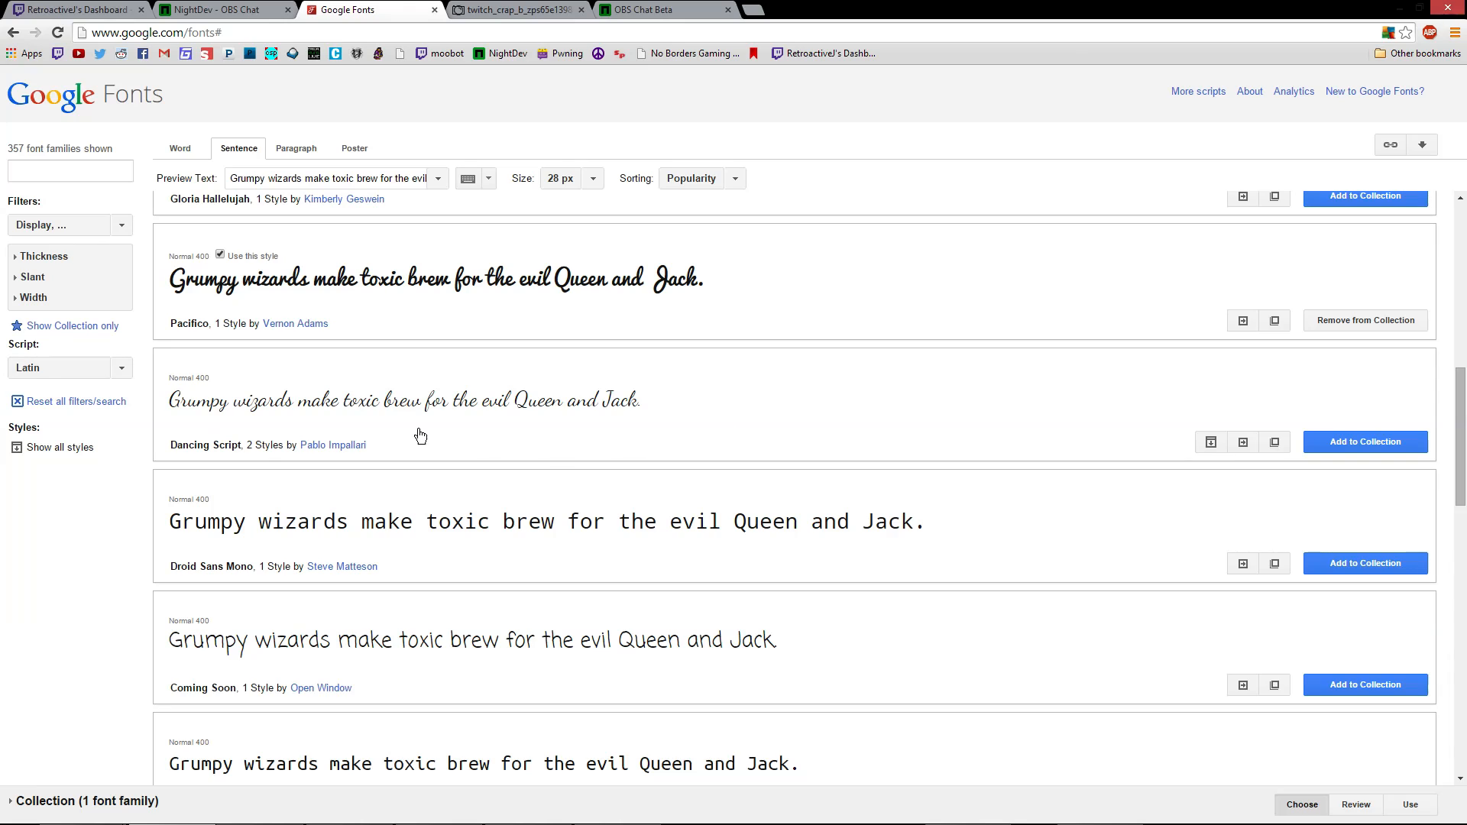
scroll(994, 493, "down", 1)
scroll(1050, 501, "up", 1)
left_click(42, 224)
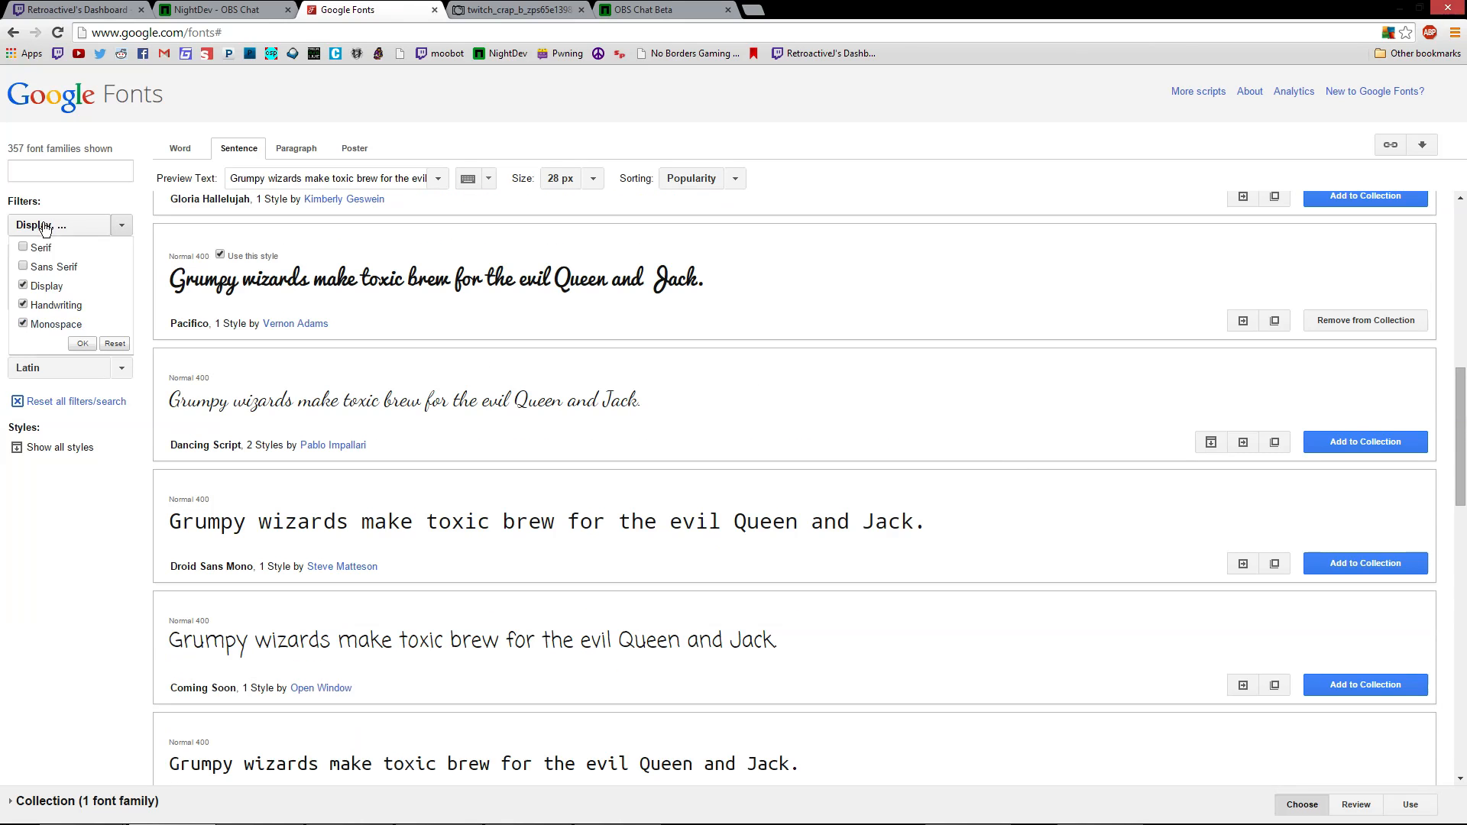
left_click(48, 328)
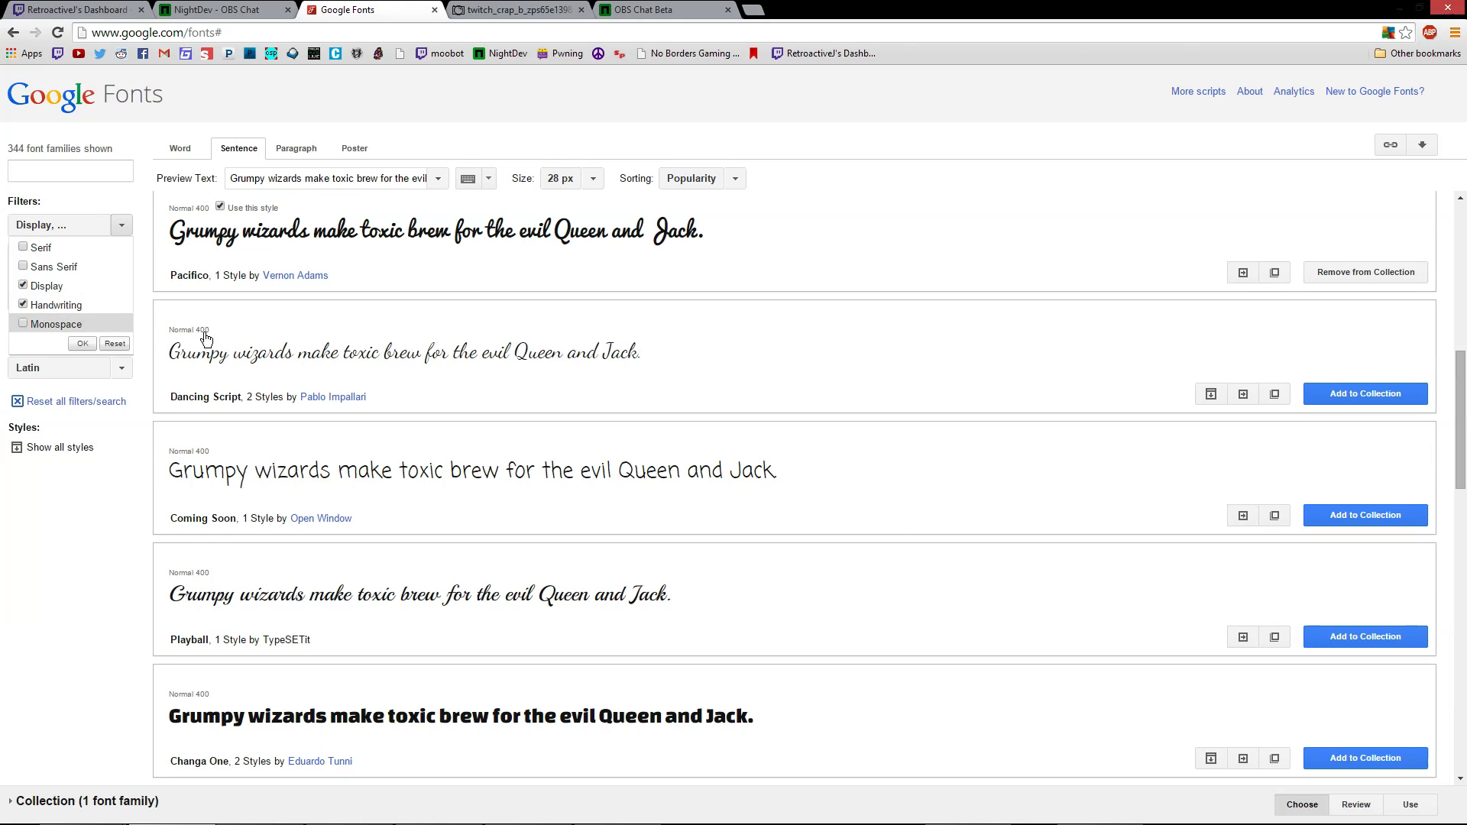
left_click(908, 559)
Scroll down the Display font list until Black Ops One is in view
scroll(910, 558, "down", 5)
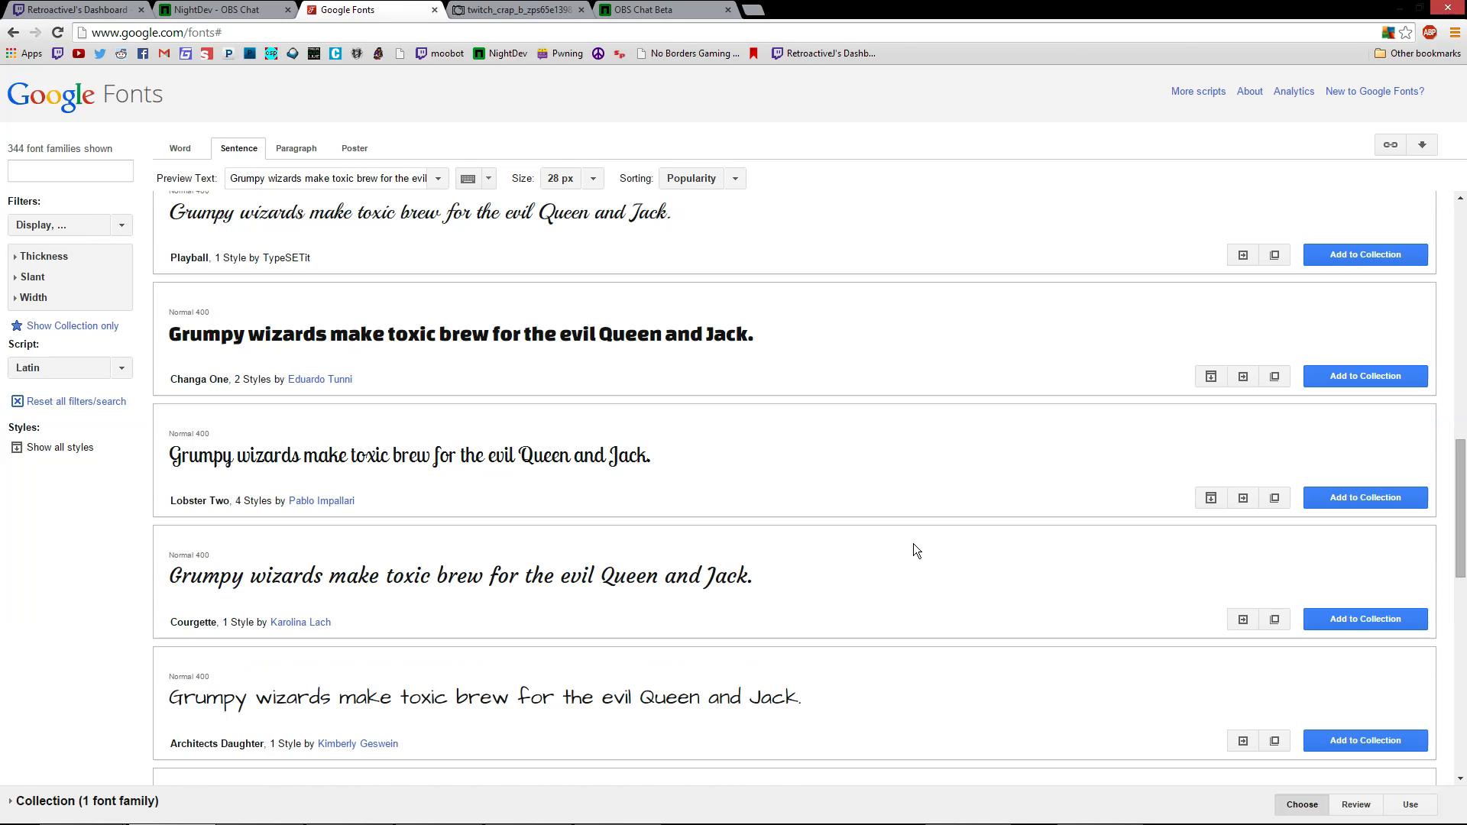
scroll(915, 543, "down", 1)
scroll(916, 539, "down", 7)
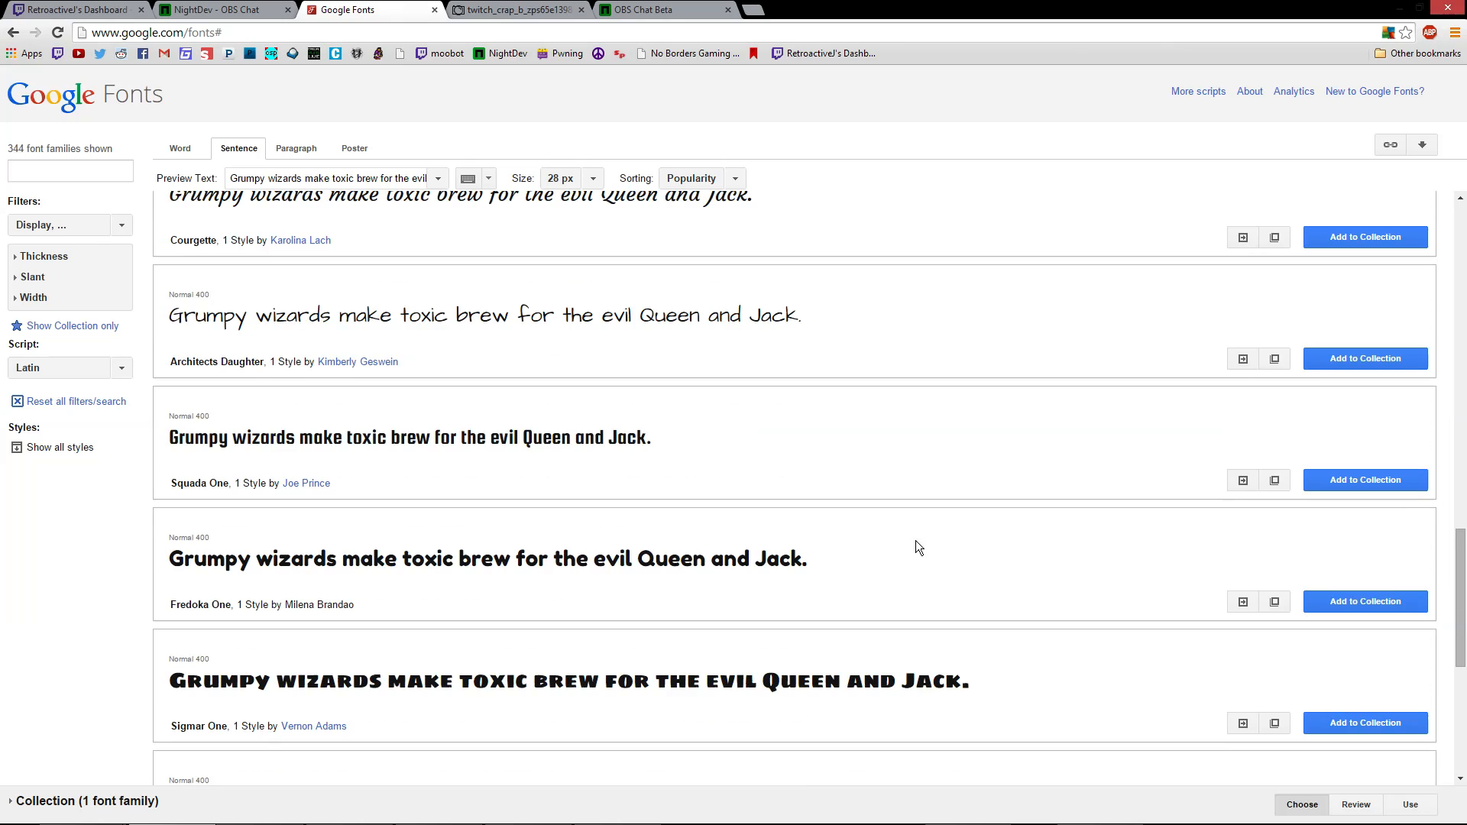
scroll(918, 545, "down", 8)
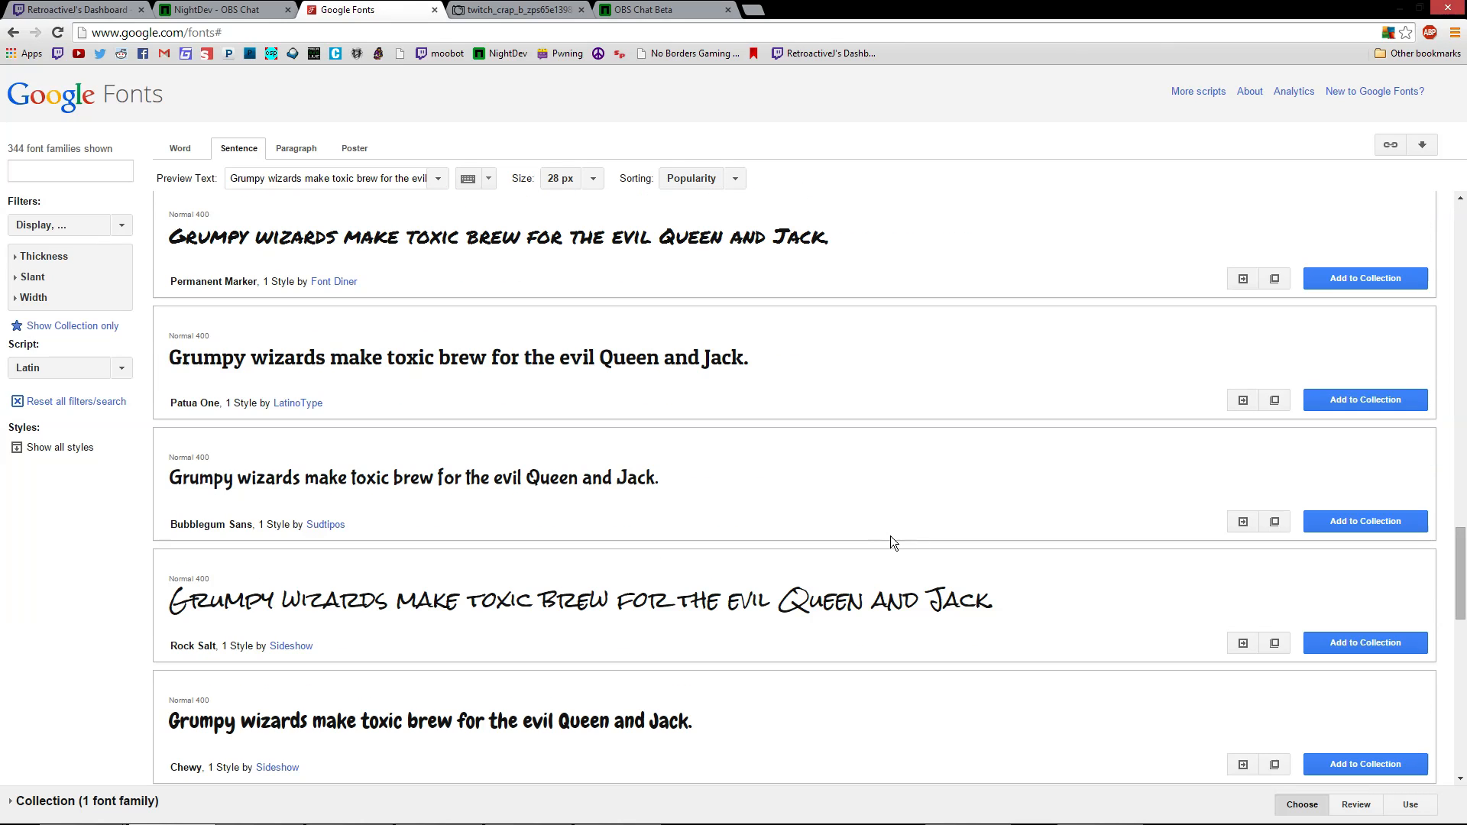
scroll(1070, 613, "down", 3)
scroll(1041, 606, "down", 5)
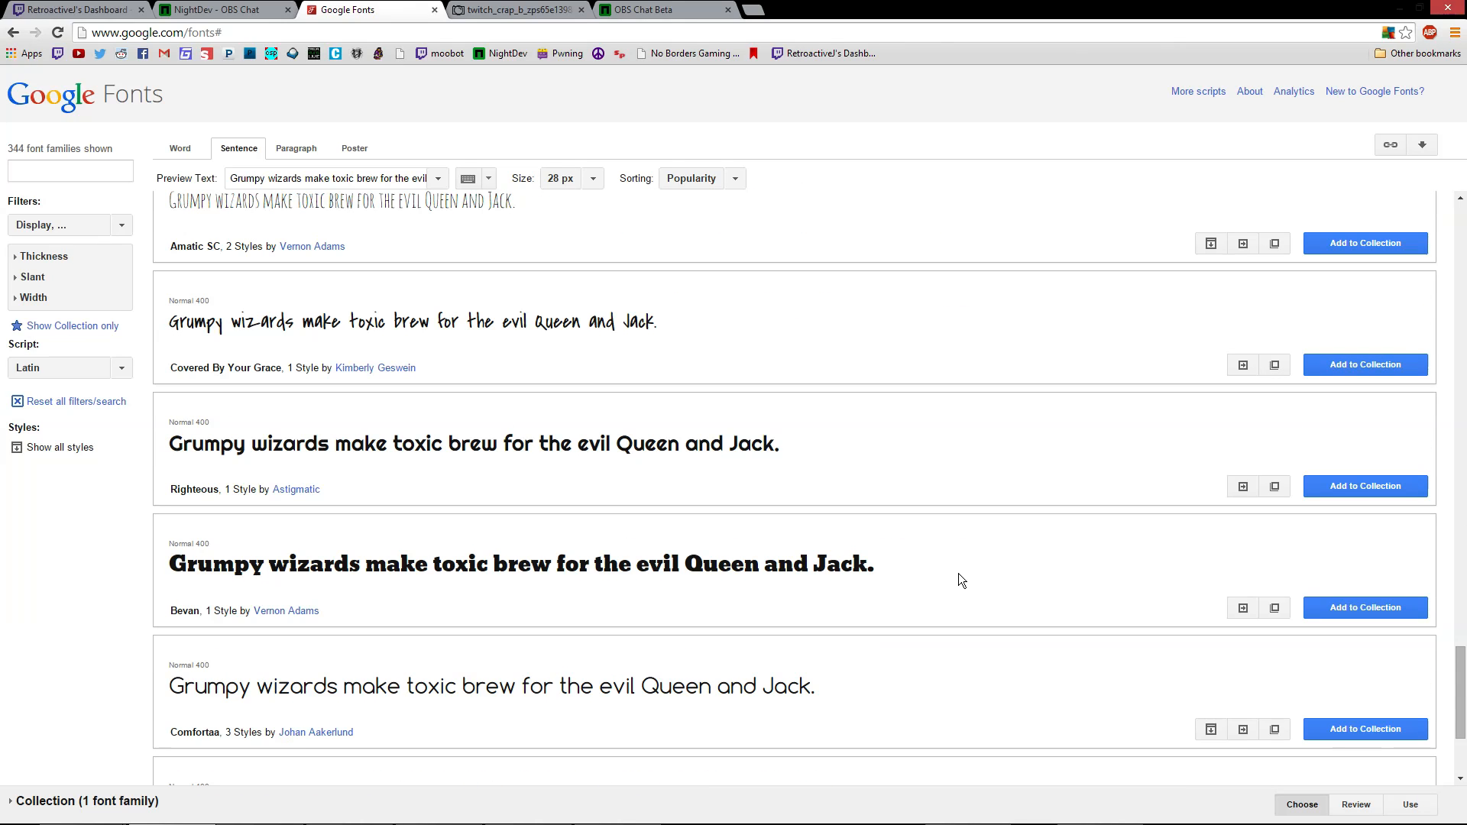
scroll(947, 568, "down", 12)
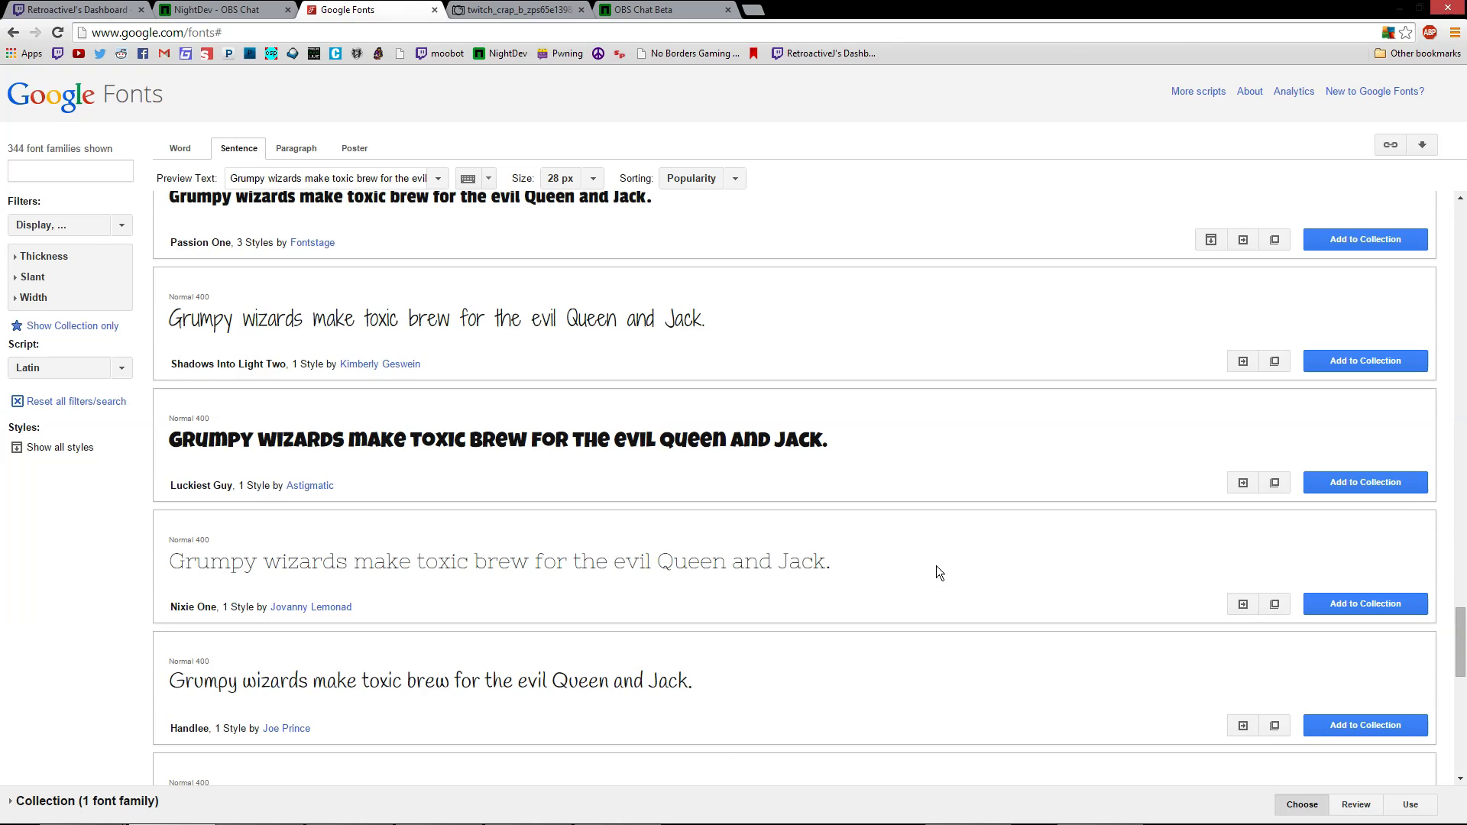
scroll(936, 563, "down", 2)
scroll(937, 558, "down", 7)
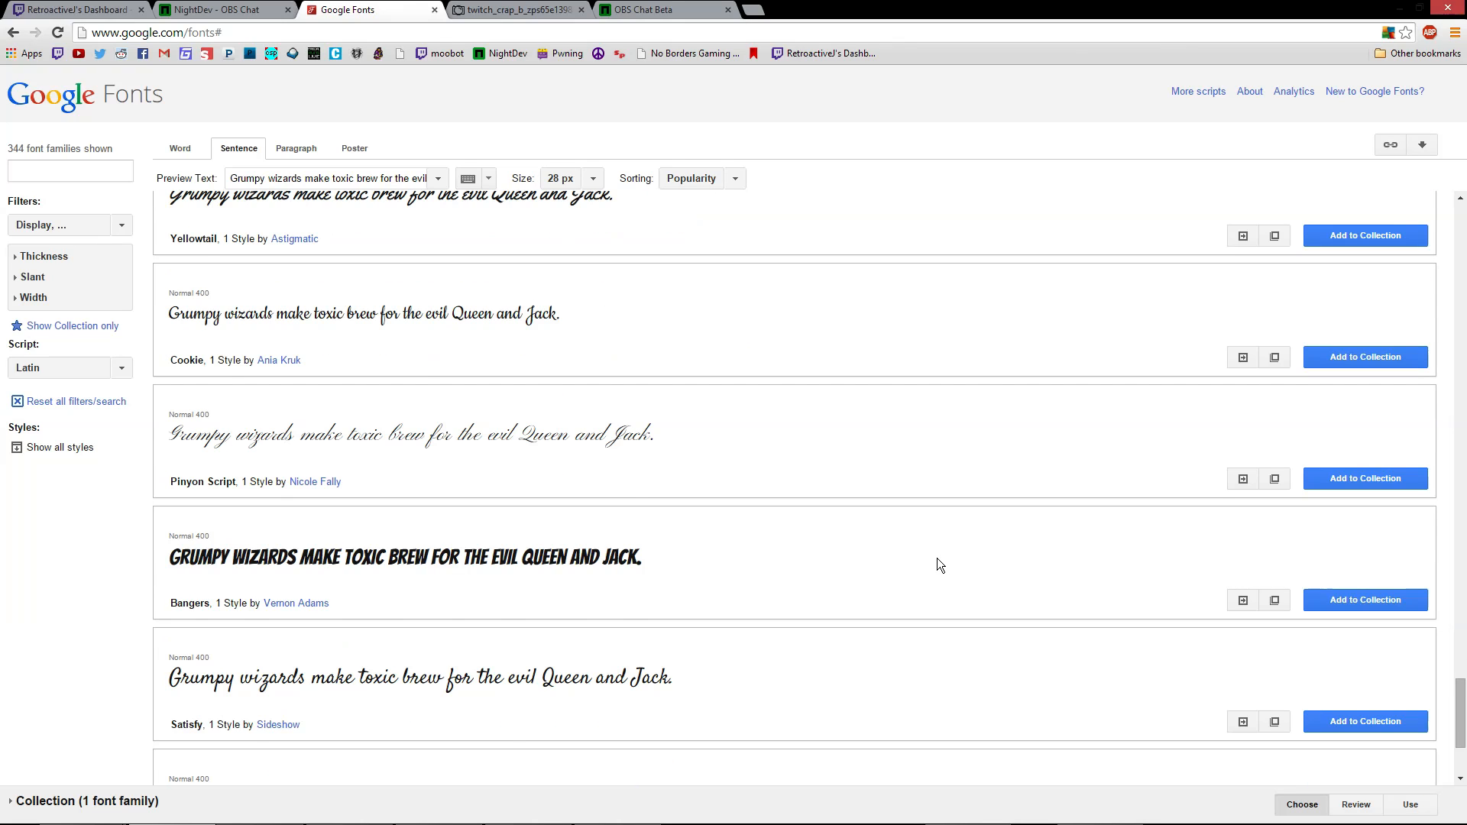
scroll(934, 561, "down", 8)
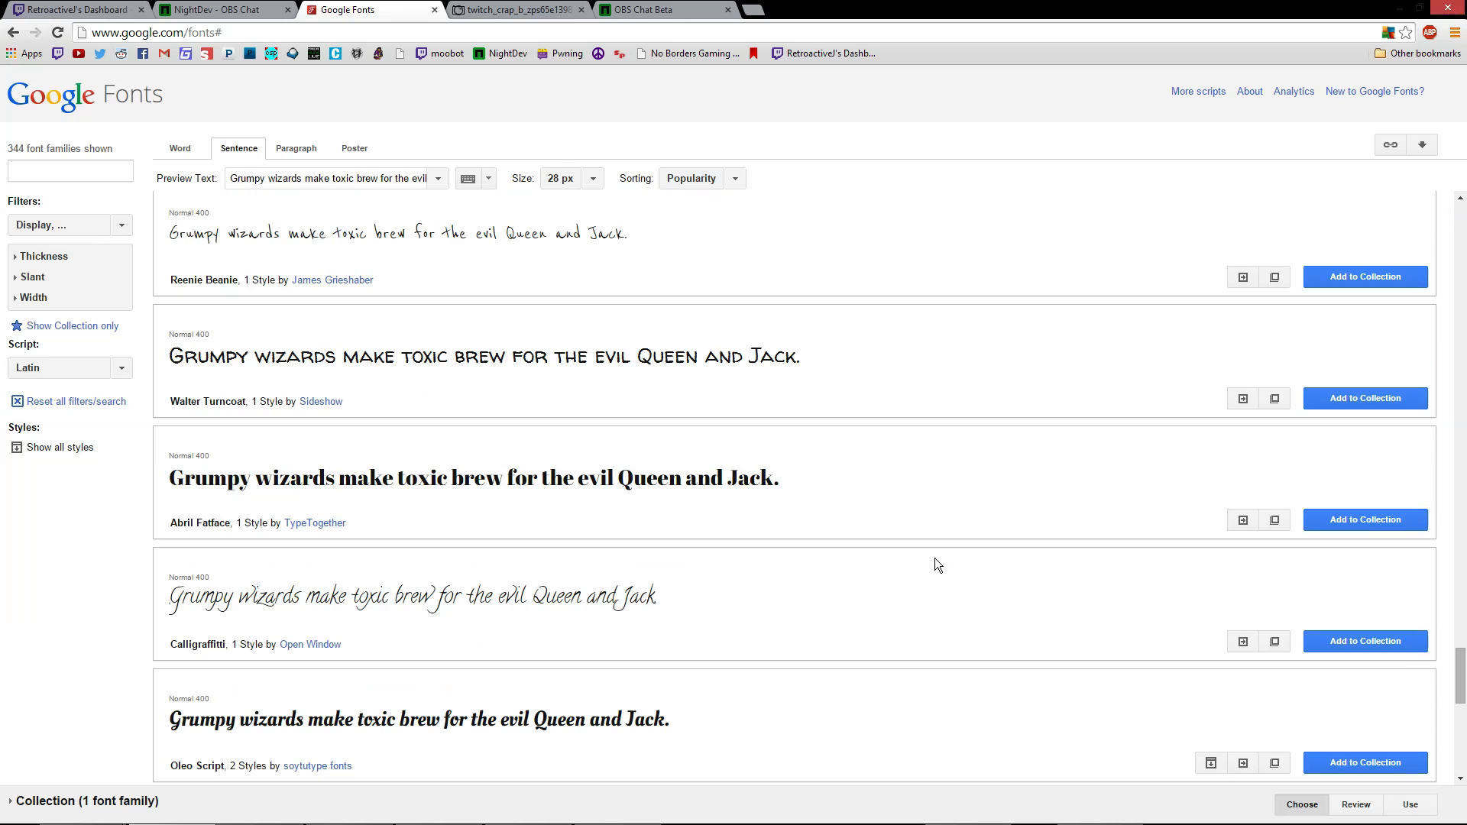
scroll(935, 558, "up", 4)
scroll(772, 523, "up", 3)
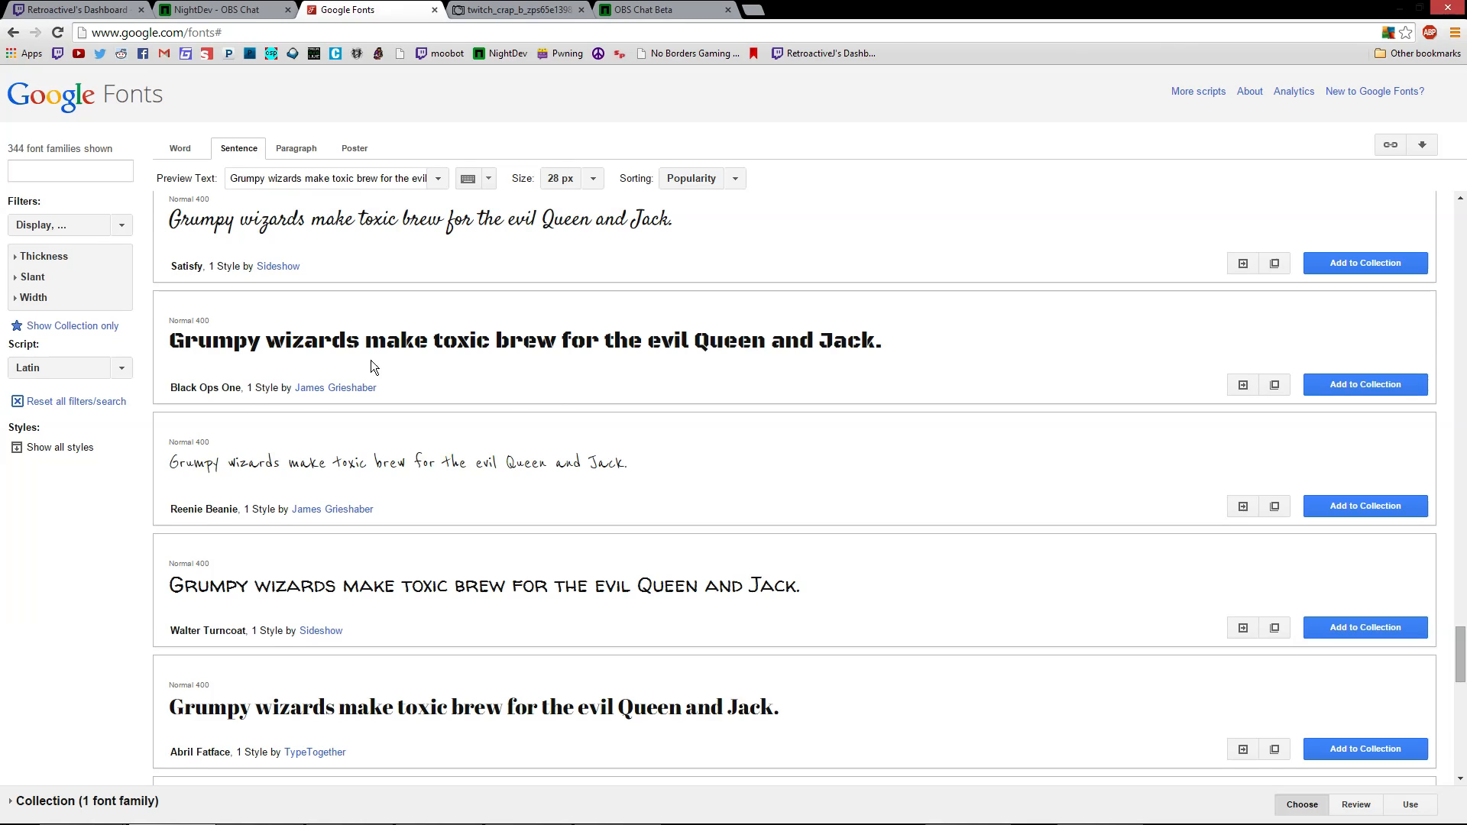
Add Black Ops One to the collection beside Pacifico and go to the Use page
left_click(1343, 393)
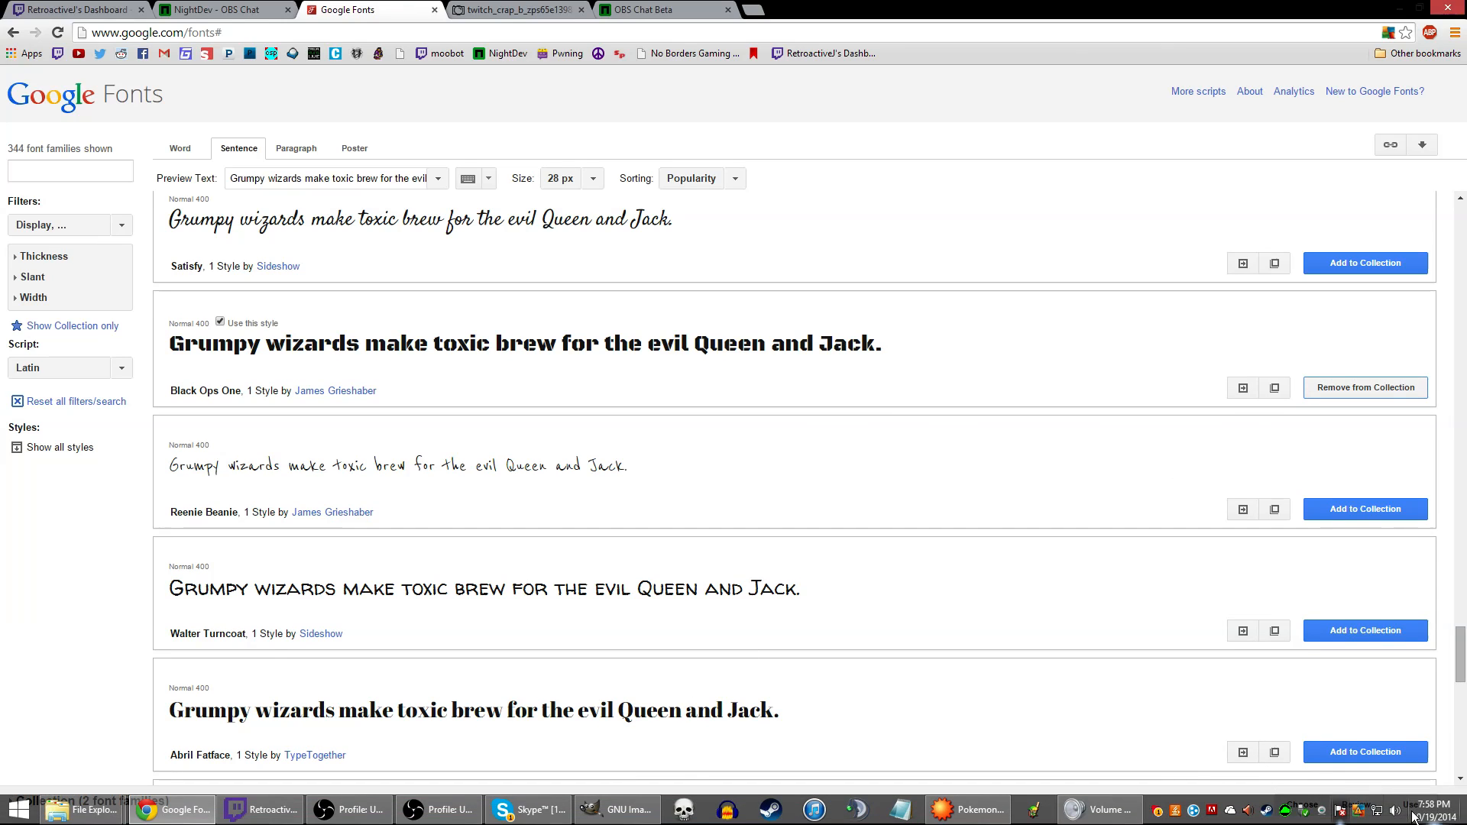
left_click(1410, 805)
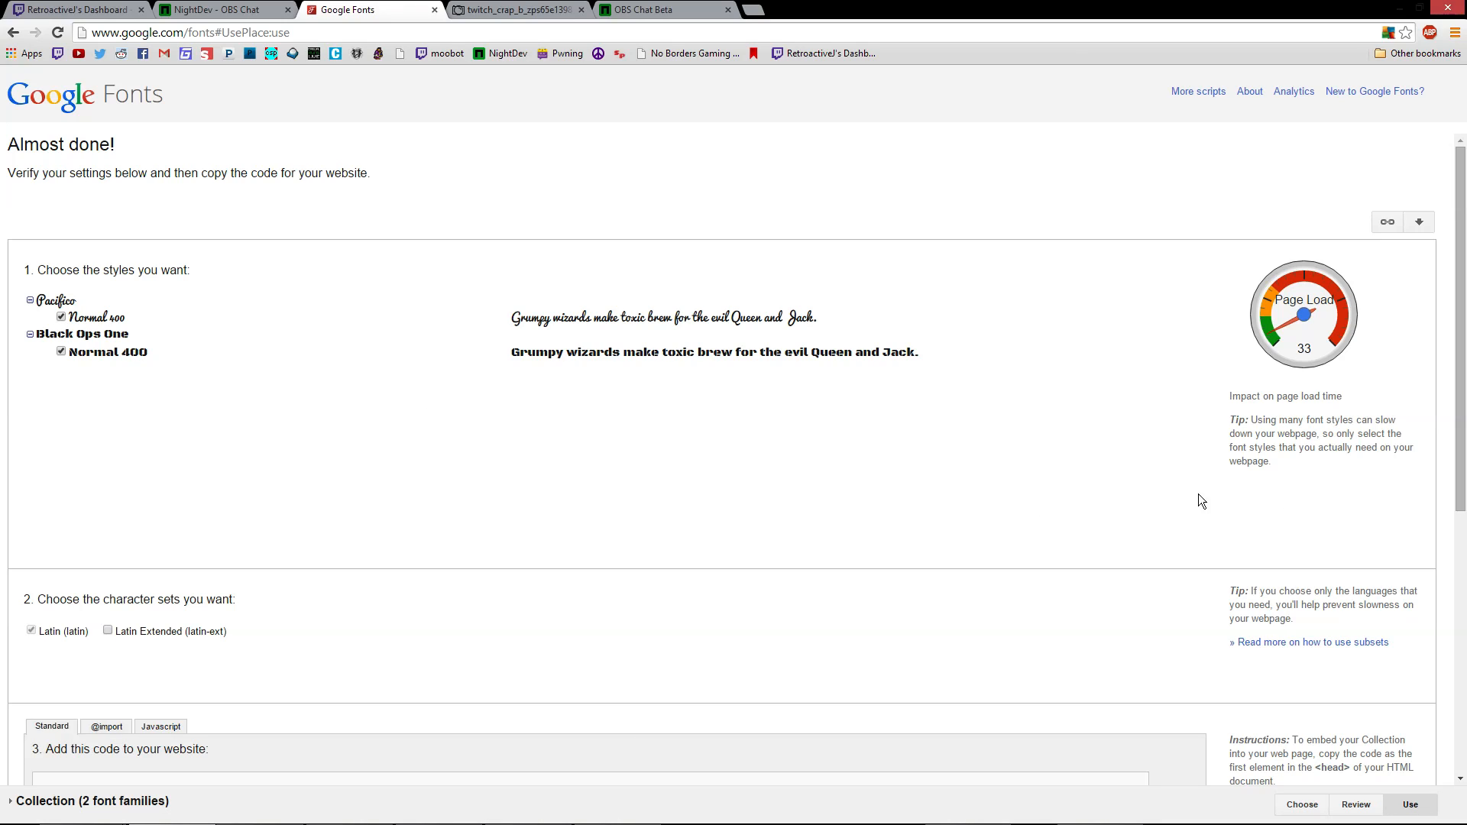
scroll(1244, 420, "down", 2)
scroll(1263, 428, "up", 2)
Download the collection zip and install the BlackOpsOne-Regular font in Windows
left_click(1418, 229)
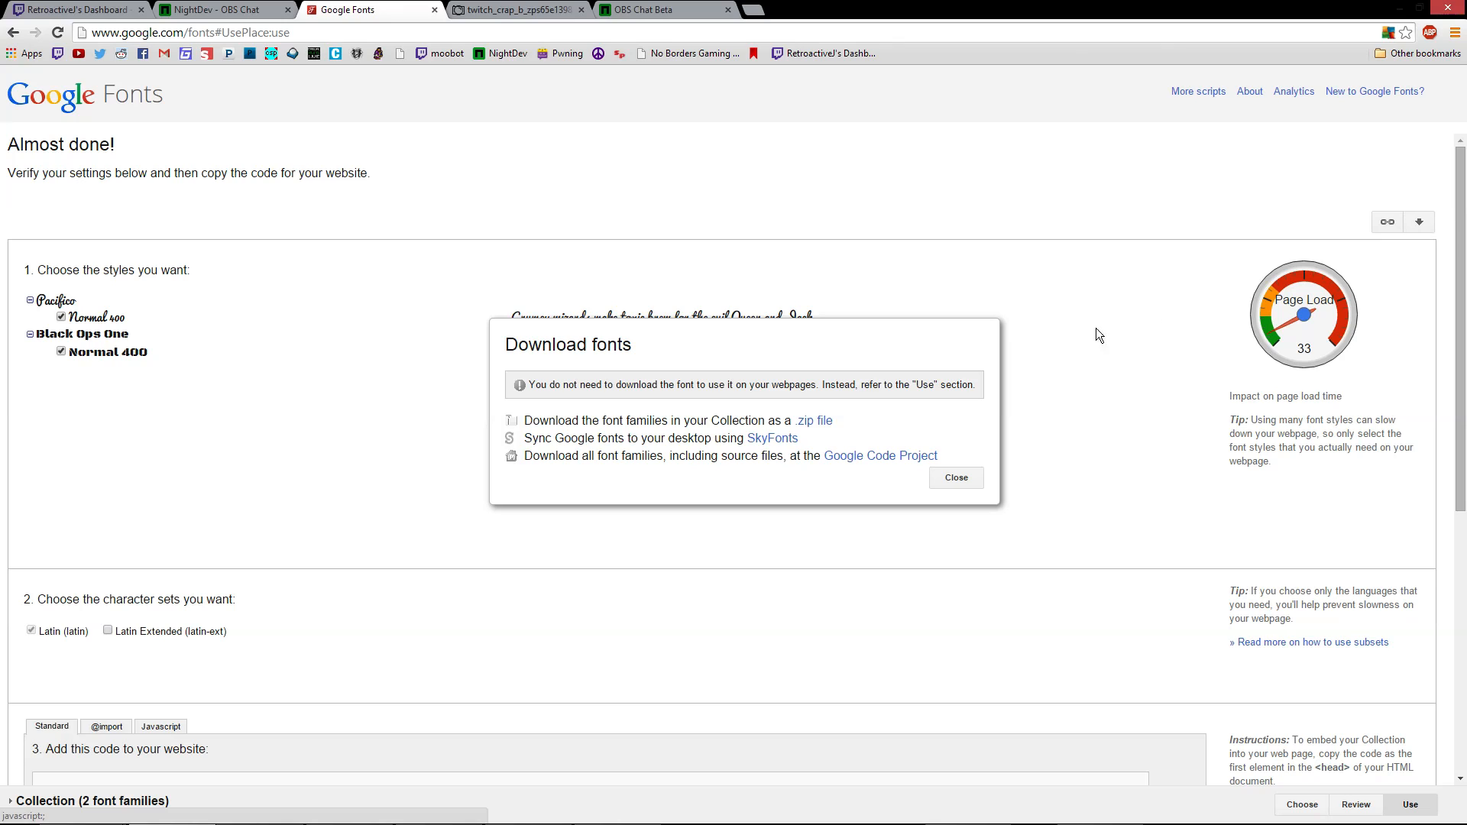
left_click(816, 422)
left_click(89, 802)
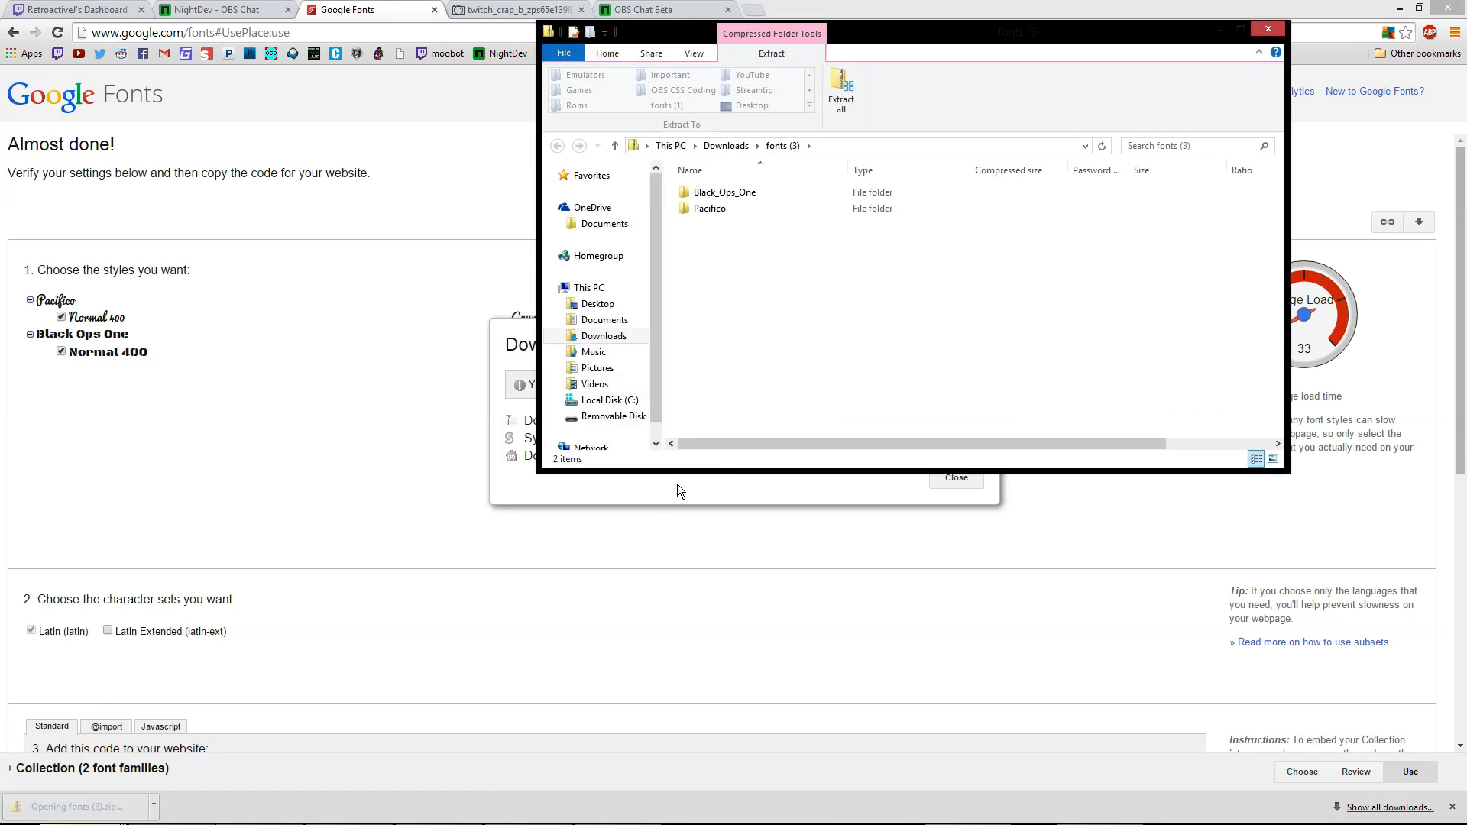
double_click(719, 193)
left_click(719, 192)
double_click(718, 192)
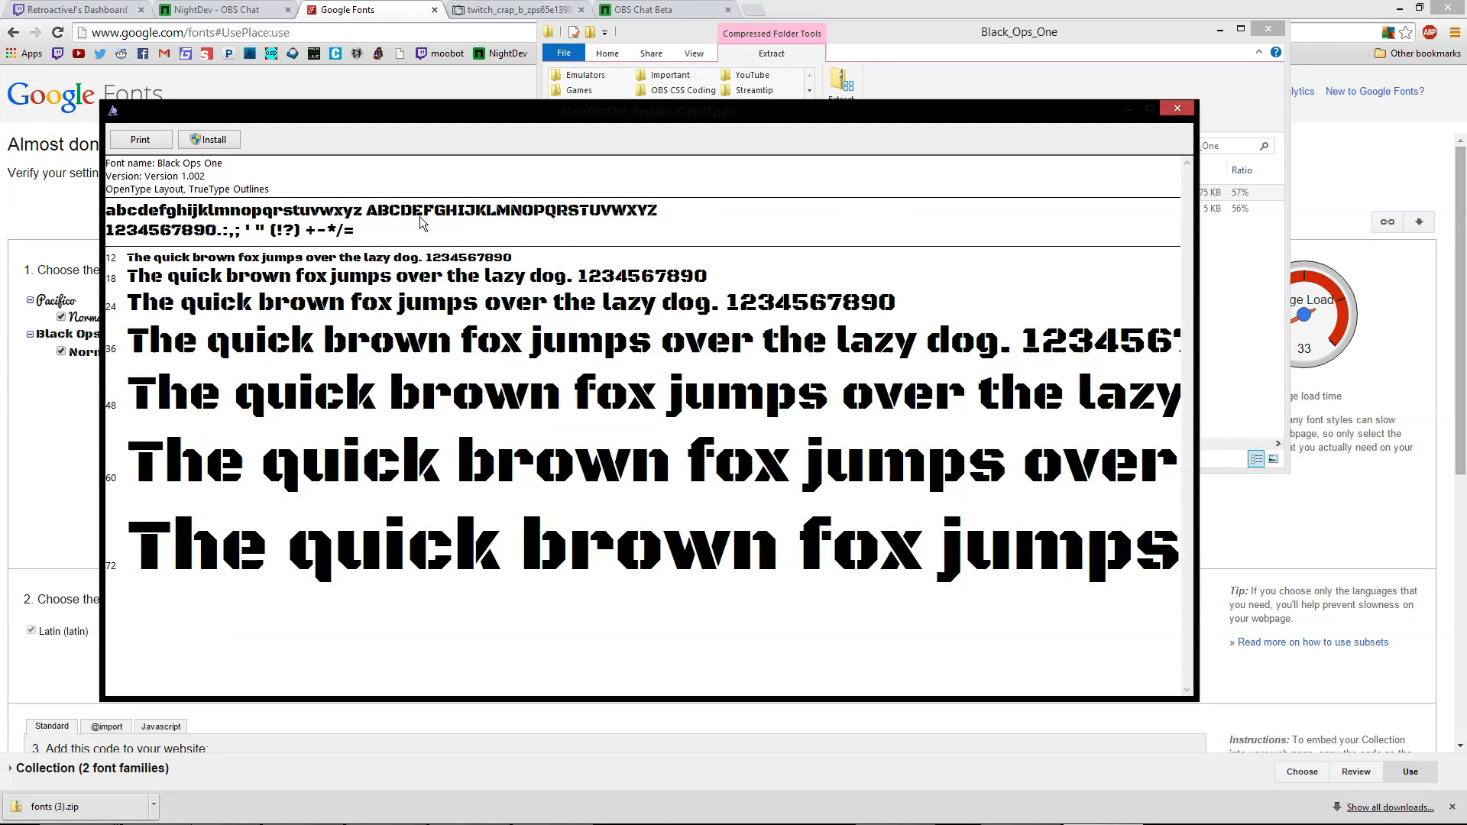
left_click(214, 139)
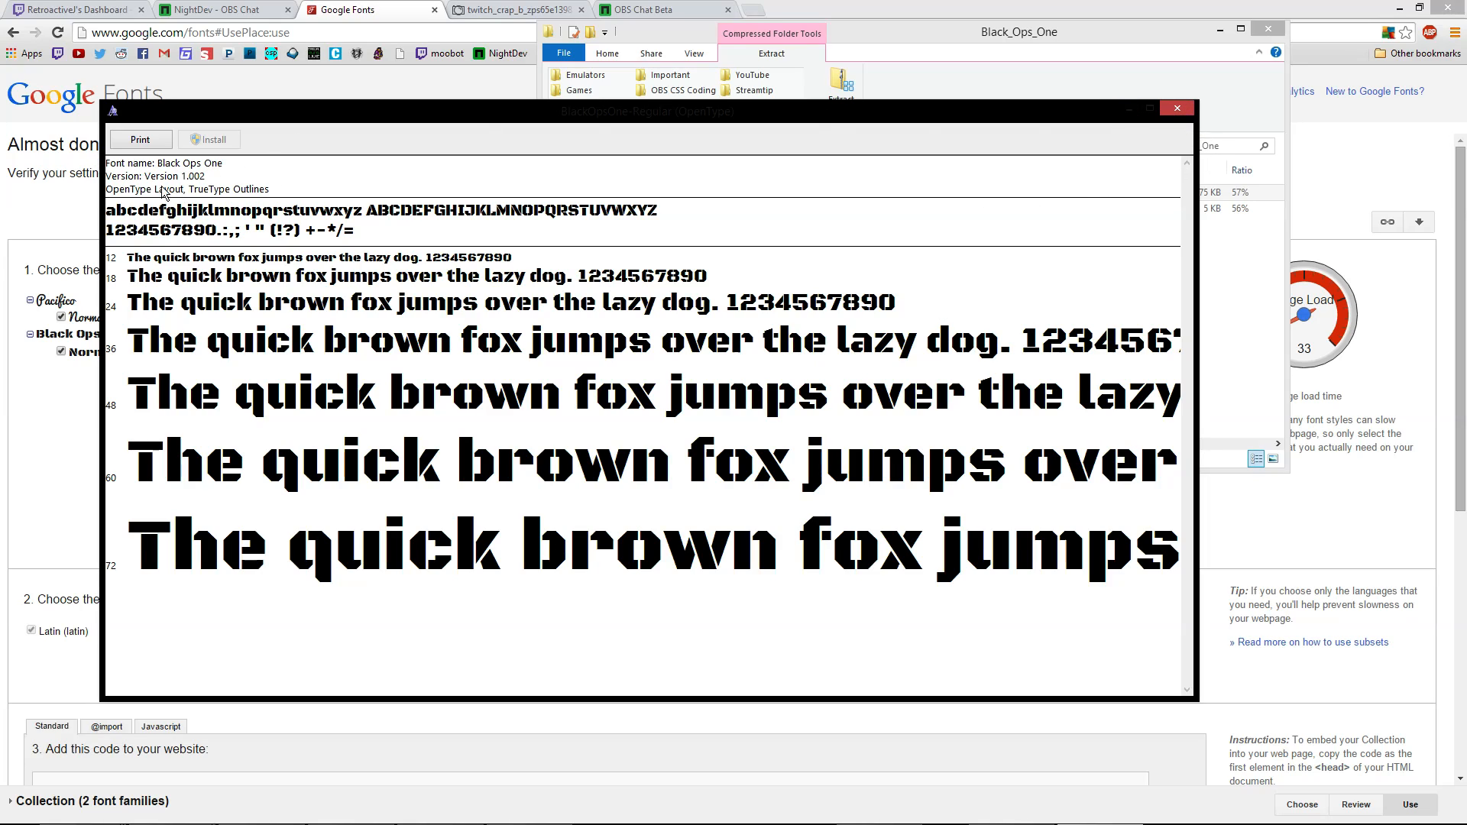
left_click(1171, 102)
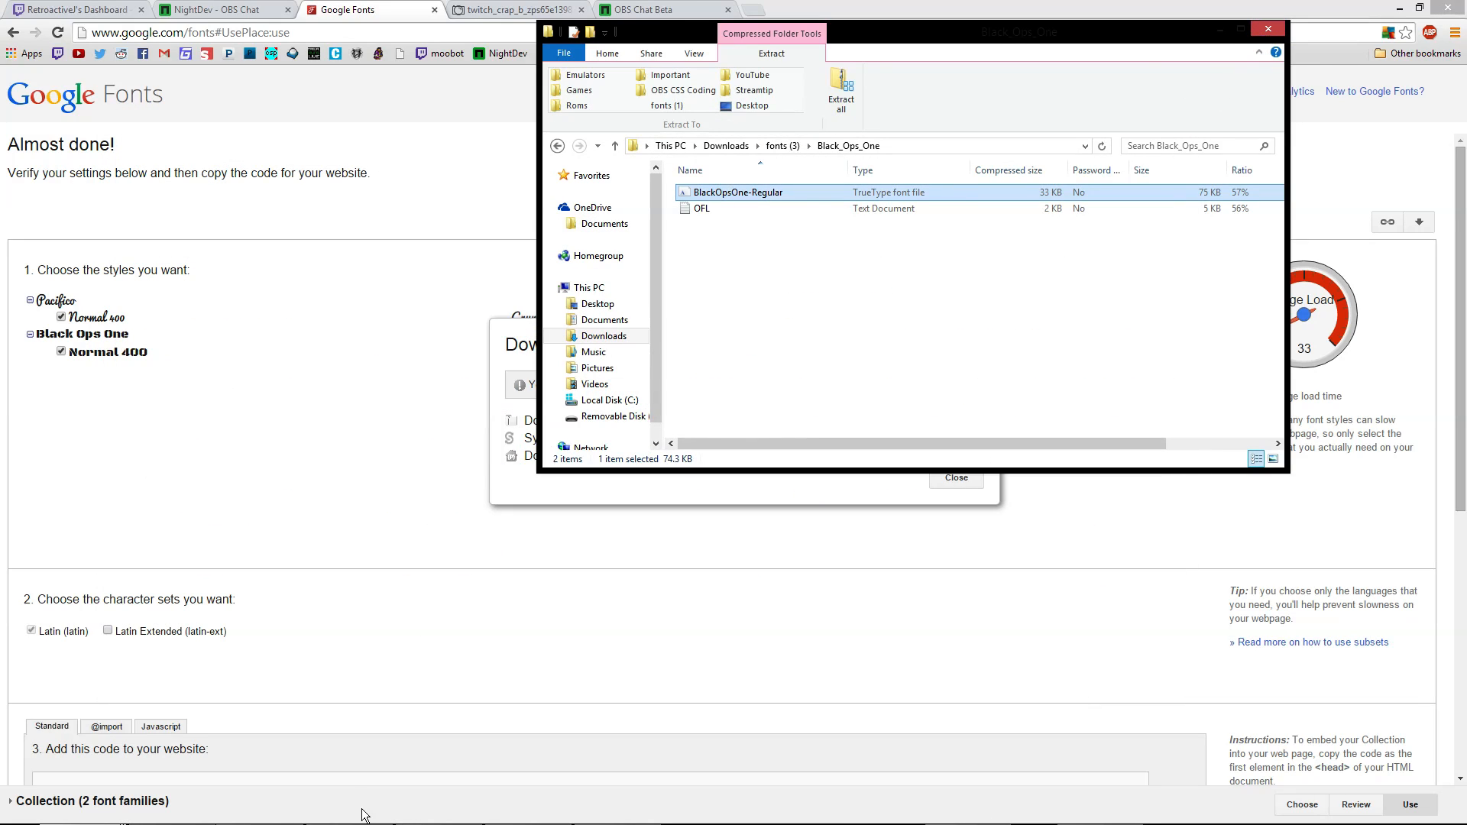
left_click(347, 764)
Copy the example rule font-family: 'Black Ops One', cursive; from the integration section
scroll(272, 682, "down", 5)
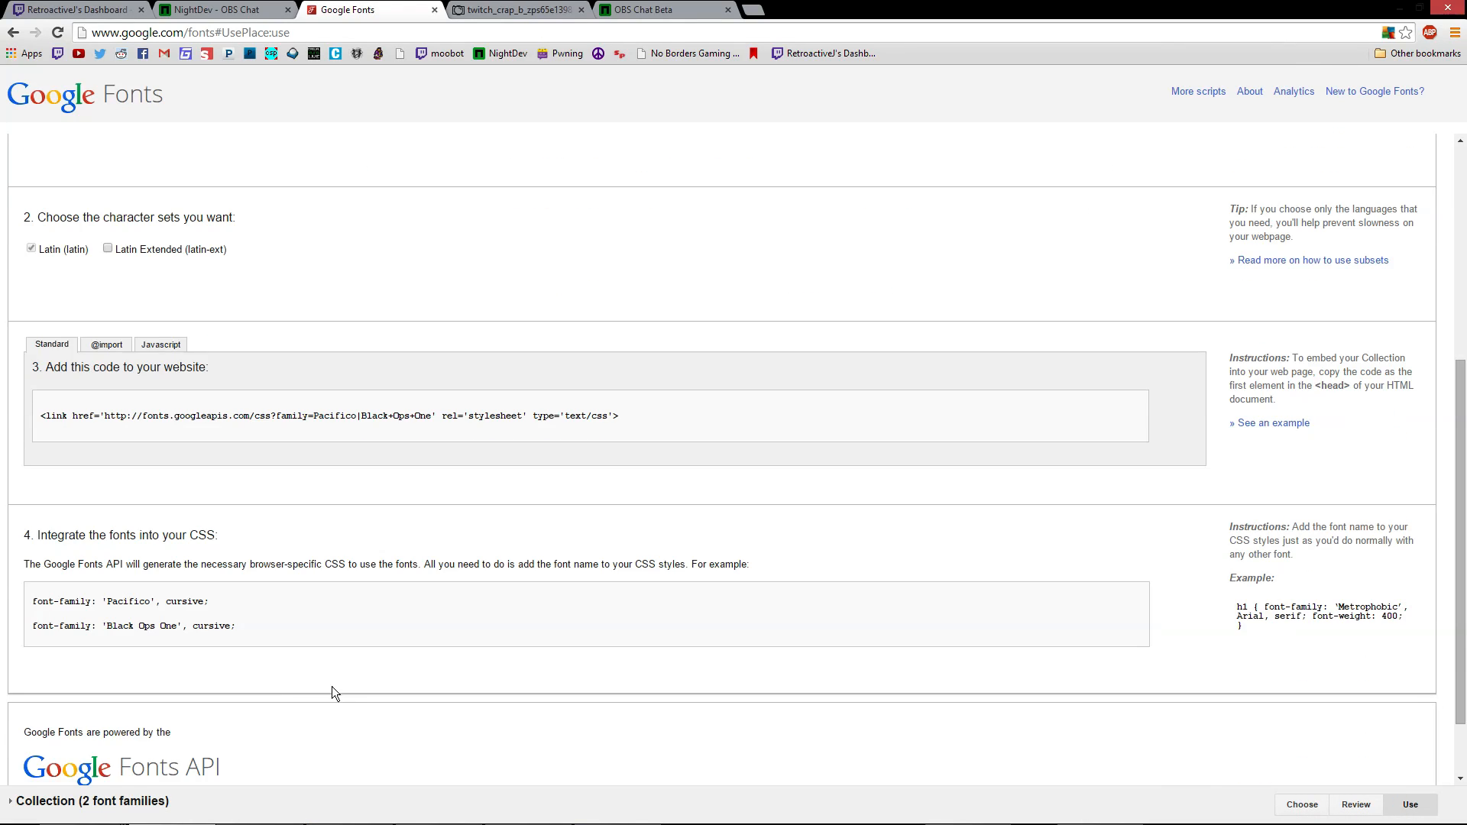
left_click_drag(240, 625, 36, 628)
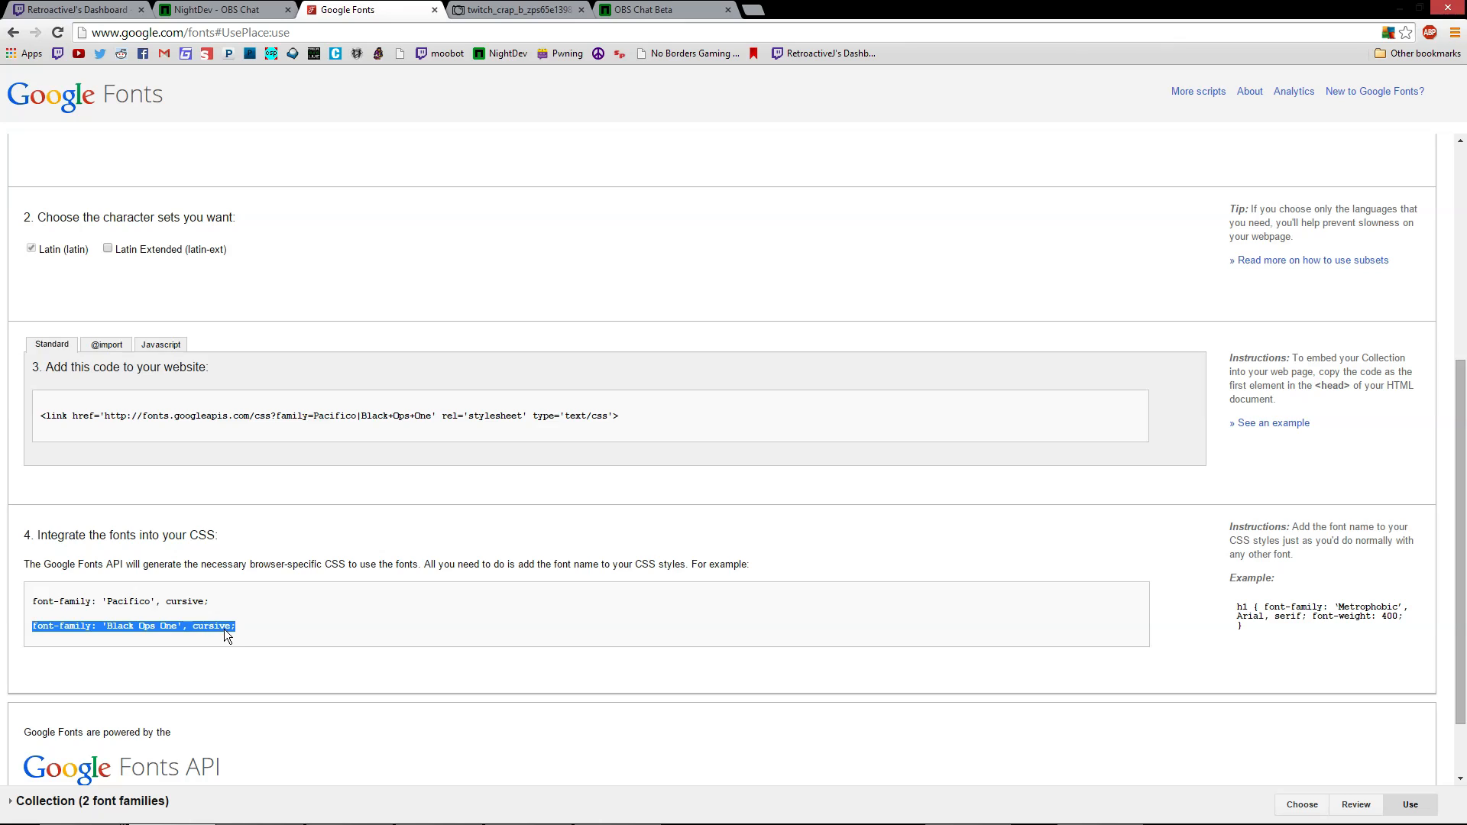
left_click_drag(236, 625, 32, 626)
key("ctrl+c")
mouse_move(283, 818)
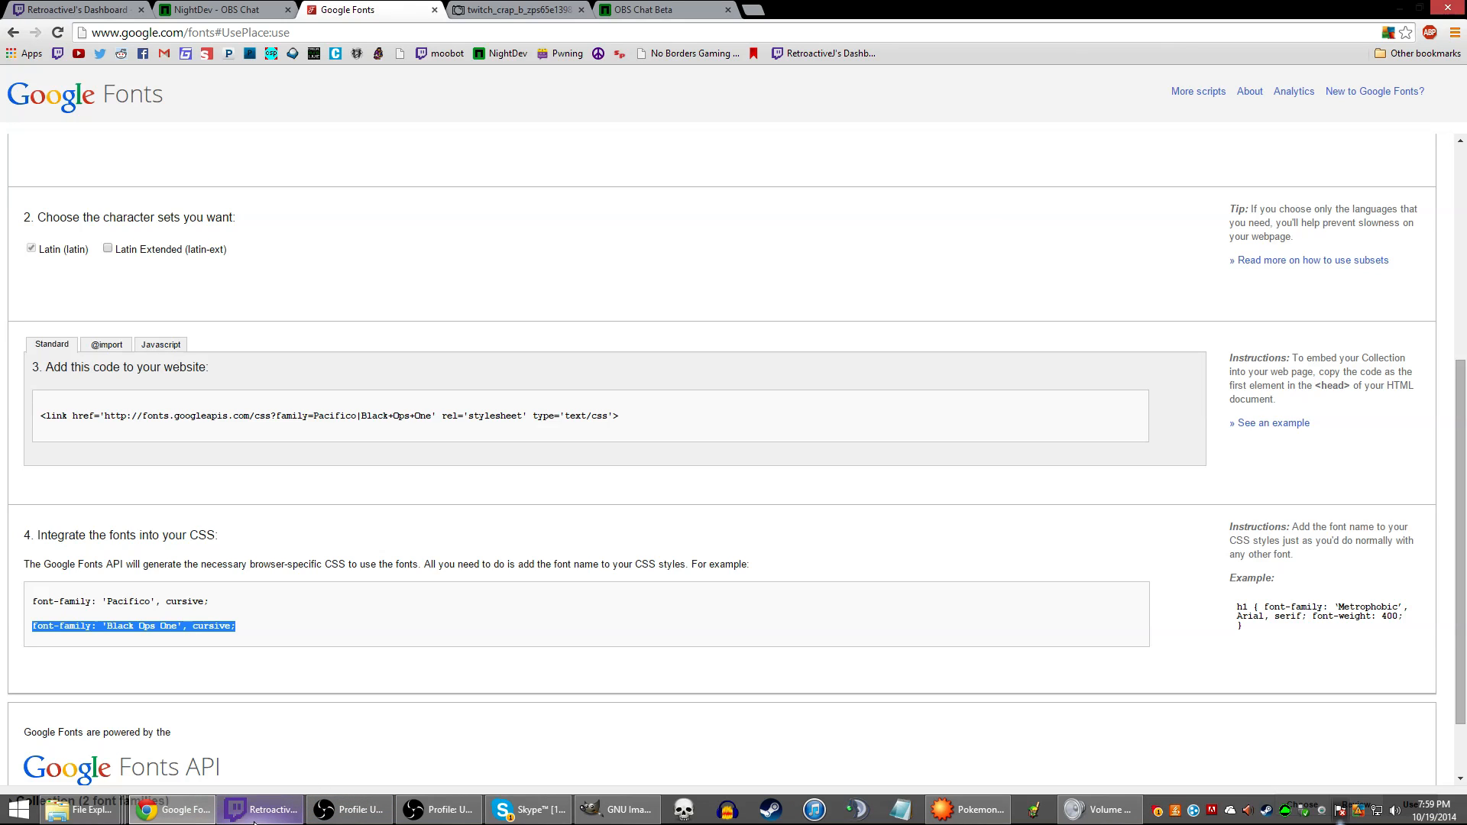
Replace line 8's font-family in the Chat Demo CSS with 'Black Ops One' and save
left_click(370, 811)
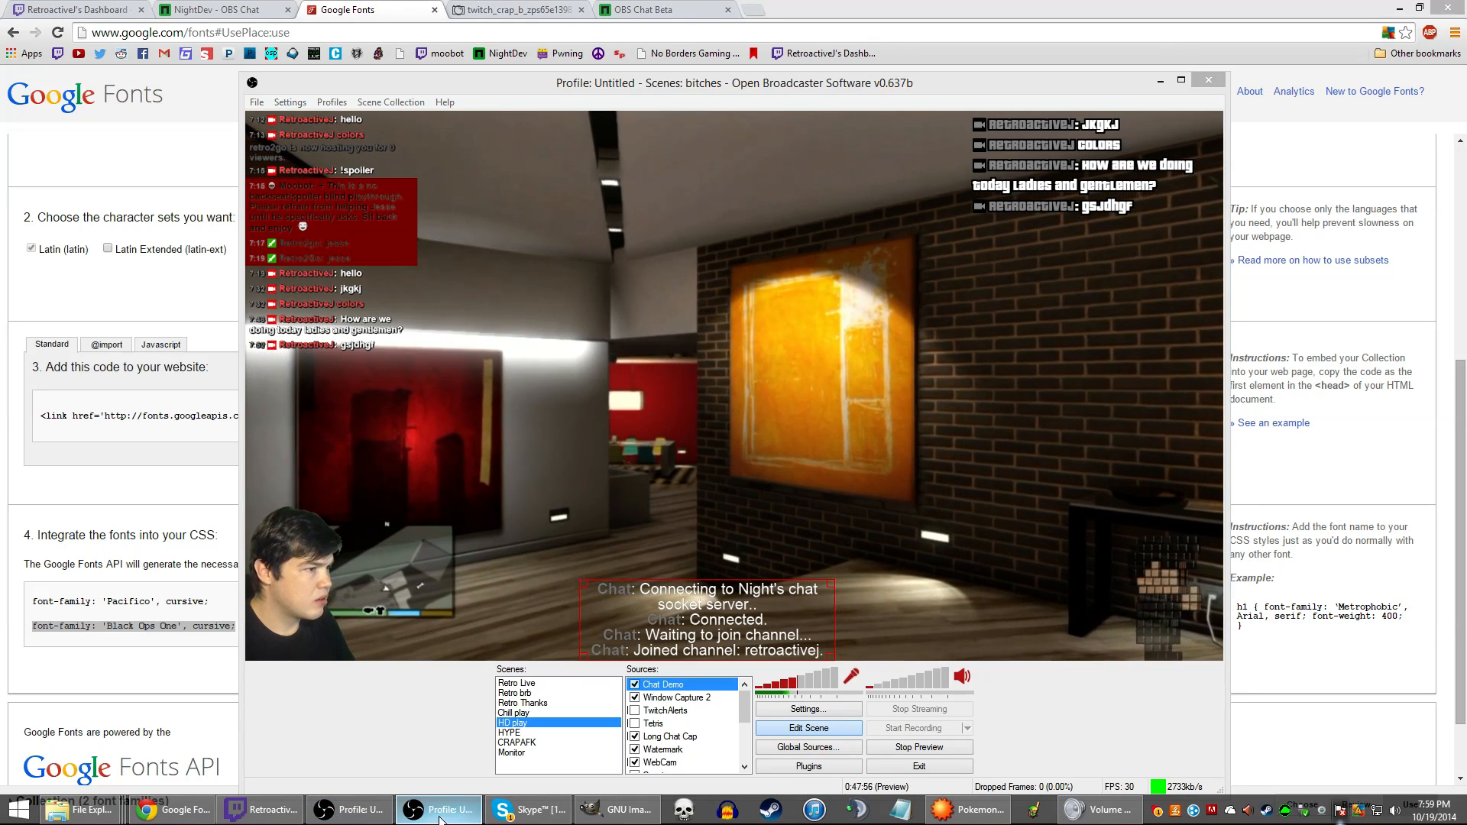
right_click(723, 619)
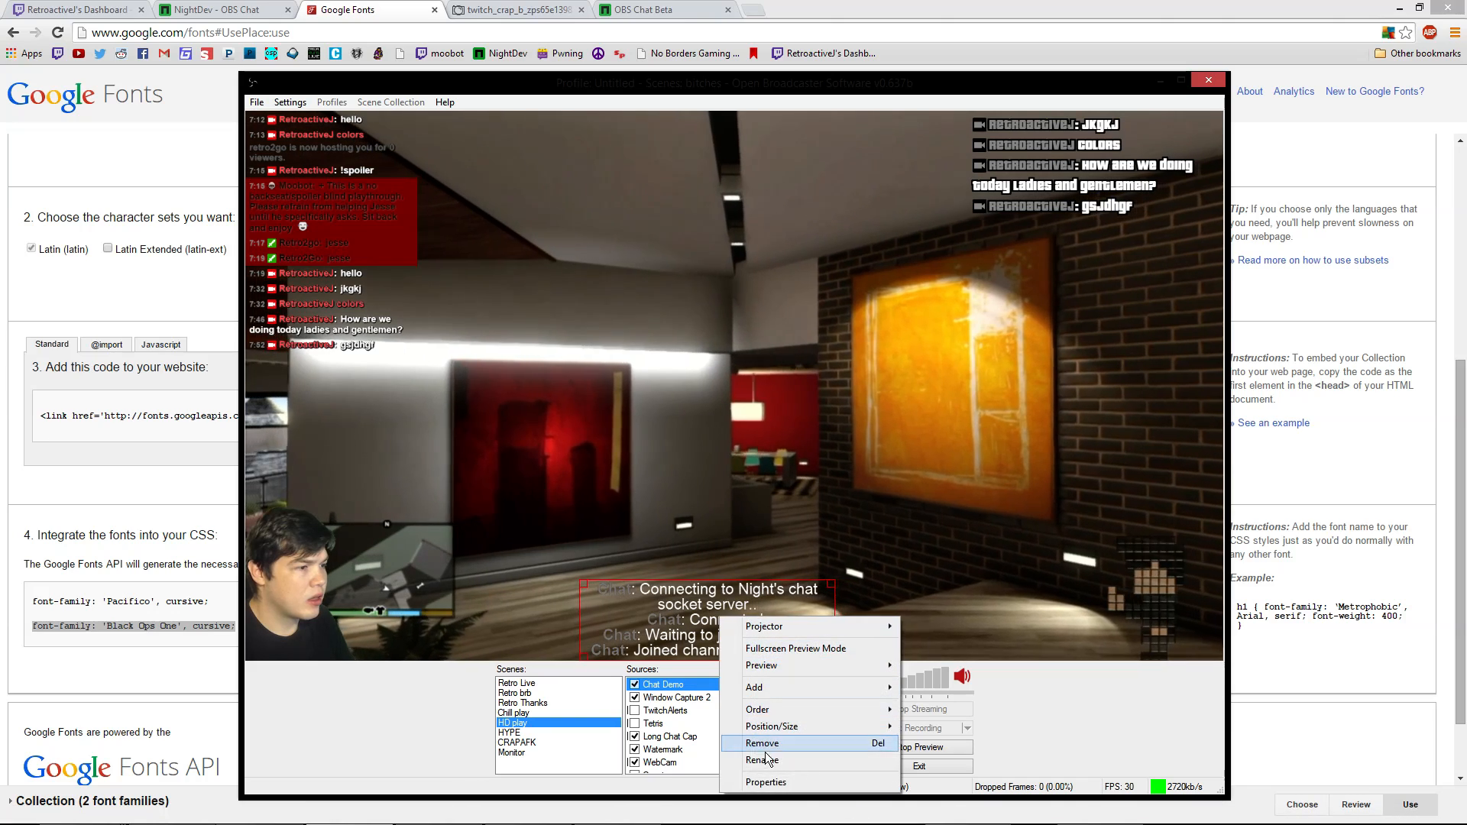
left_click(766, 783)
left_click(486, 250)
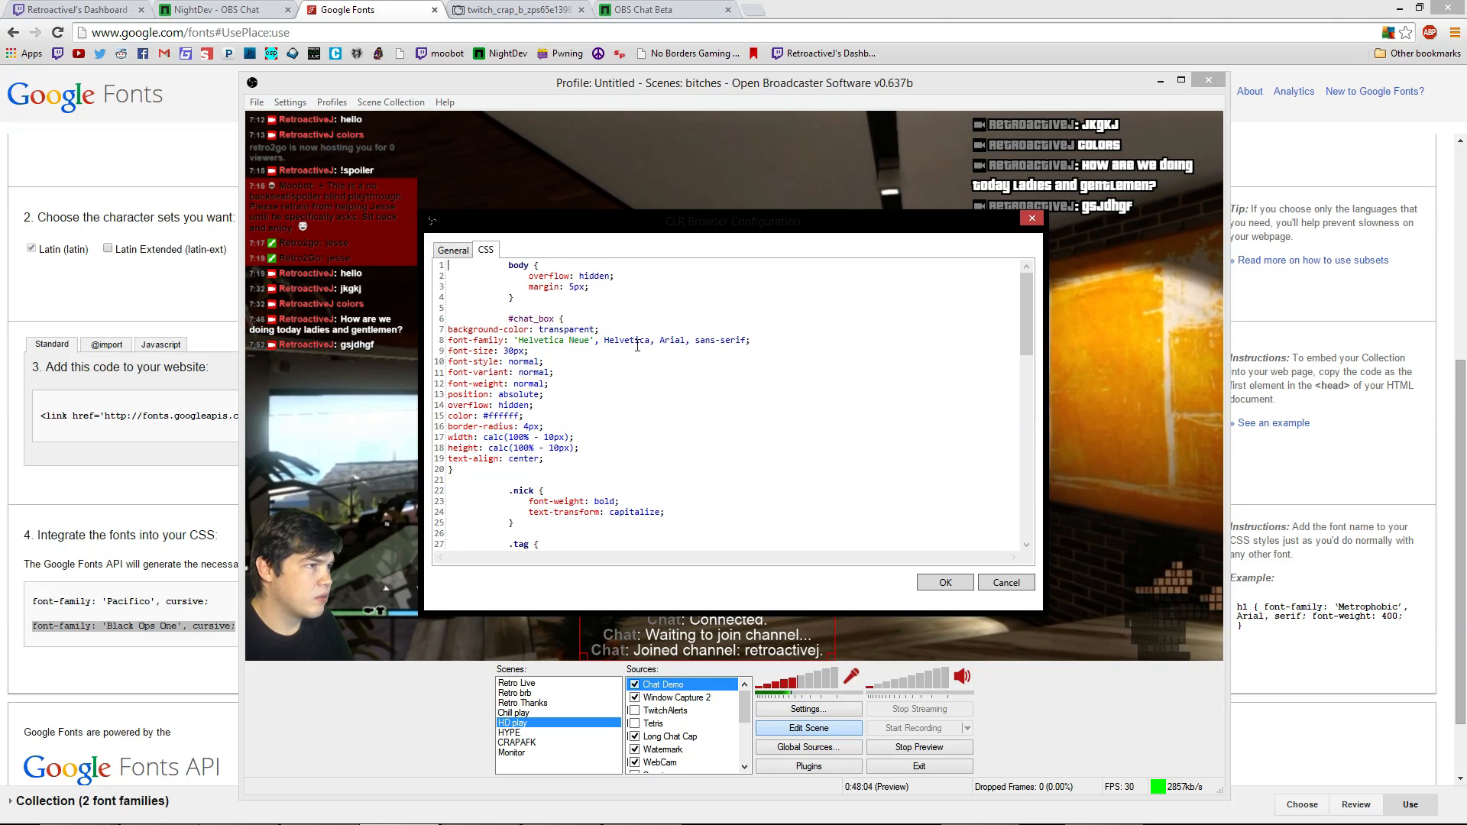
left_click_drag(750, 340, 450, 340)
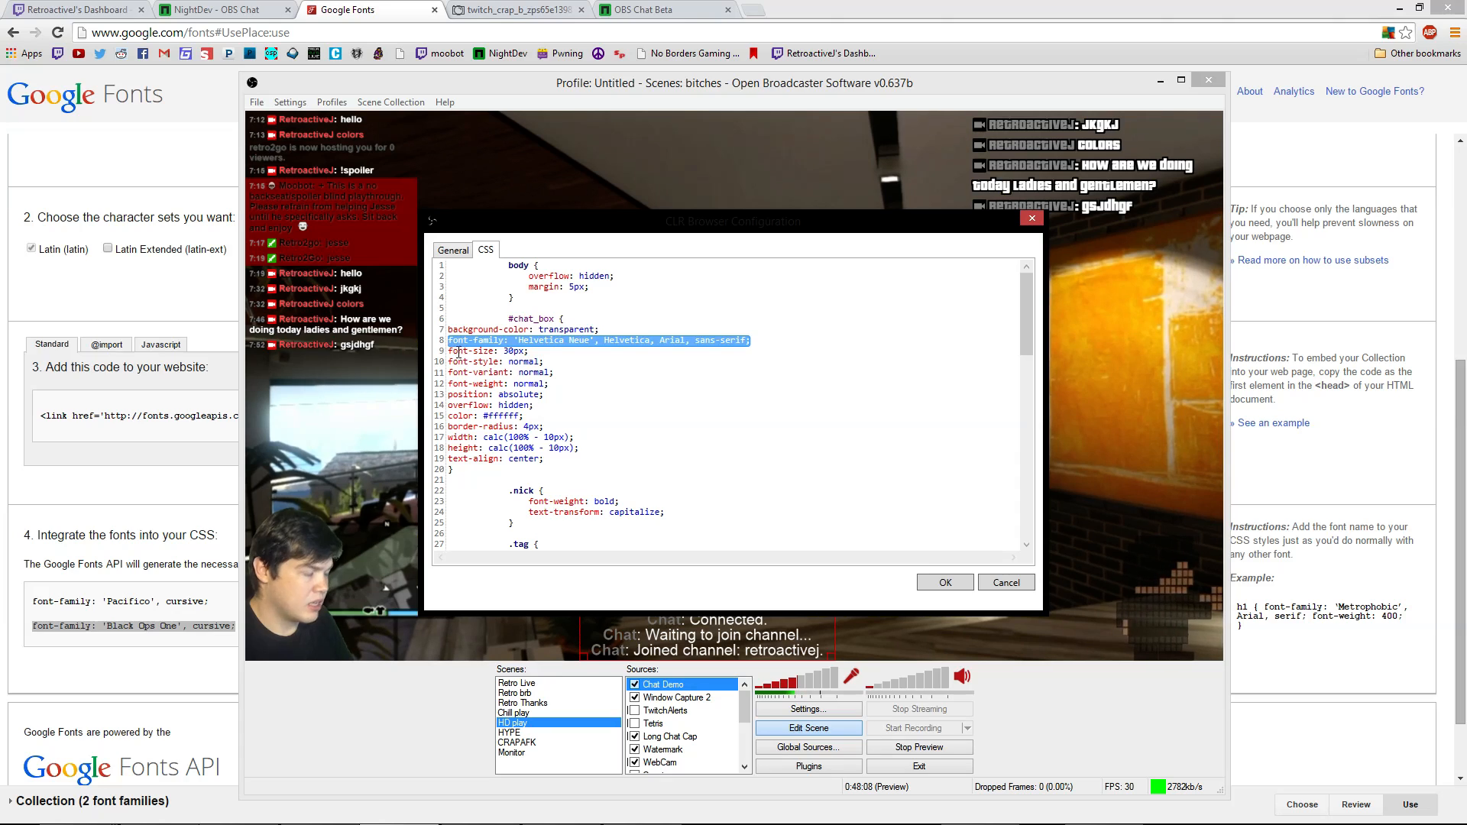
key("ctrl+v")
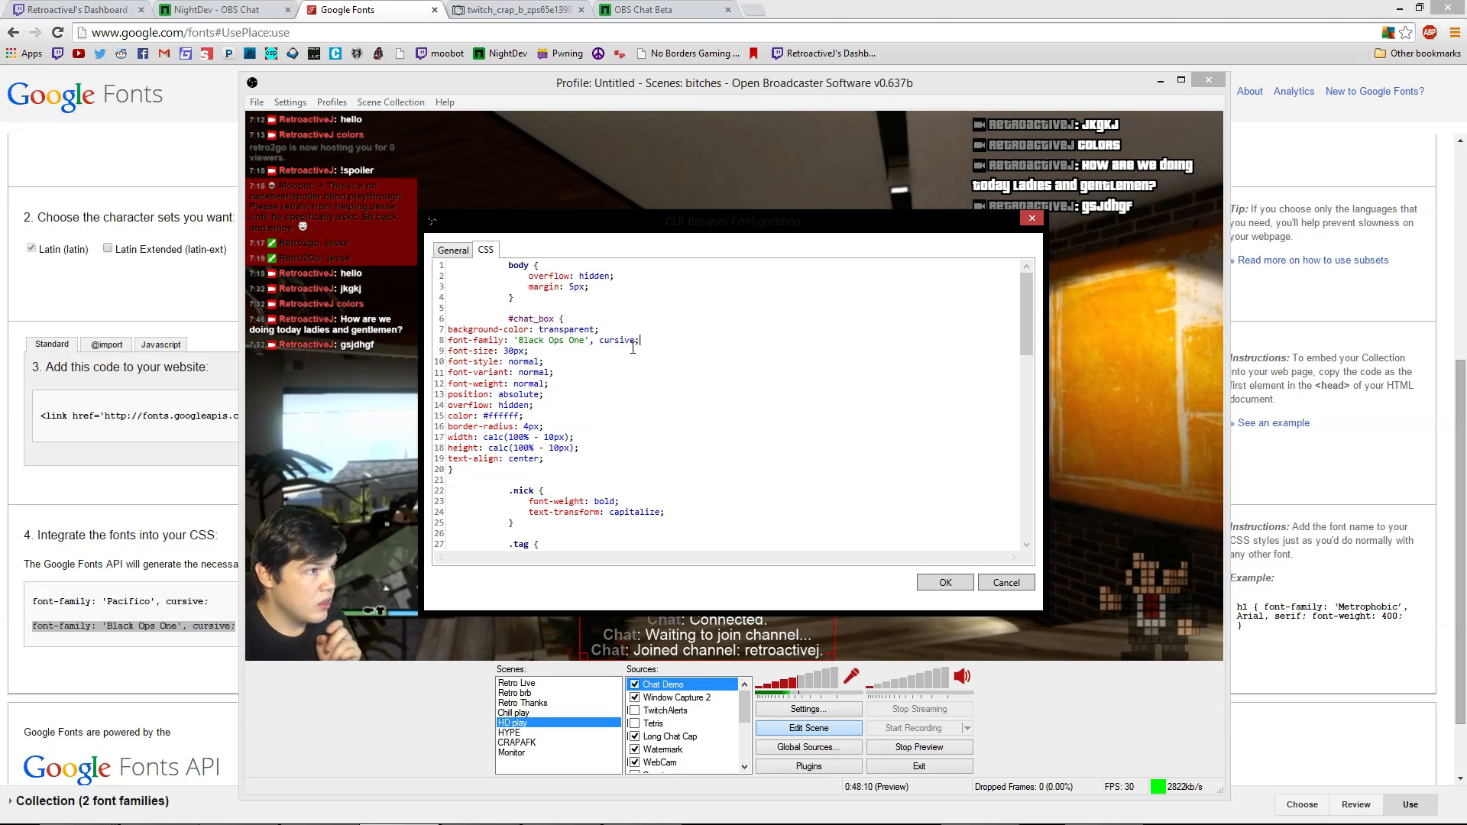
left_click_drag(637, 341, 590, 342)
key("BackSpace")
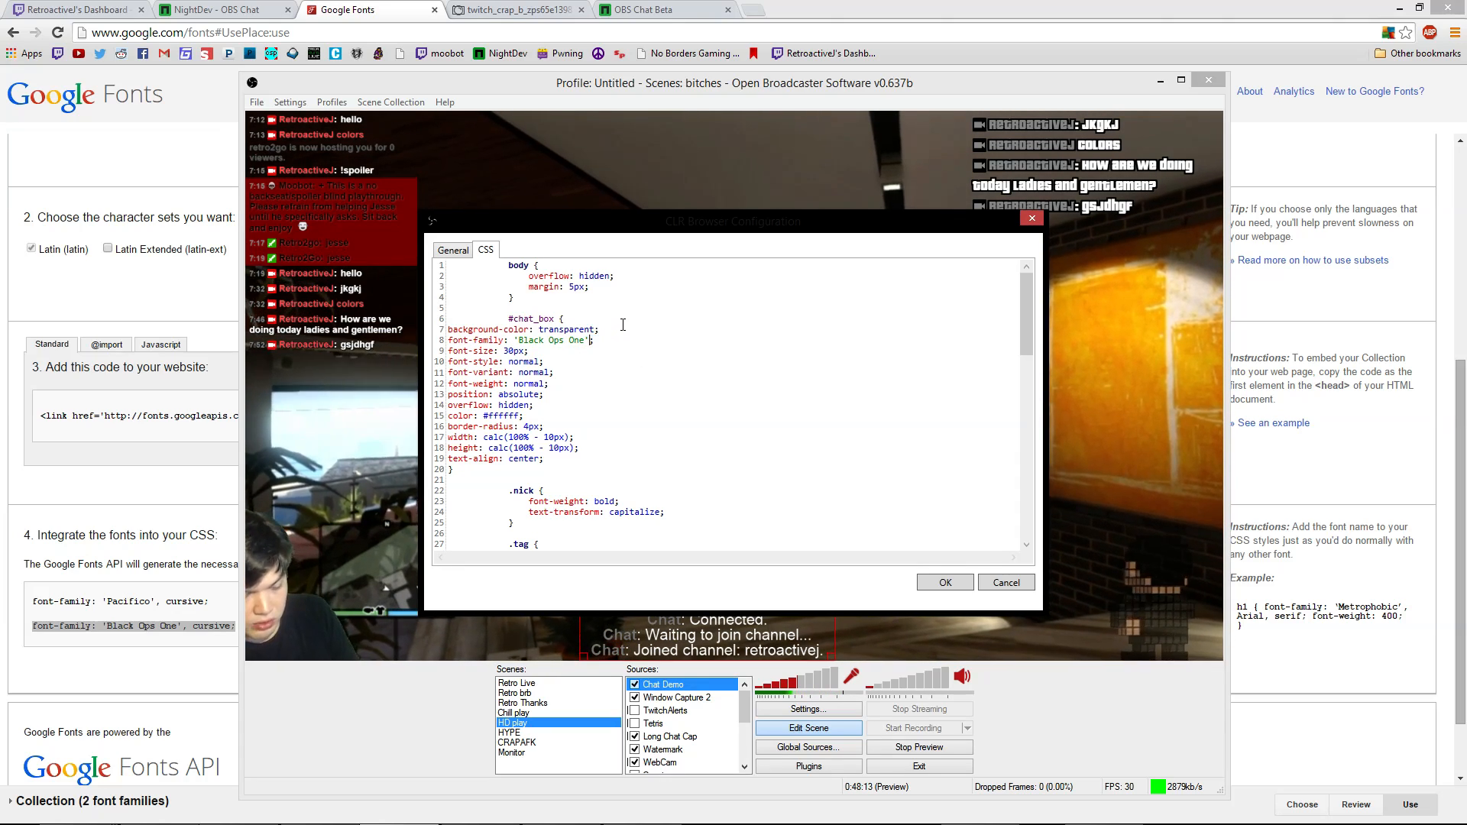
left_click(943, 583)
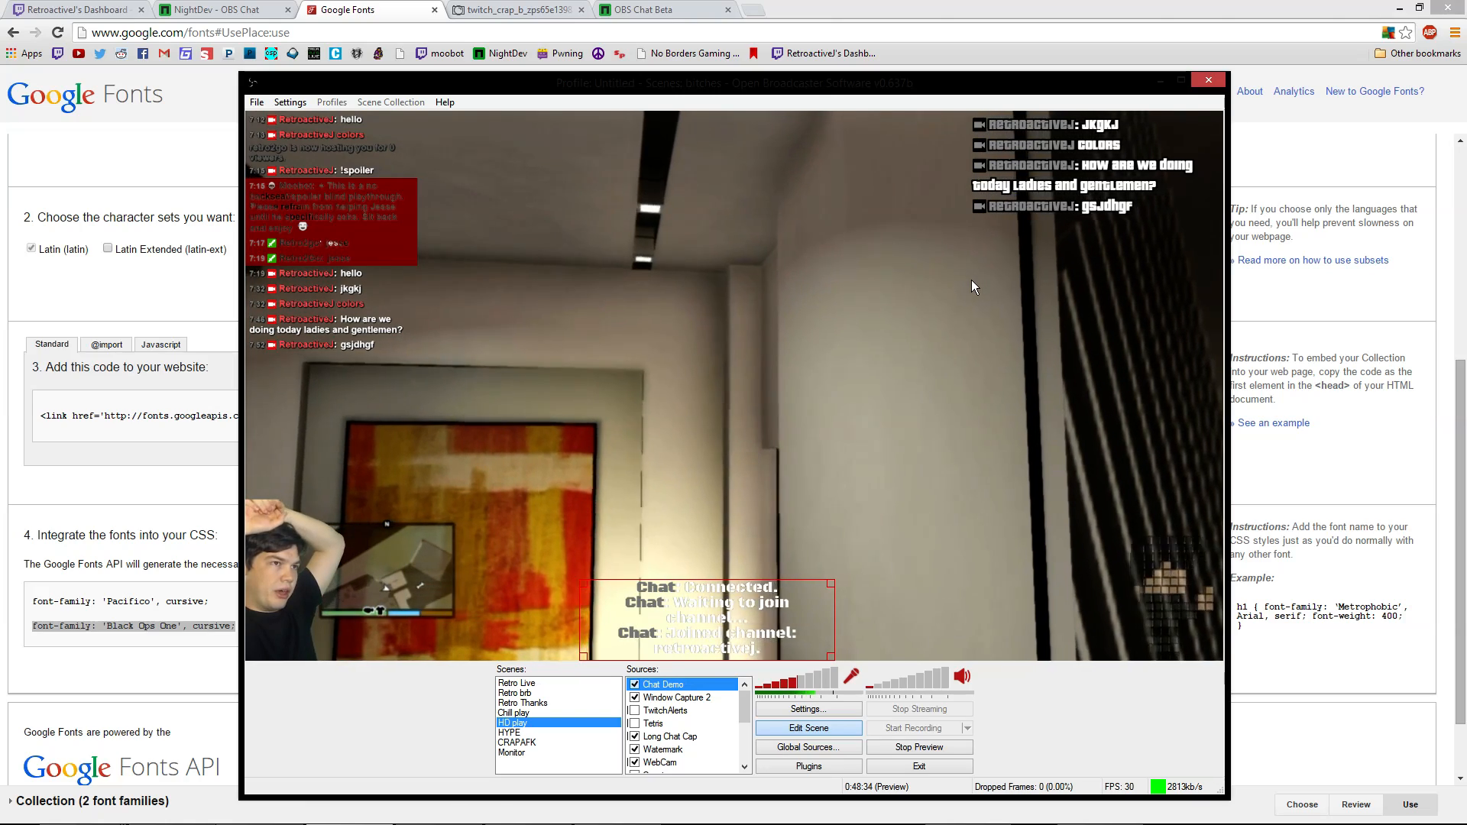
Copy the text-shadow outline rules from the Long Chat Cap overlay's CSS, then cancel
right_click(1110, 195)
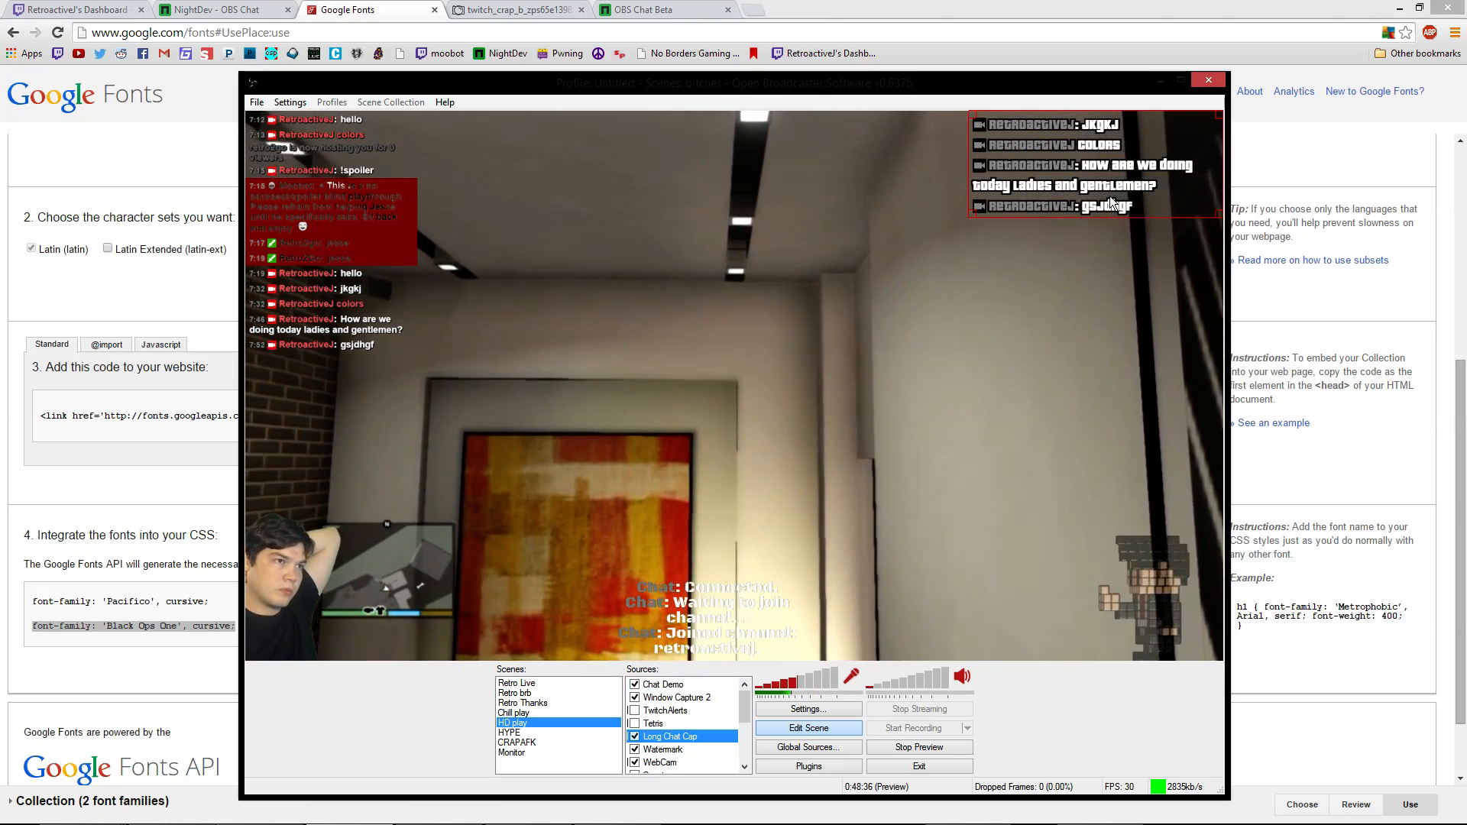
left_click(1155, 362)
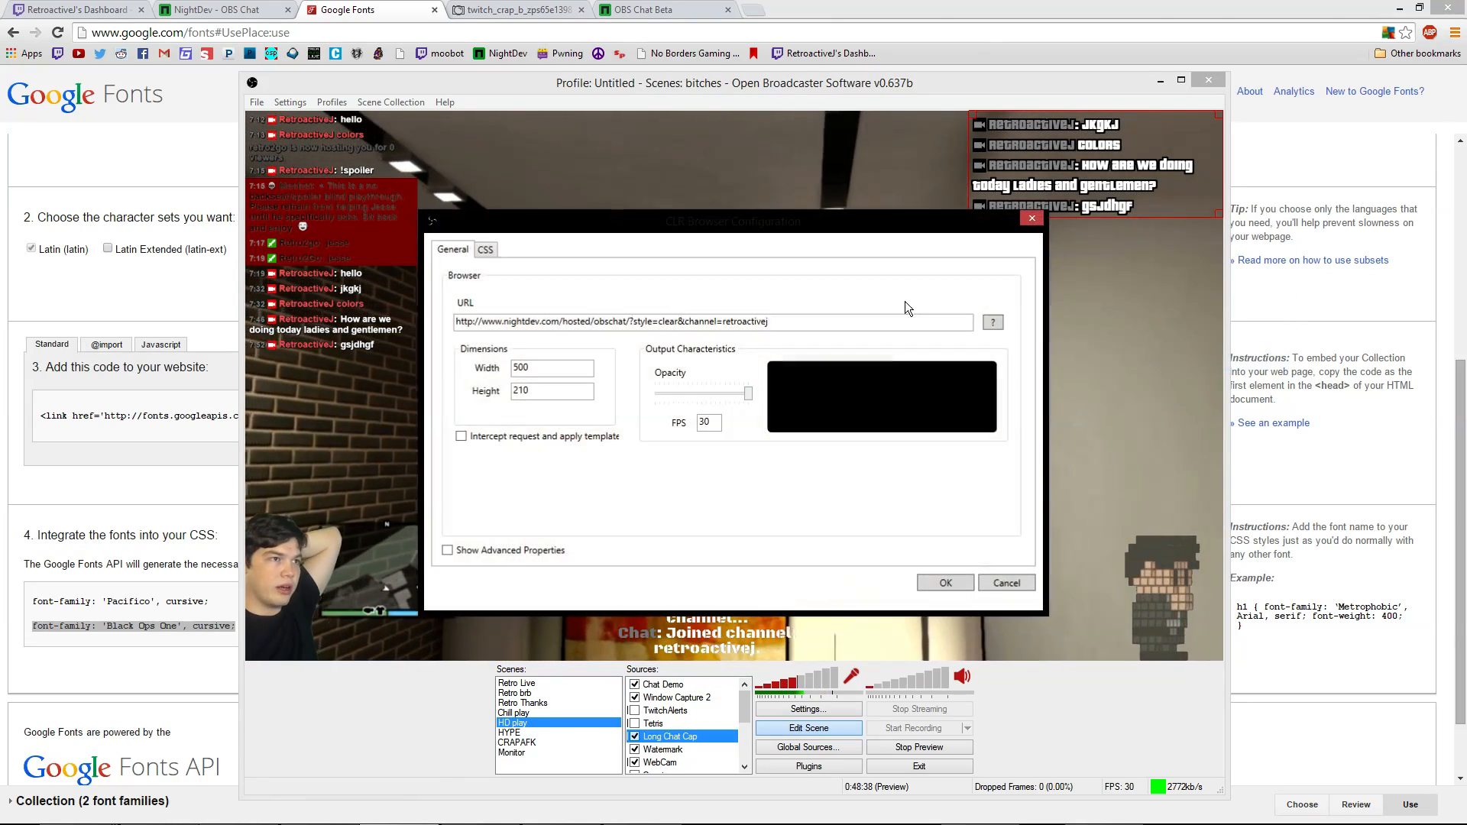
left_click(485, 250)
scroll(605, 391, "down", 1)
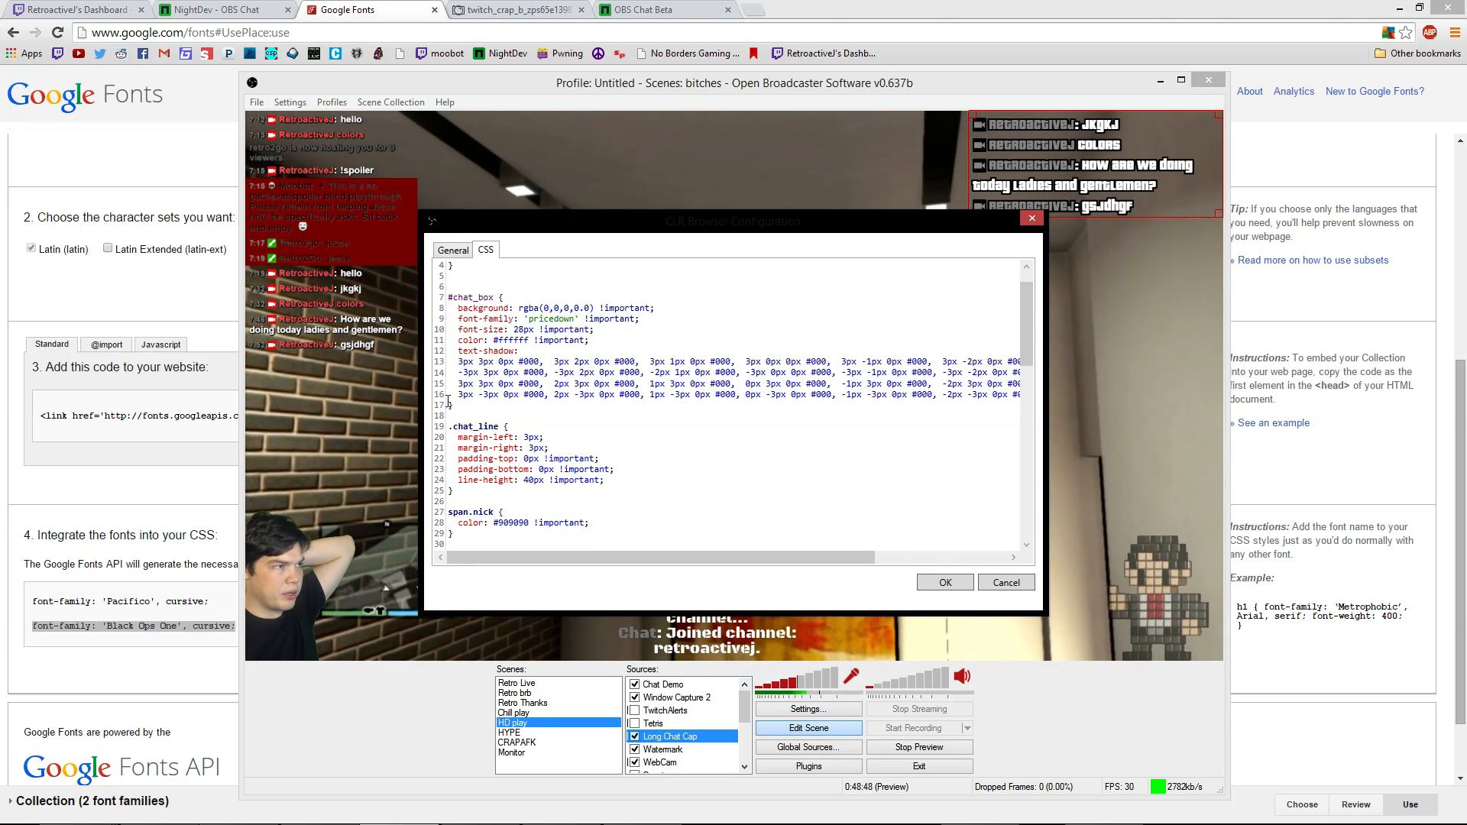
left_click_drag(450, 405, 453, 367)
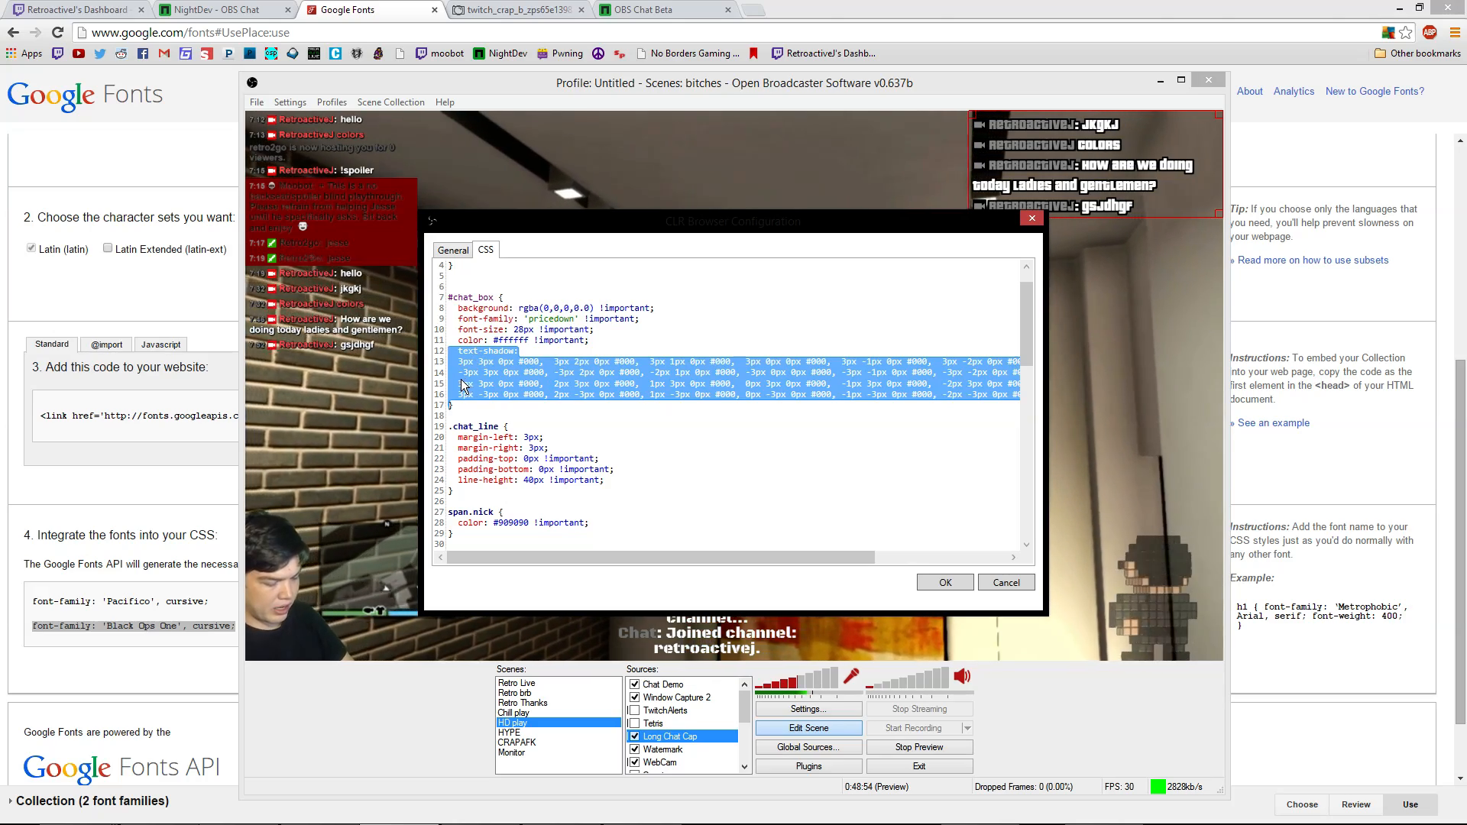
left_click(1006, 582)
left_click(715, 630)
Paste the black text-shadow outline after text-align: center; in the Chat Demo CSS and apply
right_click(716, 642)
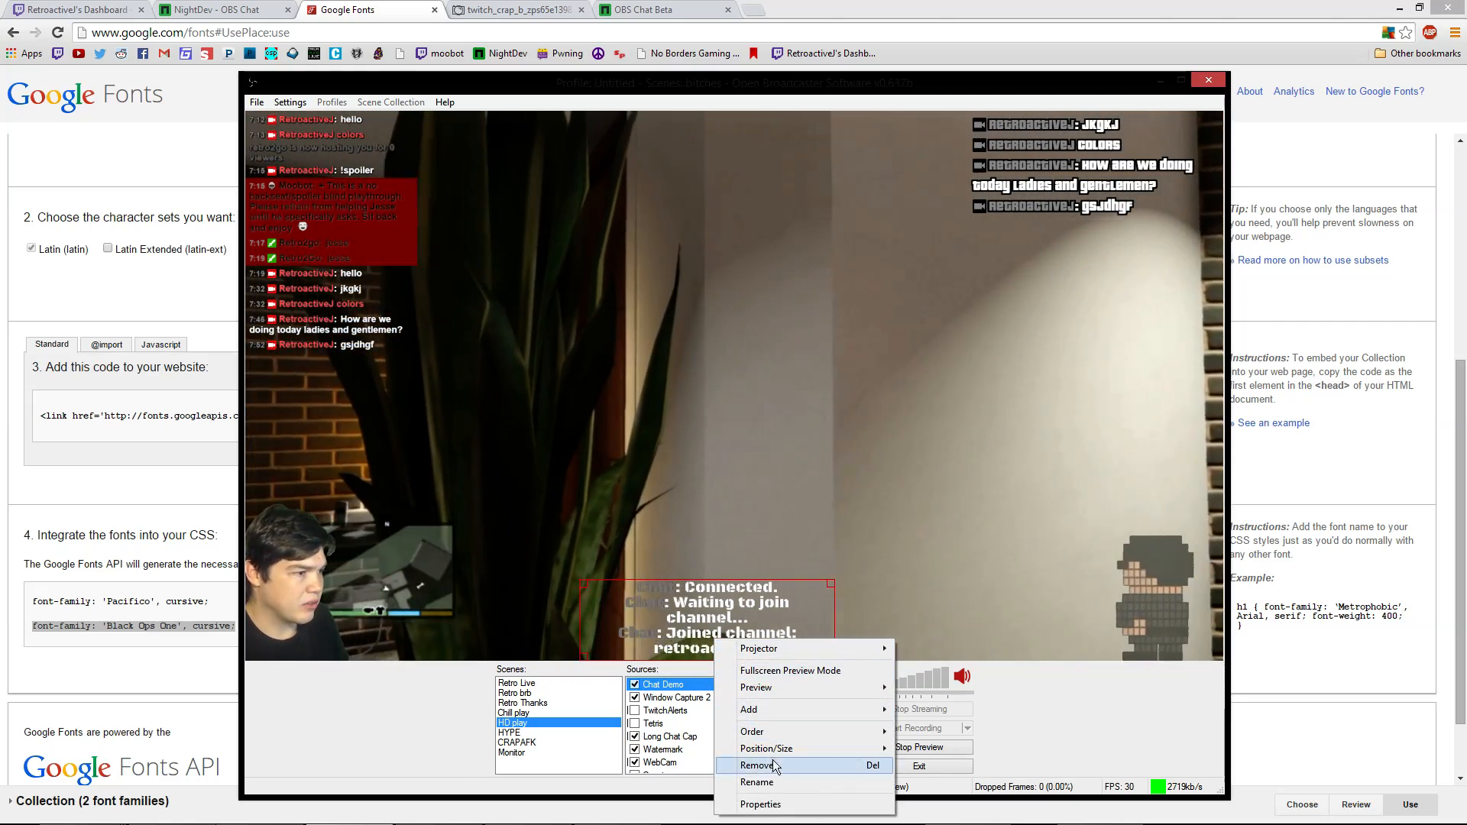
left_click(840, 805)
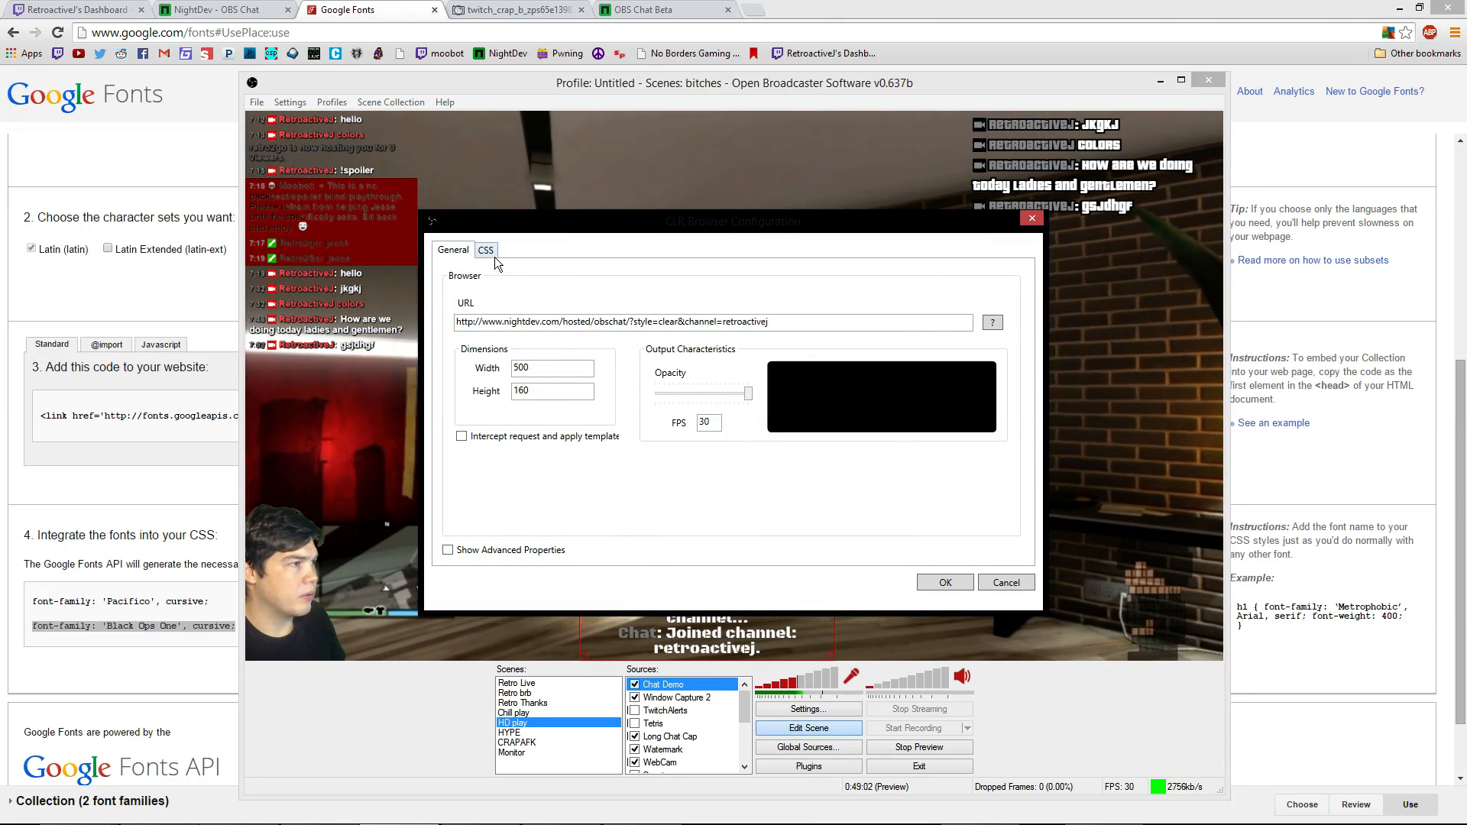
left_click(489, 252)
scroll(573, 438, "down", 10)
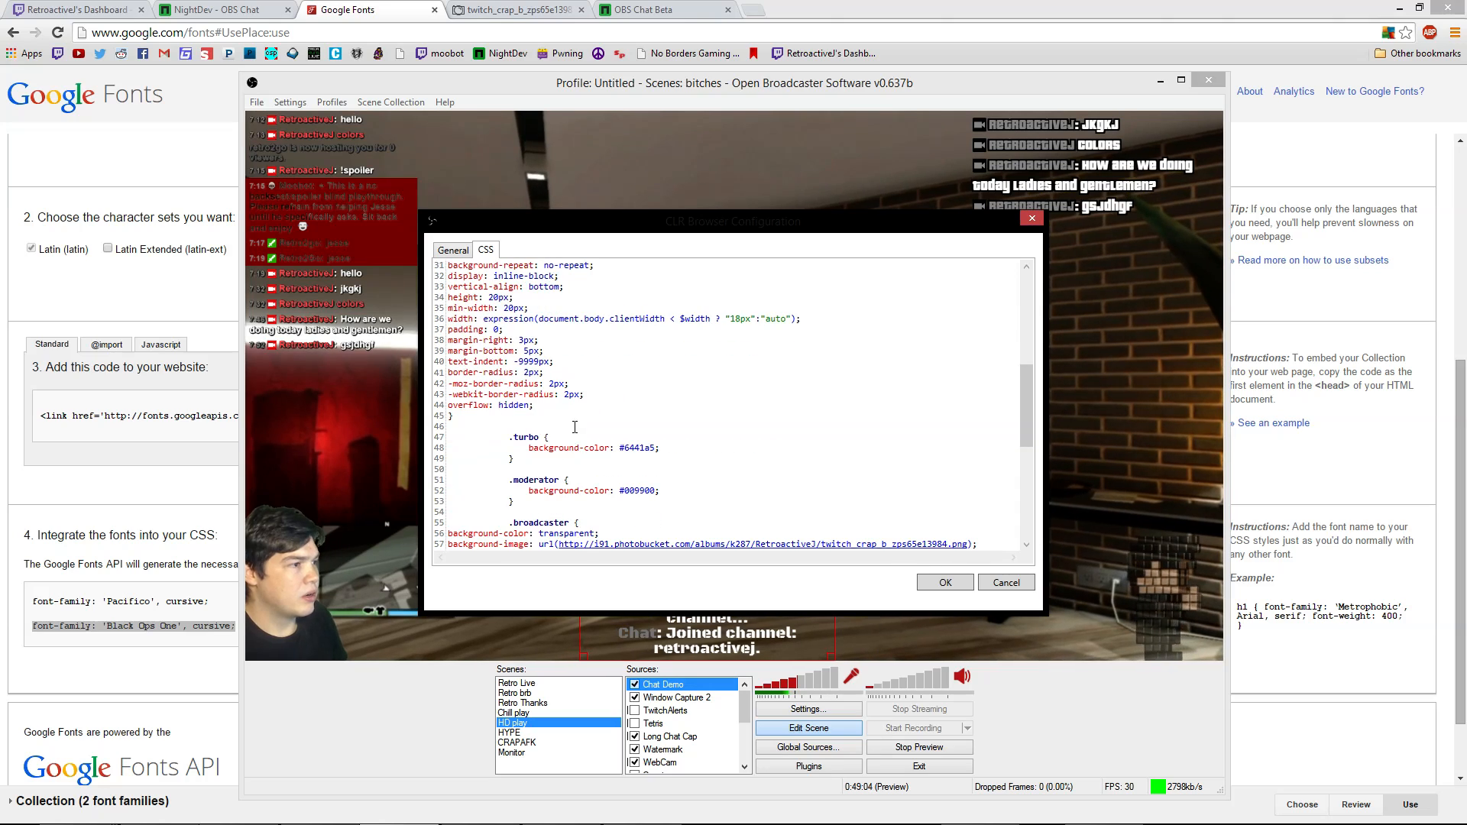
scroll(563, 394, "down", 3)
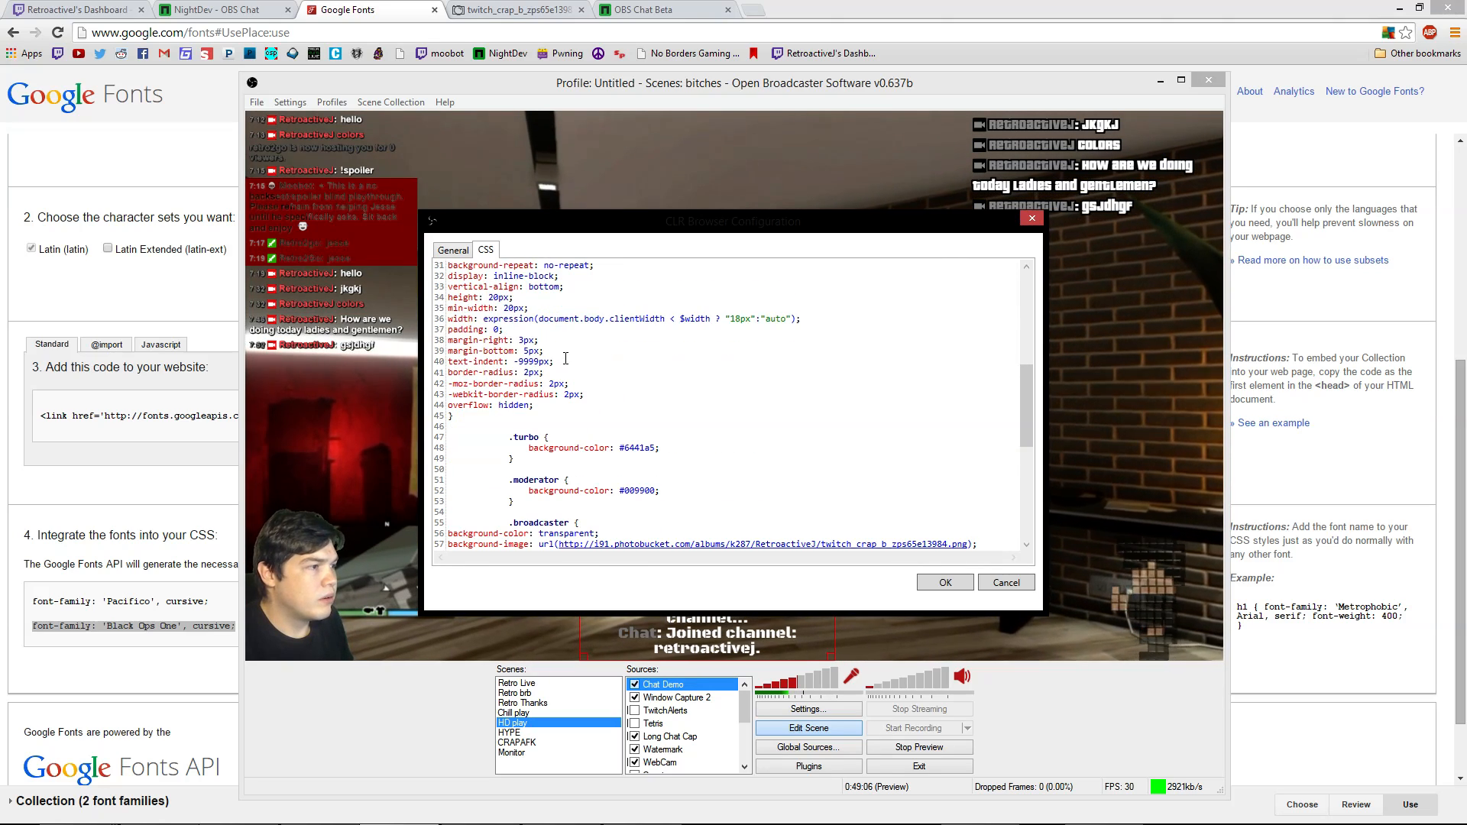
scroll(564, 346, "up", 3)
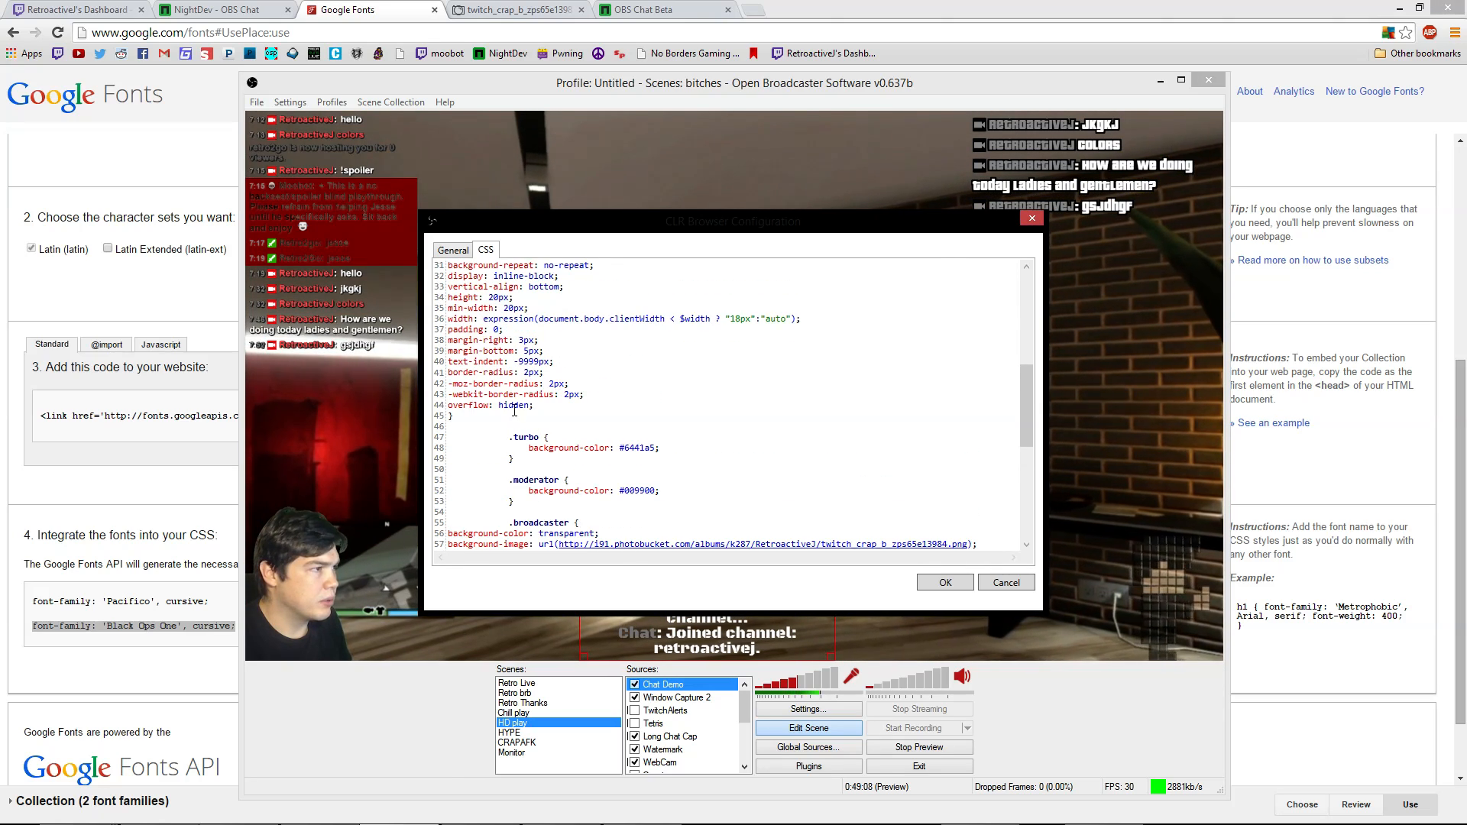
scroll(514, 410, "up", 10)
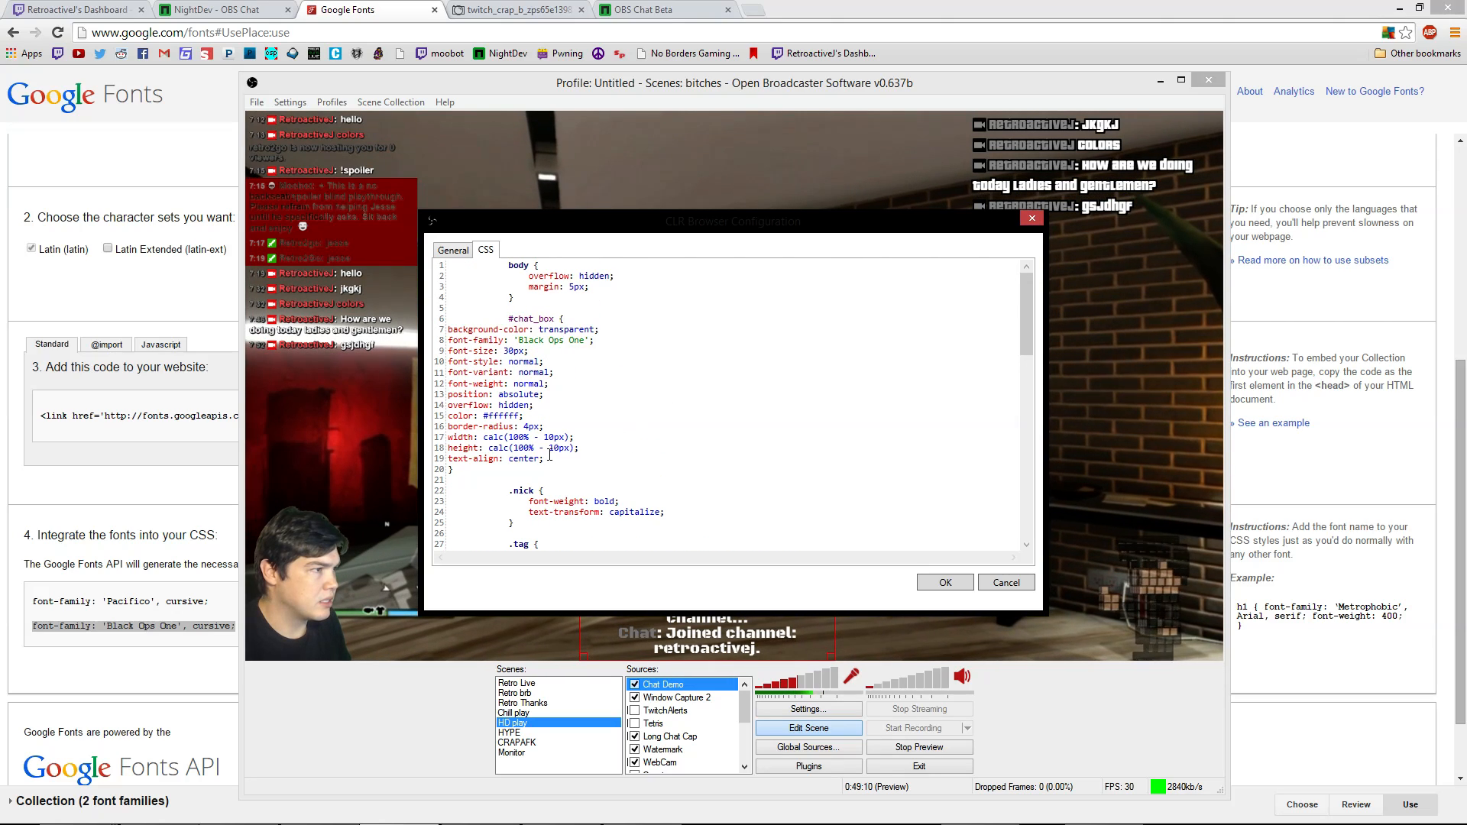
left_click(557, 459)
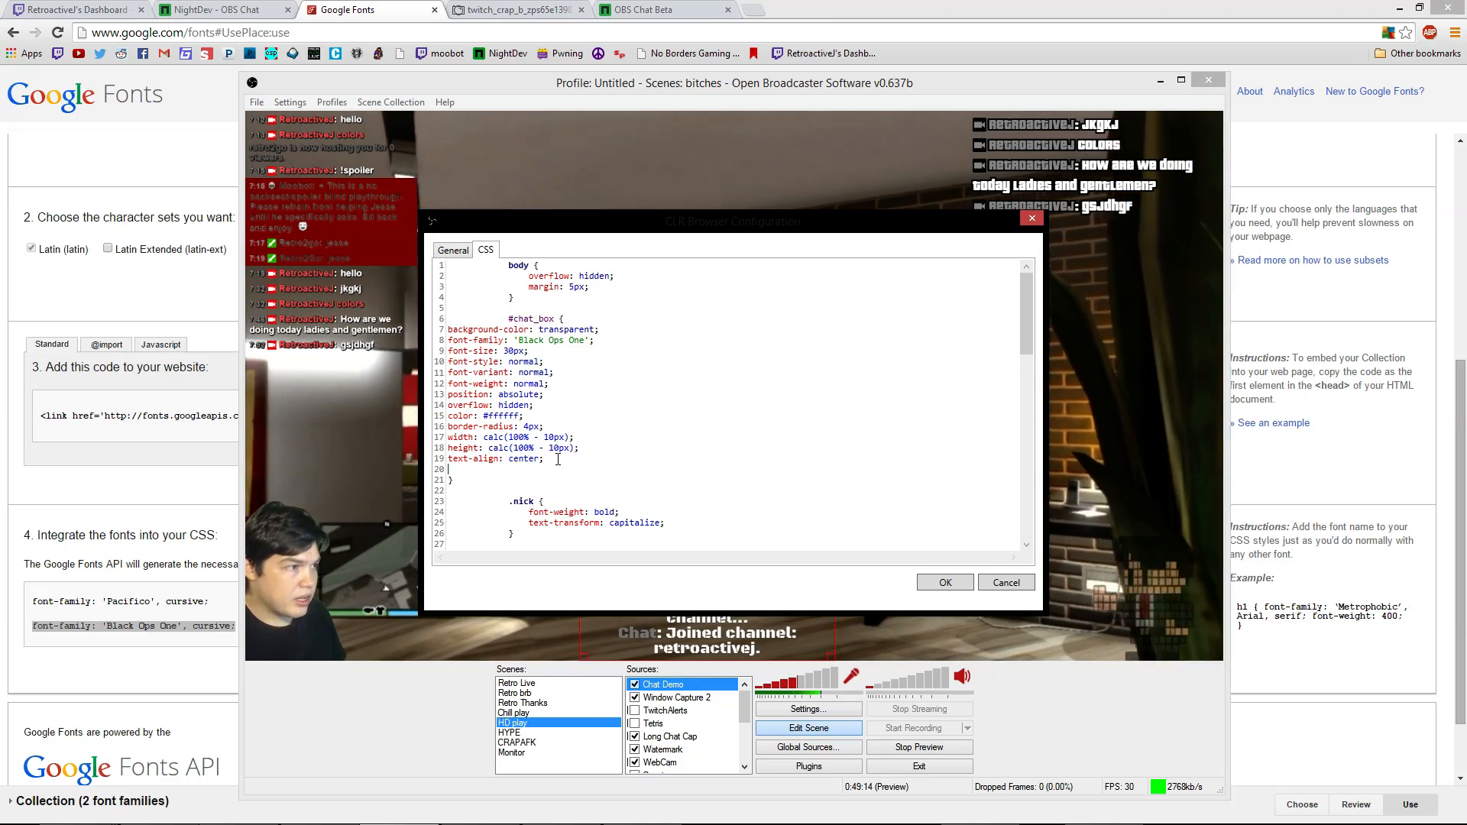
key("ctrl+v")
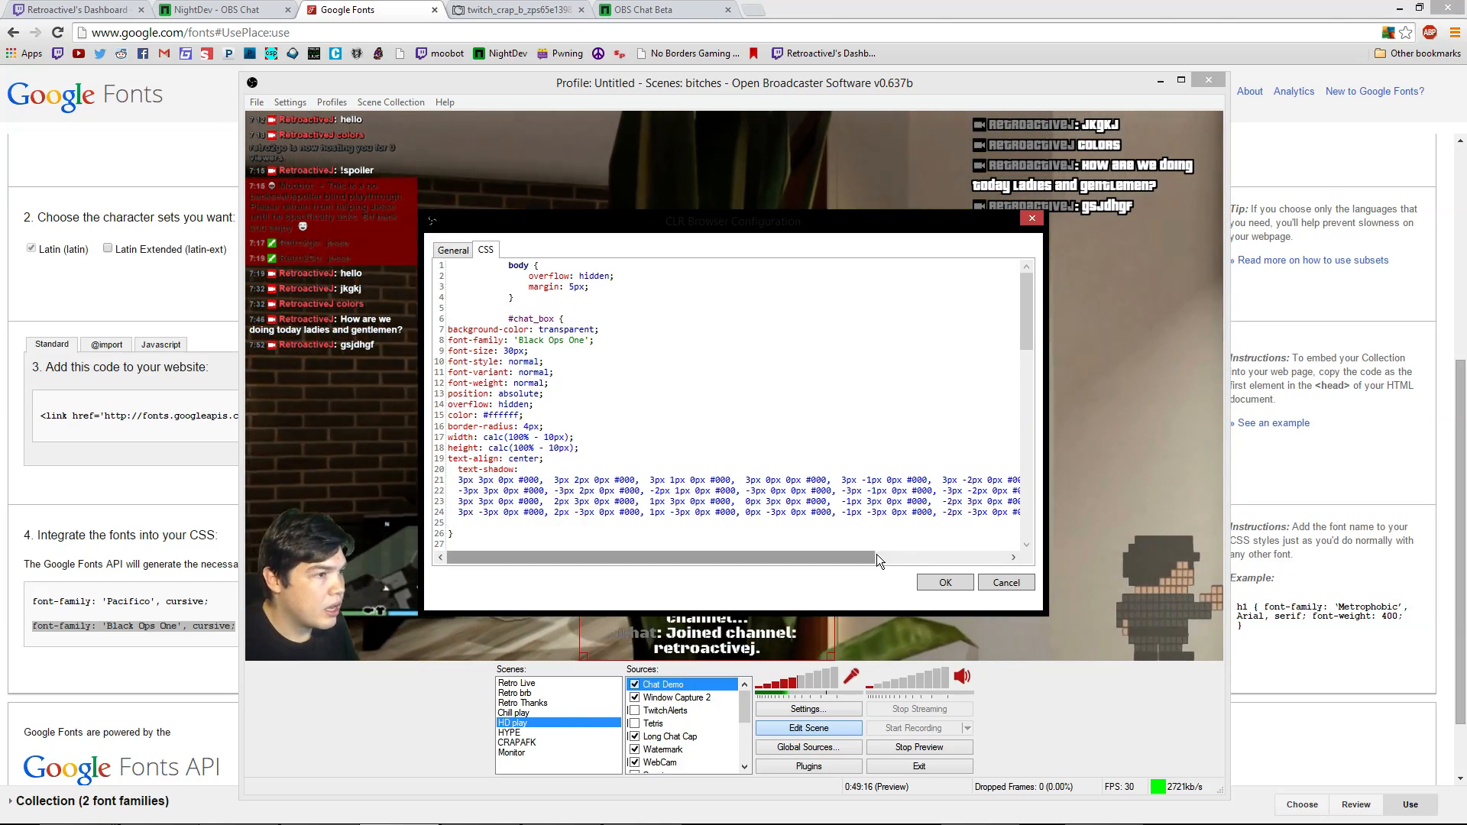
left_click(948, 585)
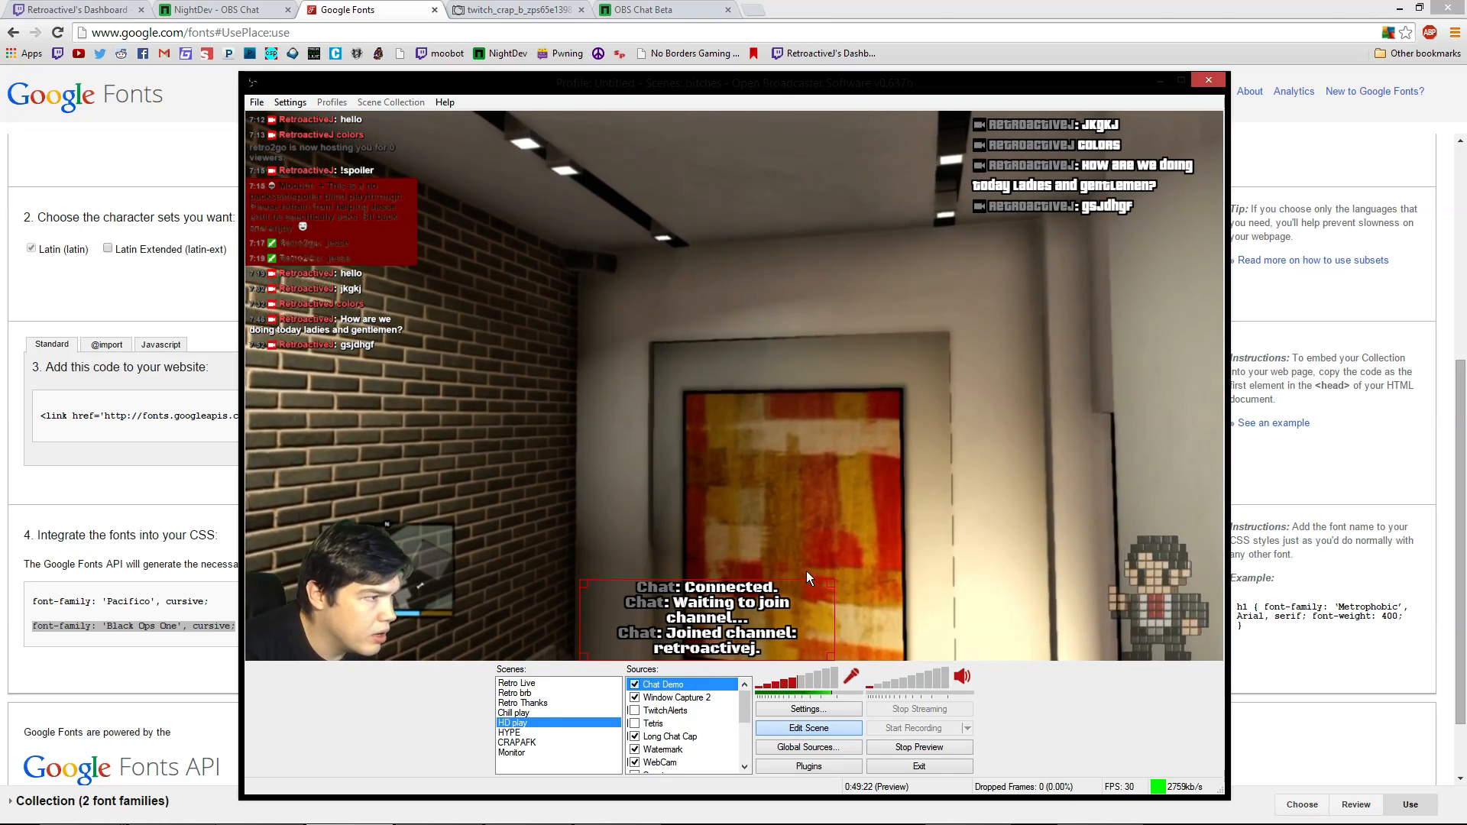
Change the Chat Demo stylesheet's font-size from 30px to 25px and apply it
right_click(778, 636)
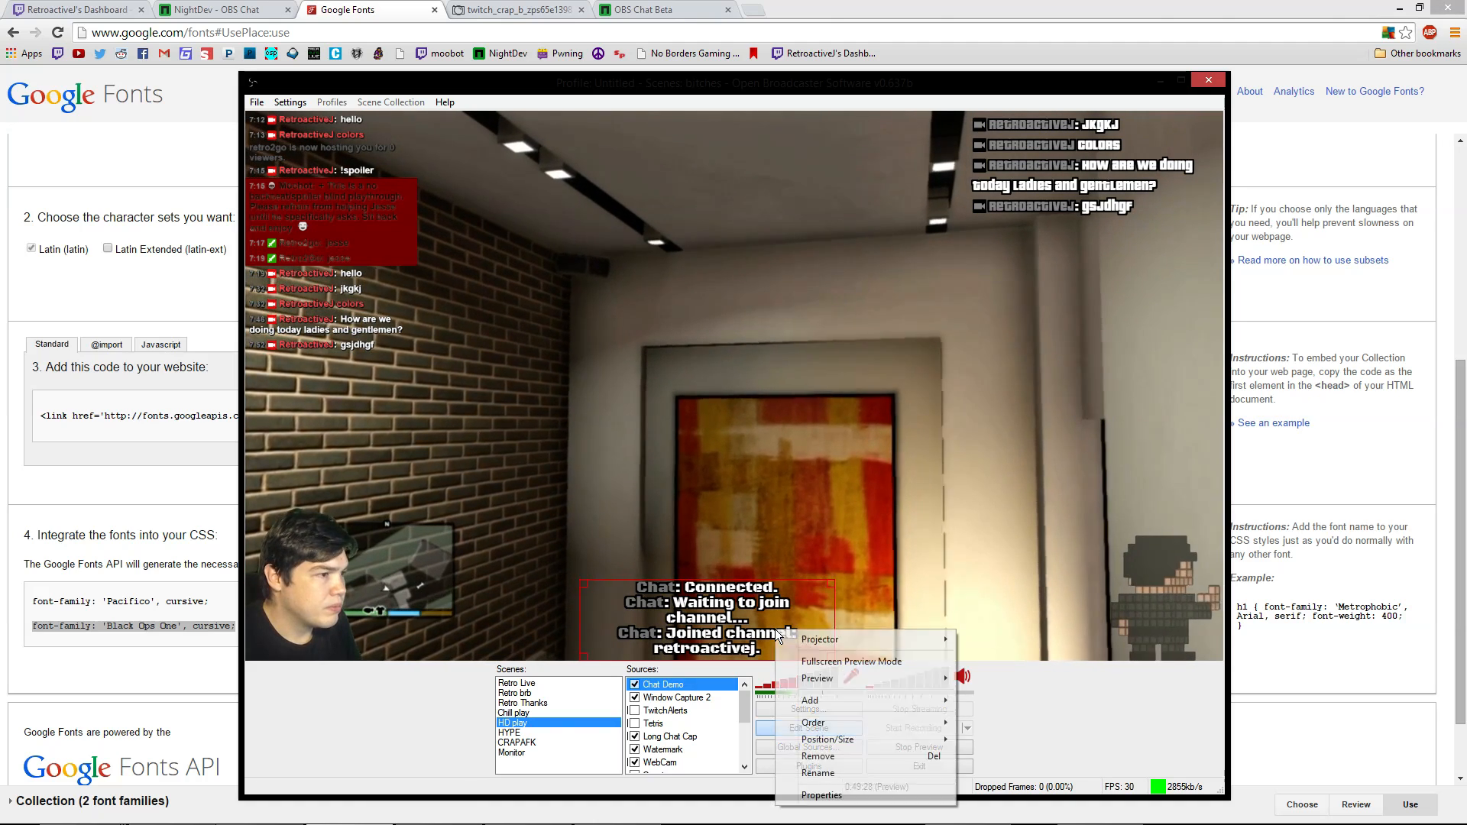
left_click(844, 796)
left_click(487, 251)
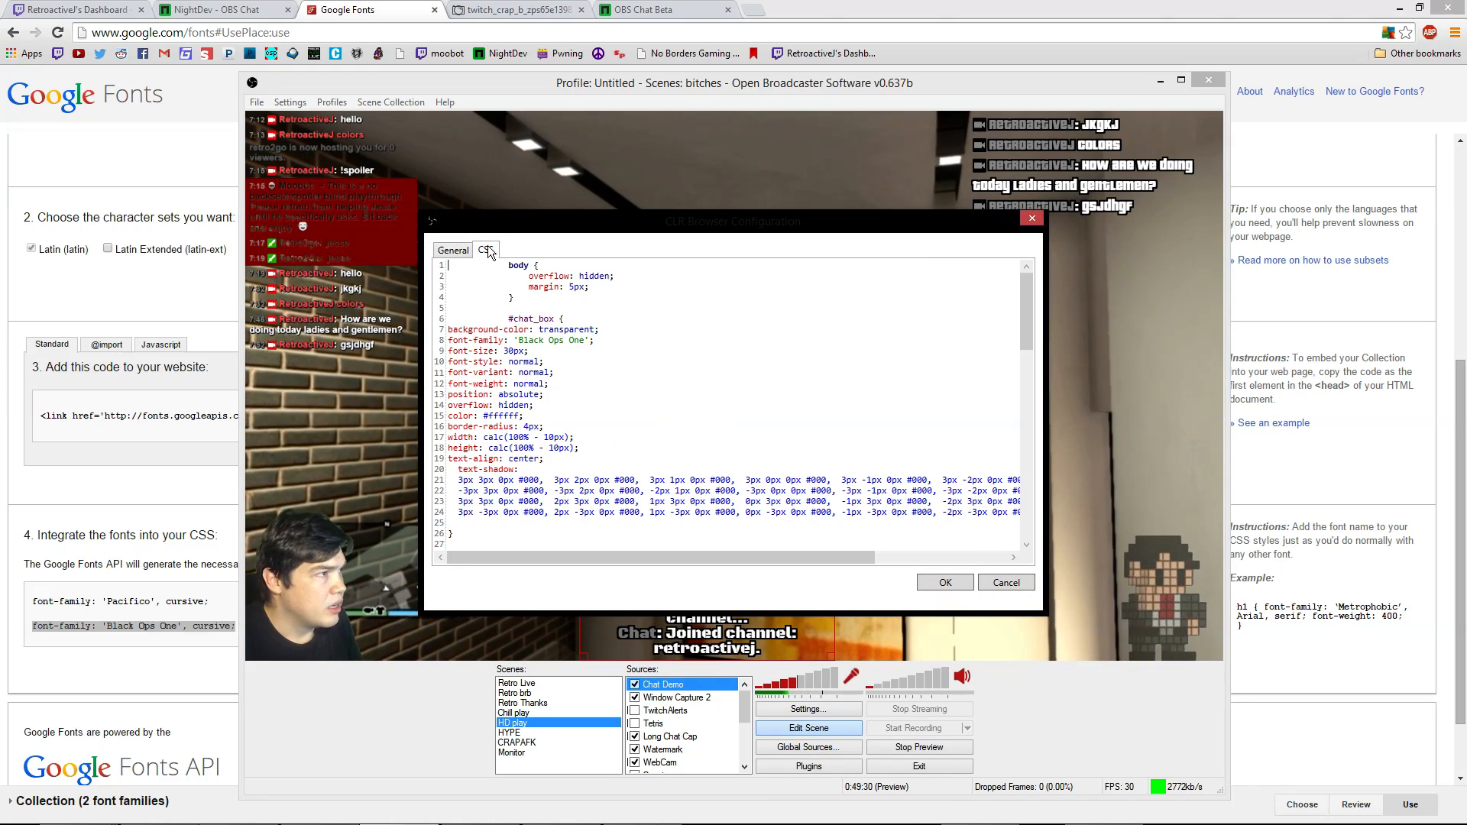
scroll(530, 442, "down", 9)
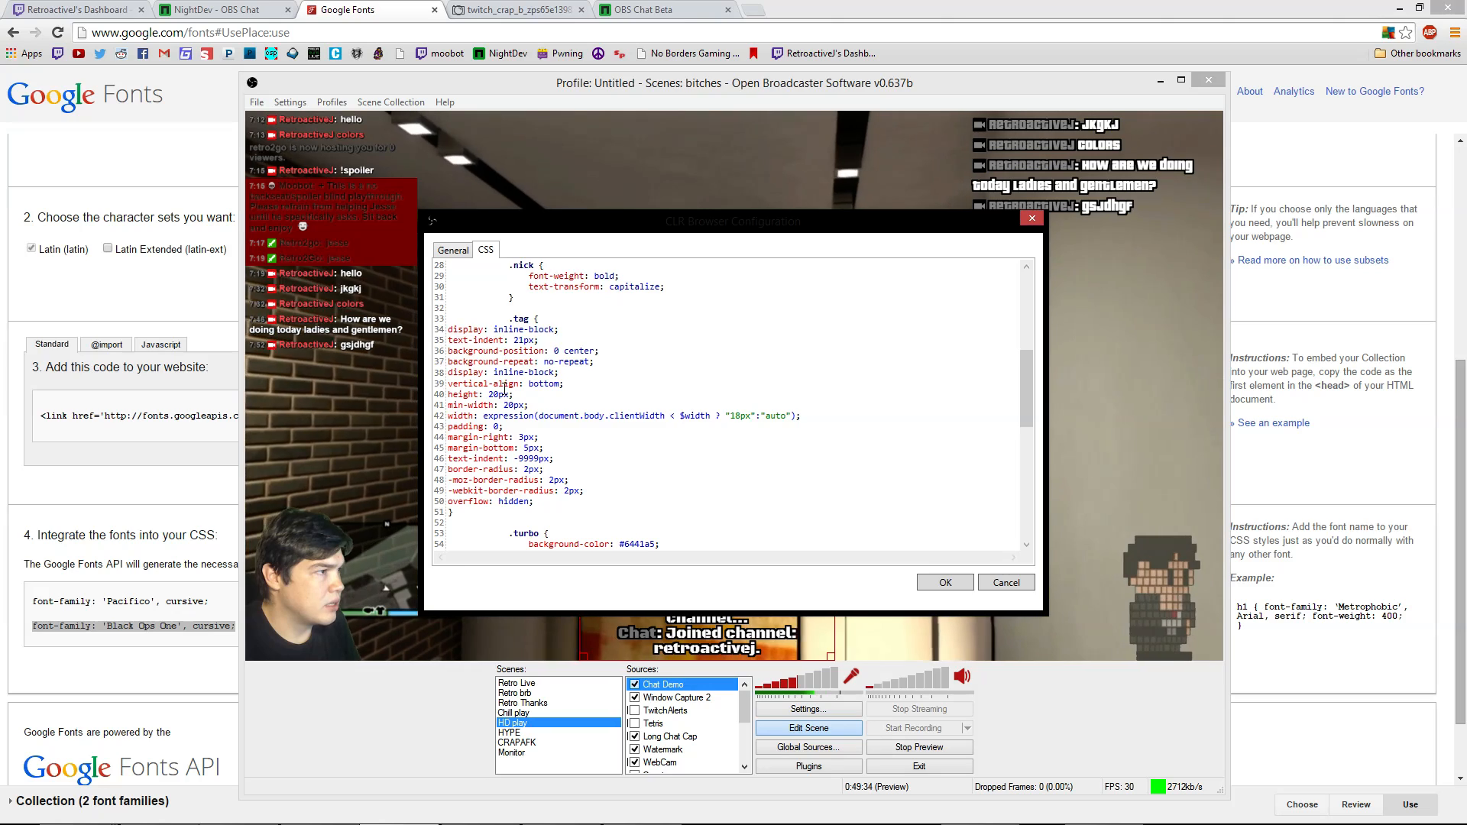
scroll(682, 488, "up", 3)
scroll(682, 488, "up", 6)
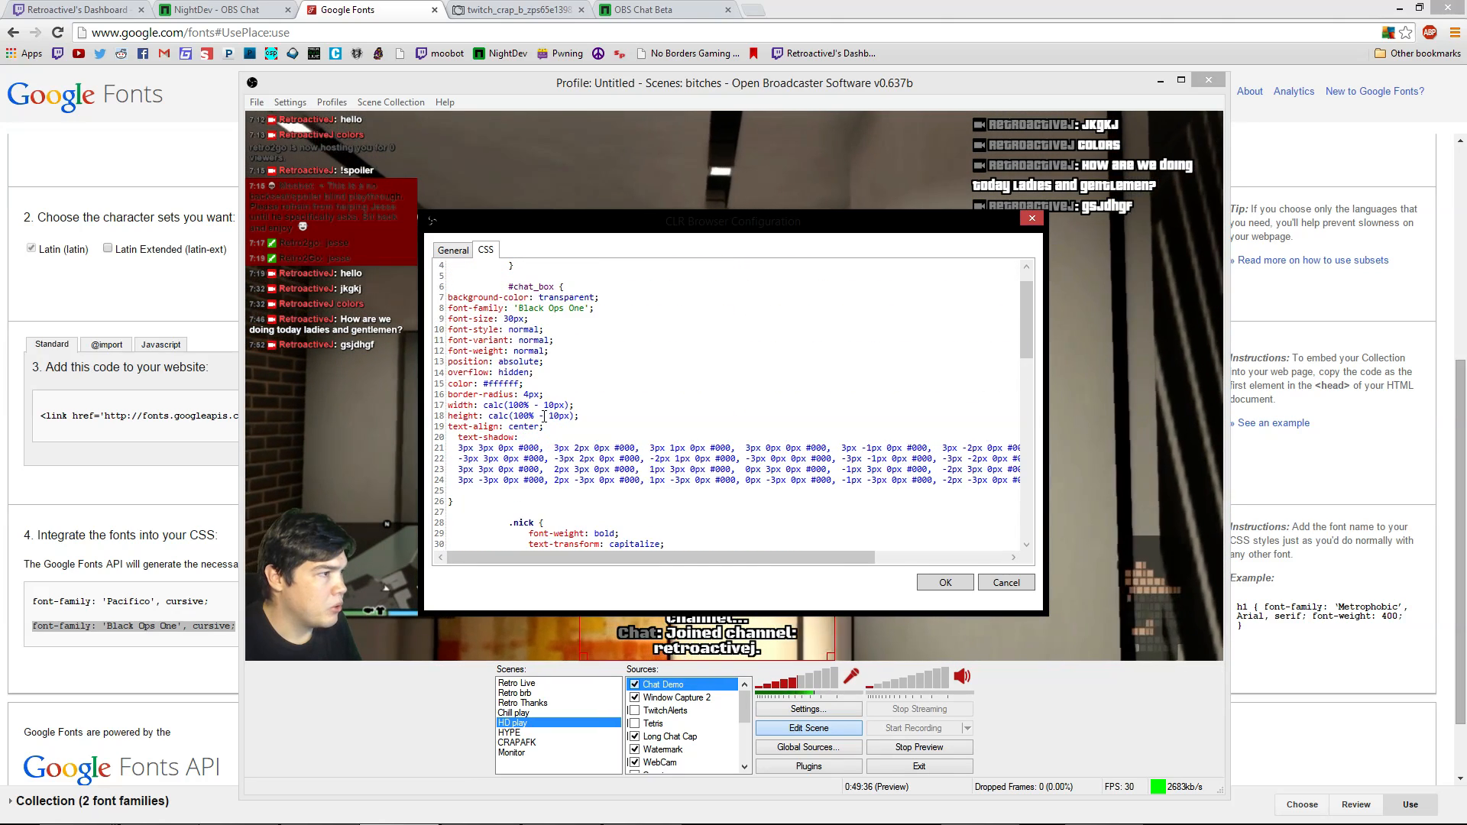
left_click_drag(514, 351, 504, 351)
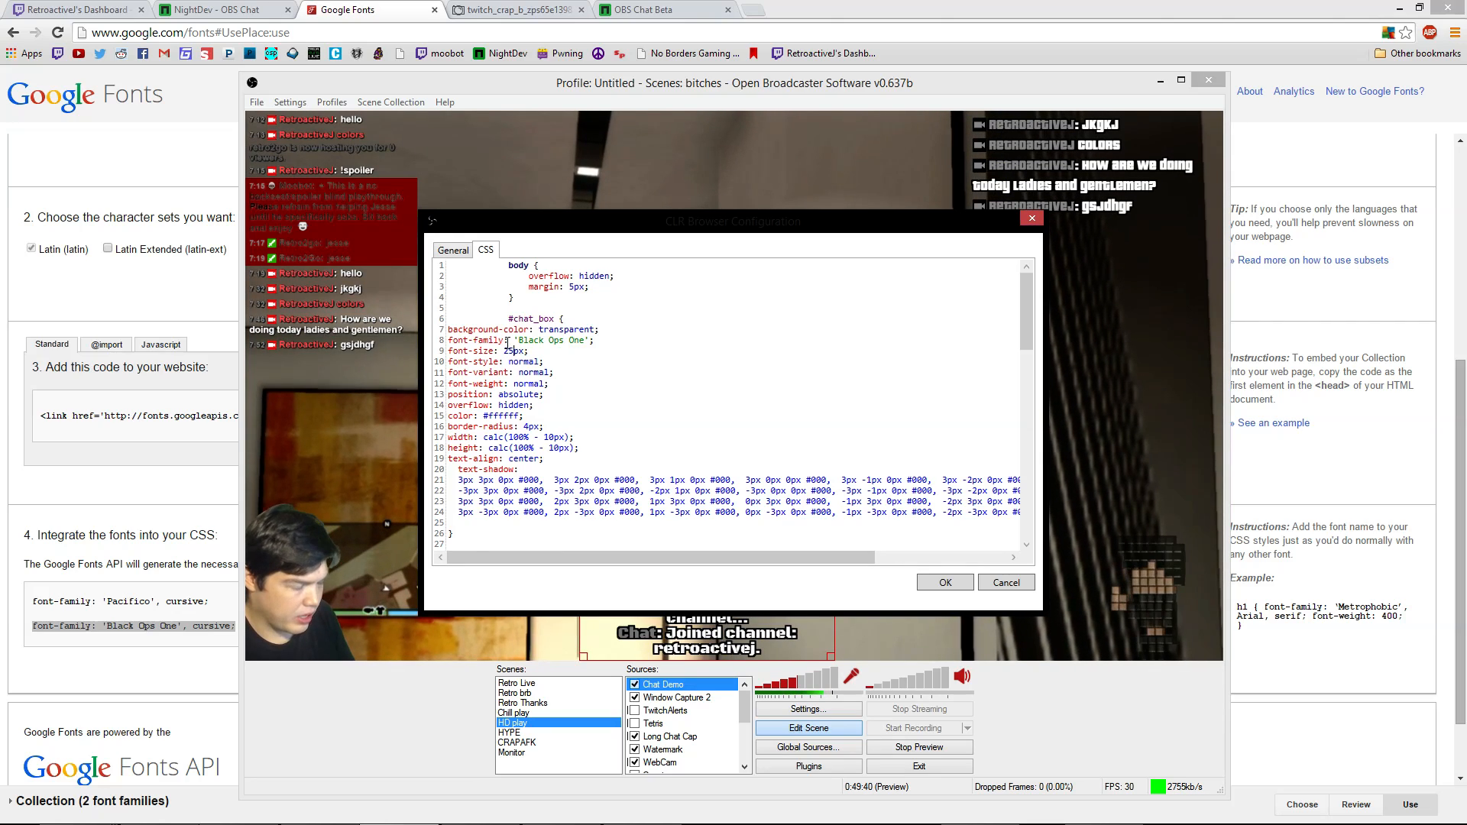
left_click(948, 584)
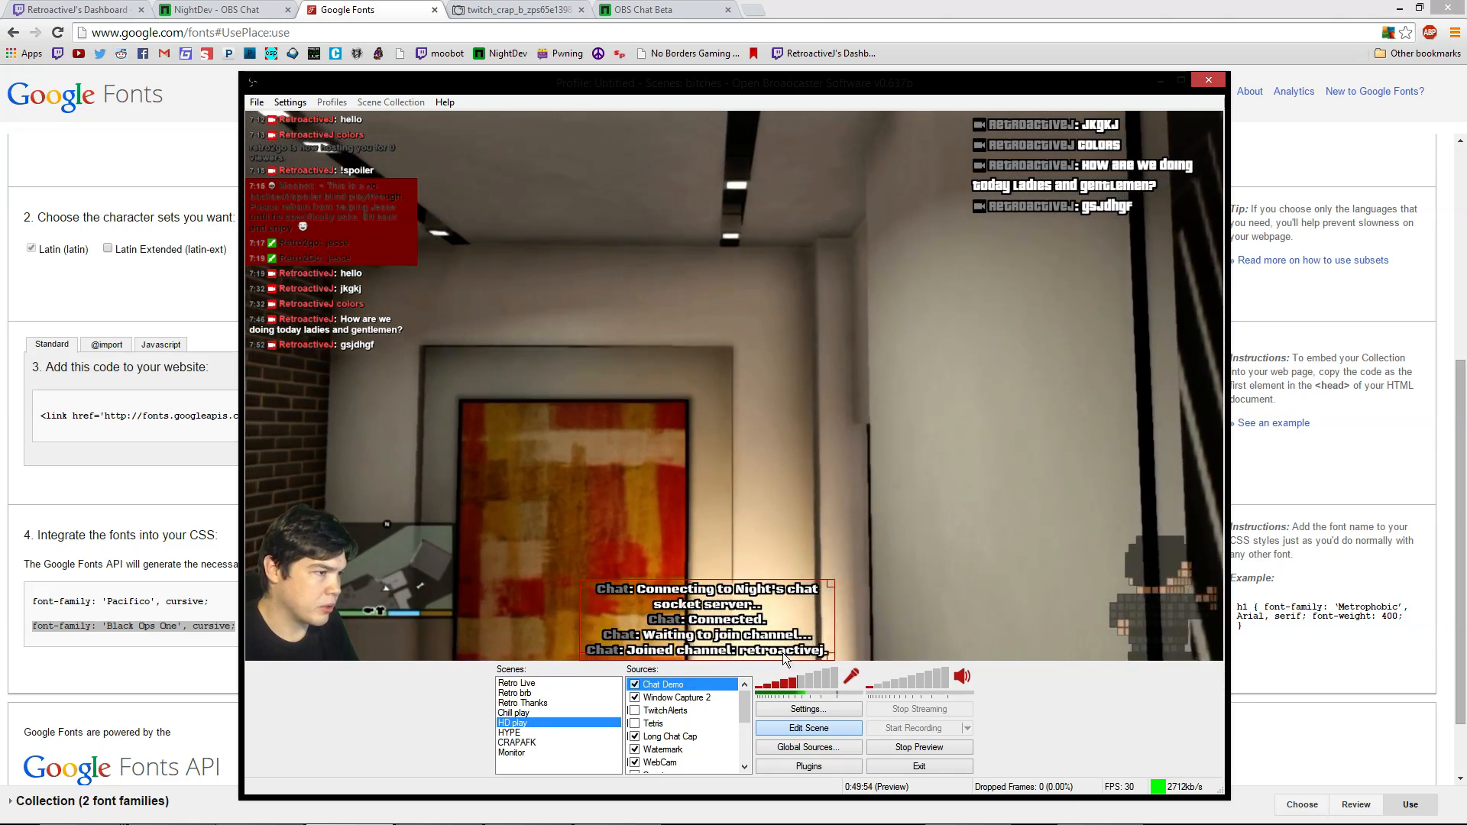
right_click(723, 635)
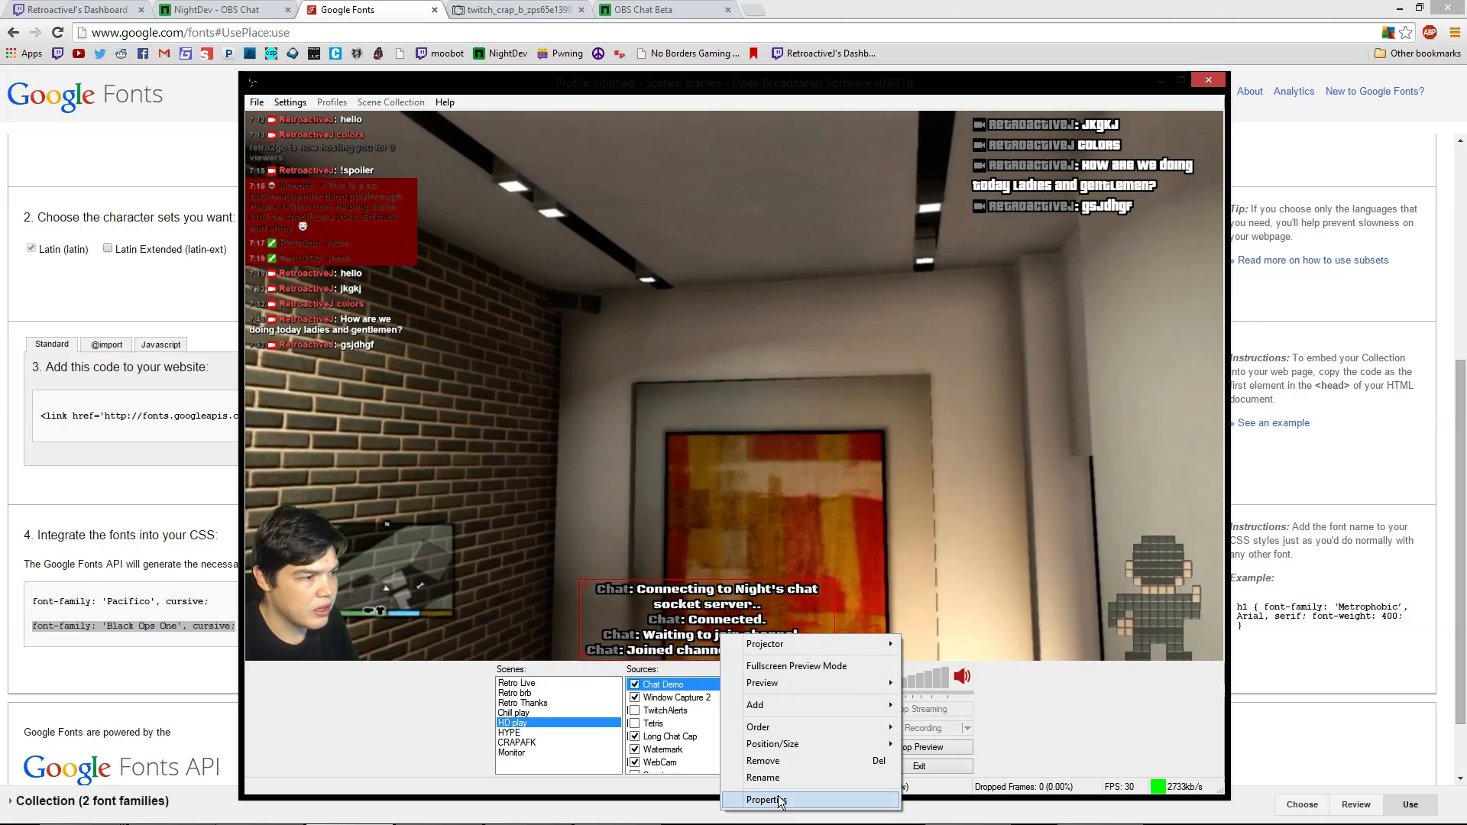
left_click(778, 799)
left_click(484, 251)
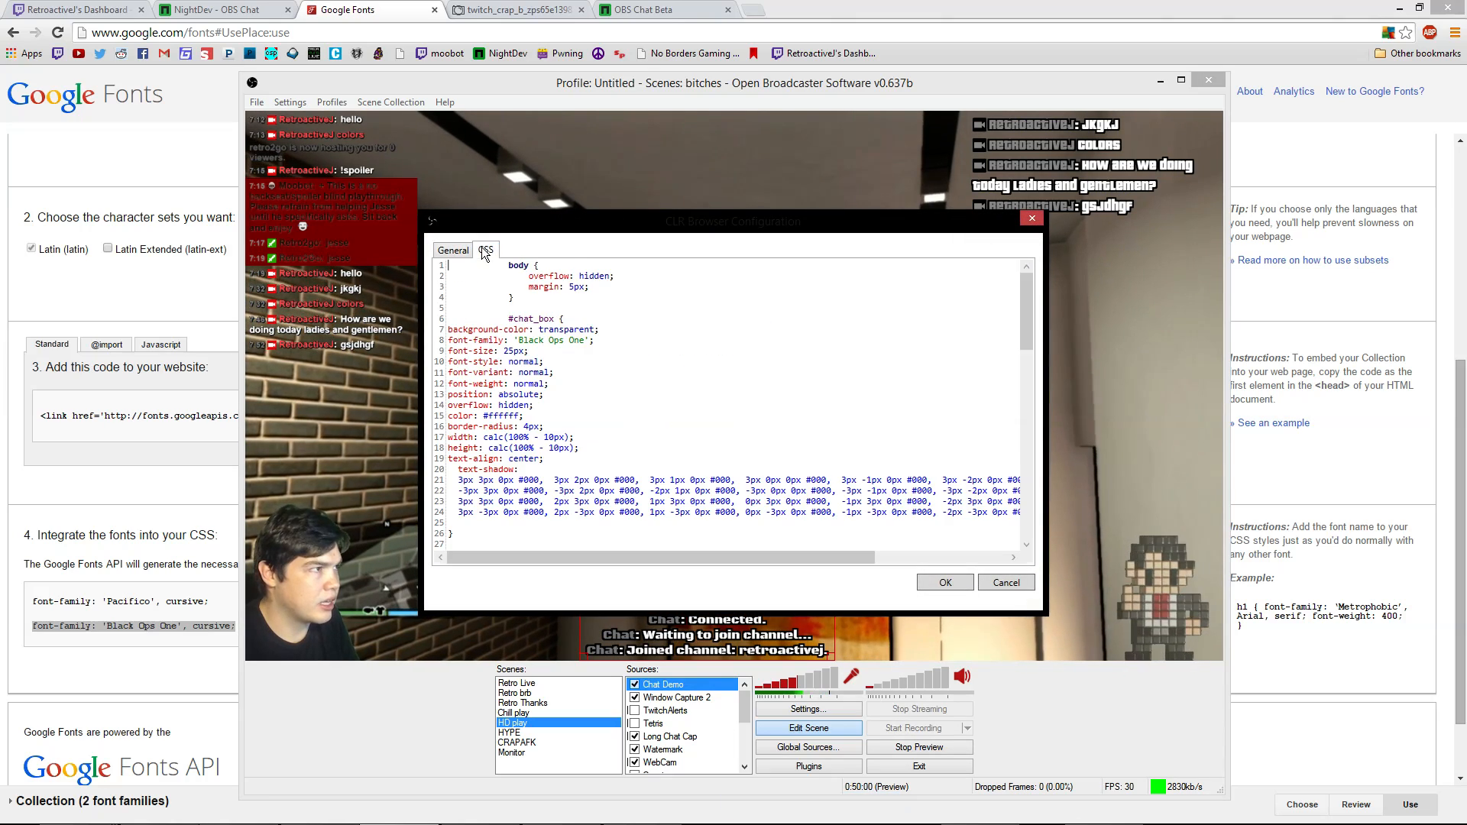
scroll(553, 433, "down", 20)
scroll(554, 433, "down", 2)
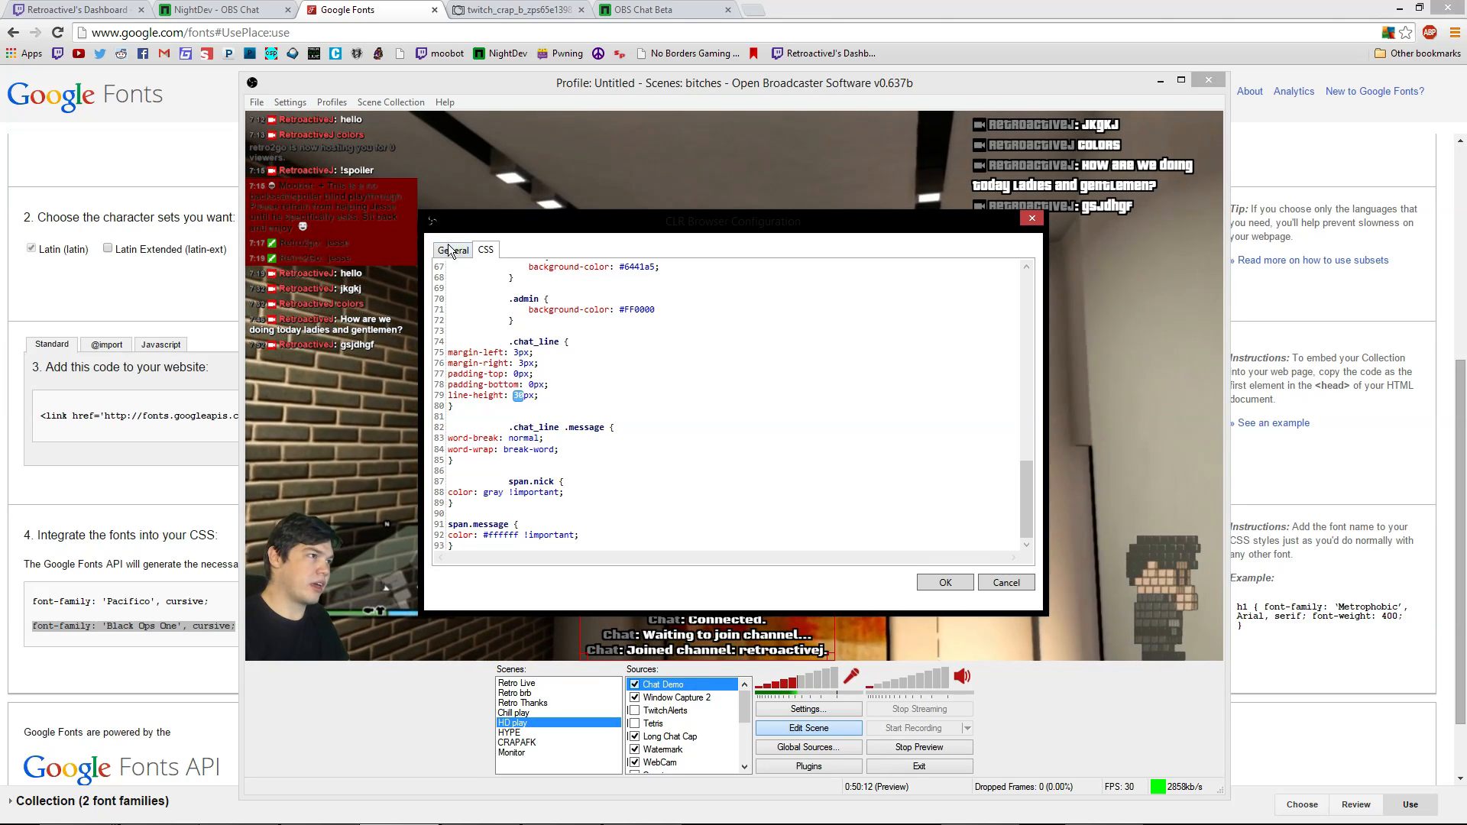
left_click_drag(556, 221, 1003, 179)
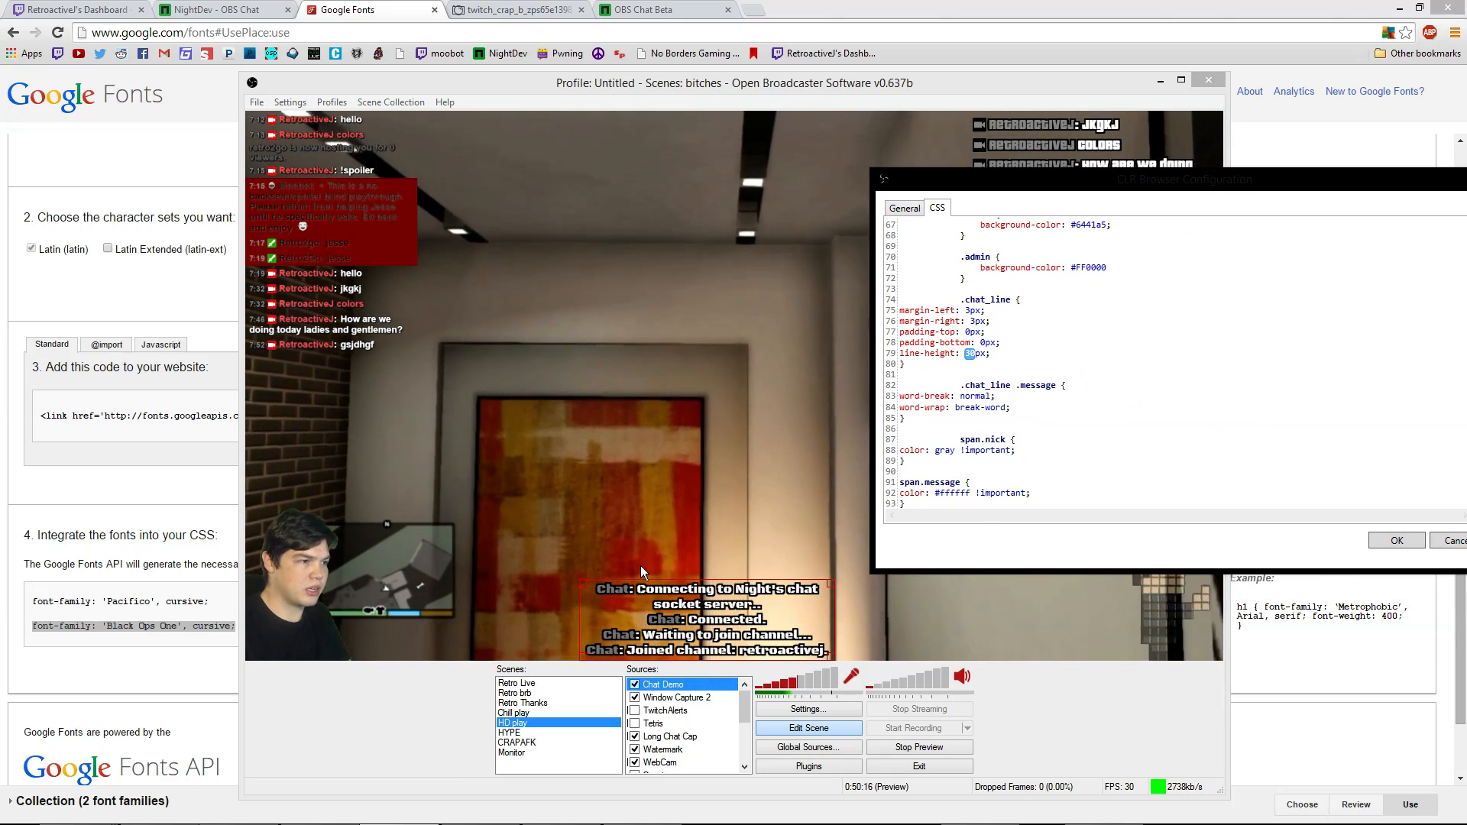
left_click(905, 208)
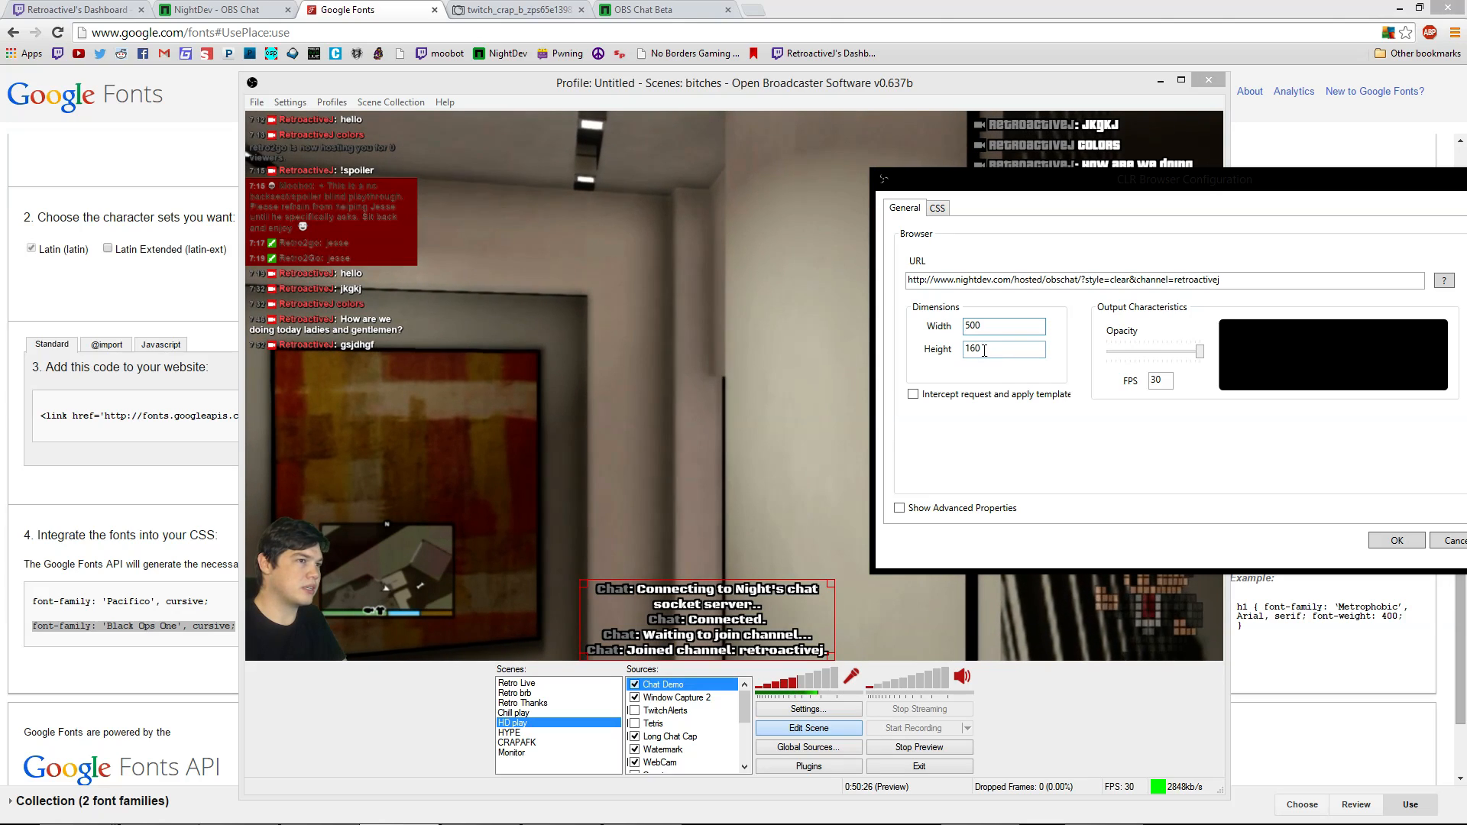
left_click(937, 208)
left_click(905, 208)
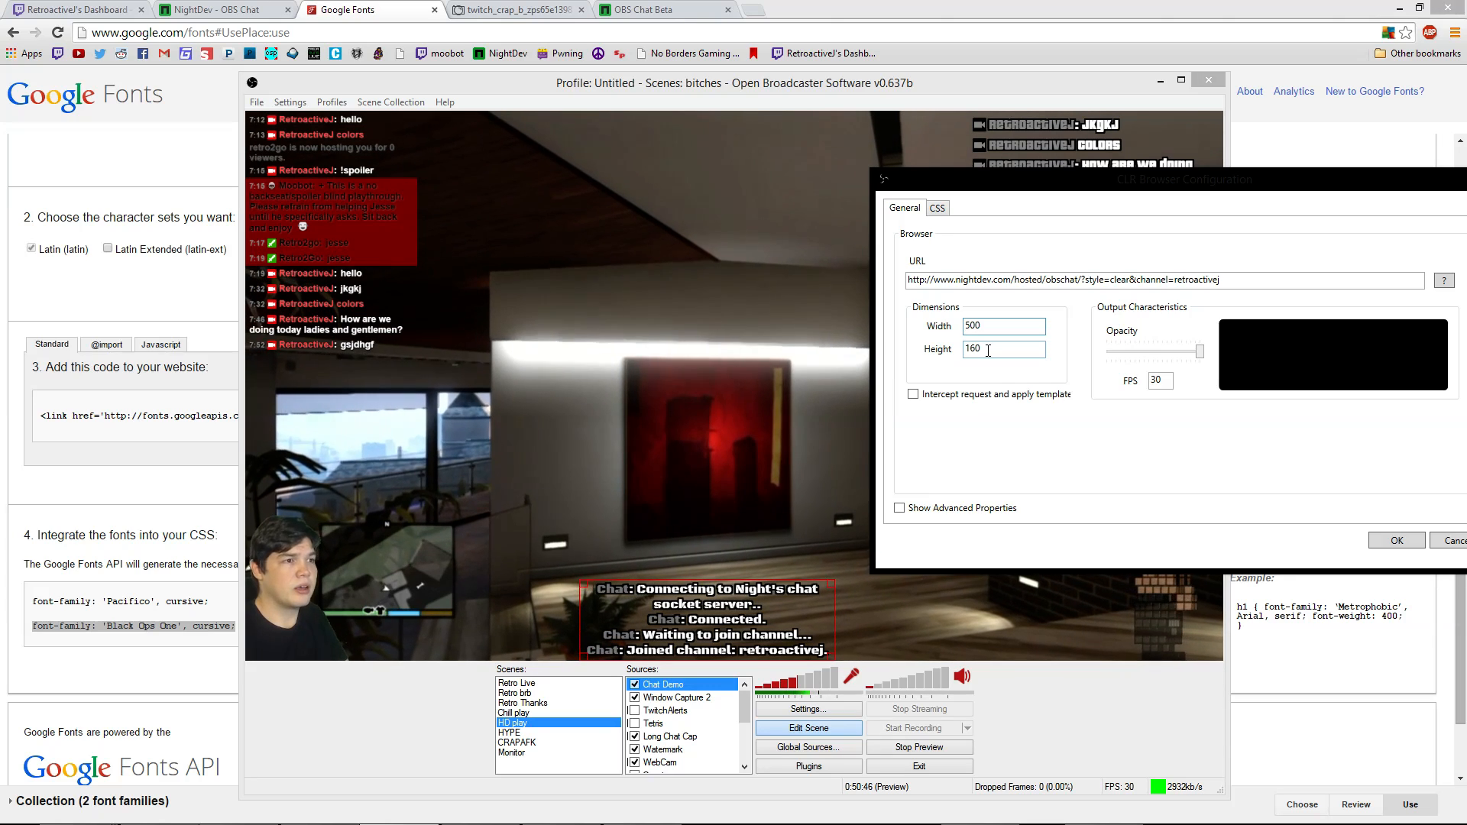
left_click(939, 209)
scroll(1223, 367, "up", 19)
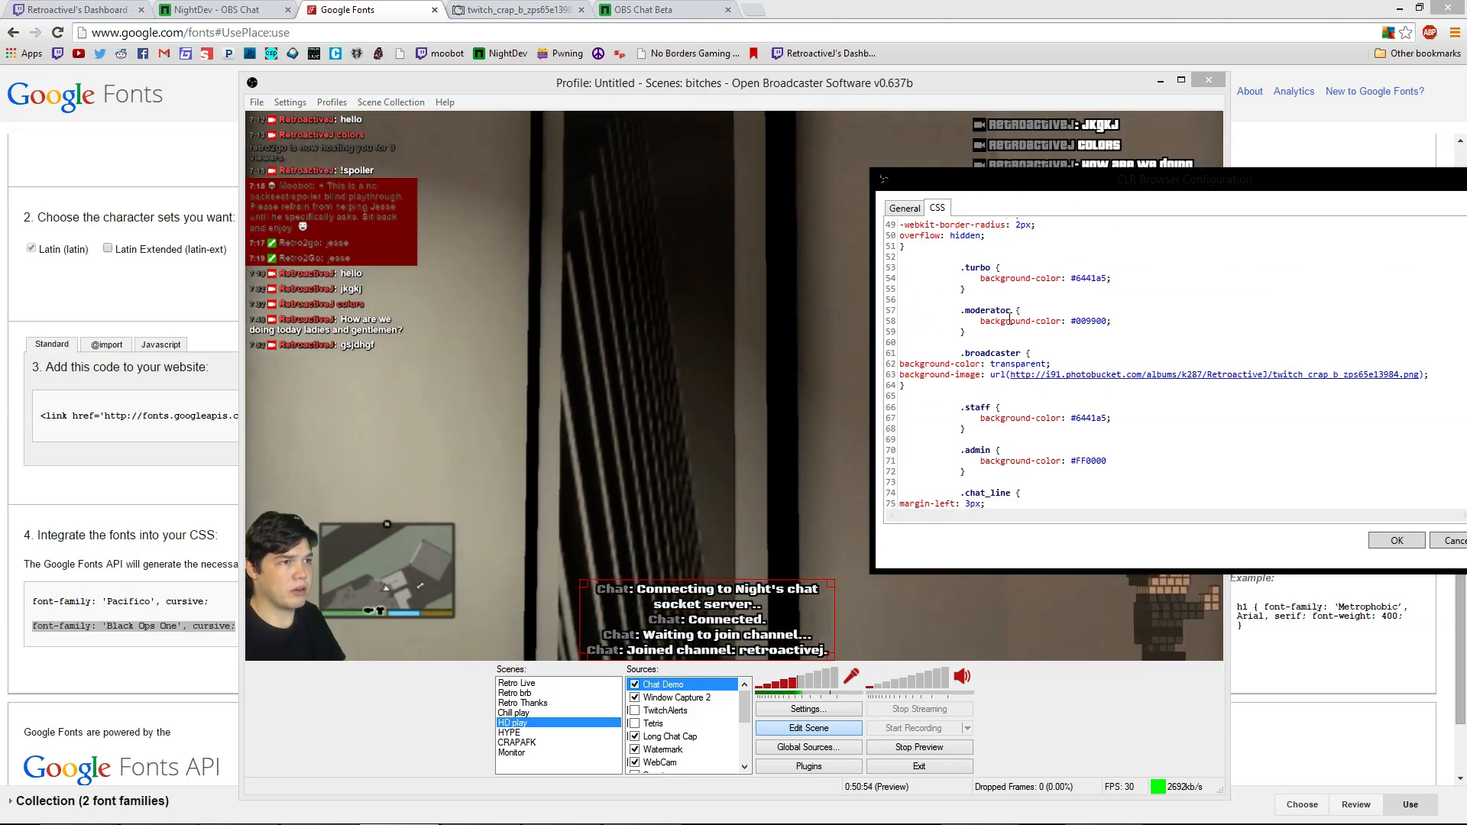
left_click(1452, 541)
left_click(1130, 563)
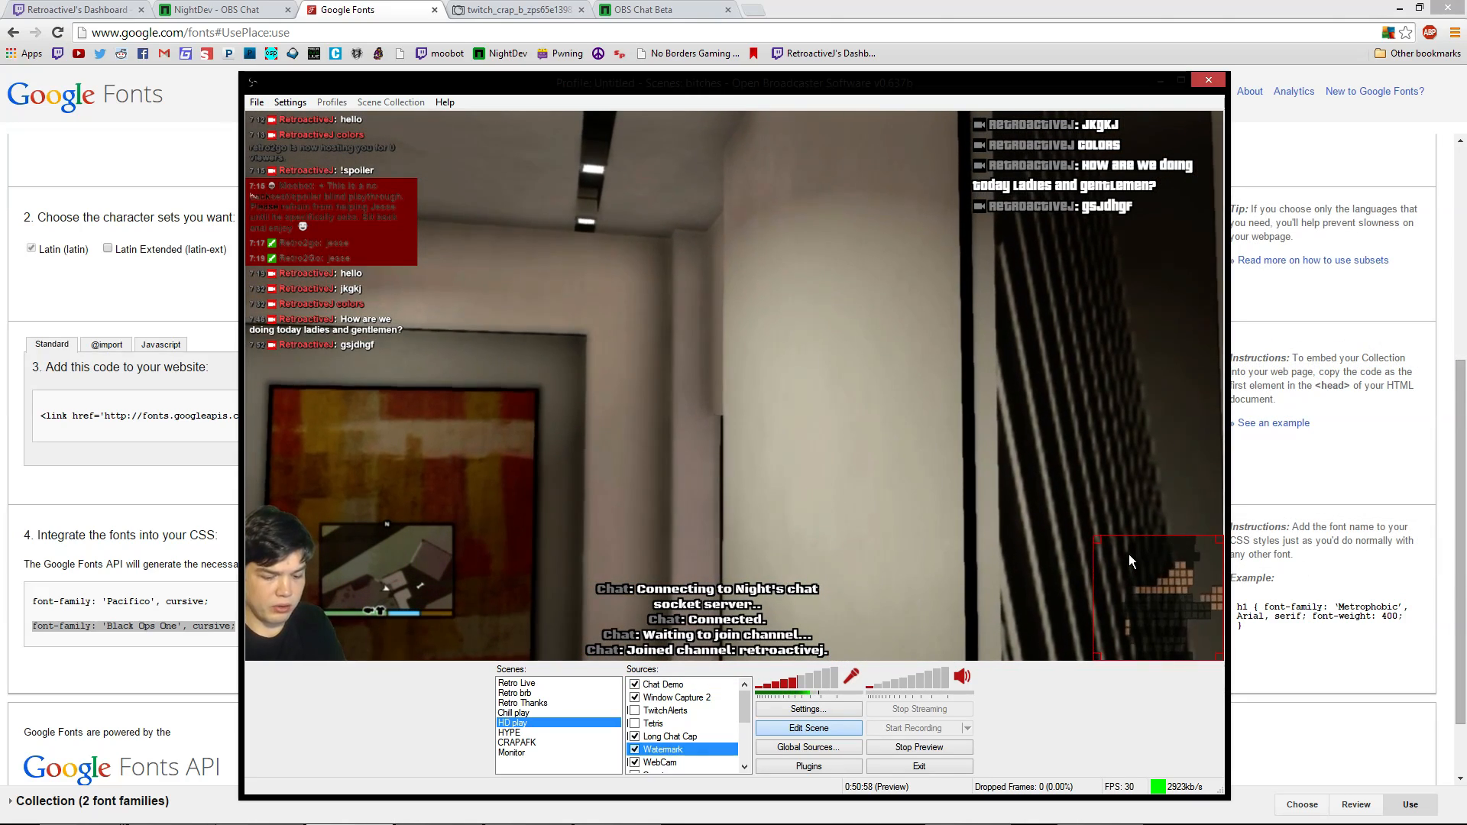
Switch OBS to Chill play, then open the crumpled notebook paper image in Photobucket
left_click(514, 713)
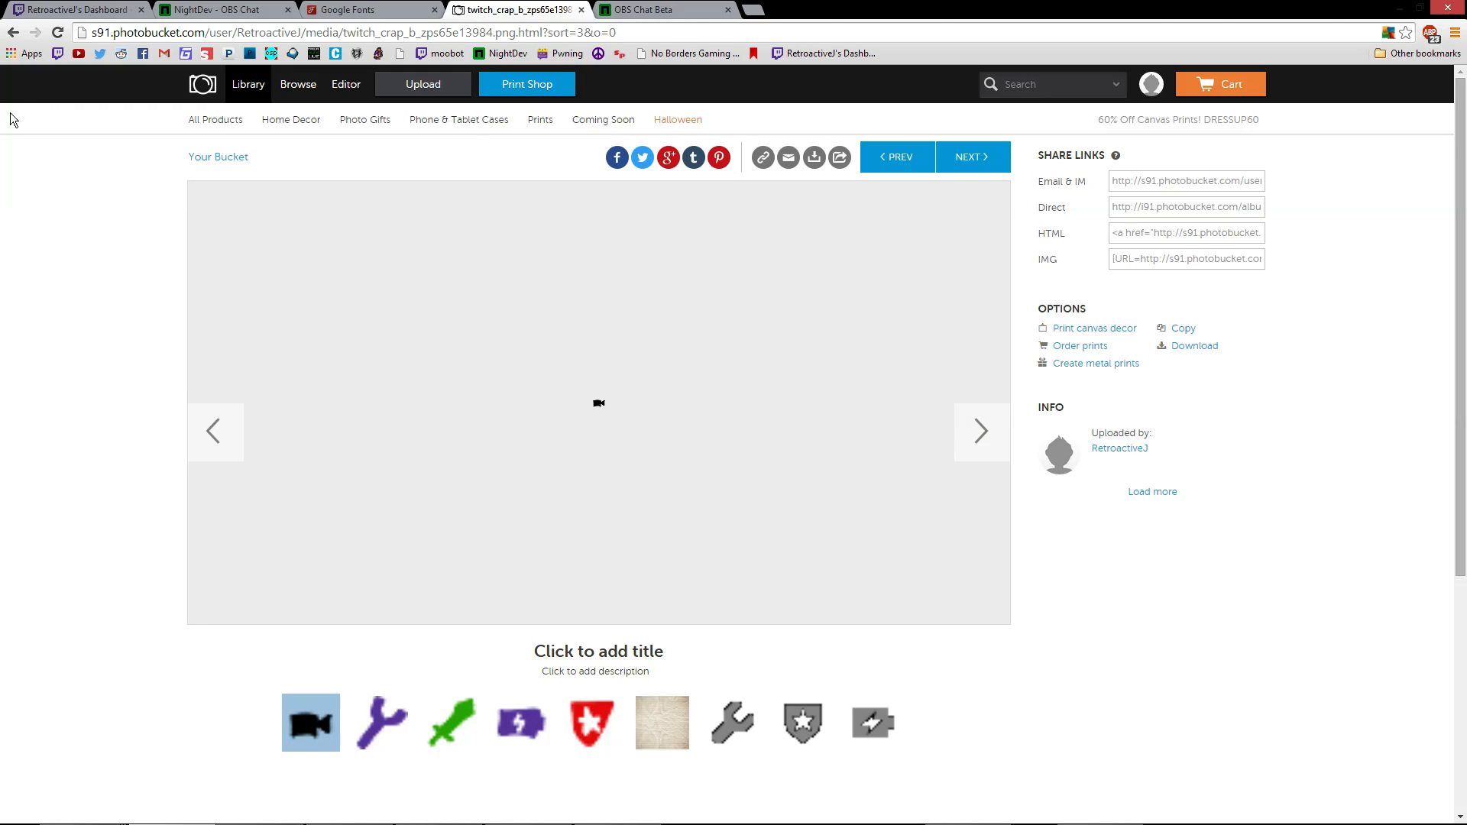
left_click(13, 33)
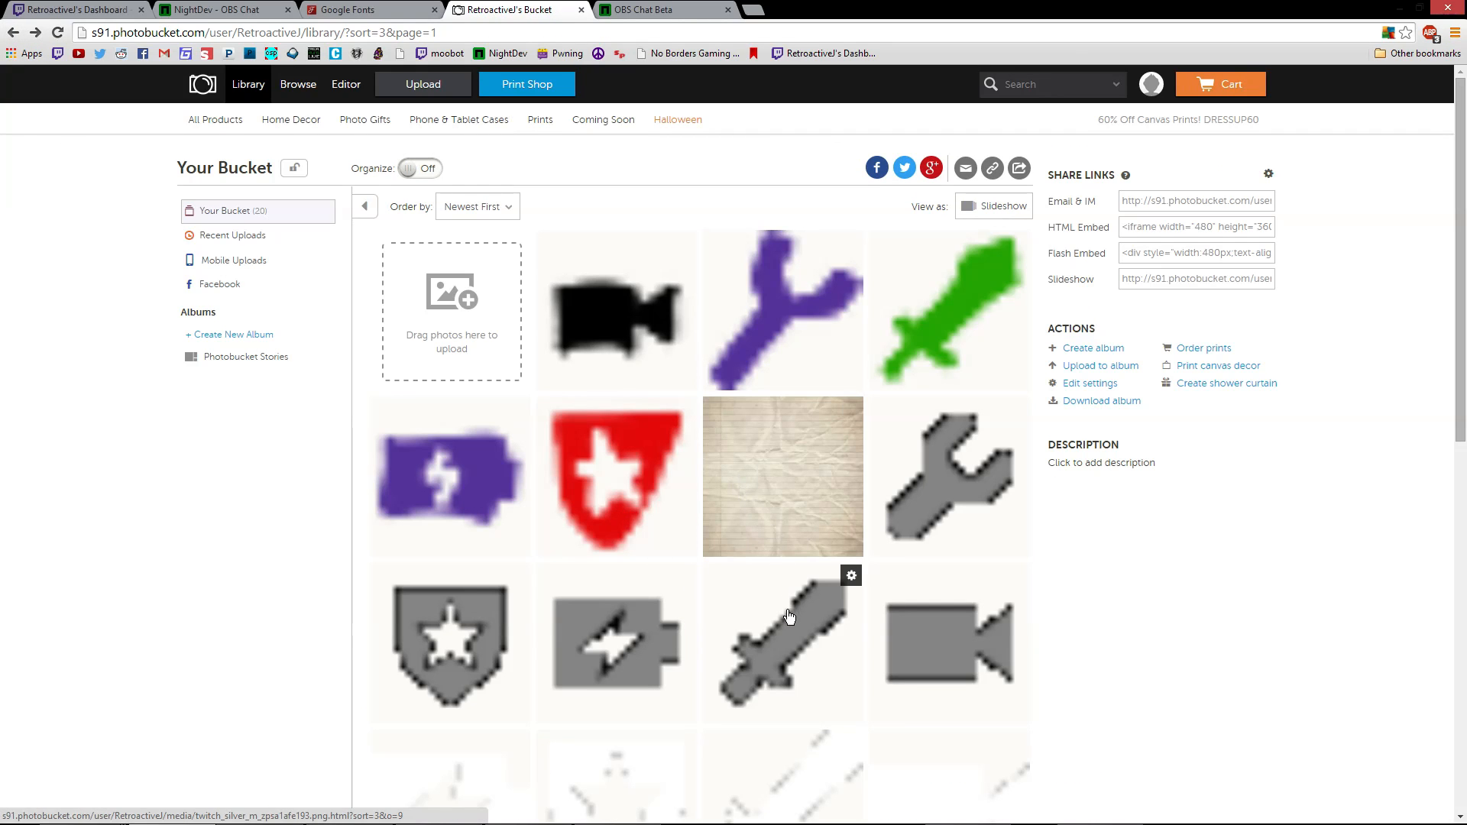
left_click(787, 482)
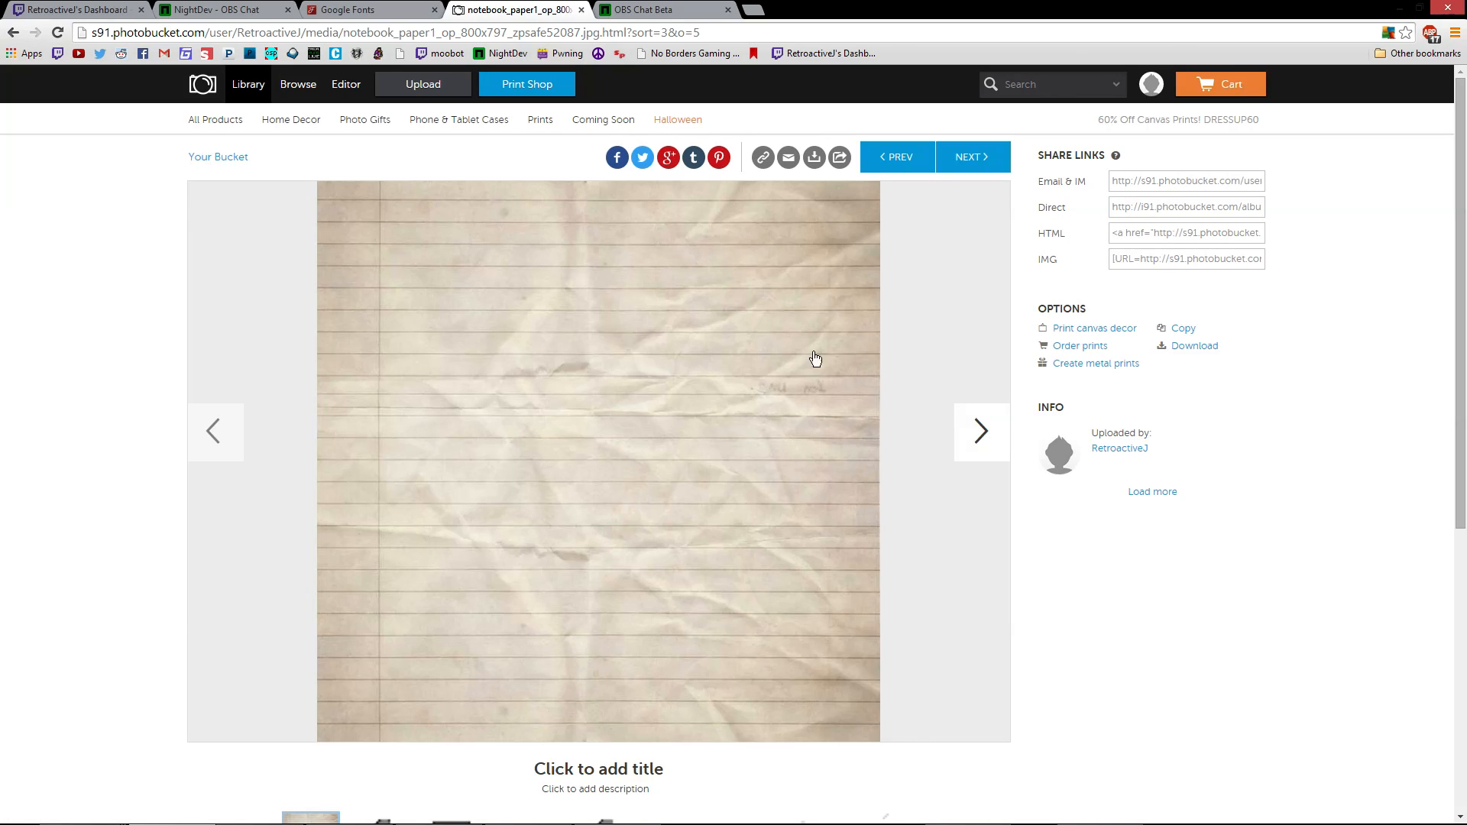
Return to OBS and switch back to the HD play scene
mouse_move(454, 809)
mouse_move(365, 816)
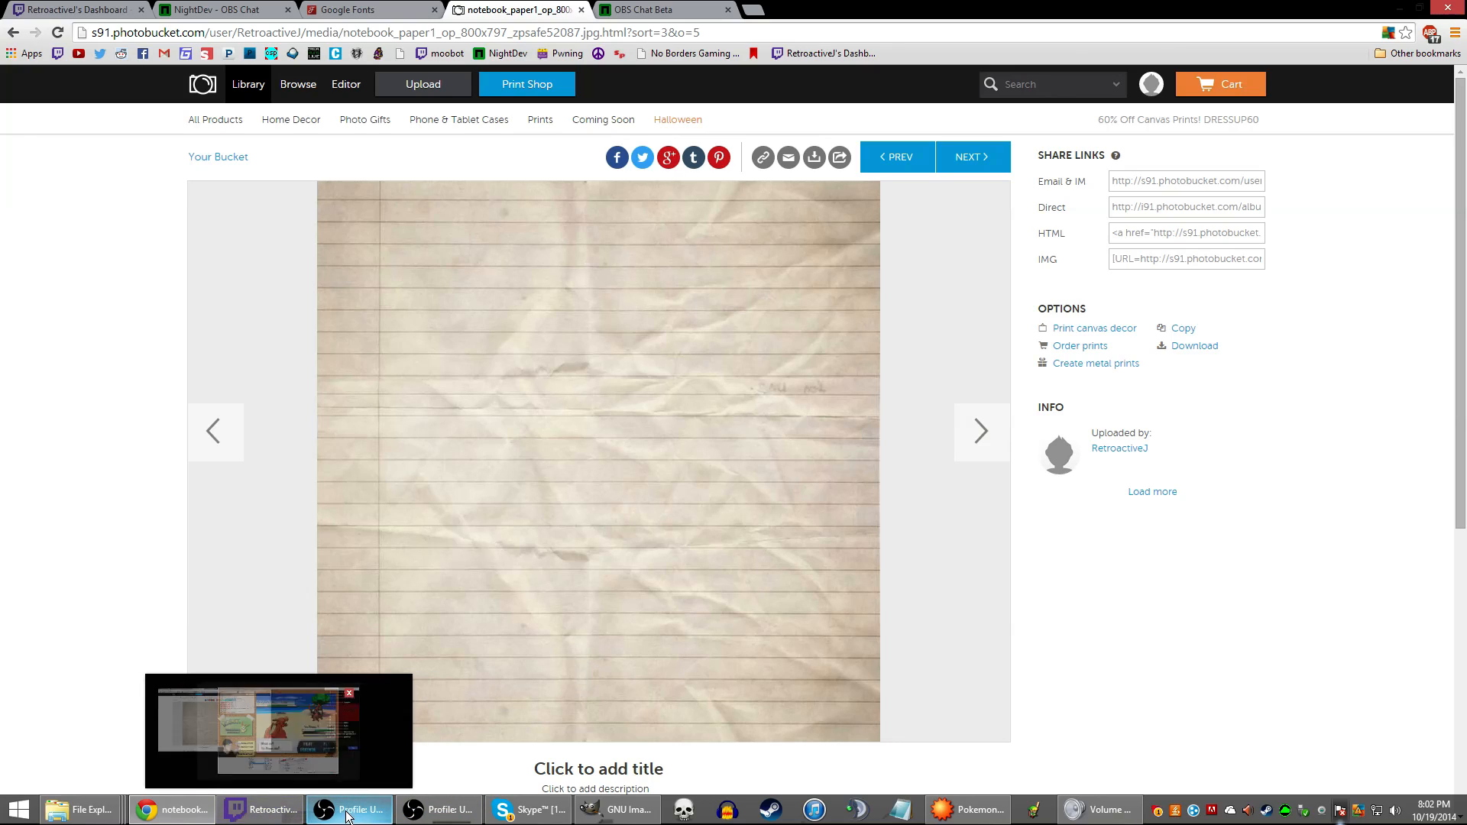
mouse_move(212, 809)
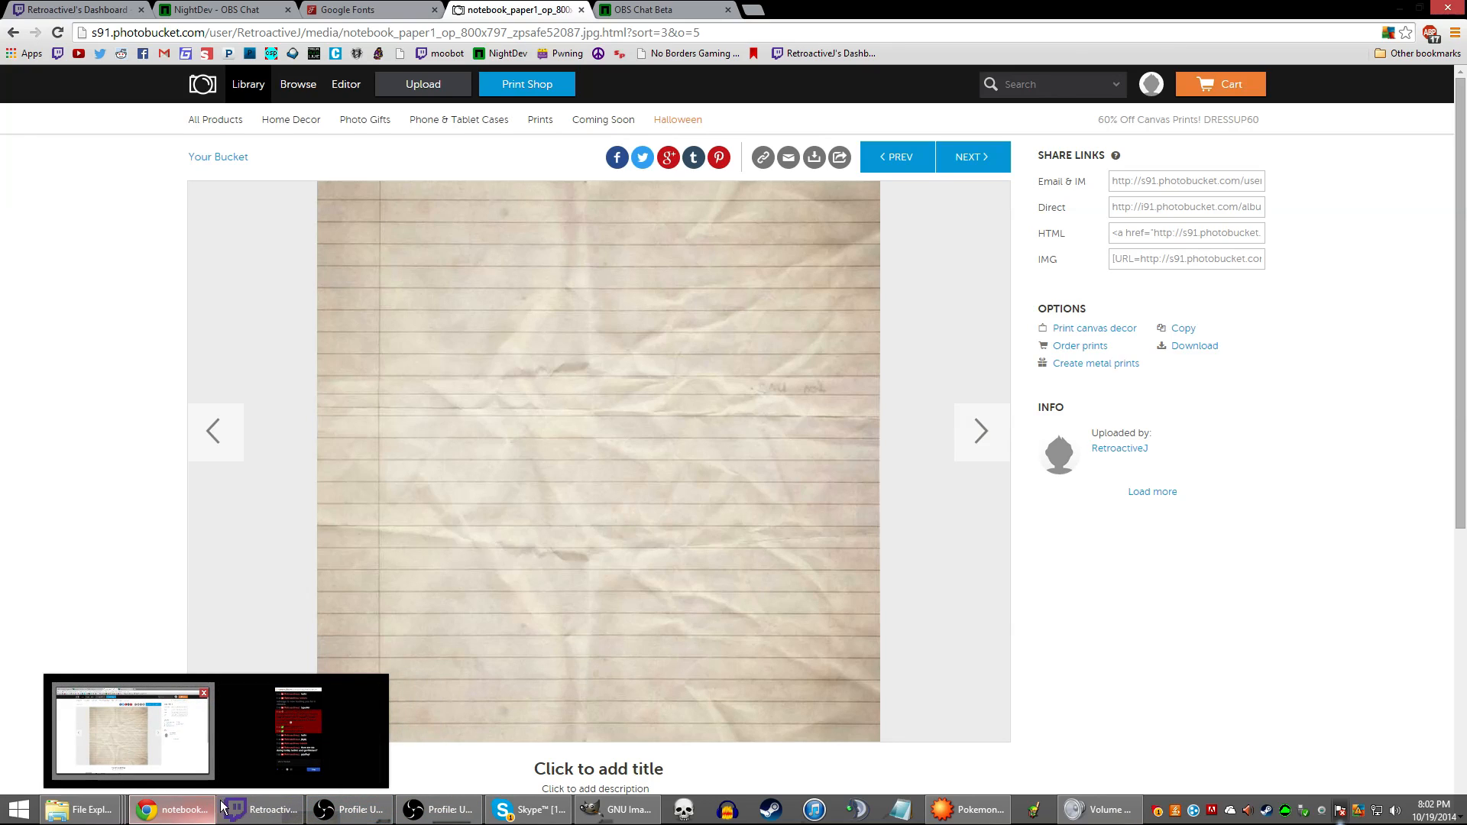
left_click(398, 820)
key("Down")
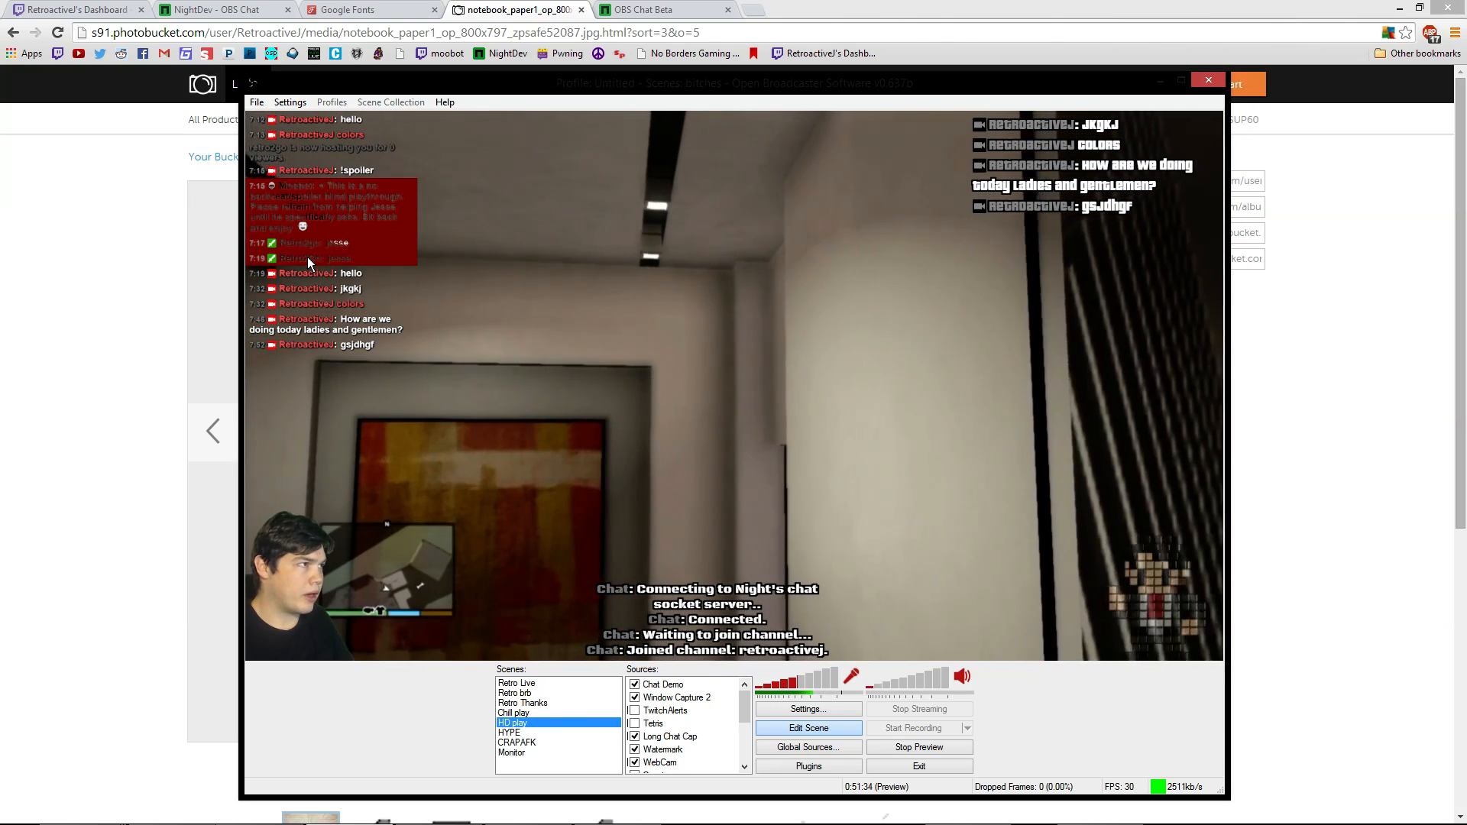
Switch from the Retro brb scene to HD play and select its top-right chat overlay
left_click(713, 621)
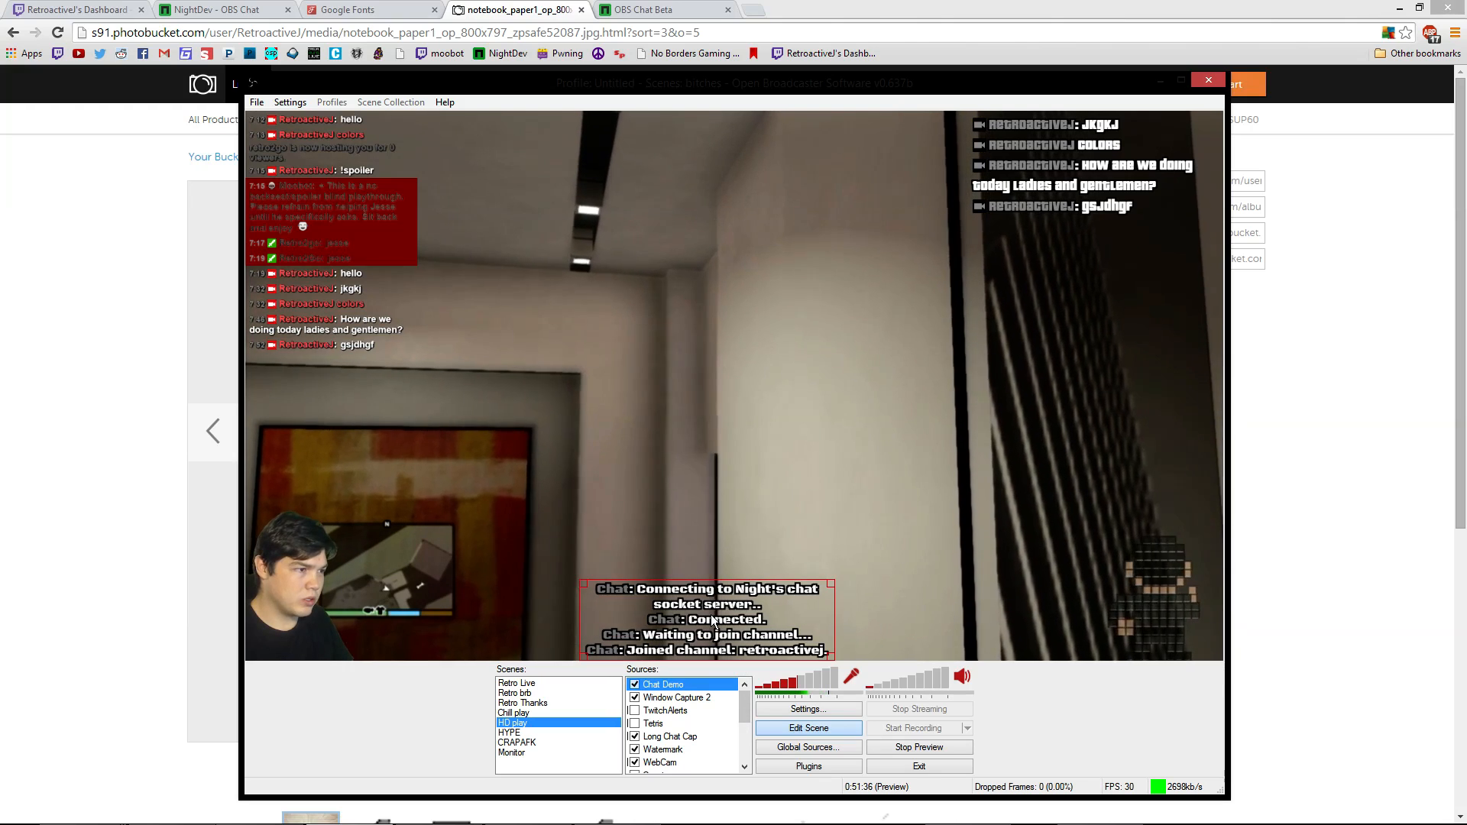
left_click(1102, 147)
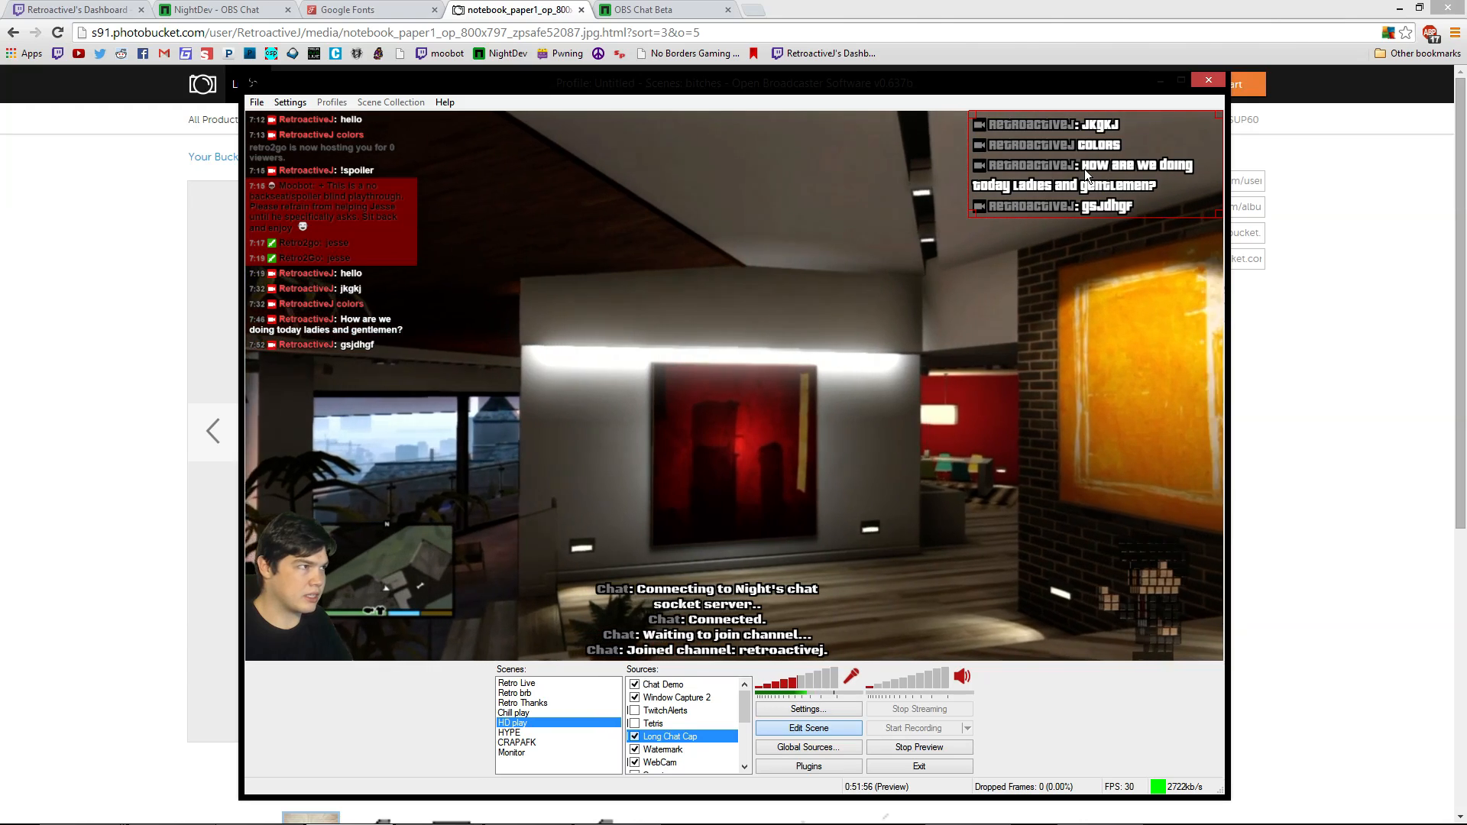
key("F2")
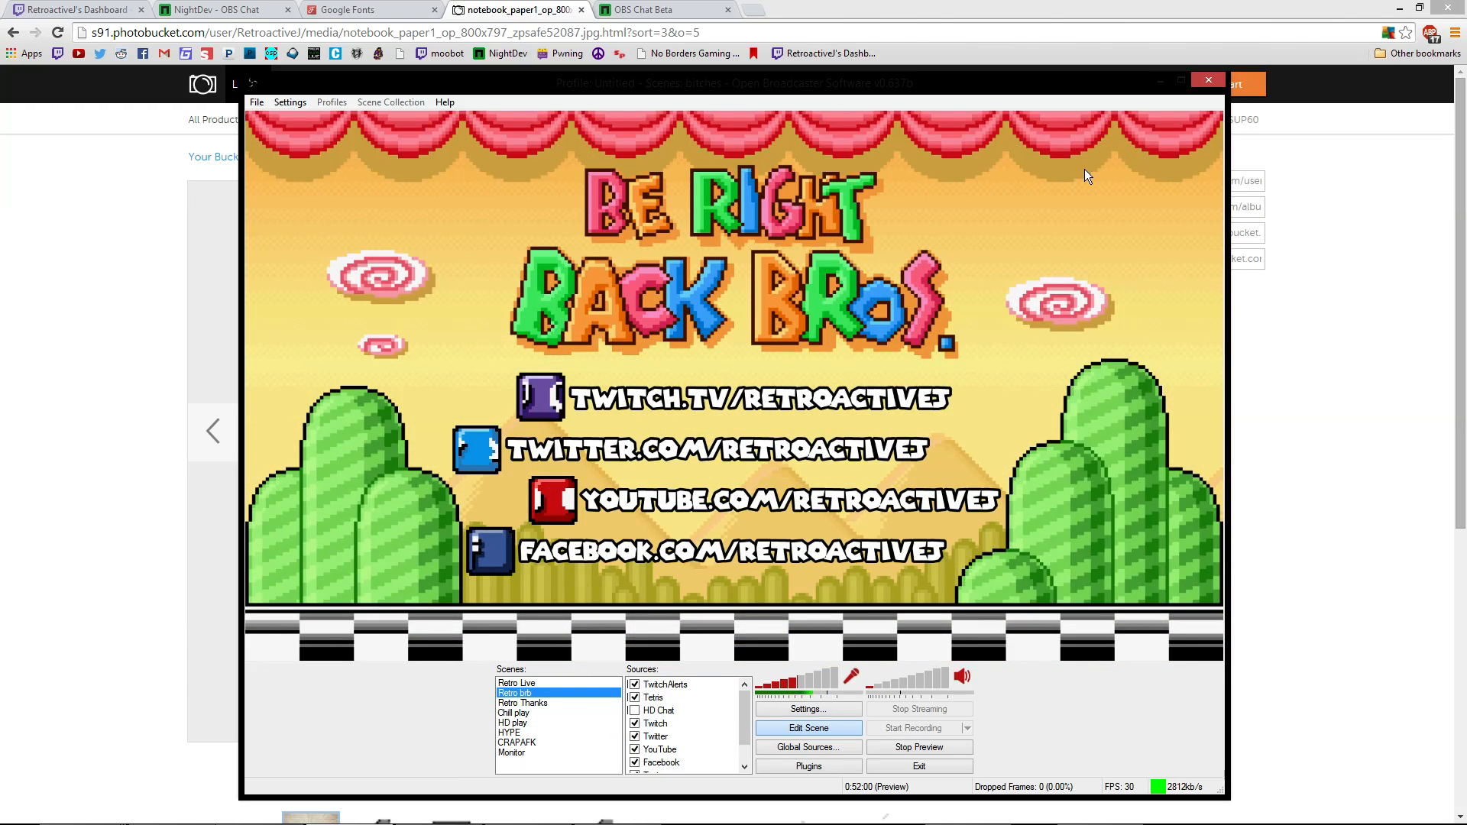
key("F5")
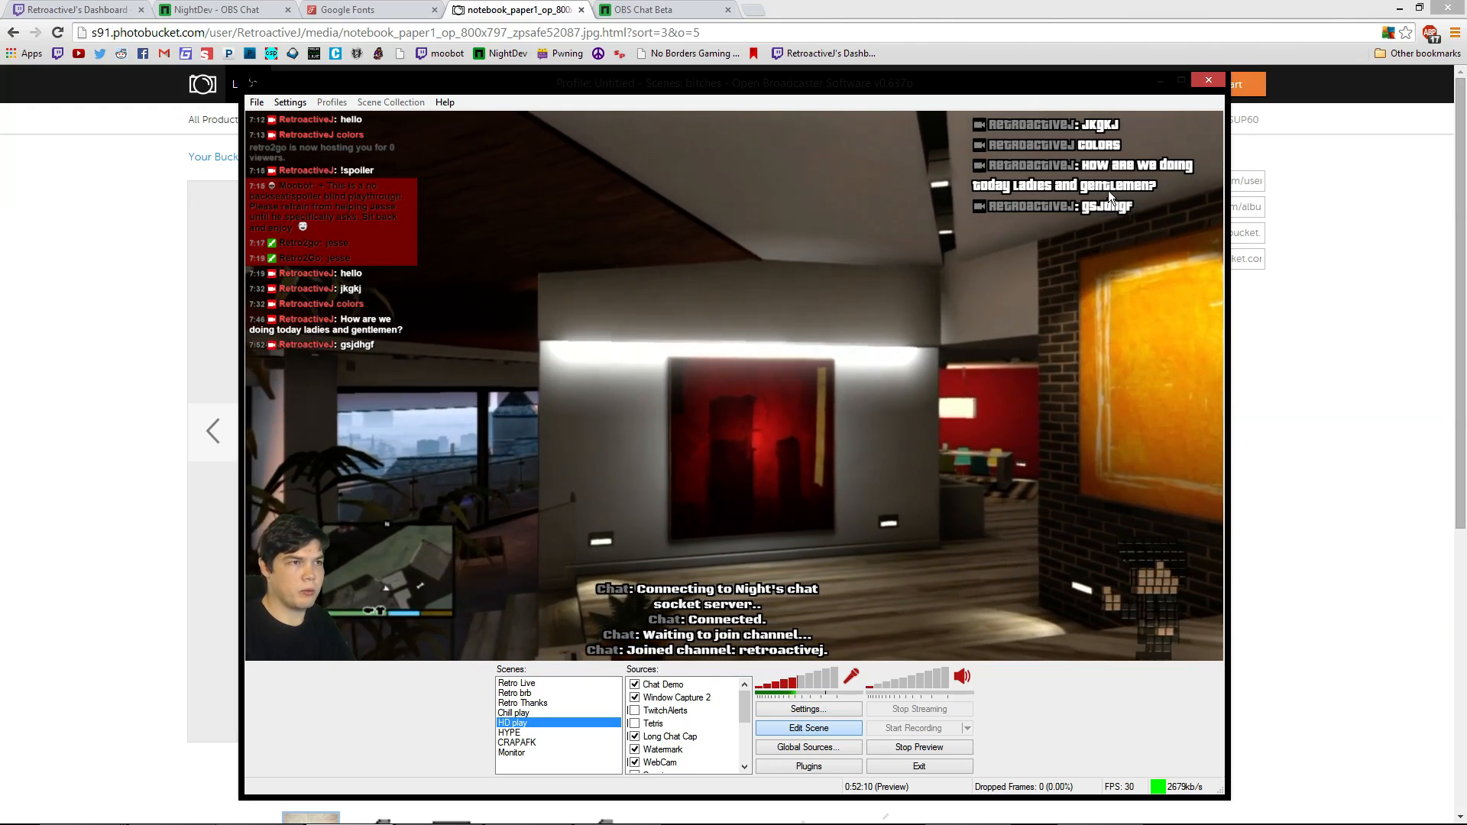
left_click(1109, 190)
Add background-image: url(<Photobucket notebook paper link>); to the Chat Demo CSS body rule and apply
right_click(786, 619)
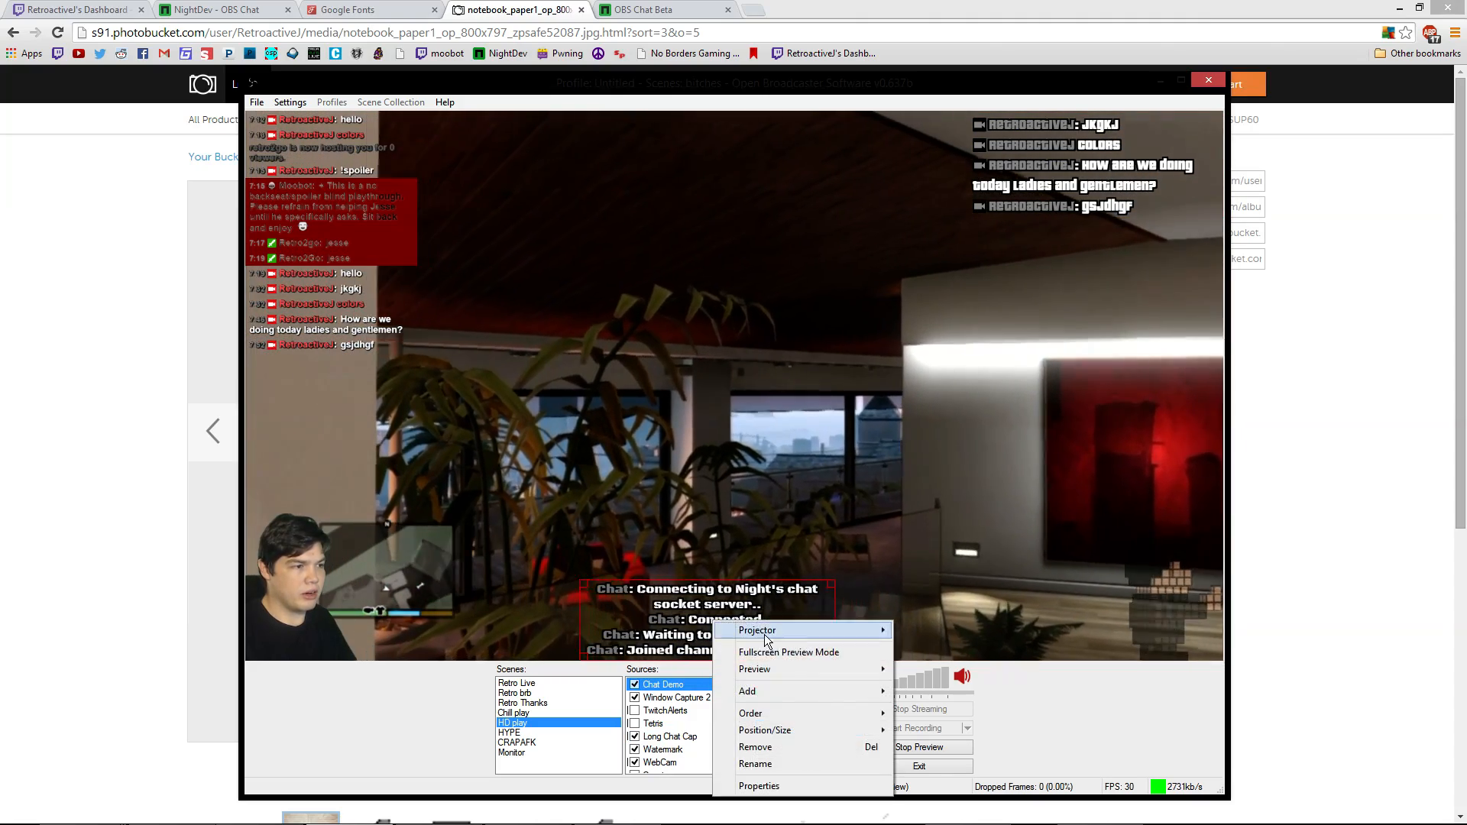
left_click(786, 788)
left_click(487, 251)
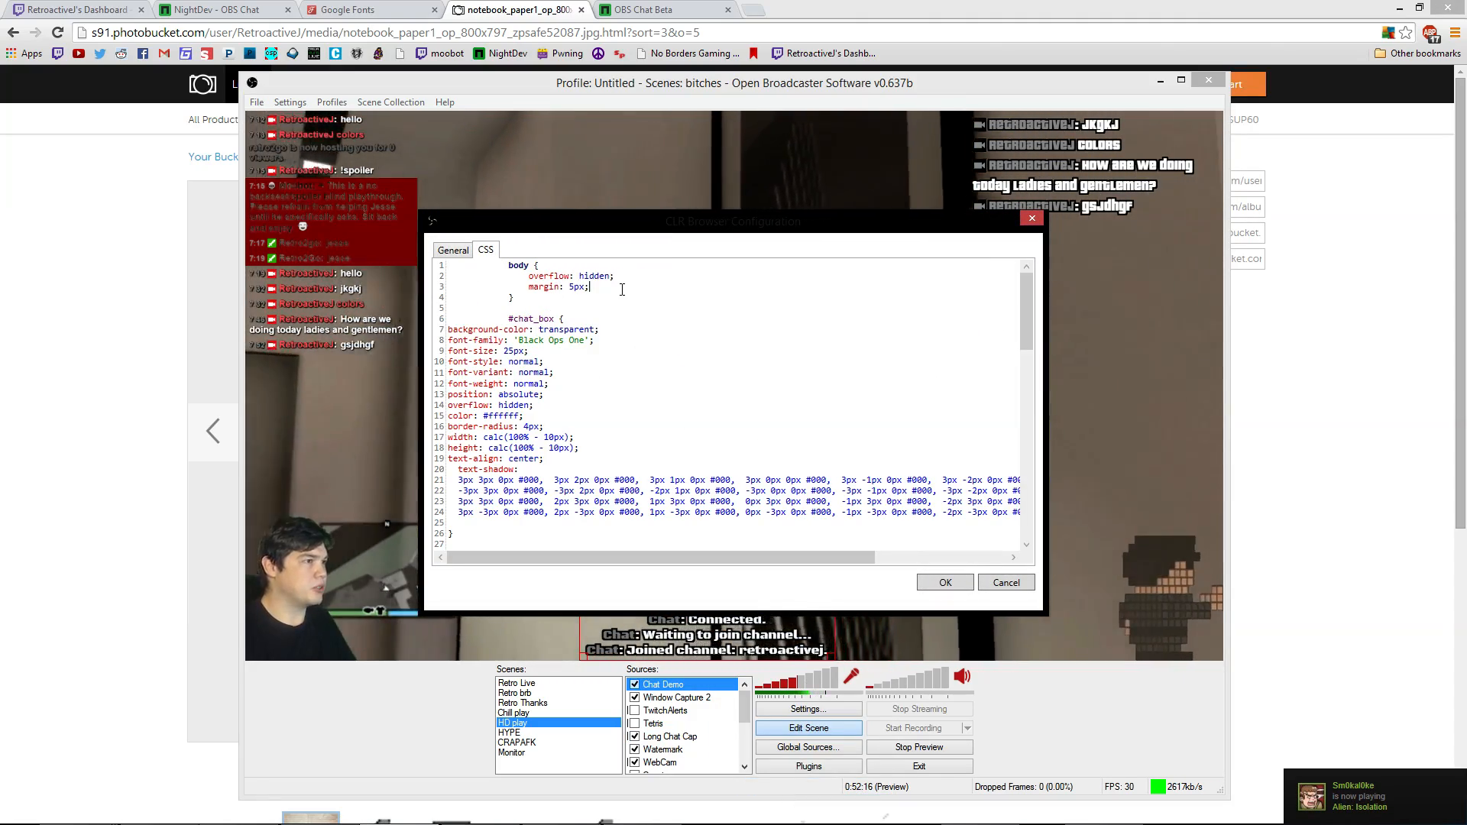
left_click(617, 288)
key("Return")
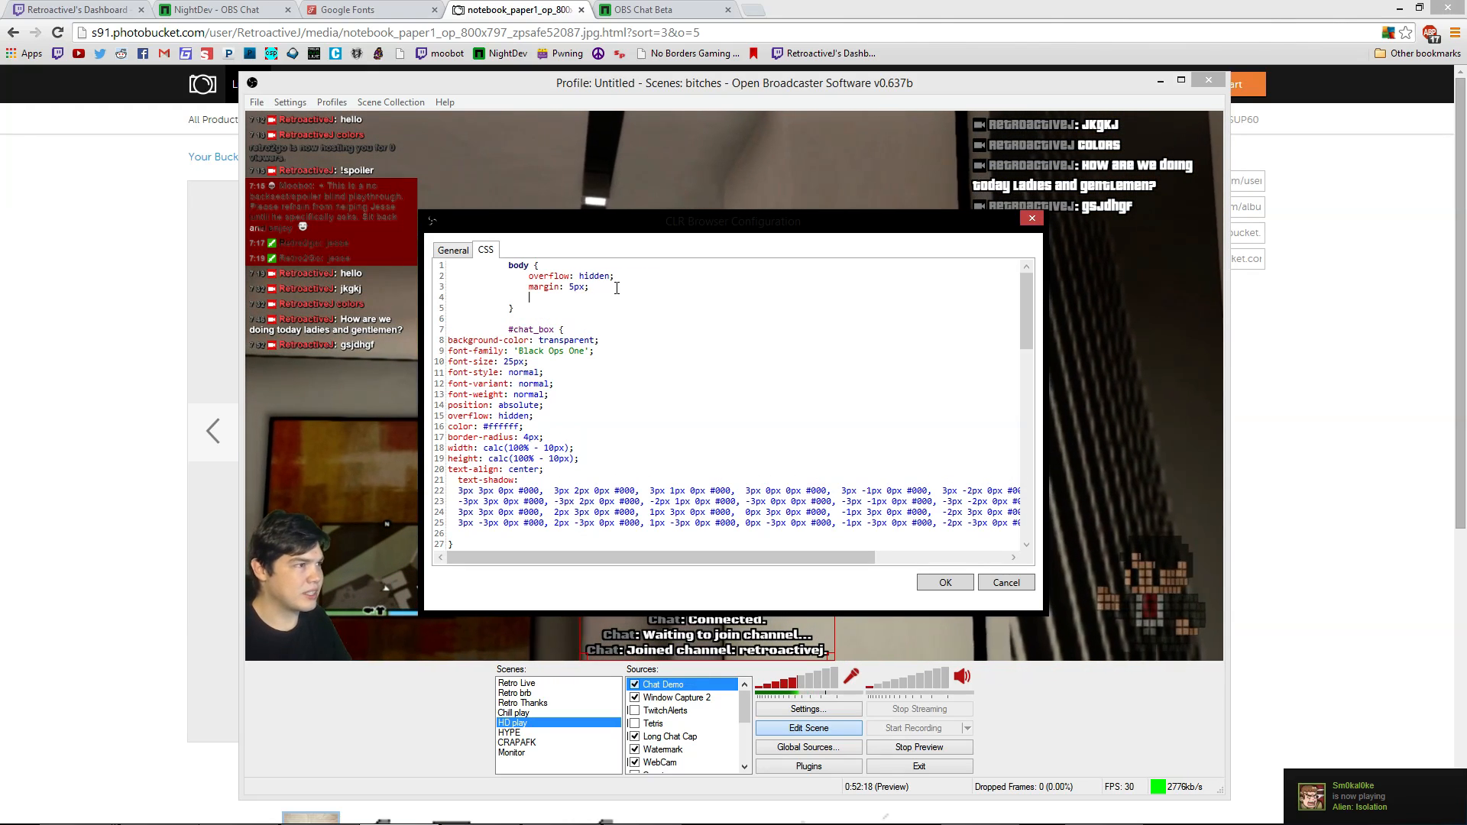
type("background")
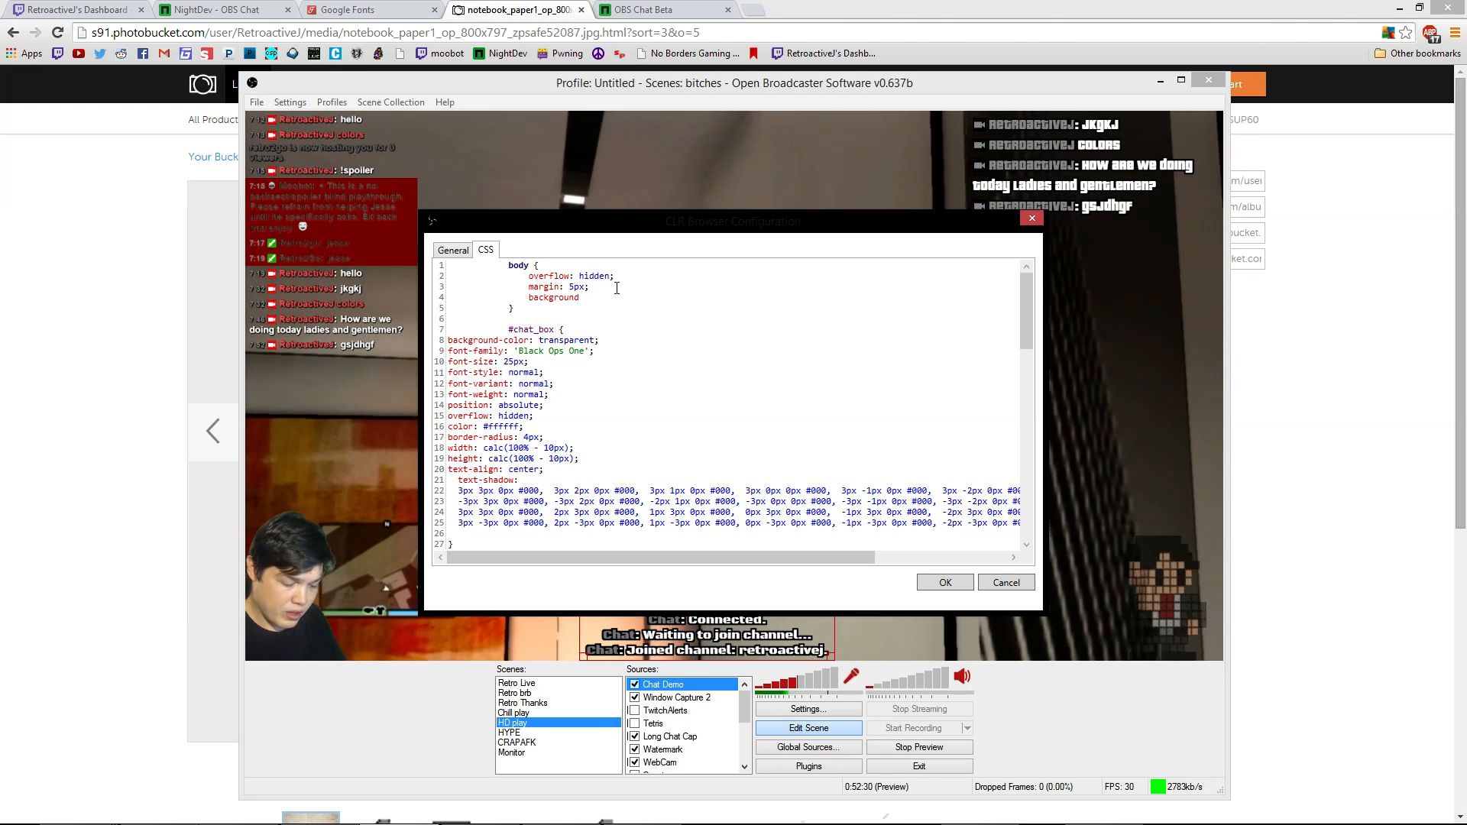
type("-")
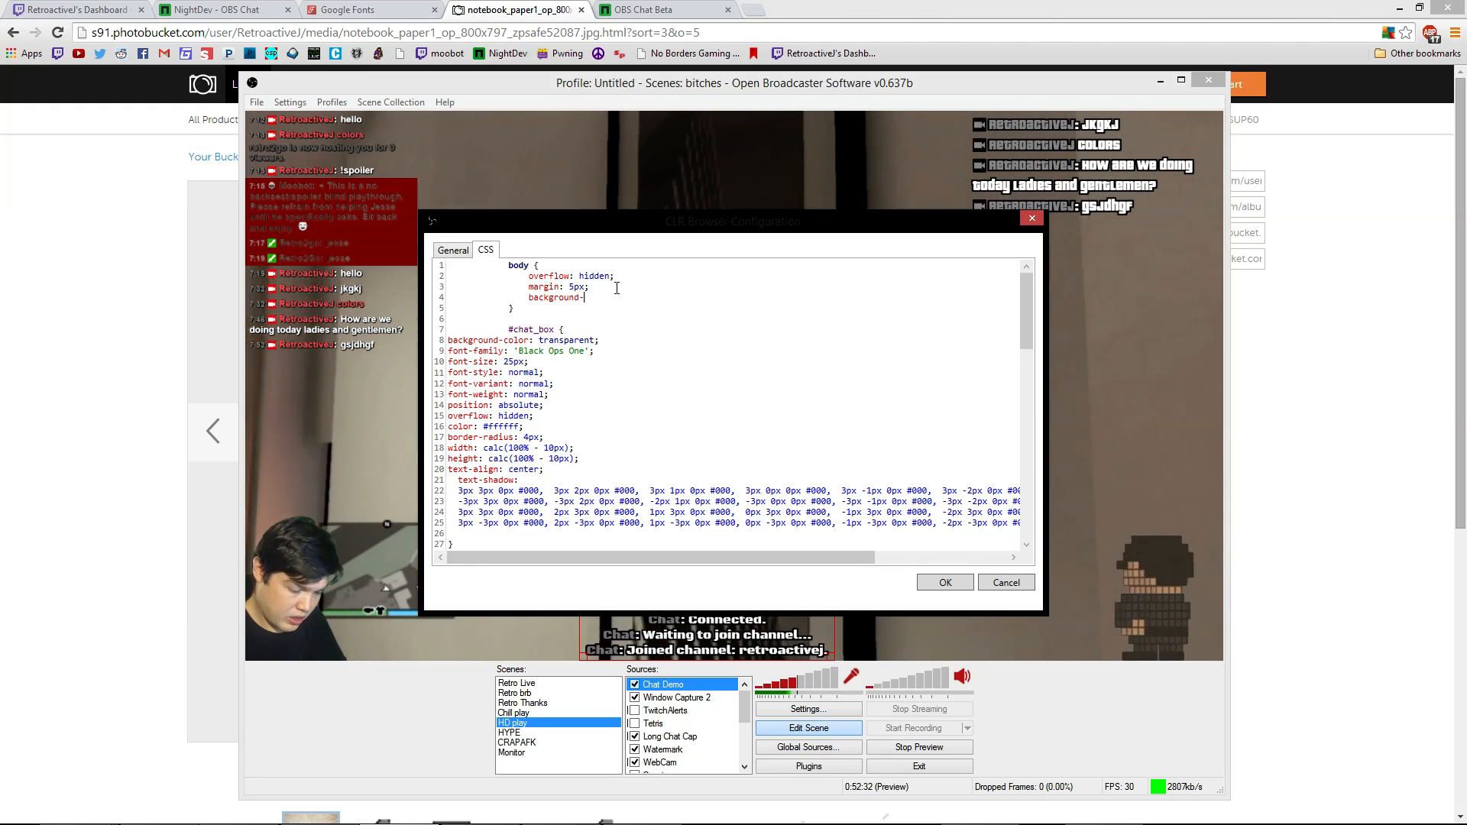
type("image")
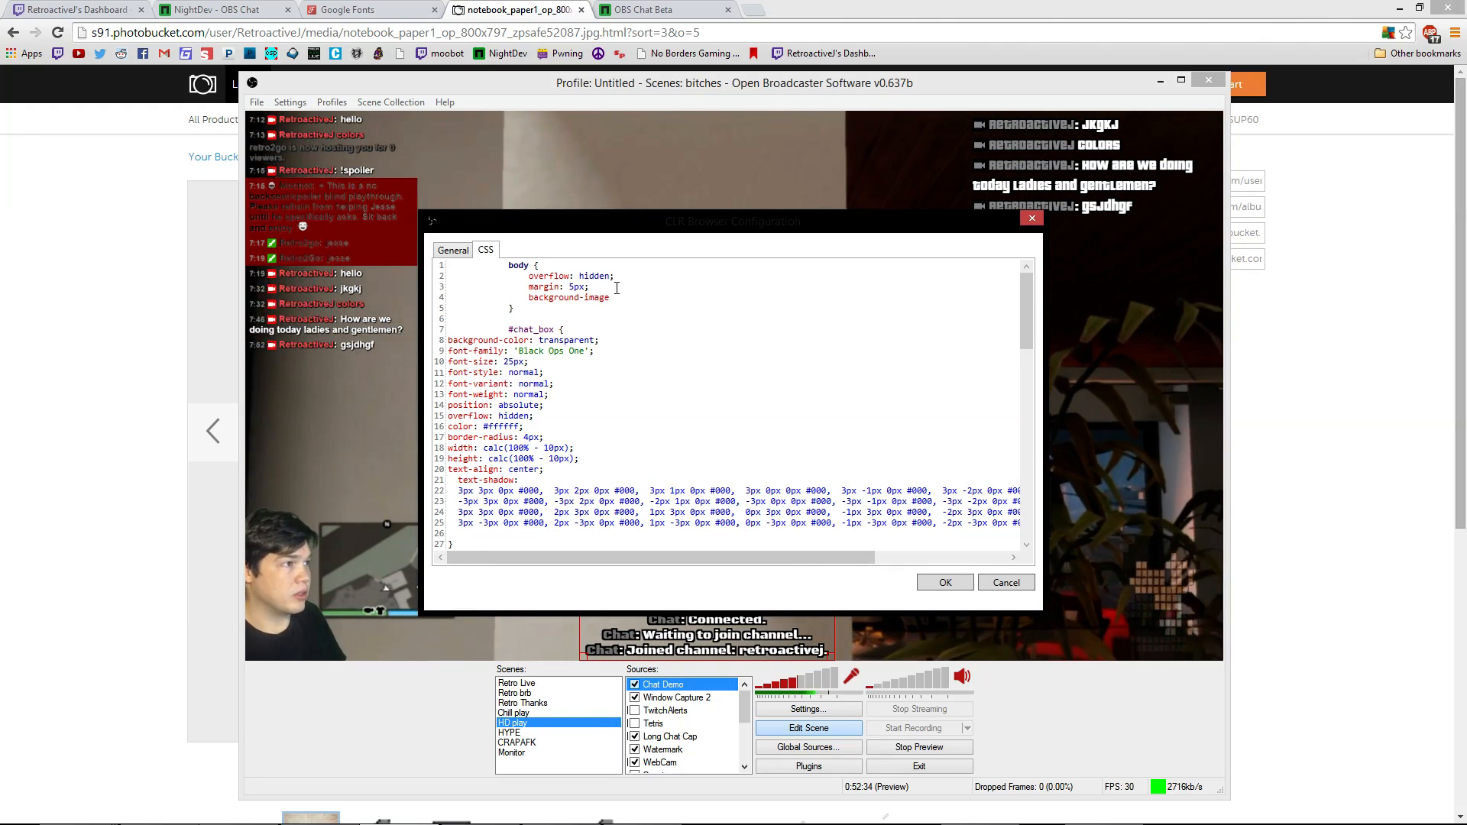
type(":")
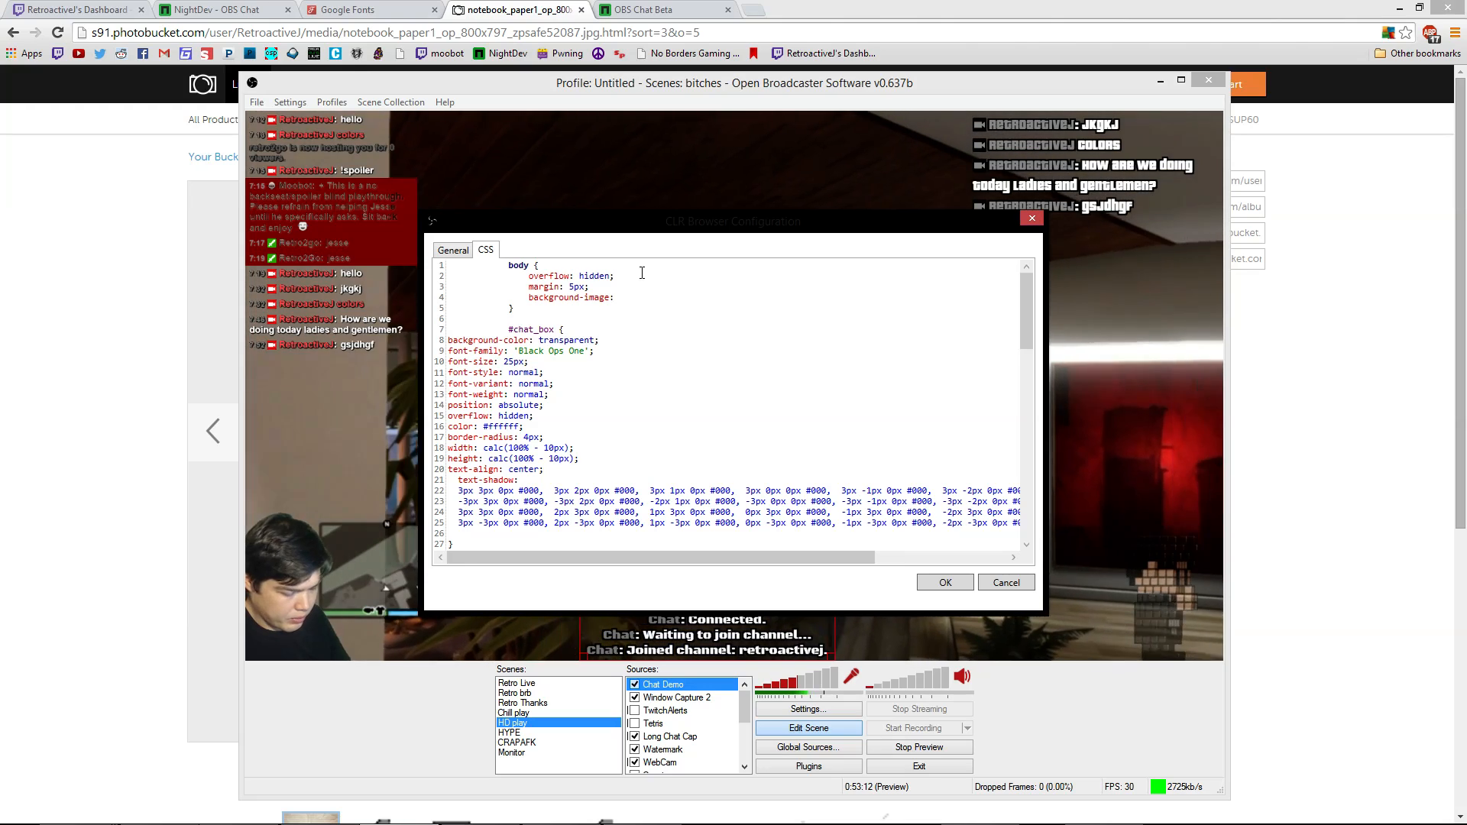
type("url")
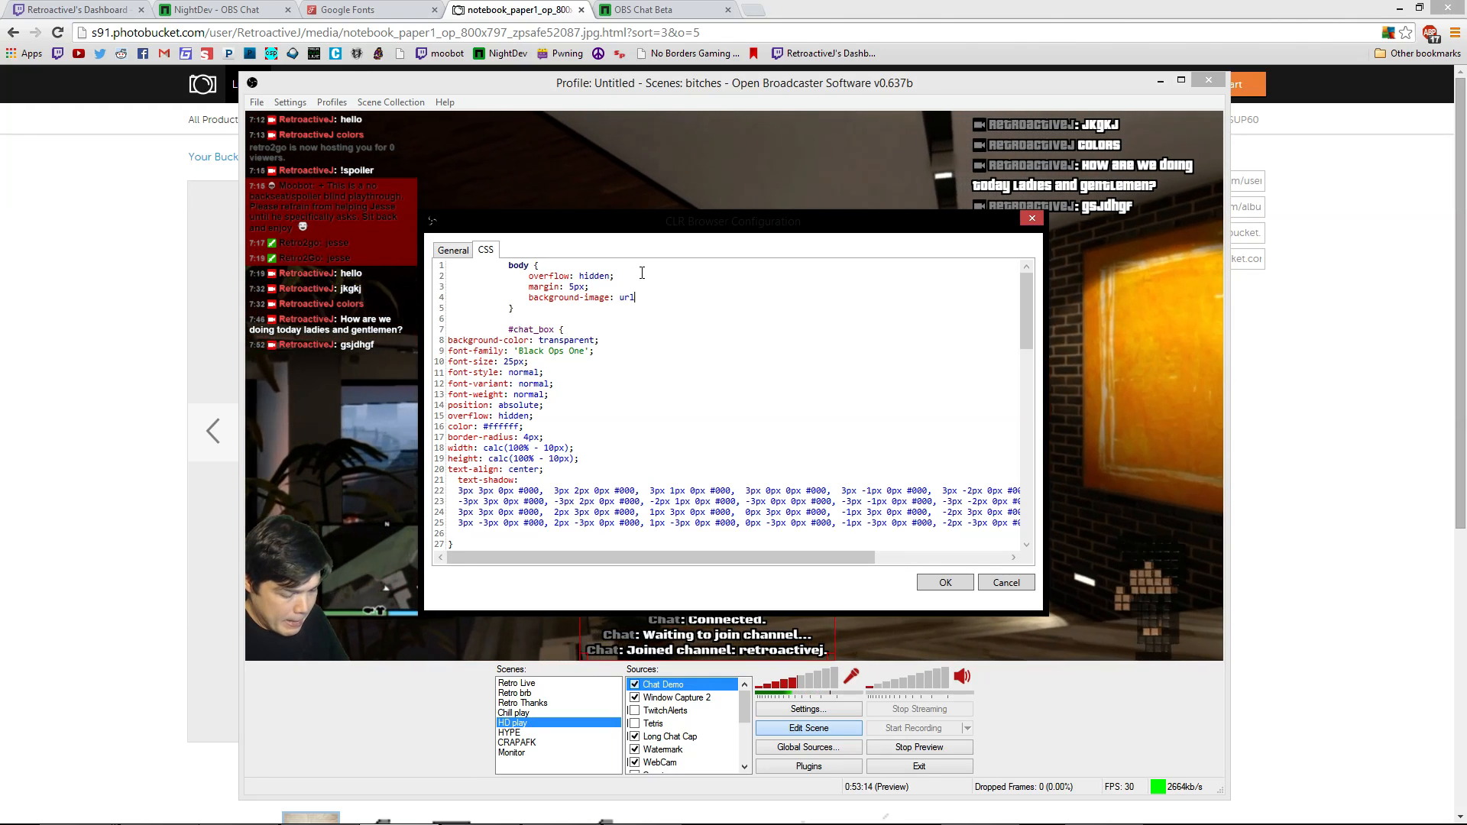
type("(")
type("http://i91.photobucket.com/albums/k287/RetroactiveJ/notebook_paper1_op_800x797_zpsafe52087.jpg")
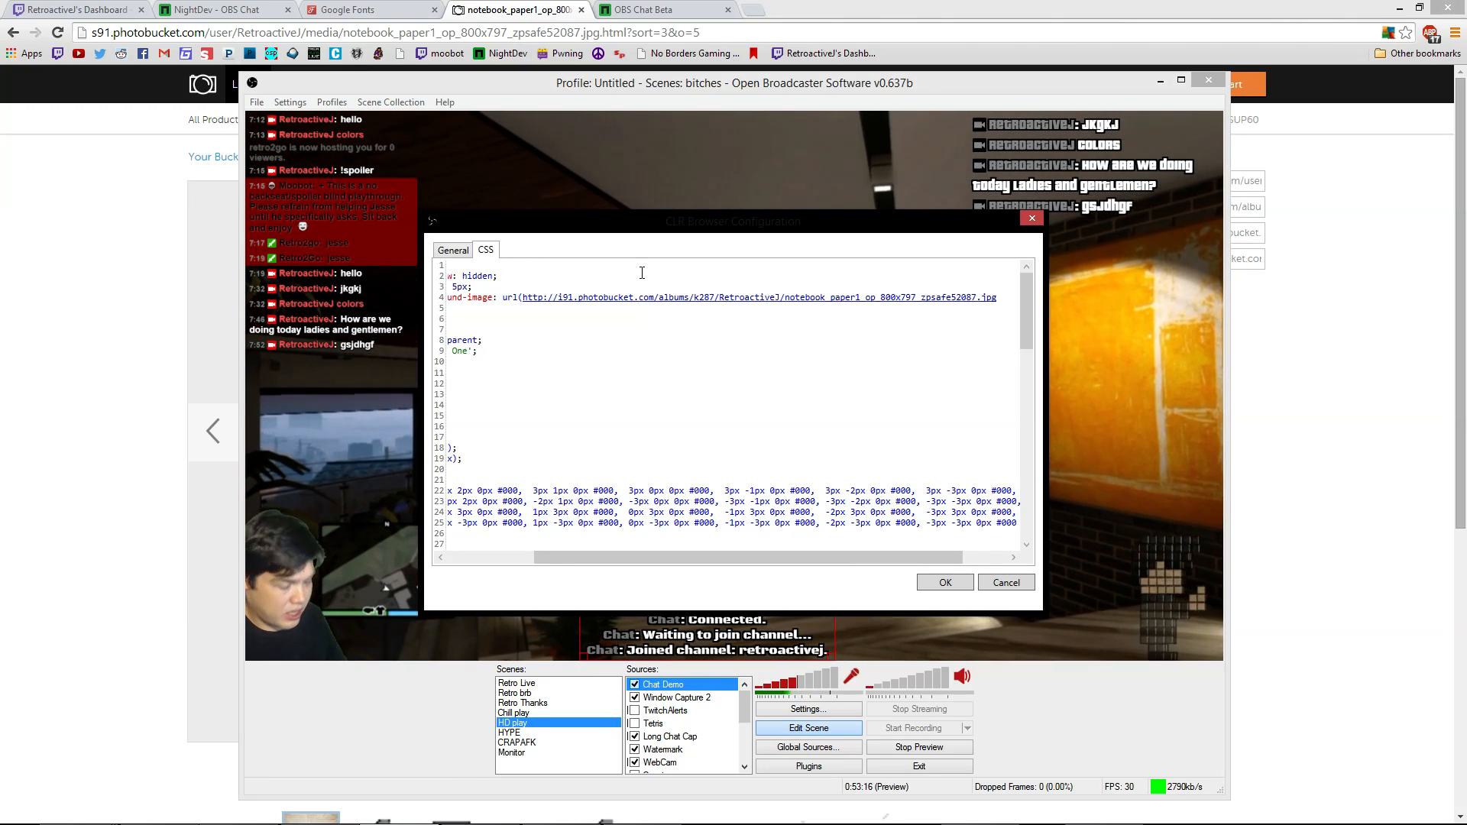
type(");")
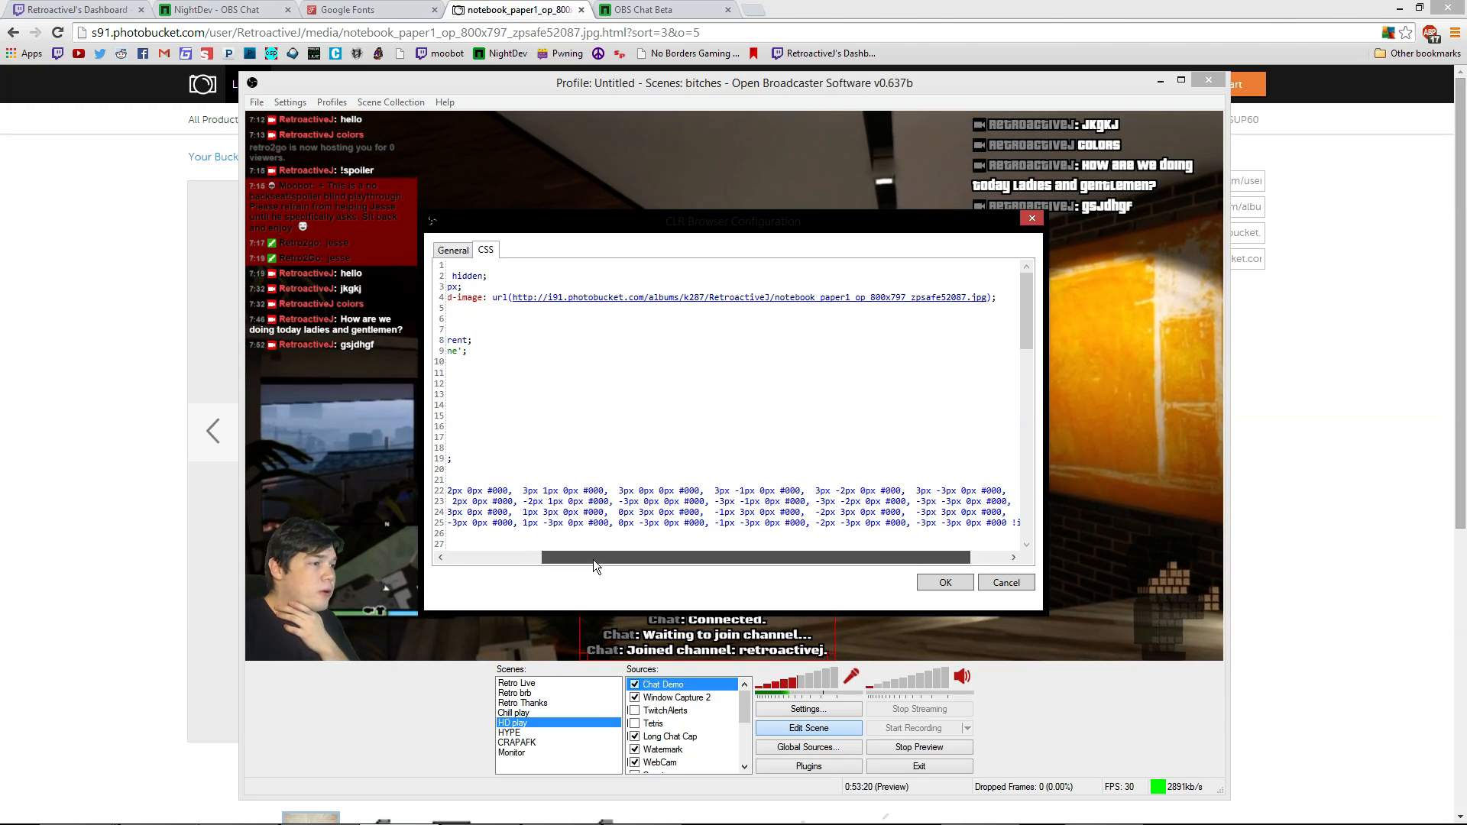
left_click_drag(593, 559, 501, 560)
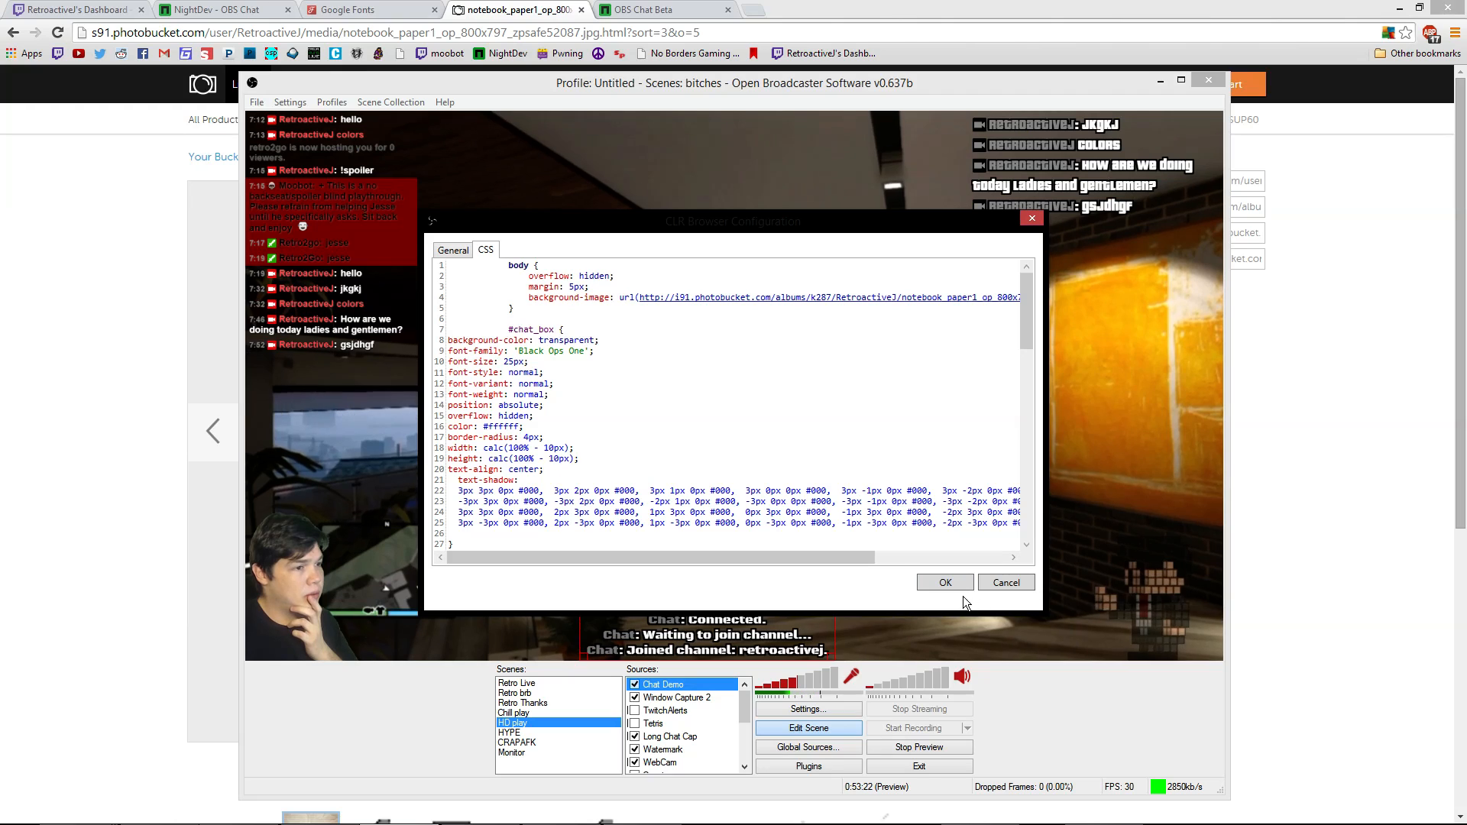
left_click(946, 582)
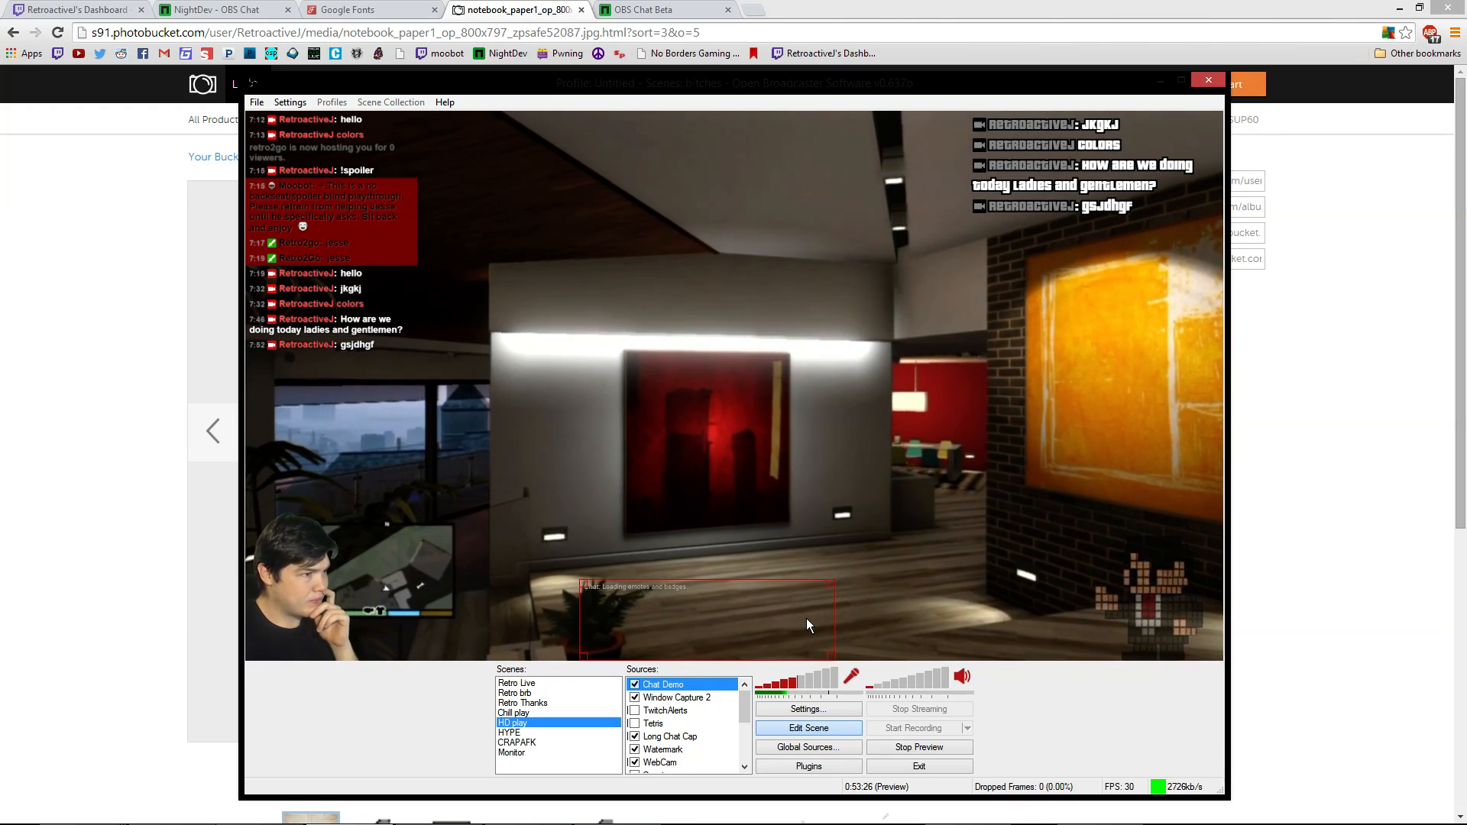
Centre the chat overlay in the preview and delete the body's background-image line
left_click_drag(800, 655, 726, 455)
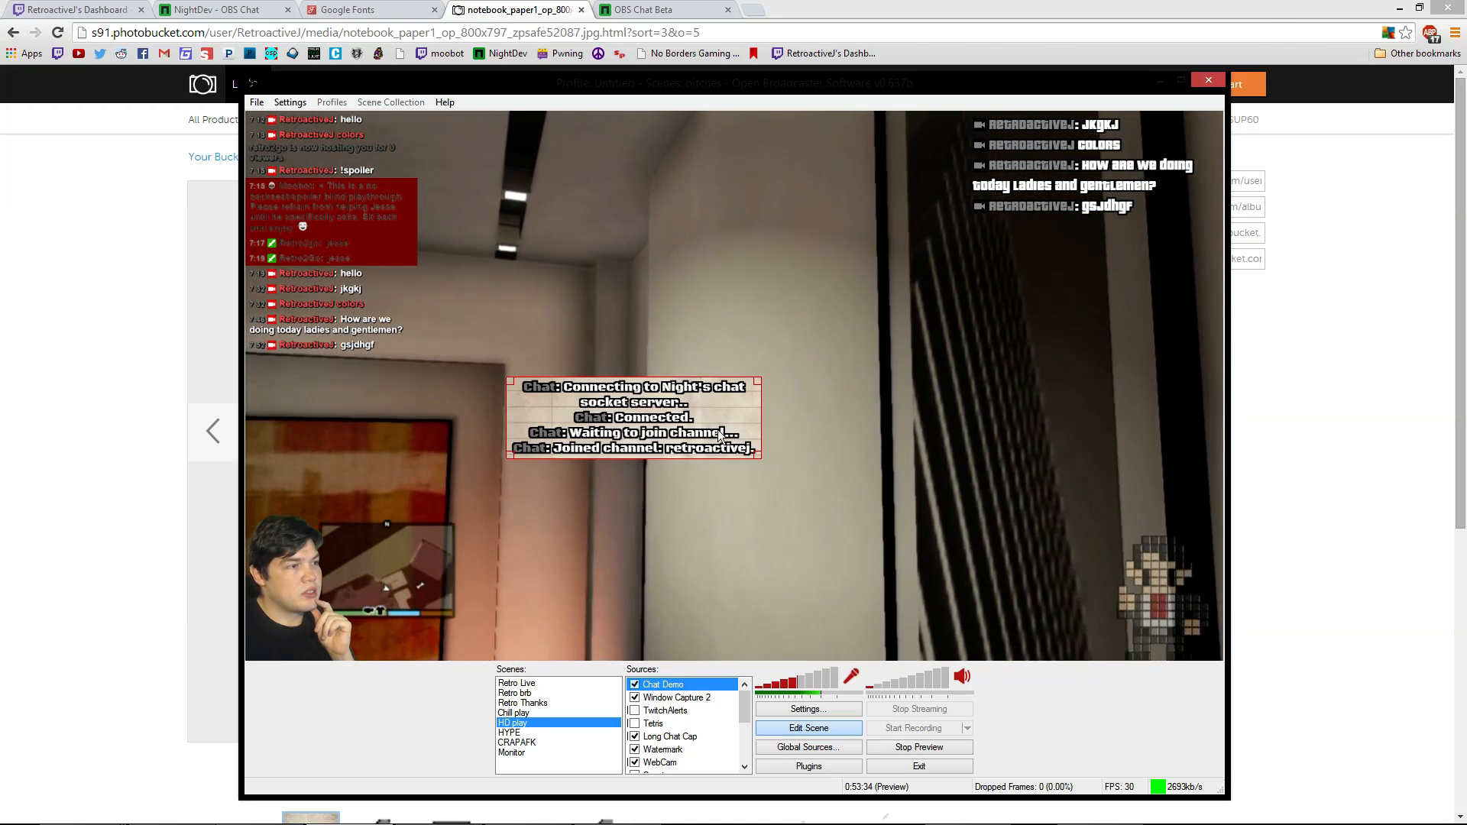
right_click(719, 432)
left_click(796, 602)
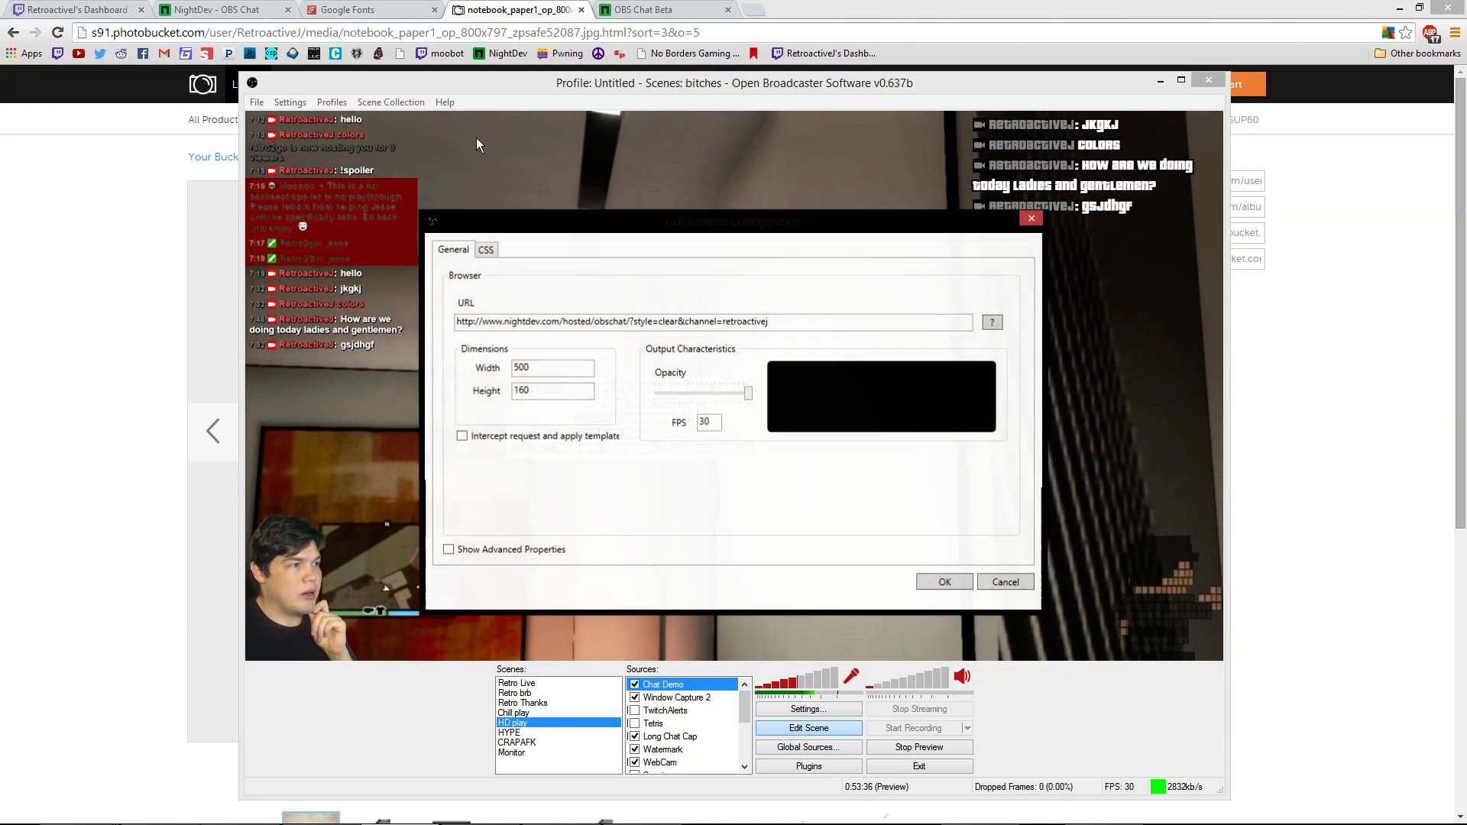
left_click(486, 250)
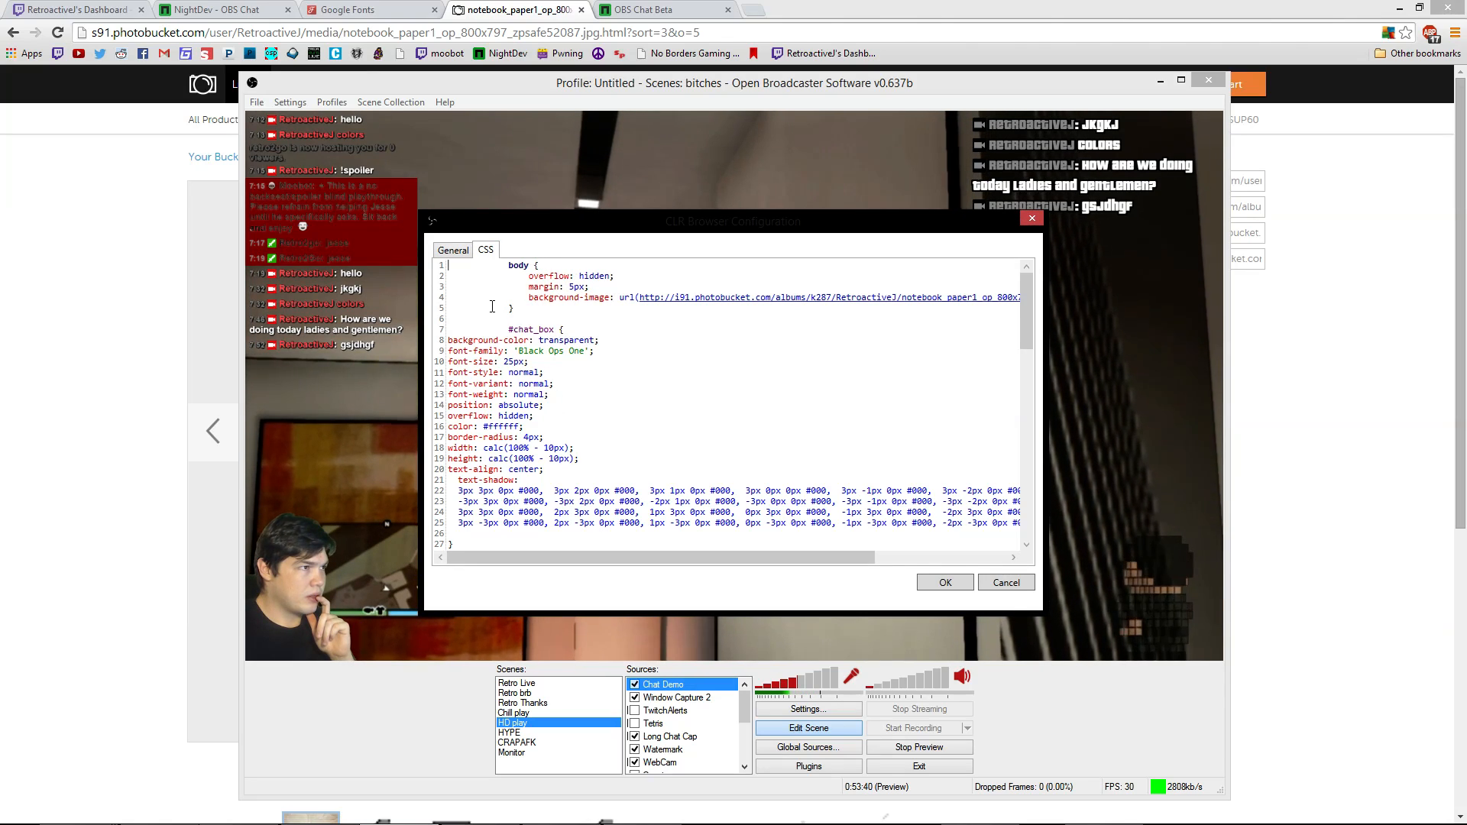
left_click_drag(509, 310, 530, 298)
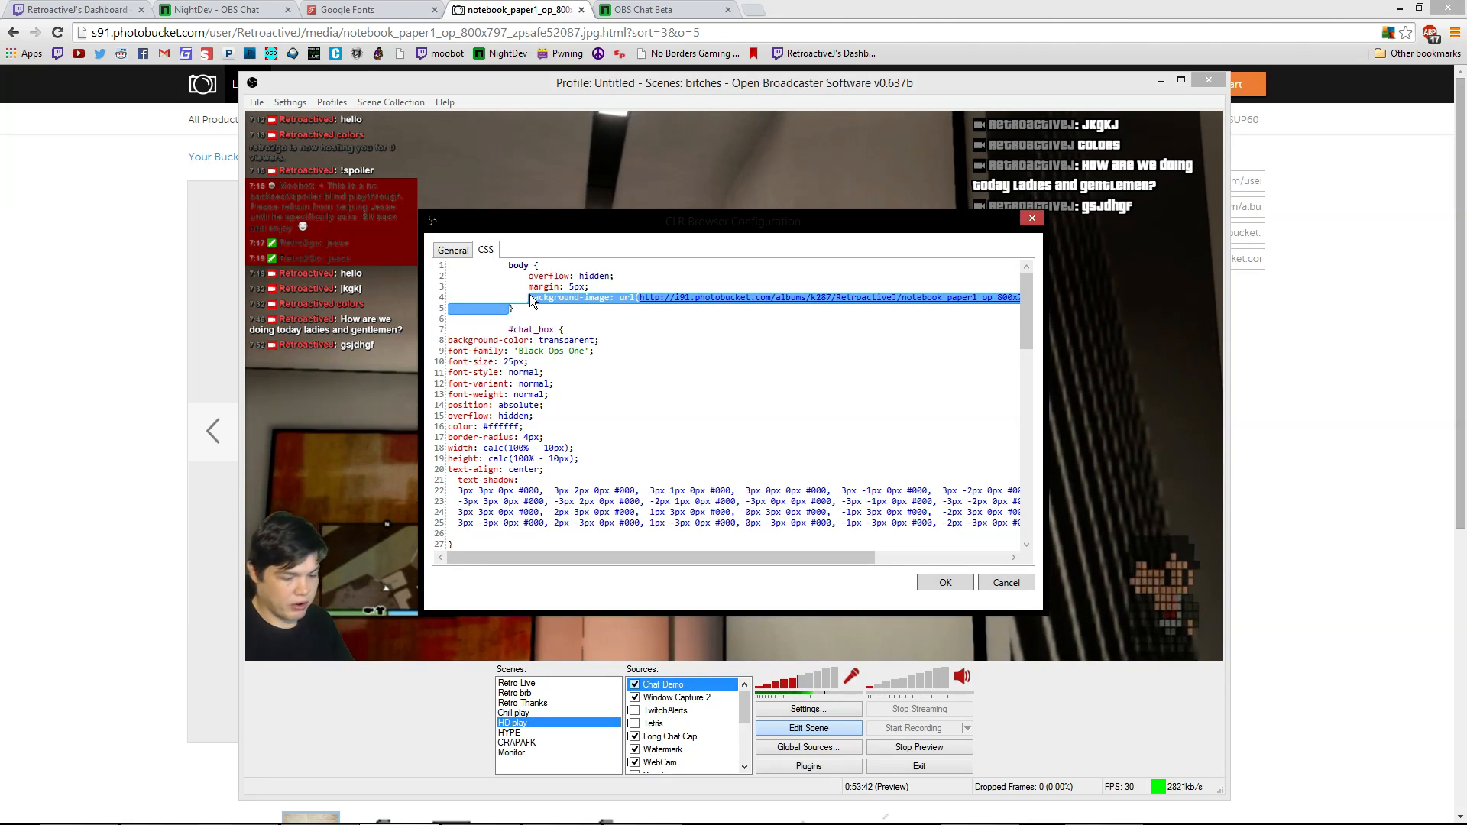
key("BackSpace")
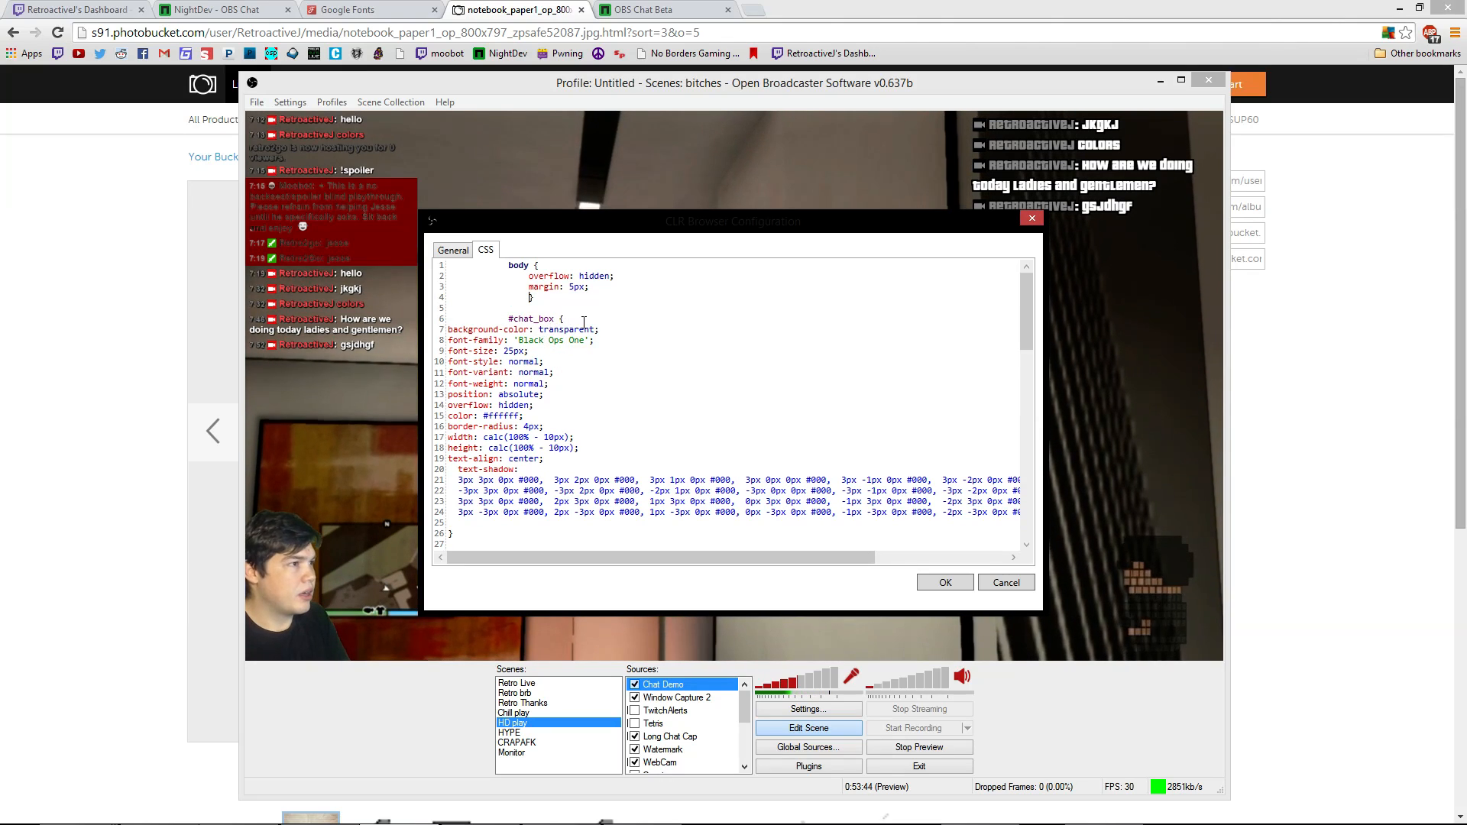
Clear the transparent value from #chat_box's background-color
left_click(591, 330)
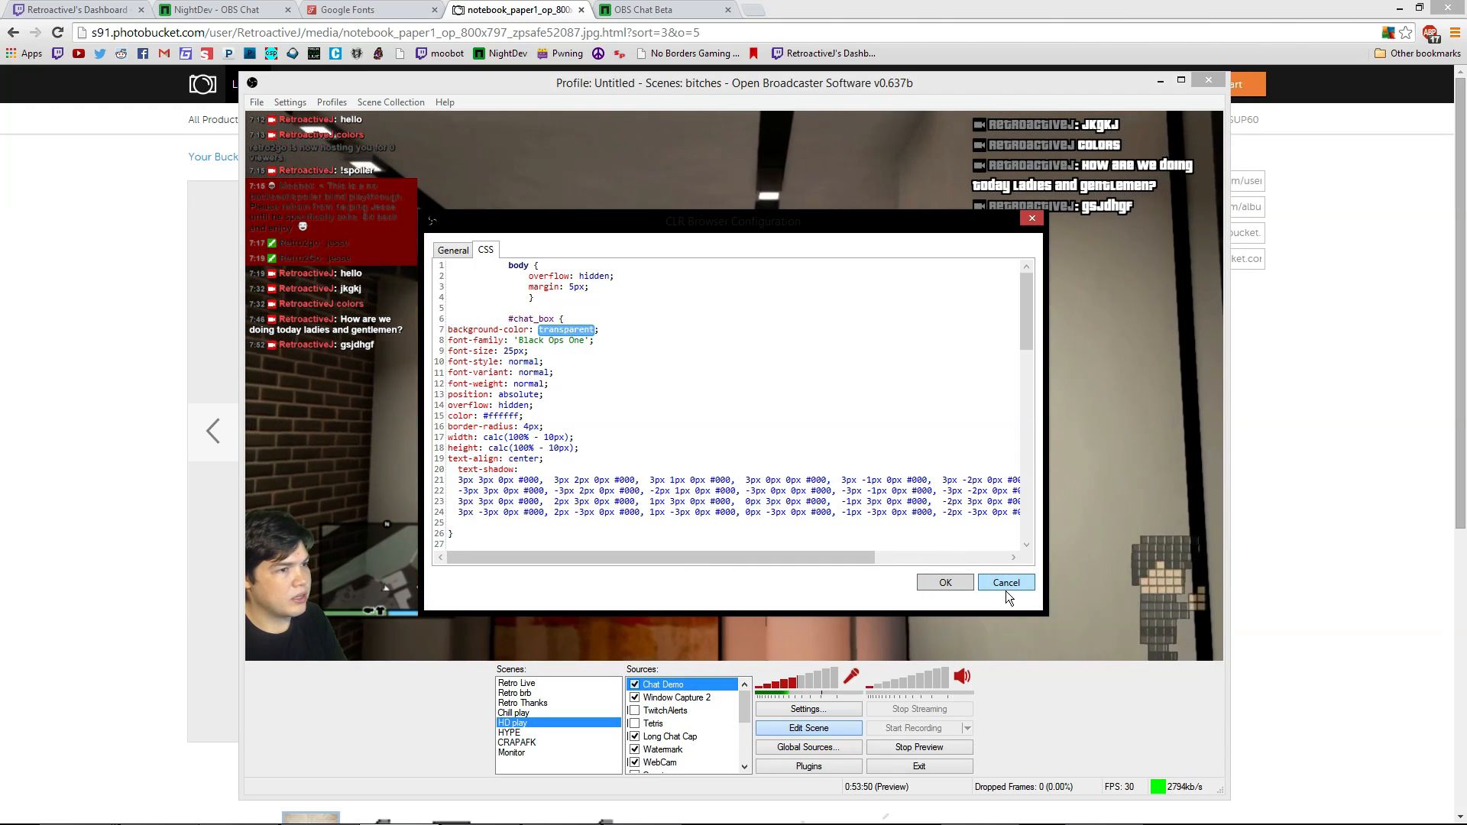
key("BackSpace")
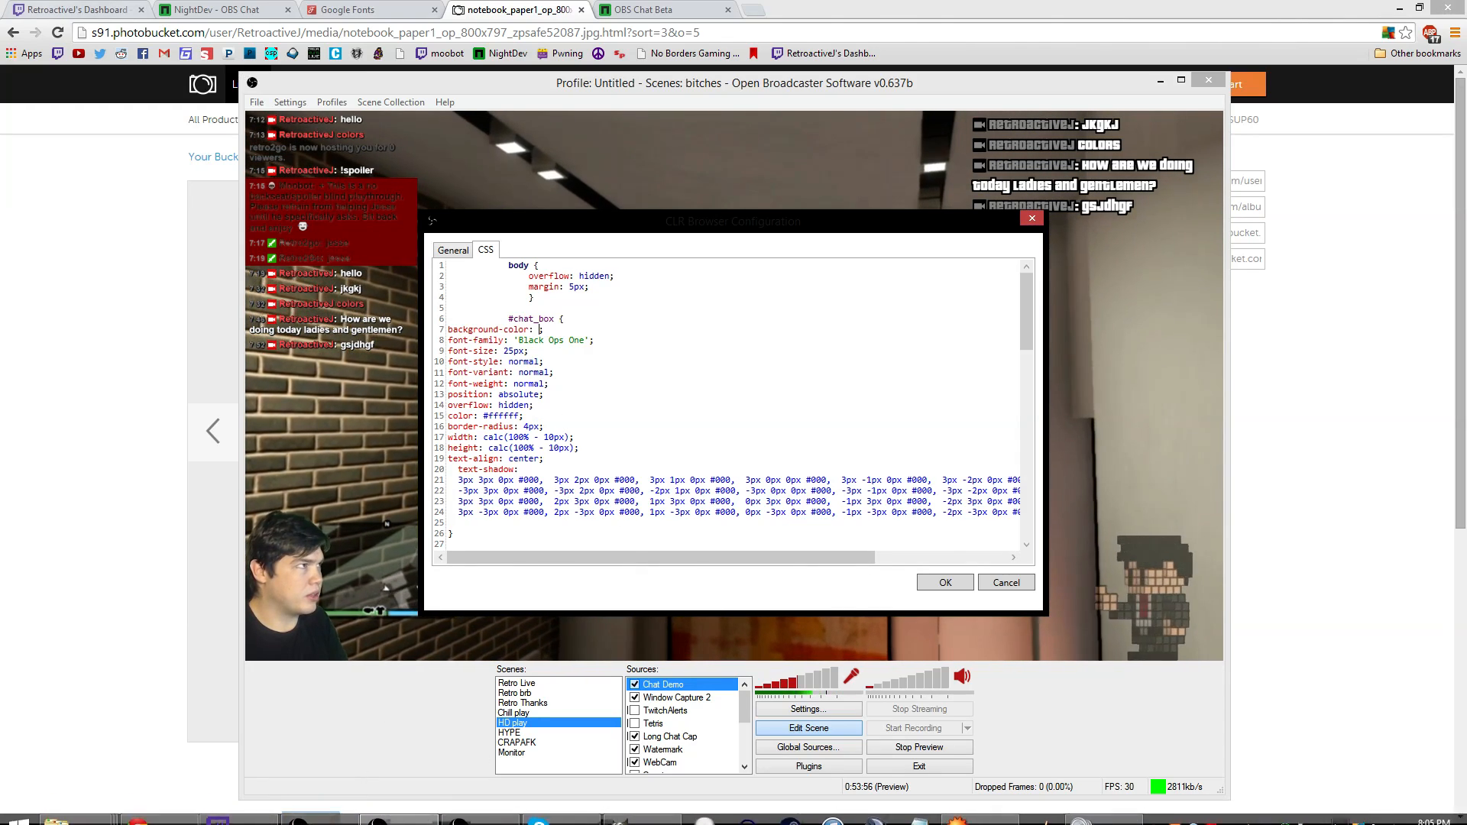
left_click(84, 9)
In DevTools on the OBS Chat Beta page, expand the head and style elements
left_click(643, 10)
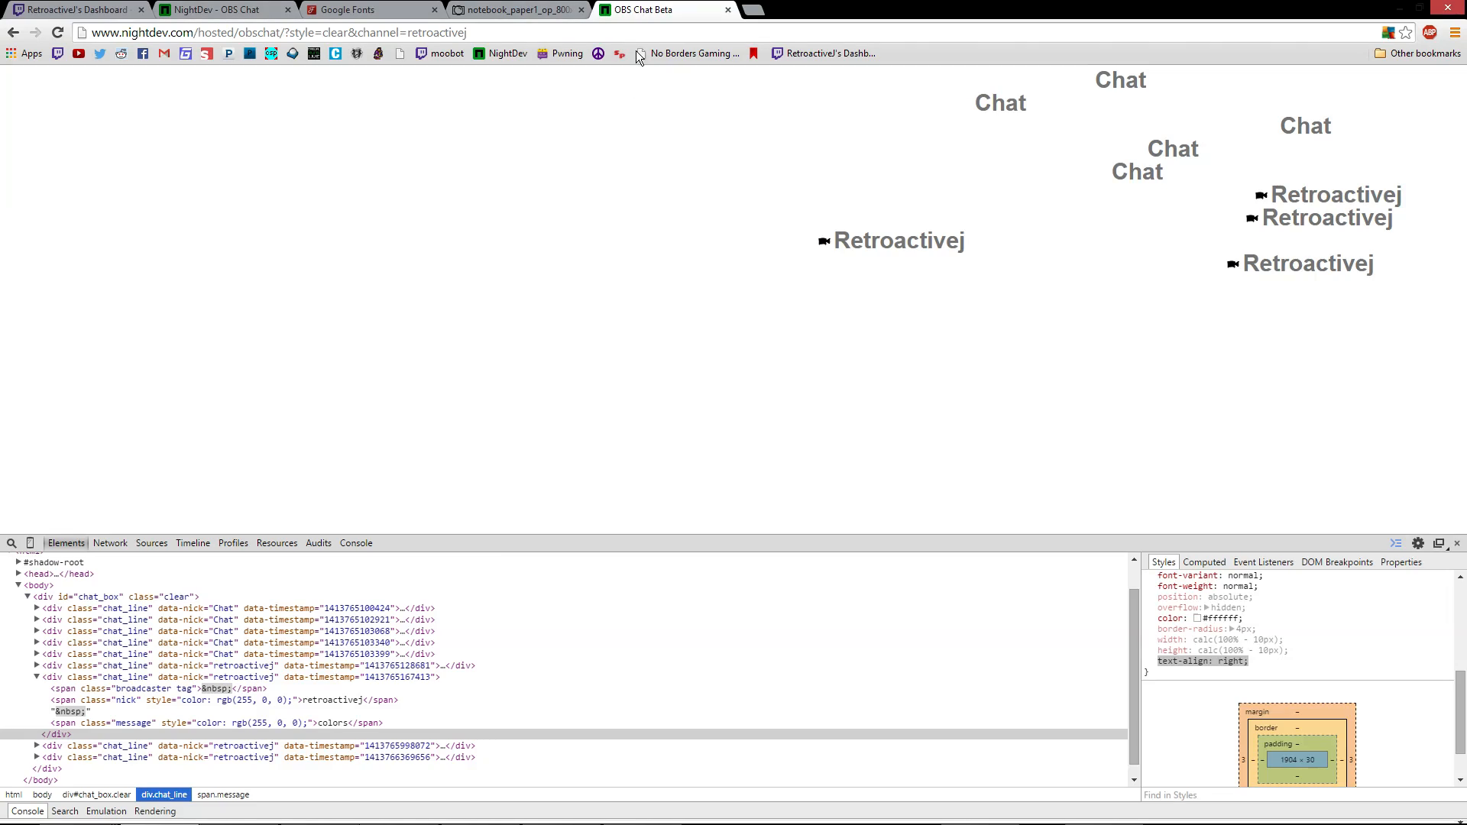
scroll(325, 690, "up", 3)
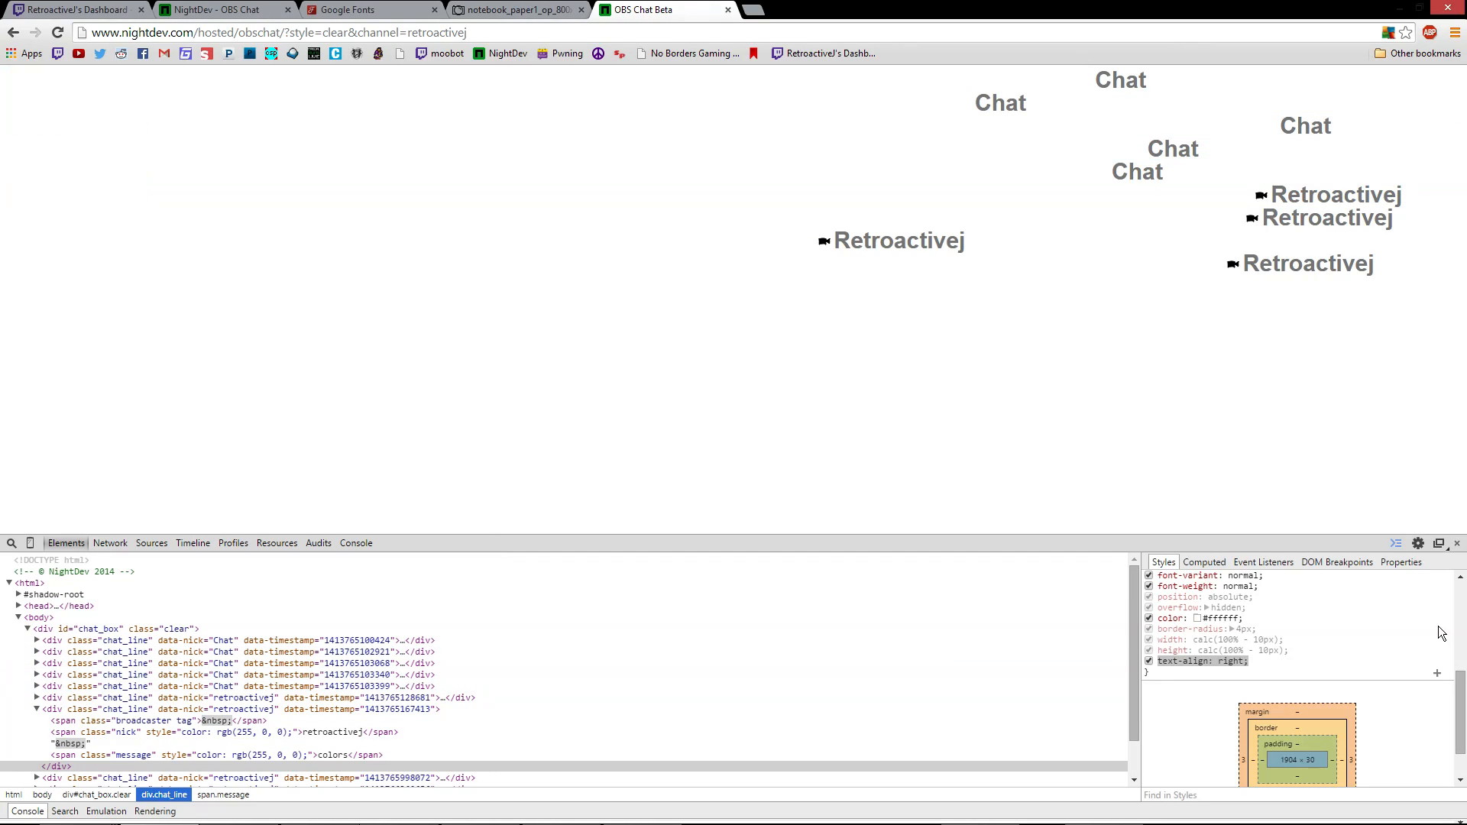
scroll(1286, 633, "up", 5)
scroll(1284, 644, "down", 2)
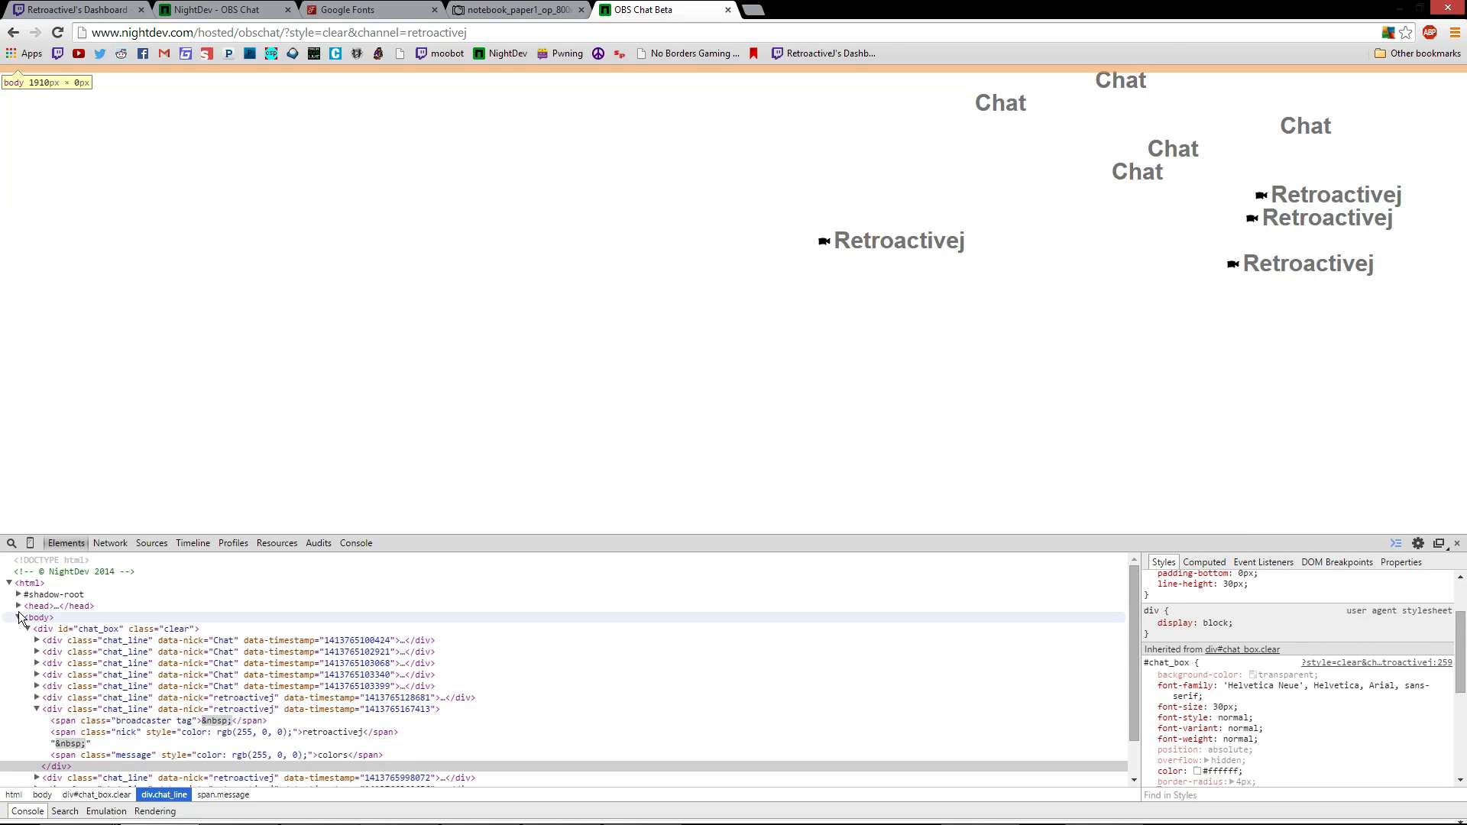
left_click(18, 606)
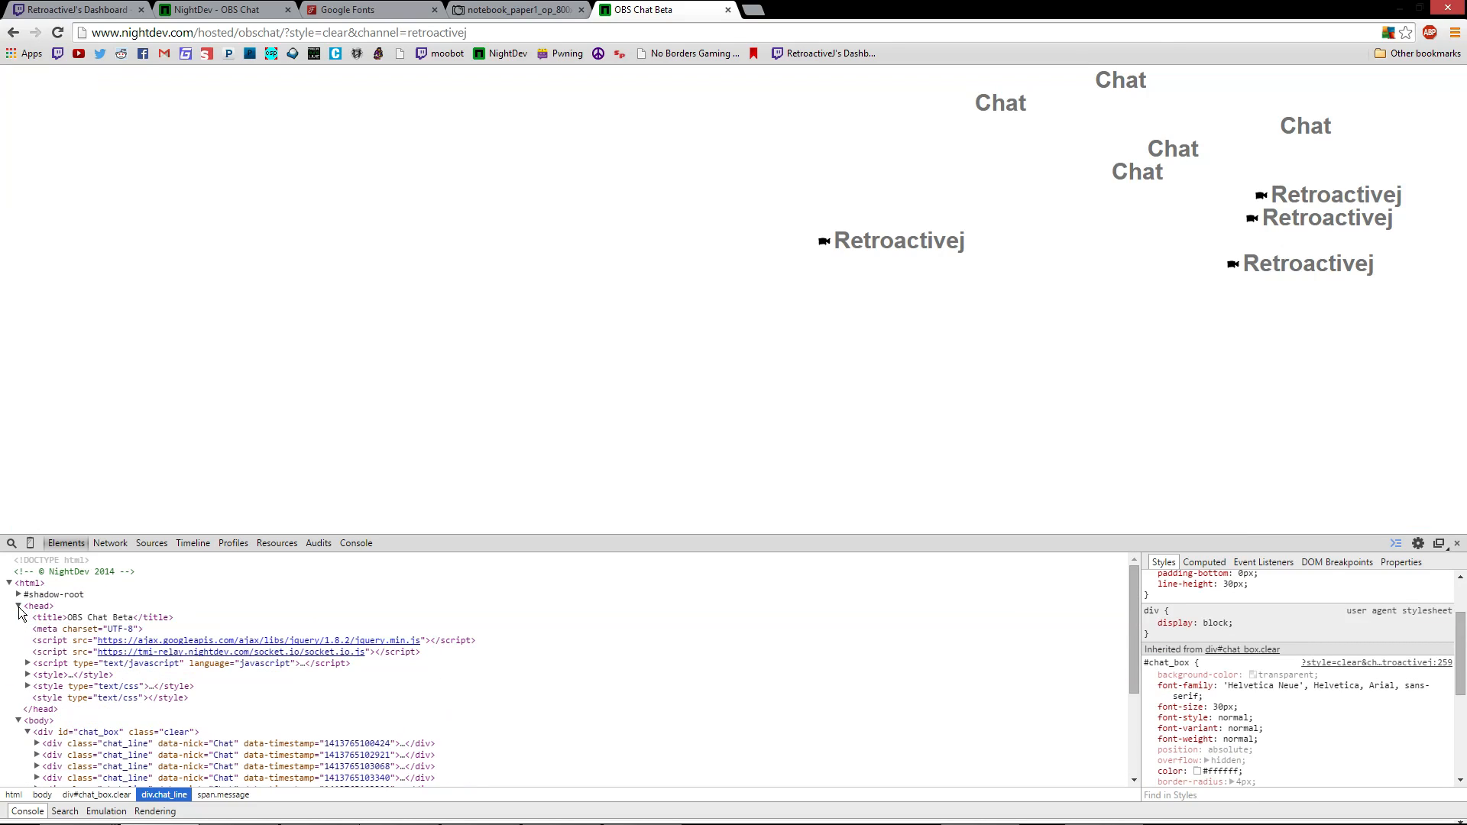
left_click(27, 675)
scroll(117, 680, "down", 3)
scroll(273, 722, "down", 2)
scroll(259, 680, "up", 3)
scroll(251, 690, "down", 2)
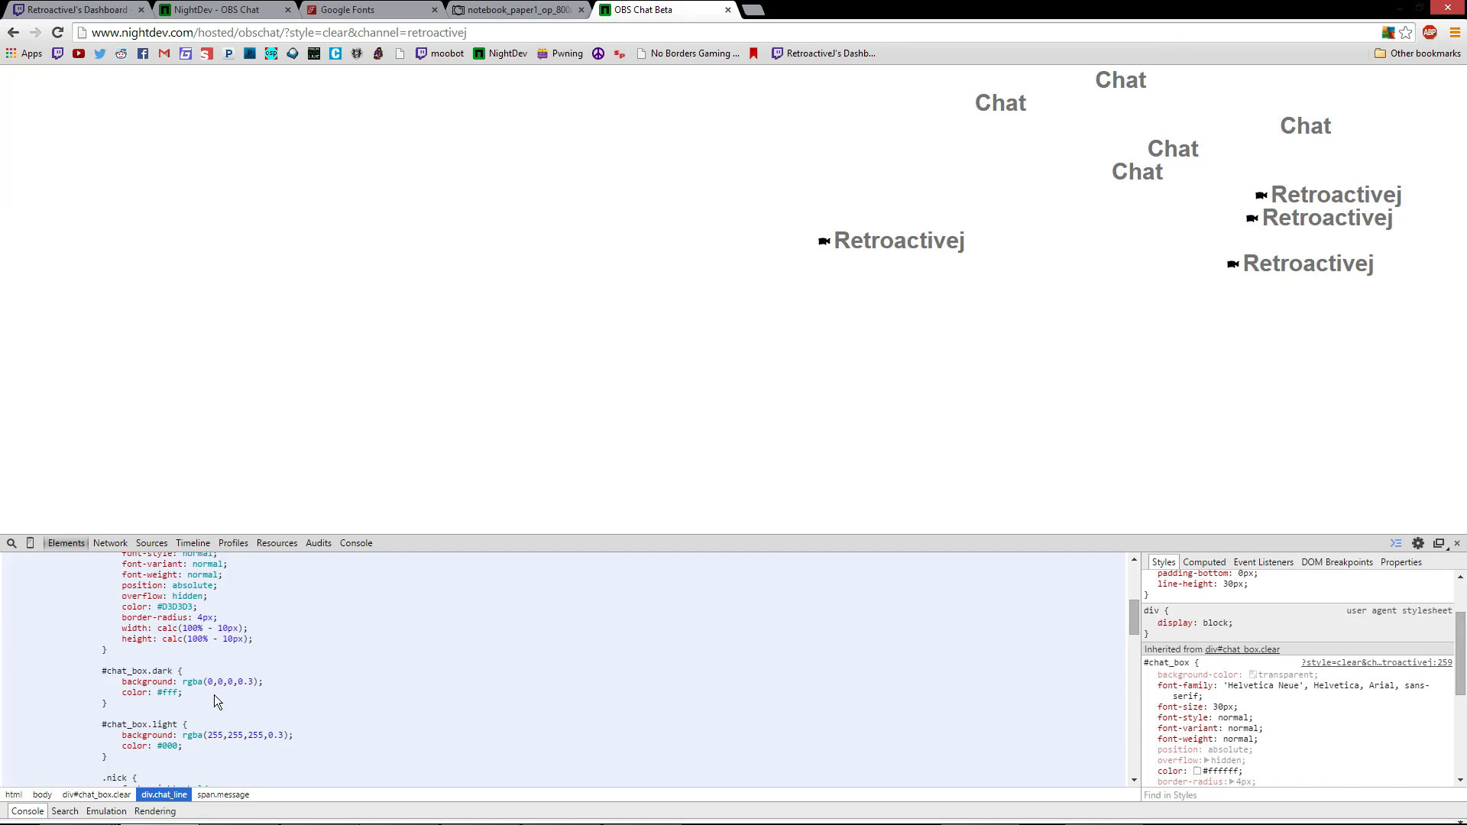
Select the #chat_box.dark rule background: rgba(0,0,0,0.3) in the embedded CSS
left_click(212, 682)
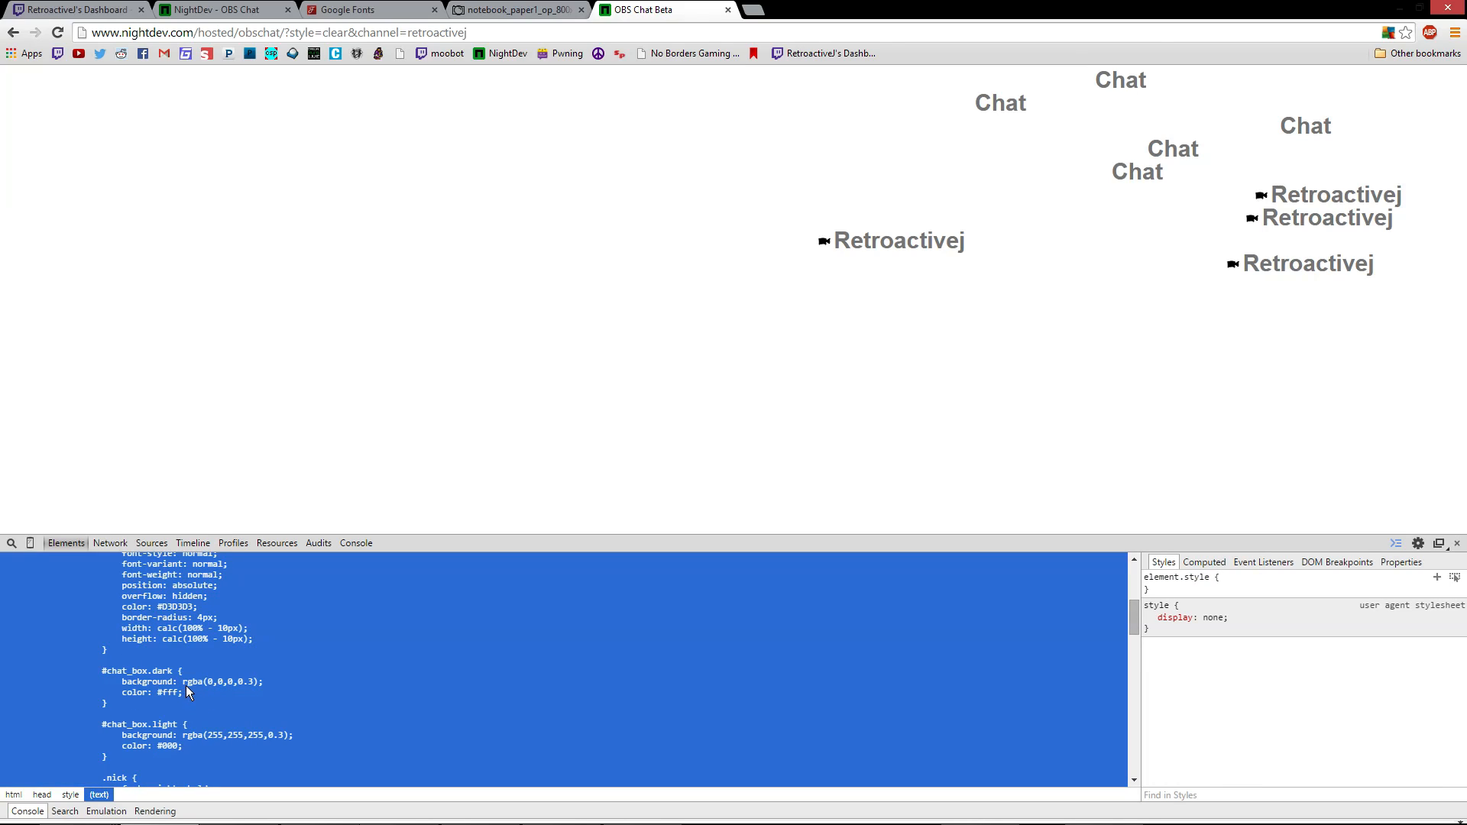
double_click(186, 686)
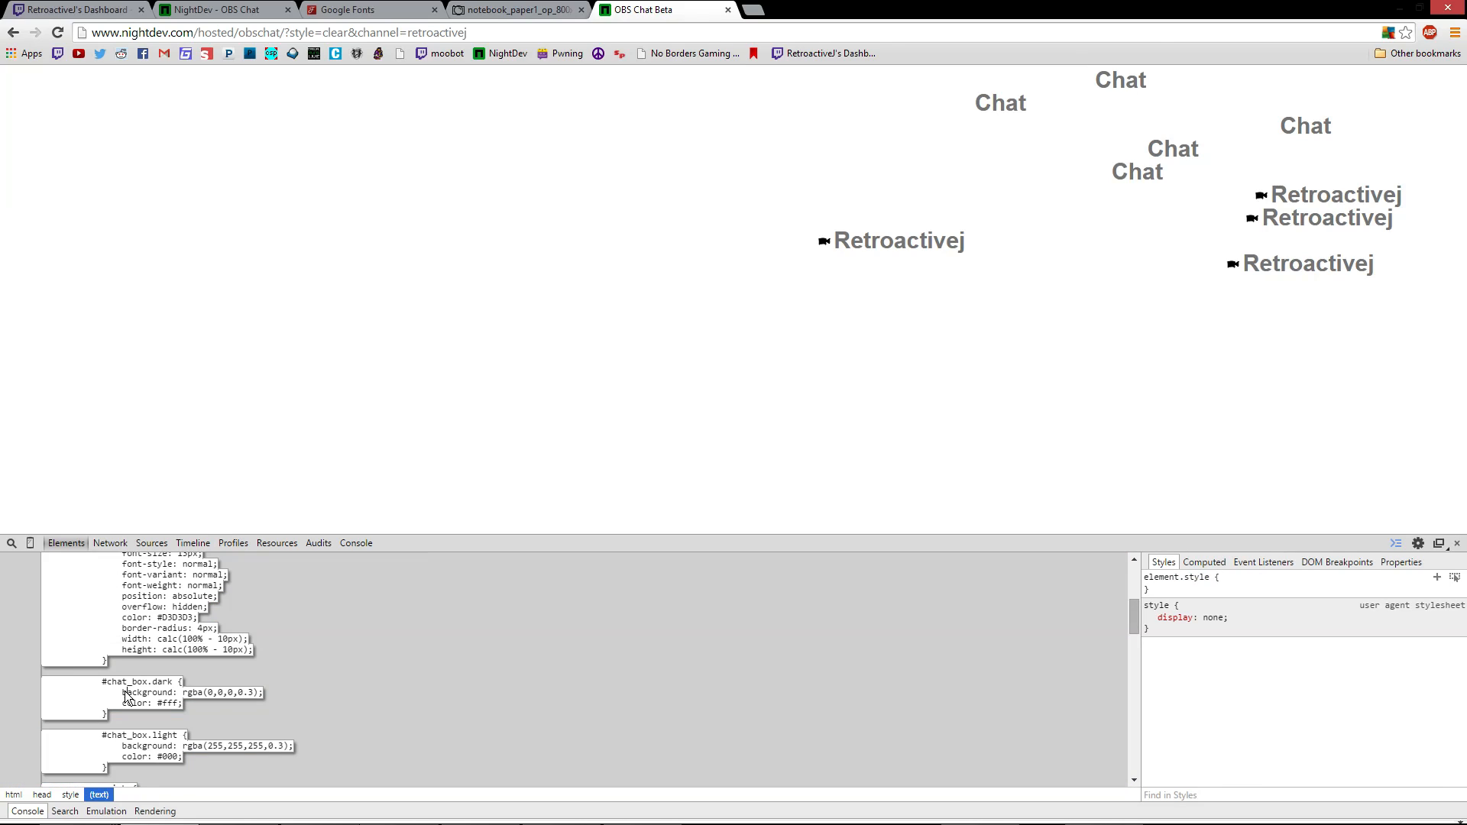
left_click(259, 691)
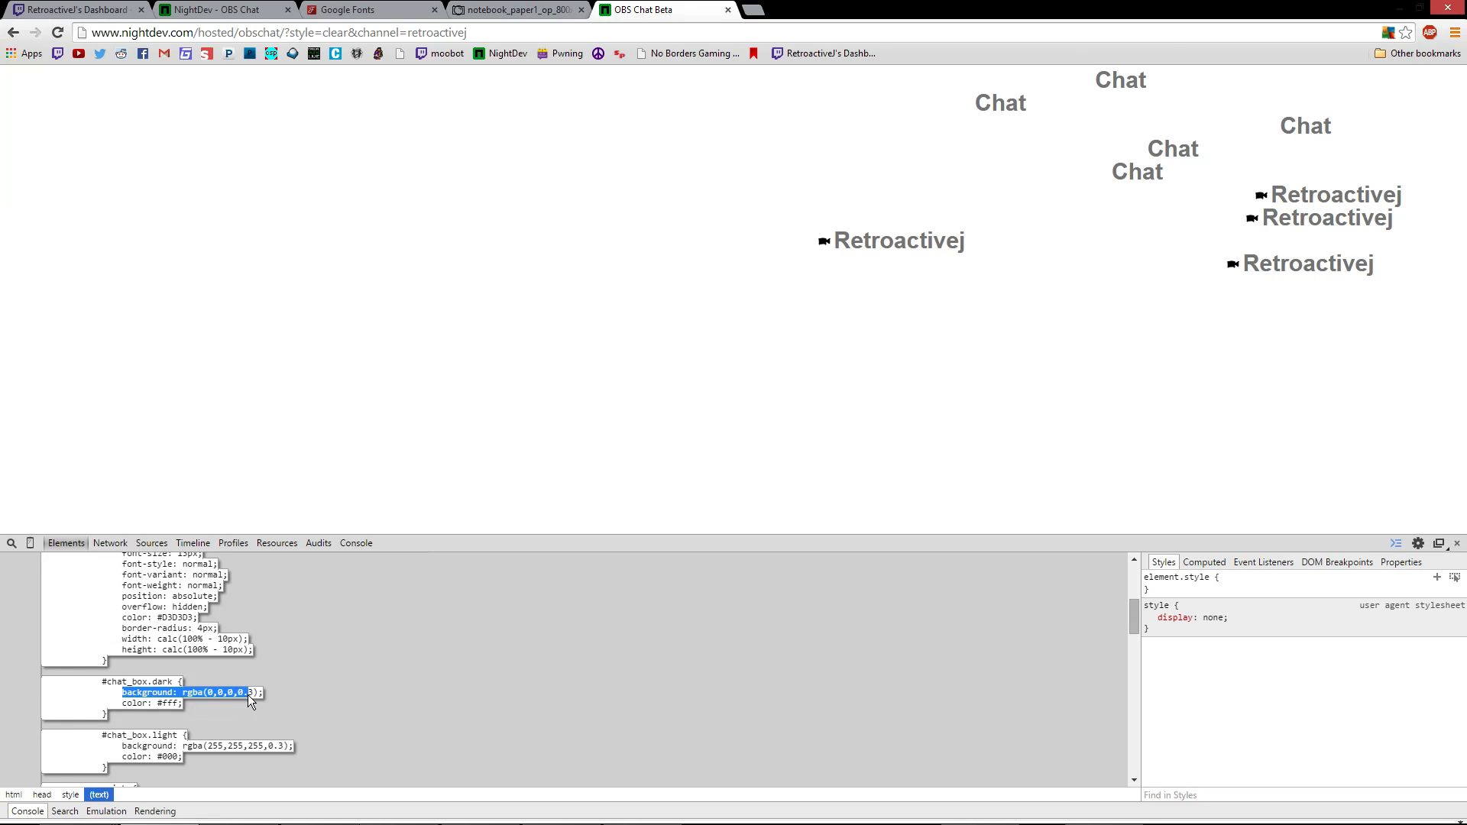
mouse_move(364, 820)
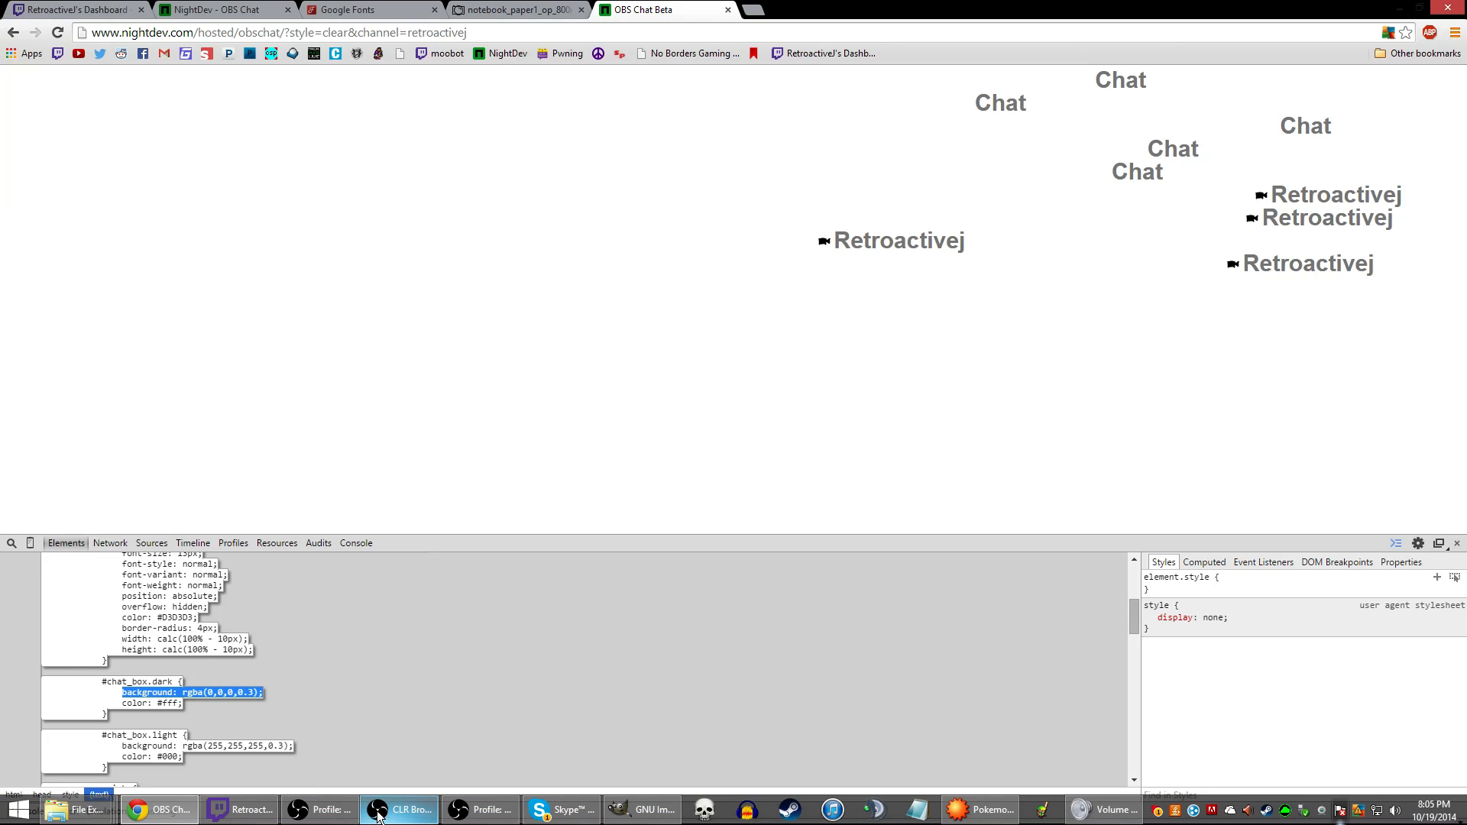
Paste background: rgba(0,0,0,0.3) into the chat source's #chat_box CSS and save
left_click(401, 815)
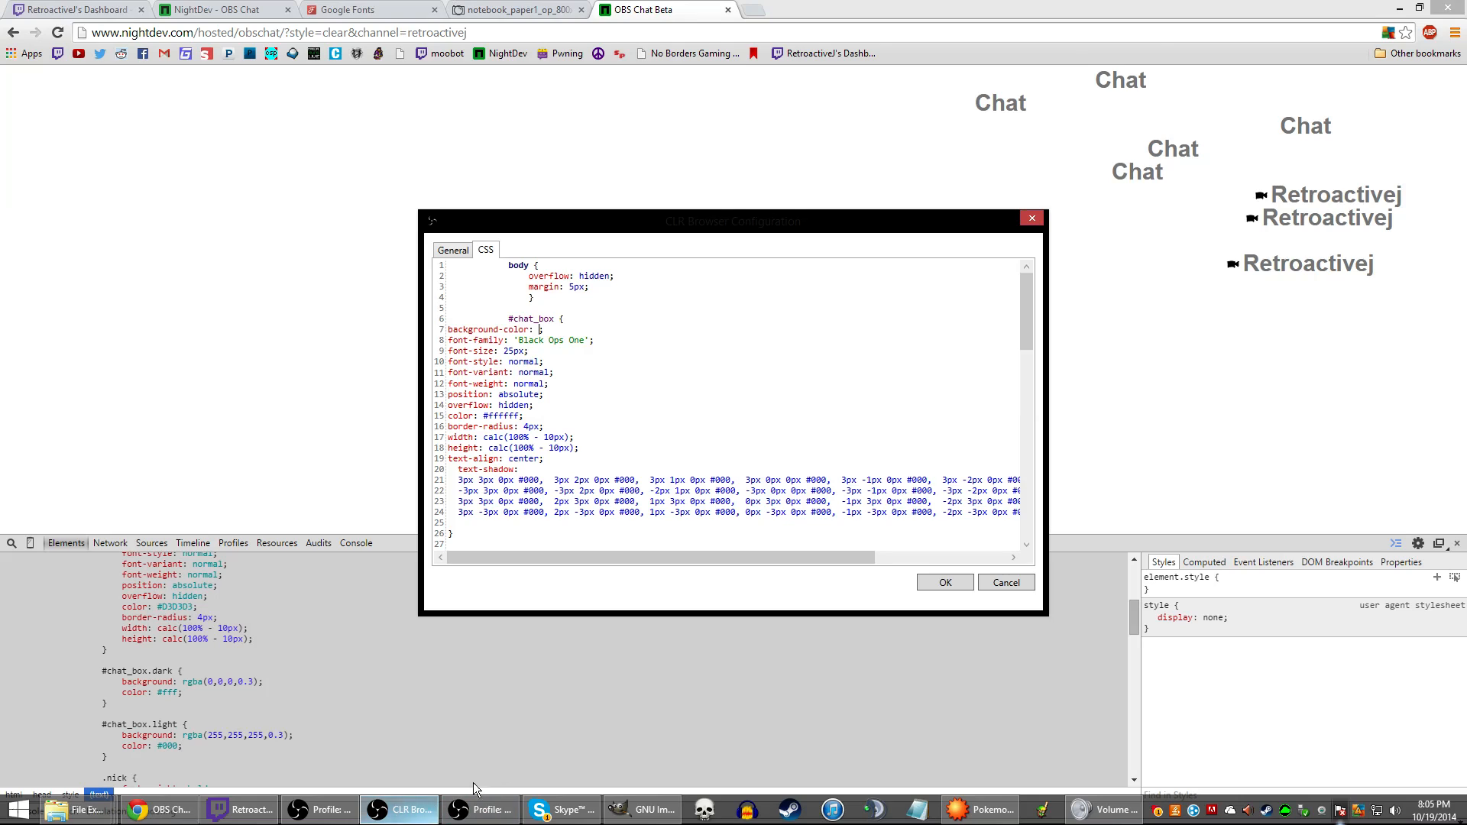
scroll(673, 444, "down", 3)
scroll(630, 424, "up", 3)
scroll(630, 423, "up", 1)
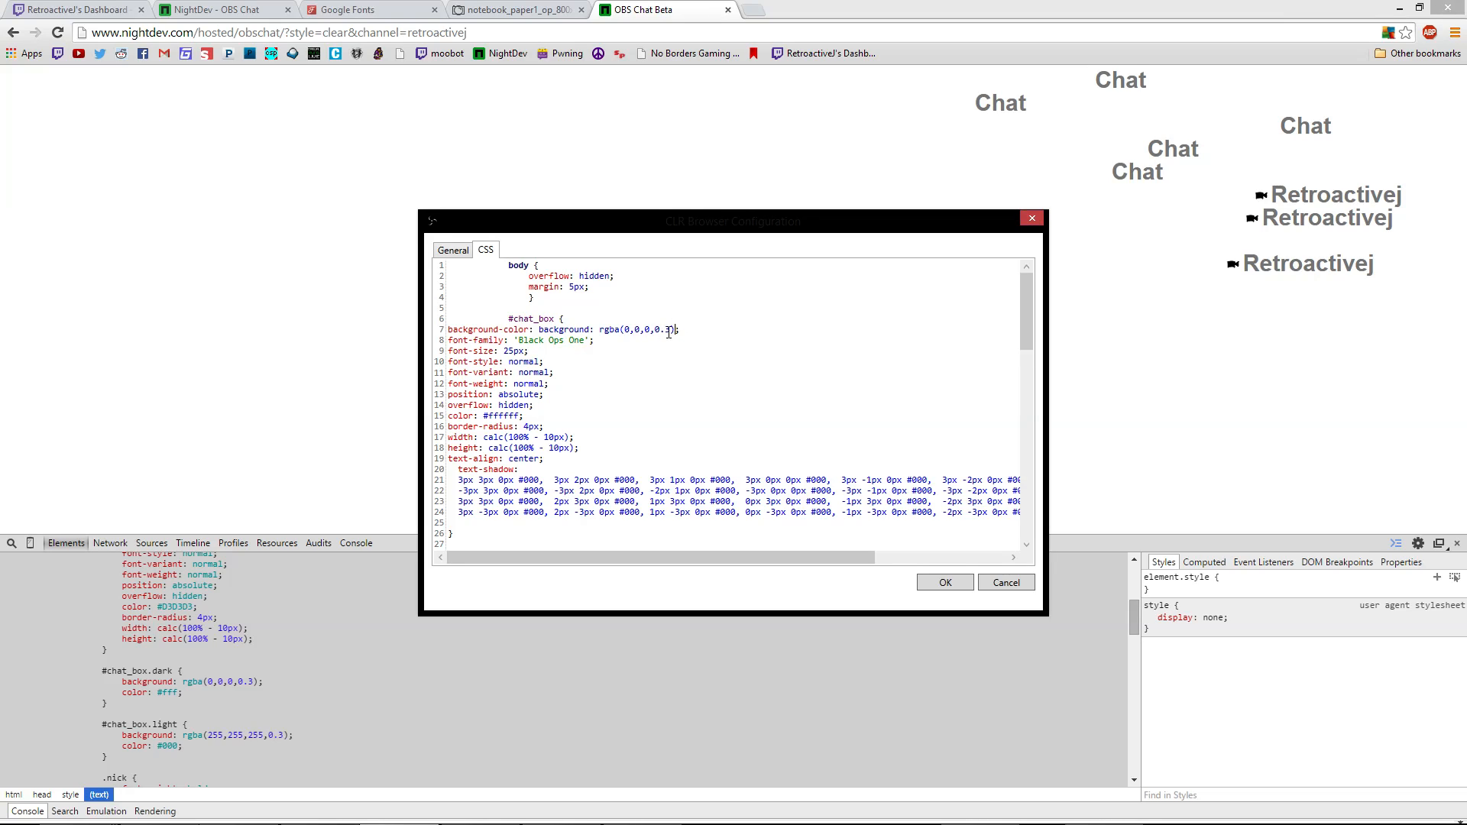
left_click(935, 582)
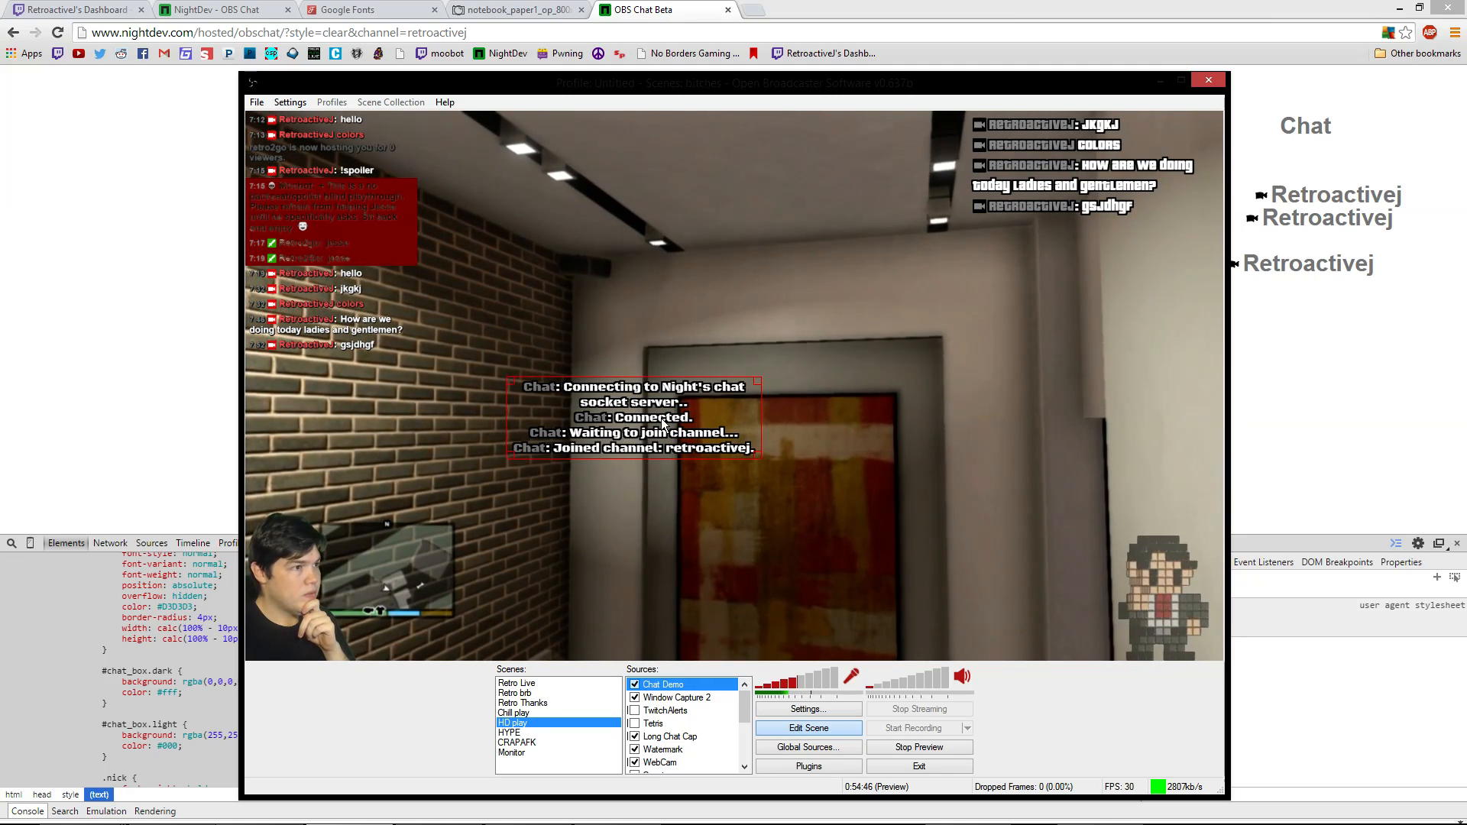
Delete the leftover background-color property name, save, and move the chat box higher
right_click(749, 417)
left_click(773, 579)
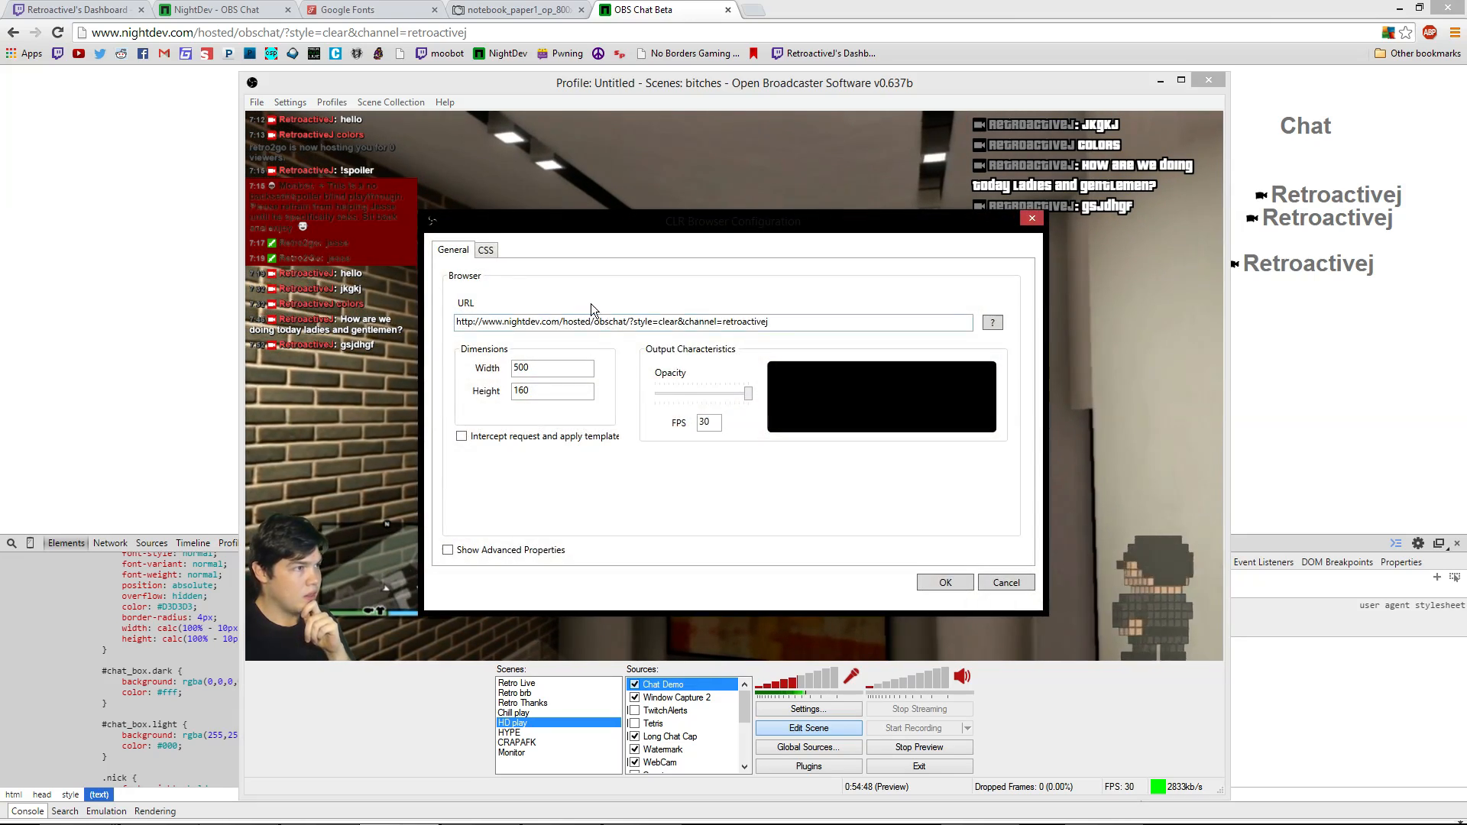
left_click(486, 252)
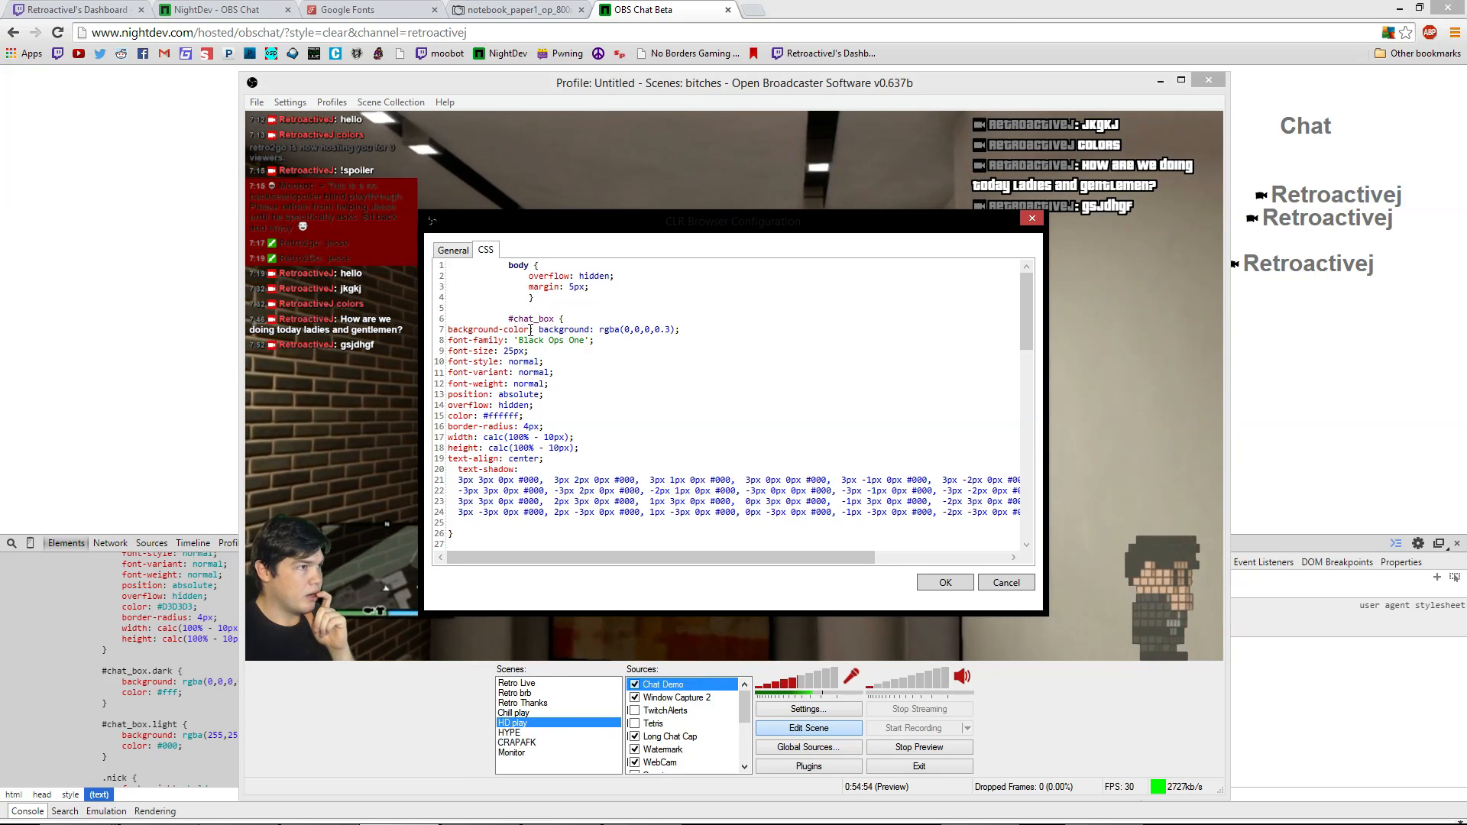
left_click_drag(524, 331, 531, 329)
key("BackSpace")
key("BackSpace")
key("BackSpace")
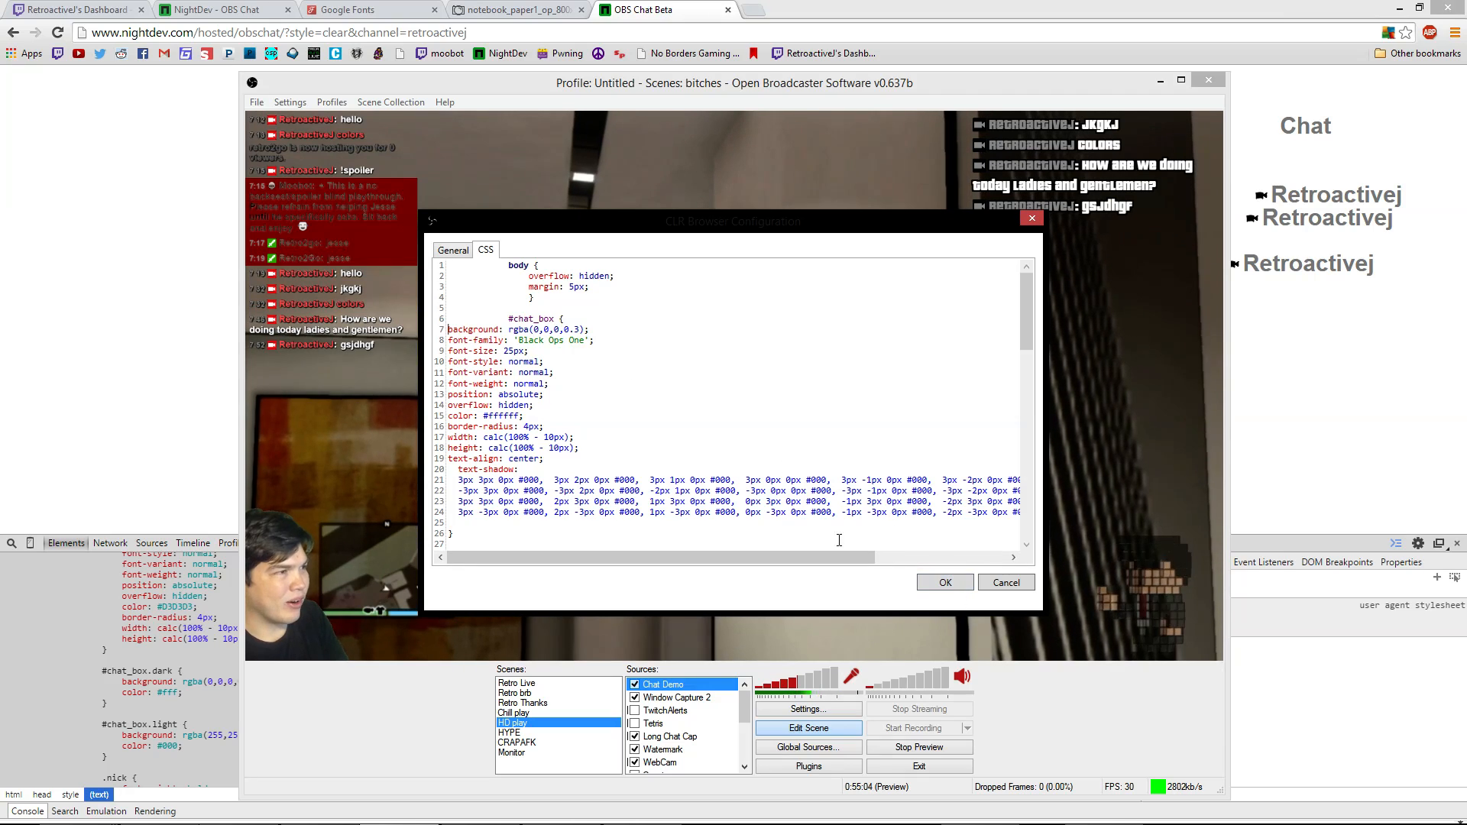
left_click(947, 583)
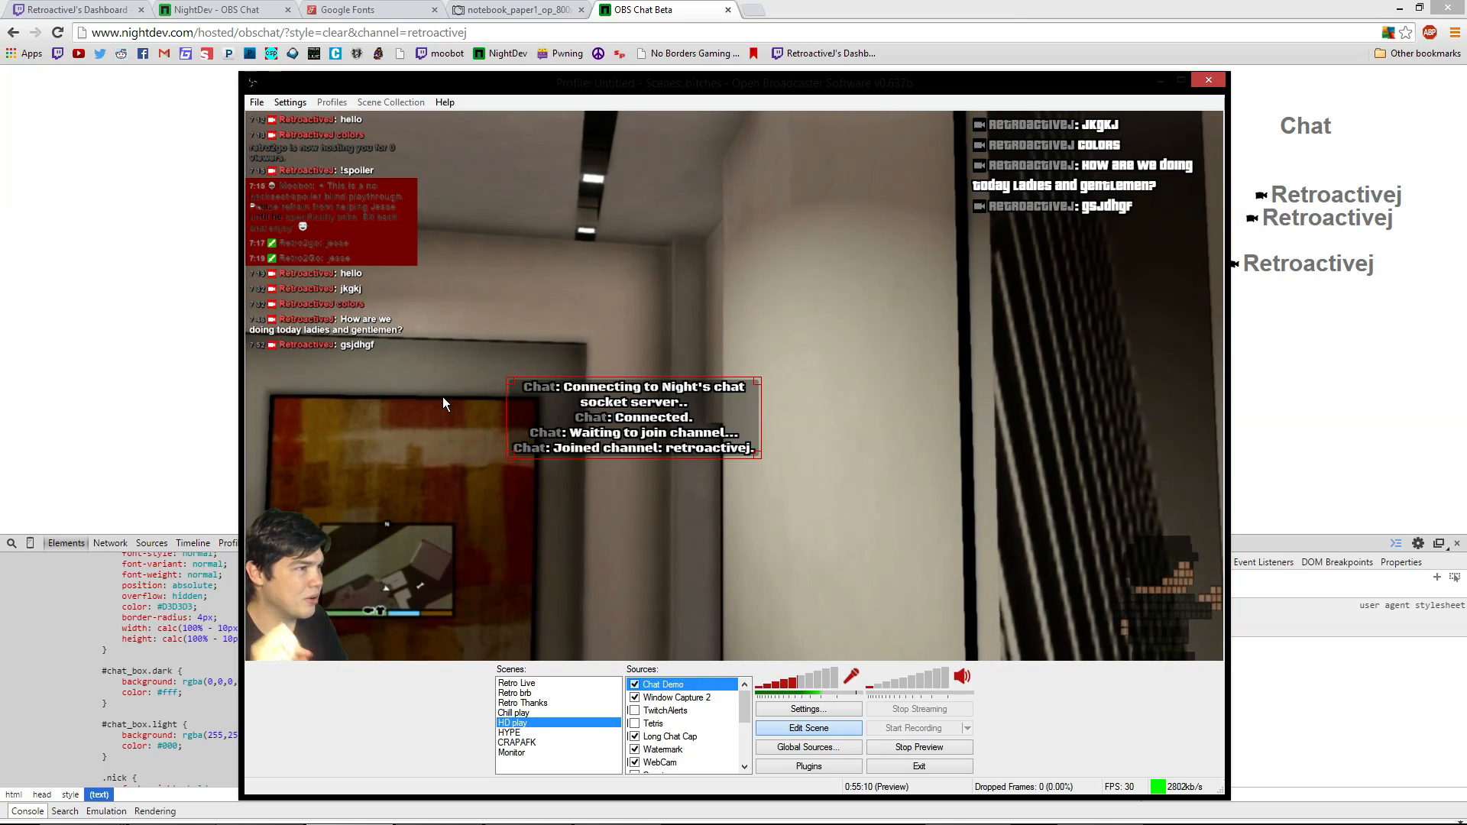
left_click_drag(613, 430, 722, 343)
Change the #chat_box background from rgba(0,0,0,0.3) to rgba(144,0,0,0.3) and save
right_click(791, 346)
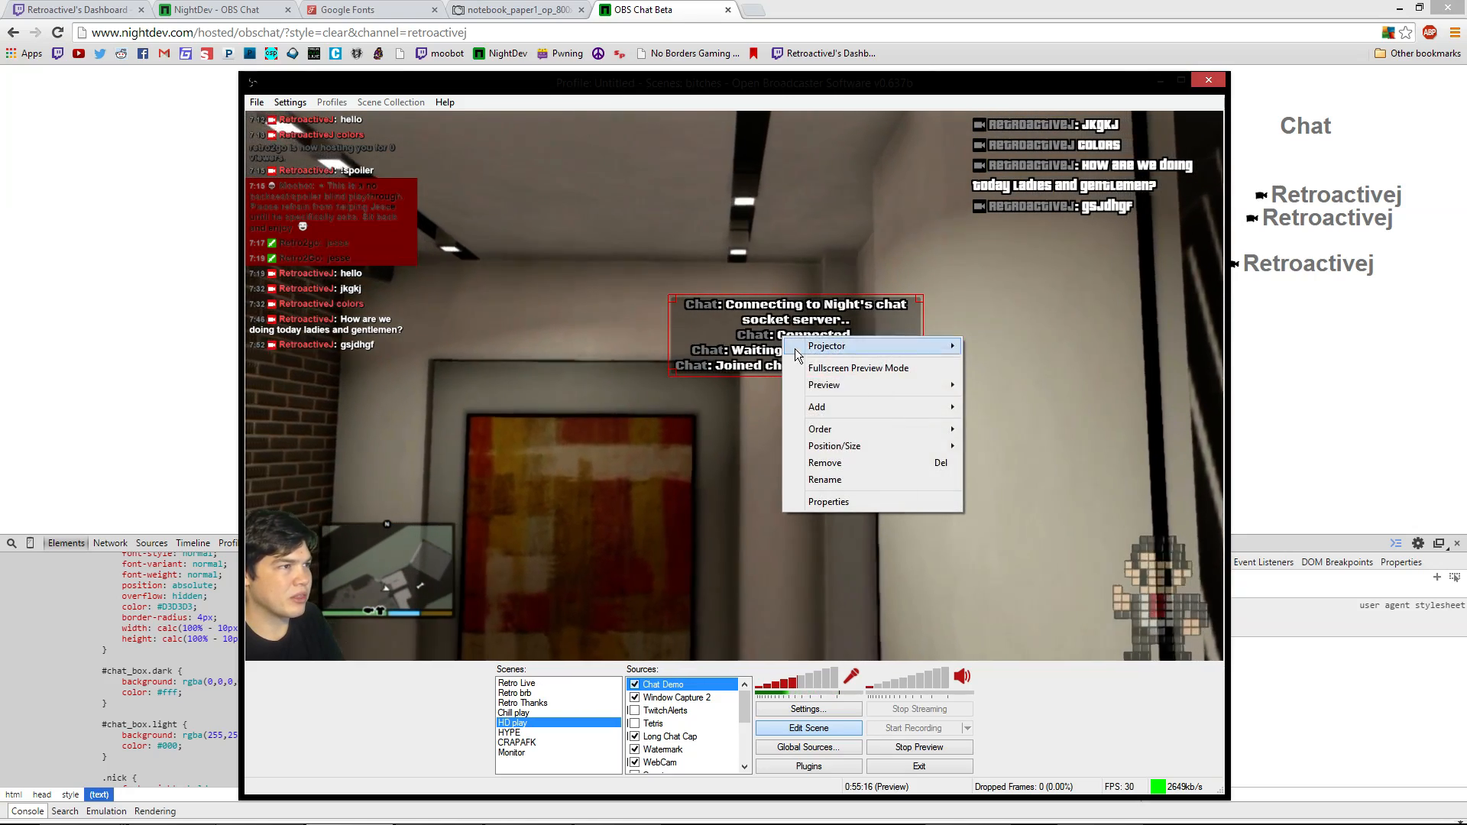
left_click(833, 501)
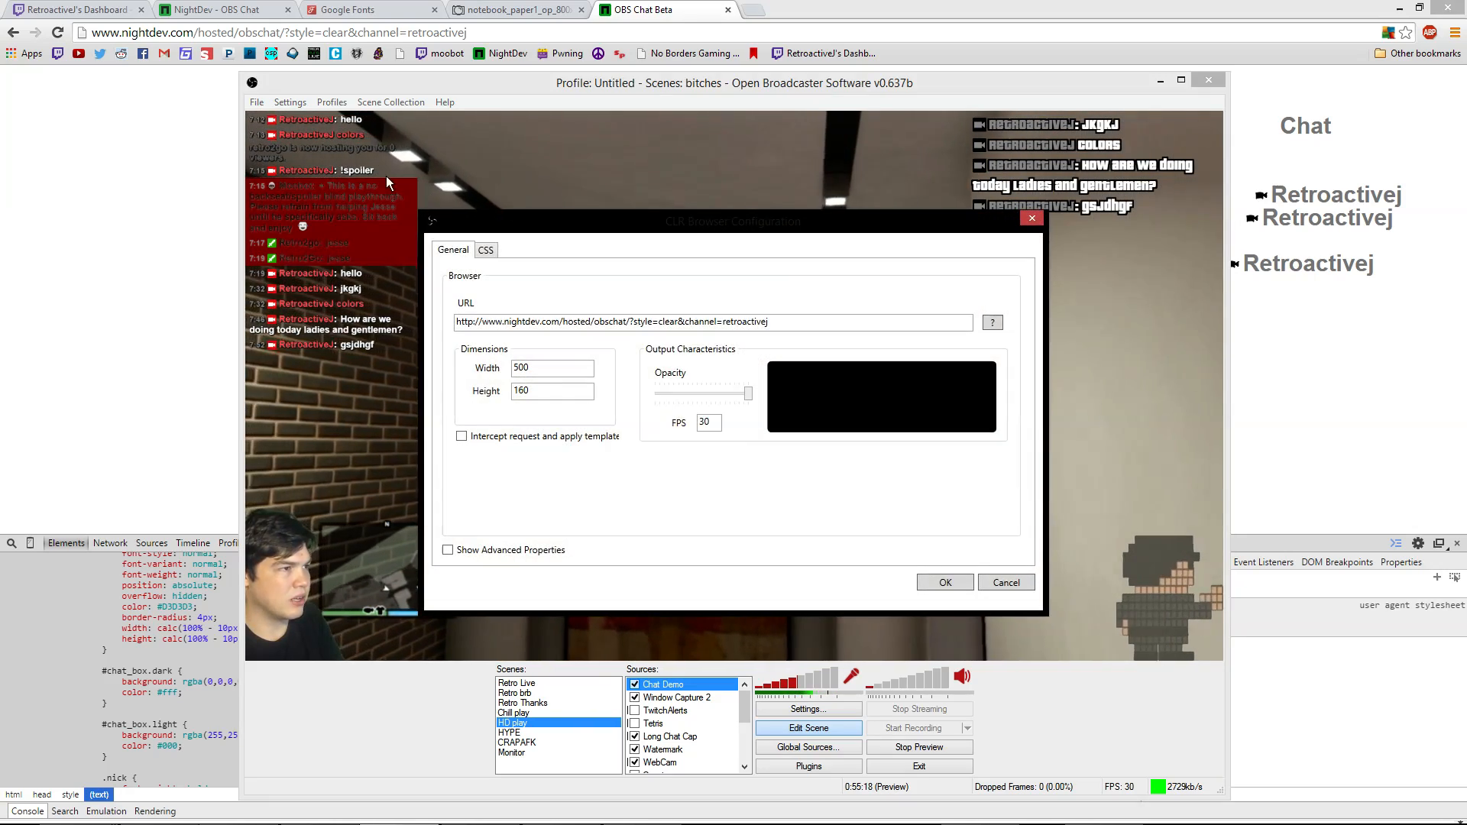
left_click(487, 251)
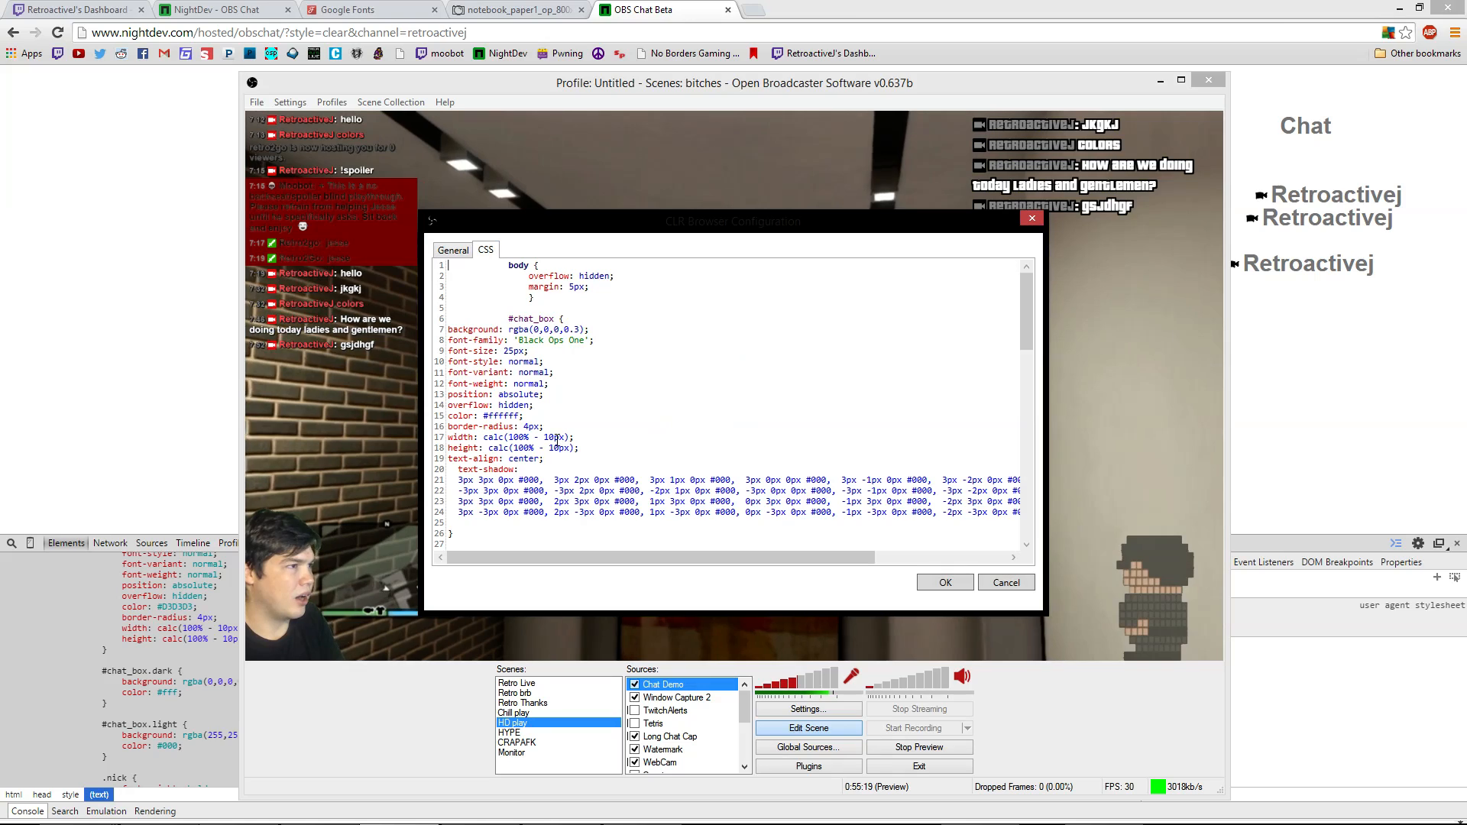
double_click(537, 330)
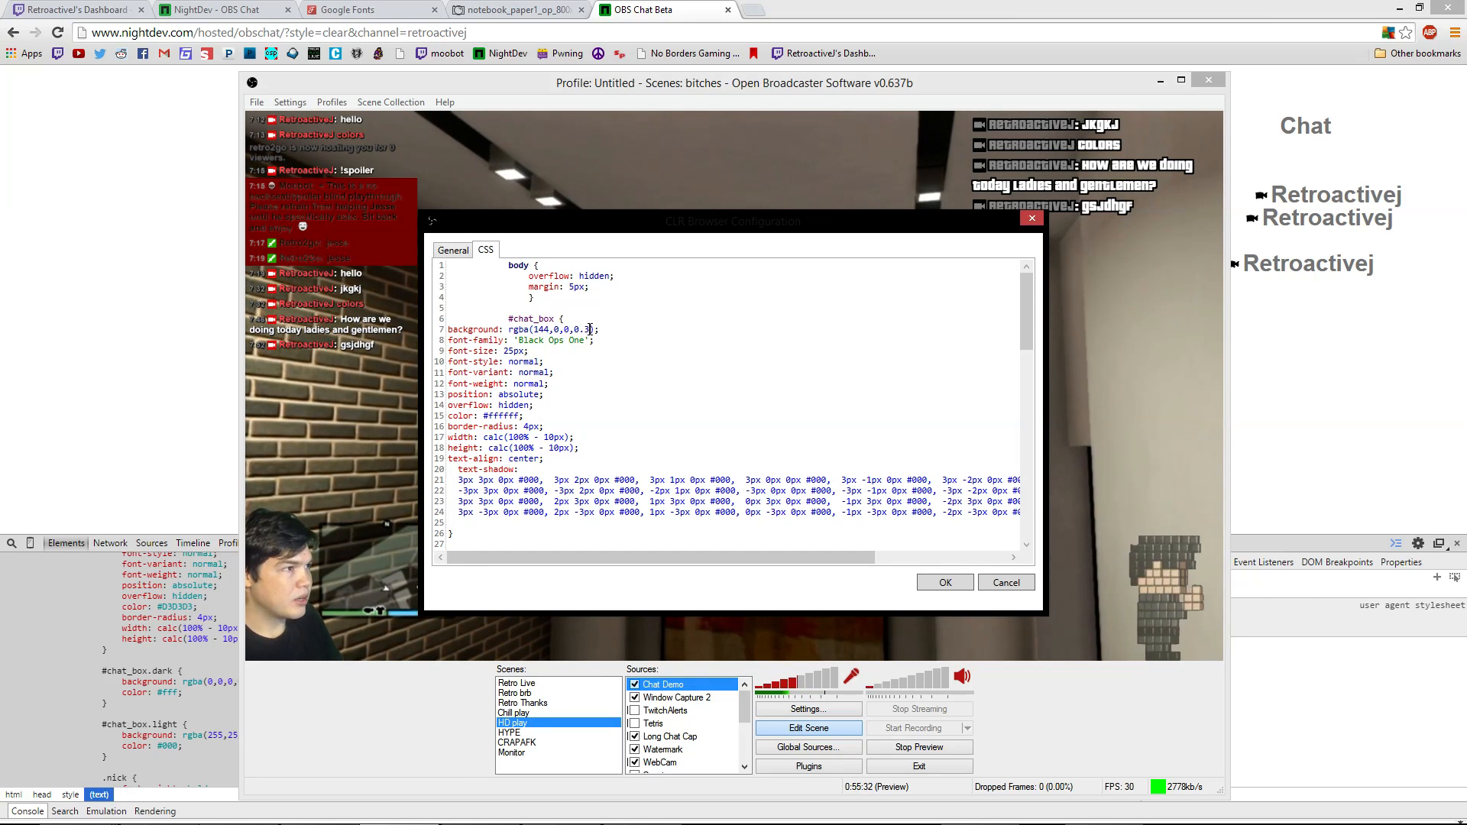
left_click(678, 338)
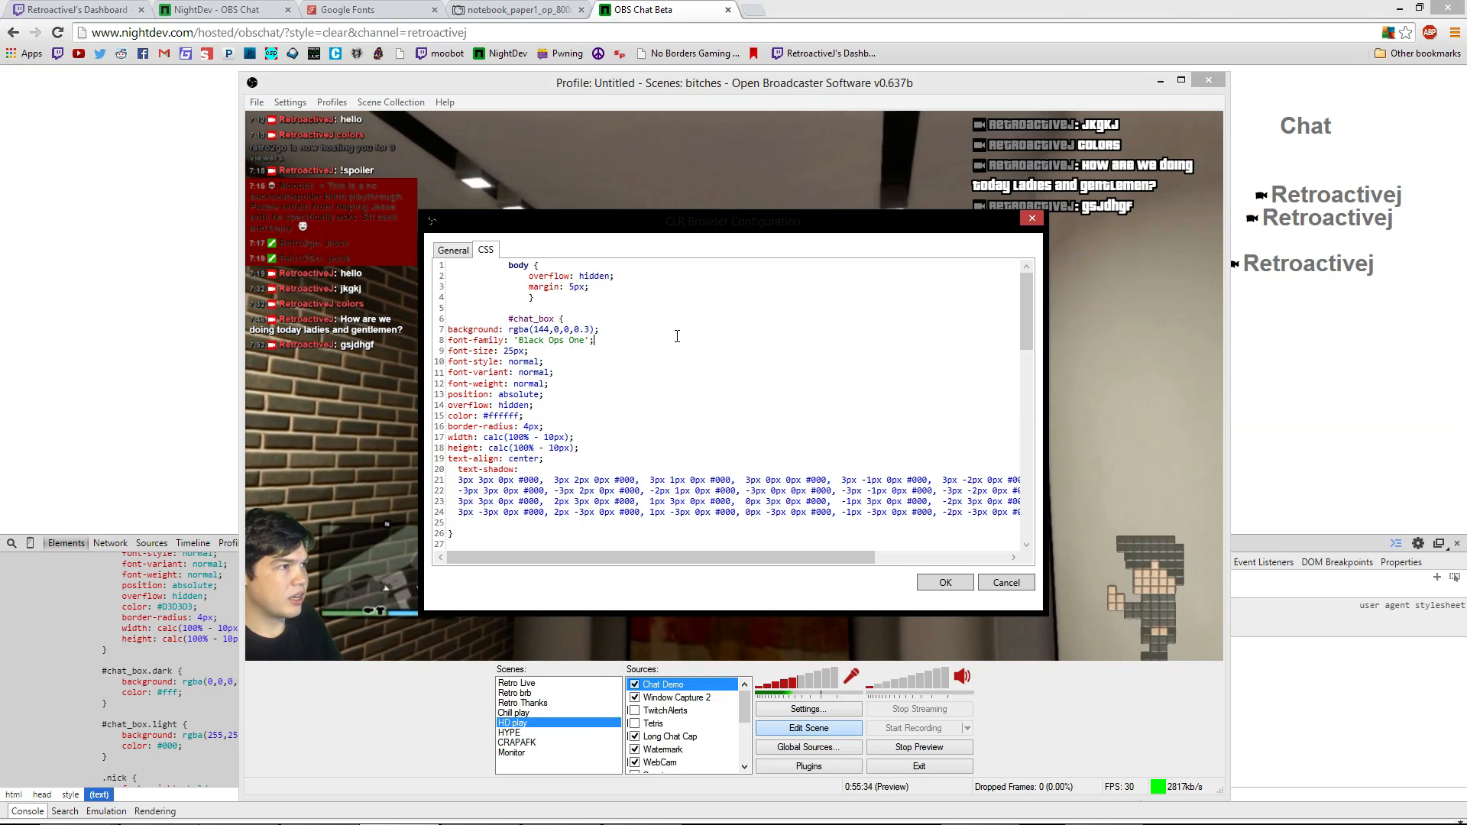
left_click(960, 589)
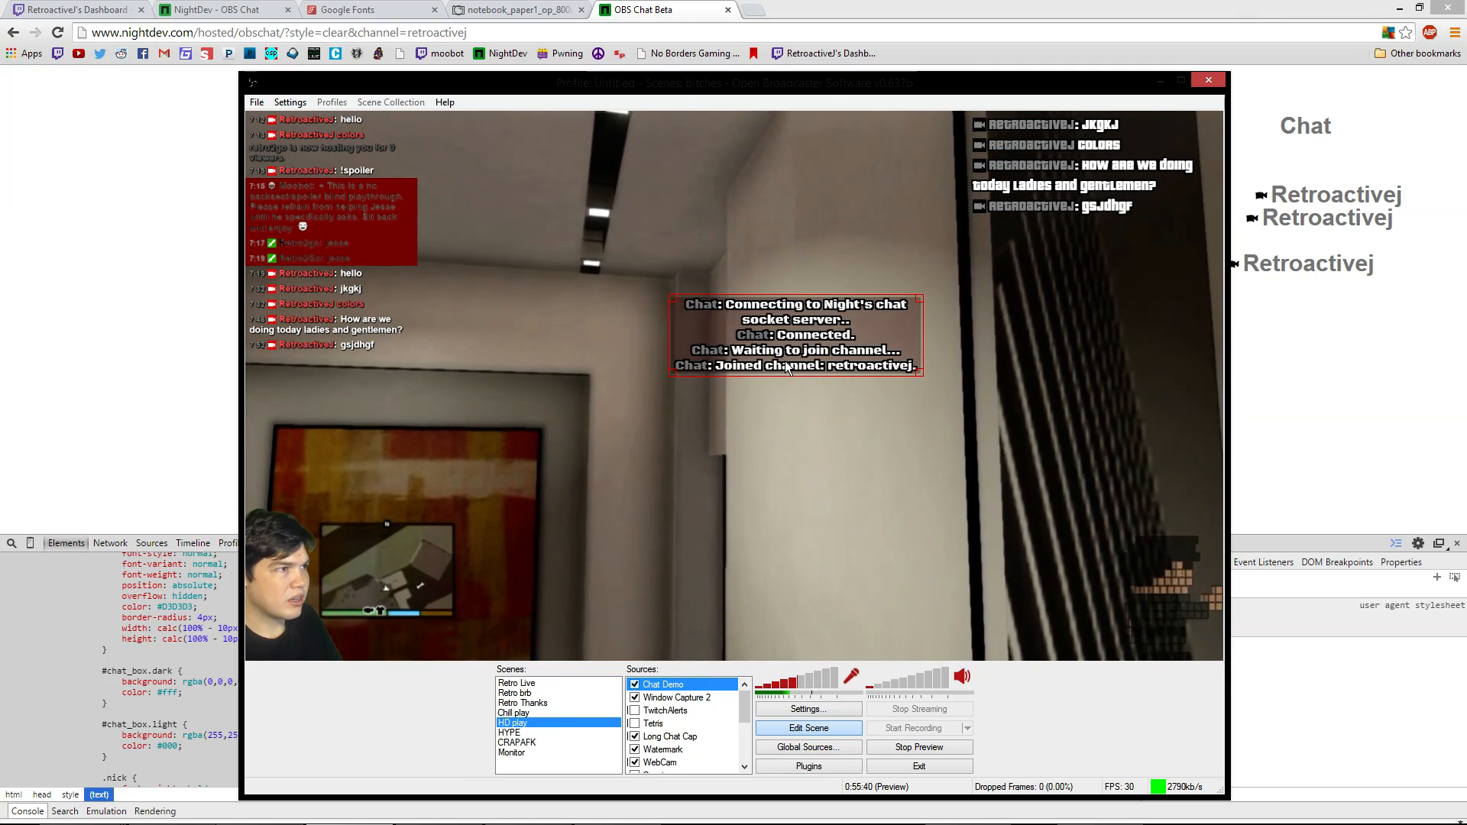
Raise the red background's alpha to 0.7, then nudge the chat box slightly down-left
right_click(785, 360)
left_click(832, 526)
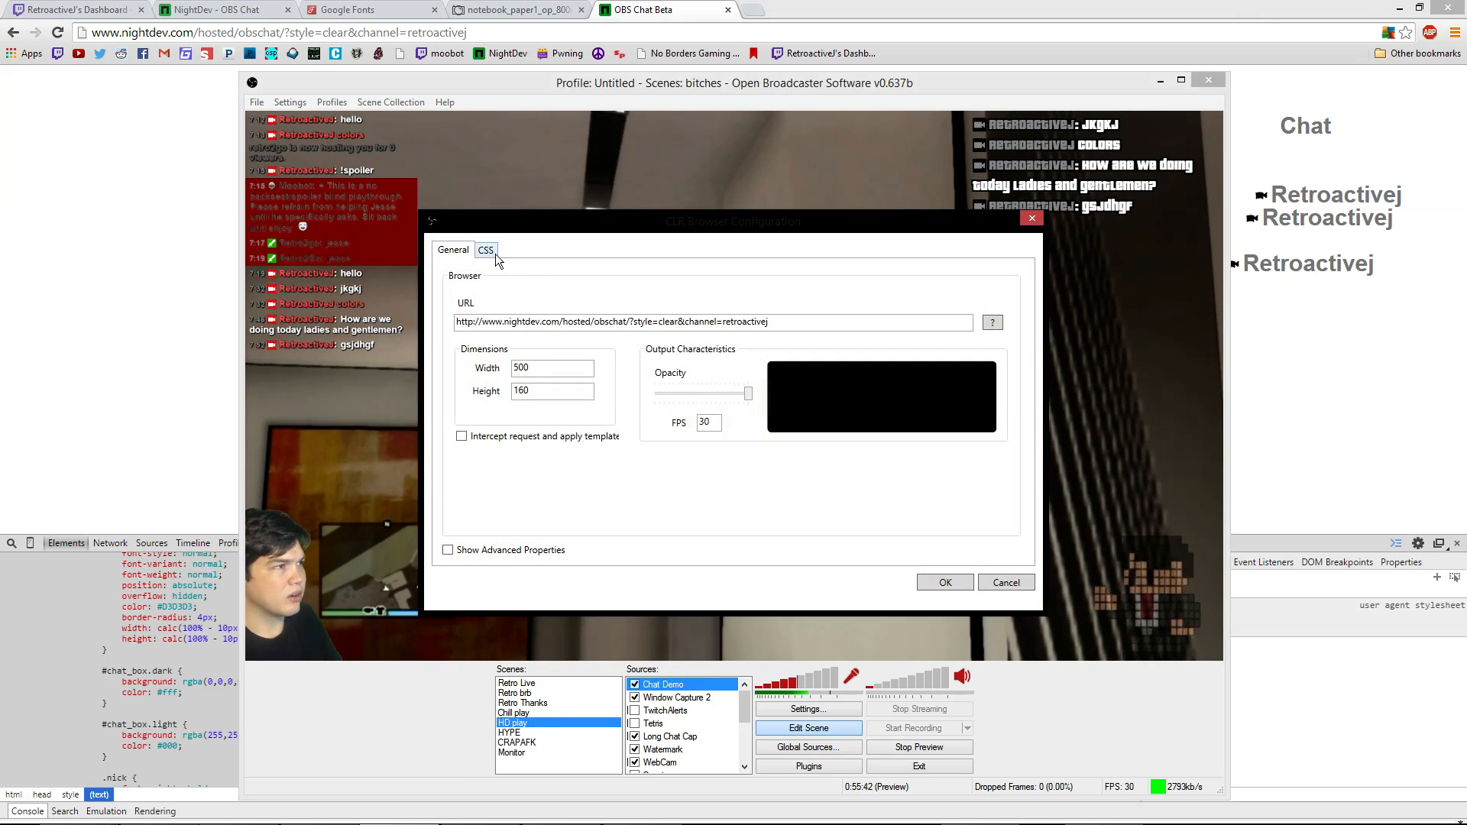
left_click(487, 251)
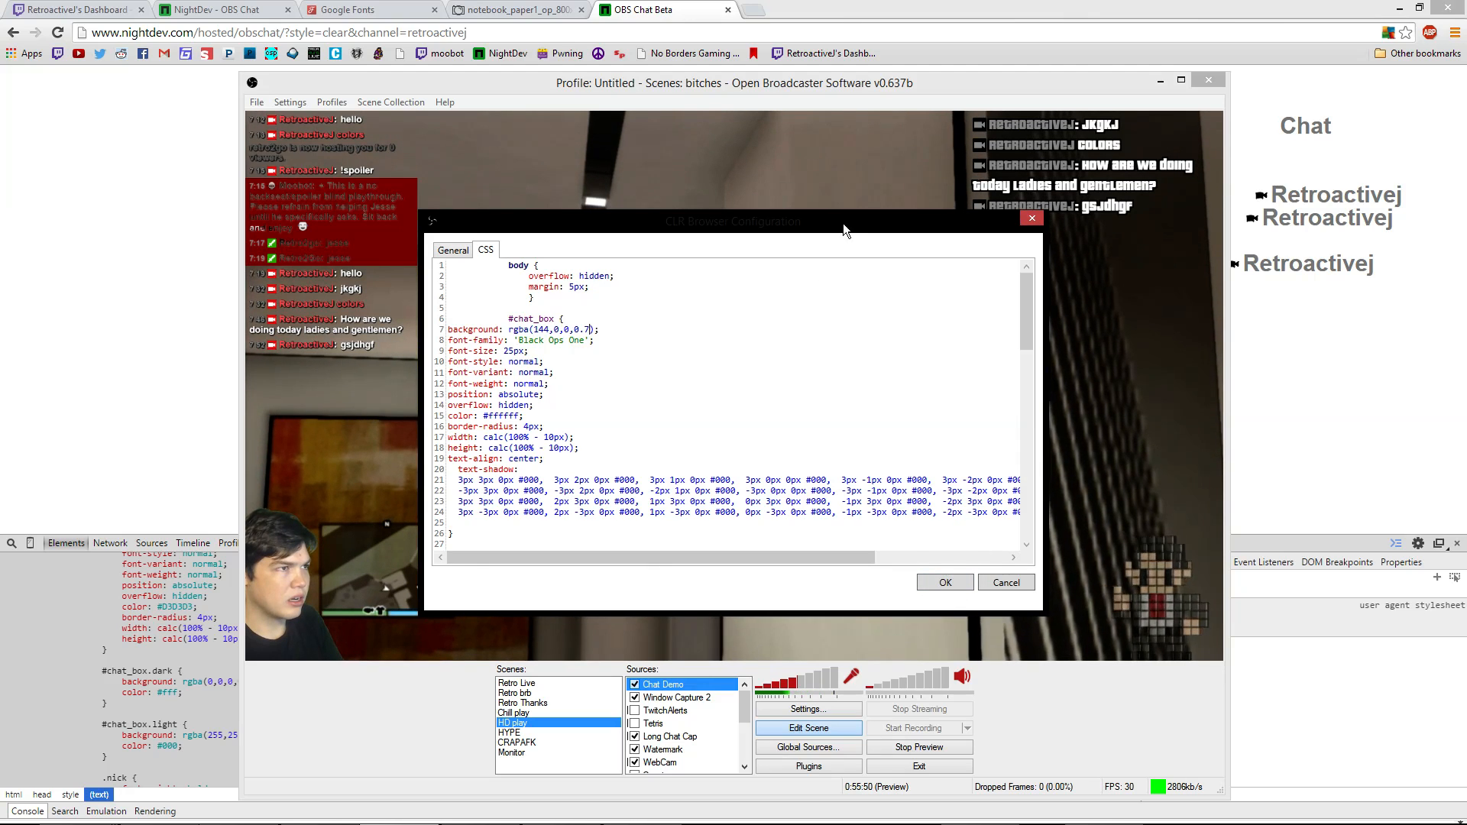
left_click_drag(840, 227, 1234, 368)
left_click(1336, 717)
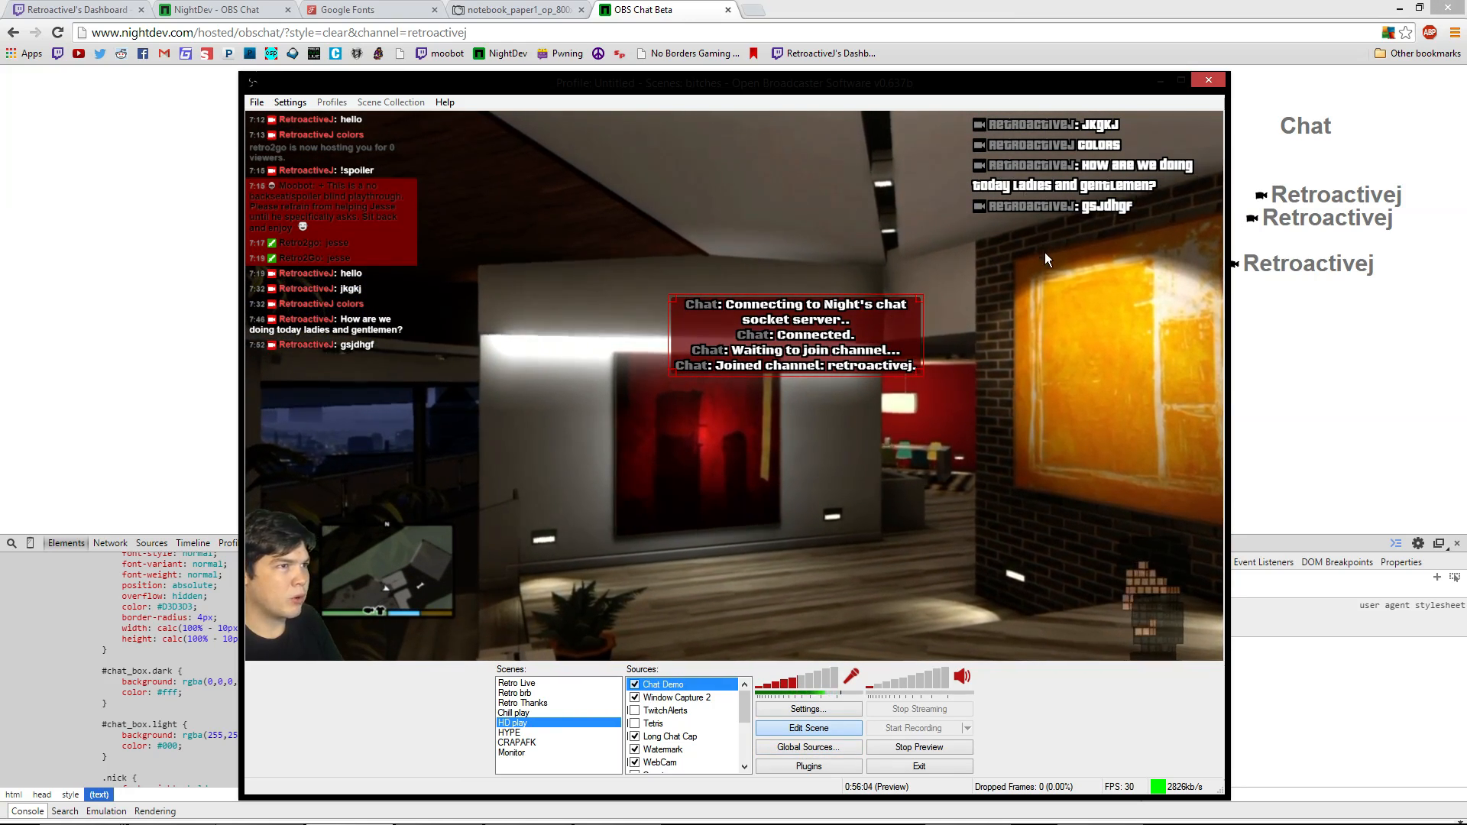
left_click(1059, 200)
left_click_drag(773, 351, 717, 384)
Cycle through Retro brb and HYPE back to HD play, then move the chat box near the top
right_click(708, 484)
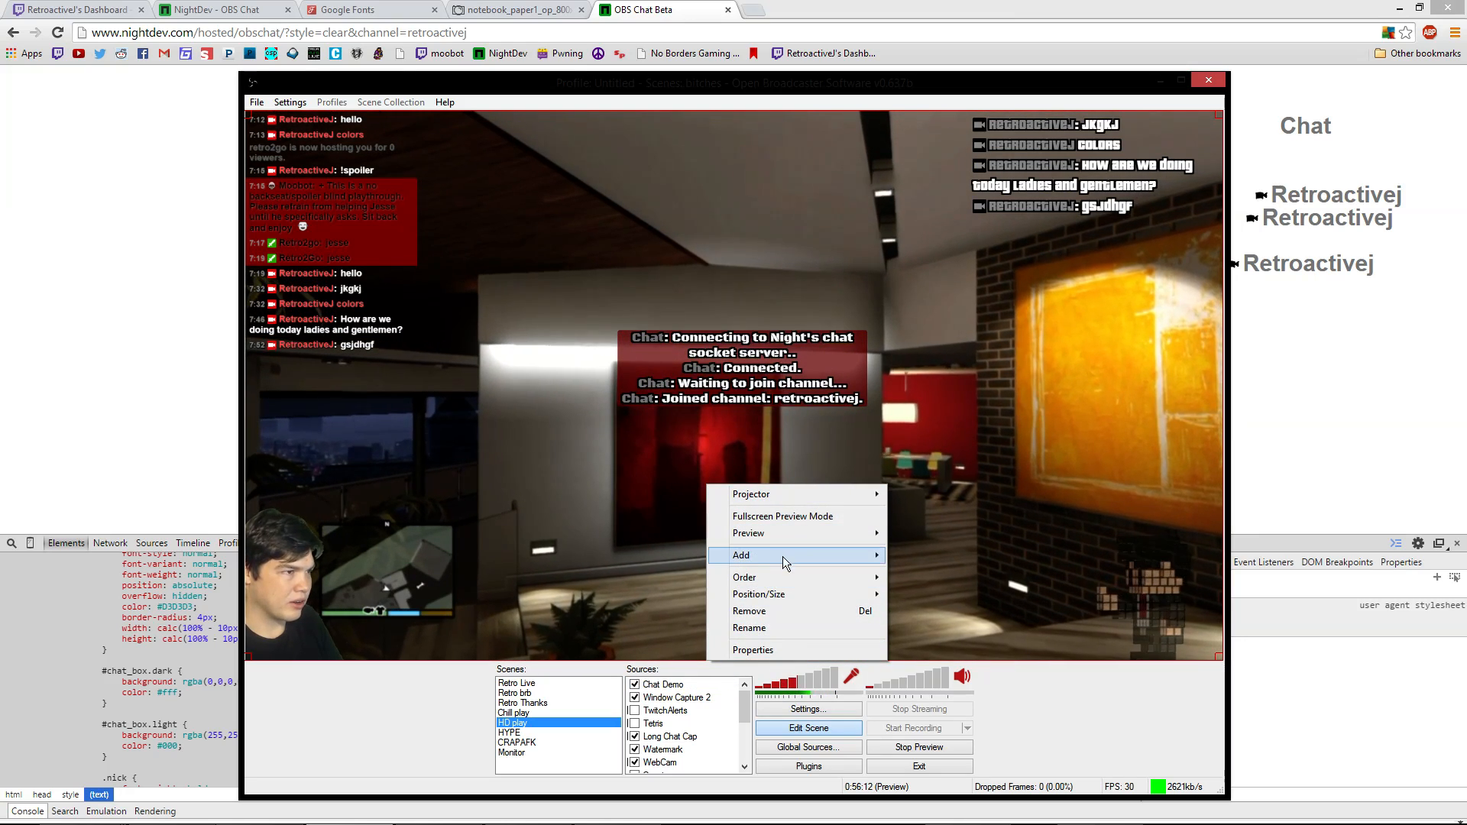
left_click(627, 556)
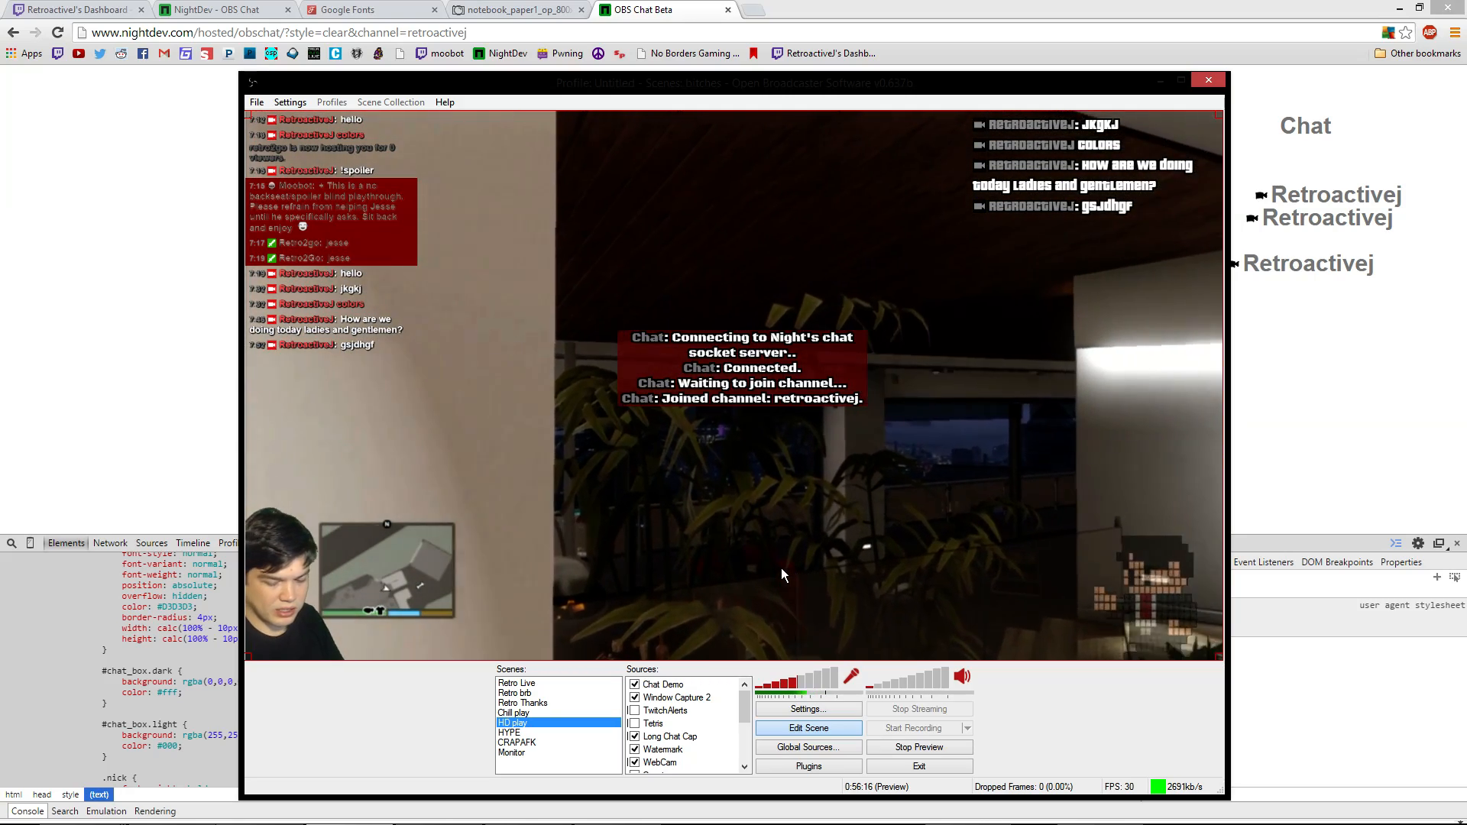
key("F2")
key("F6")
key("F5")
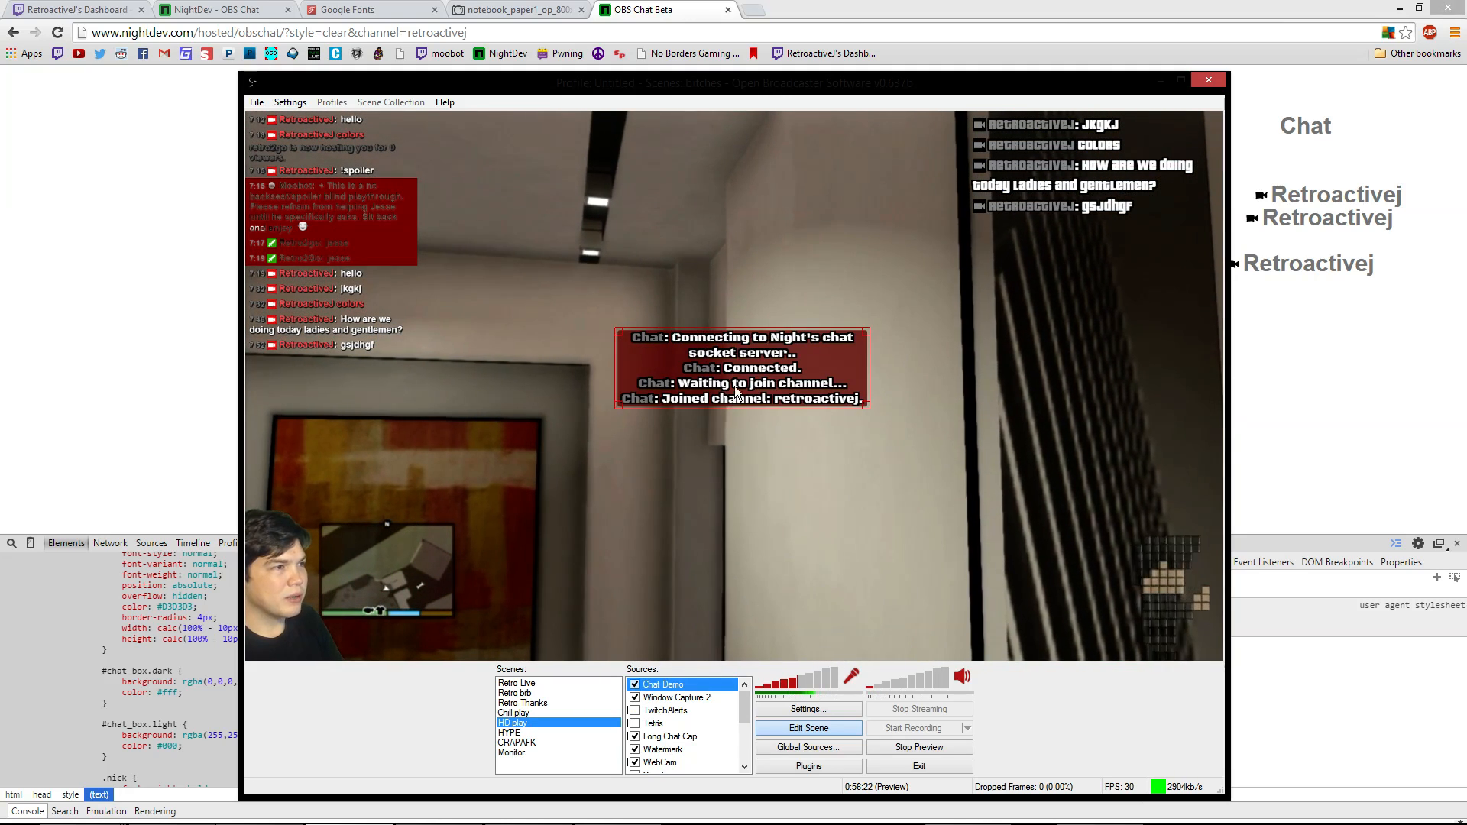
left_click_drag(734, 399, 709, 208)
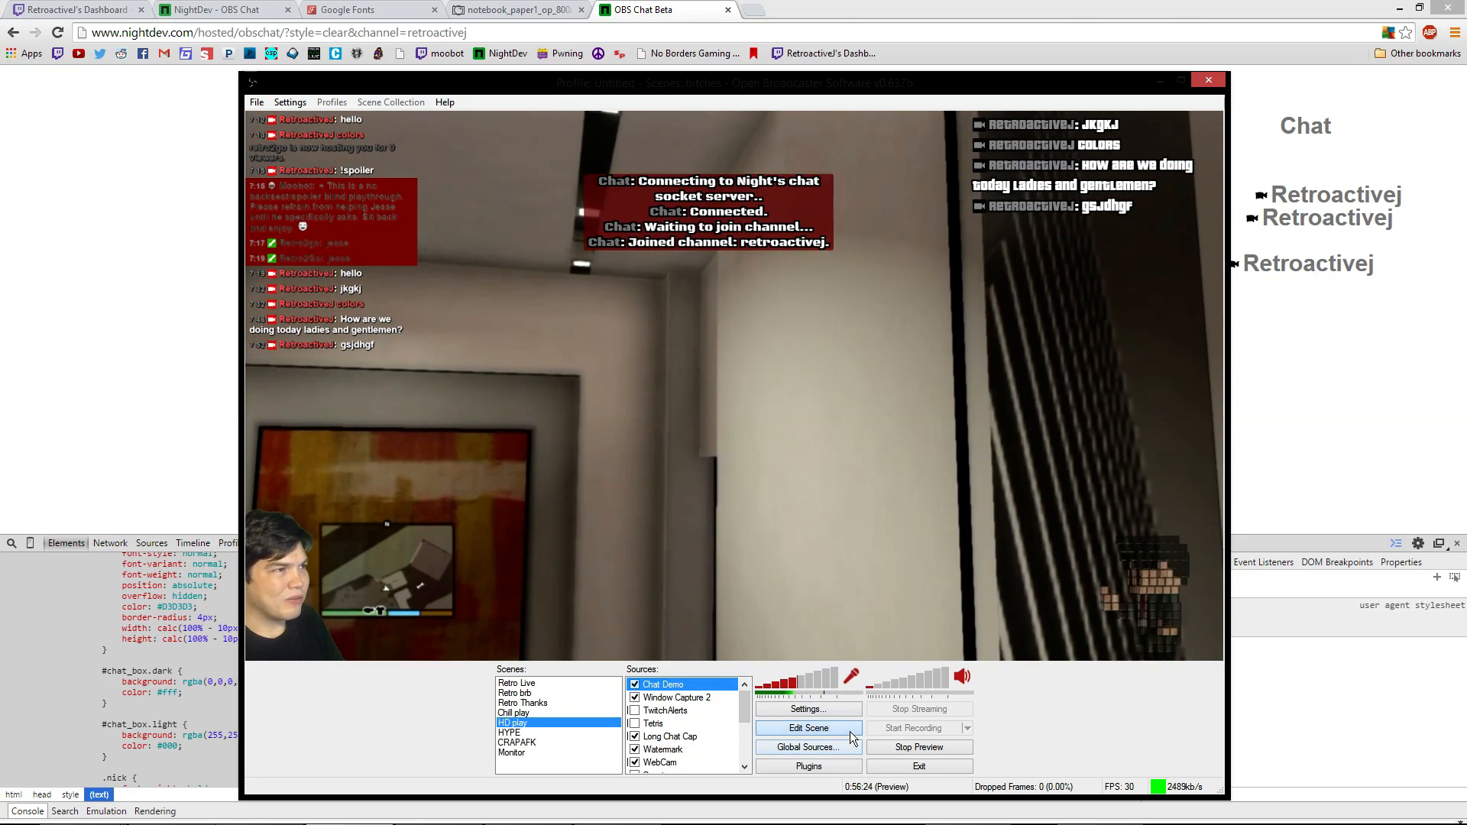
Review the chat source's CSS without changes, then bring up the global sources list
right_click(676, 191)
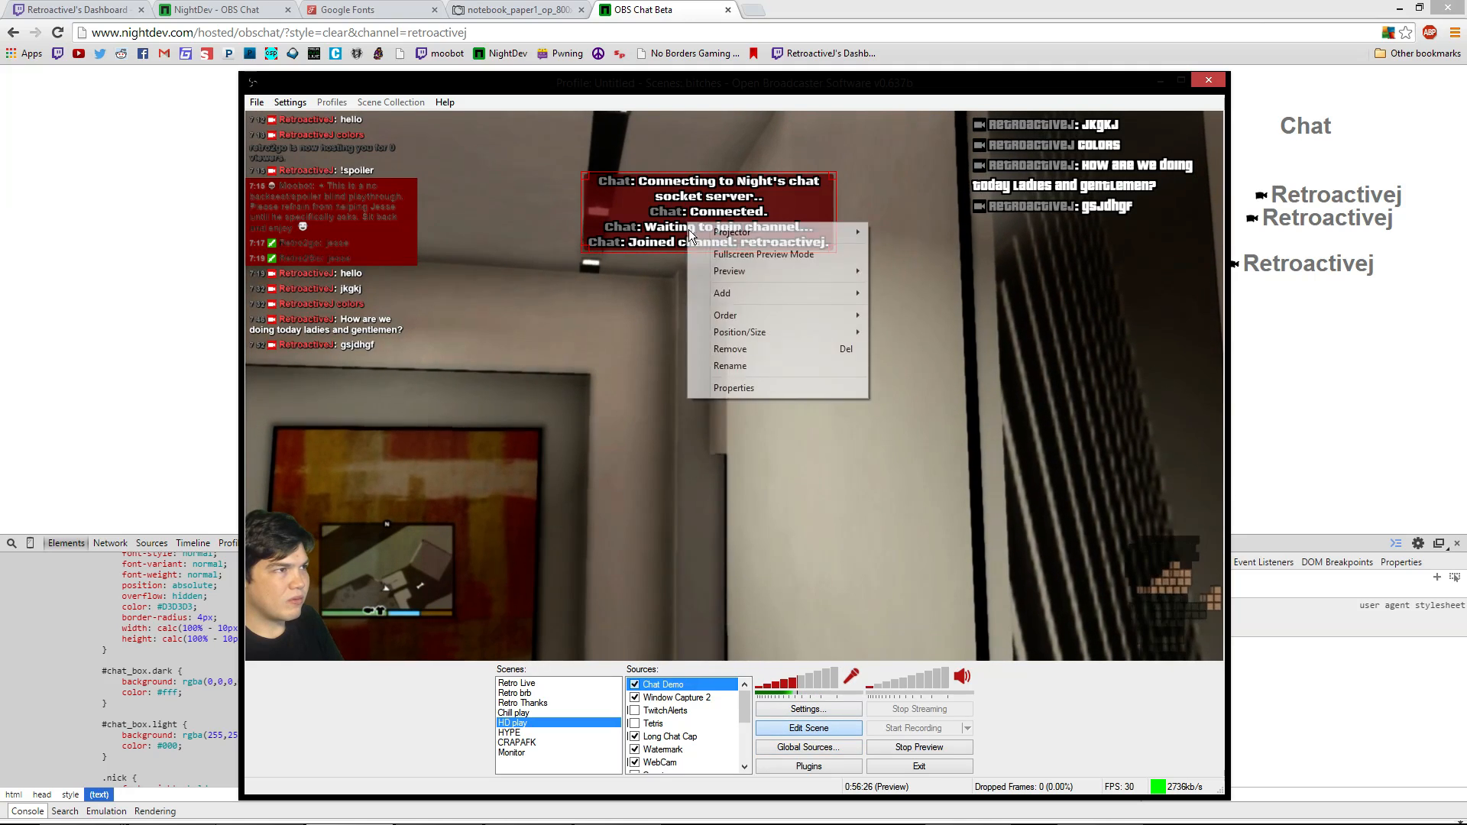
left_click(840, 383)
left_click(486, 251)
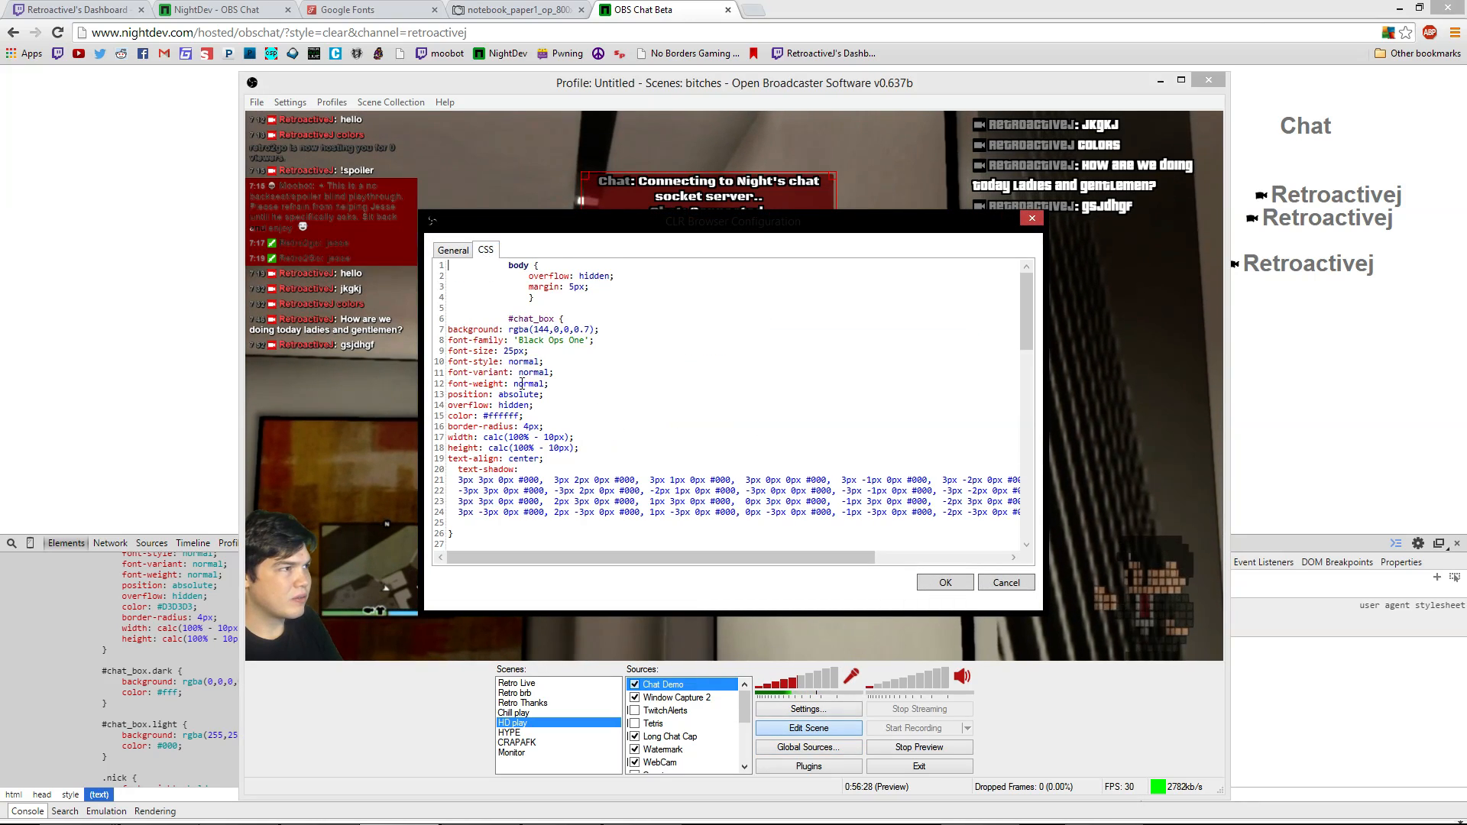
scroll(489, 539, "down", 10)
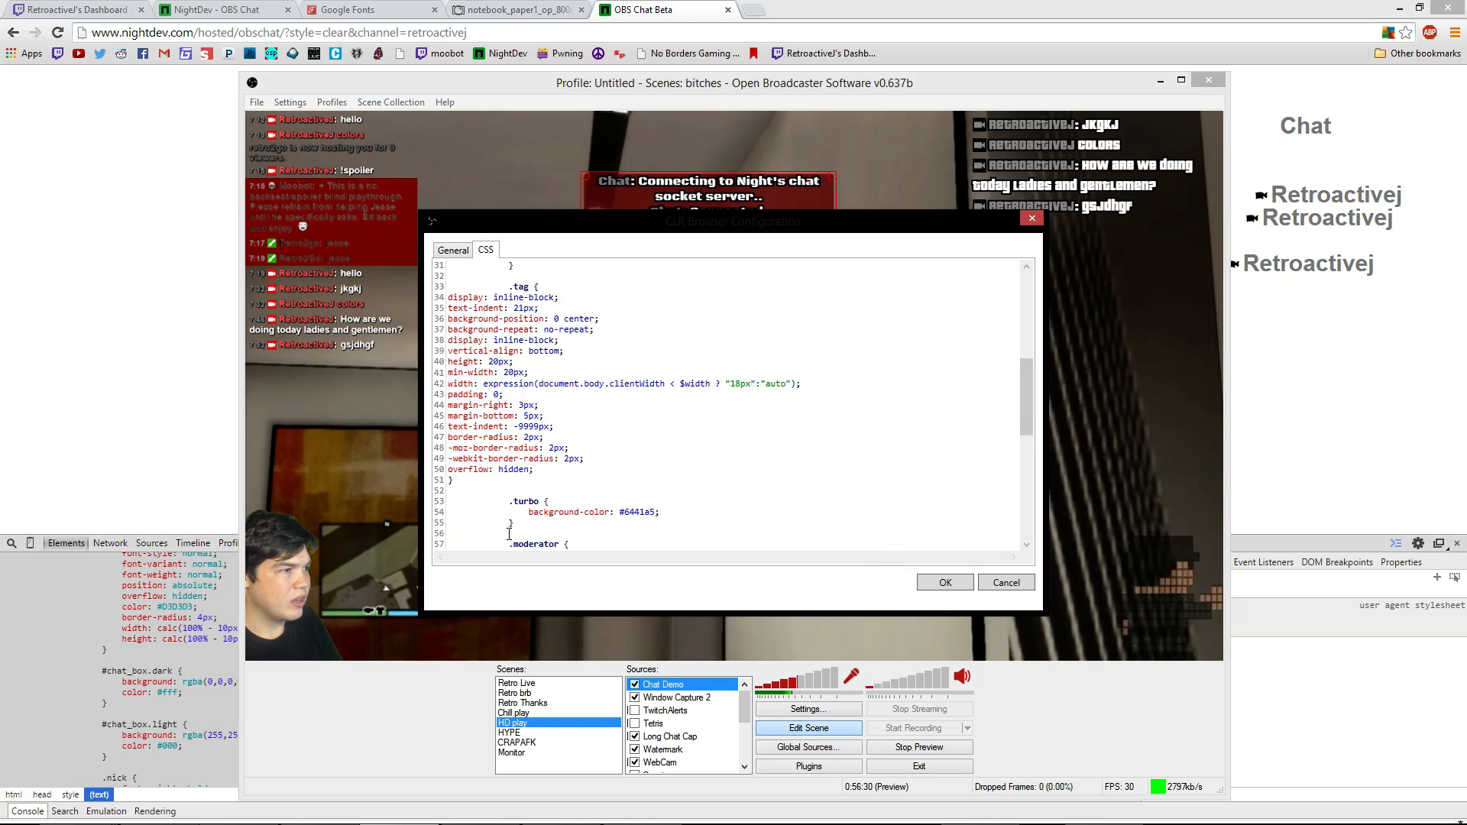
left_click(1006, 583)
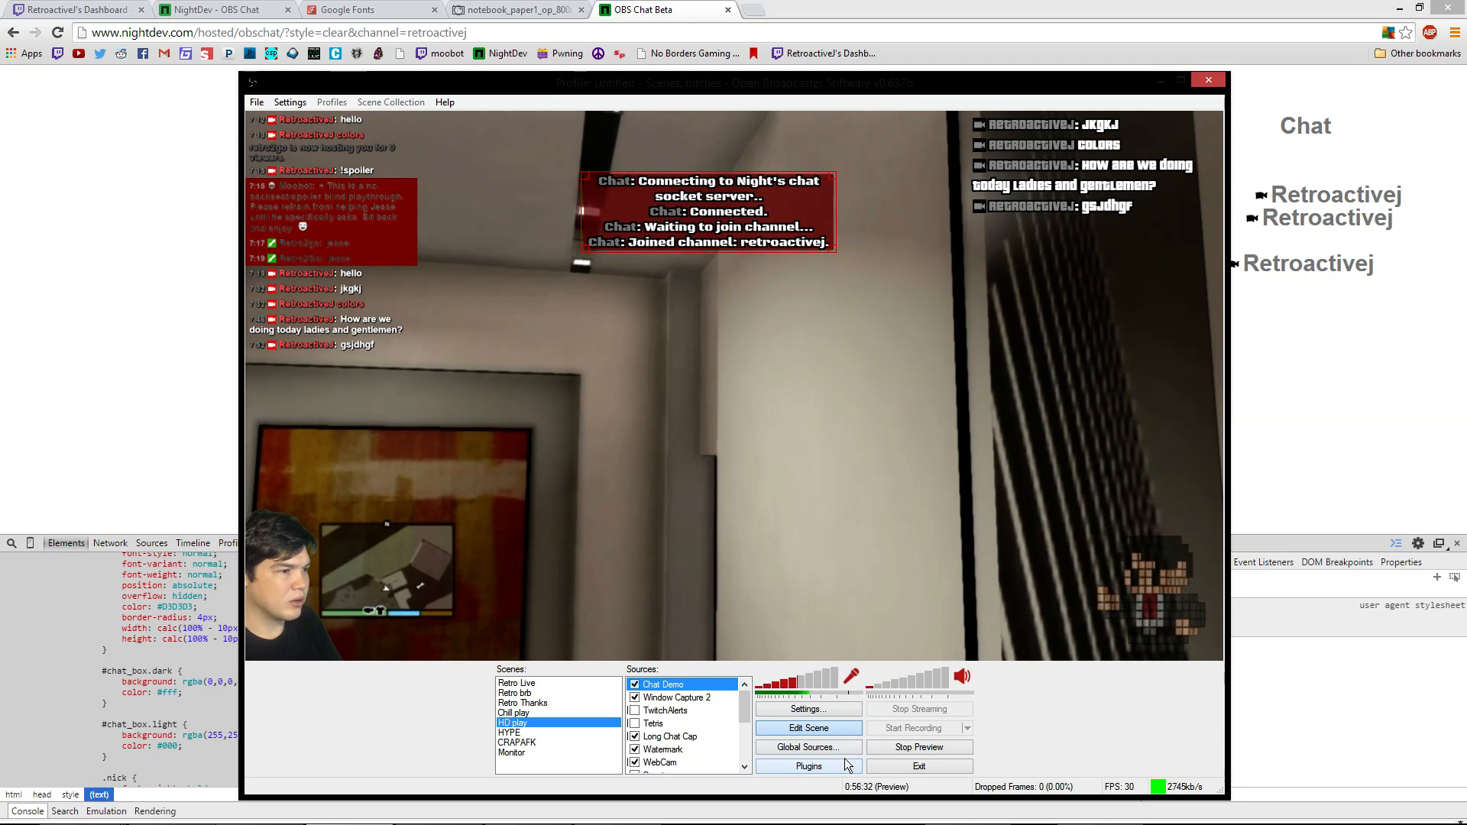
left_click(852, 752)
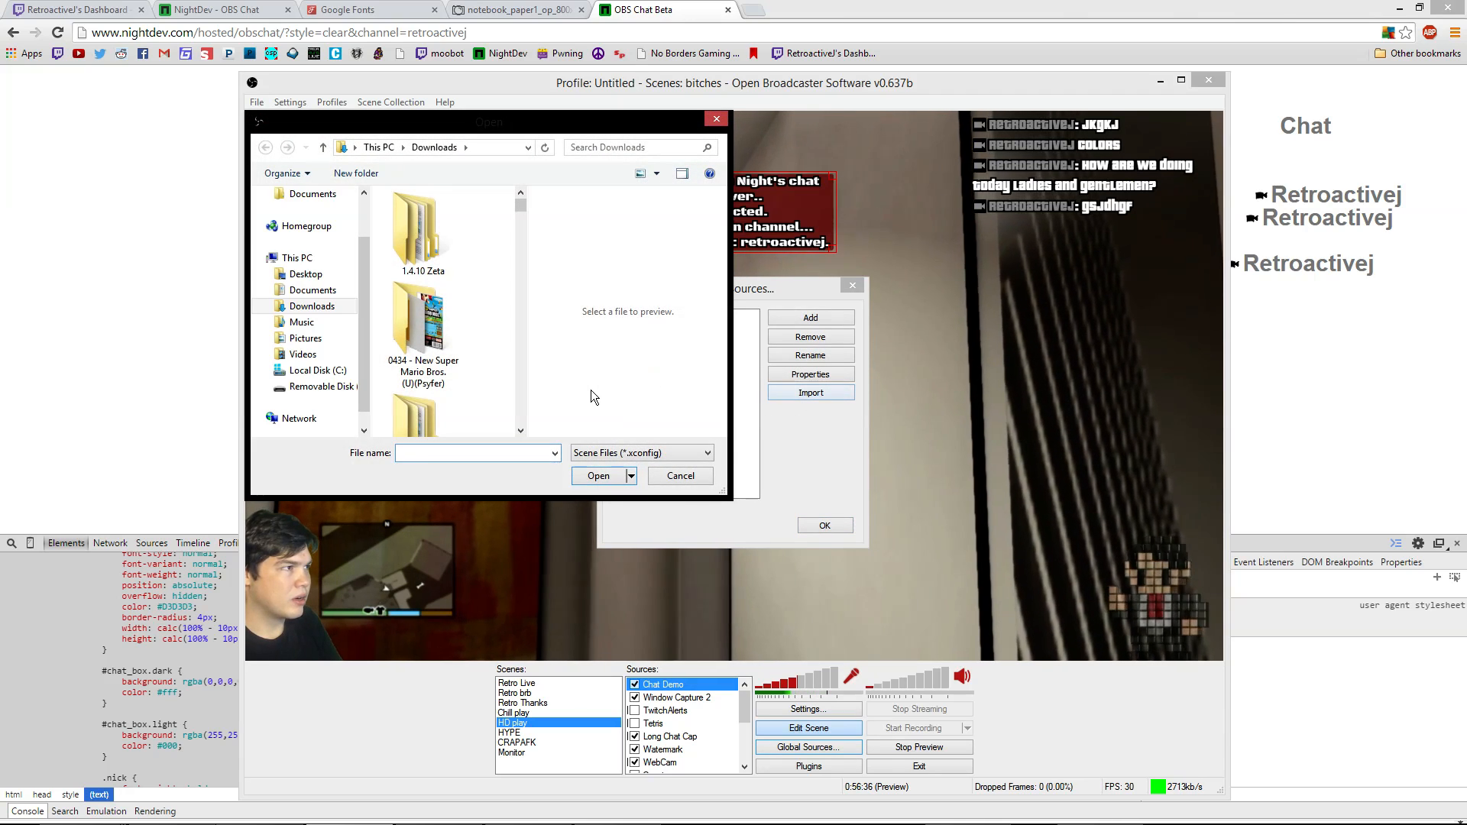
Close the open dialogs, then select the chat source's entire stylesheet and close its settings
left_click(697, 474)
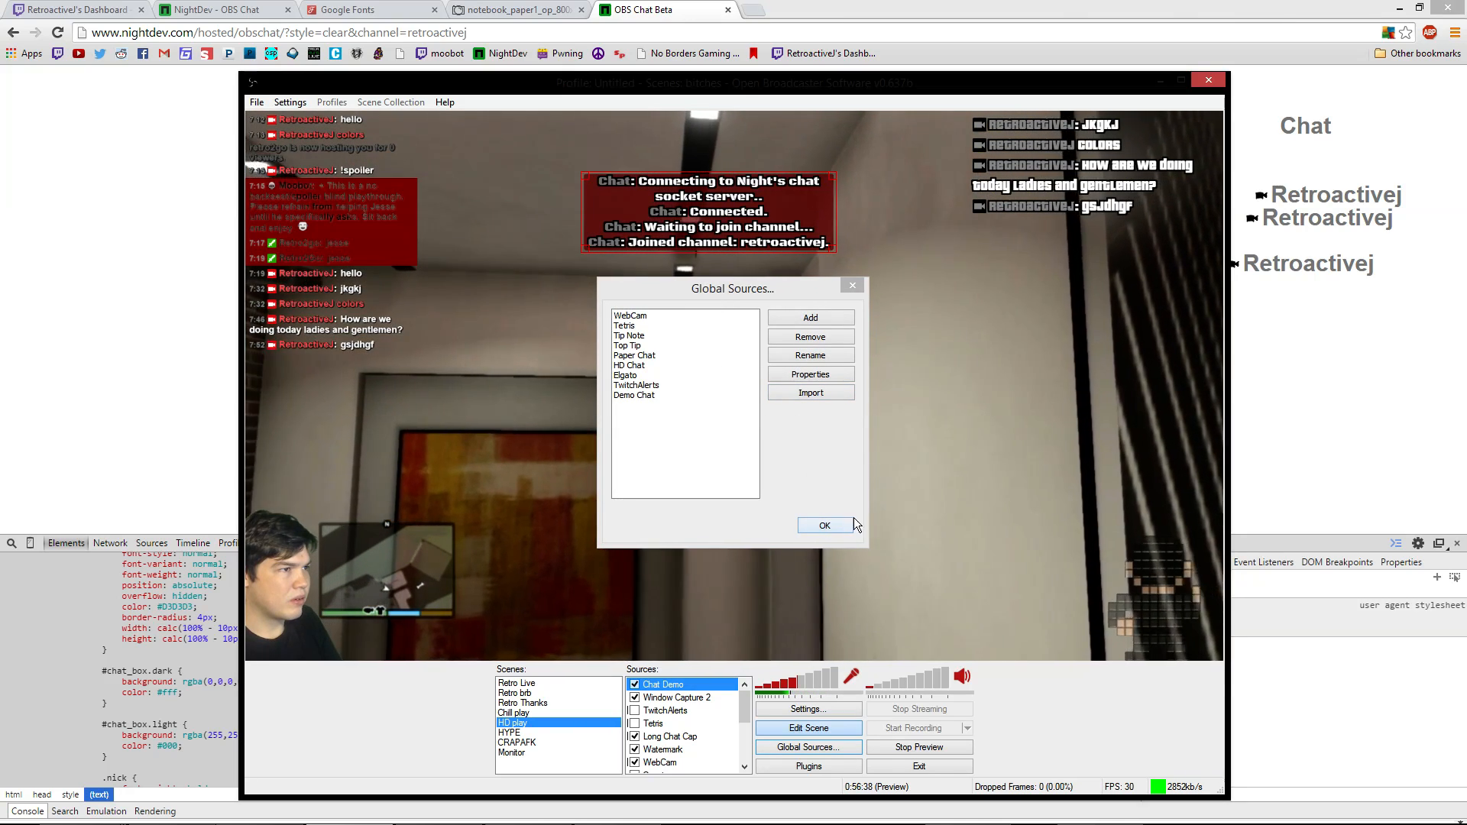
left_click(852, 285)
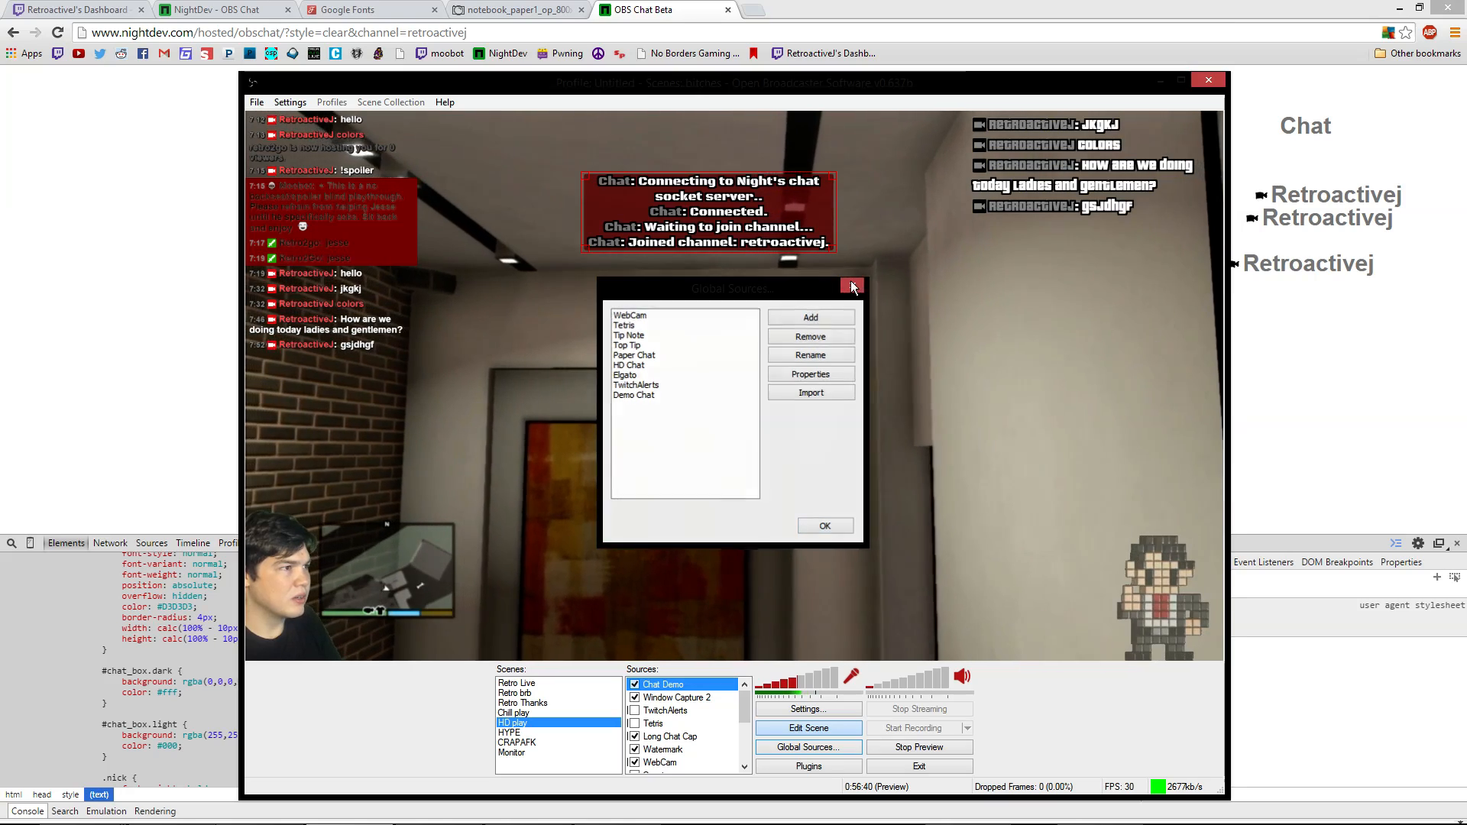
right_click(754, 270)
left_click(800, 386)
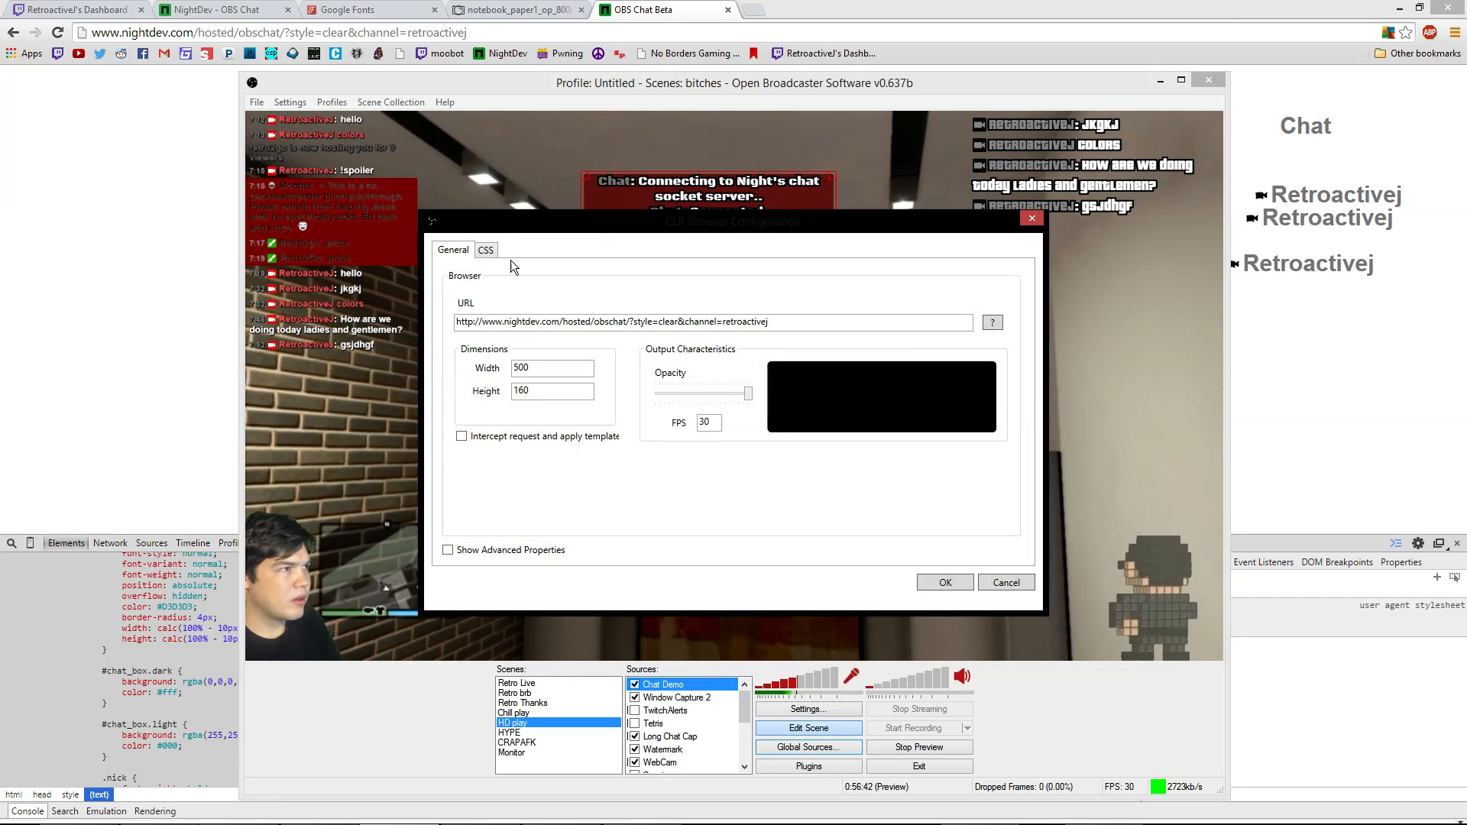
left_click(486, 252)
scroll(633, 455, "down", 20)
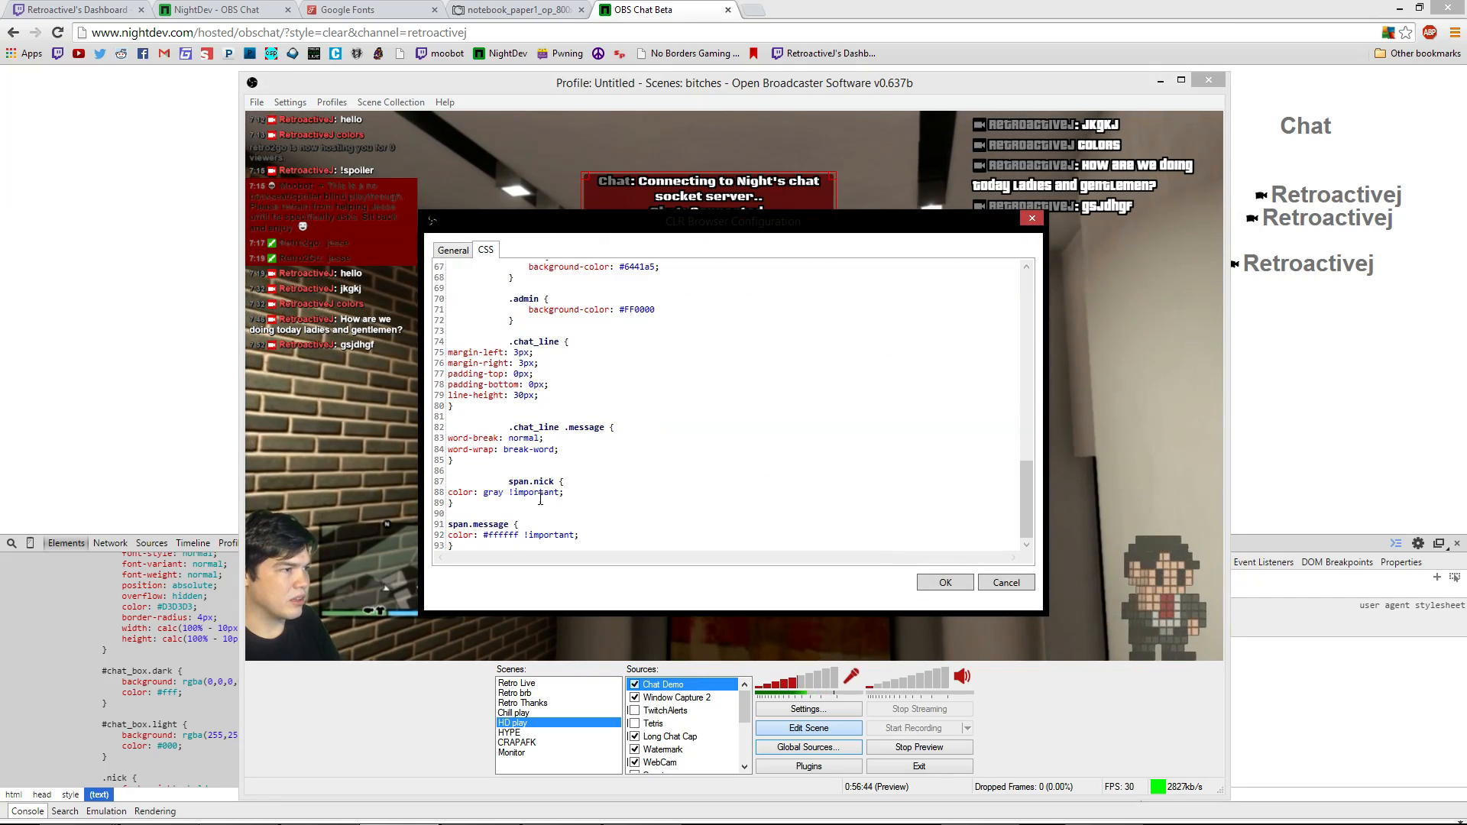
key("ctrl+a")
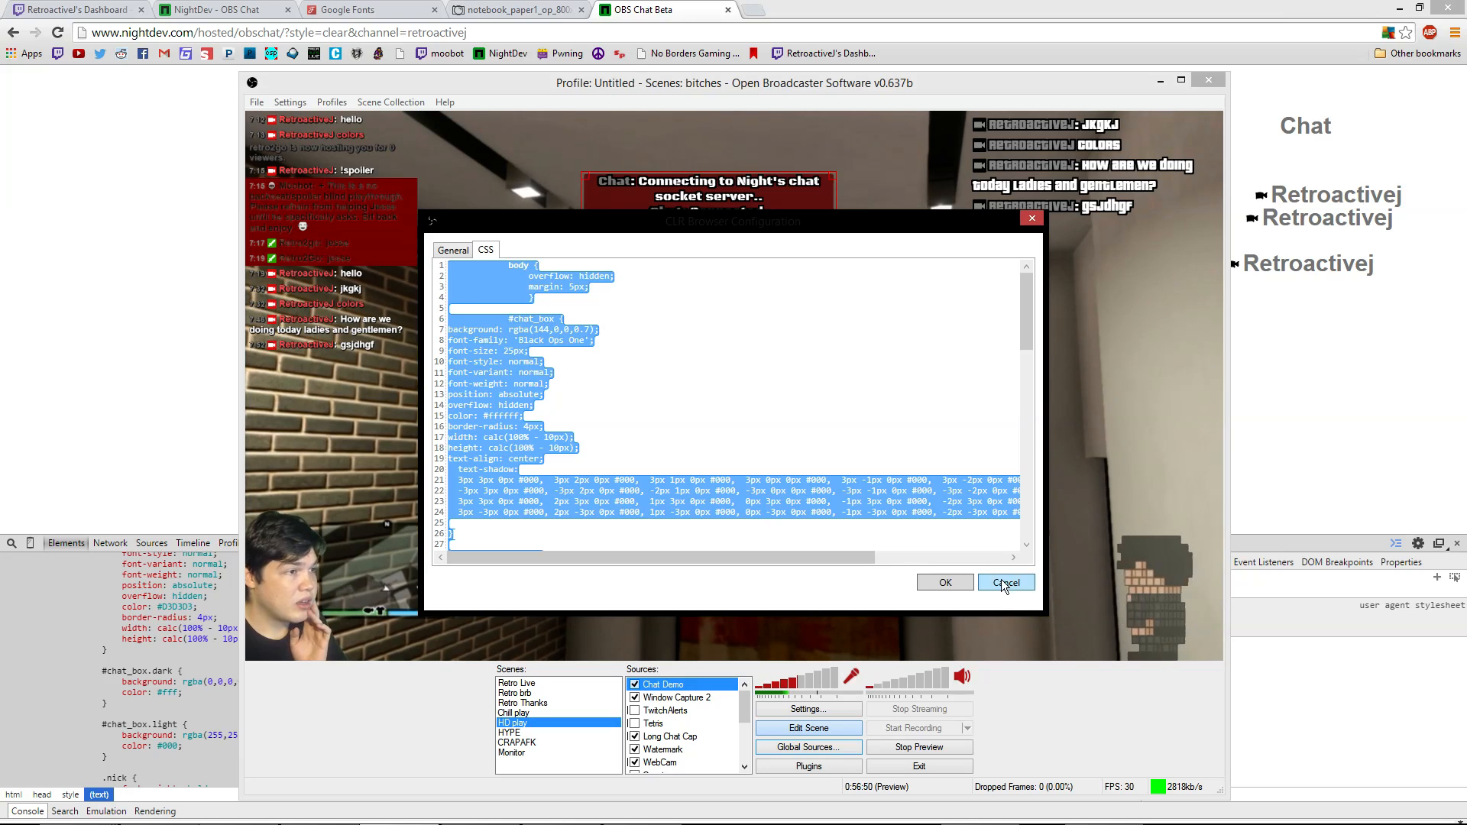
left_click(957, 585)
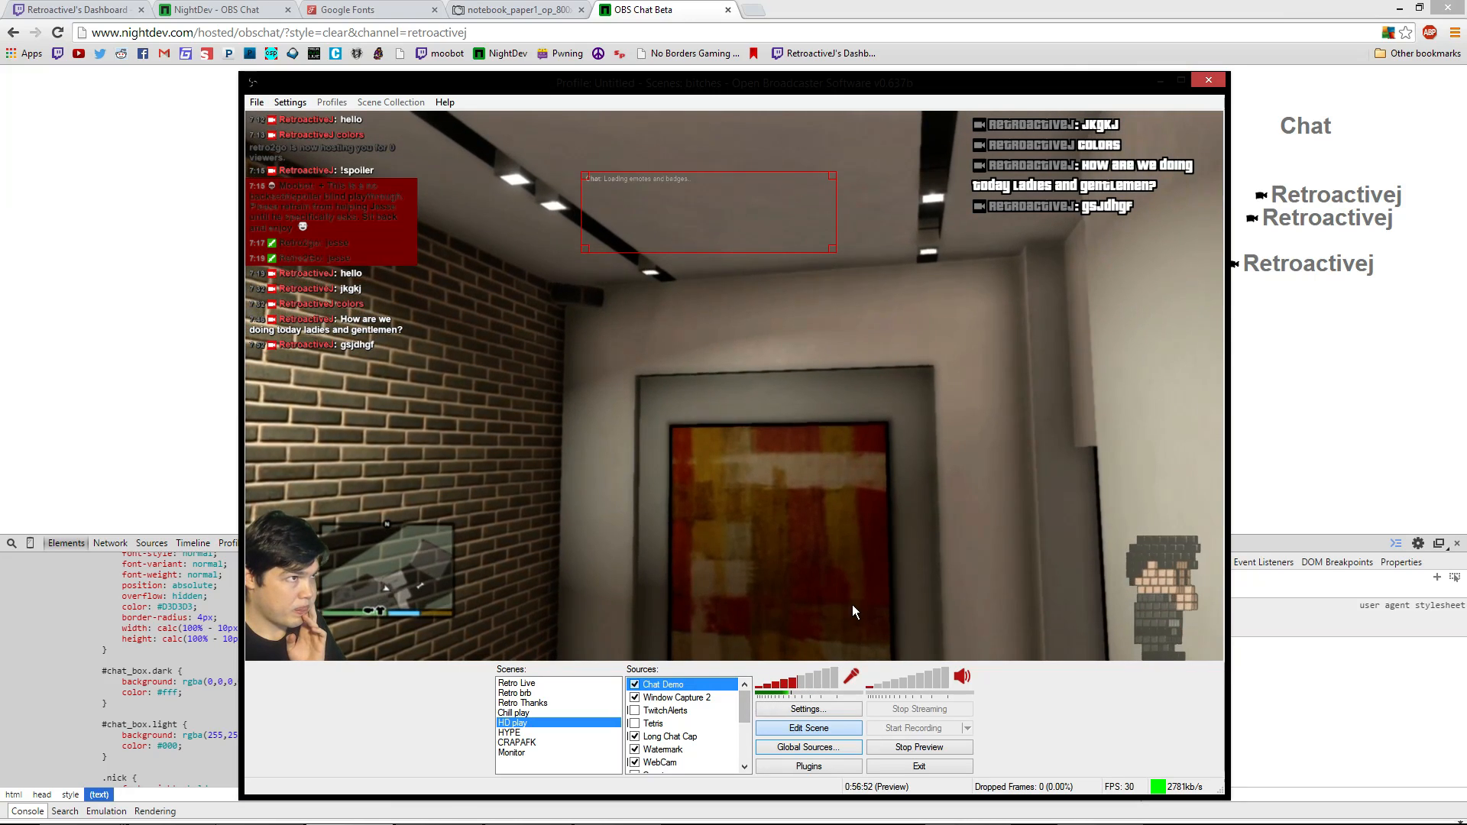
Remove the old Demo Chat global source
left_click(815, 750)
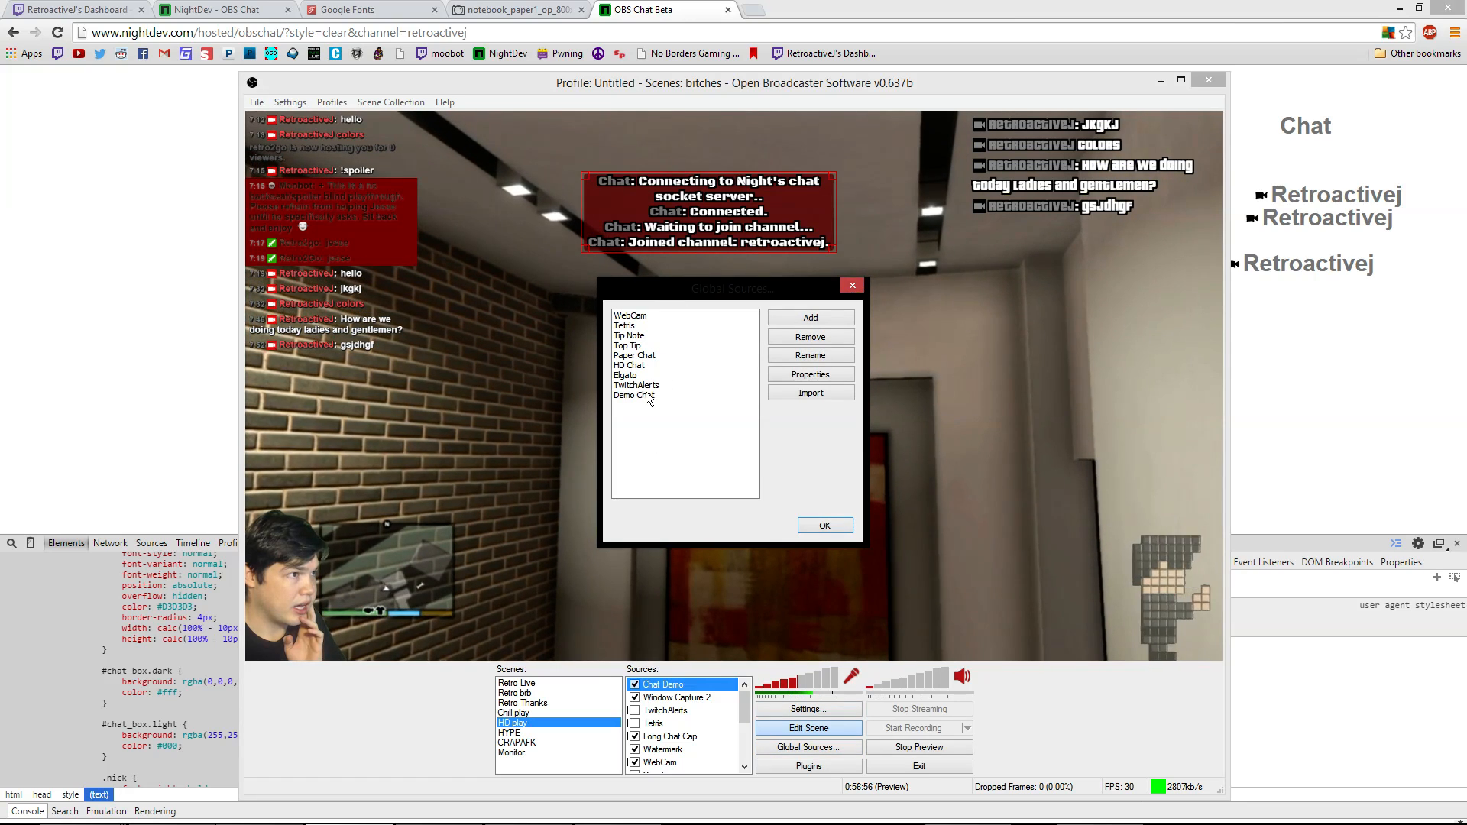
left_click(816, 340)
left_click(806, 476)
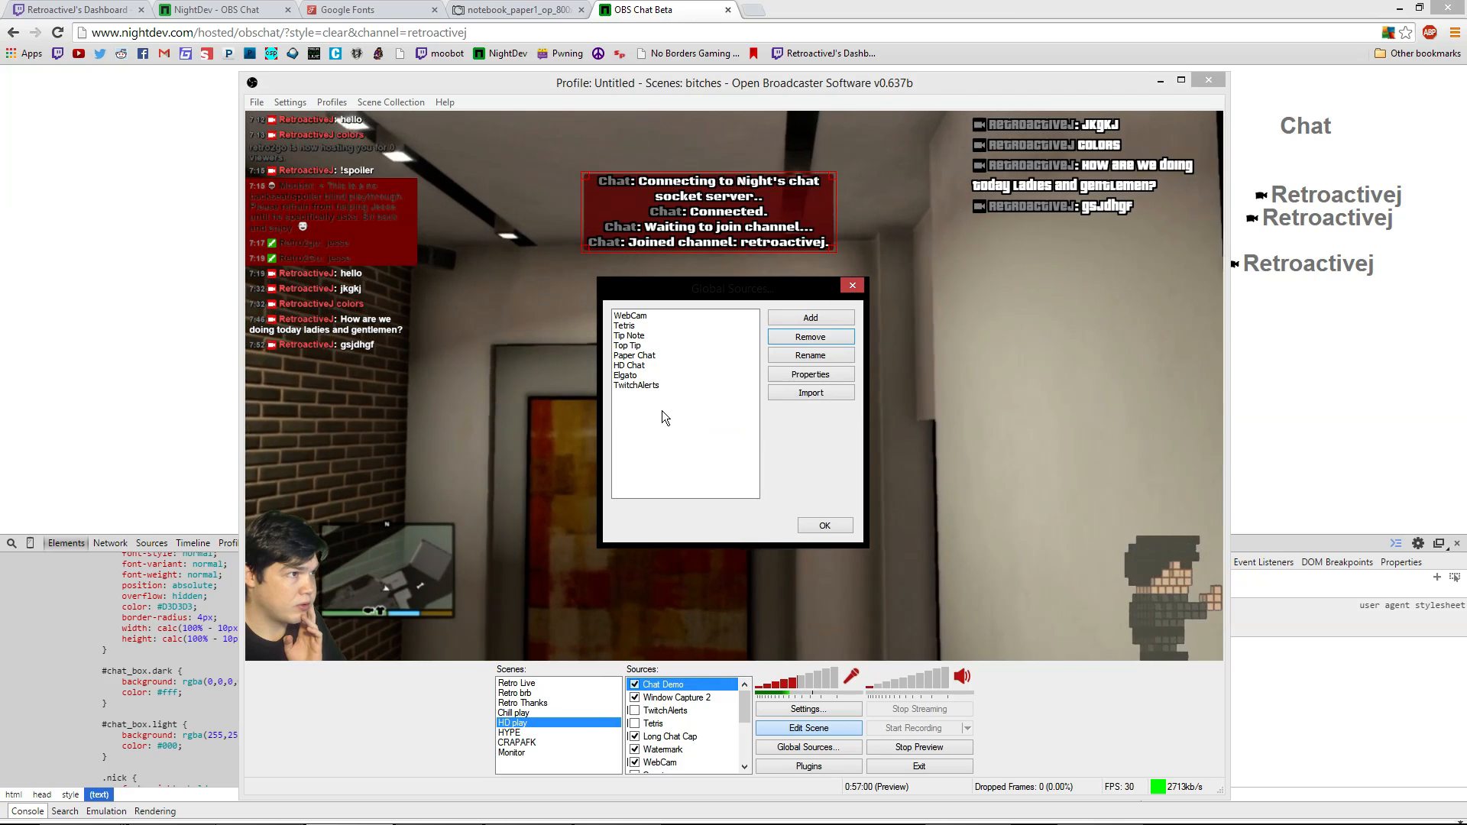
Add a new CLR Browser global source named 'Demo Chat' and view its CSS
left_click(832, 320)
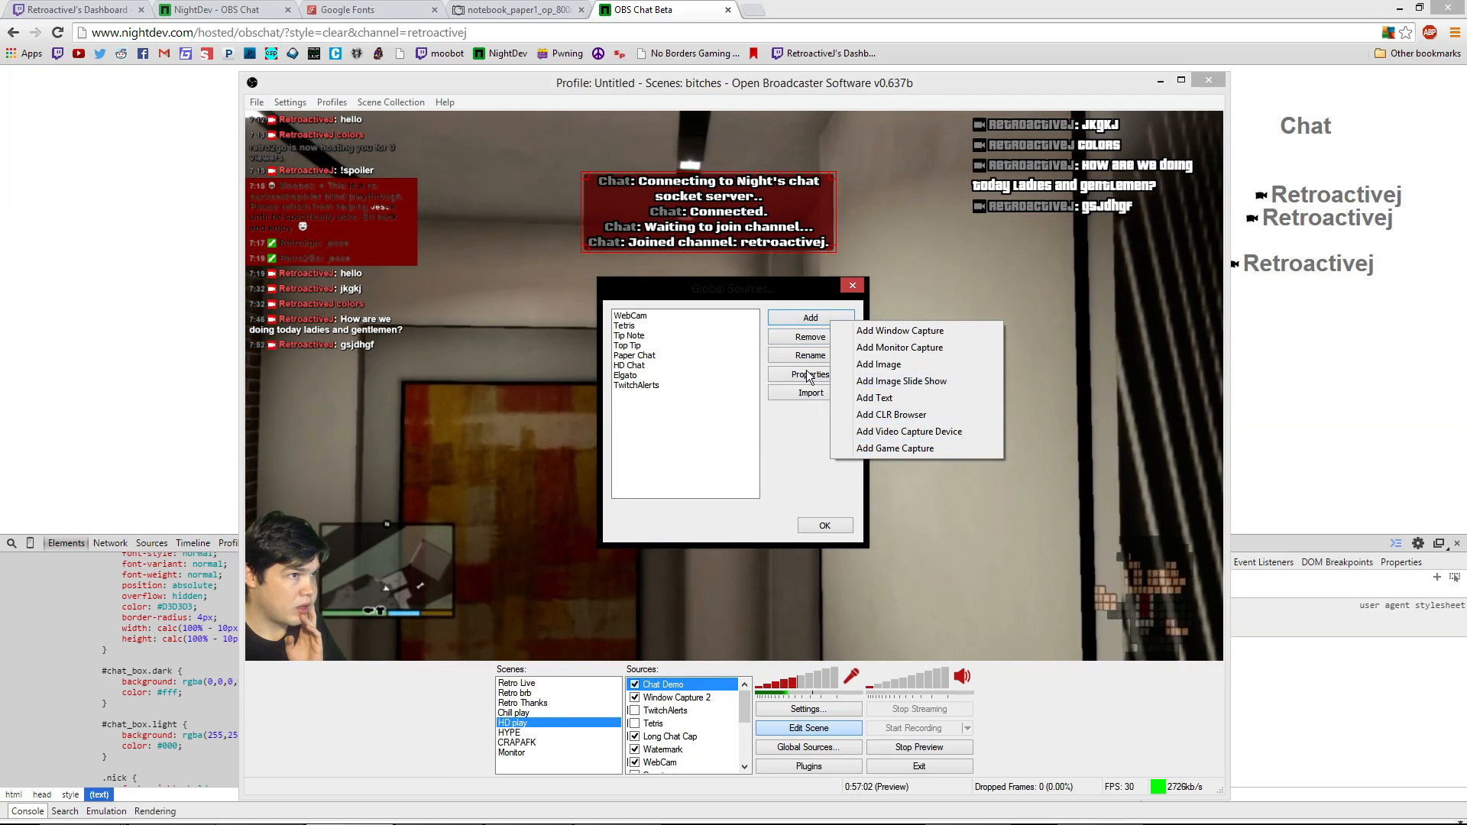
left_click(747, 372)
left_click(810, 317)
left_click(864, 398)
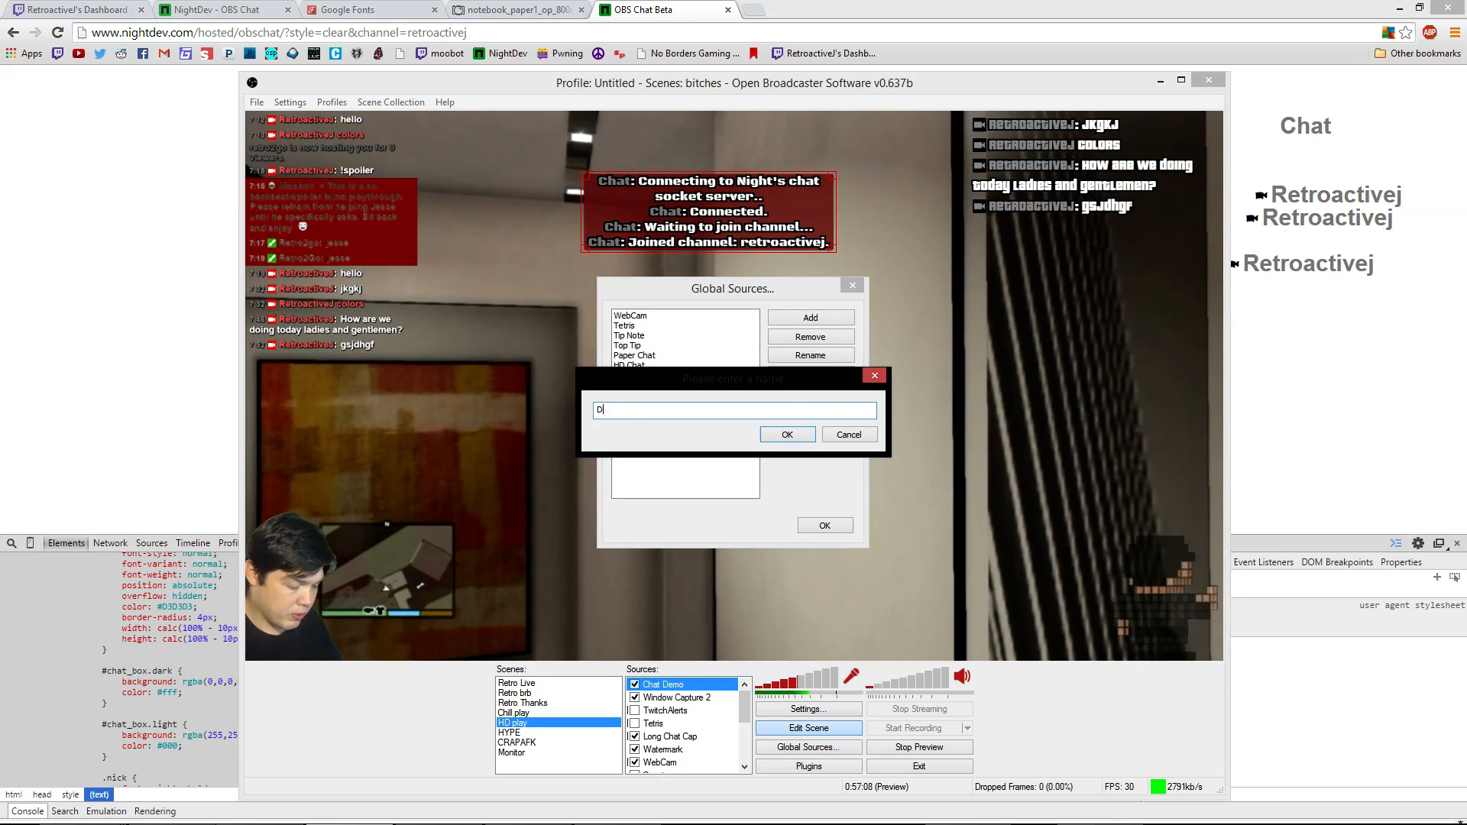
type("Demo C")
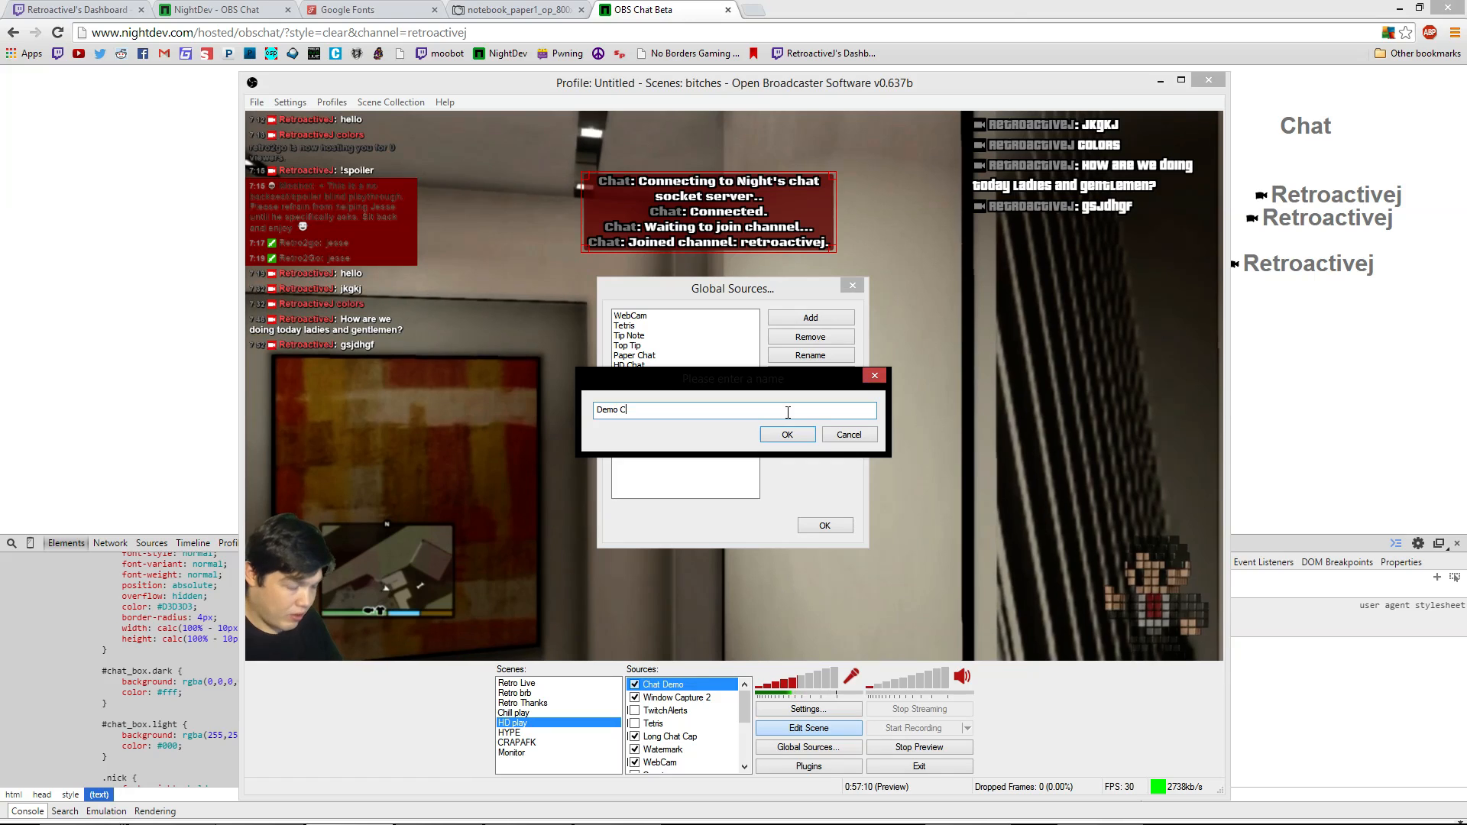
type("hat")
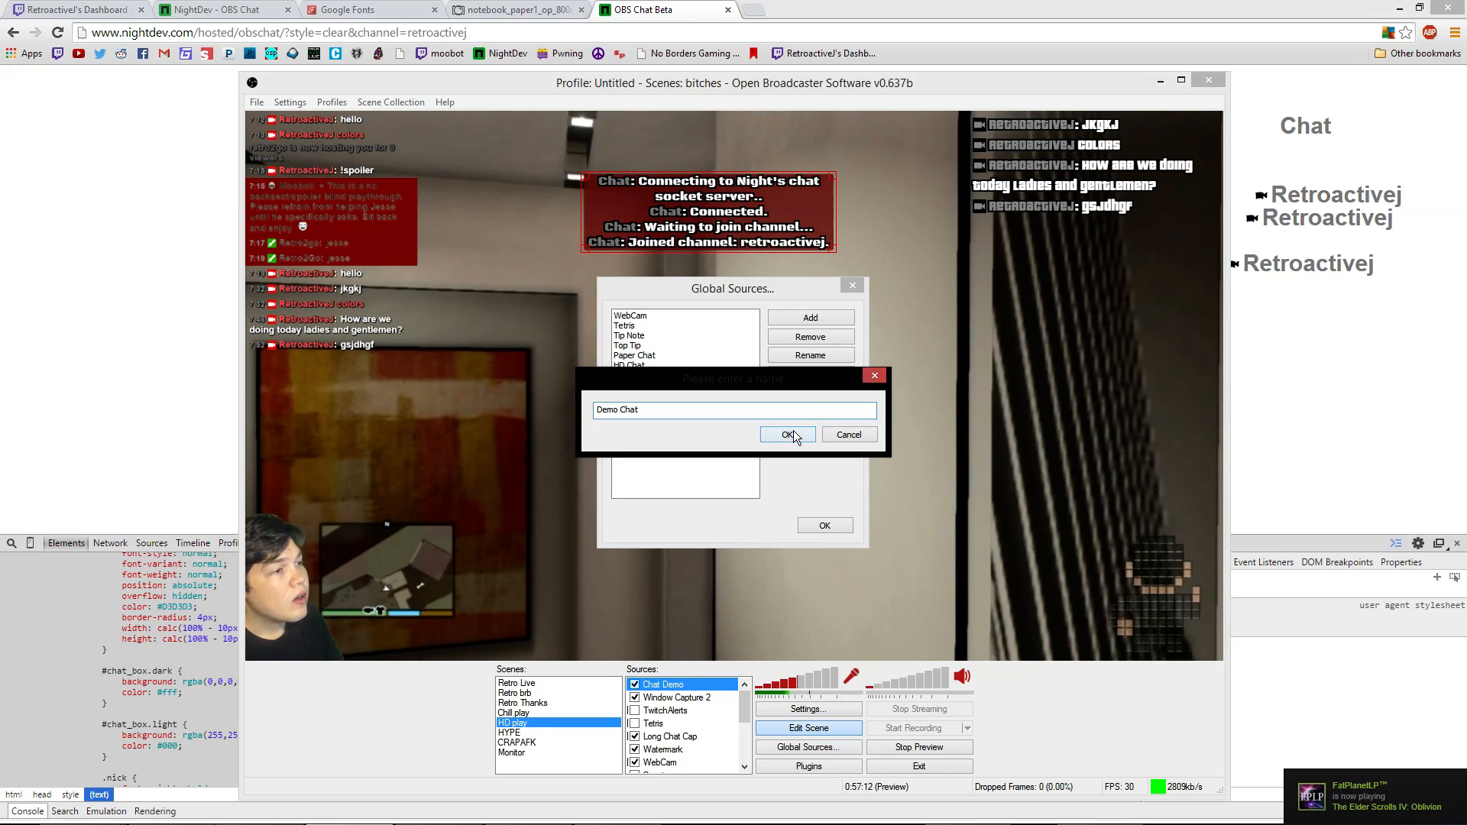
left_click(789, 435)
left_click(490, 253)
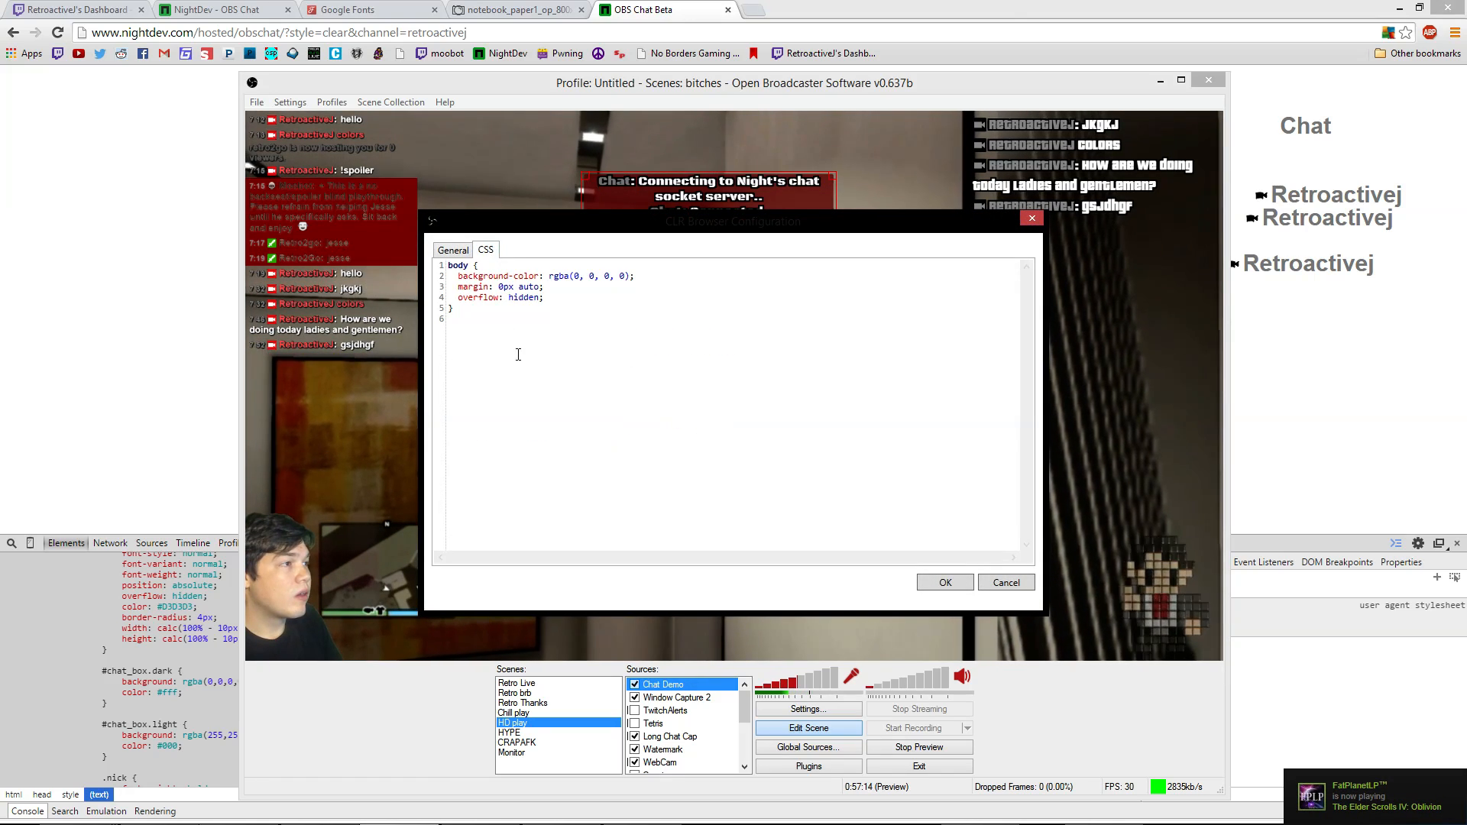
Paste the copied chat stylesheet into the CSS and set the size to 500 × 160
key("ctrl+v")
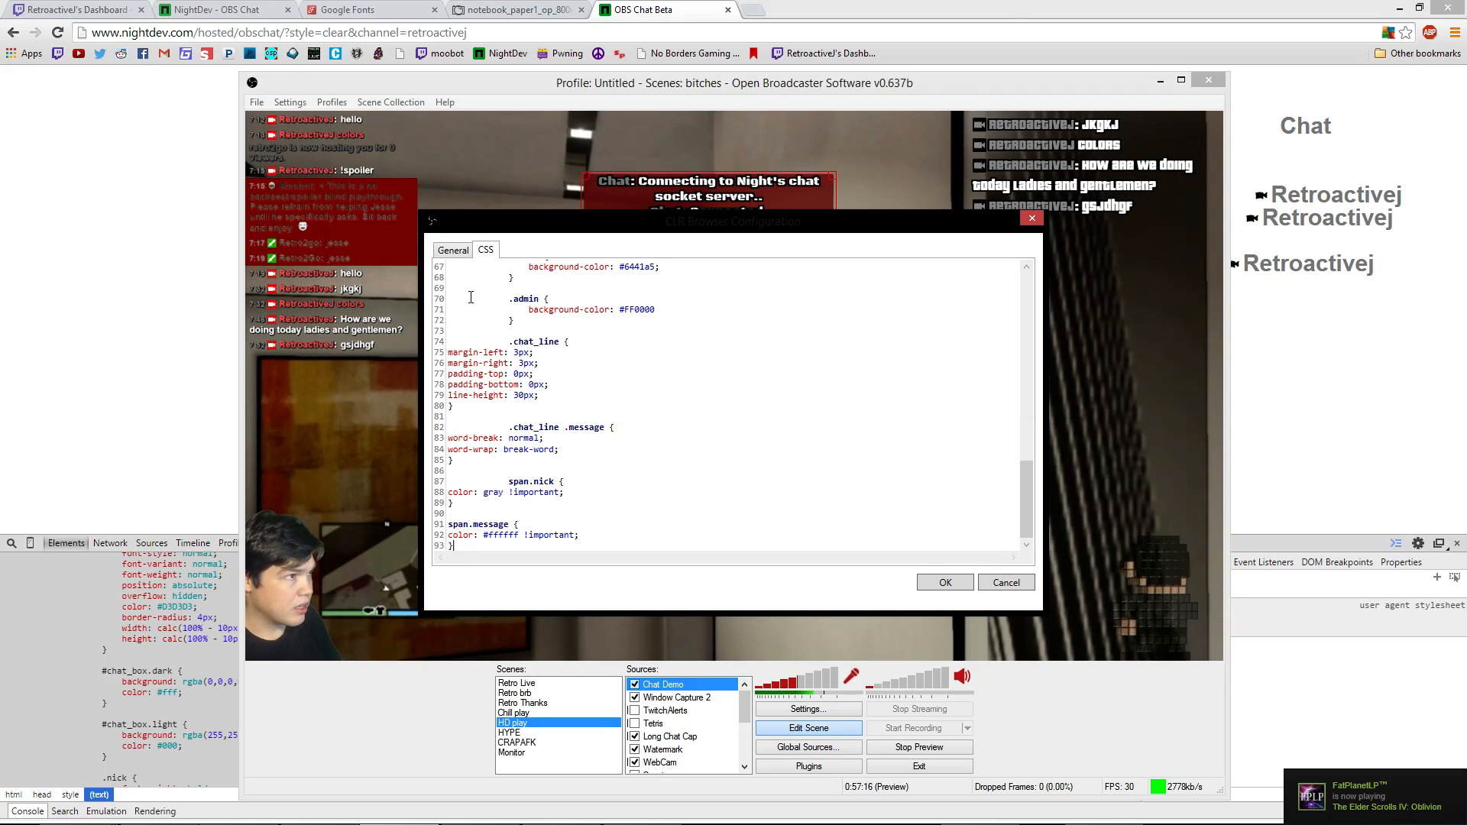
left_click(453, 250)
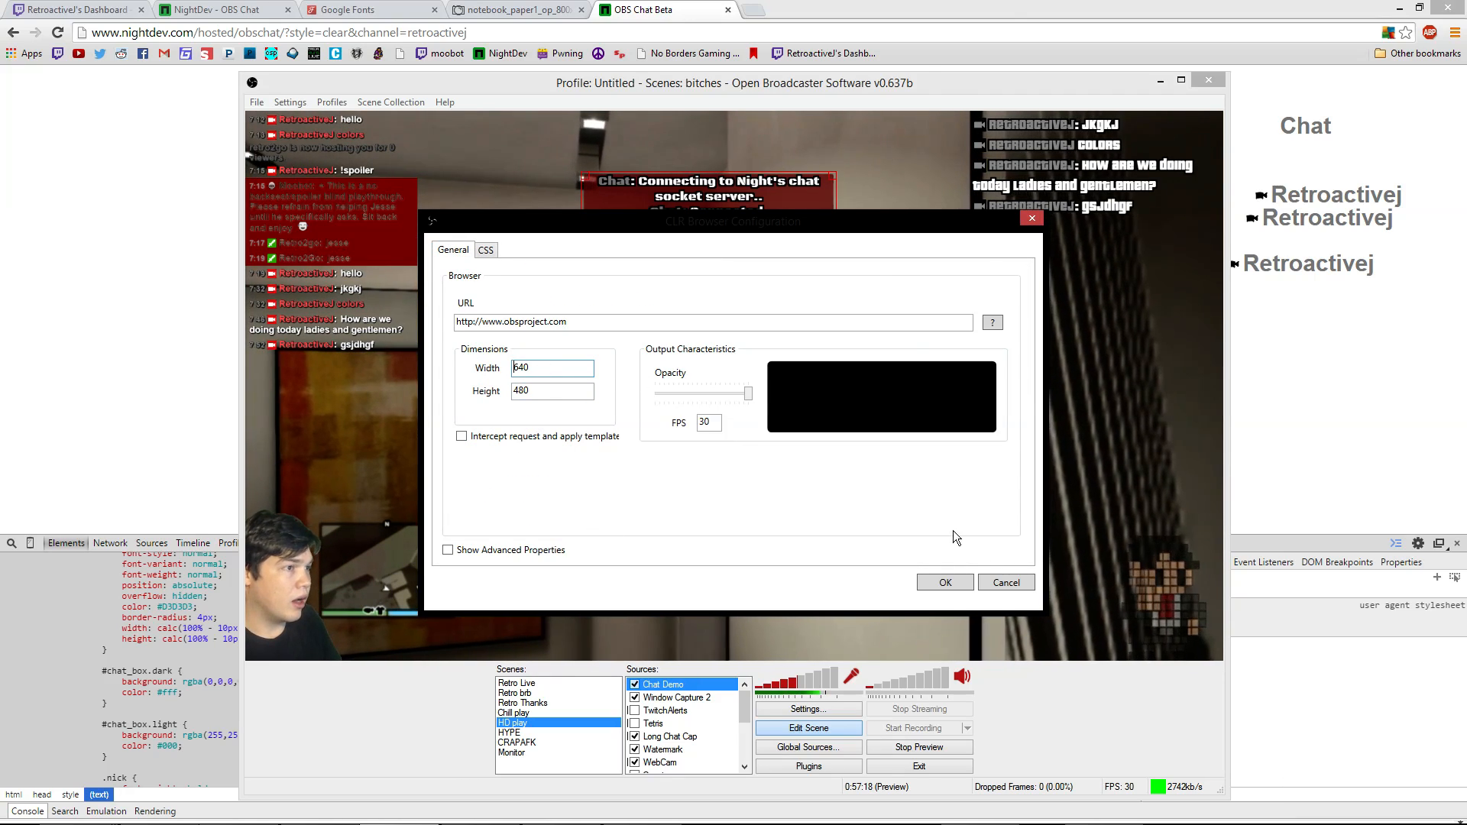
left_click_drag(624, 219, 798, 236)
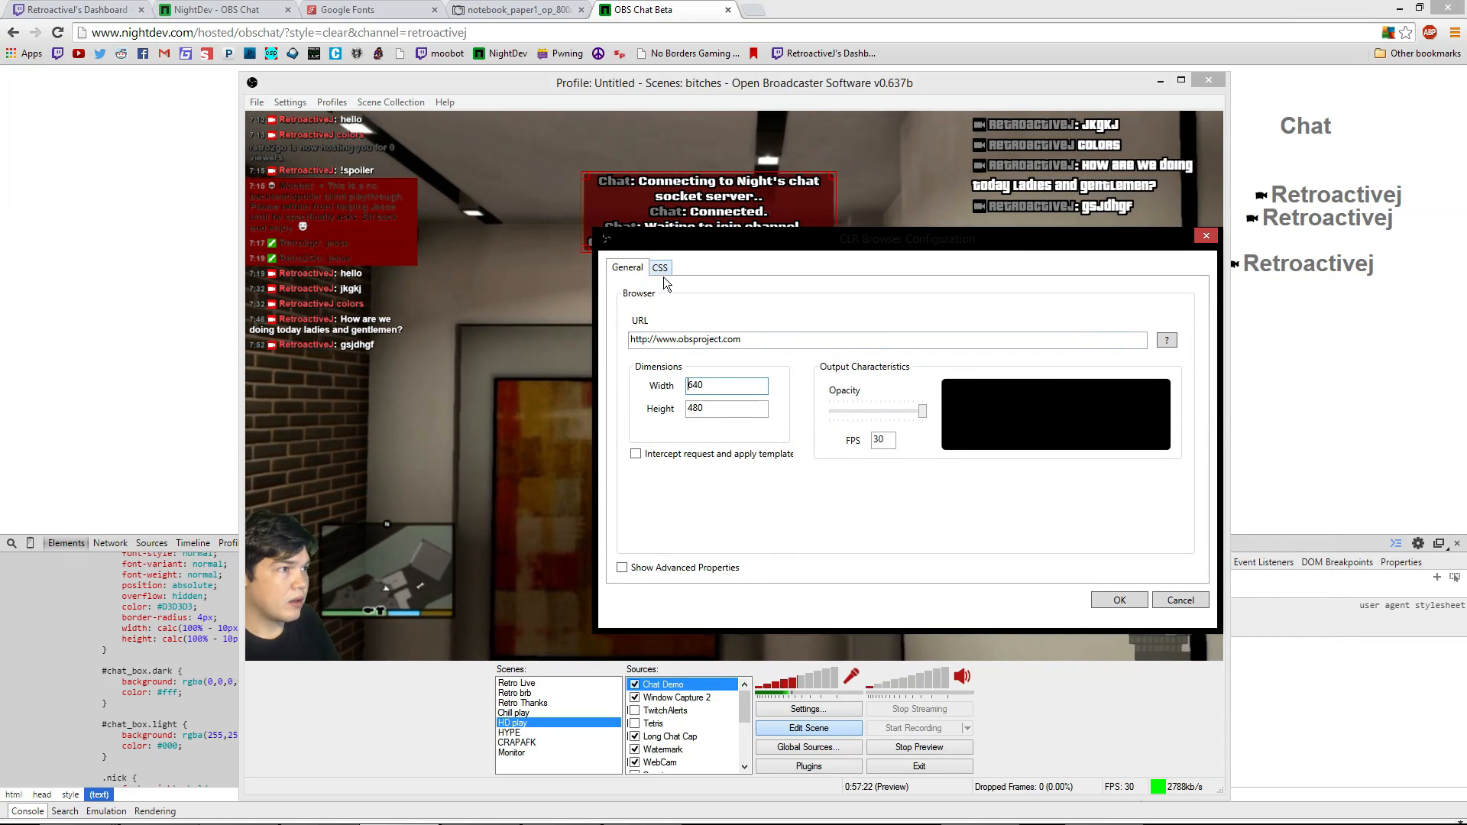
key("Tab")
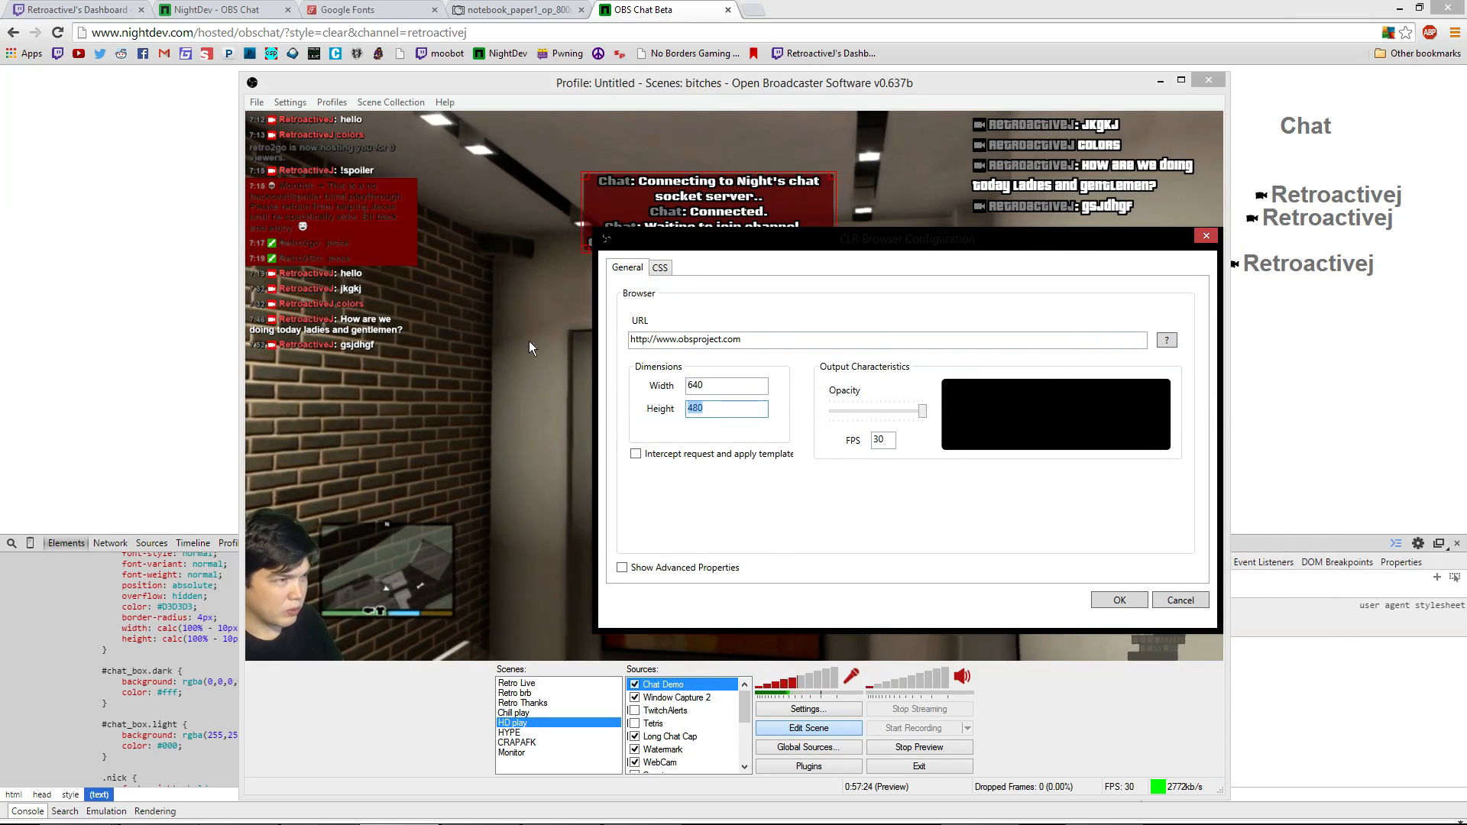
left_click(660, 266)
left_click(628, 269)
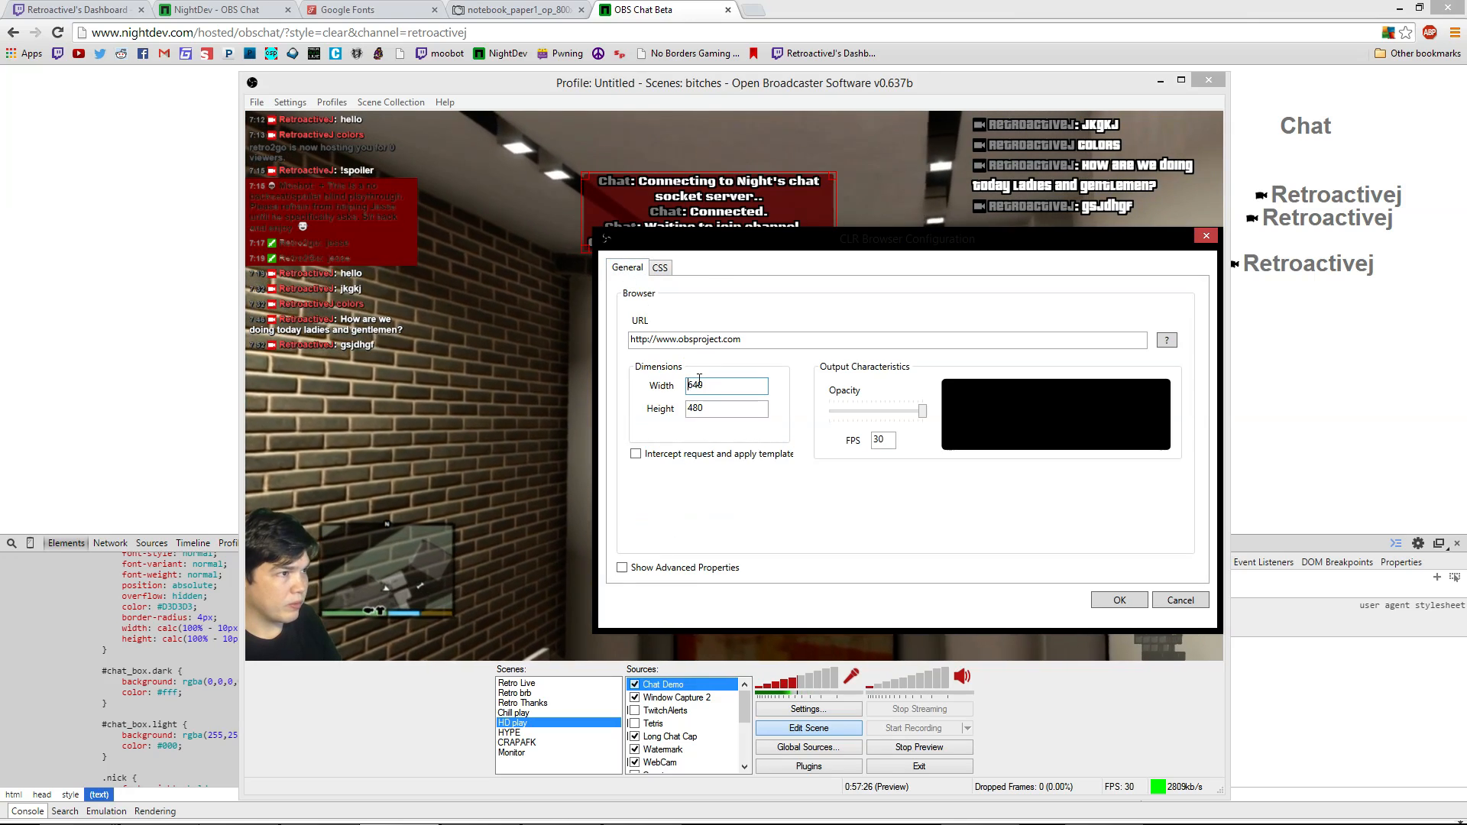
left_click_drag(714, 408, 593, 394)
type("160")
key("shift+Tab")
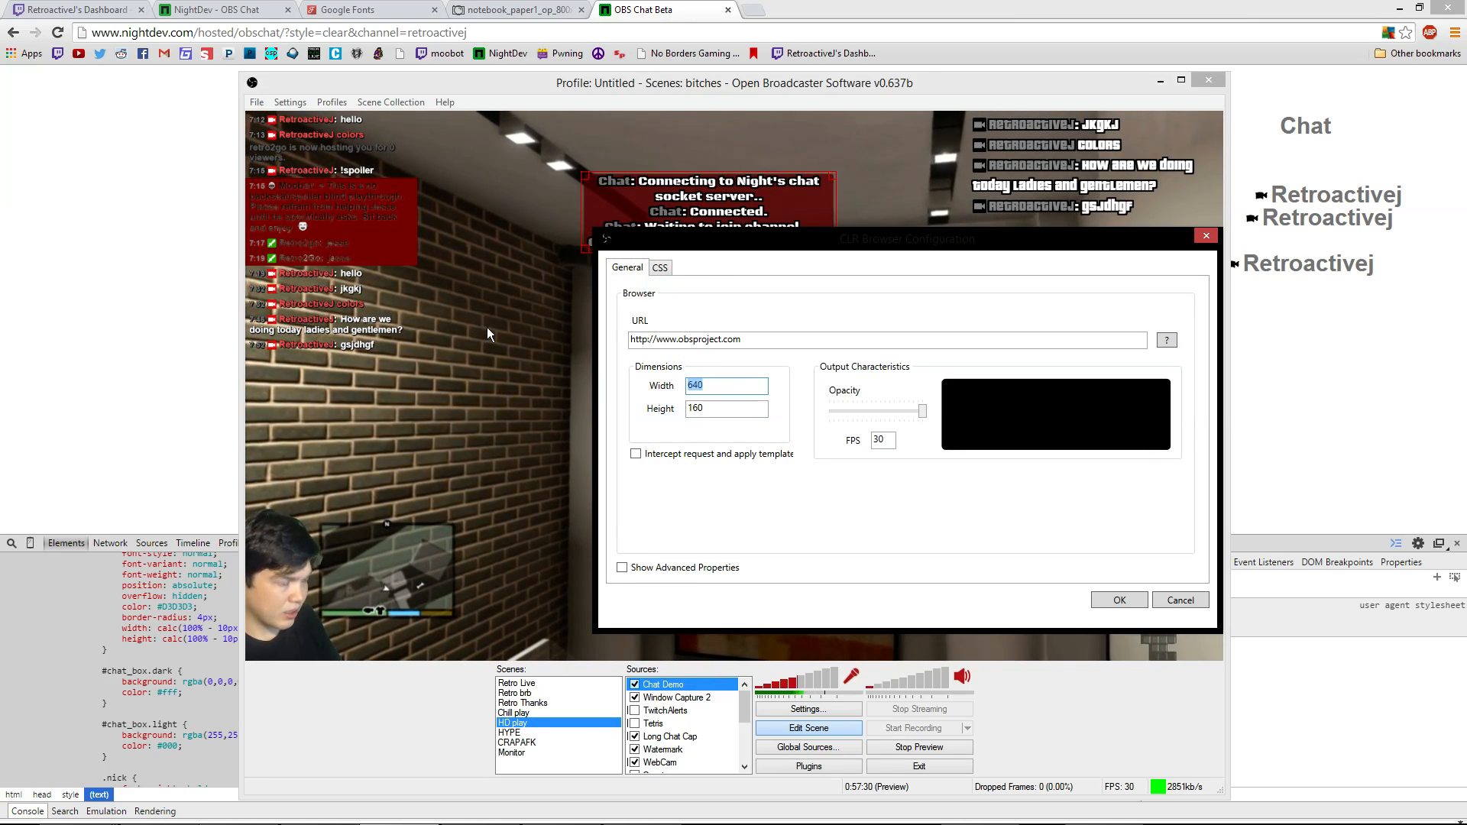
type("500")
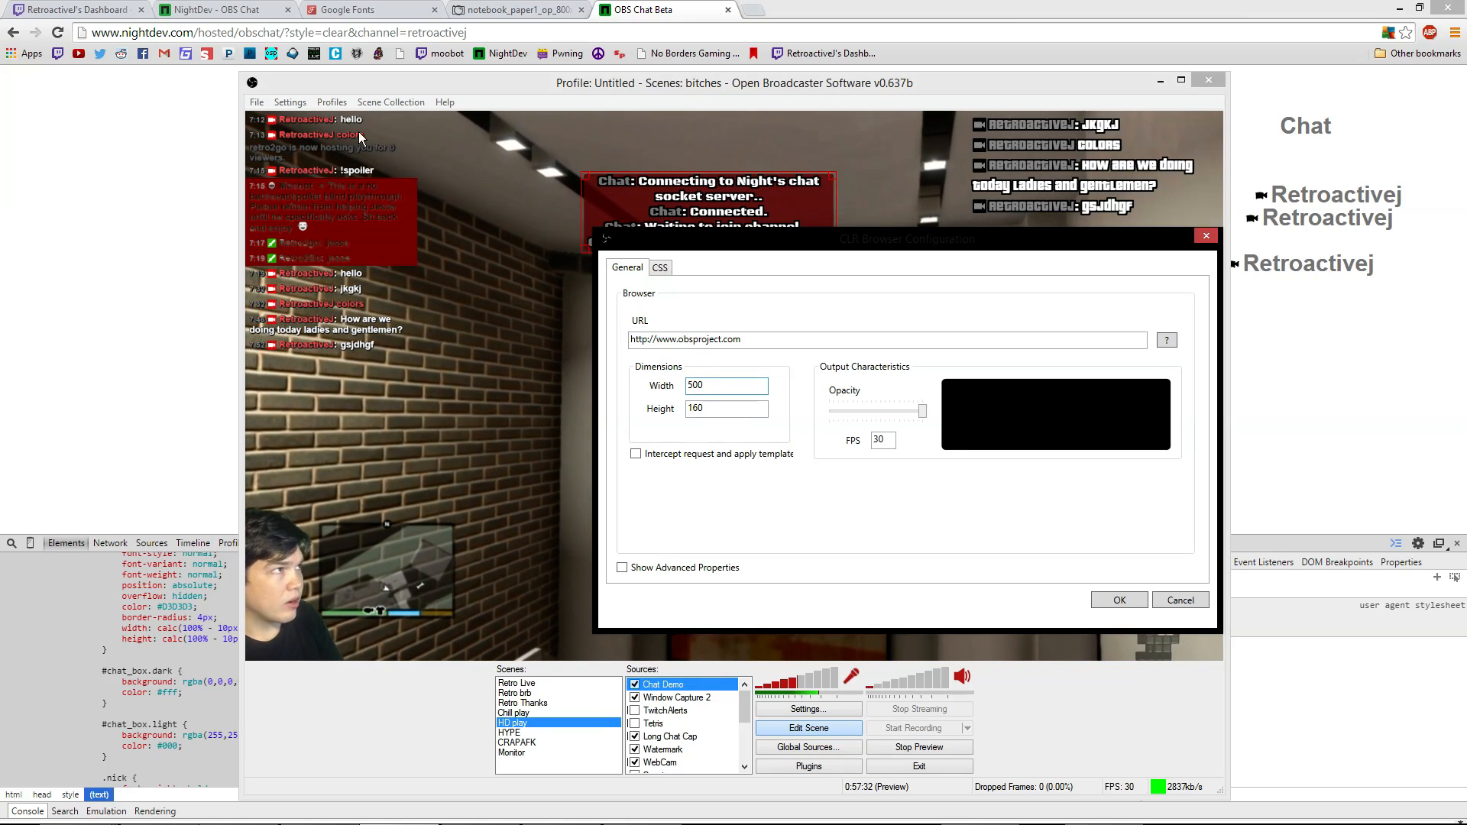
Paste the nightdev obschat URL into the Demo Chat source's URL field and save it
left_click(493, 33)
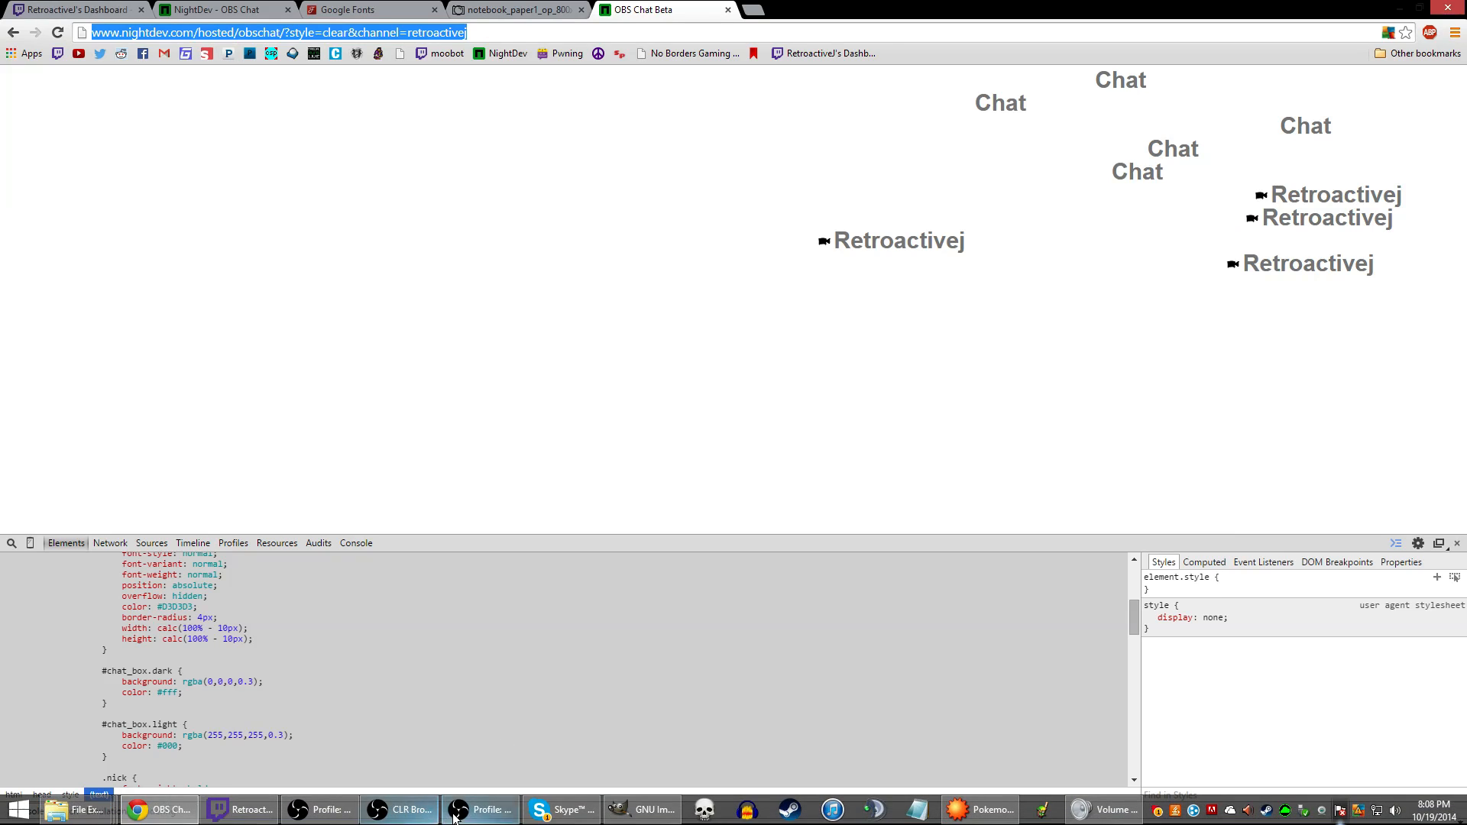
left_click(481, 819)
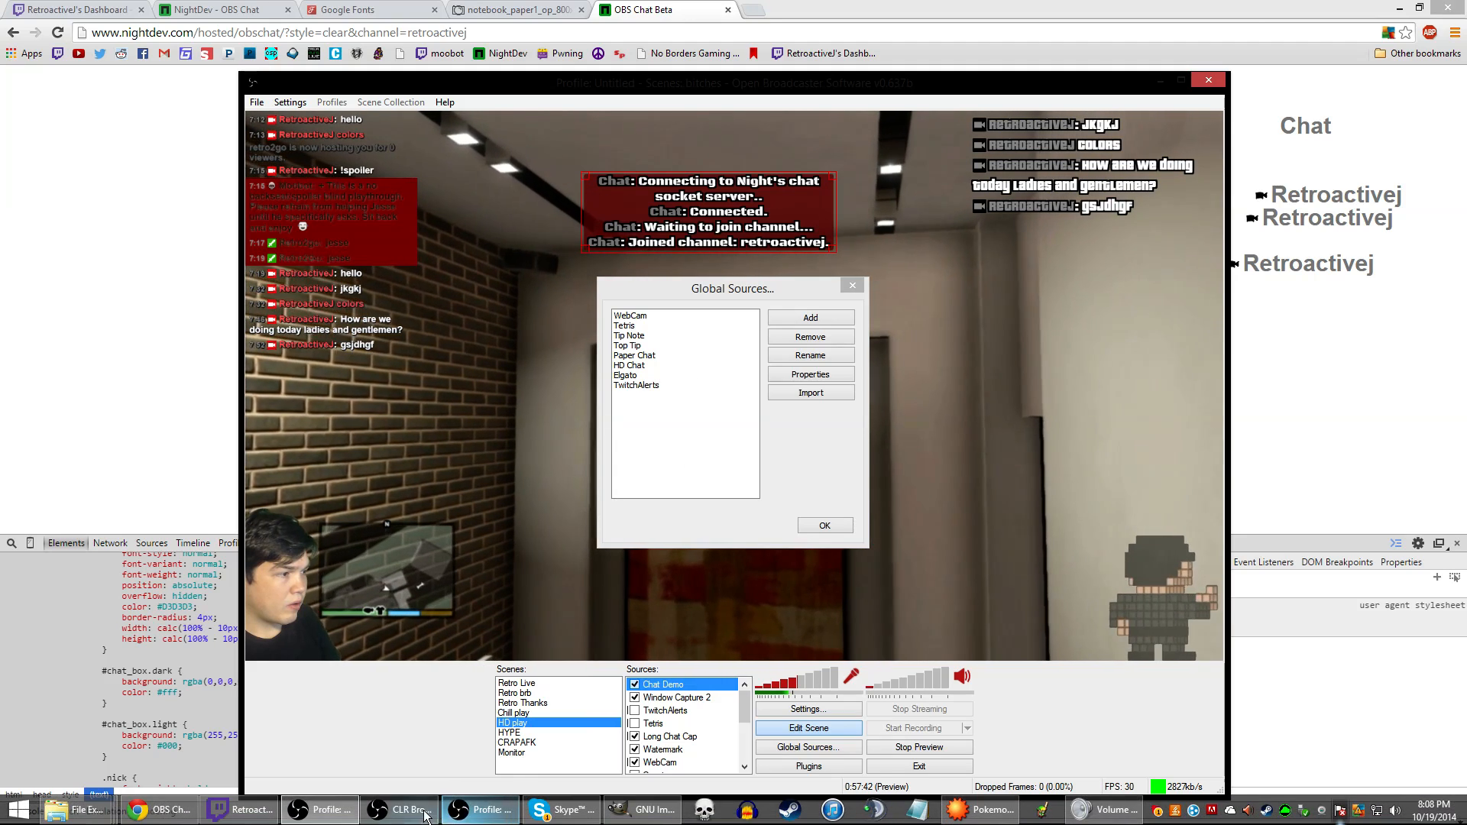
double_click(674, 372)
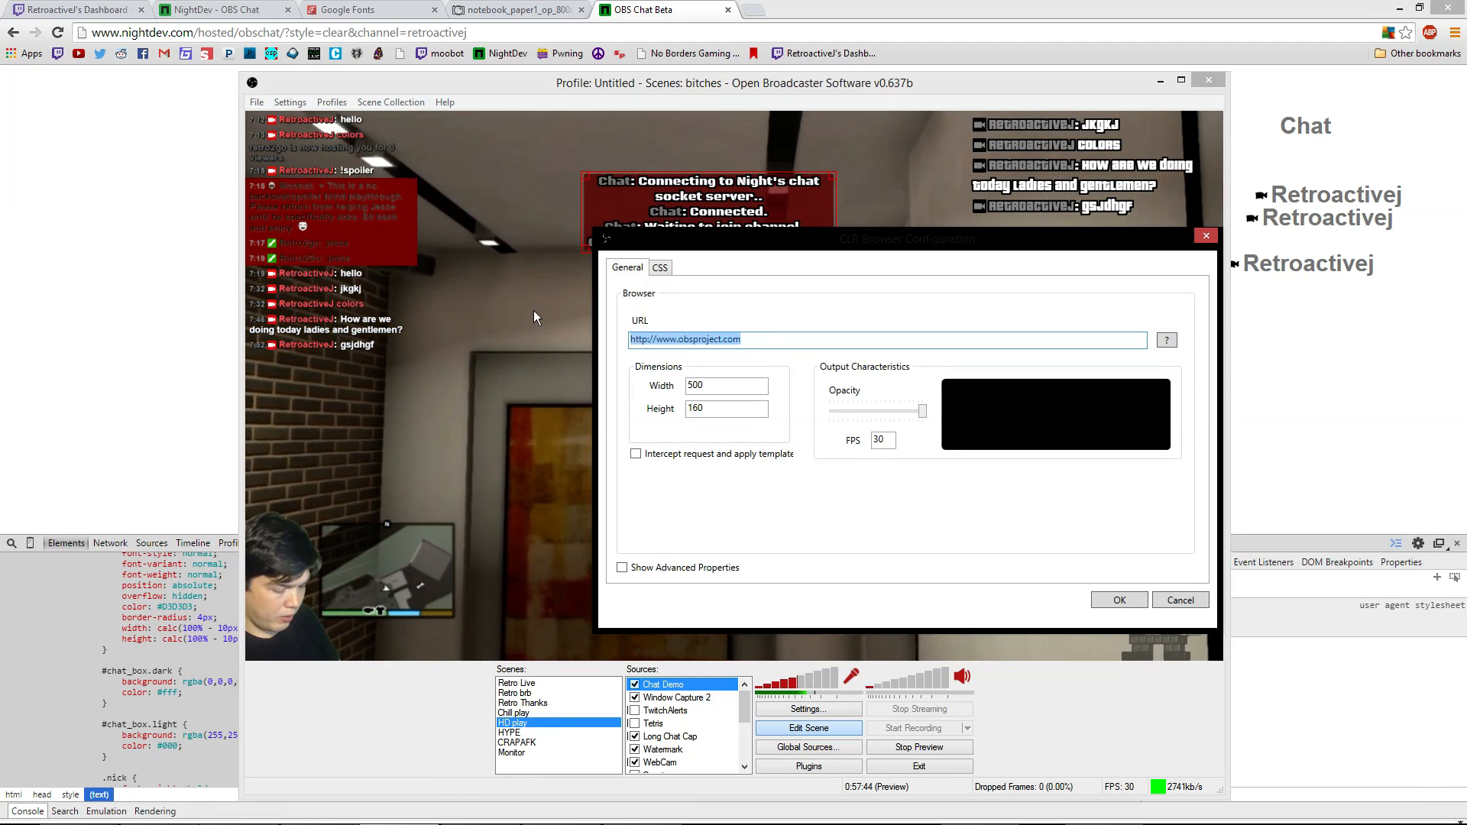
triple_click(736, 339)
type("http://www.nightdev.com/hosted/obschat/?style=clear&channel=retroactivej")
left_click(1117, 601)
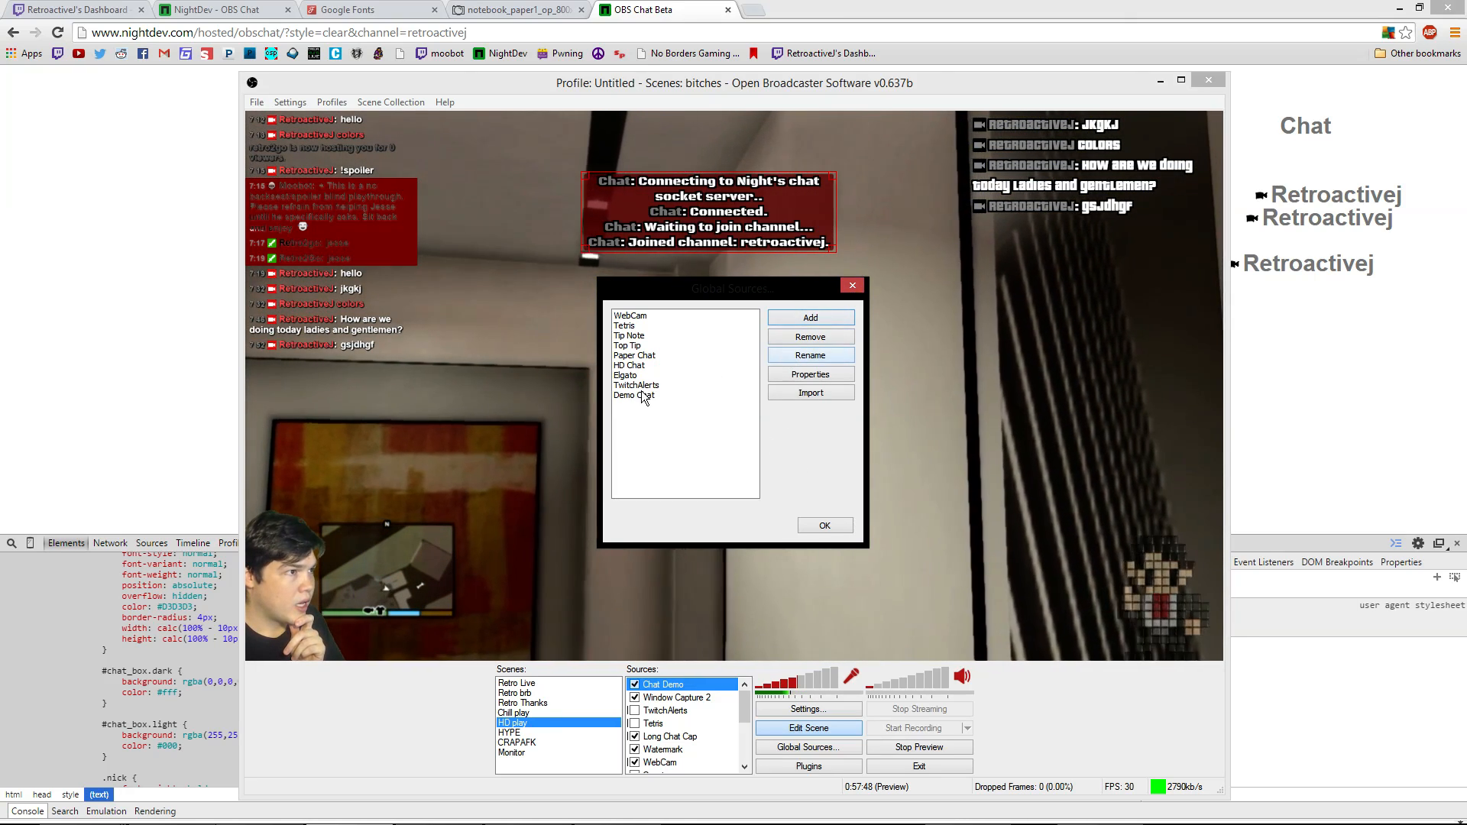
Add the Demo Chat global source to the HD play scene
left_click(824, 525)
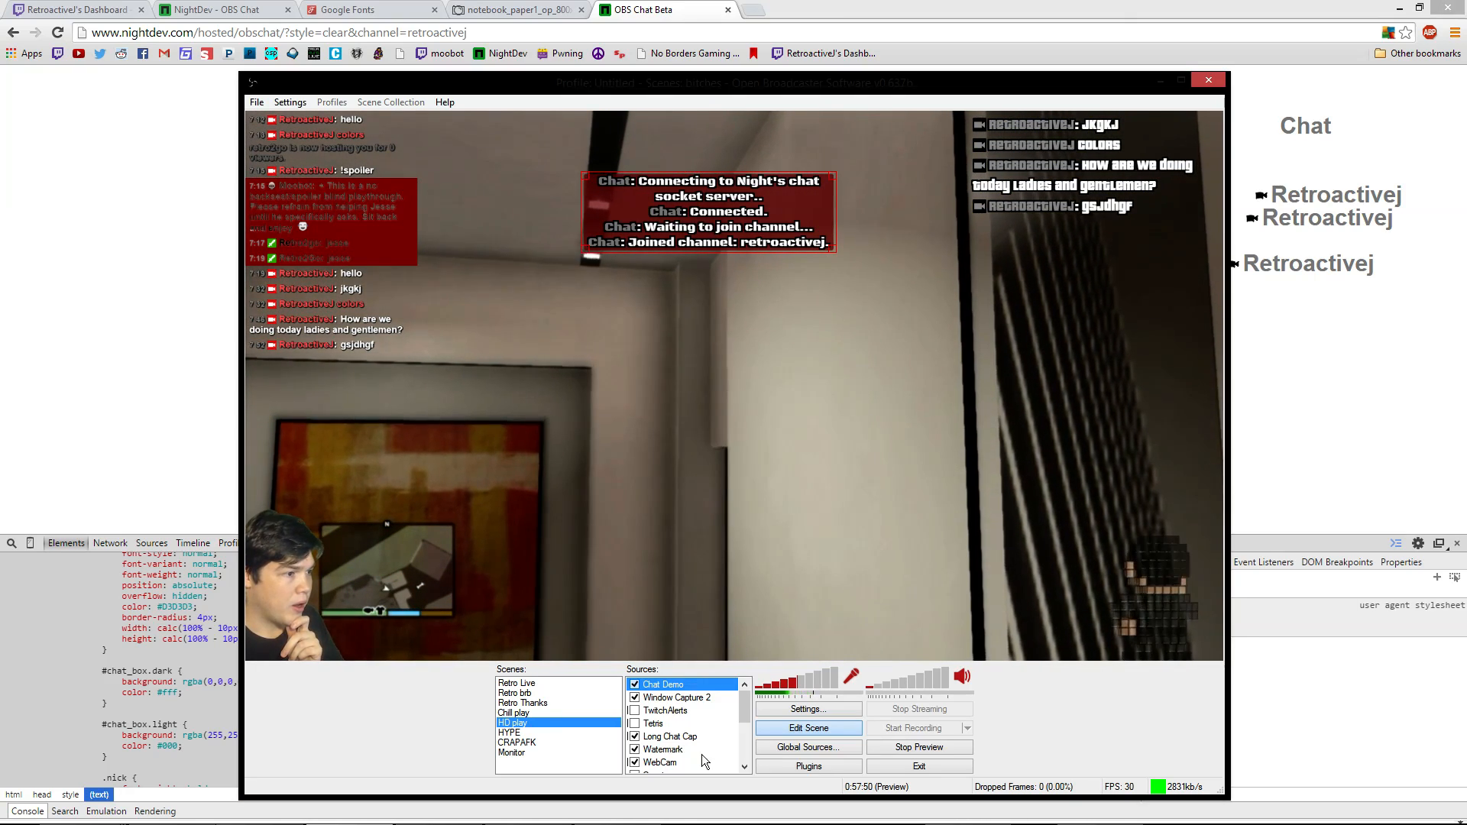
right_click(681, 581)
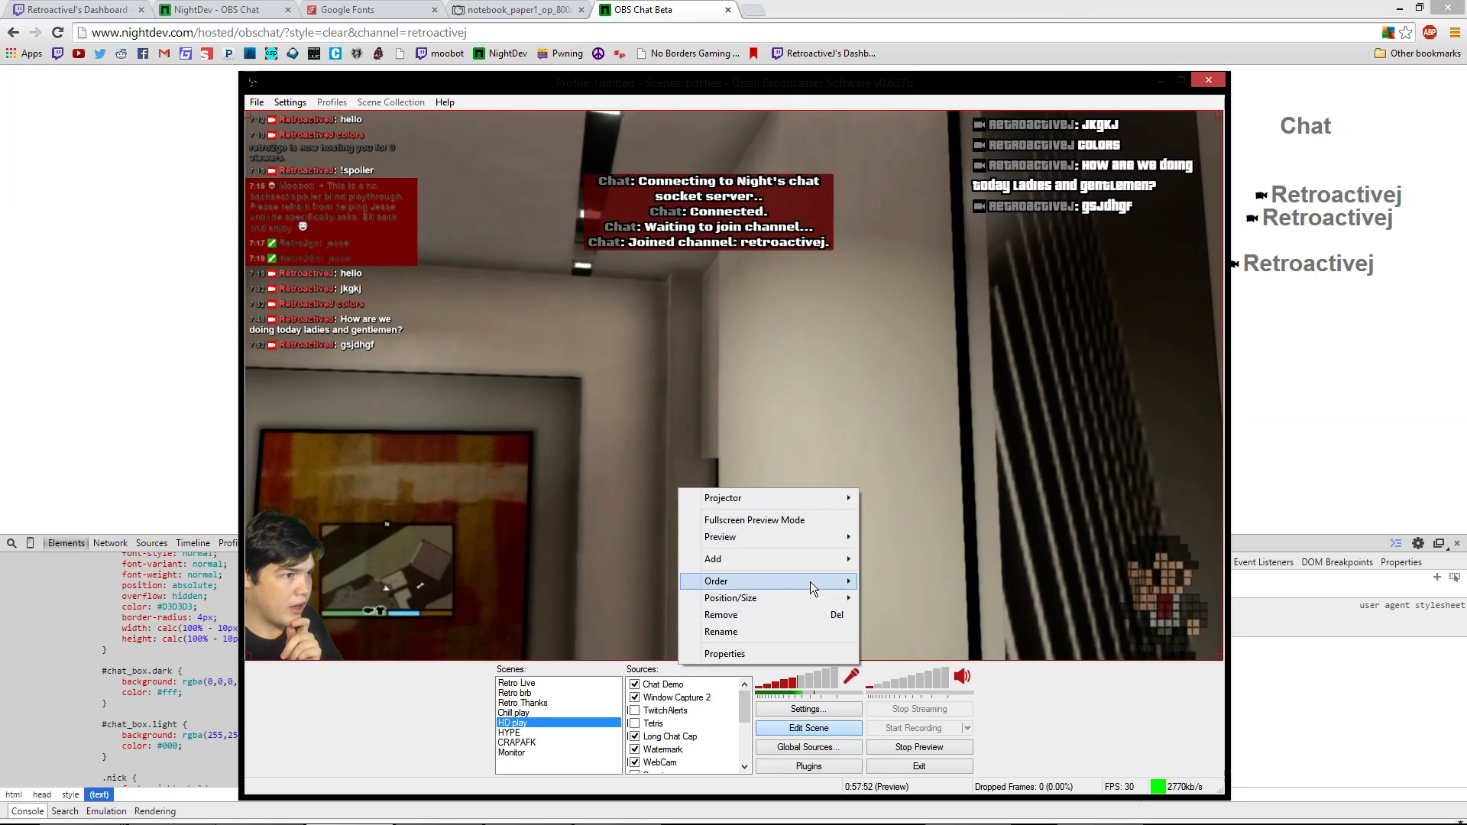
mouse_move(822, 568)
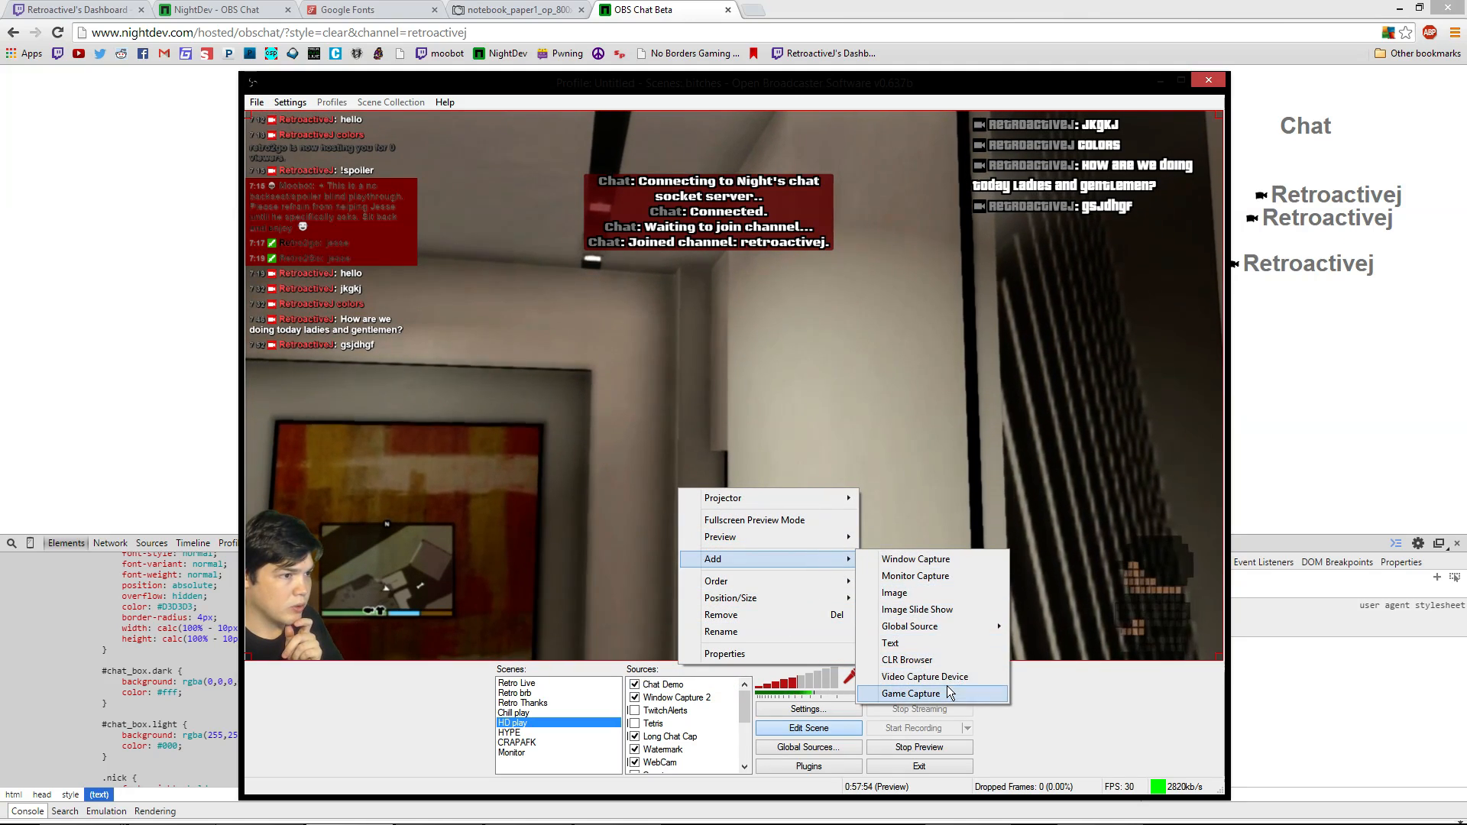
mouse_move(966, 637)
left_click(1055, 760)
left_click(787, 435)
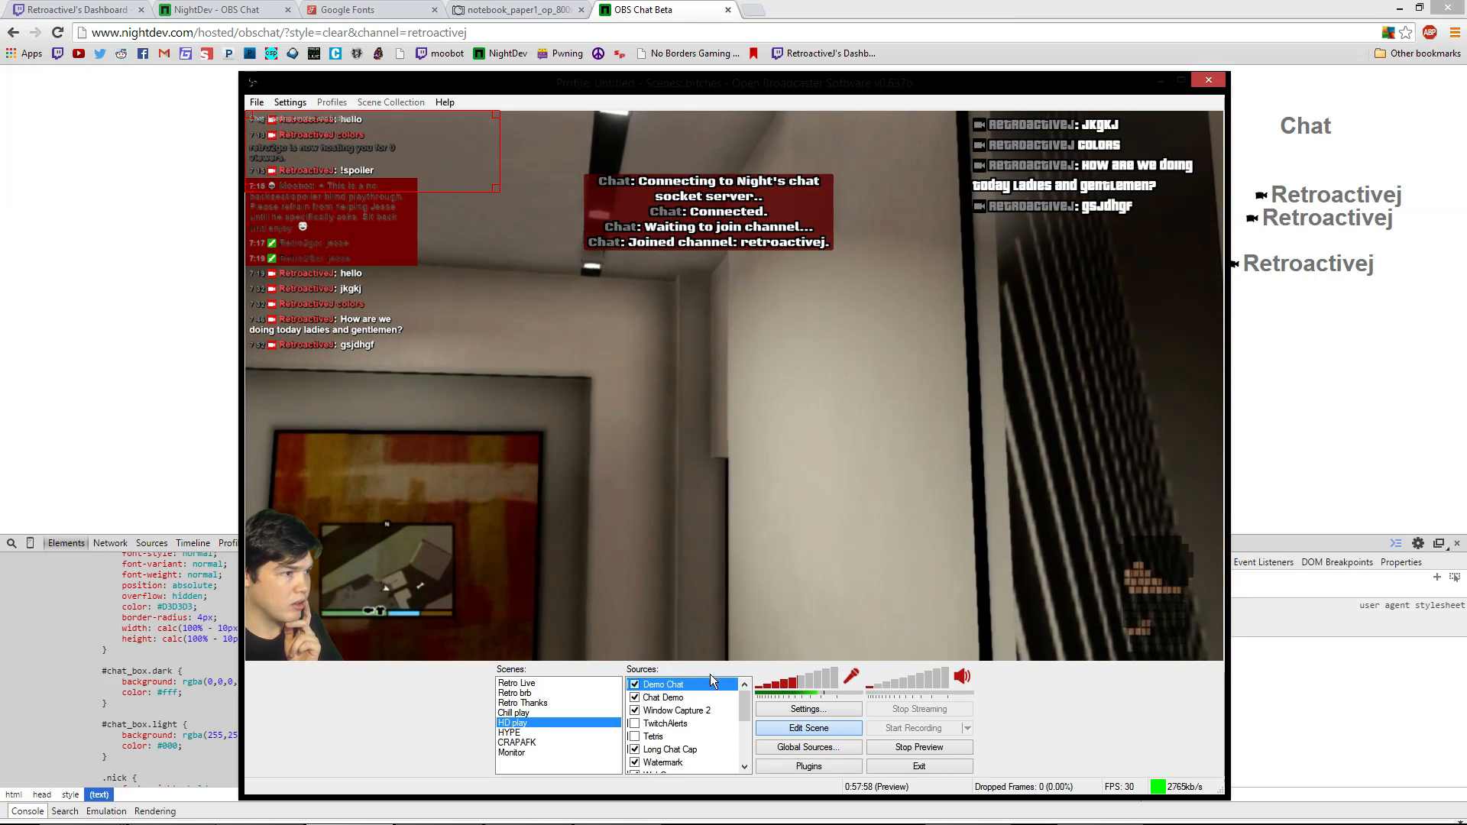
Drag the Demo Chat box to the bottom centre of the preview
left_click_drag(389, 156, 753, 623)
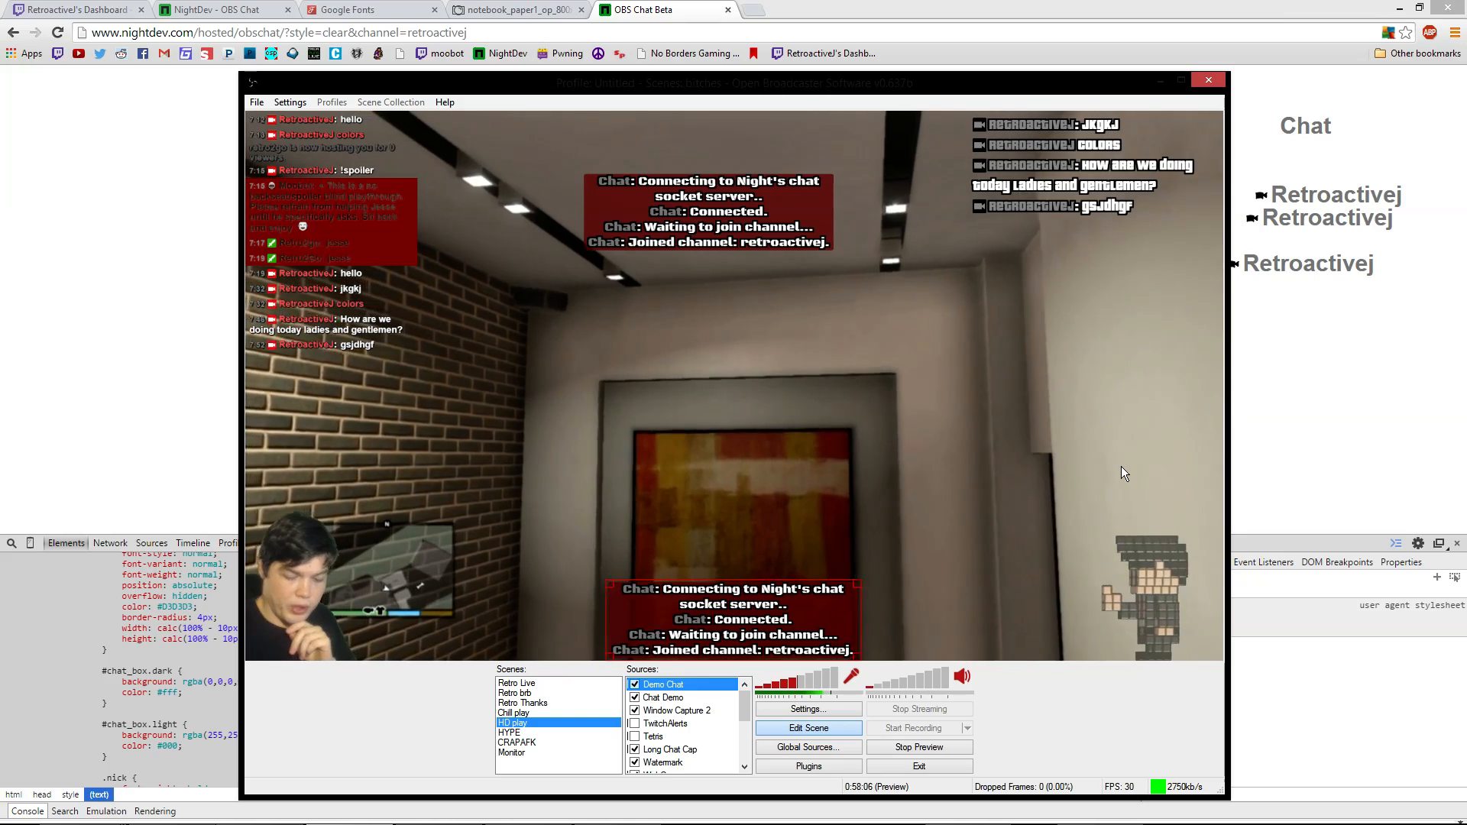
key("F2")
key("F5")
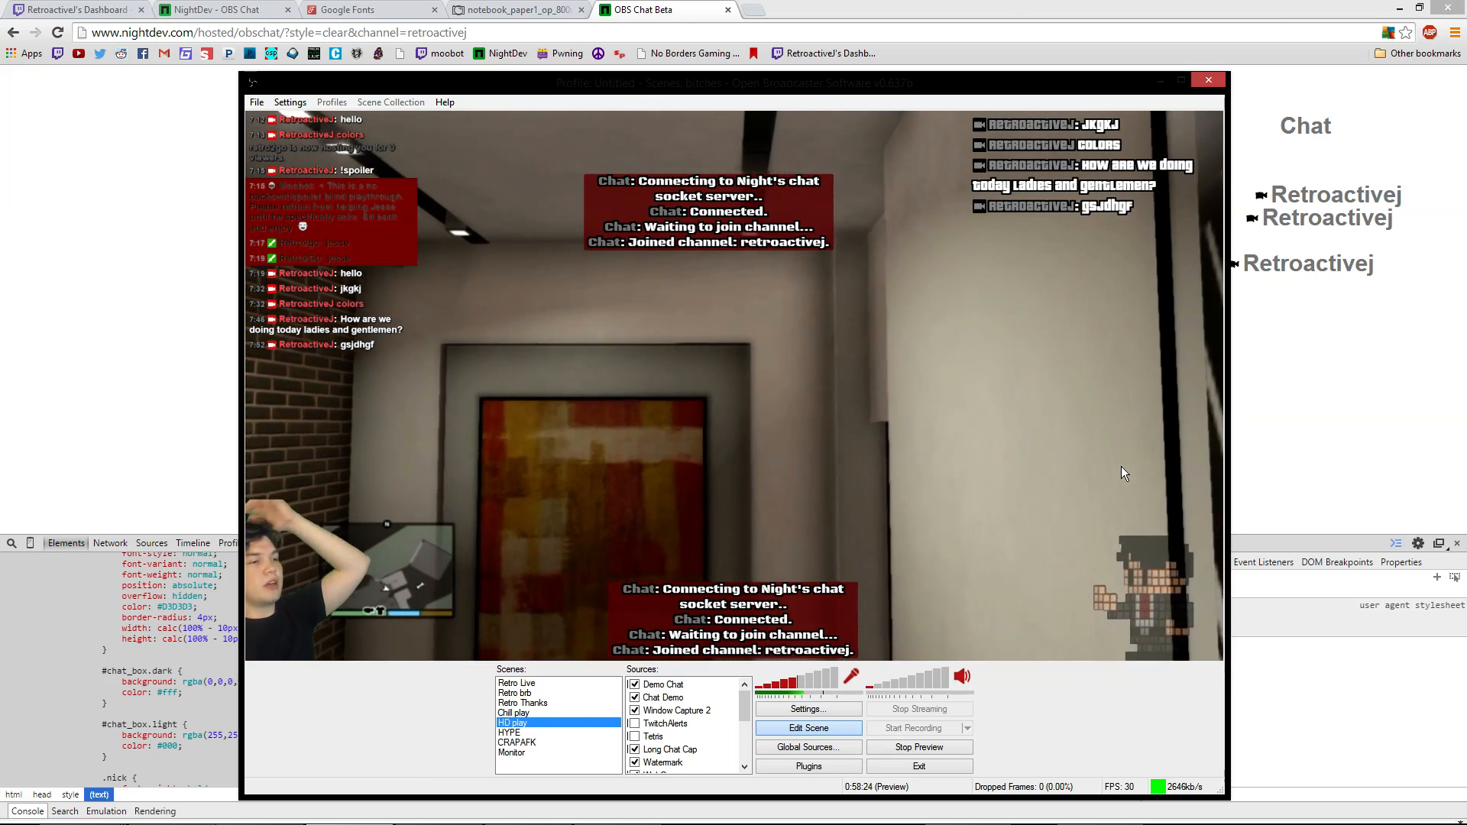
left_click(810, 651)
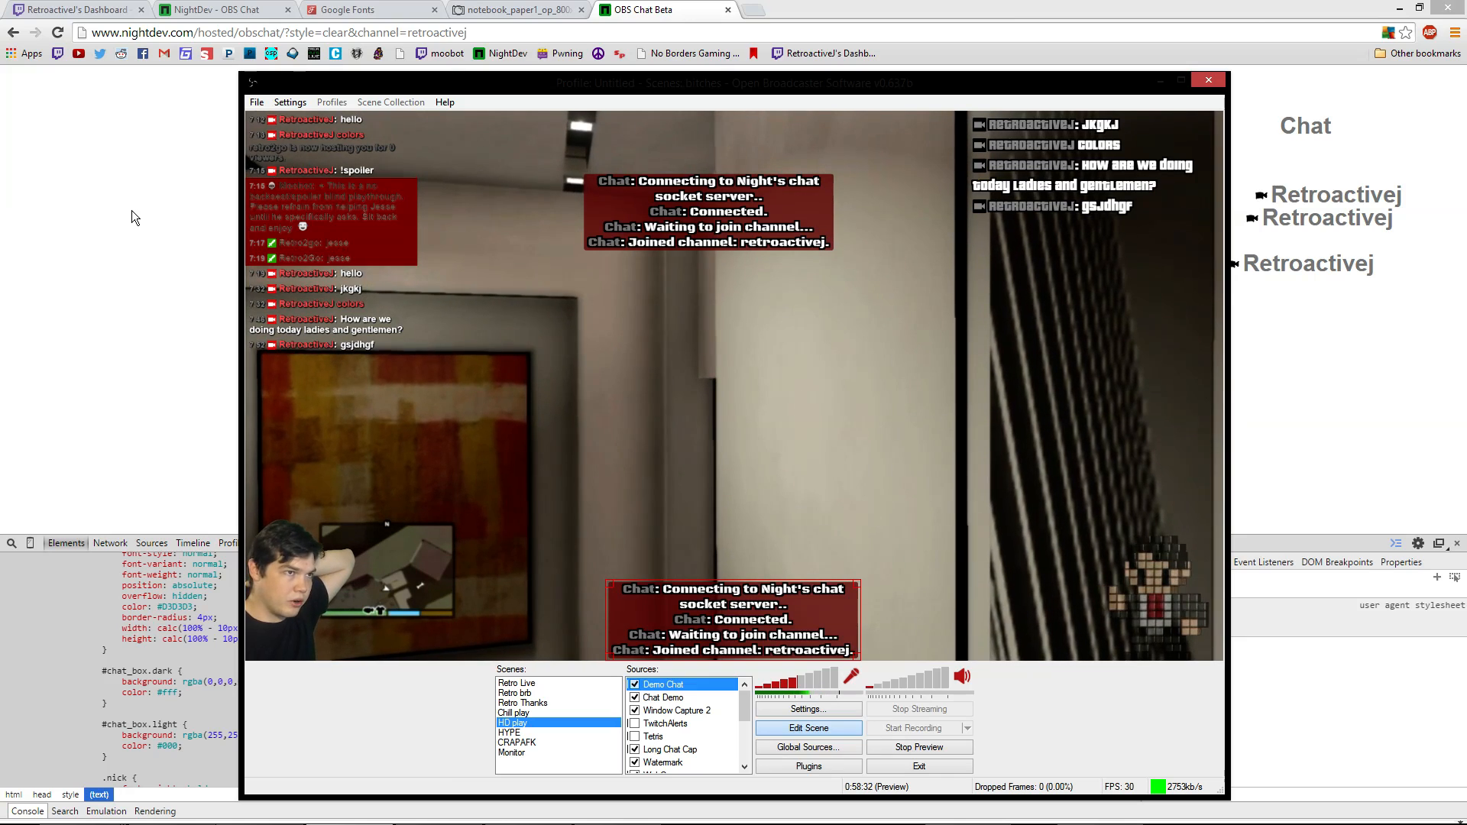
left_click(984, 213)
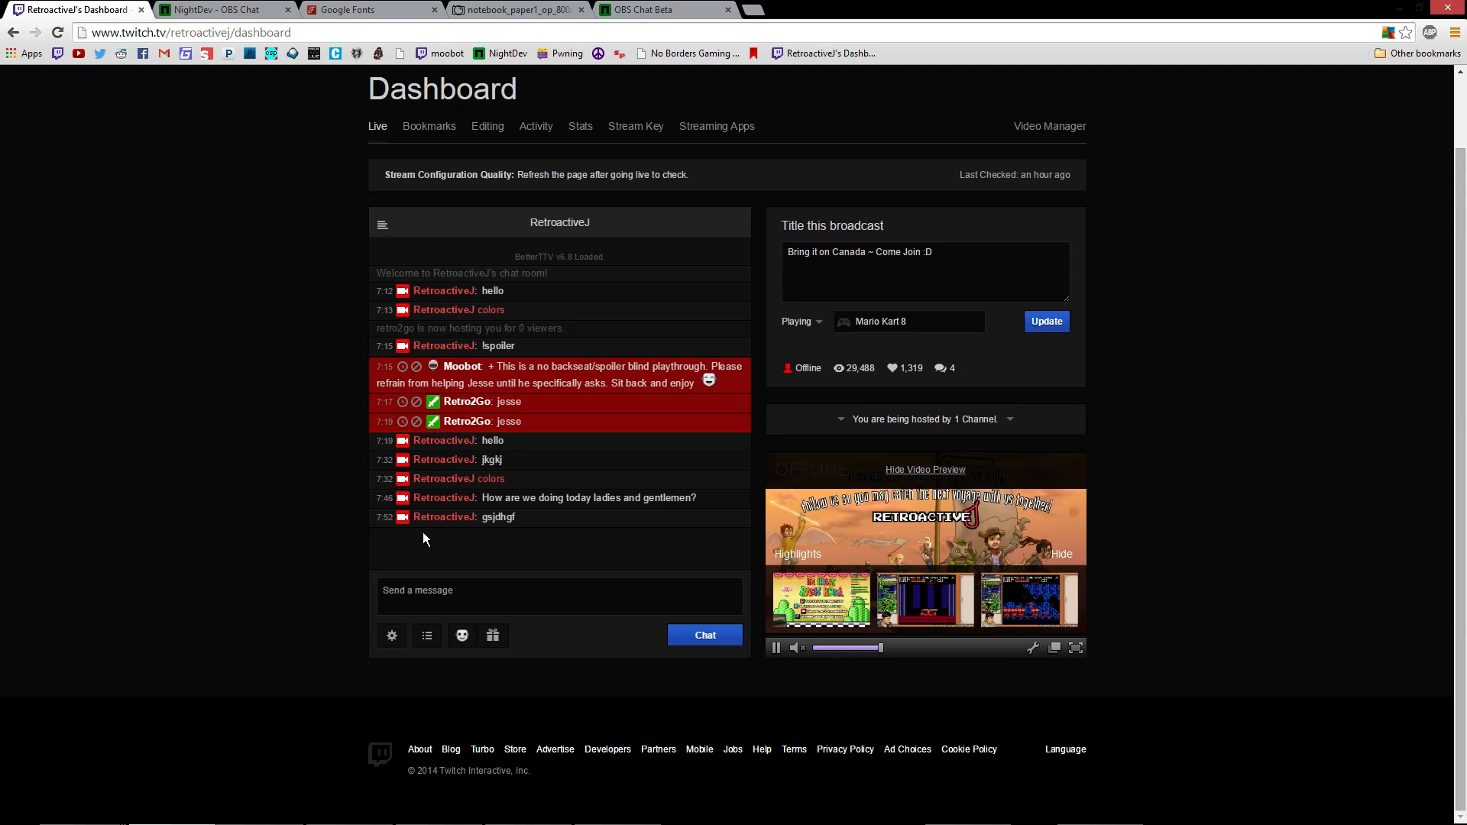
Inspect the latest chat line and select its broadcaster badge element
right_click(560, 451)
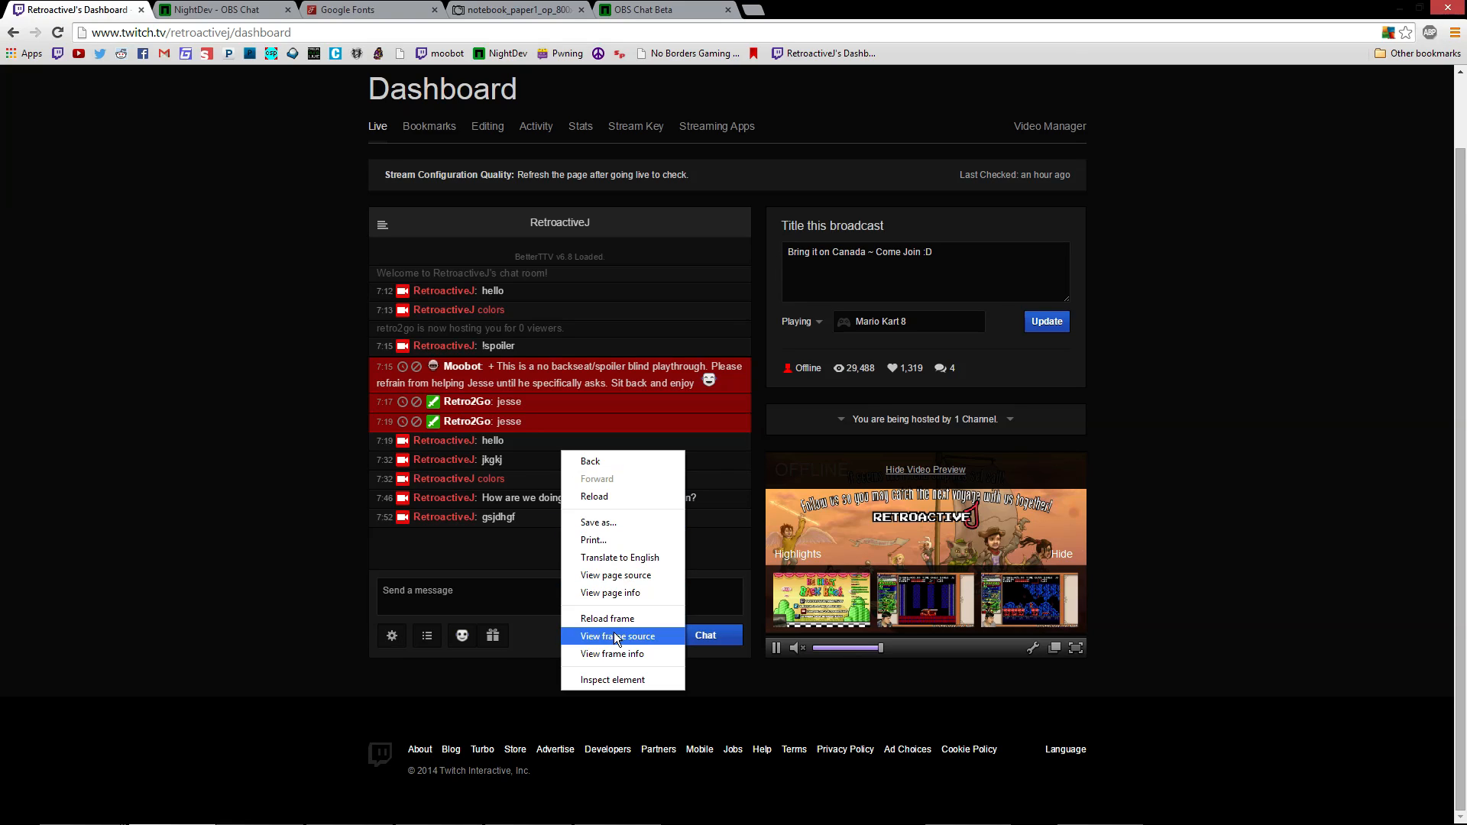
left_click(624, 677)
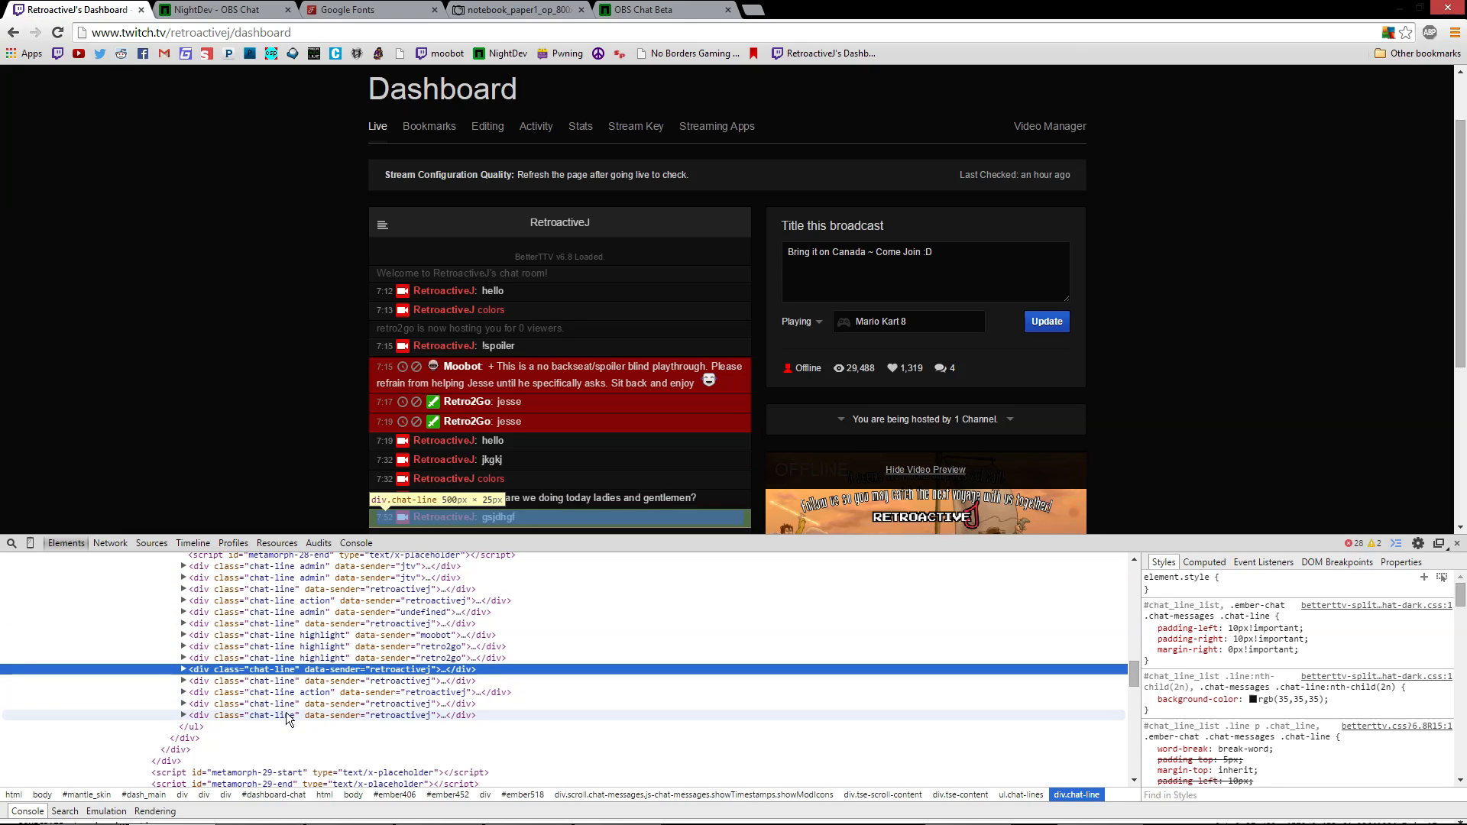
left_click(180, 715)
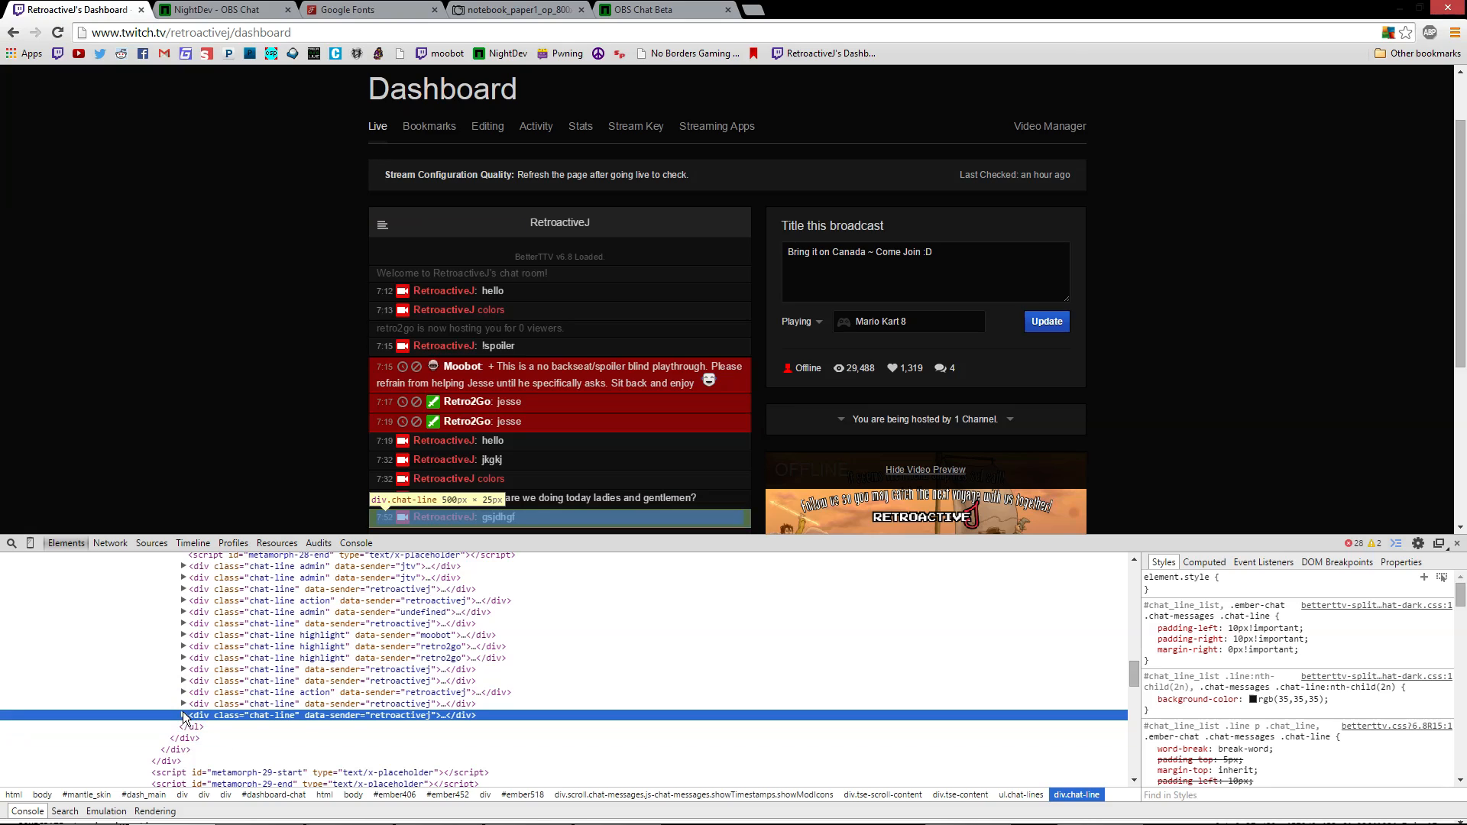
right_click(520, 517)
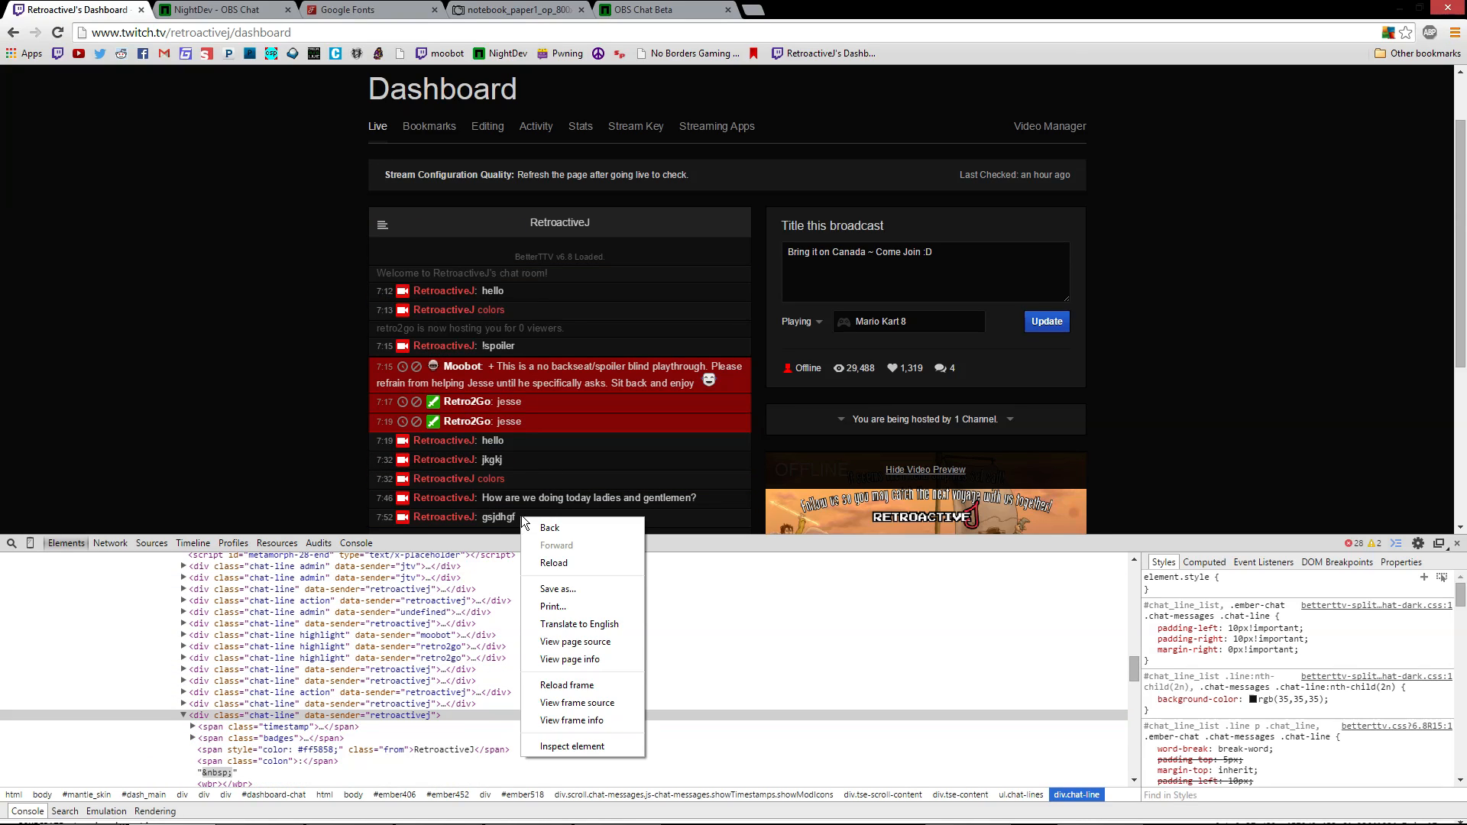
left_click(576, 746)
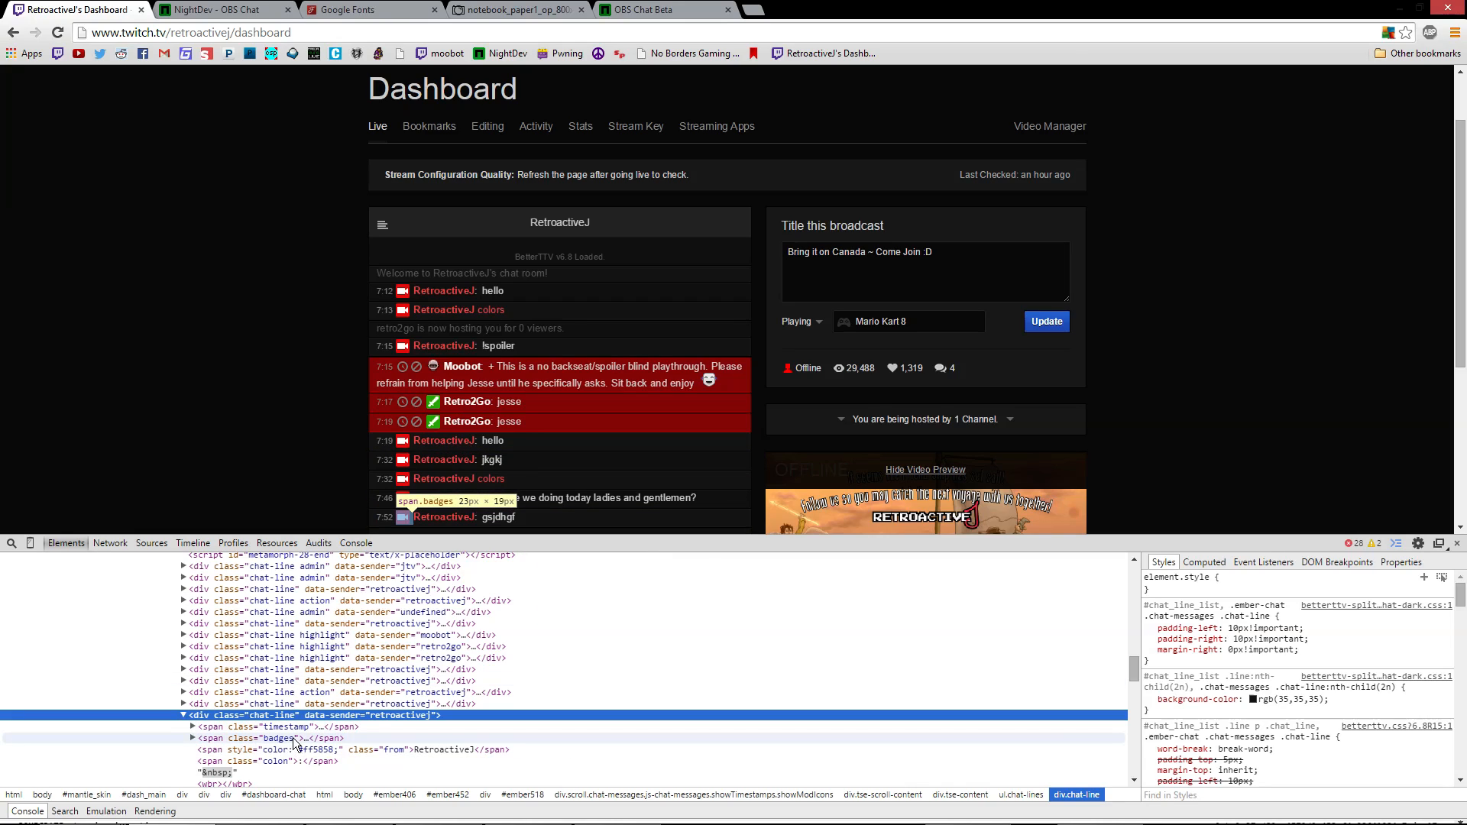
left_click(200, 727)
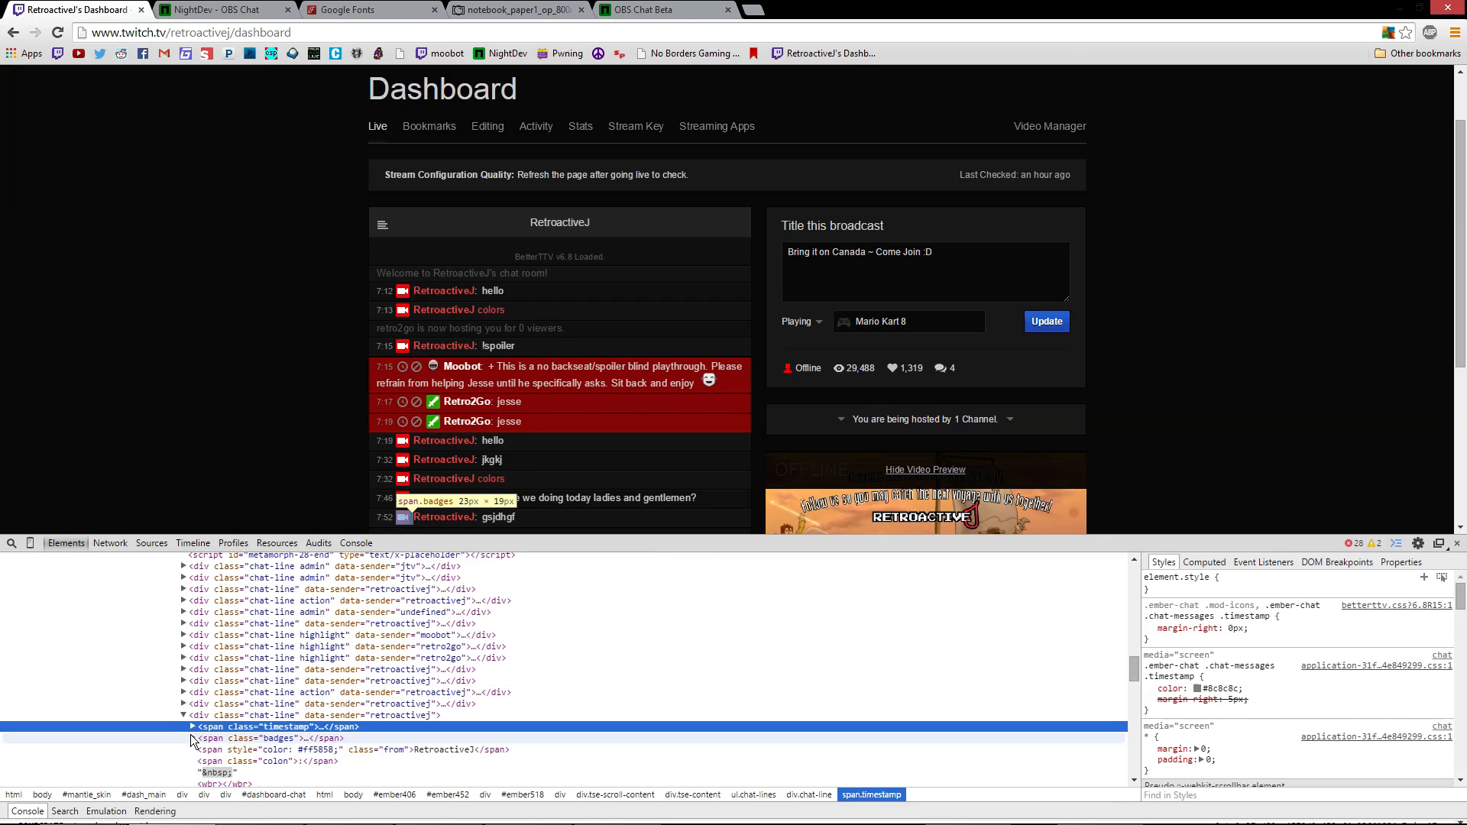
left_click(193, 739)
left_click(337, 751)
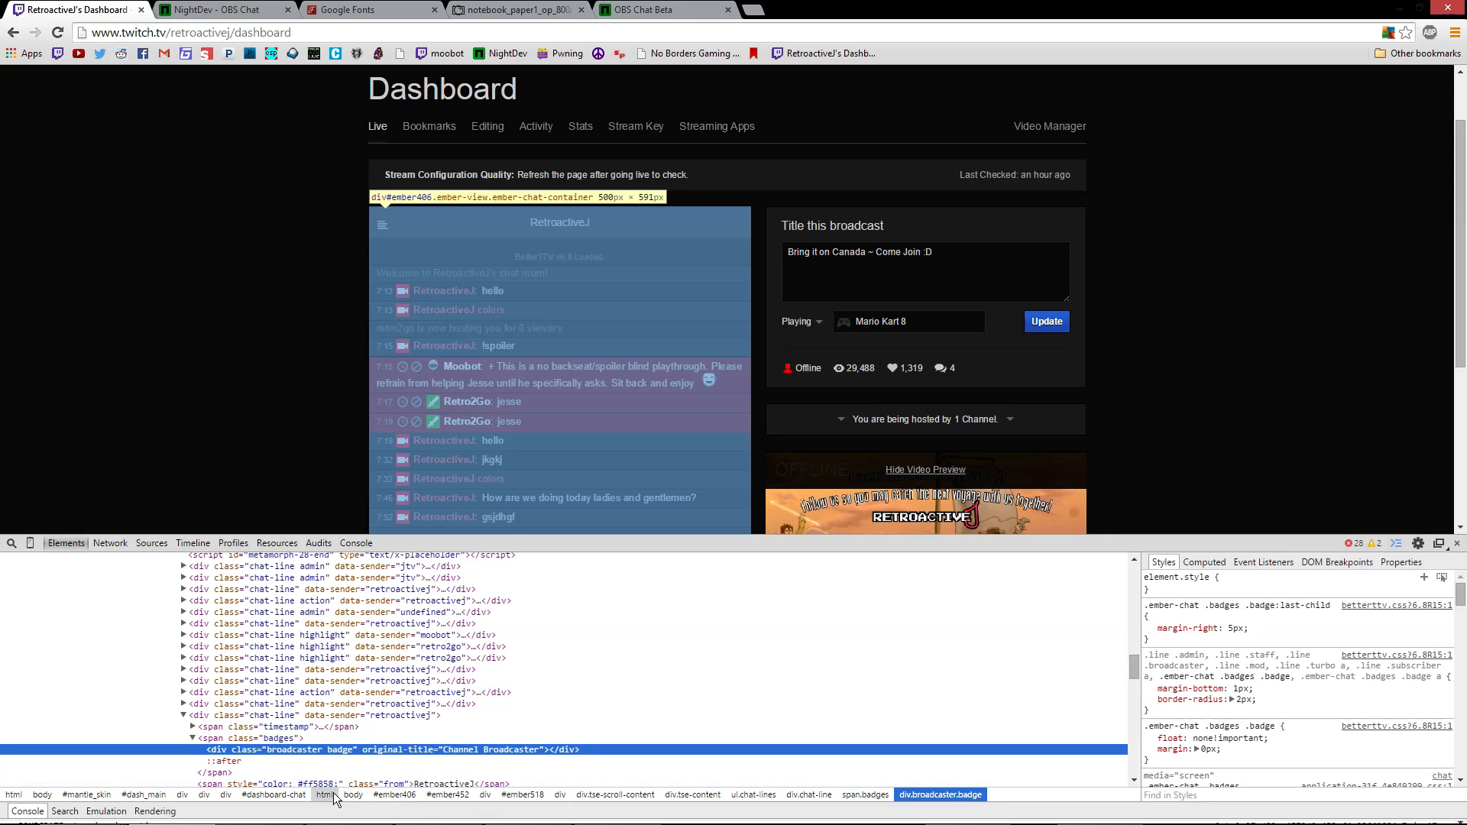
Open the badge's background image, badge_broadcaster.svg, in a new tab
scroll(585, 676, "down", 1)
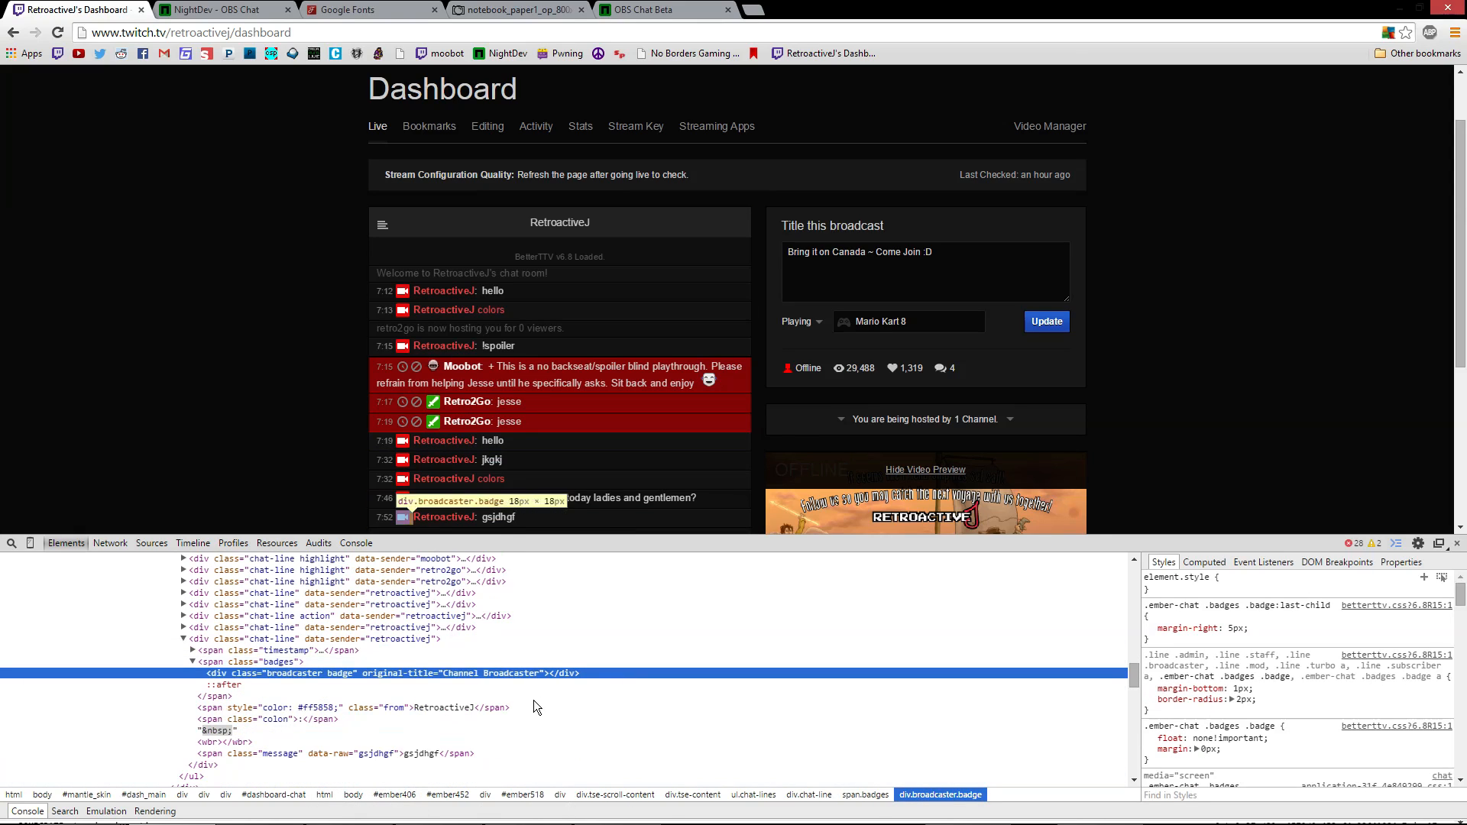
left_click(1273, 670)
scroll(1276, 668, "down", 1)
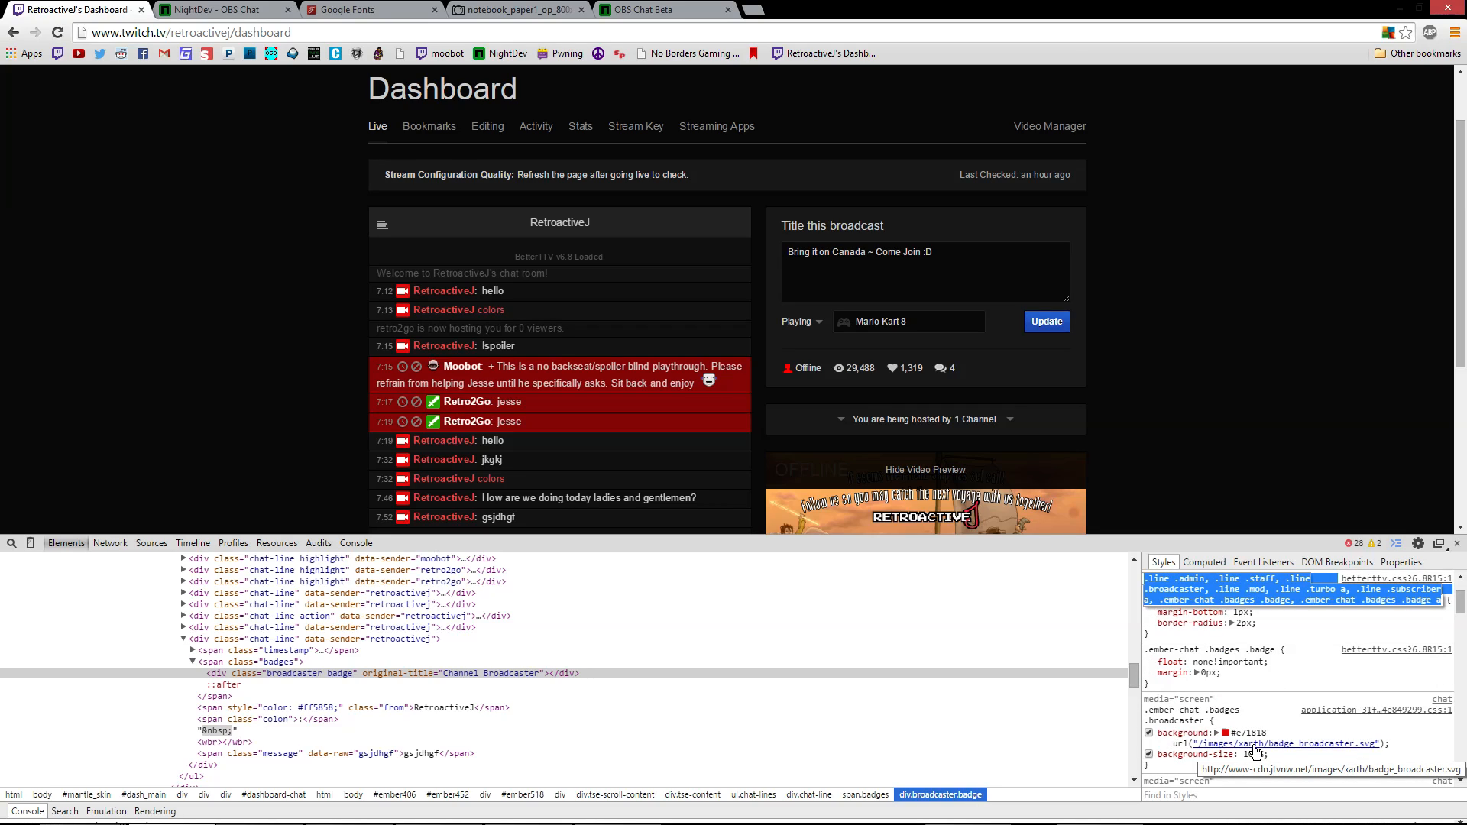
key("Escape")
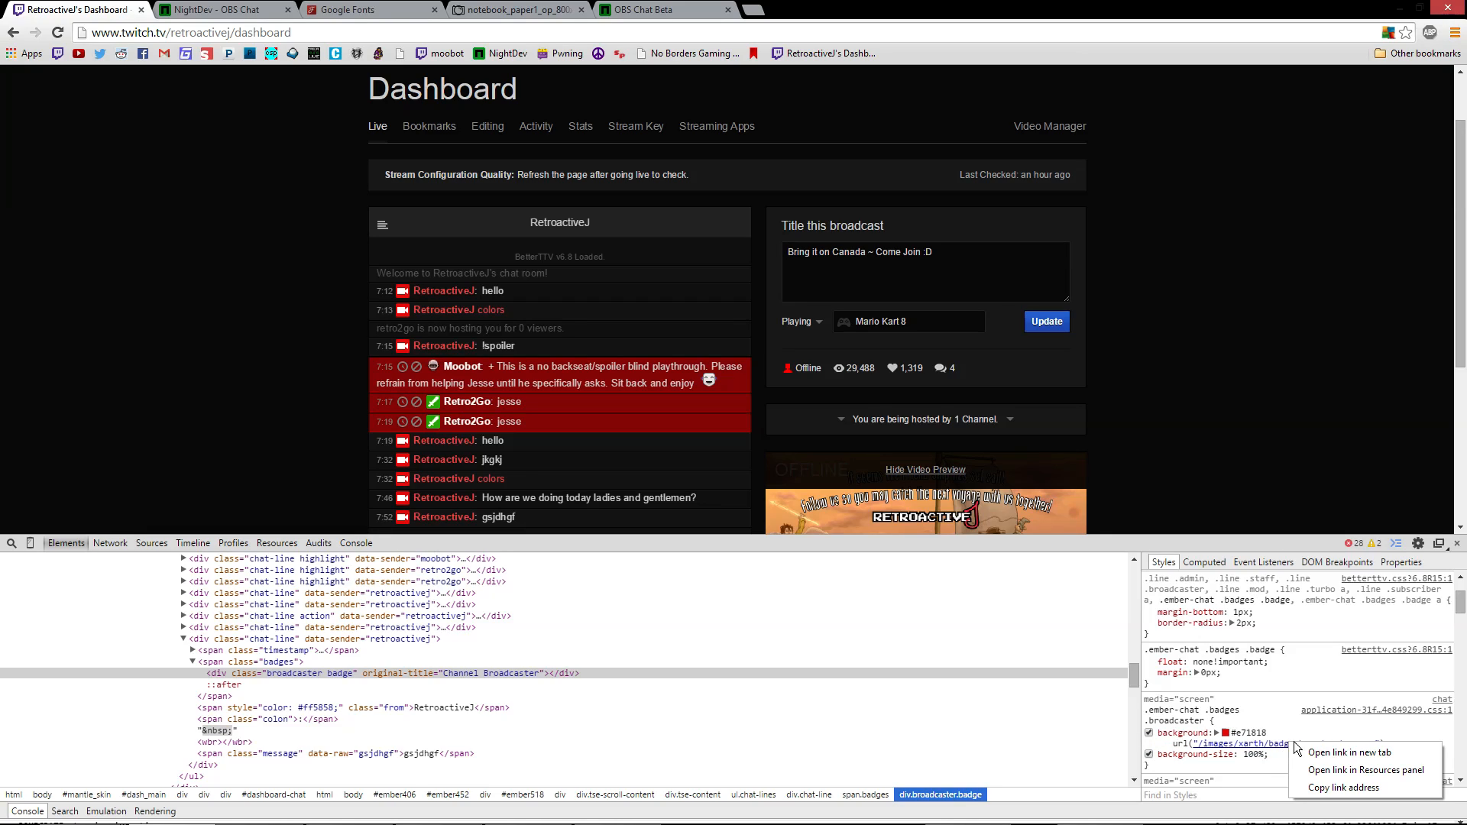
left_click(1323, 754)
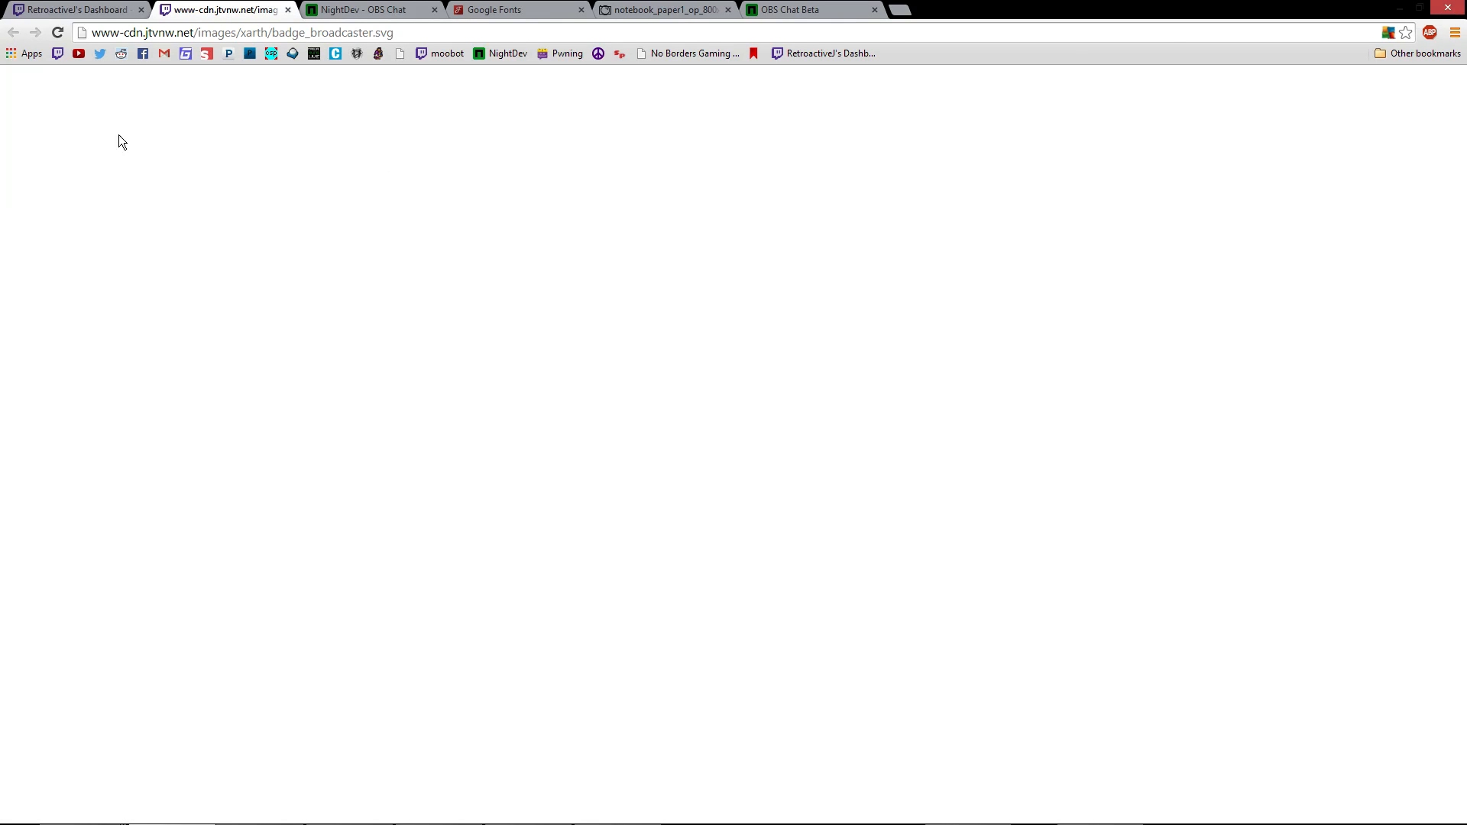
Inspect the badge SVG and add background-color: black to the path's inline style
right_click(18, 80)
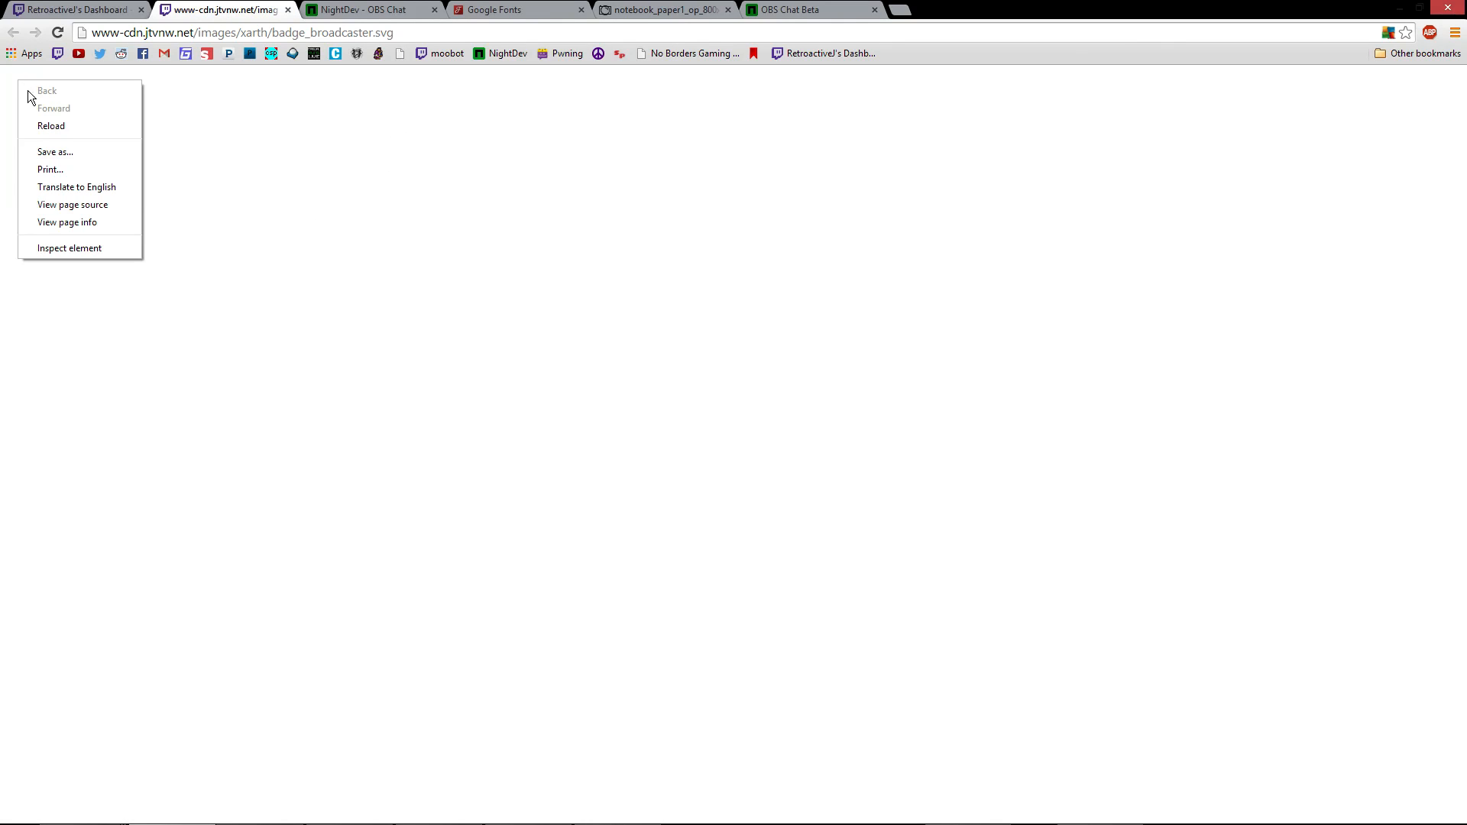
left_click(96, 250)
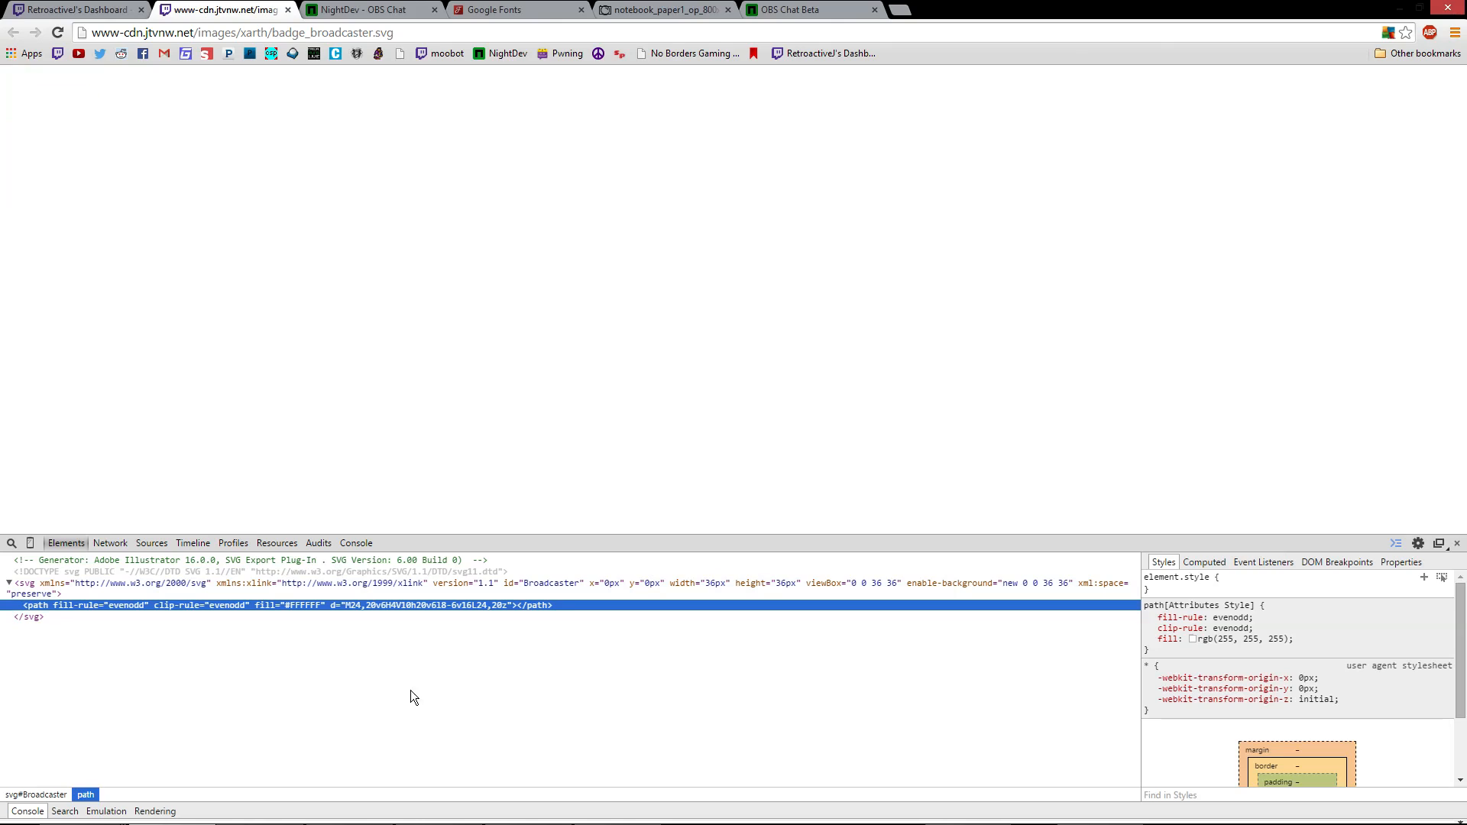
double_click(303, 607)
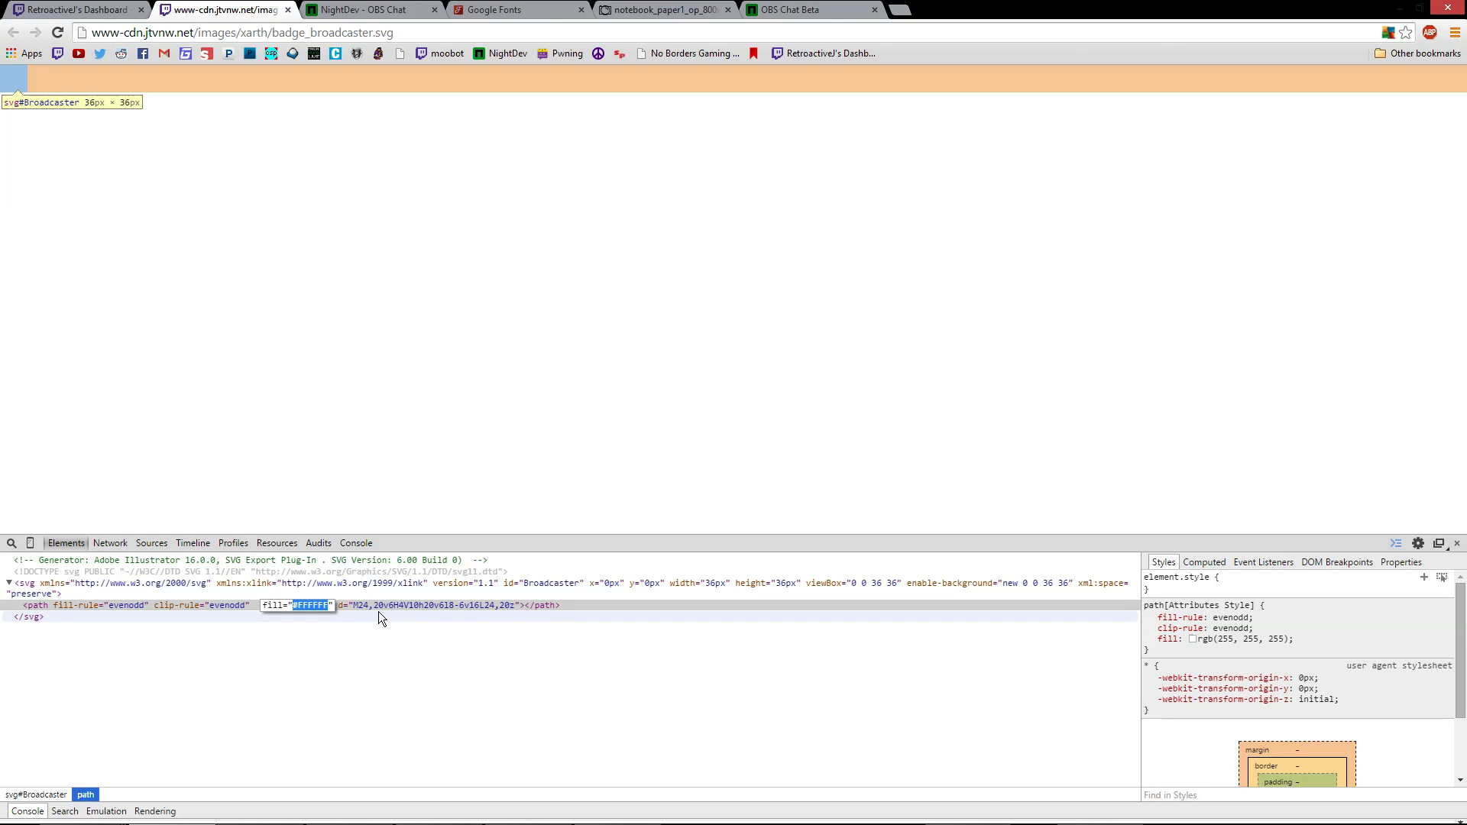
left_click(1272, 588)
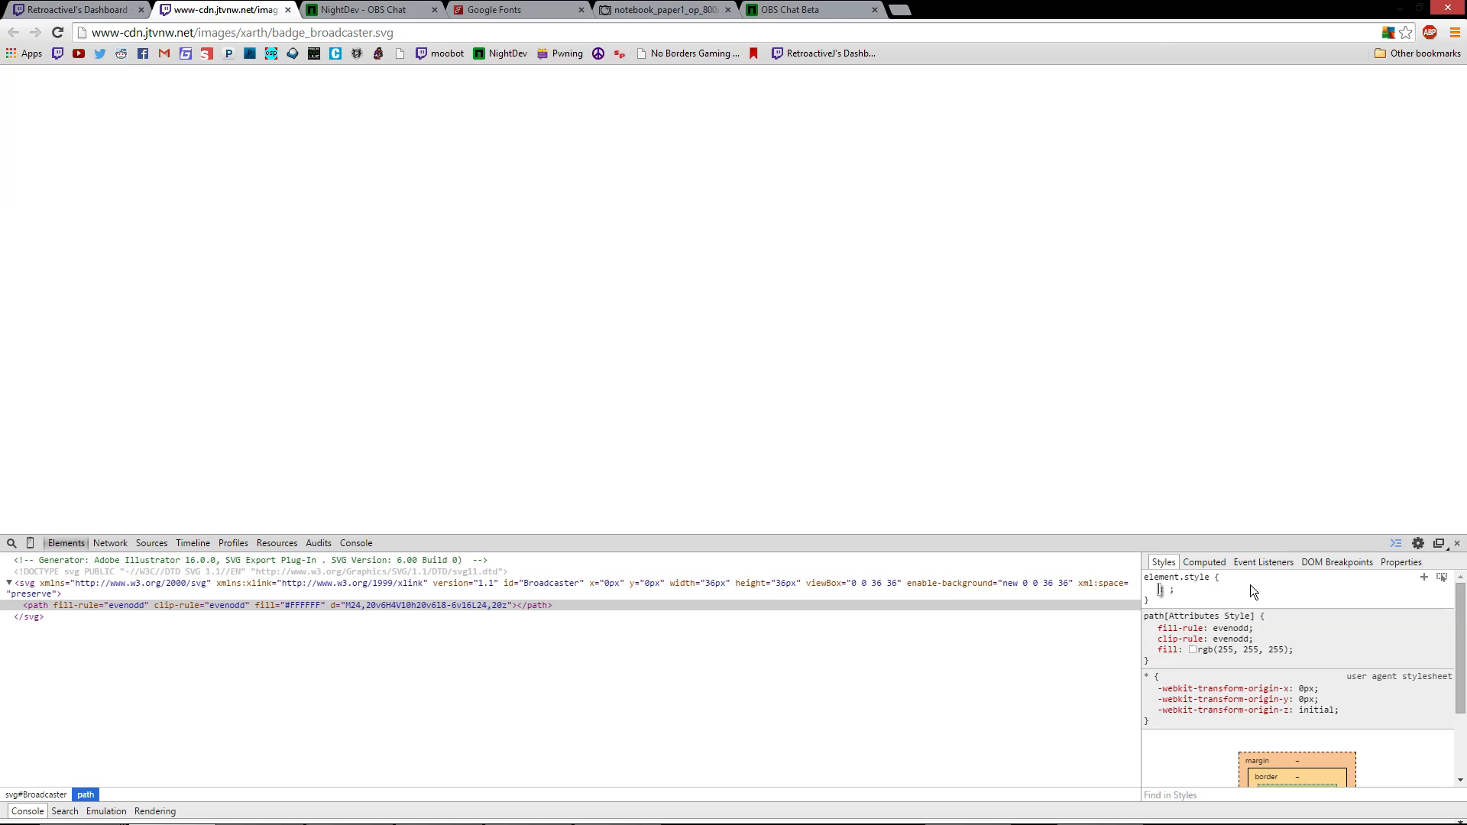
type("colo")
key("BackSpace")
key("BackSpace")
key("BackSpace")
key("BackSpace")
type("b")
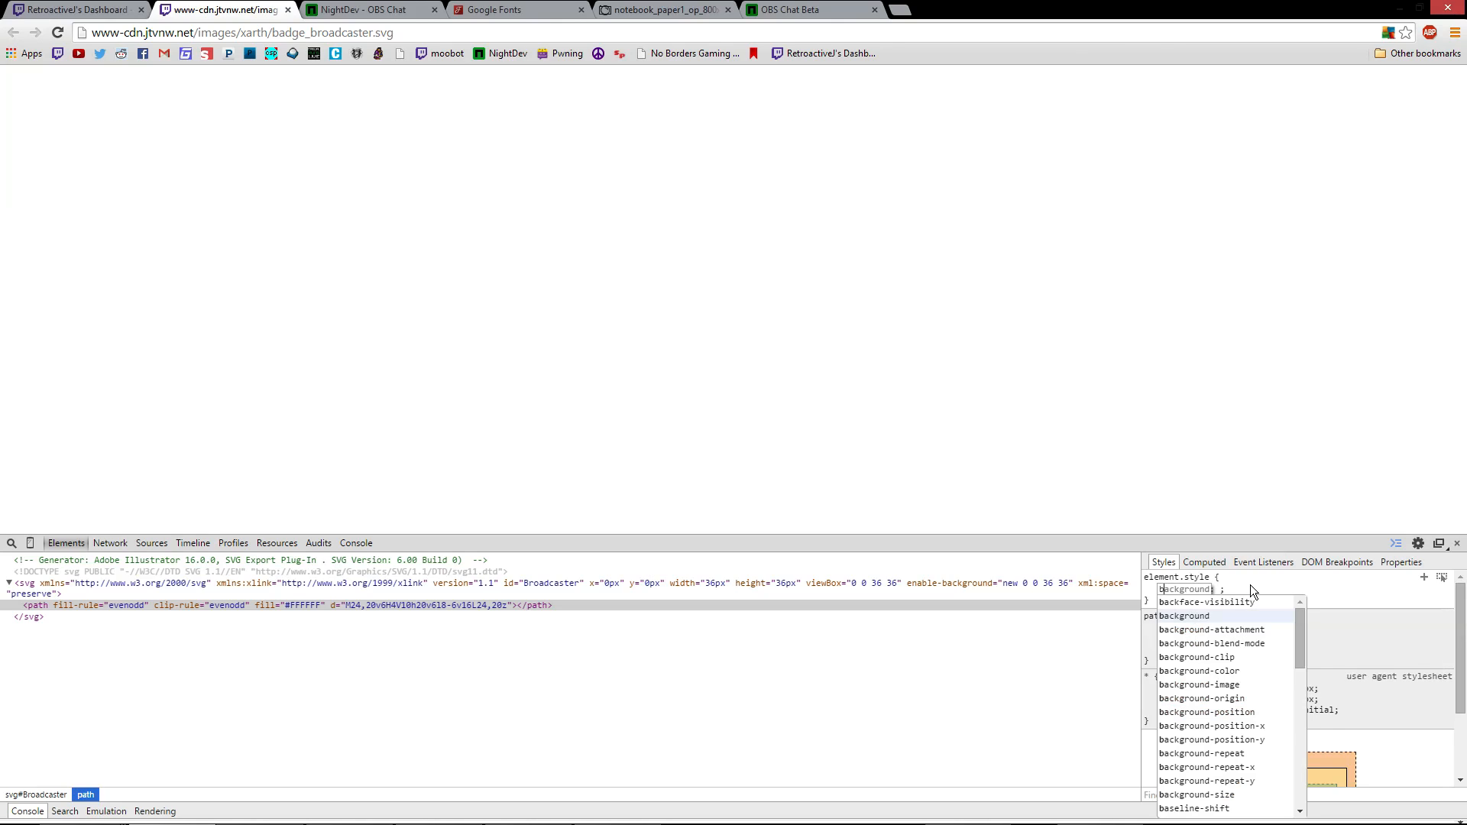
key("BackSpace")
type("back")
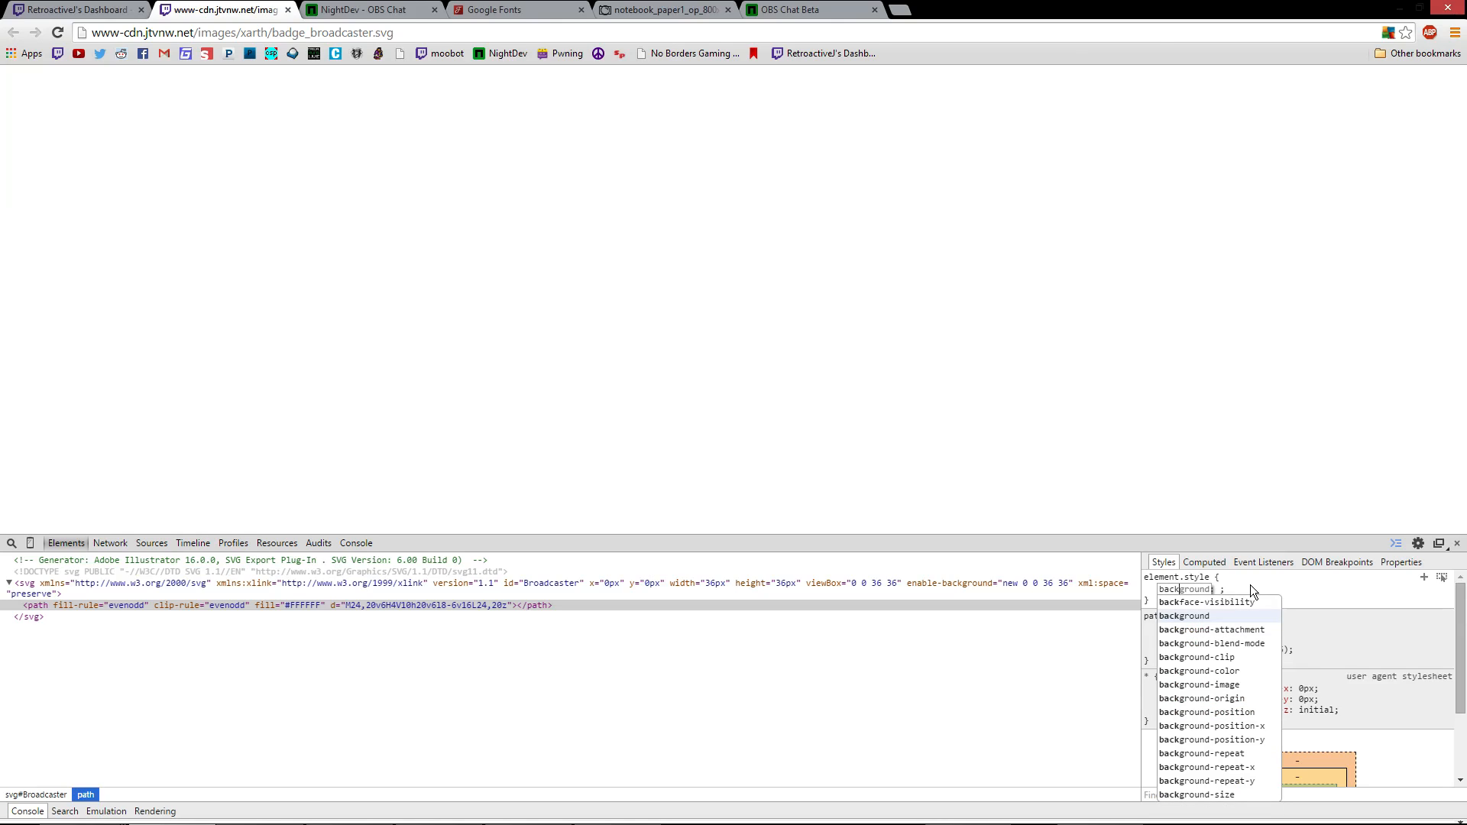
left_click(1235, 673)
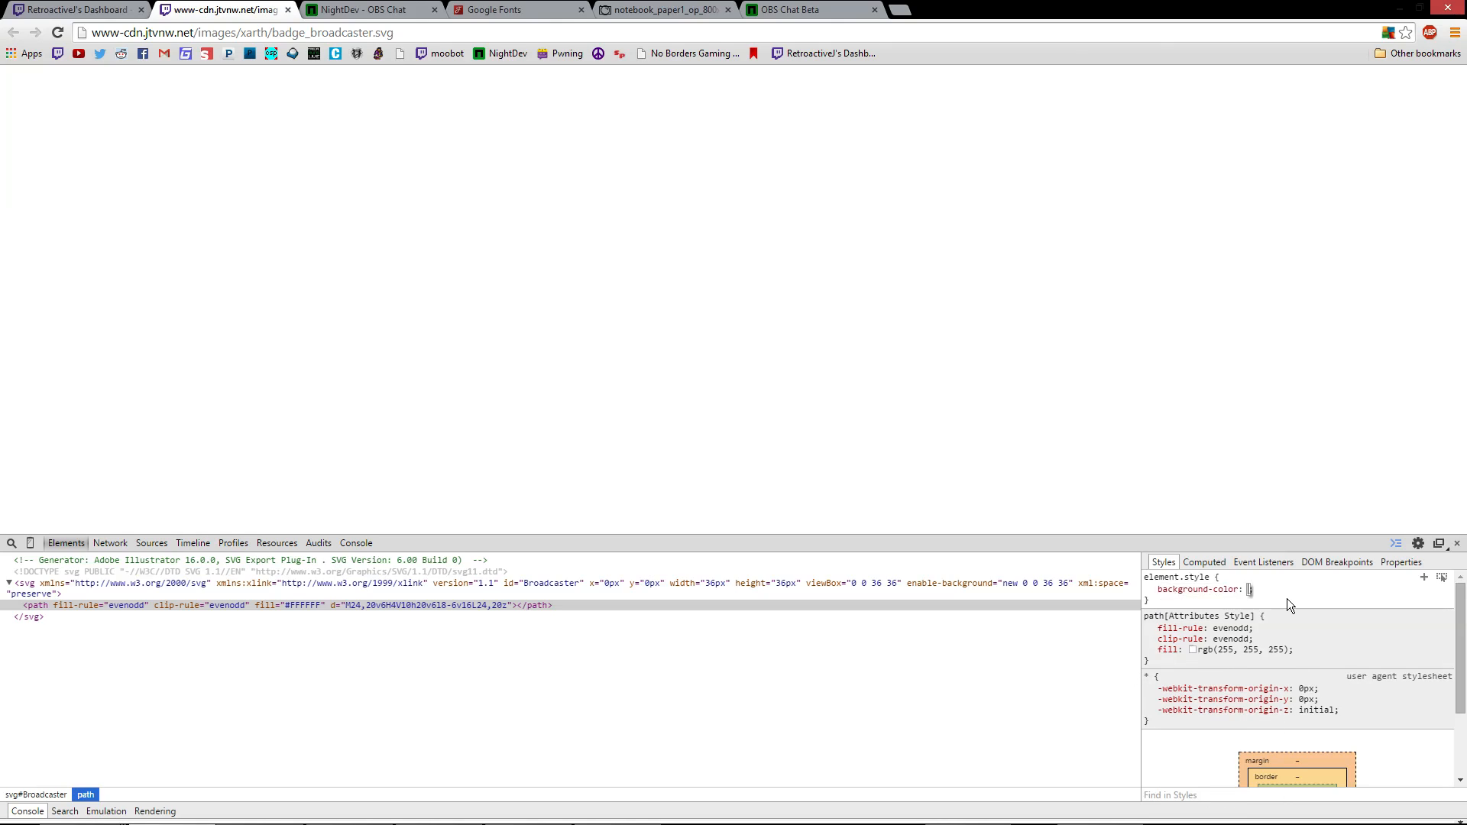
key("Tab")
type("black")
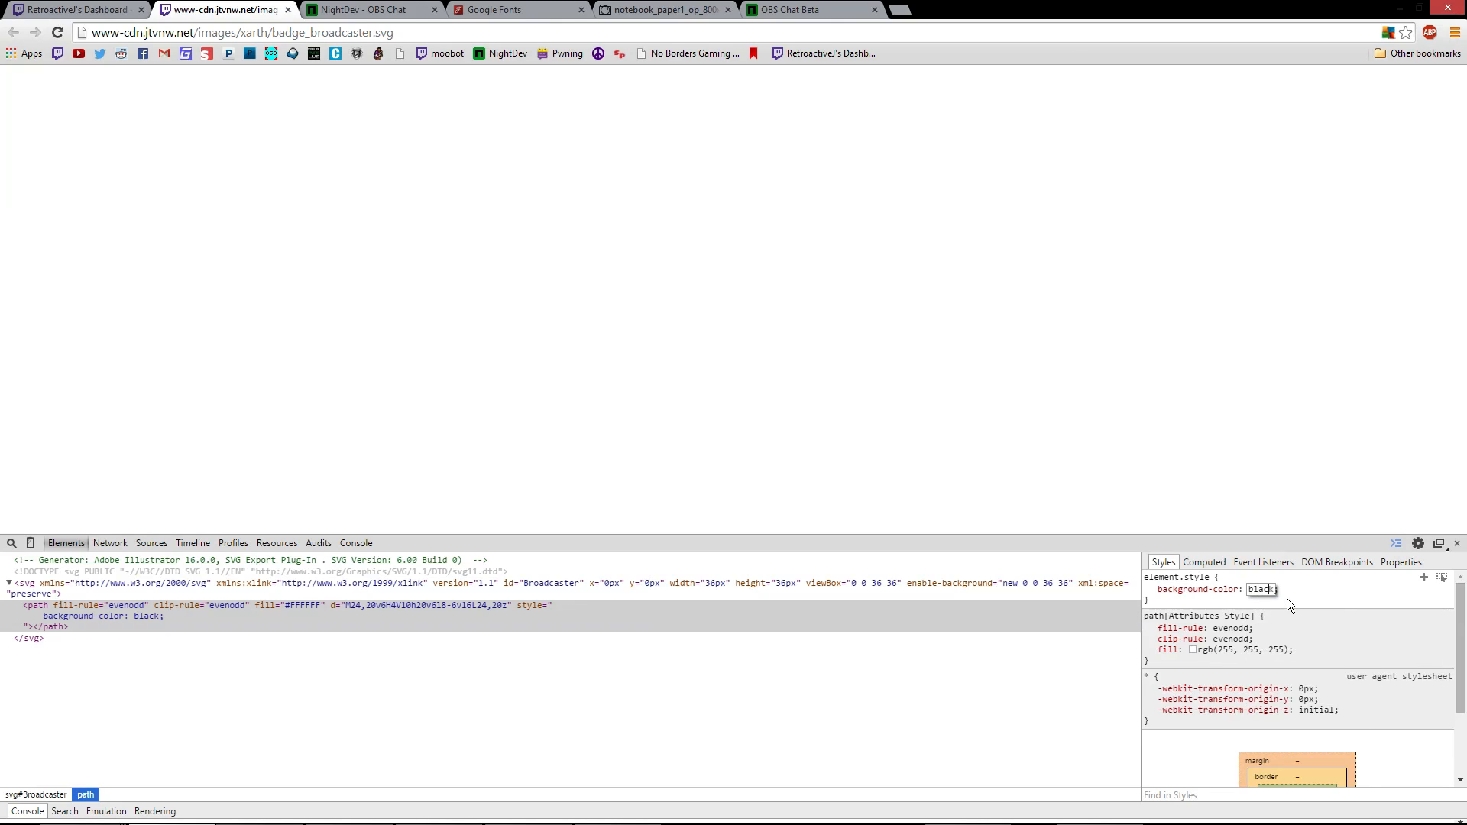
key("Return")
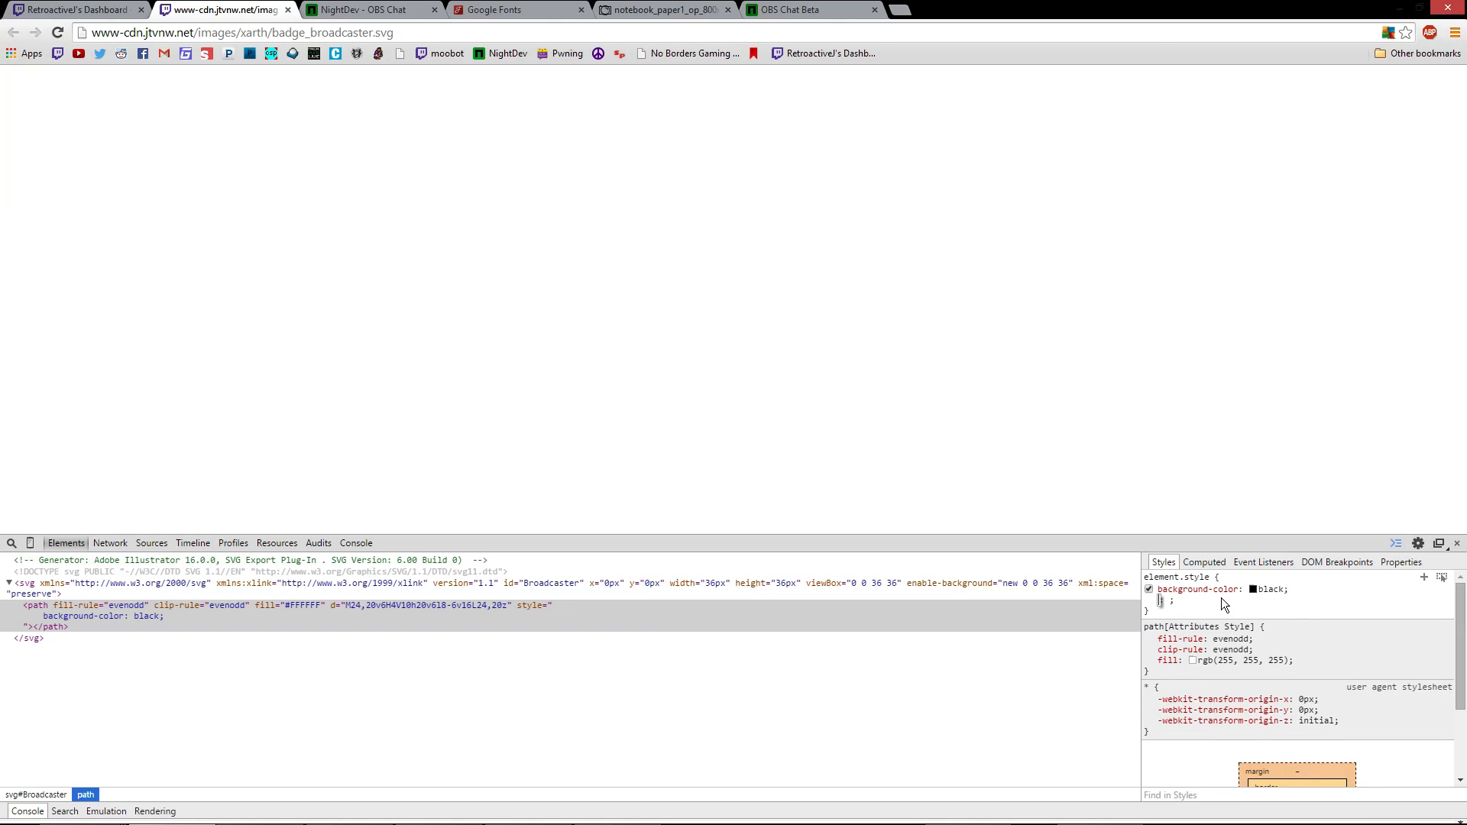
left_click(1193, 603)
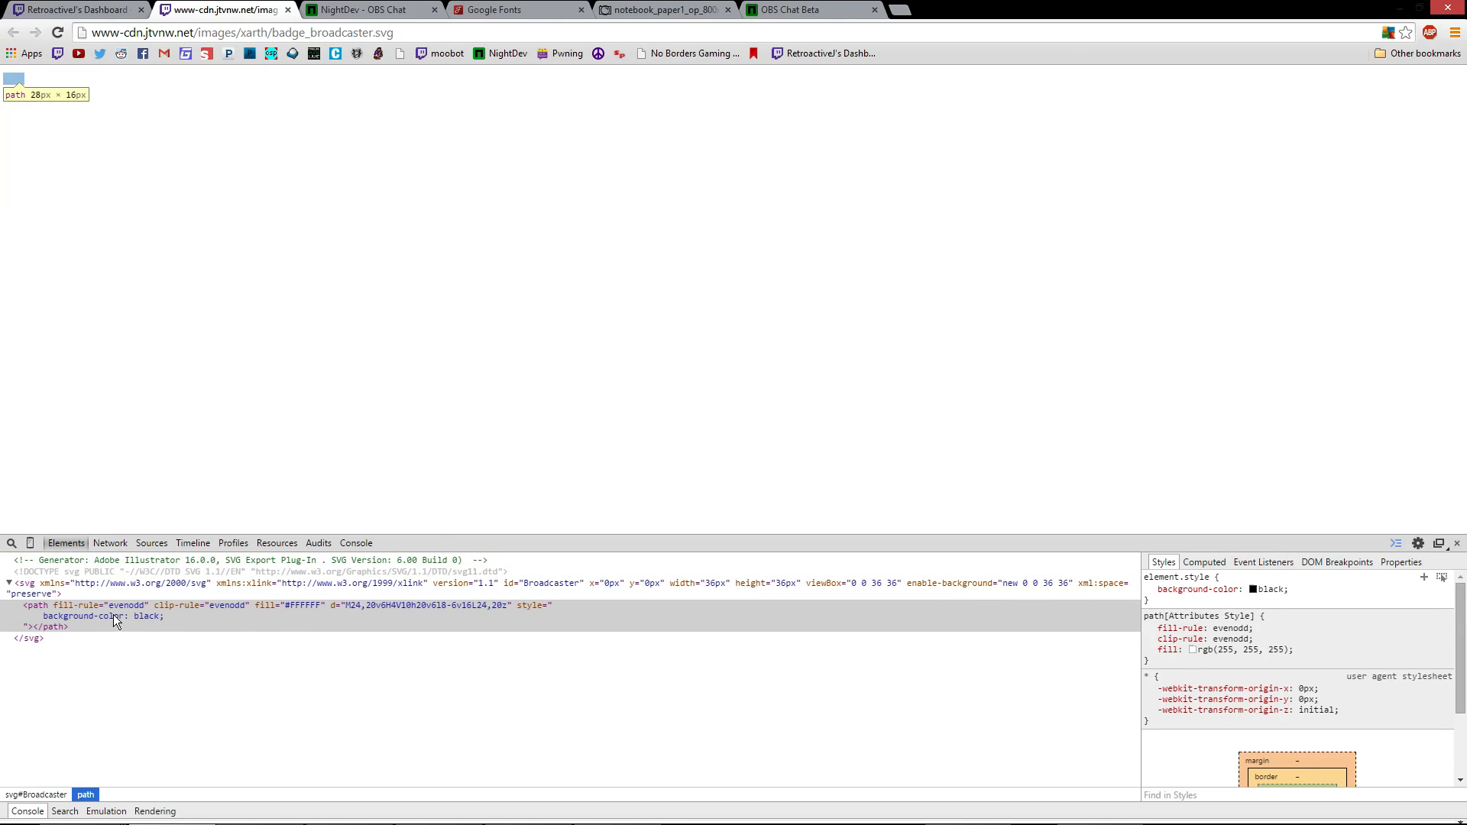
Start adding a background property to the svg root element's style
left_click(132, 586)
left_click(1265, 581)
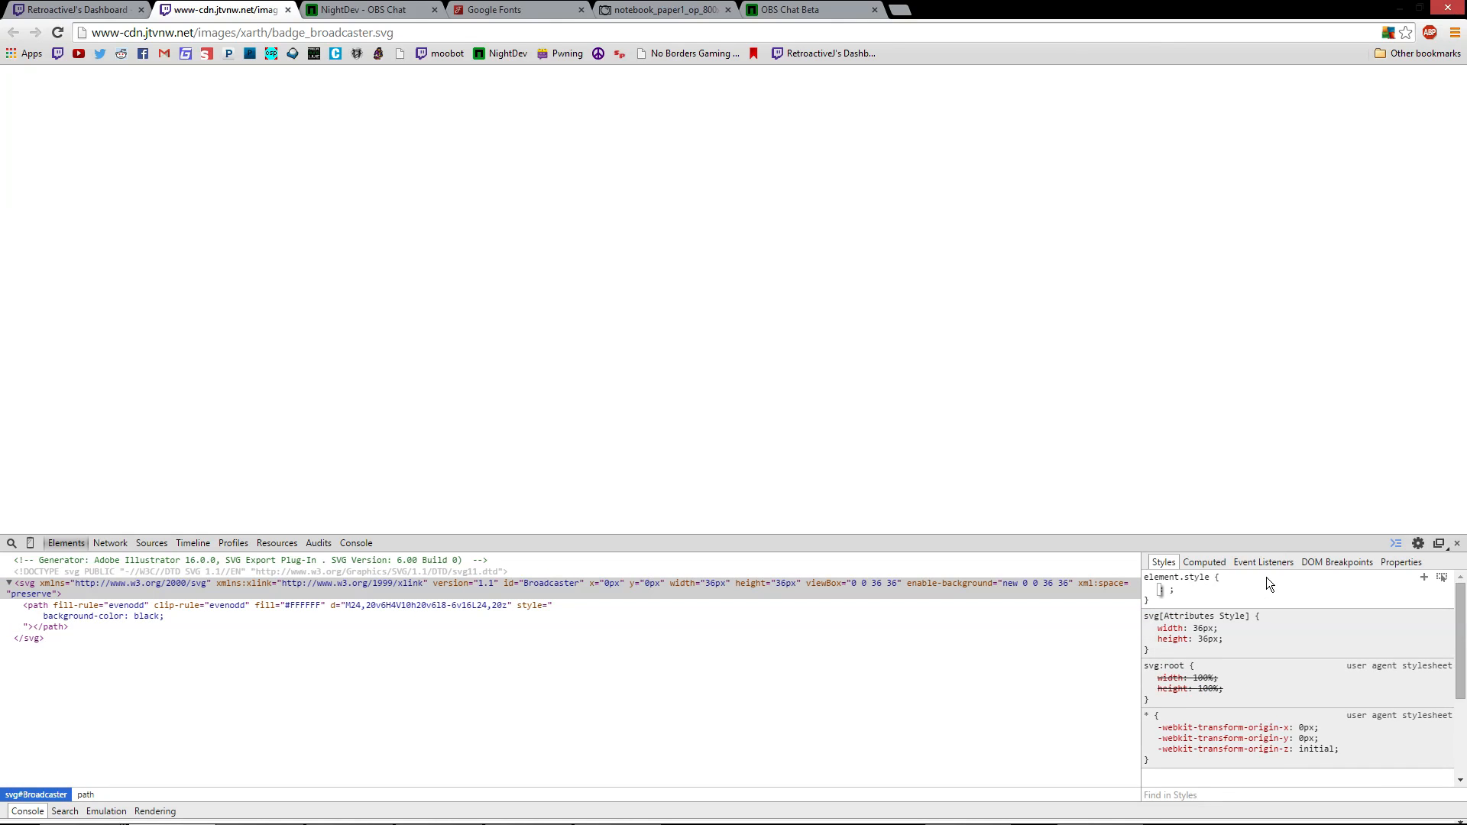
left_click(146, 618)
left_click(146, 618)
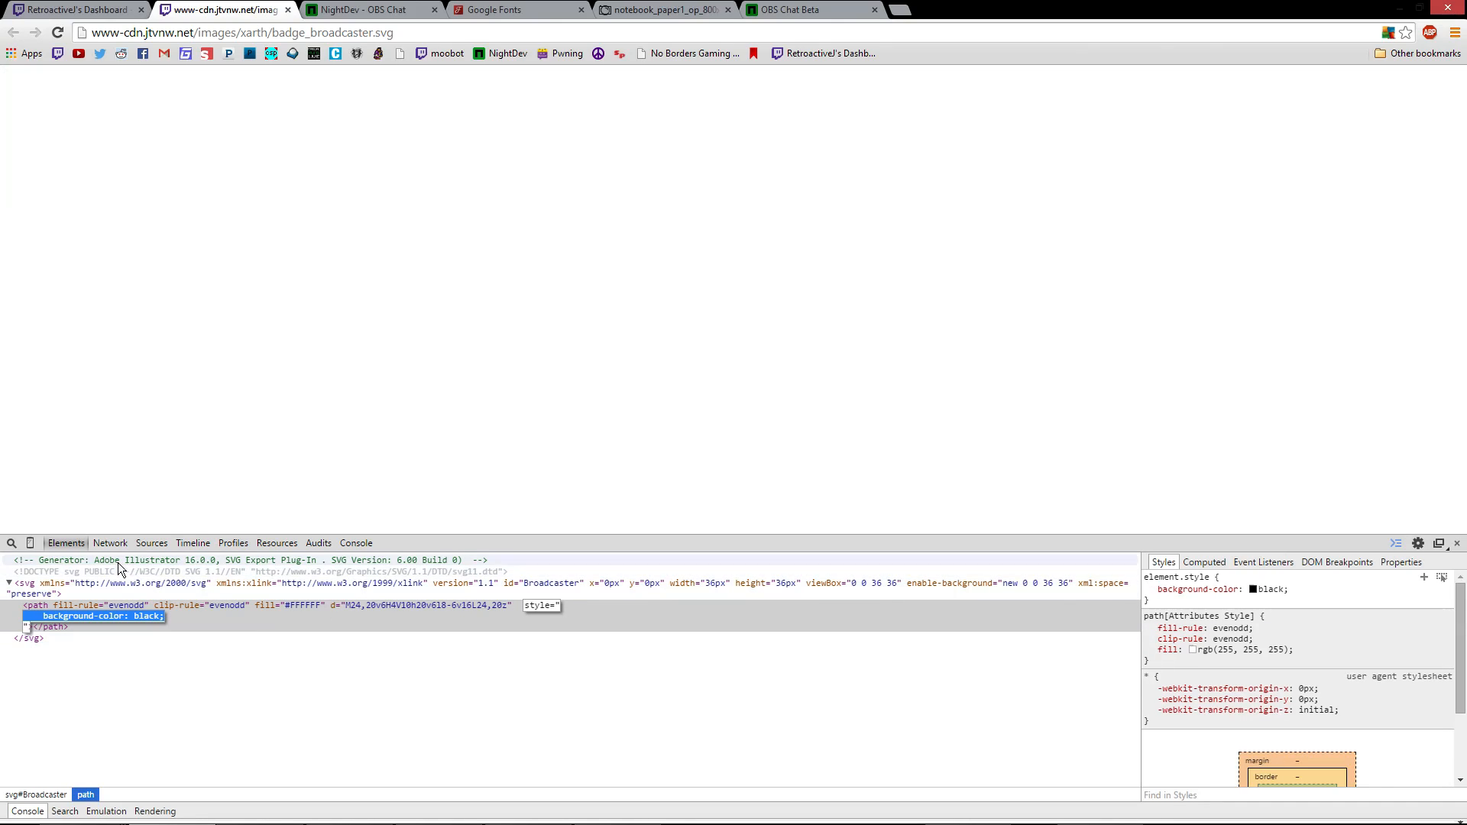
left_click(191, 581)
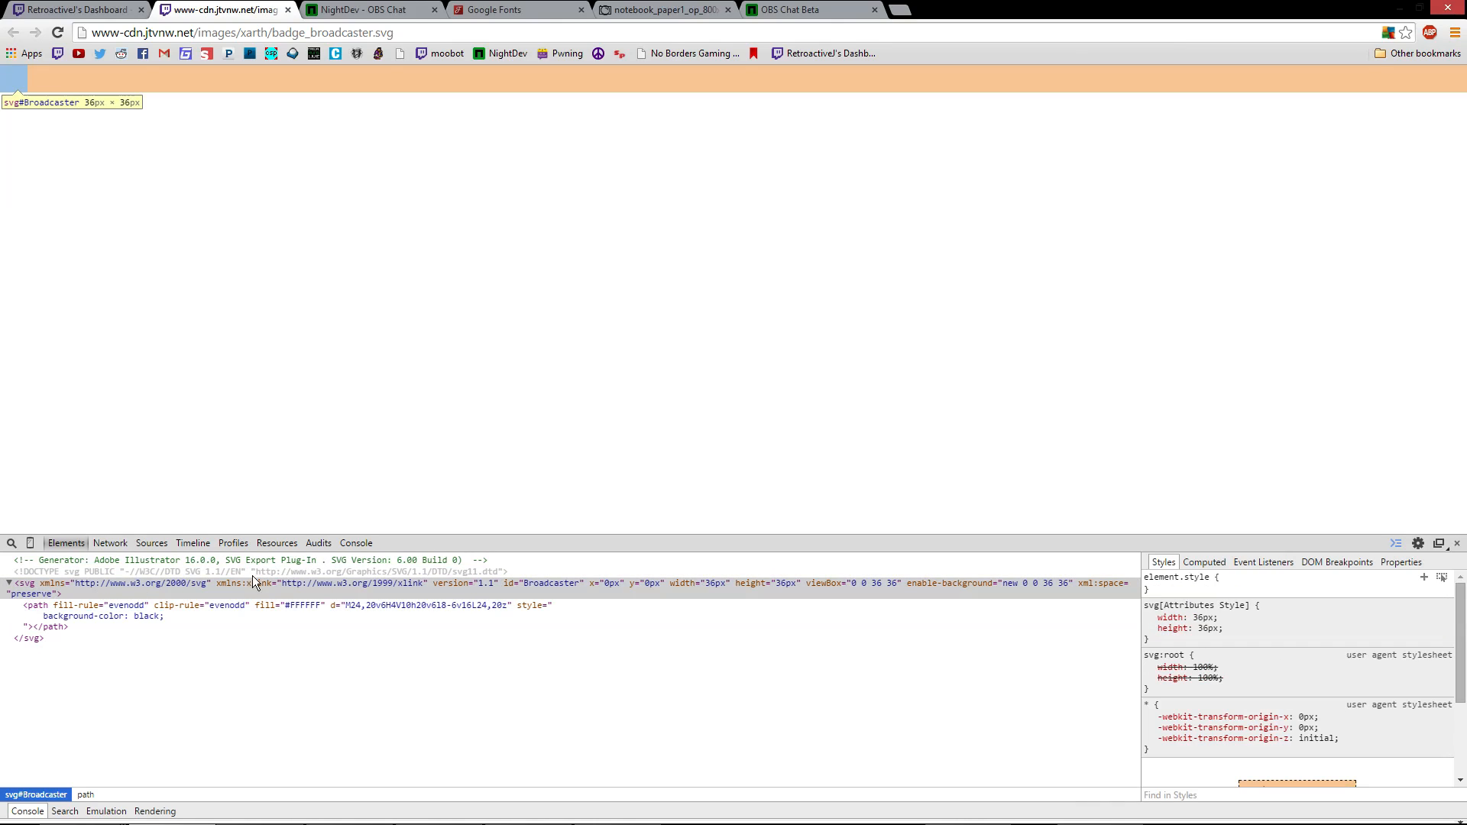
left_click(1267, 585)
type("back")
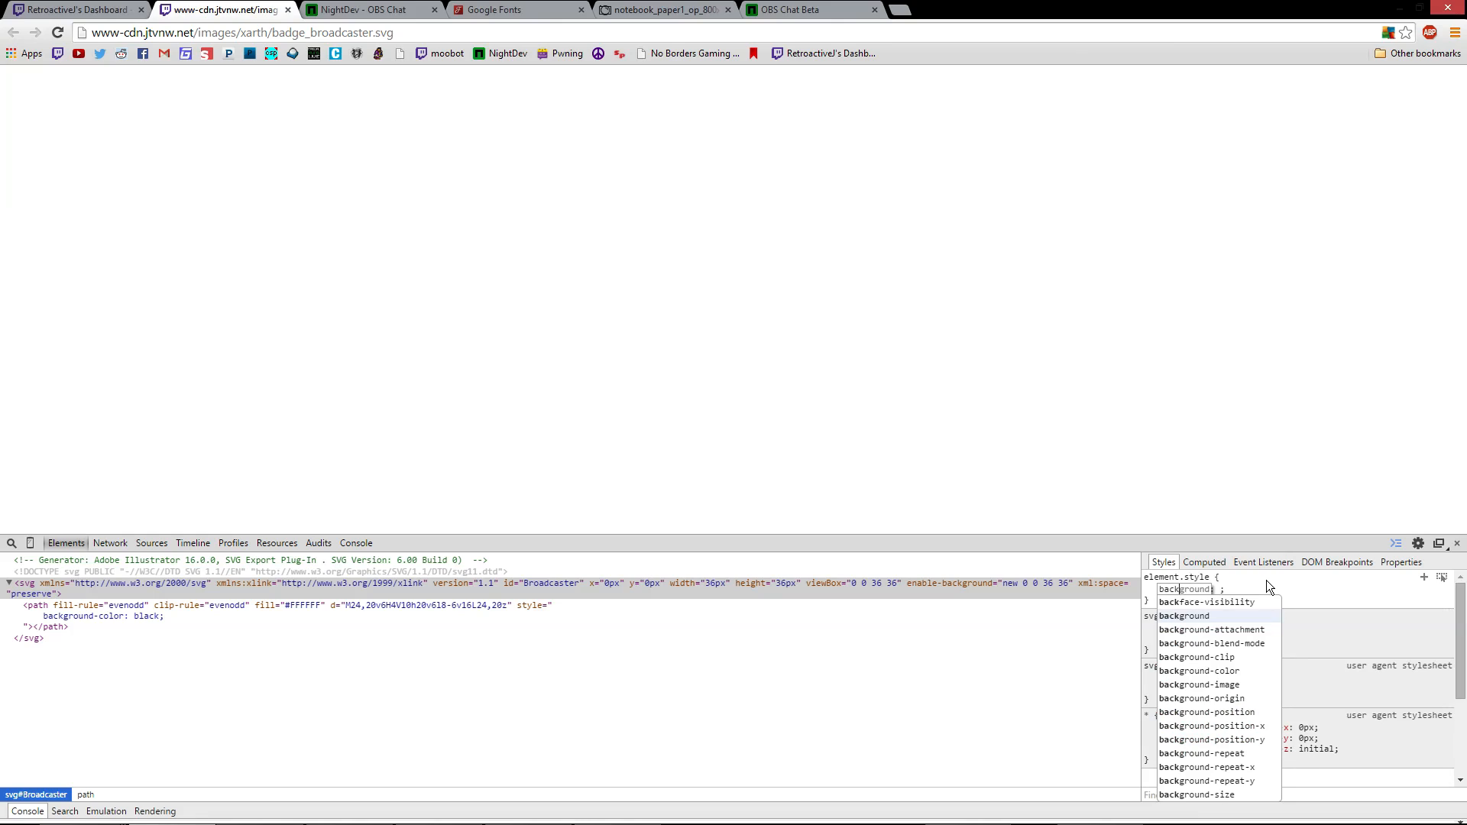
Set the svg element's background-color to black
left_click(1208, 671)
key("Tab")
type("bl")
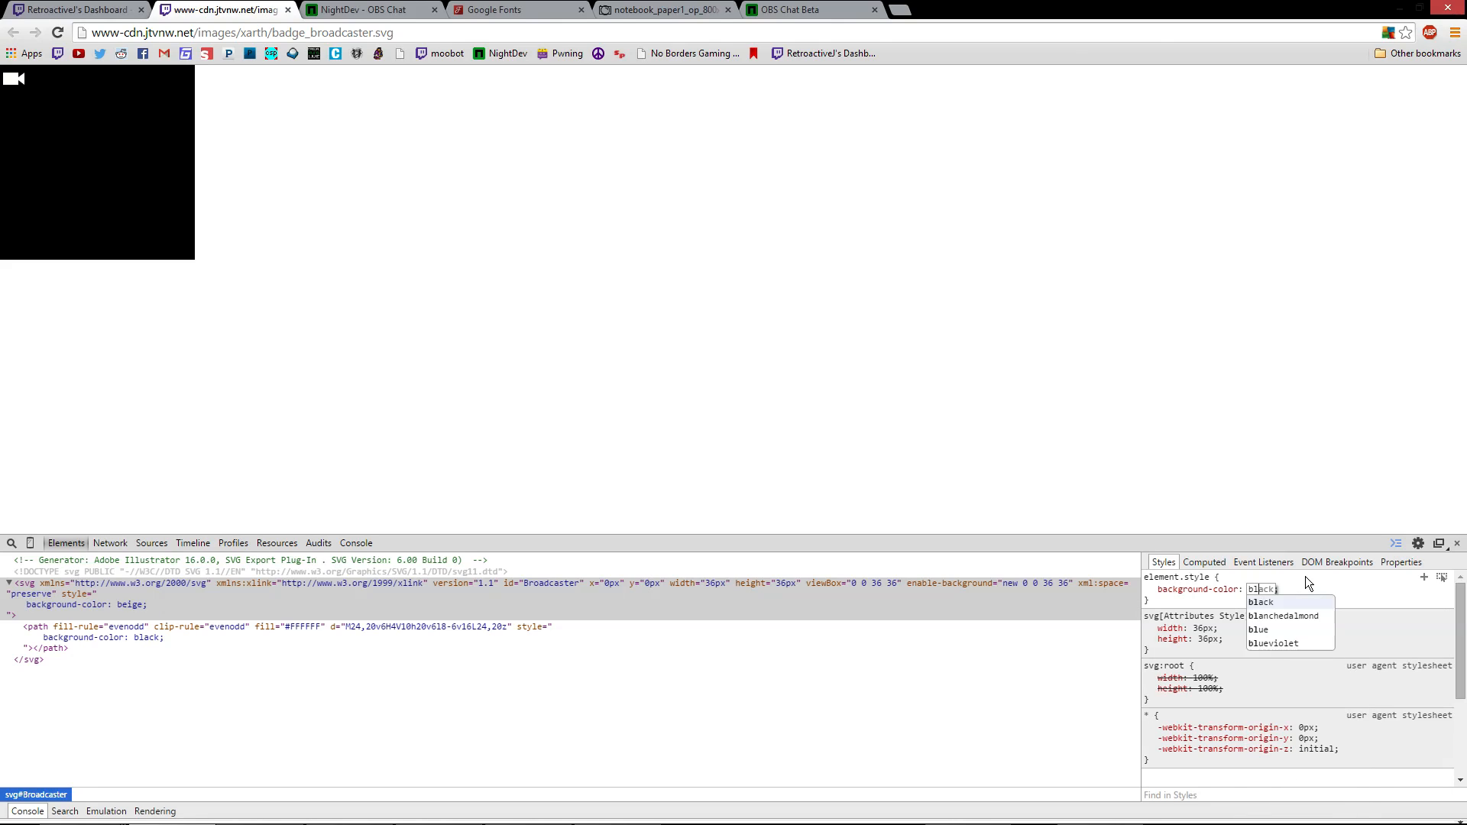
type("ac")
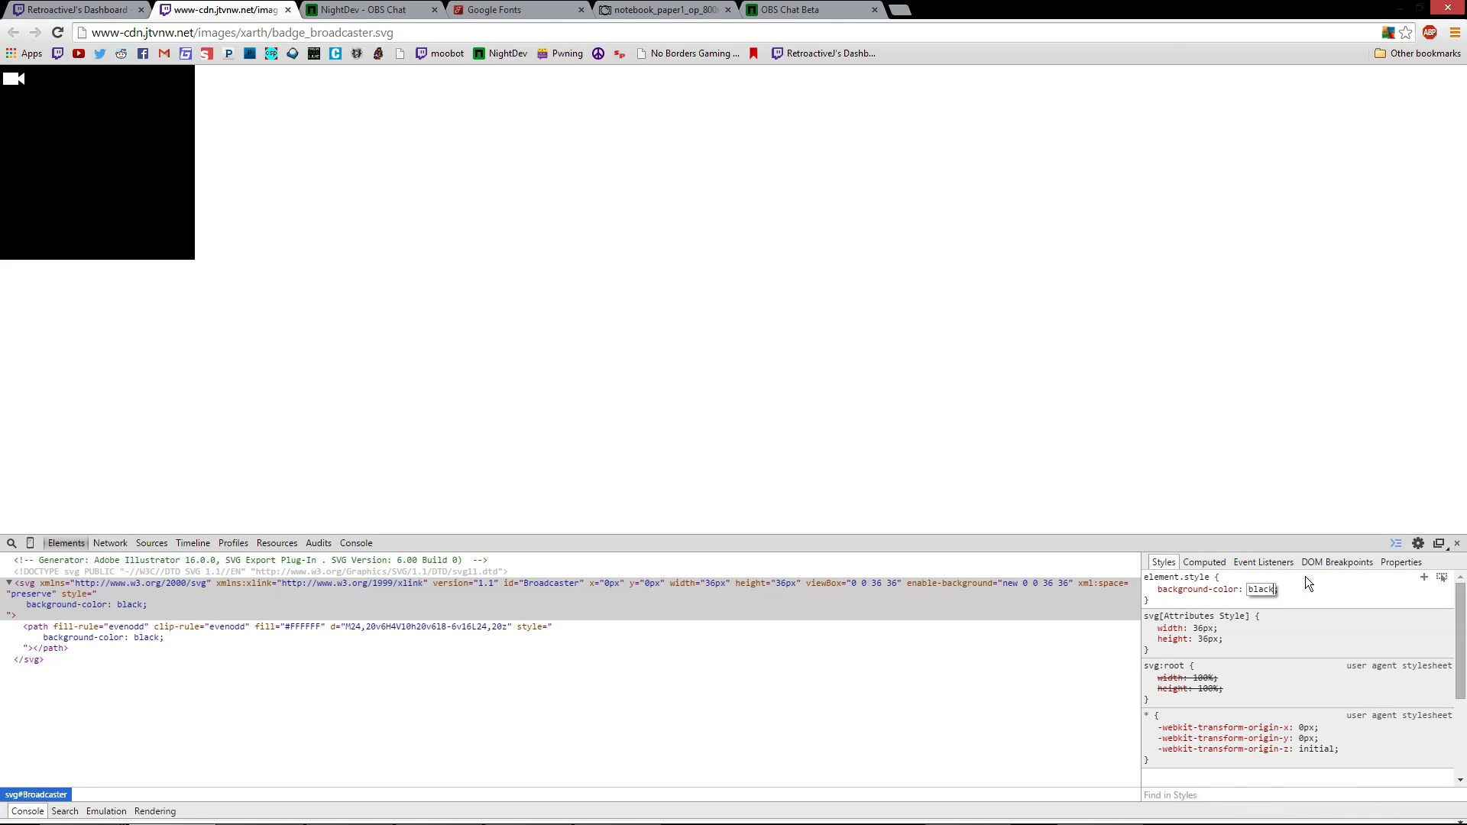
type("k")
key("Tab")
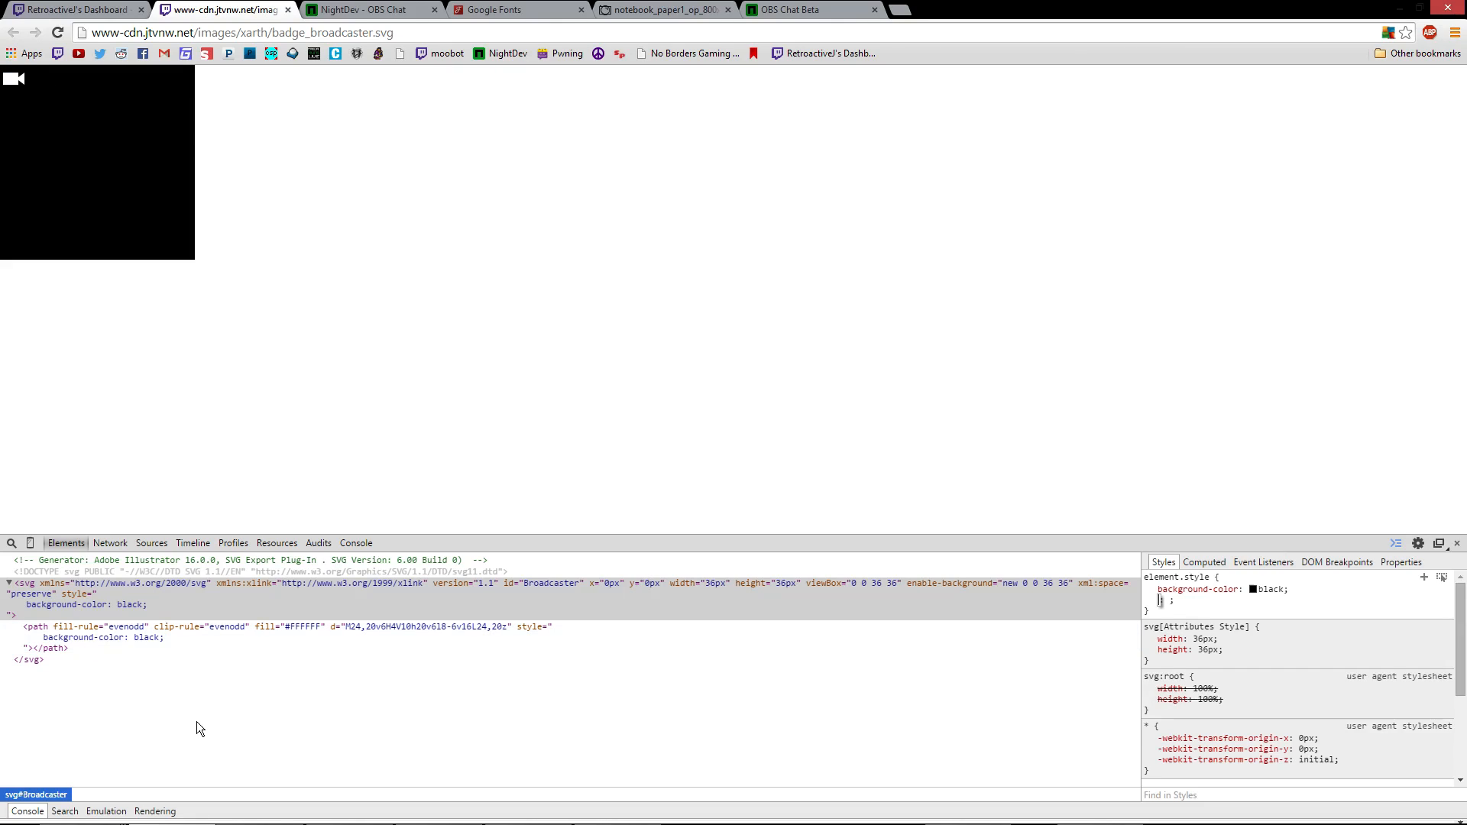
Change the badge path's fill colour from #FFFFFF to pink
double_click(304, 628)
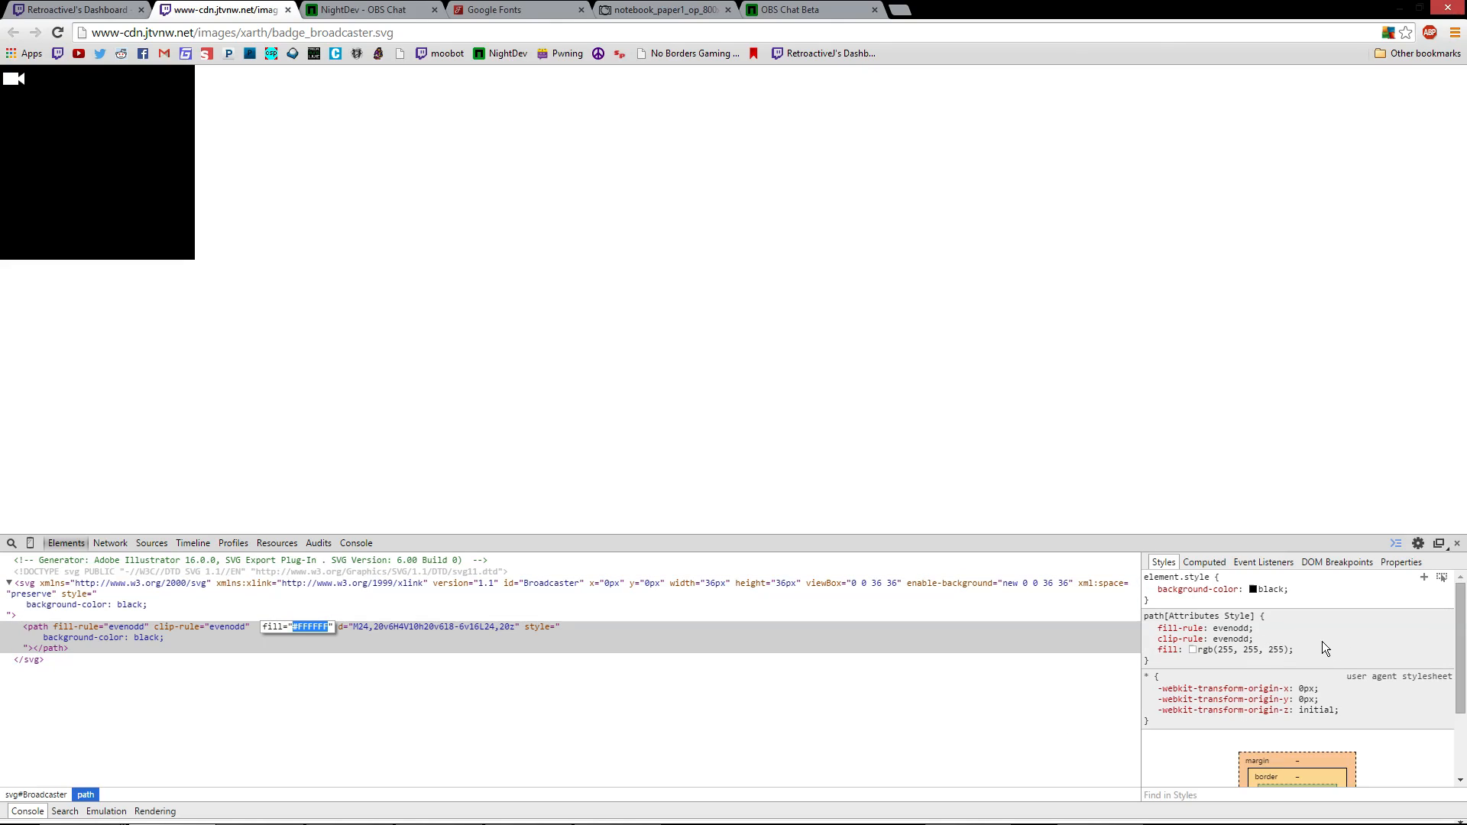
triple_click(1226, 627)
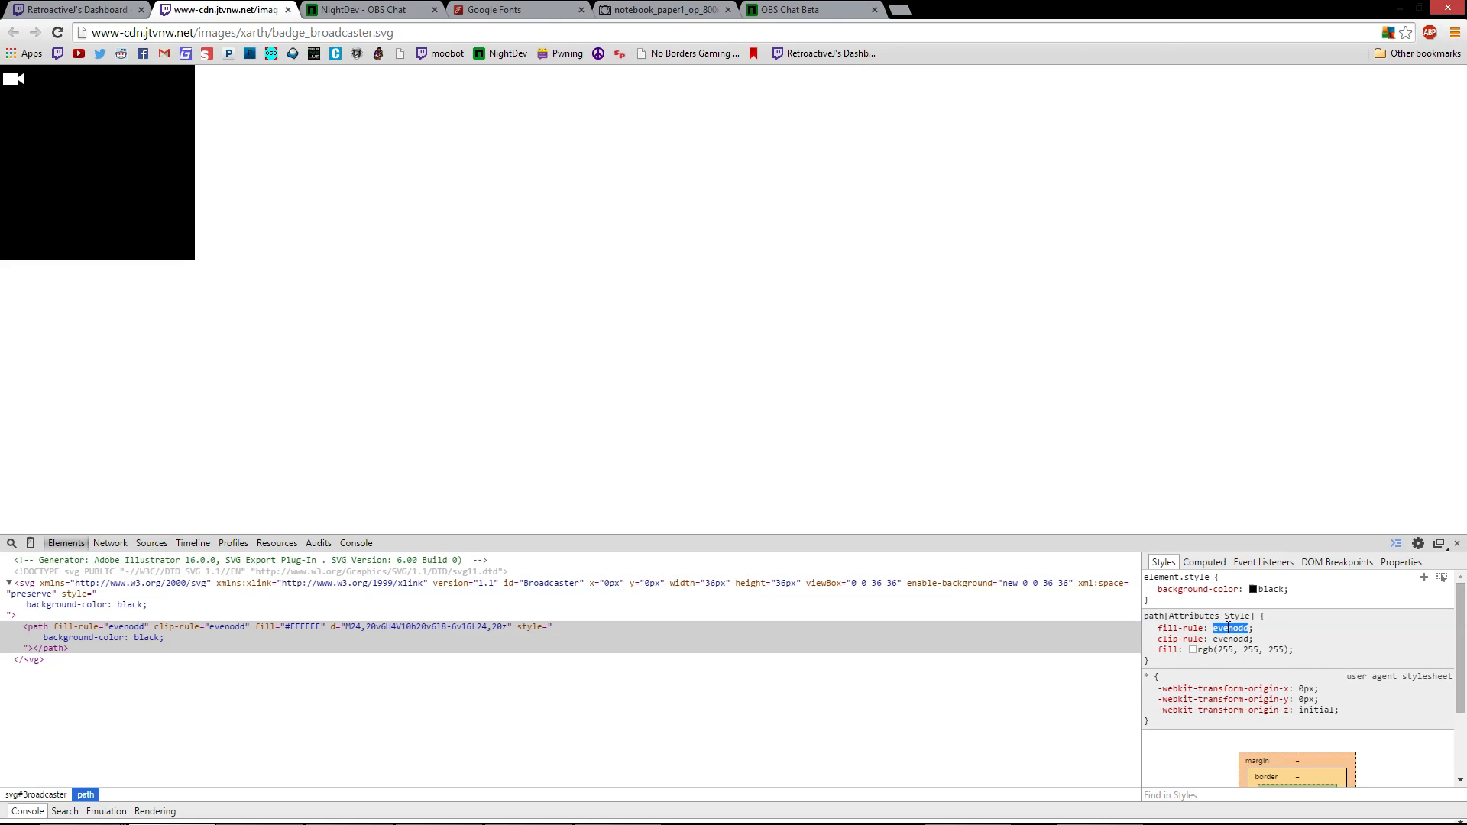
left_click(1268, 664)
double_click(295, 626)
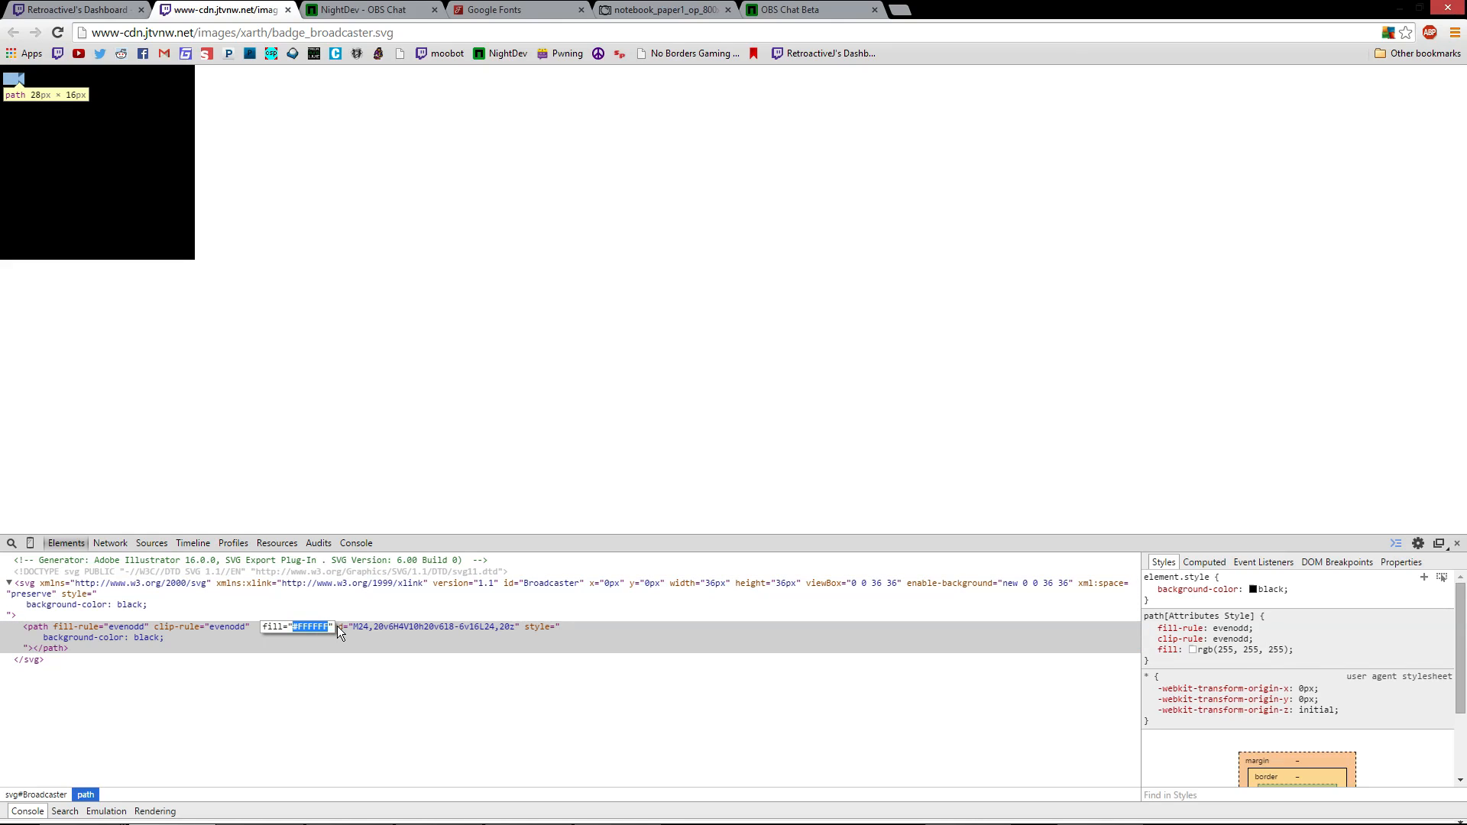
type("pic")
key("BackSpace")
type("nk")
key("Return")
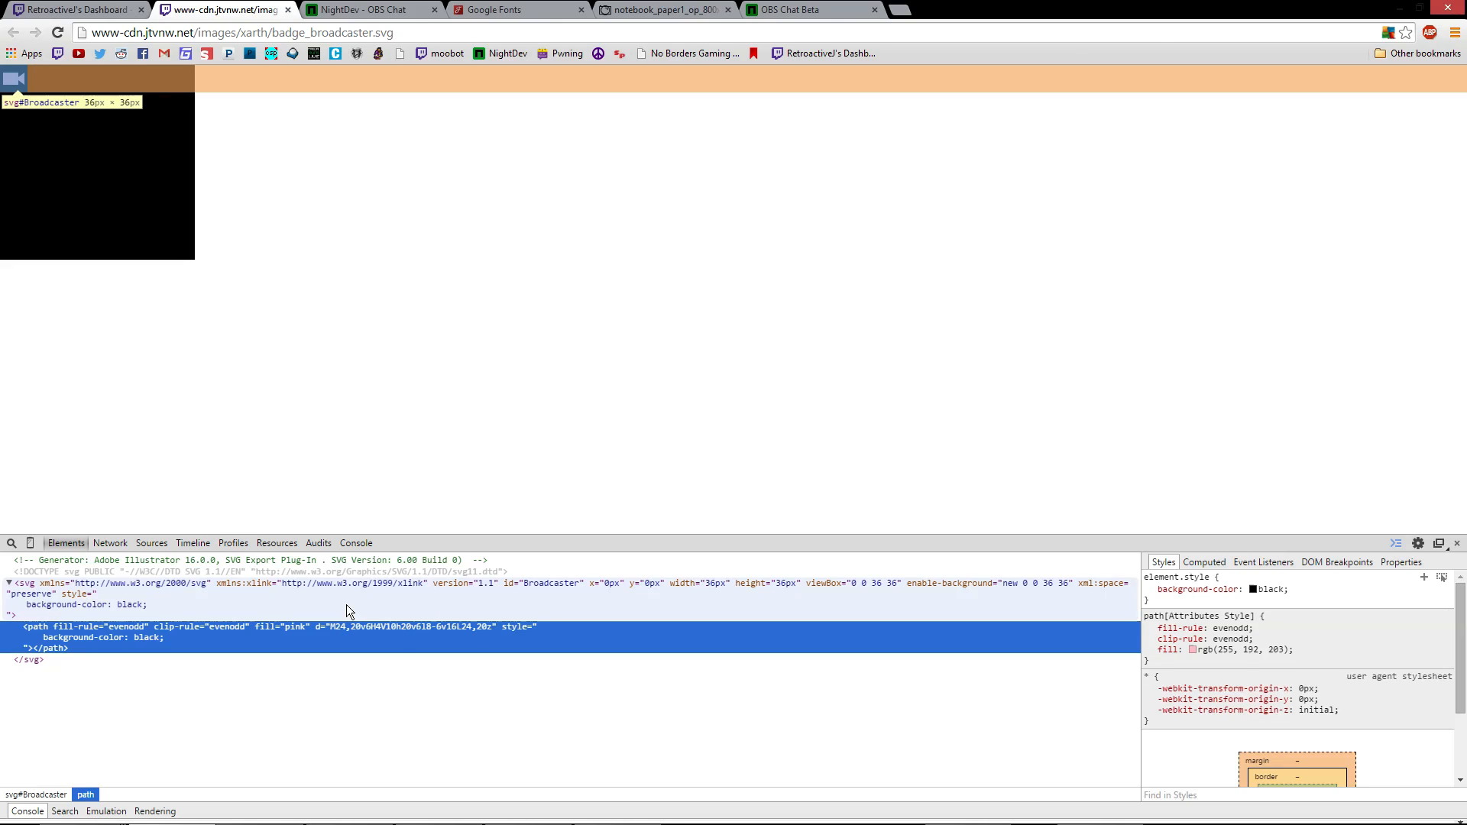
left_click(421, 268)
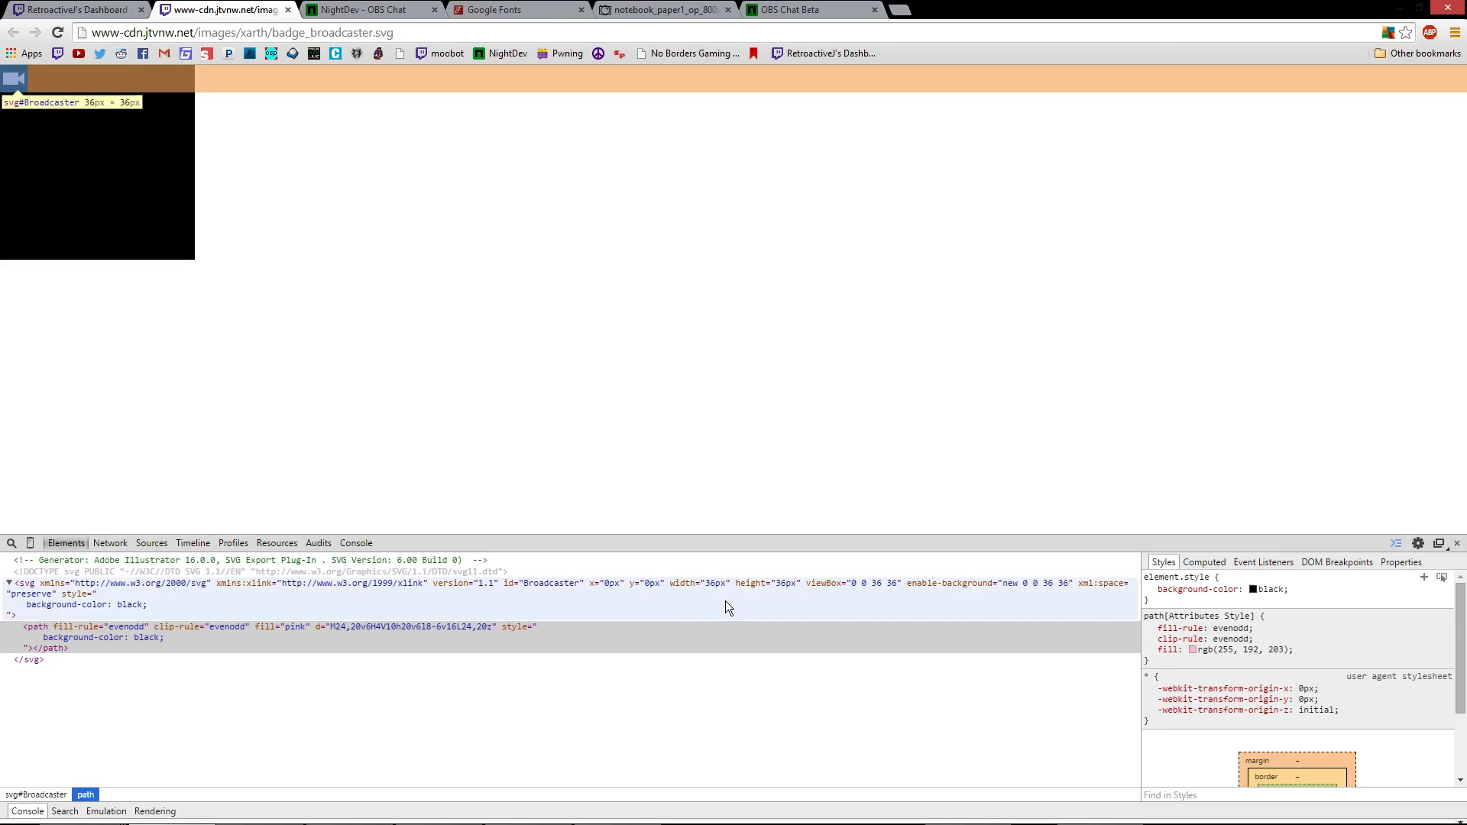
Set the badge svg's width and height to 18px
double_click(713, 585)
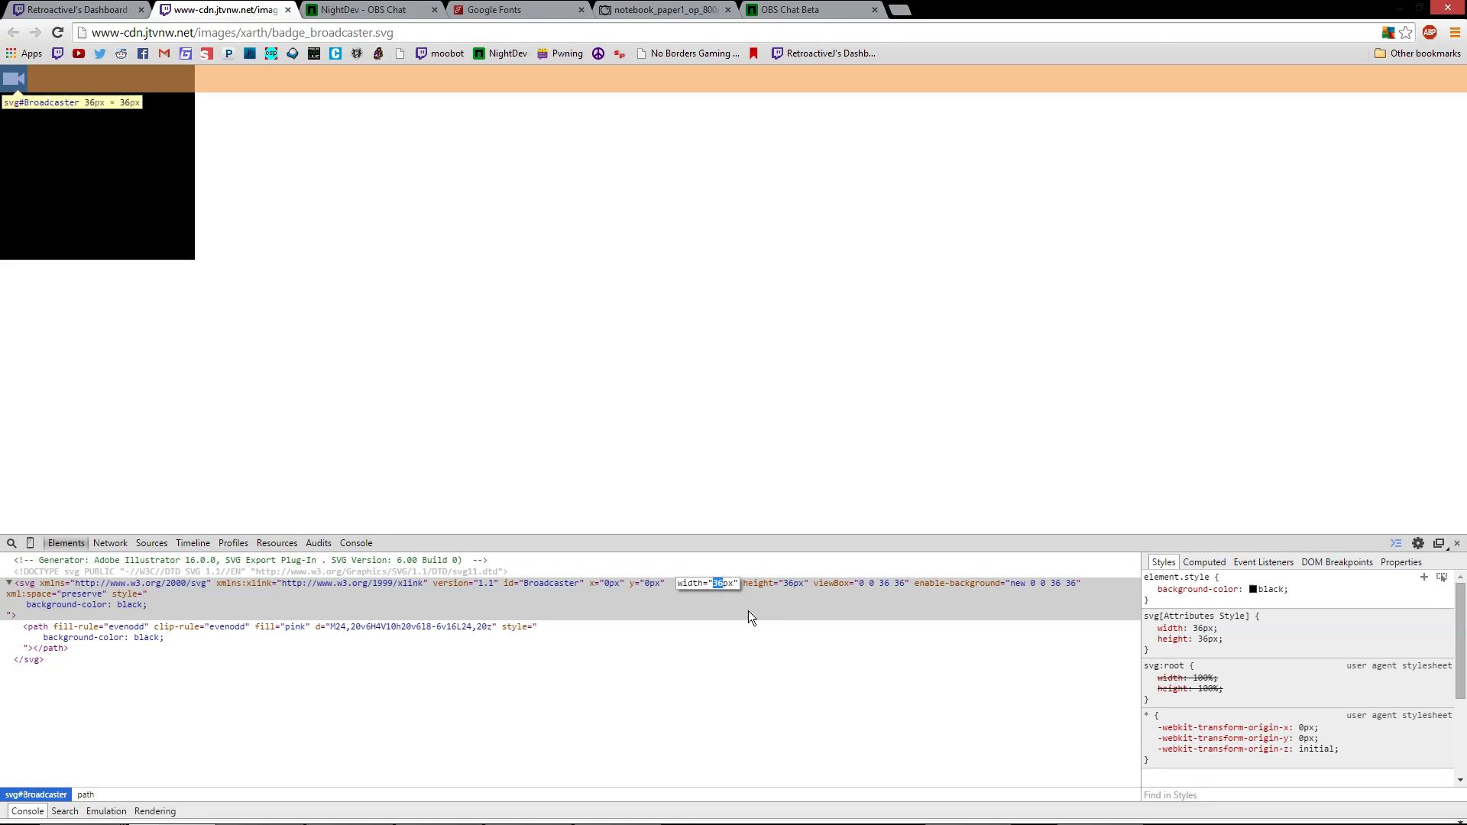
type("18")
key("Return")
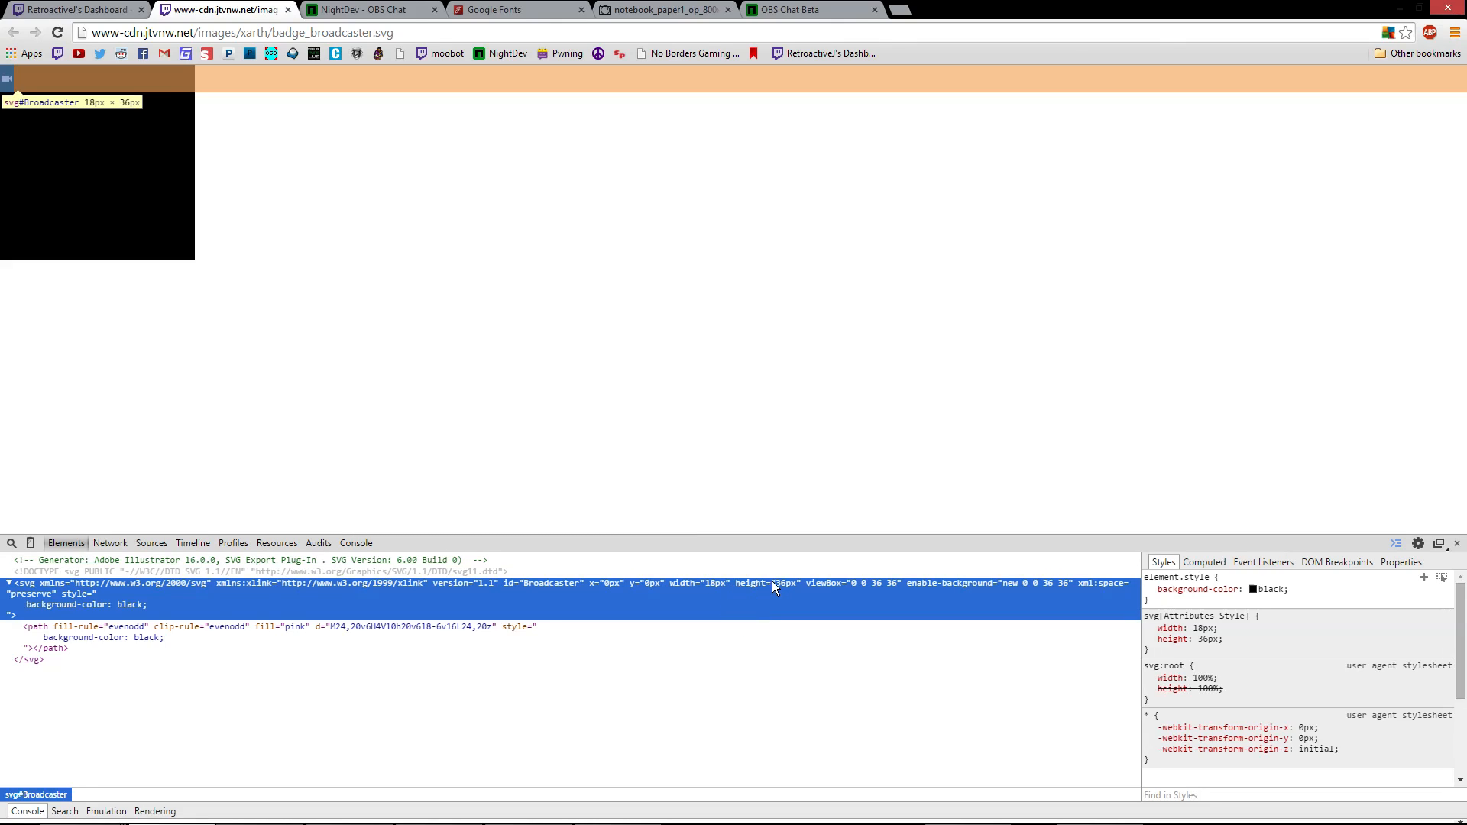
double_click(781, 585)
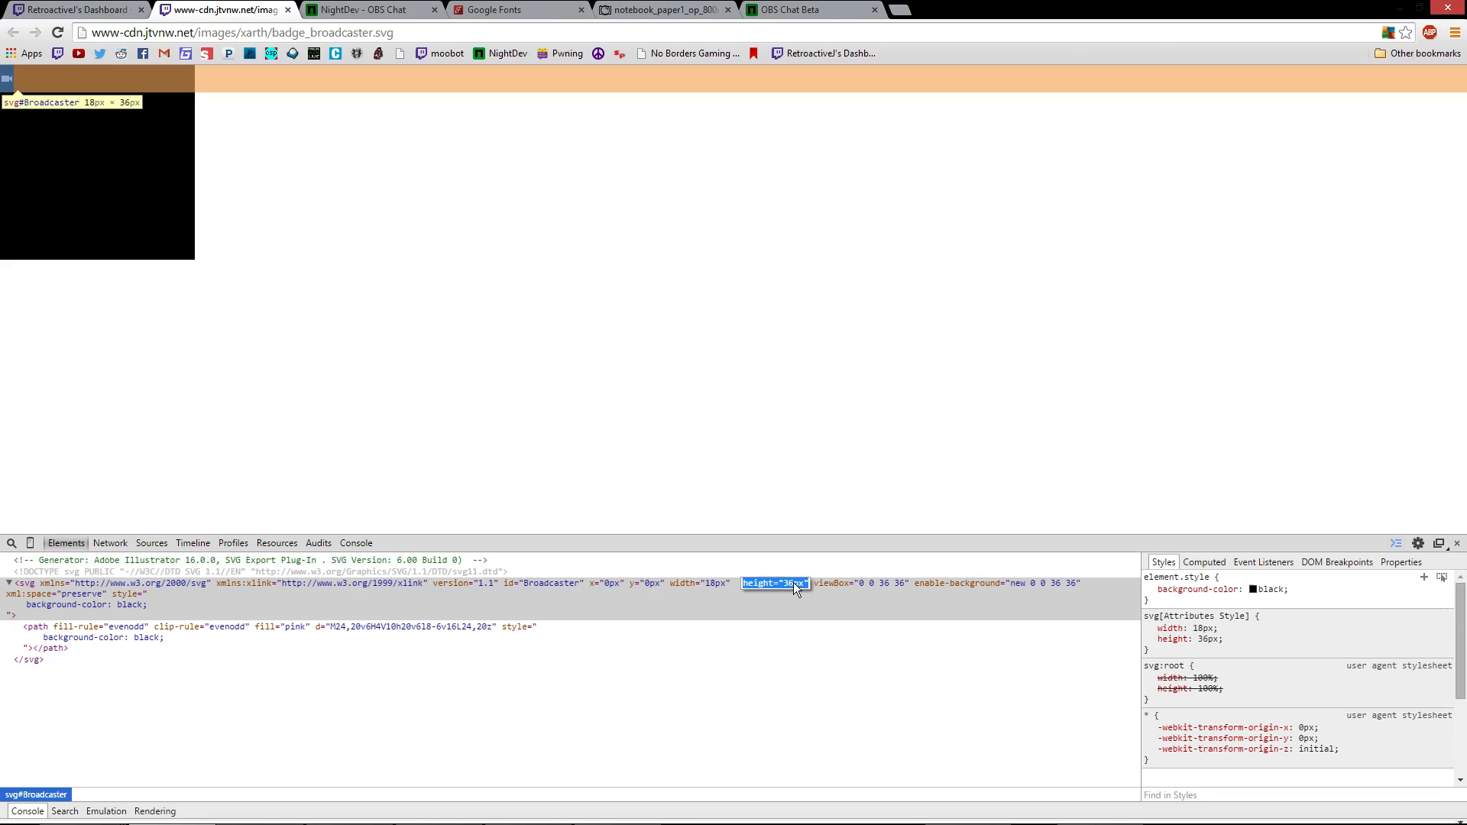
type("18px")
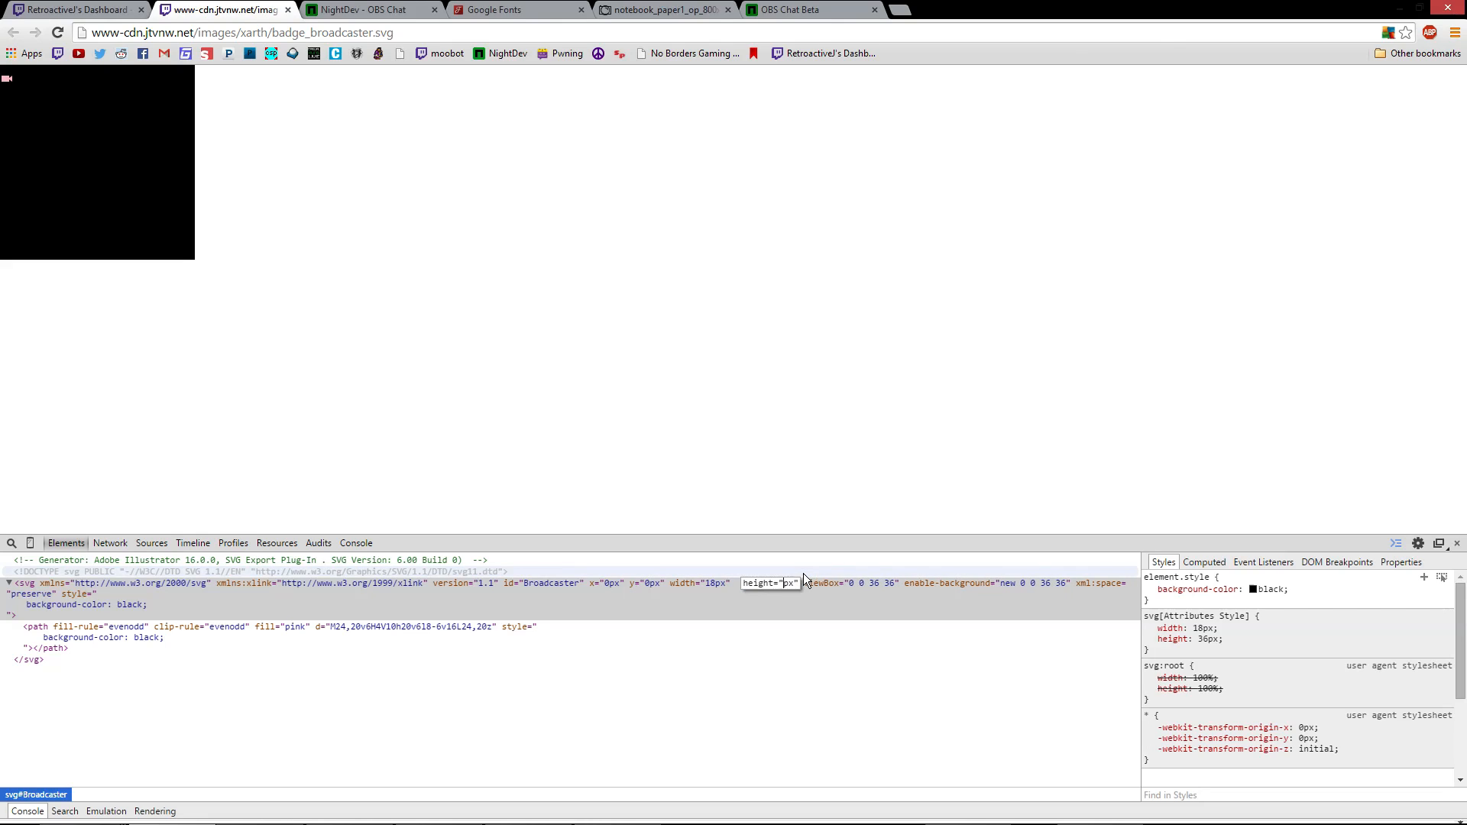
key("Return")
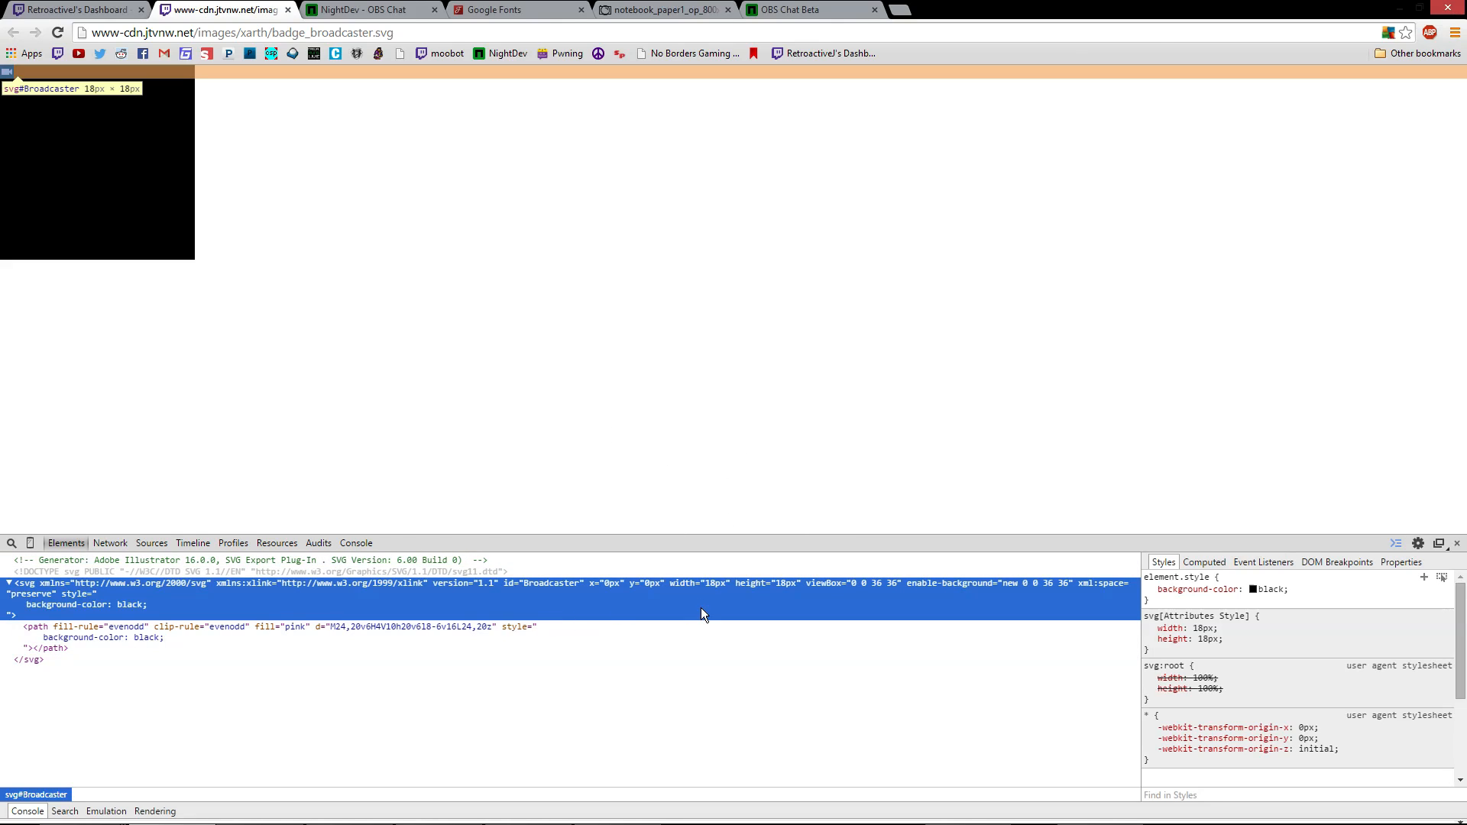
Change the svg's width and height to 27px instead
double_click(715, 586)
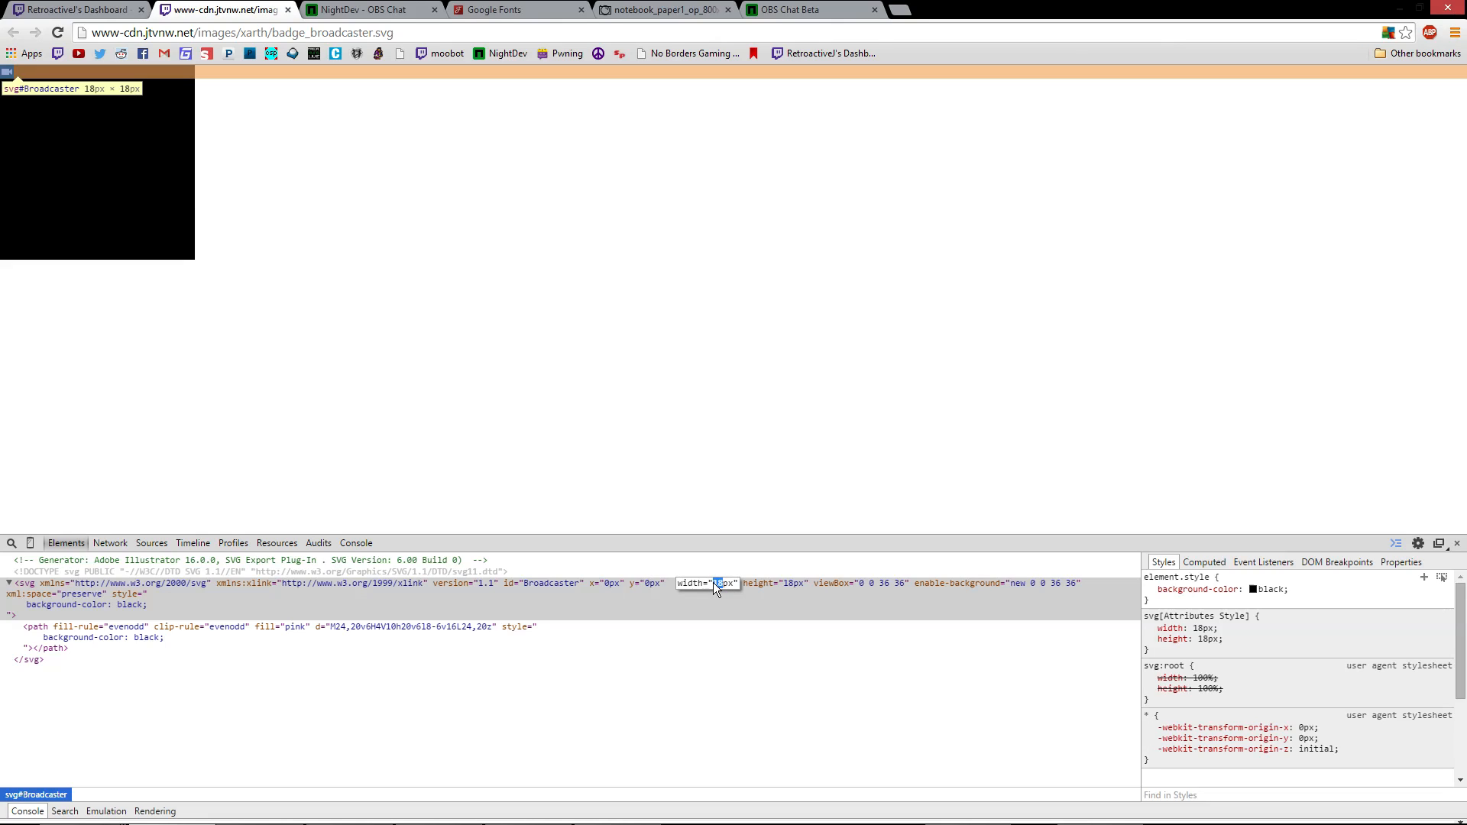
type("27")
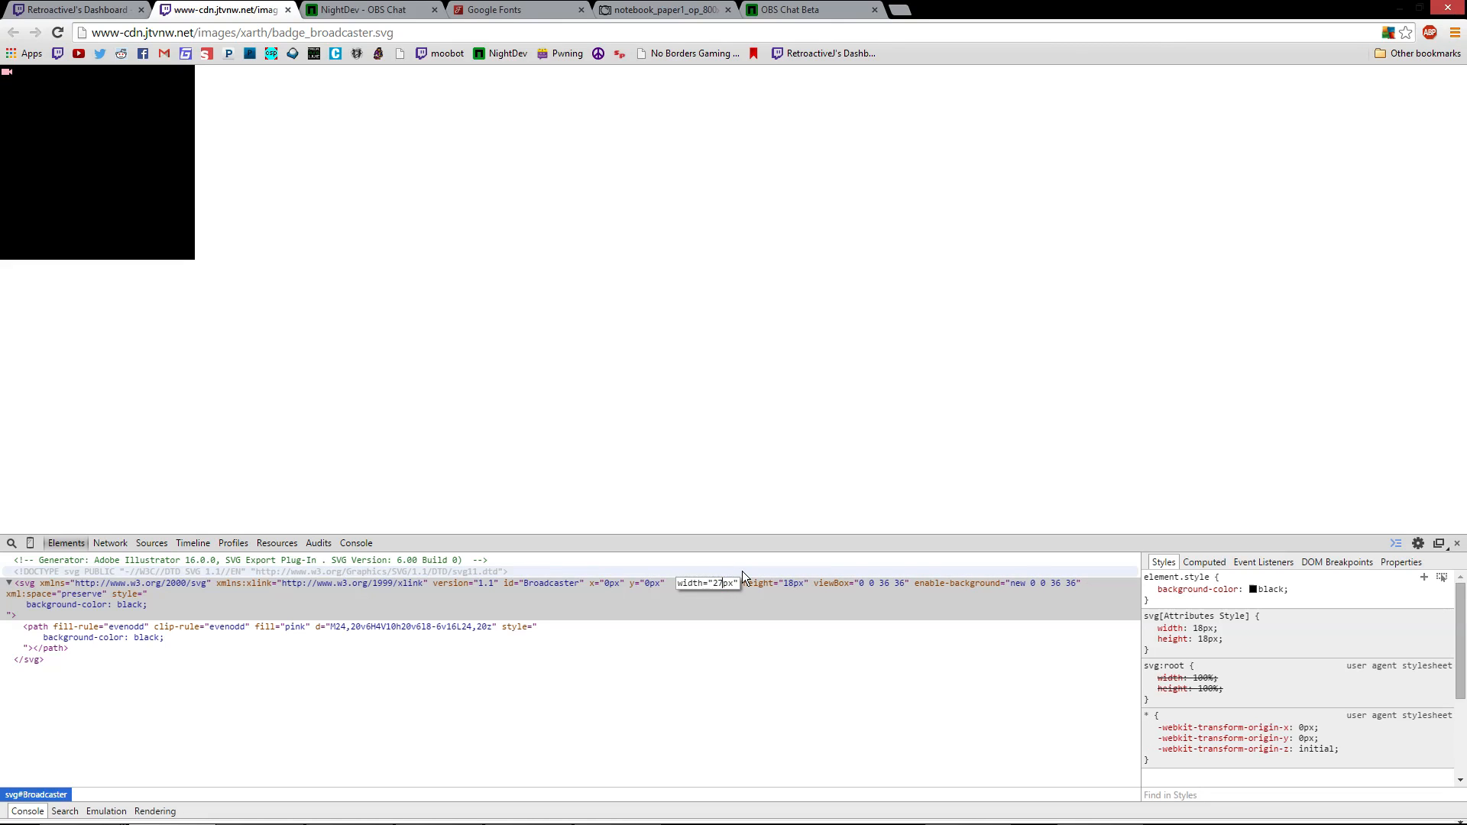
key("Return")
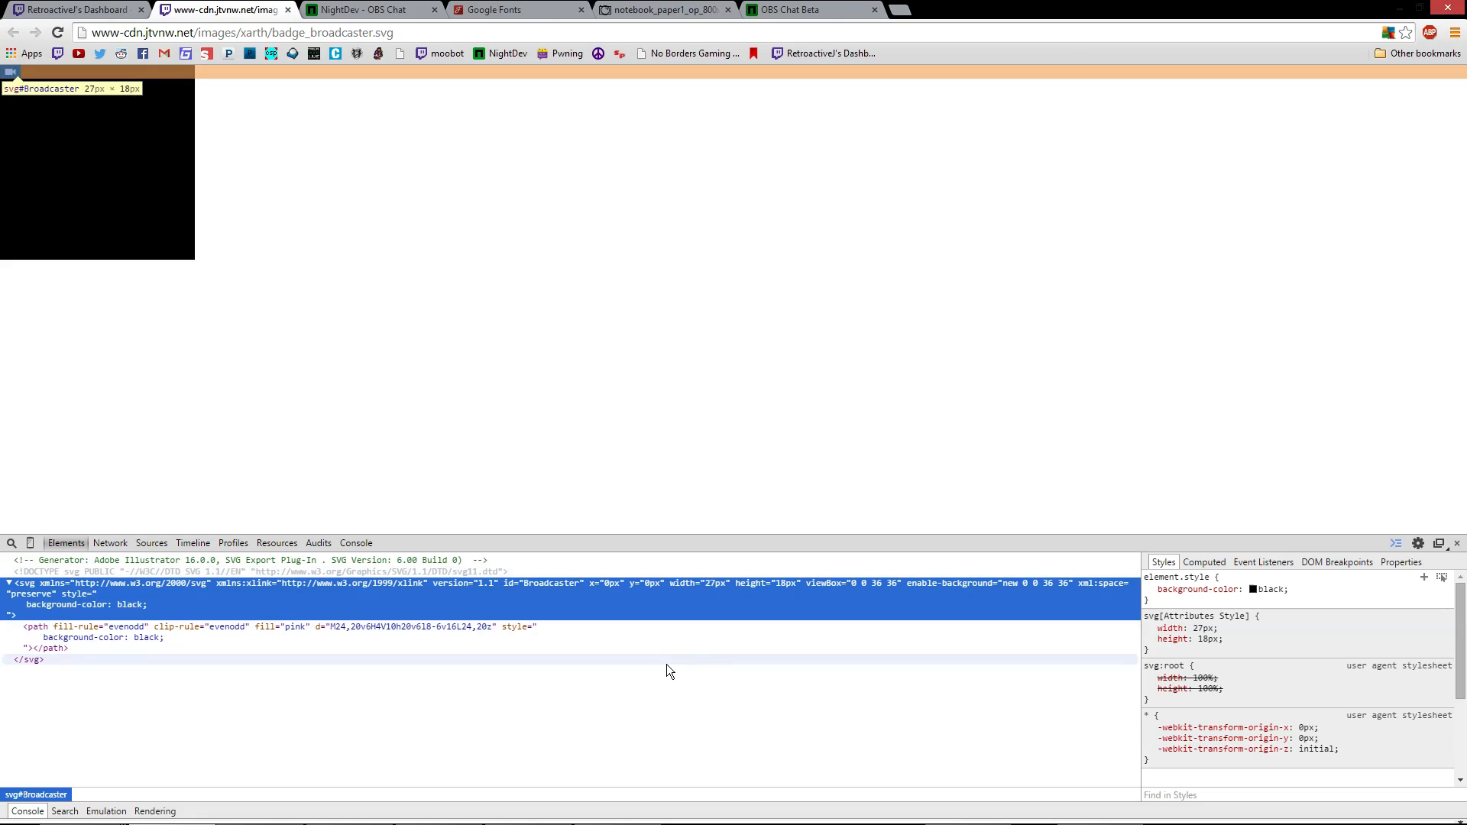
double_click(788, 585)
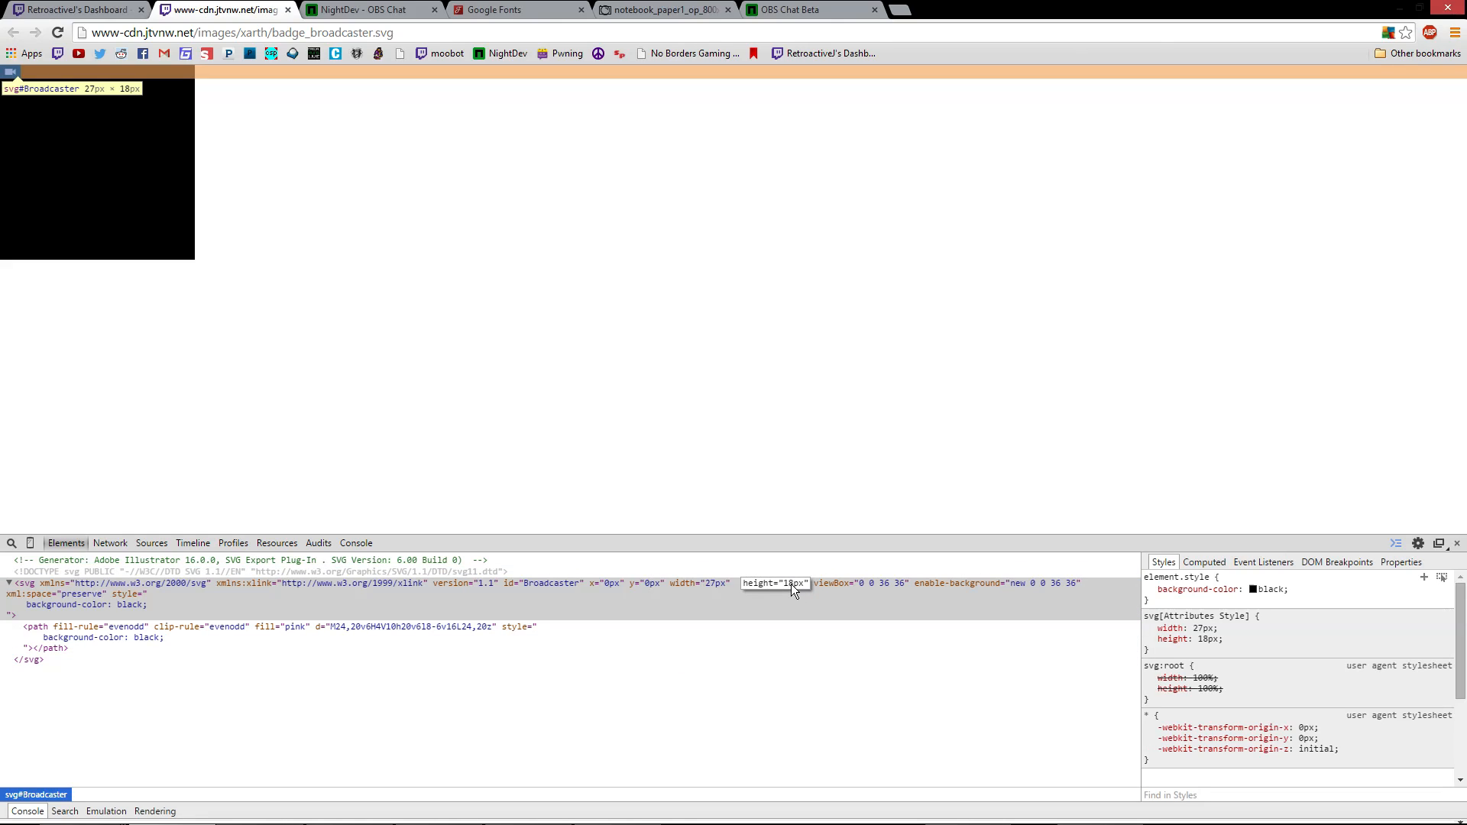
type("27")
key("Return")
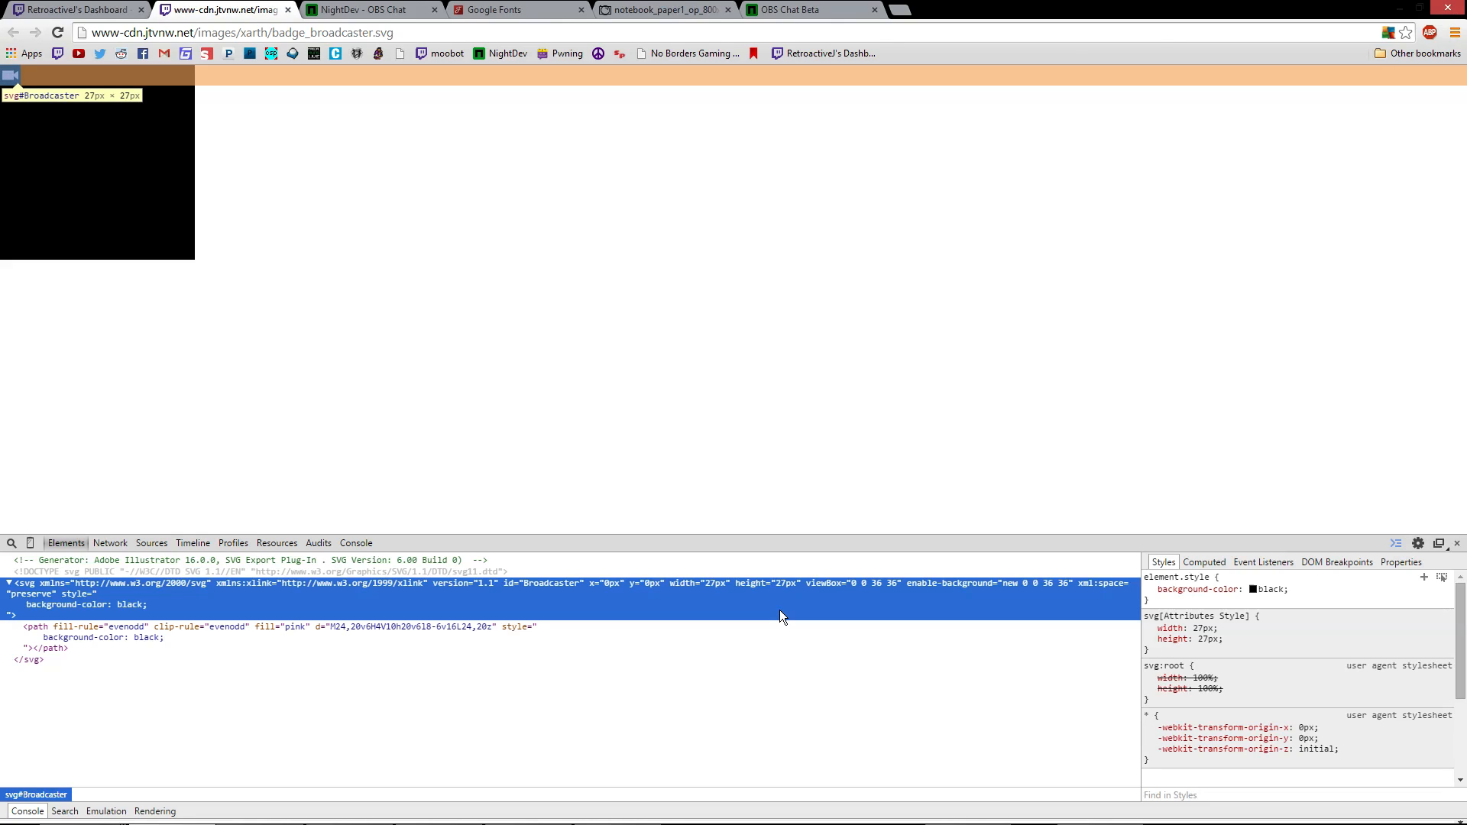
left_click(304, 295)
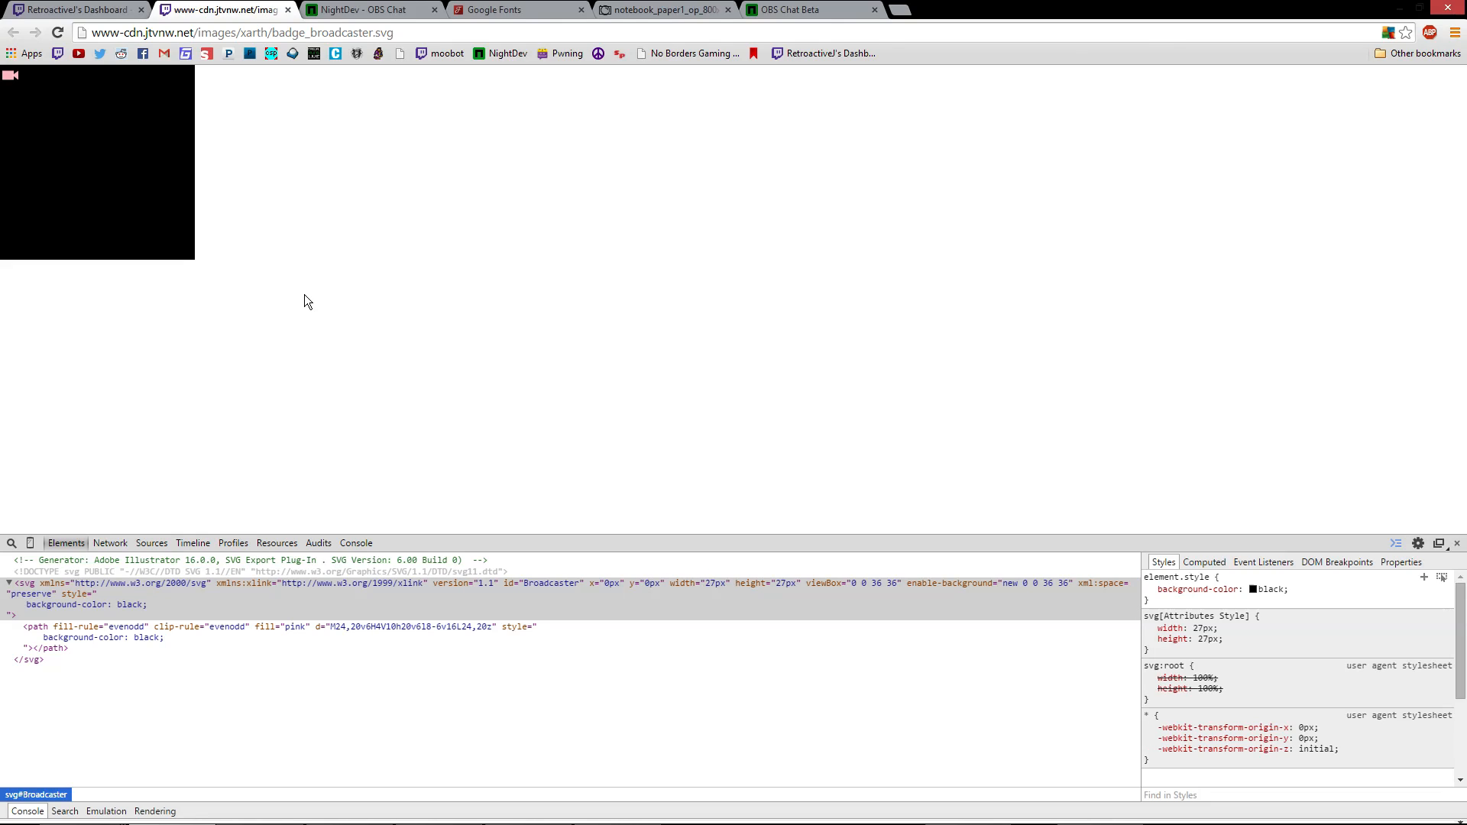
Paste the screenshot into GIMP as a new image and crop it to the top-left corner
mouse_move(336, 823)
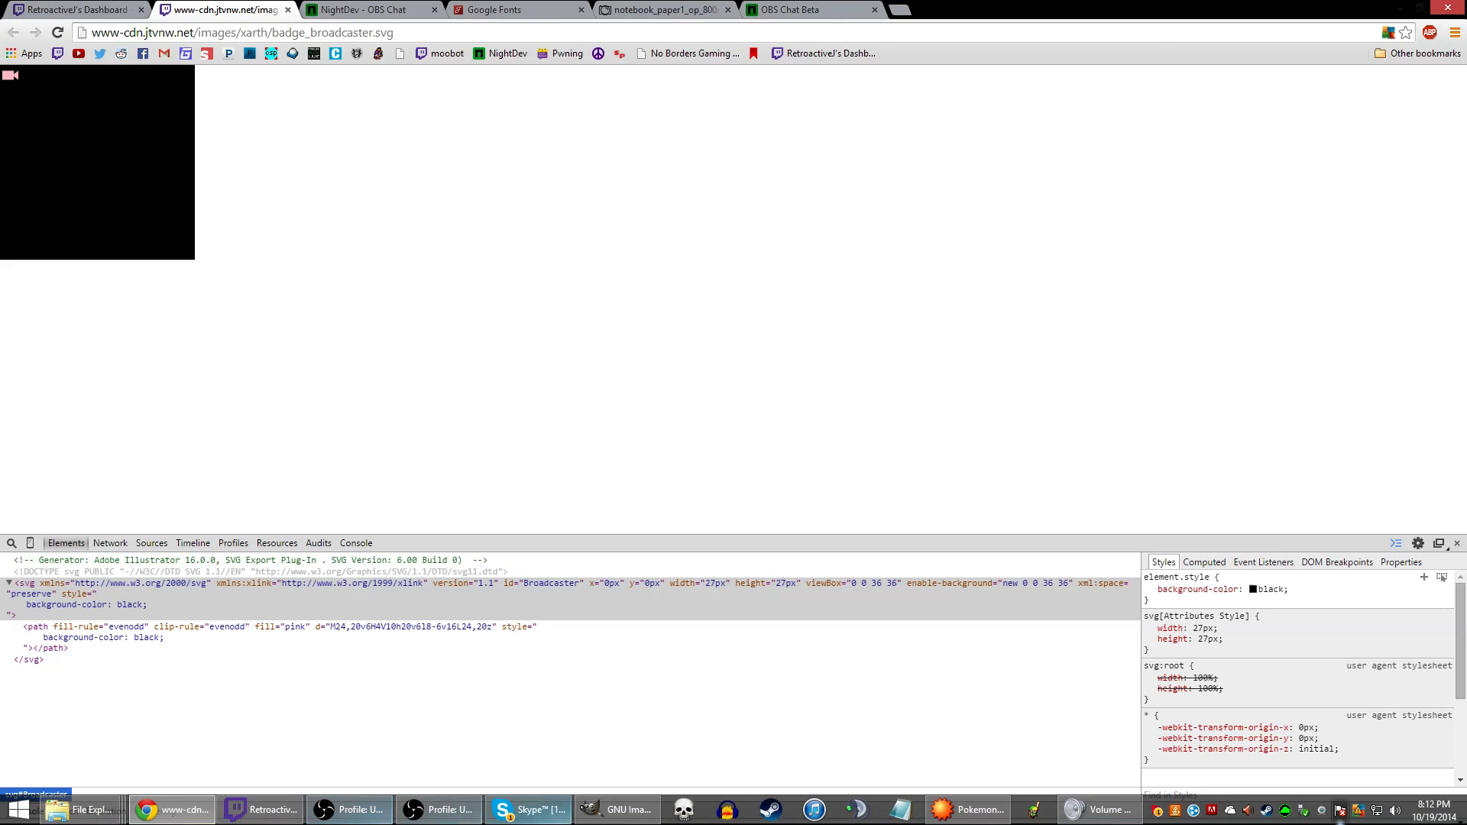
left_click(623, 812)
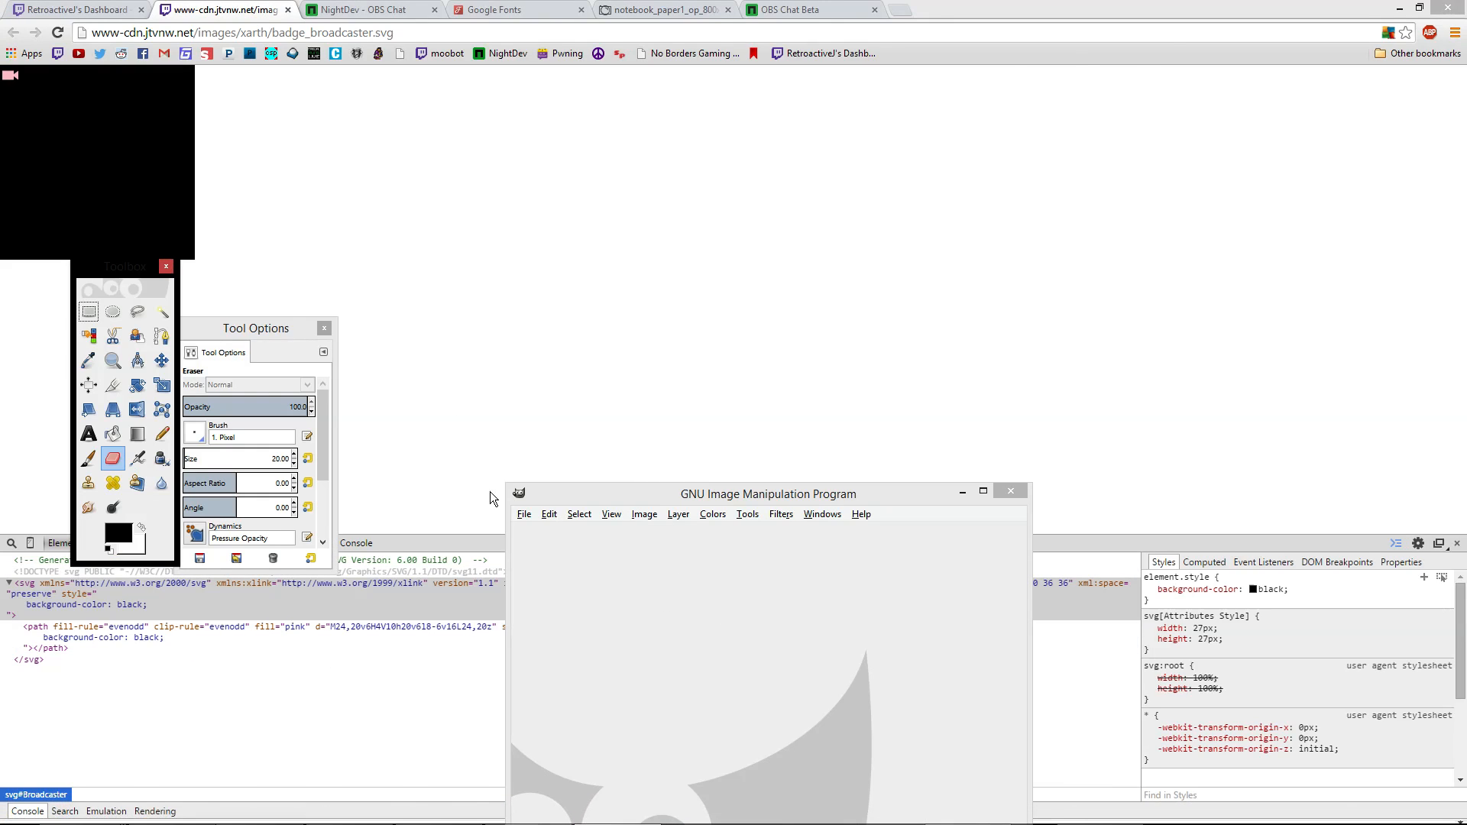
left_click(549, 516)
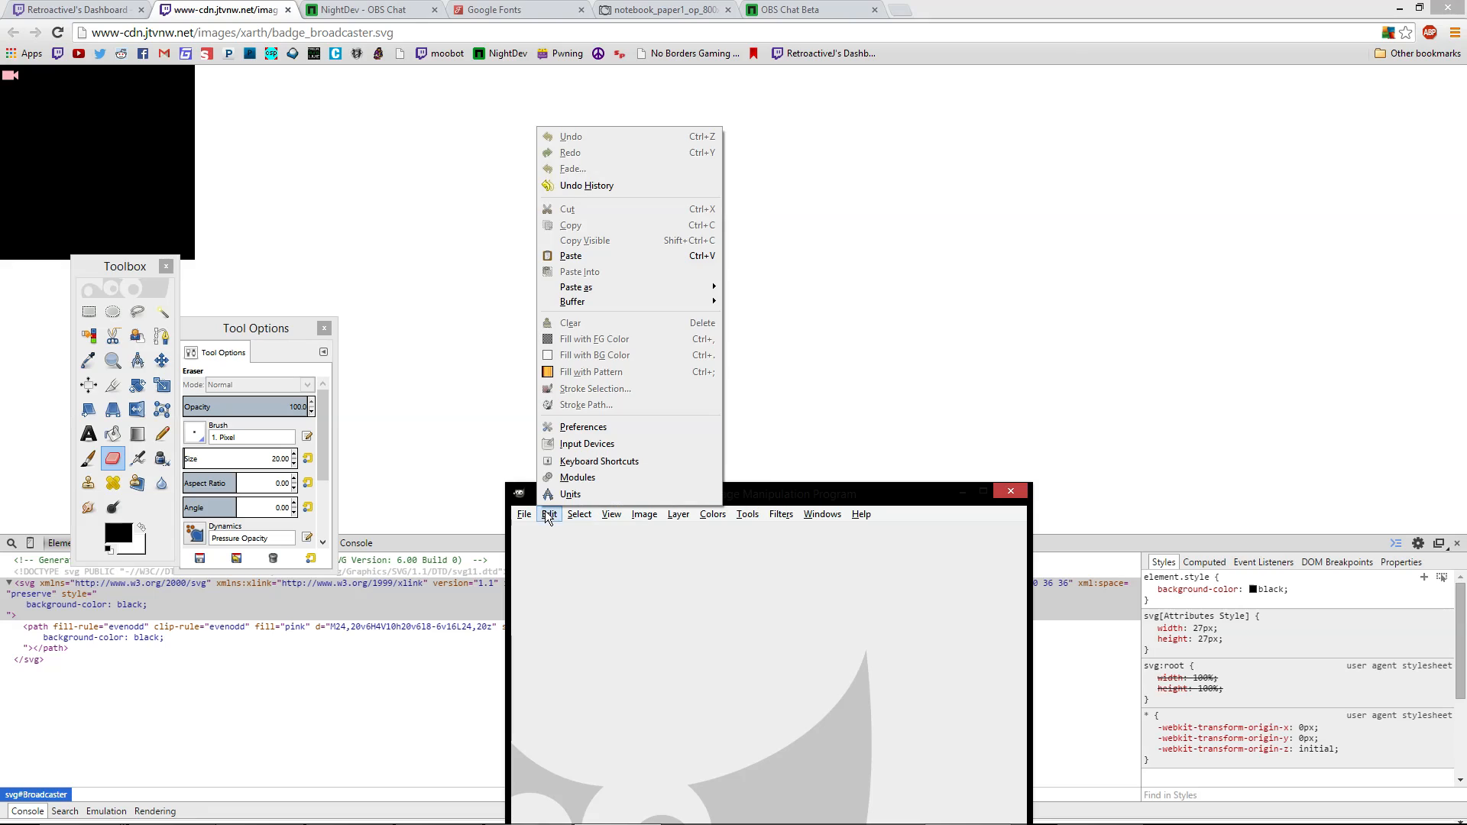
mouse_move(596, 287)
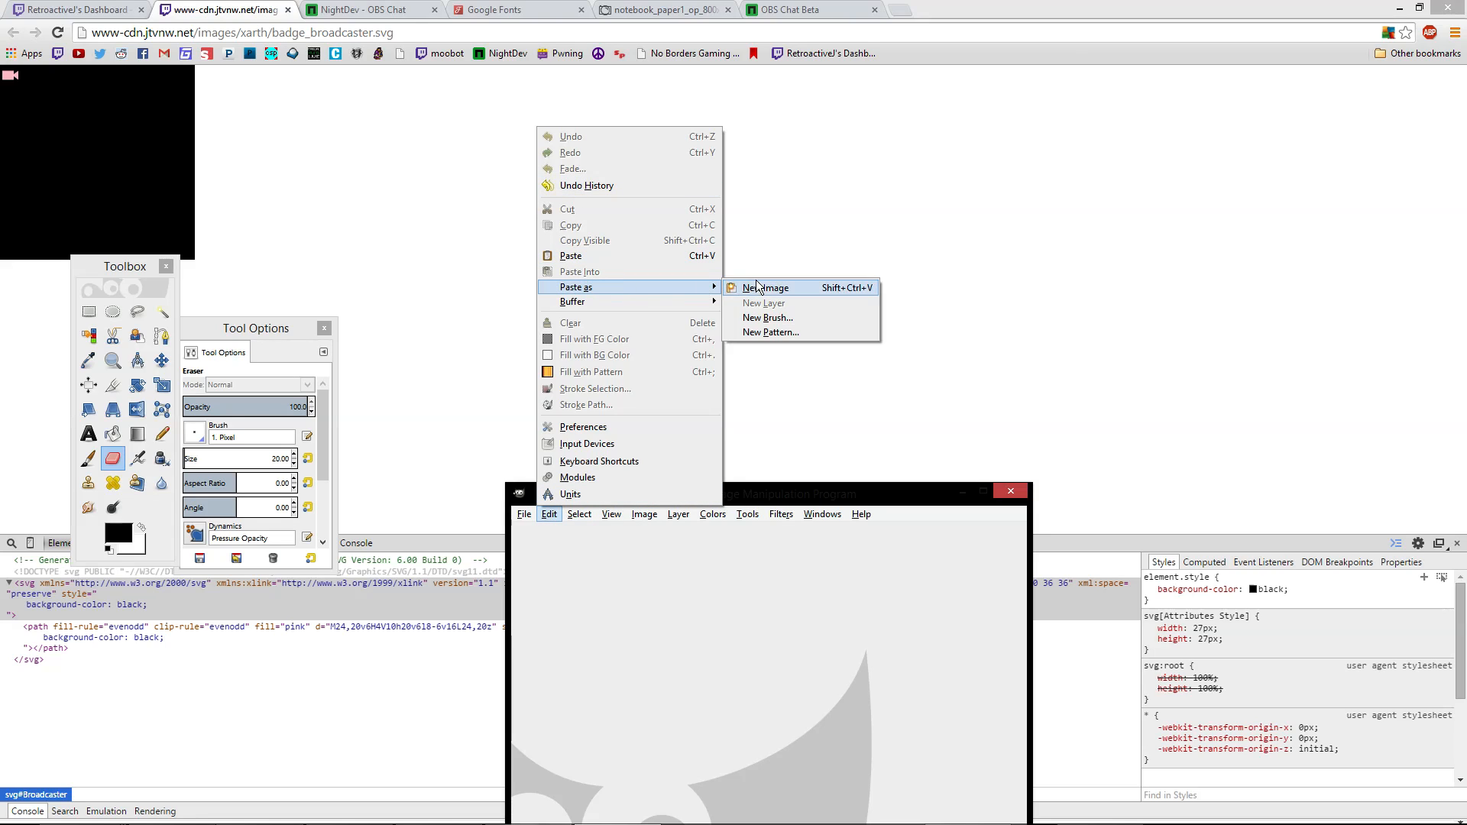
left_click(757, 288)
left_click_drag(716, 493, 617, 227)
left_click(89, 311)
left_click_drag(452, 328, 325, 234)
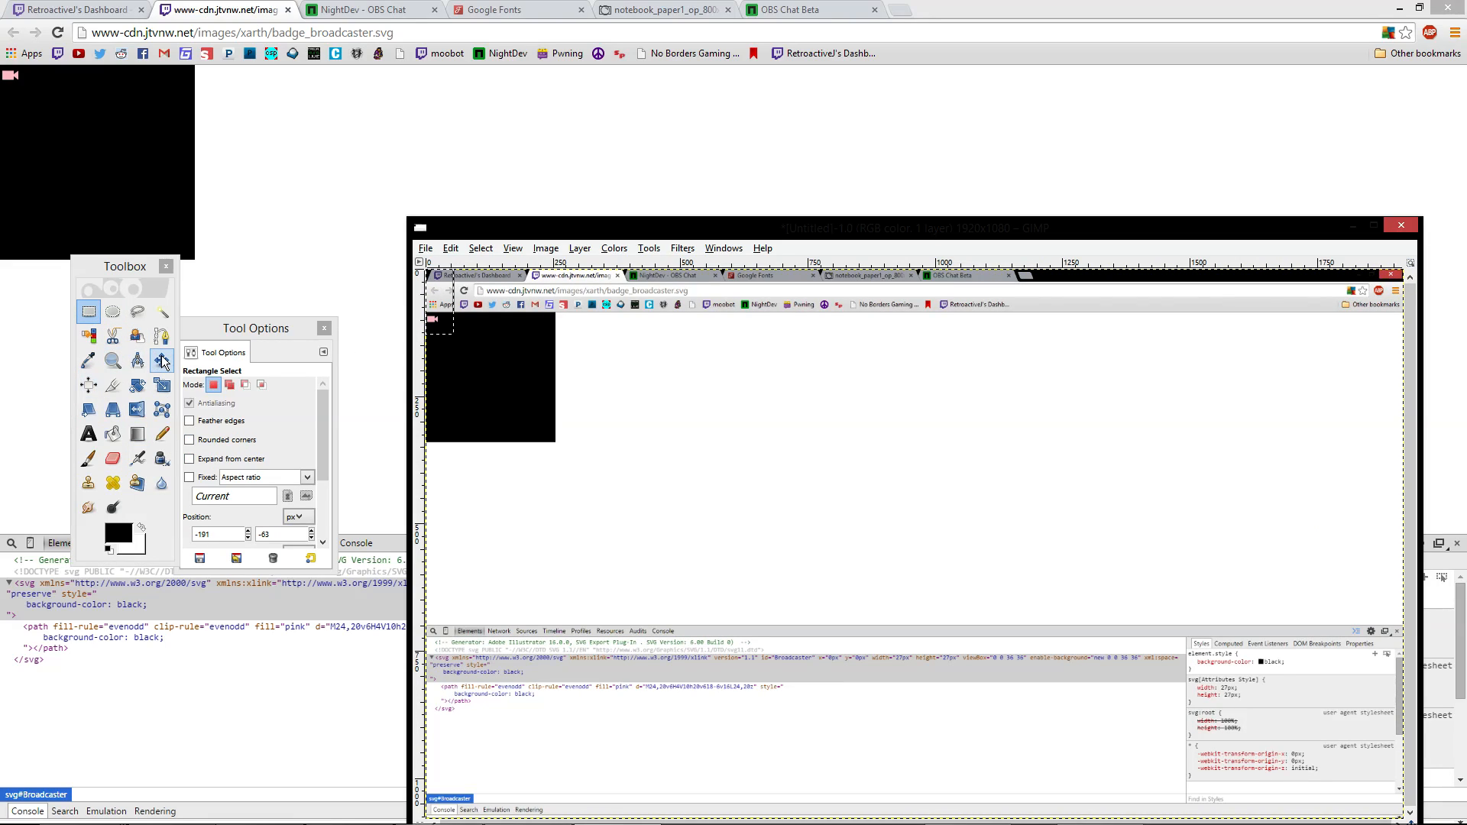
left_click(447, 359)
left_click_drag(447, 347, 337, 236)
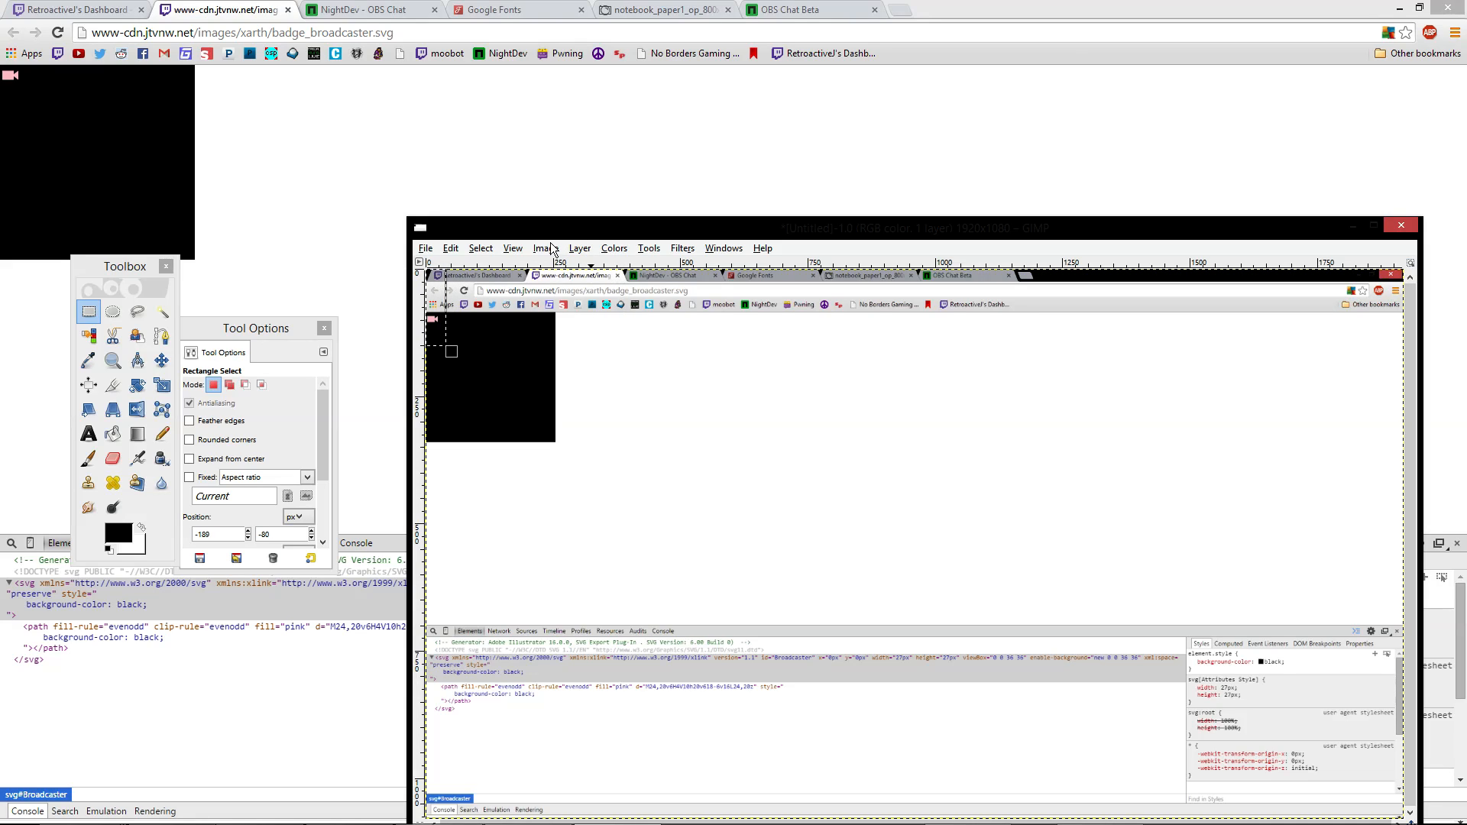
left_click(545, 248)
left_click(586, 409)
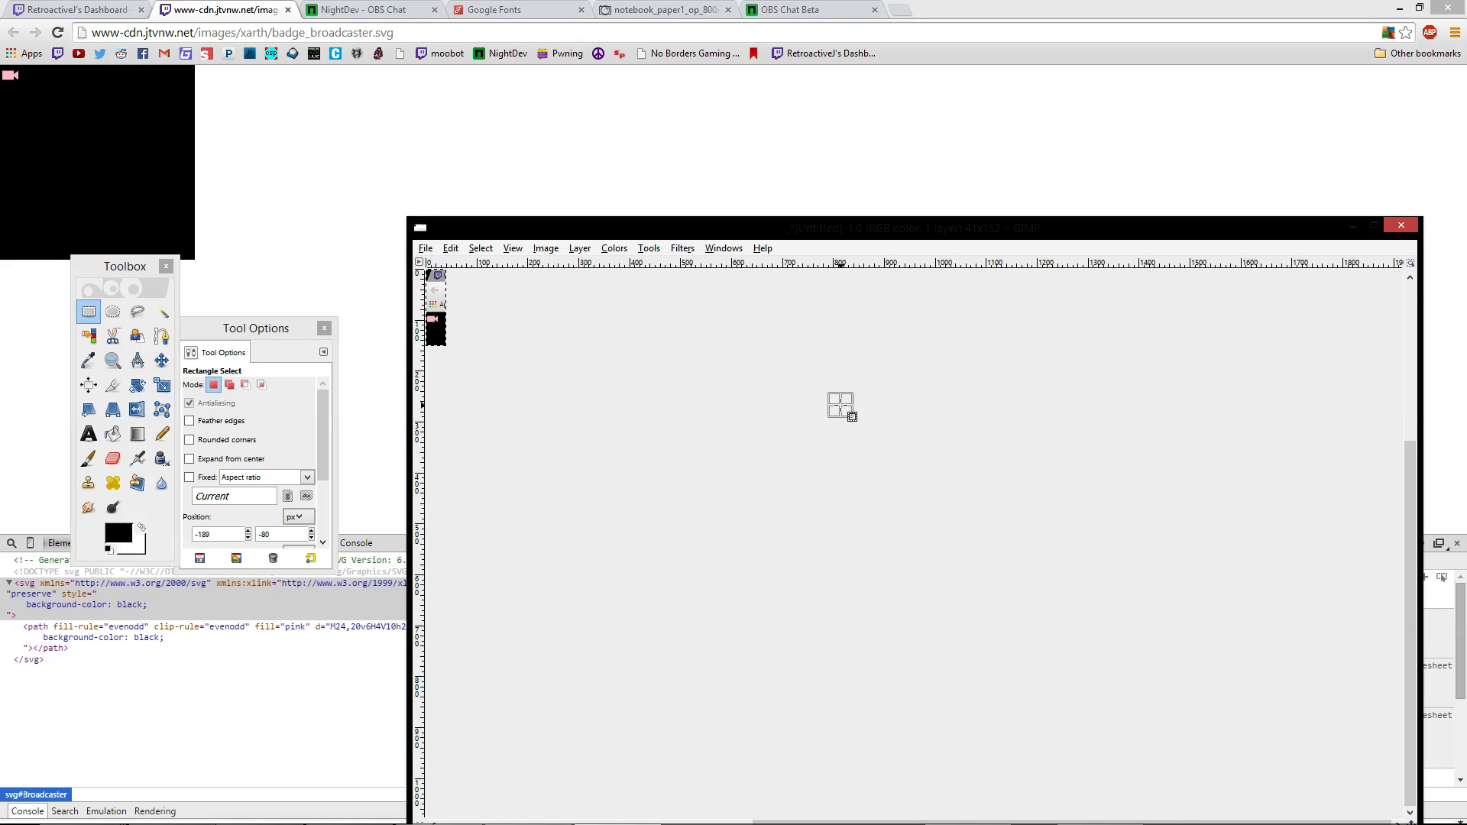
Zoom in and crop the image to a square selection around the pink camera icon
left_click(1373, 226)
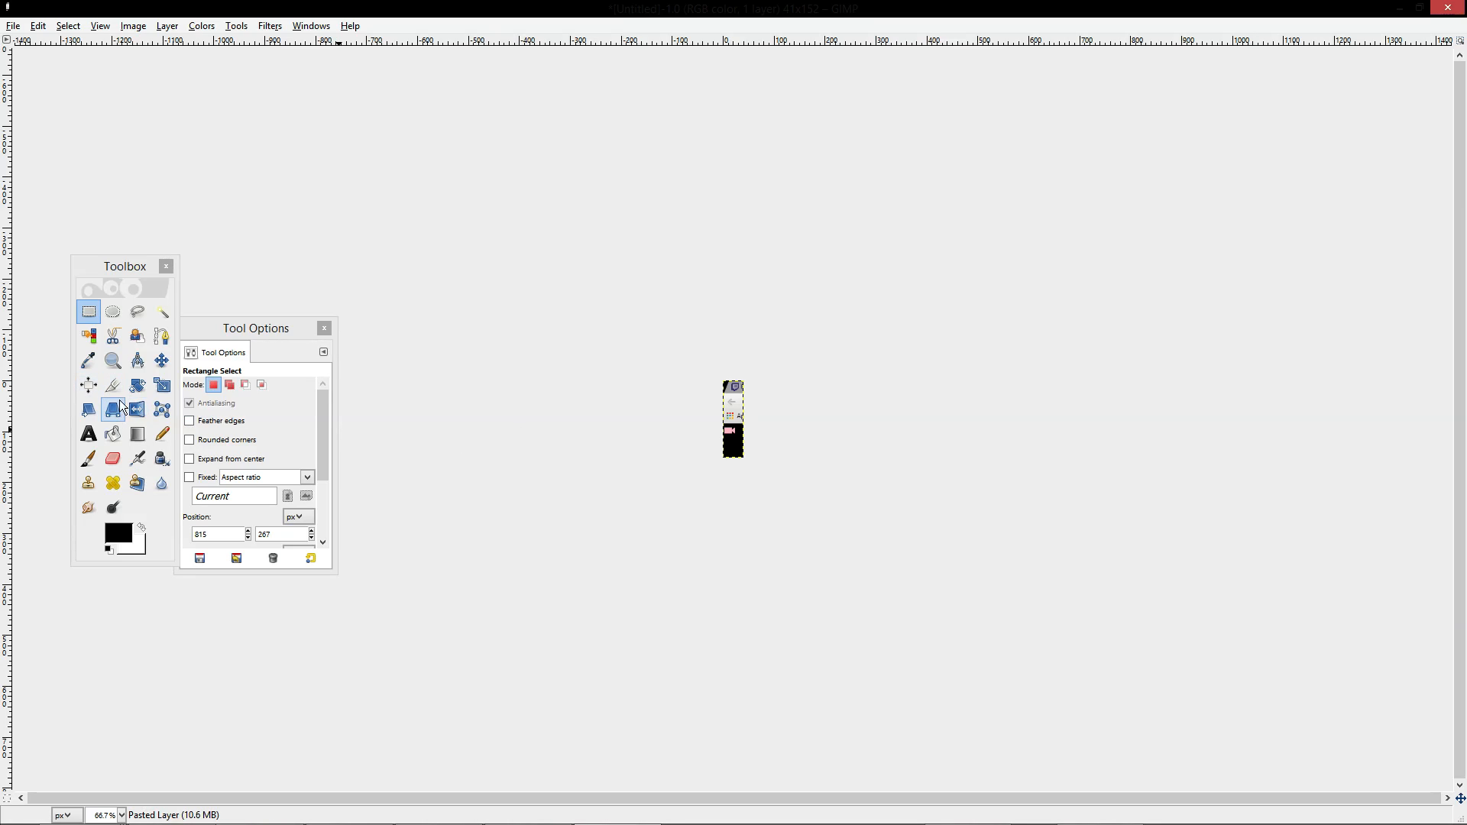
left_click(113, 360)
left_click(727, 426)
left_click(727, 427)
left_click(728, 426)
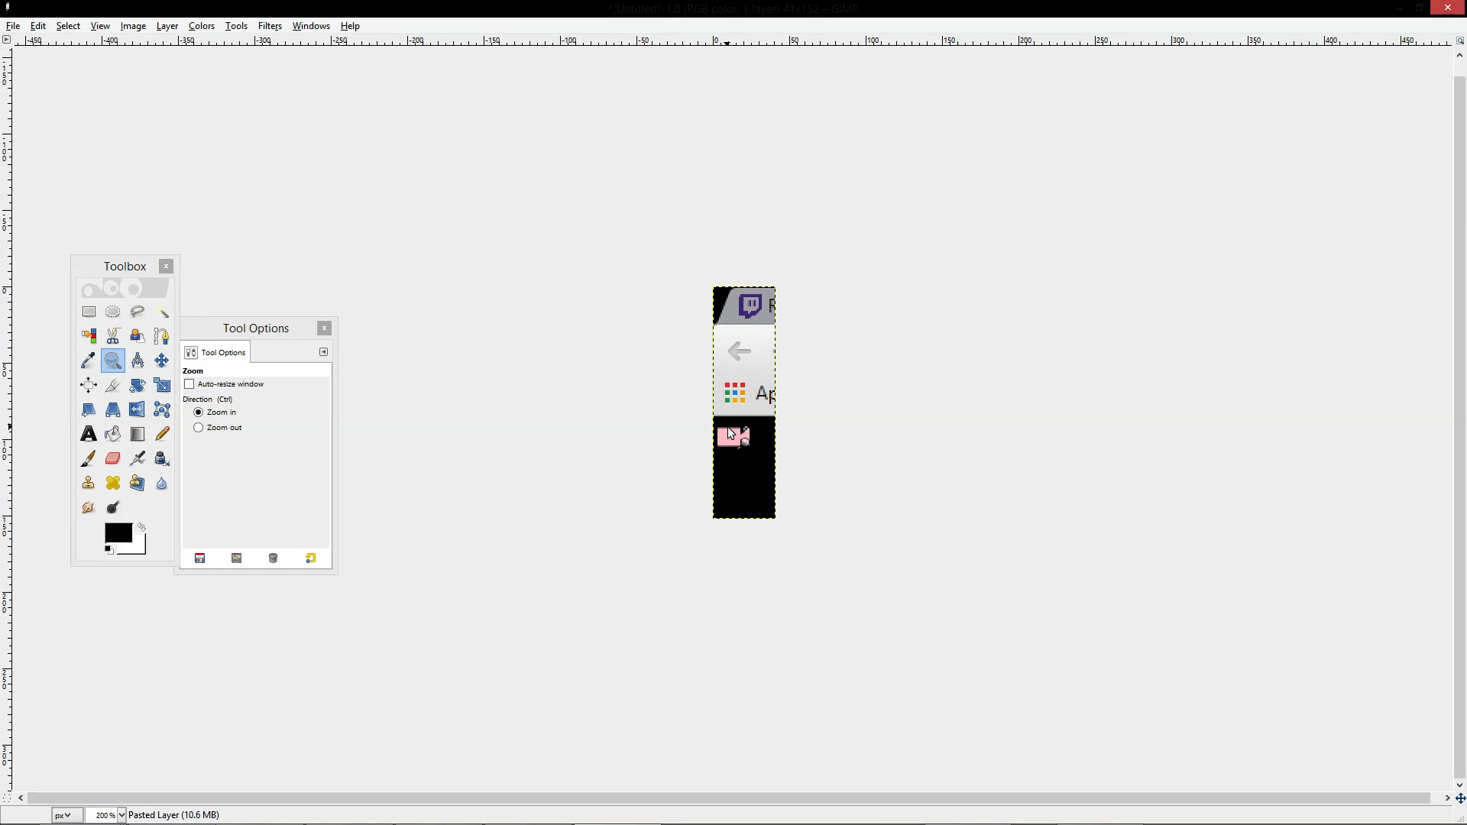
left_click(728, 427)
left_click(728, 426)
left_click(727, 426)
left_click(727, 428)
left_click(88, 312)
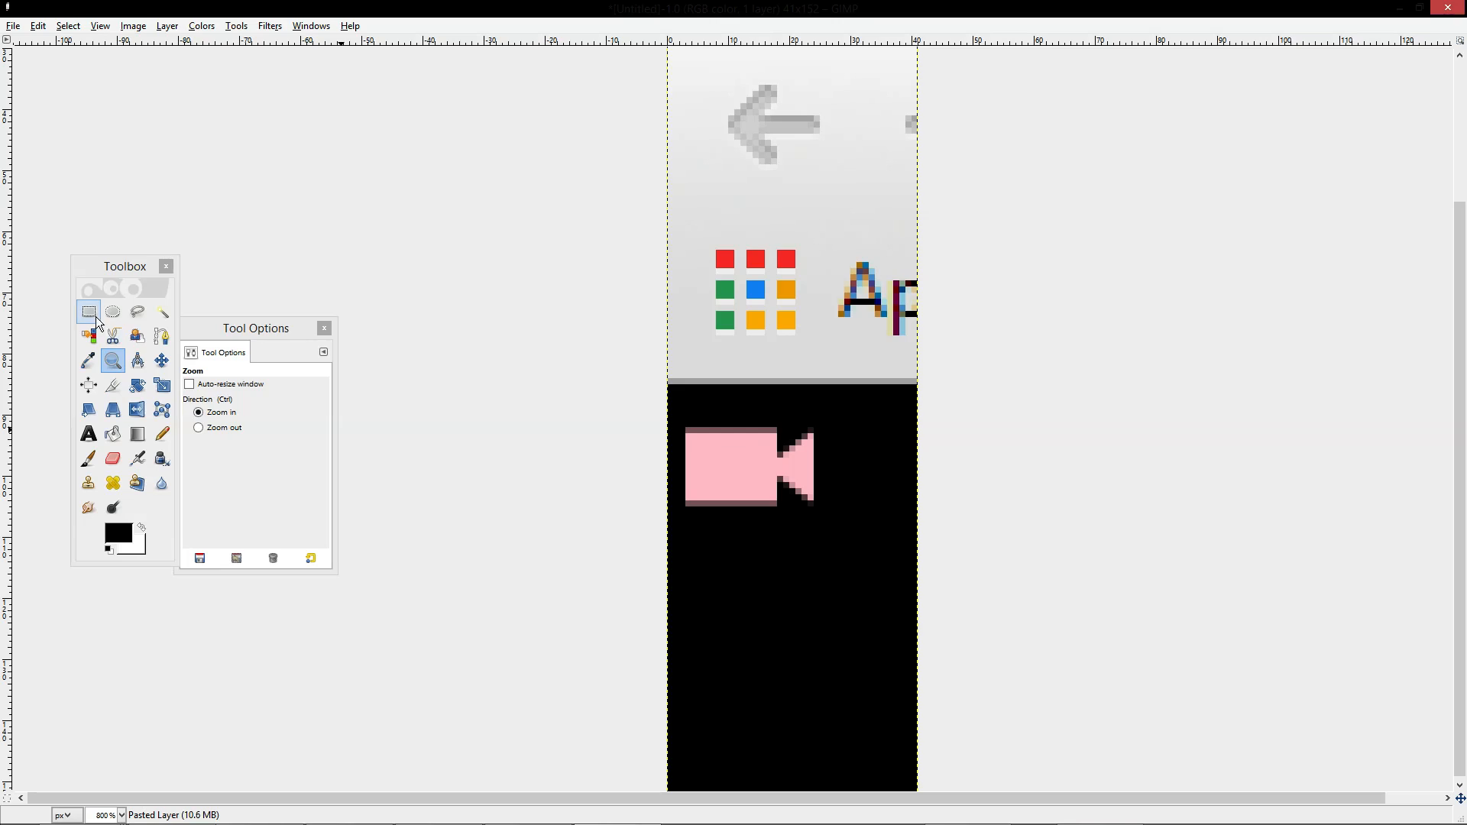
left_click(669, 386)
left_click_drag(670, 386, 831, 542)
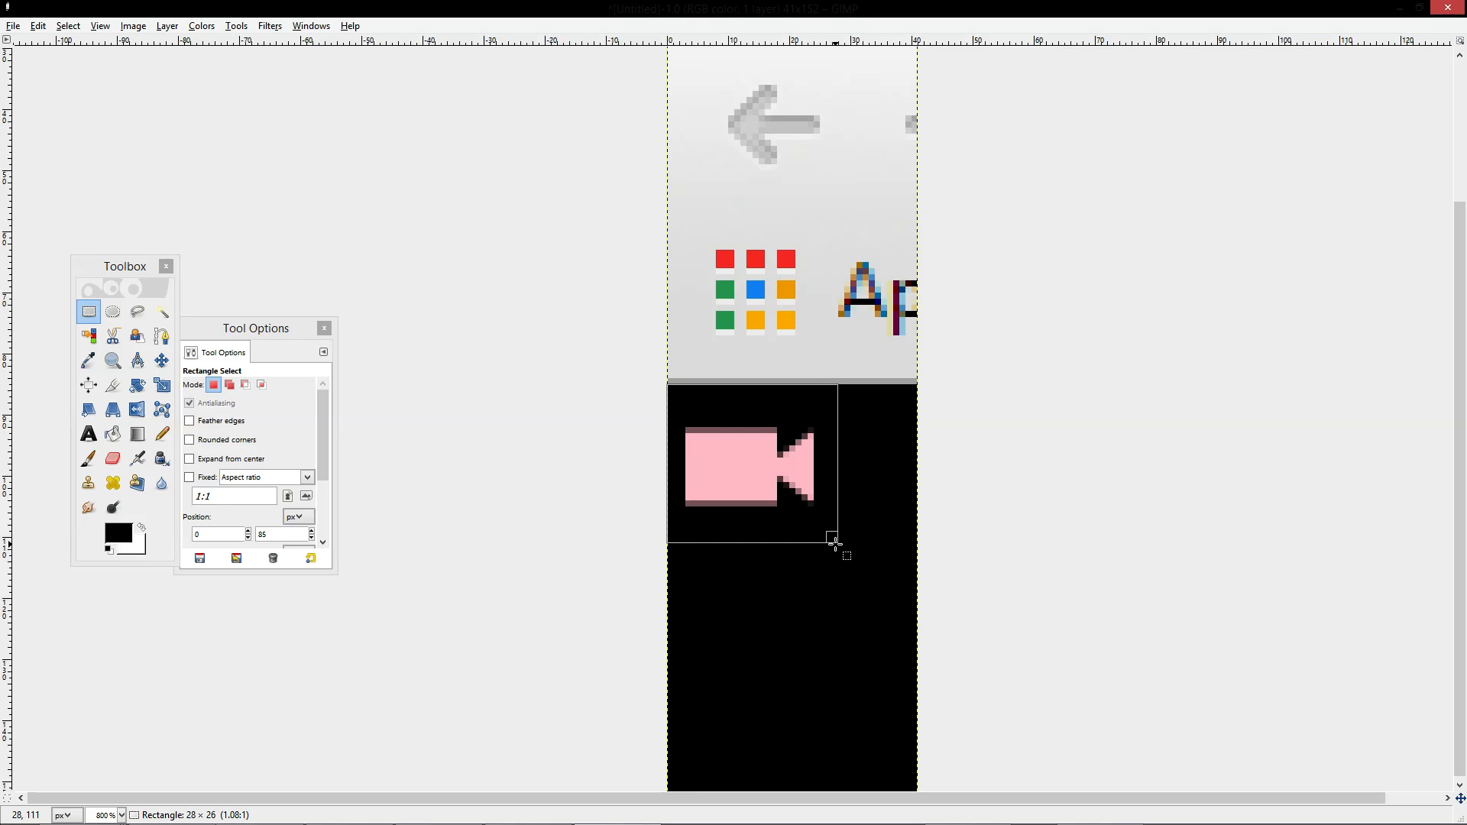
left_click_drag(834, 544, 835, 549)
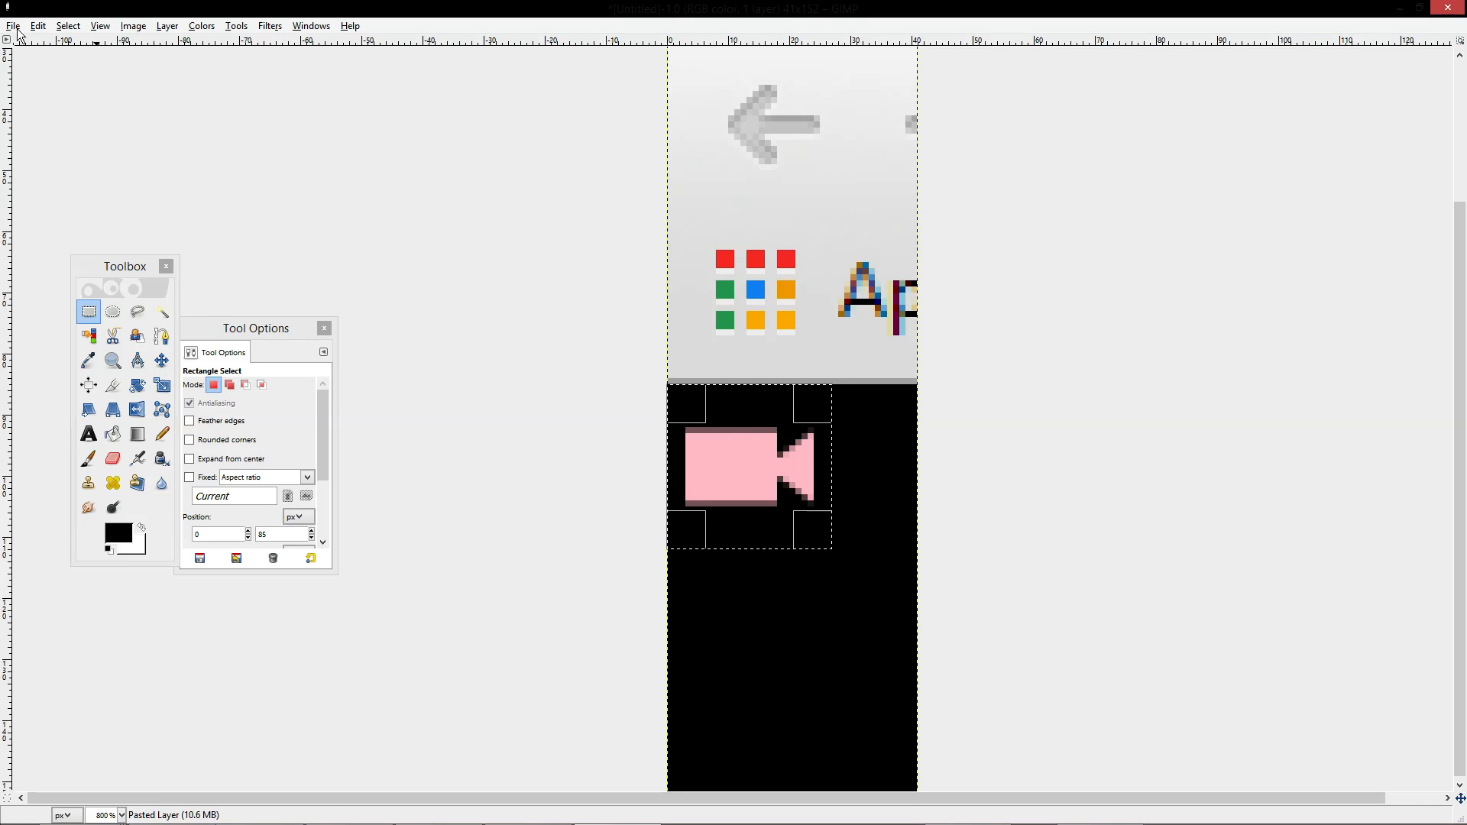
left_click(144, 29)
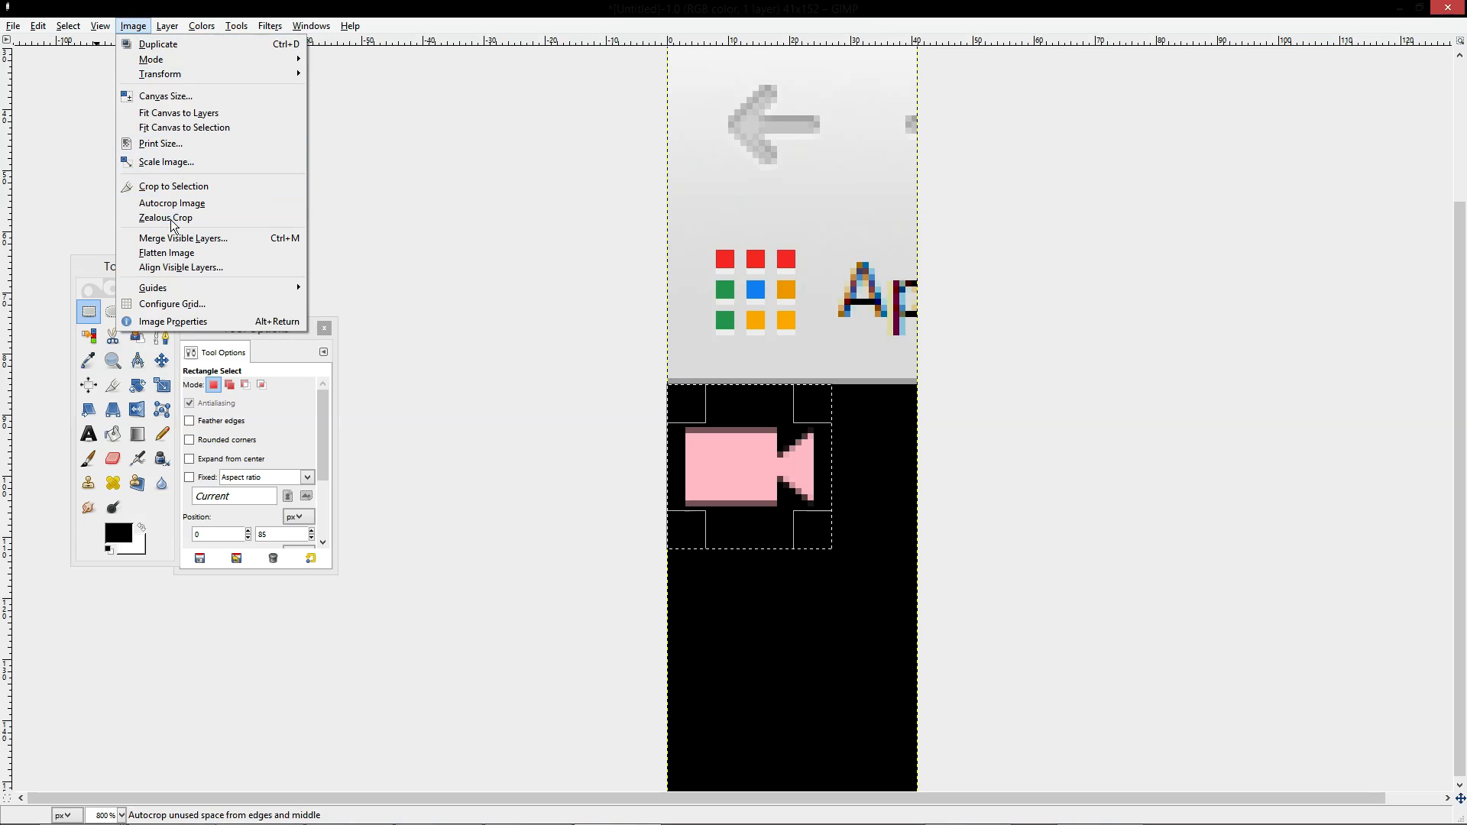
left_click(201, 187)
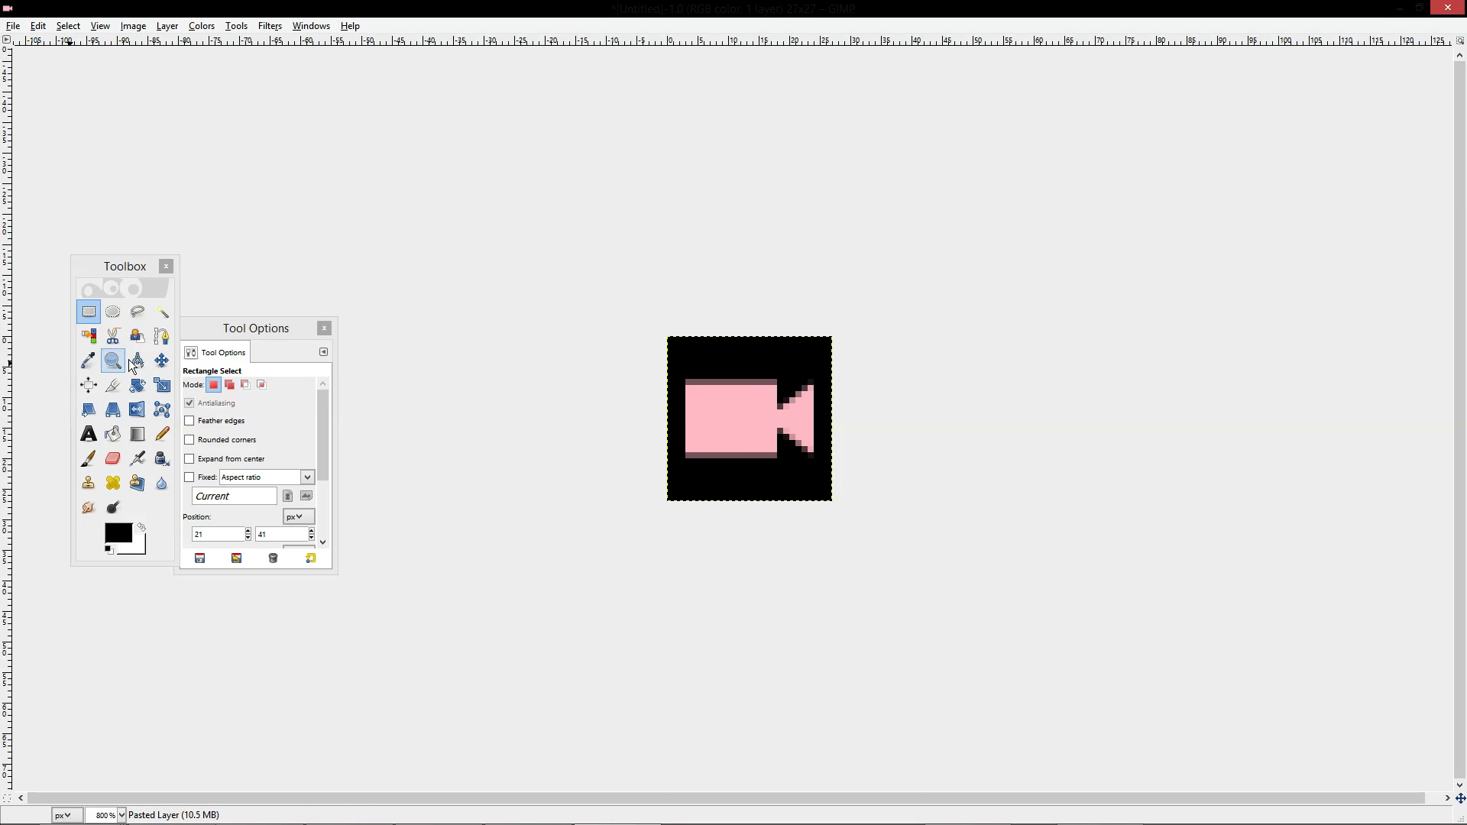
Fuzzy-select the black background at threshold 0 and delete it, leaving the icon on transparency
left_click(162, 312)
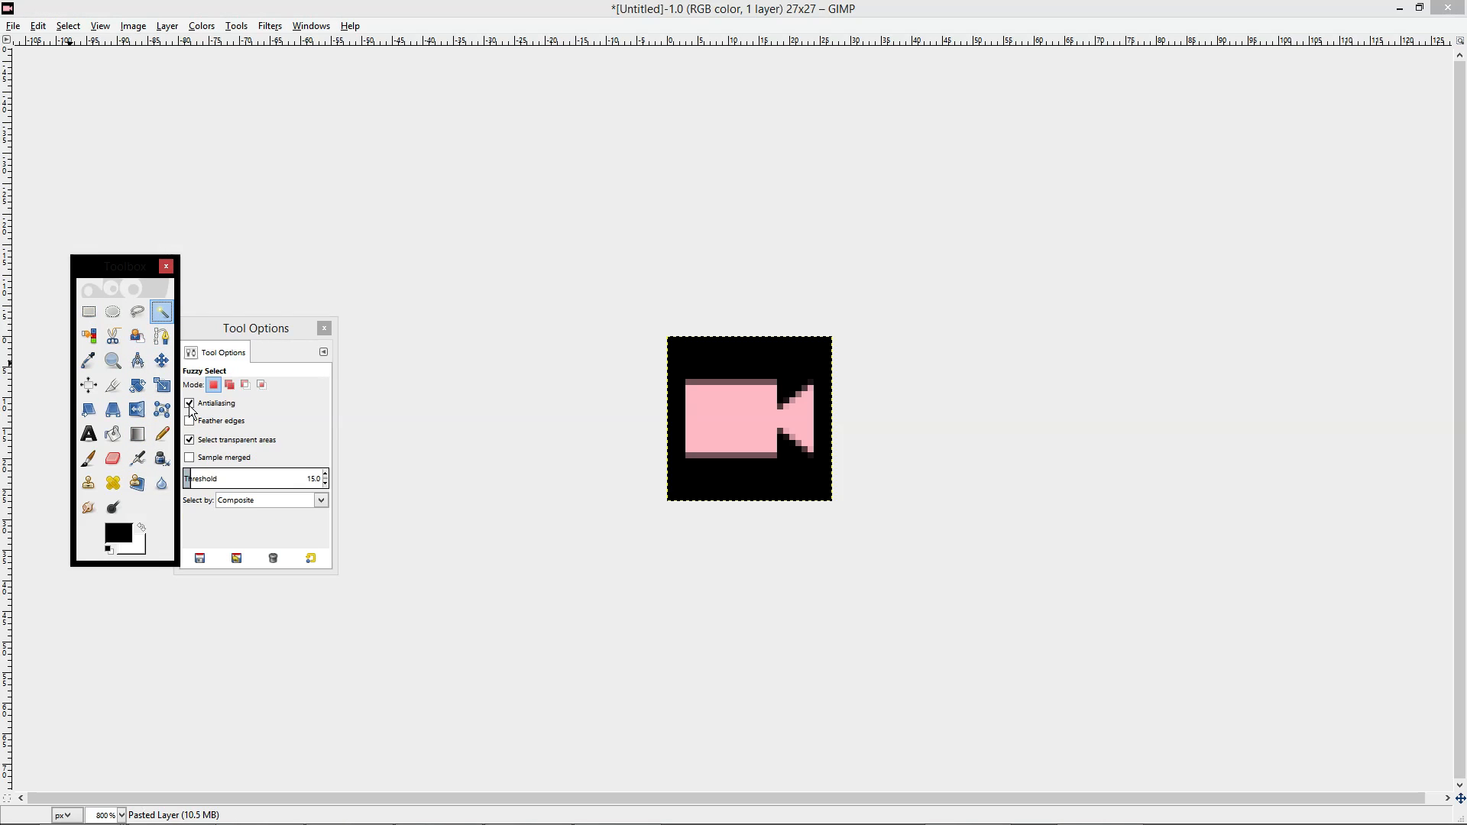
left_click(327, 484)
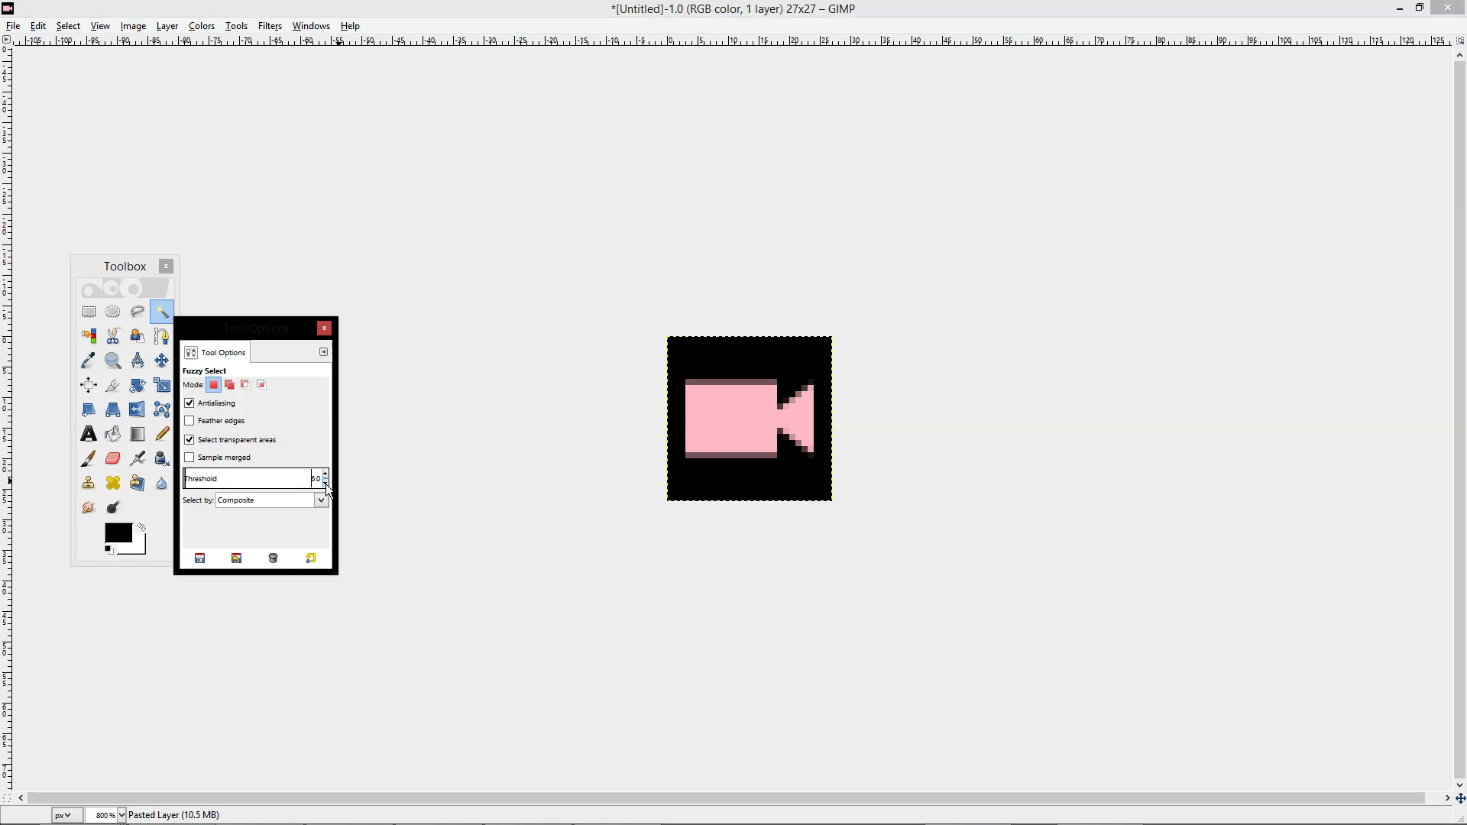
left_click(799, 489)
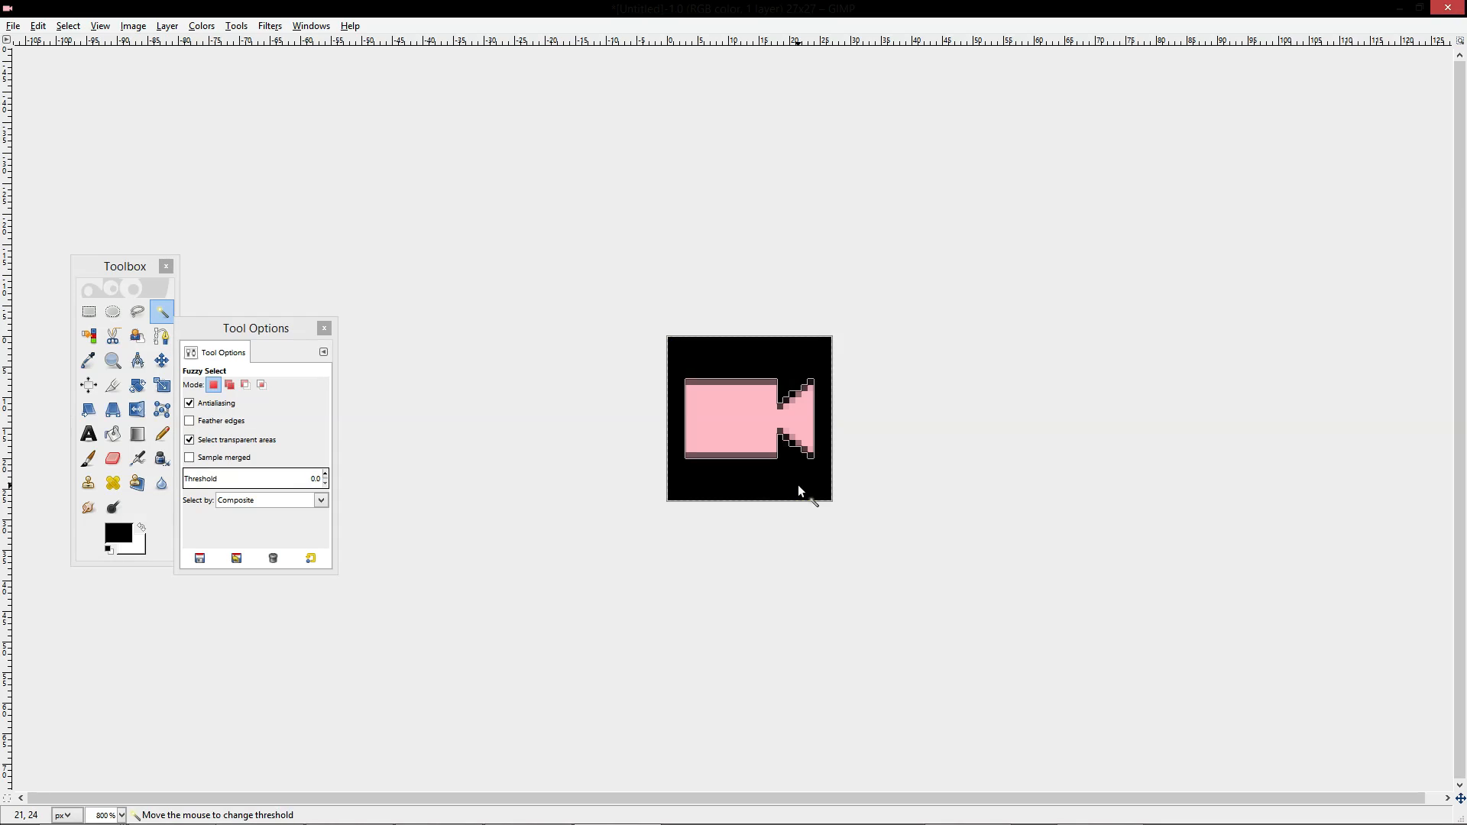
key("Delete")
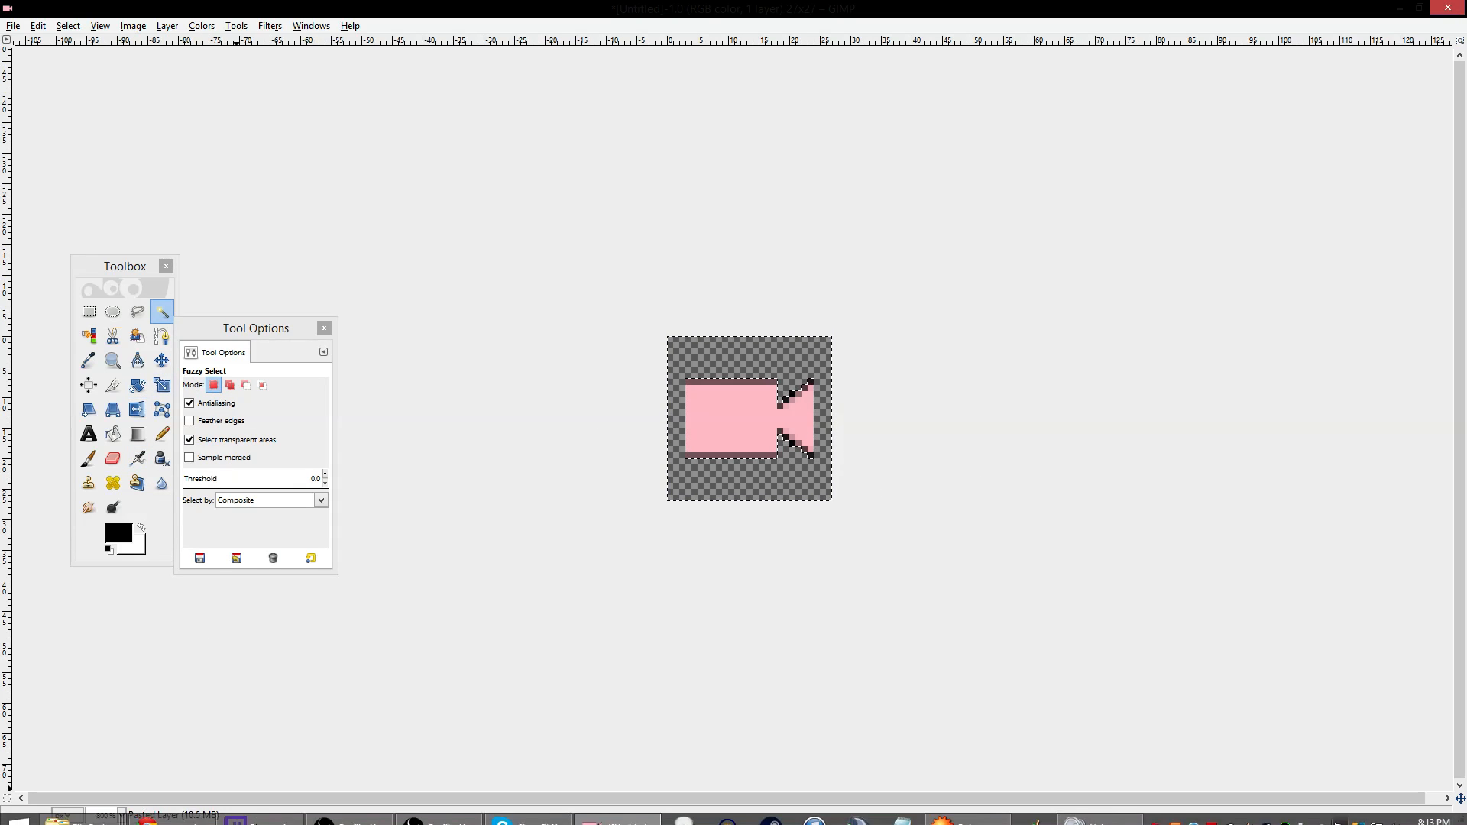
left_click(89, 311)
left_click(606, 452)
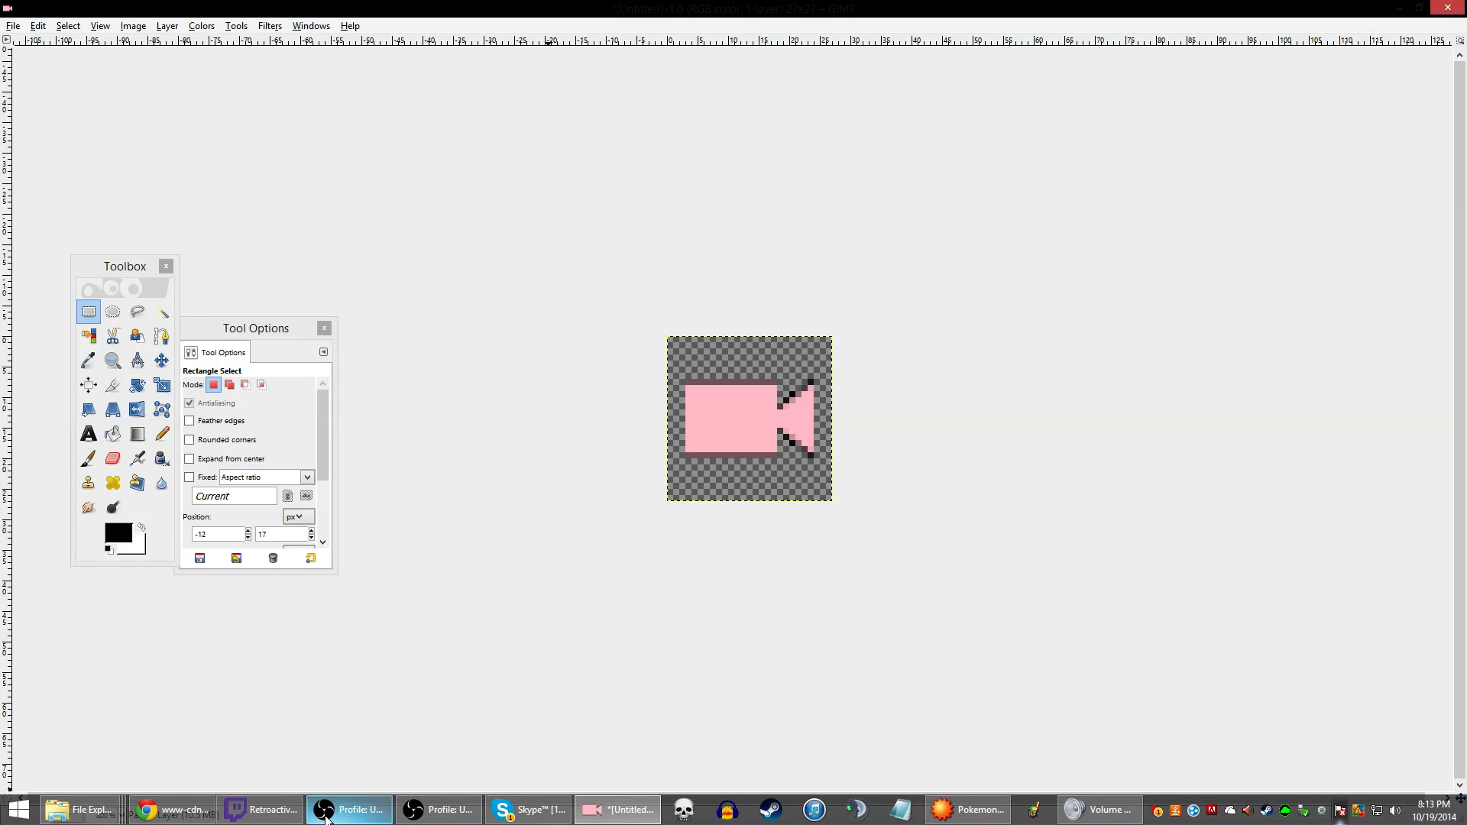
Change the badge svg's inline background-color from black to red
left_click(170, 810)
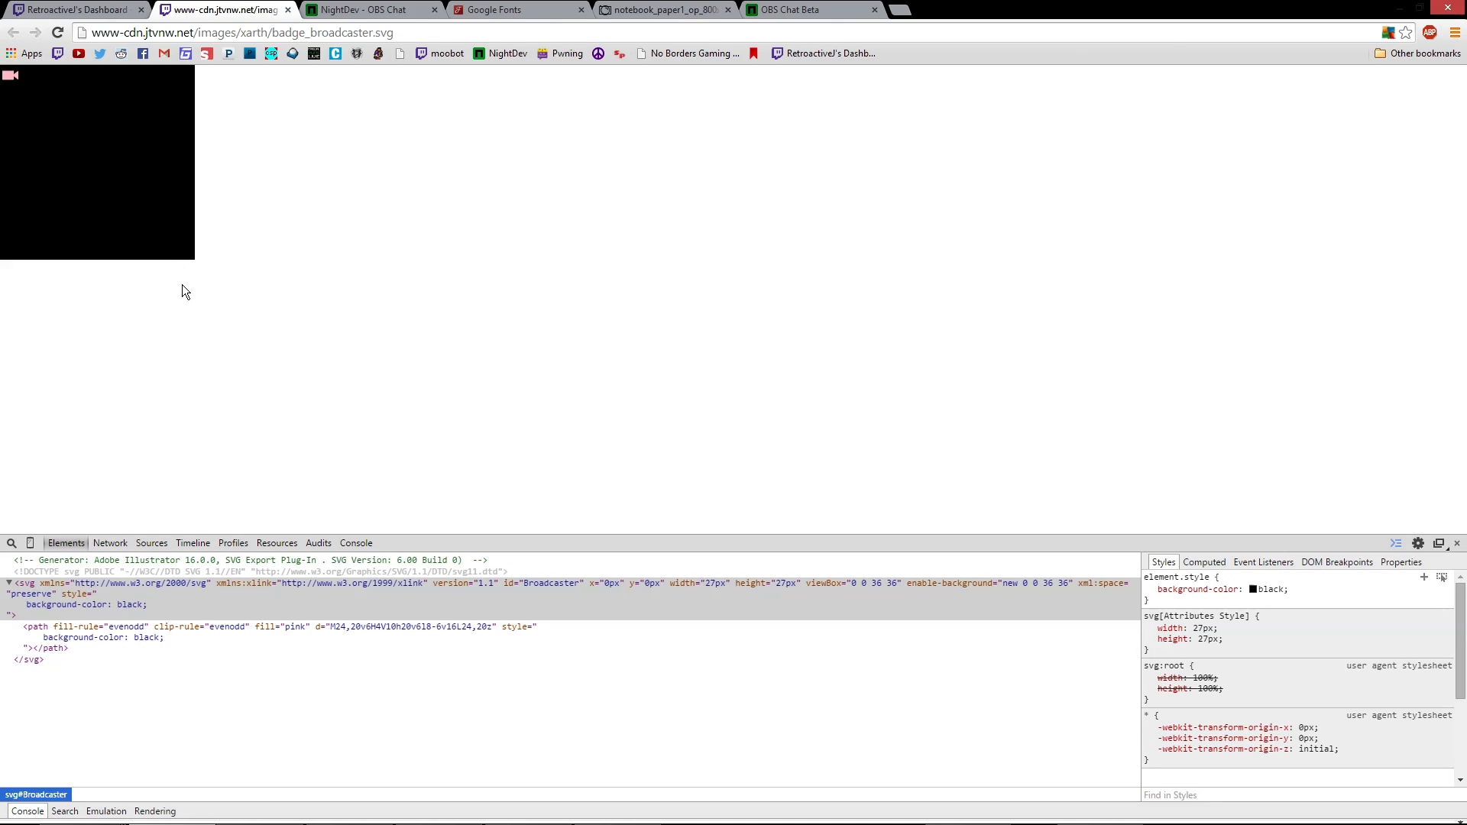
double_click(134, 603)
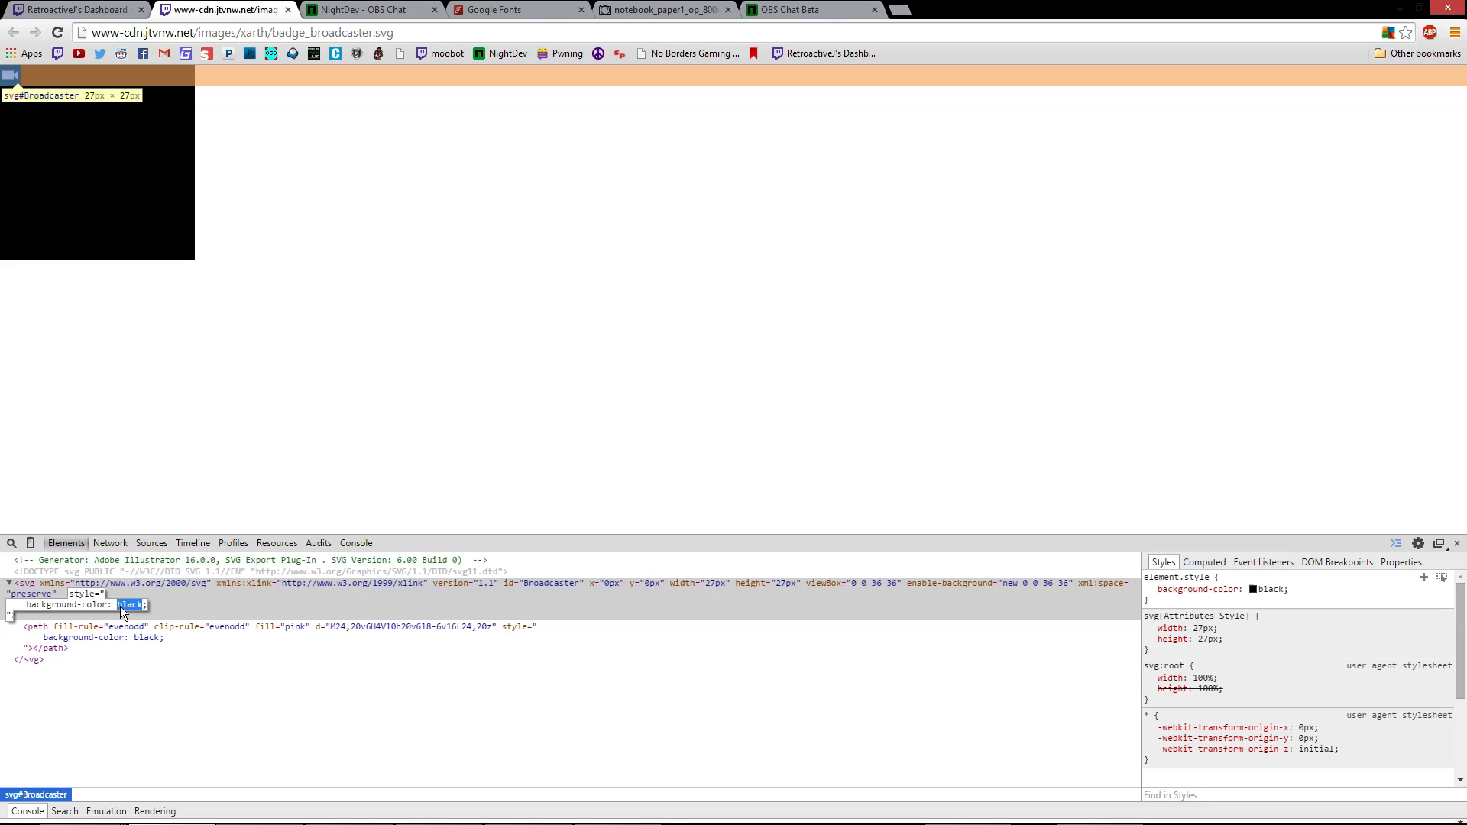
key("Return")
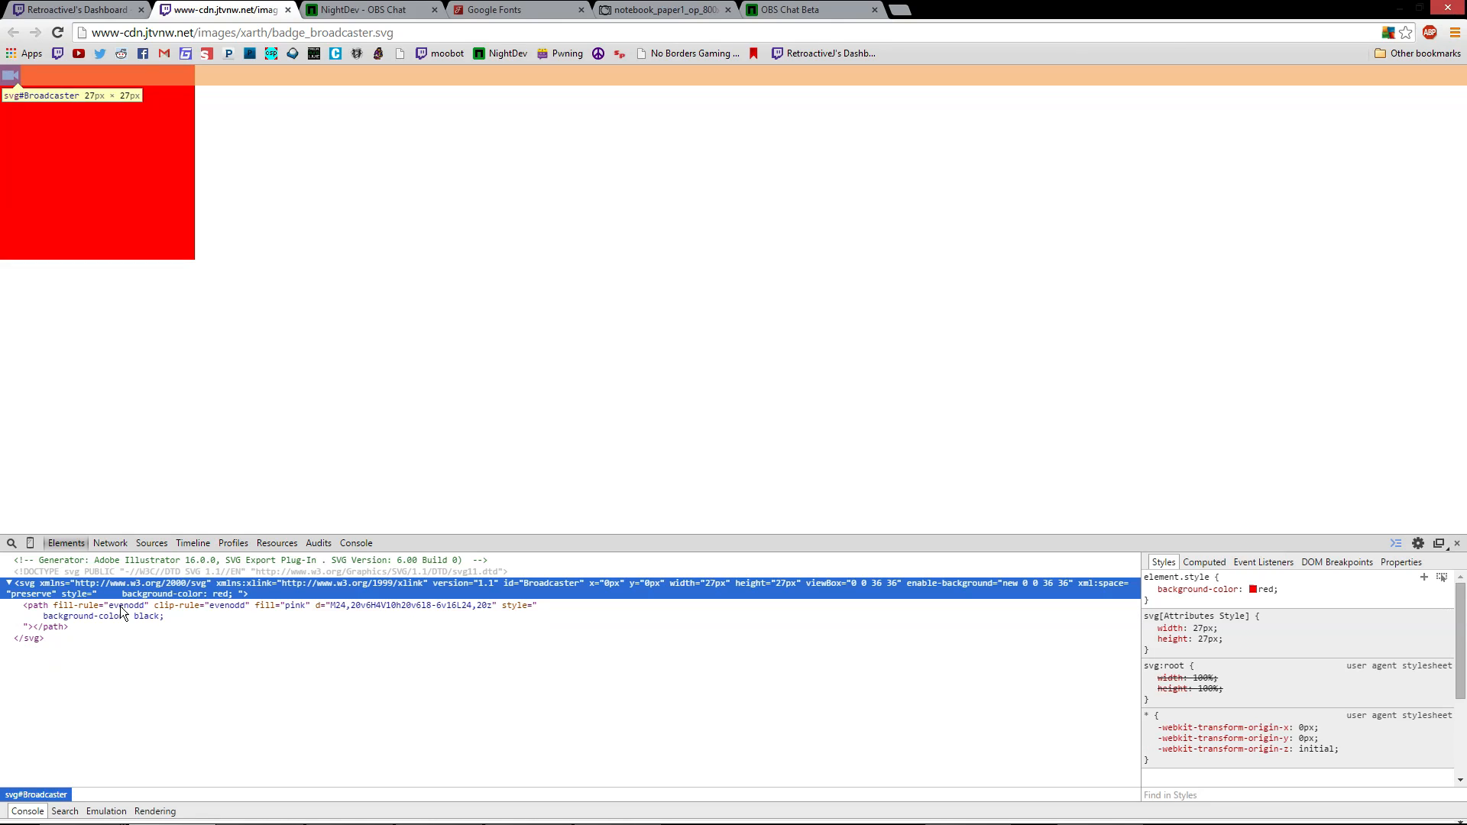
left_click(358, 269)
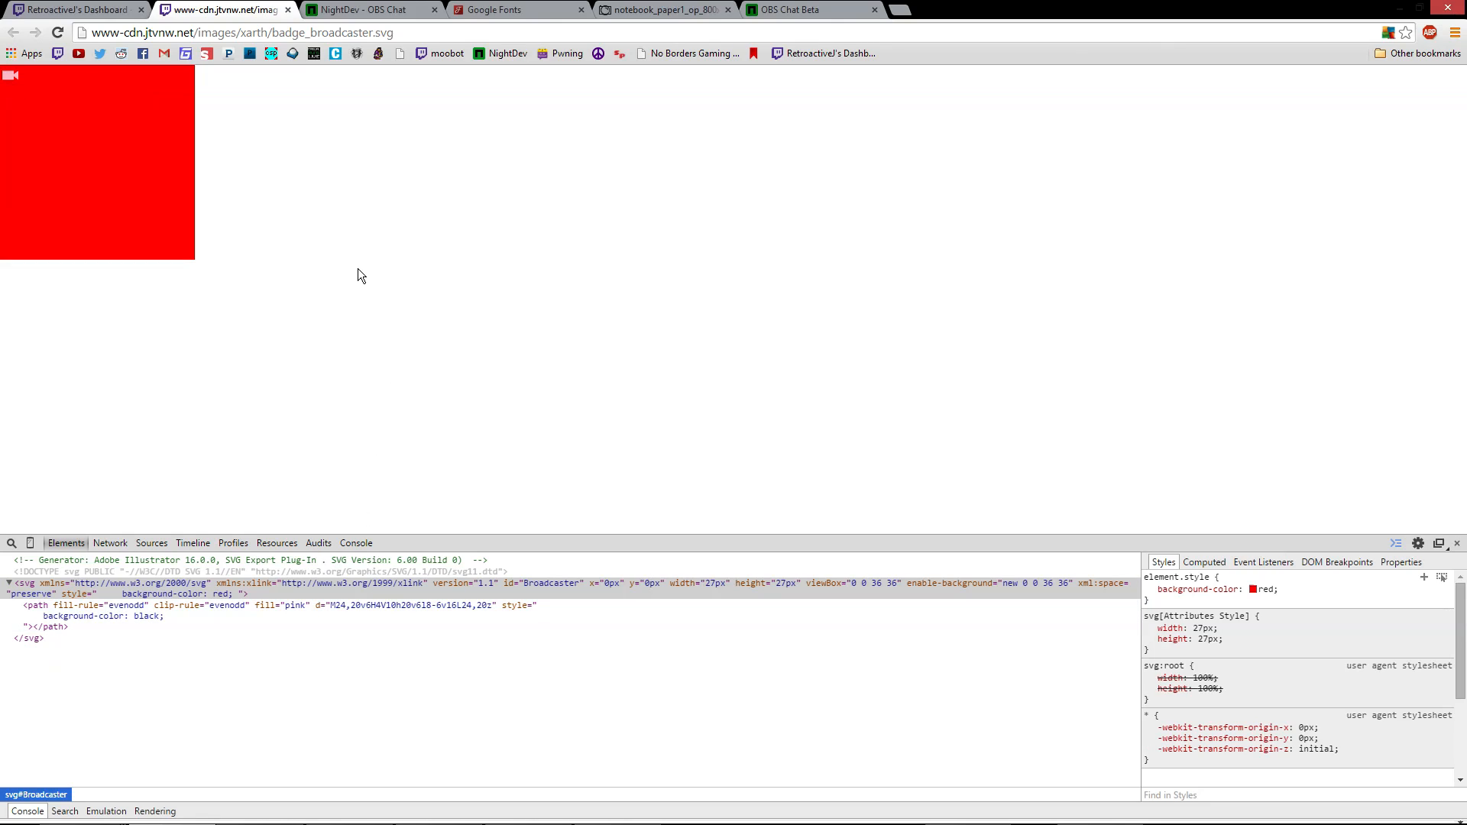
double_click(224, 593)
left_click(235, 597)
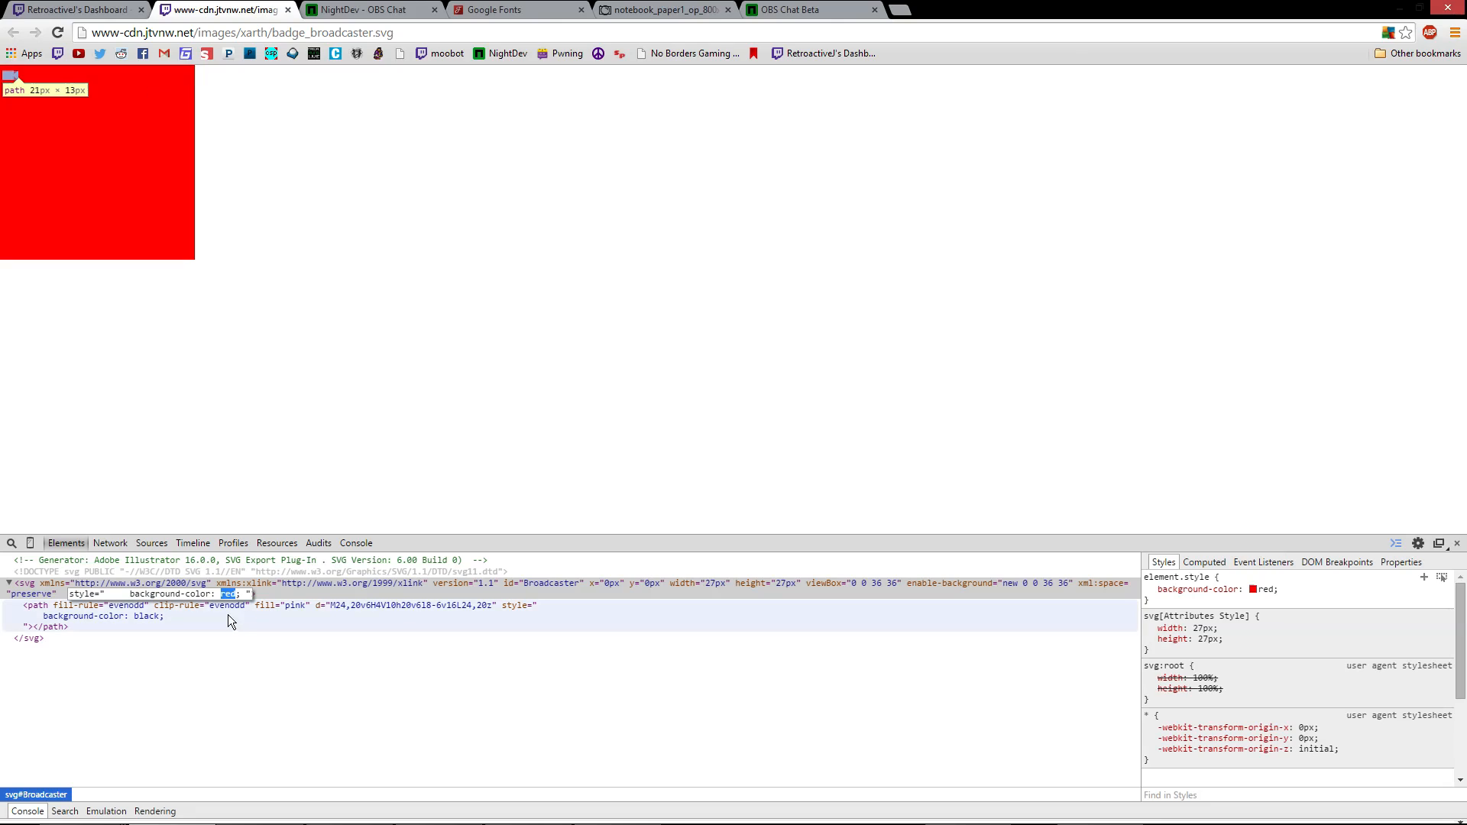
Change the badge path's fill colour from pink to gold
double_click(296, 606)
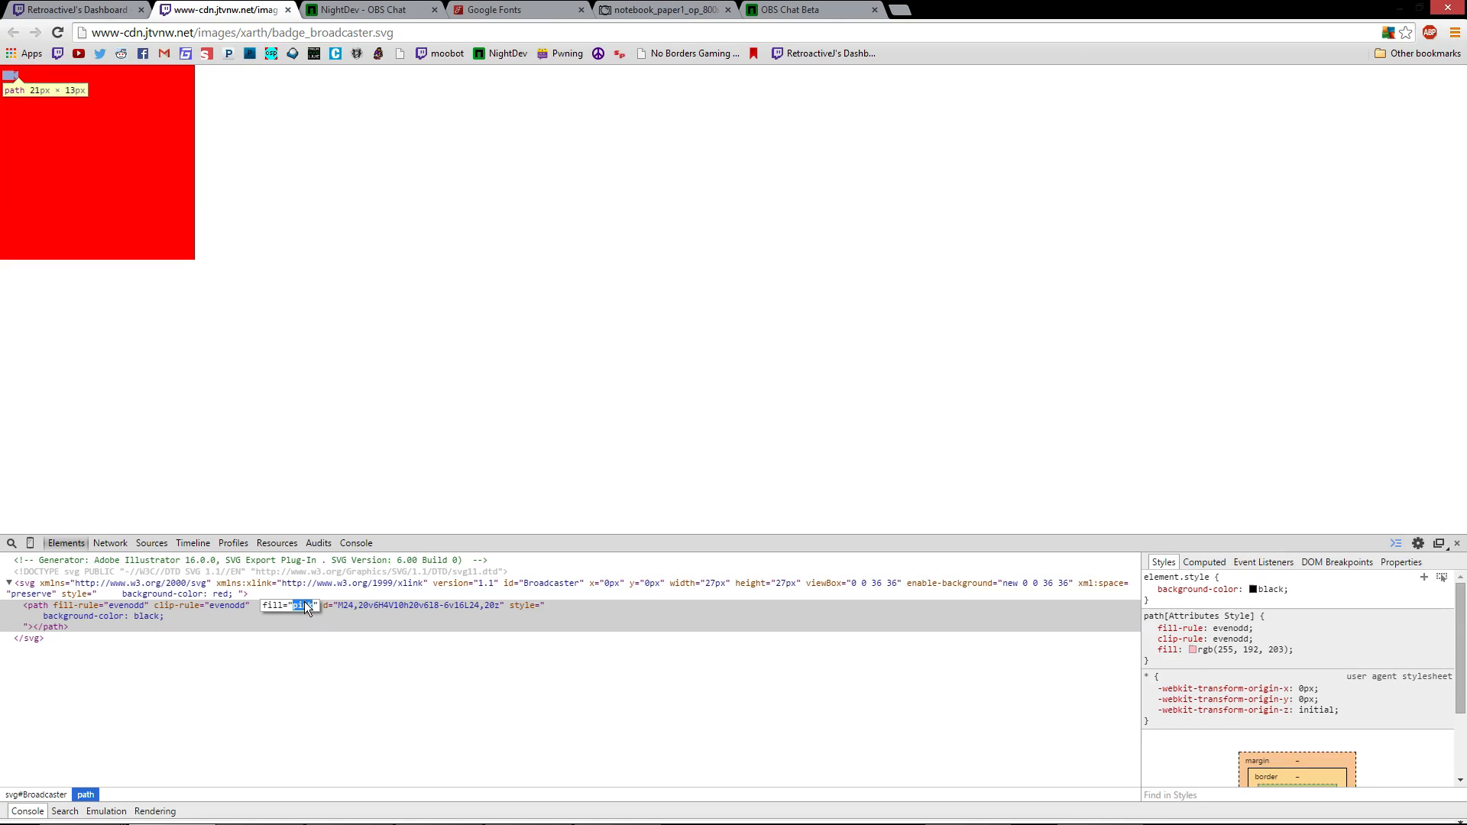
type("gold")
key("Return")
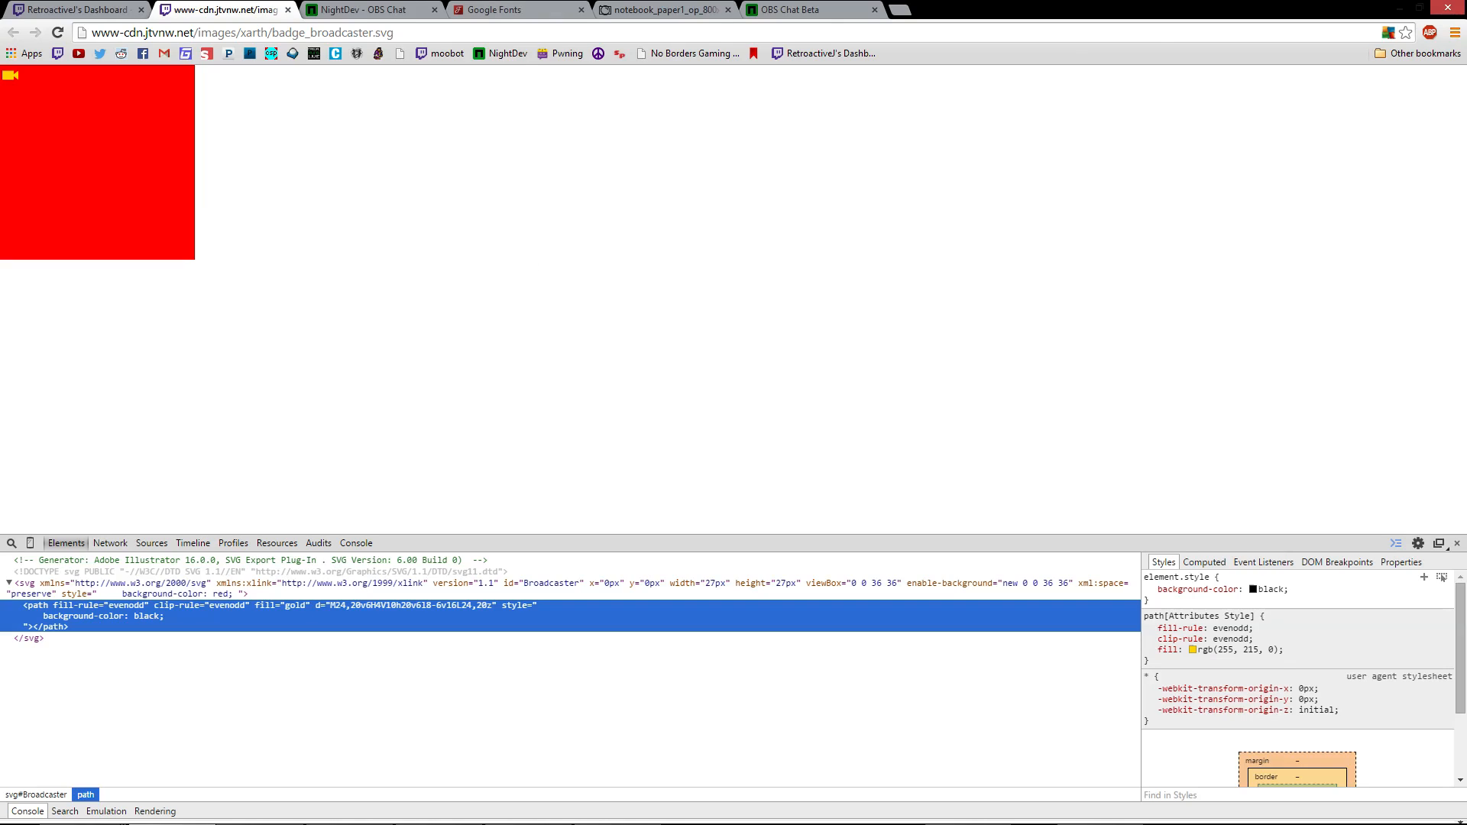
Select the SVG page's address and go back to the NightDev - OBS Chat tab
left_click(401, 35)
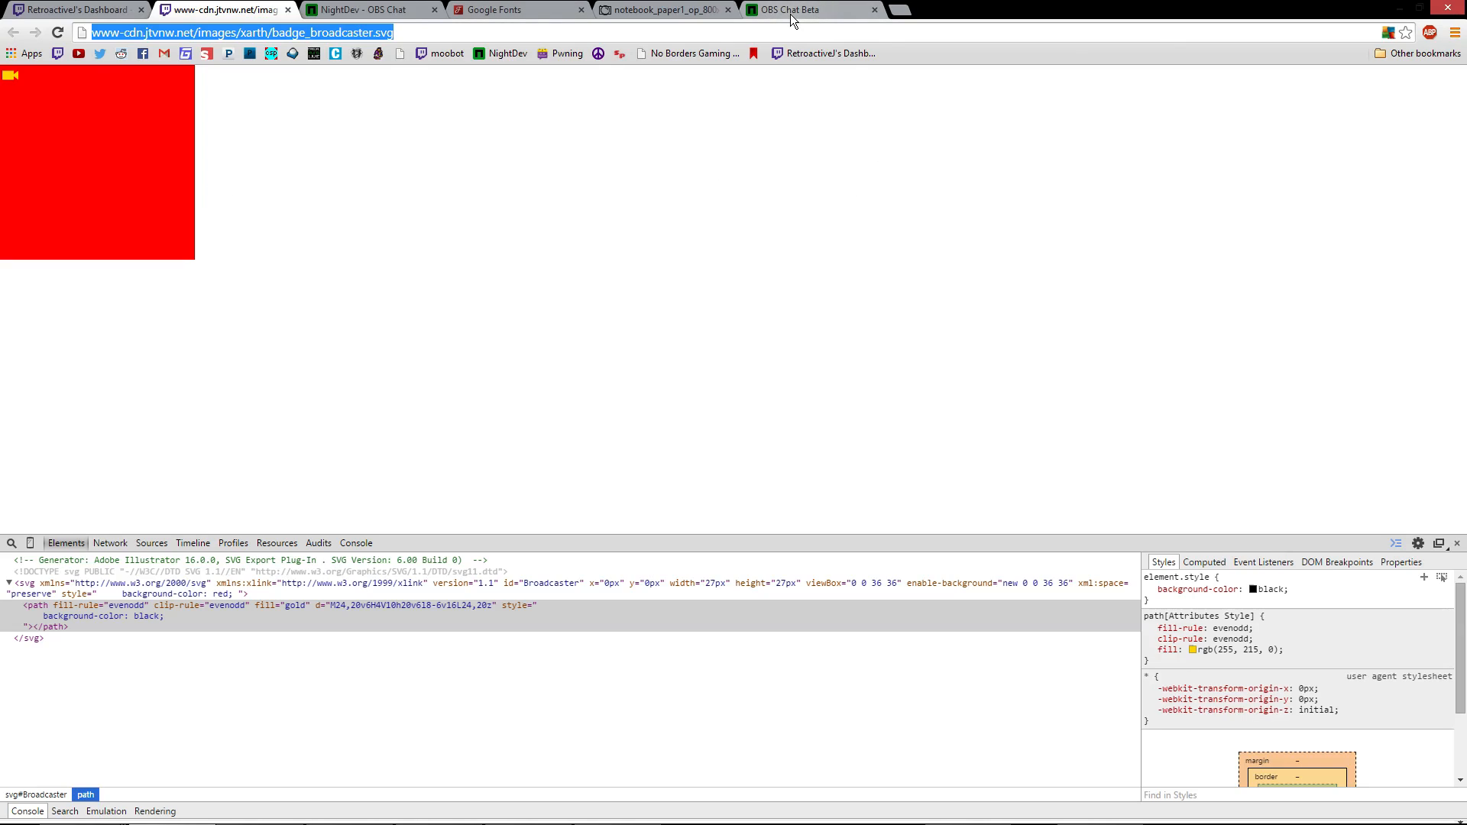
key("ctrl+5")
key("ctrl+3")
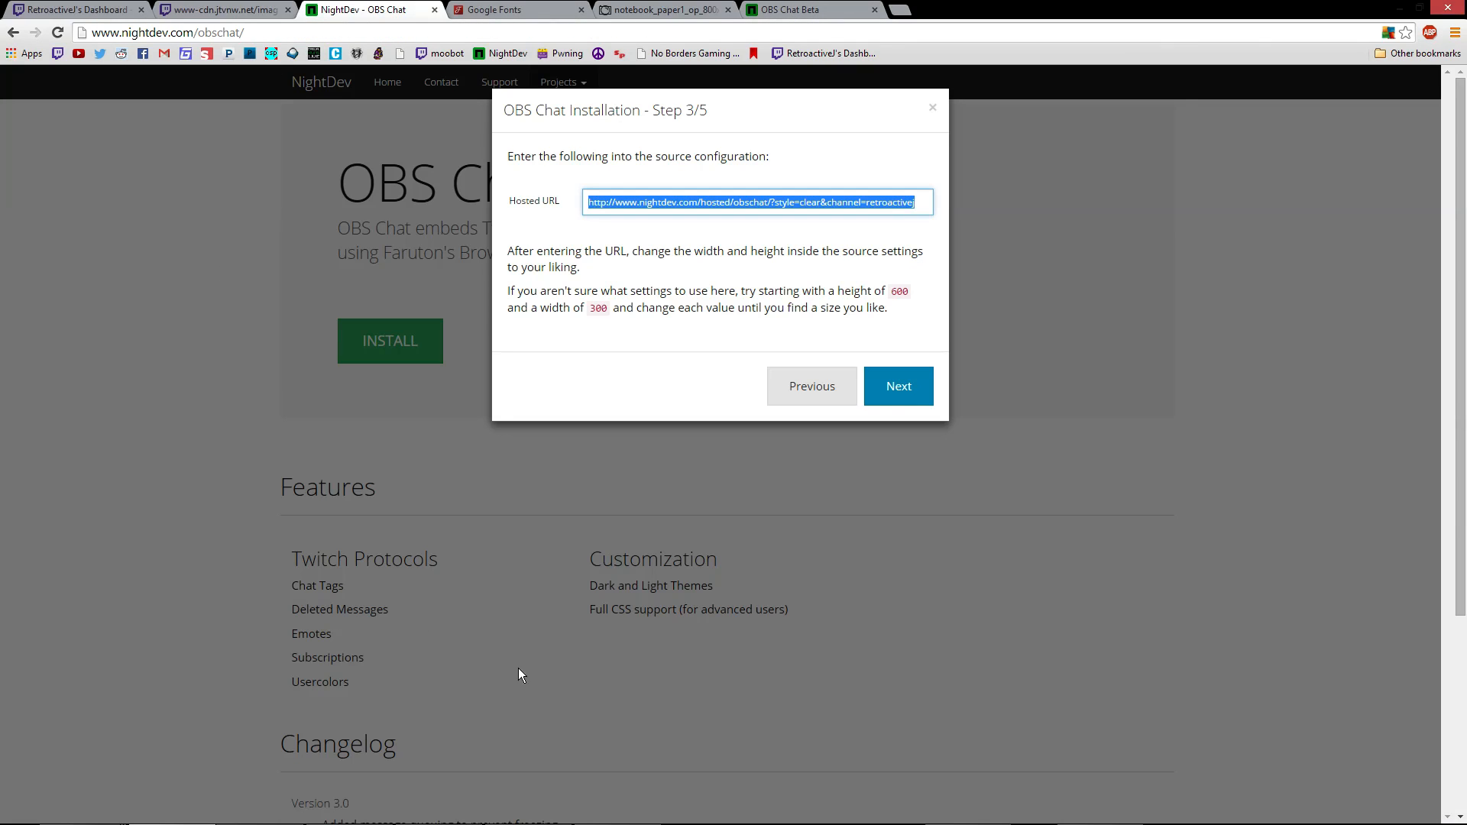
mouse_move(439, 818)
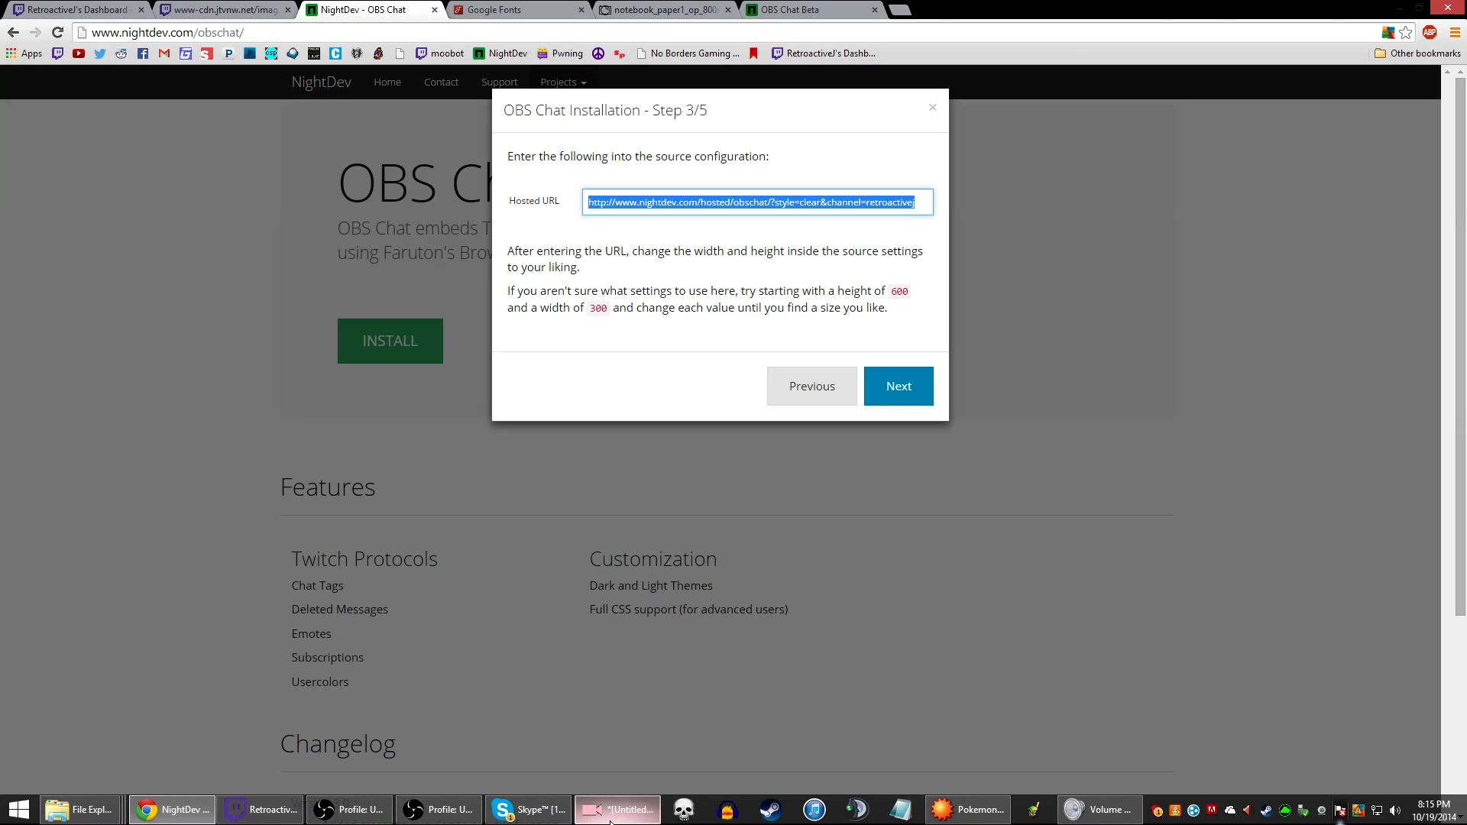
Leave the edited icon in GIMP and return to OBS Classic, whose preview shows both red chat boxes
left_click(611, 816)
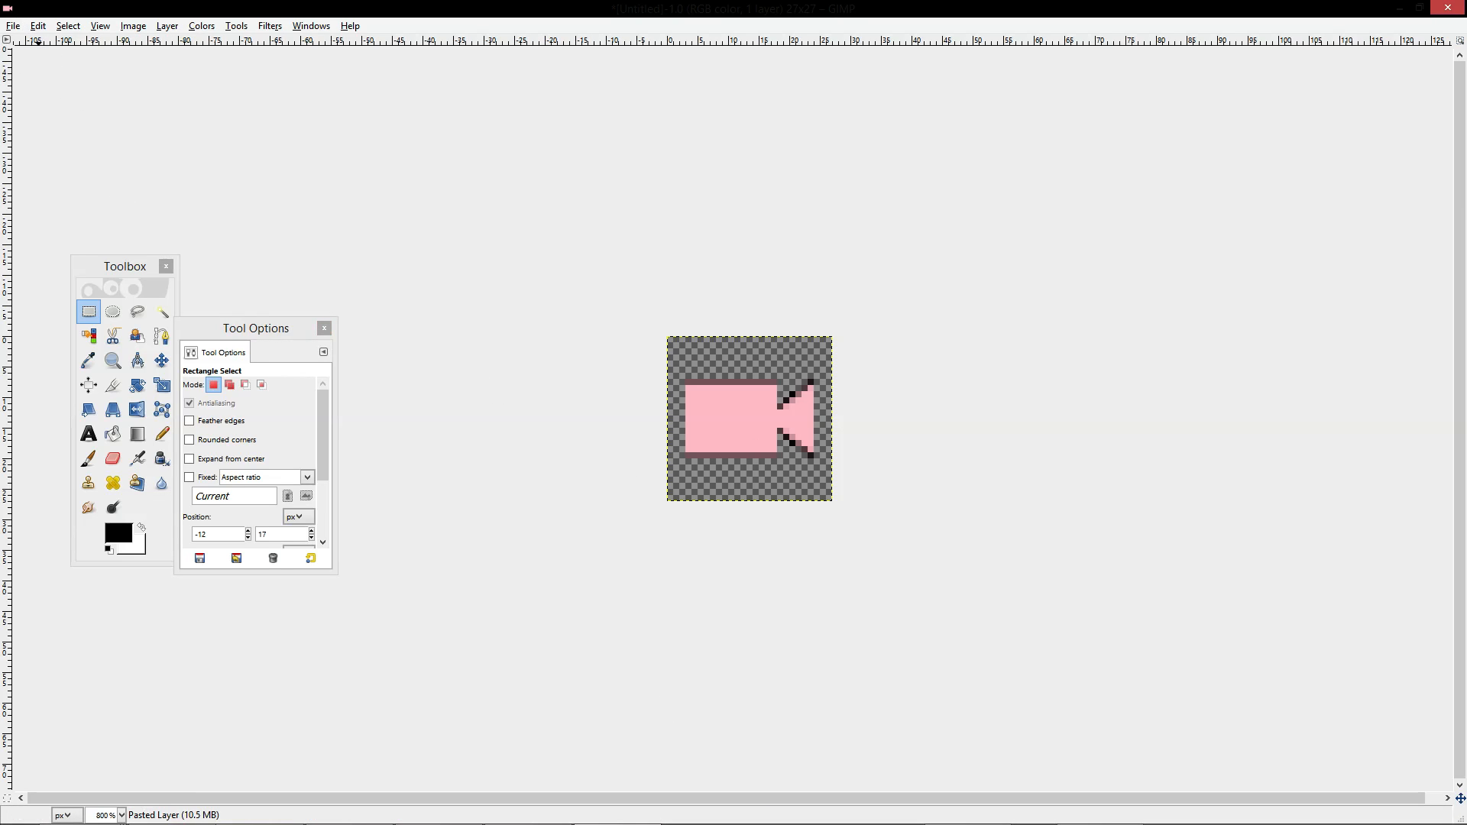
left_click(14, 26)
mouse_move(347, 811)
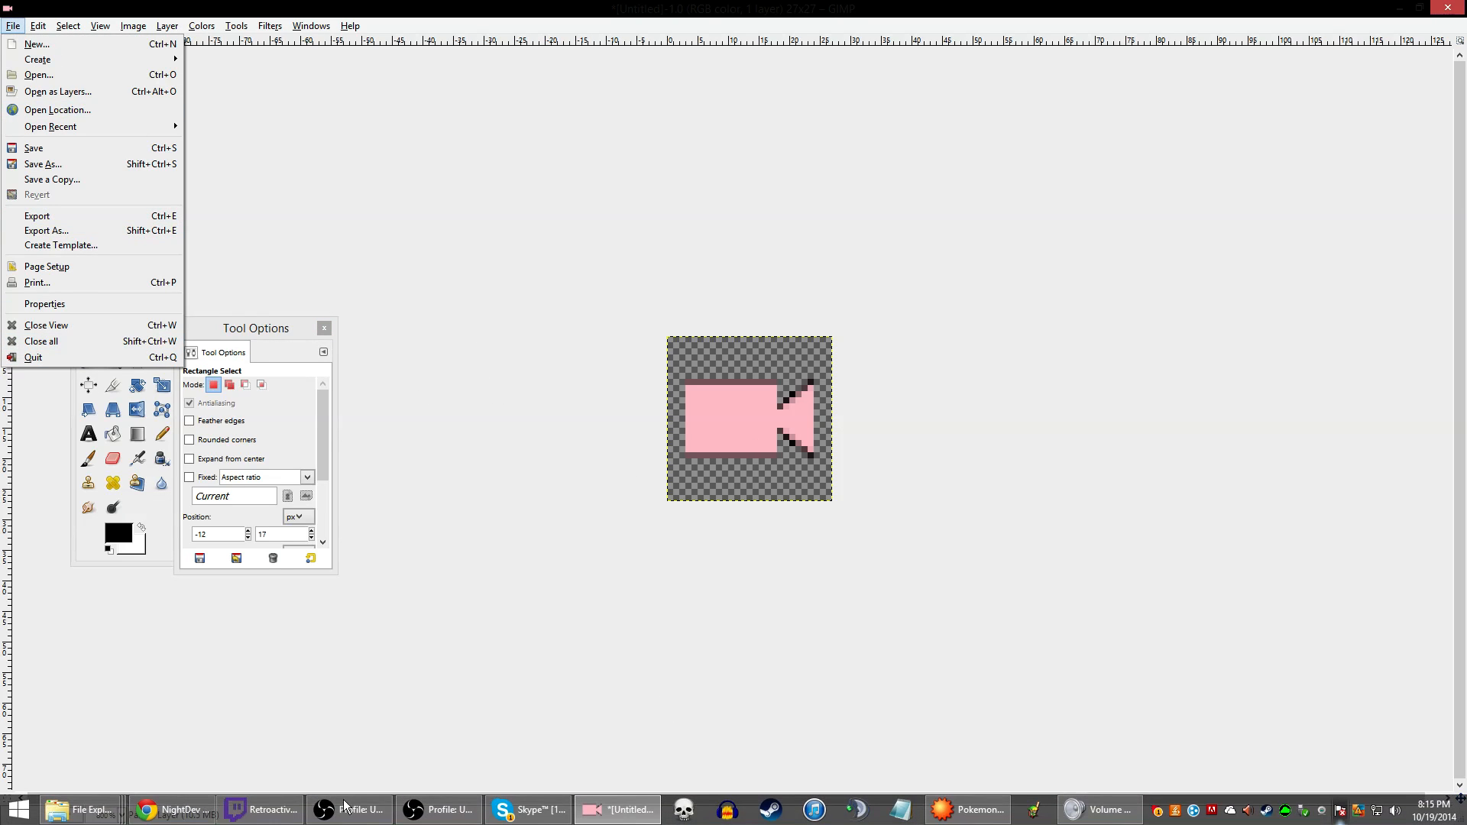
mouse_move(282, 818)
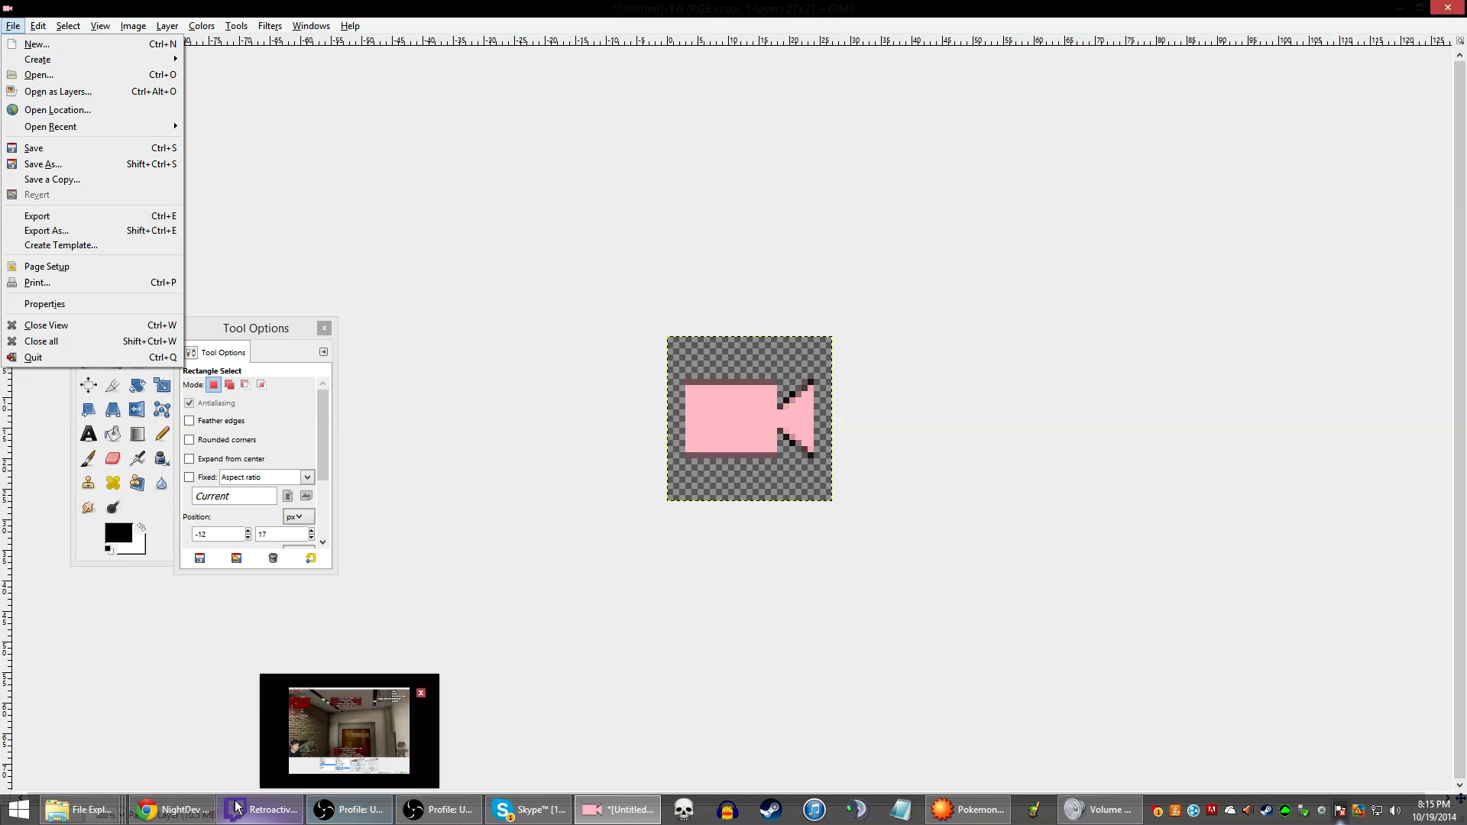
mouse_move(119, 810)
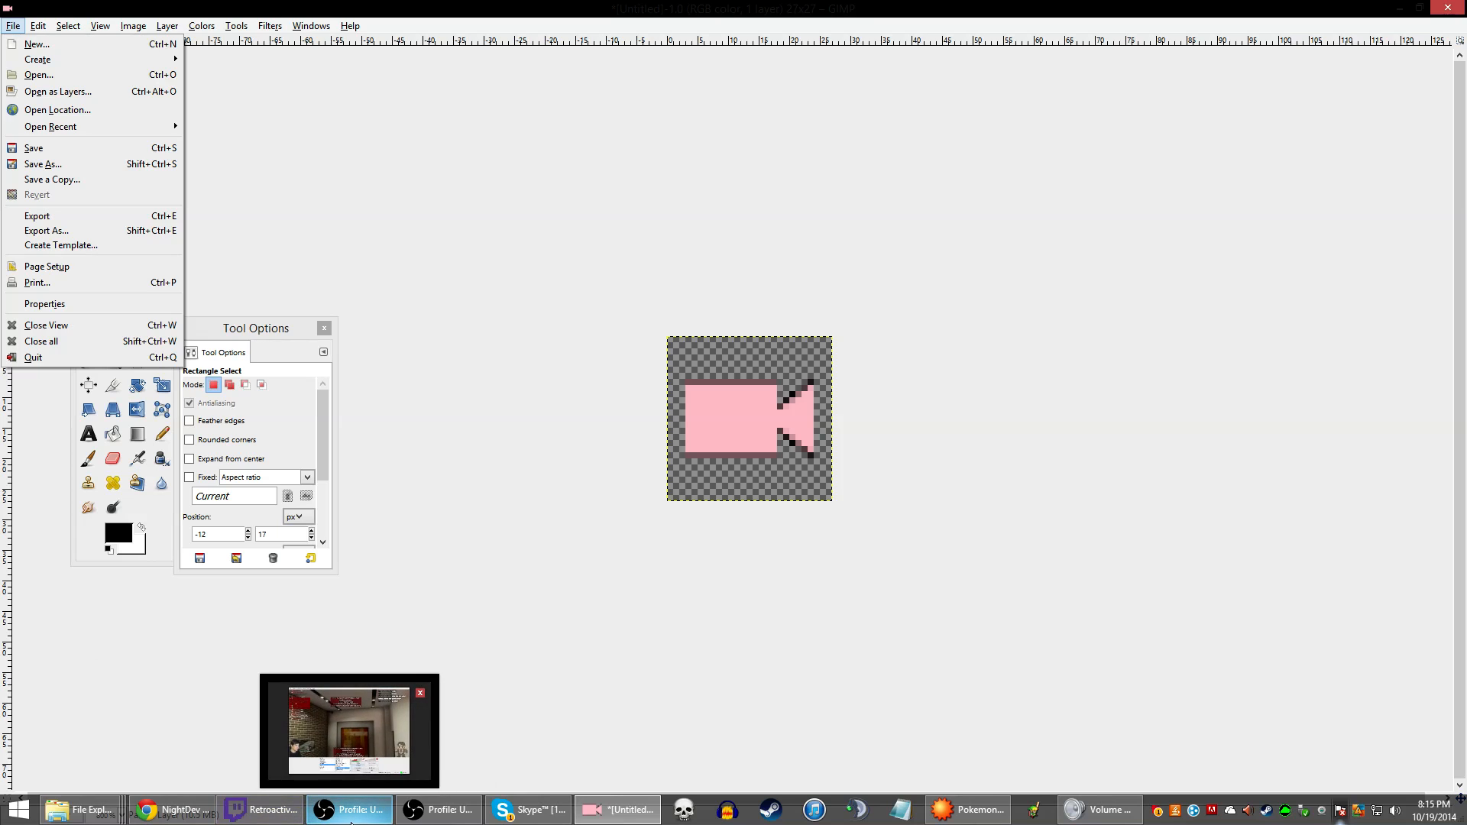
left_click(342, 758)
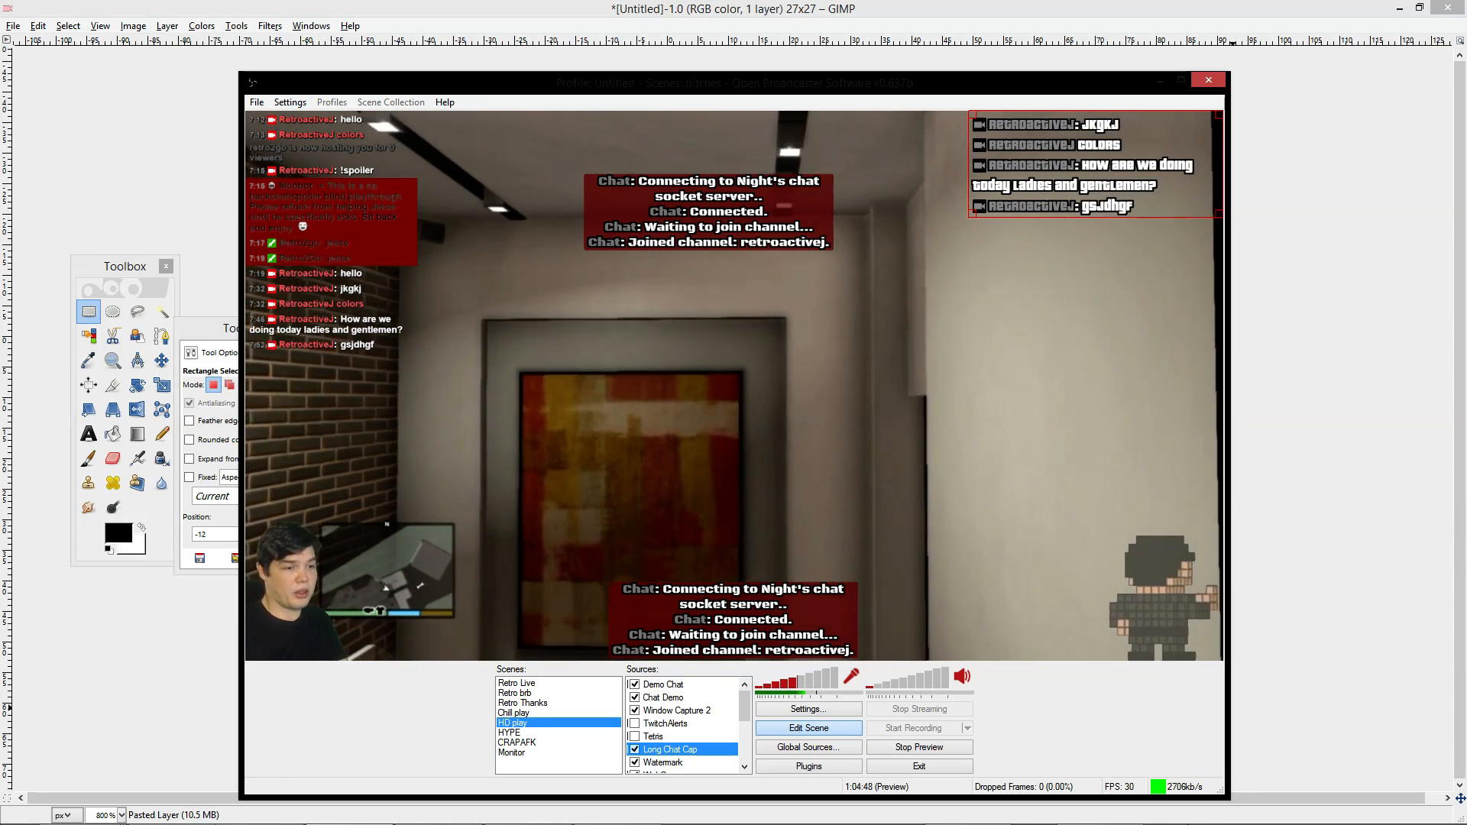
Send 'Goodbye' from the Twitch chat popout so it appears in the OBS chat overlays
mouse_move(1177, 824)
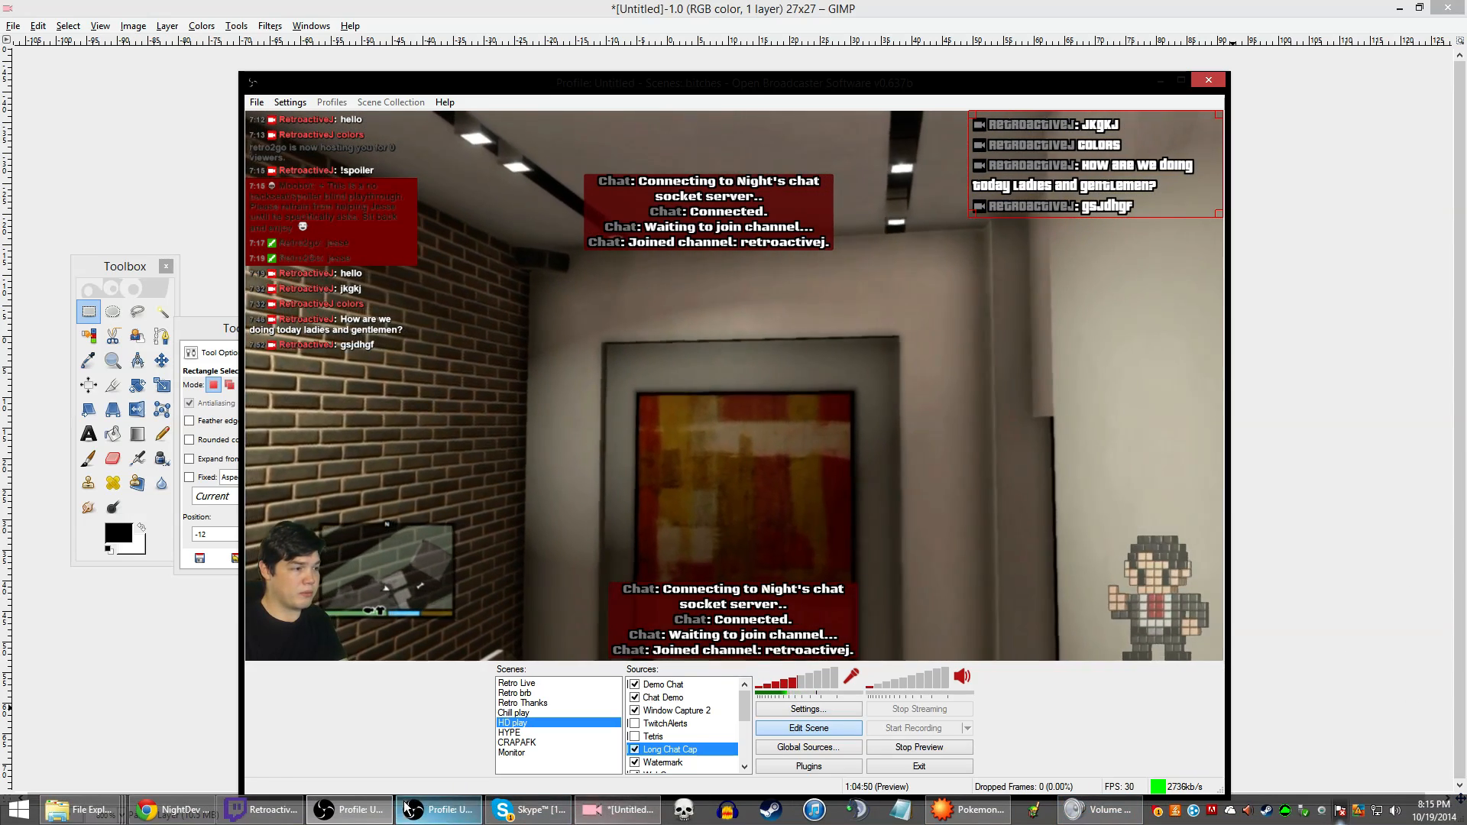
left_click(253, 814)
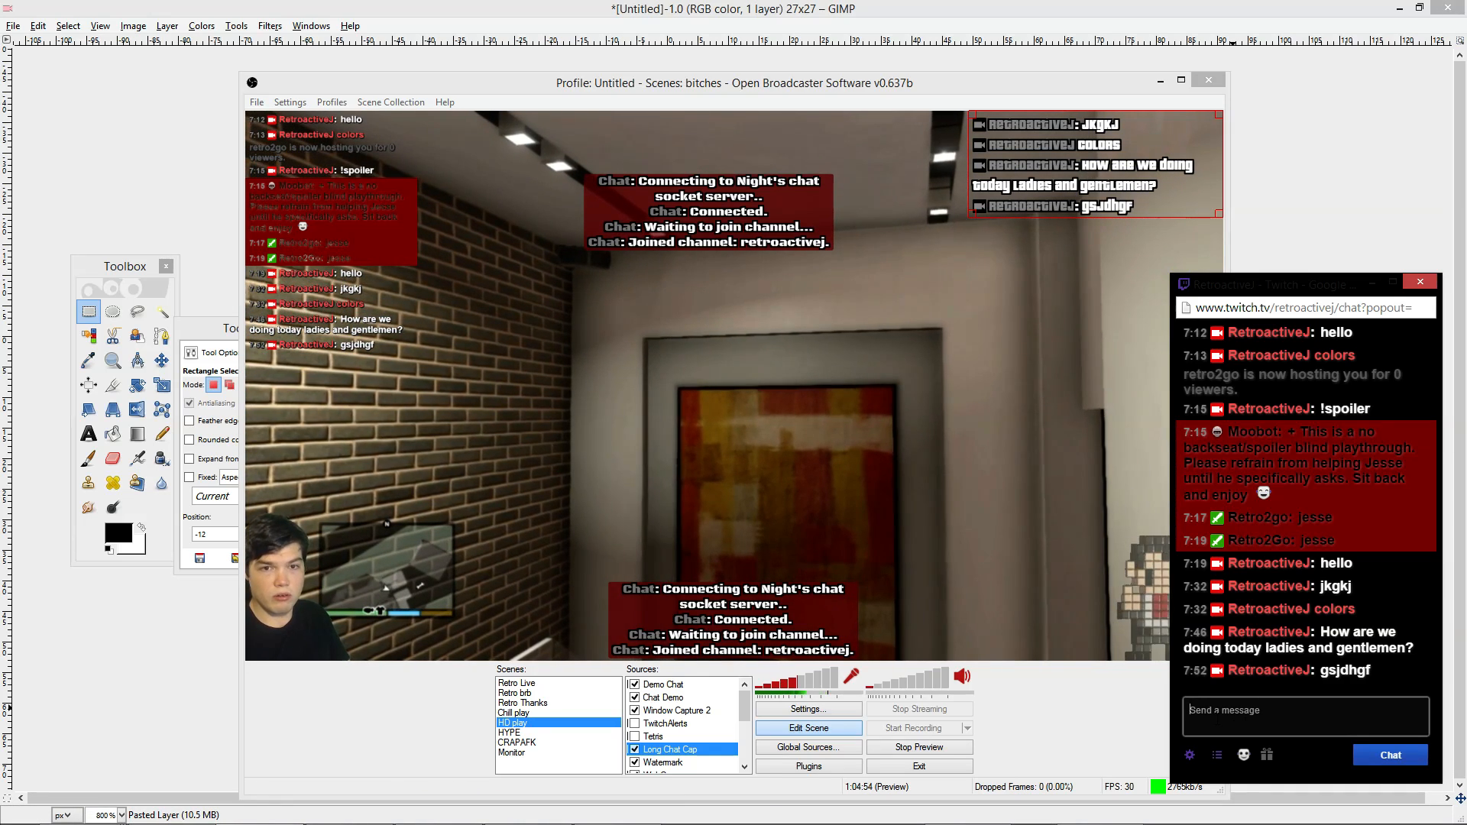
type("G")
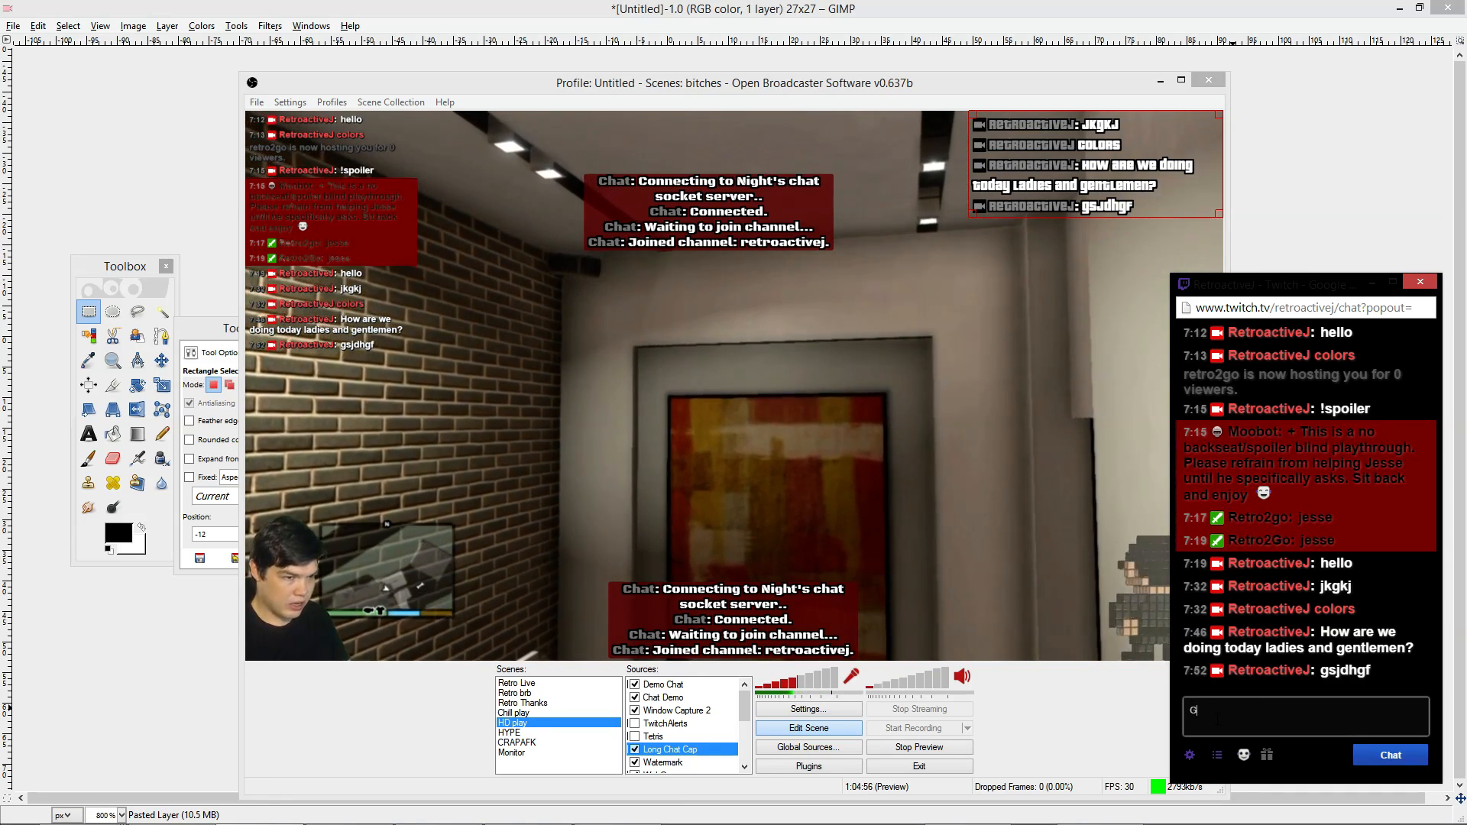
type("oodbye")
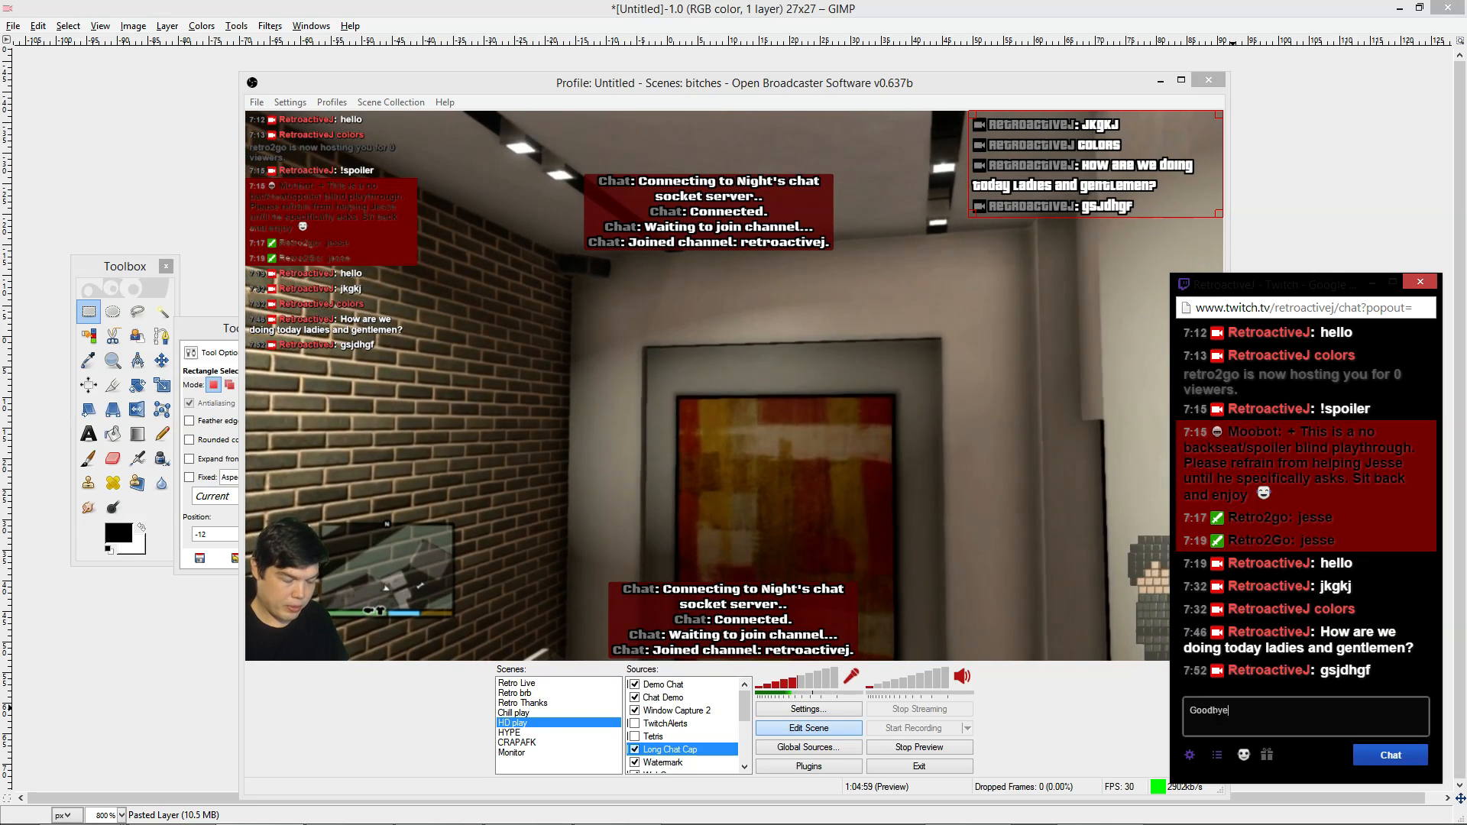
key("Return")
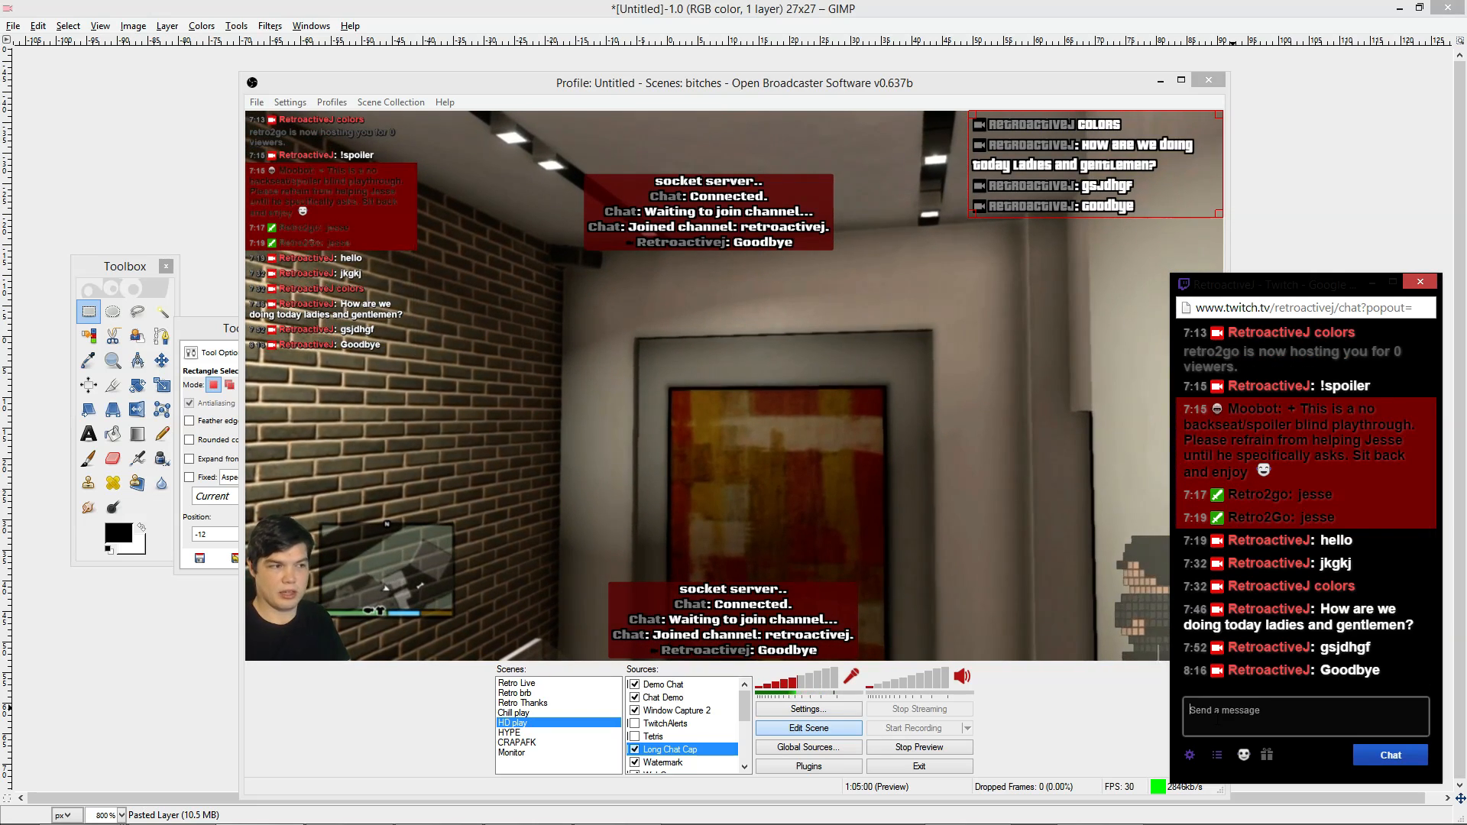